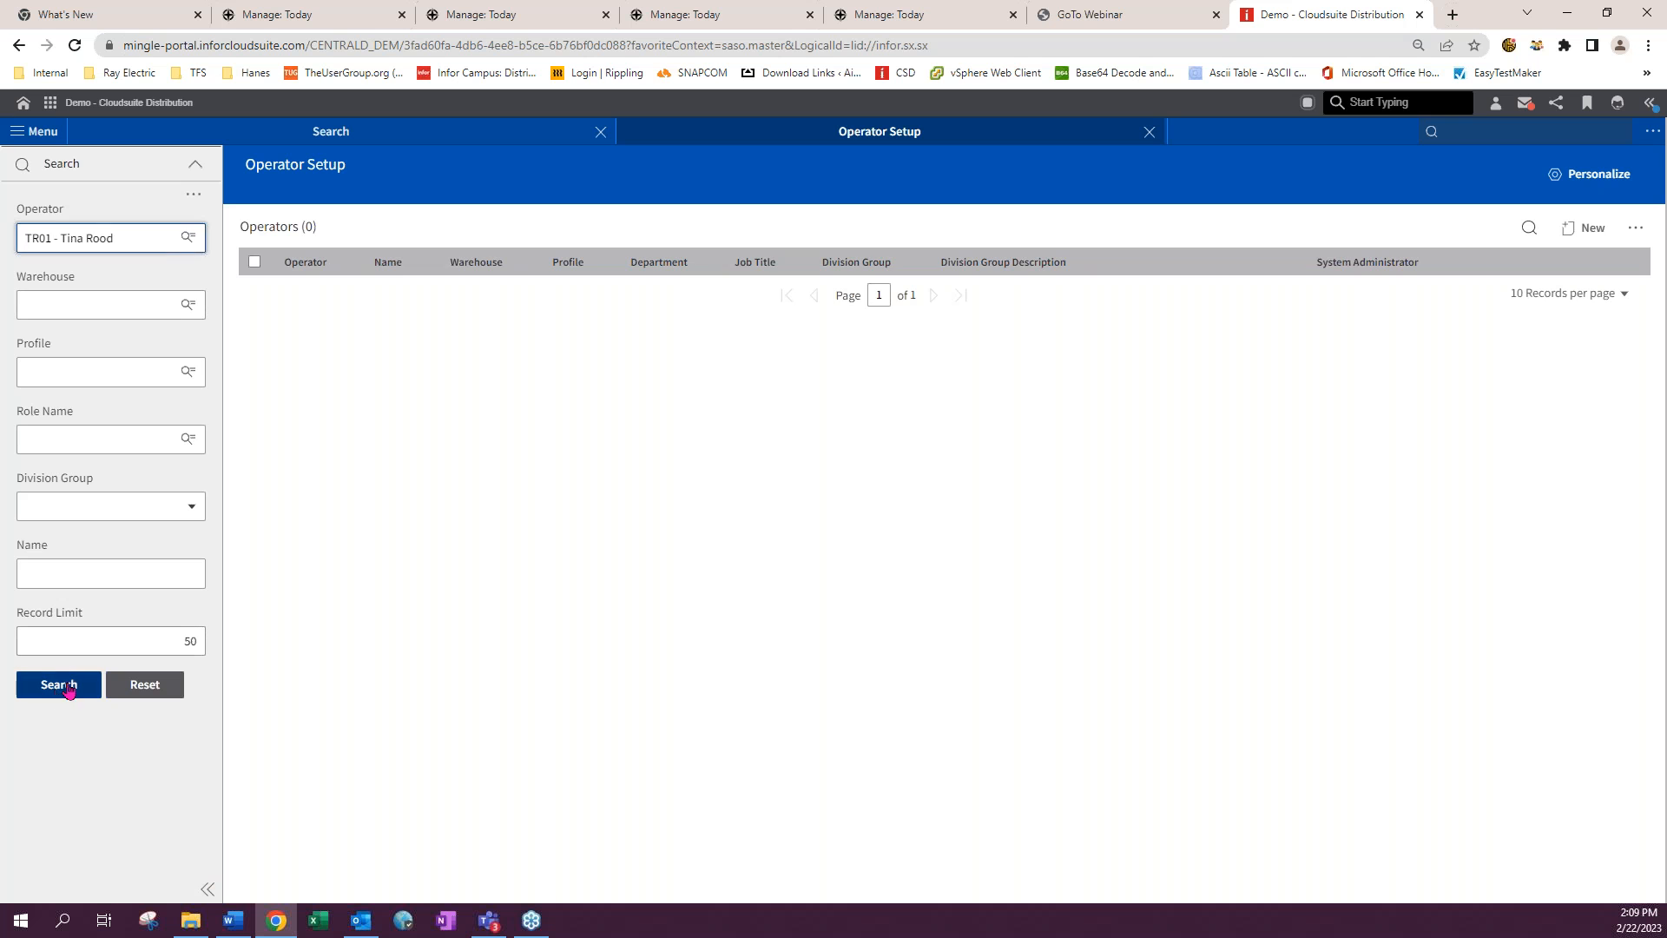
- Search for the operator record and open it for editing
left_click(1536, 295)
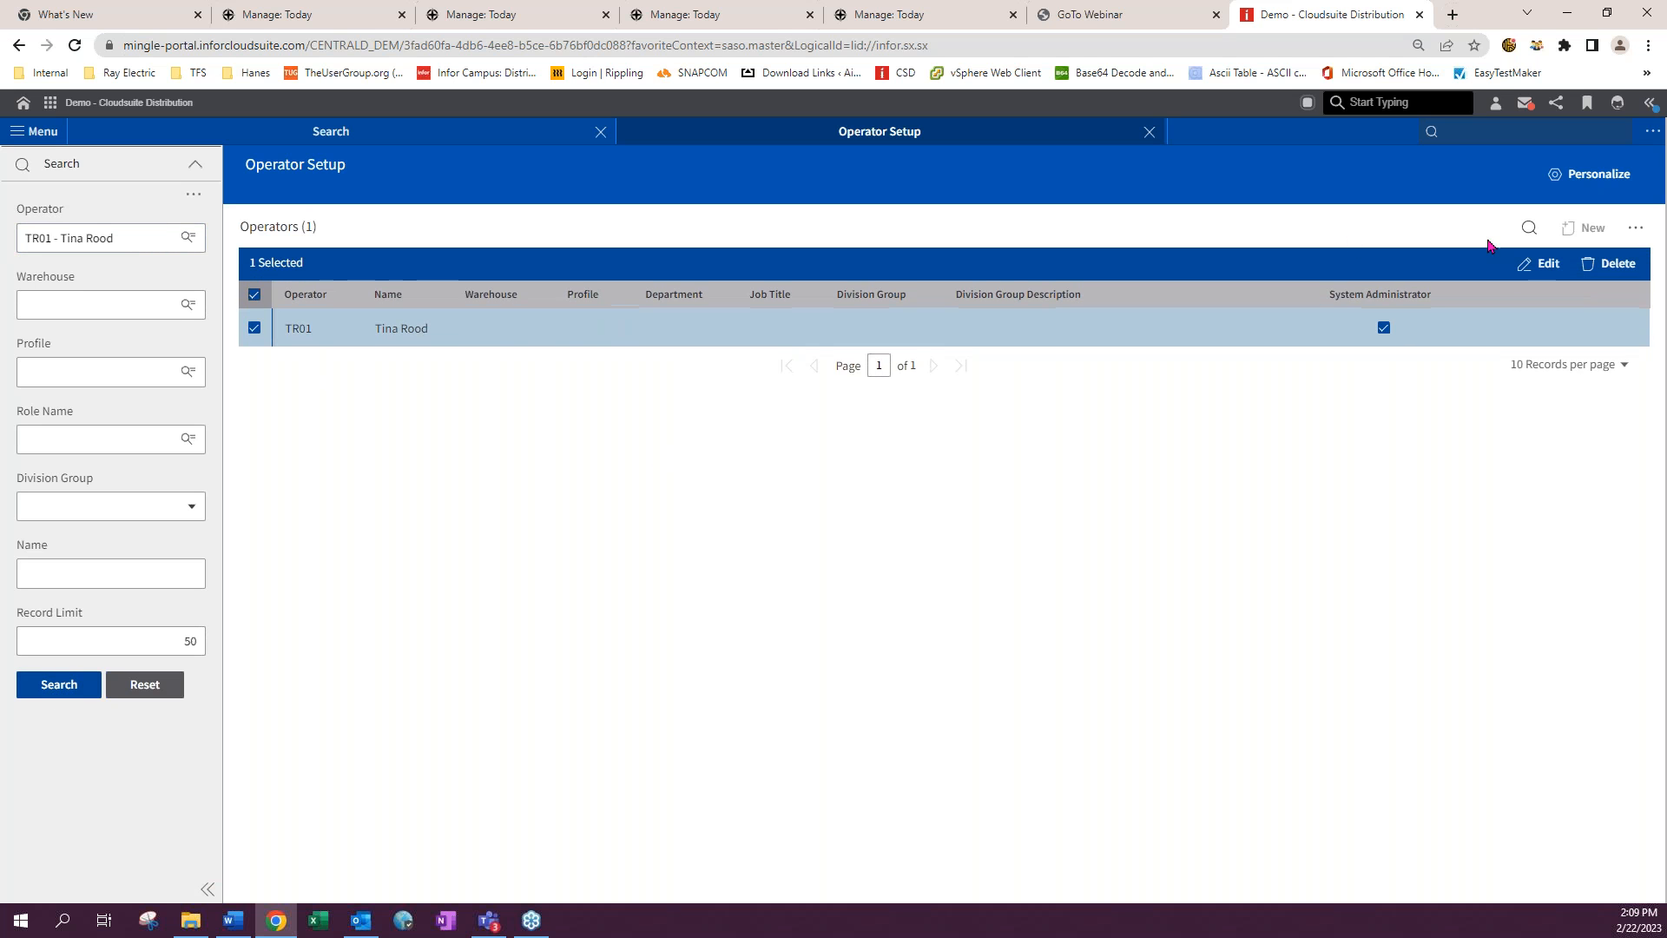
left_click(1544, 262)
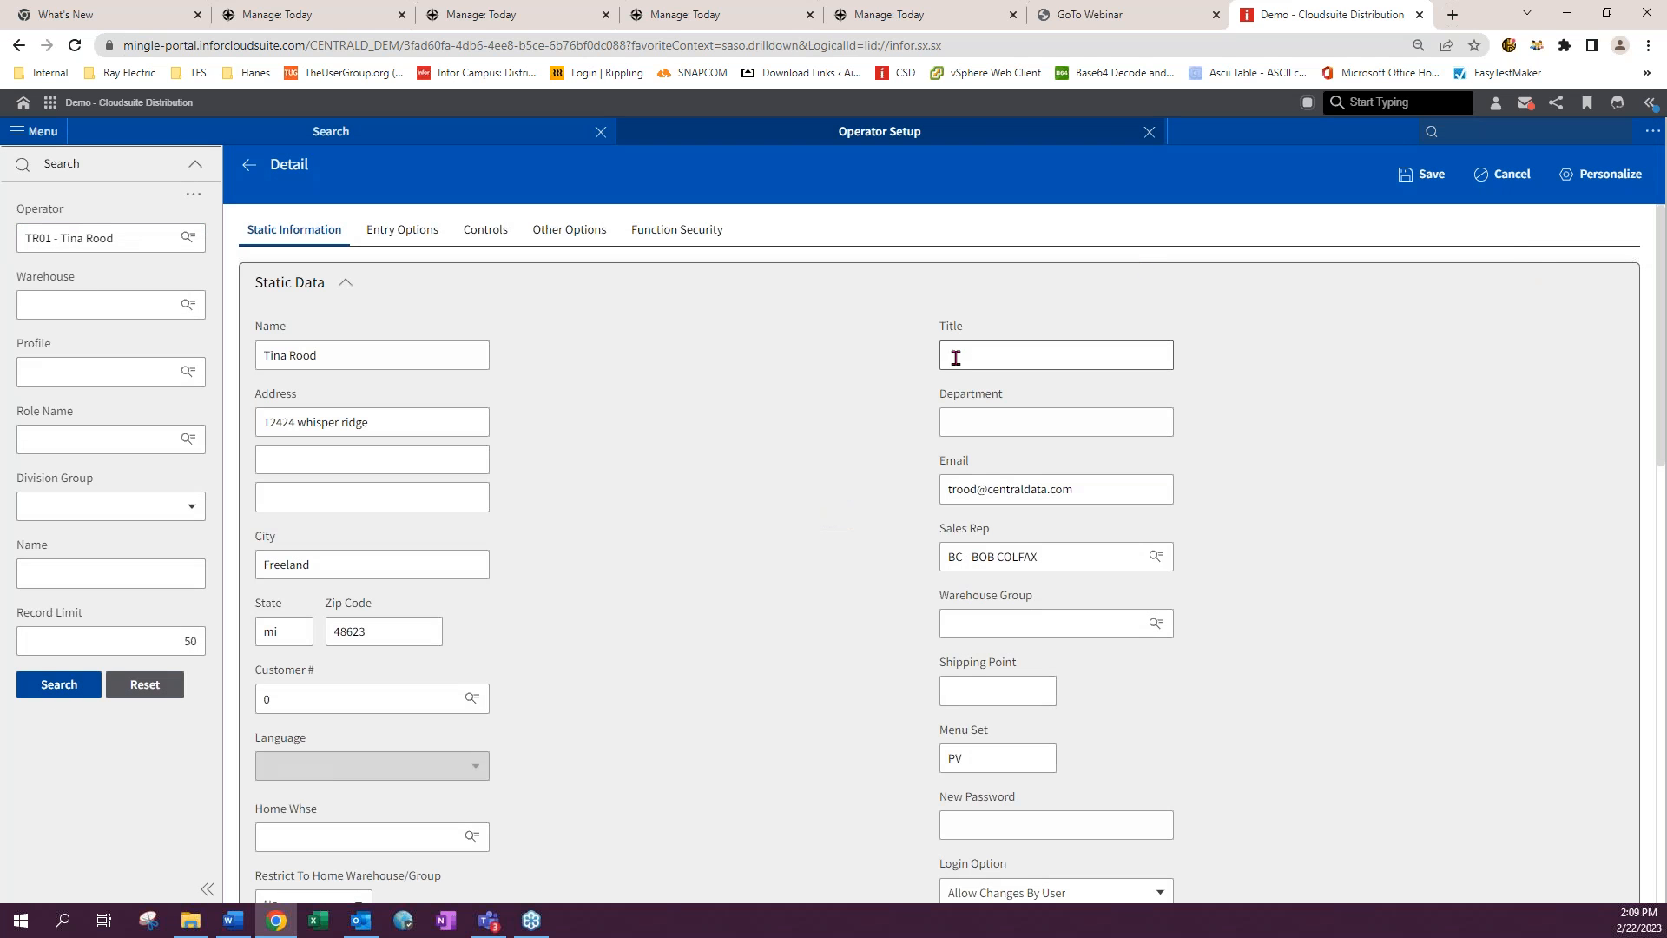
- In the operator's Function Security, search for the oeem function
left_click(683, 235)
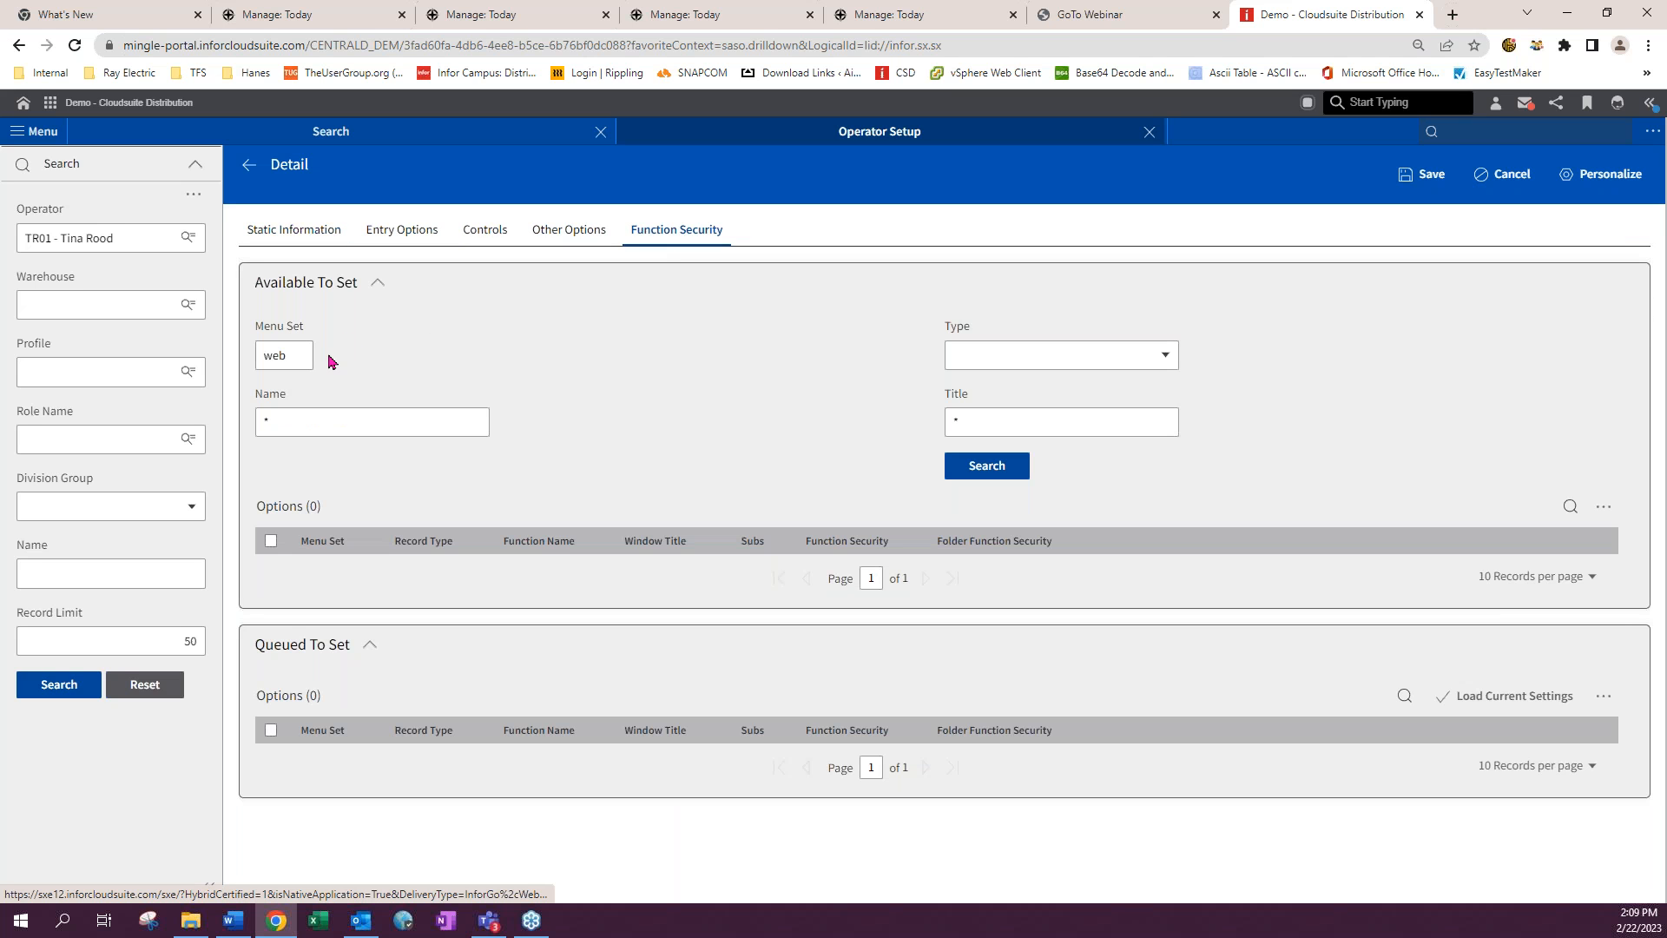
left_click(261, 425)
type("oeem")
left_click(985, 466)
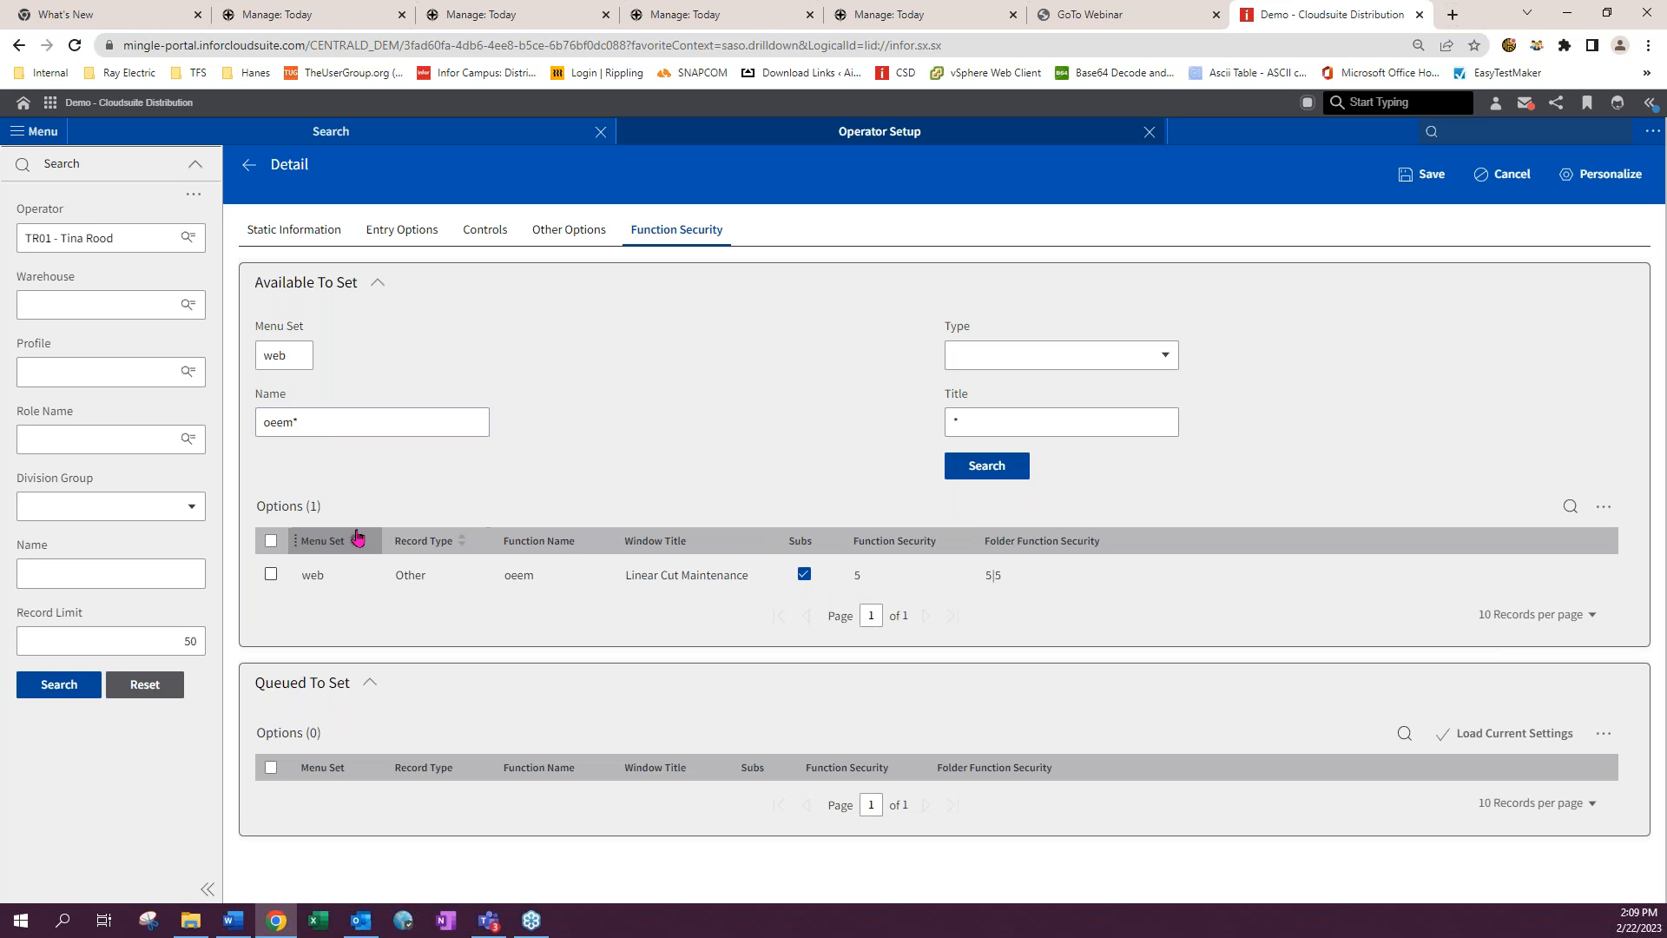
- Search function security for icsecc, then cancel the operator edit
double_click(277, 421)
type("icsecc*")
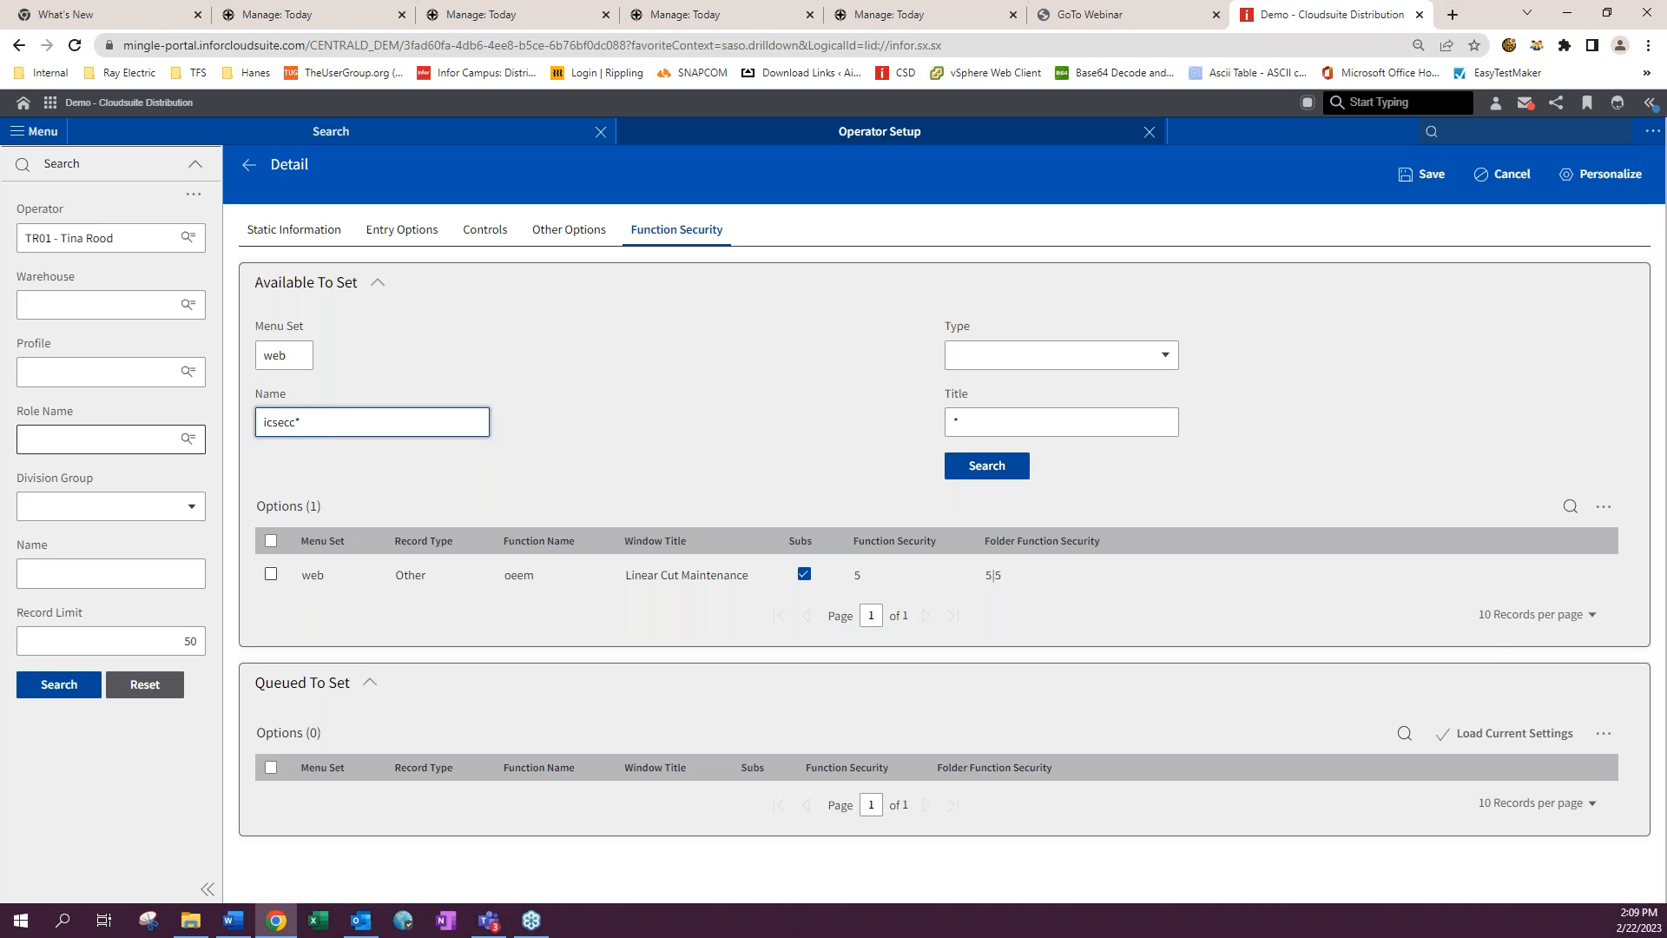
left_click(999, 473)
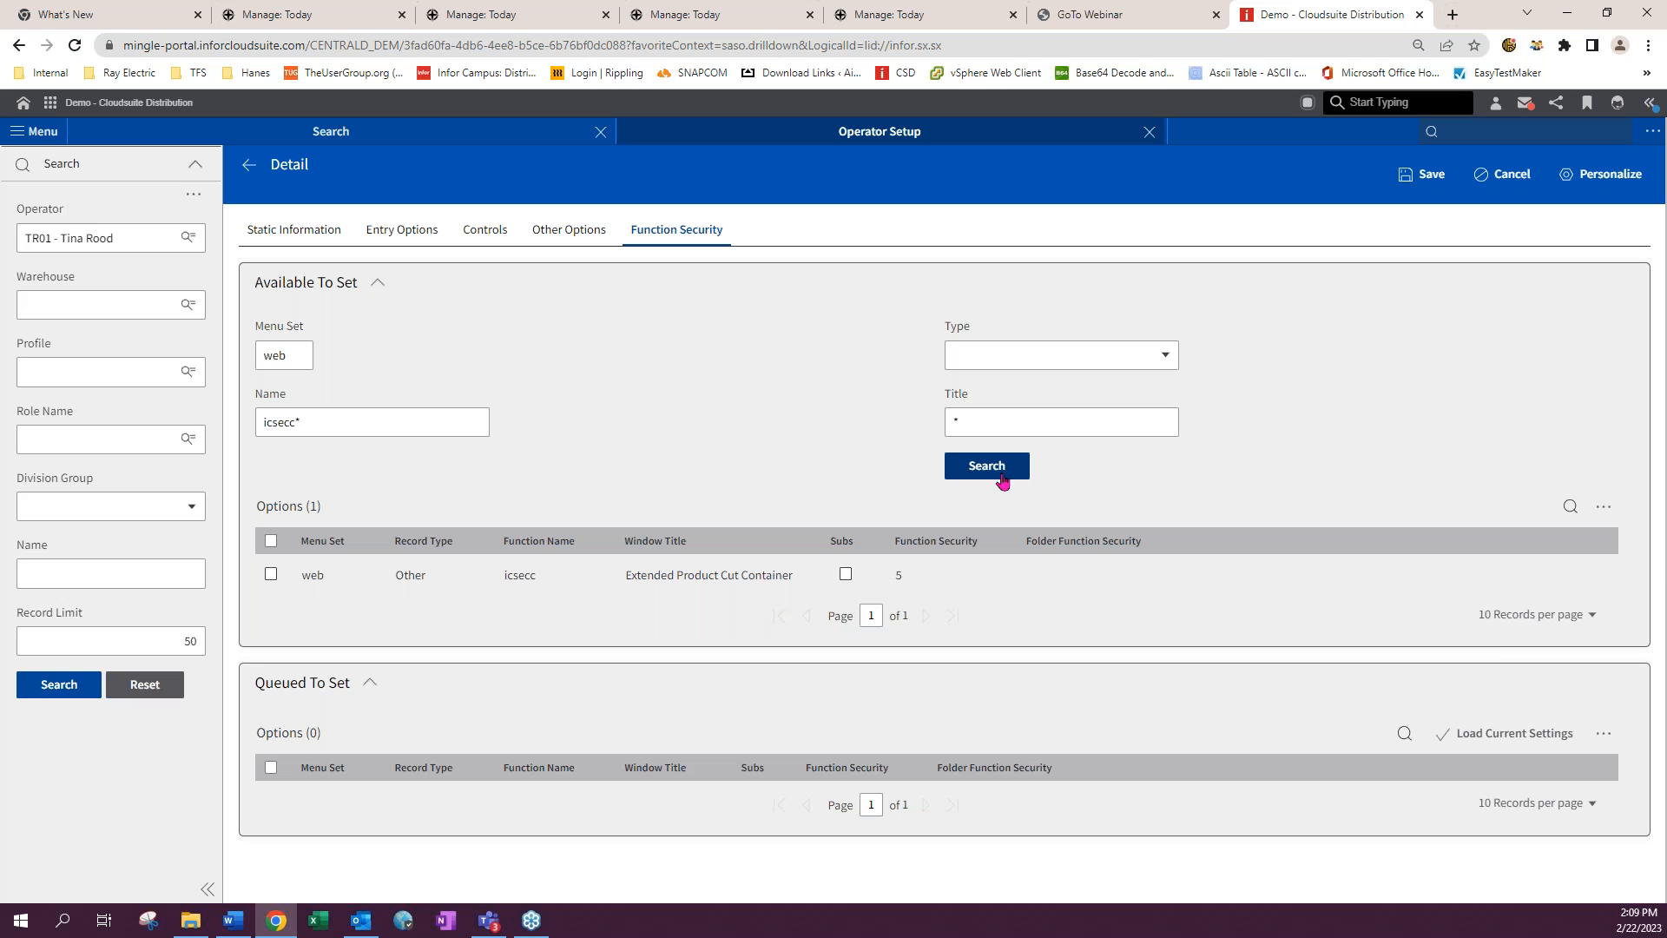
left_click(1503, 180)
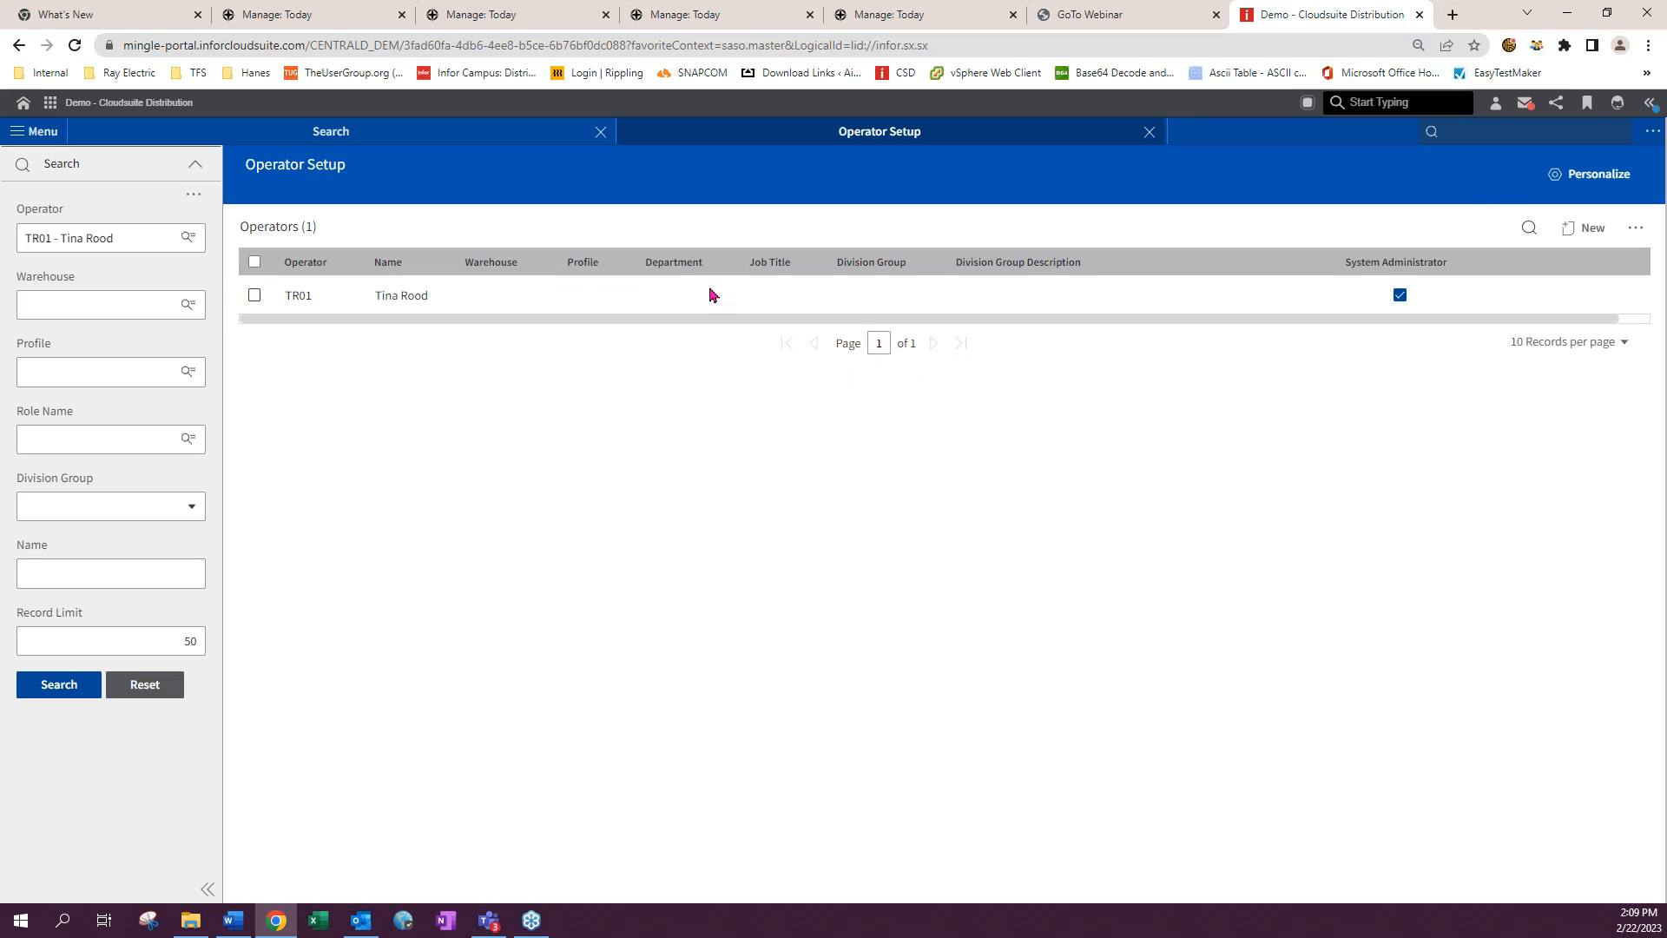
- Close Operator Setup and open Product Setup (icsp)
left_click(1149, 132)
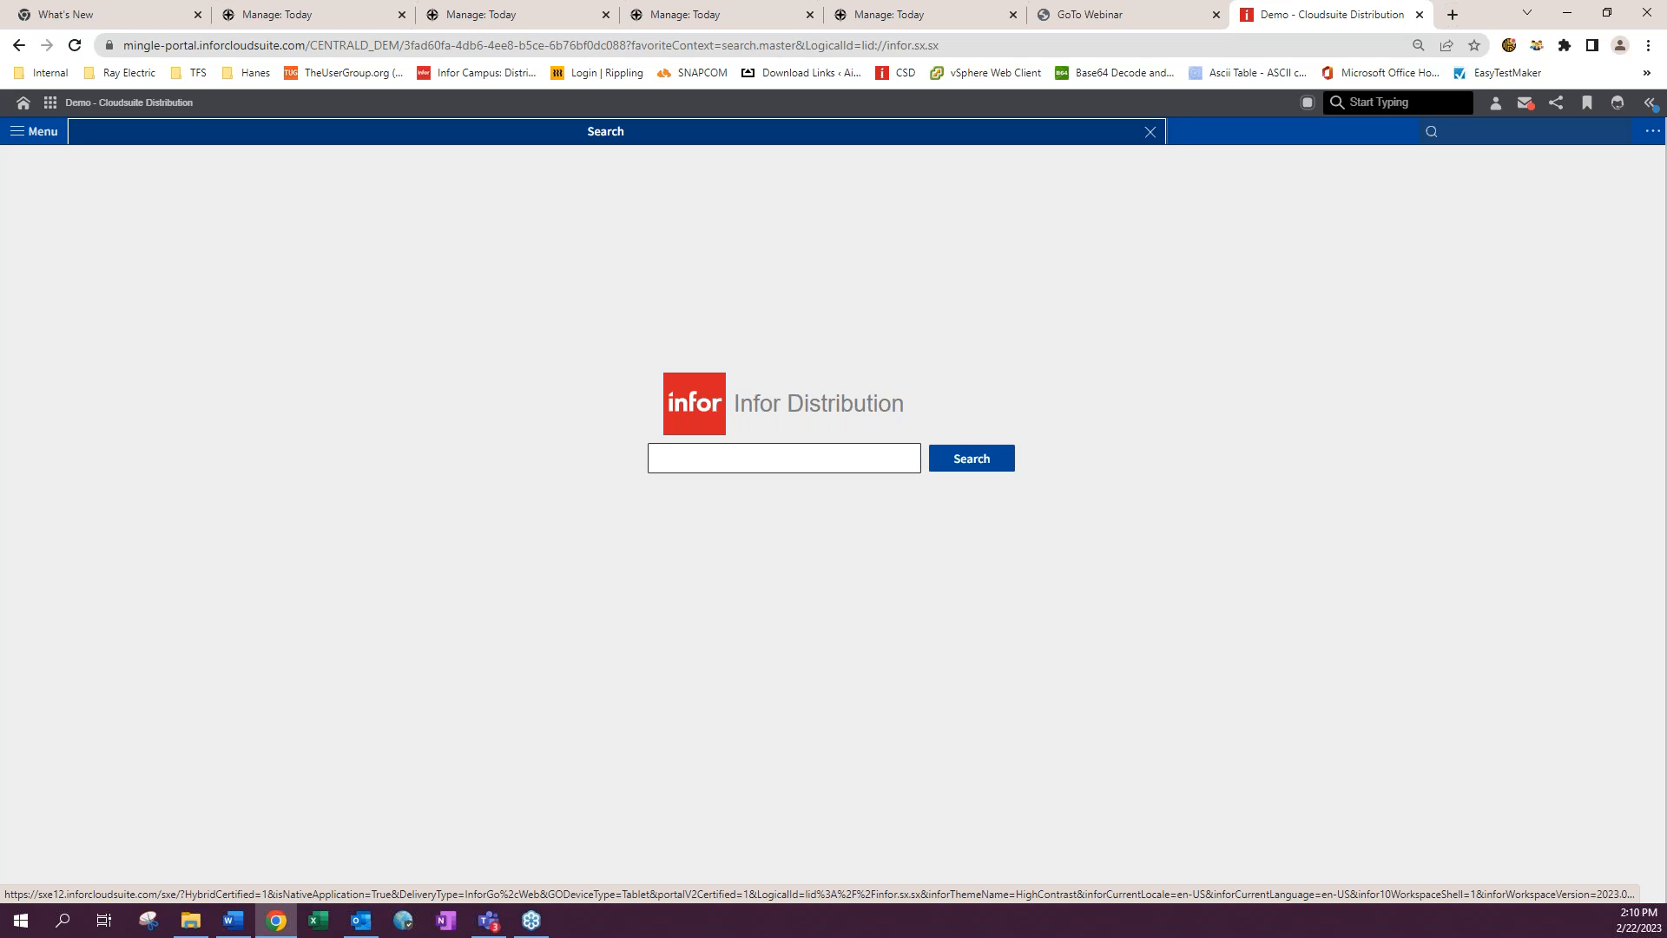
left_click(1454, 131)
type("icsp")
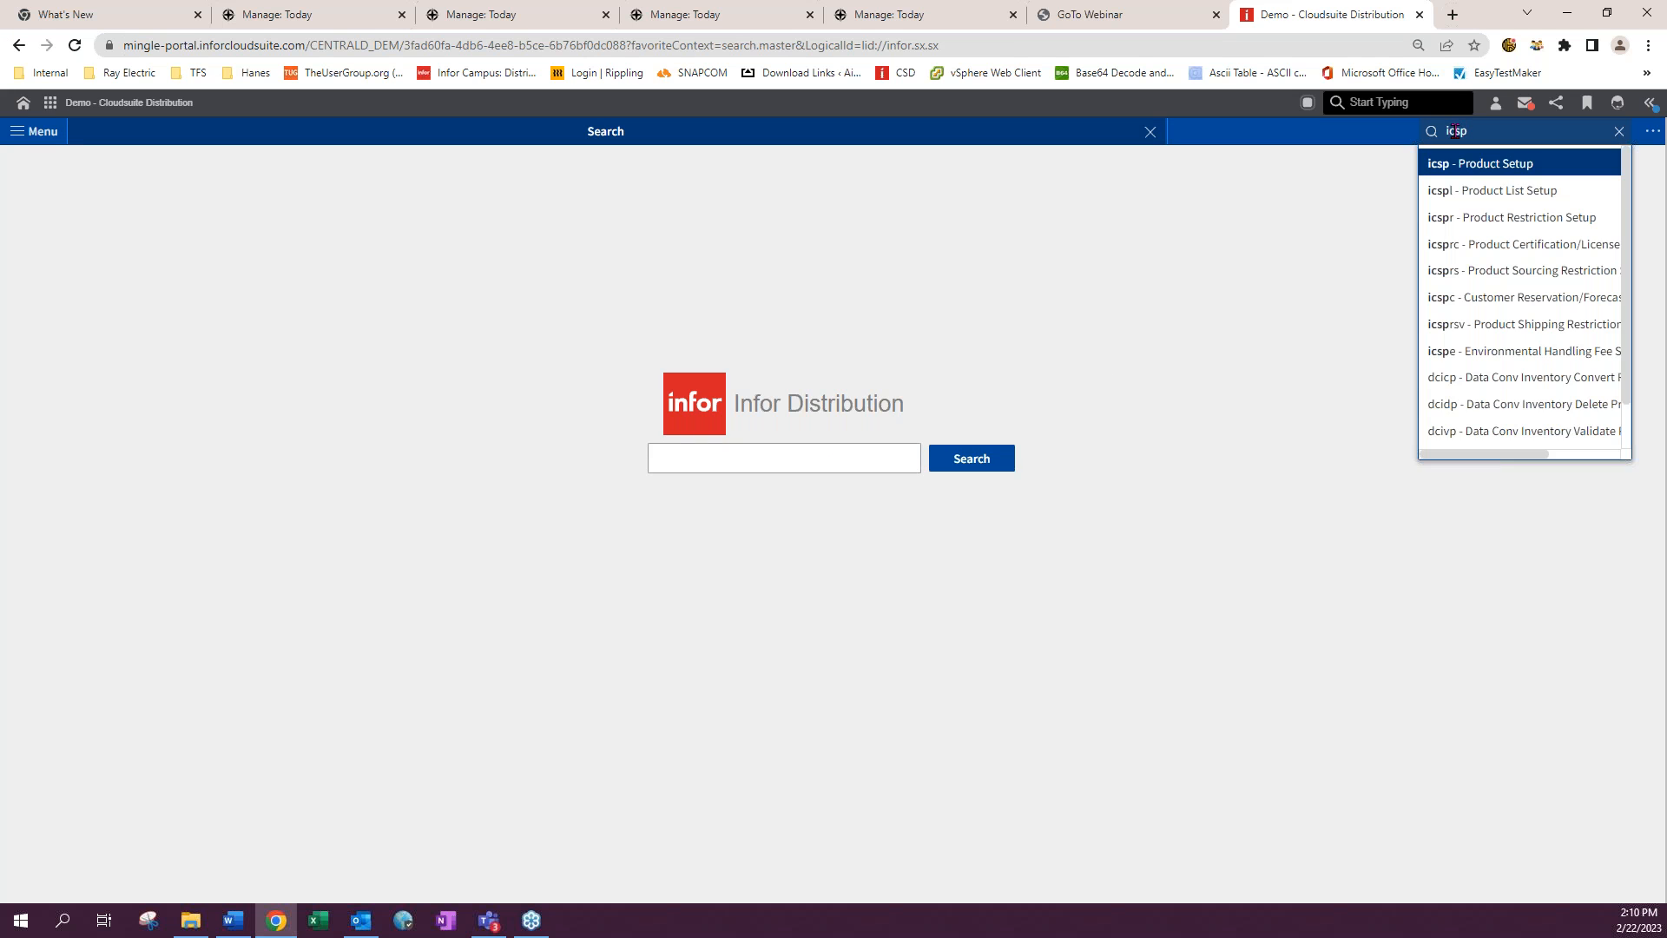
key("Return")
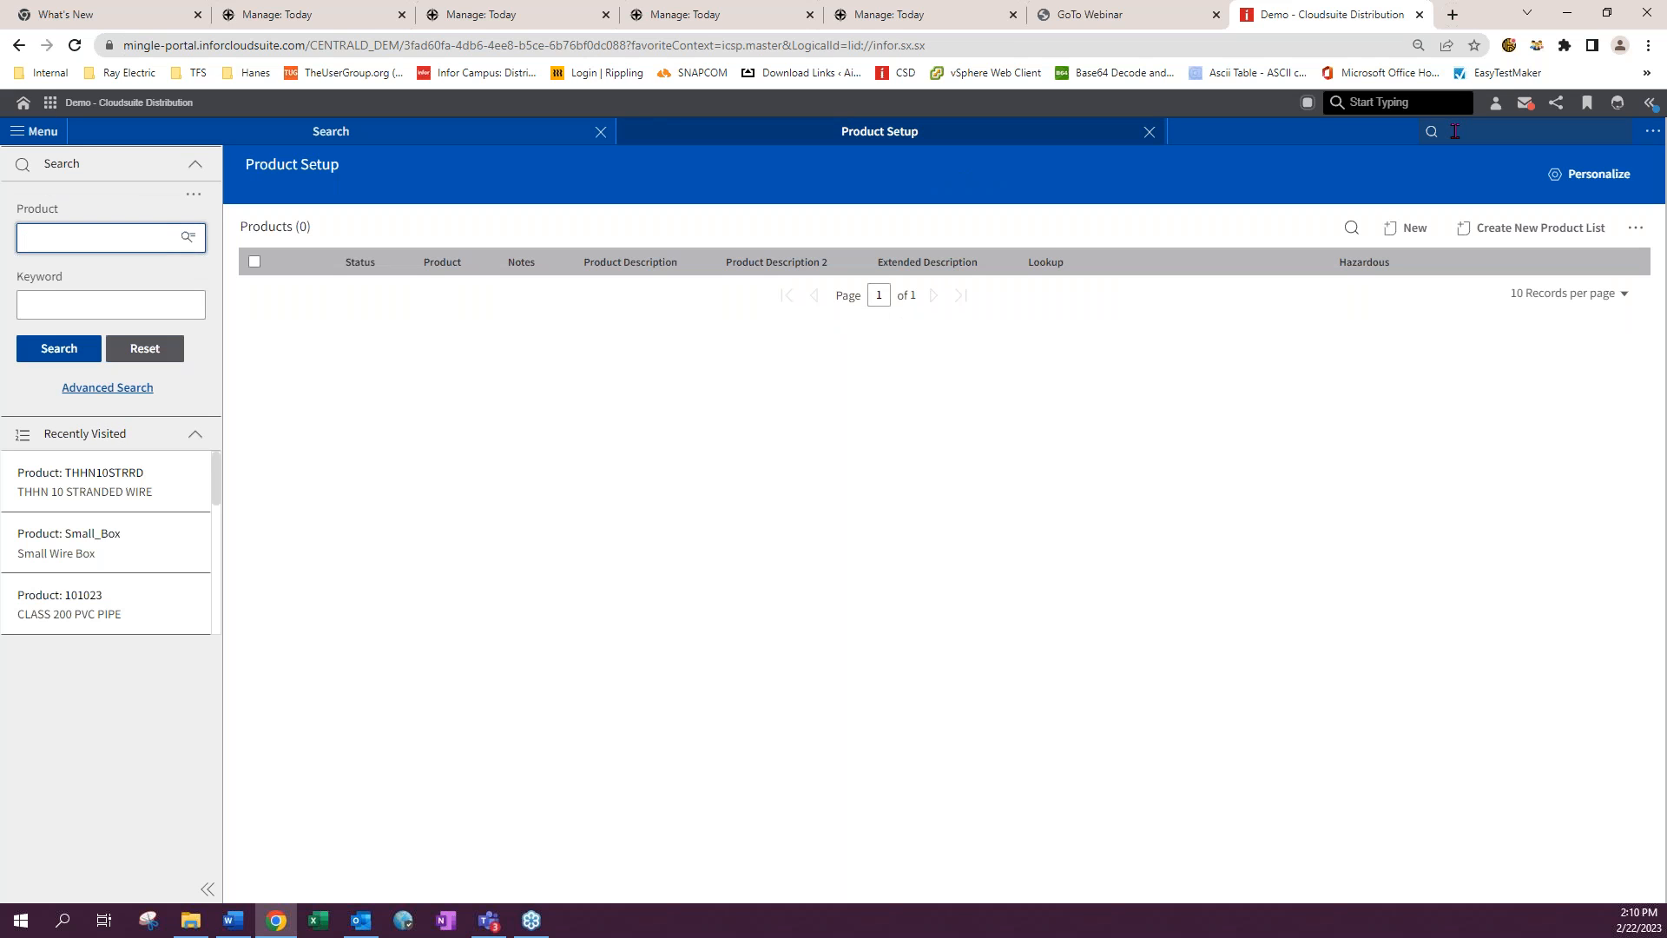
- Search for product 101023 and open its product setup record
left_click(63, 234)
left_click(85, 379)
left_click(62, 356)
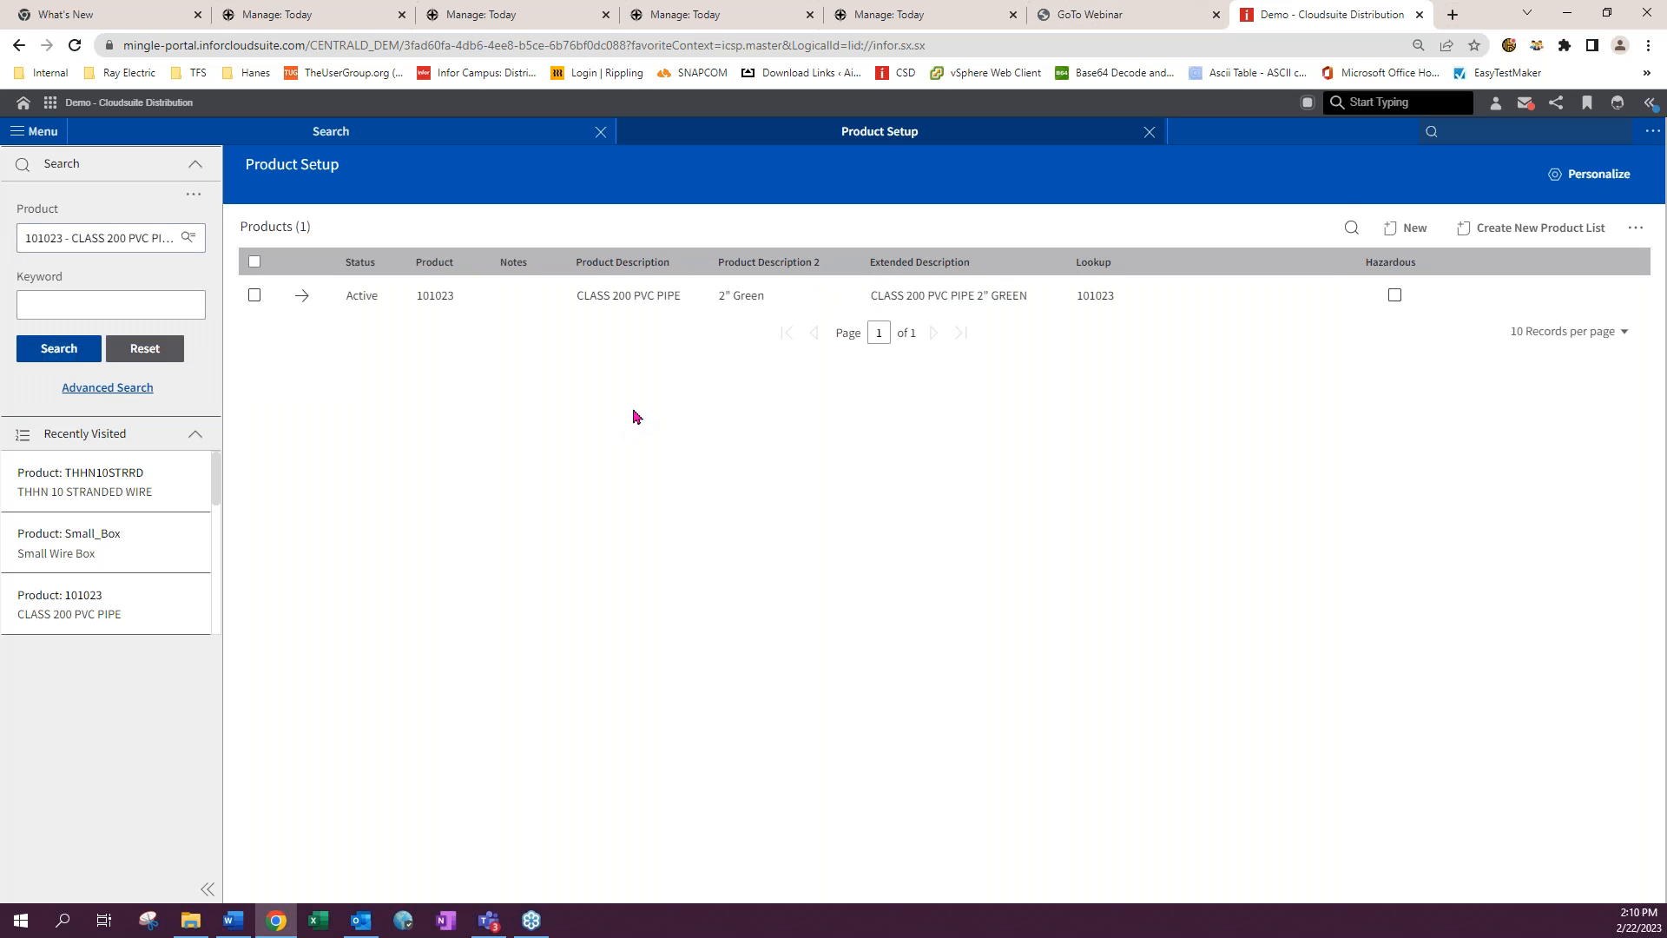
left_click(302, 296)
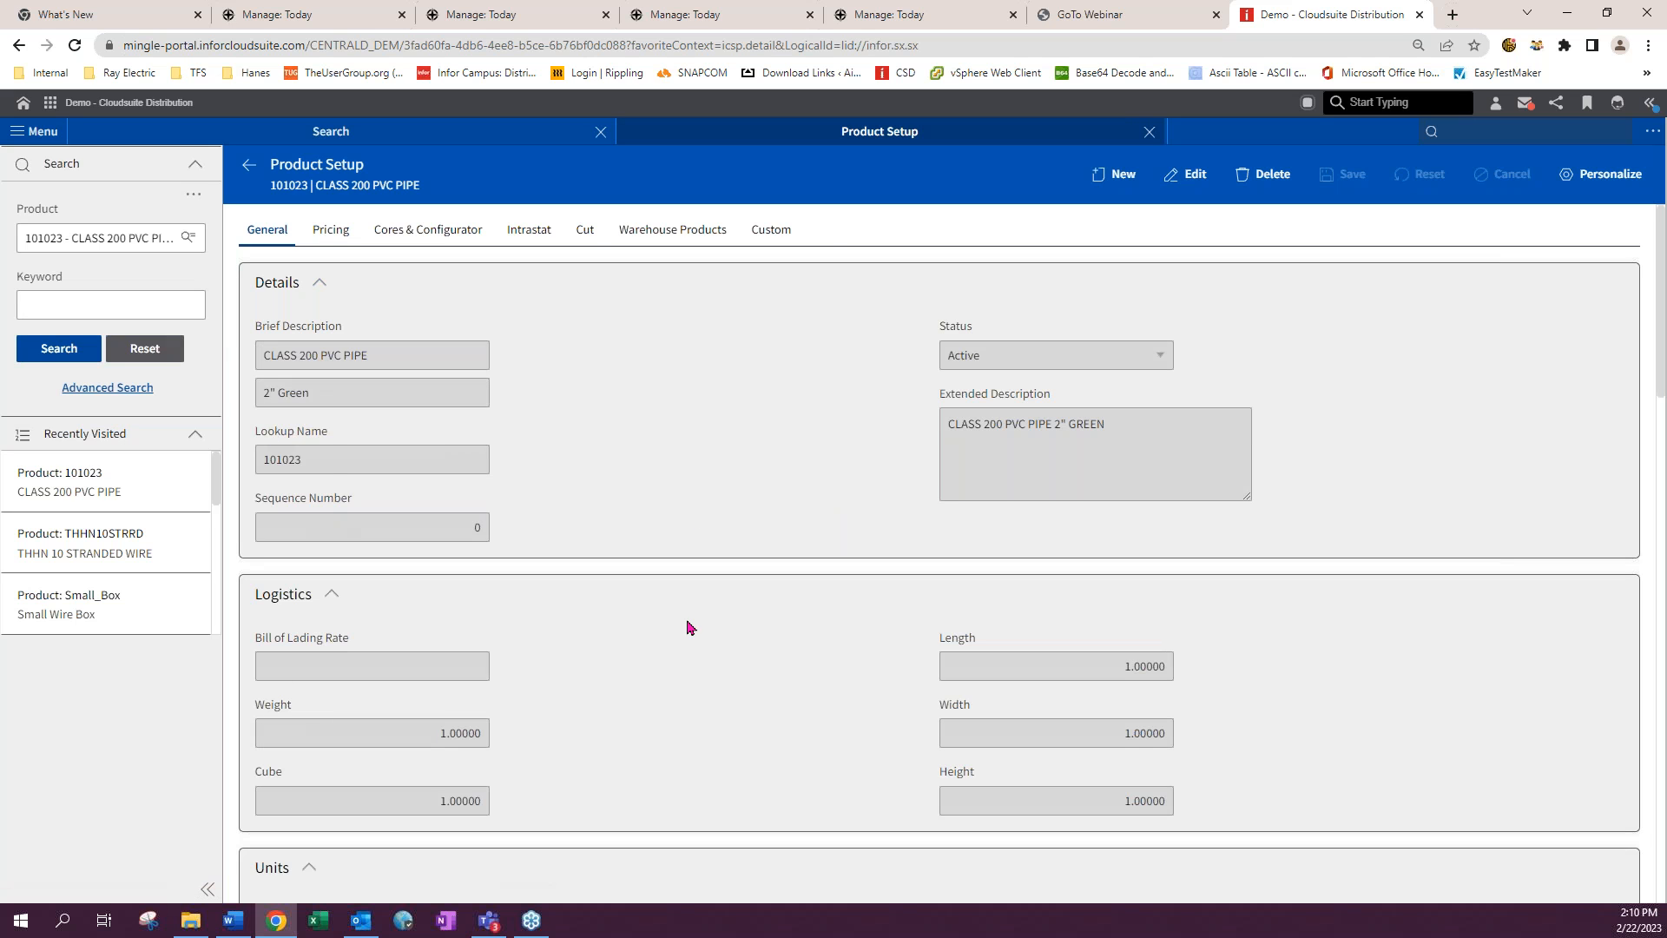
- Edit the product's Cut settings and set the Cut Type to OE Linear Cut
left_click(584, 231)
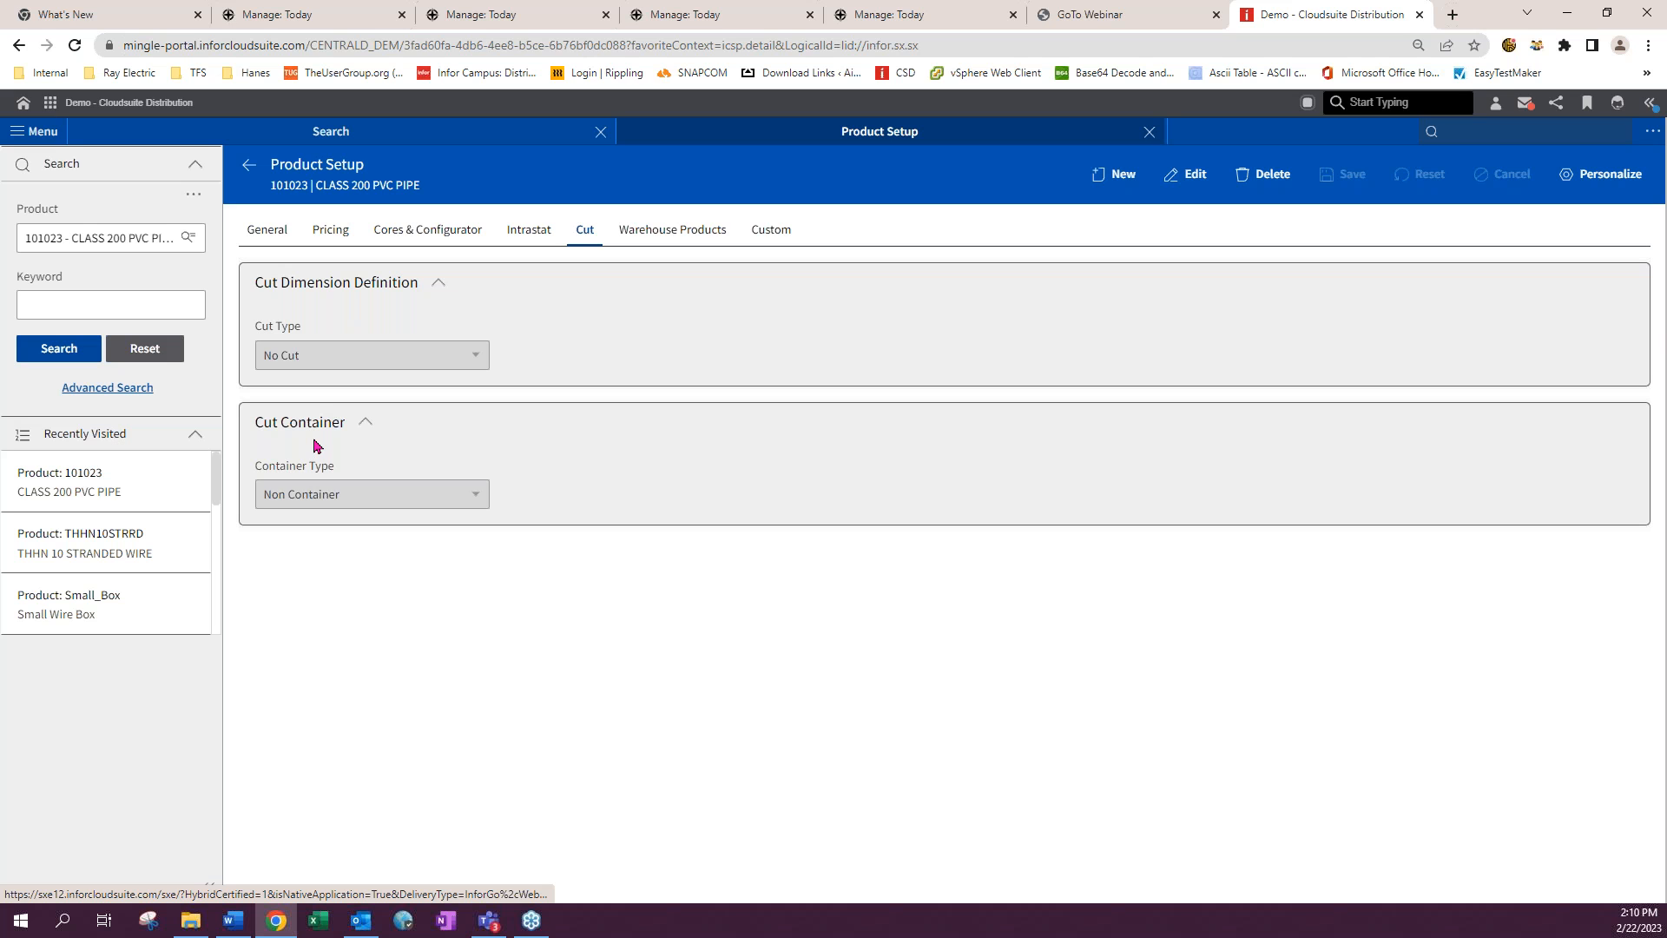
left_click(1190, 175)
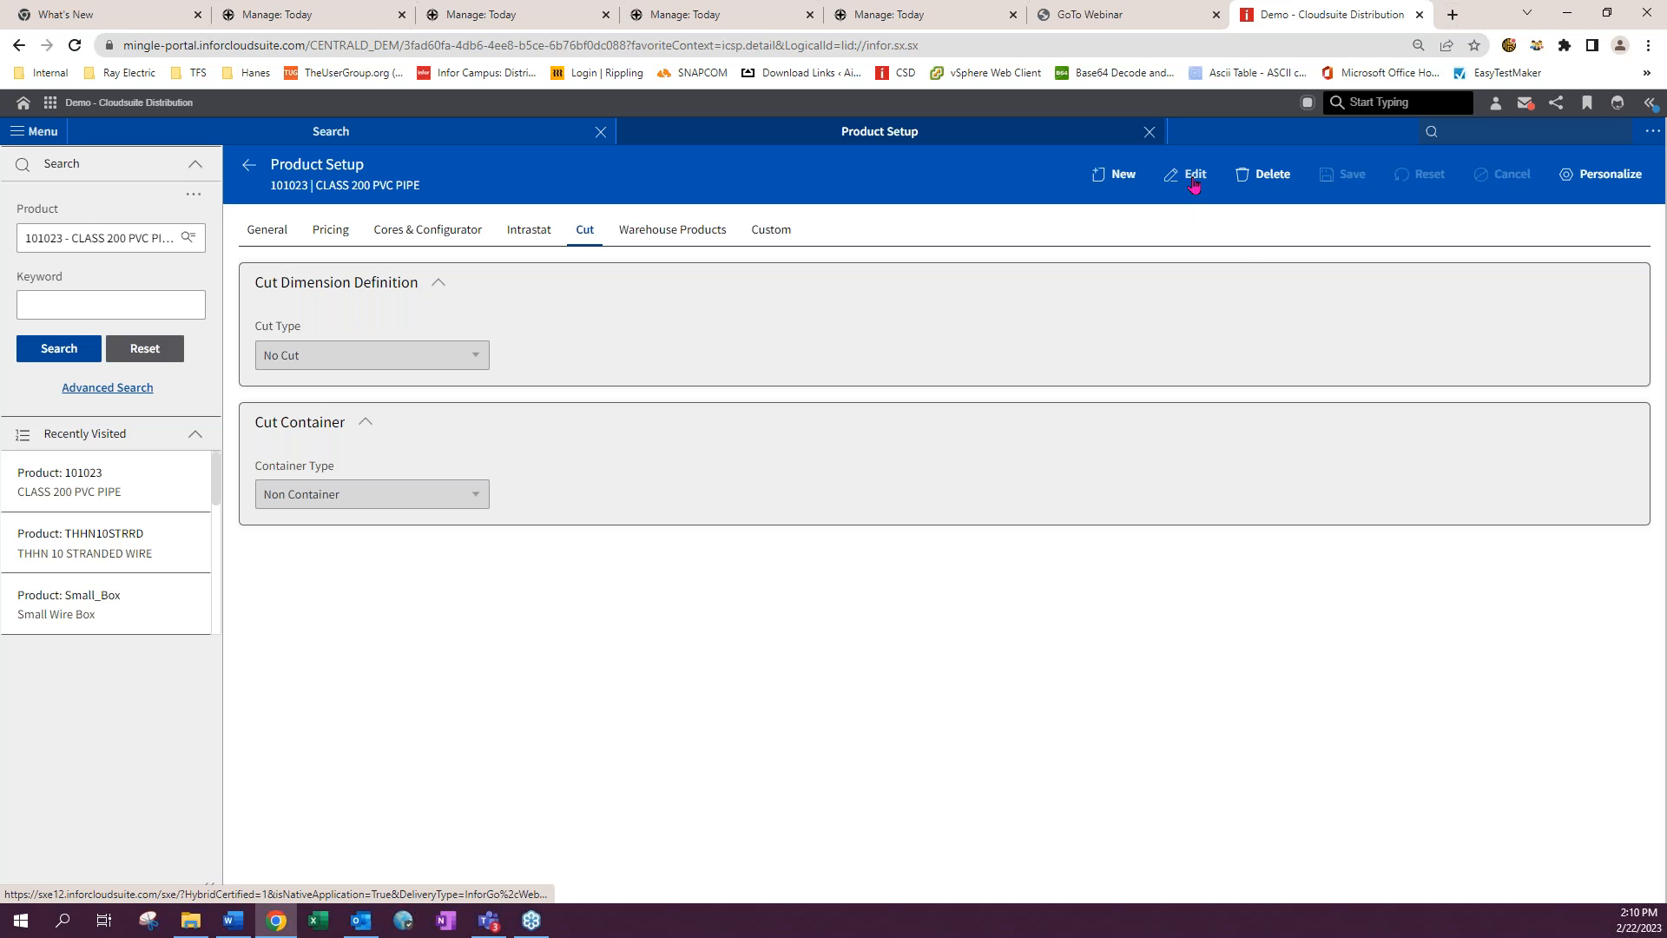
left_click(357, 355)
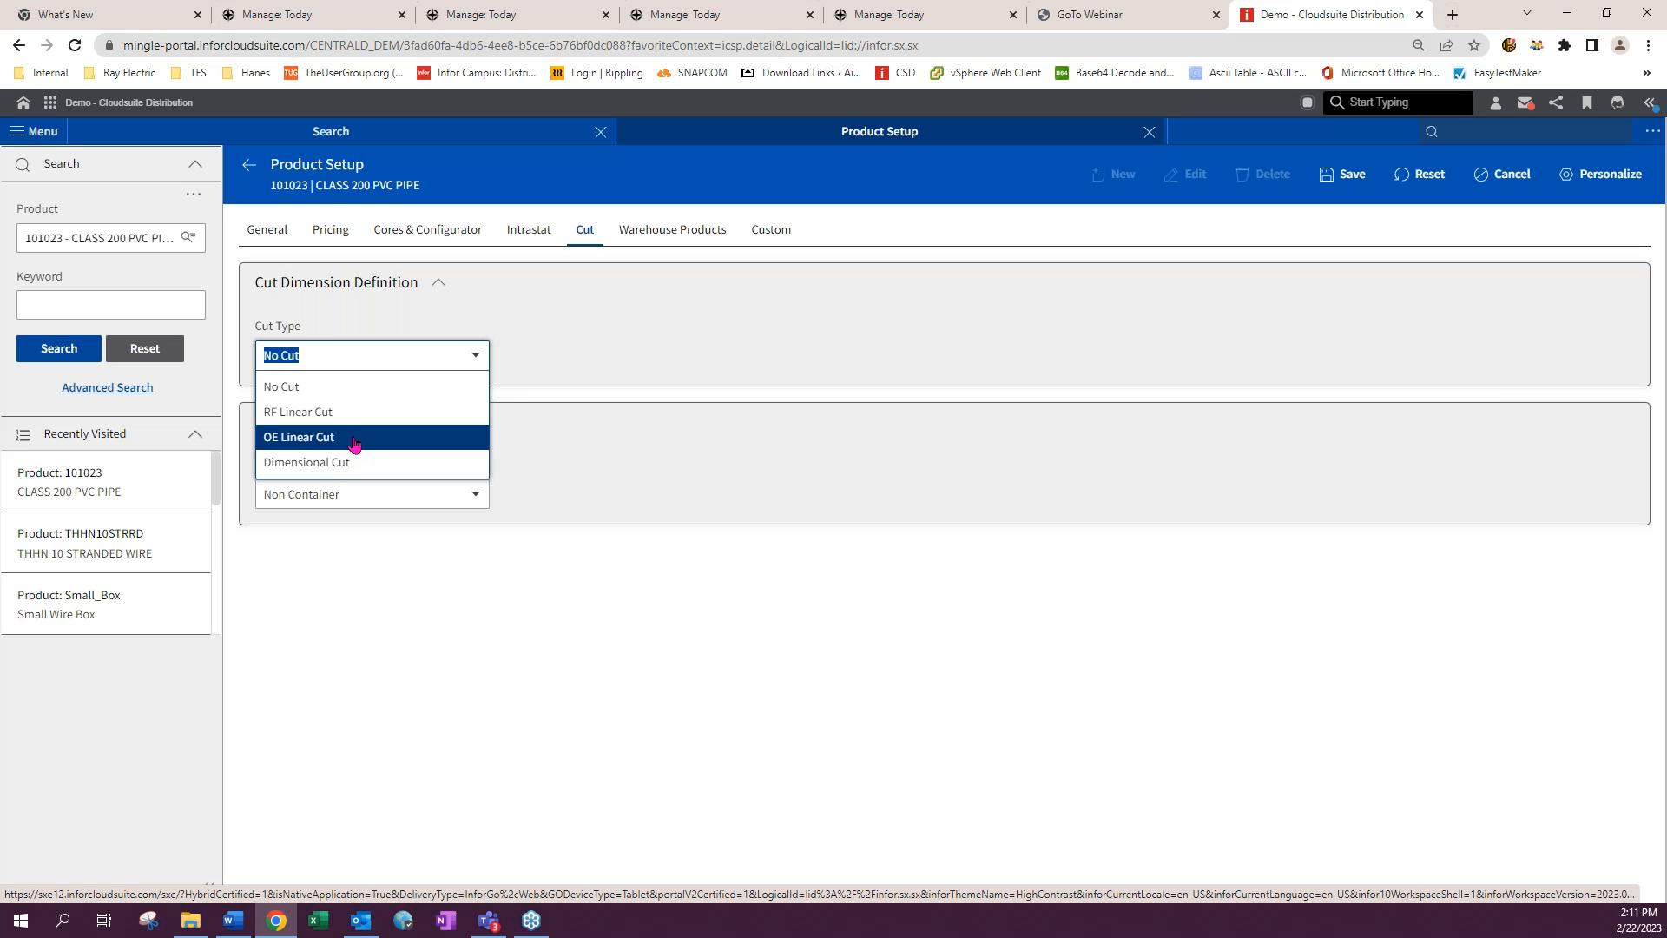
left_click(355, 445)
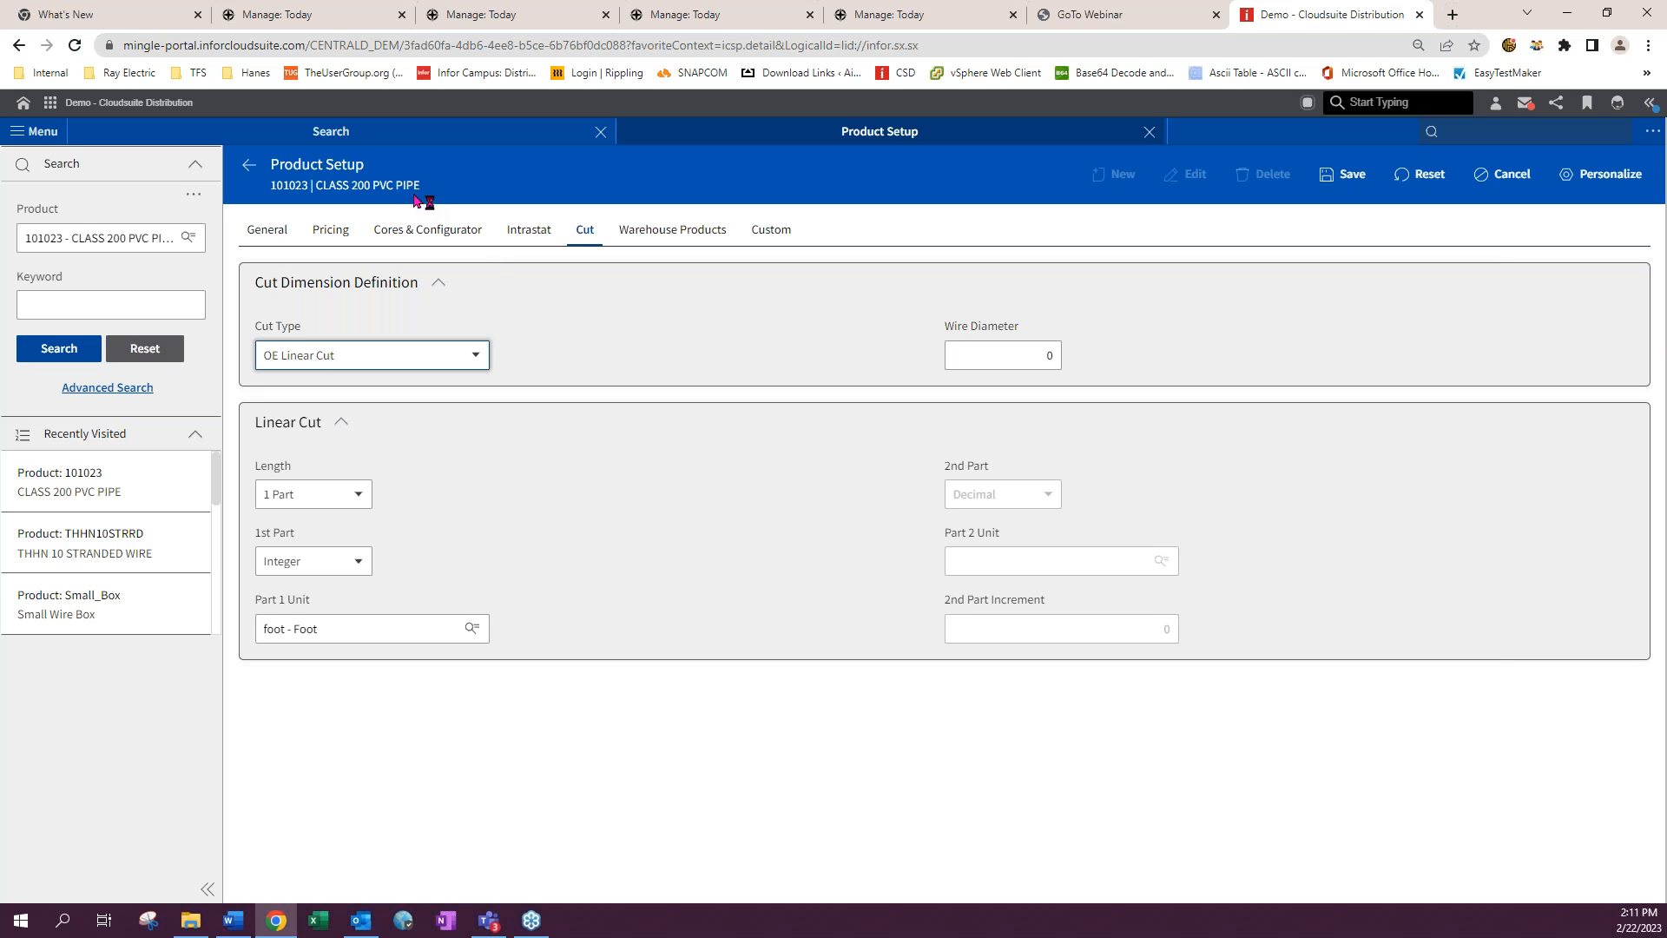
- Set the linear cut Length to 2 Part
left_click(313, 494)
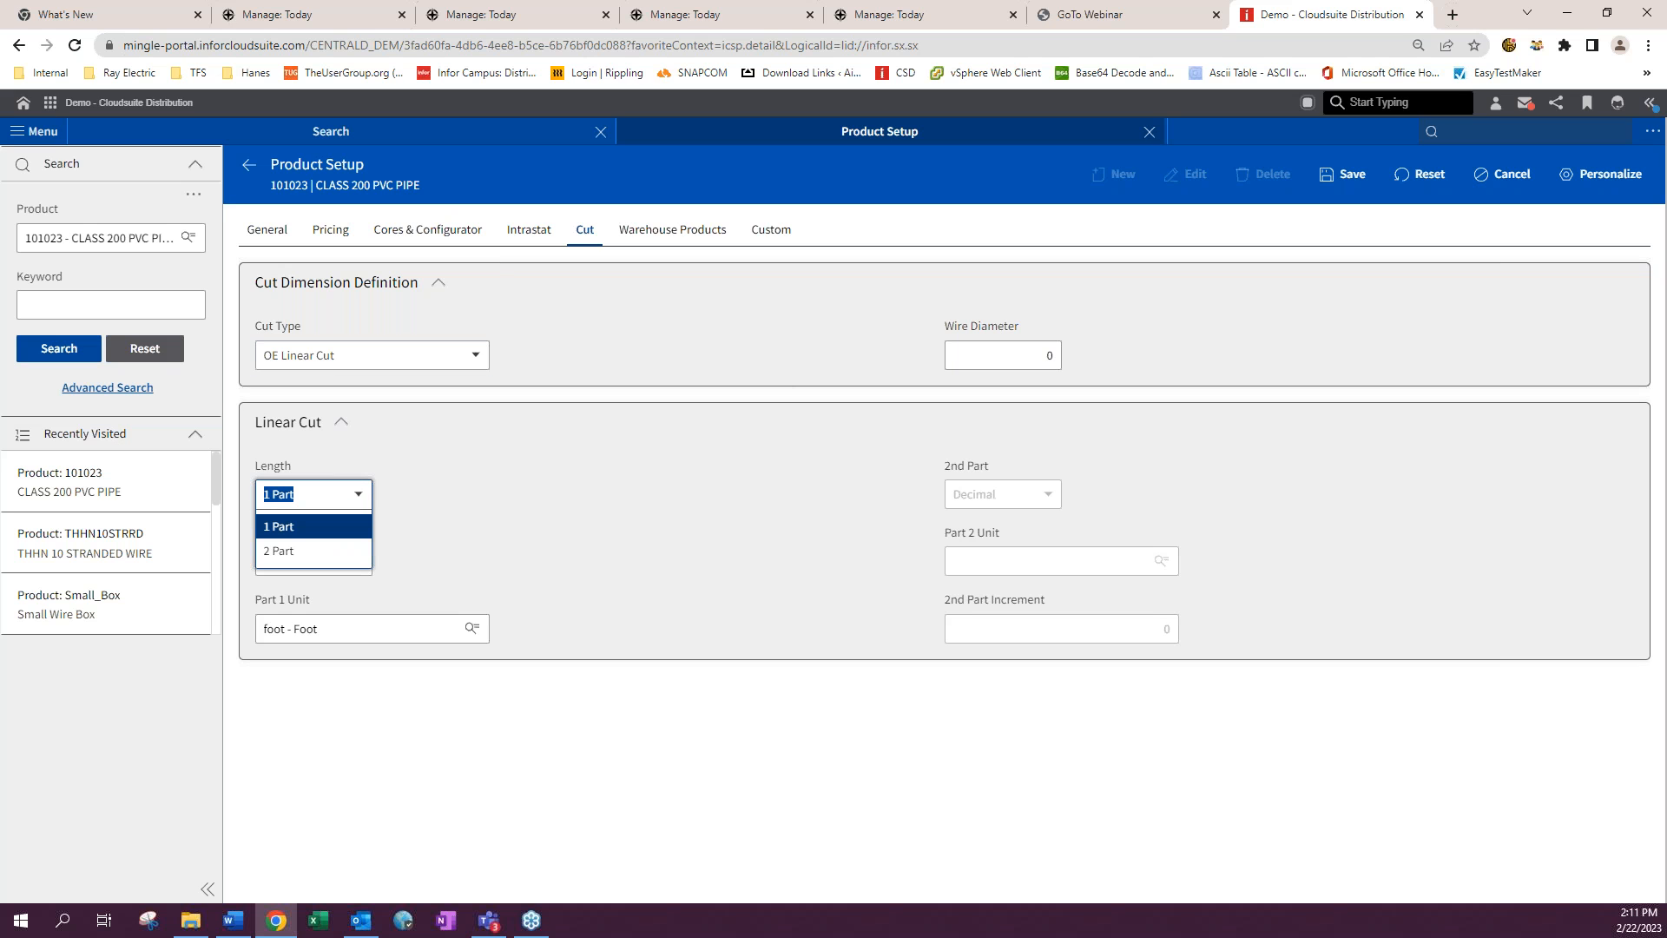
left_click(296, 528)
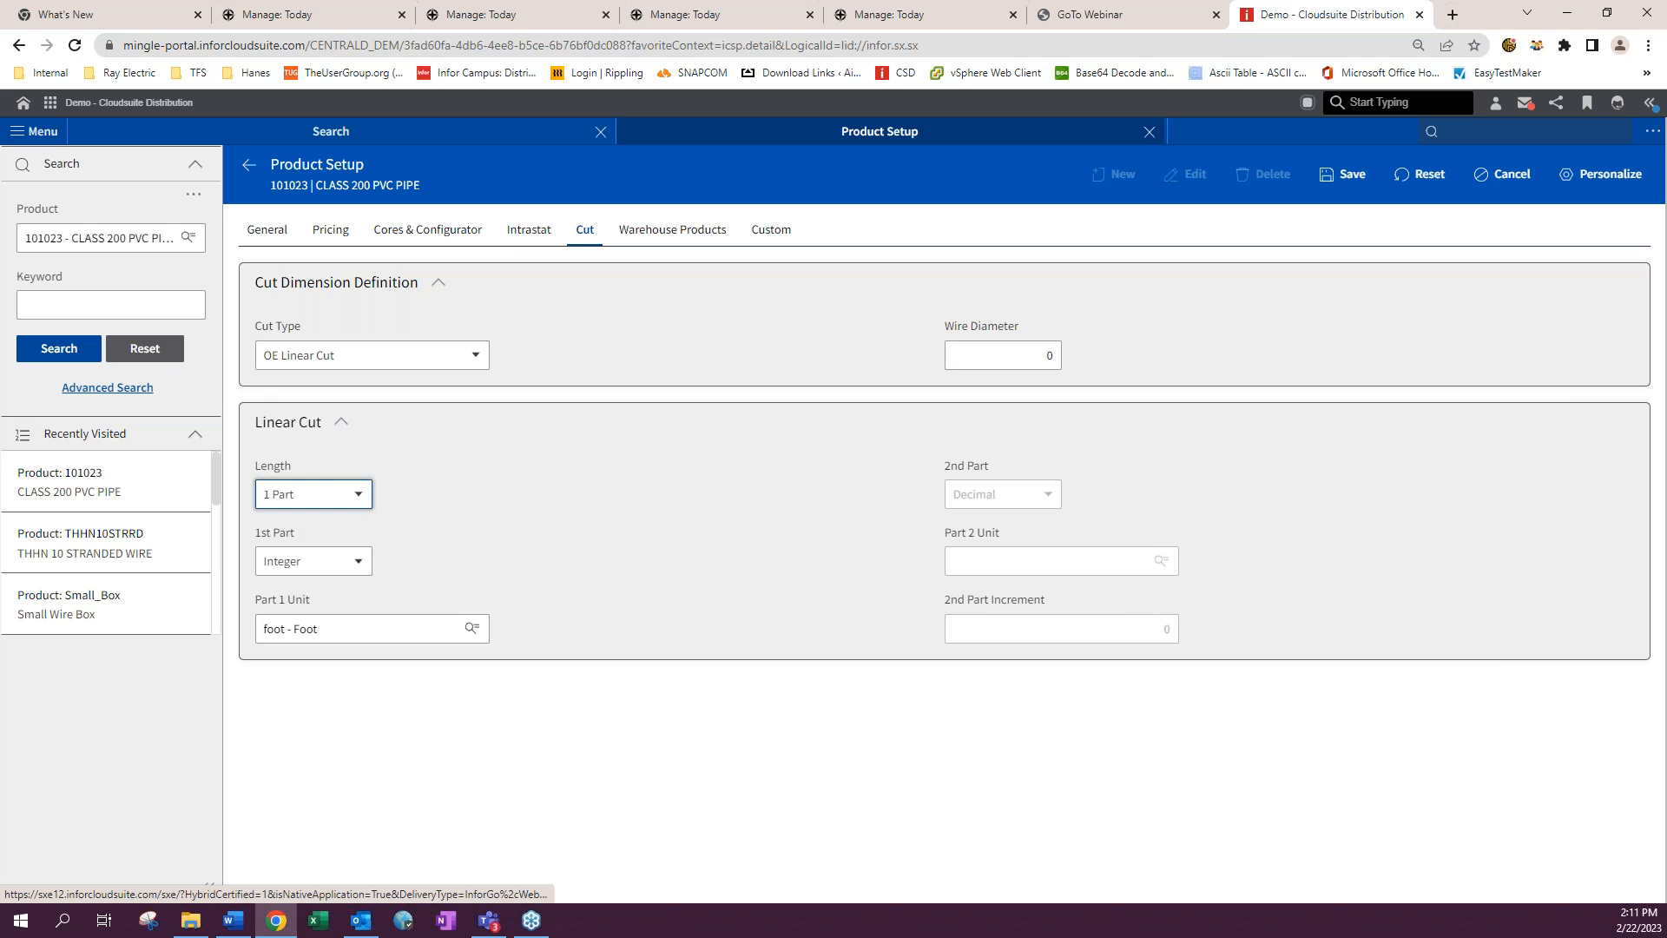
left_click(358, 561)
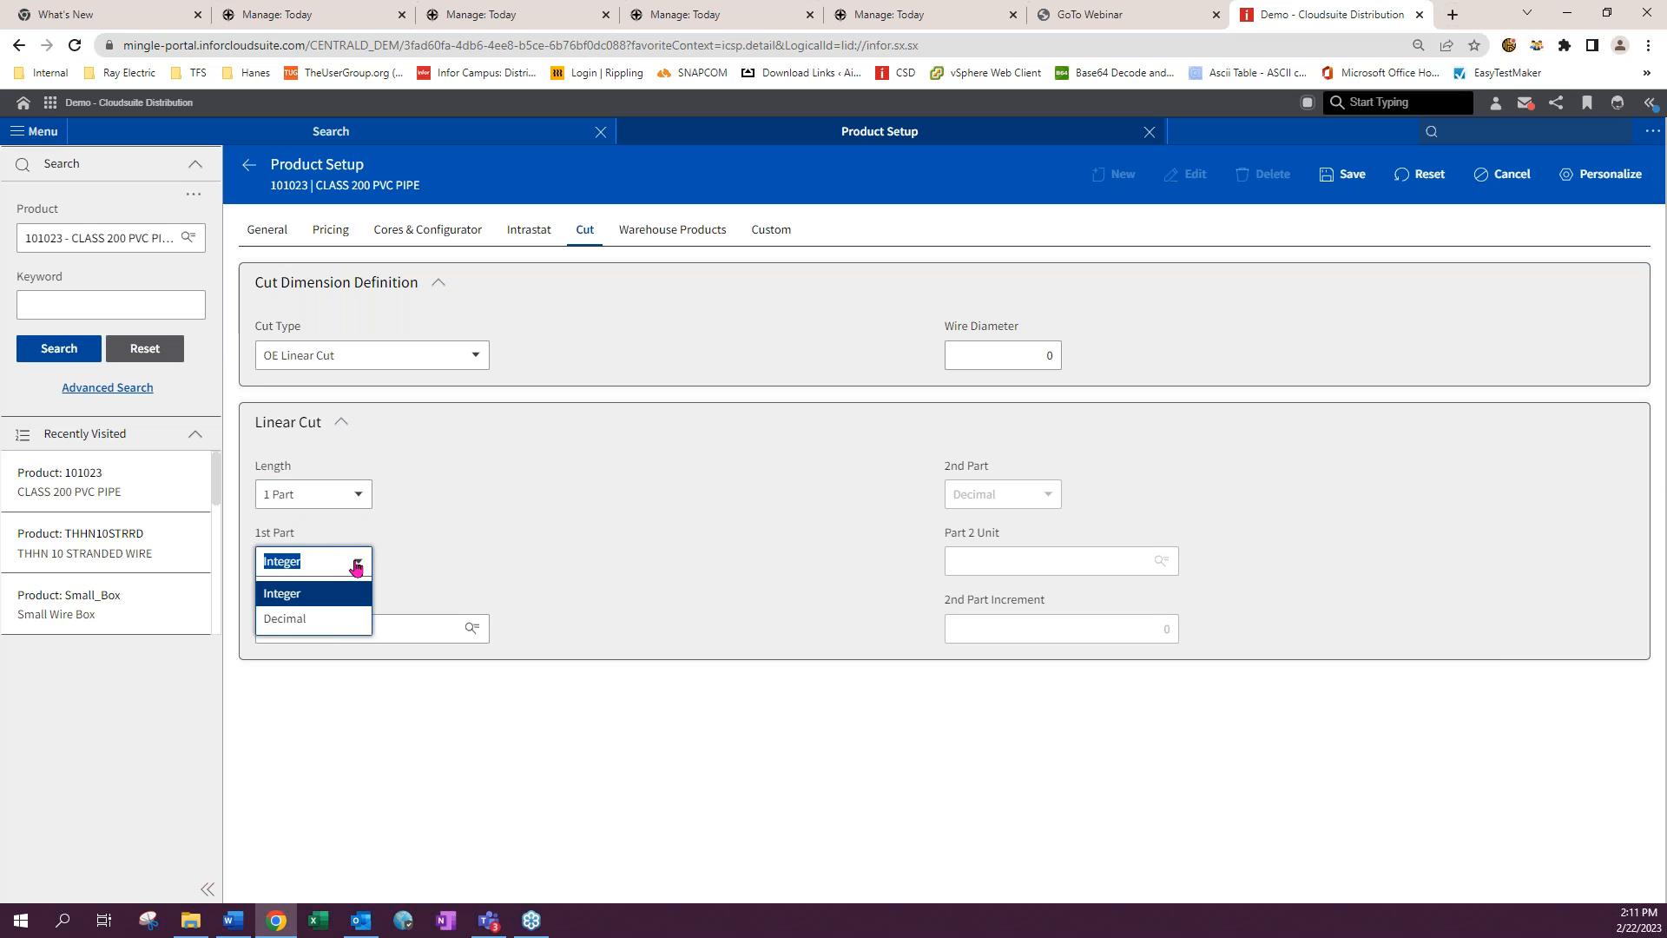
left_click(480, 510)
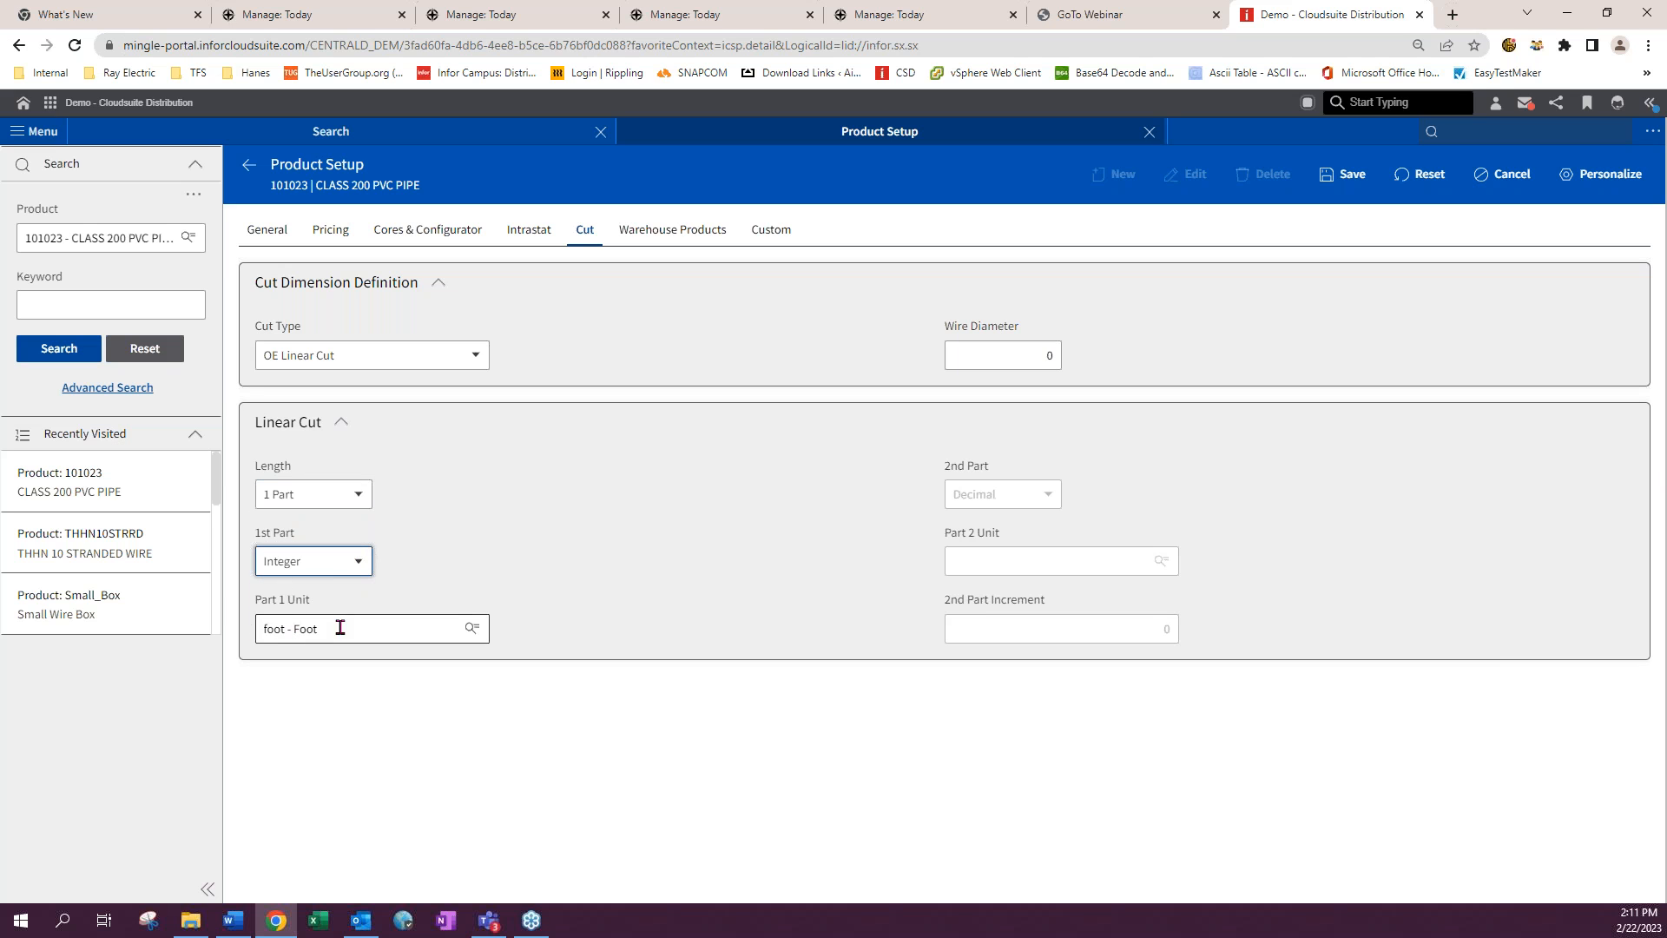
left_click(317, 501)
left_click(311, 552)
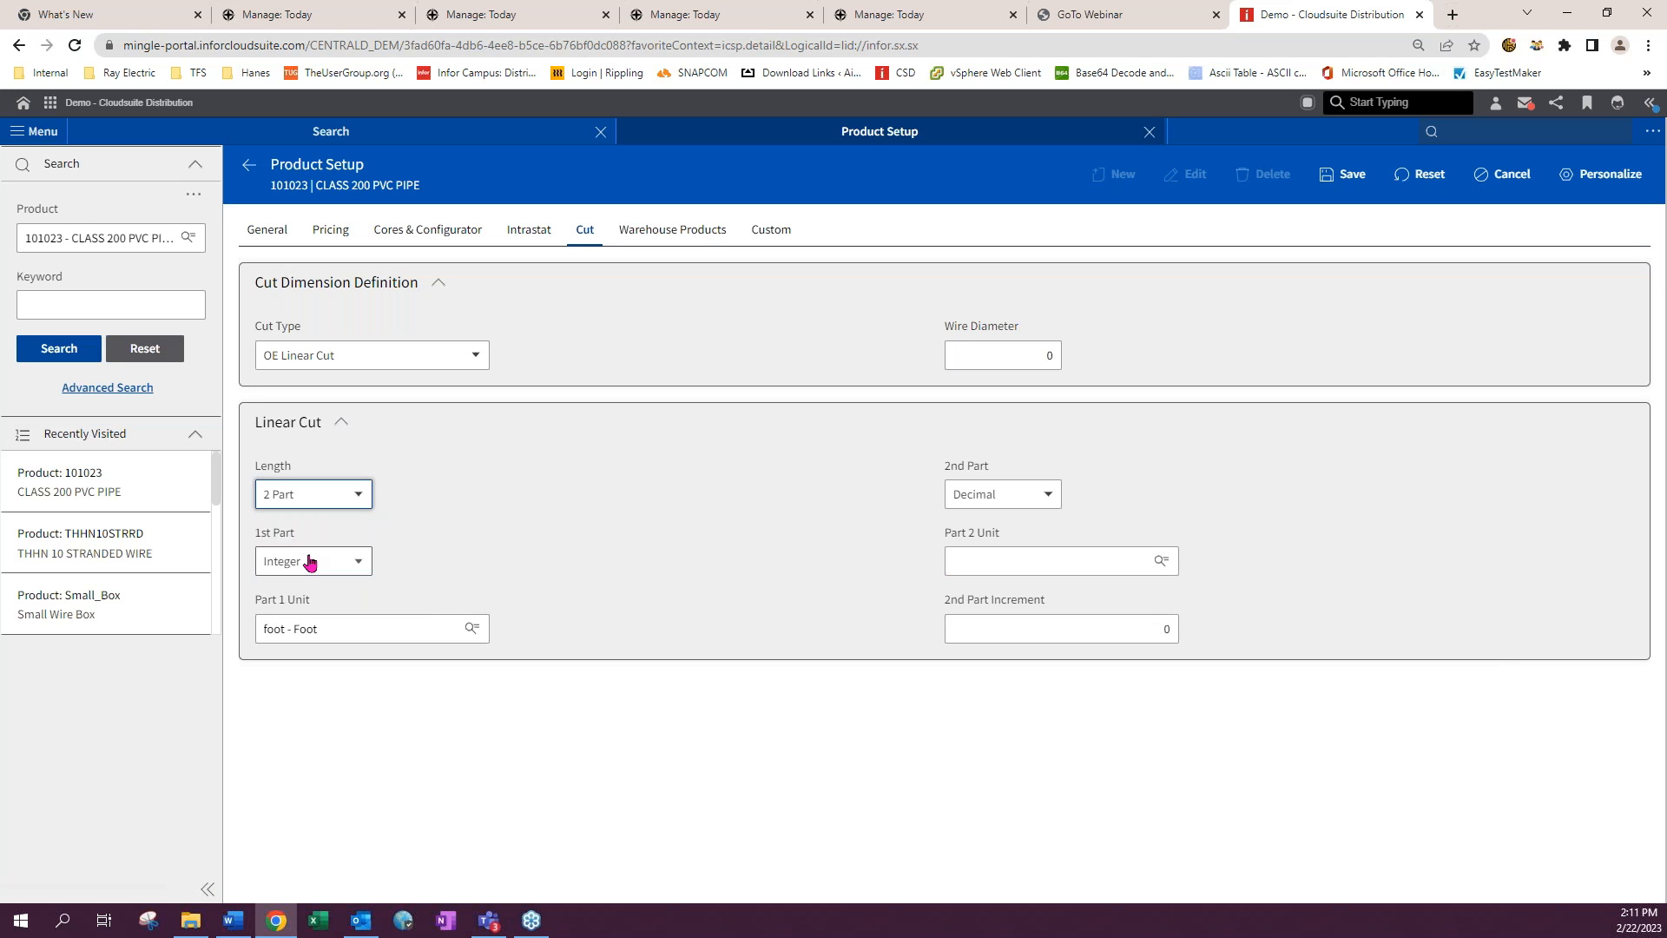
- Set the 2nd Part to Integer and the Part 2 Unit to inch
left_click(1027, 502)
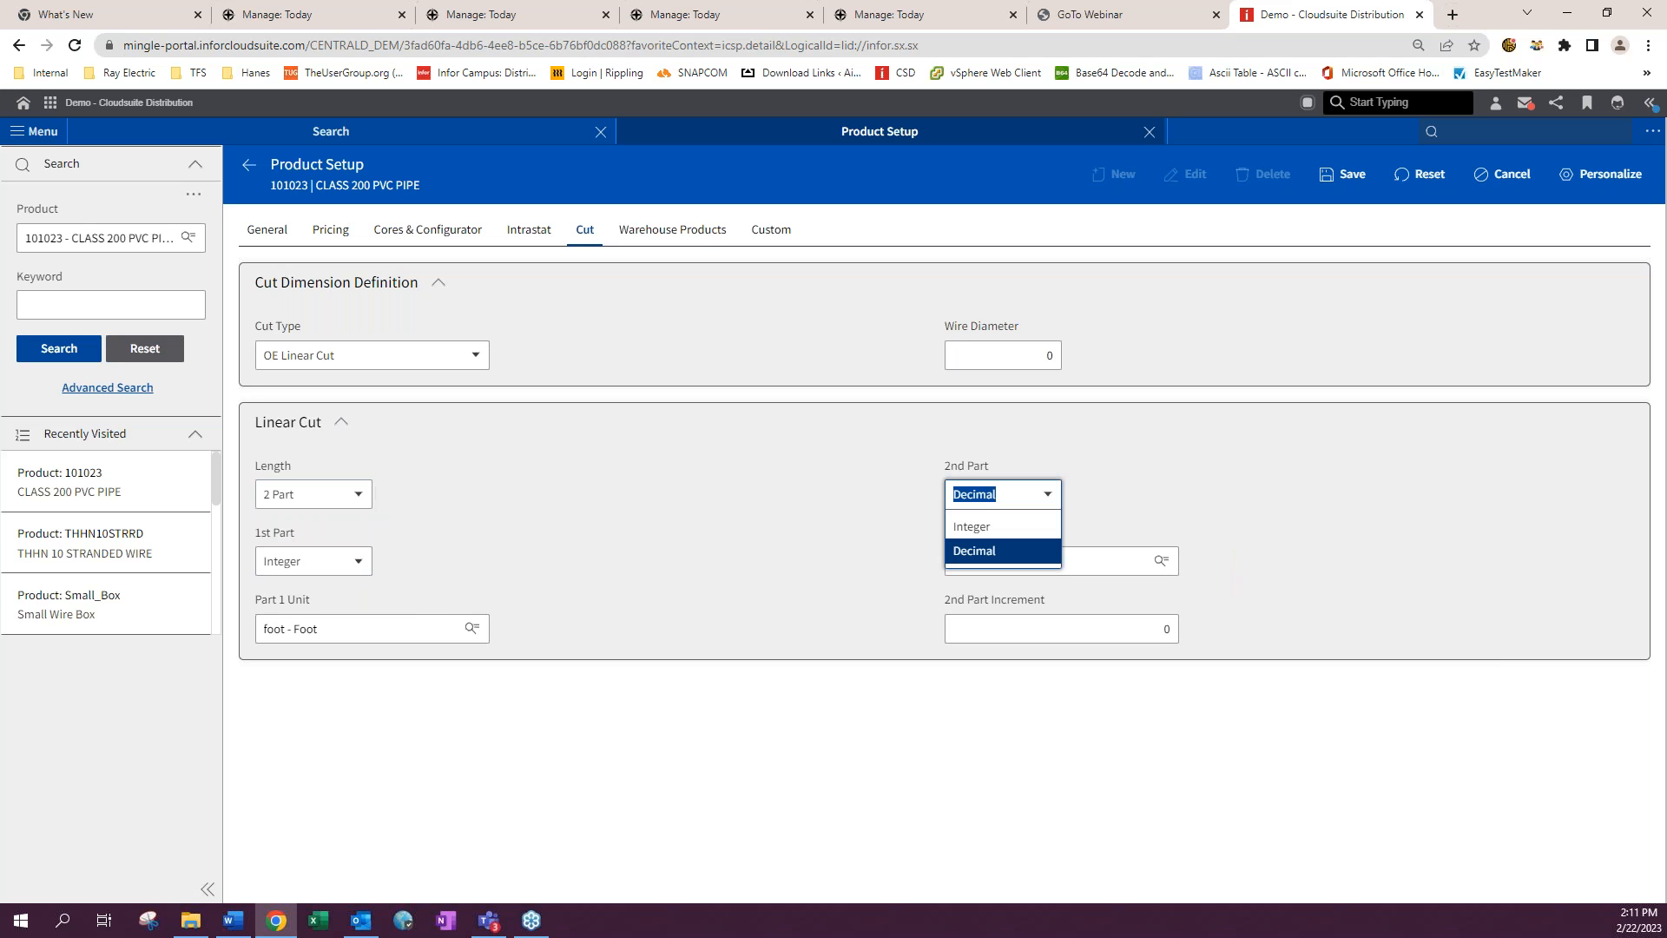
left_click(998, 526)
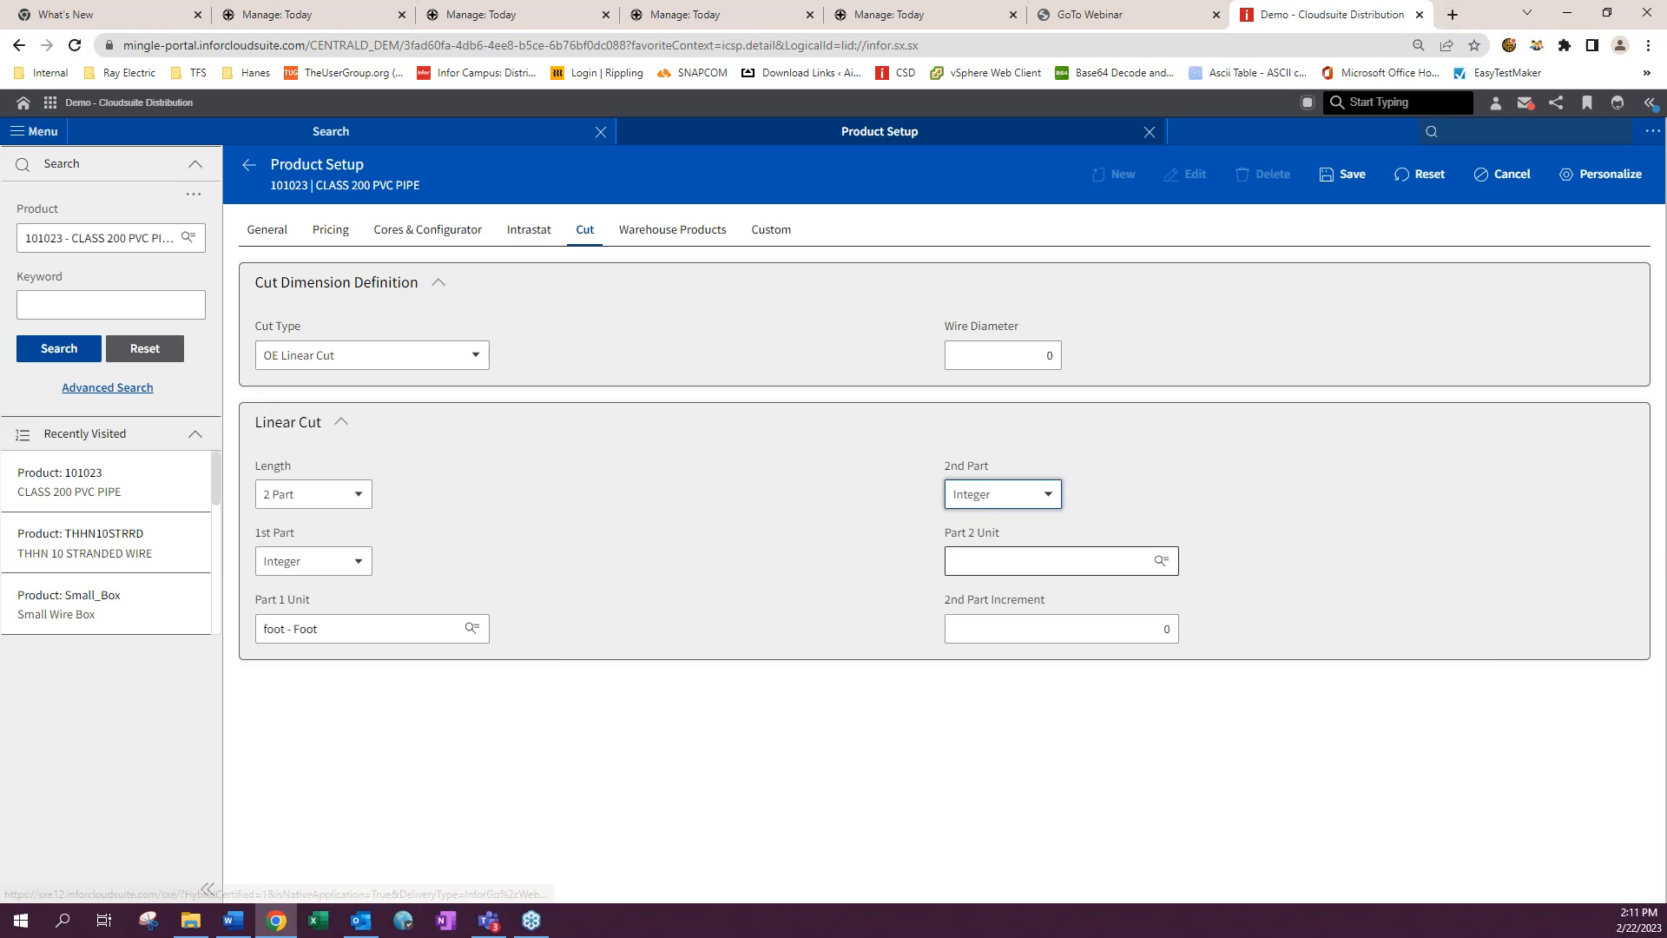
left_click(984, 566)
type("inch")
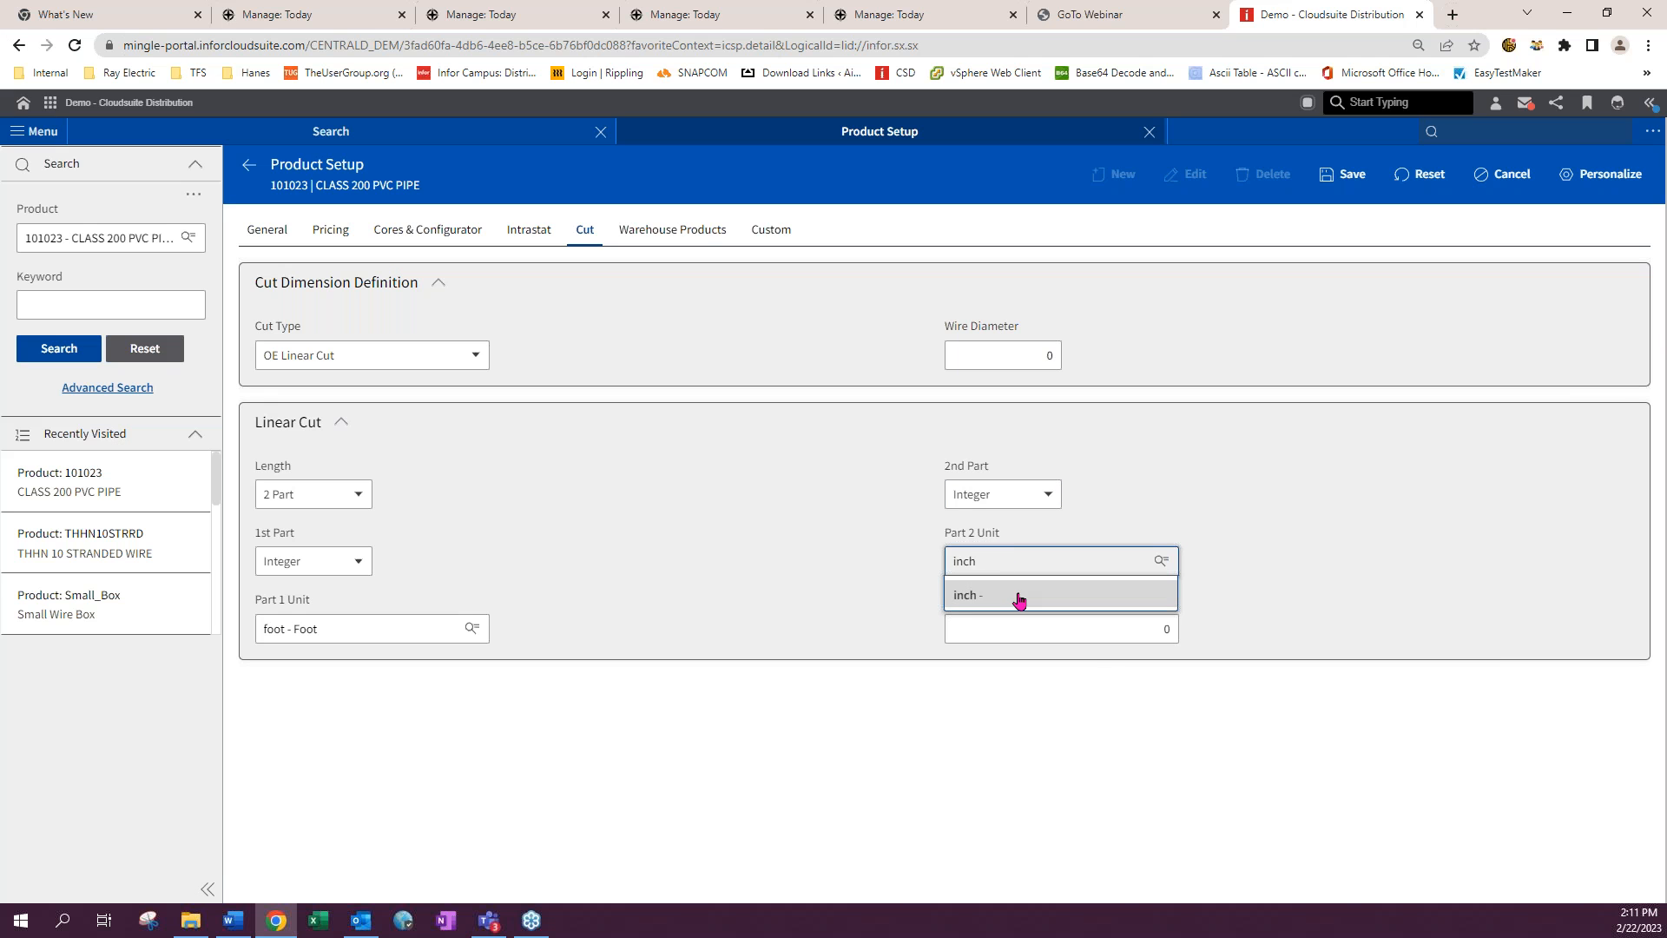
left_click(1016, 596)
- Set the 2nd Part Increment to 12 and save the product
left_click(1175, 632)
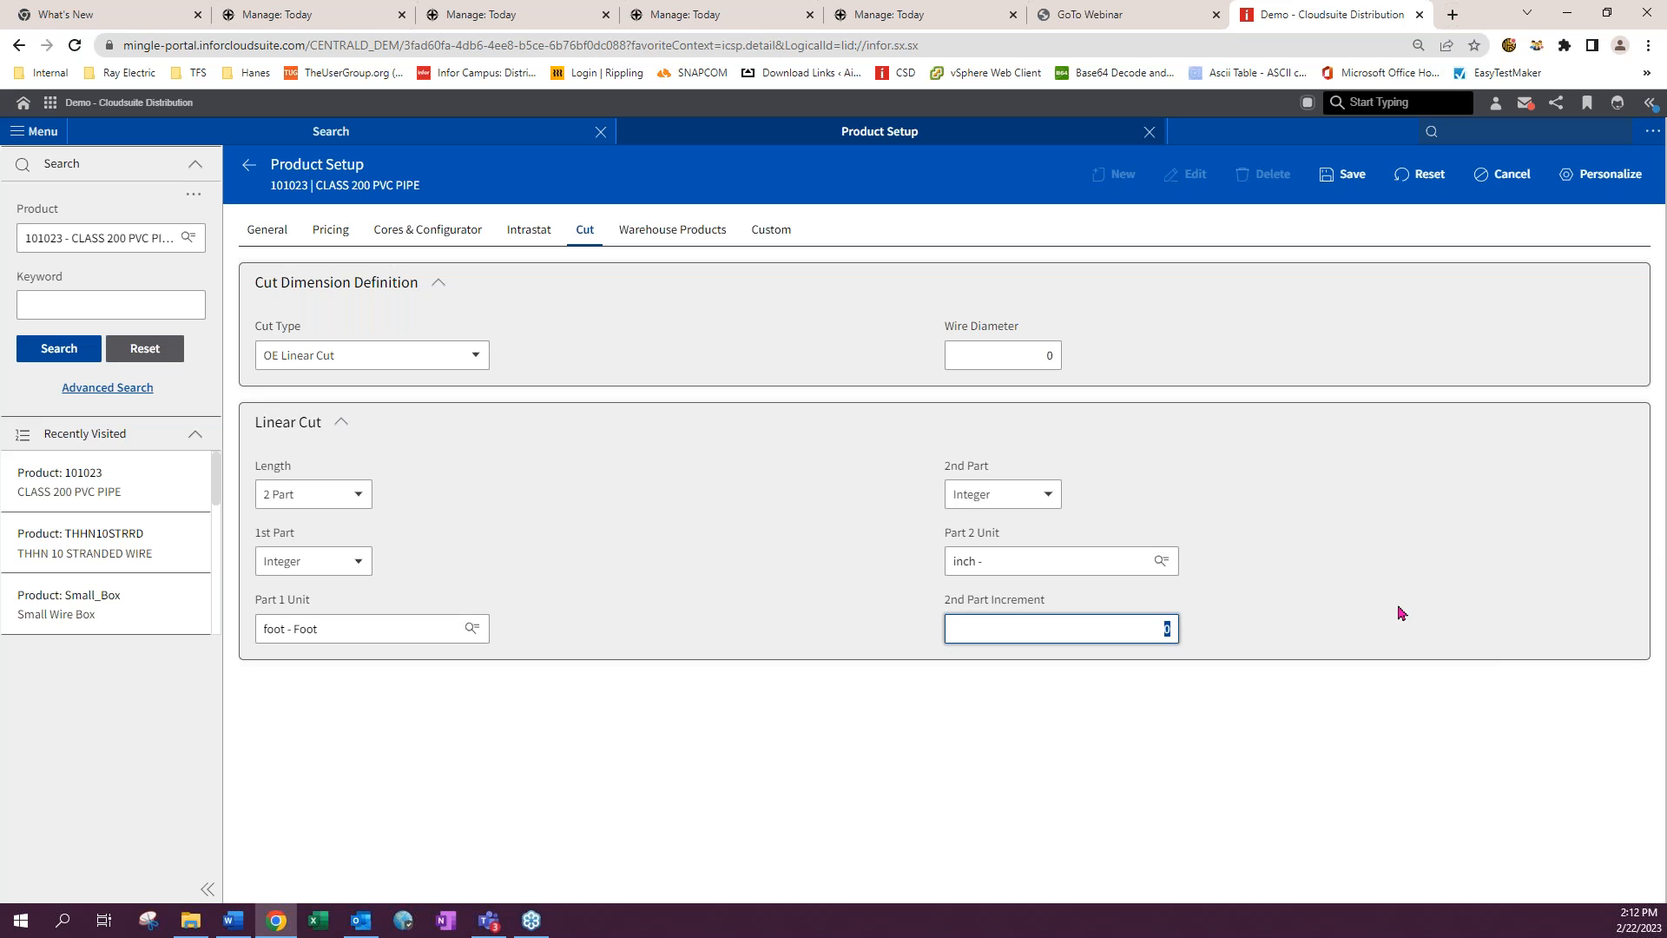
type("12")
left_click(1350, 175)
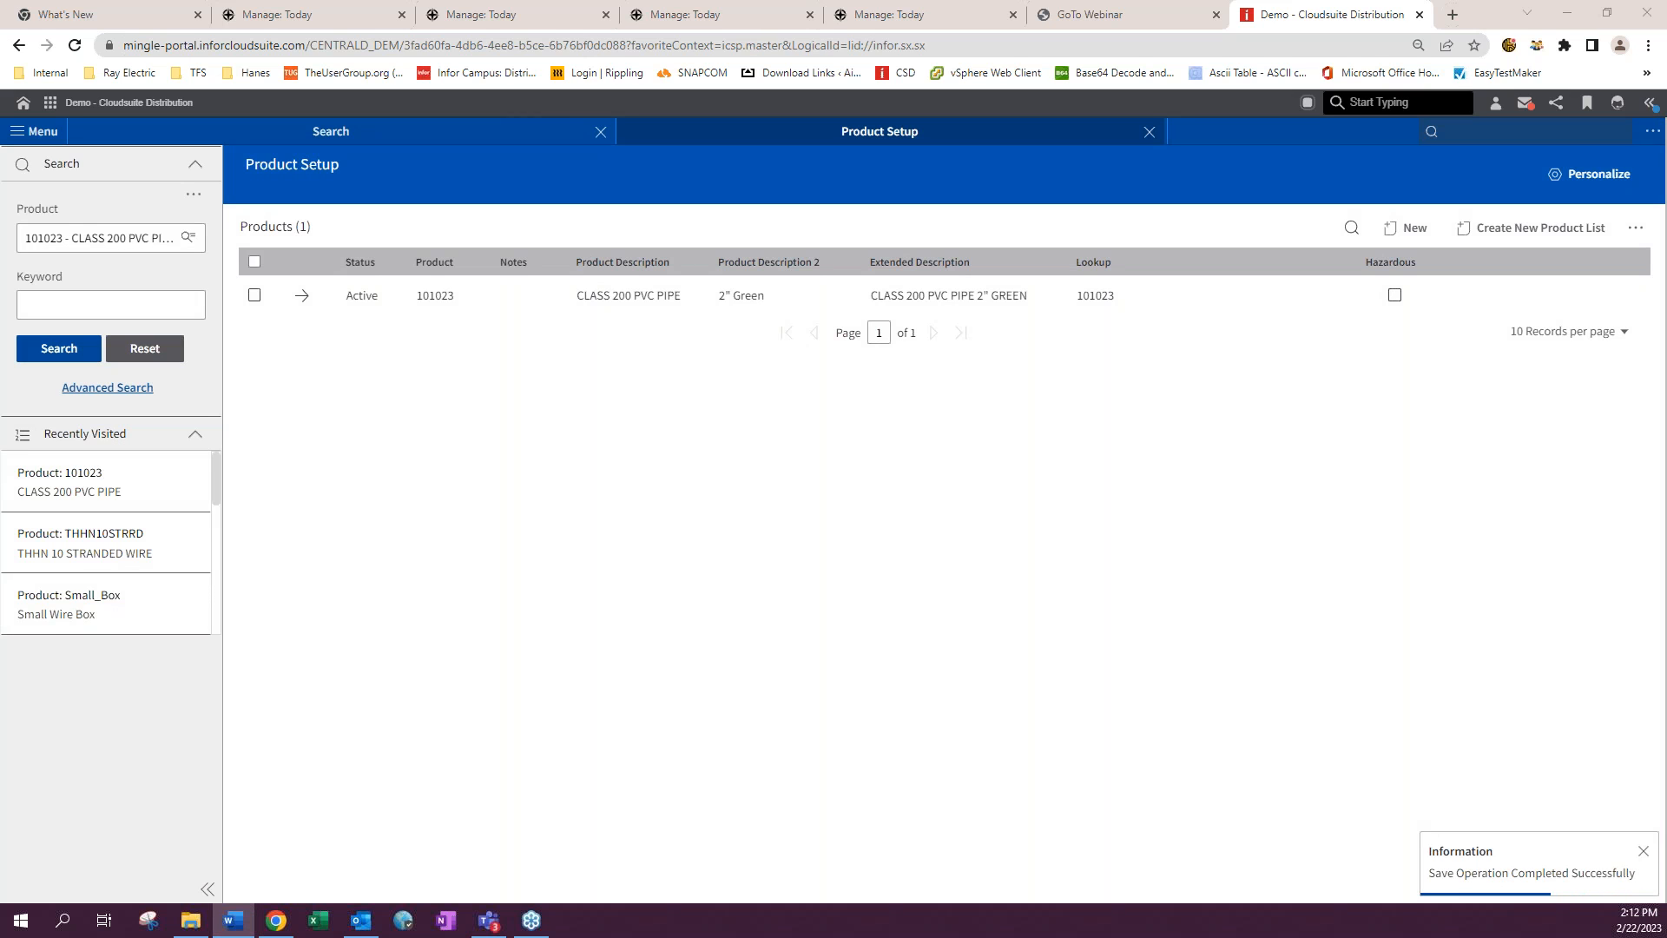
- Reopen product 101023 and review its General settings
left_click(302, 296)
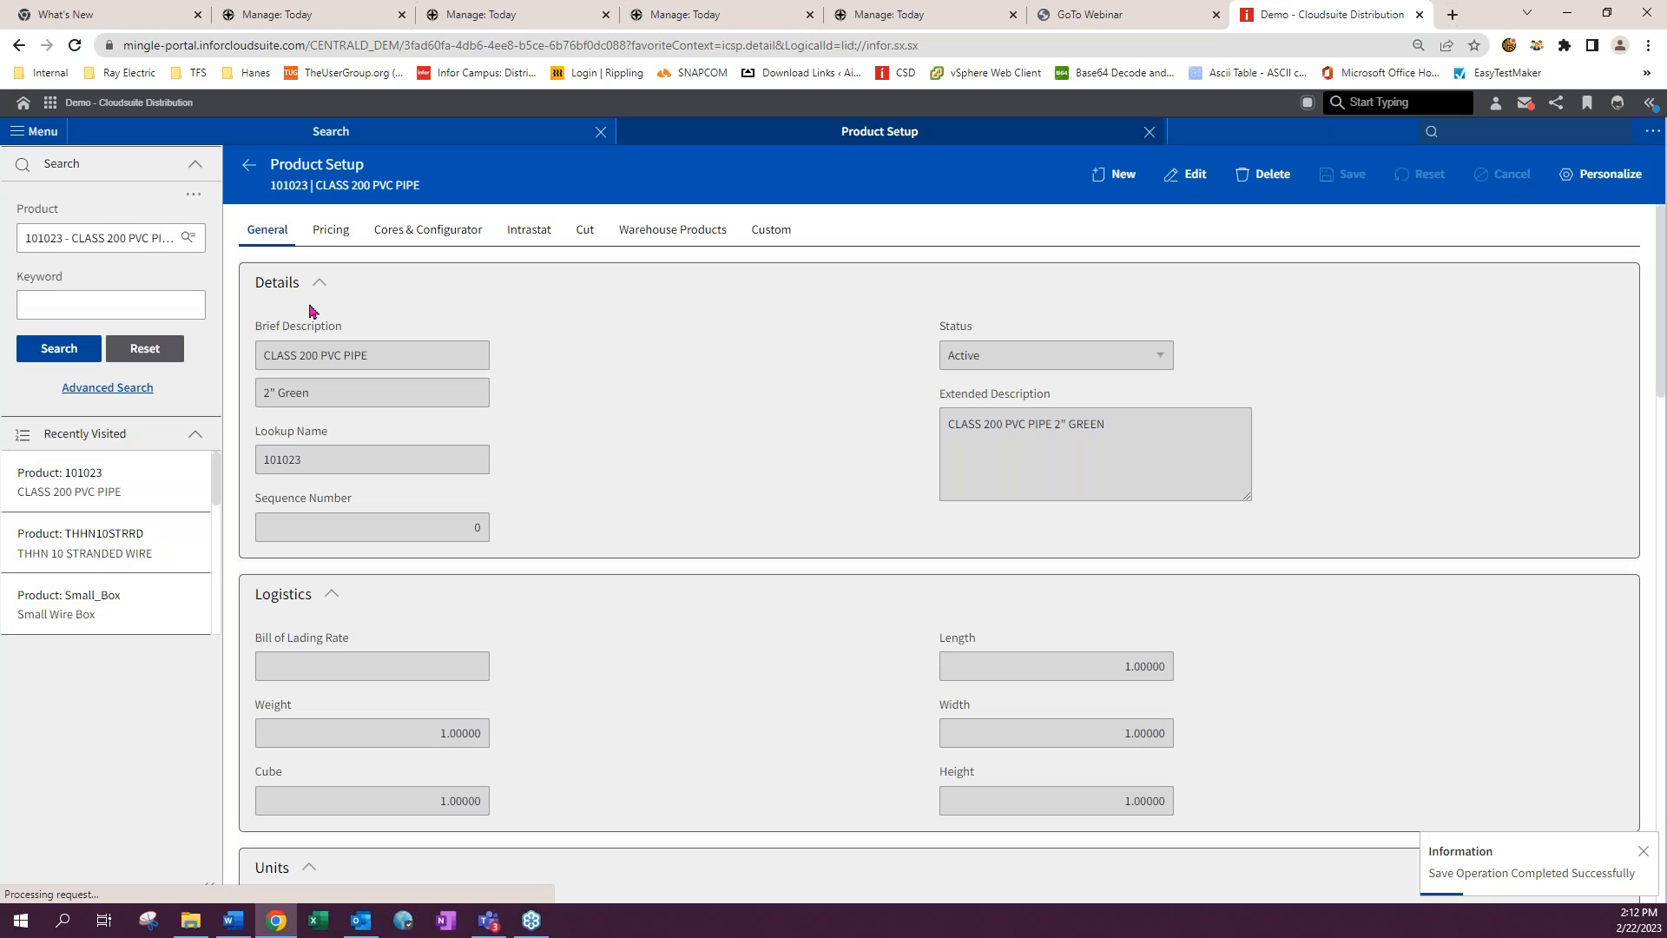
scroll(666, 522, "down", 8)
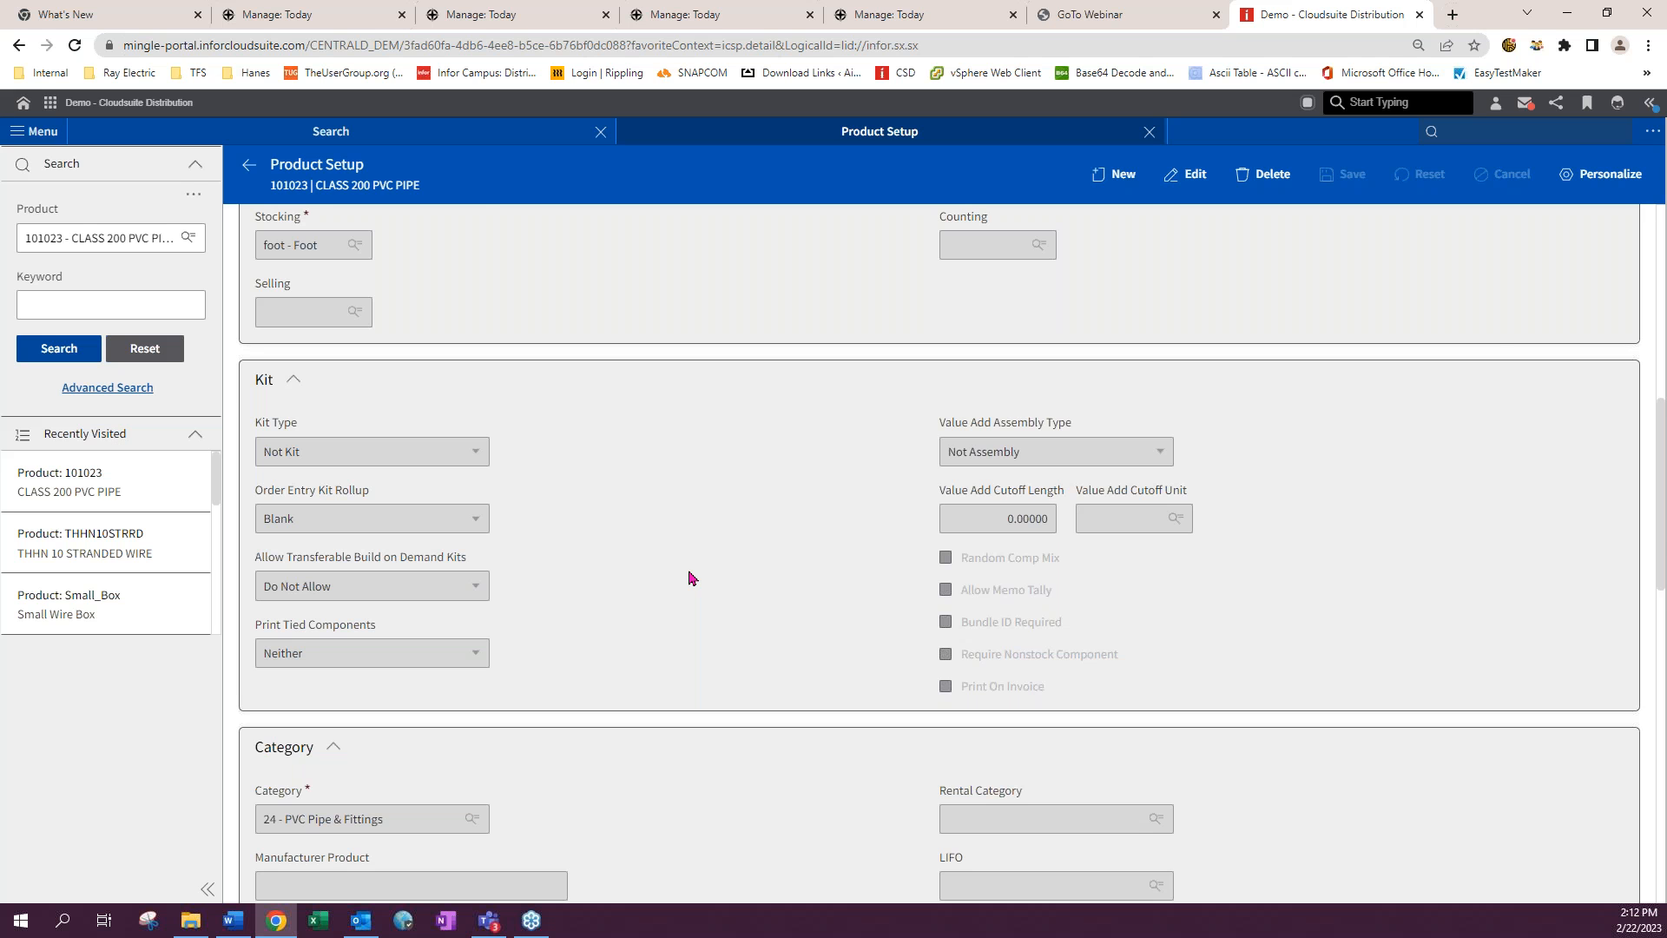
scroll(691, 578, "up", 4)
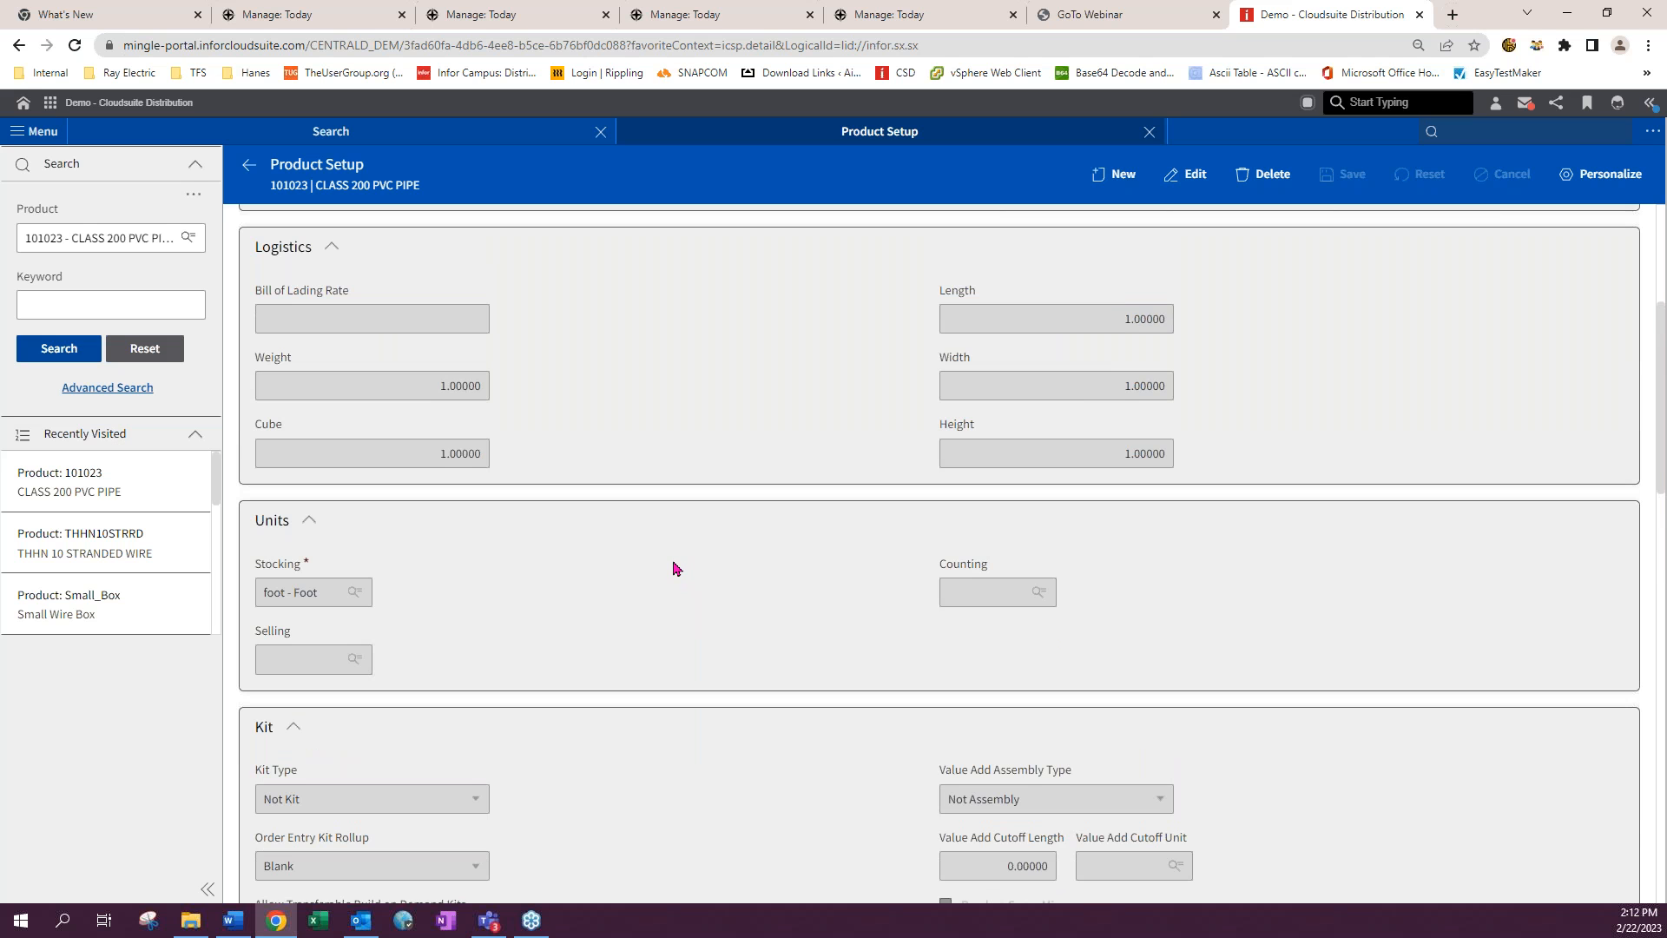
scroll(676, 568, "up", 4)
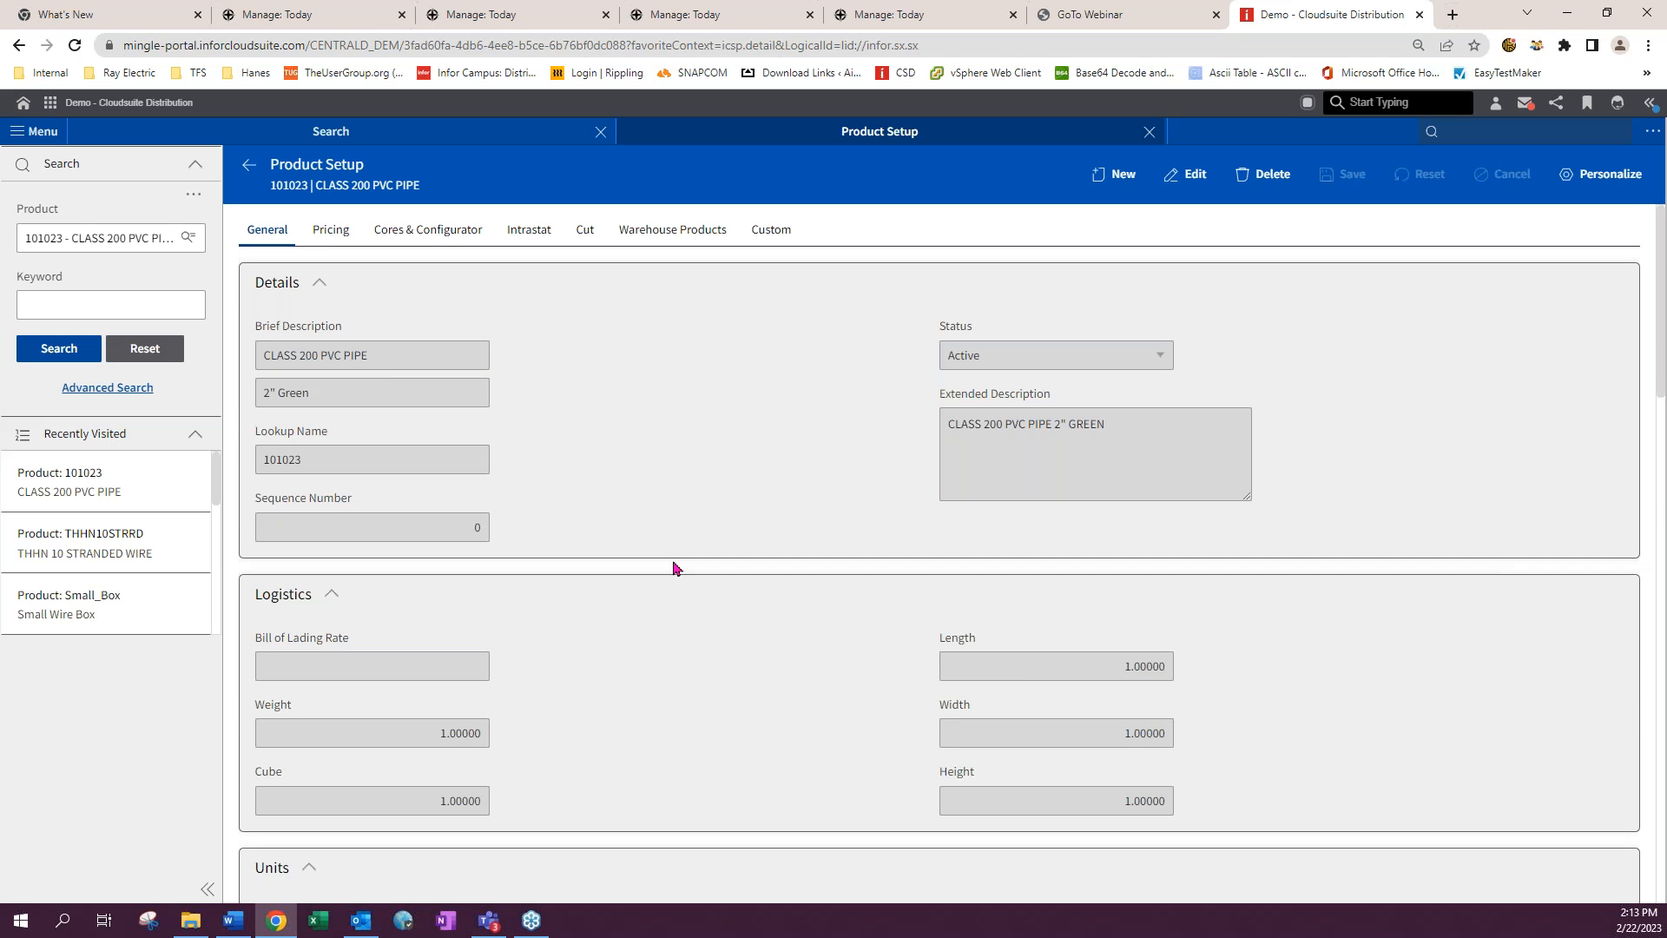
- Open Warehouse Product Setup (icsw)
left_click(1466, 132)
type("id")
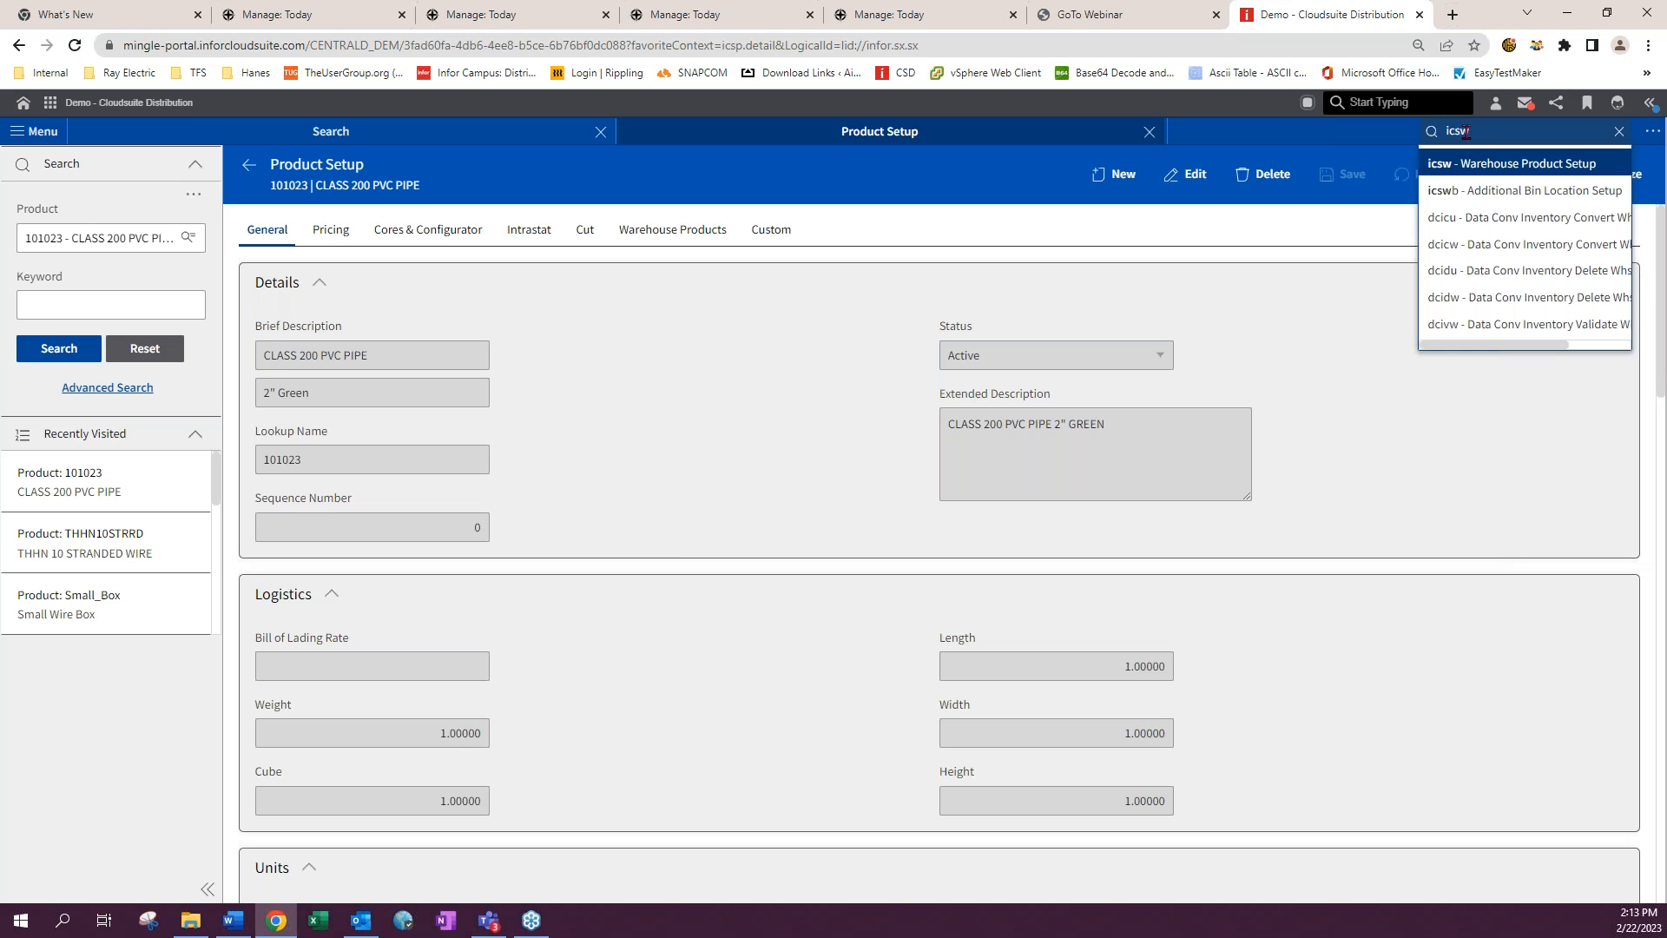
key("Return")
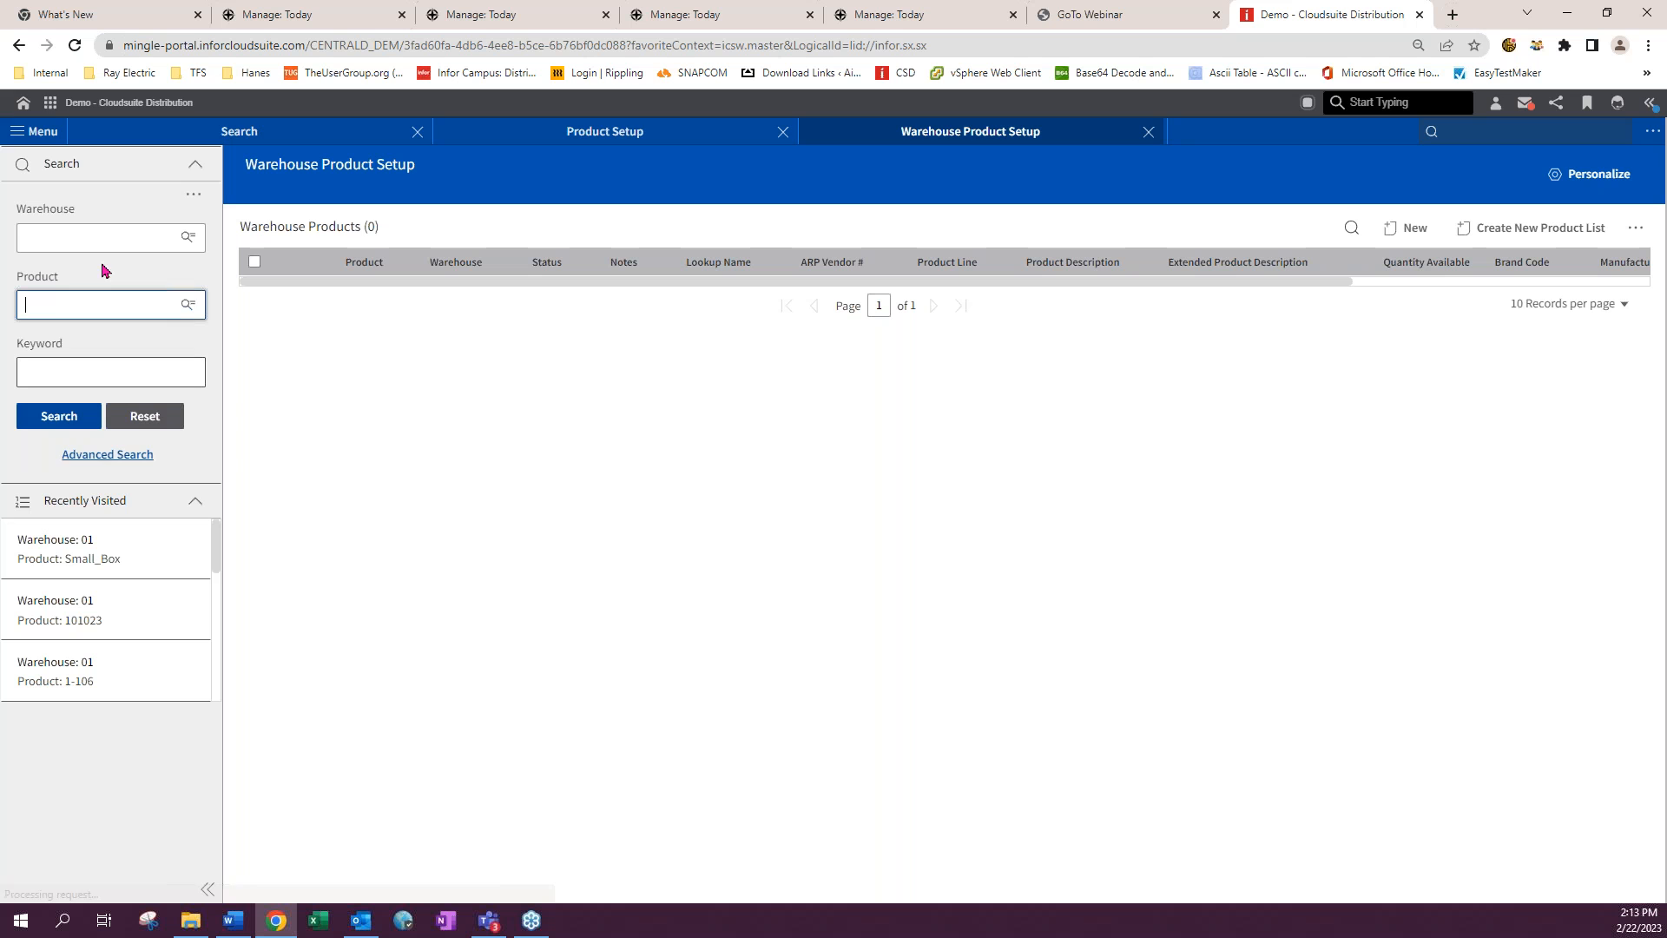
- Search warehouse products for 101023 and open its warehouse 01 record
left_click(54, 309)
left_click(55, 339)
left_click(59, 416)
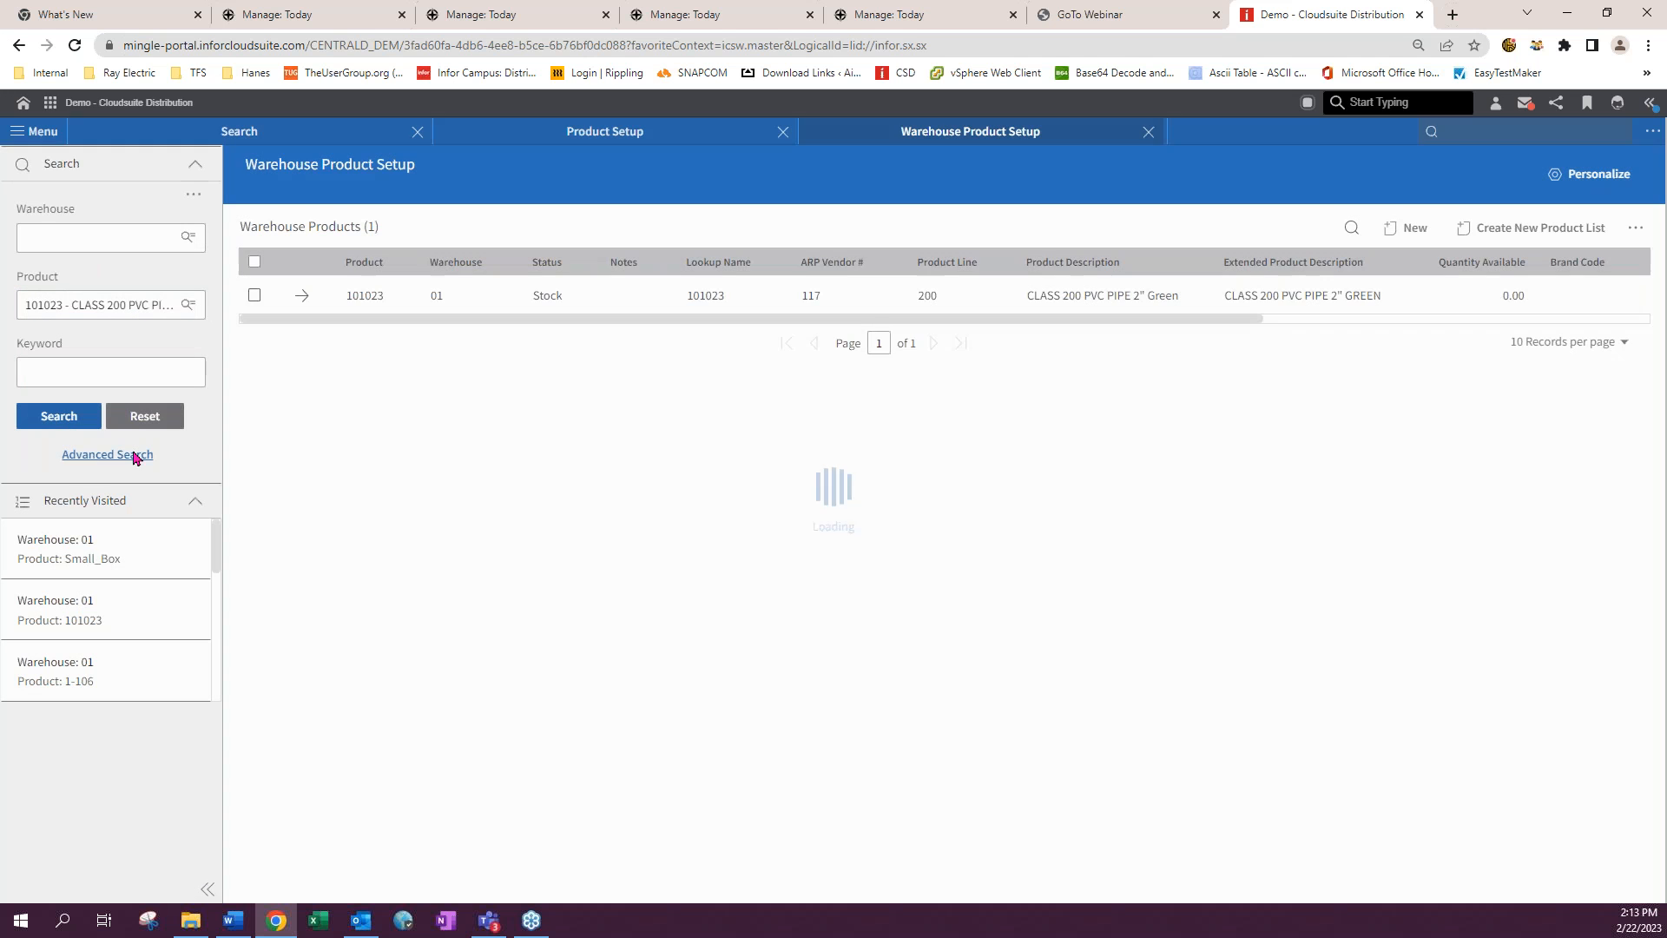
left_click(305, 300)
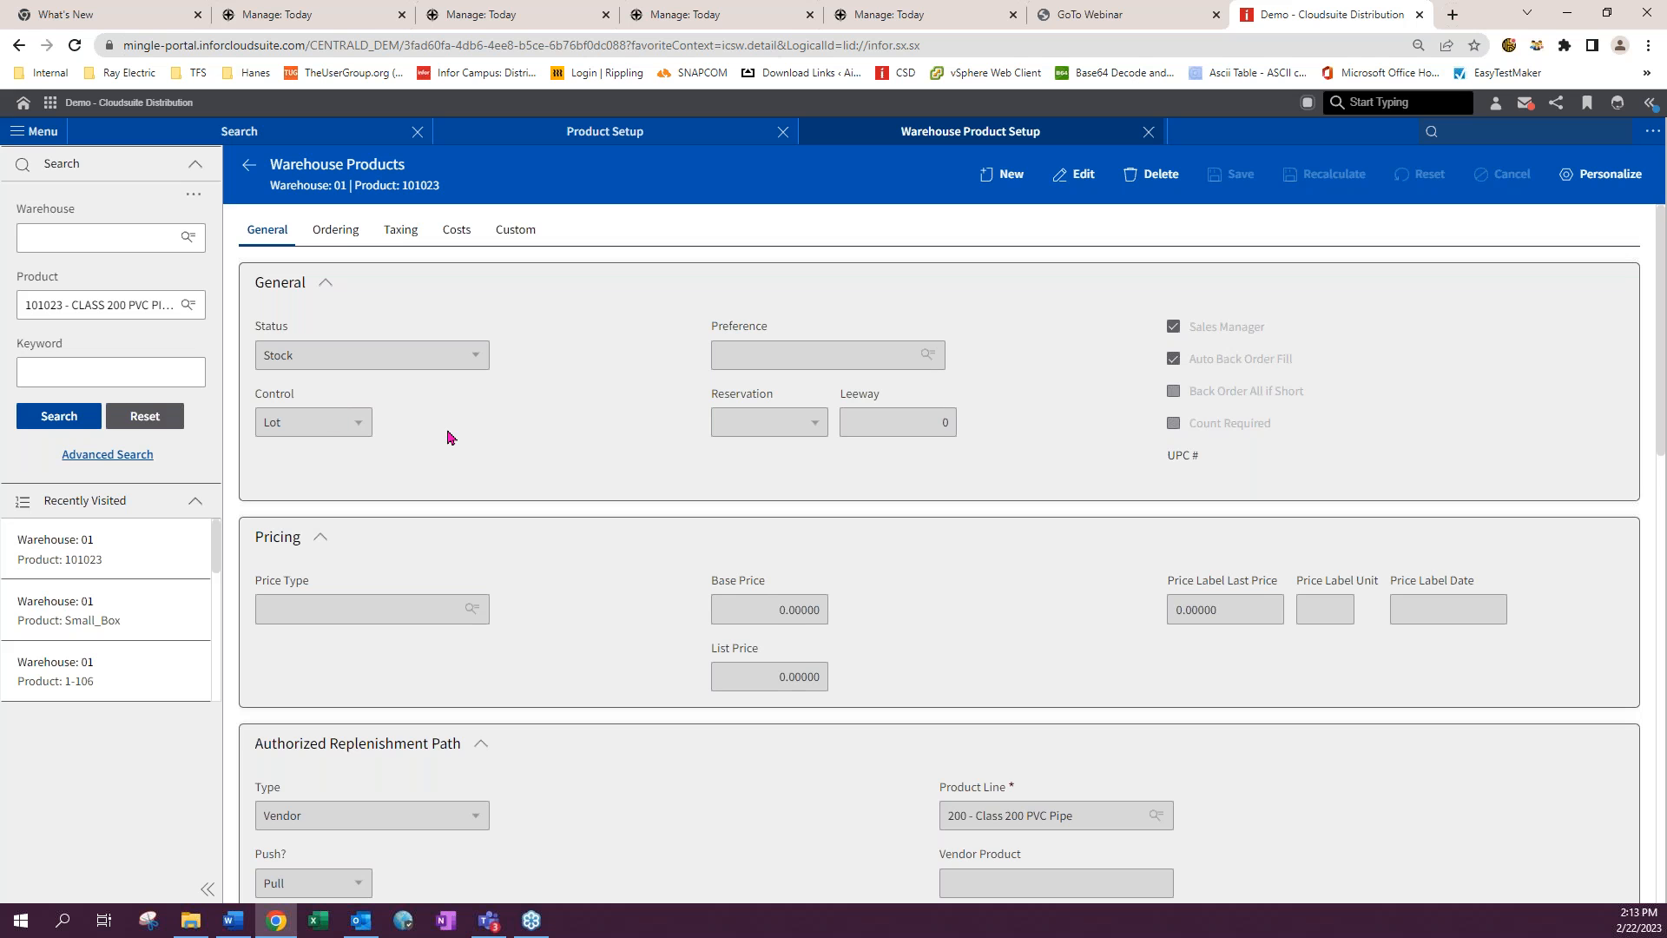
- Edit the warehouse 01 record for 101023, set its Control to Lot, and save
left_click(1075, 174)
left_click(359, 423)
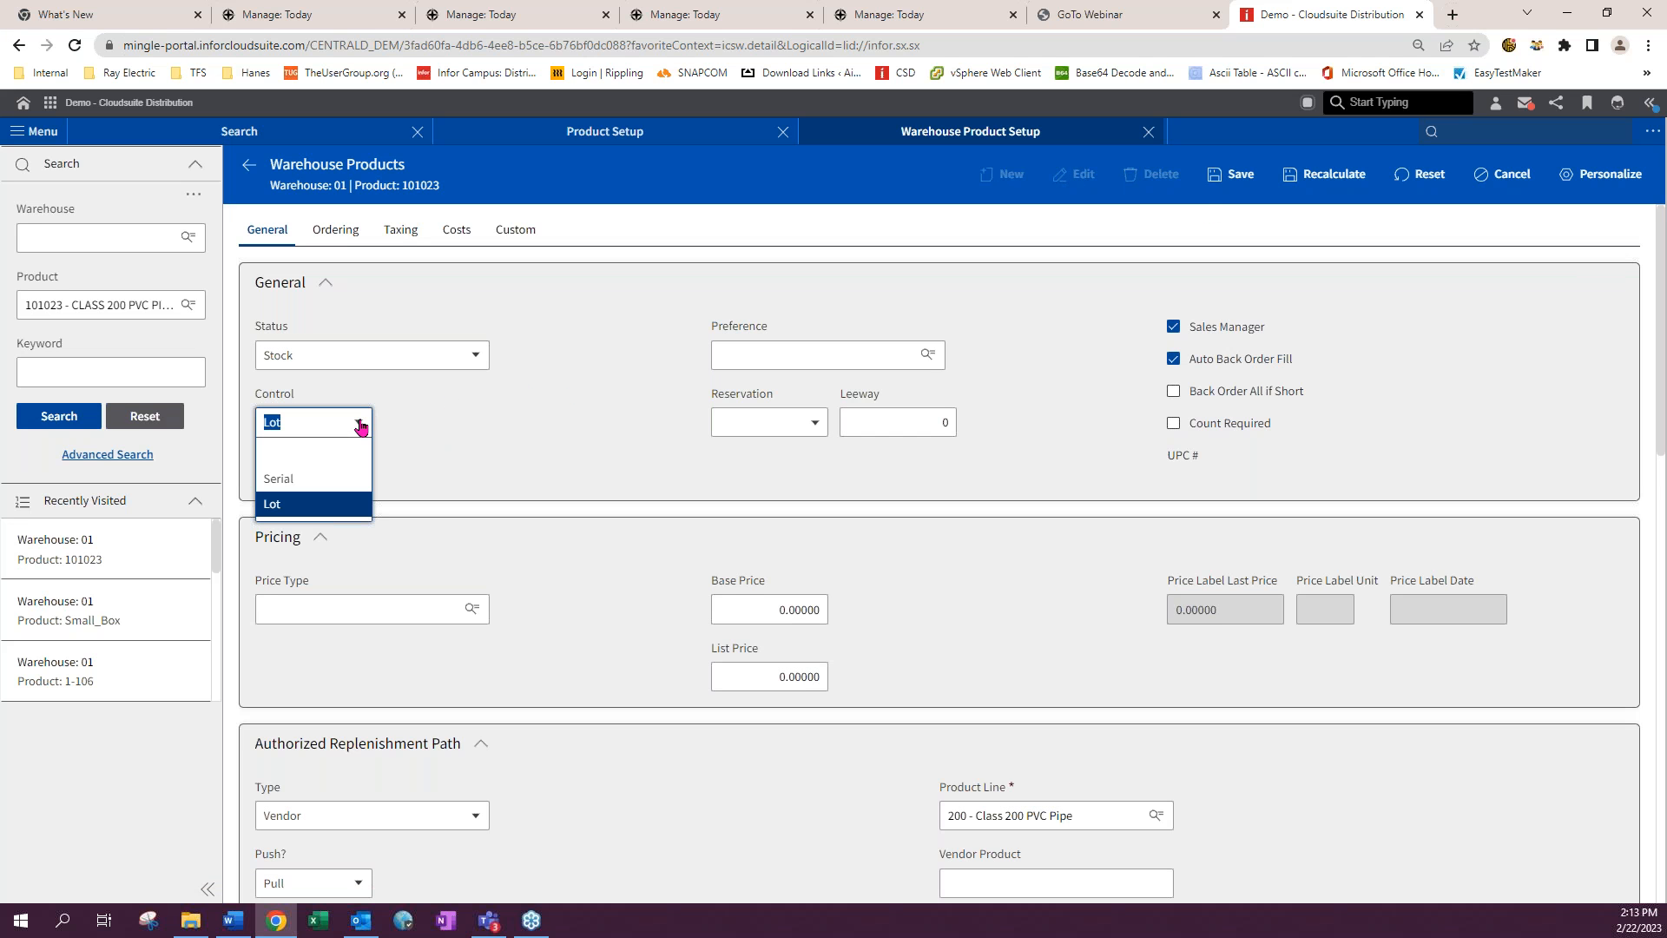
left_click(330, 507)
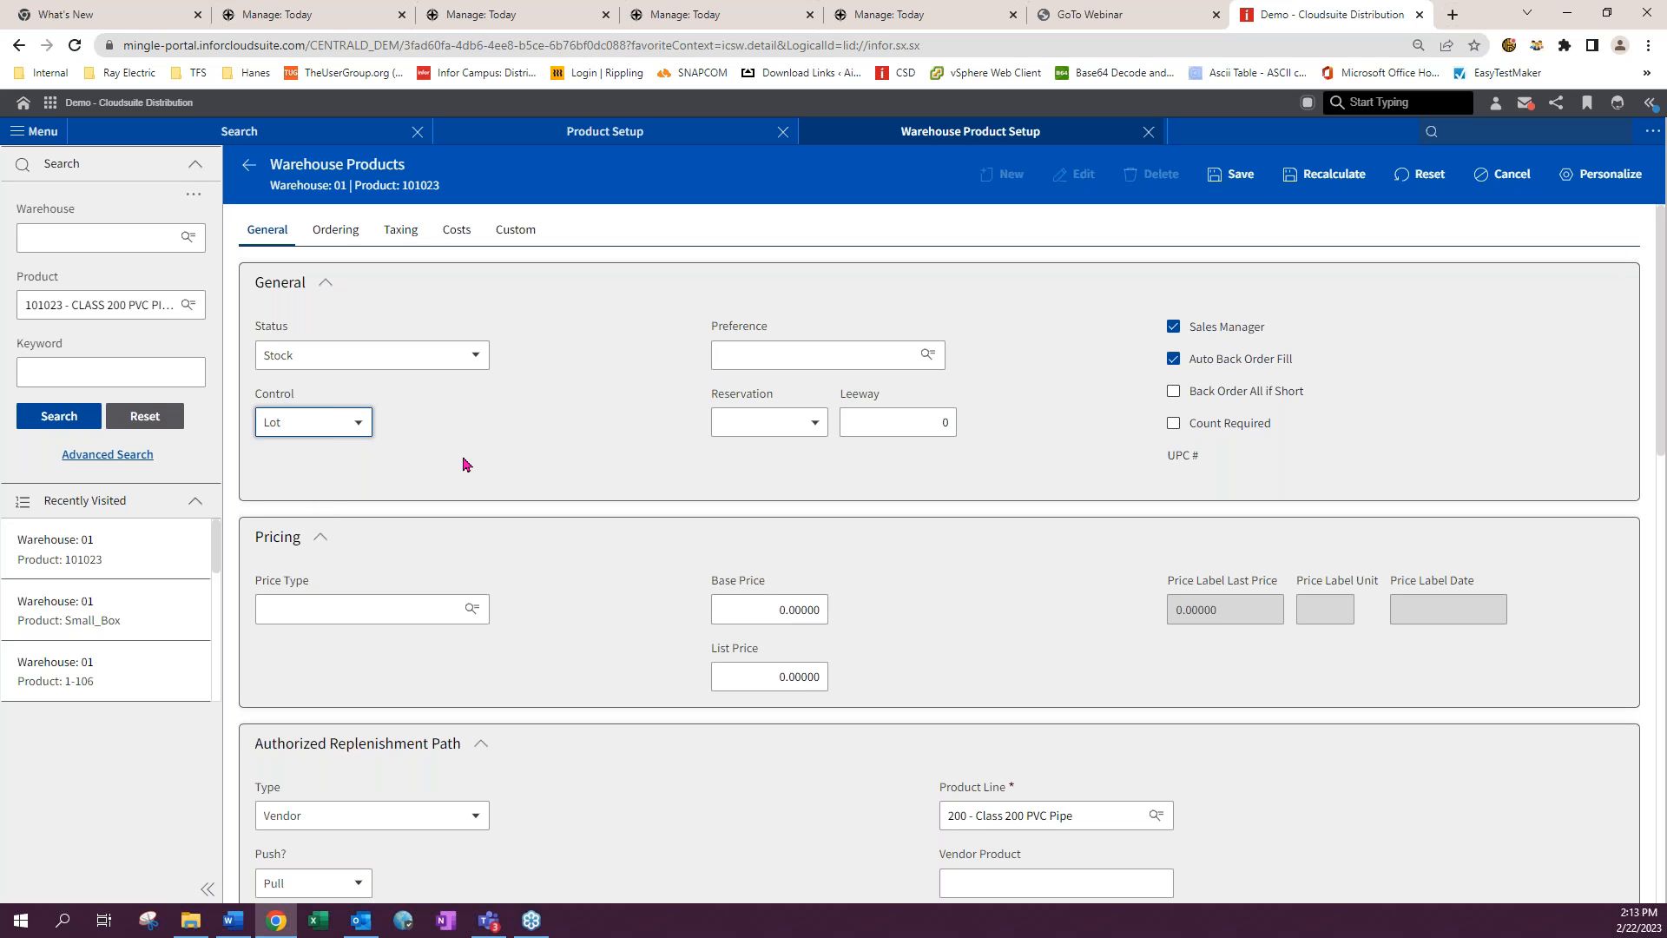
left_click(1239, 177)
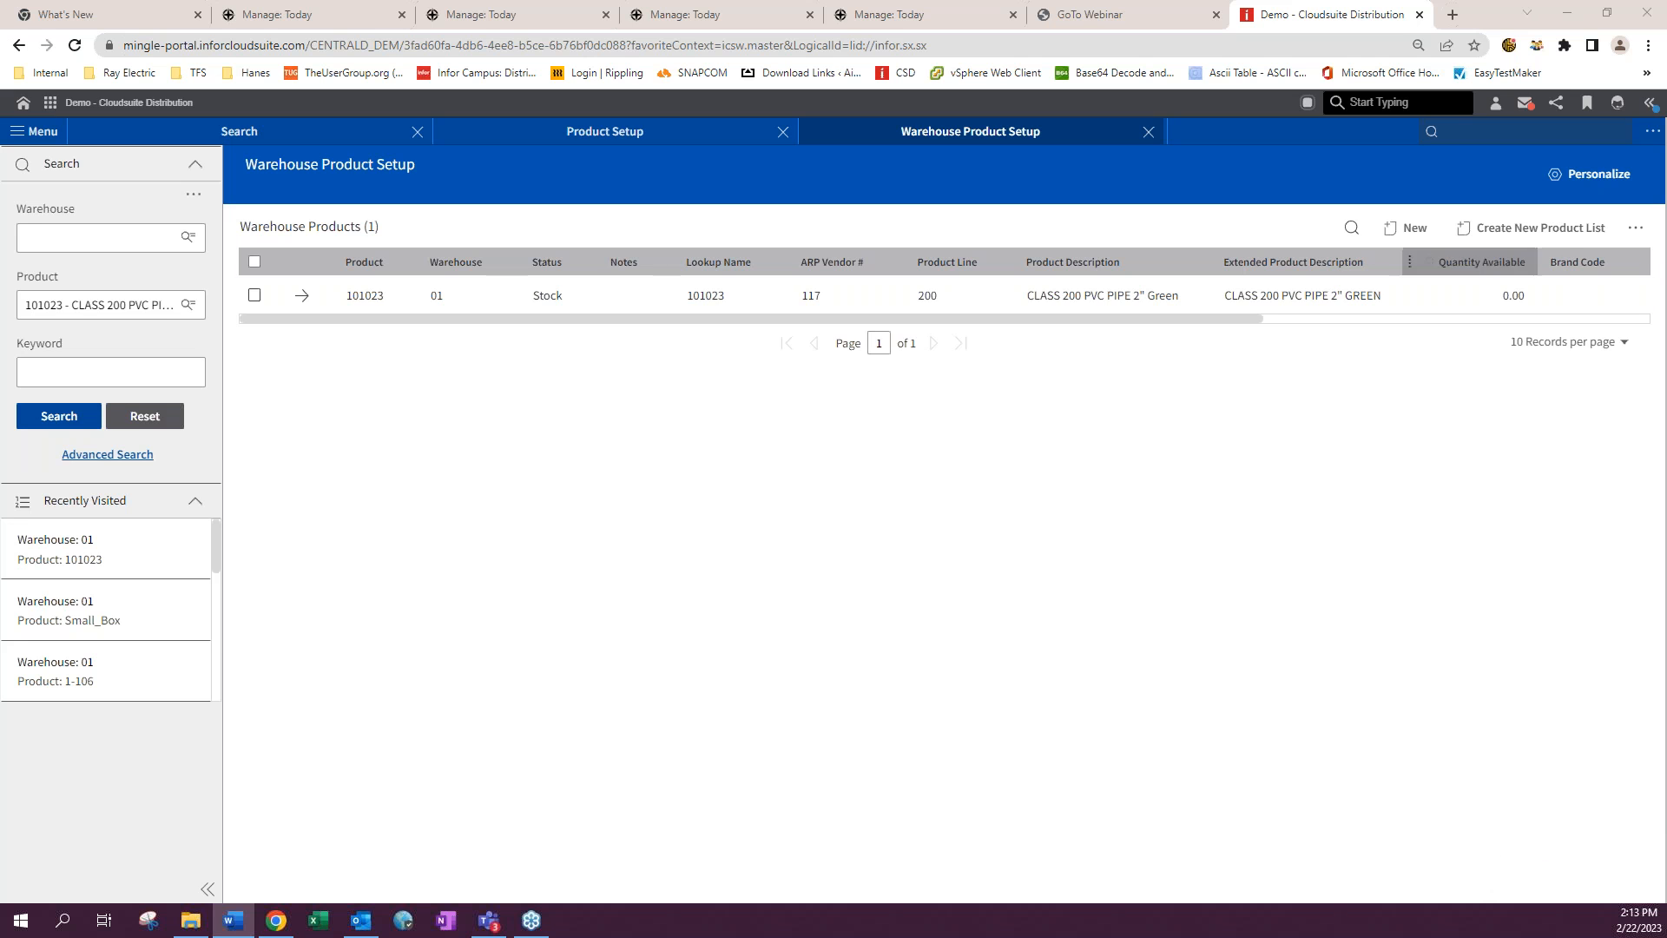
- Open Purchase Order Entry (poe) from the search bar
left_click(1461, 130)
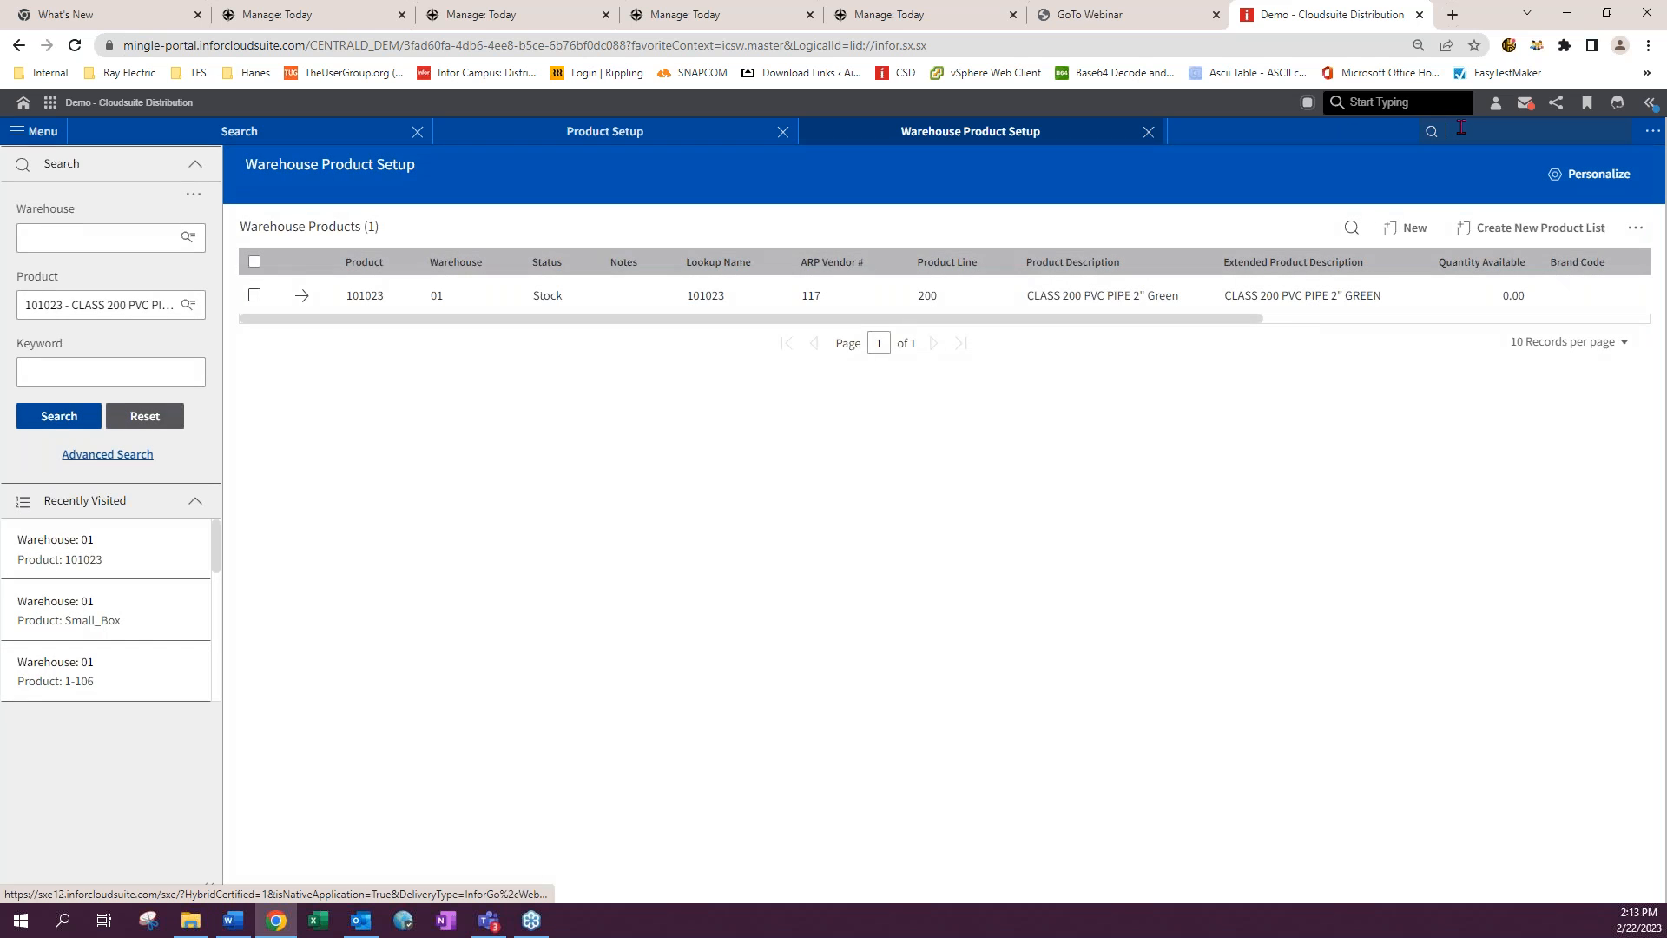
type("poet")
key("Return")
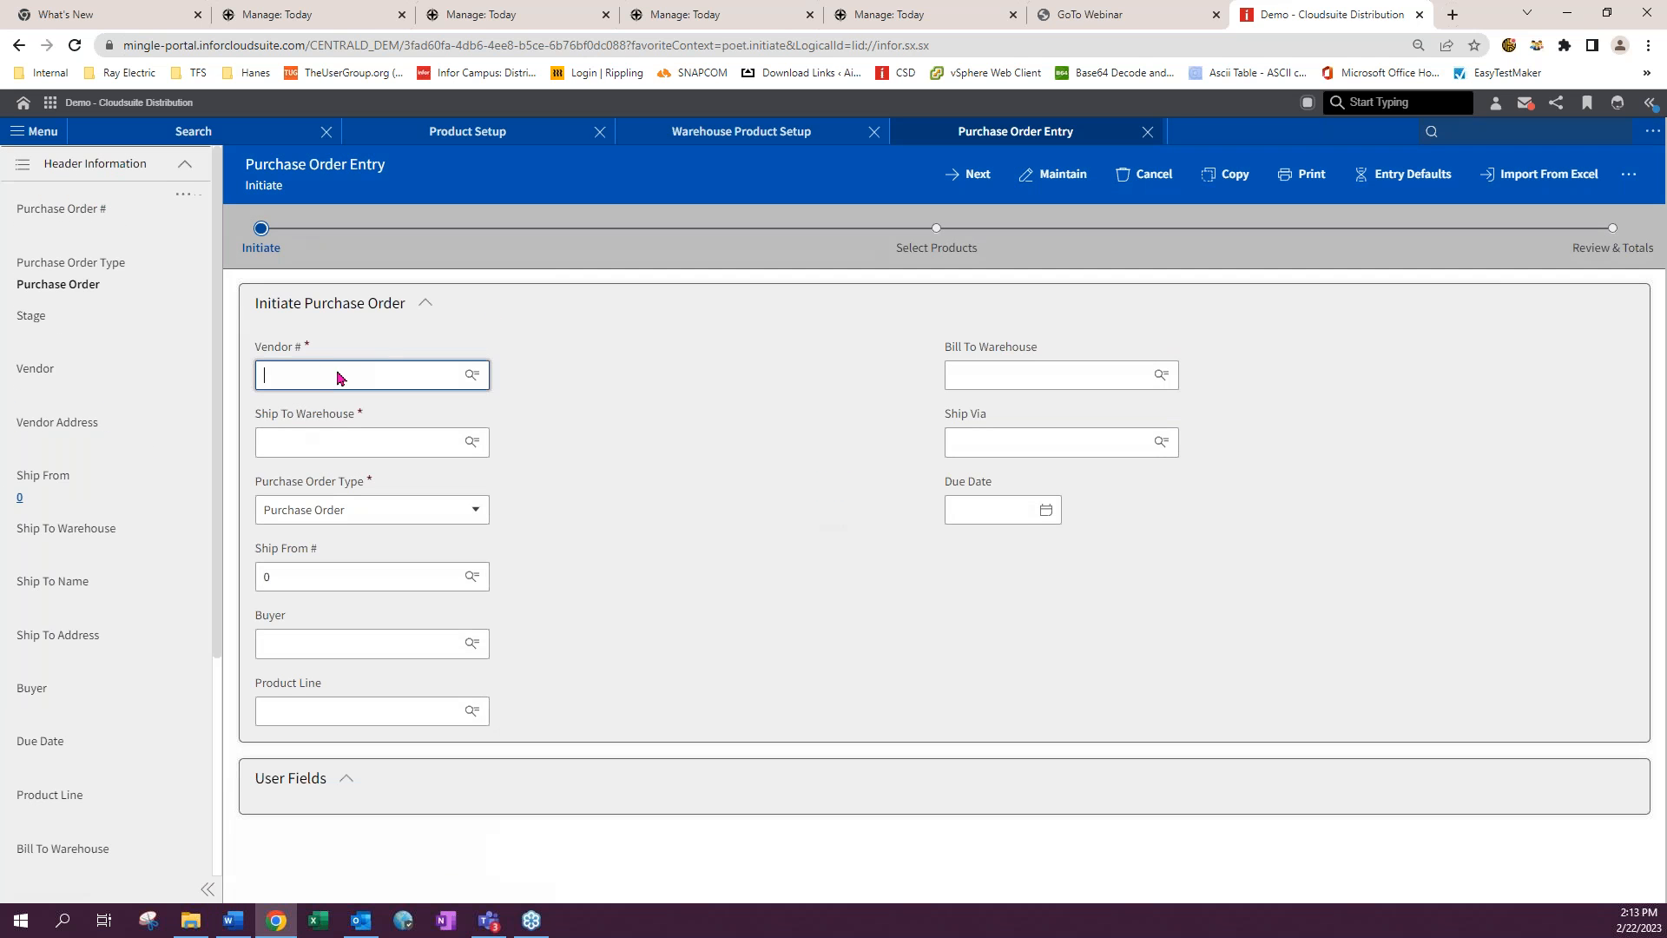
- Start a purchase order for vendor 117 - THE SWANSON COMPANY shipping to warehouse 01 and continue to products
left_click(313, 373)
left_click(316, 413)
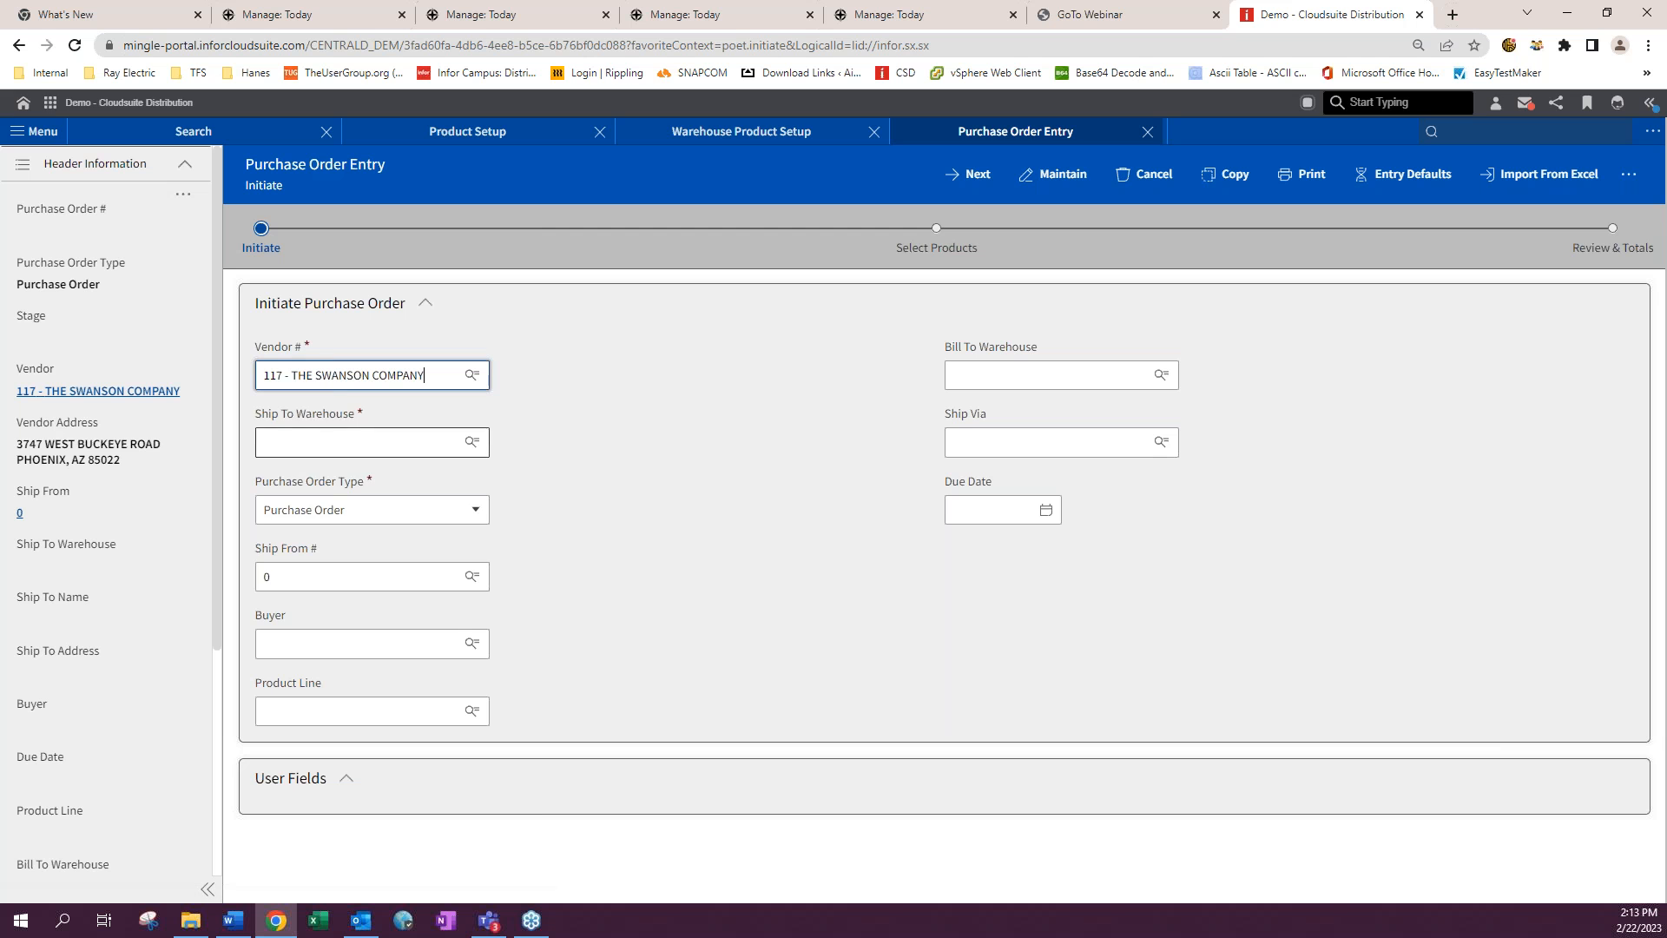
left_click(306, 435)
left_click(320, 472)
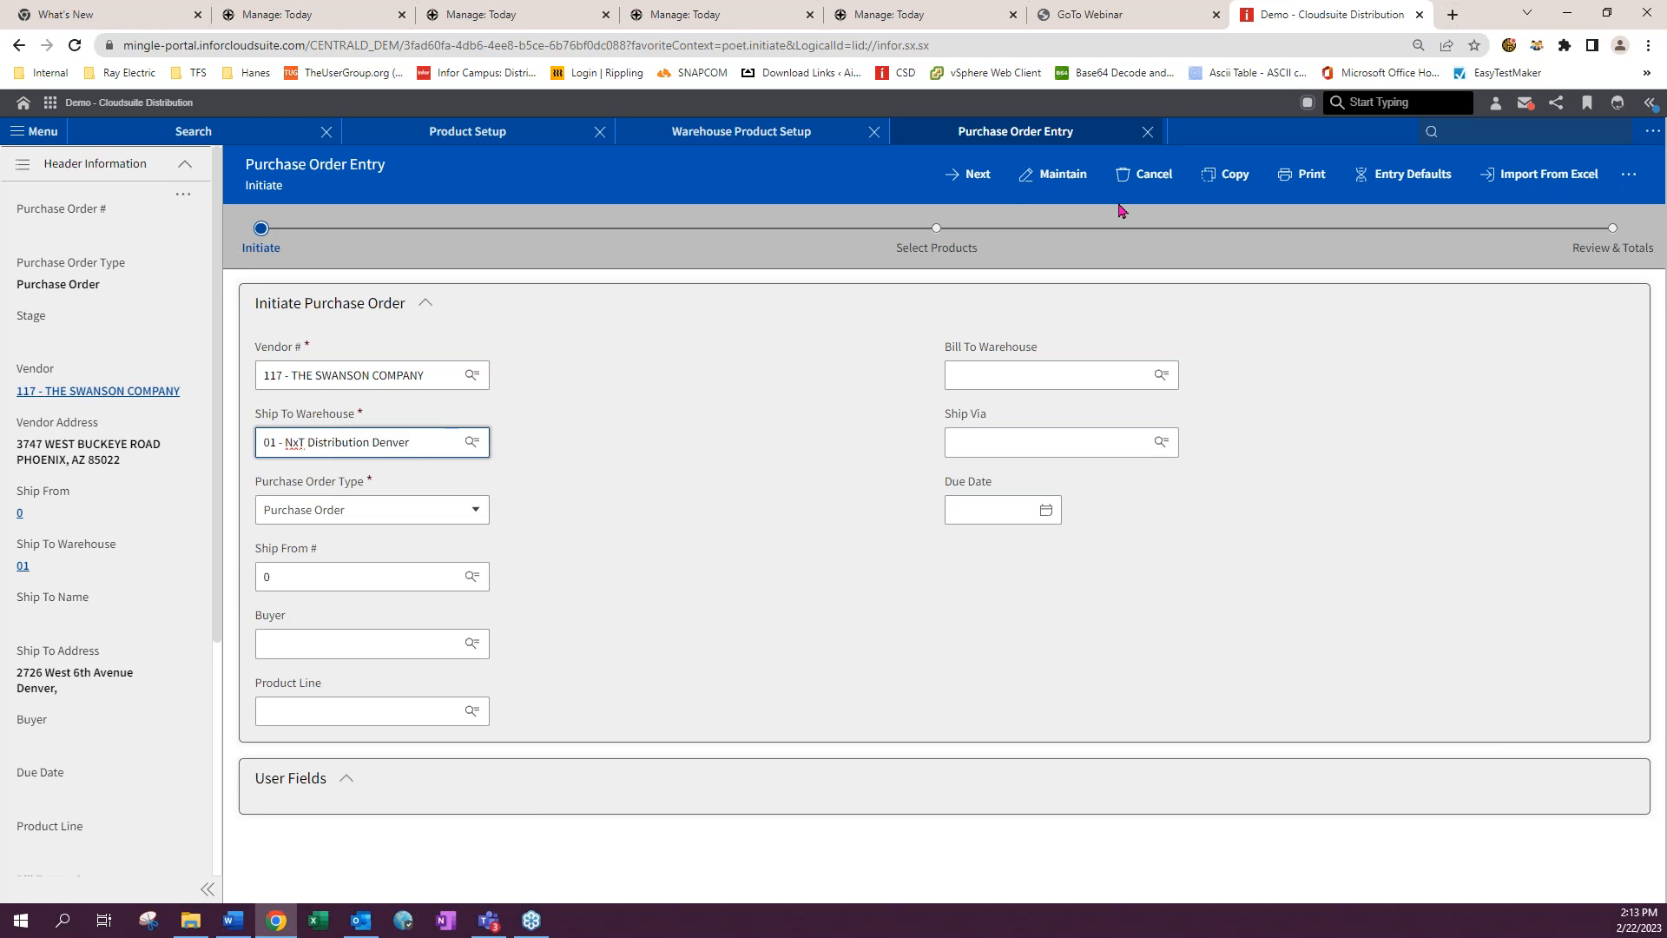
left_click(971, 177)
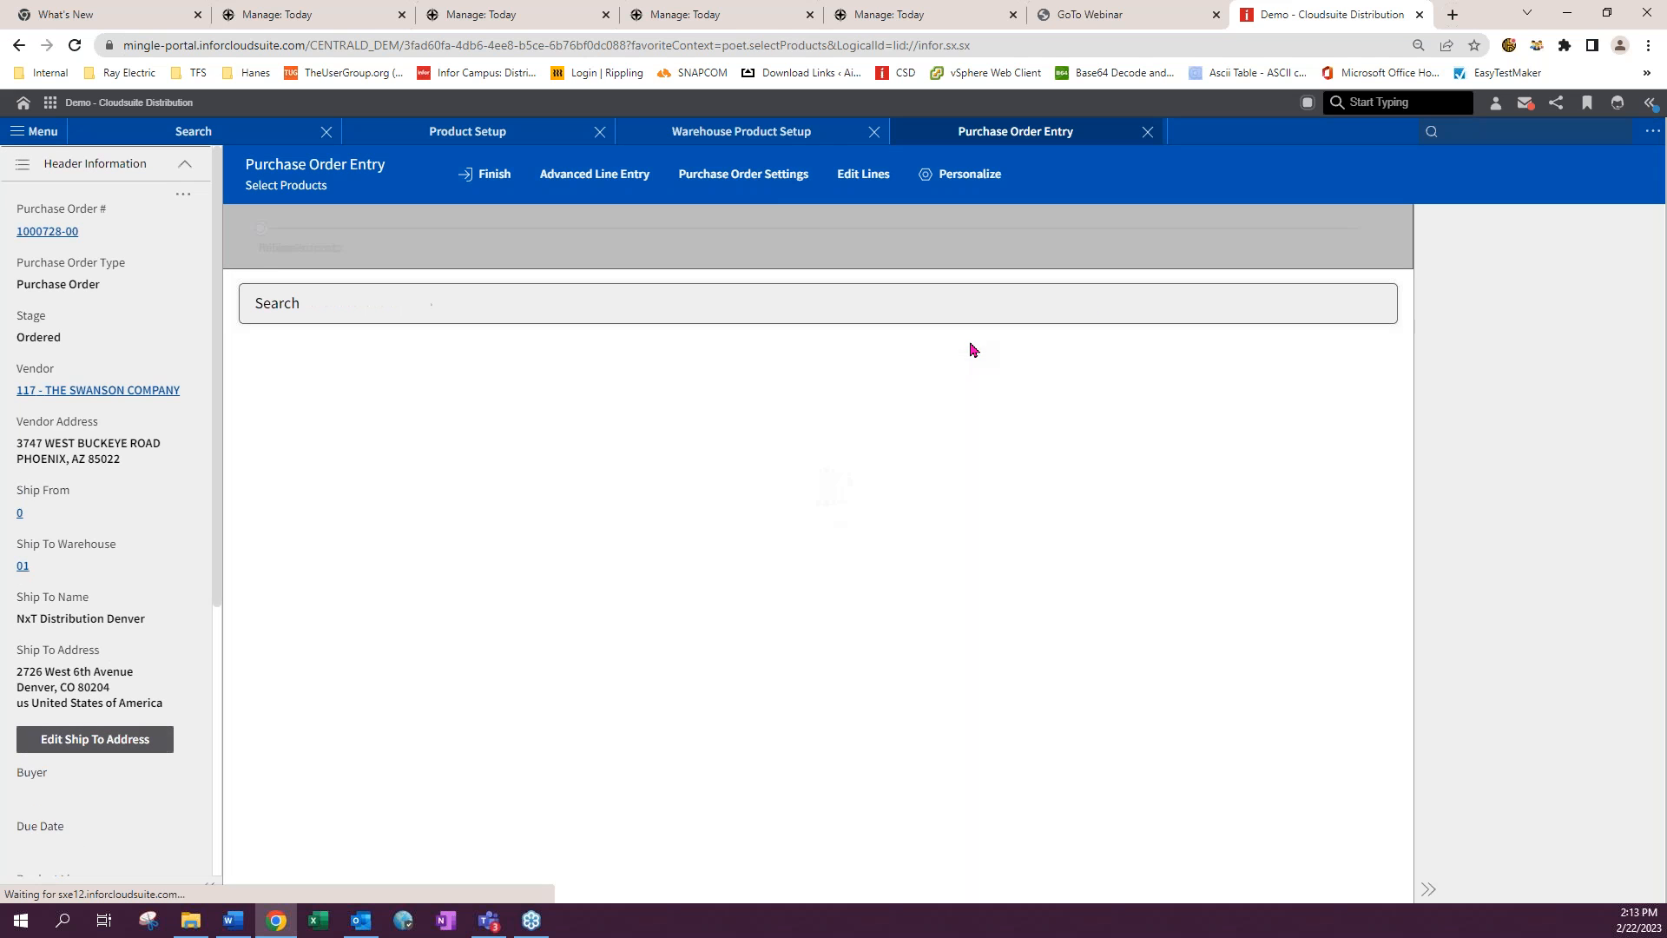
- In advanced line entry, add a line for product 101023 with a quantity of 100 feet
left_click(738, 377)
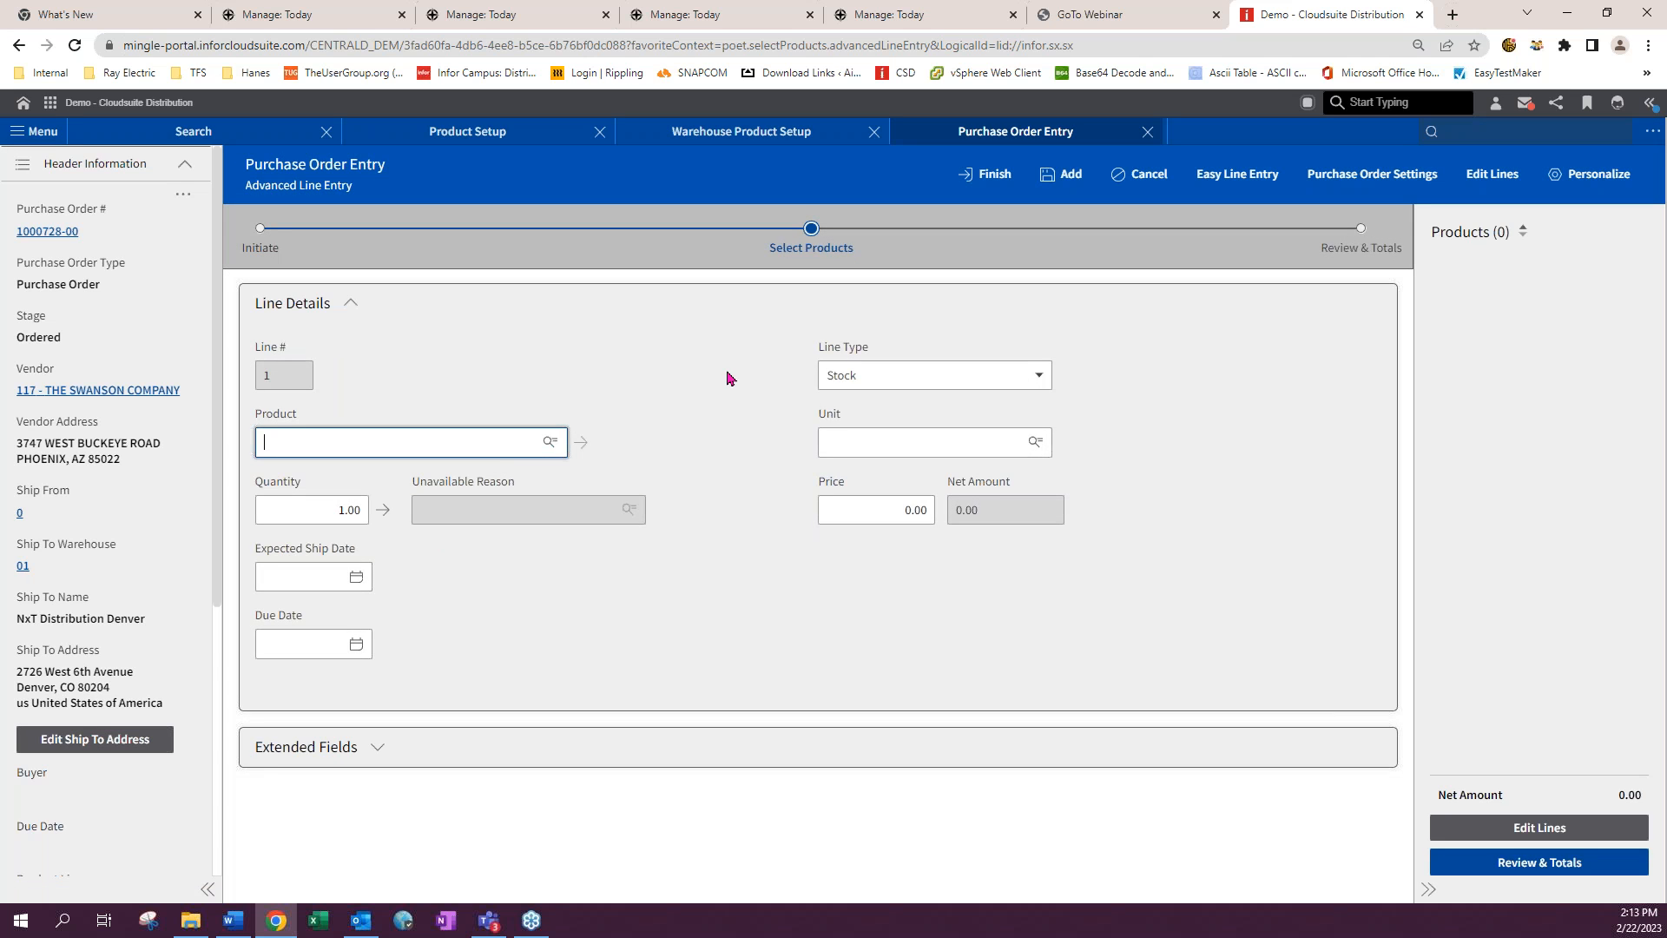
left_click(316, 440)
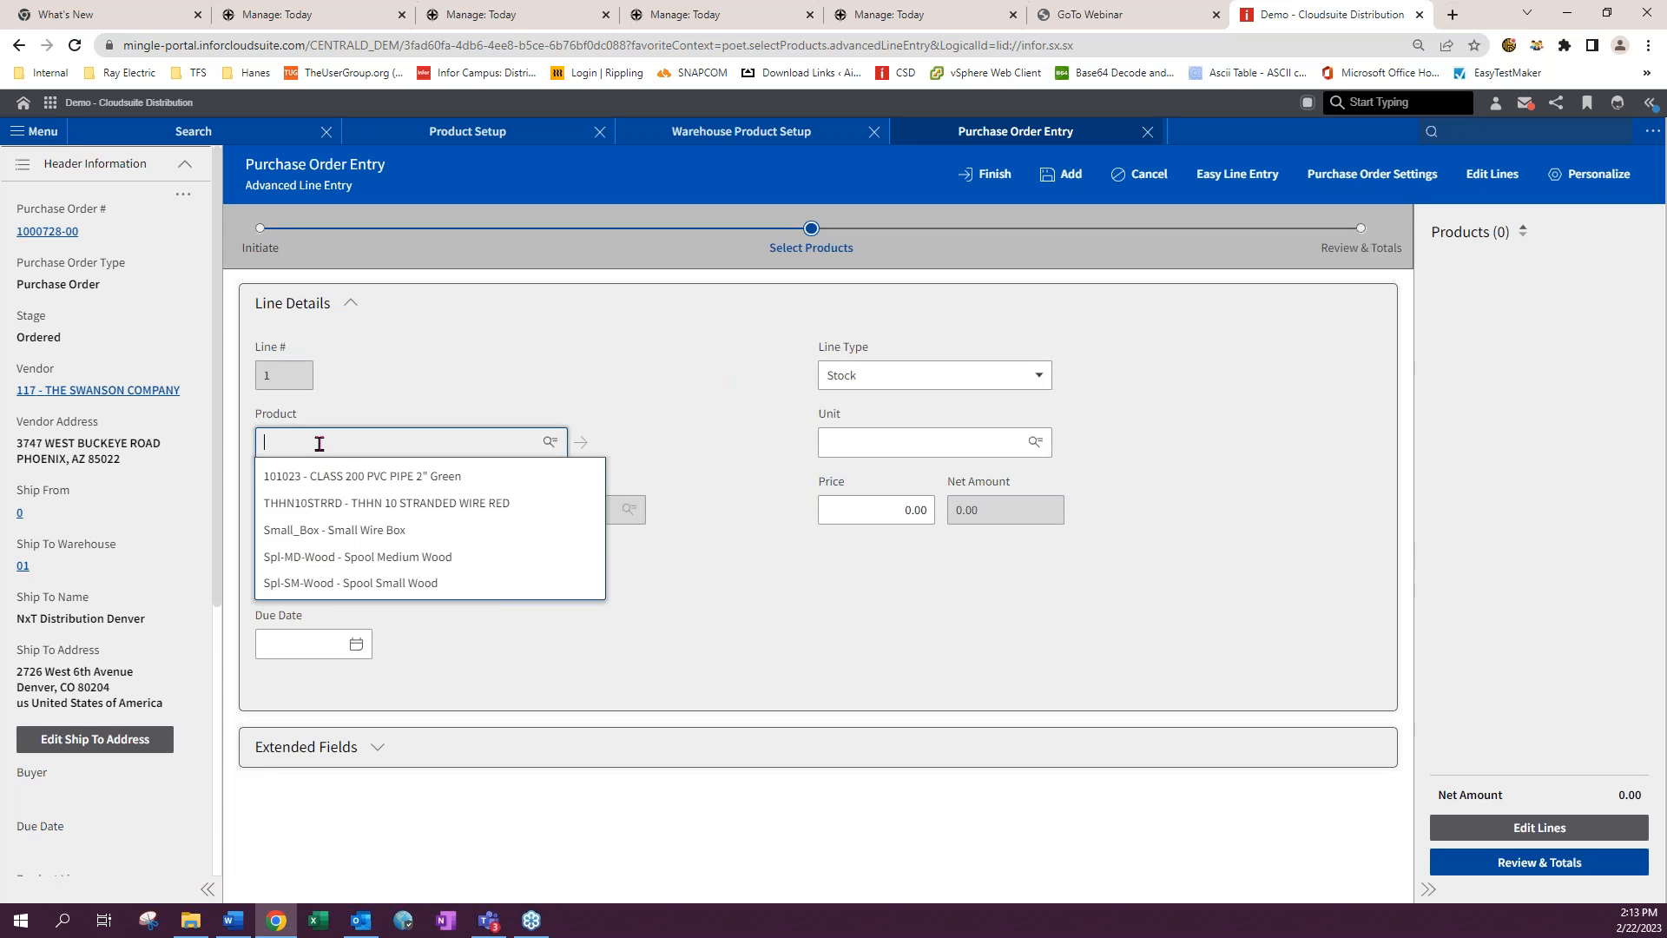
left_click(323, 474)
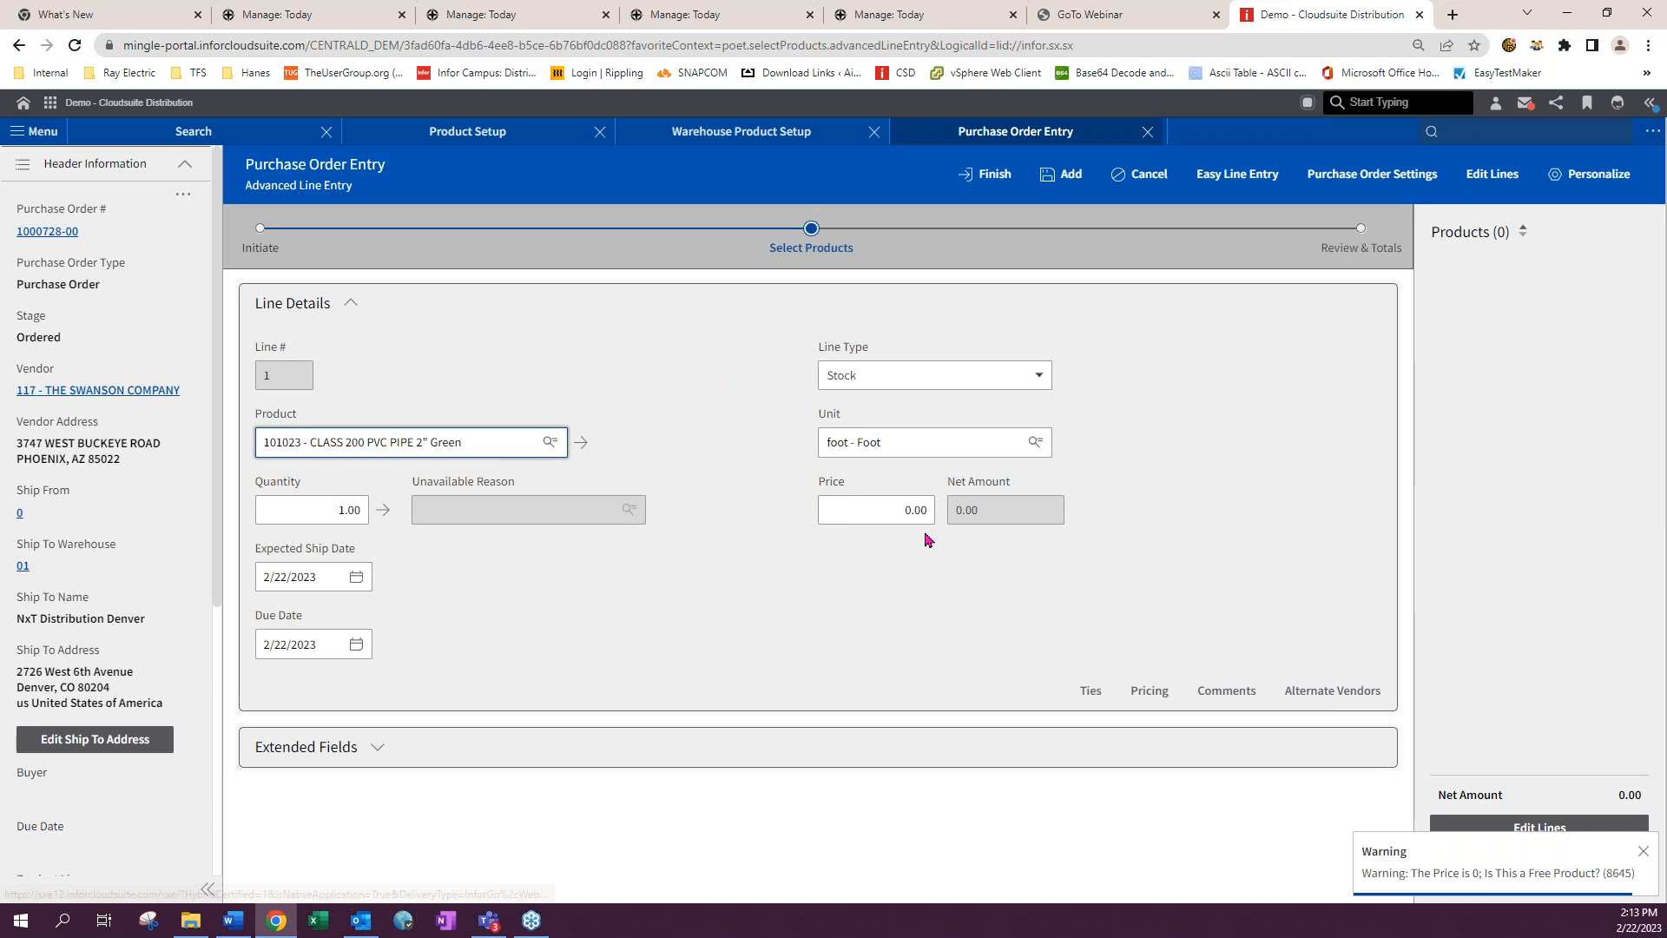
left_click(333, 511)
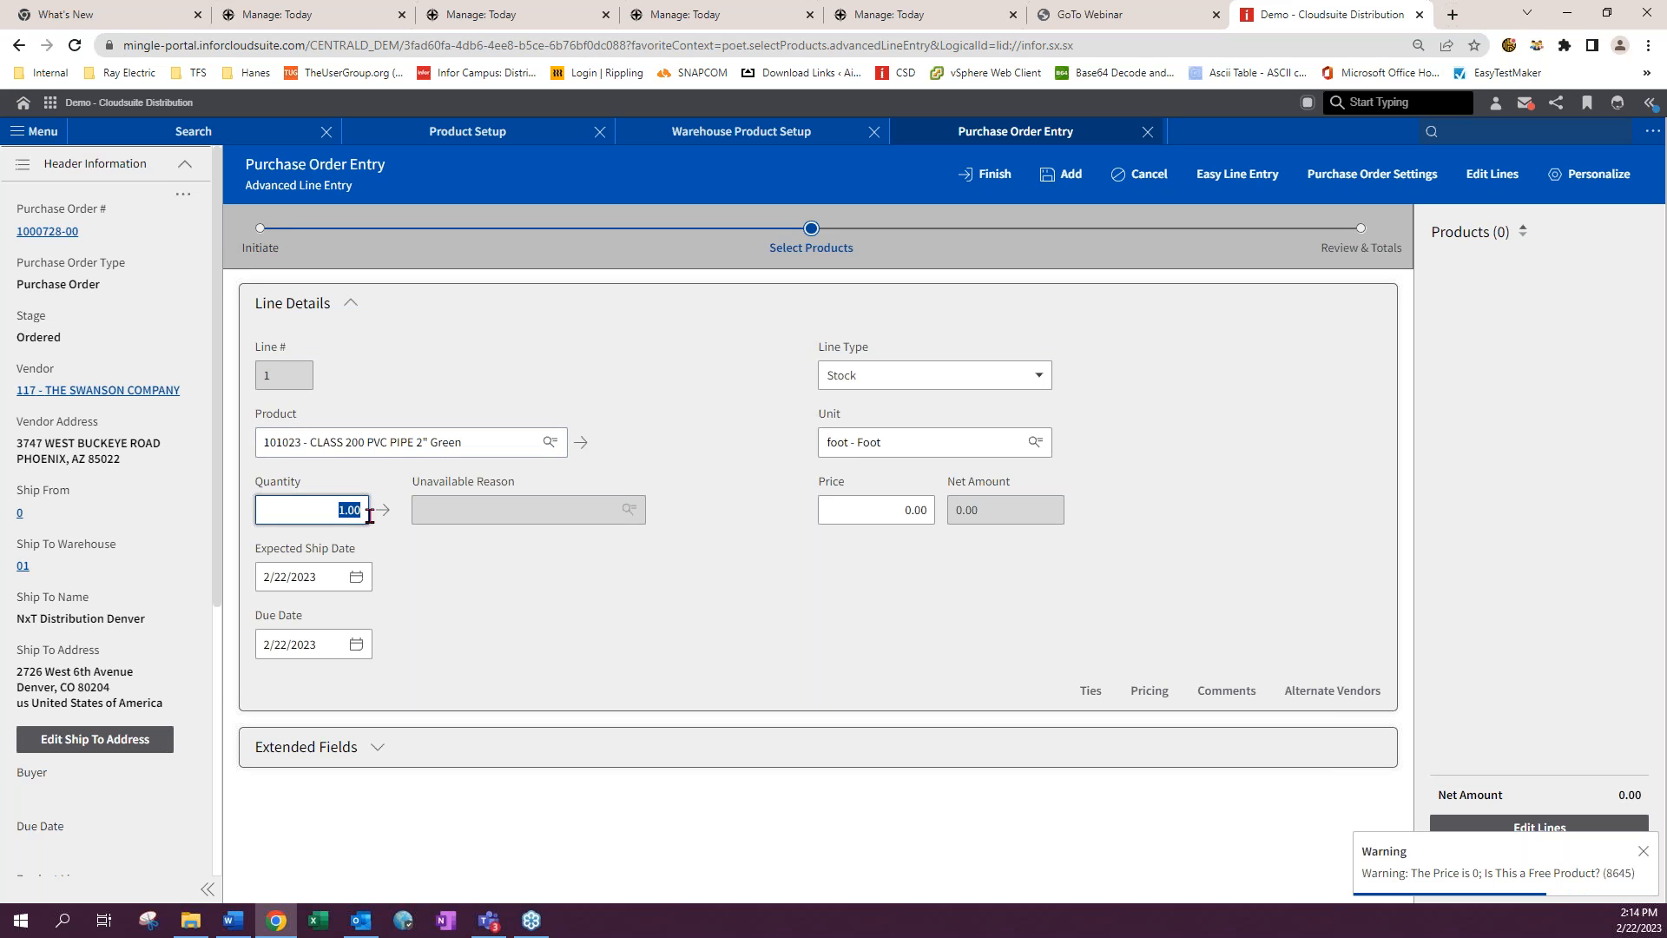
type("100")
key("Tab")
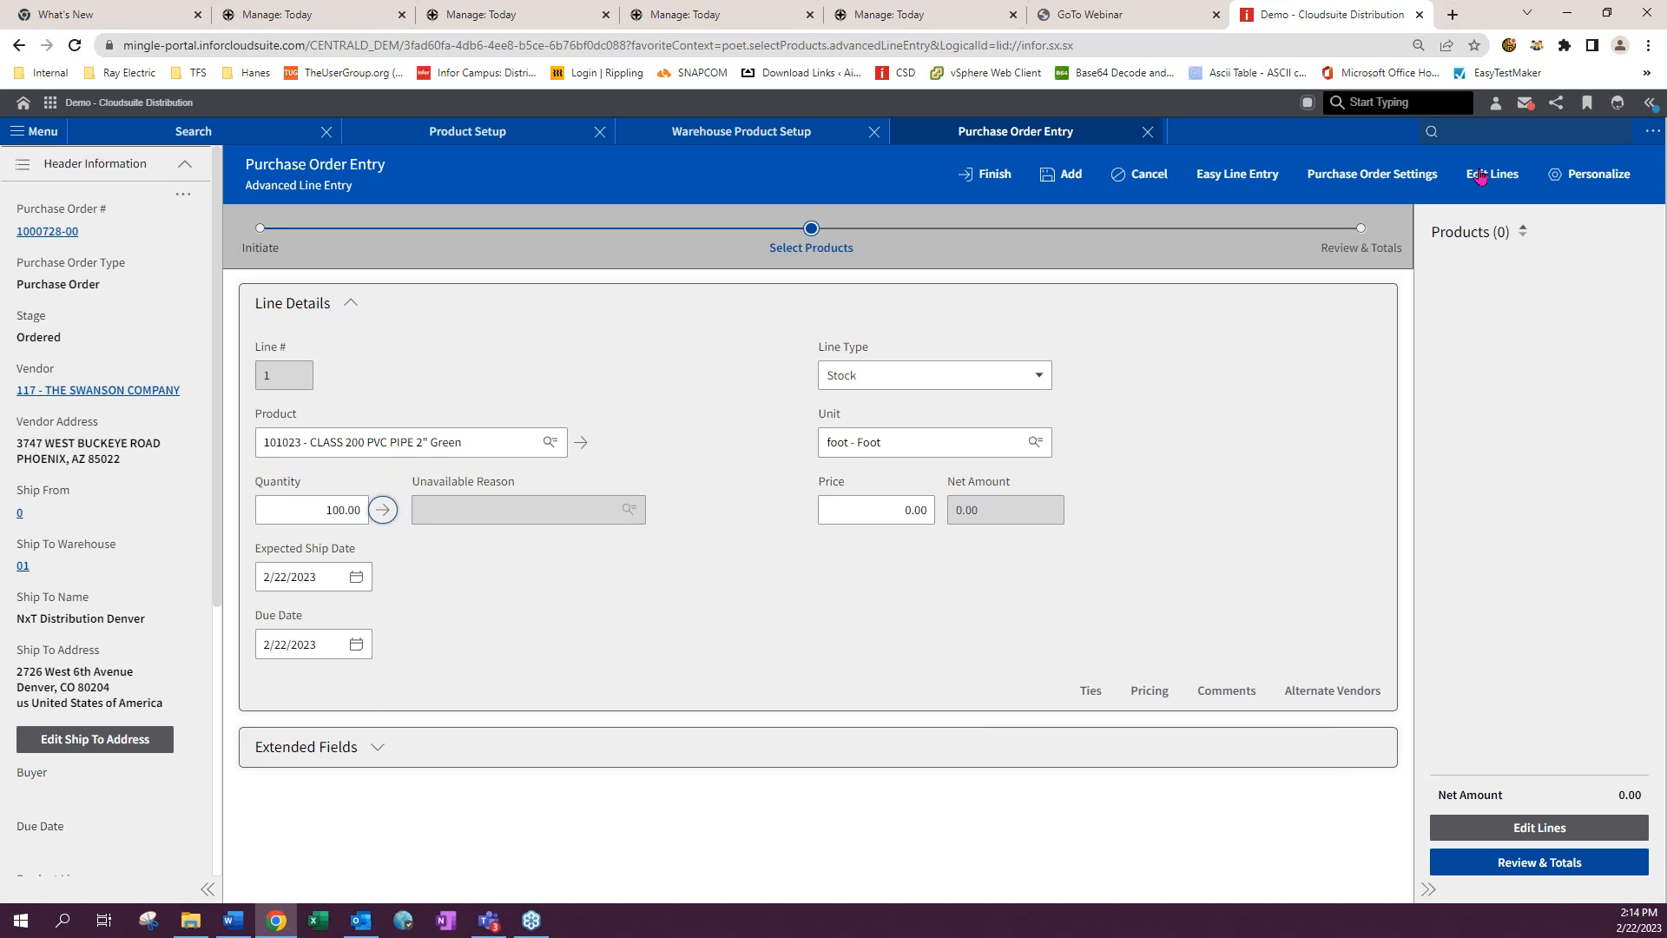
left_click(1074, 180)
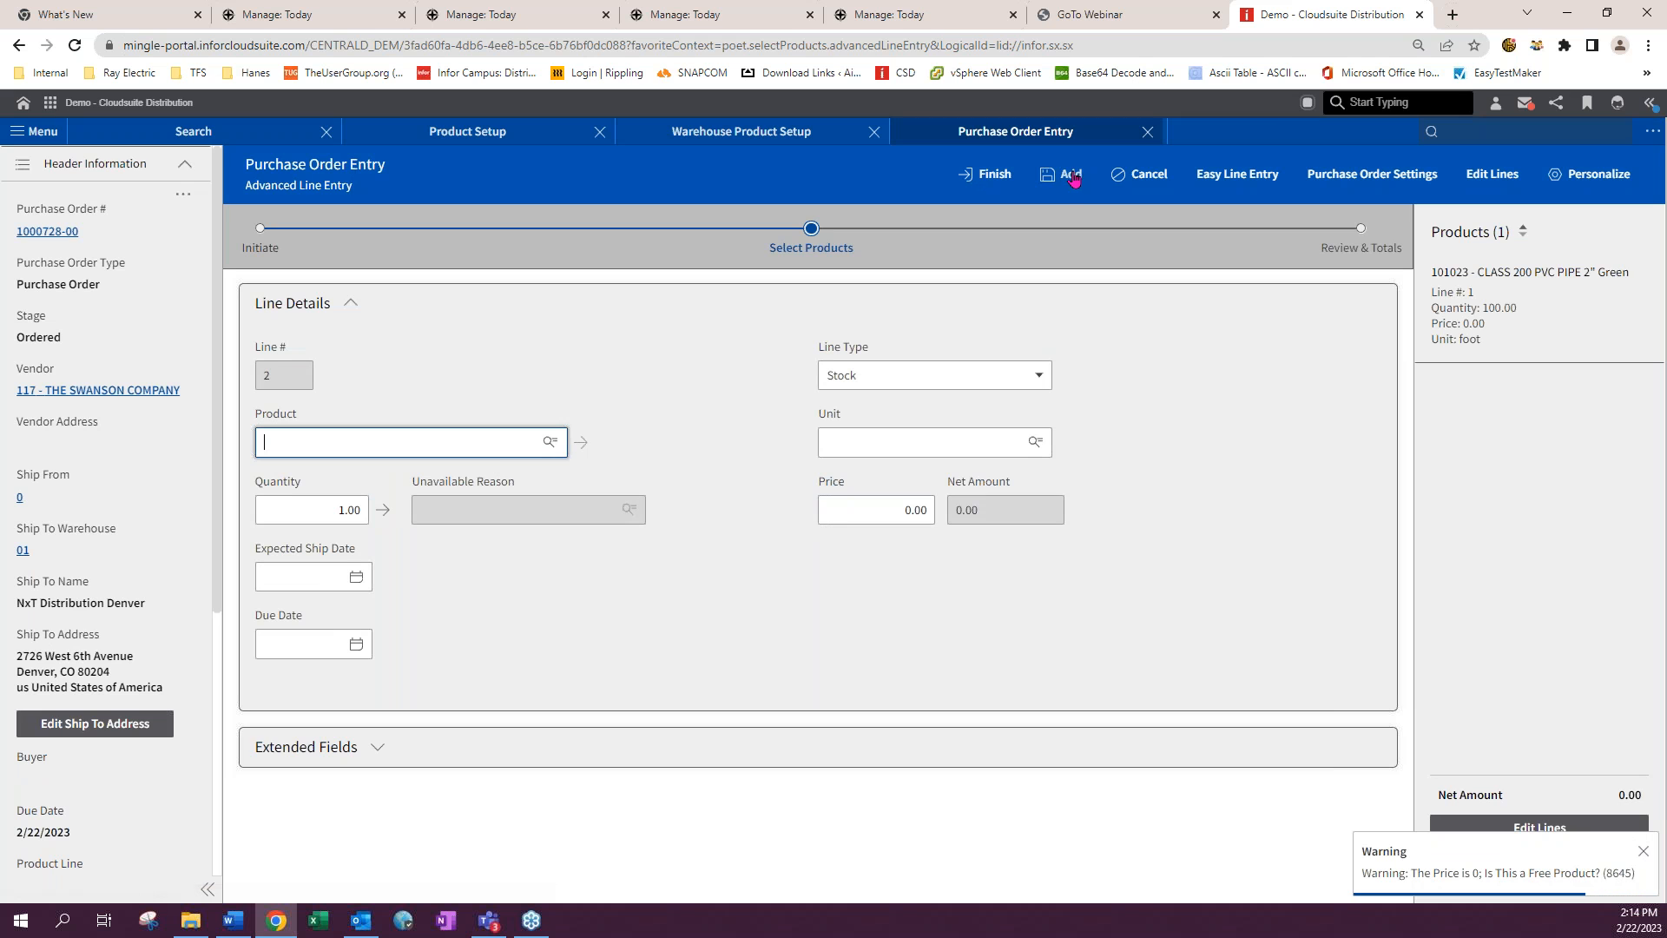
- Reopen line 1 and update its price to 1.10
left_click(1494, 321)
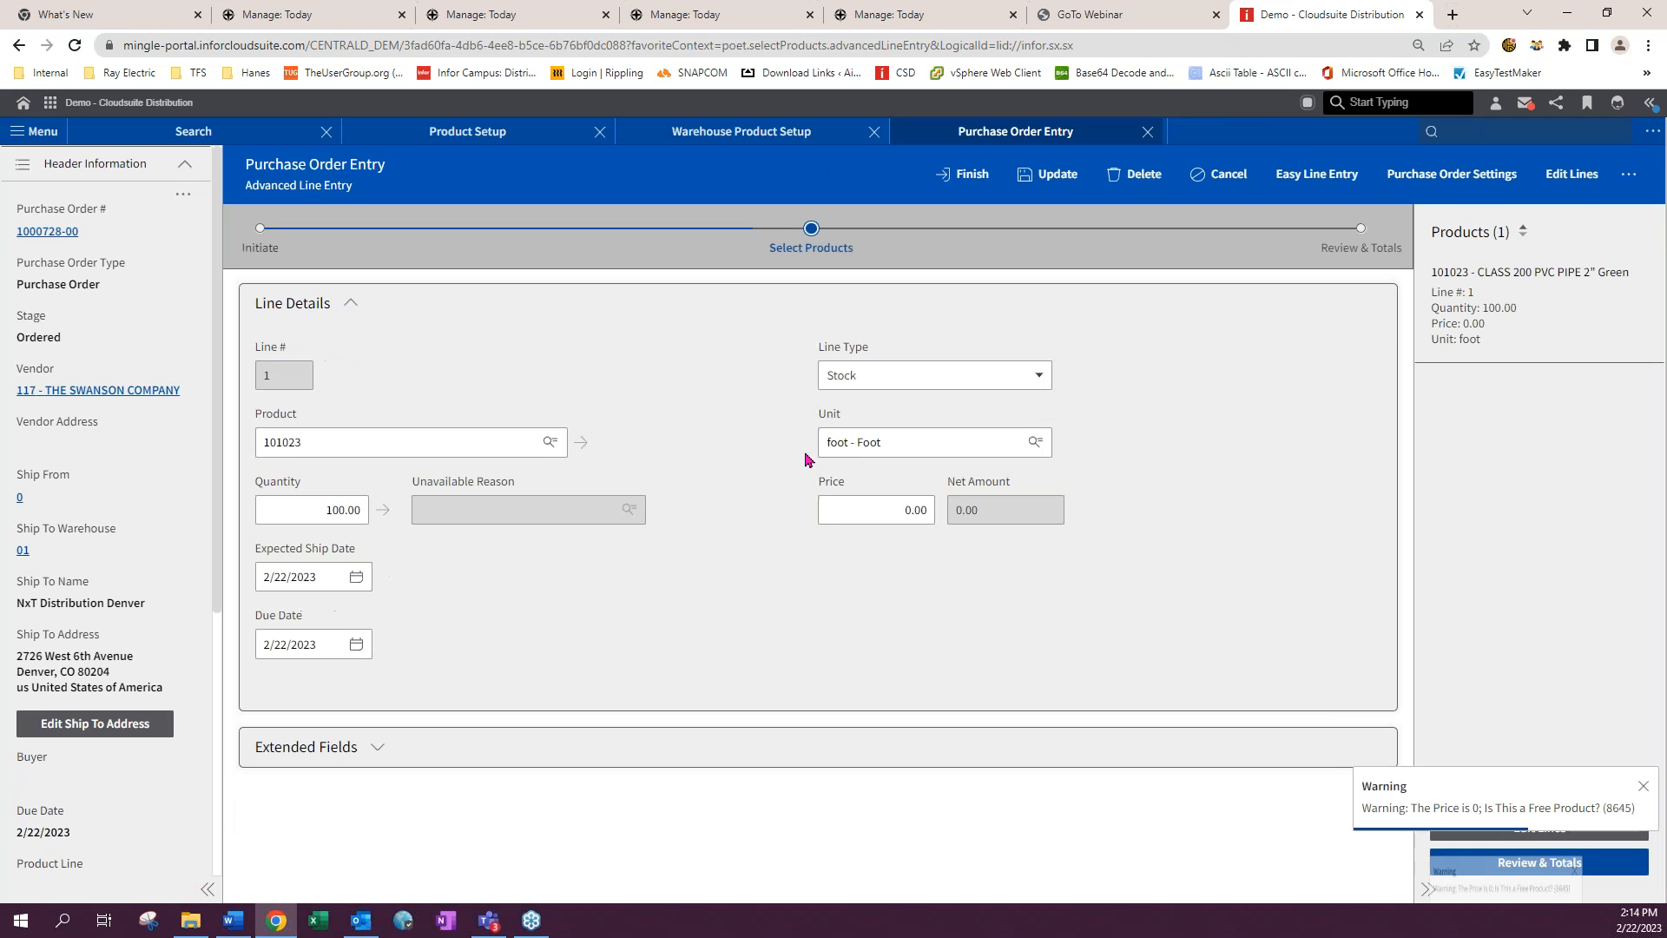
left_click(904, 509)
type("1.10")
left_click(1212, 458)
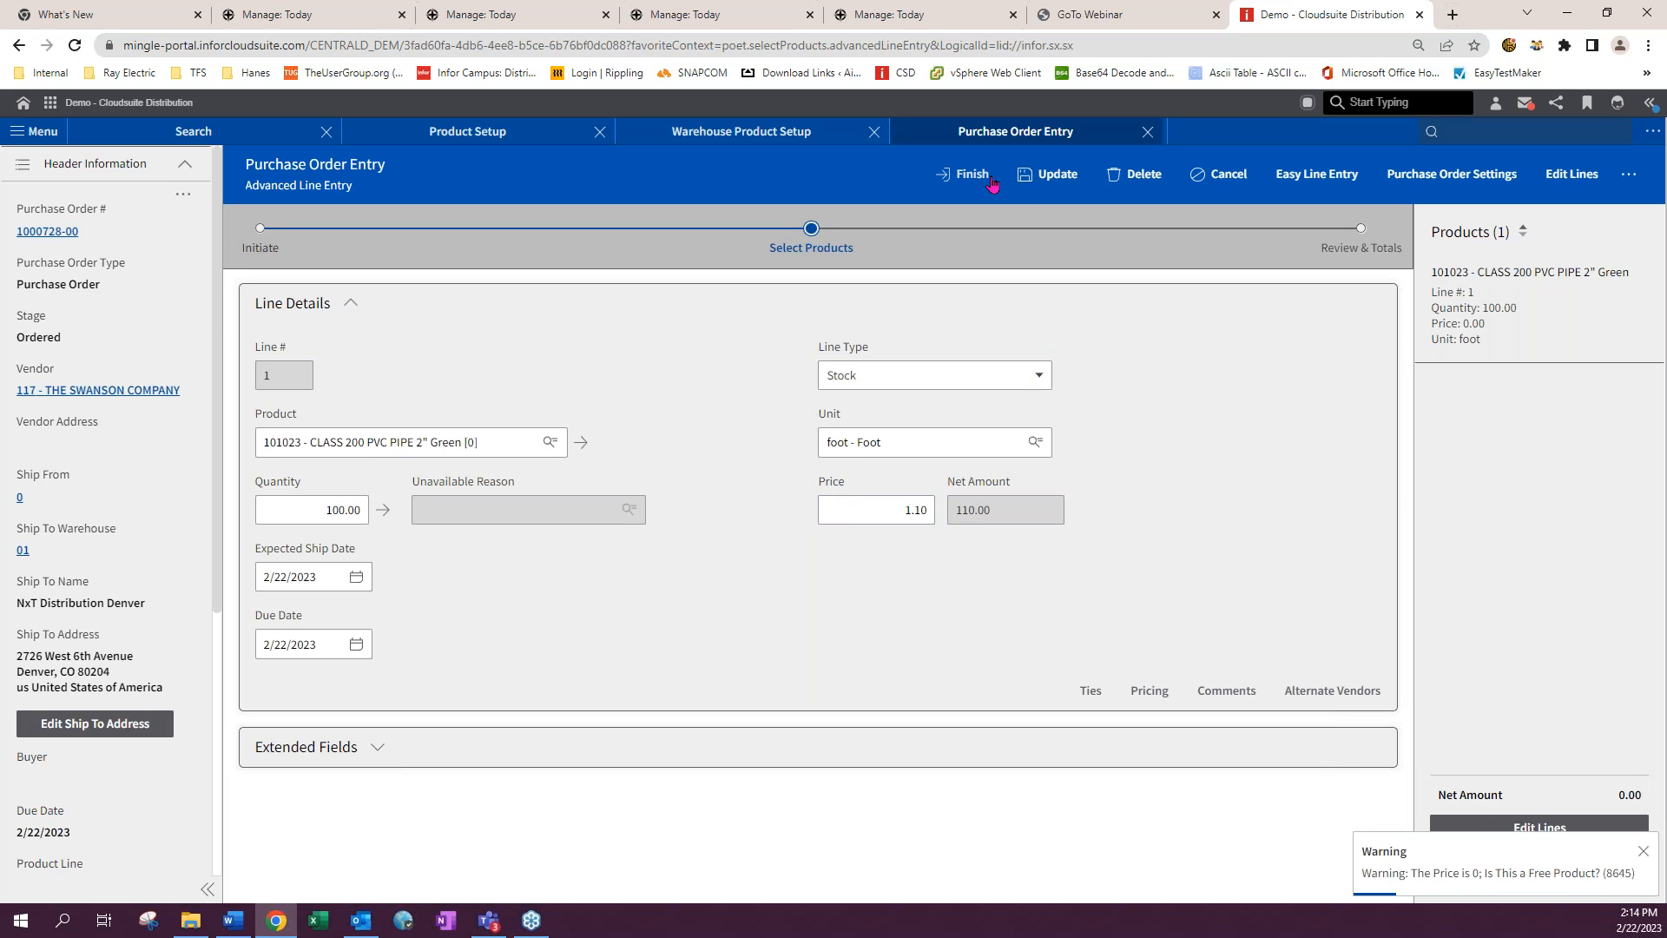
left_click(1048, 177)
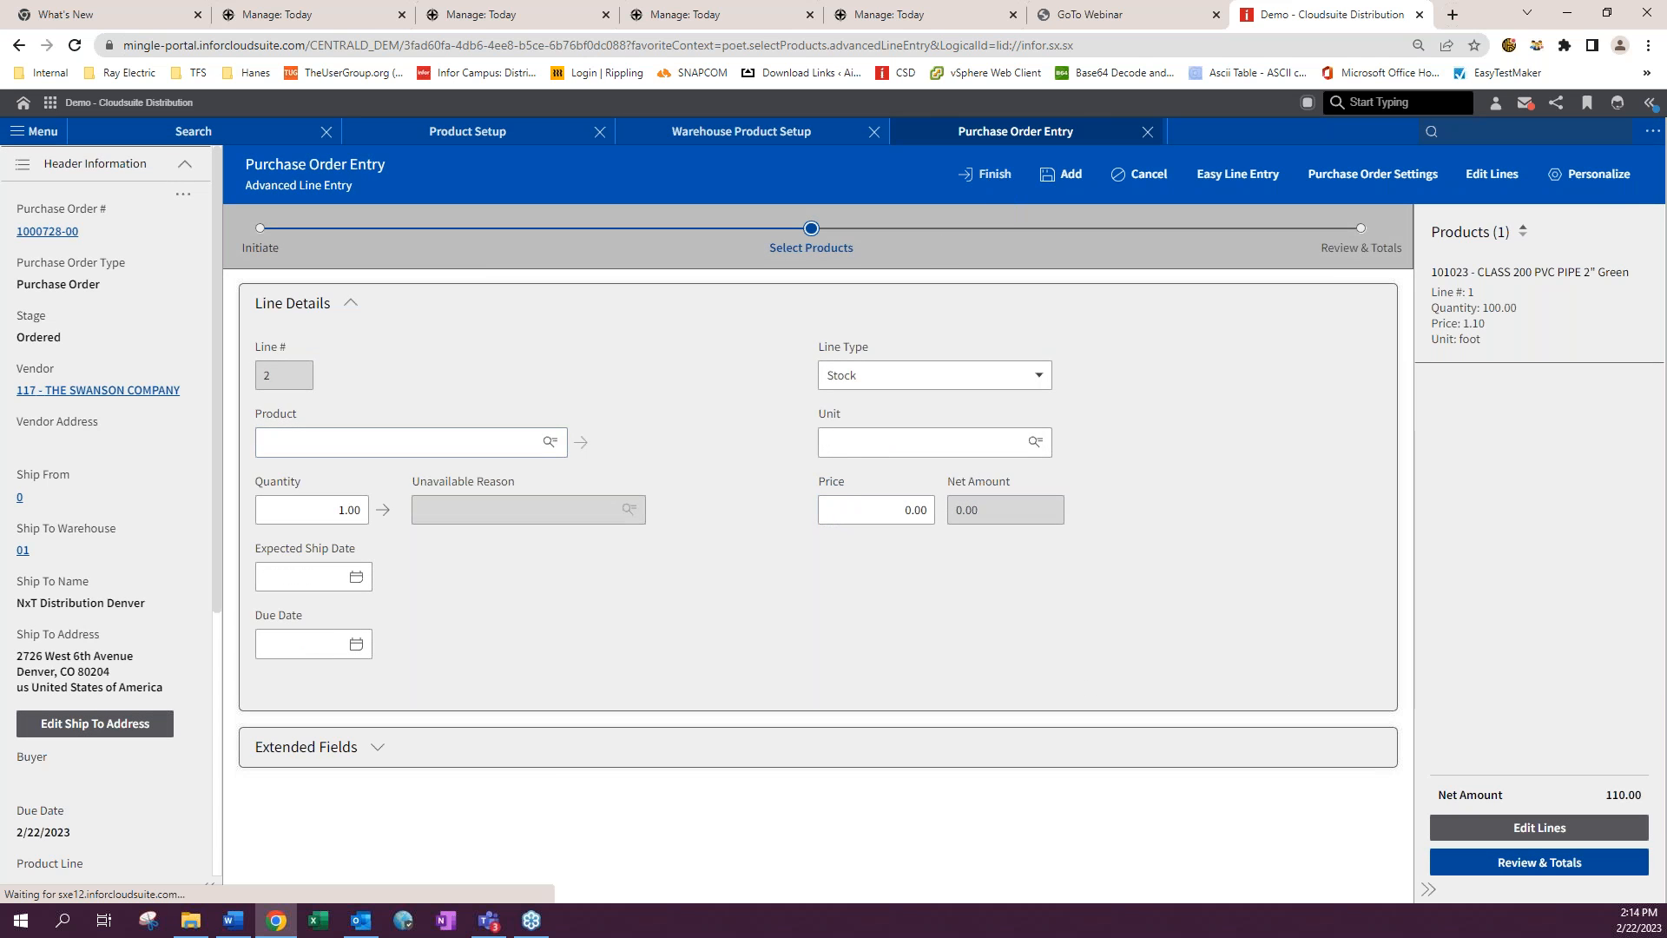
- Finish the purchase order and close the Purchase Order Entry tab
left_click(988, 176)
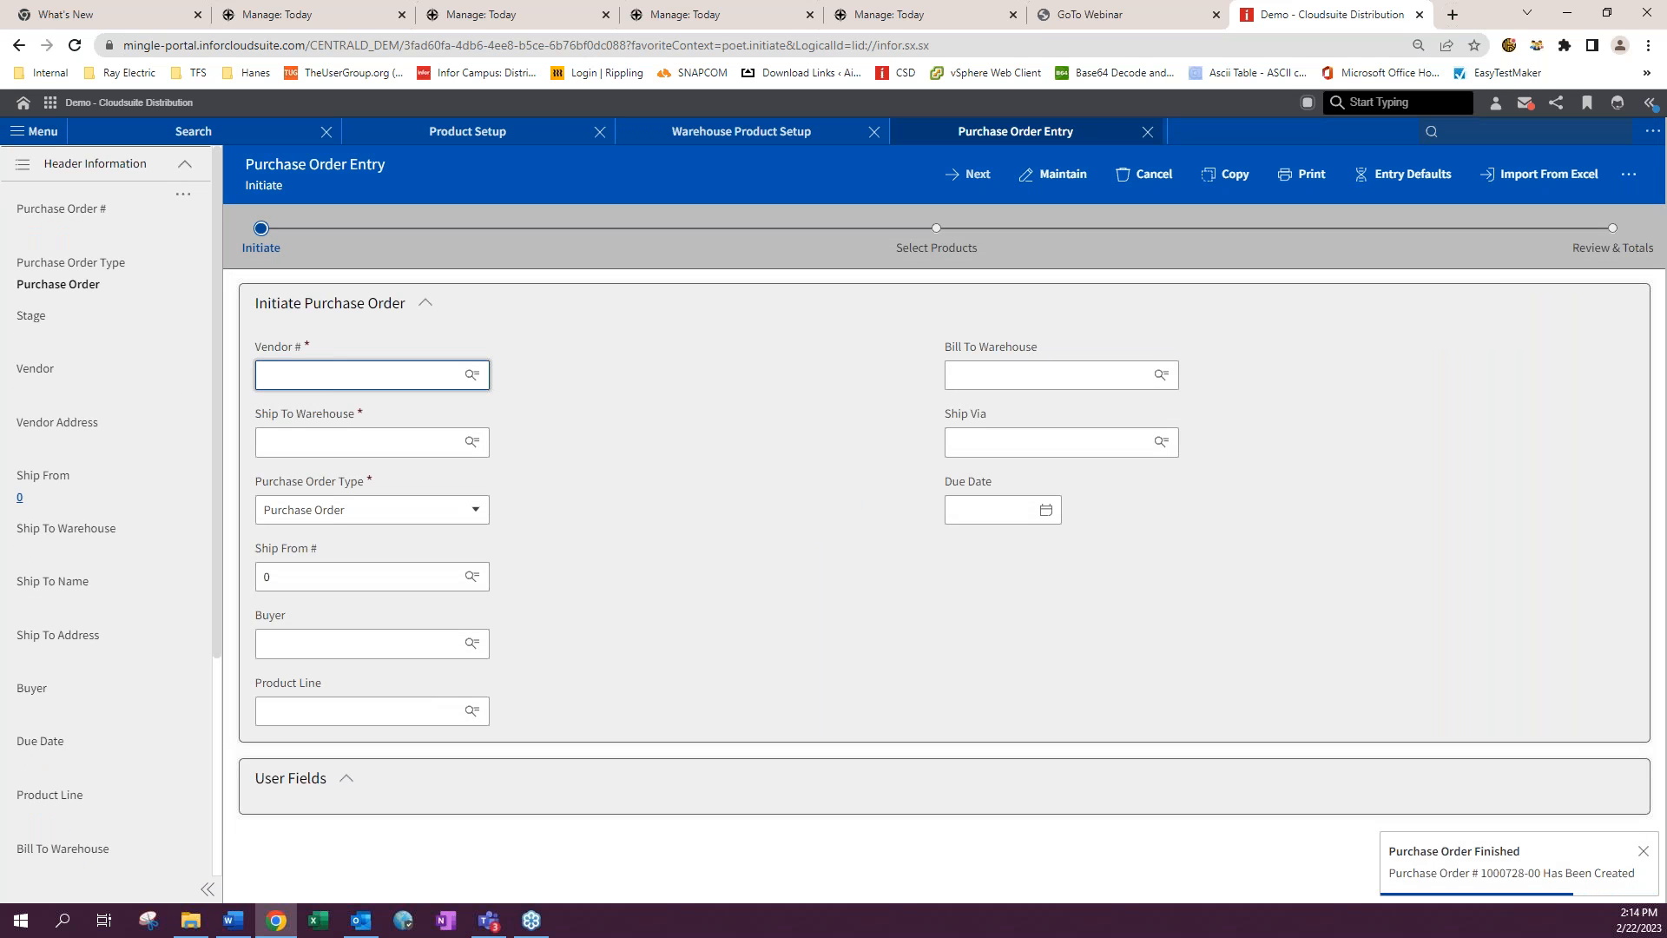
key("alt+Tab")
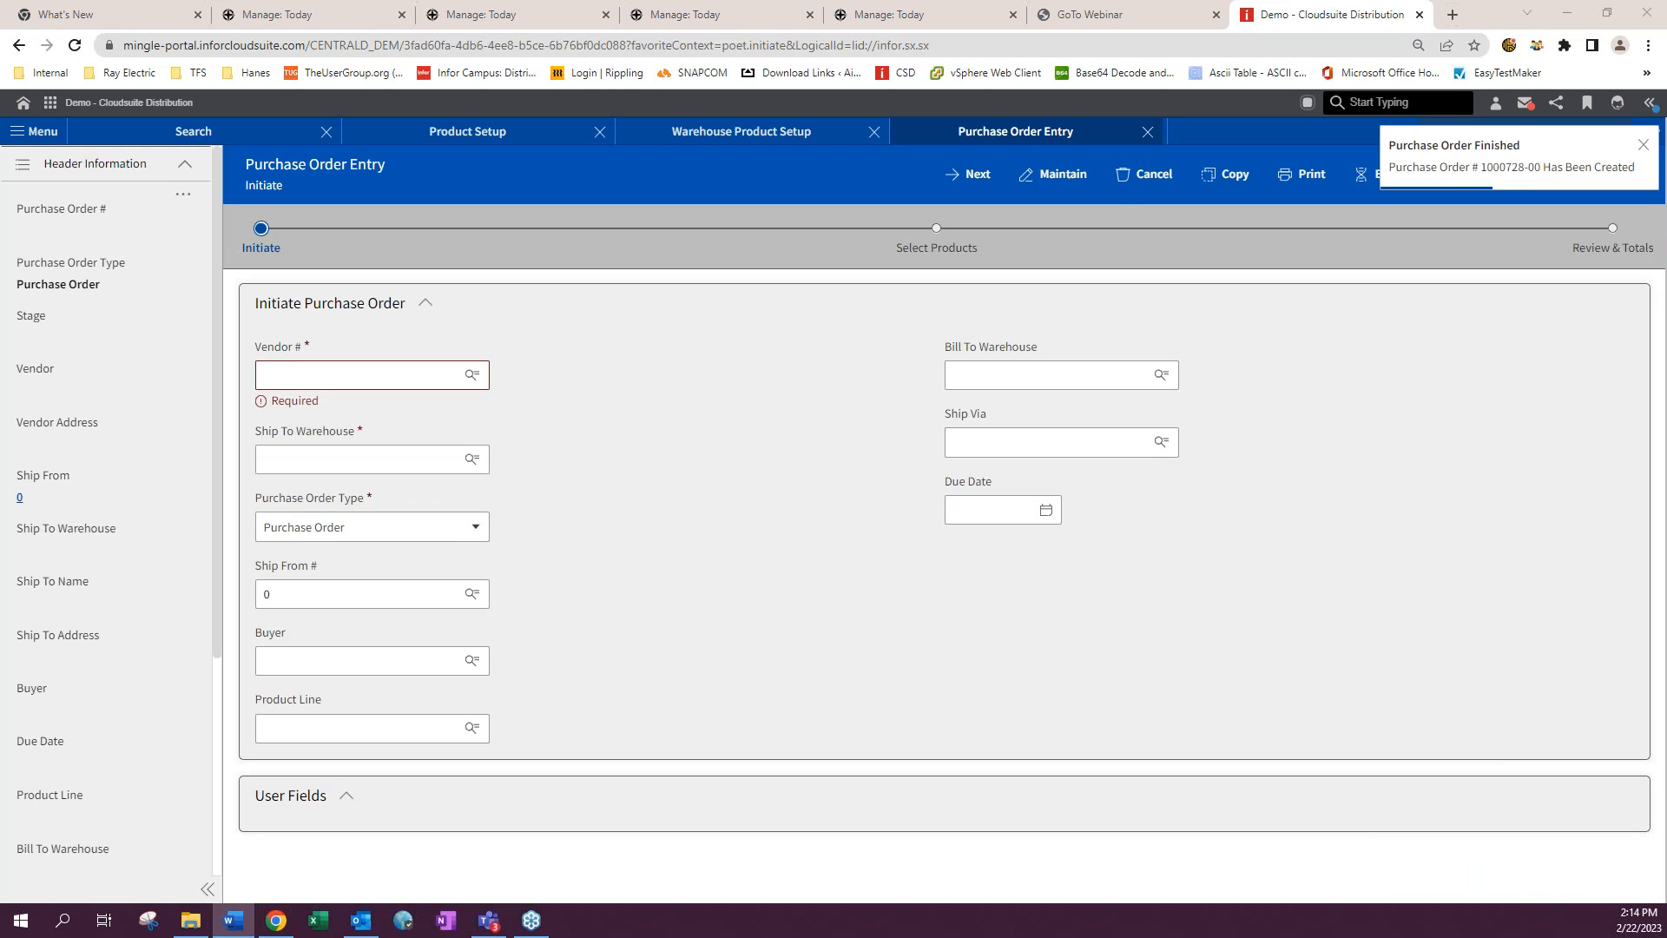
left_click(1158, 139)
left_click(1148, 132)
left_click(1644, 145)
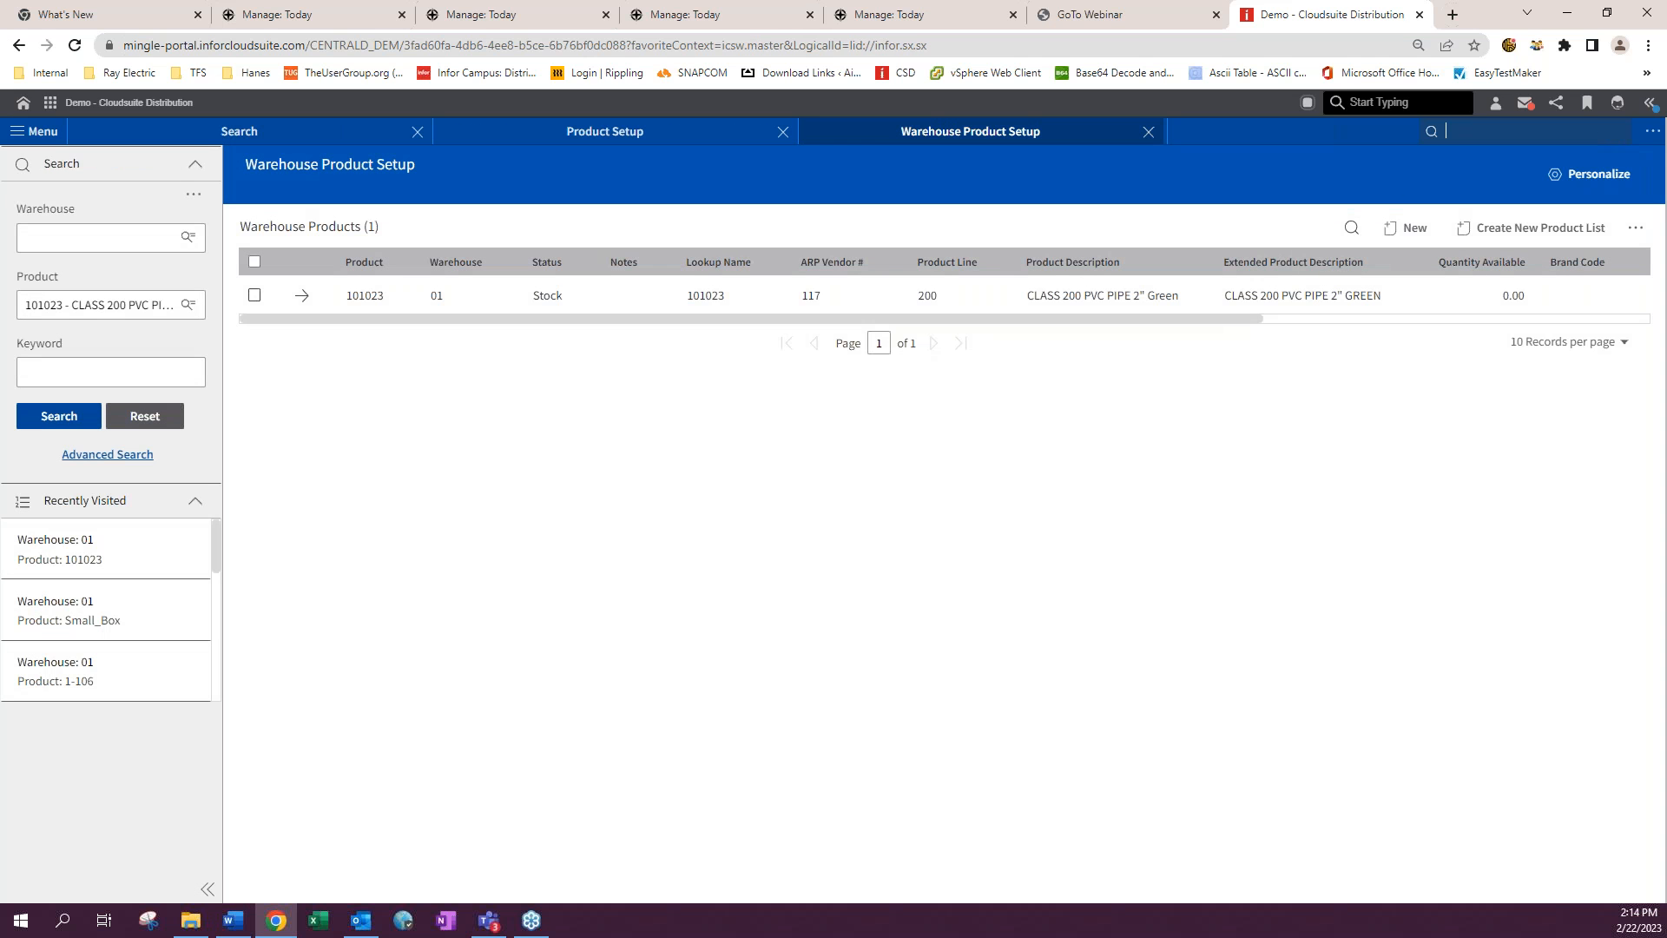
- Open Purchase Order Receipt of Inventory Entry (poei) from the search bar
type("poei")
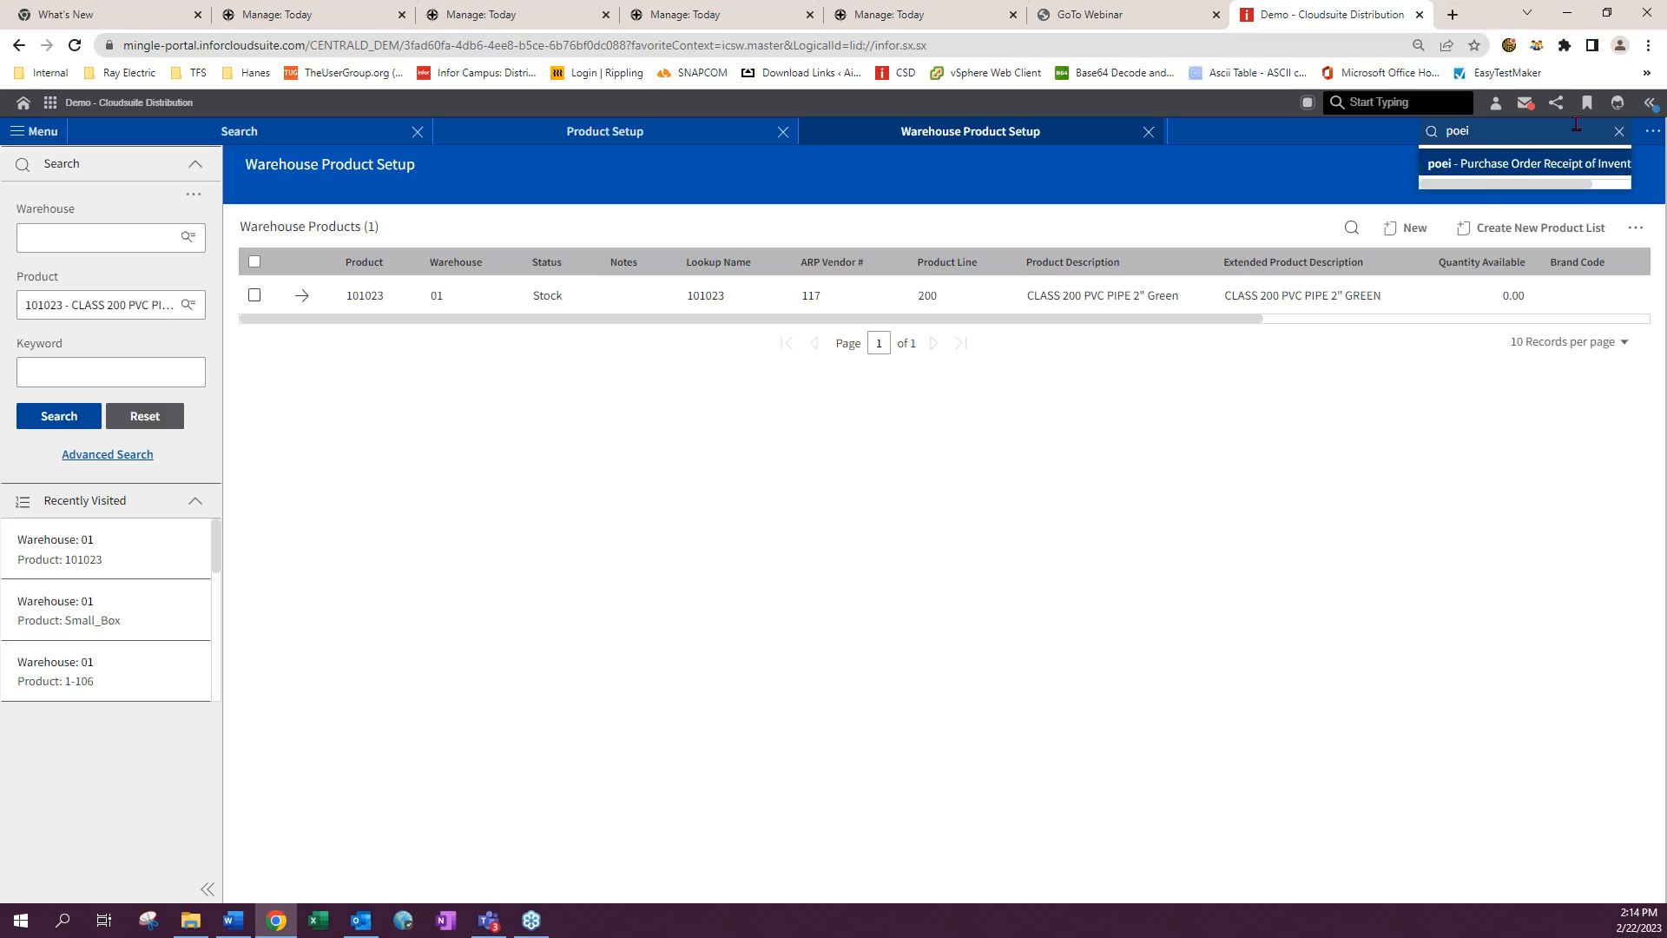
key("Return")
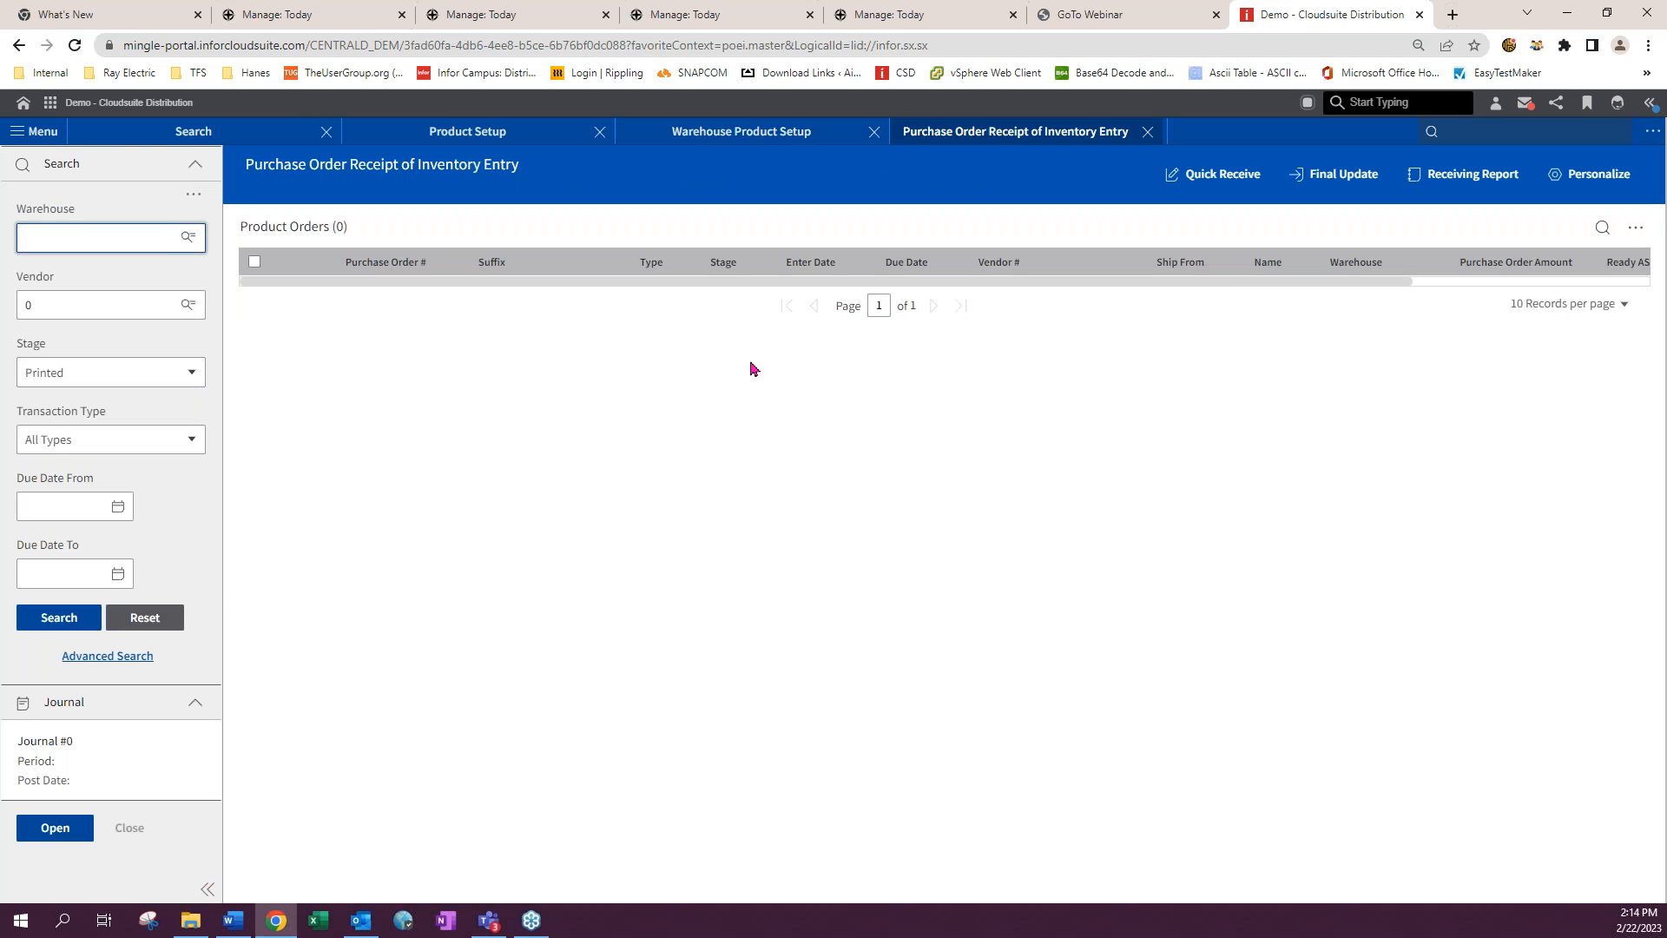
- Quick-receive purchase order 1000728-00, opening its details and accepting the journal for period 02/23
left_click(1205, 180)
left_click(295, 313)
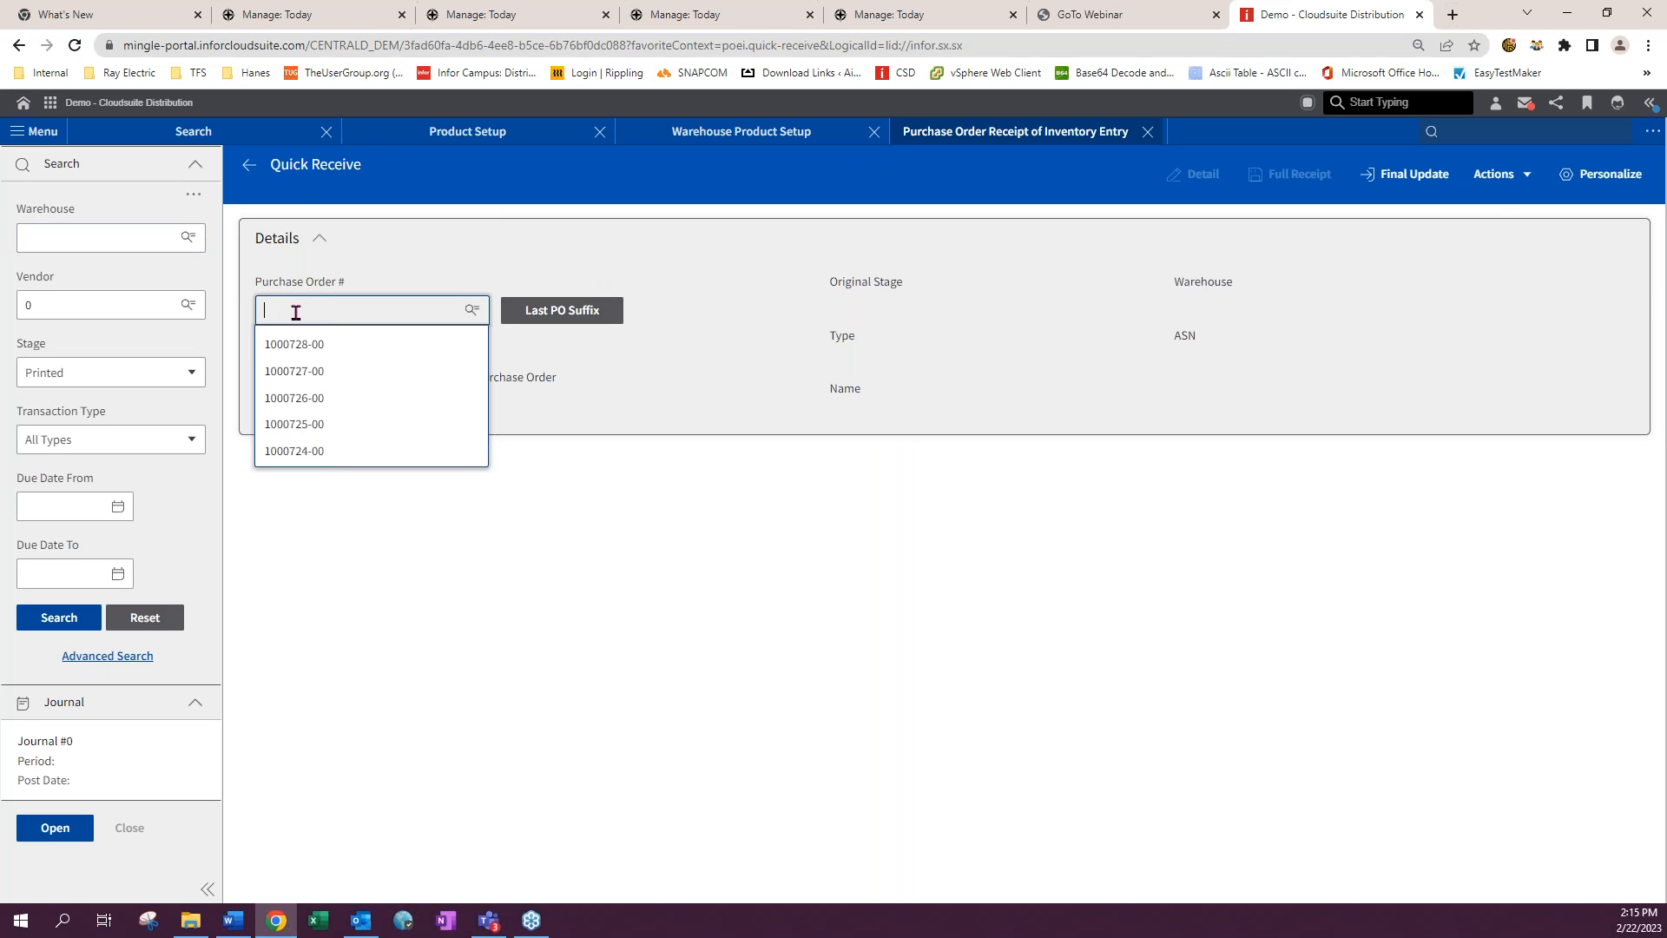
left_click(308, 348)
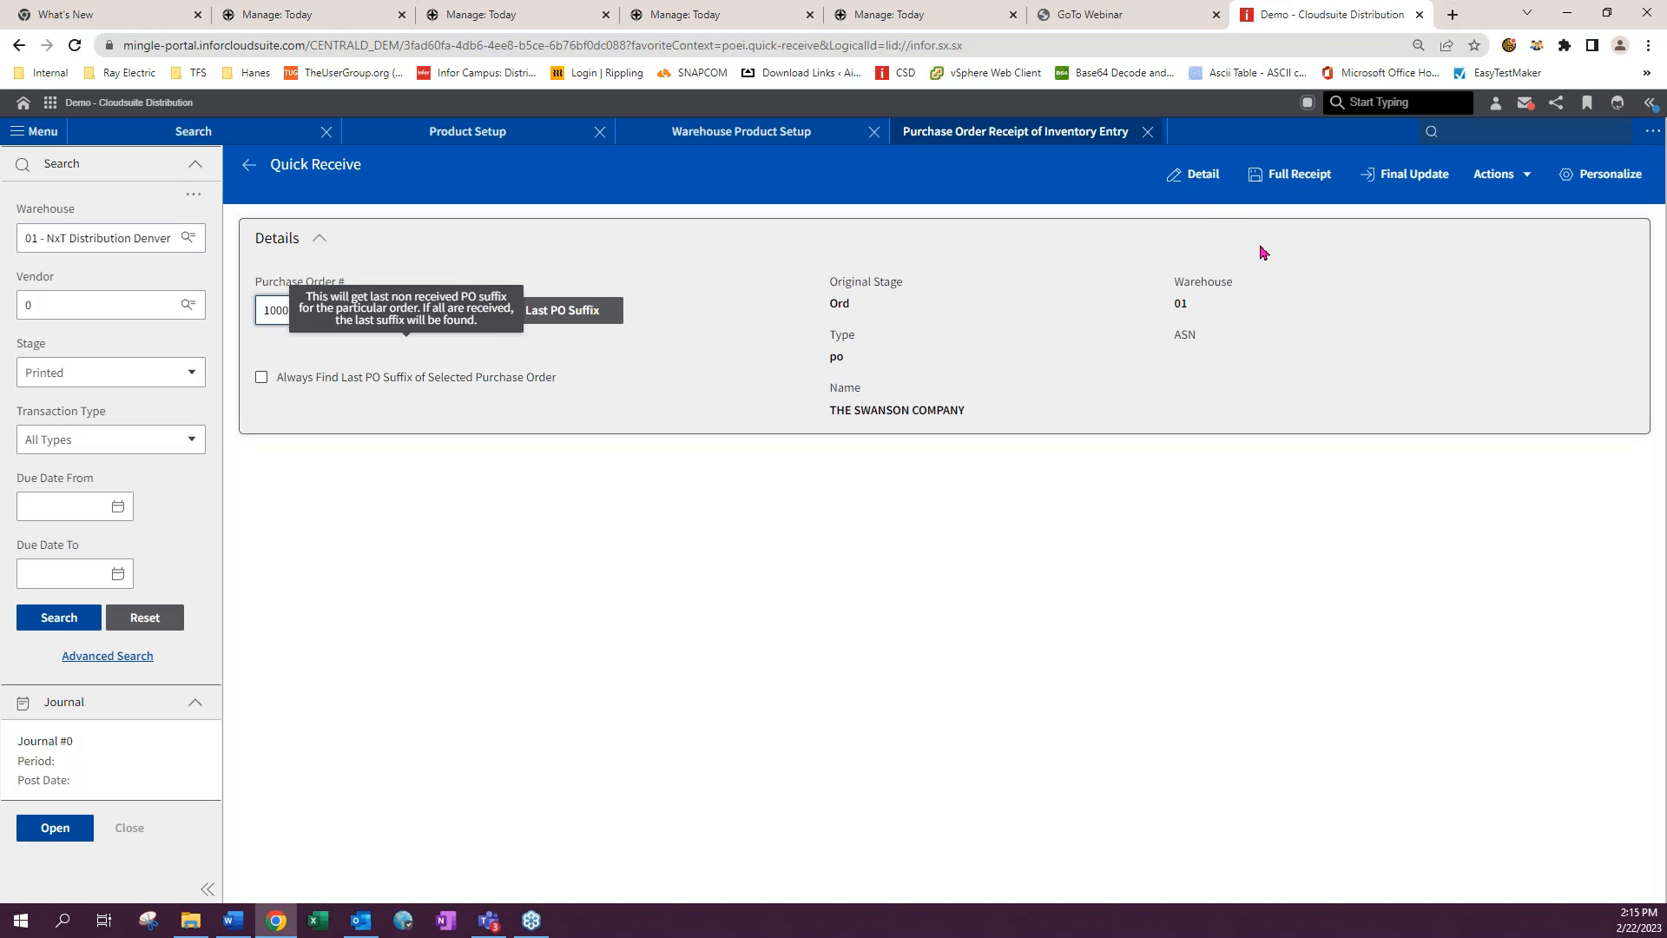
left_click(1203, 178)
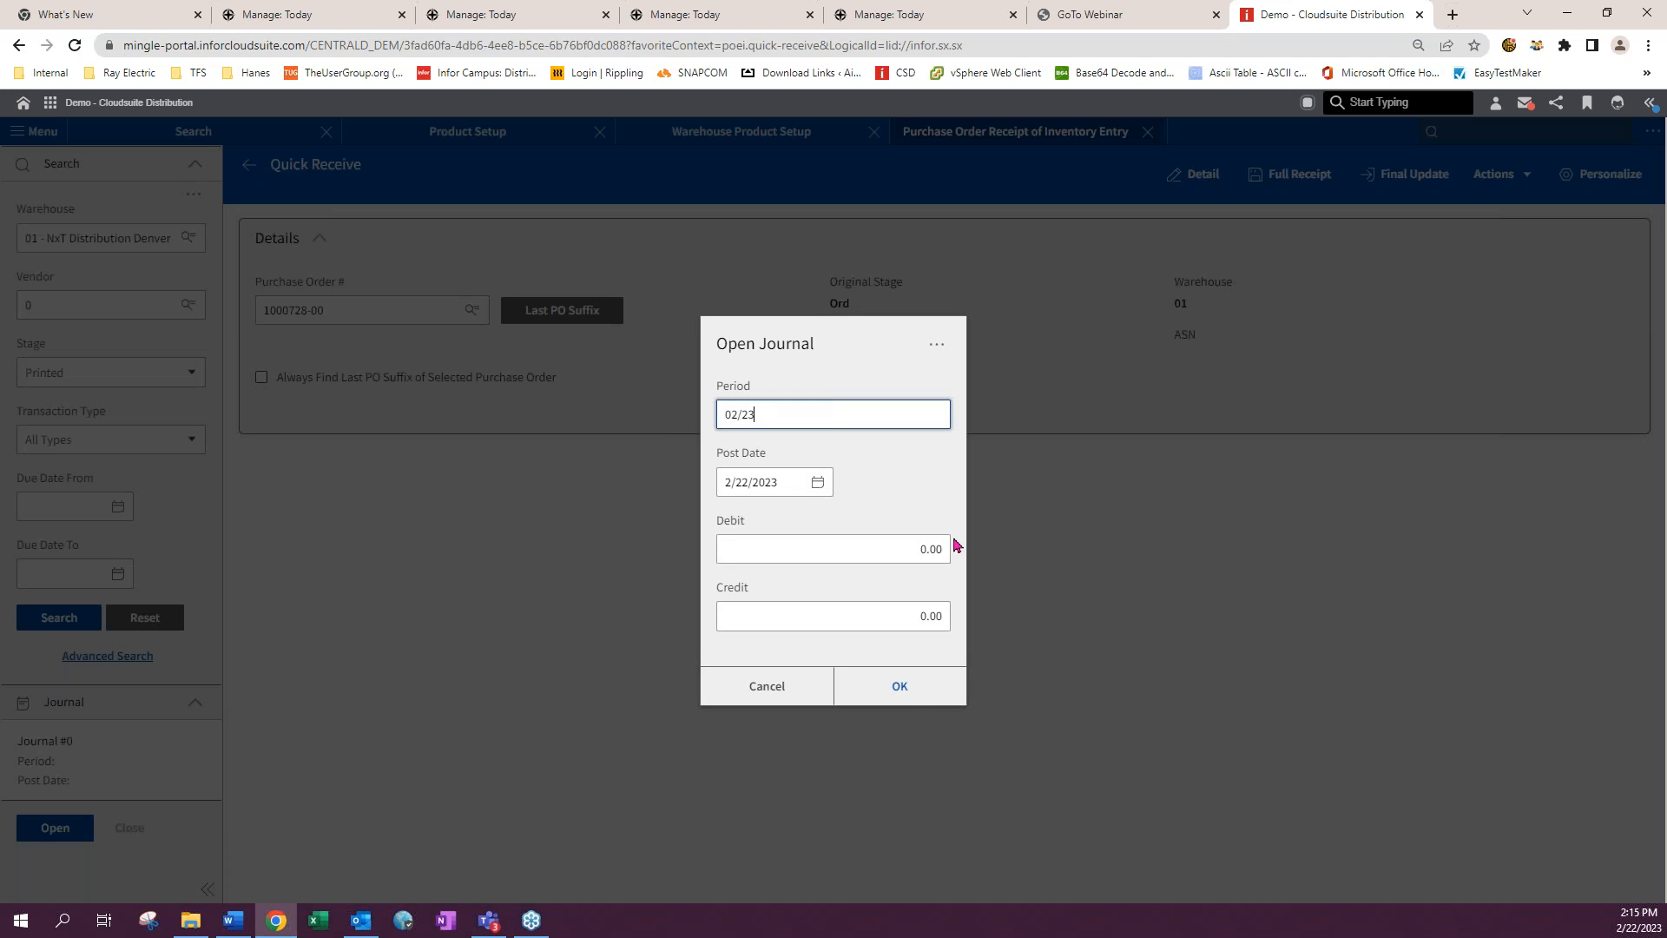
left_click(904, 686)
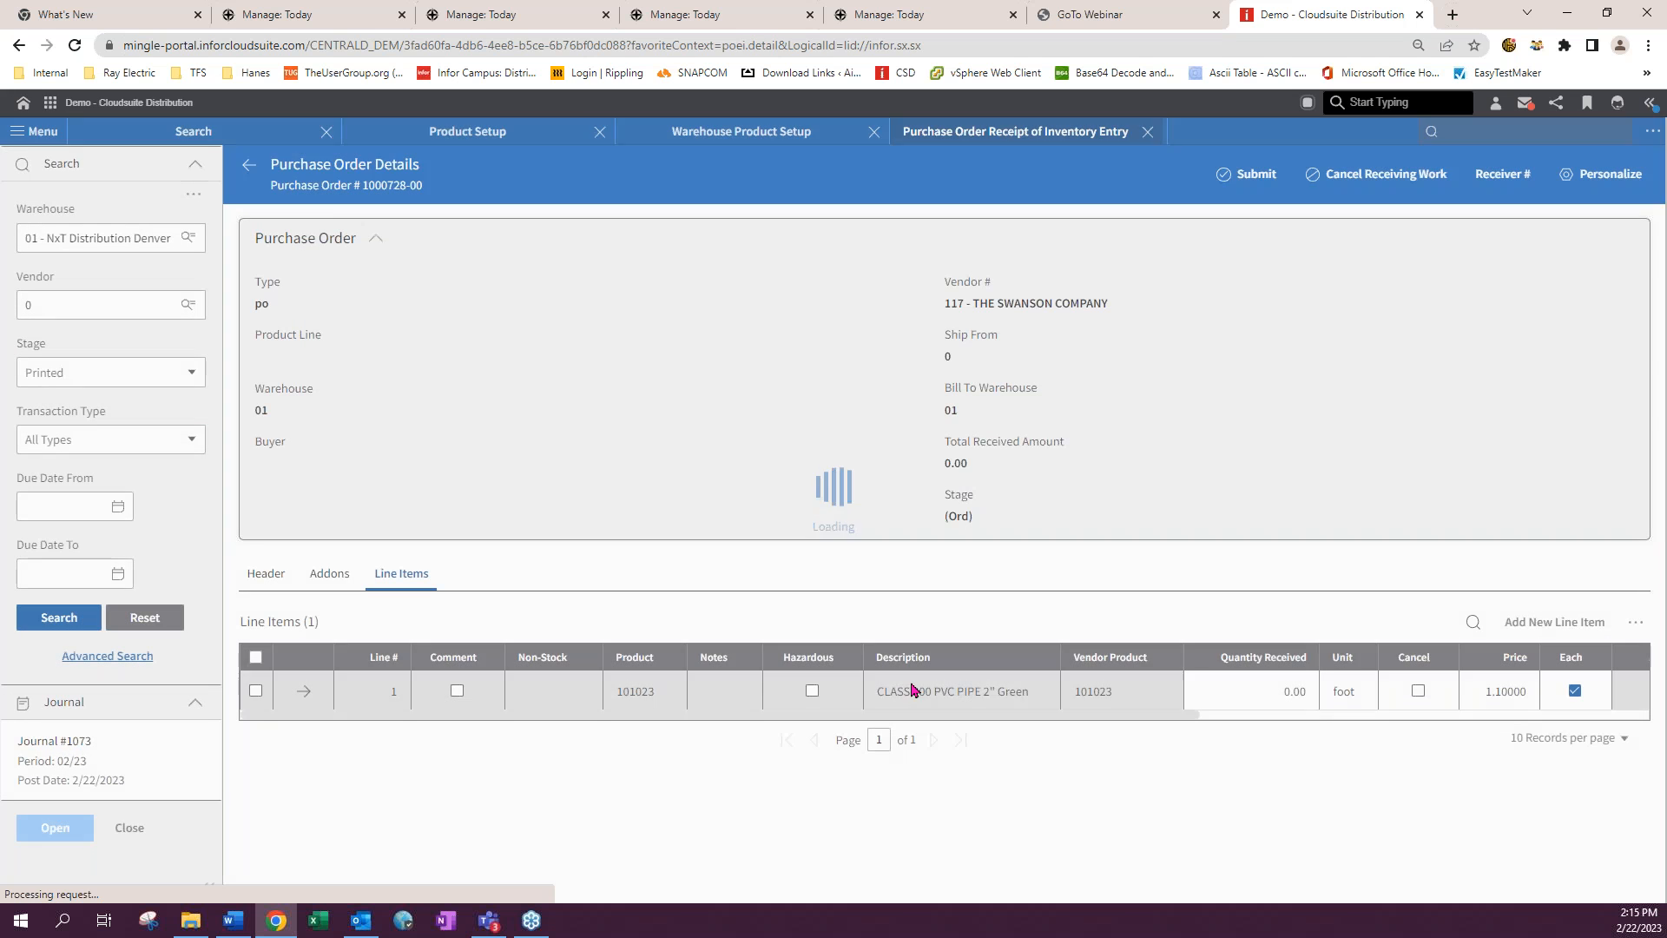
- Set line 1's quantity received to 100
left_click(1299, 692)
type("1")
key("Return")
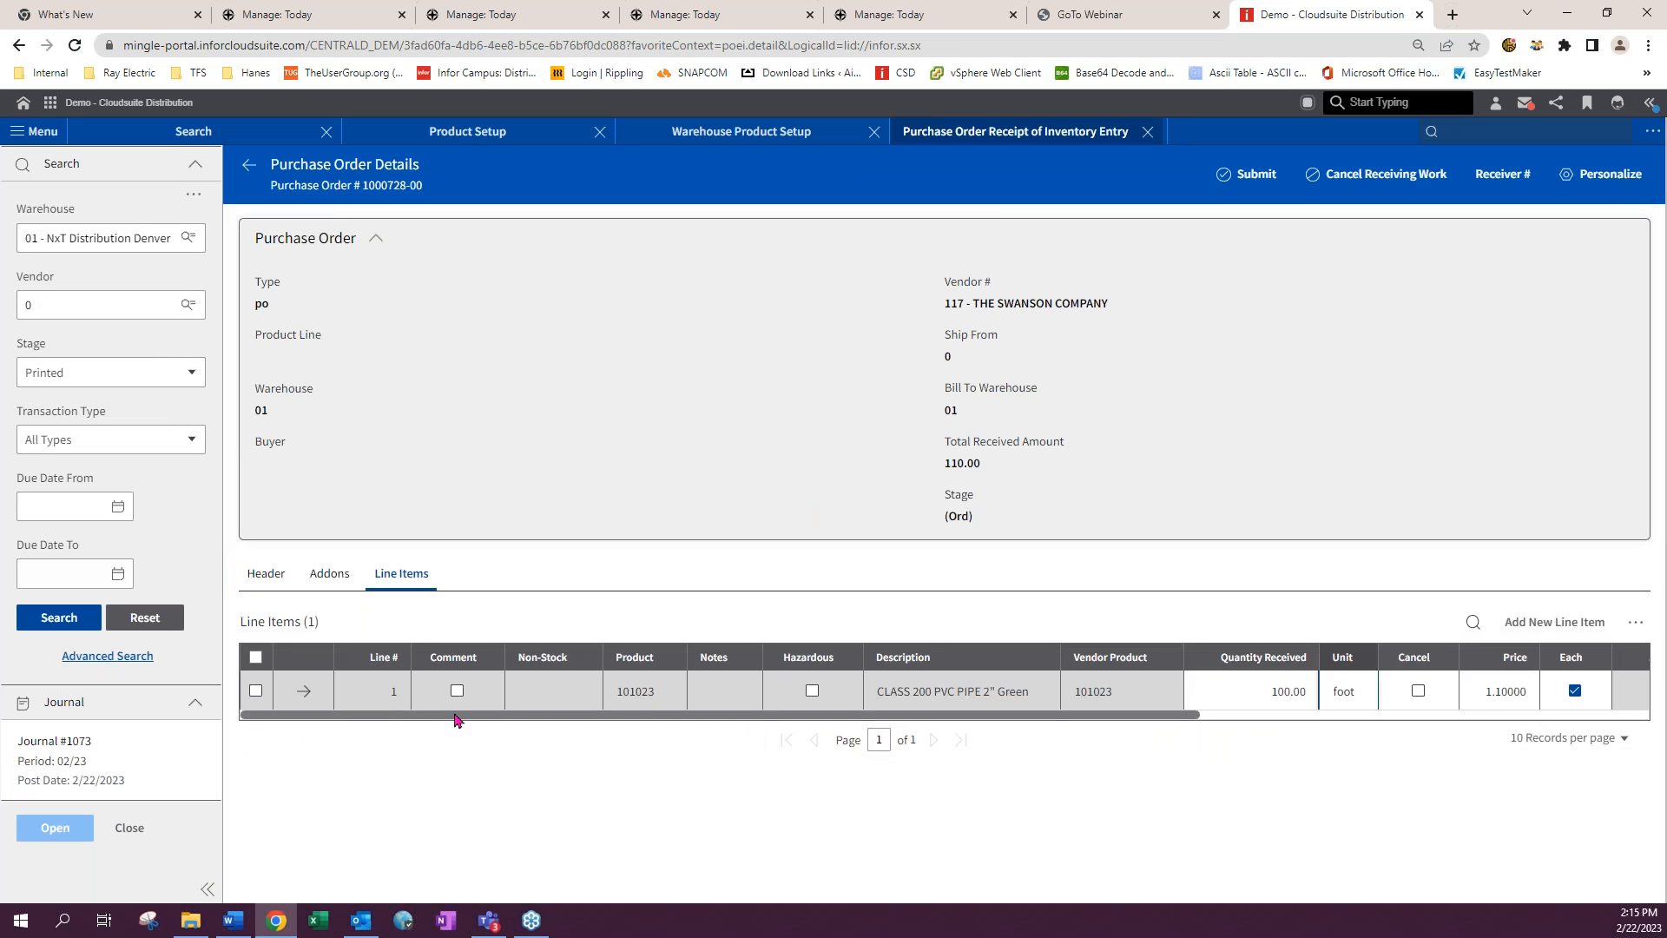
- Open line 1's quick view and review its Lots section and lot entry details
left_click(257, 692)
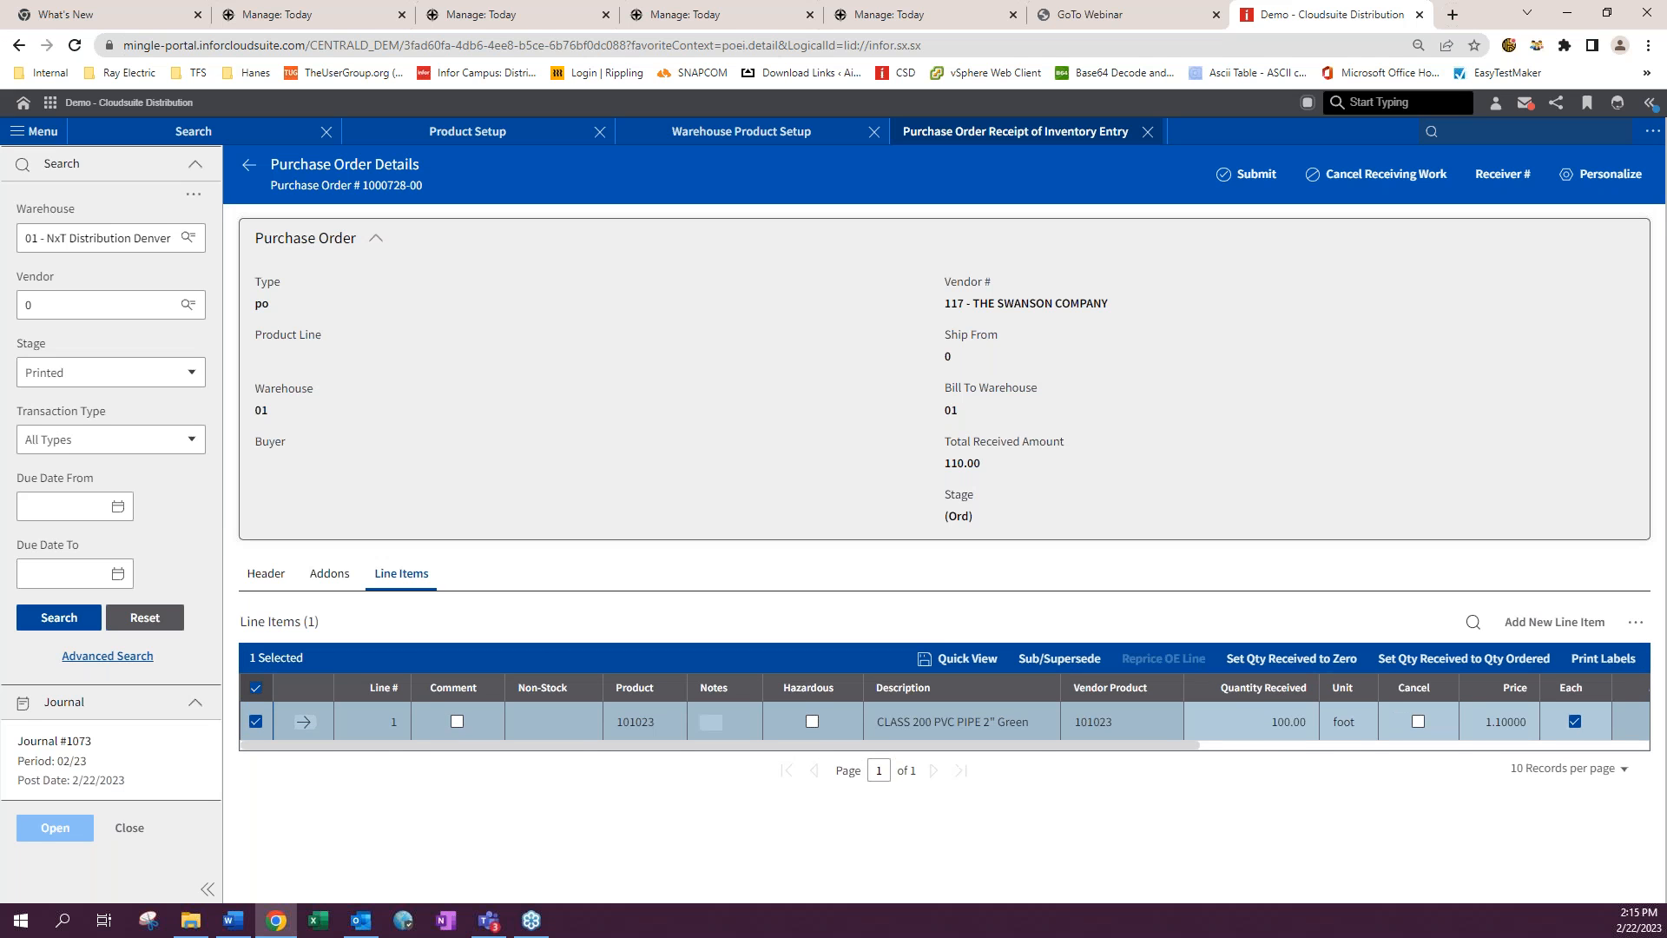
left_click_drag(1182, 753, 1550, 745)
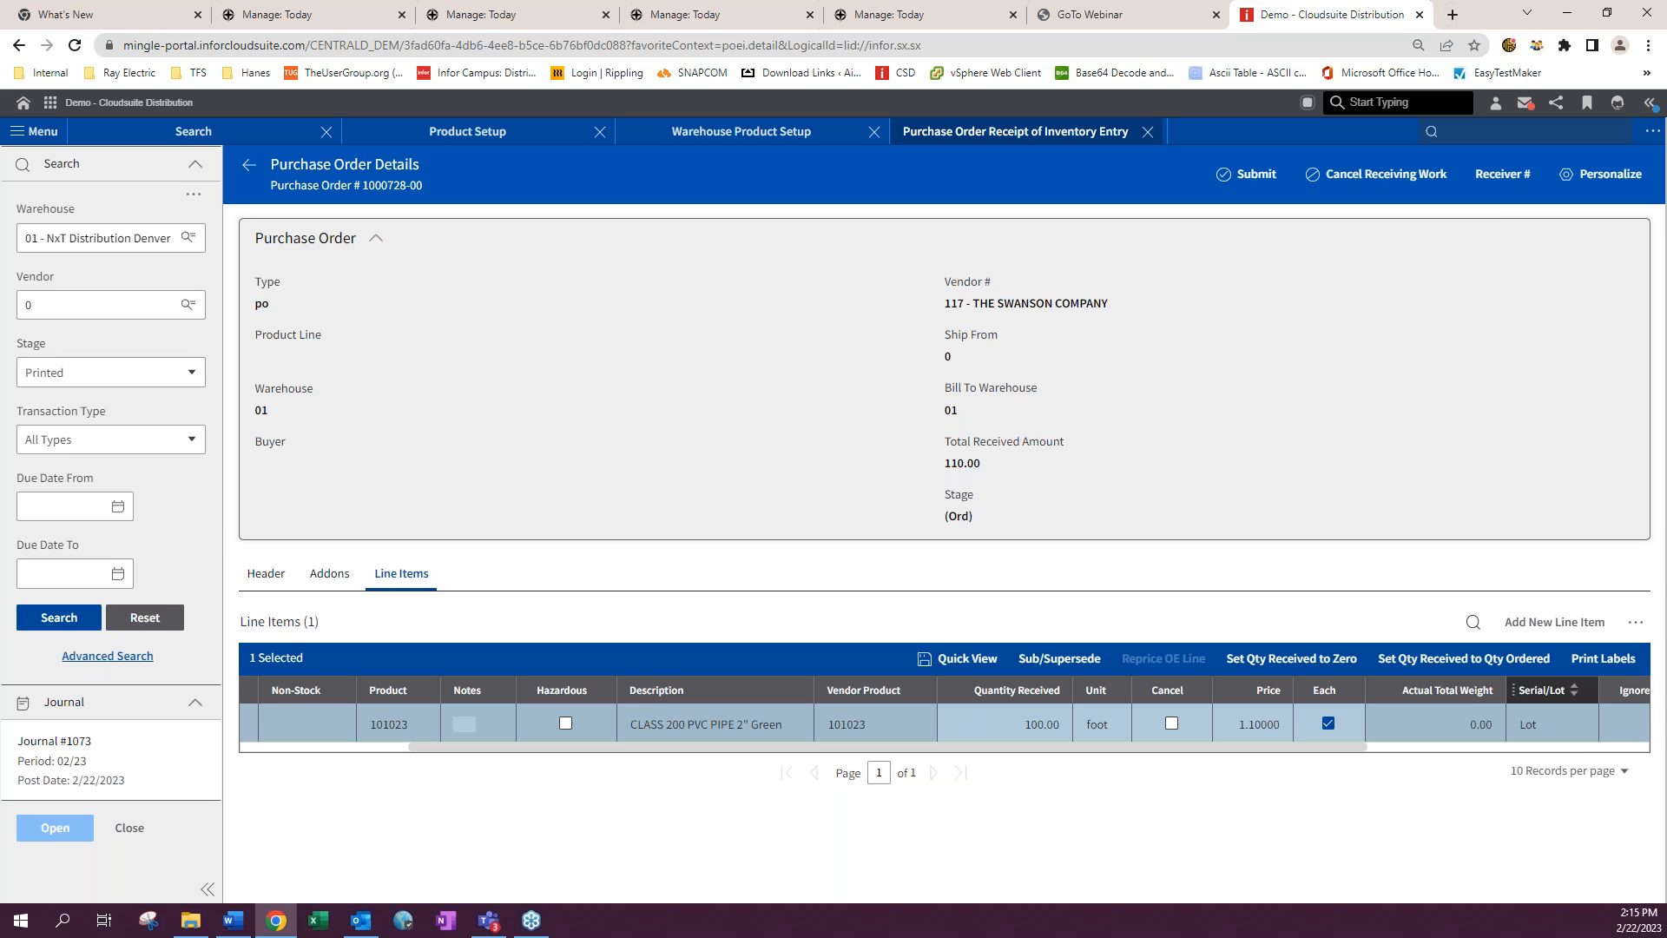
left_click_drag(421, 752, 243, 752)
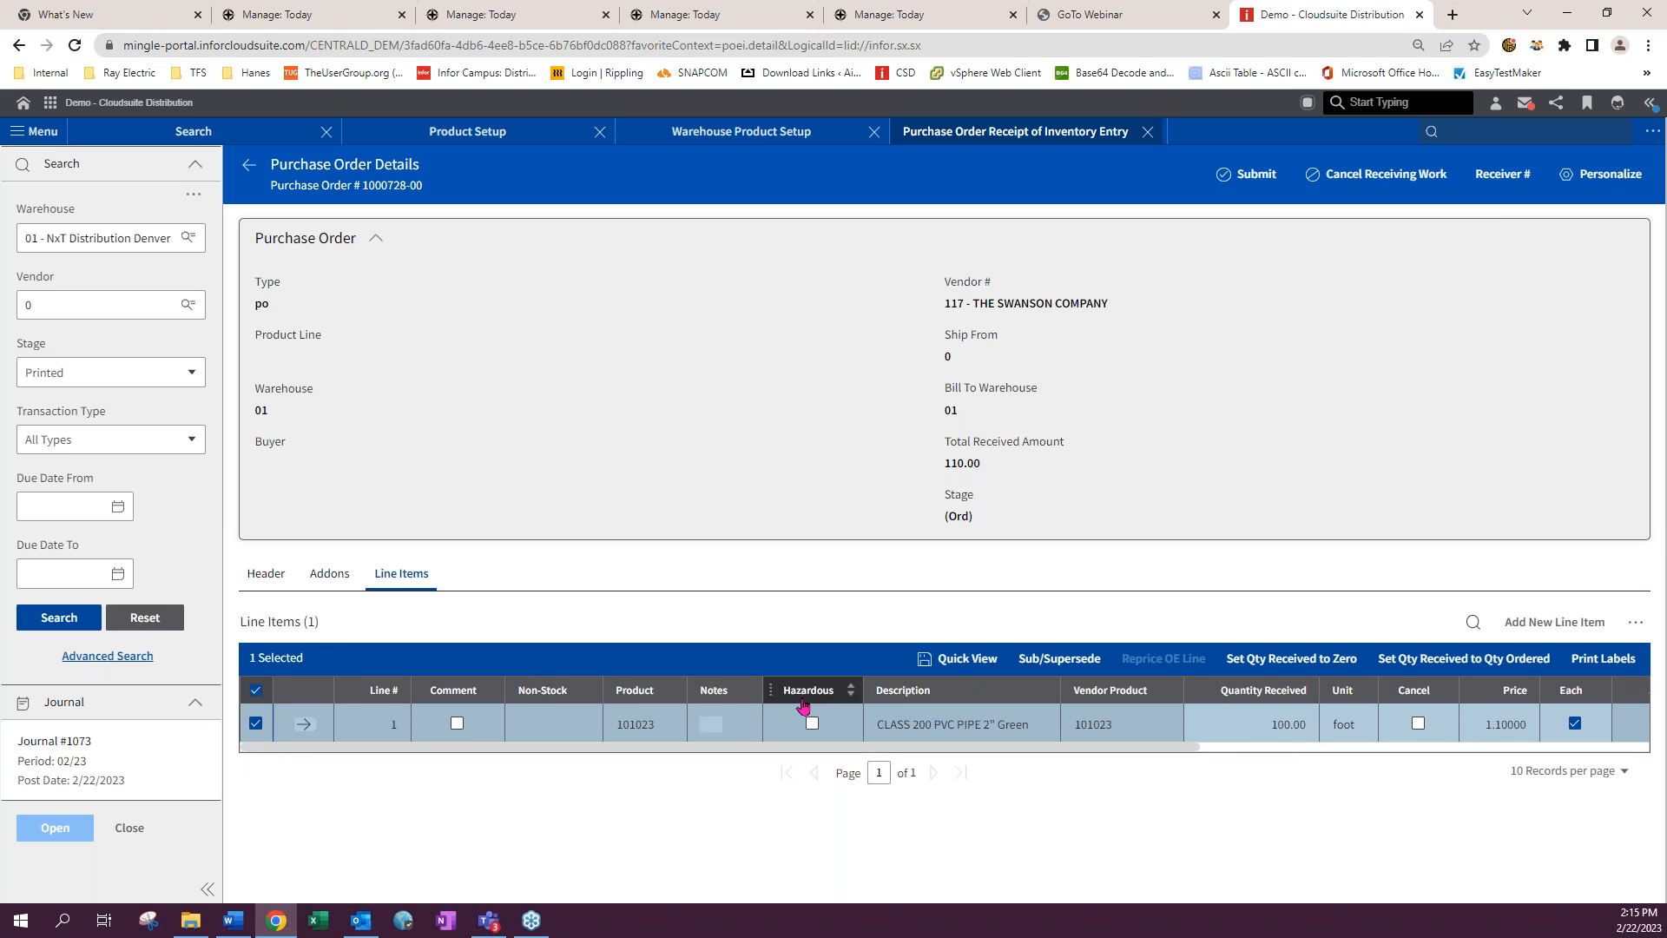
left_click(304, 726)
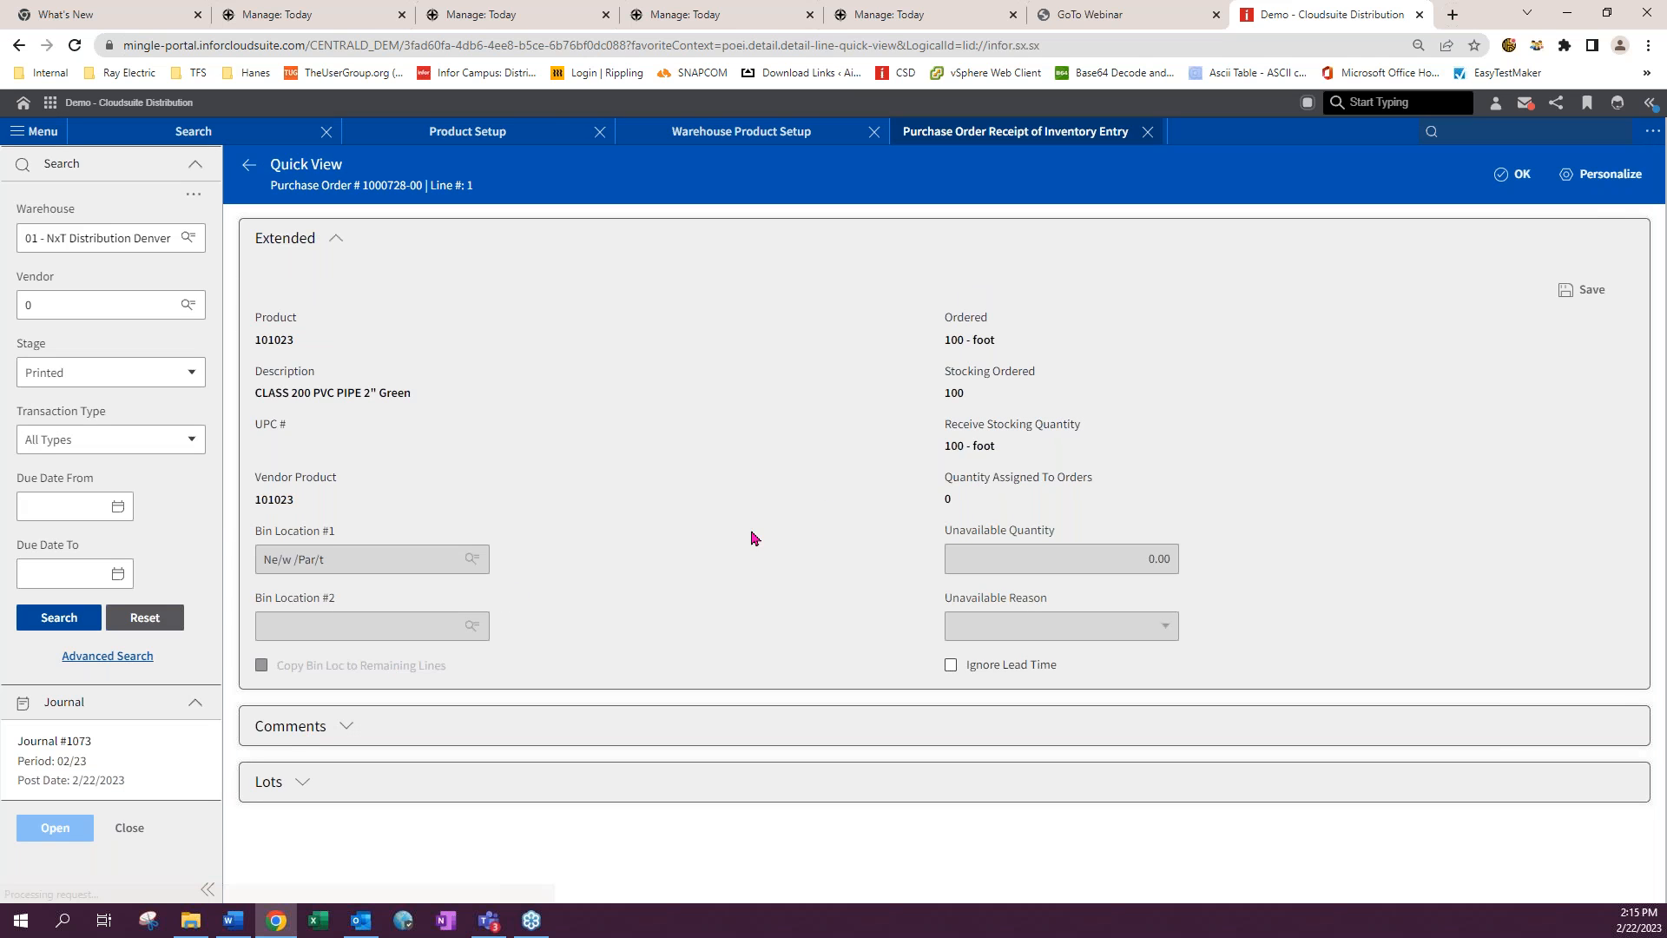
left_click(302, 783)
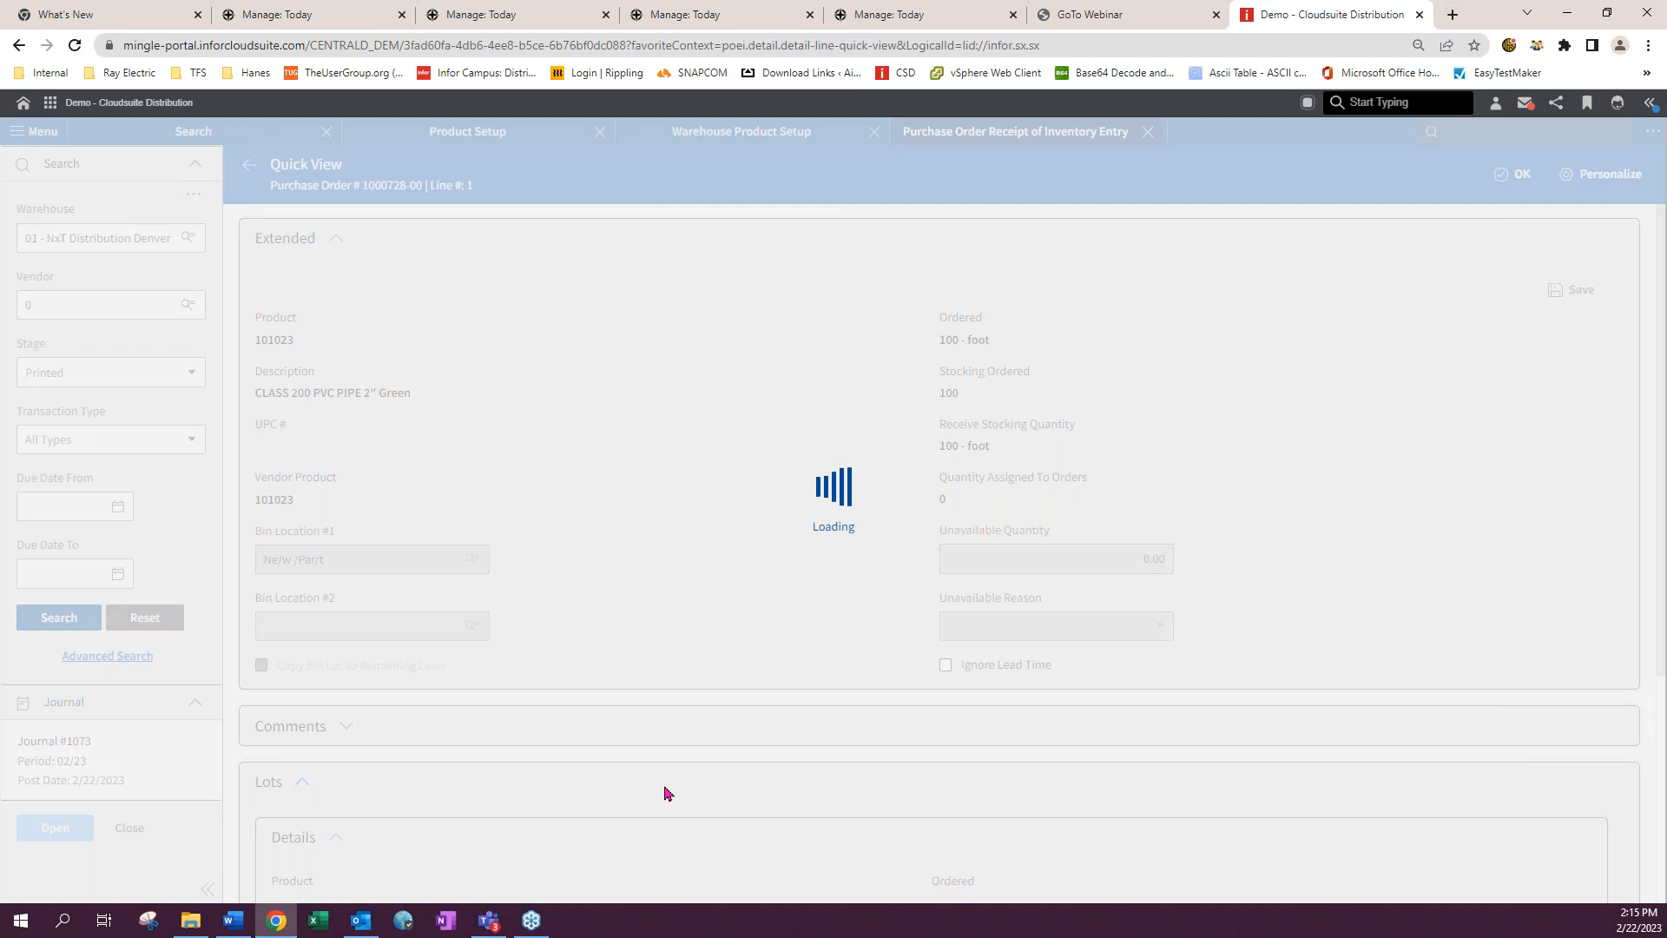
scroll(661, 790, "down", 5)
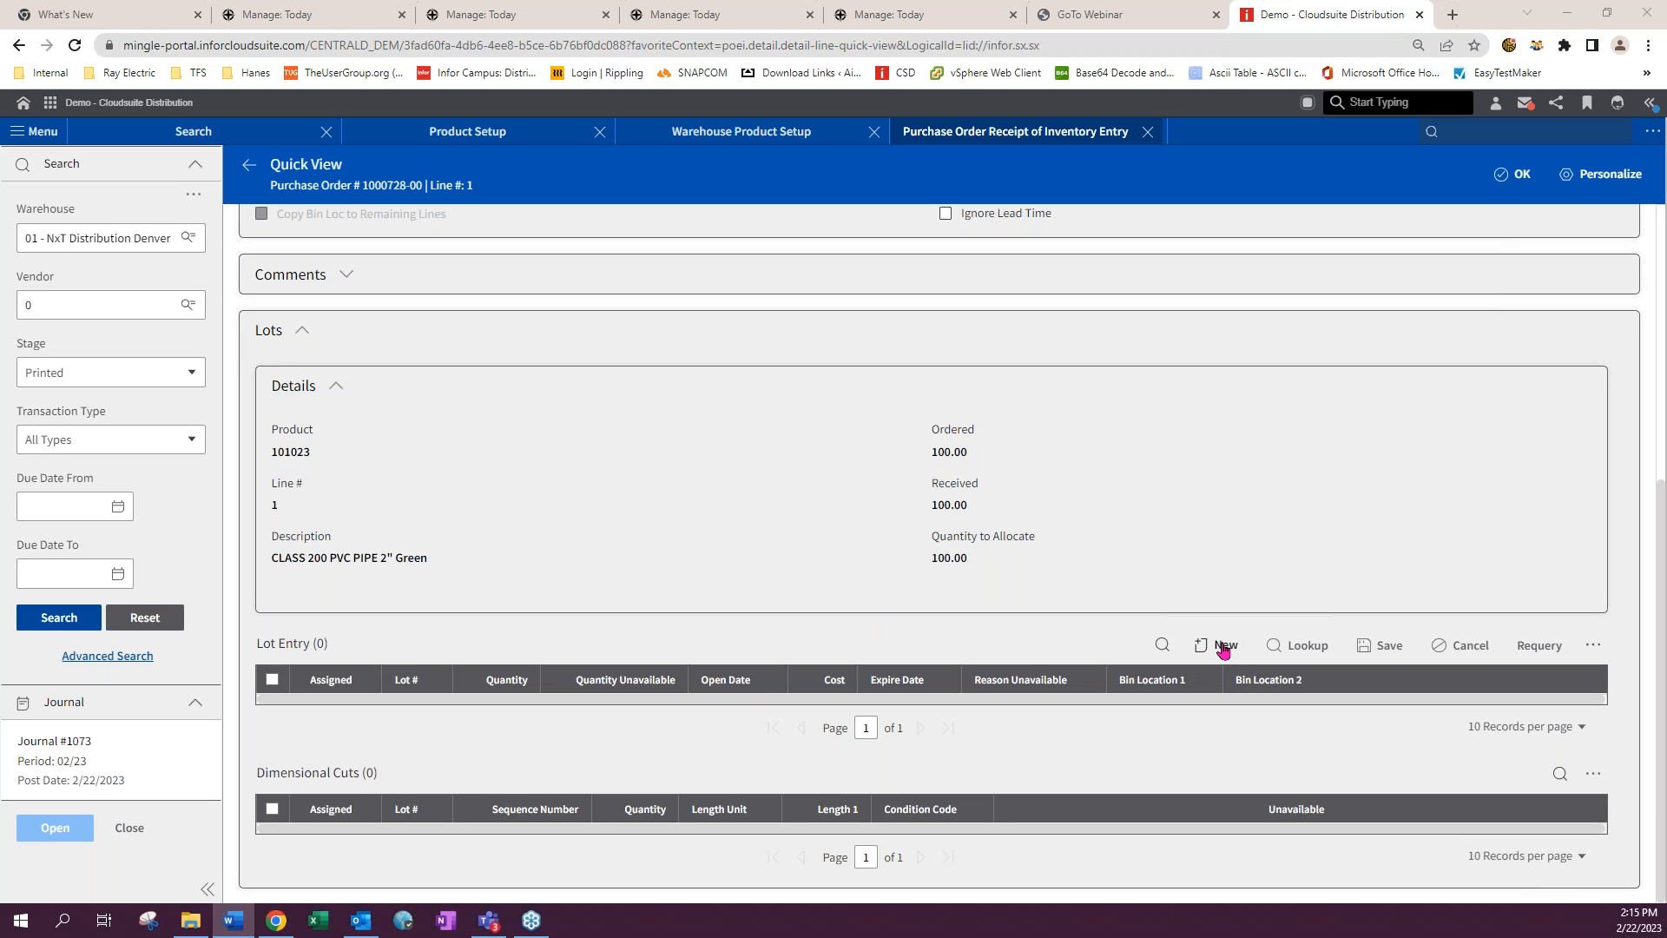
scroll(924, 648, "up", 1)
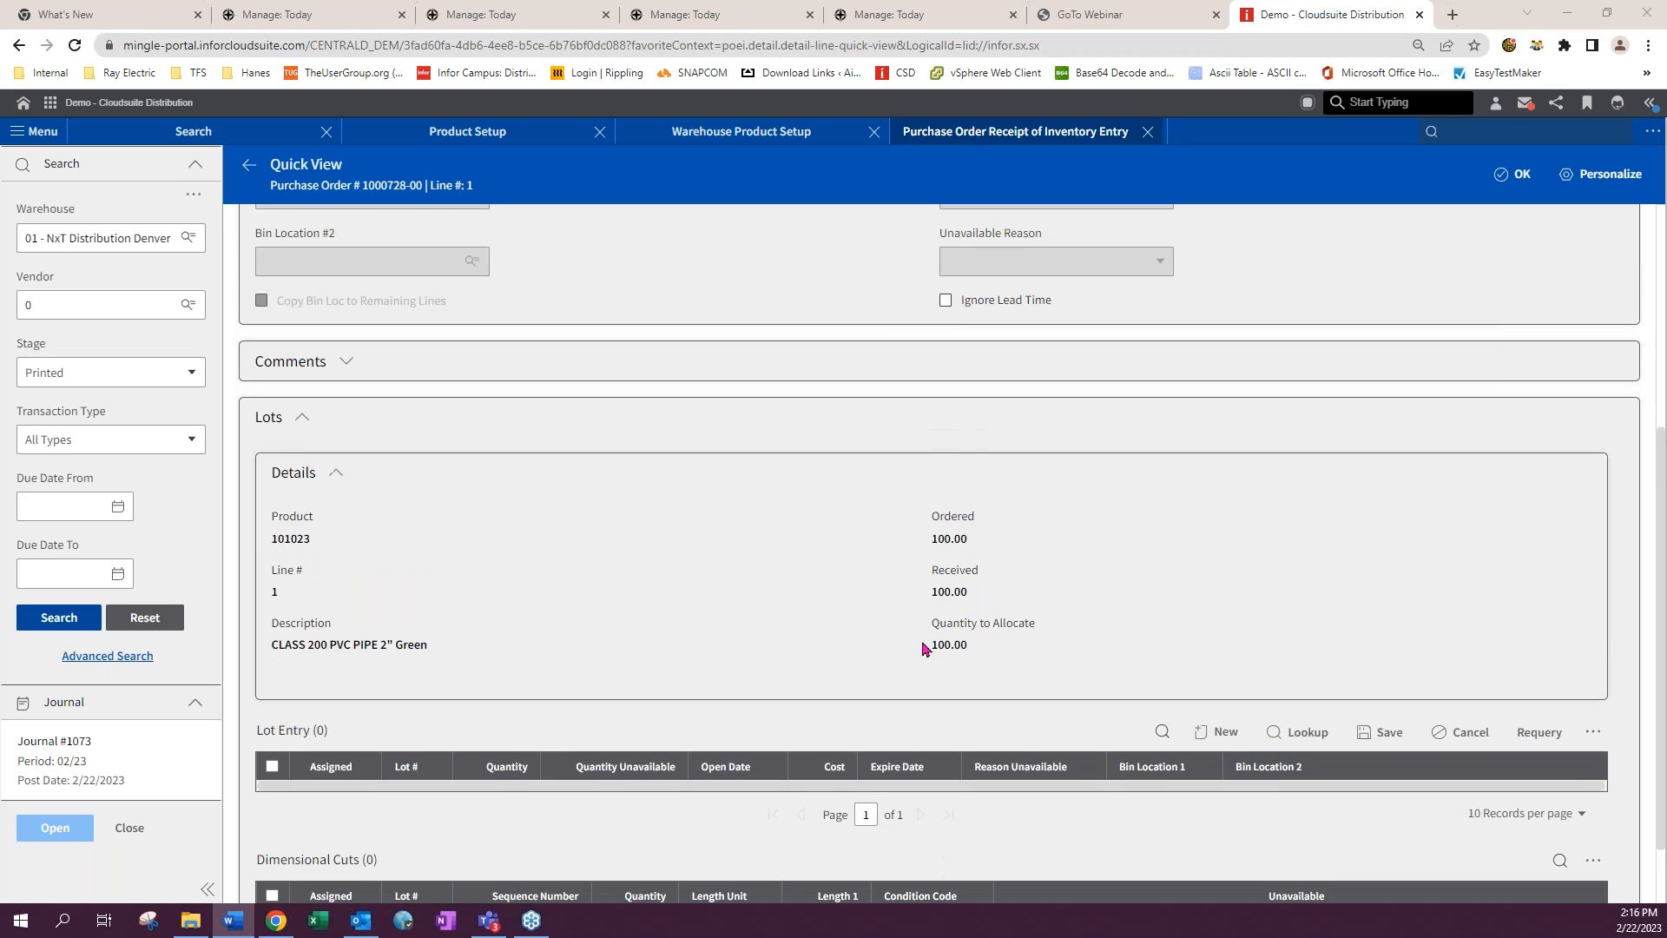
scroll(924, 648, "up", 1)
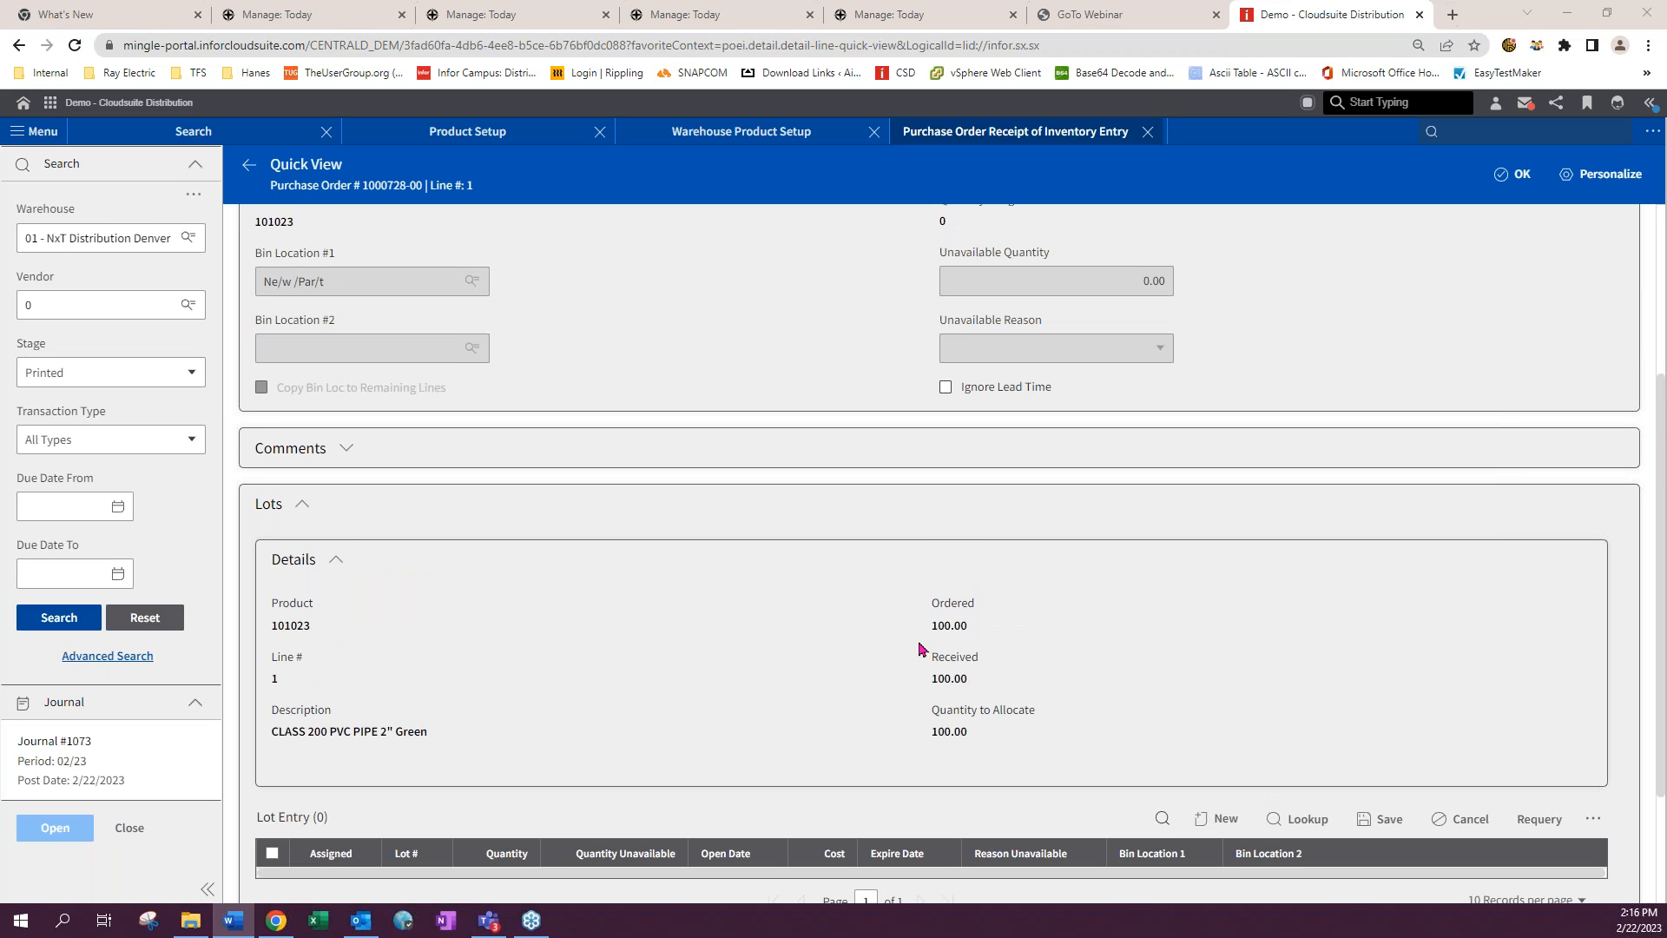
- Add lot 12345 with a quantity of 5 to line 1
scroll(1384, 674, "down", 2)
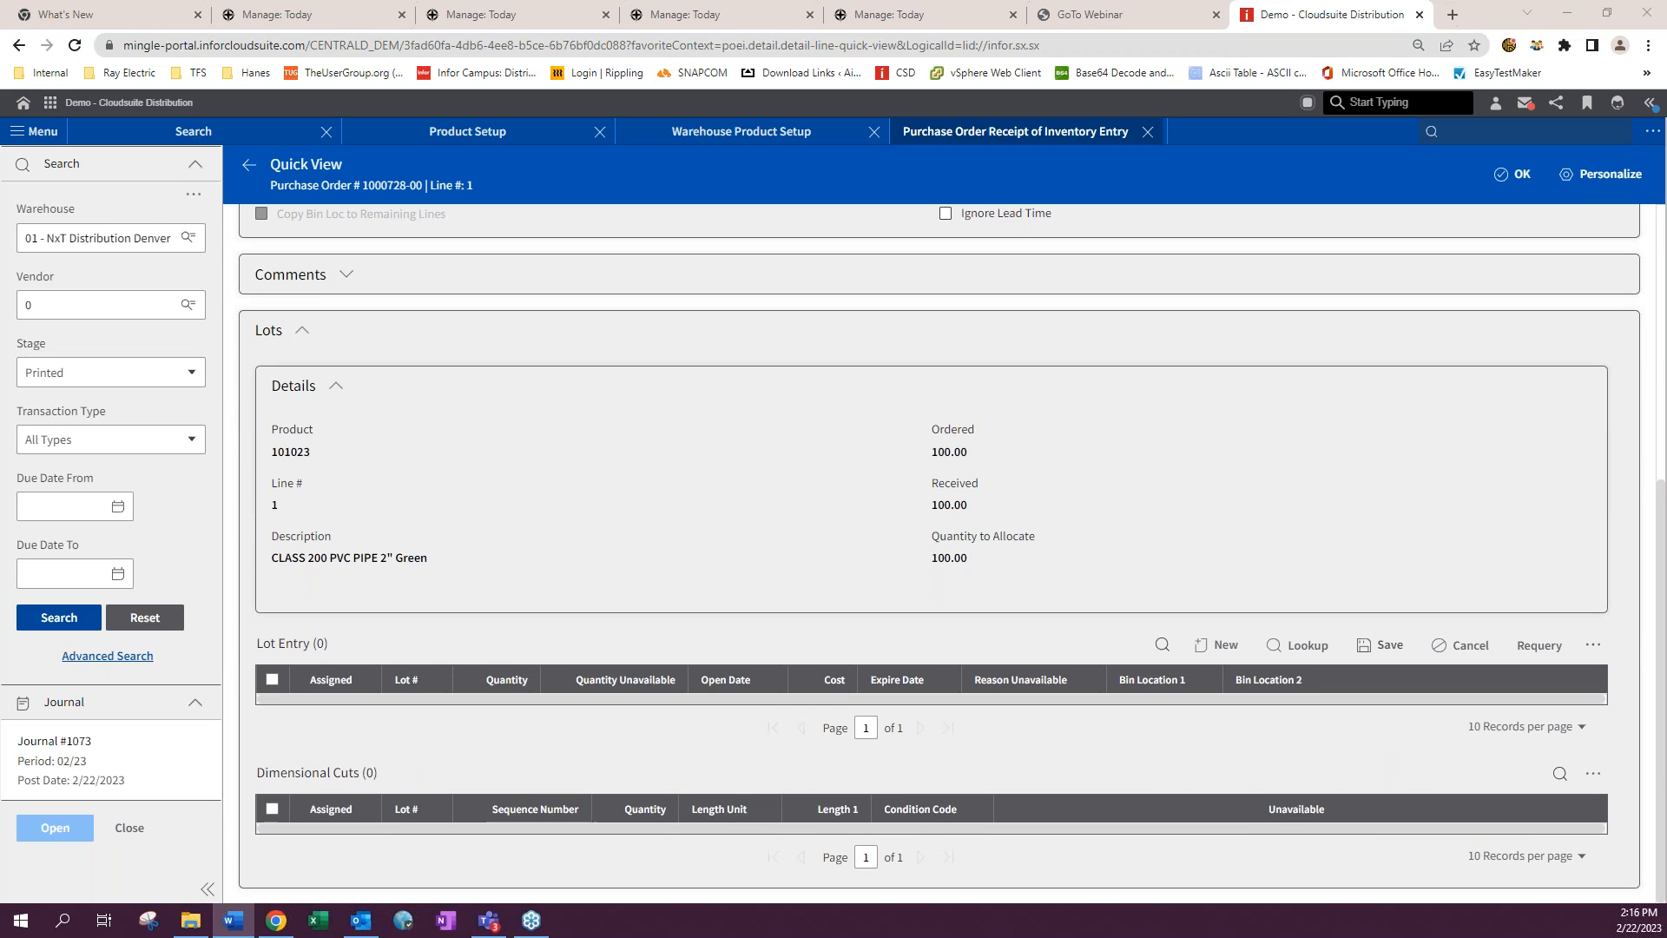
left_click(1225, 646)
type("12345")
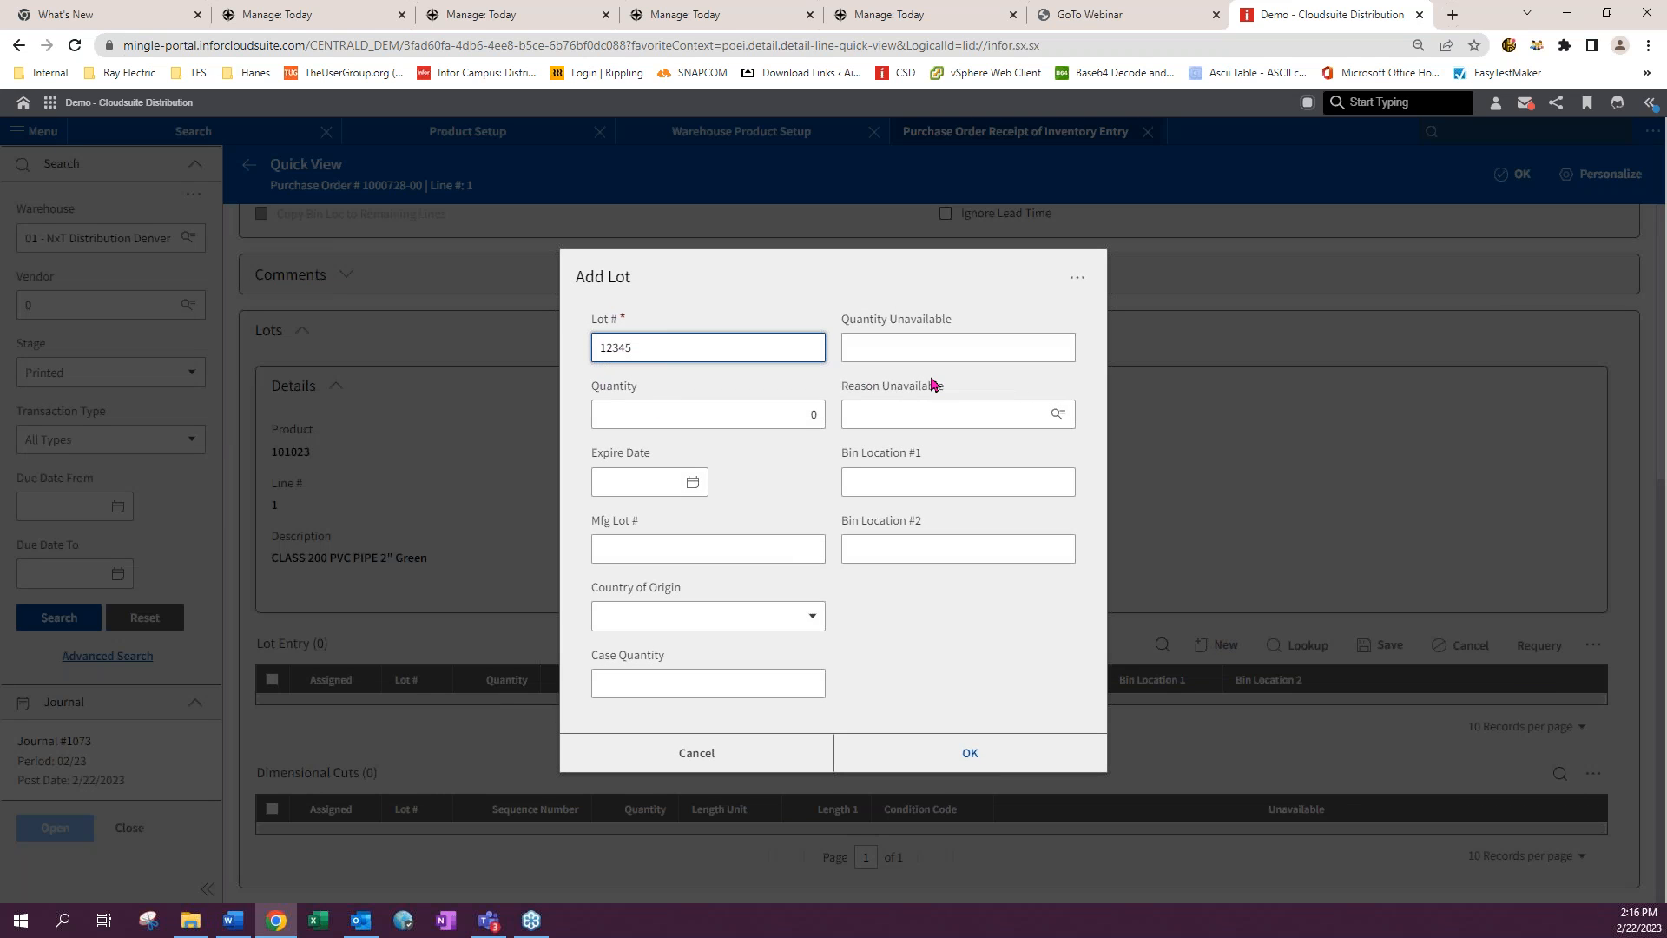
left_click(790, 412)
double_click(814, 414)
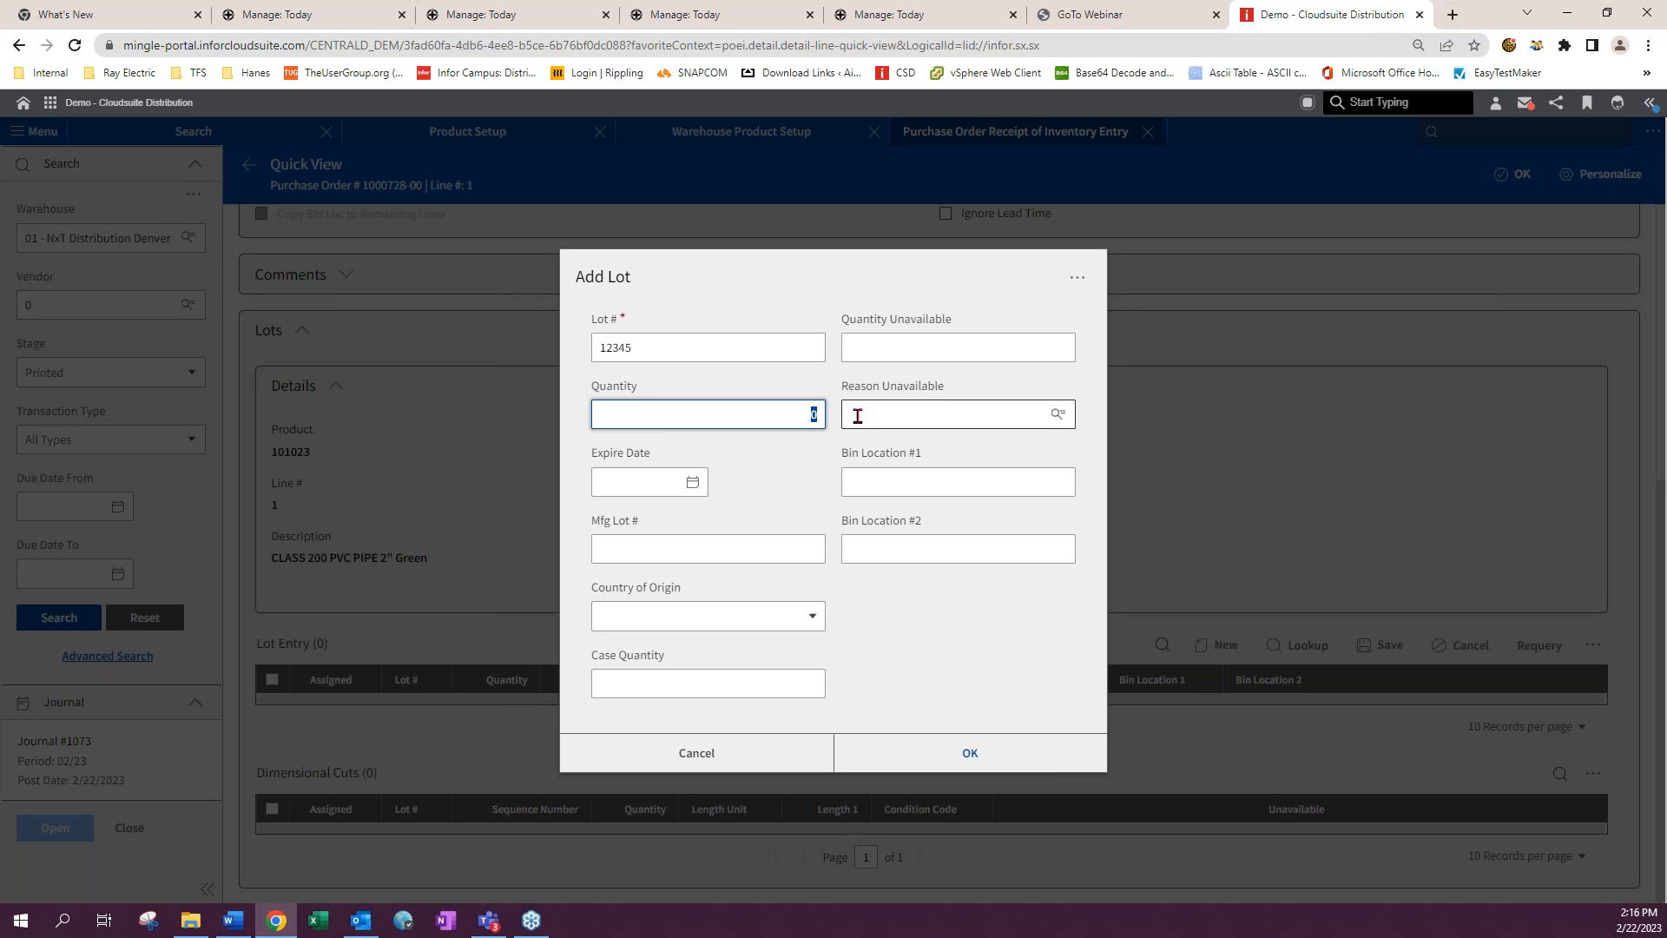
type("5")
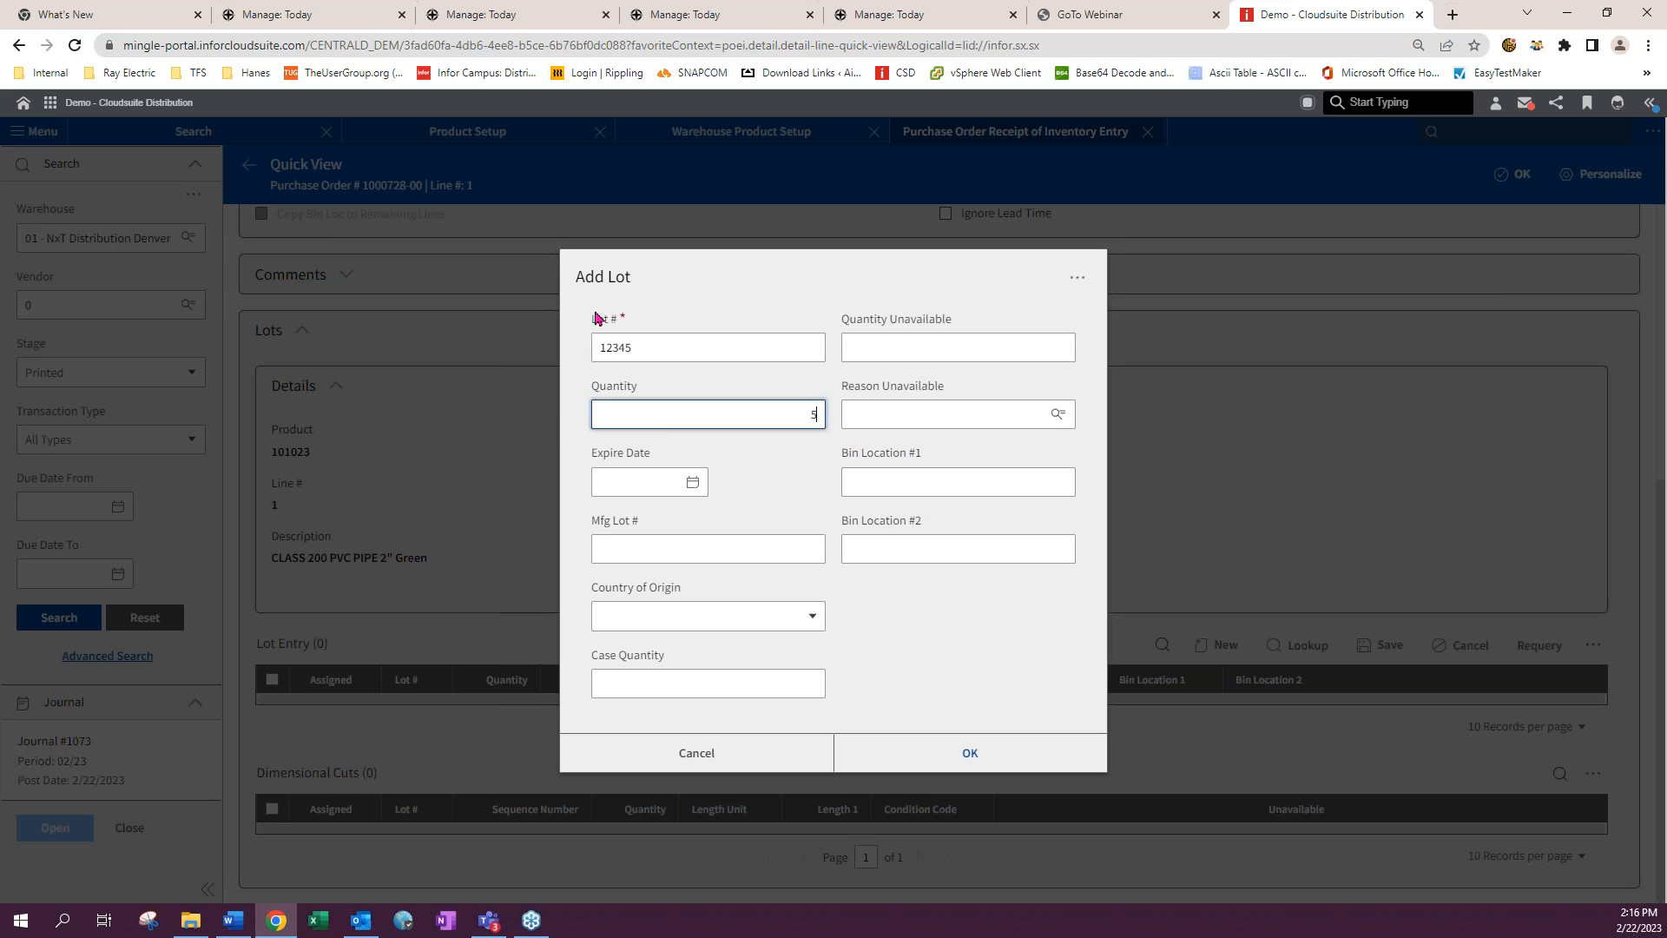
left_click(962, 754)
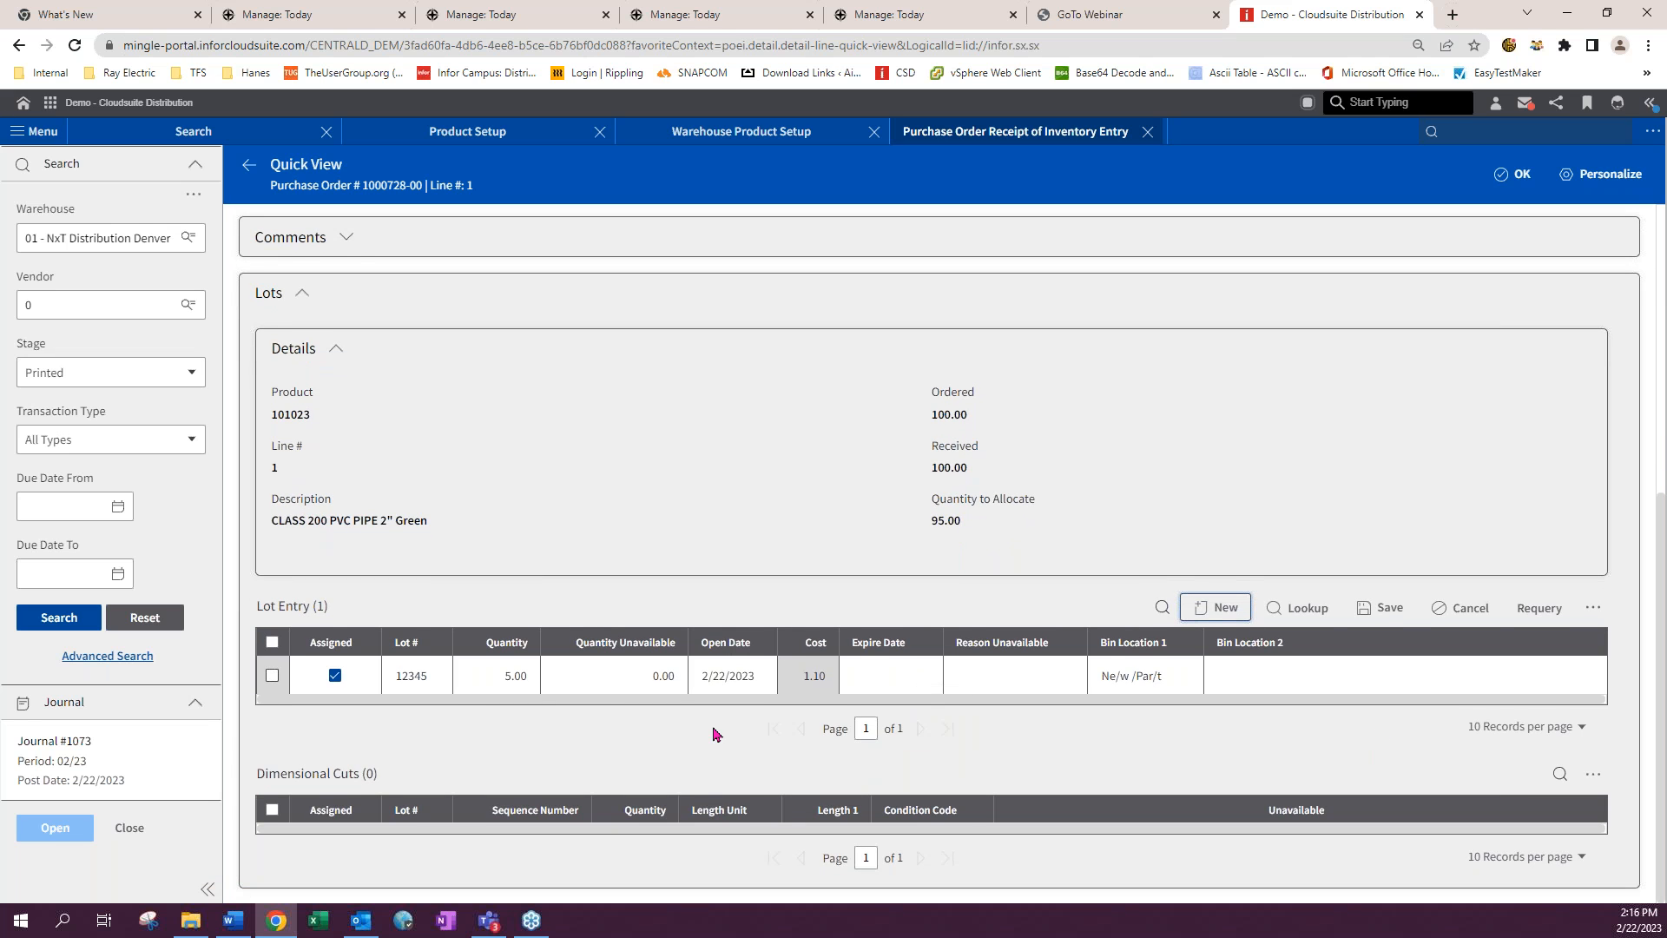
- Save the lot entry, declining to decrease the quantity received
left_click(969, 666)
left_click(1380, 607)
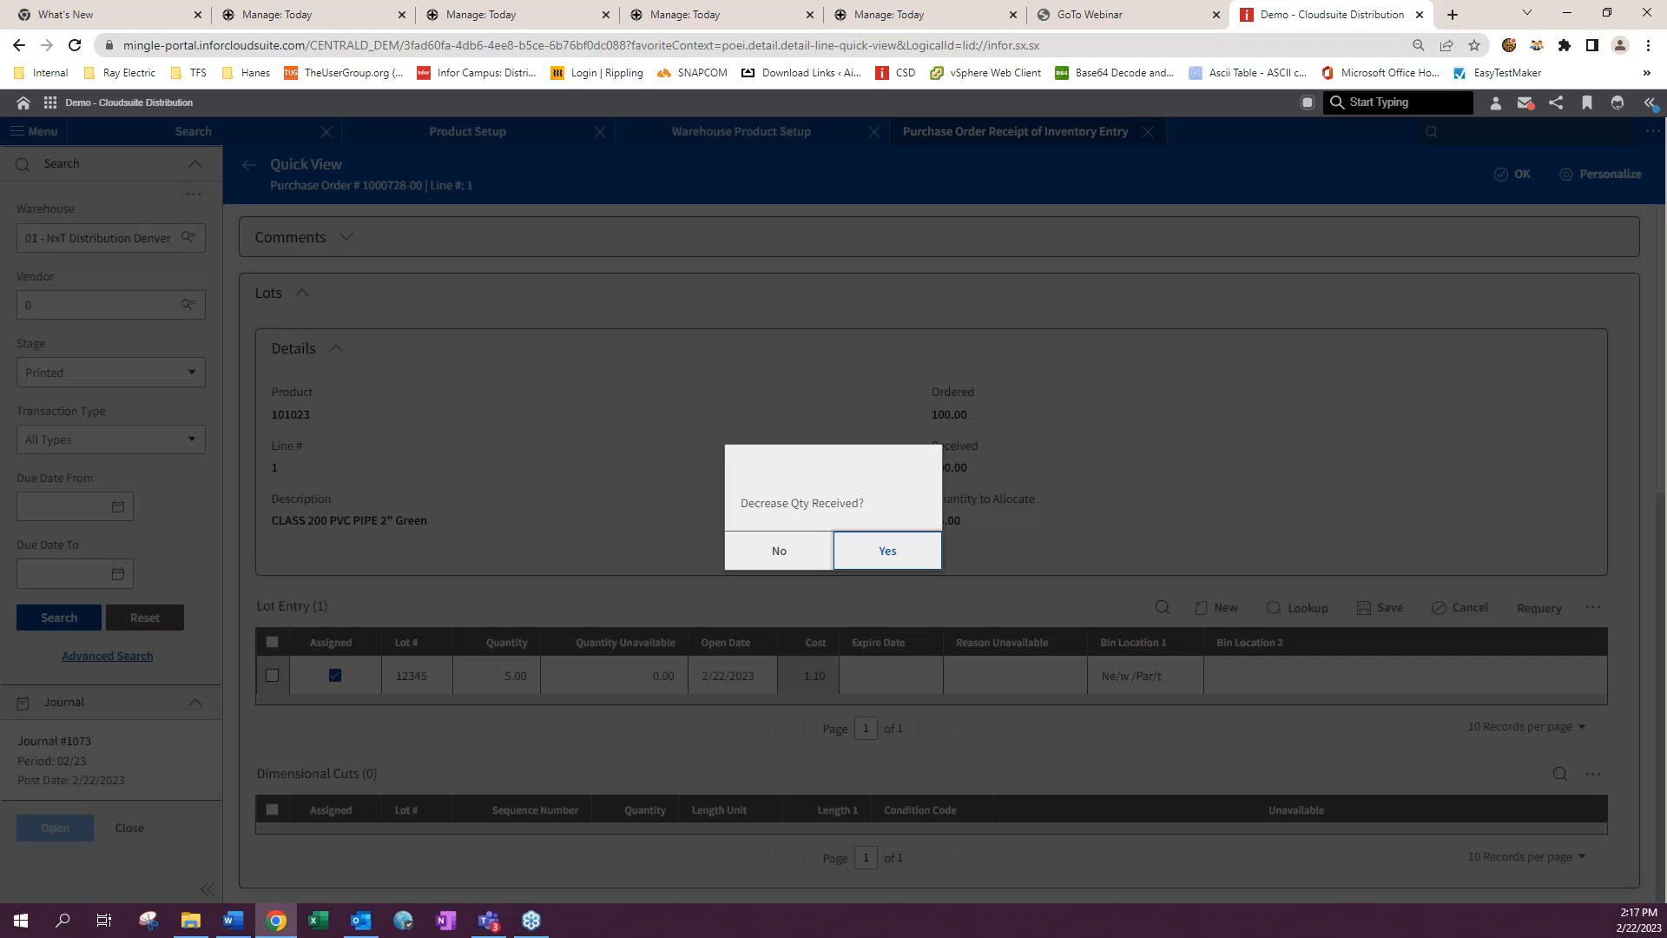
left_click(784, 552)
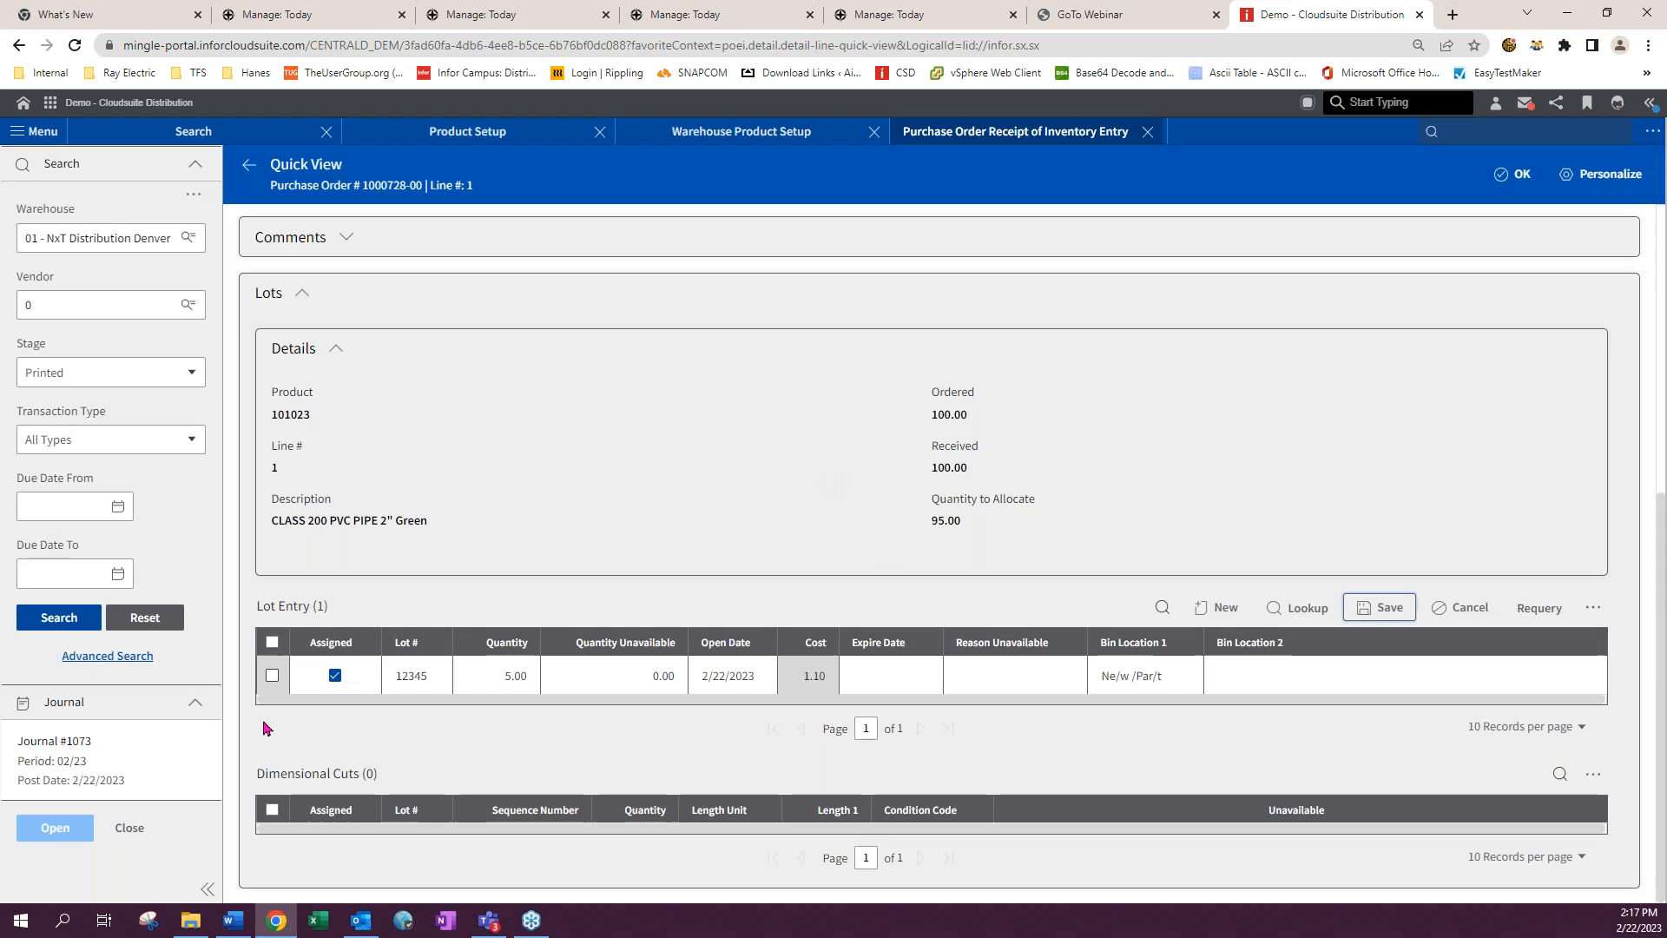
left_click(838, 565)
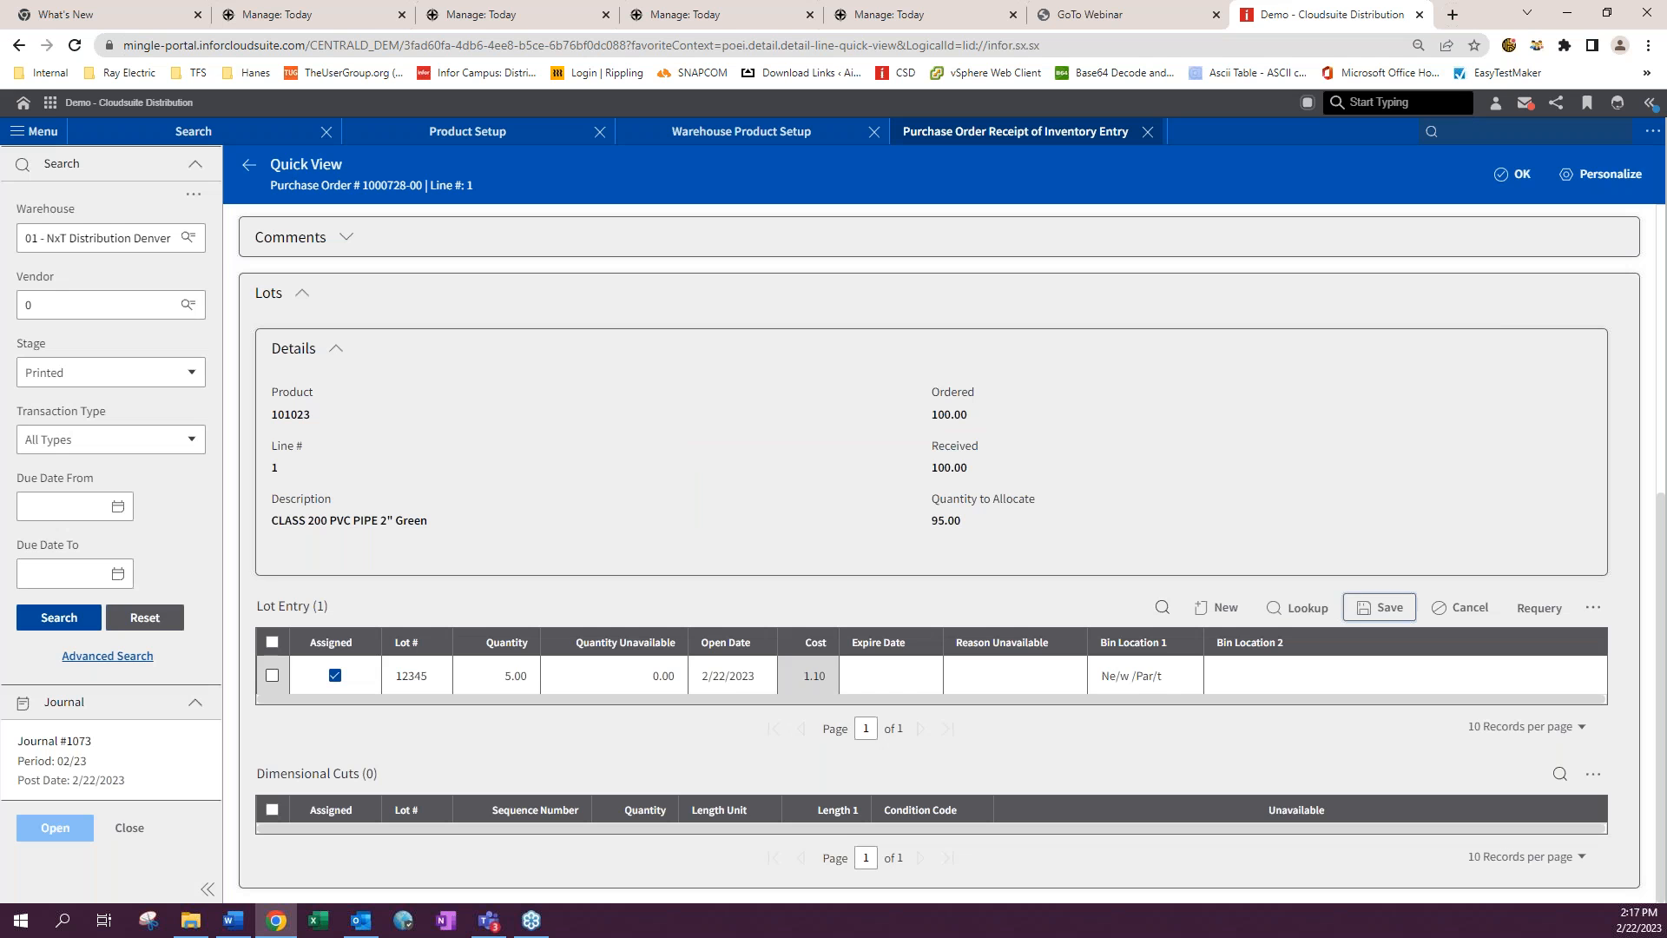
- Open the cut dimensions for lot 12345, setting 5 pieces and condition code A - Great Condition
left_click(272, 676)
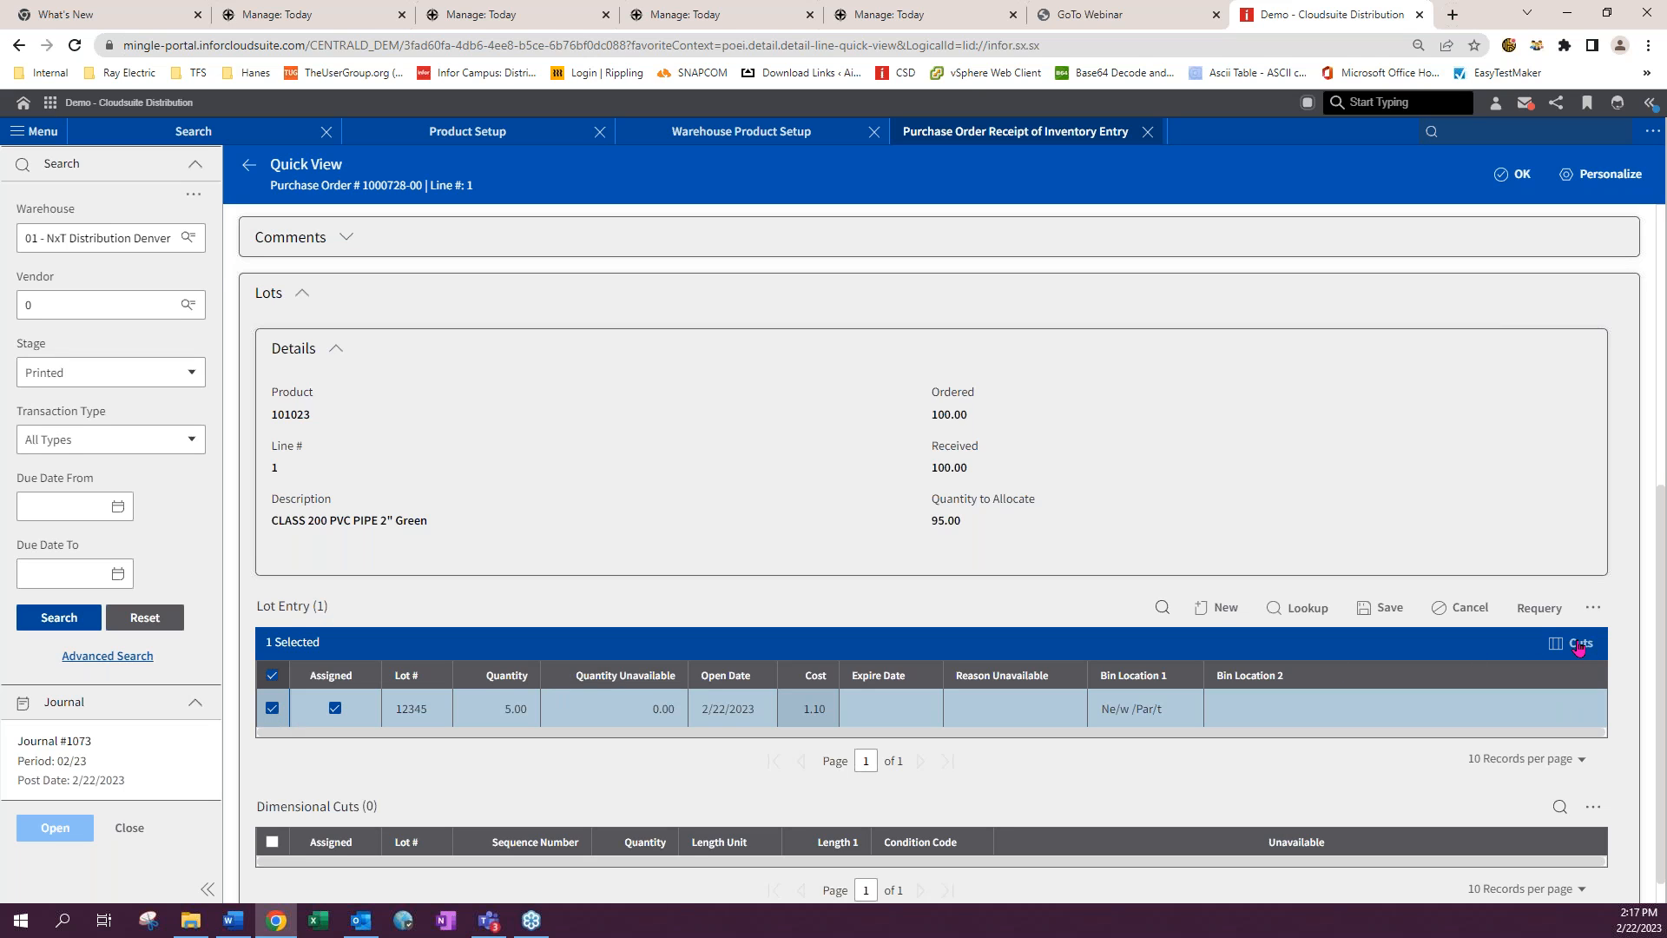
left_click(289, 709)
left_click(272, 674)
left_click(1581, 644)
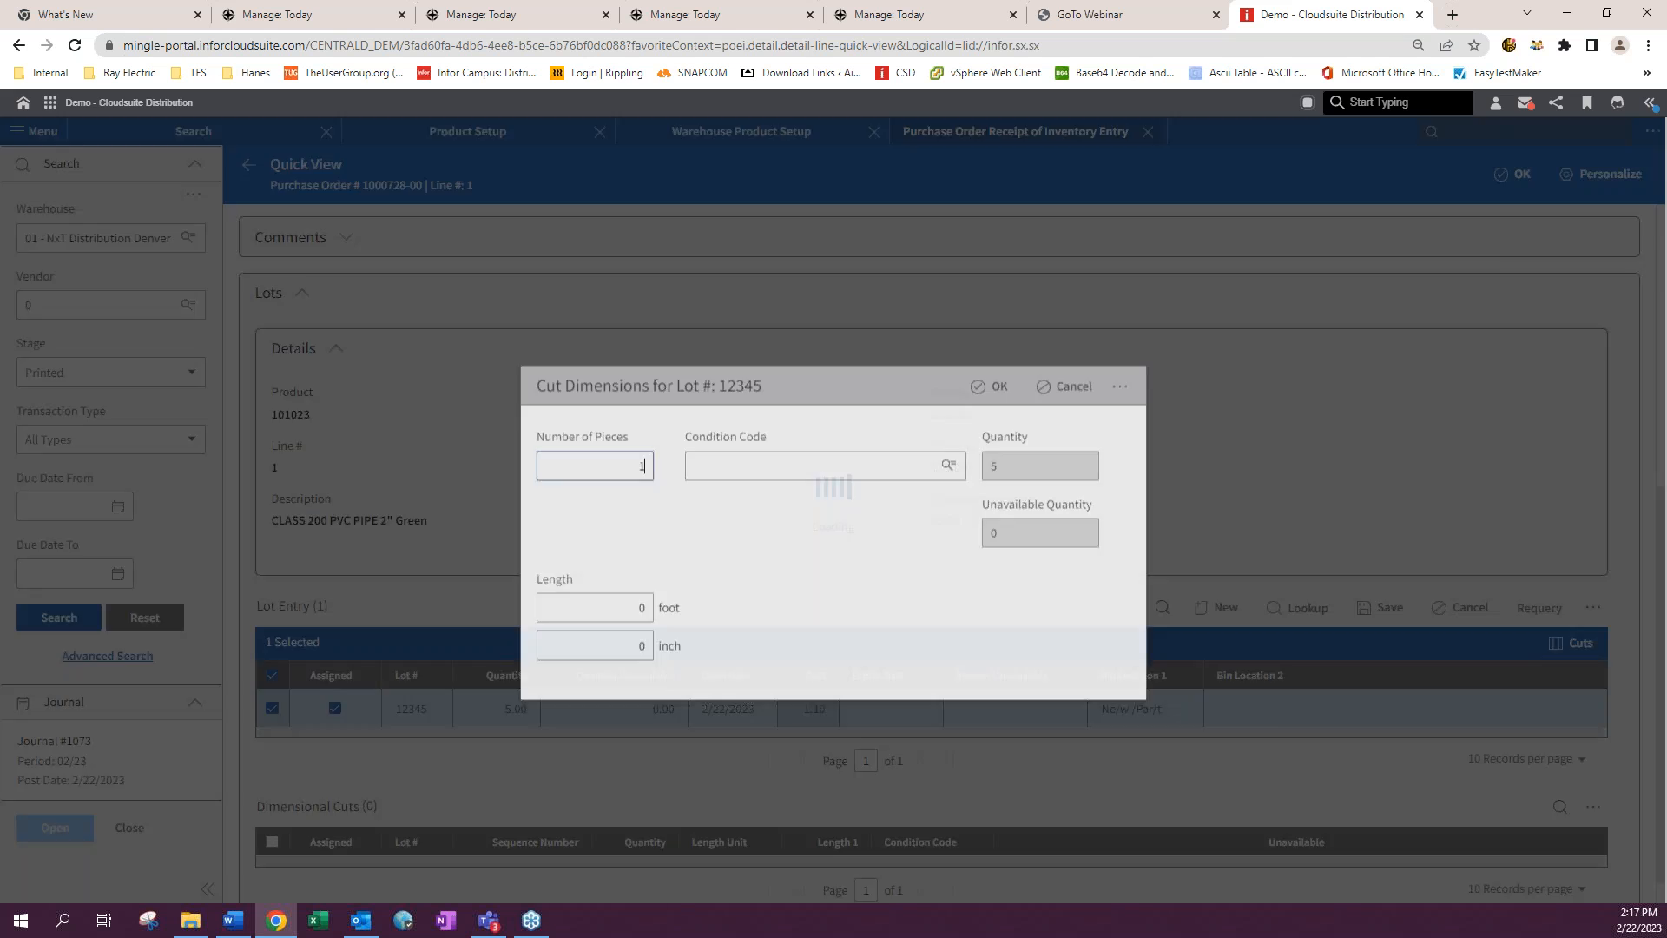
left_click_drag(628, 439, 697, 444)
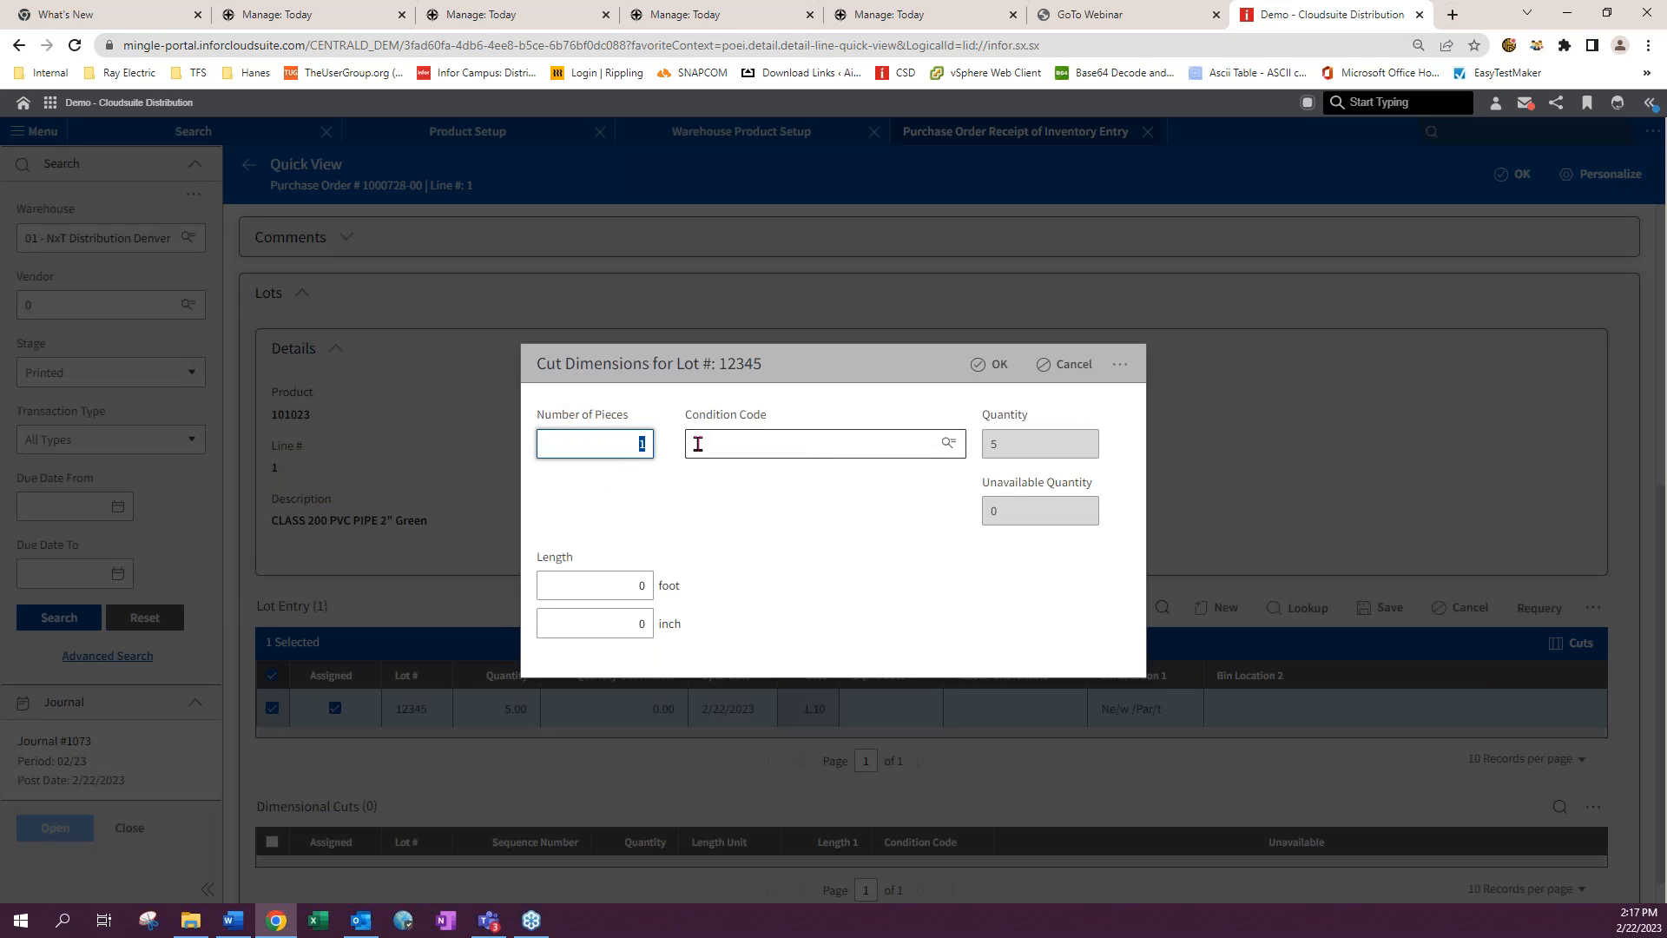
type("5")
left_click(697, 444)
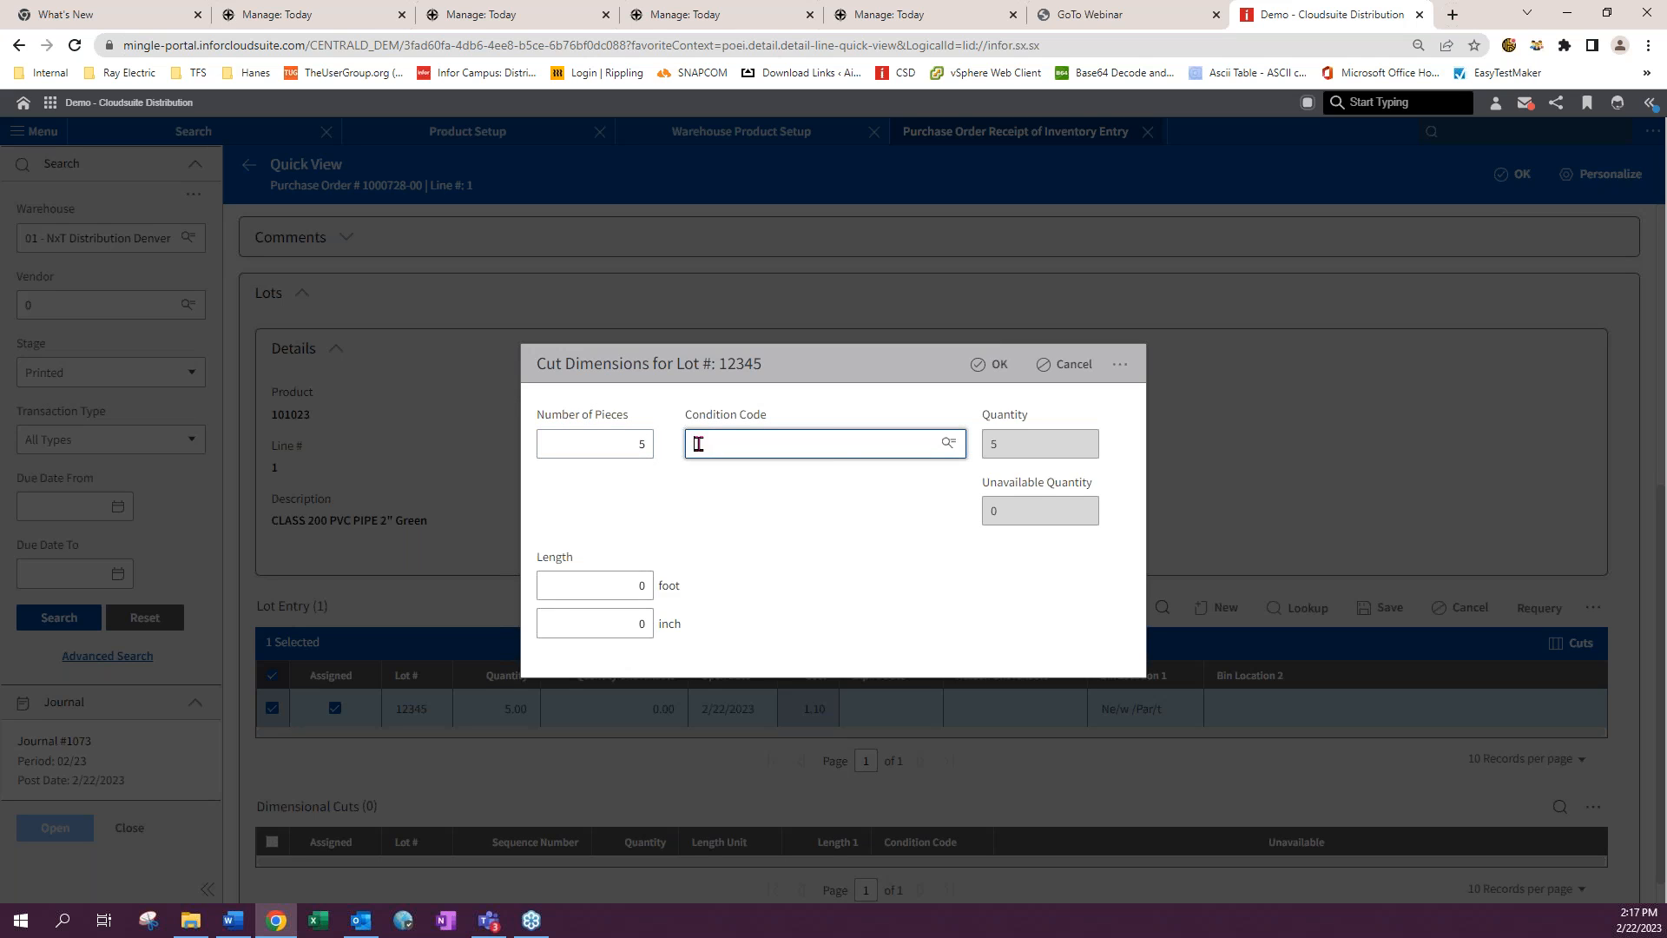
left_click(948, 443)
left_click(894, 416)
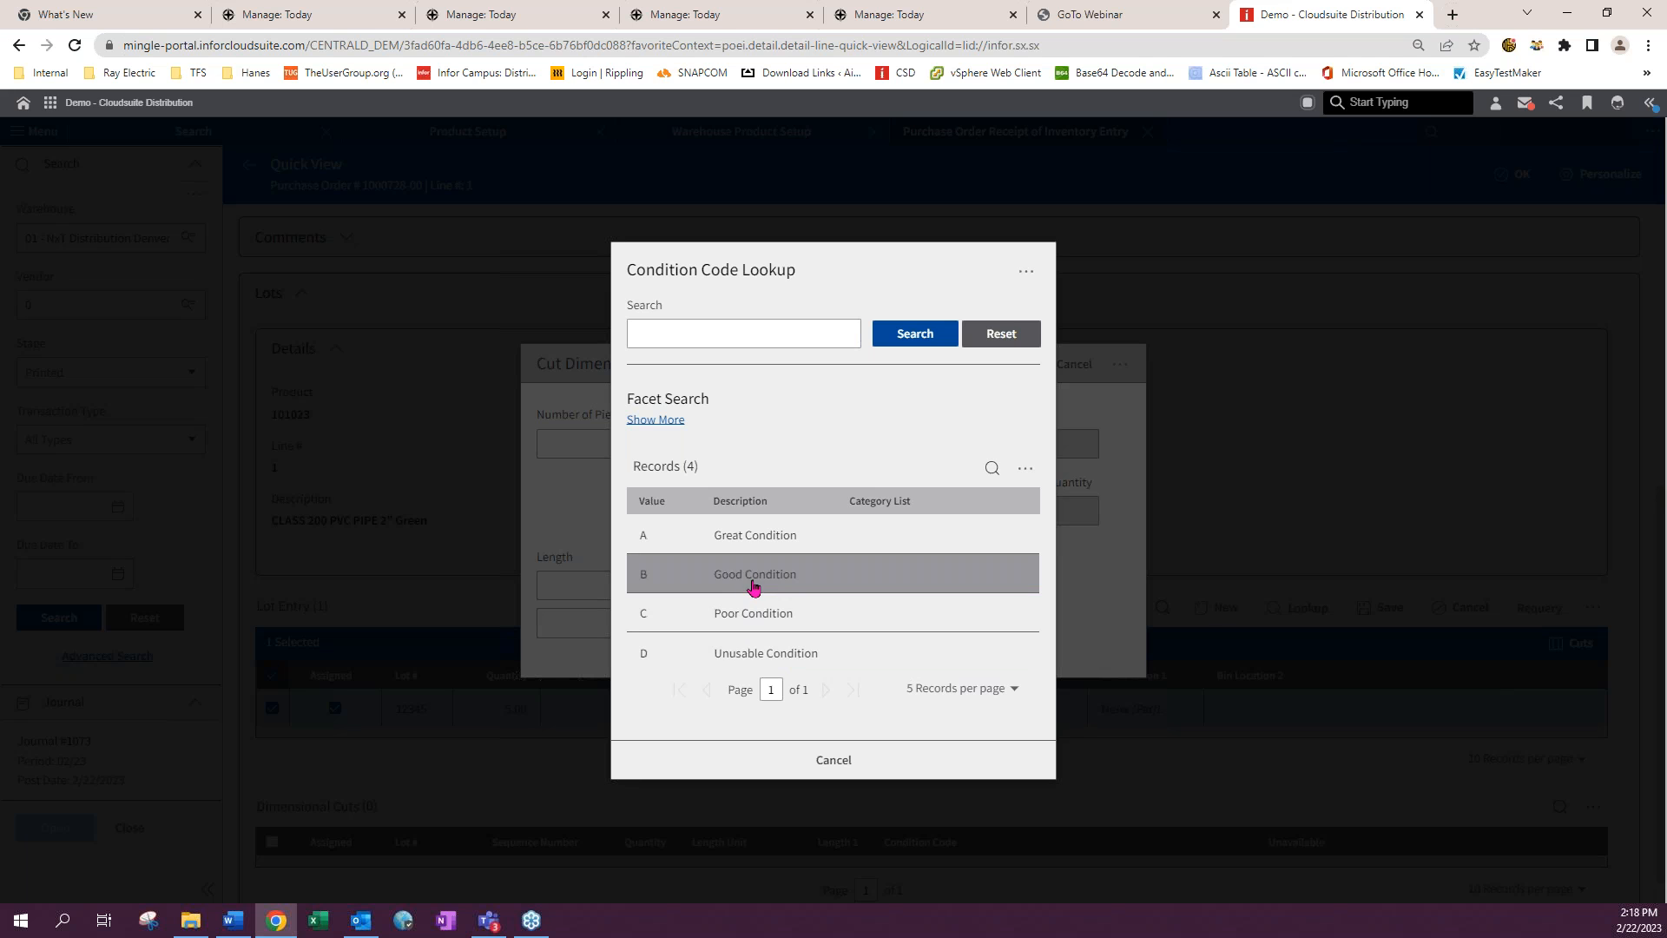
left_click(750, 554)
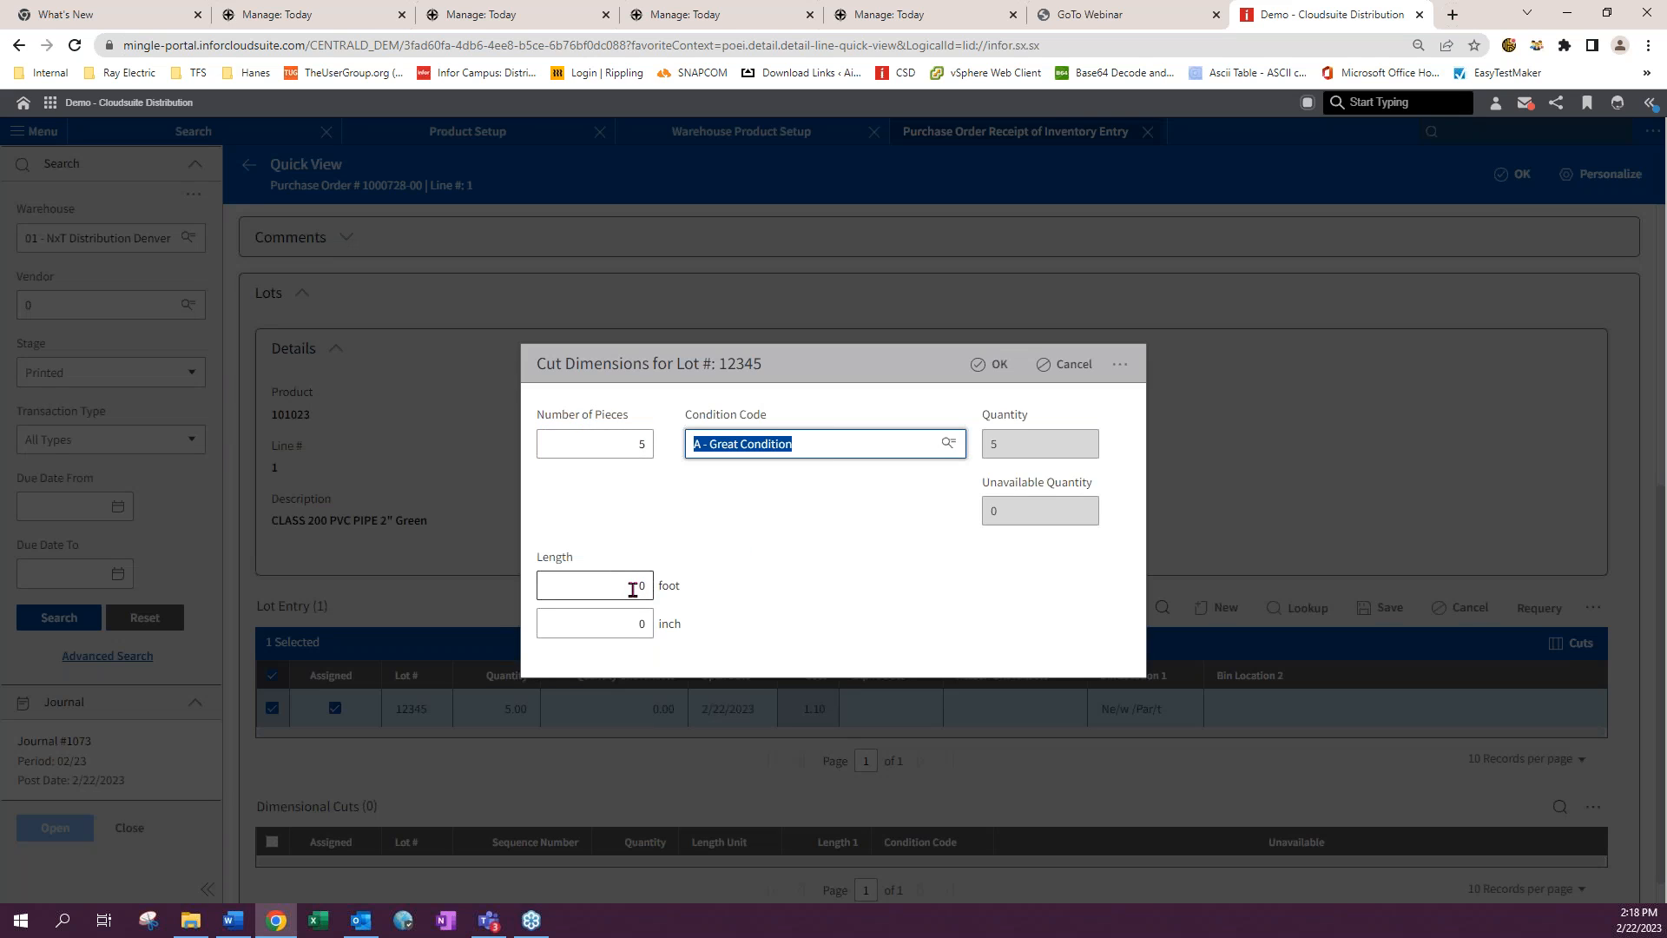
- Enter a 20-foot length, set the number of pieces to 5, and try to accept the cut dimensions
key("shift+Tab")
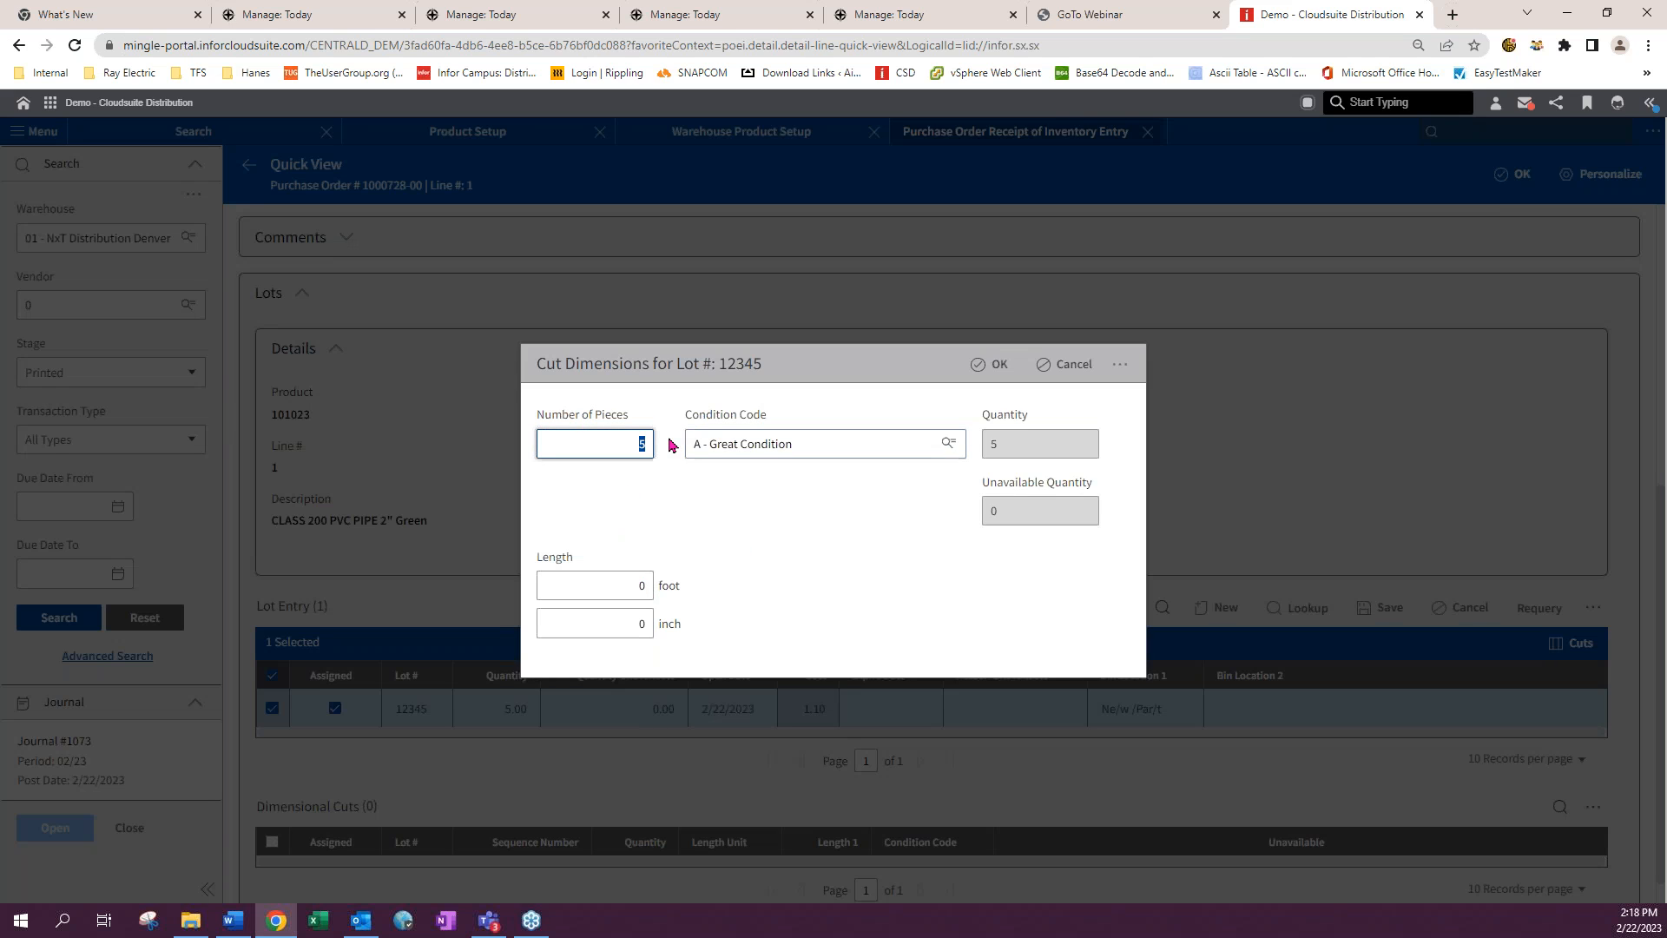
type("1")
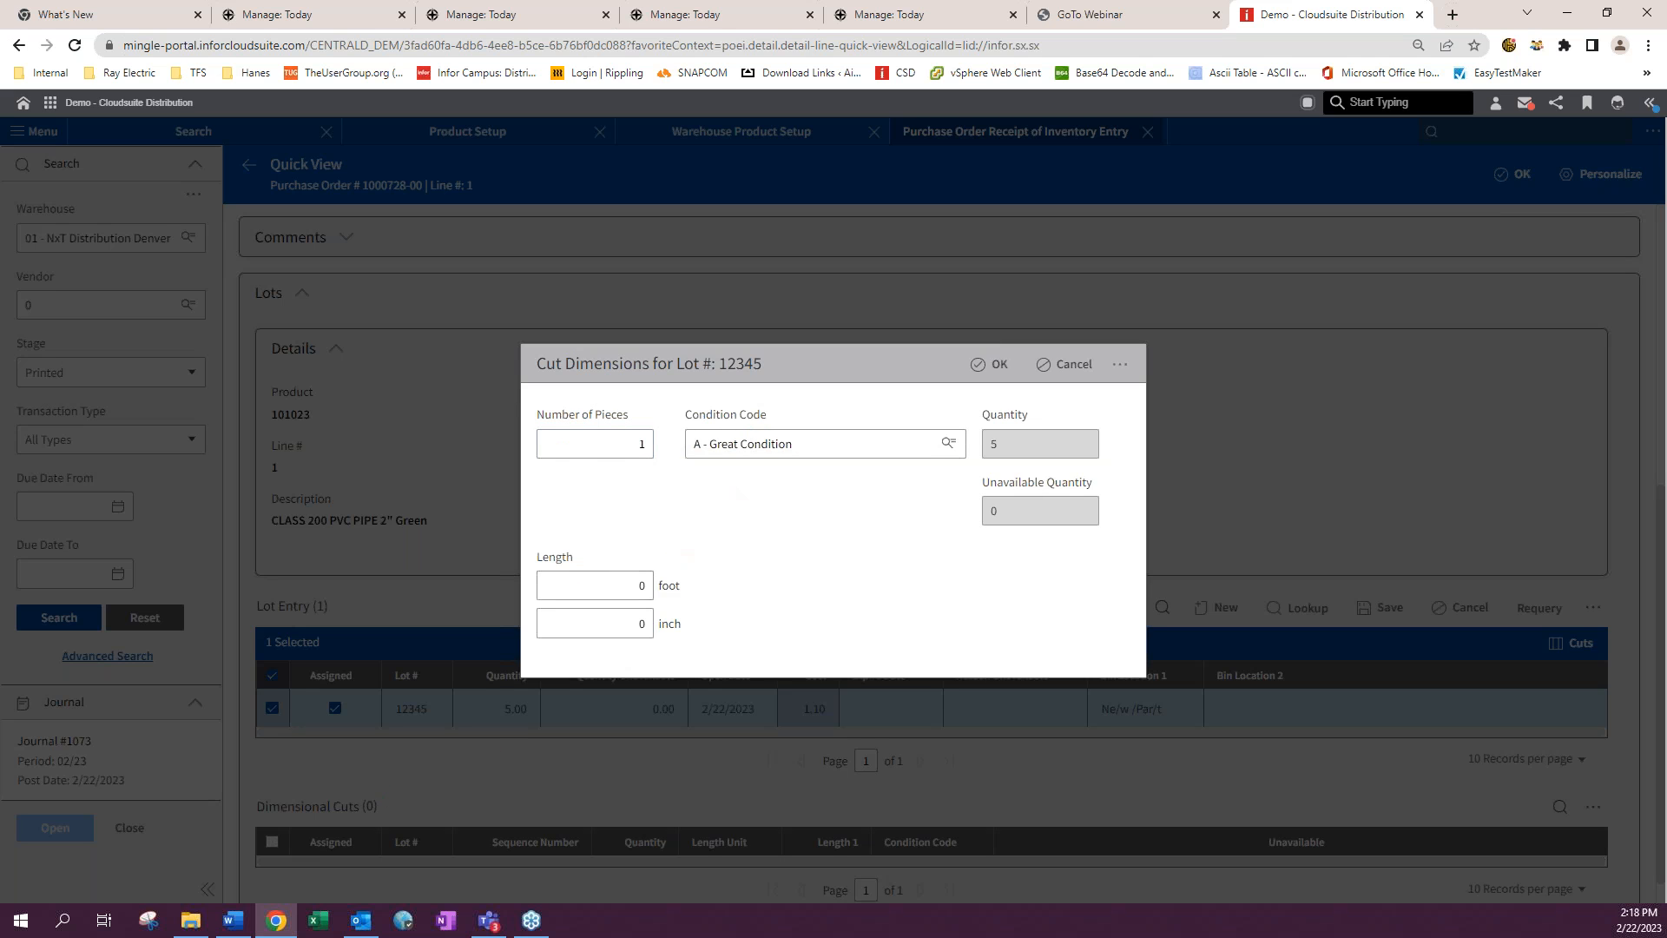
left_click(642, 585)
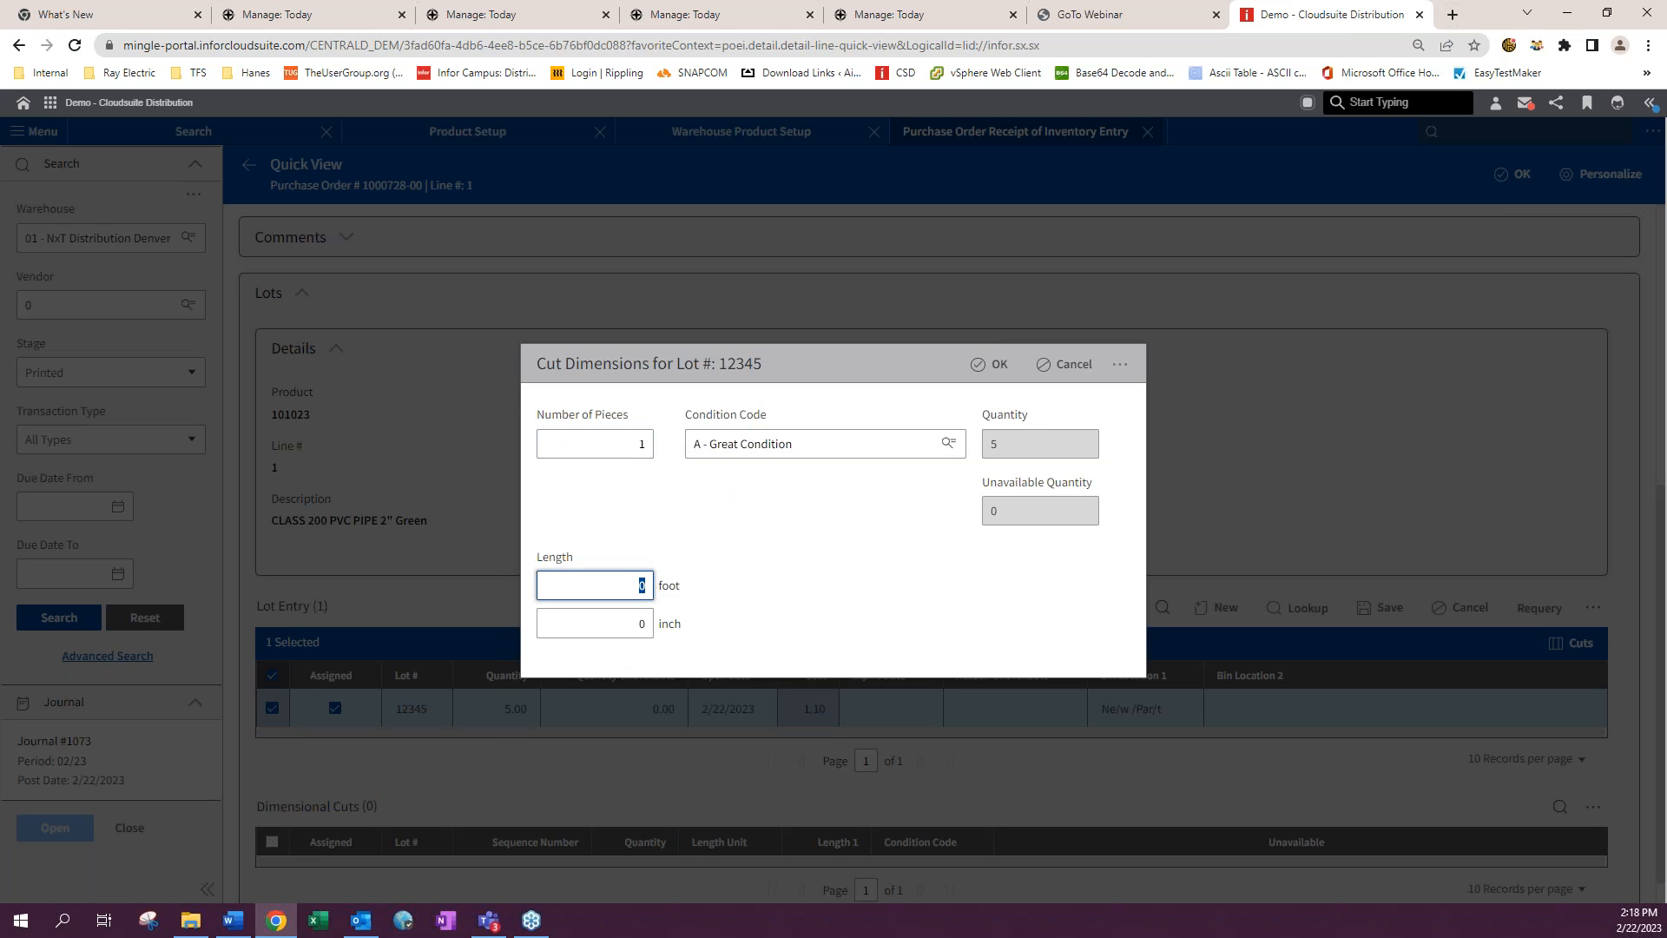
type("20")
key("Tab")
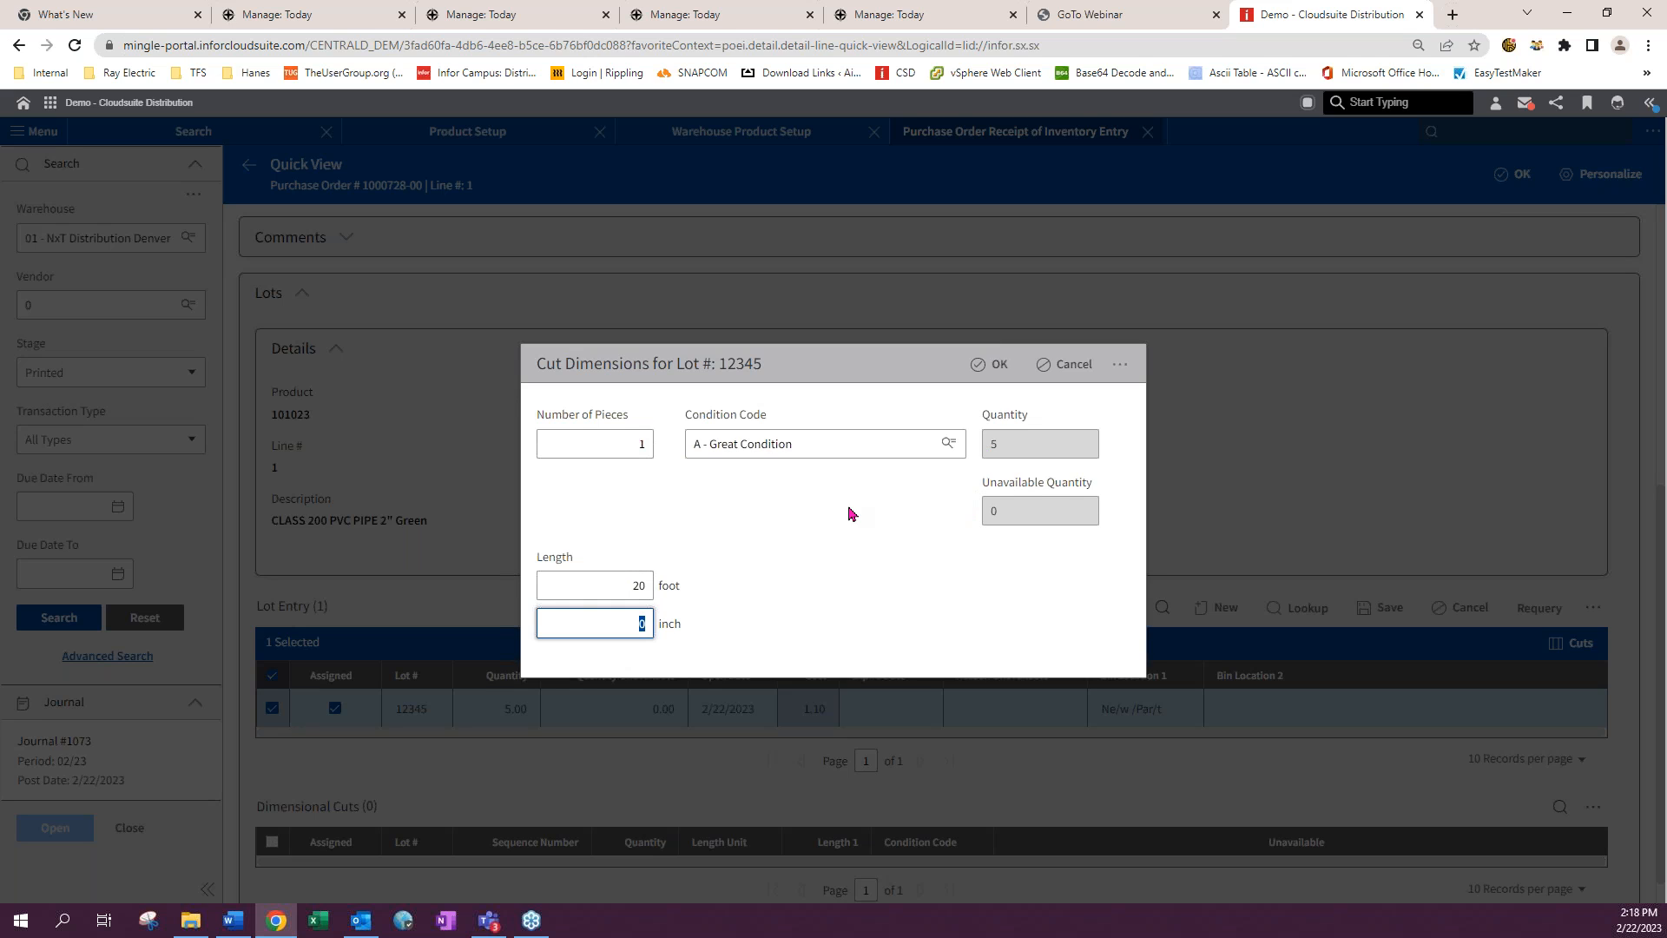
left_click(643, 444)
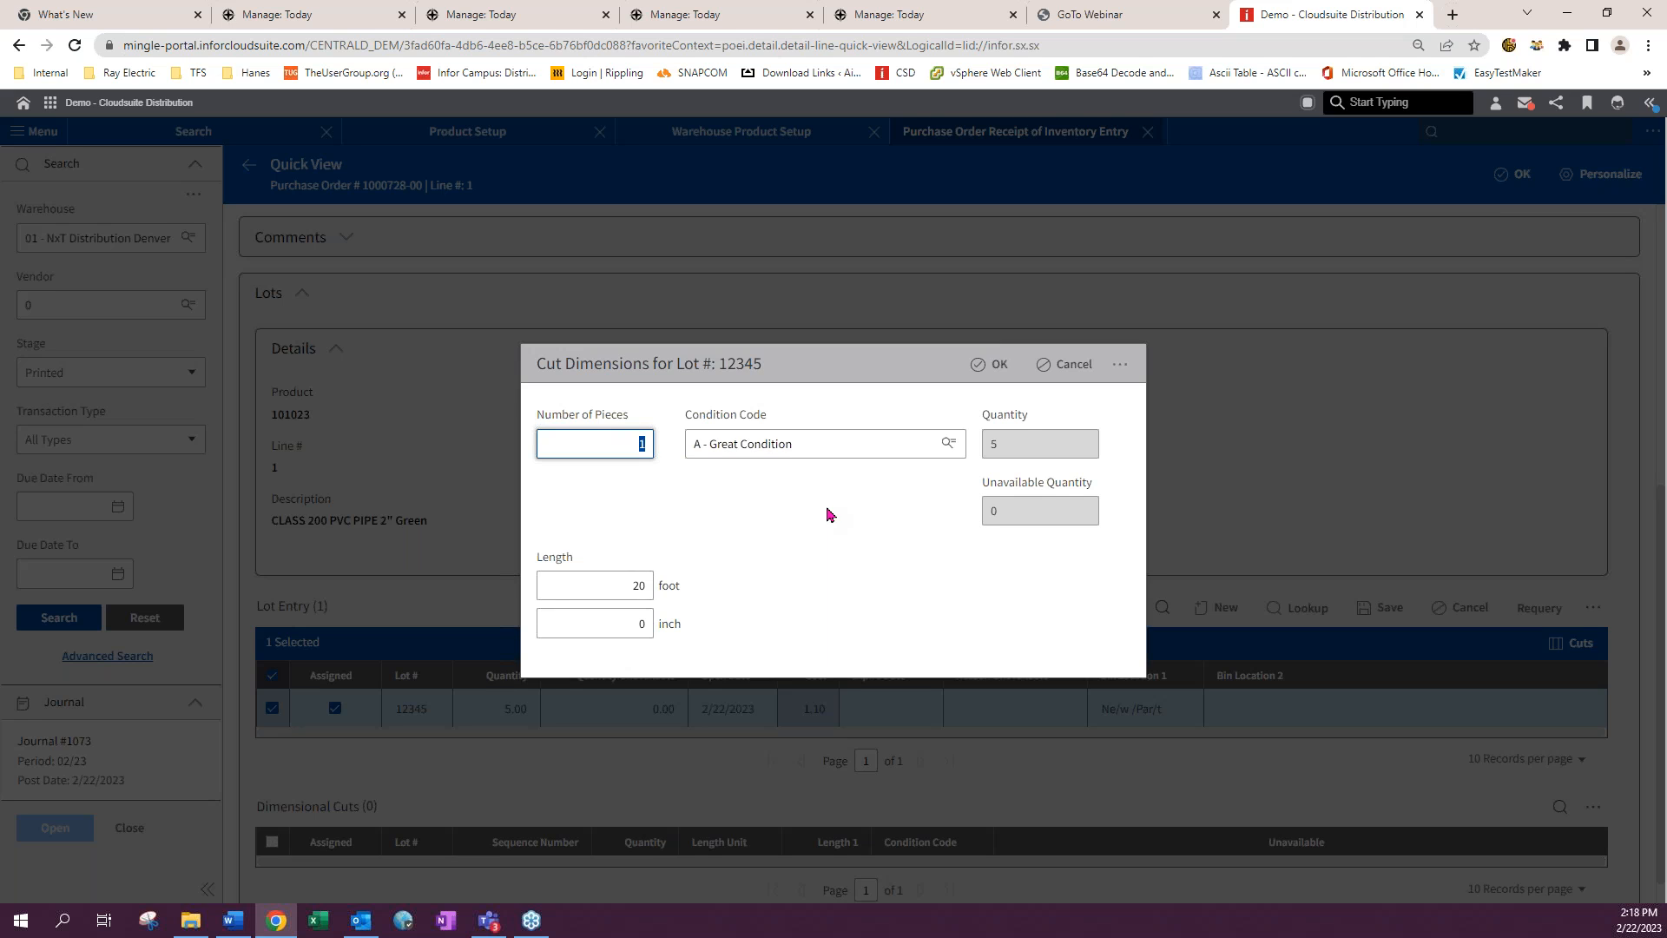
type("5")
key("Tab")
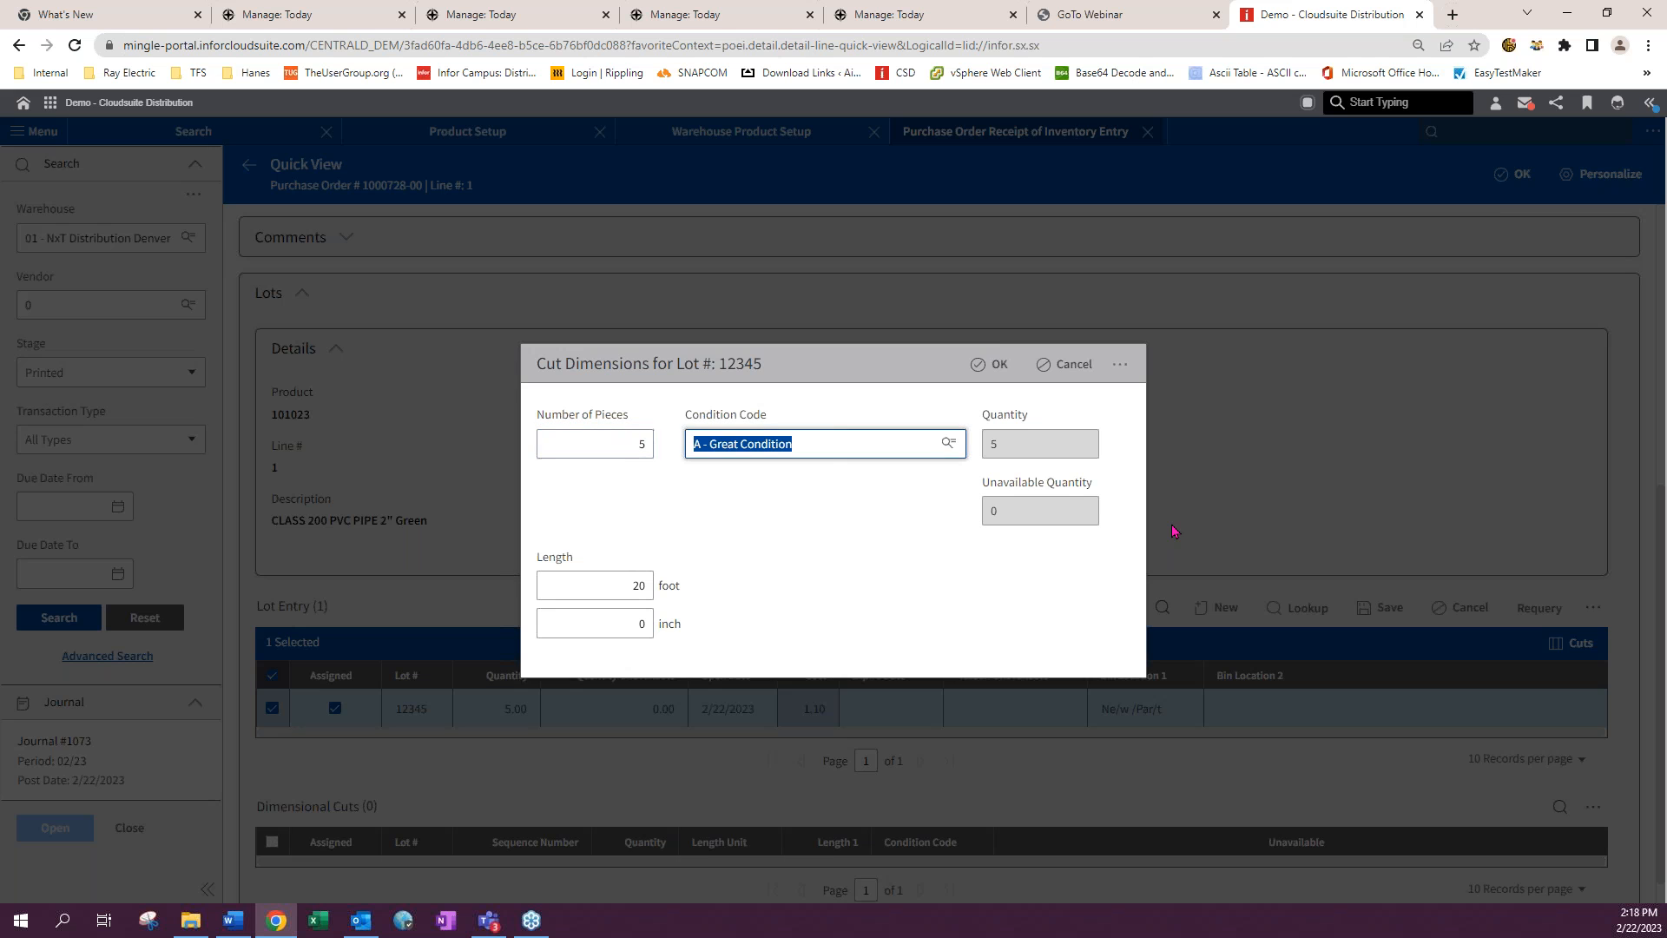
left_click(995, 364)
- Retry the cut dimensions with 1 piece and a 5-foot length, then cancel the dialog
left_click(833, 565)
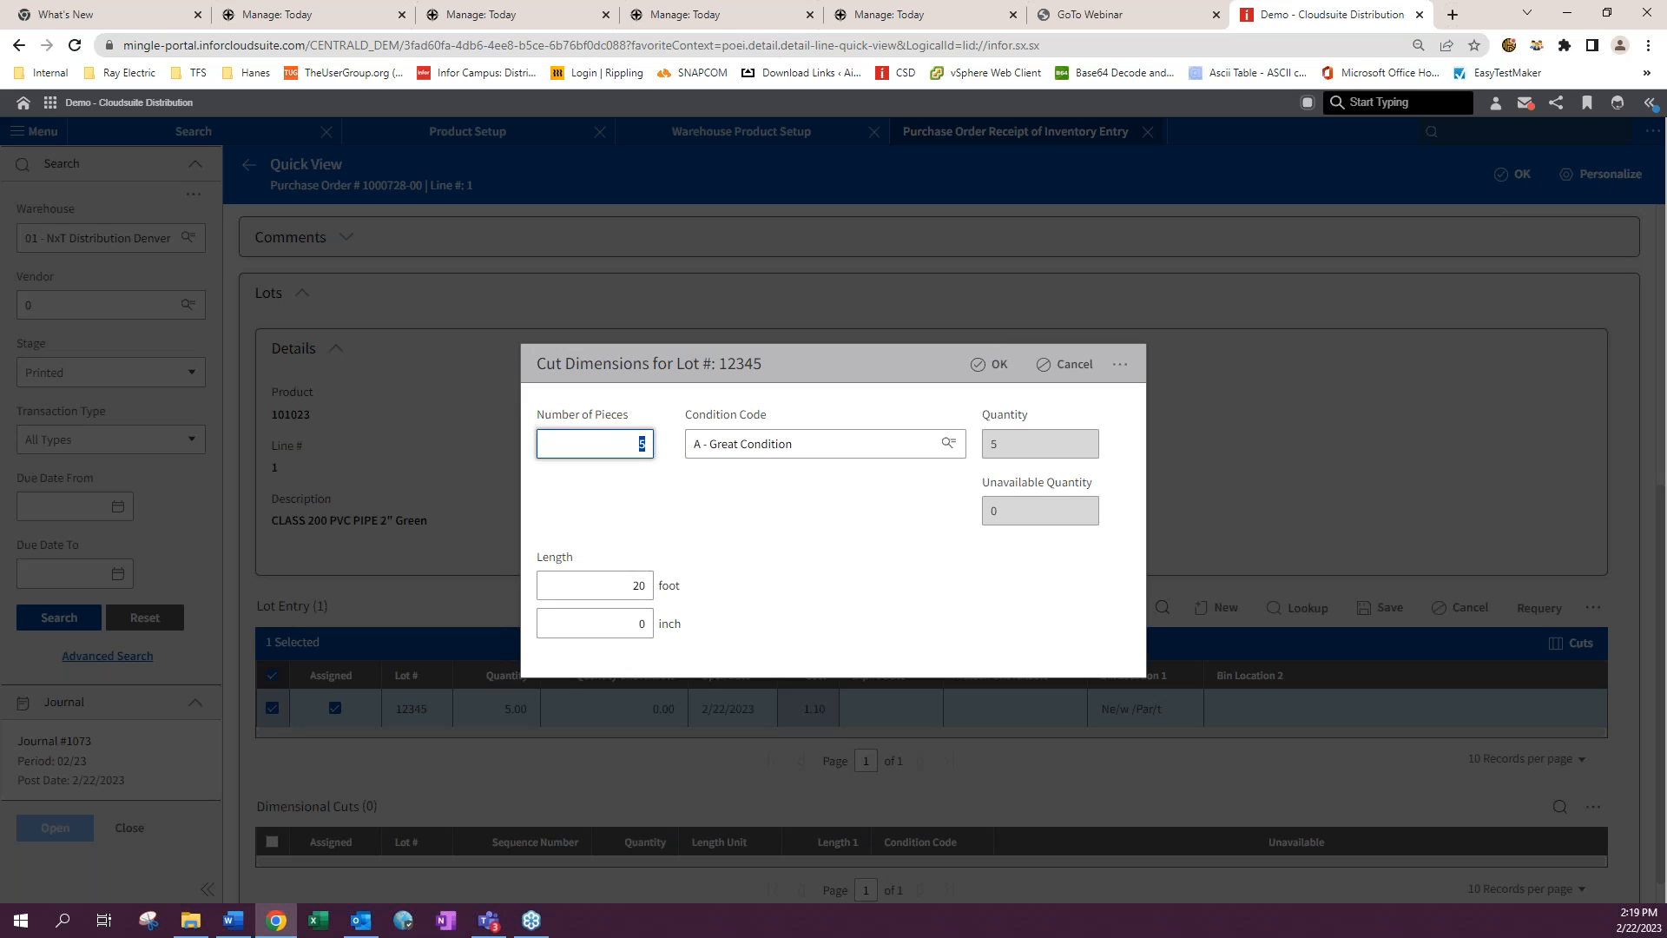
type("1")
key("Return")
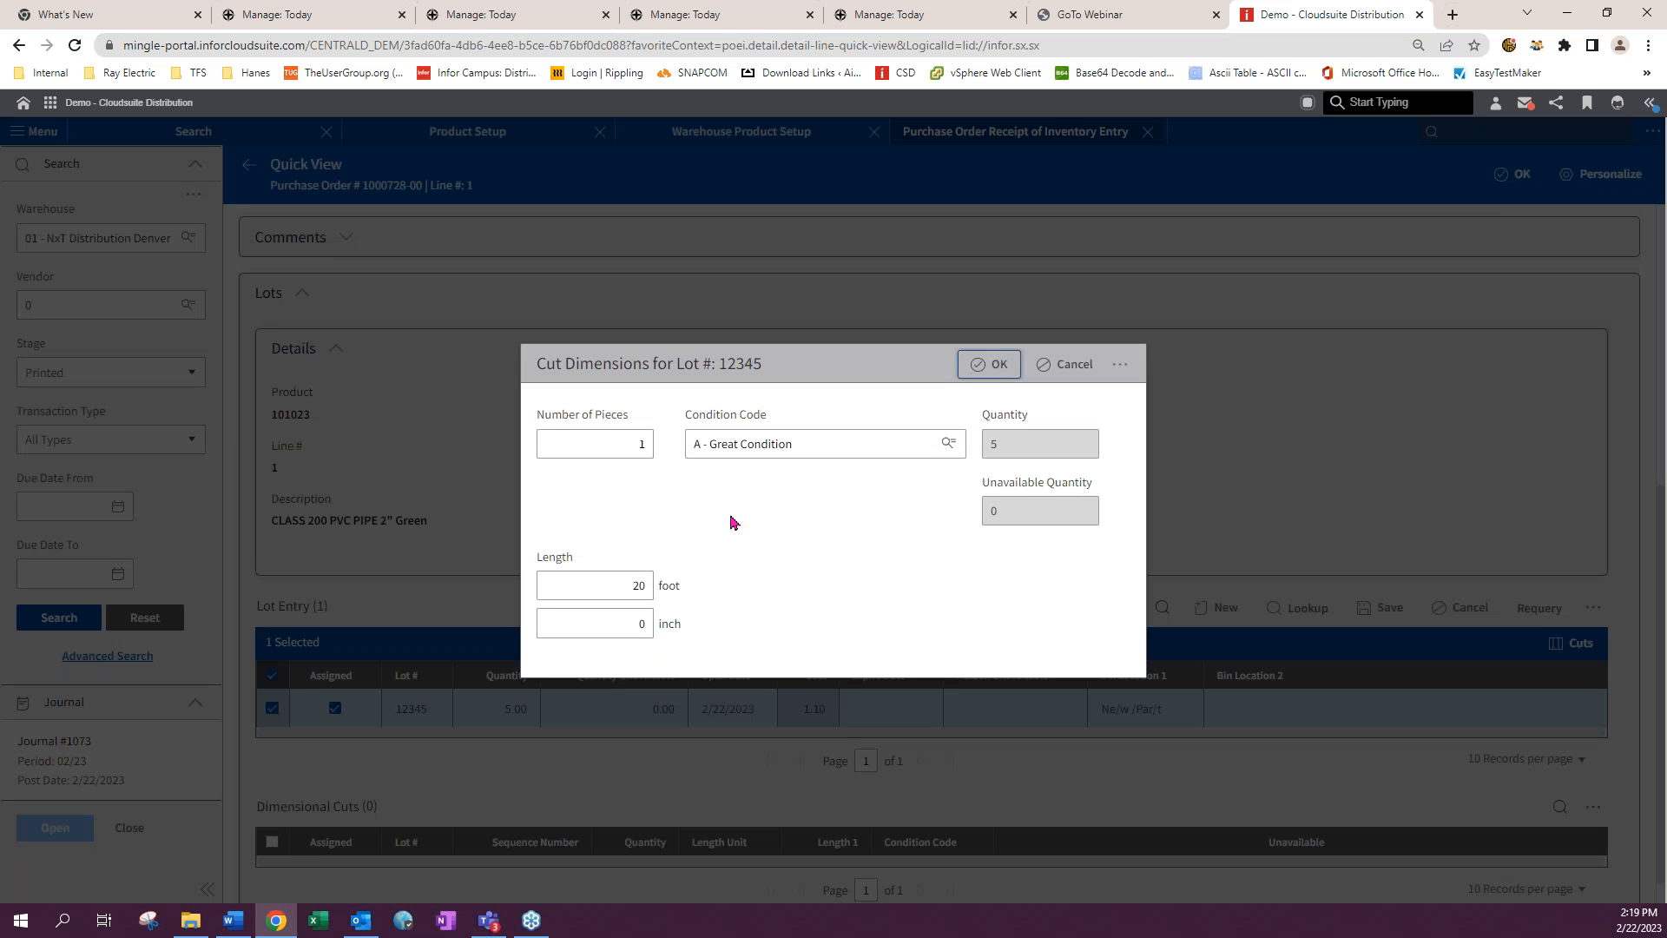
left_click(634, 441)
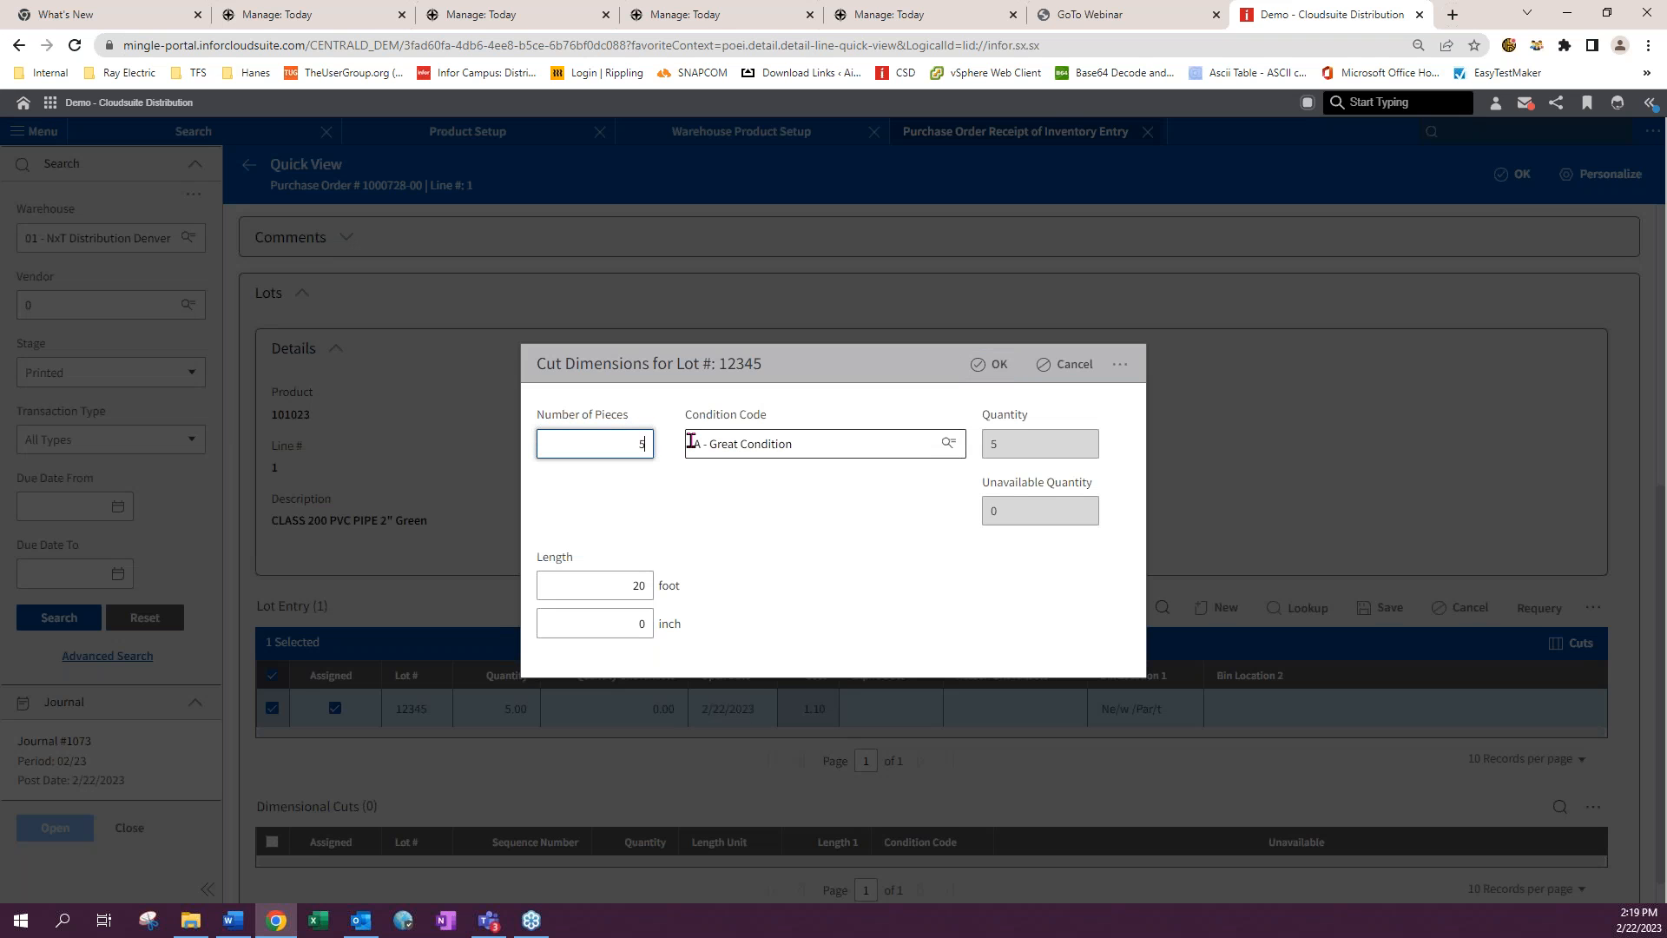
left_click(691, 441)
left_click(987, 366)
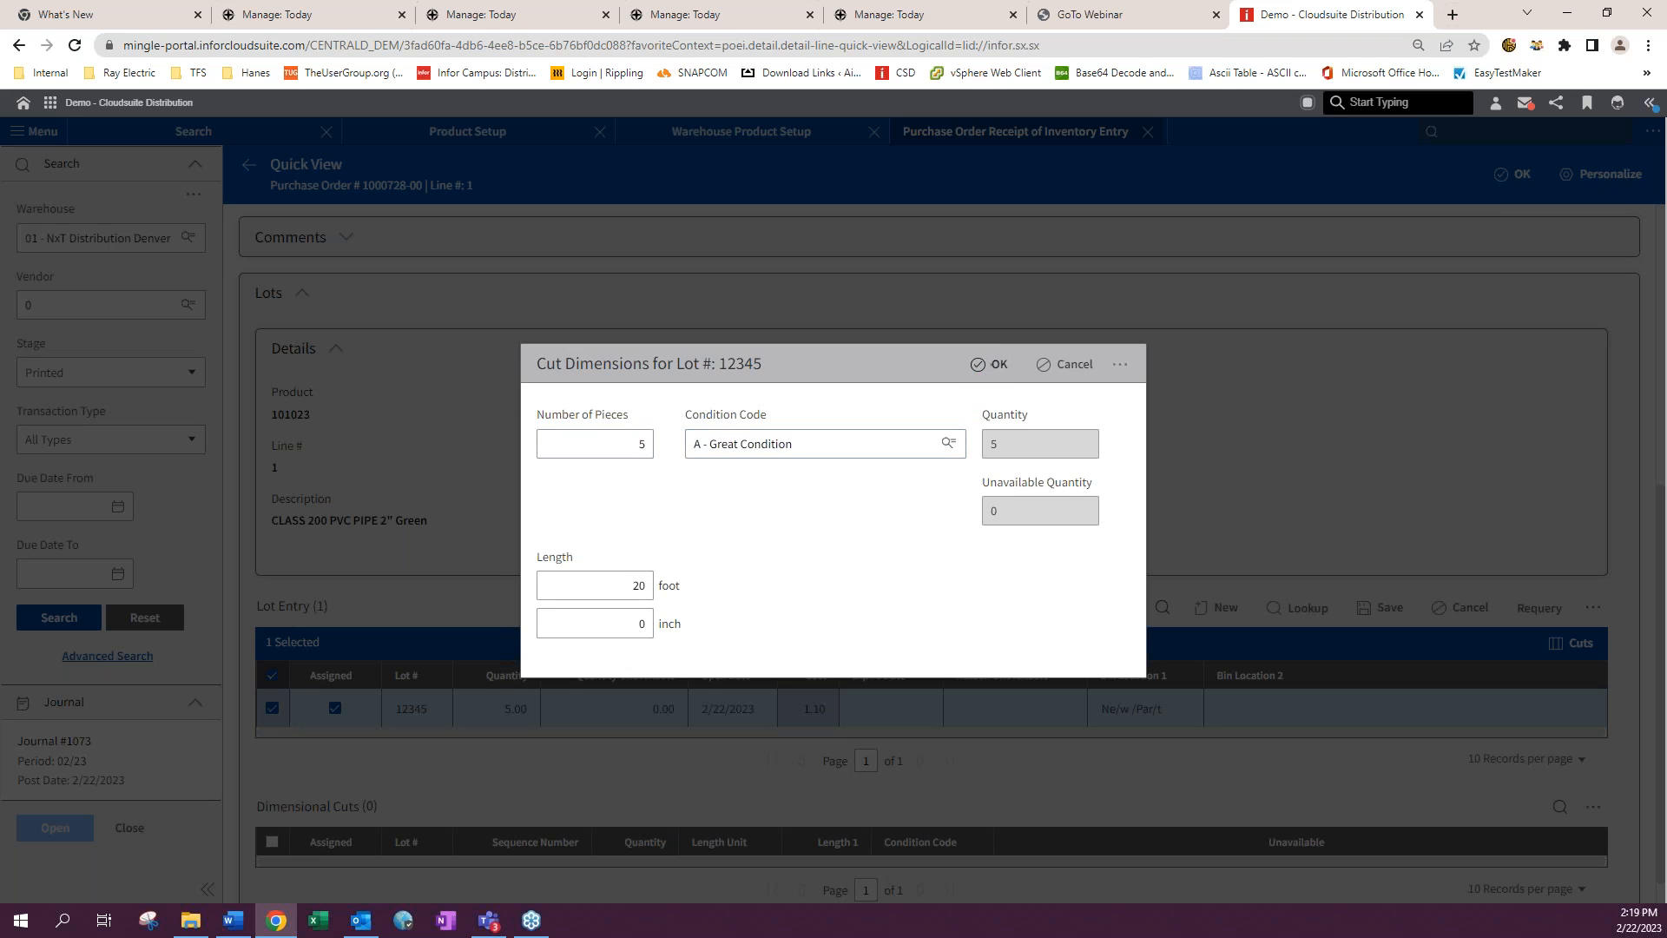
left_click(838, 575)
type("5")
key("Tab")
left_click(995, 364)
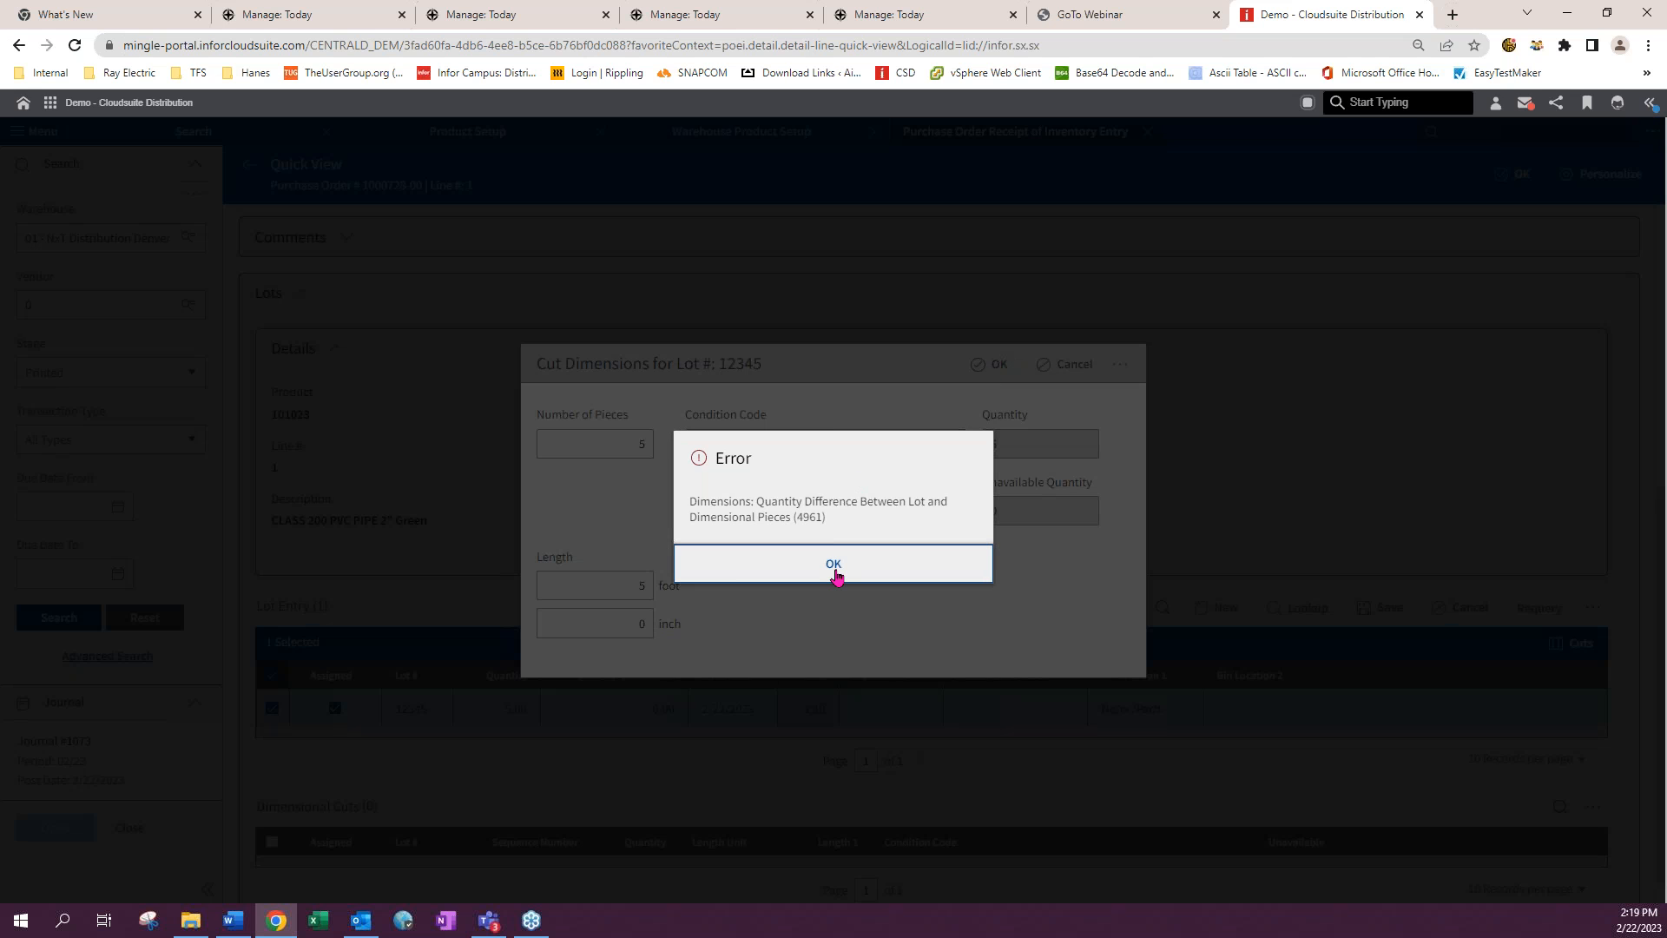
left_click(837, 576)
left_click(1066, 364)
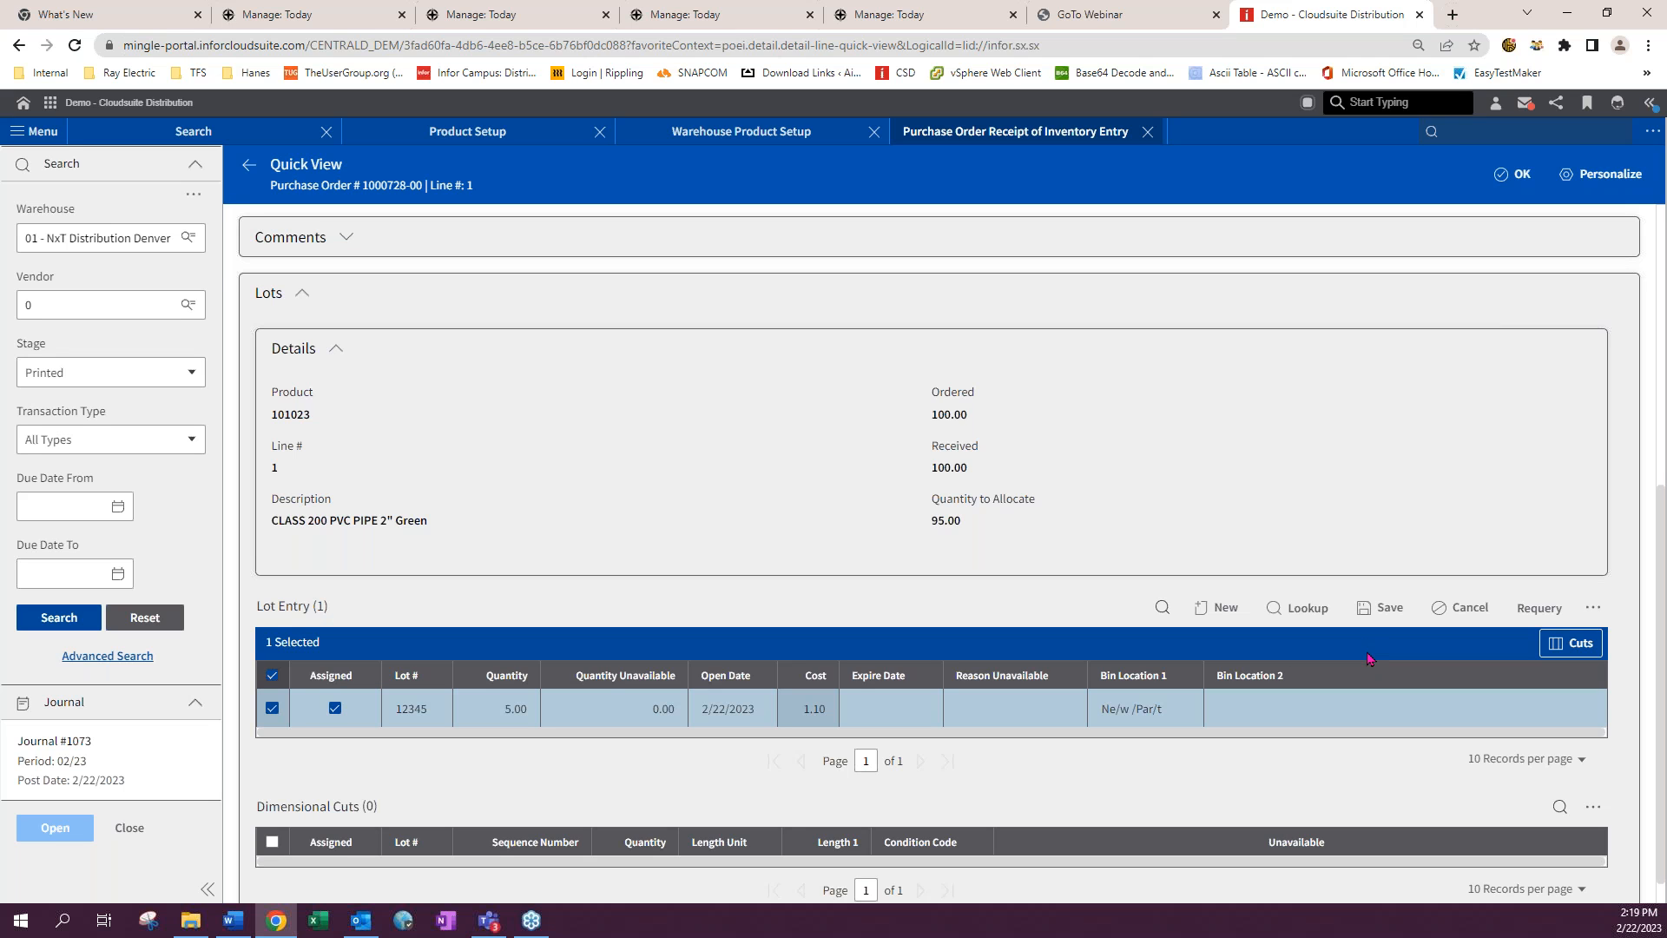
- Set lot 12345's quantity to 1
left_click(515, 711)
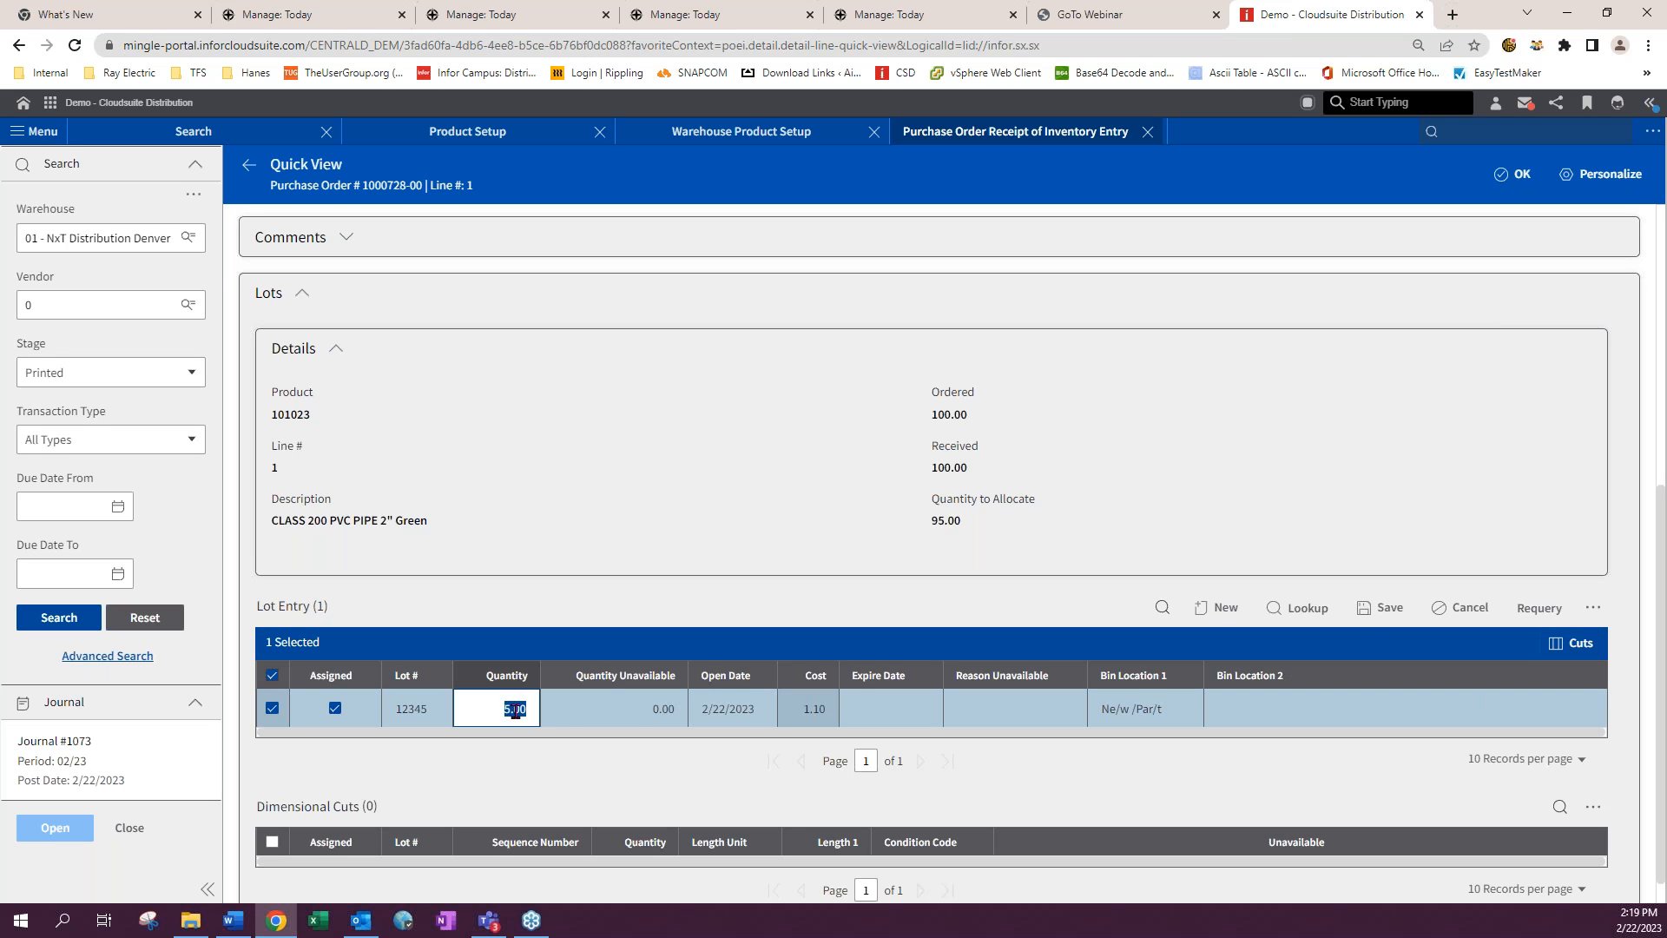
type("1")
key("Return")
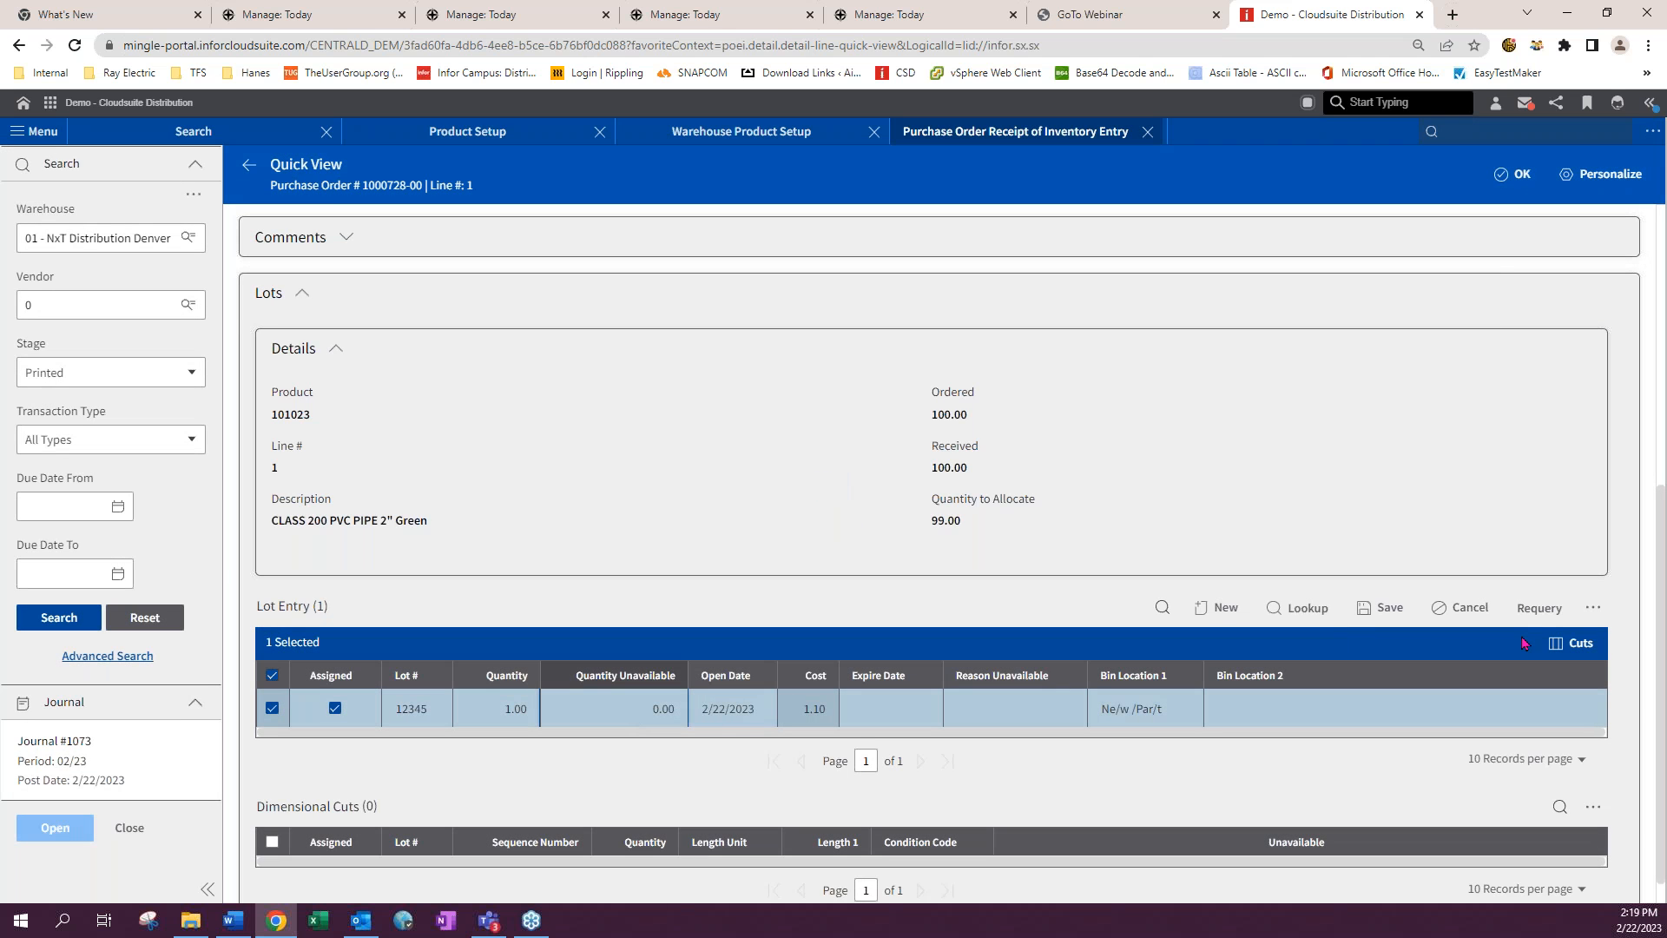
- Reopen lot 12345's cut dimensions with 5 pieces of 20 feet and try to accept them
left_click(1602, 653)
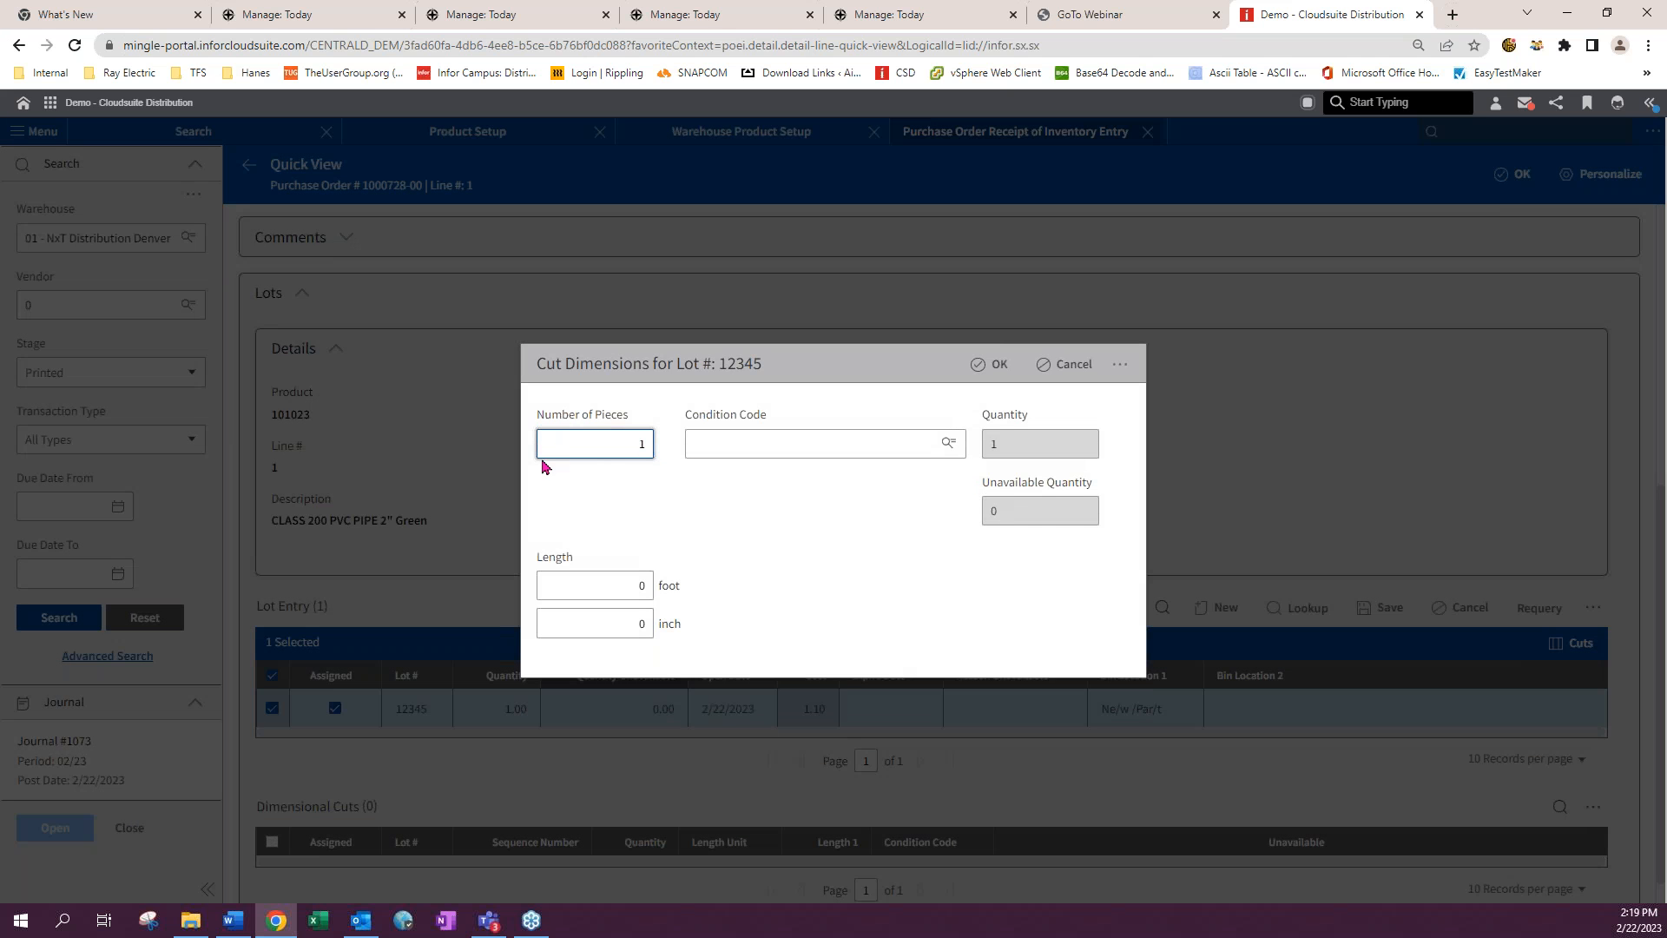
key("Tab")
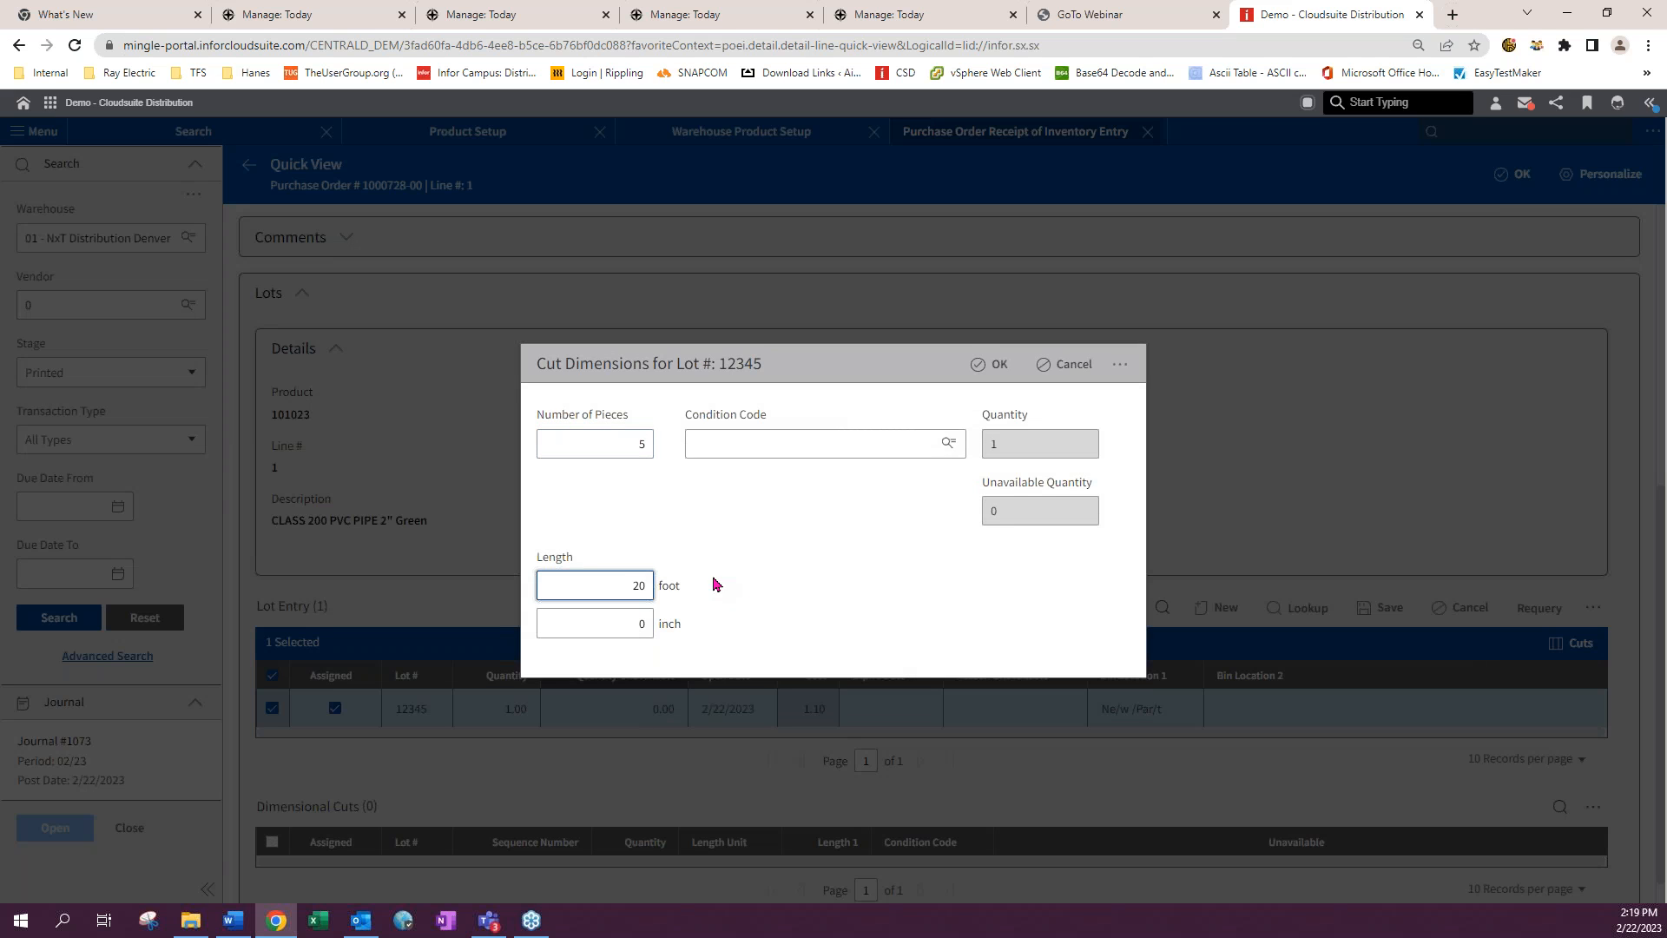
left_click(991, 363)
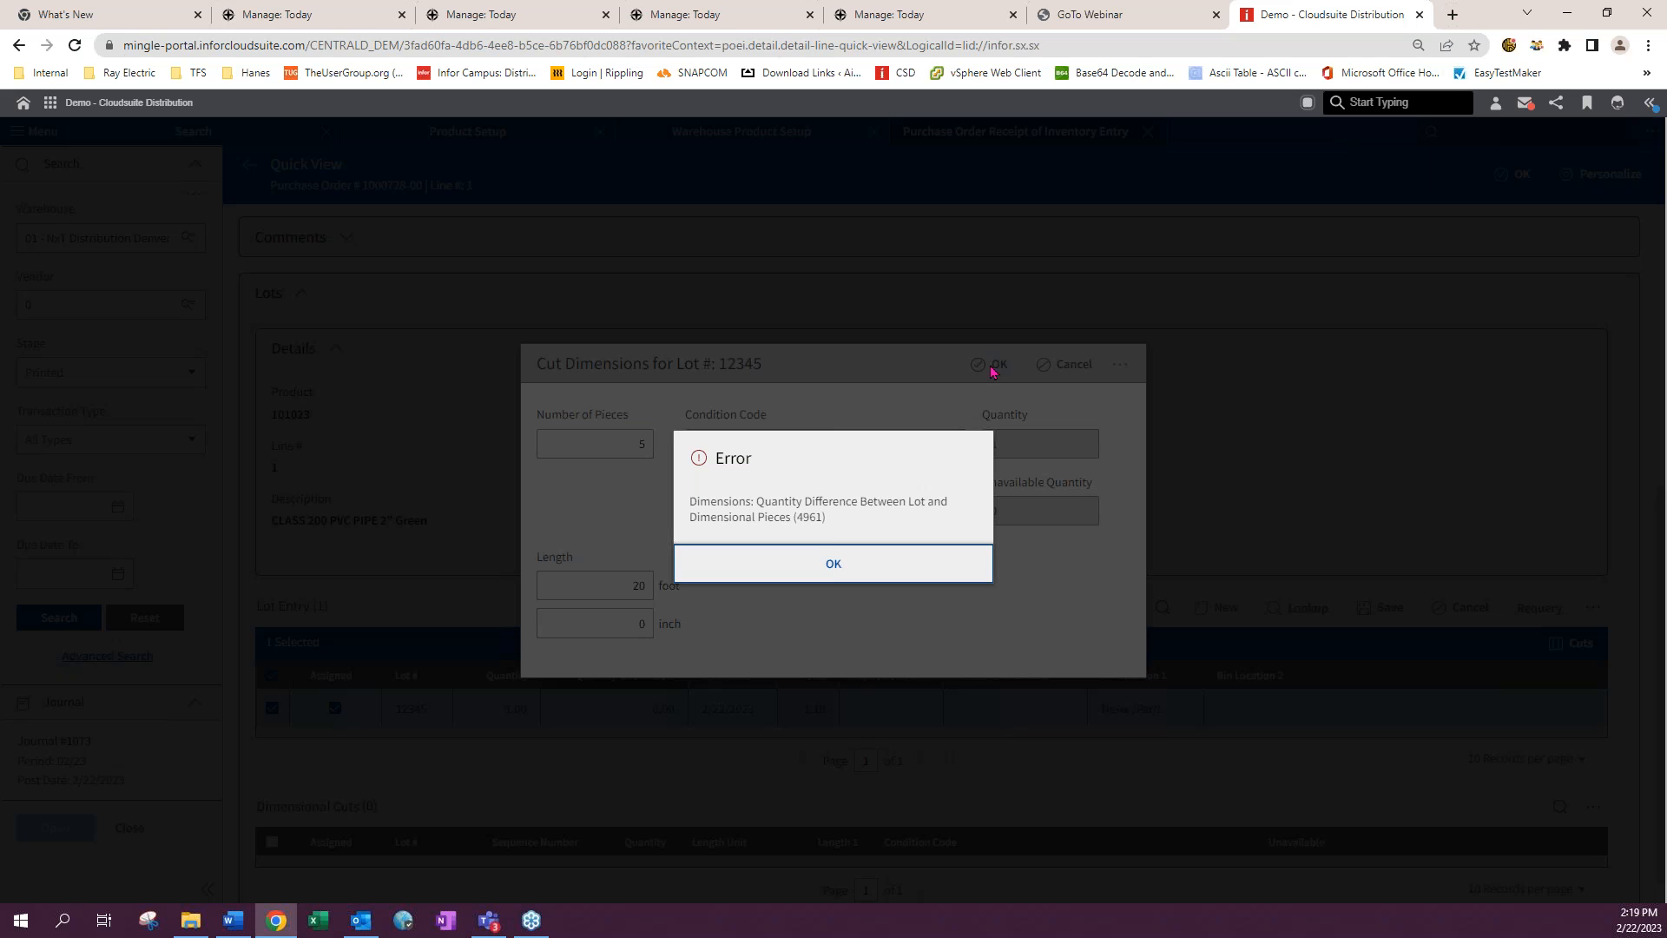
left_click(829, 569)
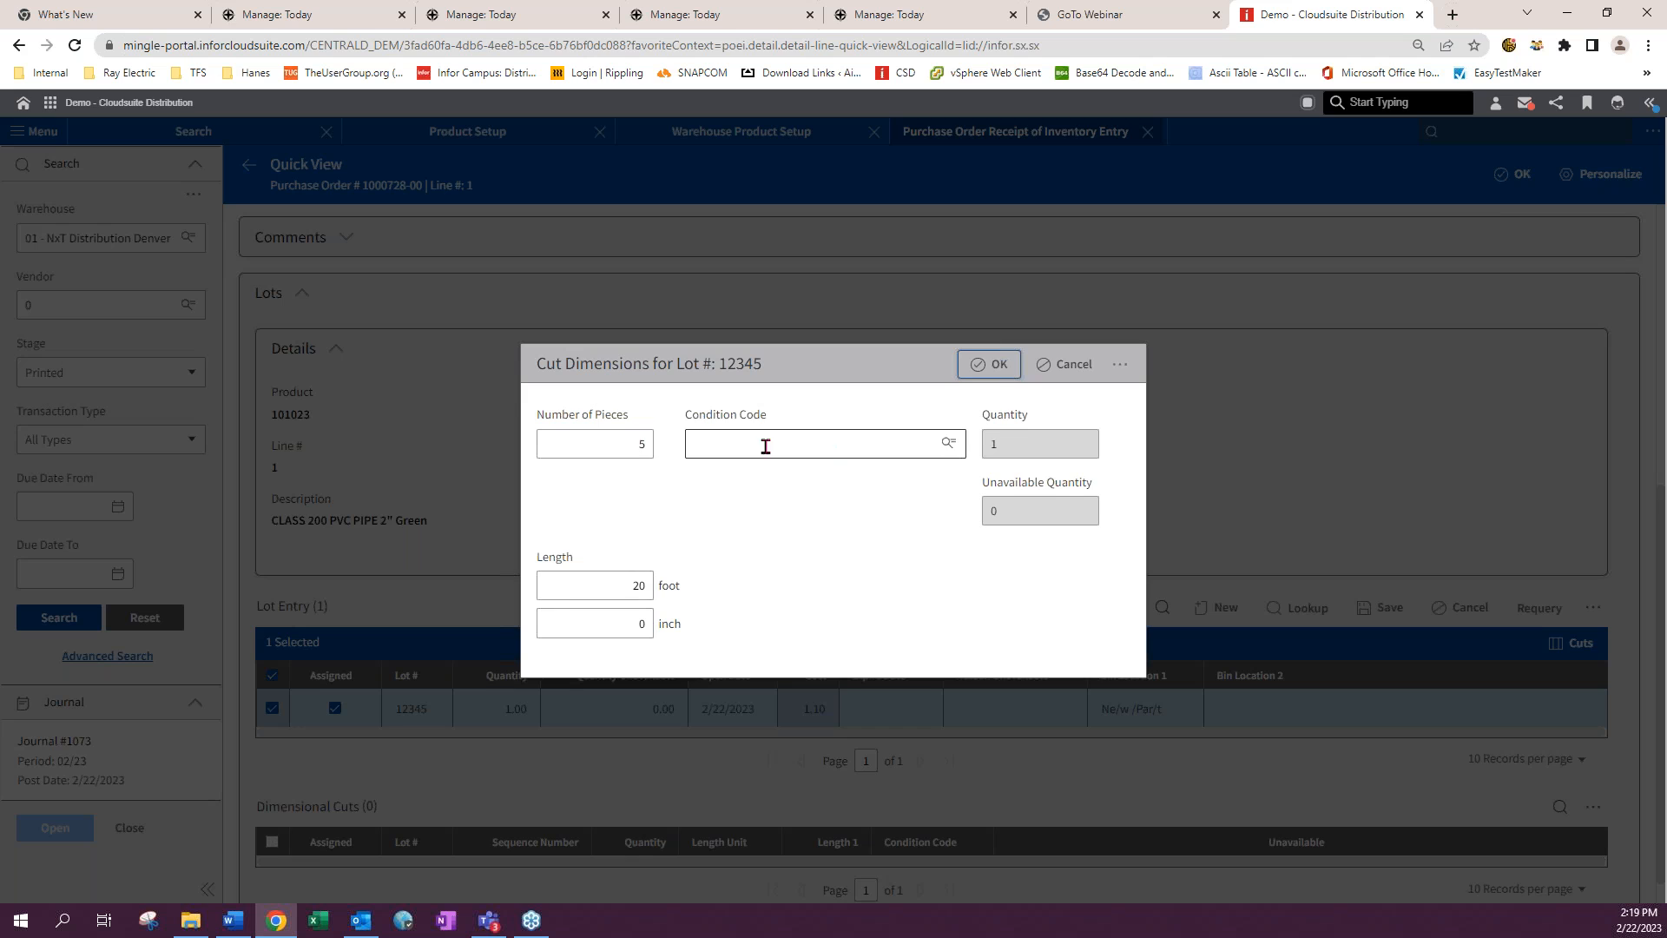
- Change the number of pieces to 1 and try to accept the cut dimensions for lot 12345
left_click(630, 441)
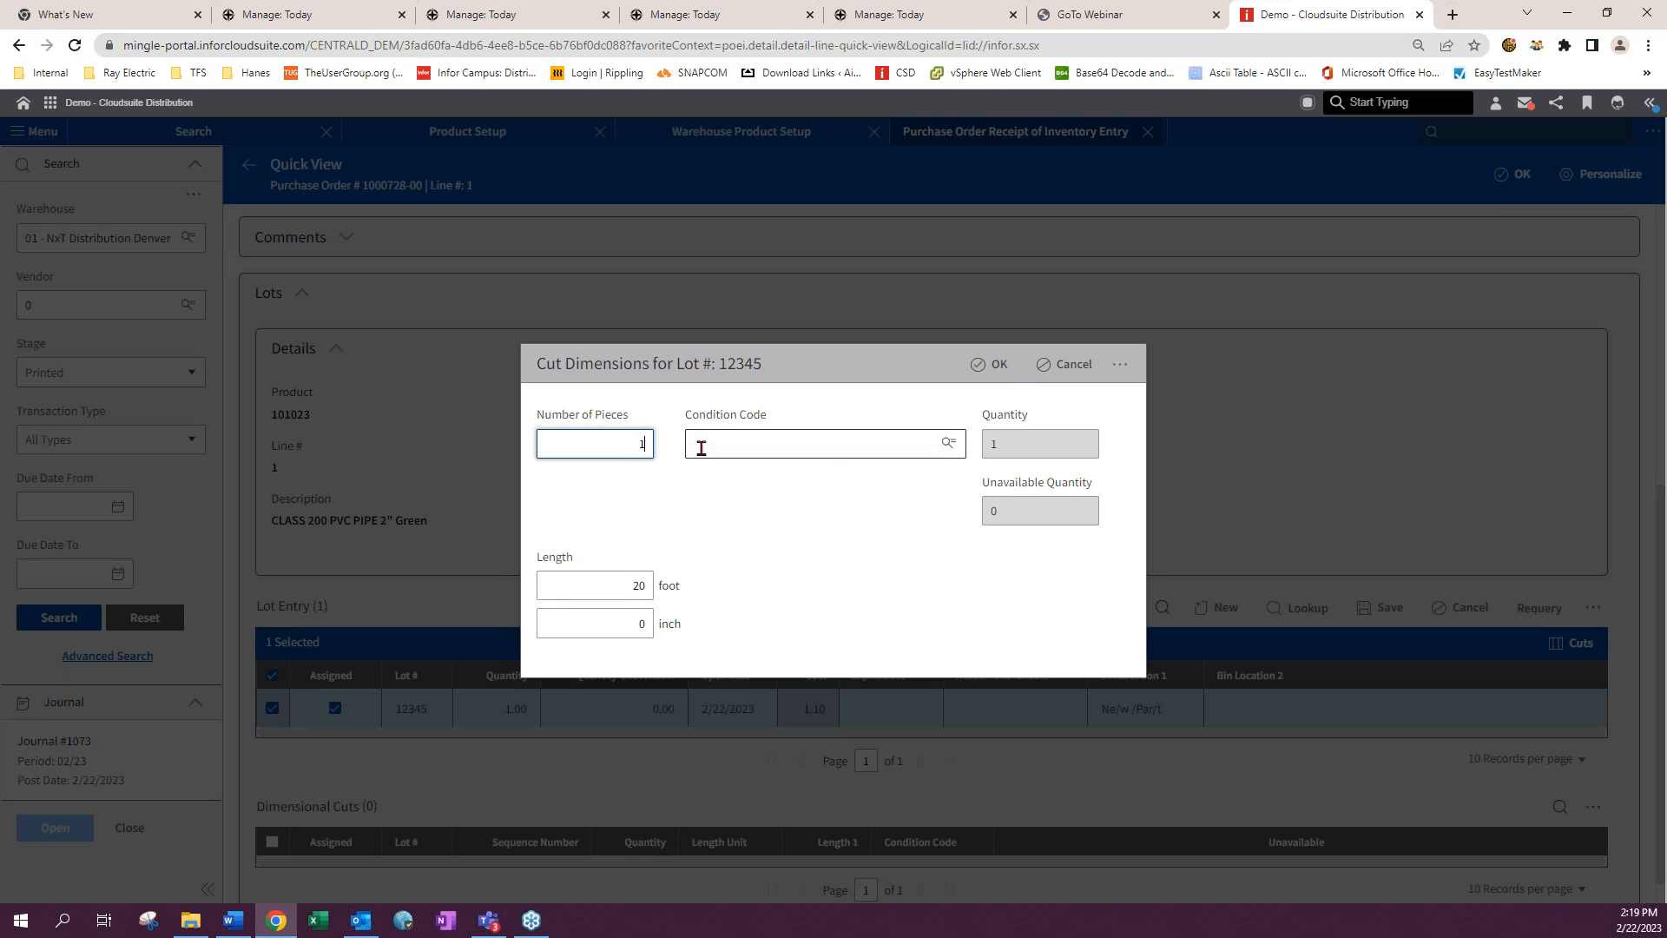
left_click(628, 580)
left_click(992, 365)
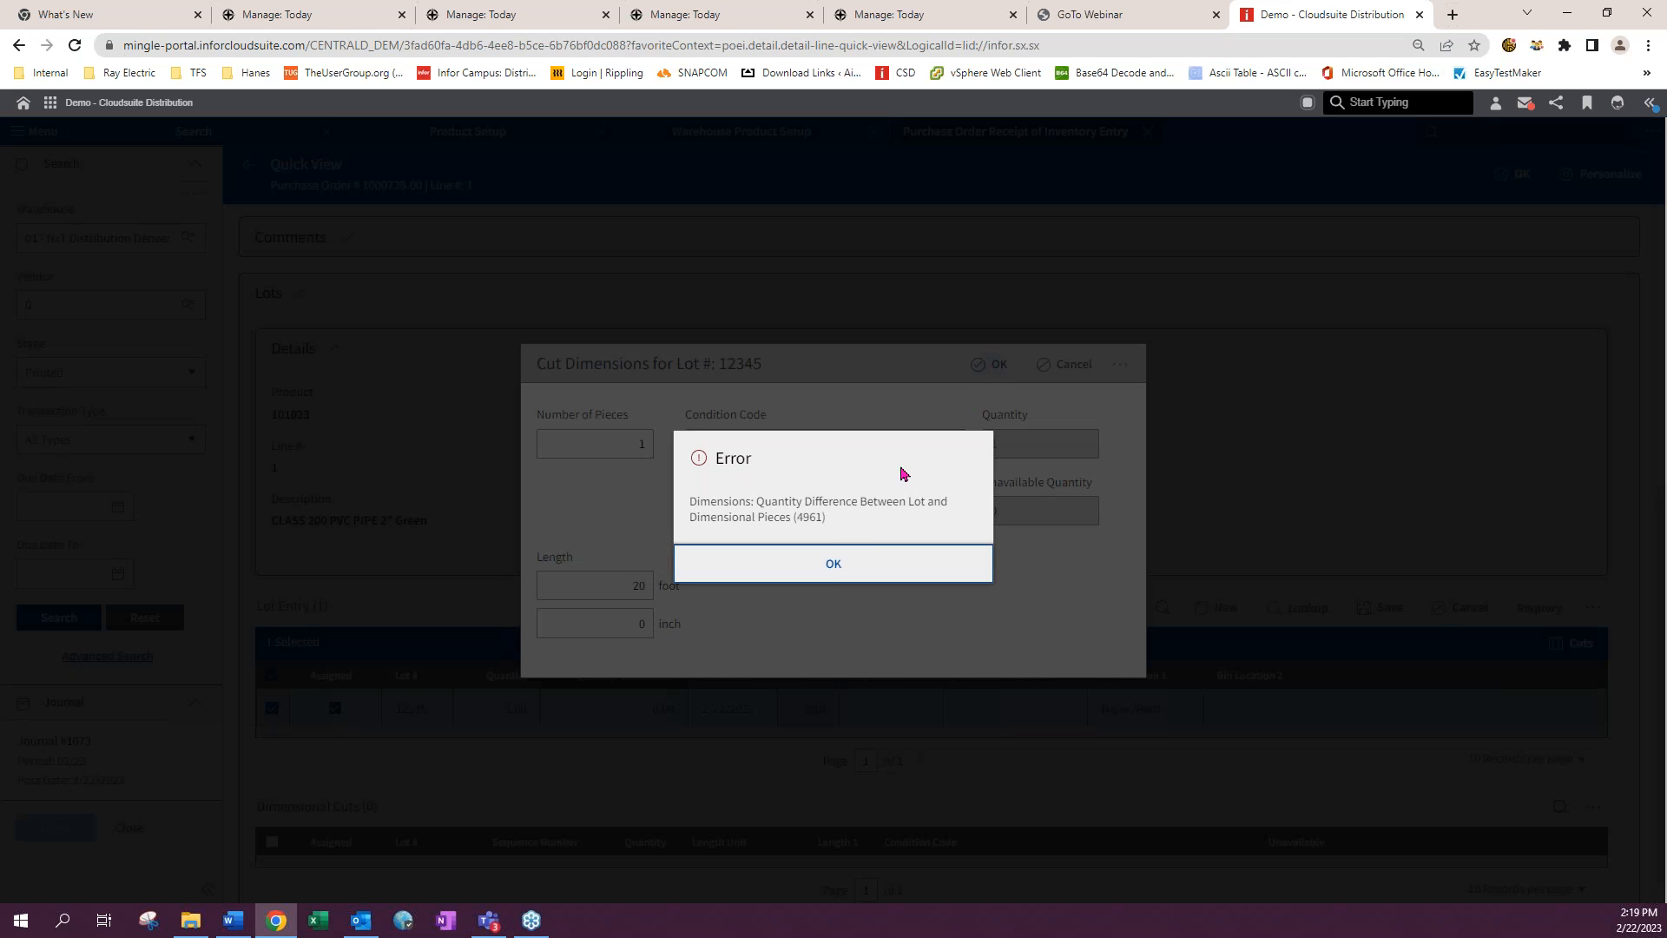
- Set the cut length to 100 feet and try again to accept the cut dimensions, then close the dialog
left_click(858, 573)
type("100")
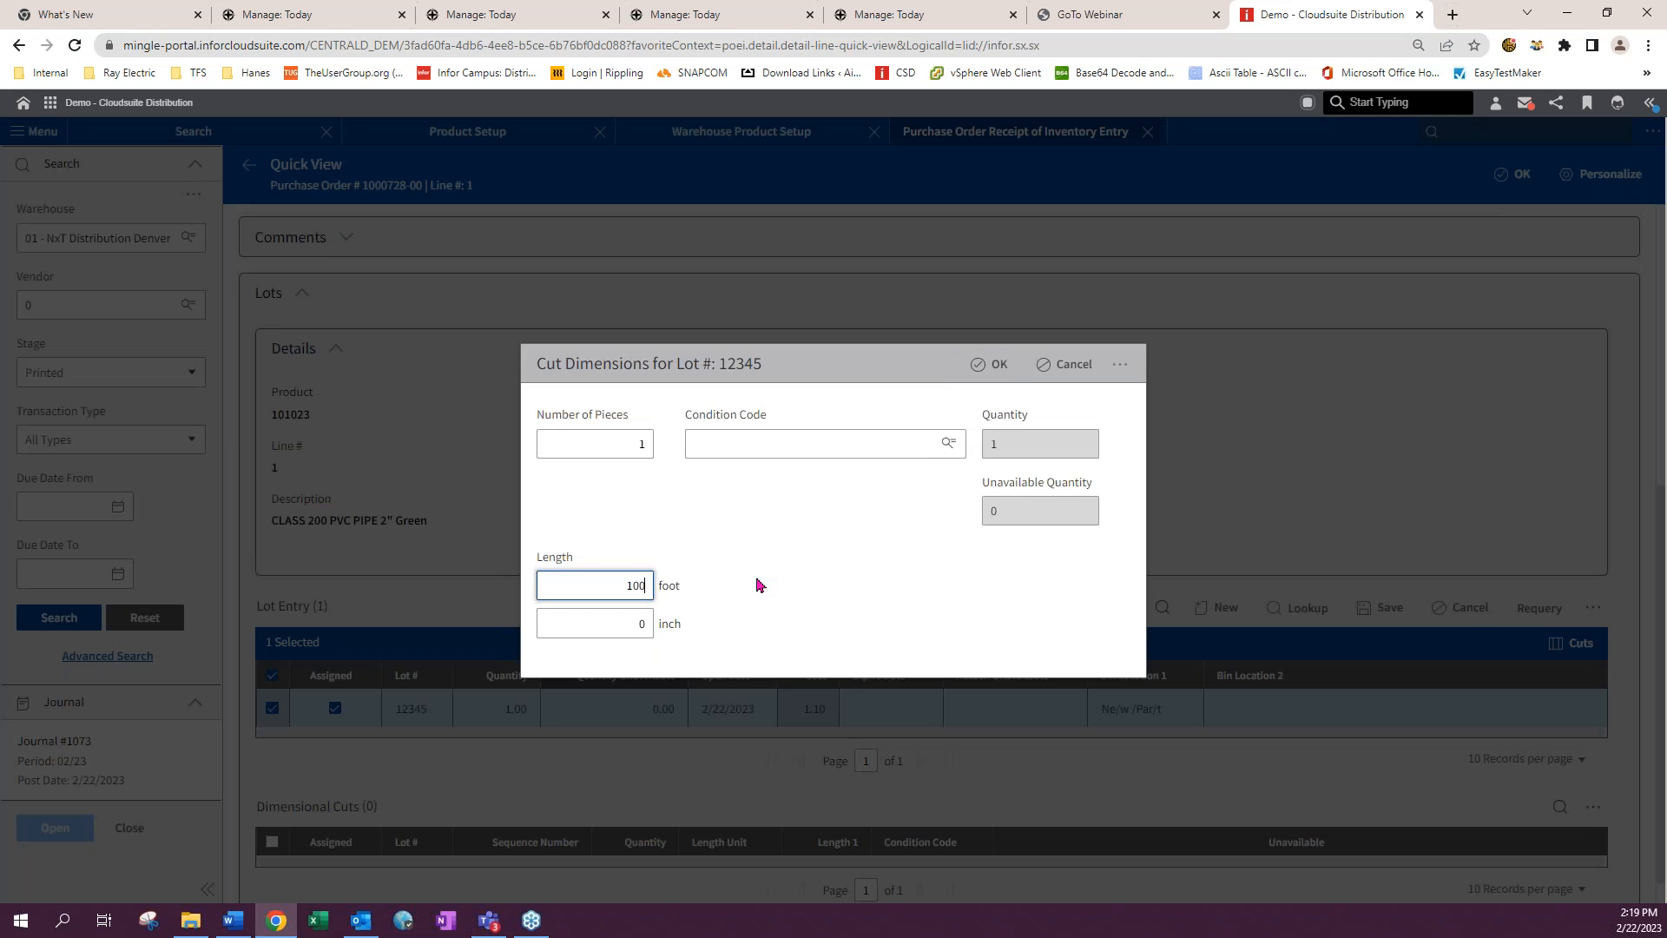
left_click(994, 364)
left_click(834, 564)
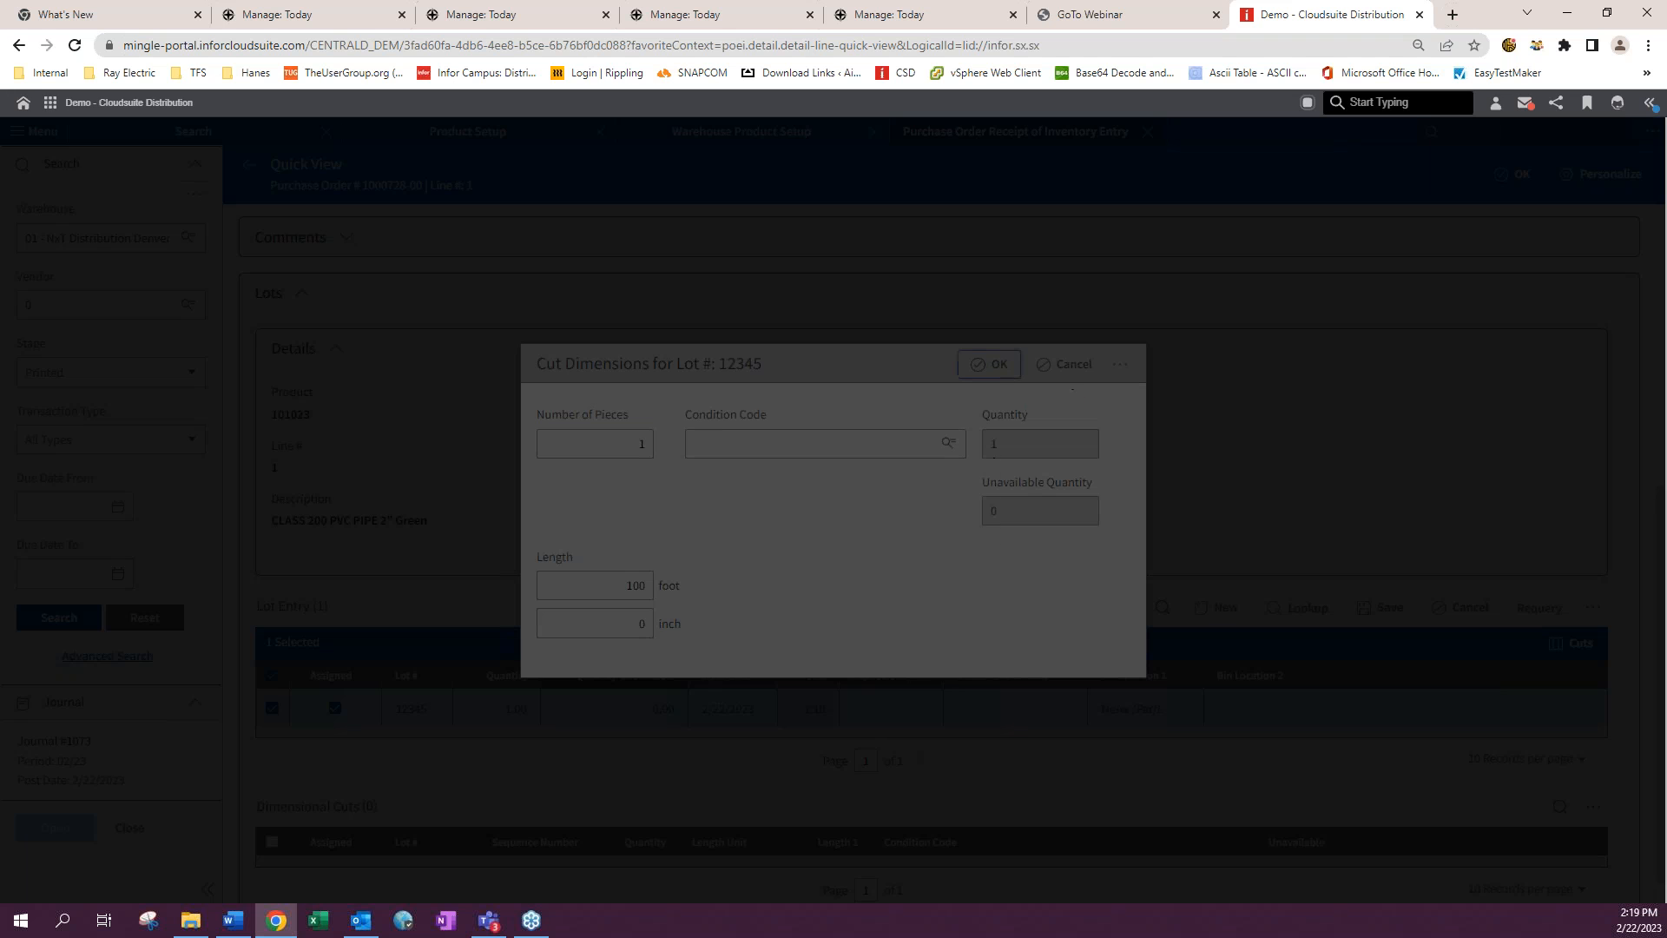
left_click(992, 365)
- Set lot 12345's quantity to 100 in the lot entry grid
left_click(507, 709)
type("100")
left_click(960, 599)
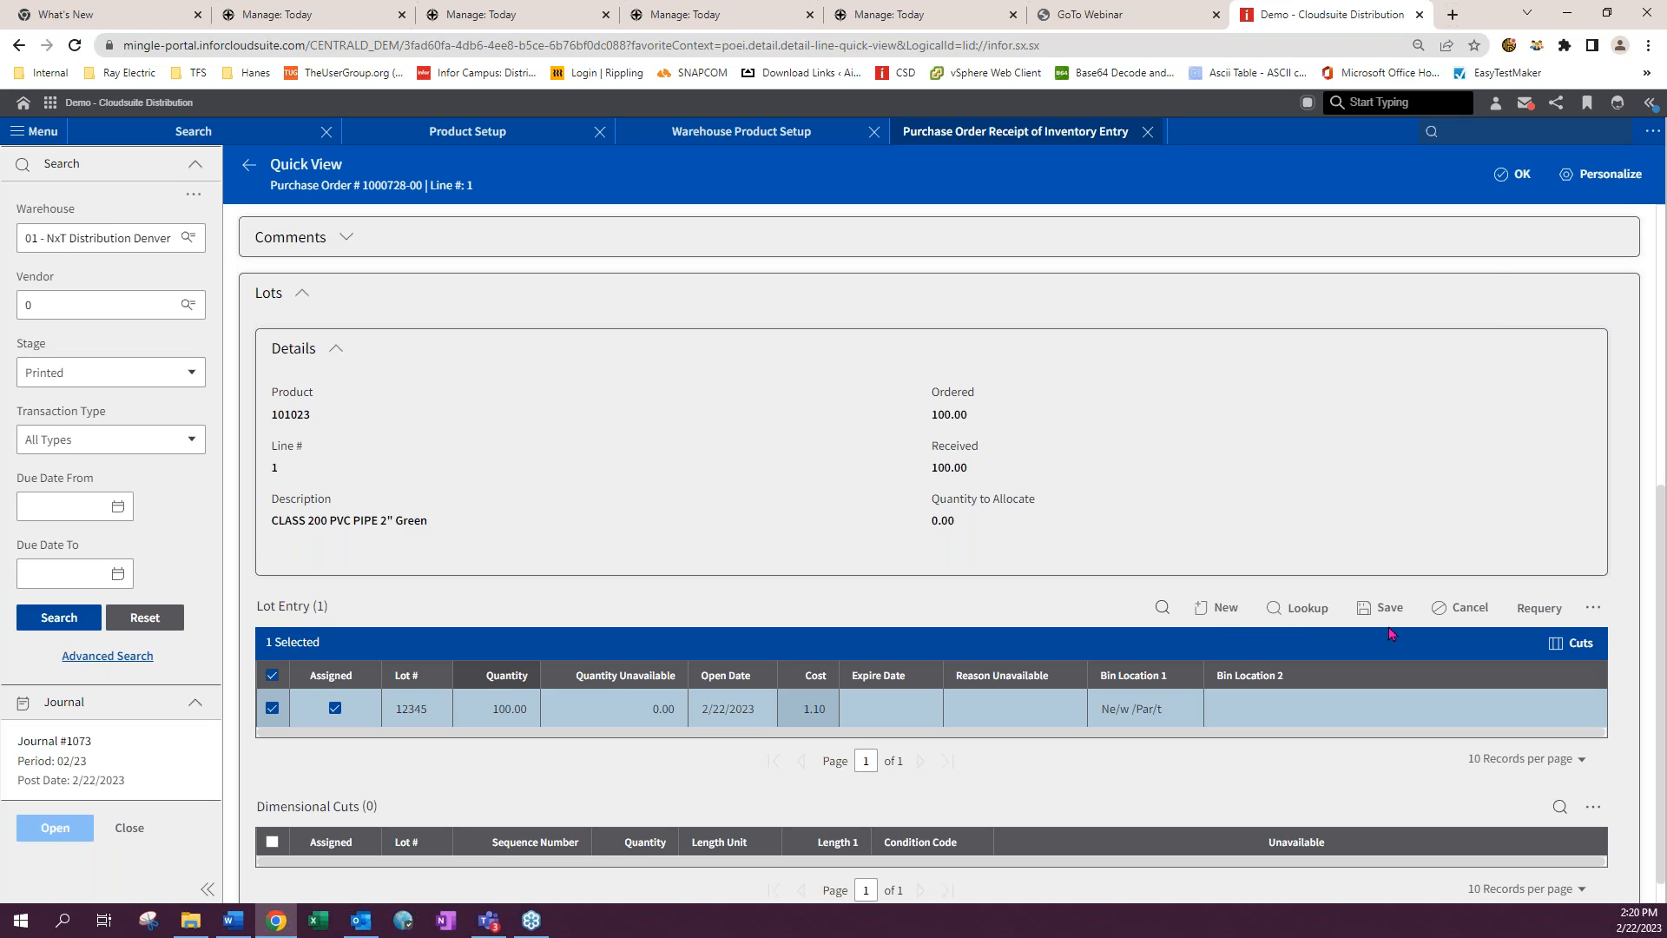
- Open lot 12345's cut dimensions, enter 5 pieces of 20 feet, accept them and close the line's quick view
left_click(1572, 642)
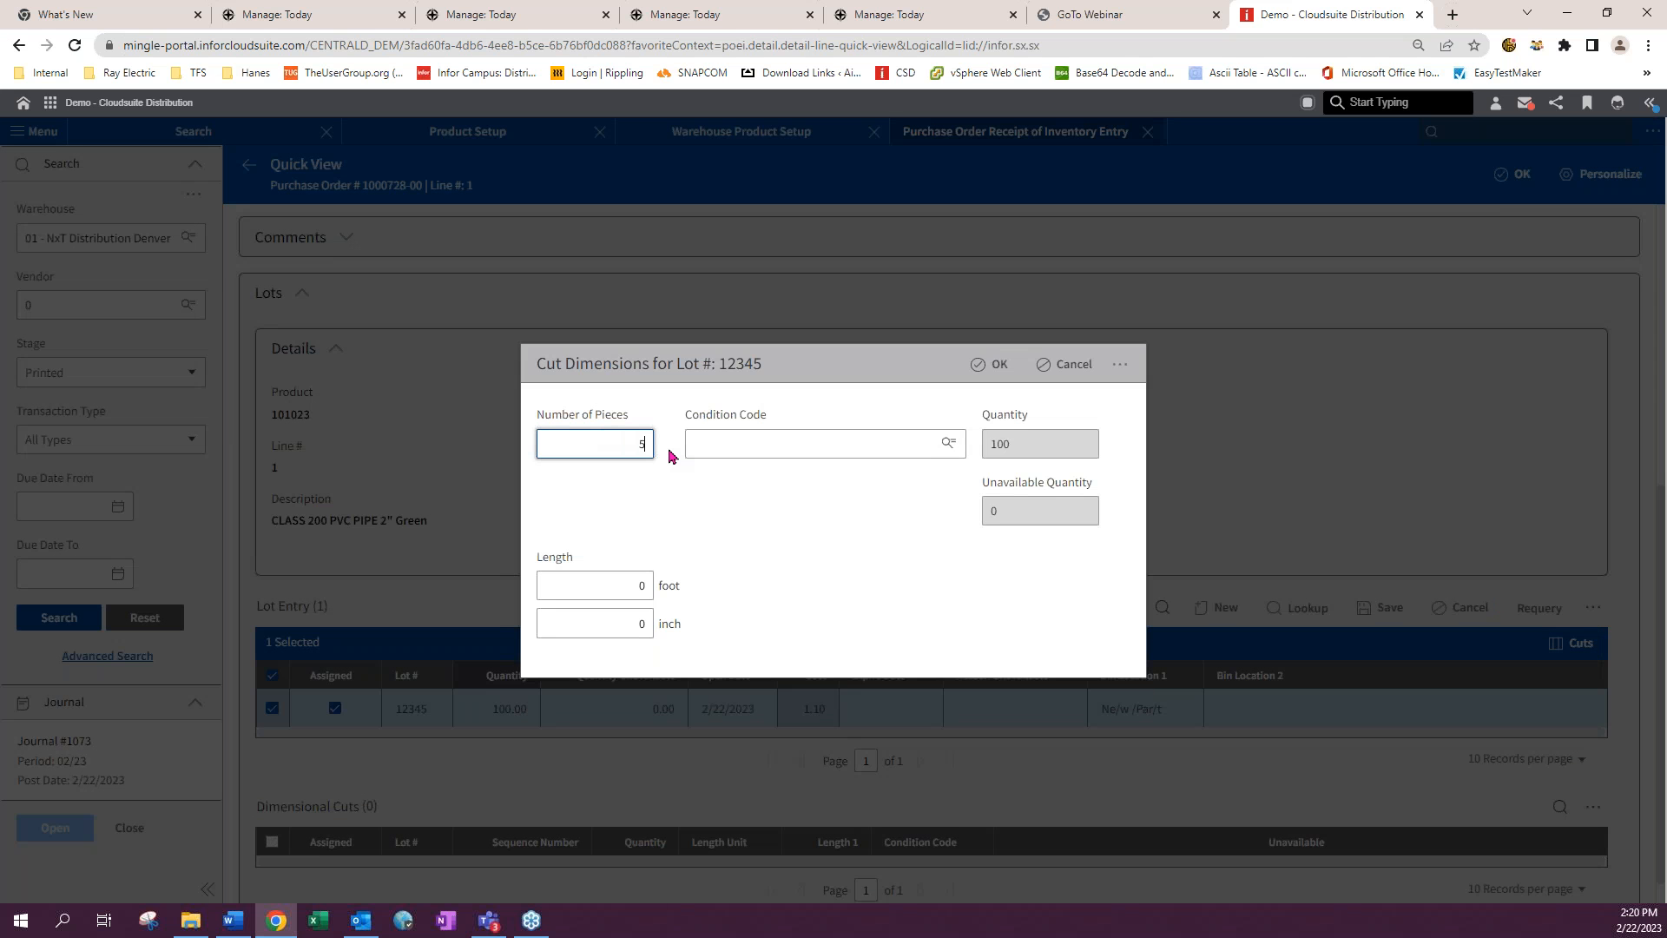
left_click(637, 585)
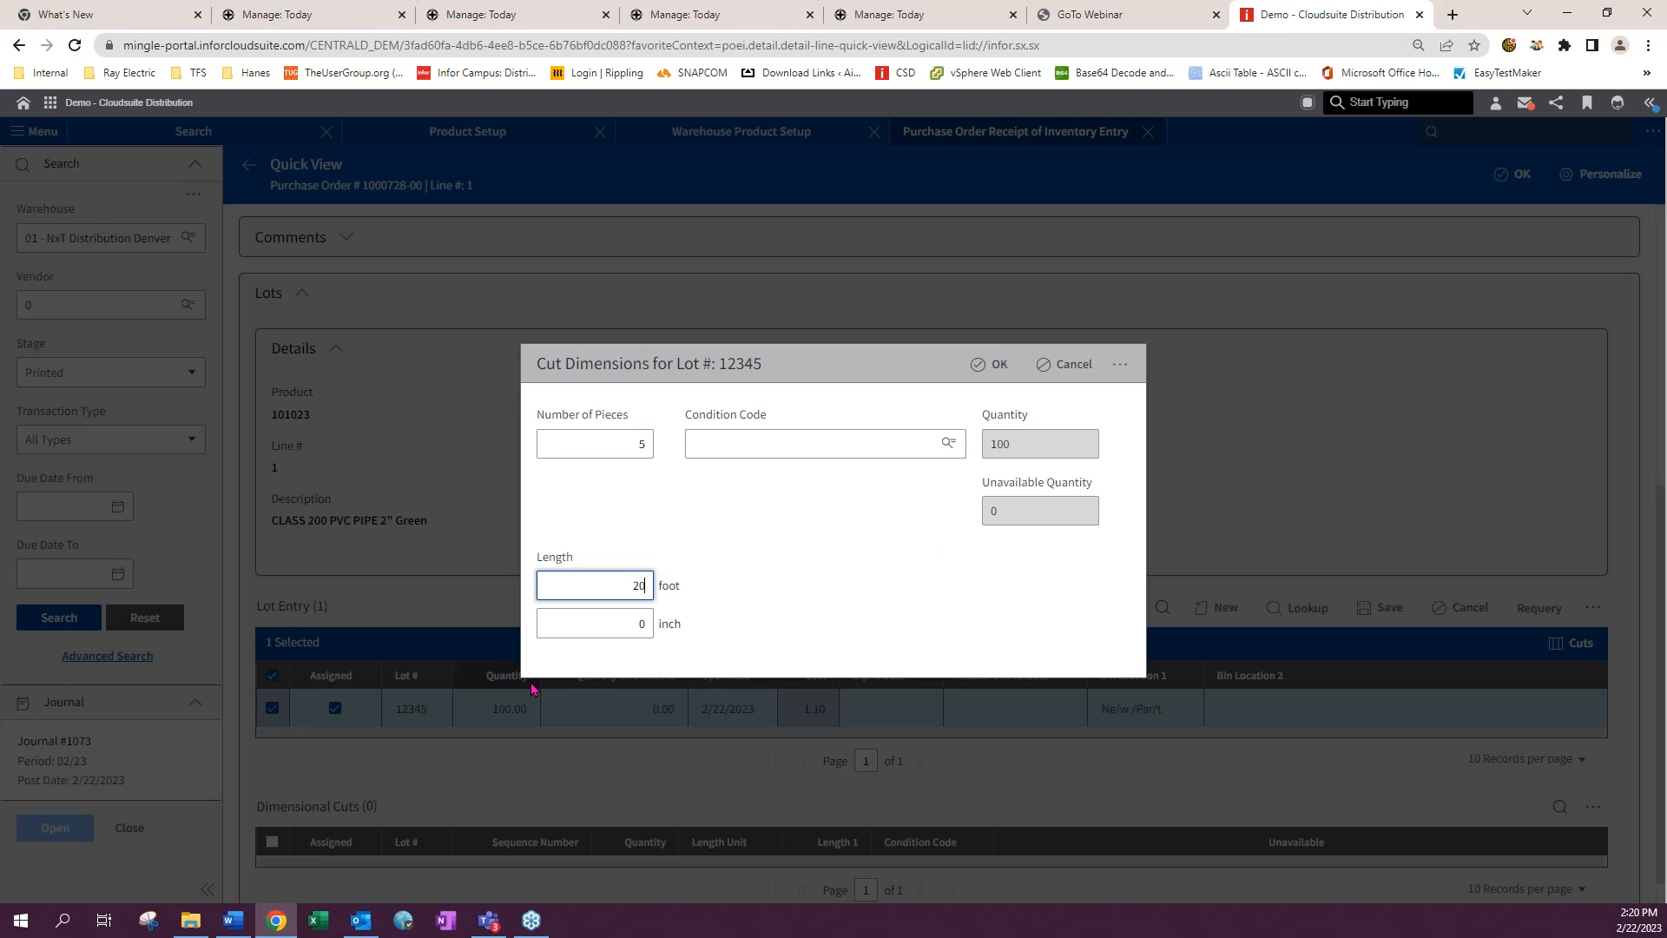
left_click(983, 365)
scroll(1037, 575, "down", 3)
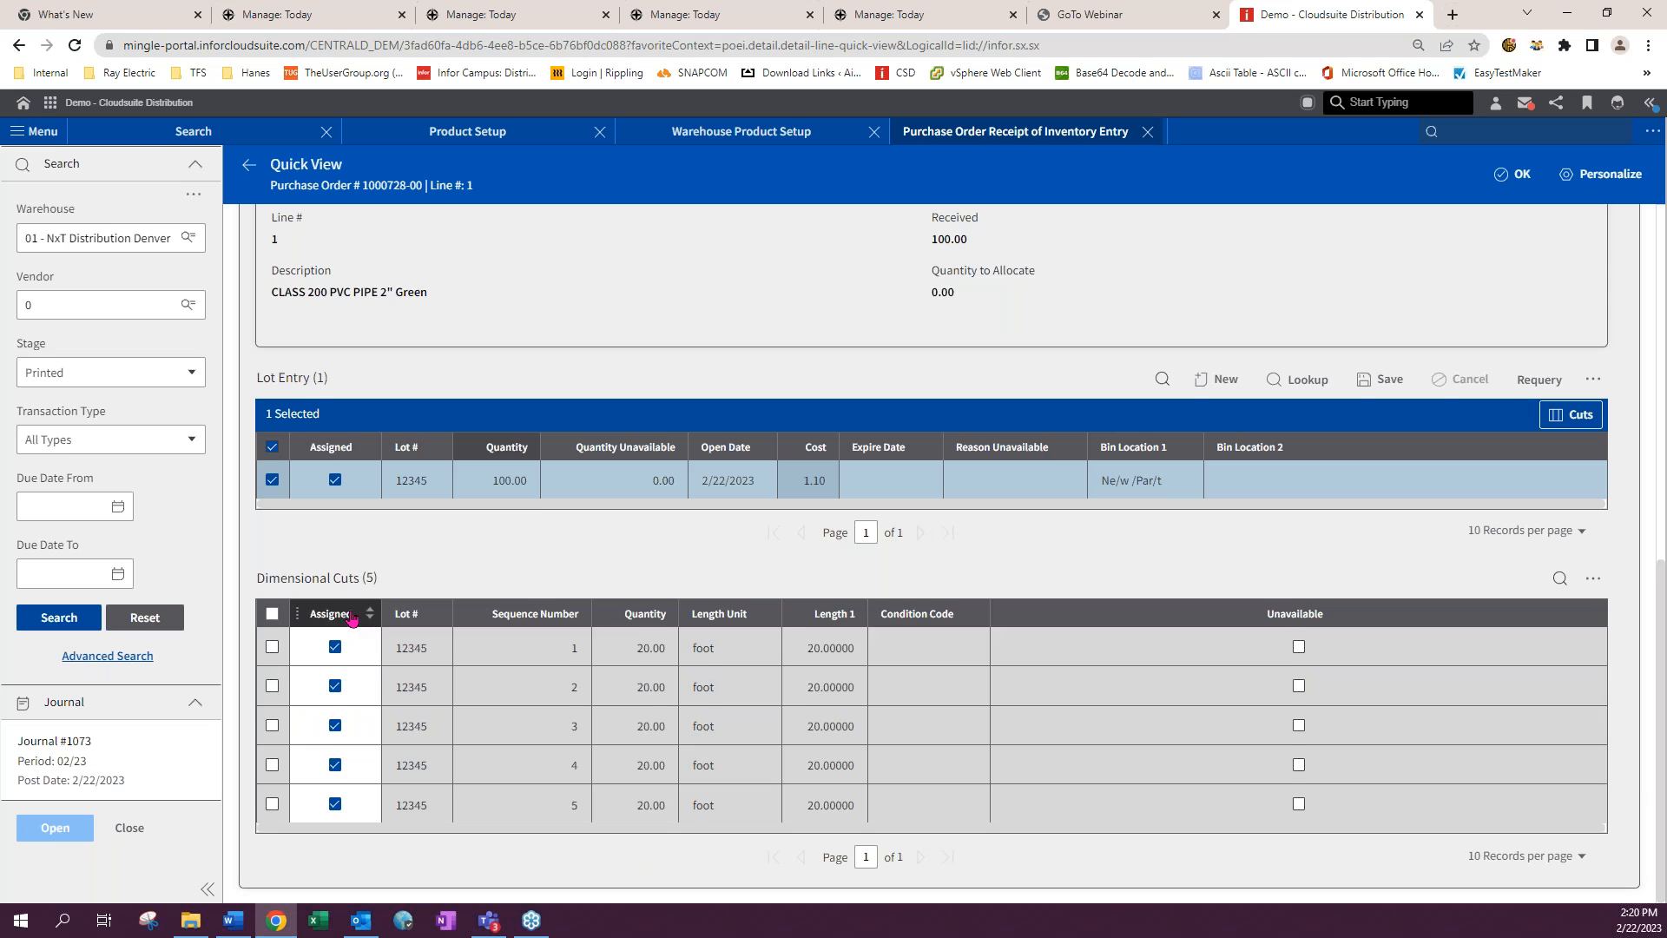
scroll(411, 646, "up", 7)
left_click(1501, 179)
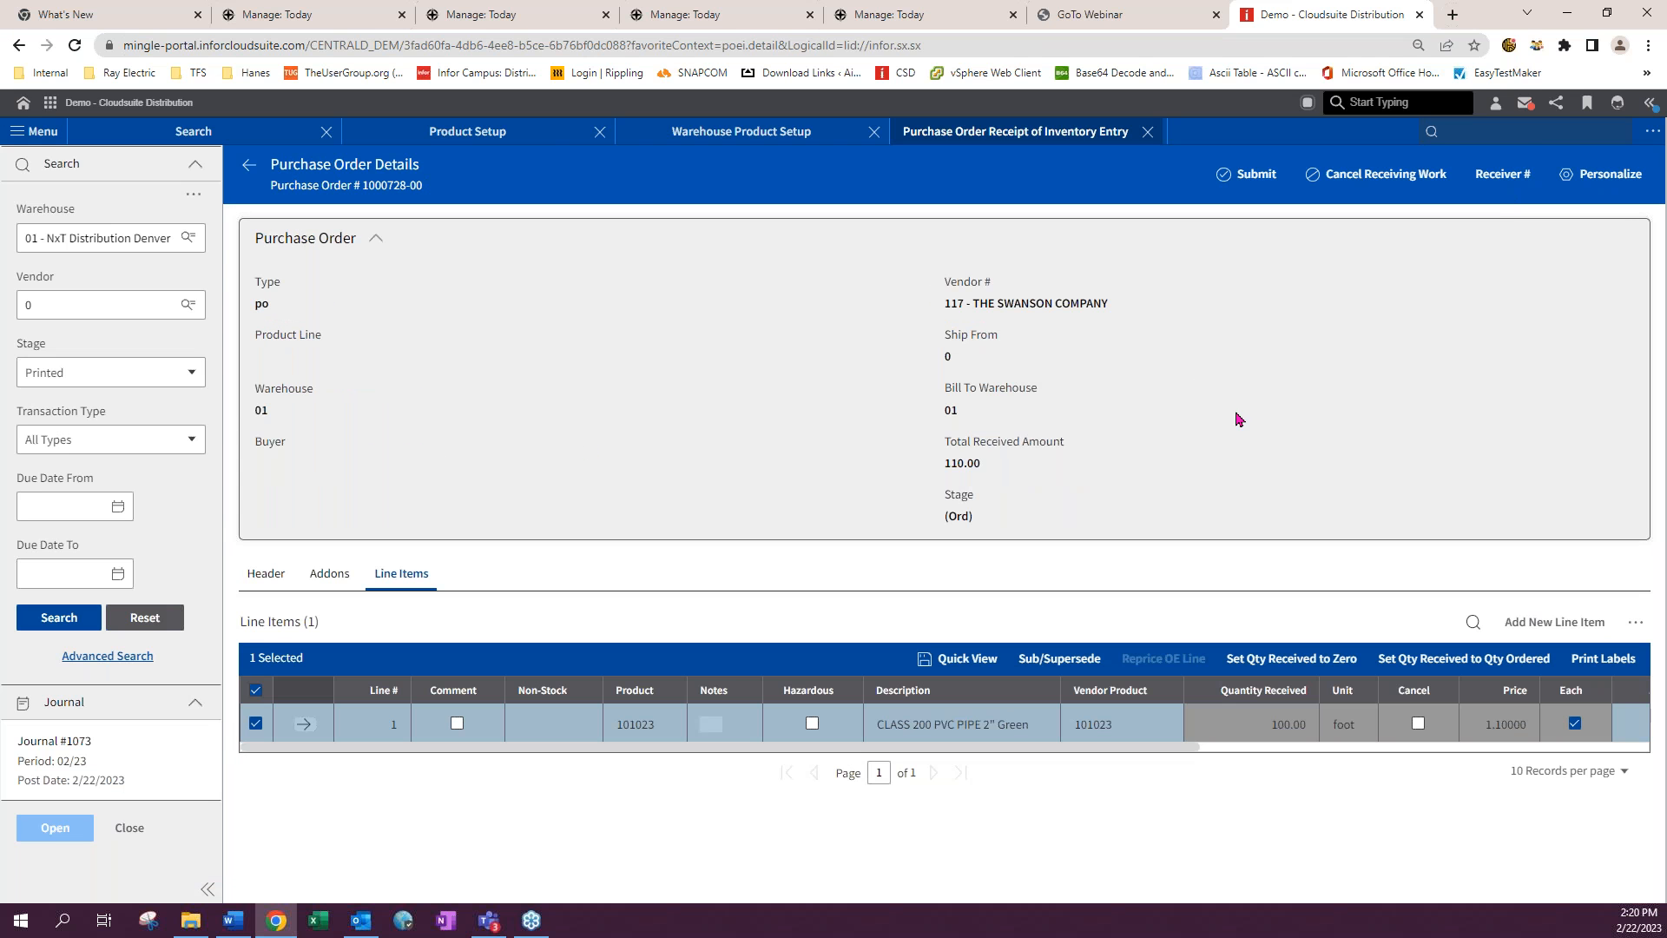
- Submit the receipt and try a final update of purchase order 1000728-00
left_click(1251, 174)
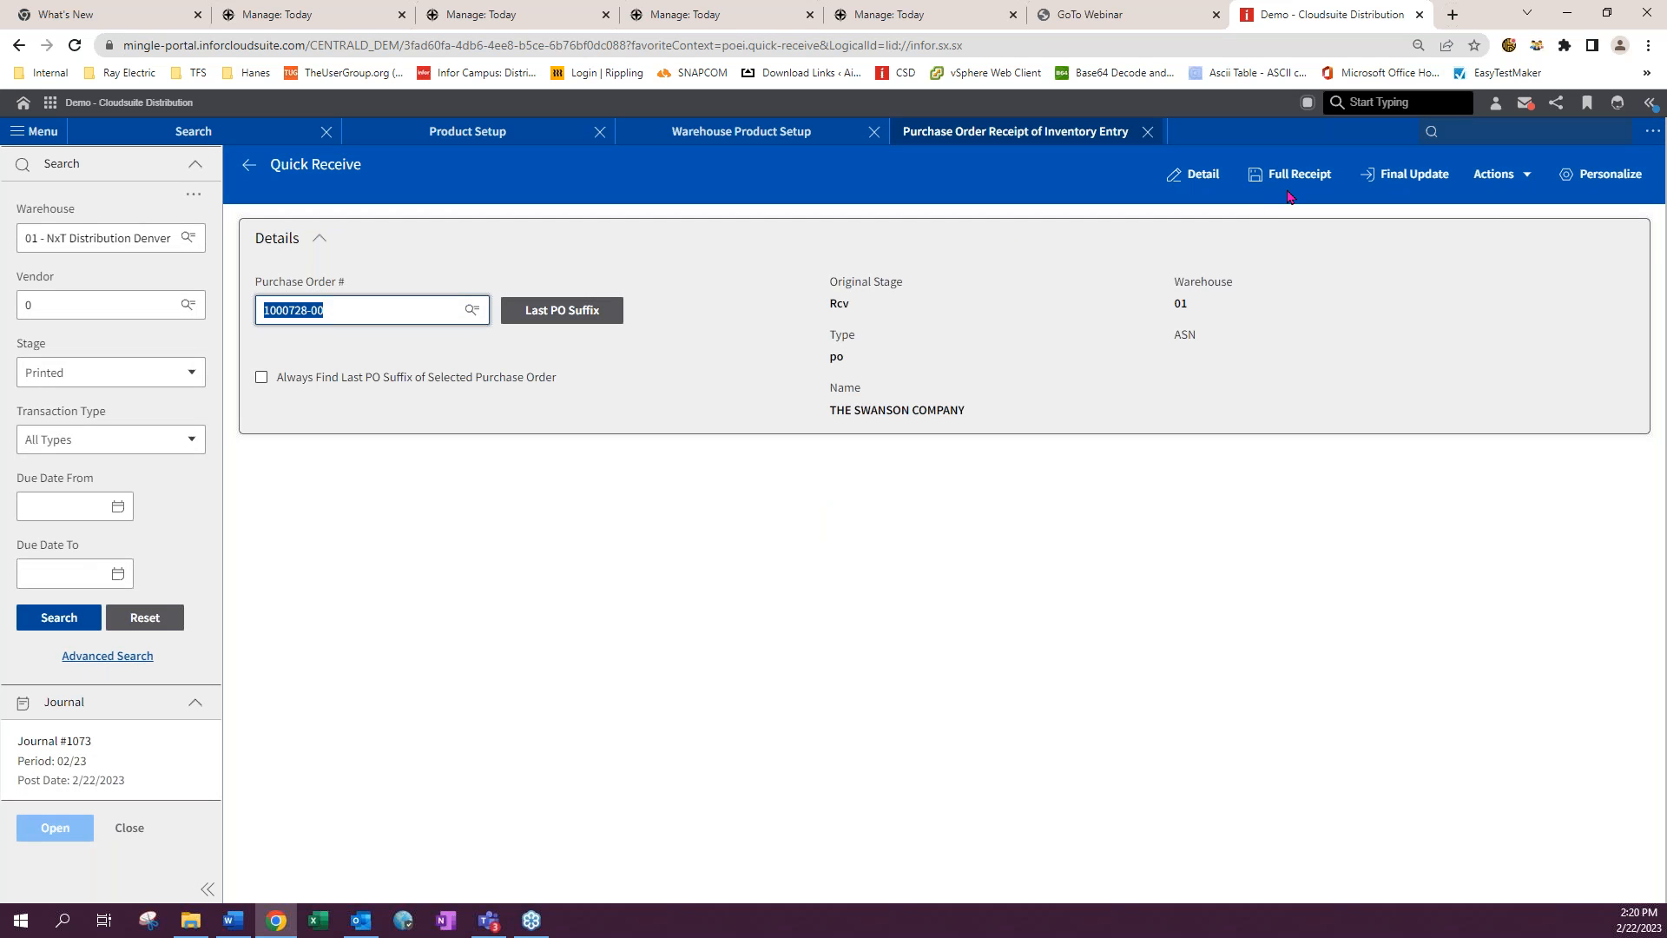
left_click(1389, 174)
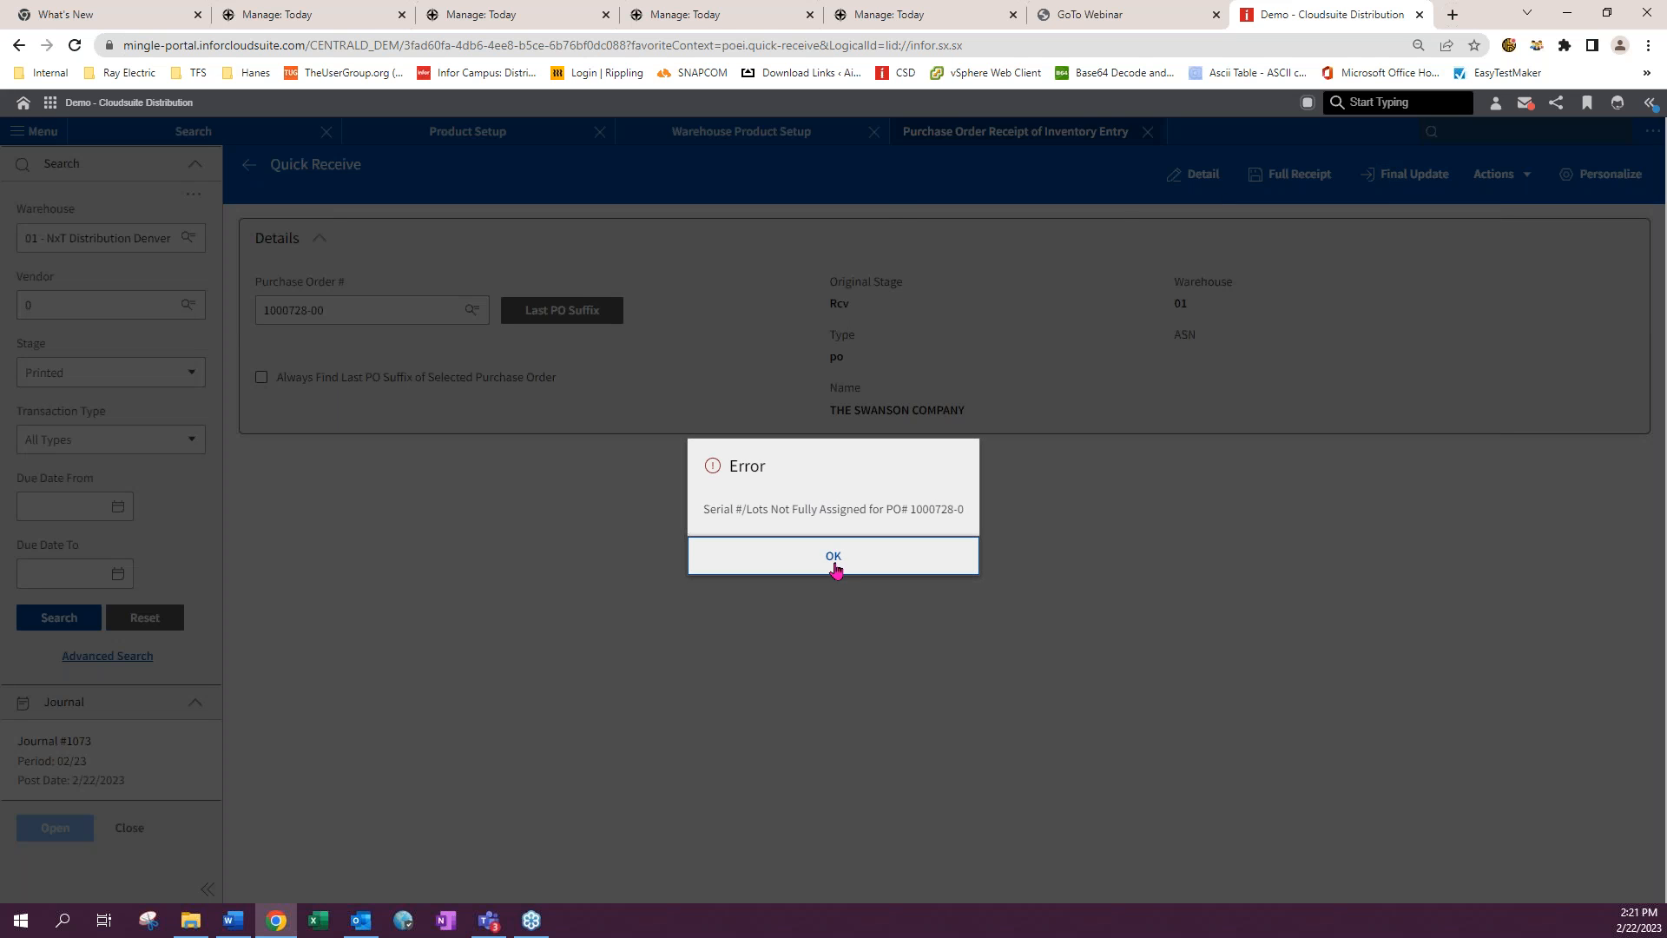
left_click(833, 556)
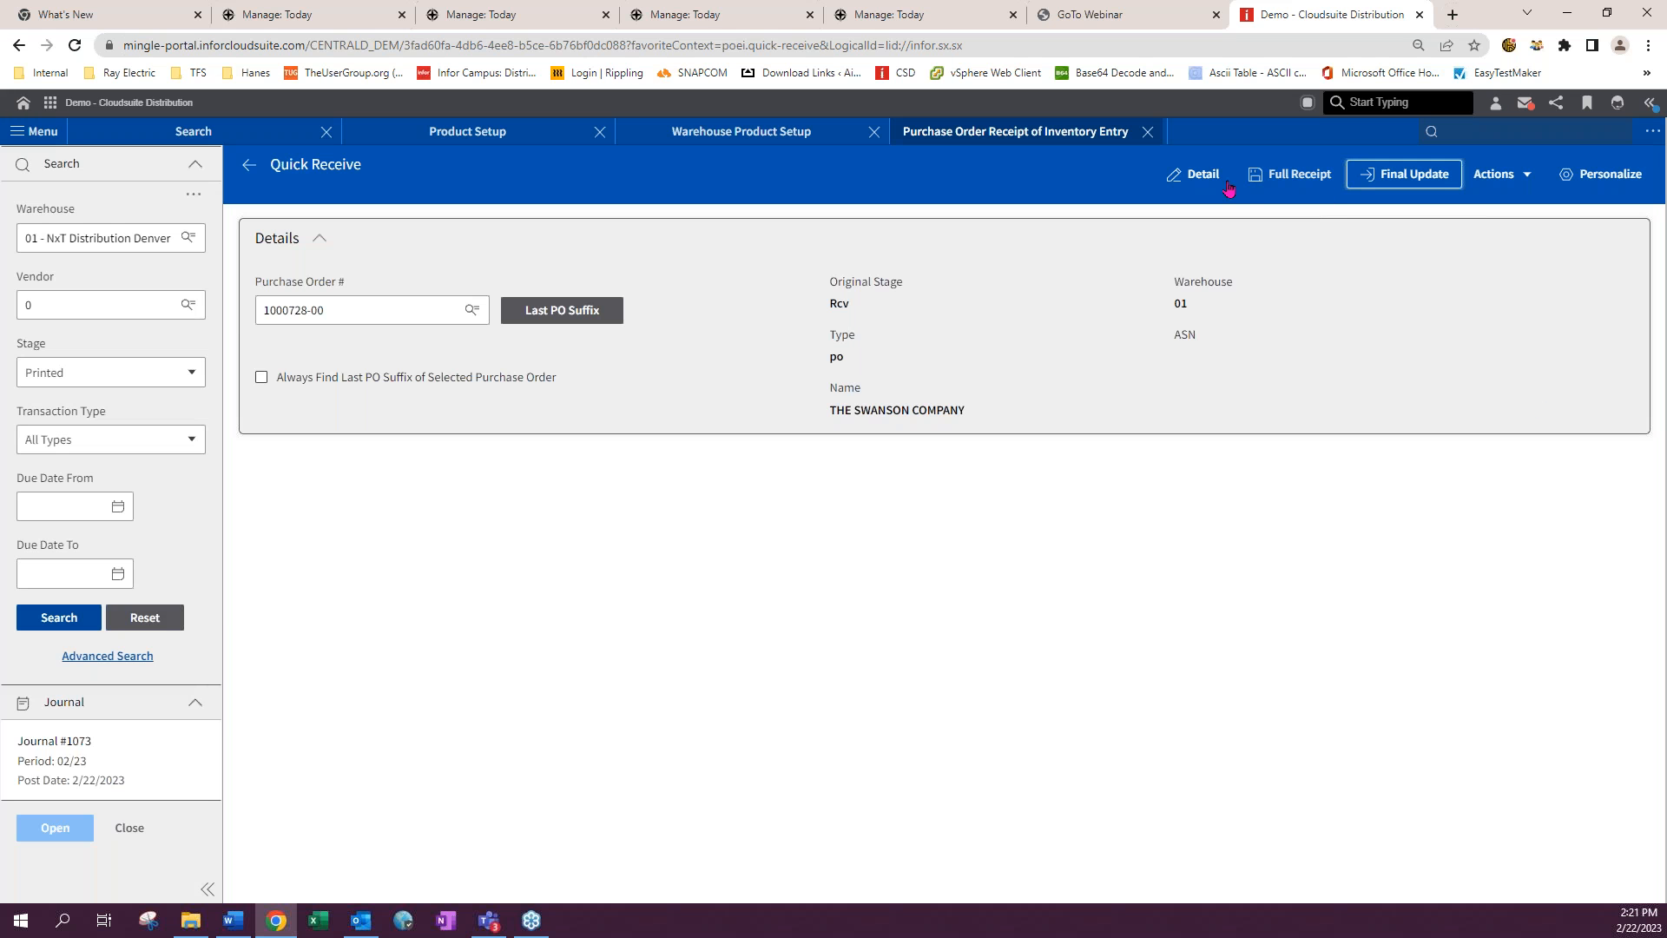
- Reopen line 1's quick view, expand its lots and try to save lot 12345's entry
left_click(1199, 174)
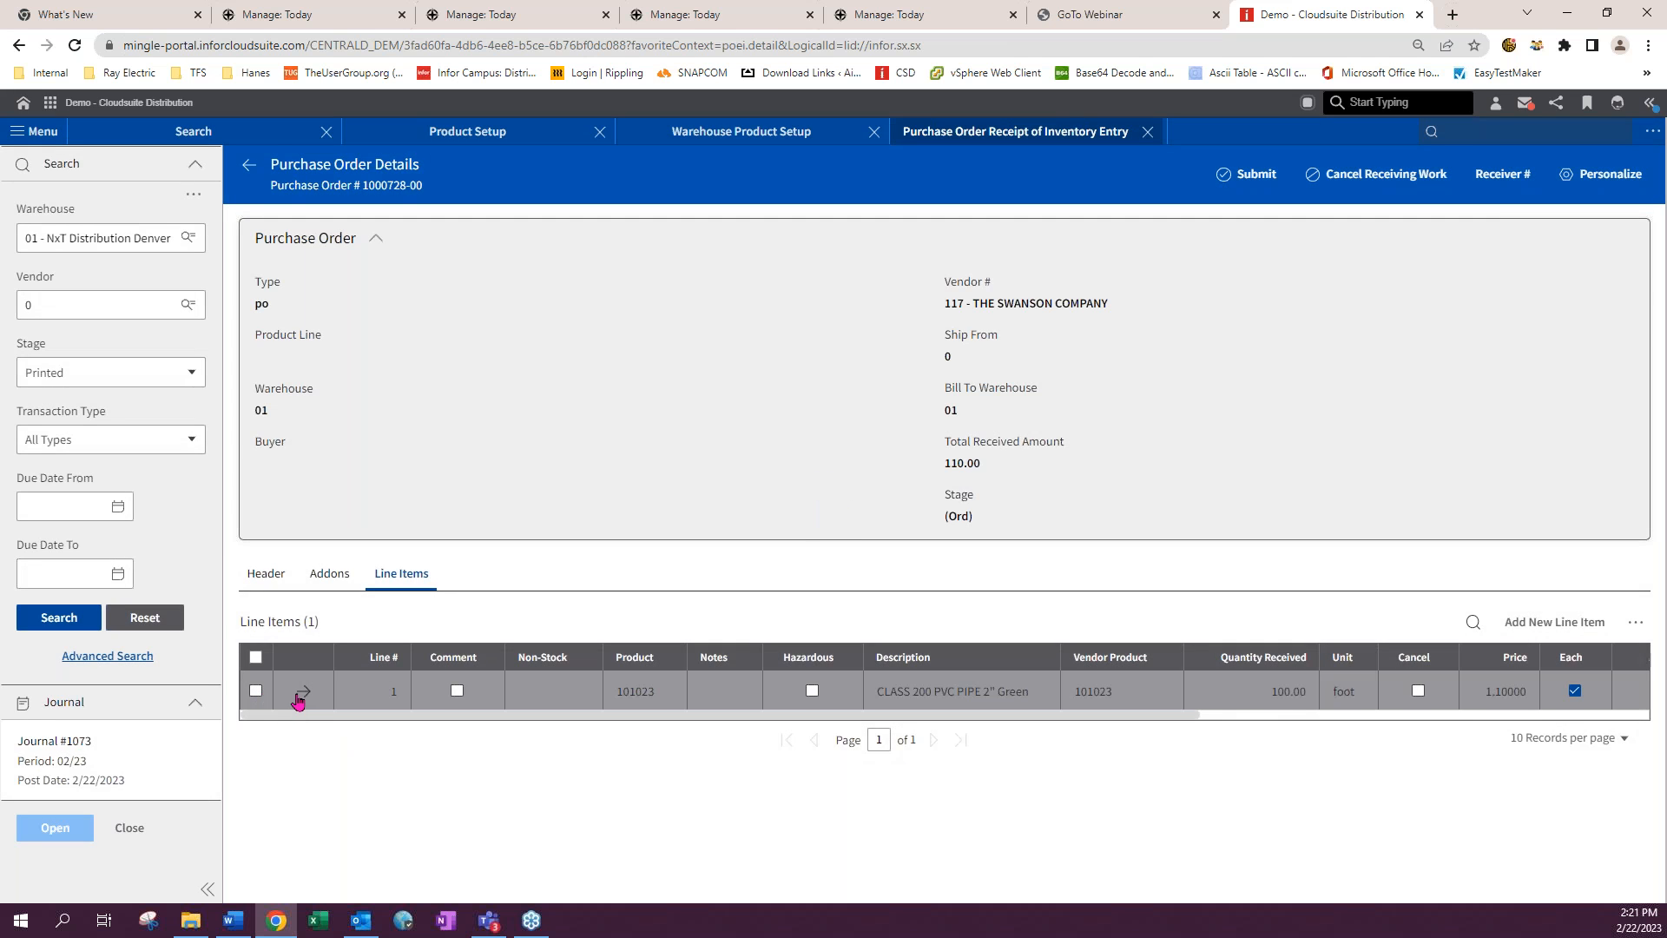
left_click(303, 692)
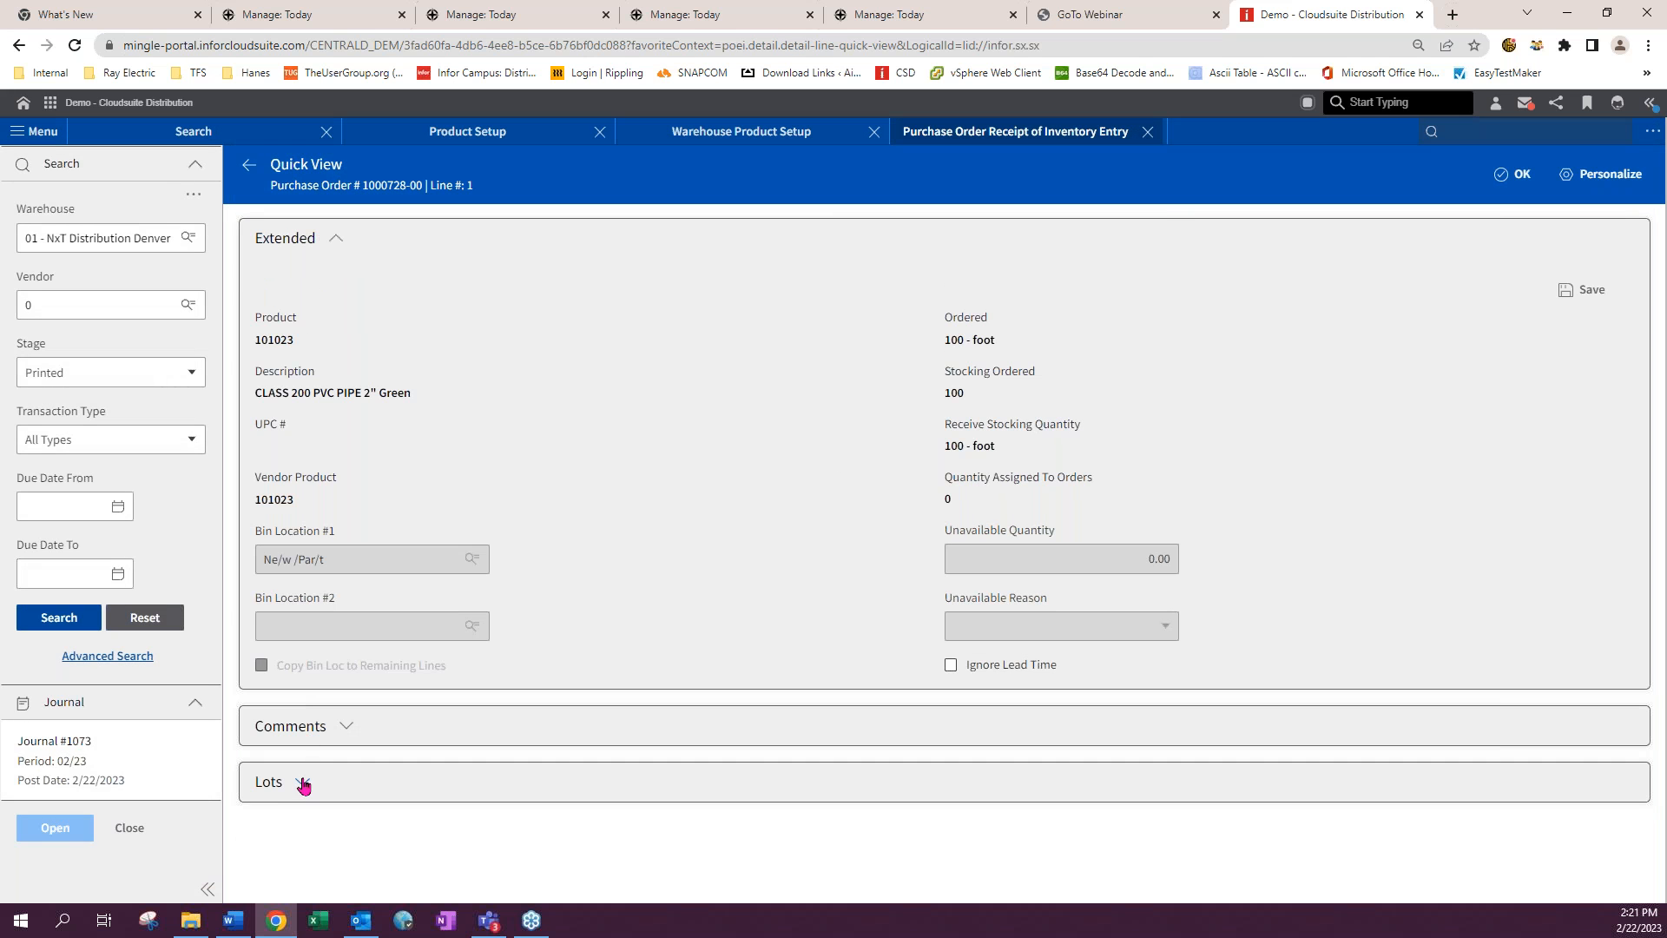
left_click(667, 797)
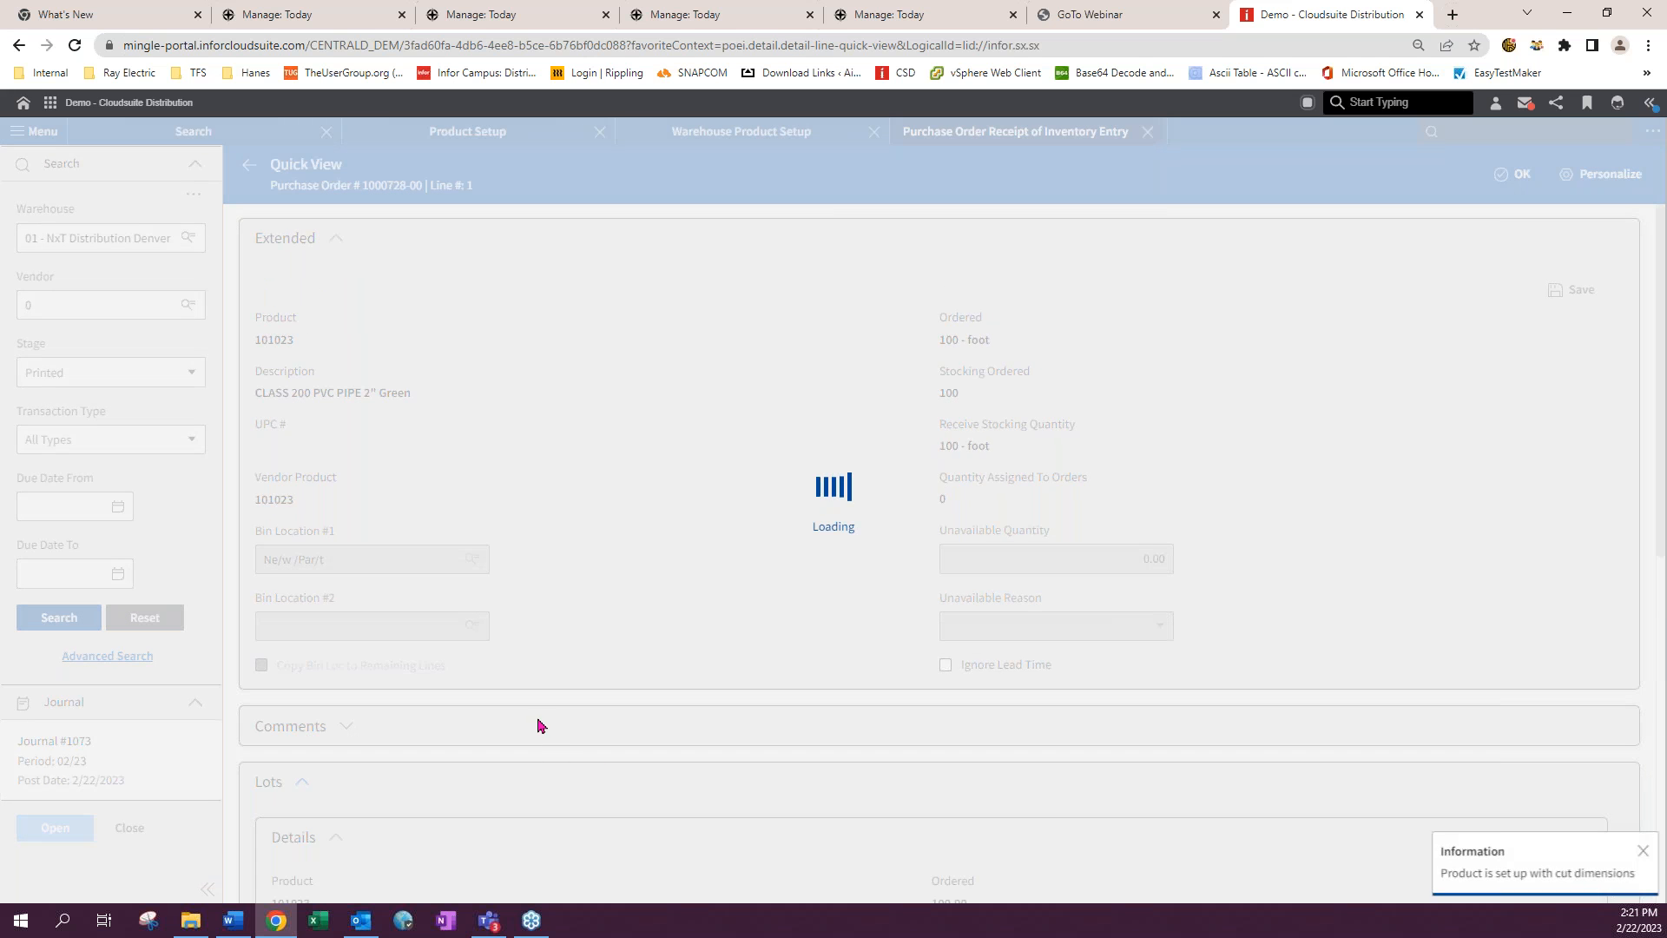
scroll(538, 719, "down", 8)
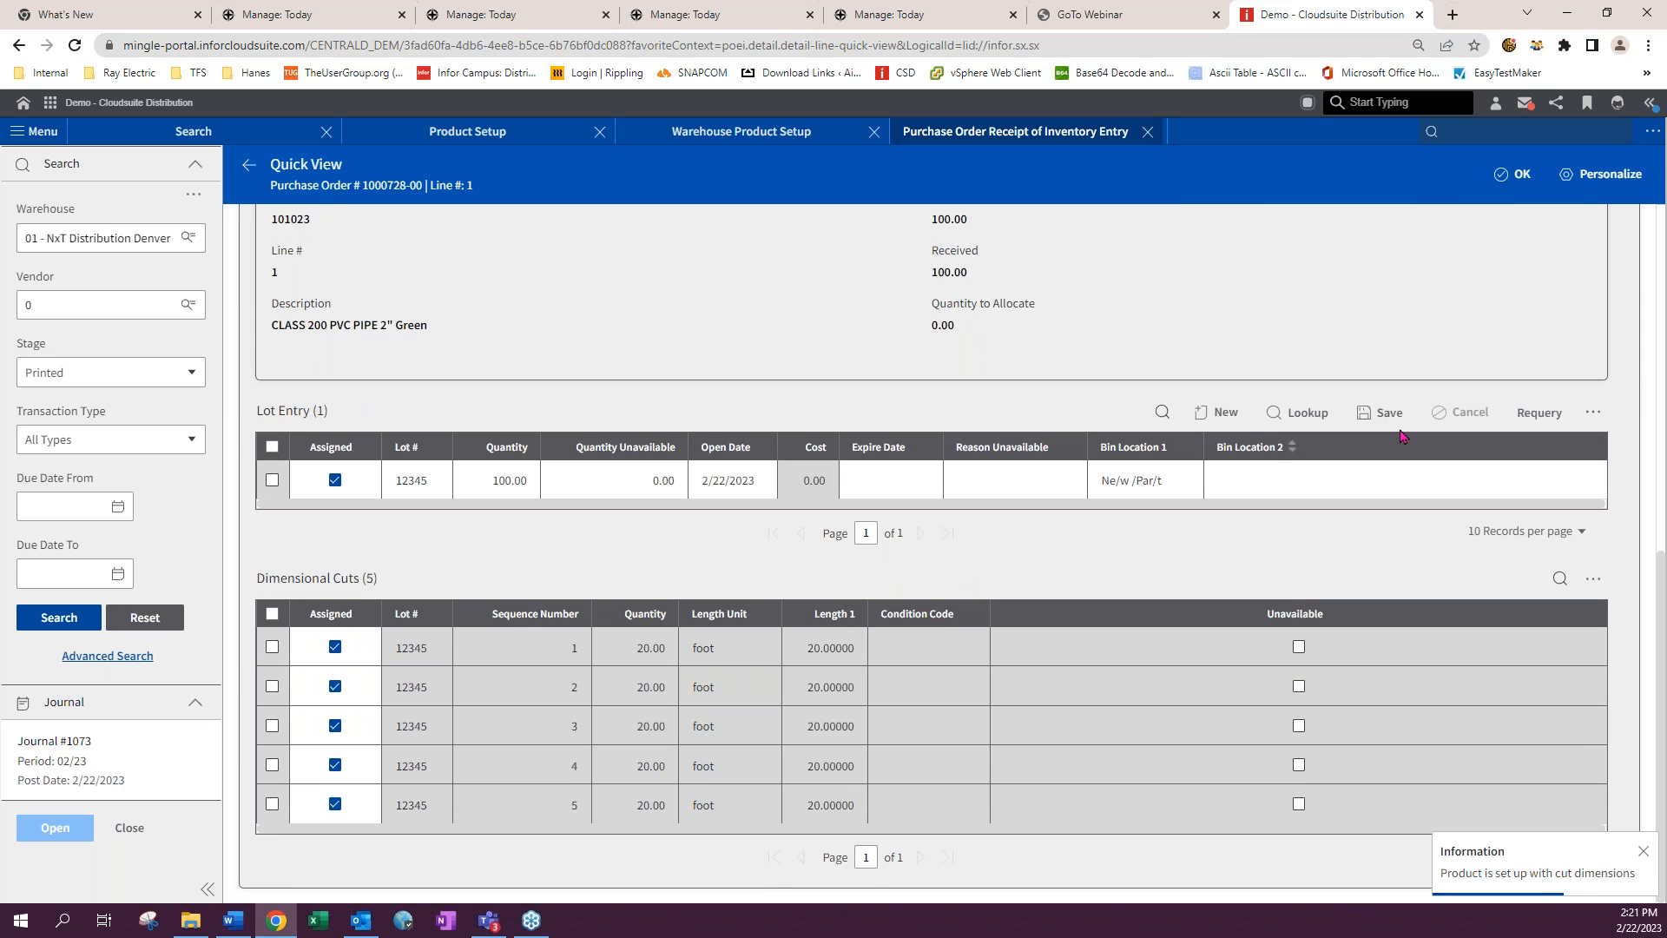
left_click(1391, 413)
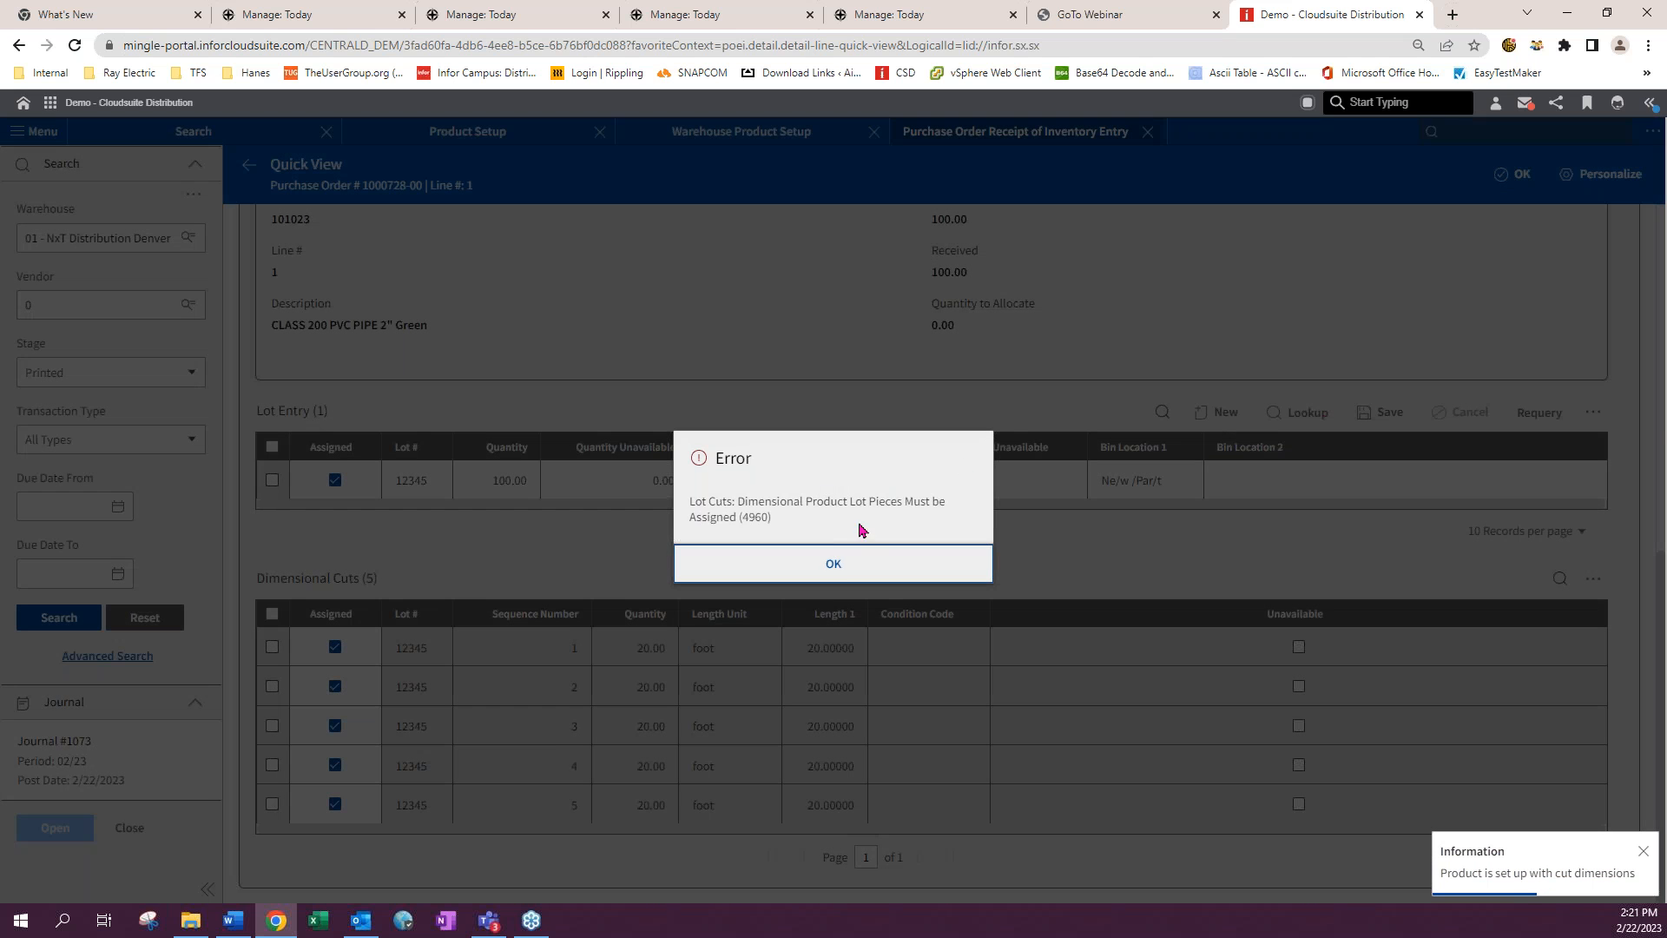
left_click(835, 573)
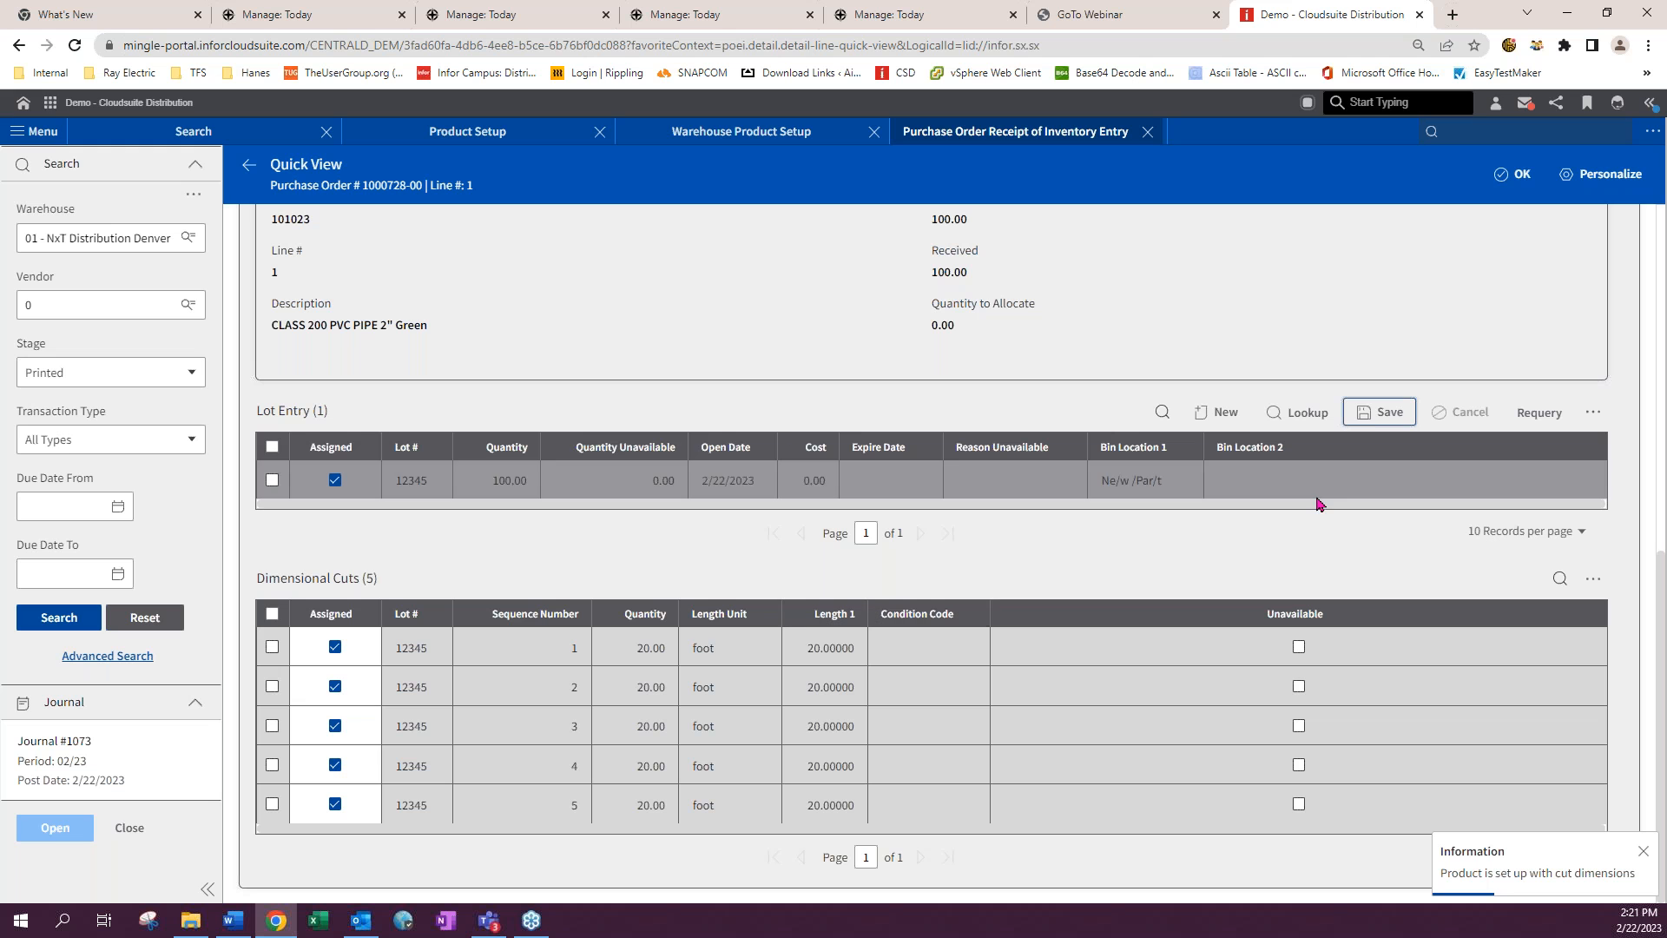
- Close the quick view, submit the receipt and try the final update again
left_click(1509, 180)
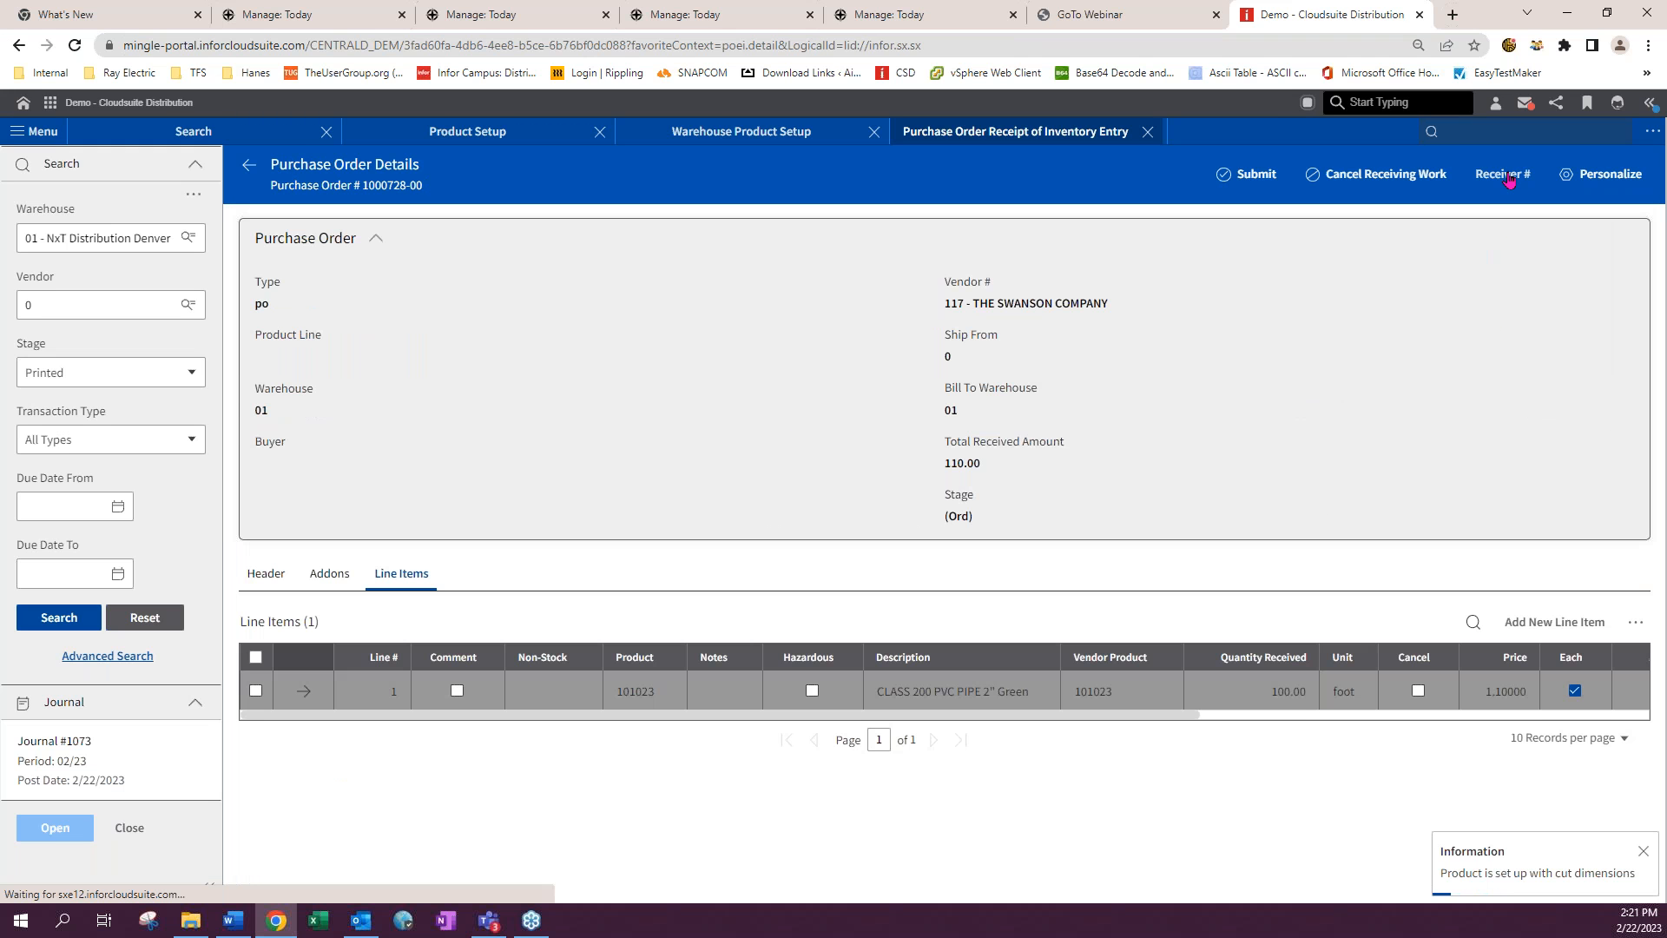
left_click(1263, 182)
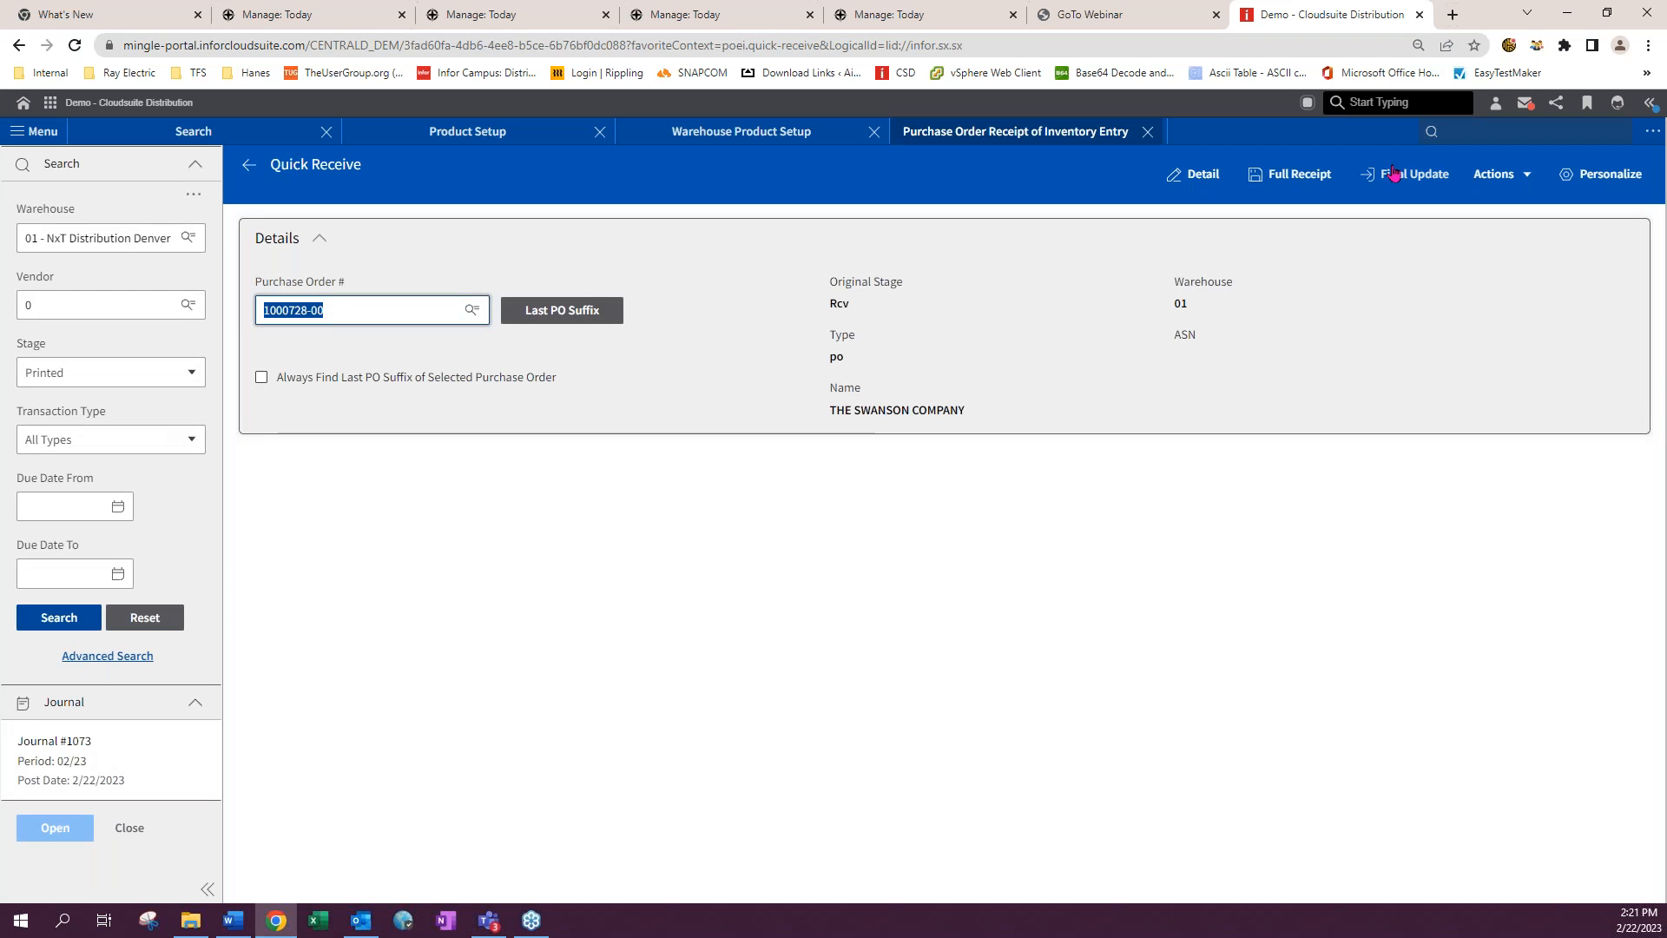
left_click(1393, 174)
left_click(858, 566)
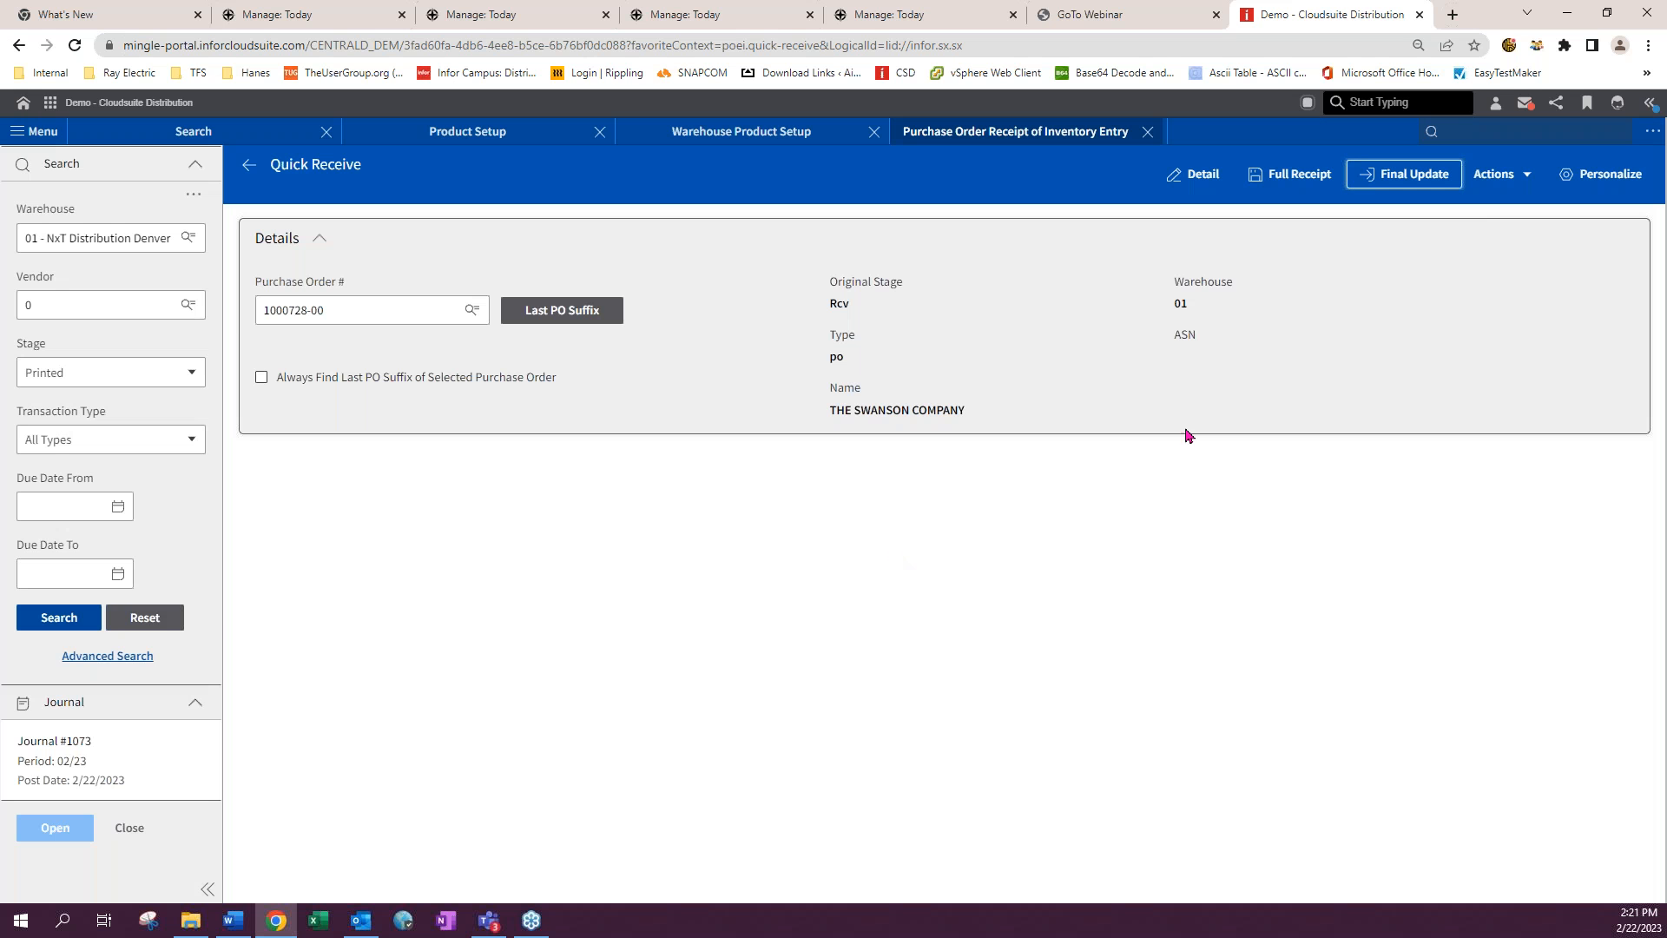
- Reopen line 1's lots from the purchase order details and select the first dimensional cut of lot 12345
left_click(1192, 174)
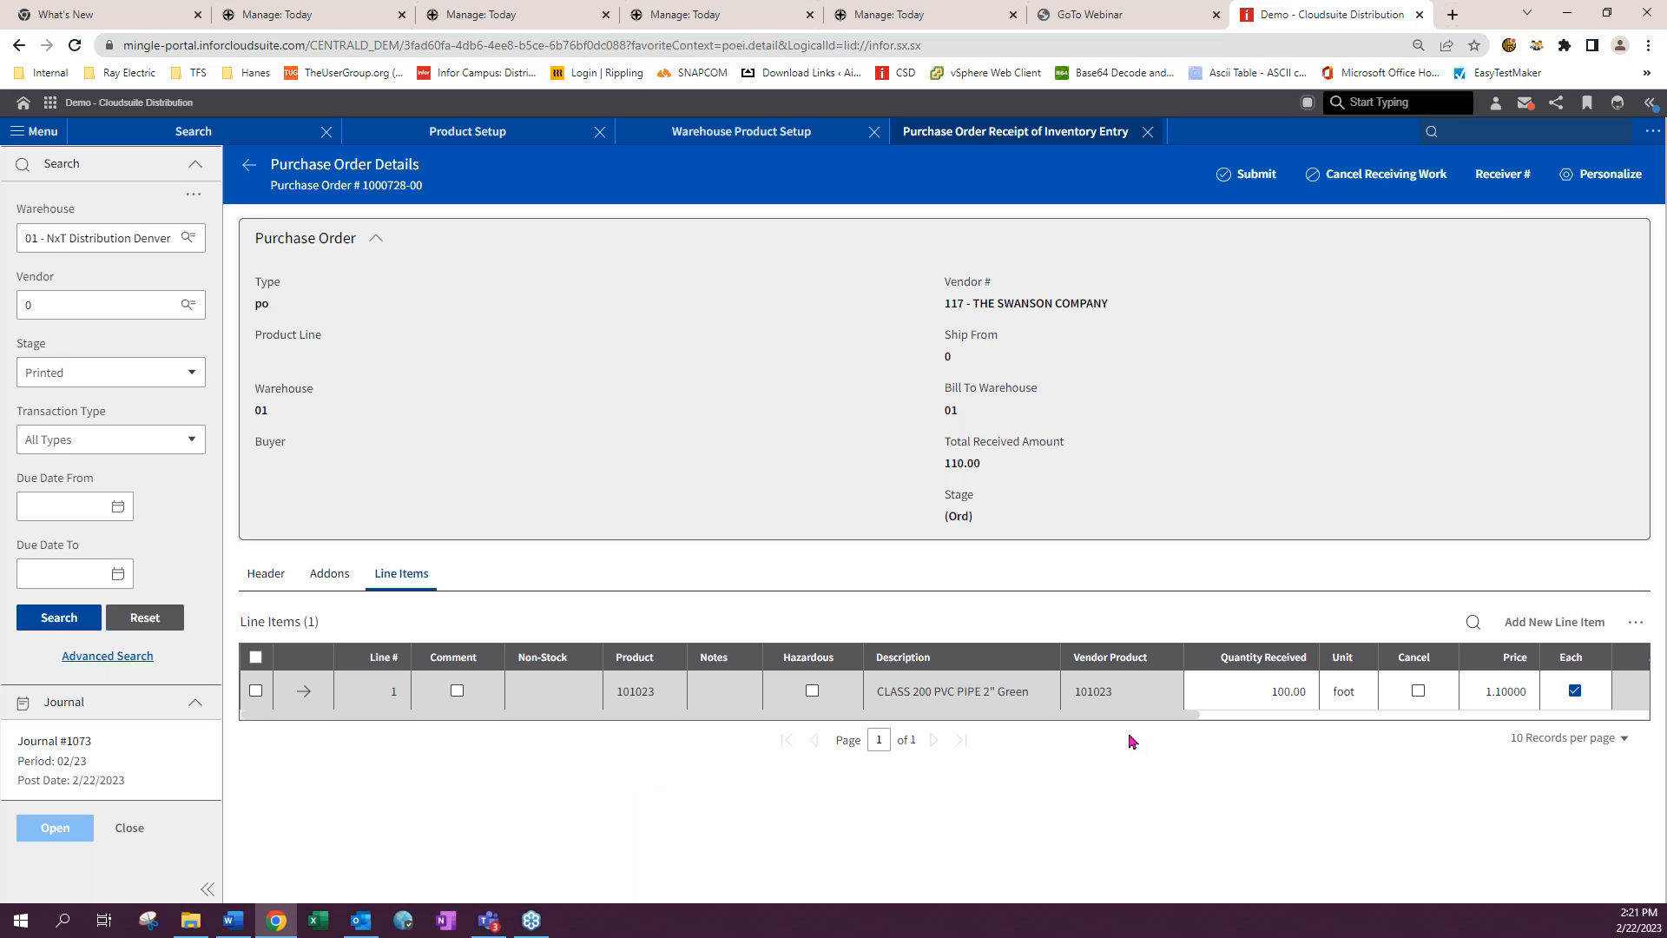
left_click(304, 691)
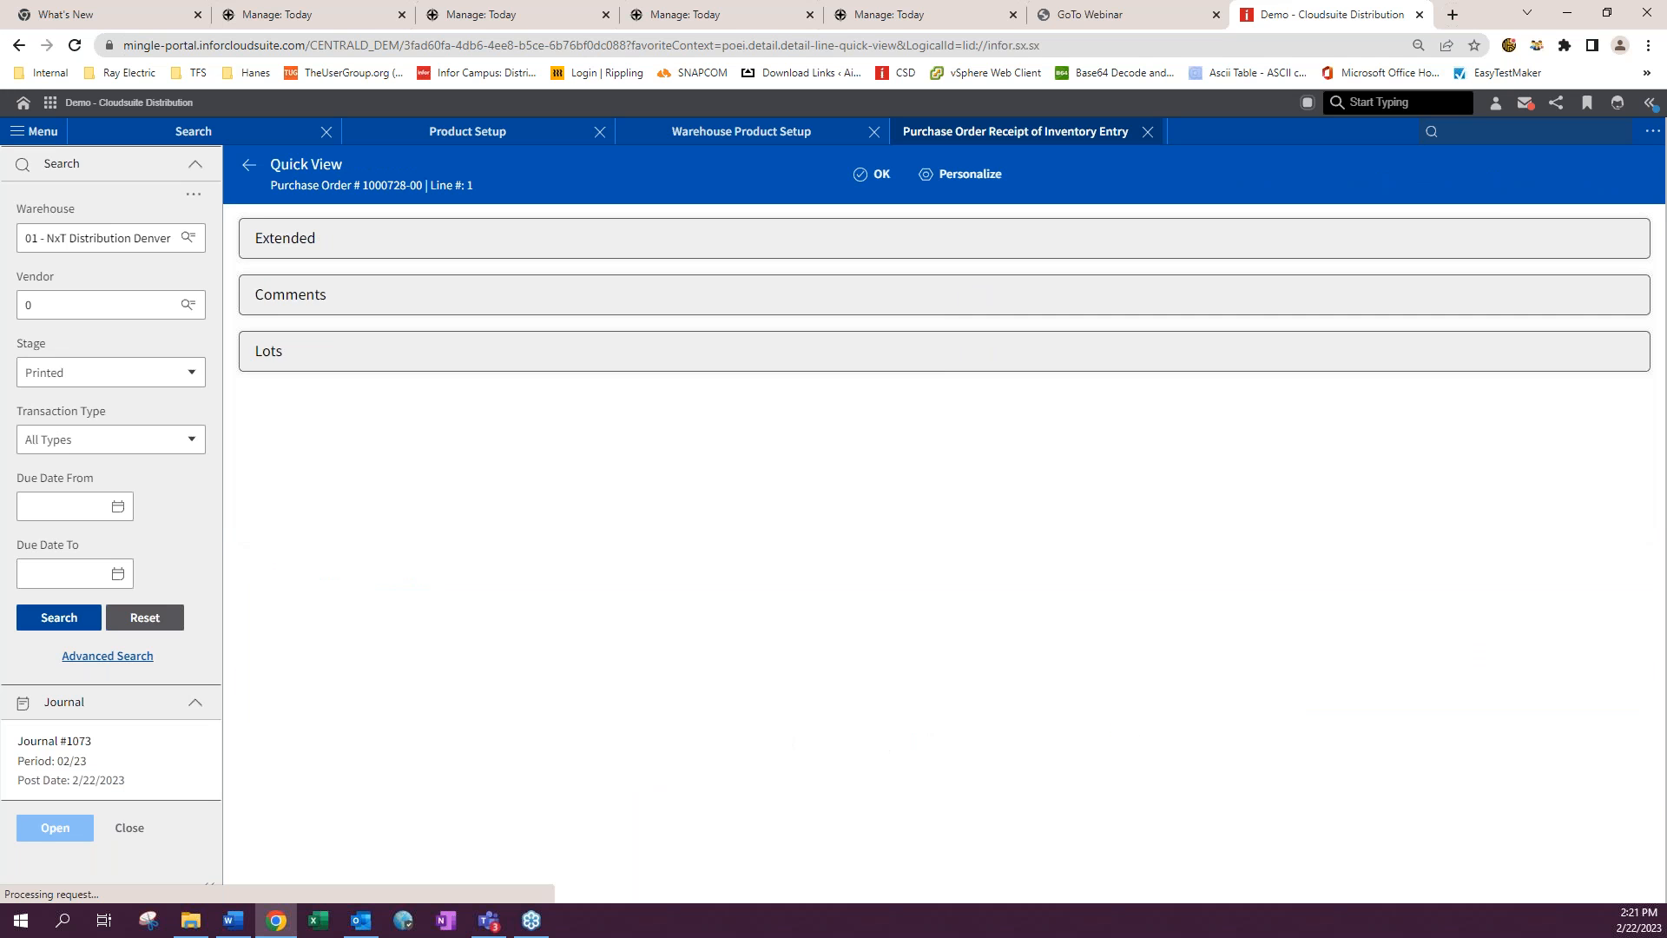
left_click(311, 783)
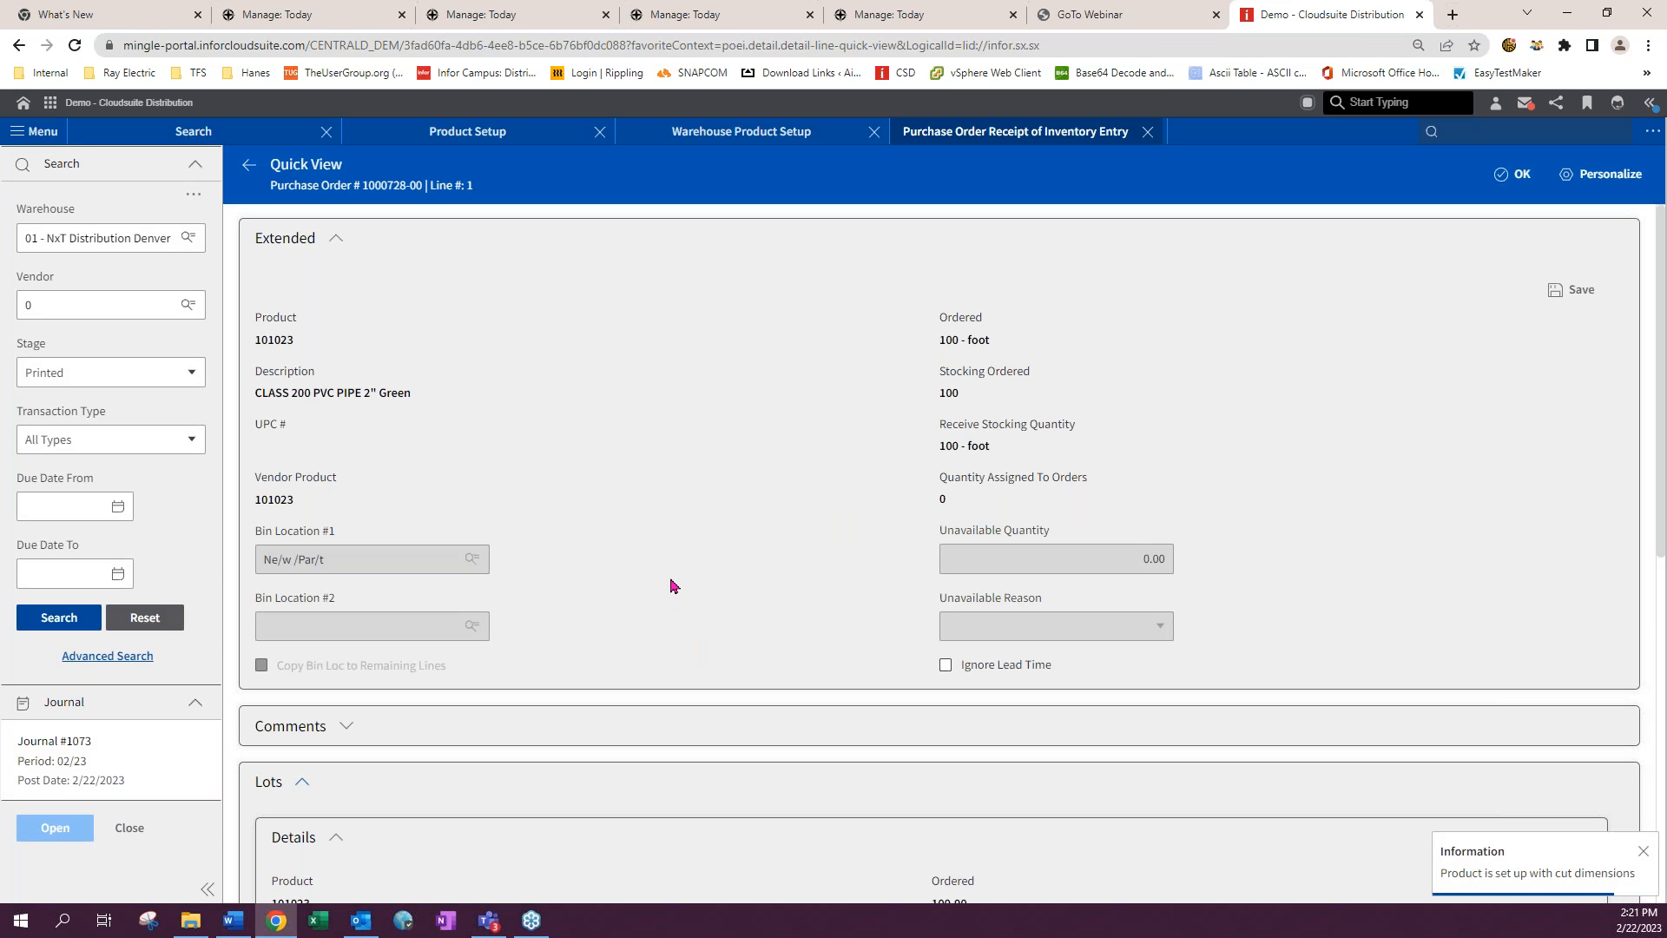
scroll(671, 586, "down", 1)
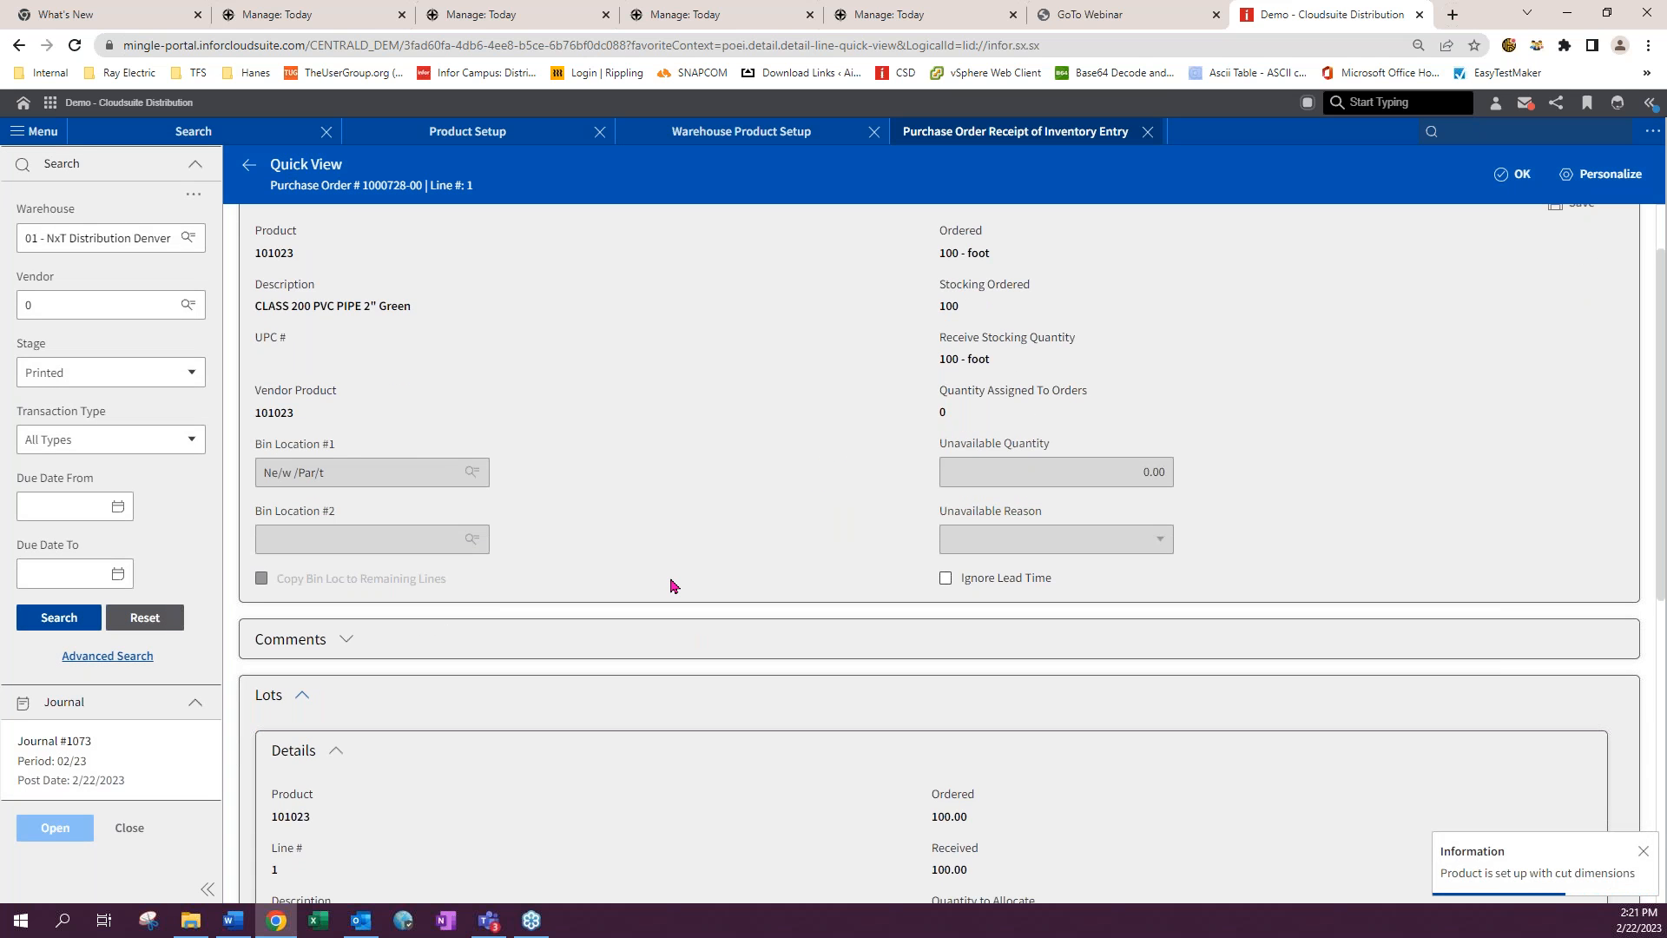
scroll(671, 587, "down", 3)
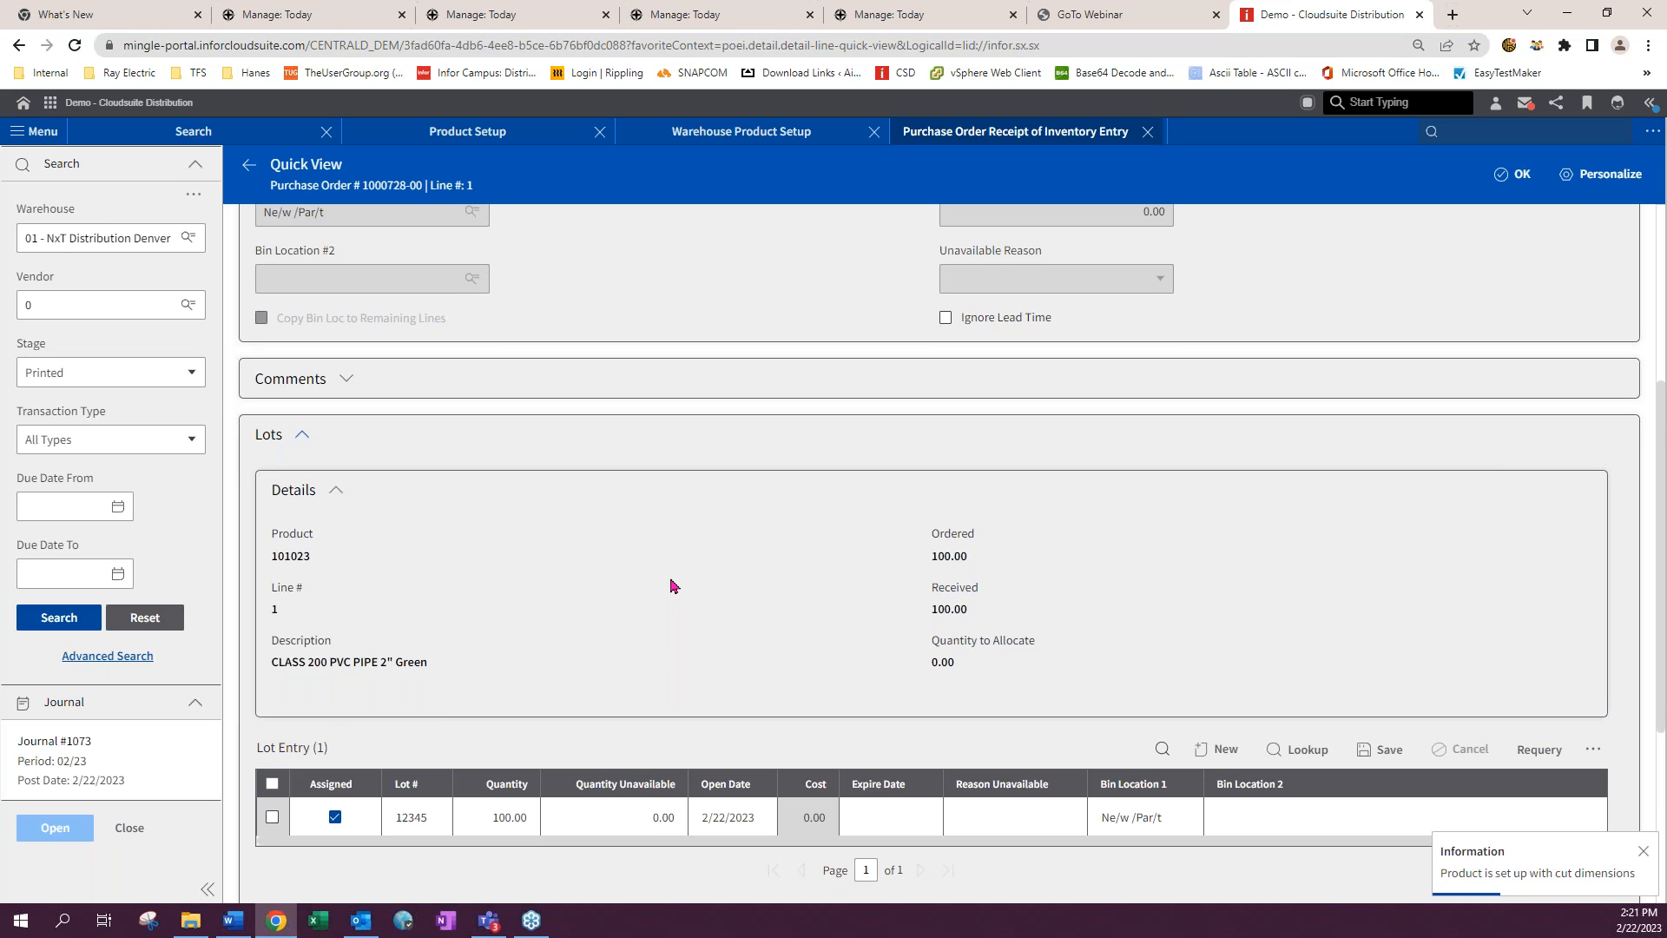
scroll(499, 784, "down", 4)
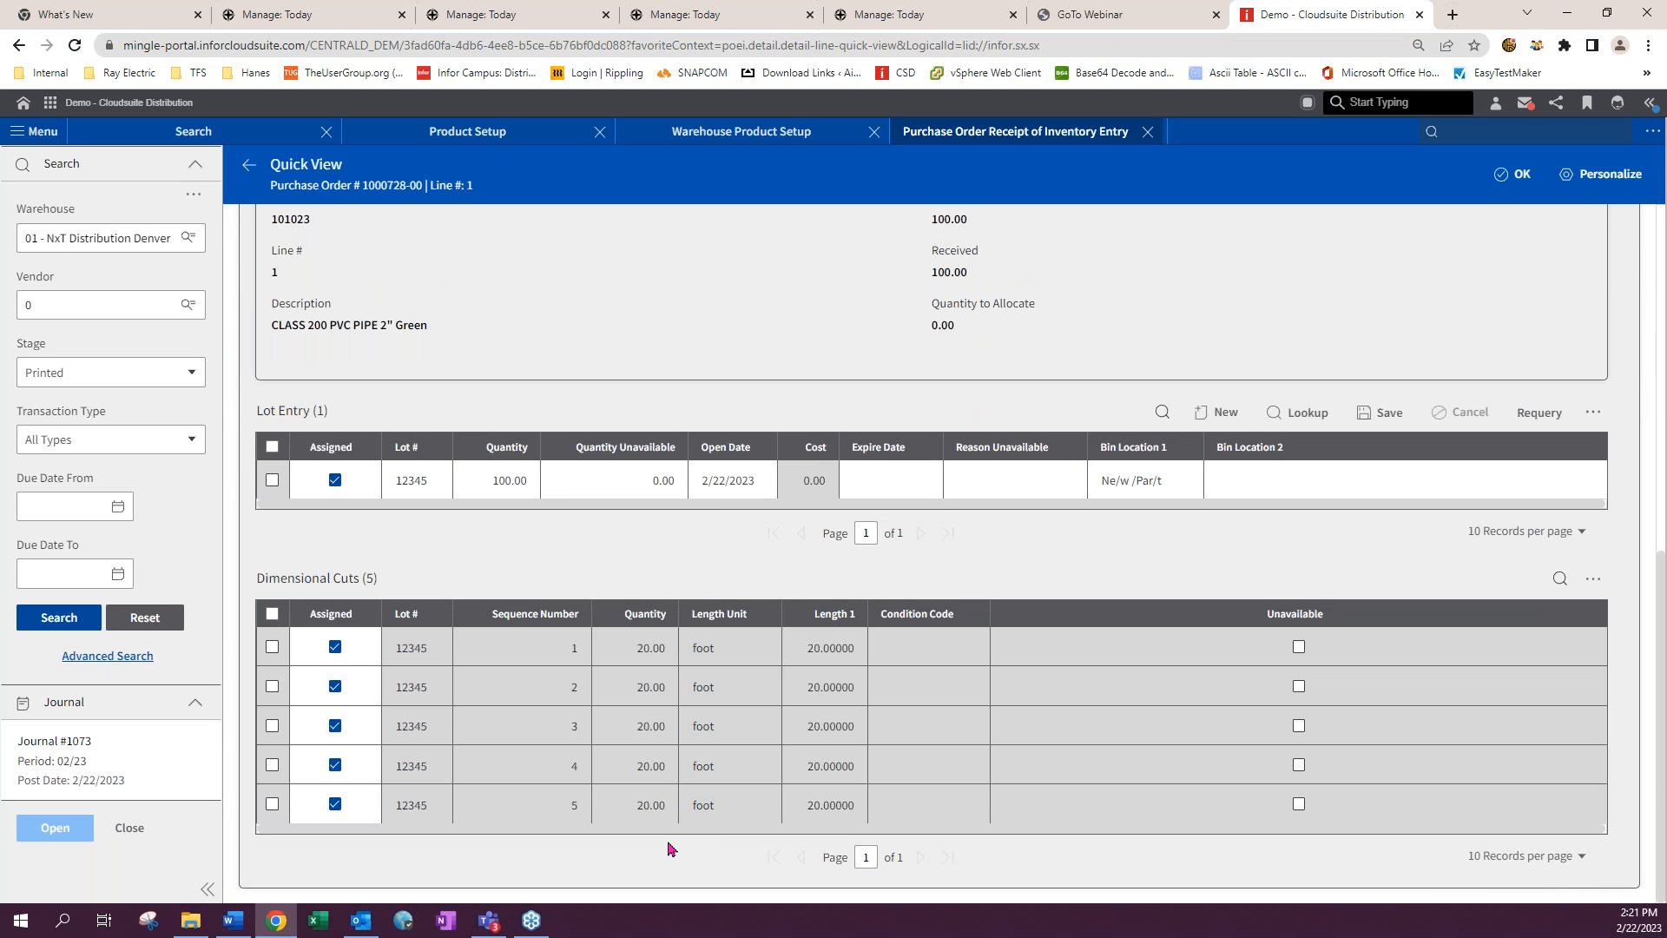
left_click(271, 646)
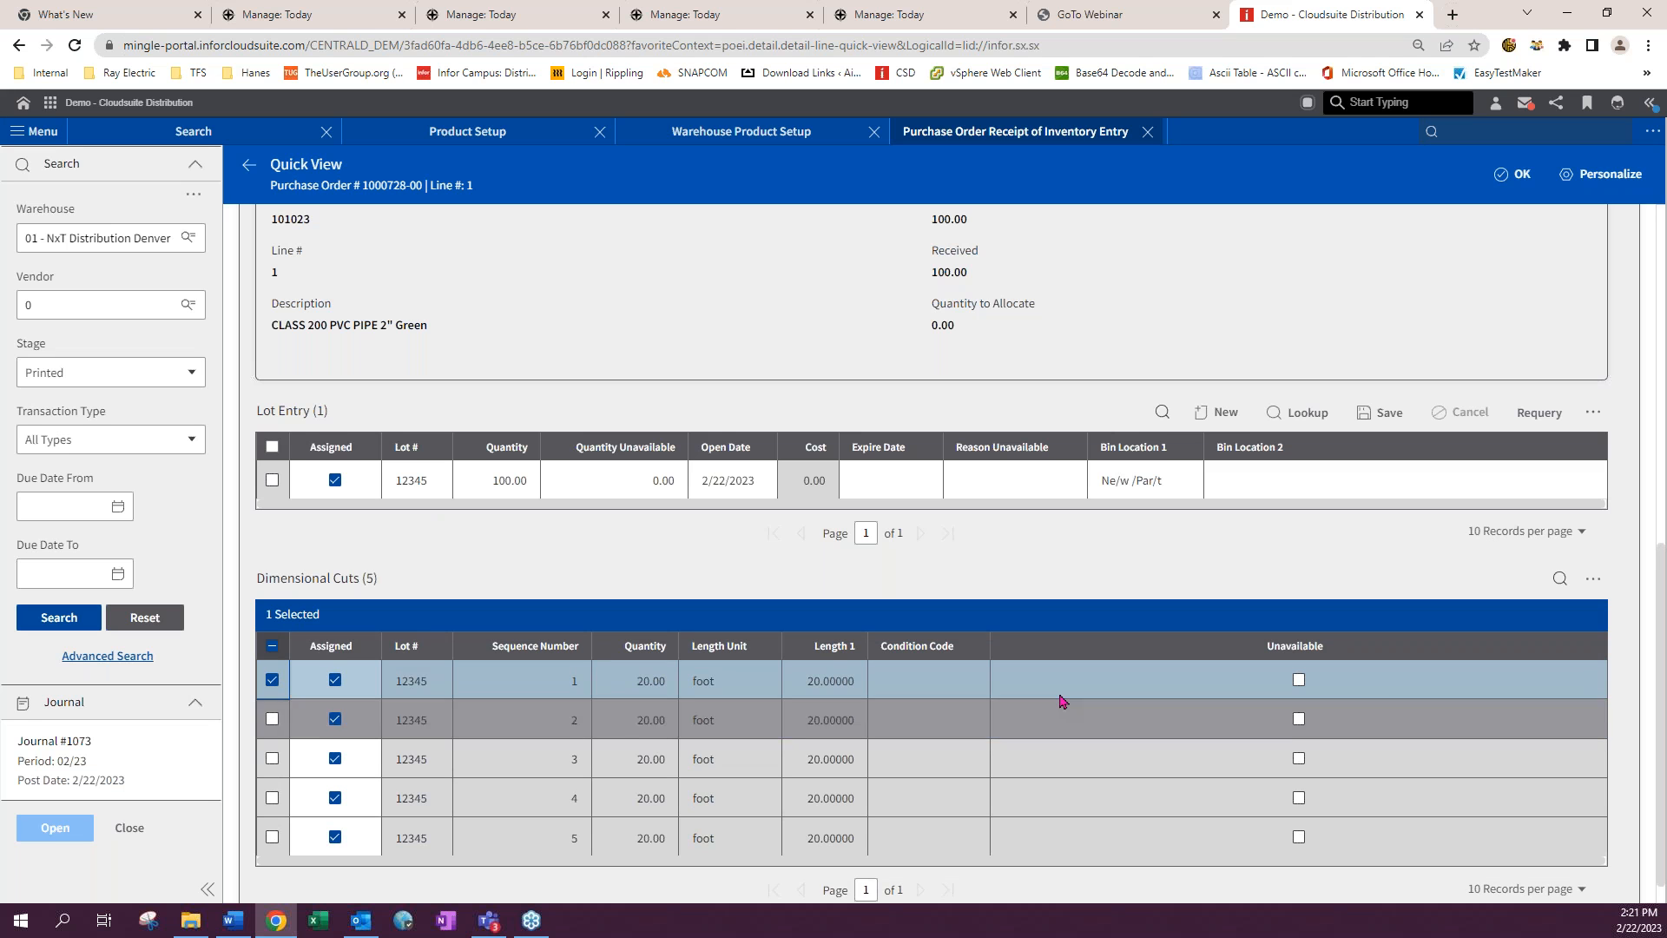
- Try saving the lot entry again with one cut selected
scroll(1548, 667, "up", 2)
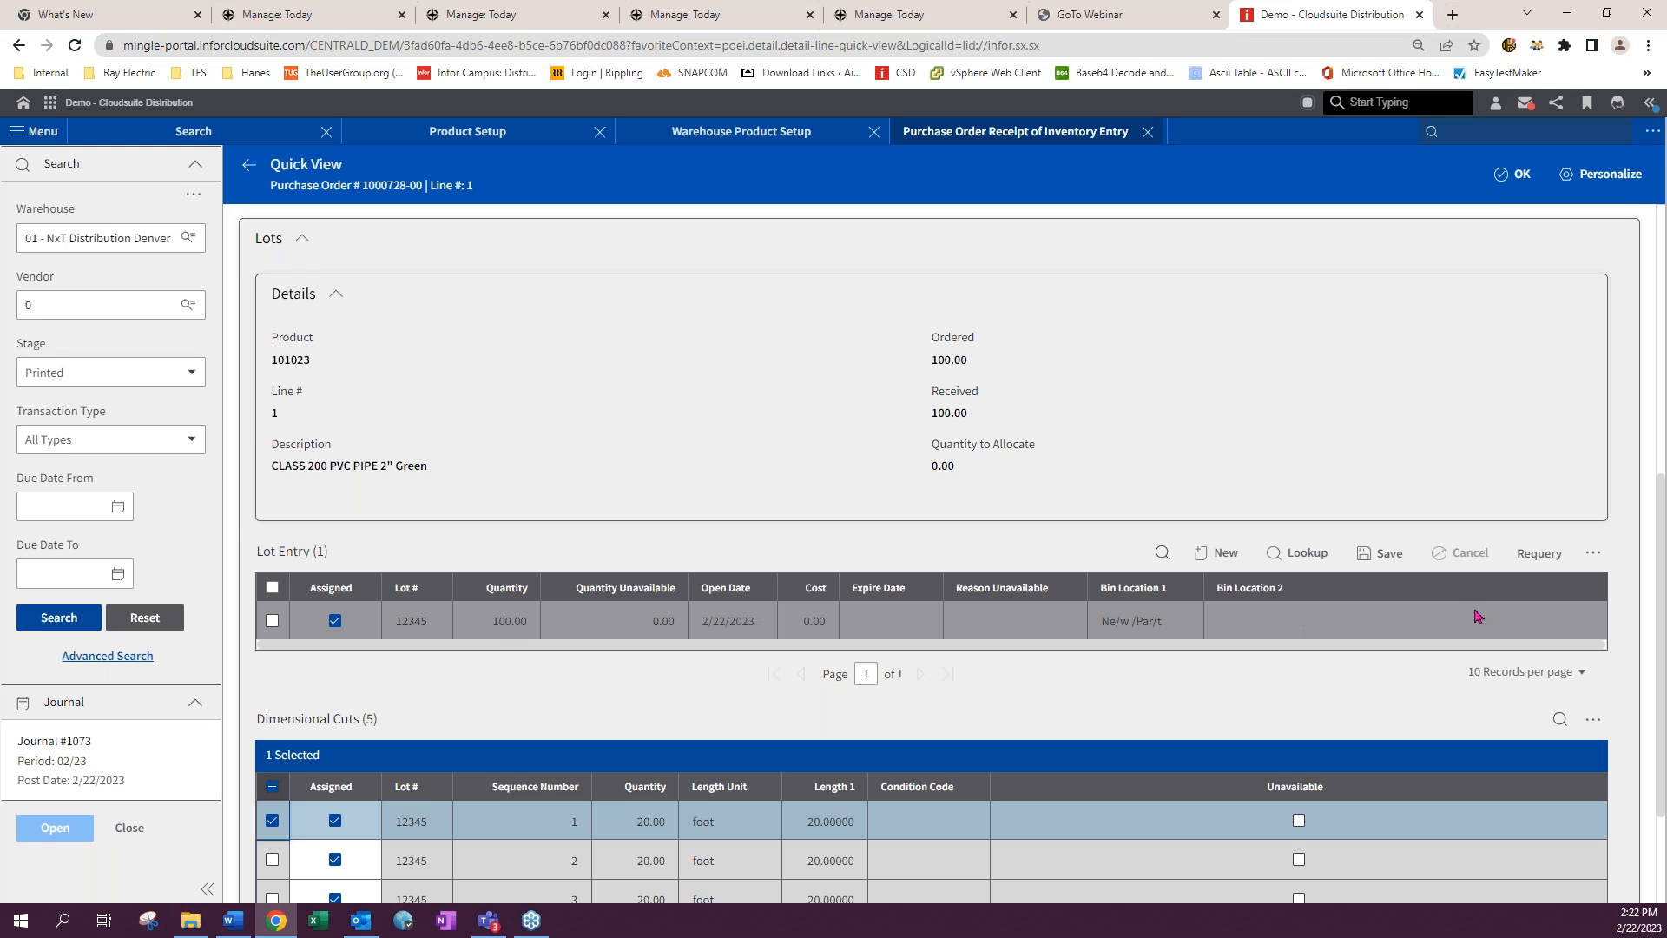
scroll(1476, 614, "up", 4)
scroll(1380, 673, "down", 3)
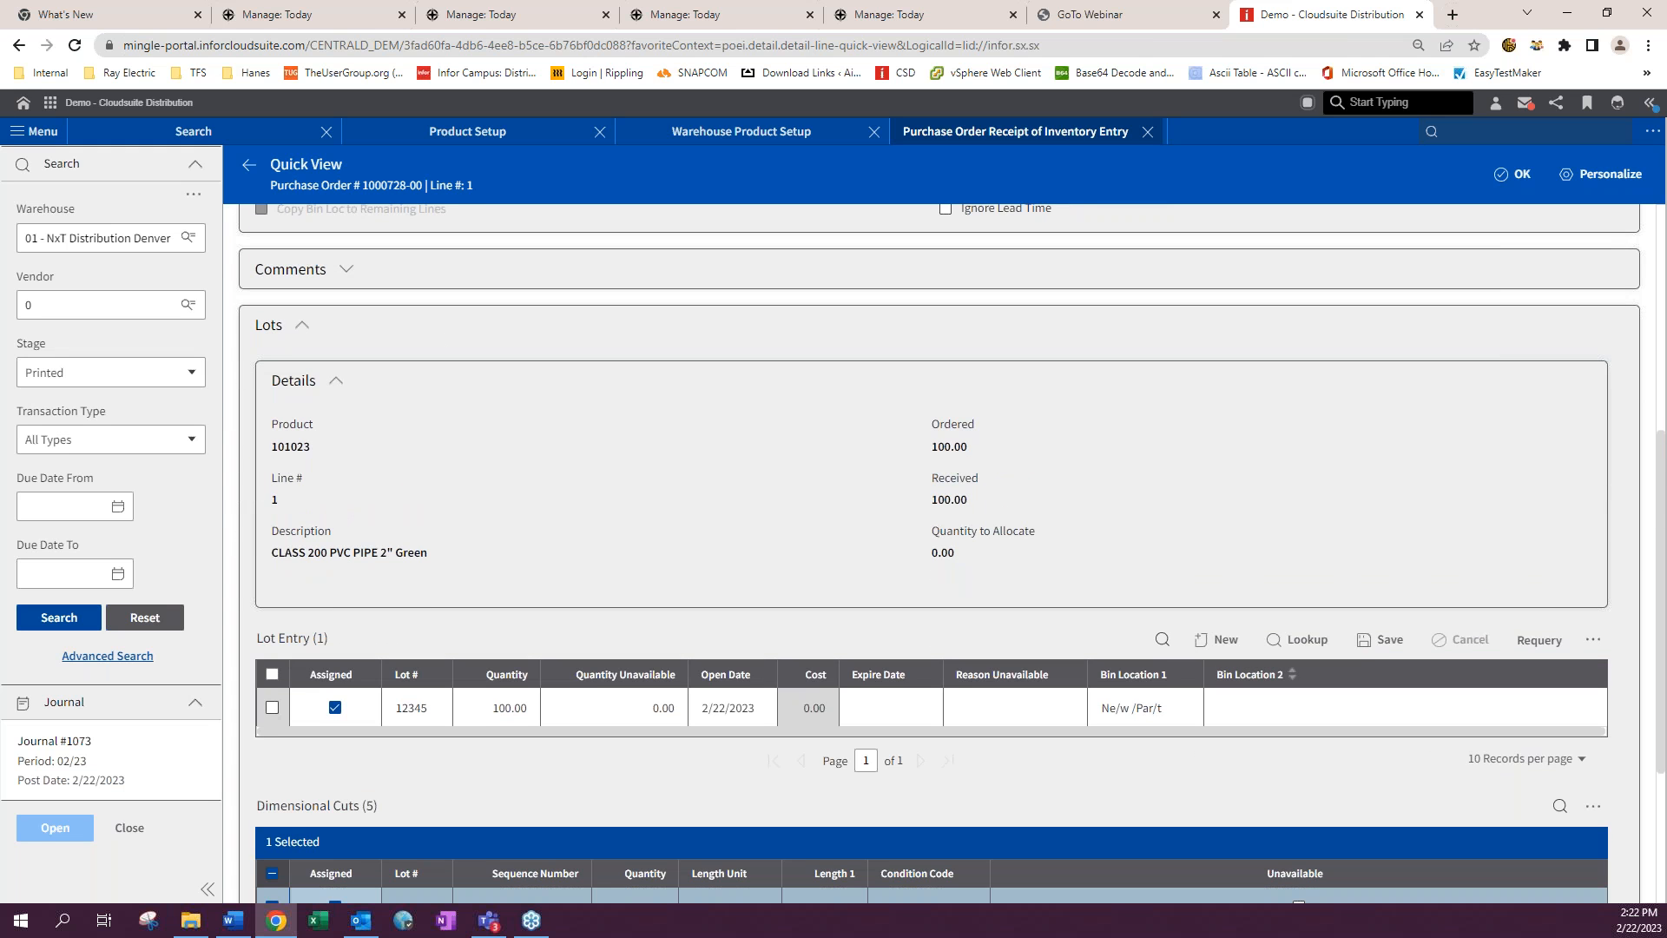
left_click(1381, 640)
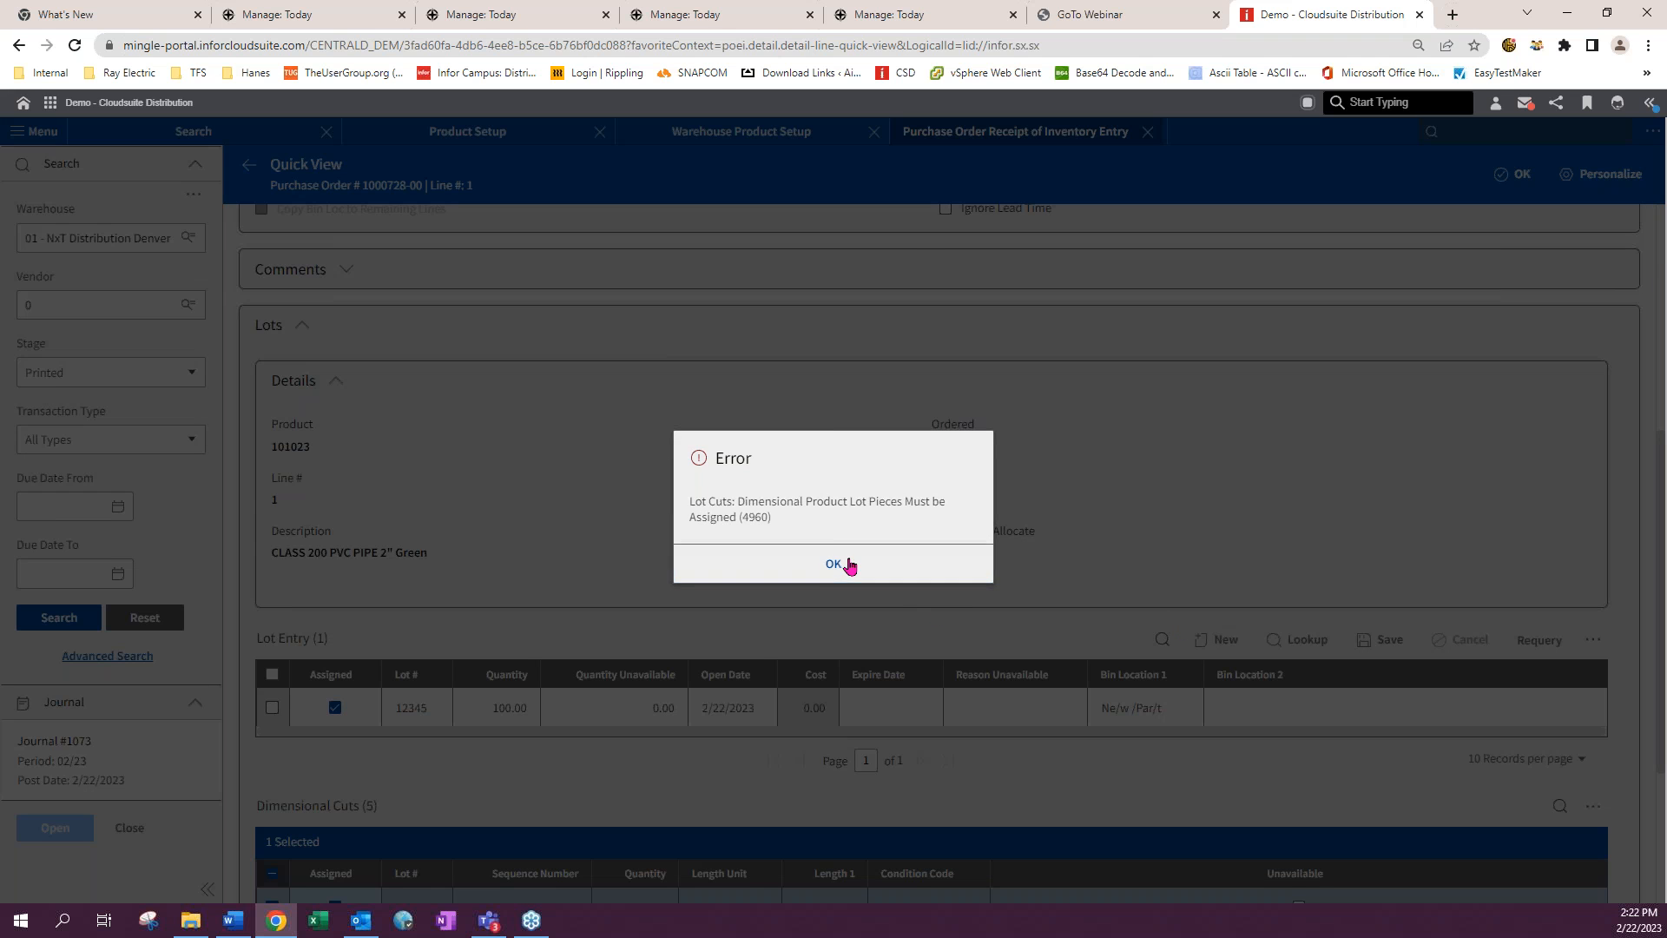
left_click(850, 566)
- Select the remaining four dimensional cuts of lot 12345
scroll(639, 727, "down", 3)
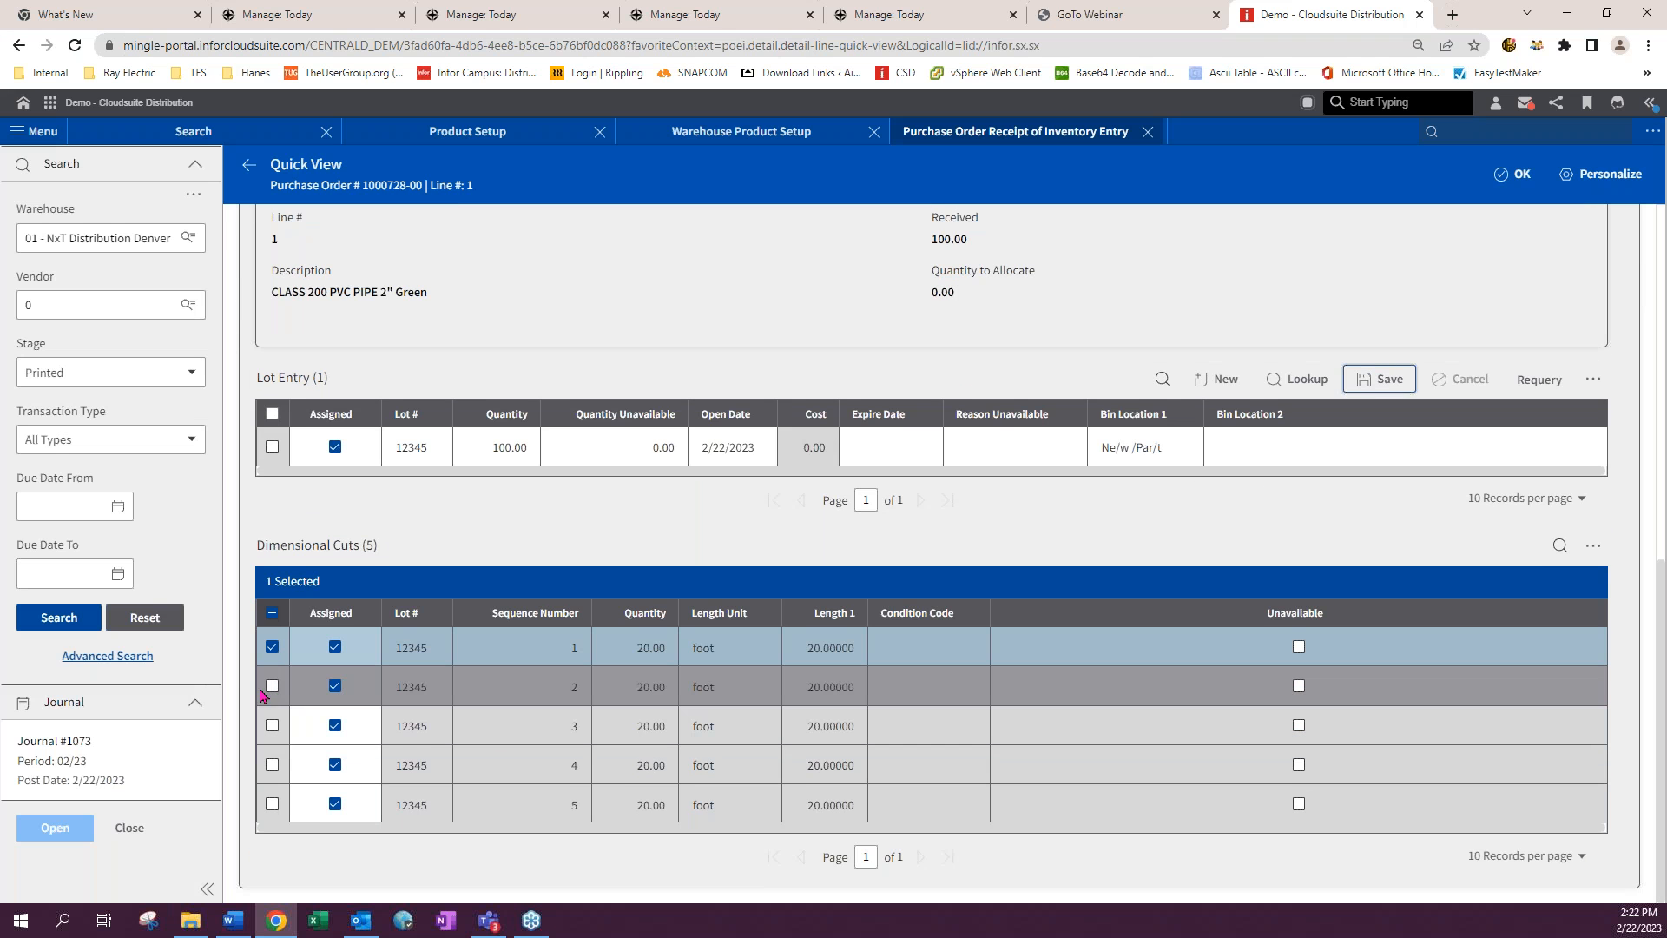
left_click(272, 691)
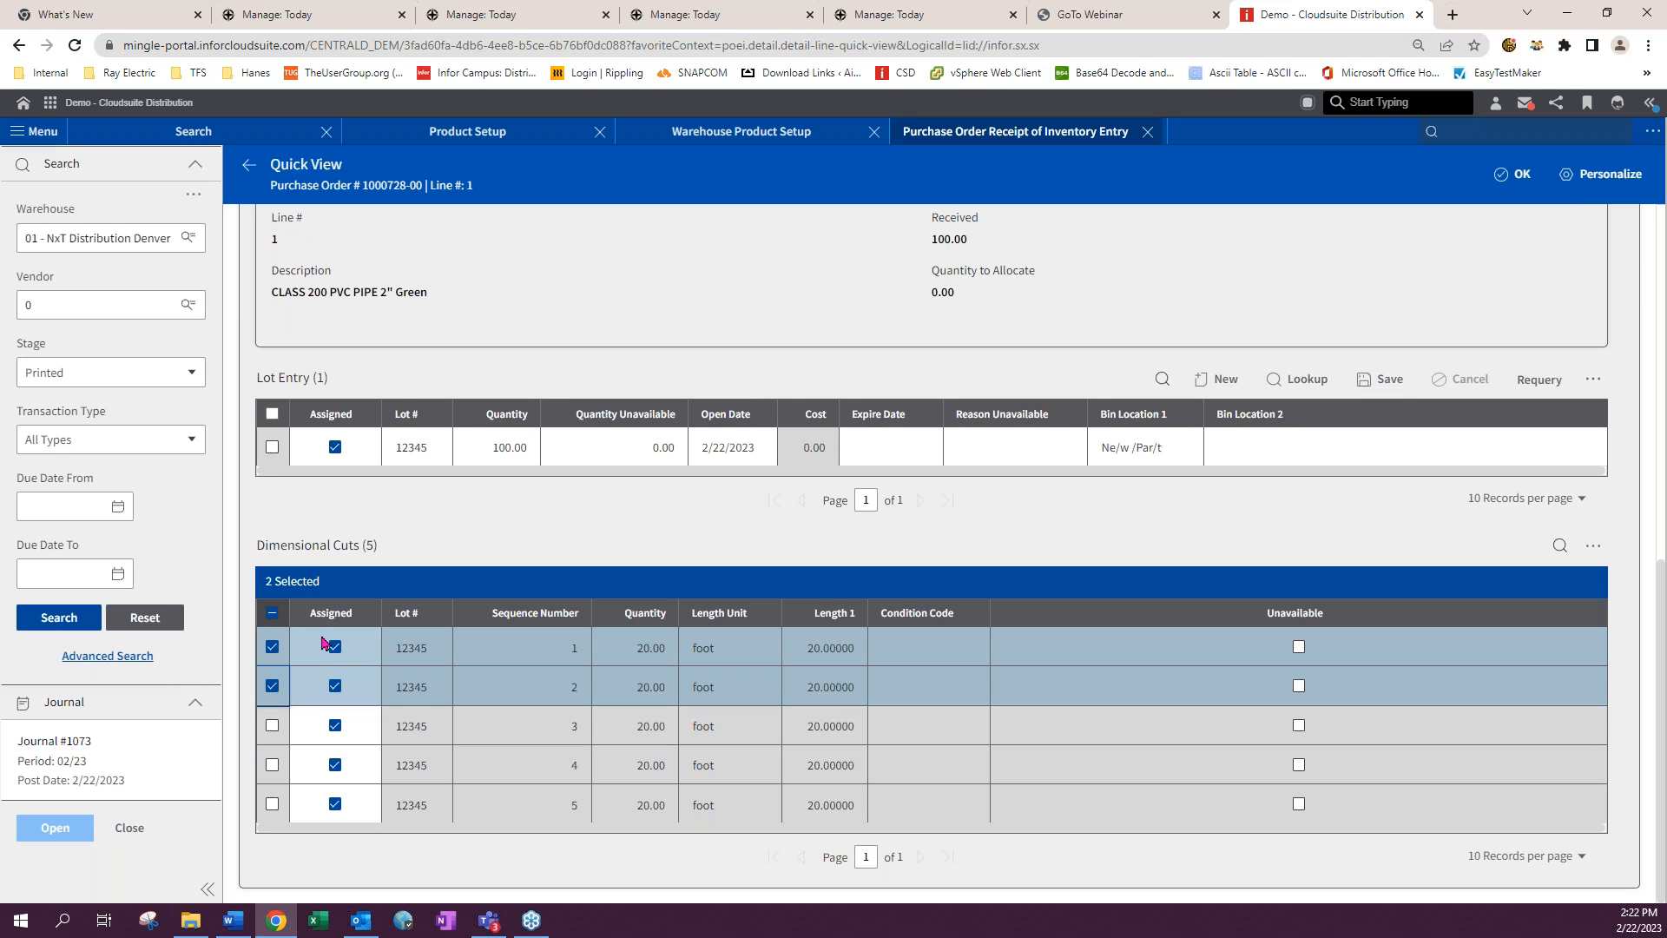
left_click(272, 725)
left_click(271, 764)
left_click(272, 804)
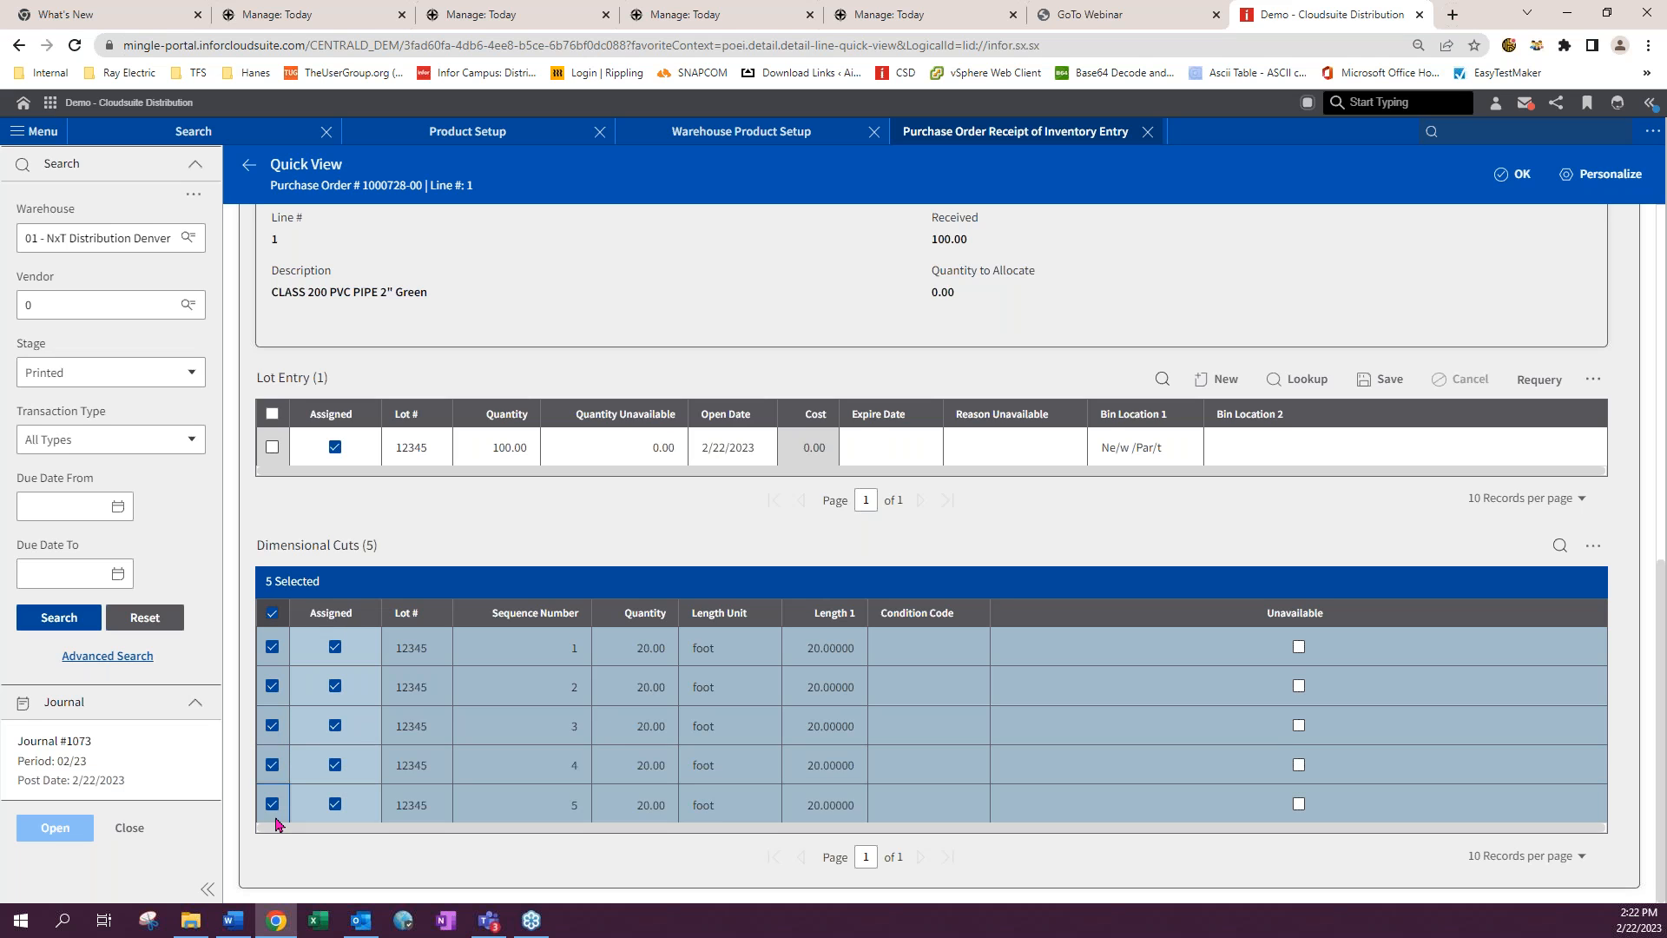
- Unassign and deselect dimensional cuts 2 to 5 of lot 12345, leaving only the first cut
left_click(272, 804)
left_click(272, 764)
left_click(272, 725)
left_click(335, 804)
left_click(336, 764)
left_click(335, 725)
left_click(336, 686)
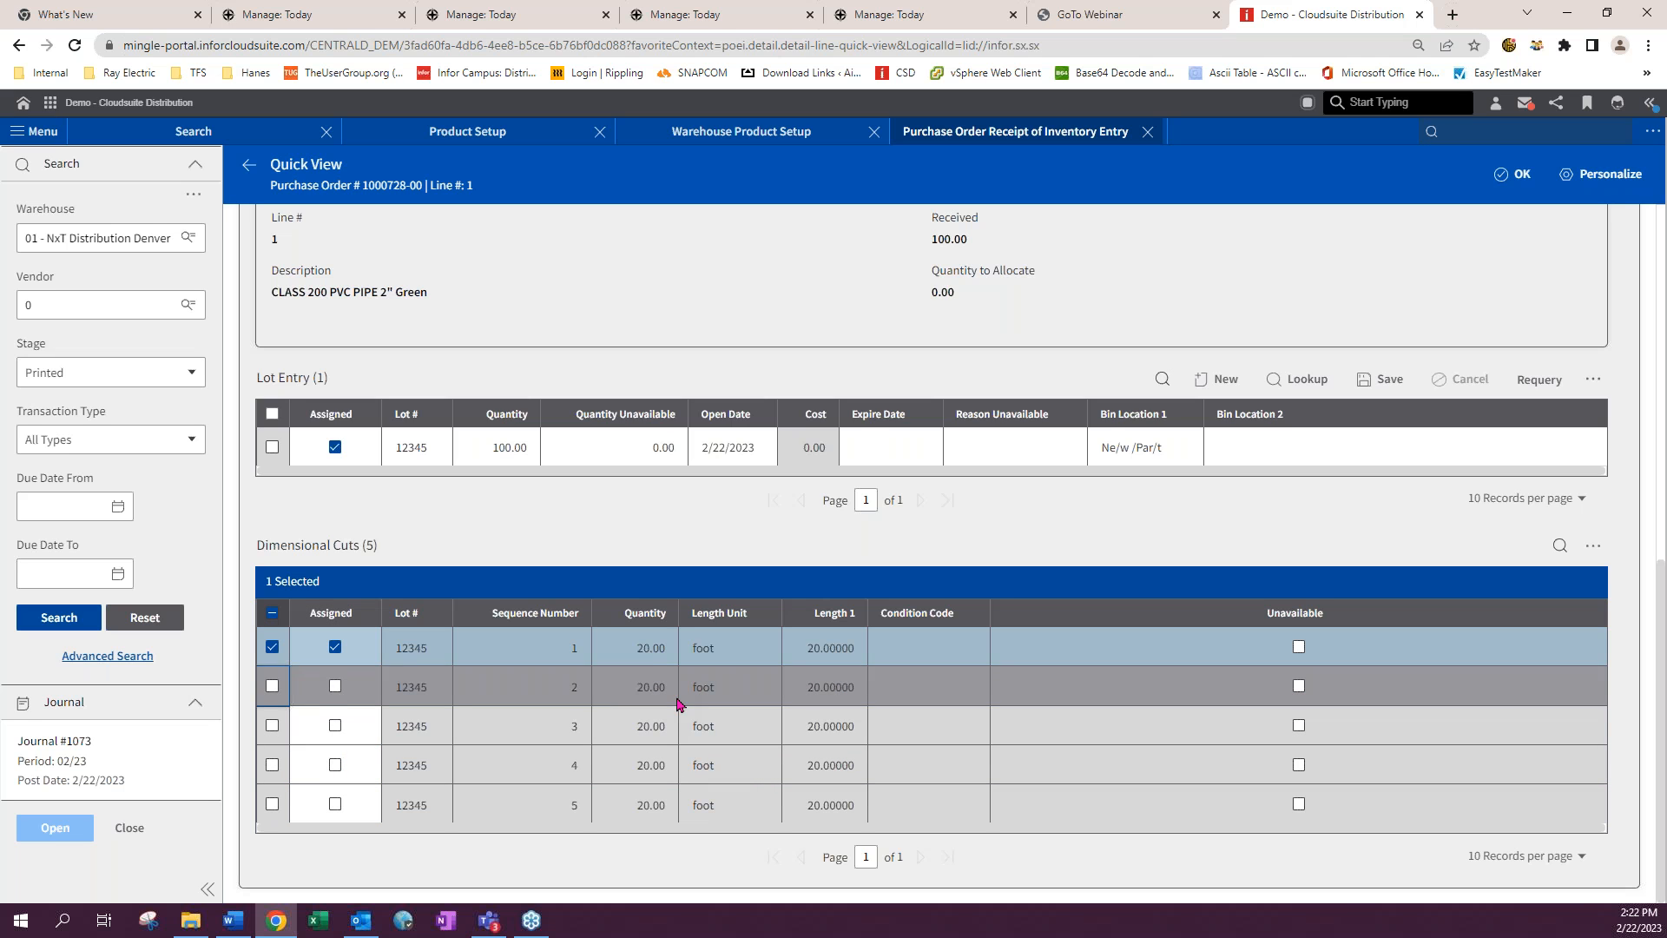
left_click(657, 648)
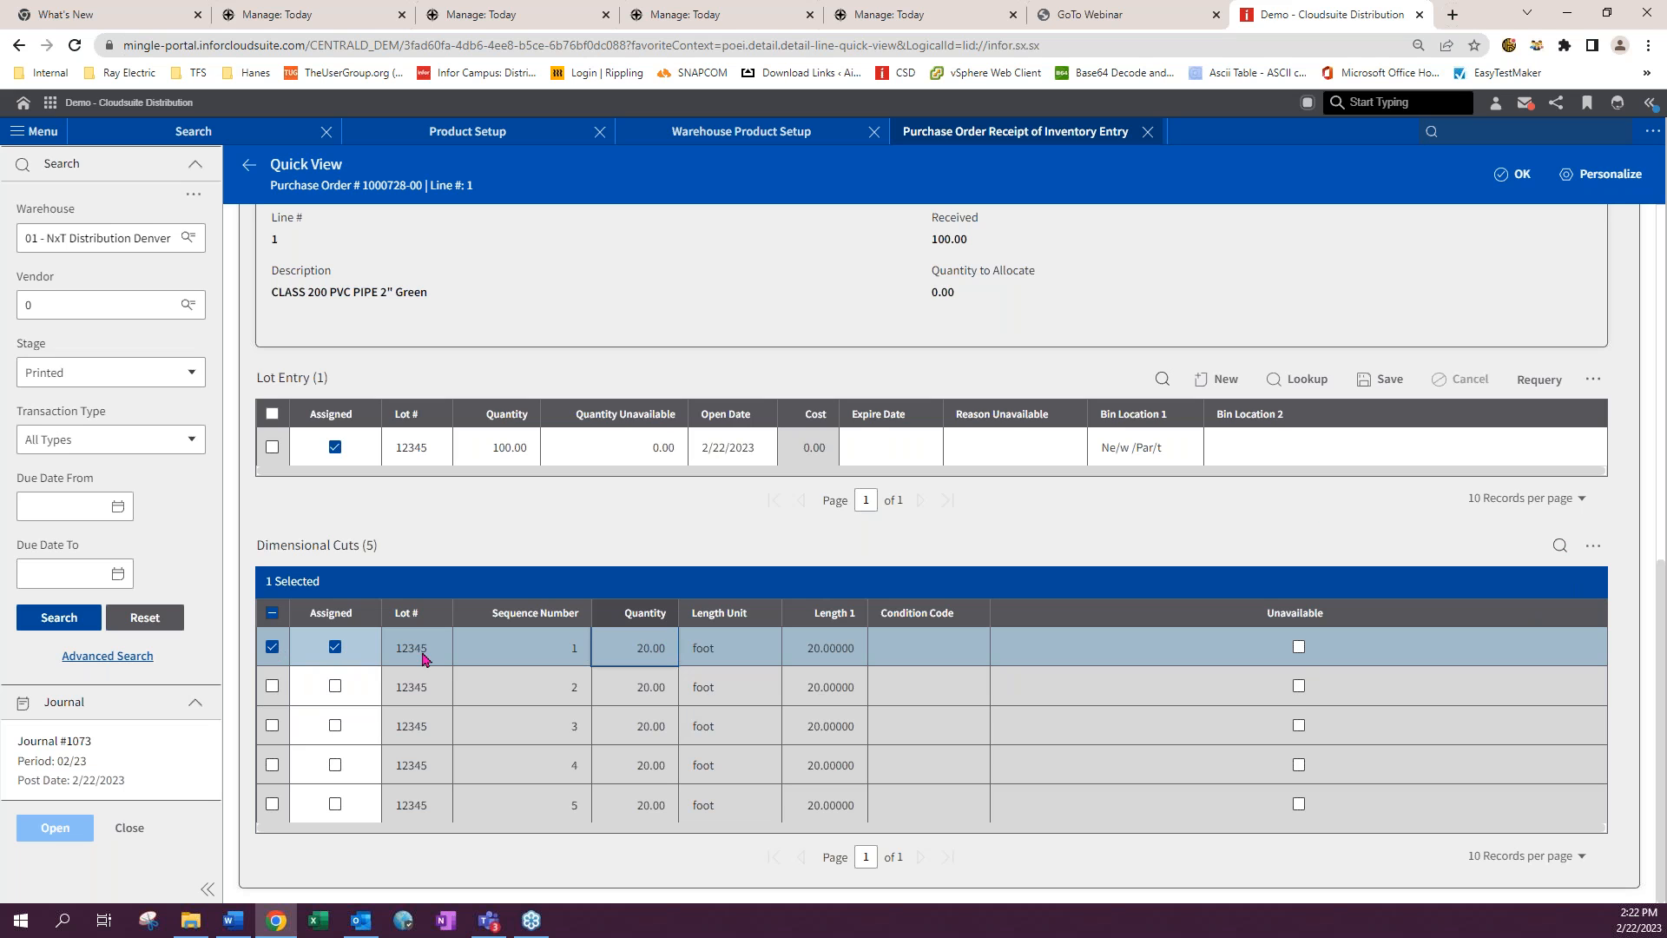
- Select lot 12345 and set its cut dimensions to 1 piece in the Cut Dimensions dialog
left_click(275, 453)
left_click(272, 447)
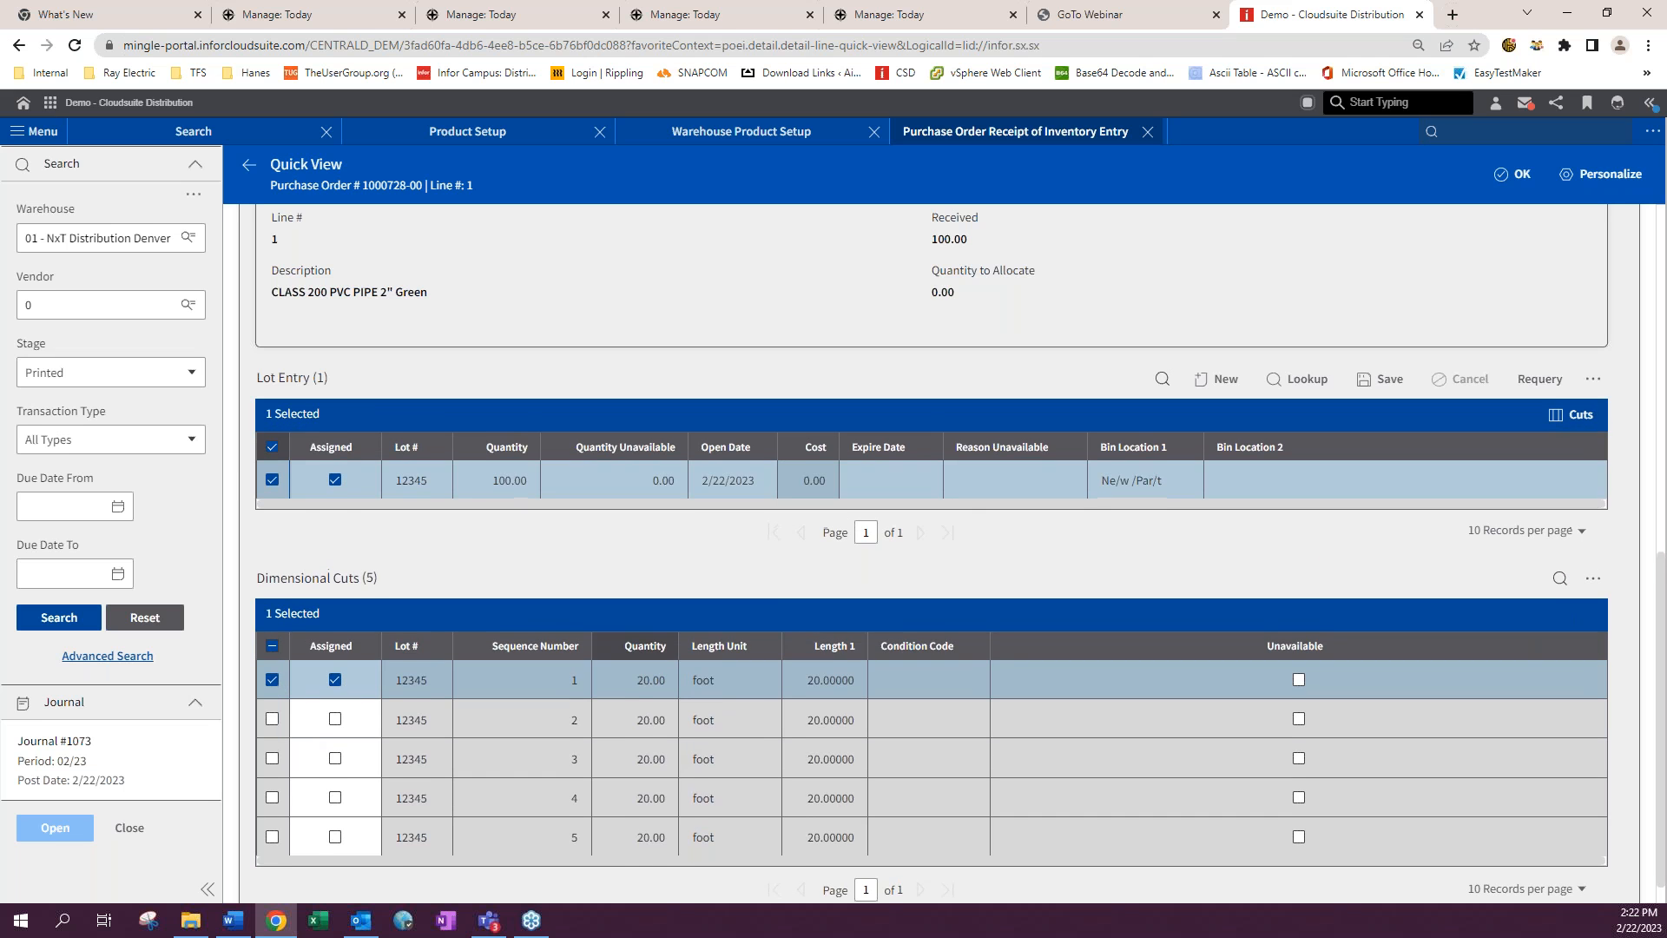
left_click(1570, 414)
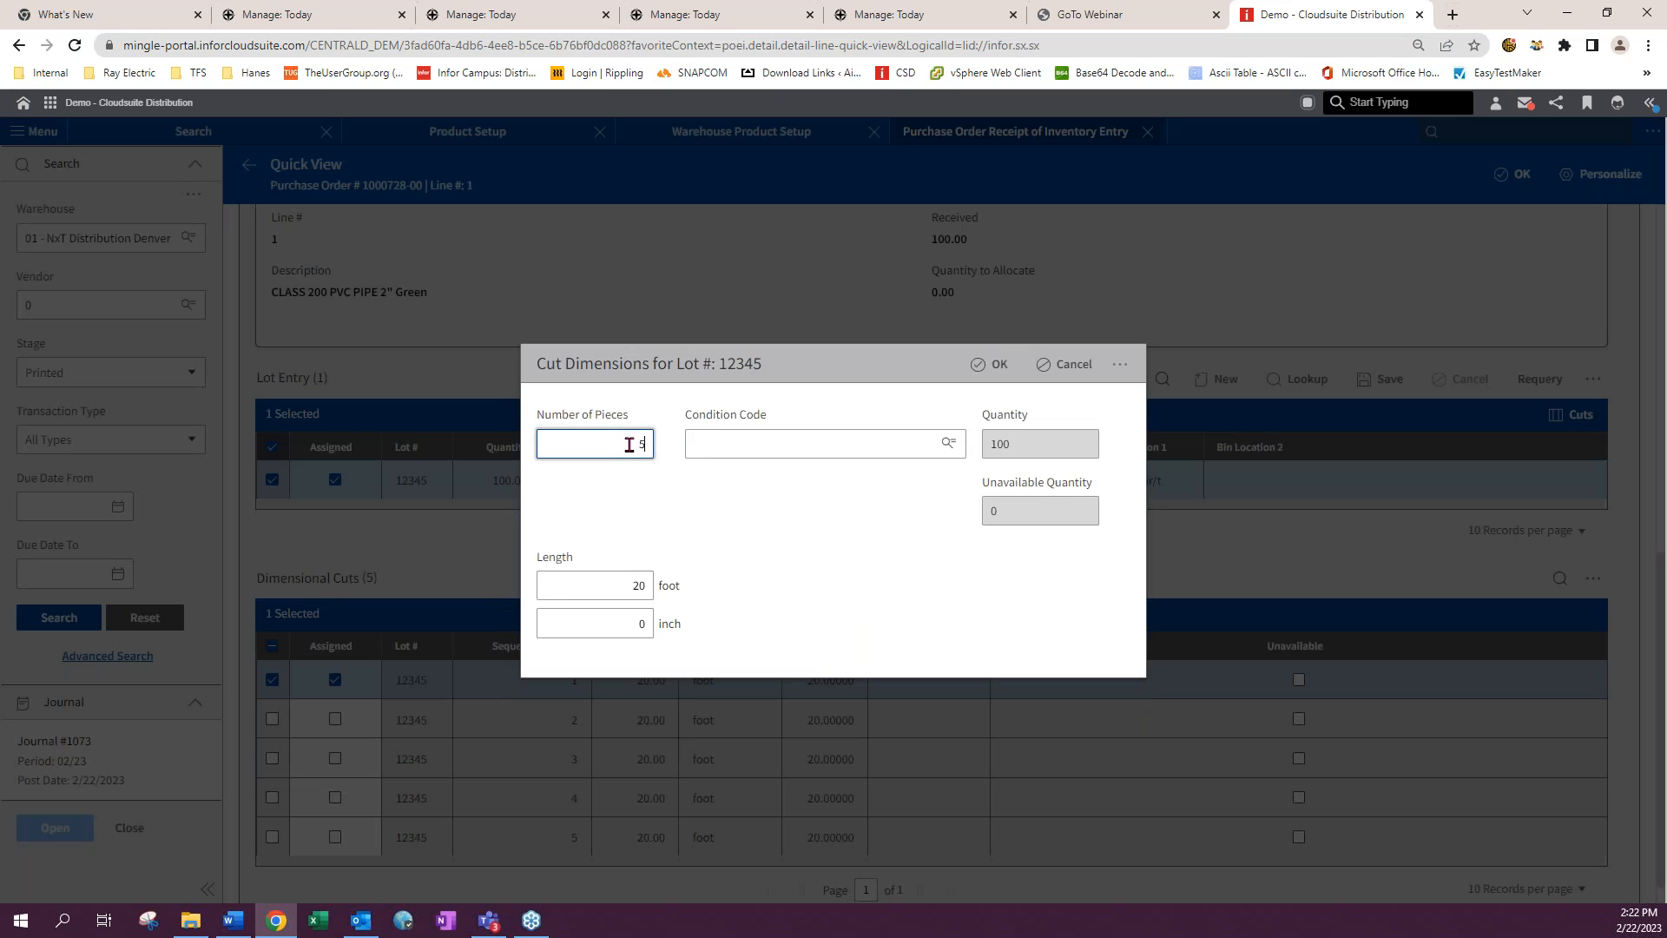
double_click(640, 444)
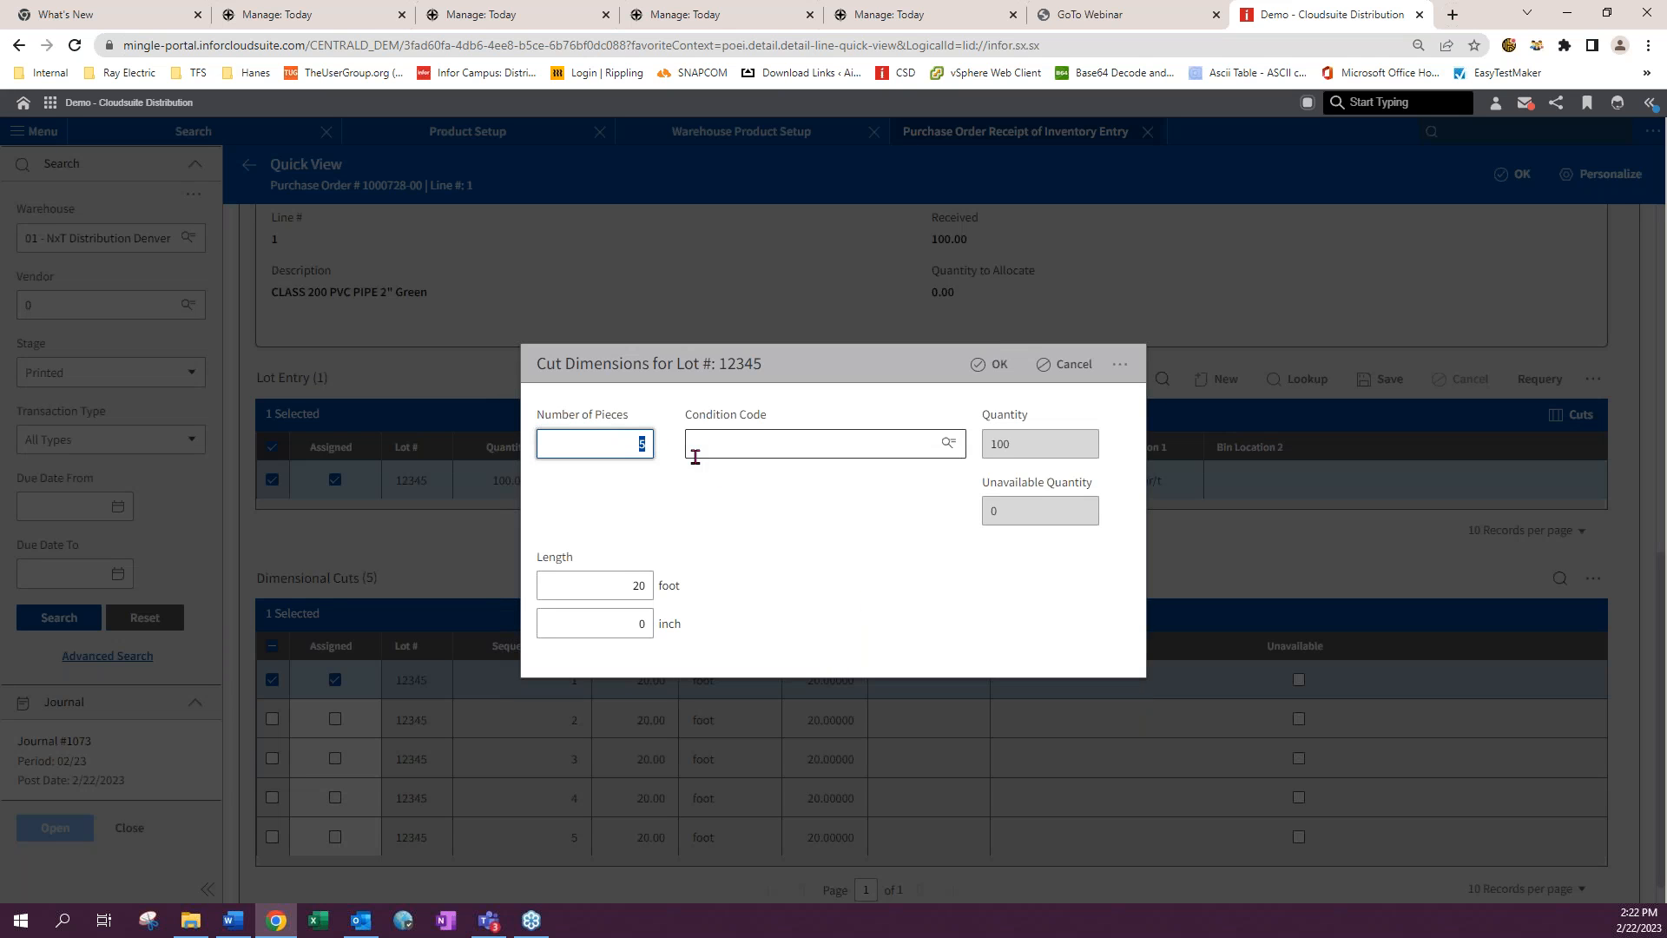
key("Tab")
double_click(639, 586)
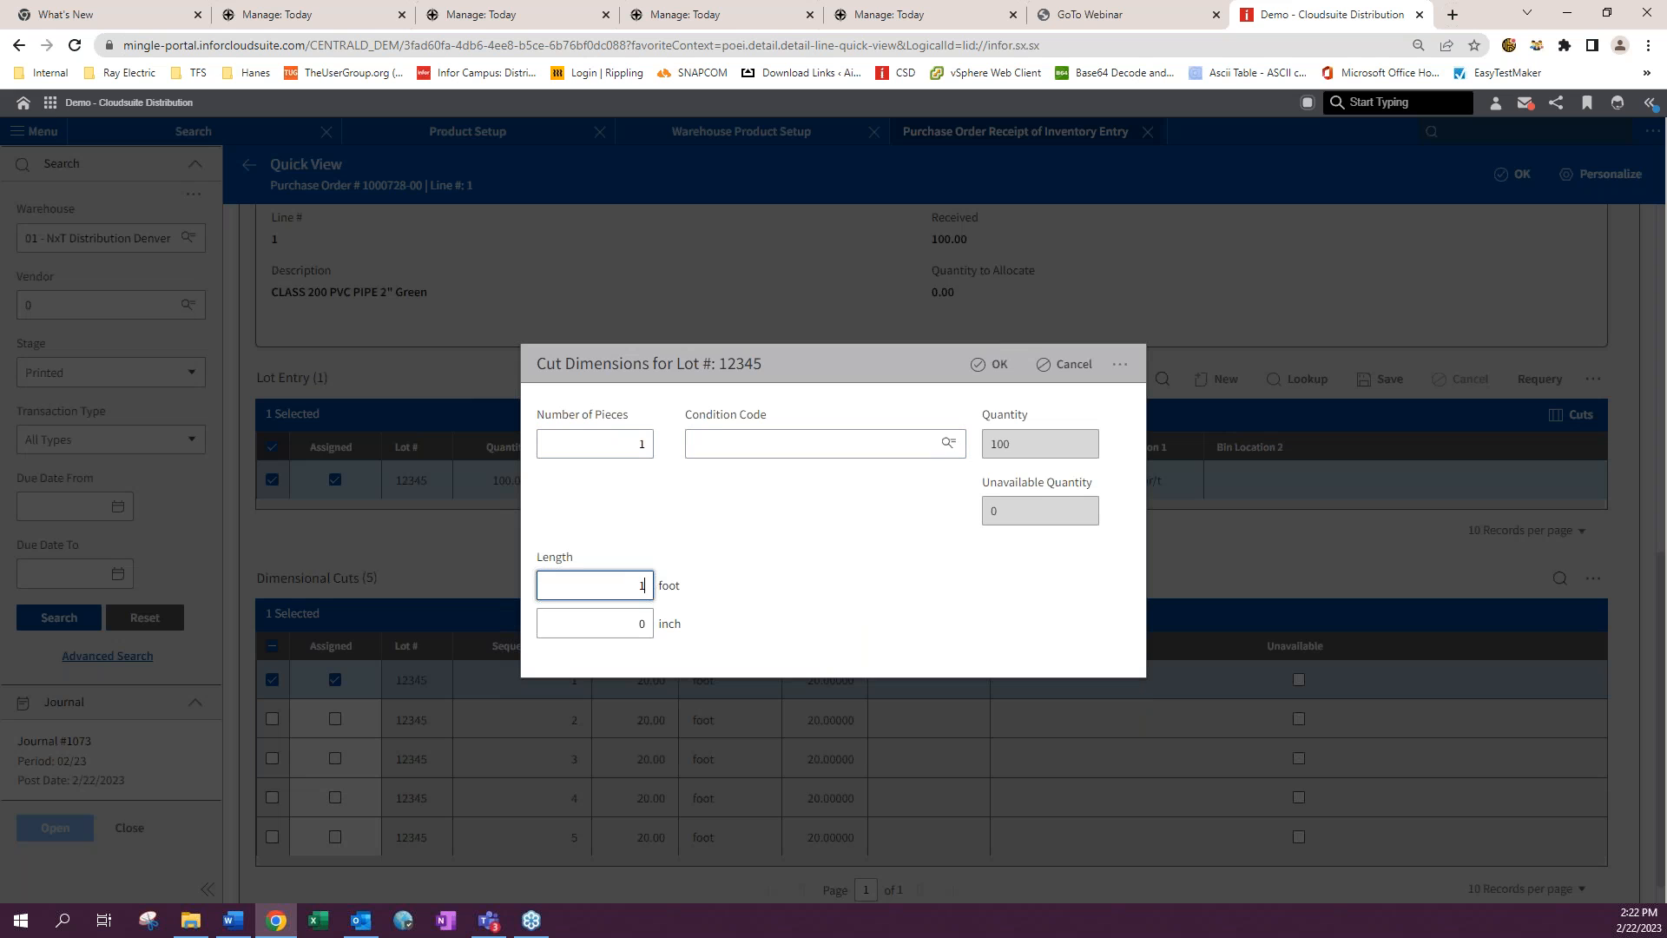
key("Tab")
left_click(992, 364)
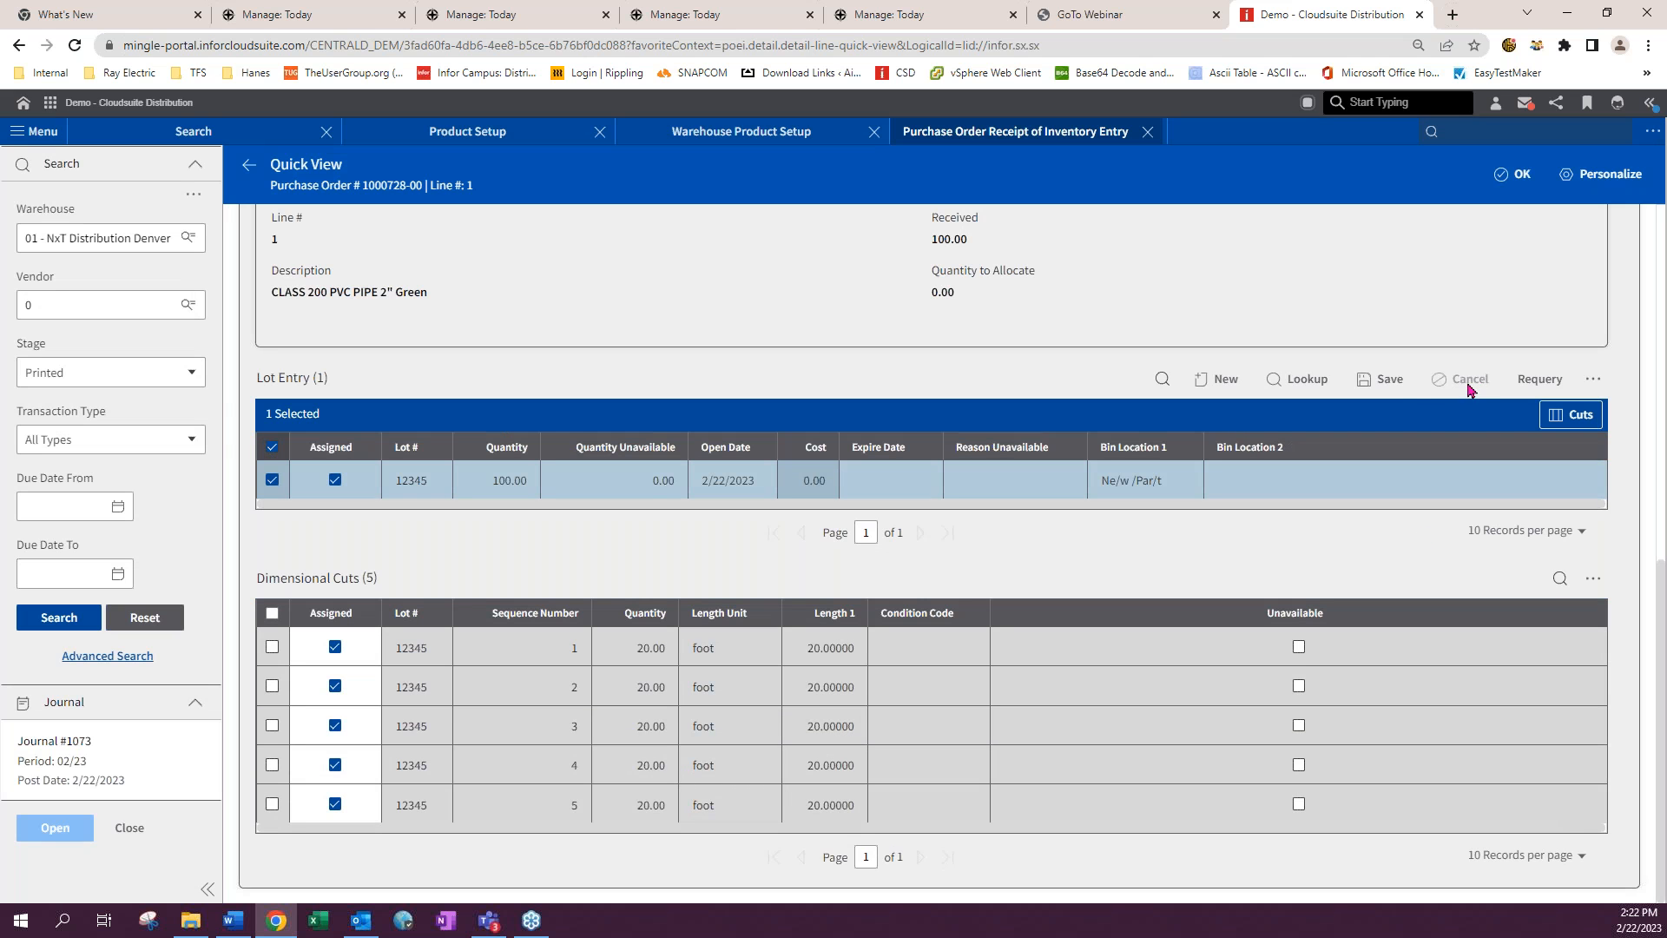
- Save the lot entry and submit the receipt
left_click(1387, 379)
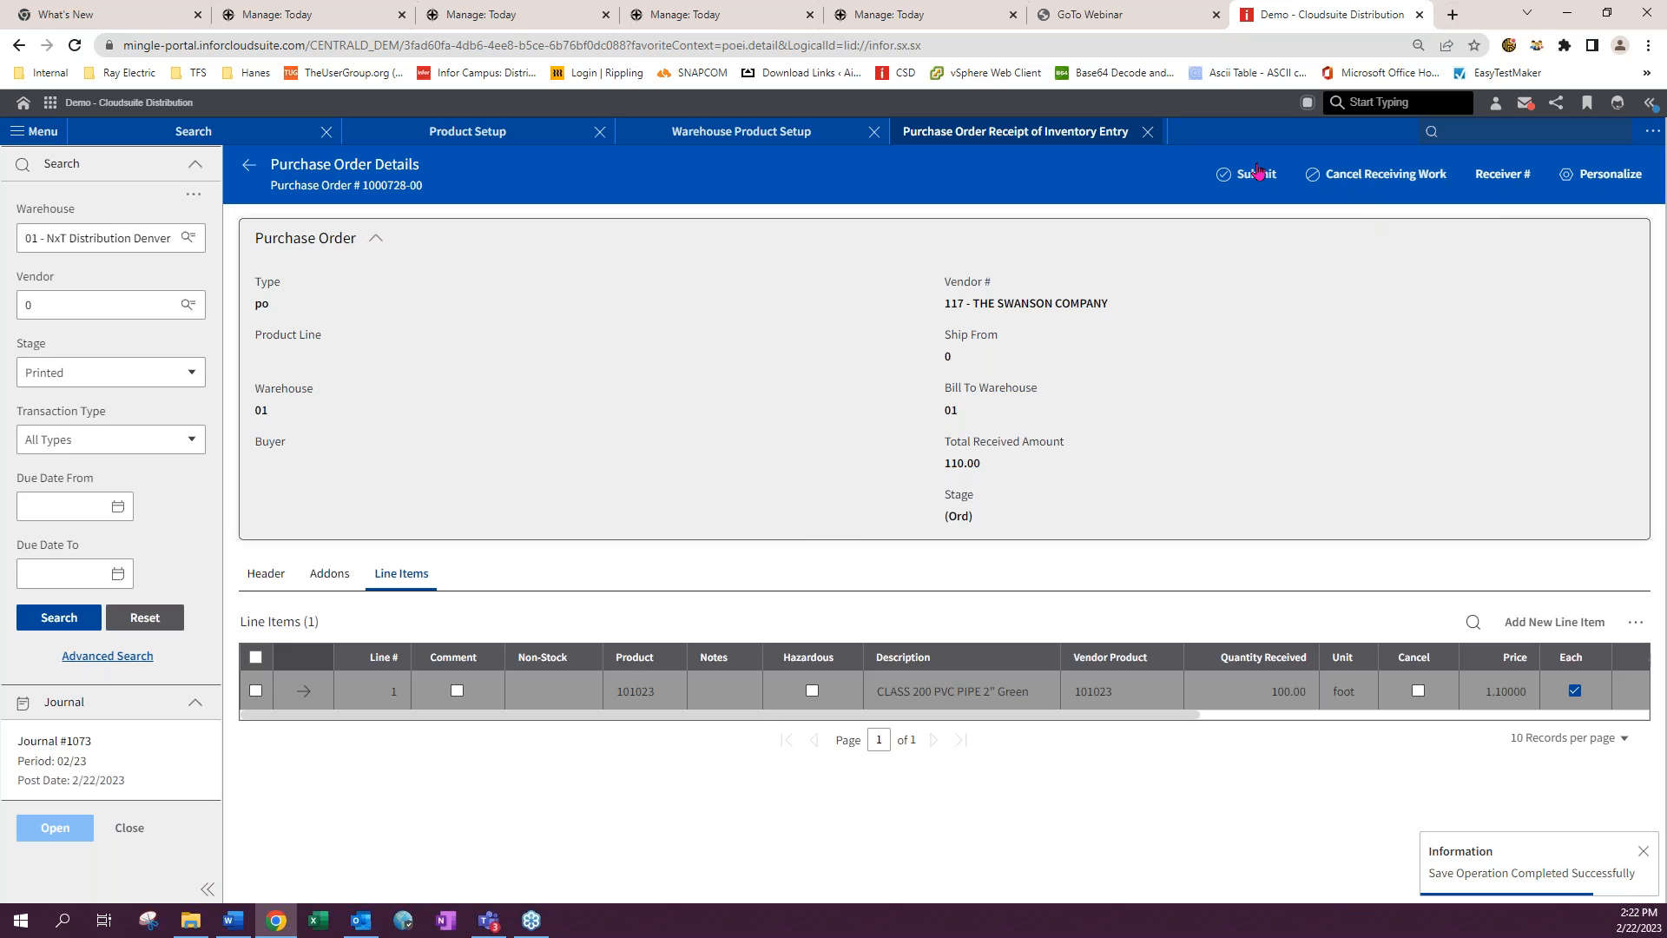
left_click(1258, 173)
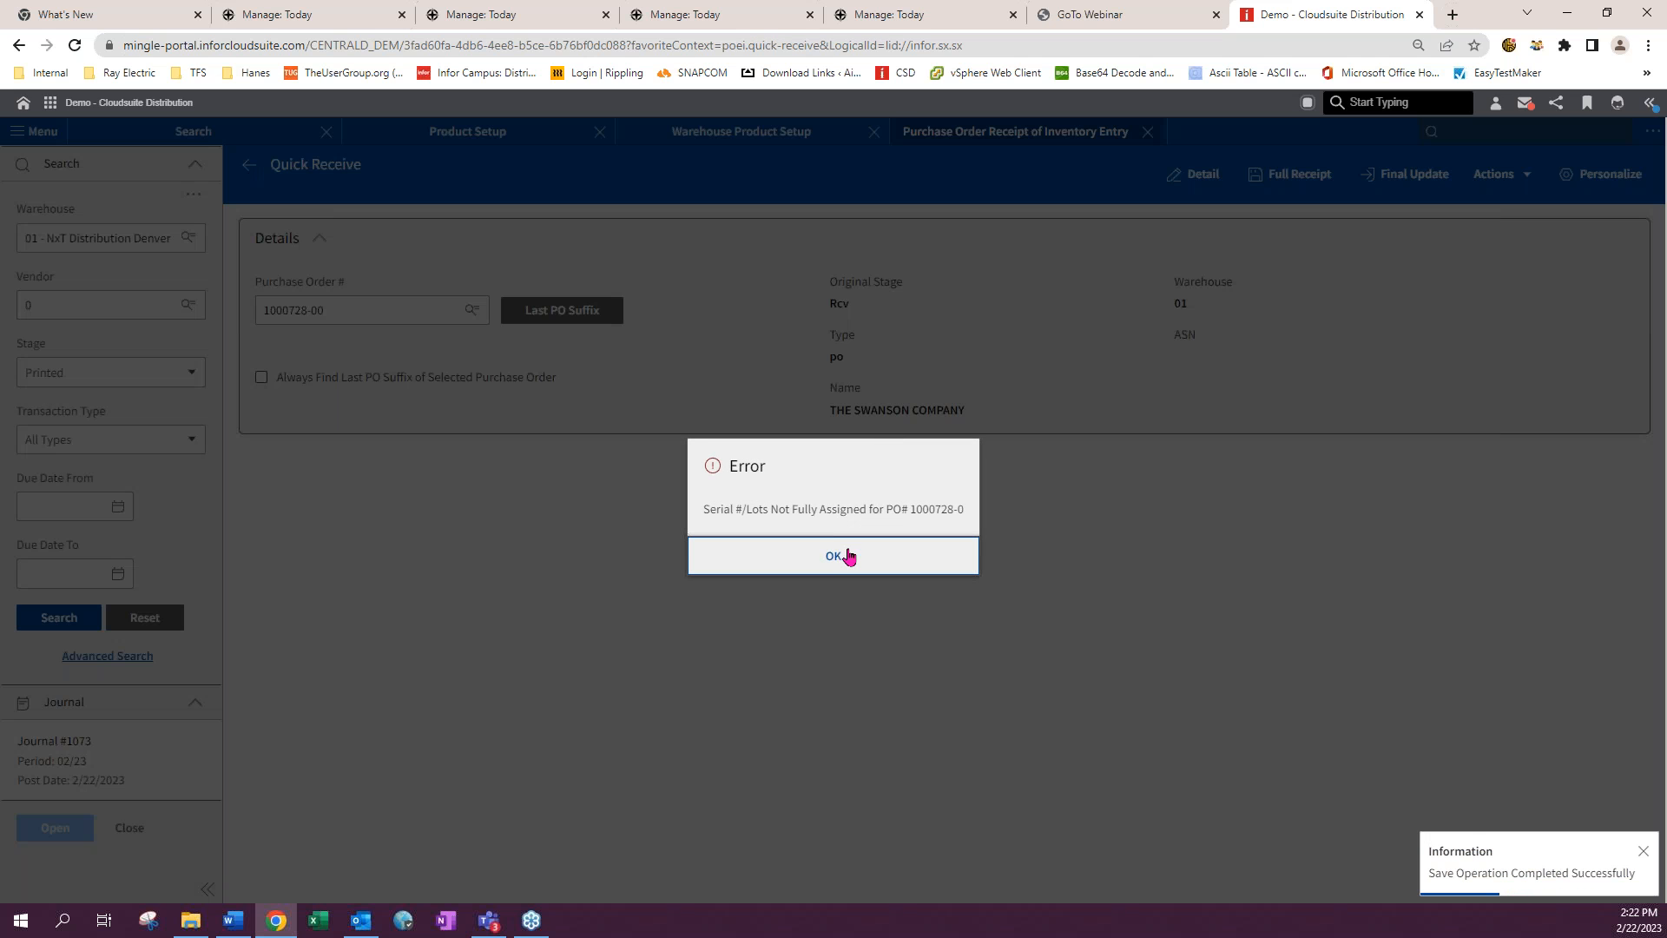
left_click(849, 556)
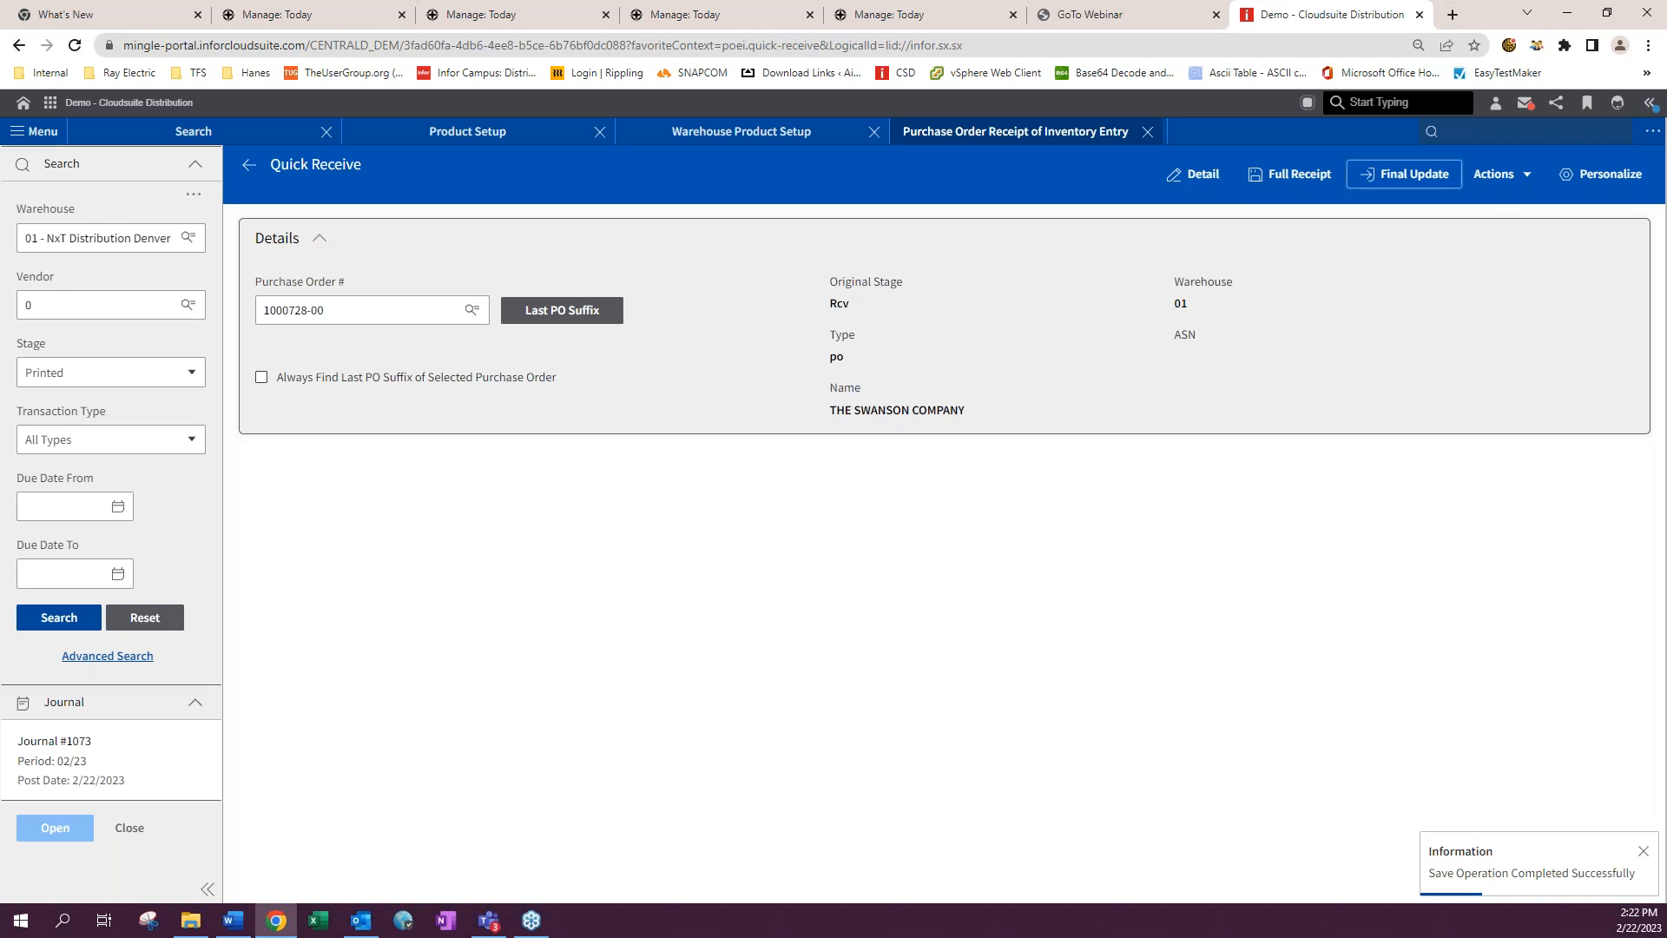
- Reopen line 1 of the purchase order and review its lot entry and dimensional cuts
left_click(1202, 174)
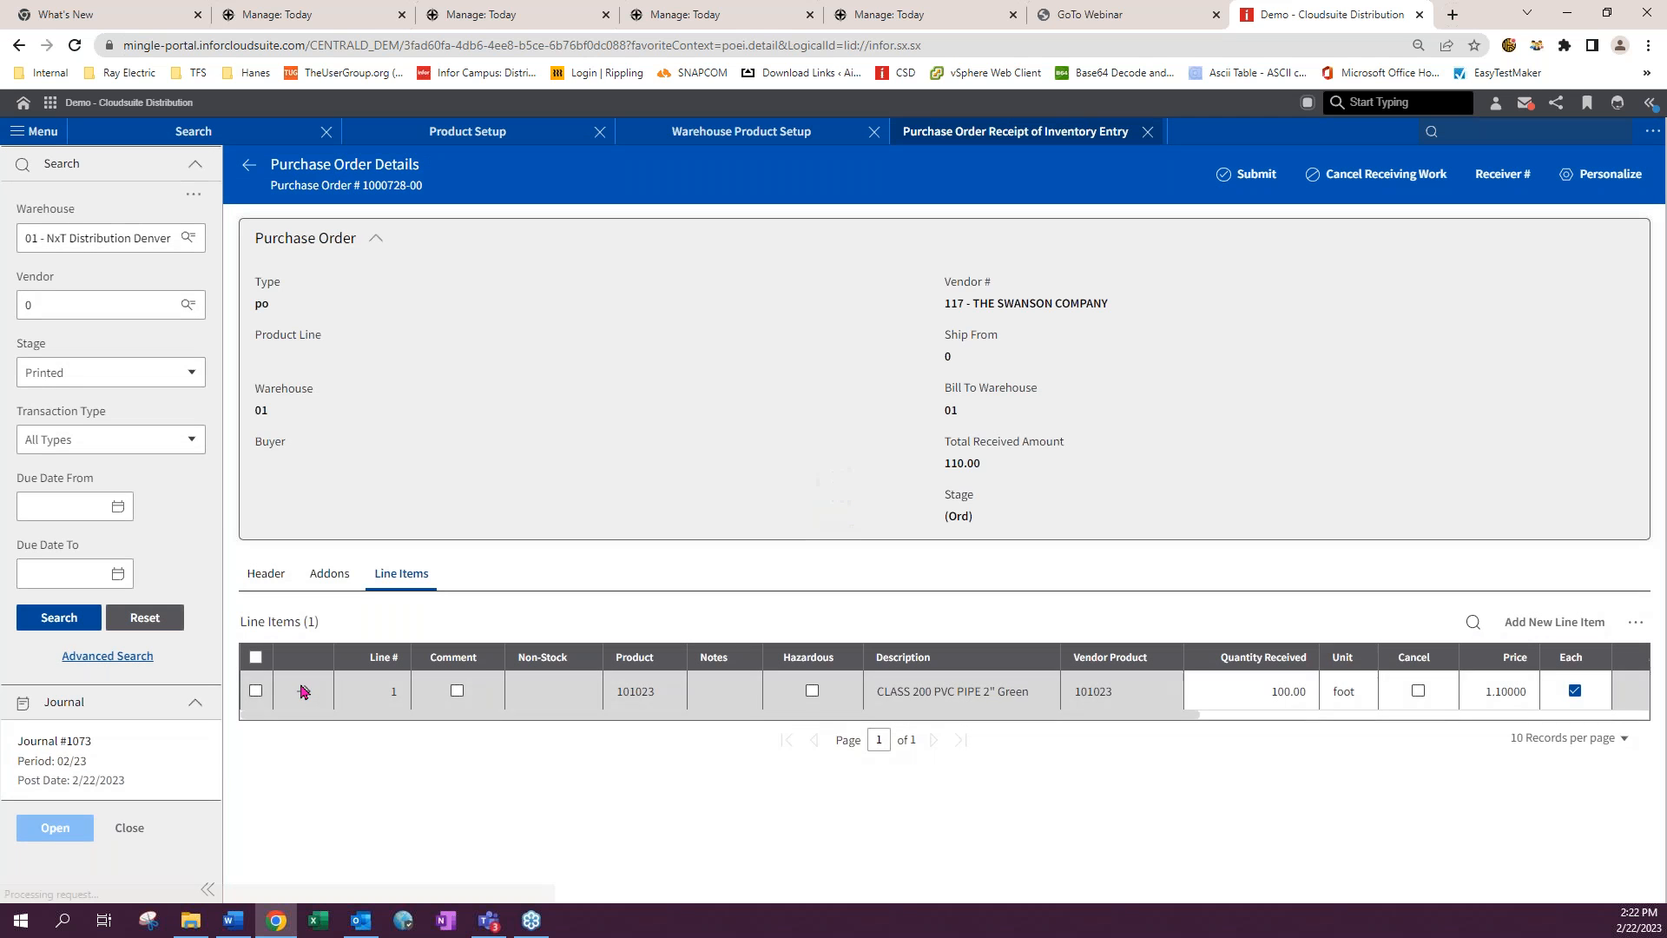
left_click(303, 690)
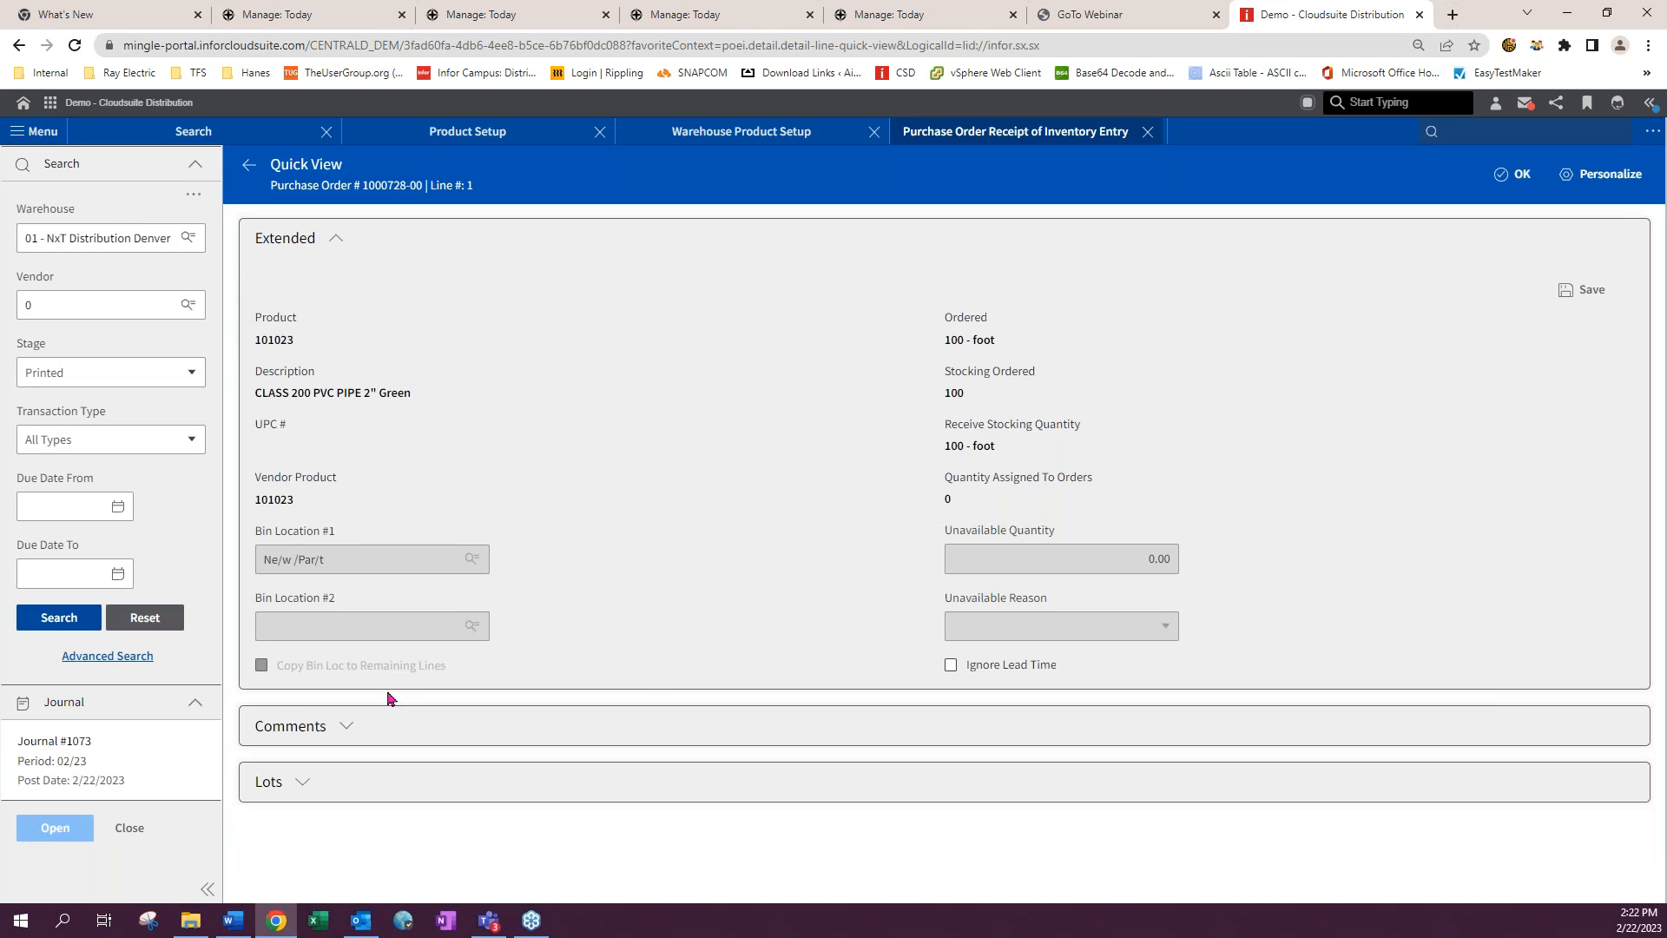
left_click(339, 789)
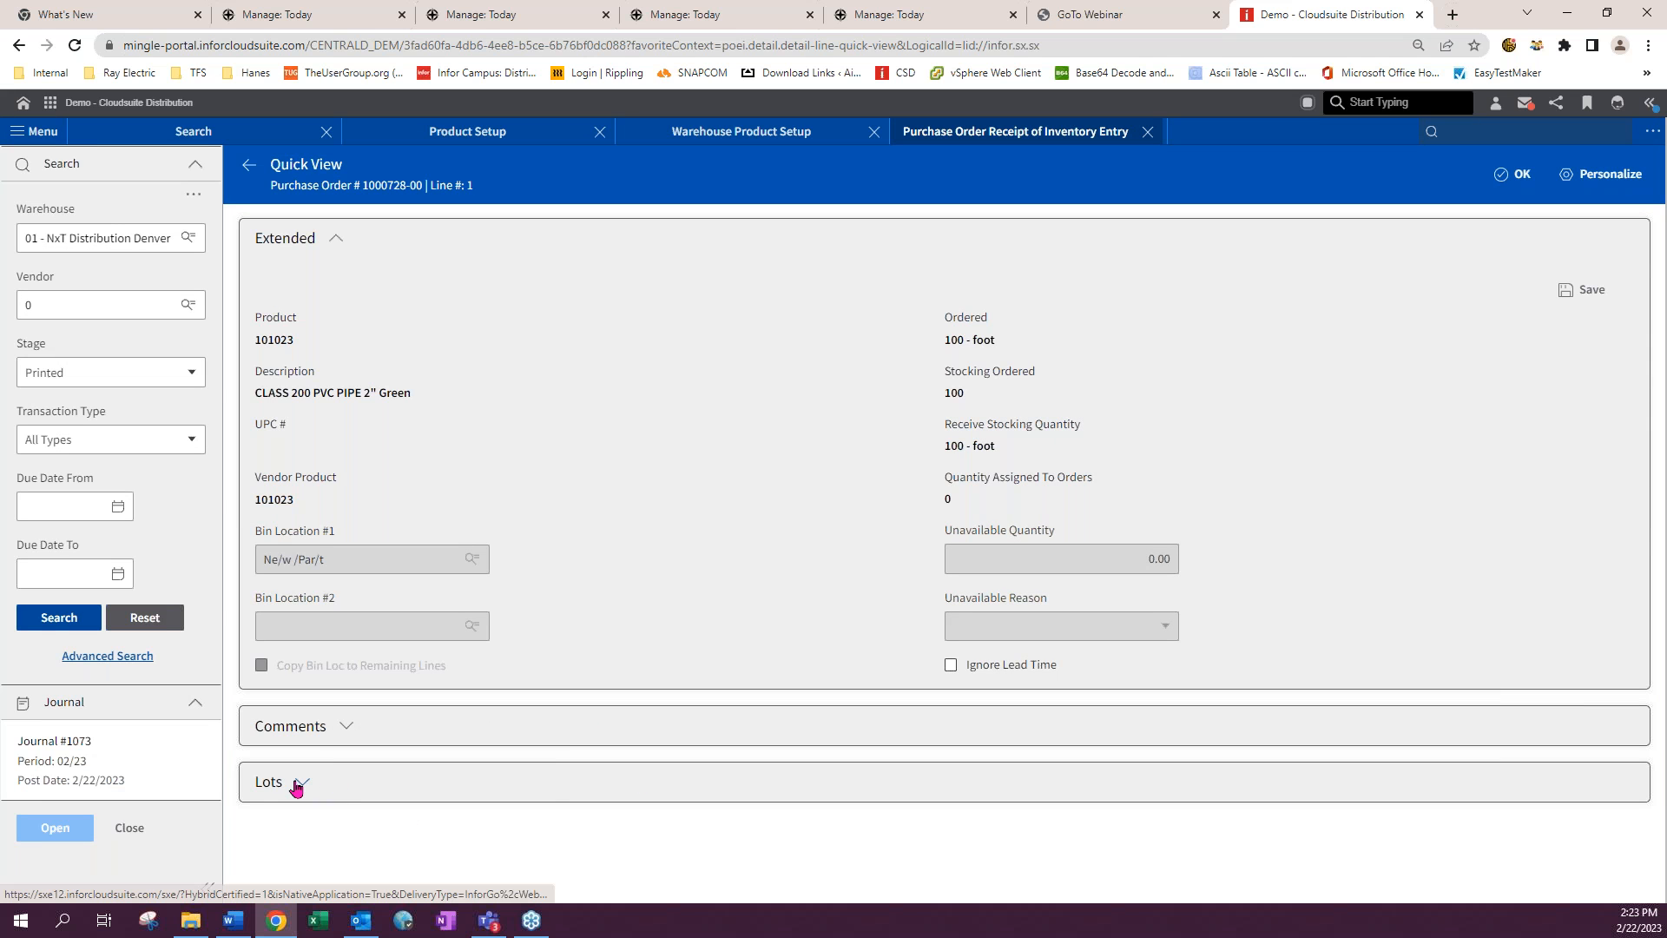
scroll(807, 746, "down", 10)
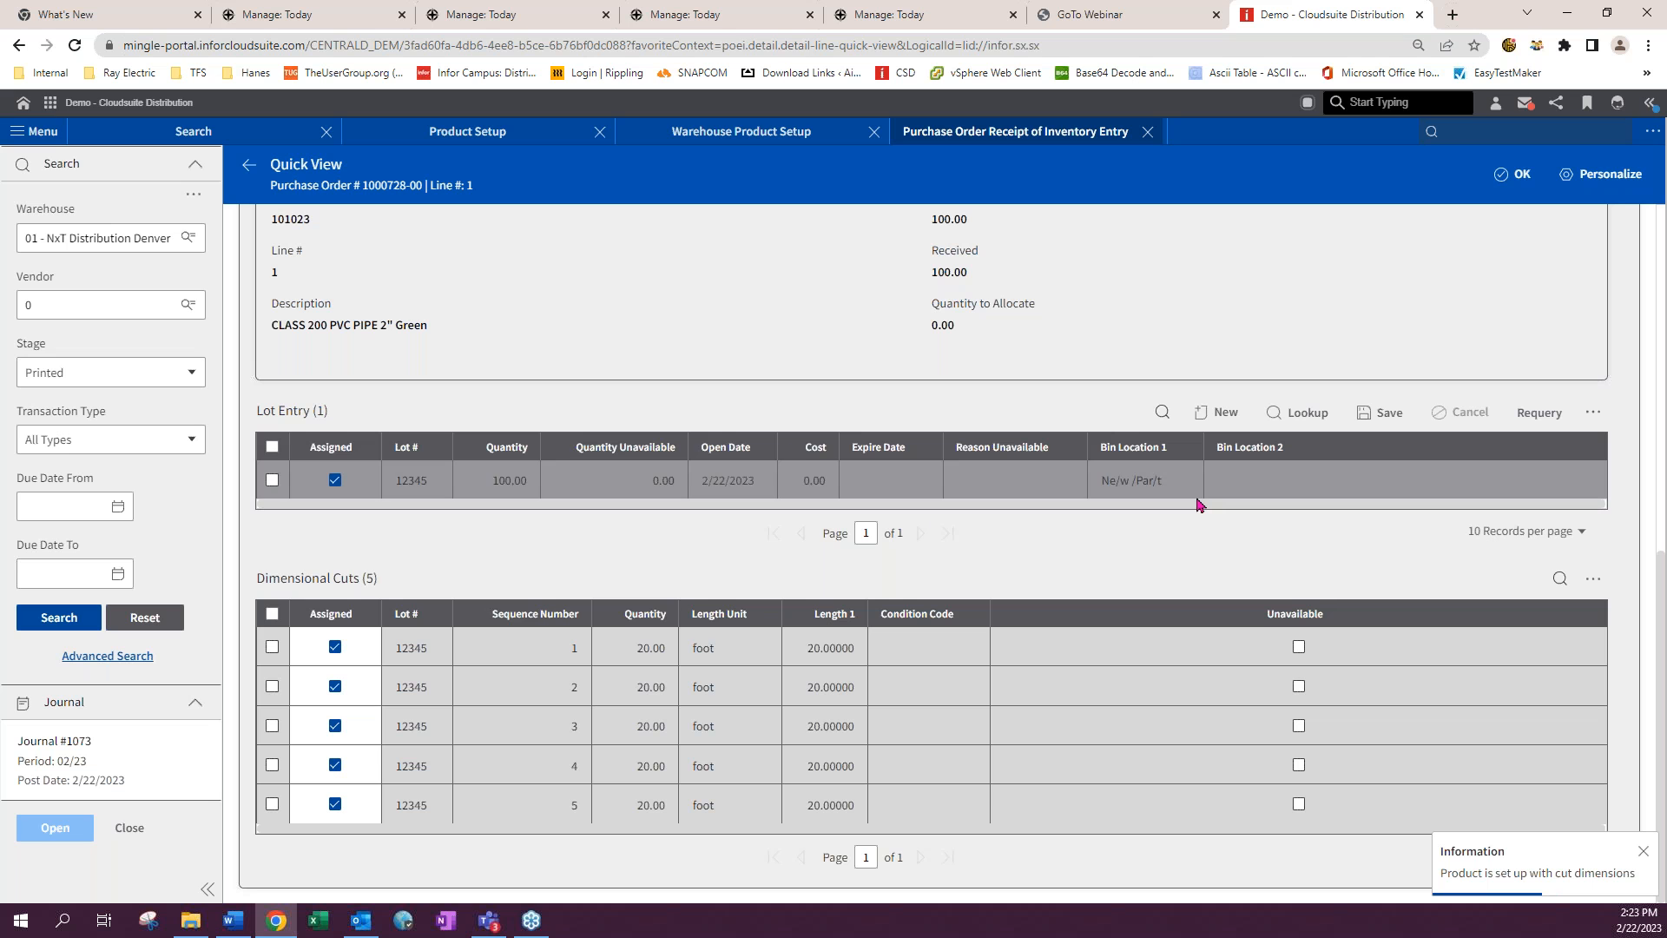
left_click(272, 481)
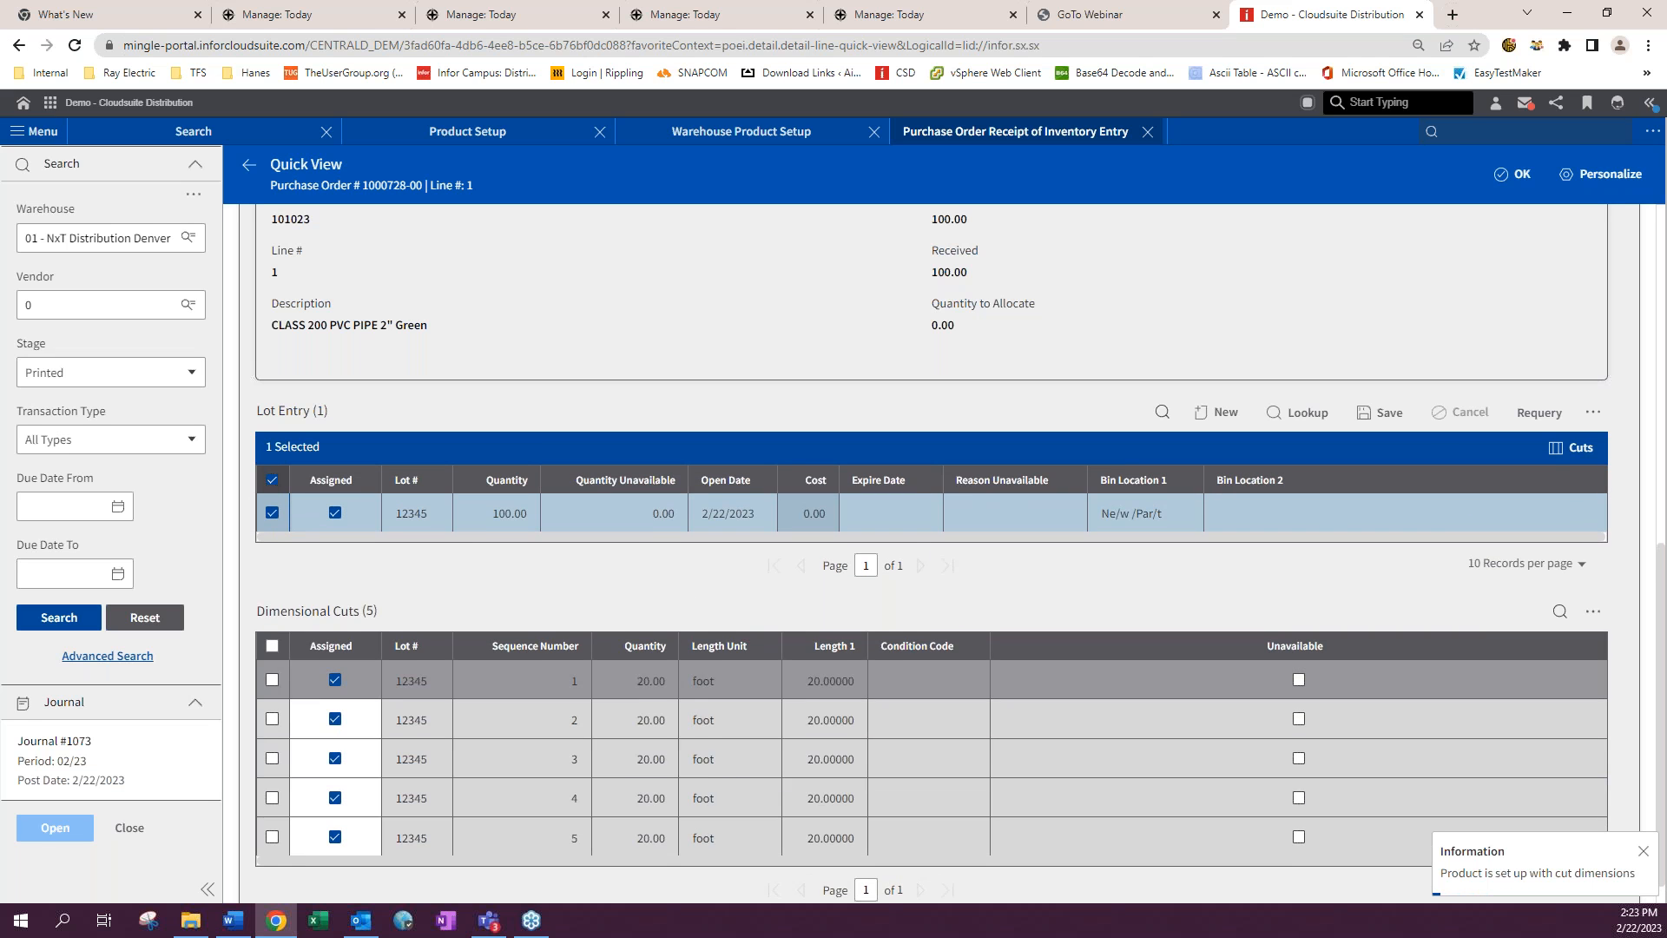
scroll(1092, 690, "down", 1)
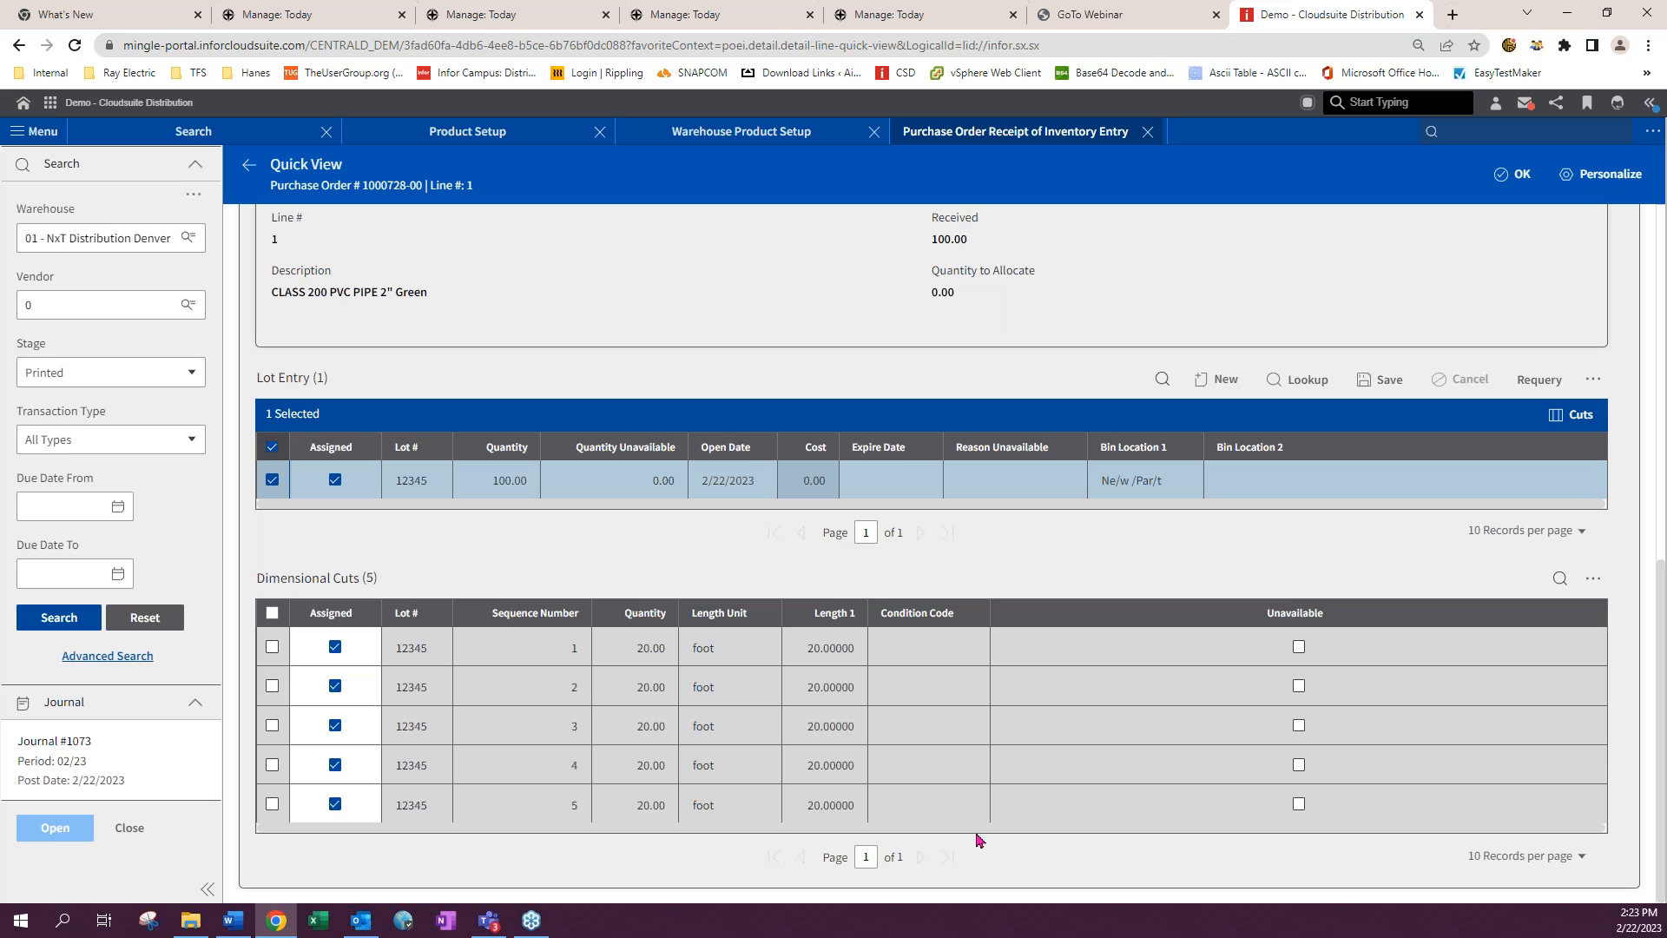
left_click_drag(976, 834, 1169, 844)
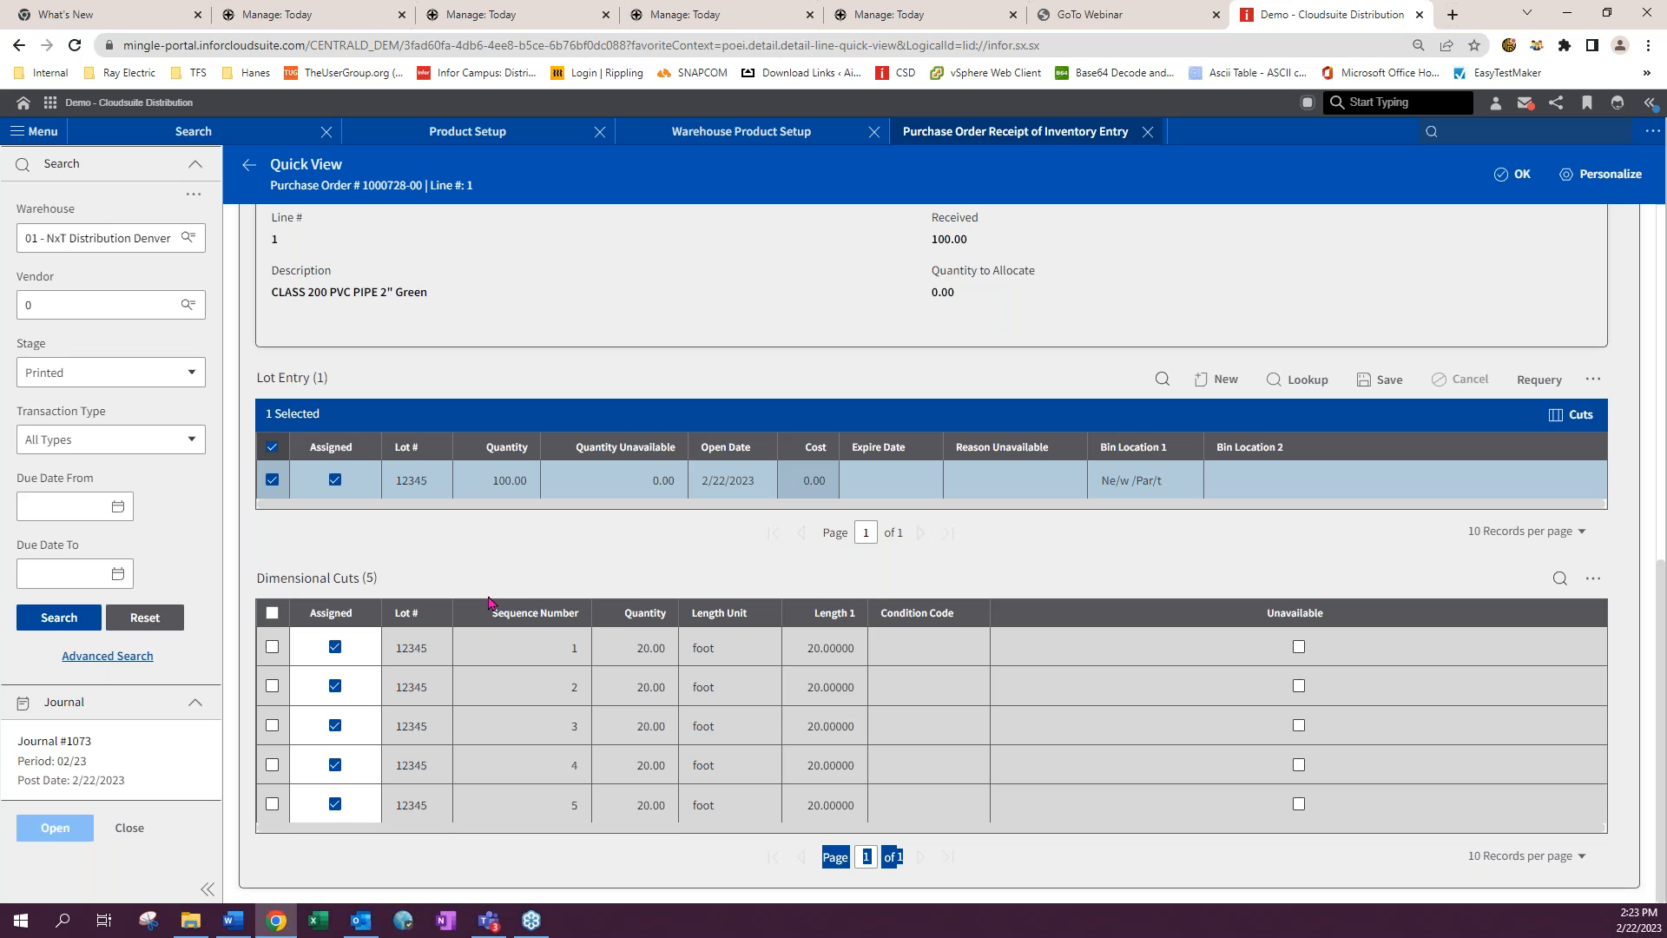
left_click(272, 613)
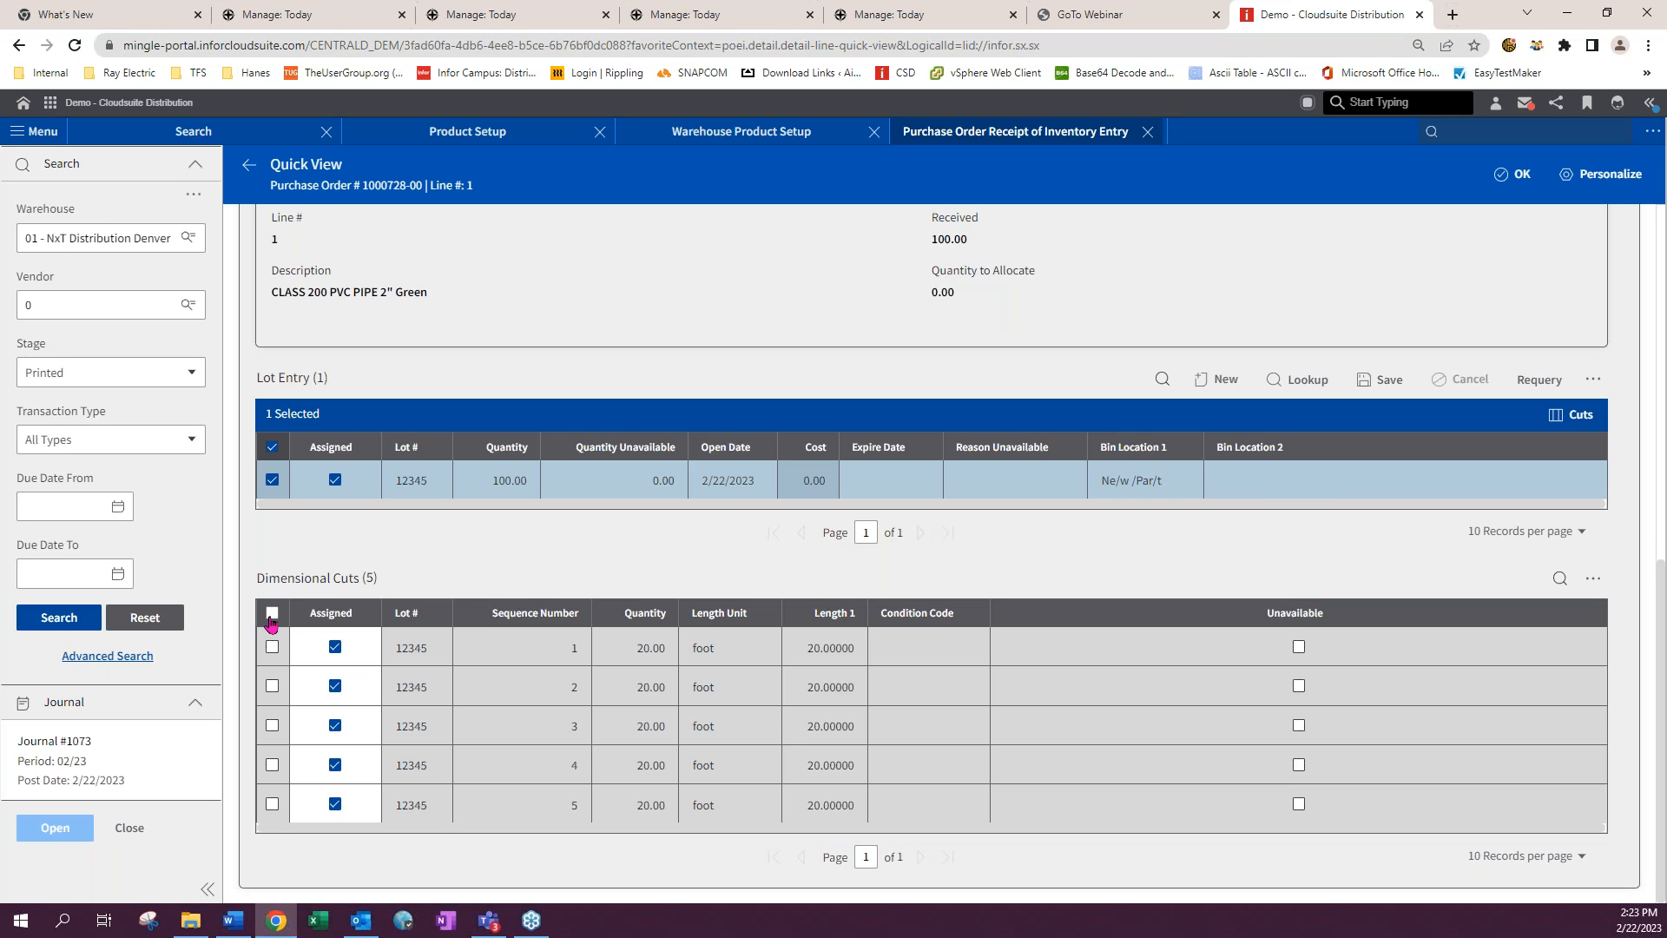
scroll(1050, 707, "up", 10)
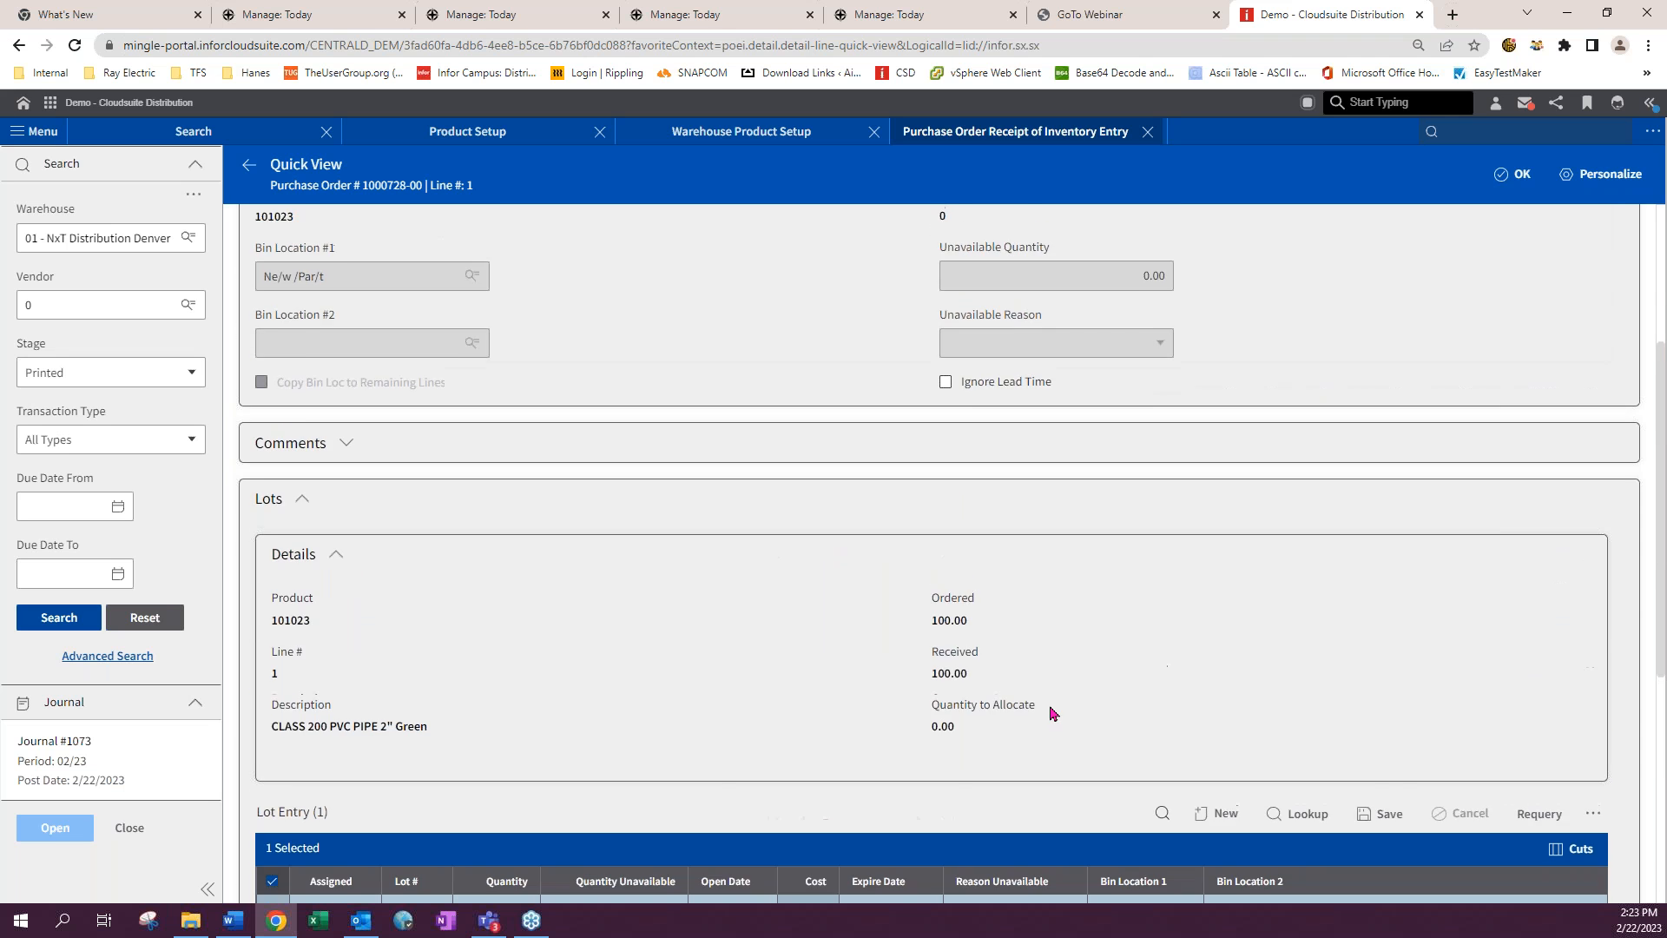
- Return to the purchase order details and set line 1's quantity received to 100
left_click(248, 164)
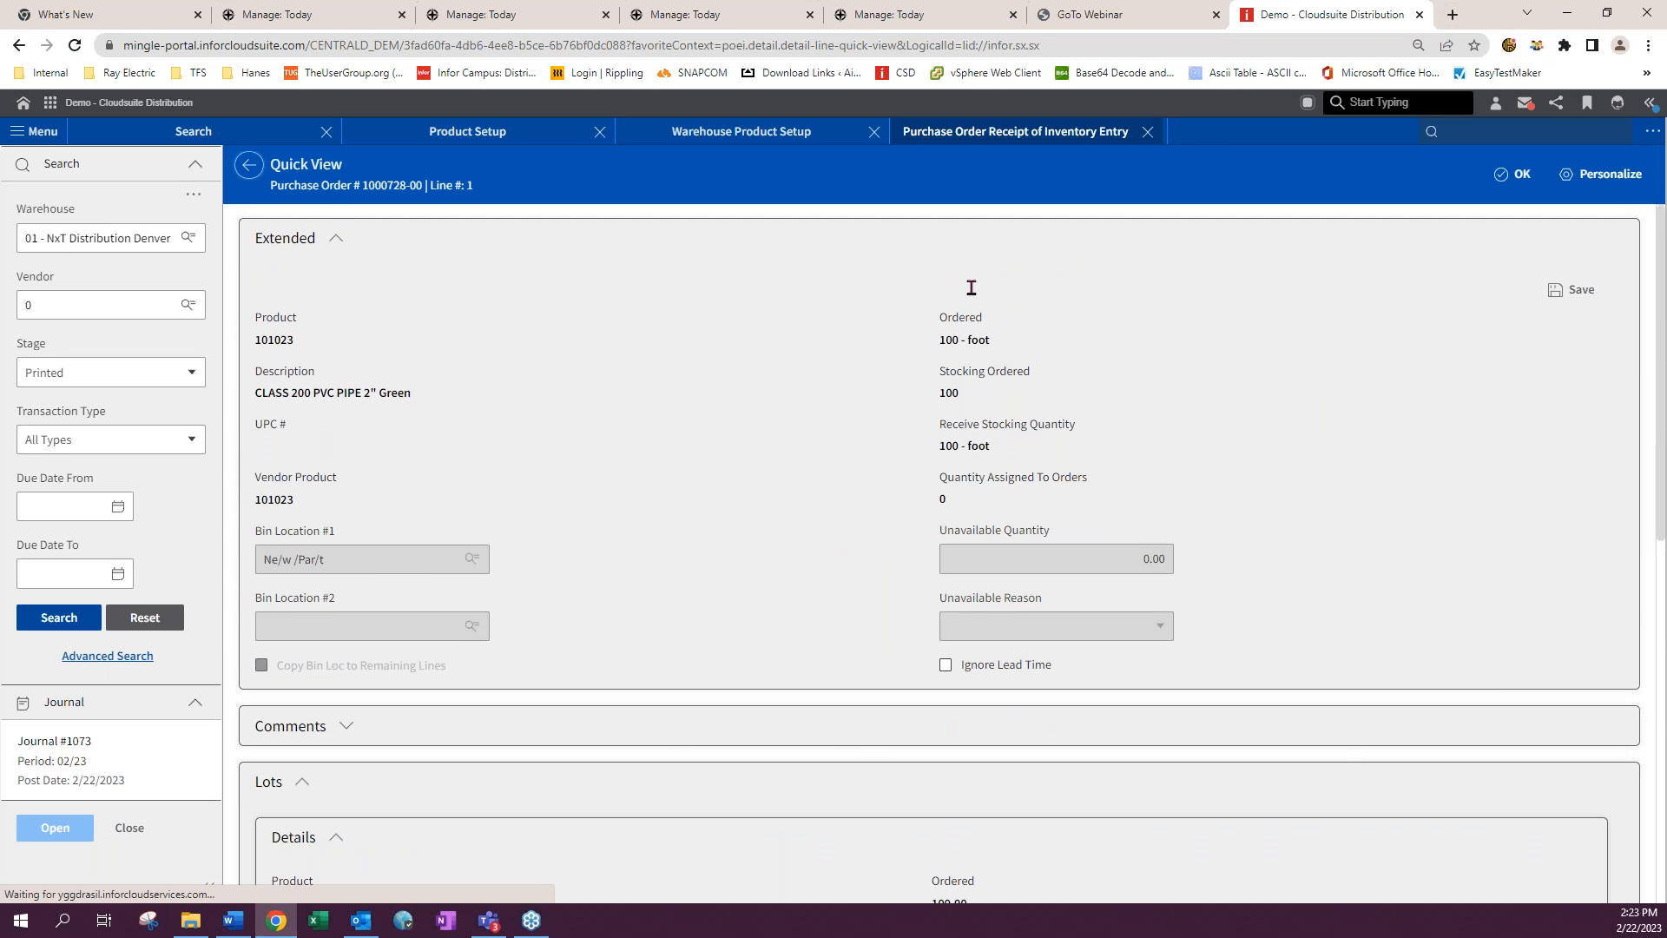
left_click(1384, 176)
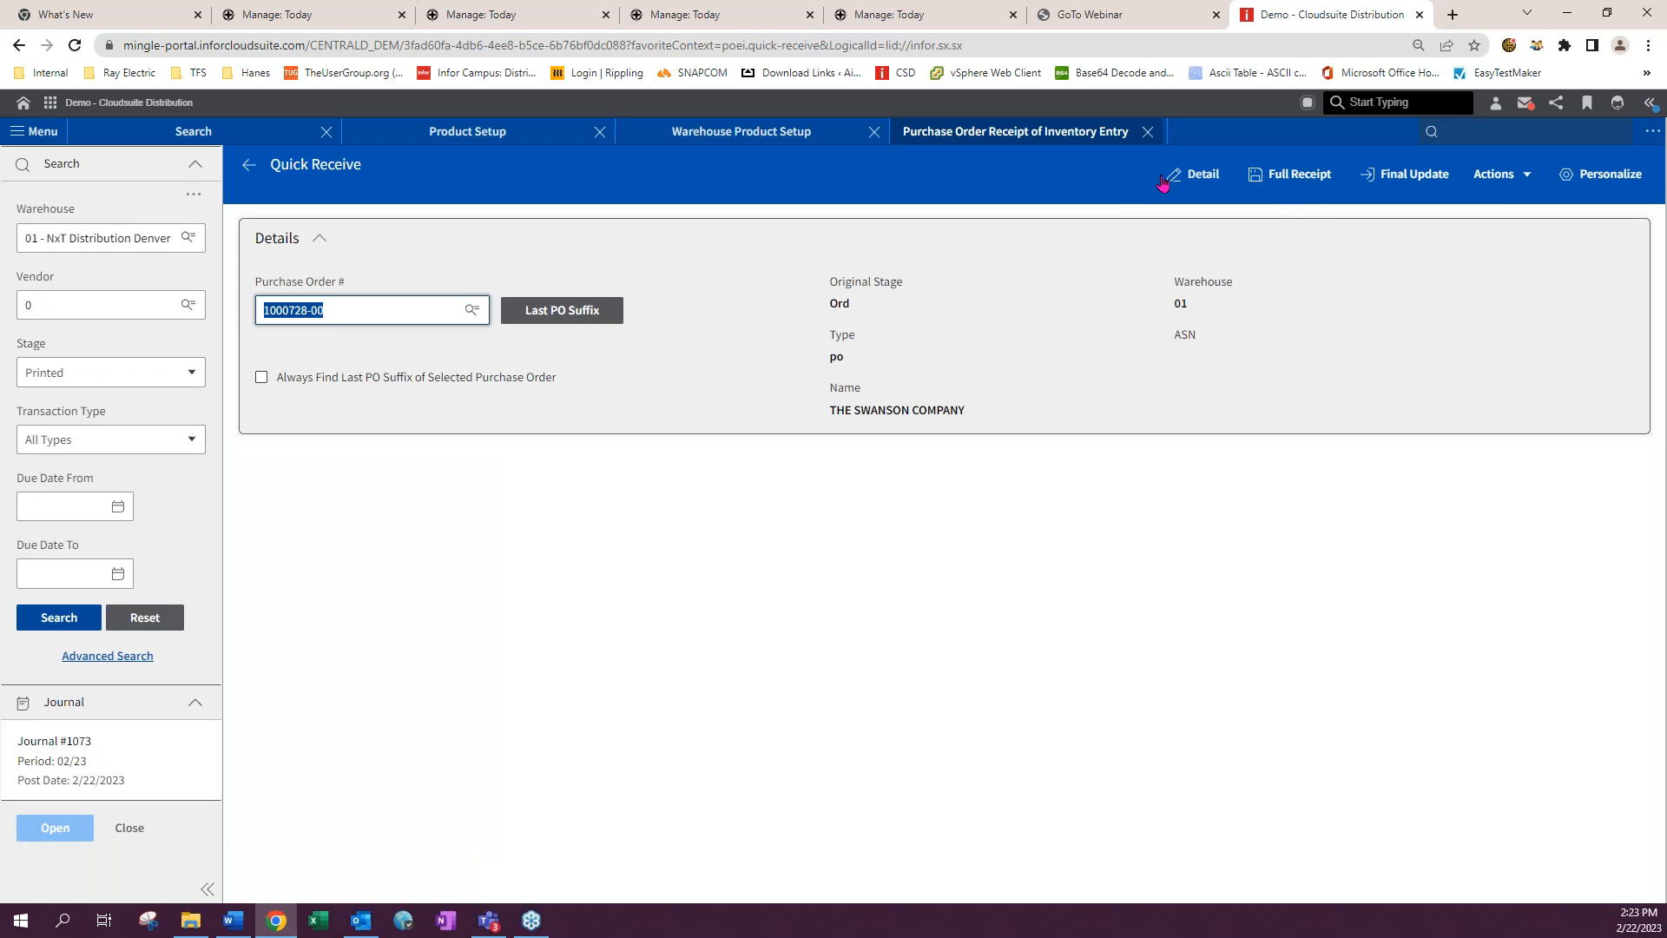
left_click(1168, 177)
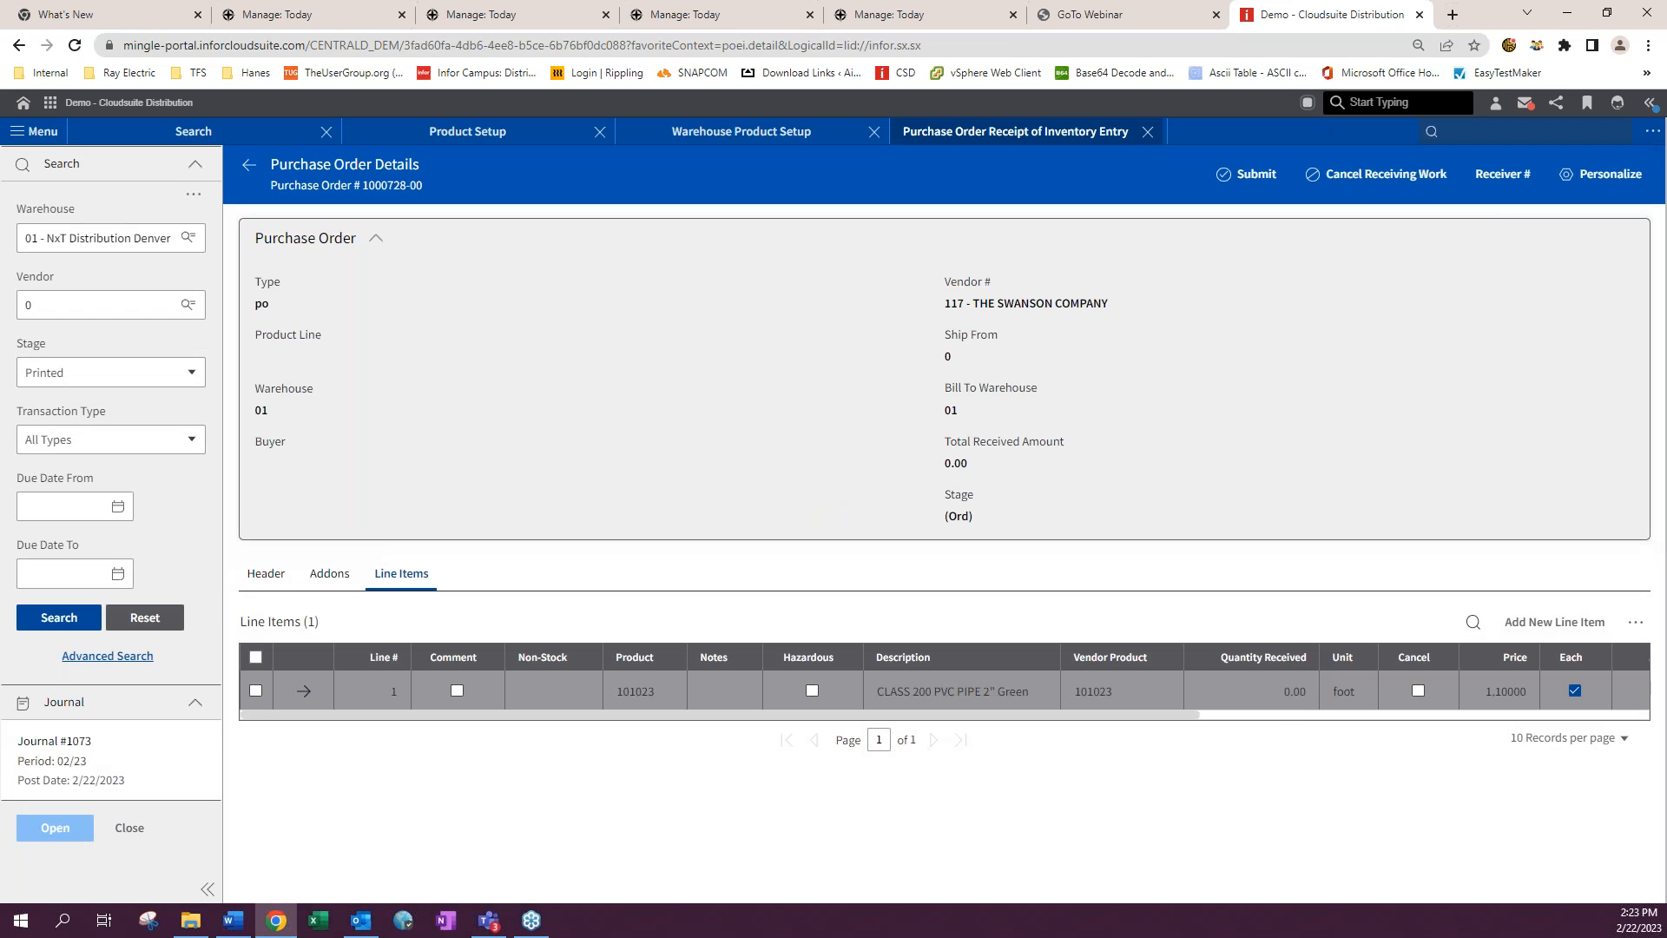
left_click(1281, 692)
type("1")
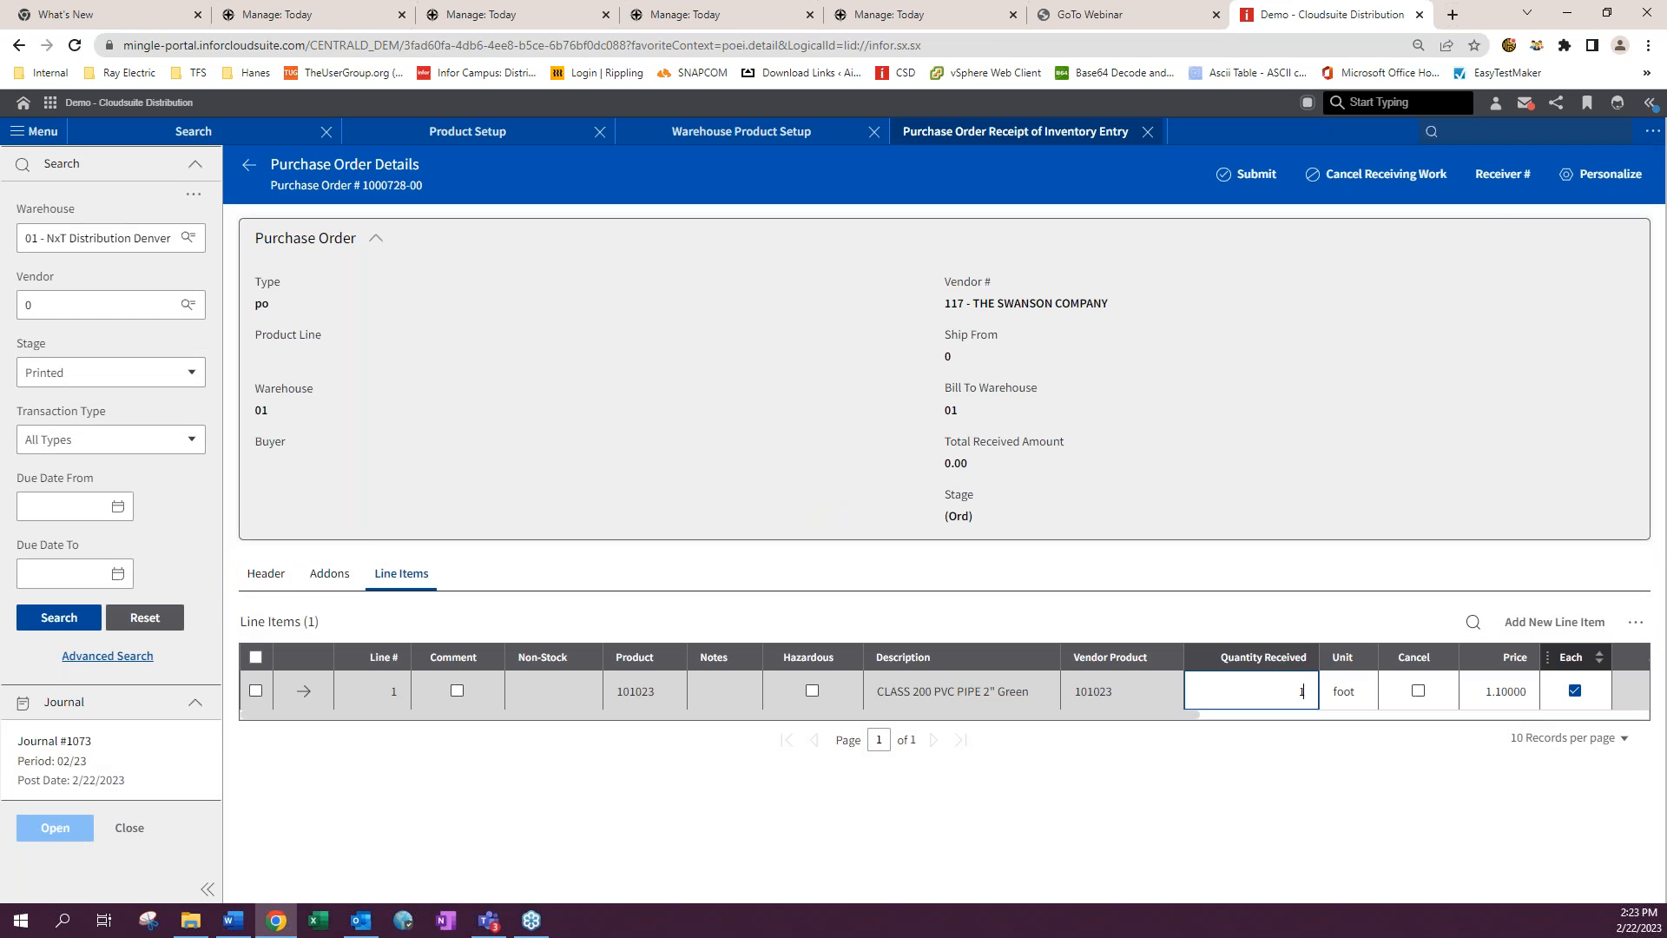
type("00")
key("Return")
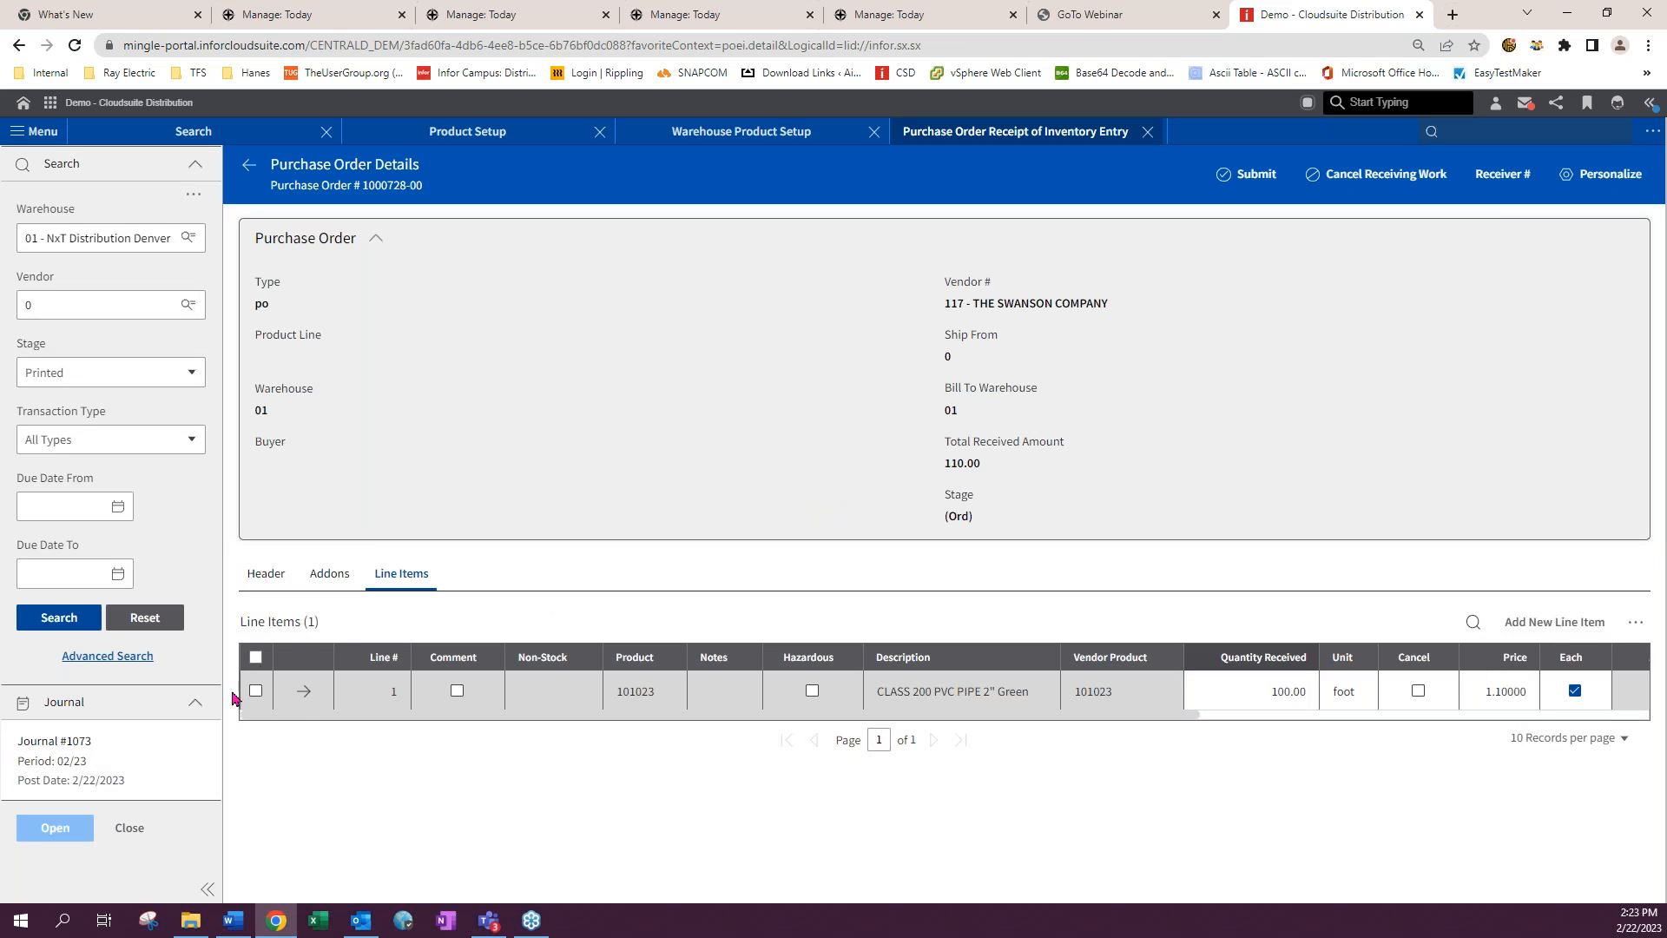
- Open line 1's lots and add a new lot 124578 with quantity 100
left_click(303, 691)
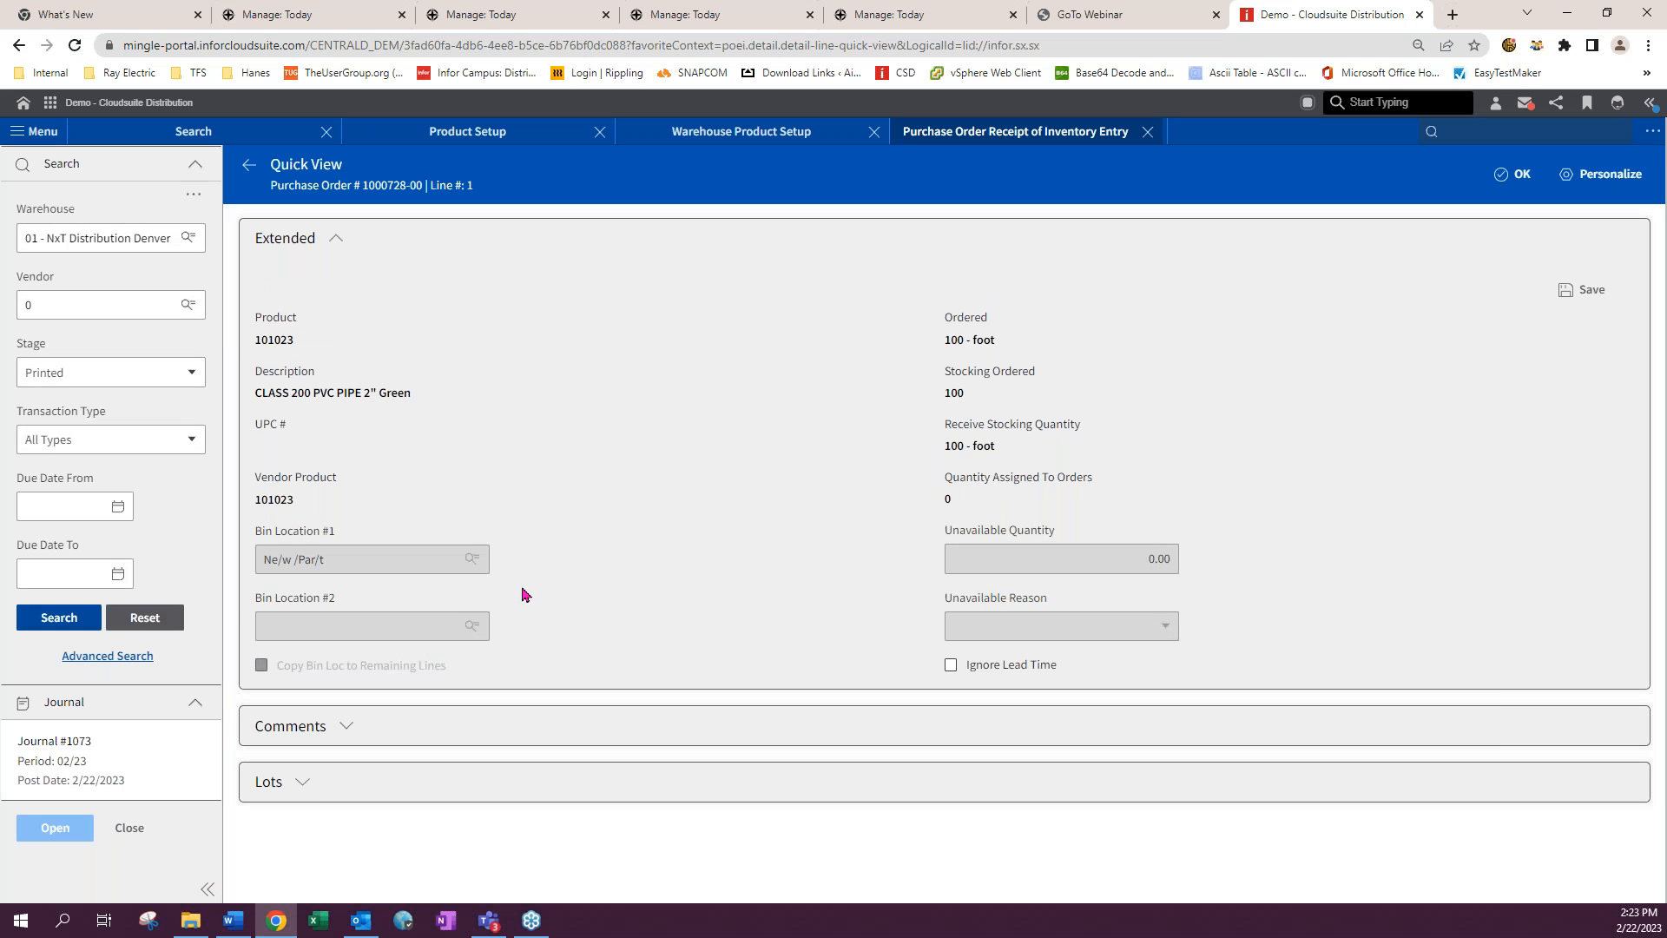
left_click(306, 782)
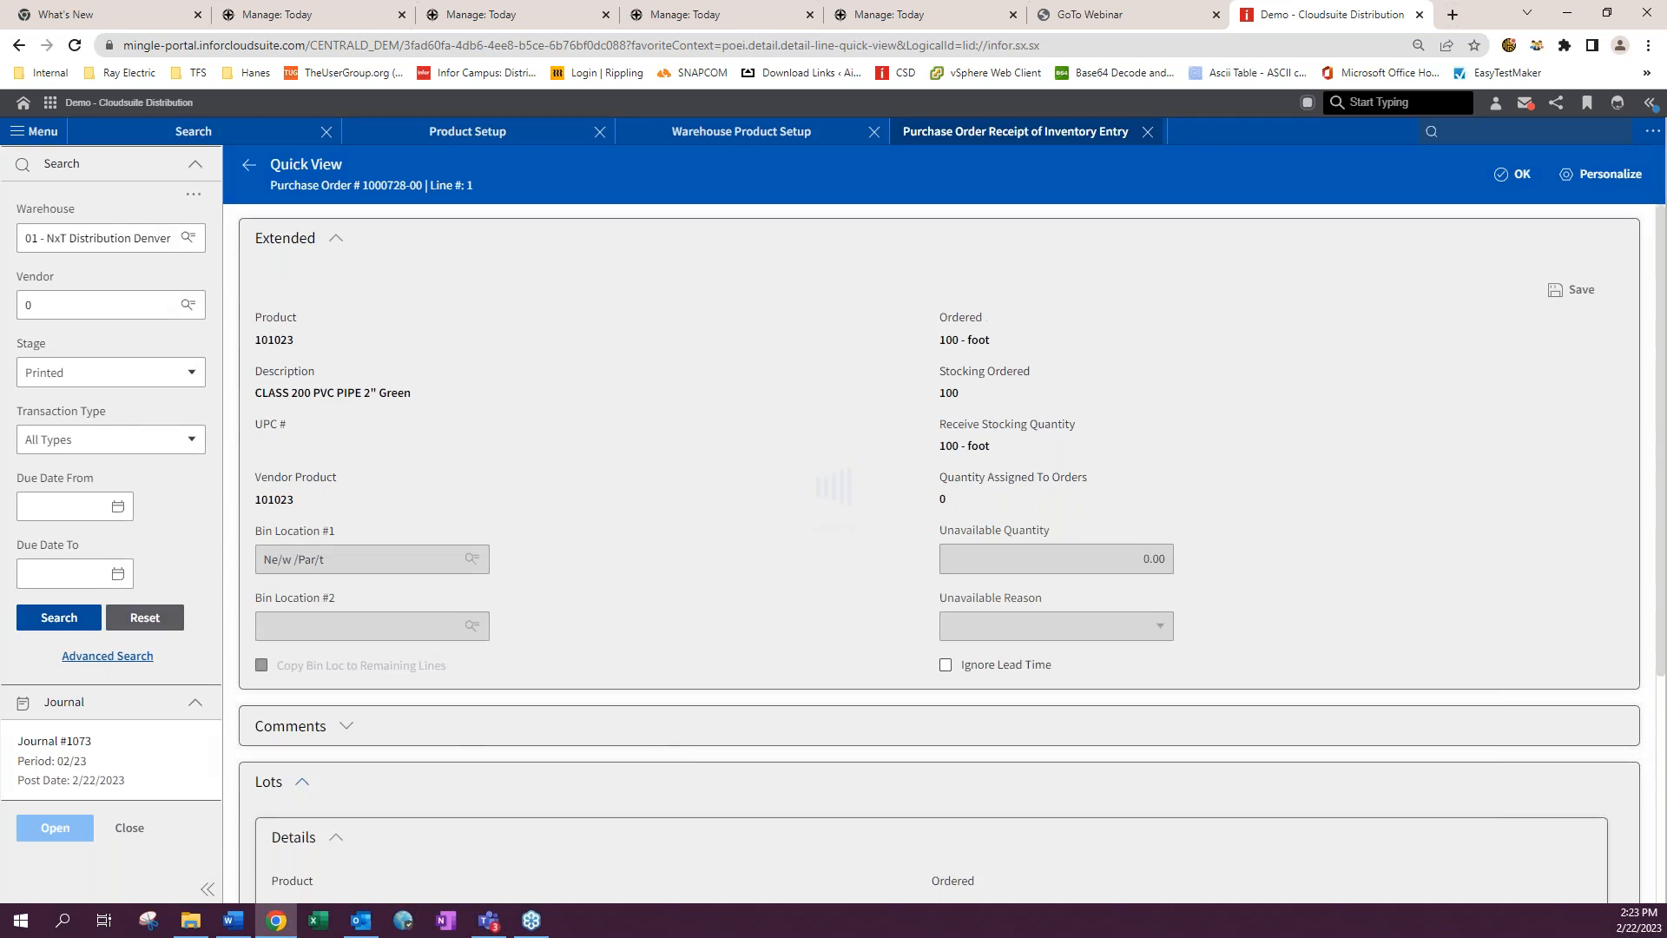
scroll(595, 739, "down", 5)
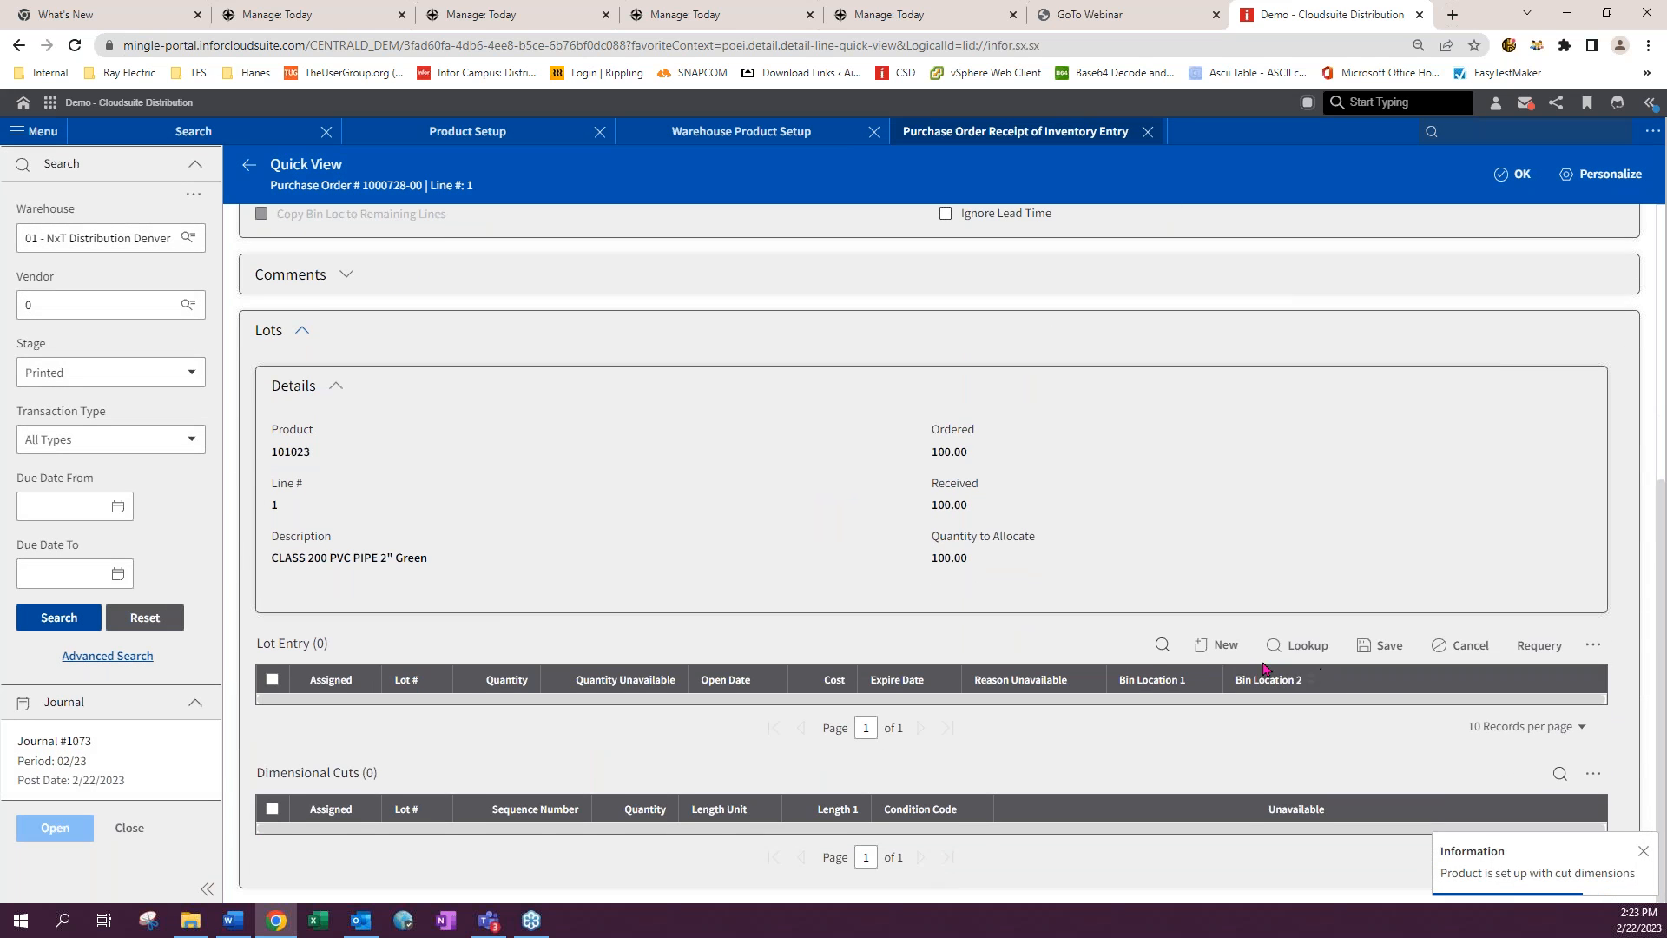
left_click(1217, 645)
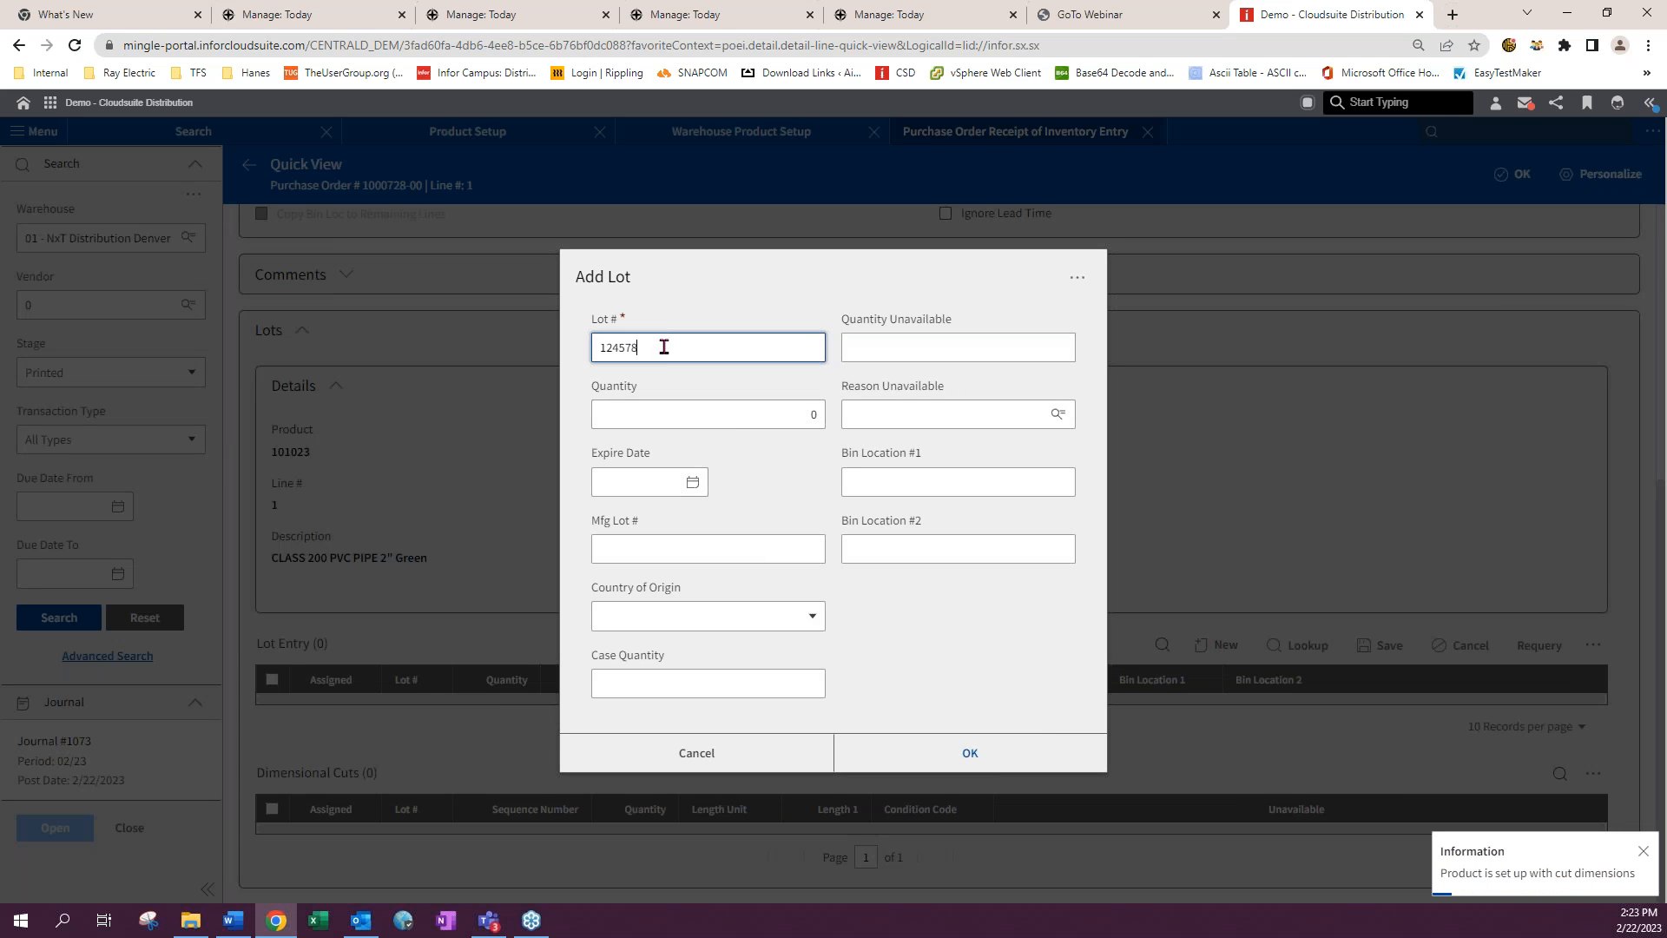
left_click(816, 414)
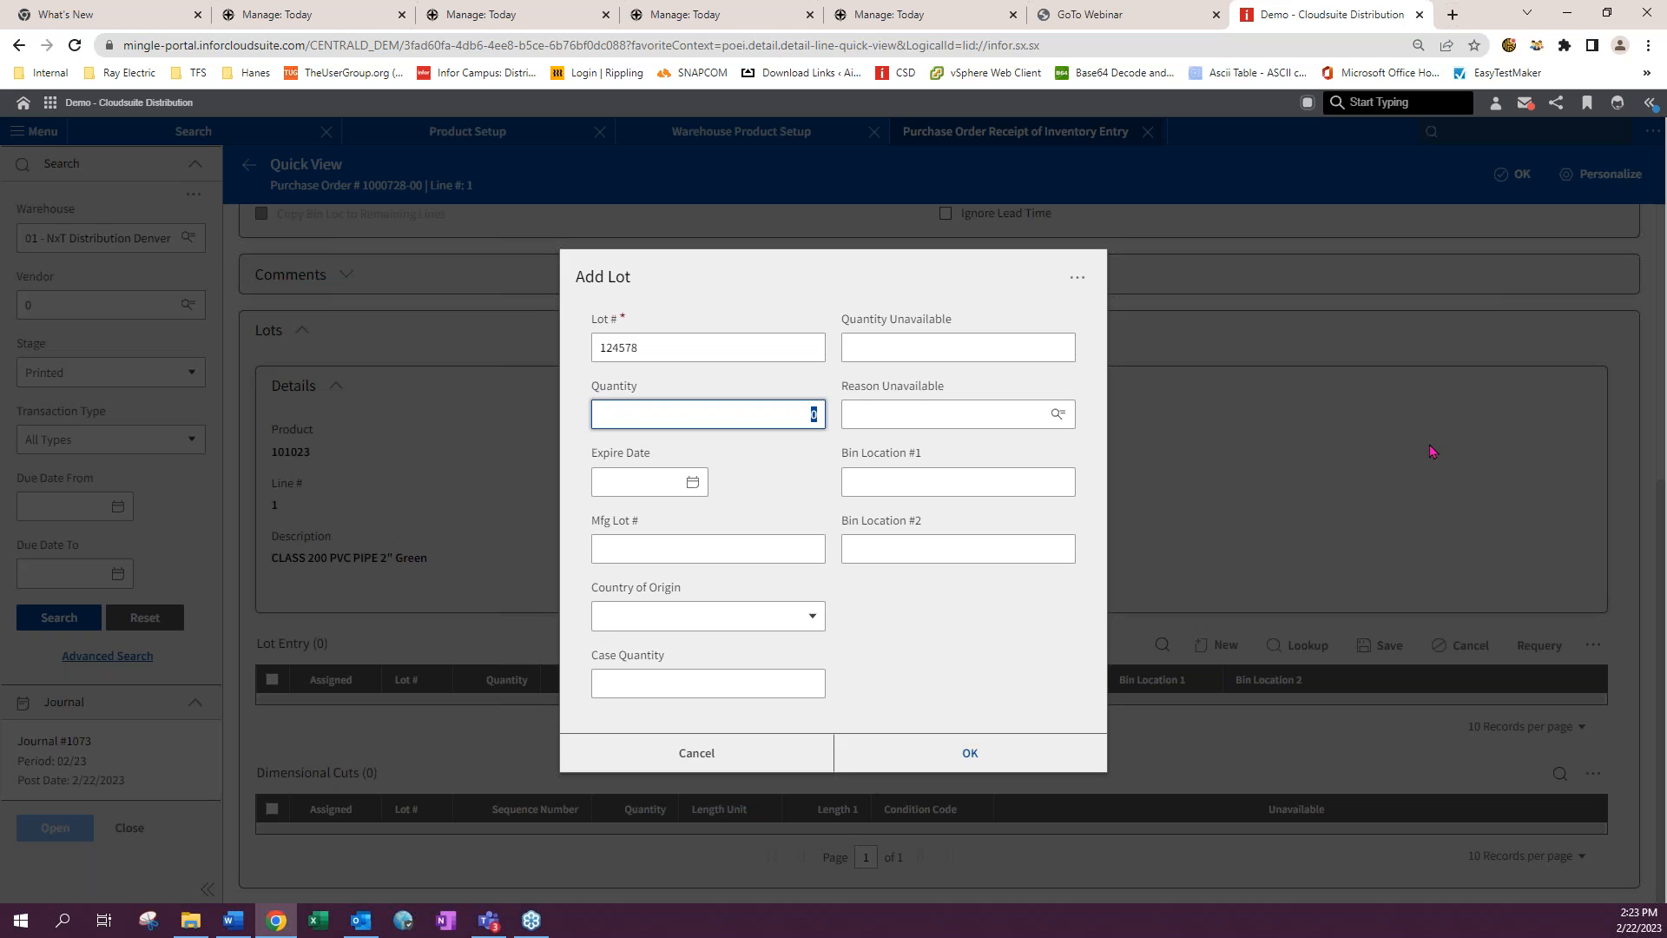
left_click(793, 476)
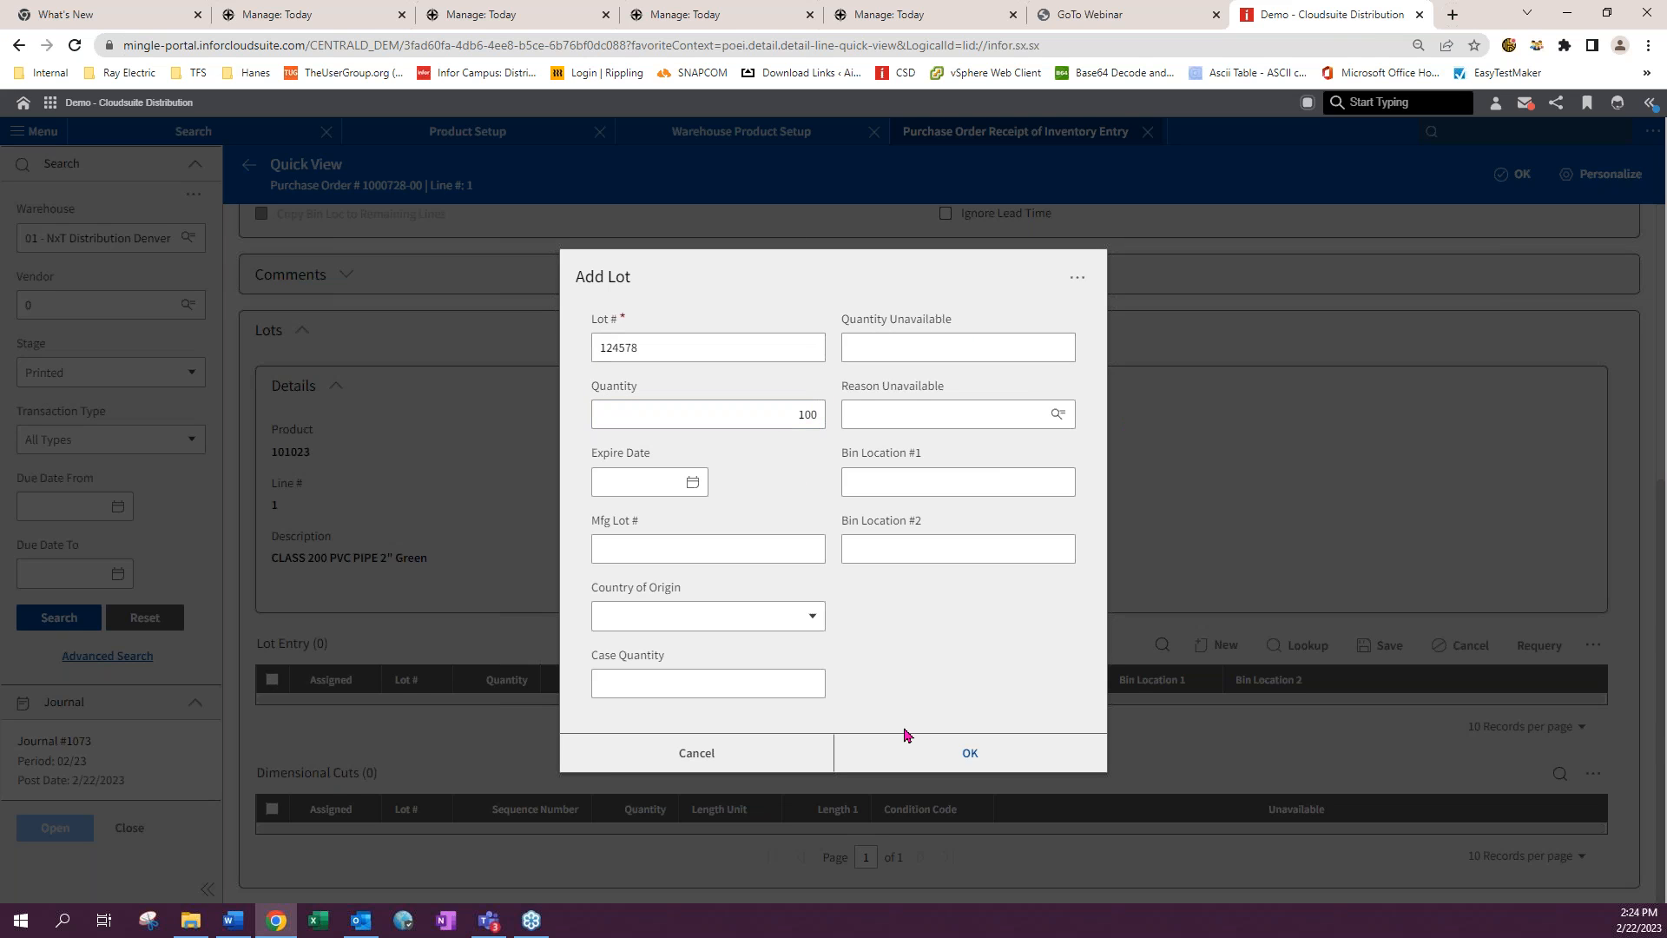
left_click(965, 756)
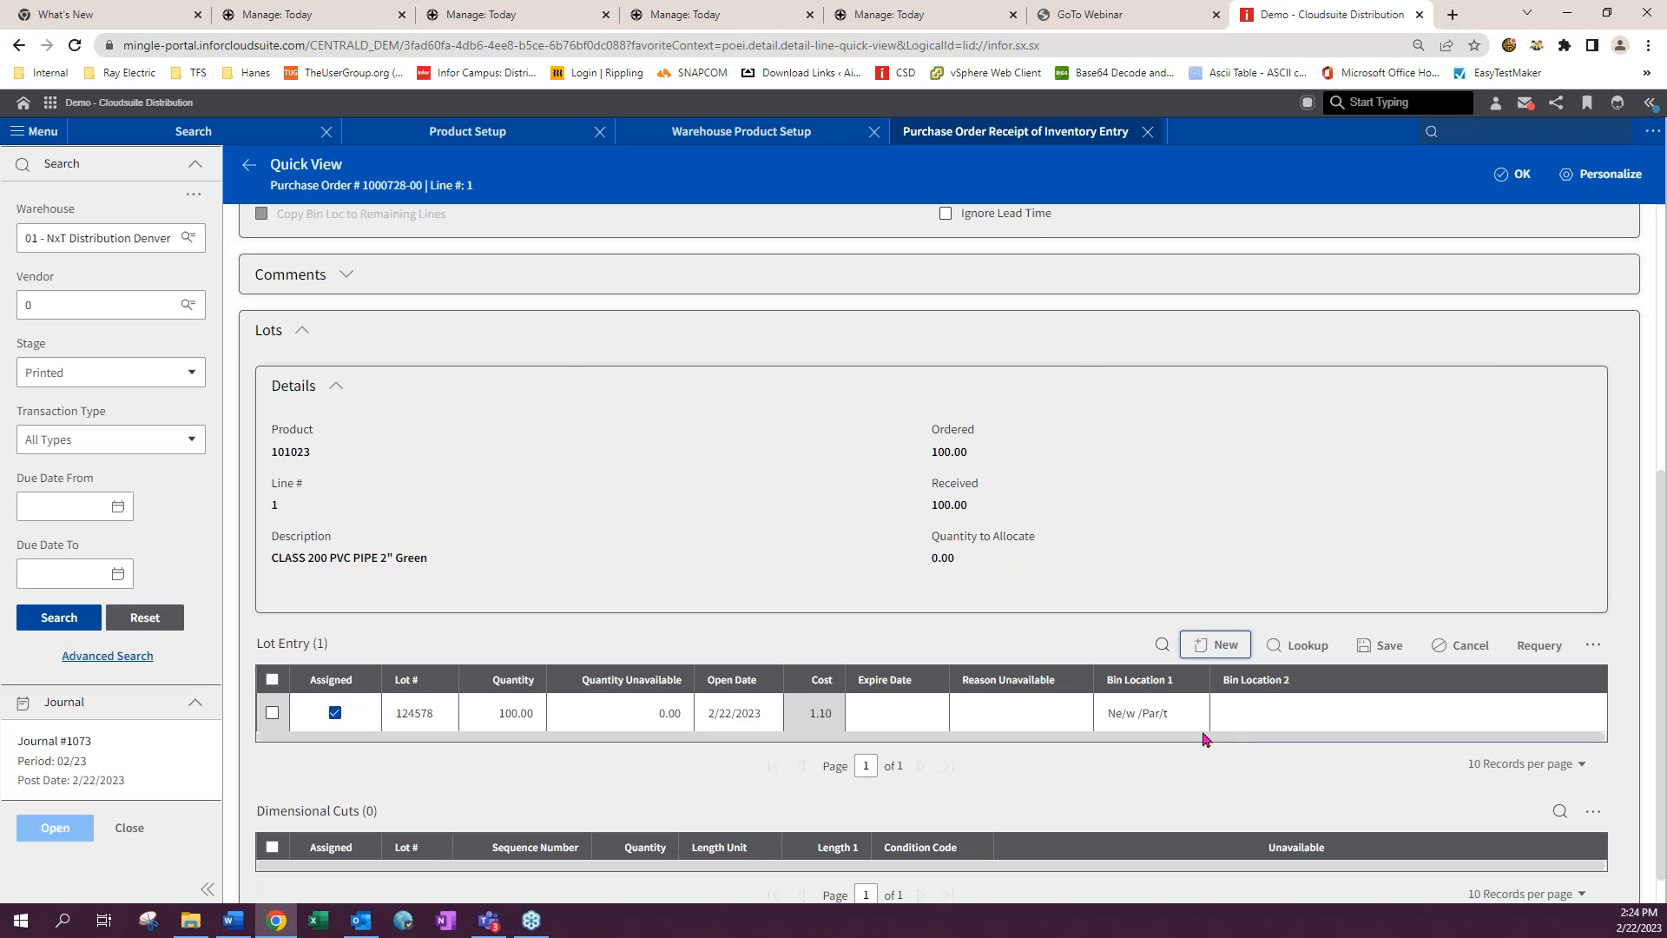
- Select lot 124578 and set its cut dimensions to 1 piece of 100 feet
left_click(273, 713)
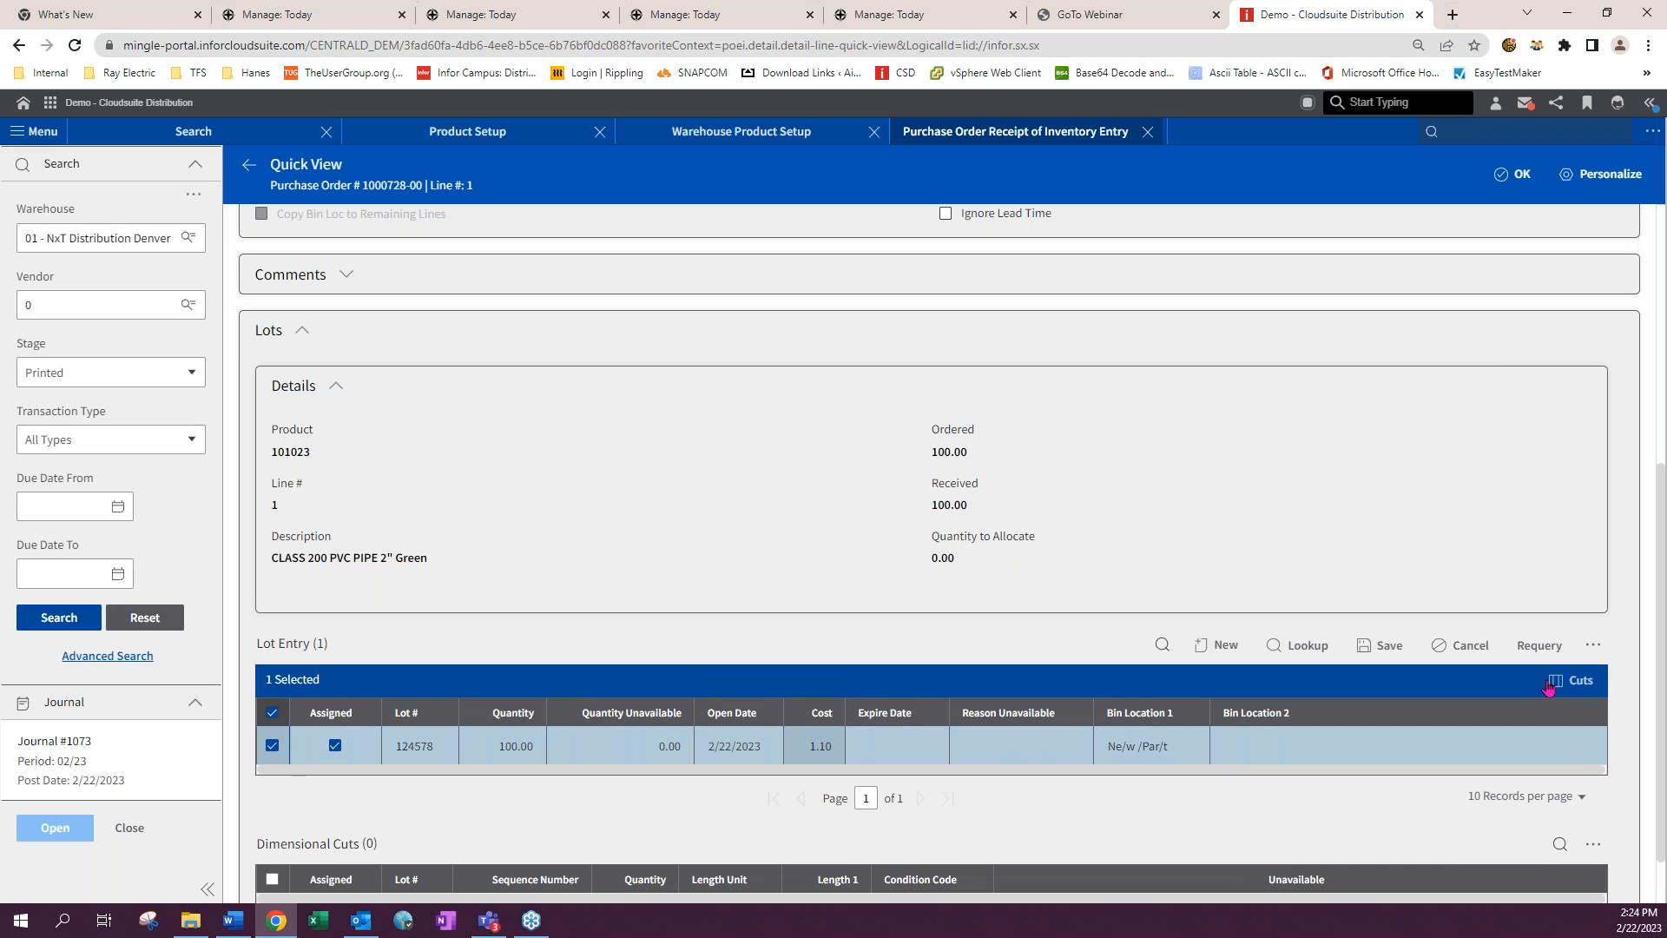
left_click(1565, 680)
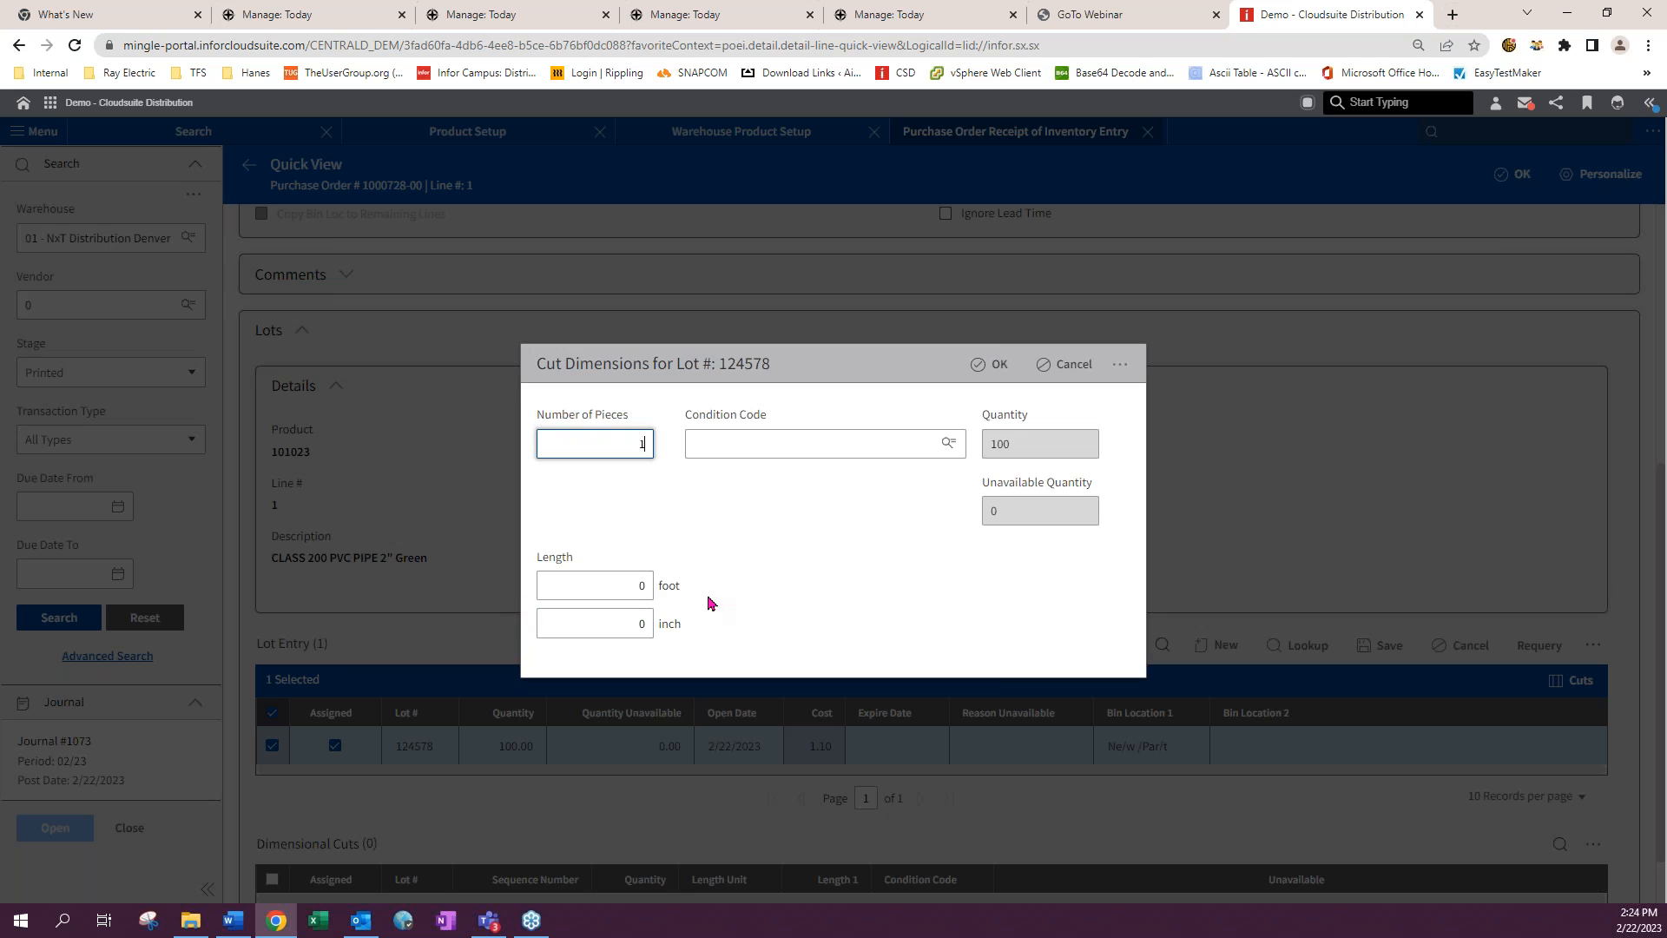
left_click(623, 585)
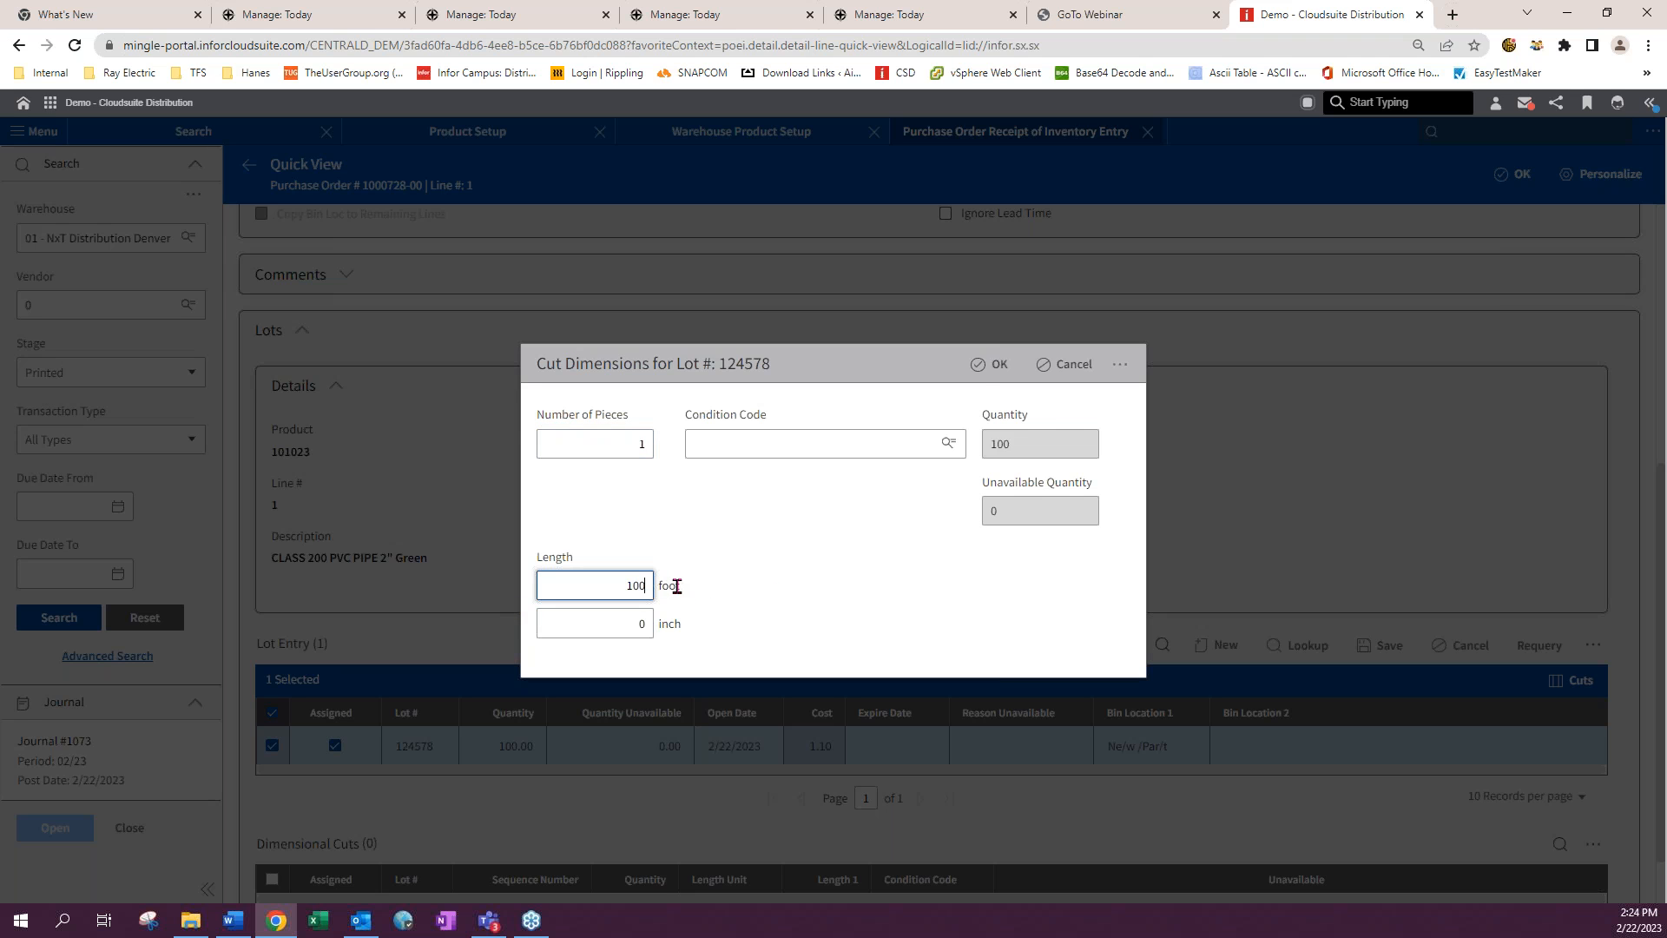
left_click(980, 364)
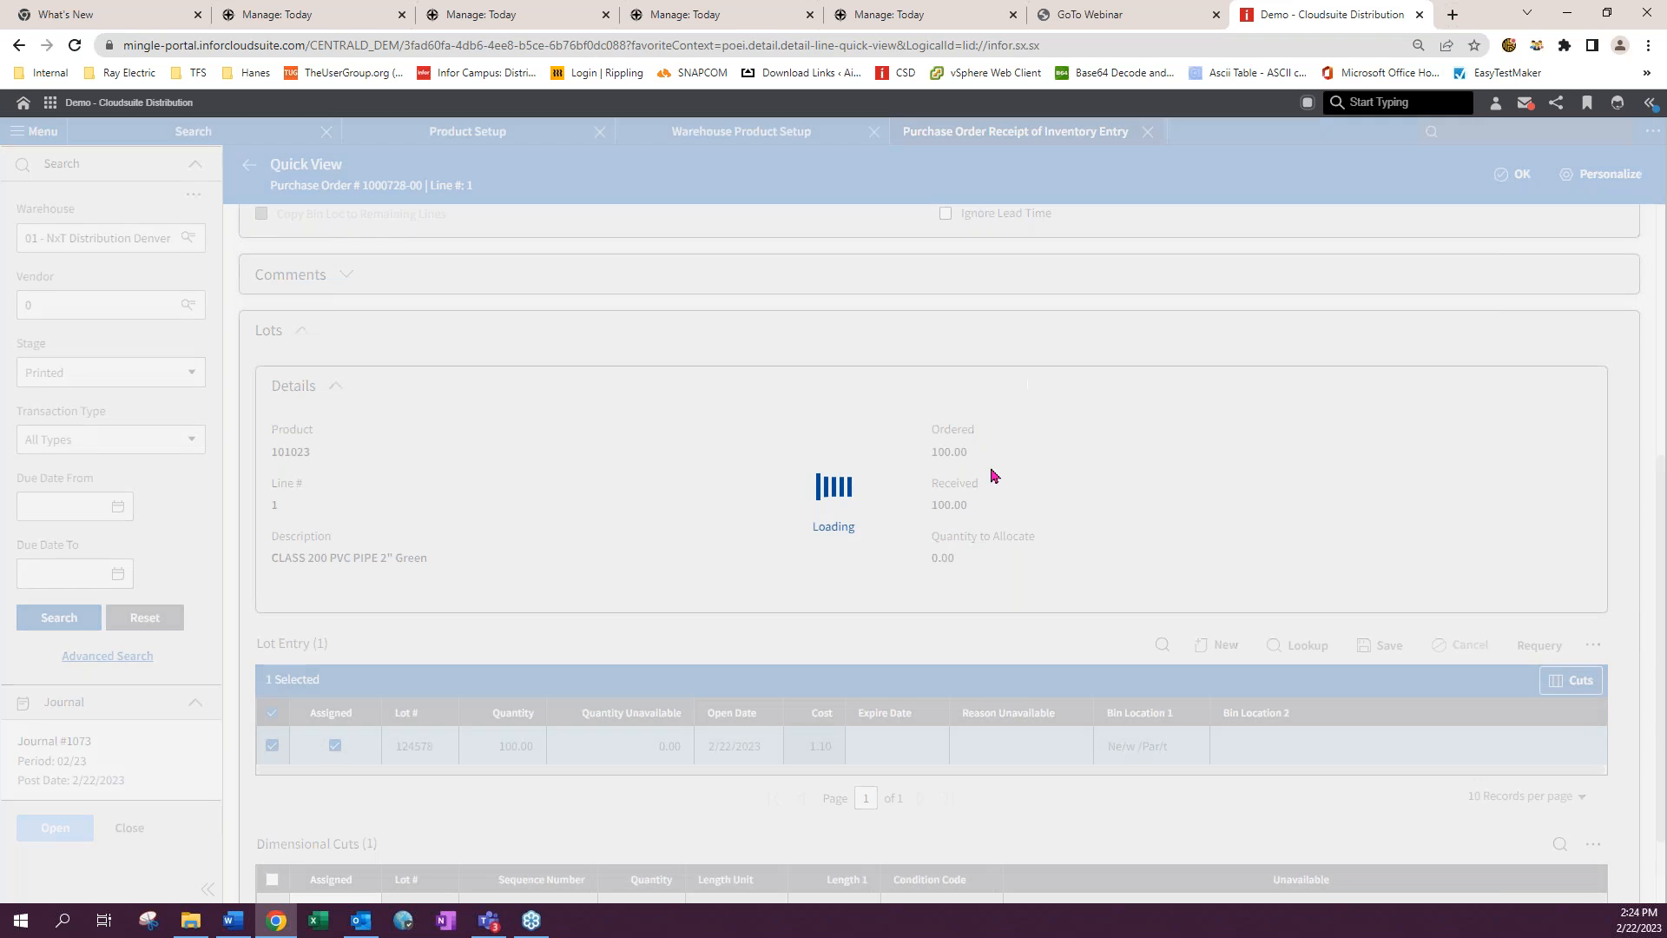
- Close line 1's view and try to run Final Update on the receipt for purchase order 1000728-00
scroll(932, 692, "down", 2)
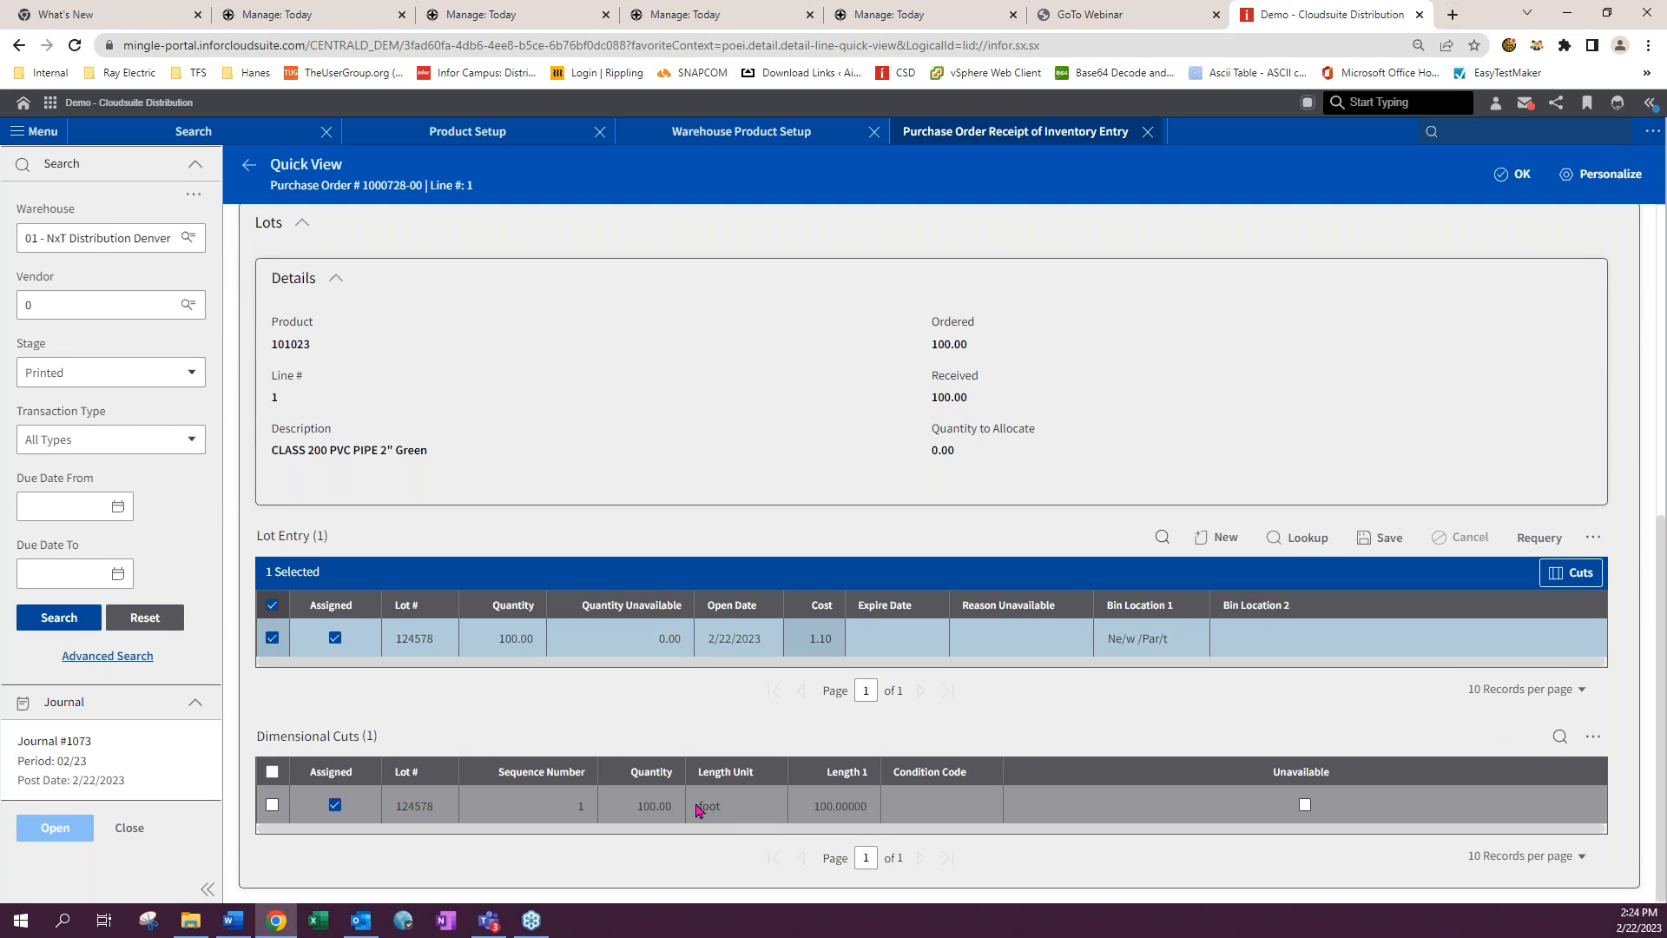
left_click(1518, 174)
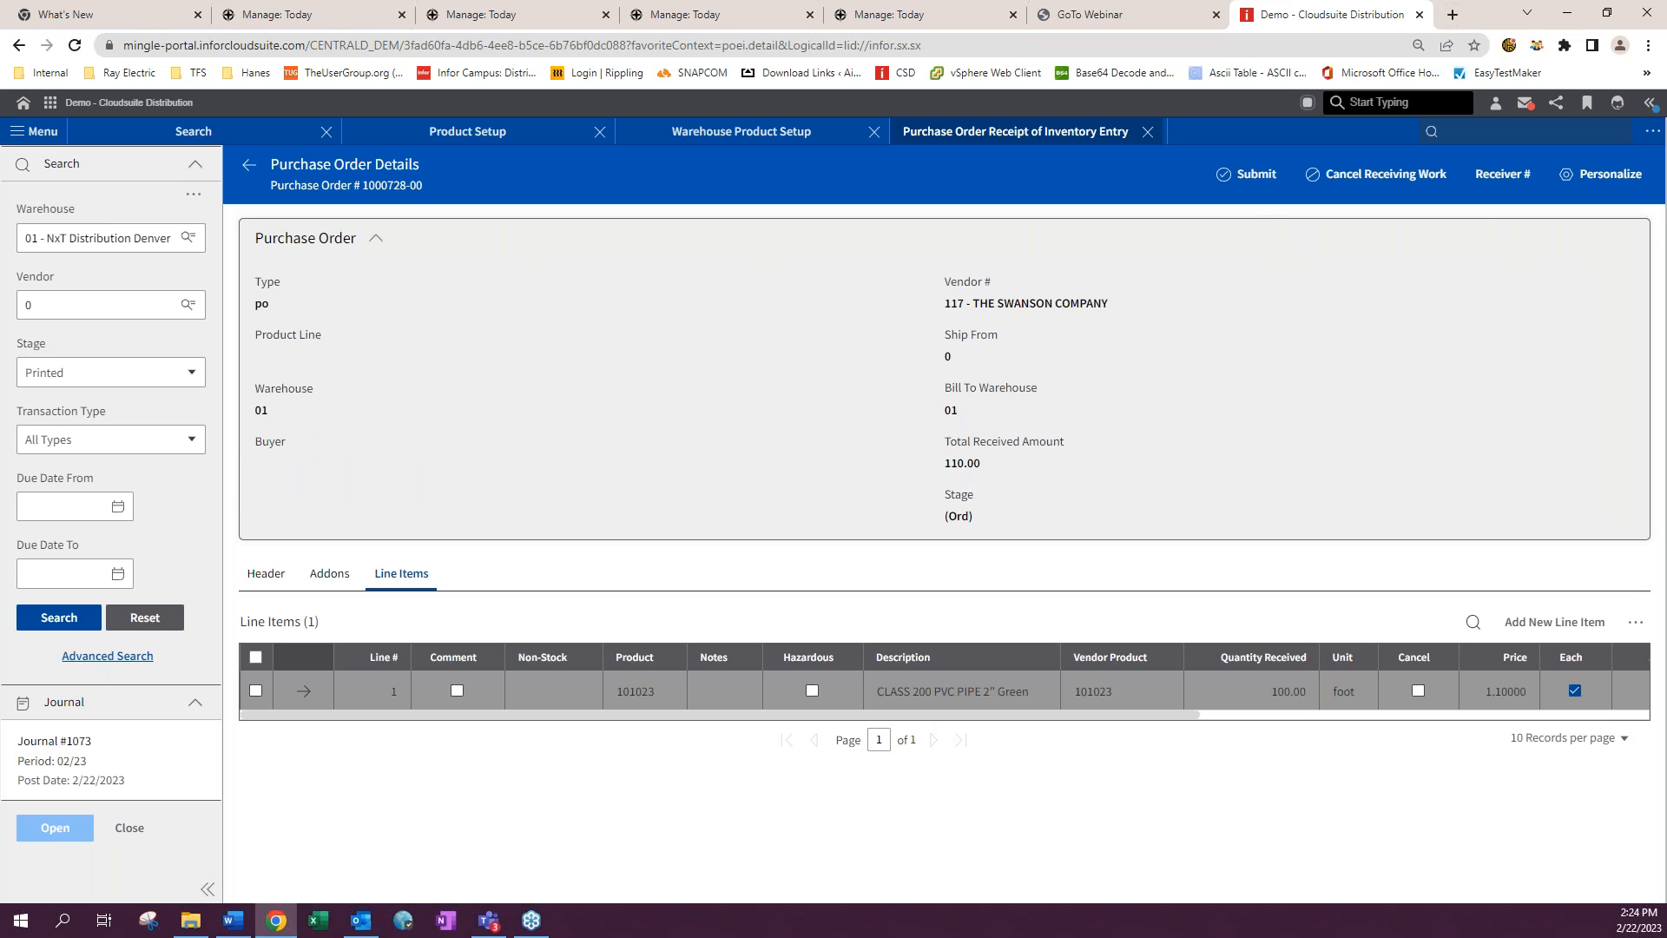
left_click(1251, 174)
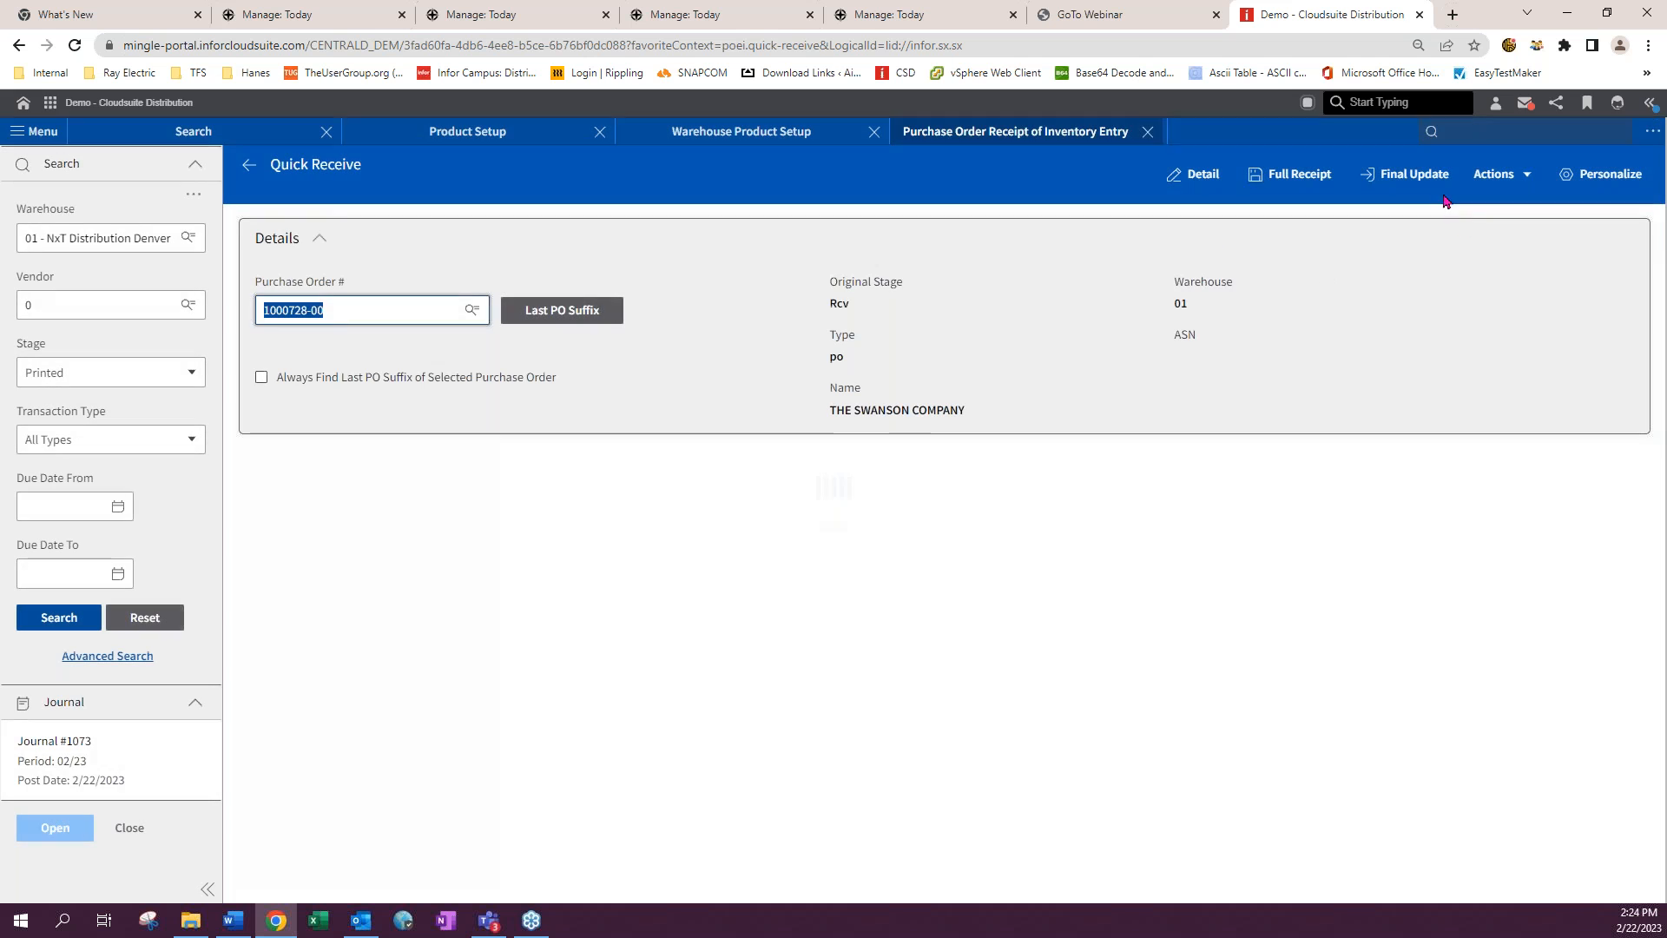
left_click(1426, 178)
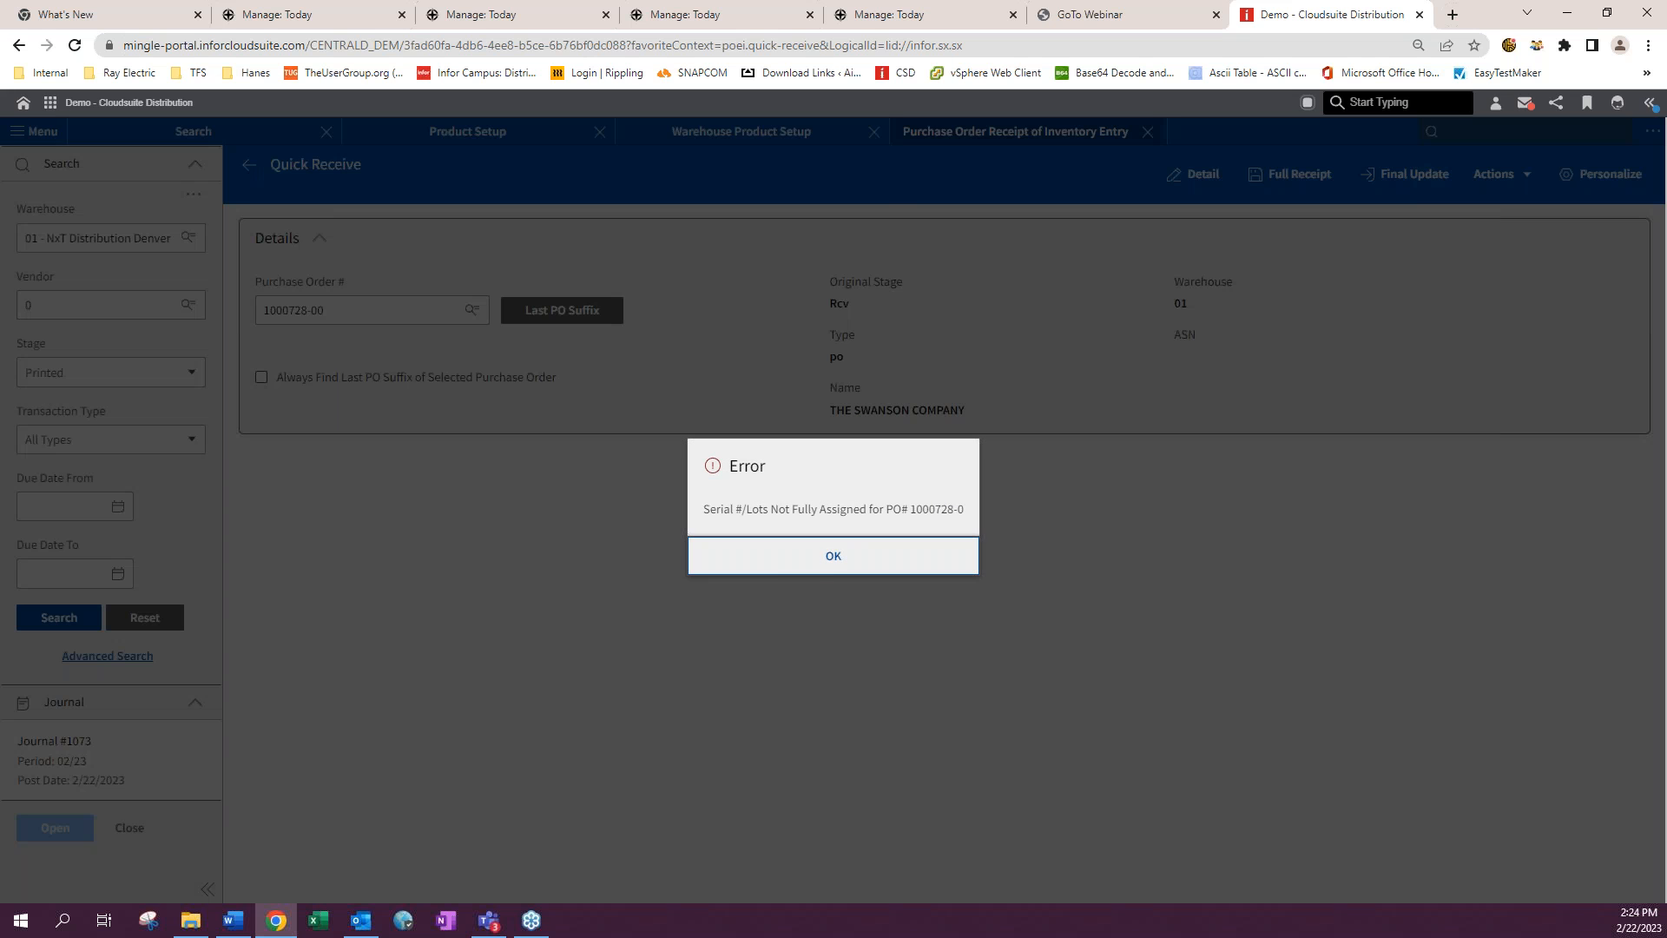
left_click(819, 565)
- Reopen line 1 from the purchase order details, review its Serial/Lot column and lots, and save the line
left_click(1205, 176)
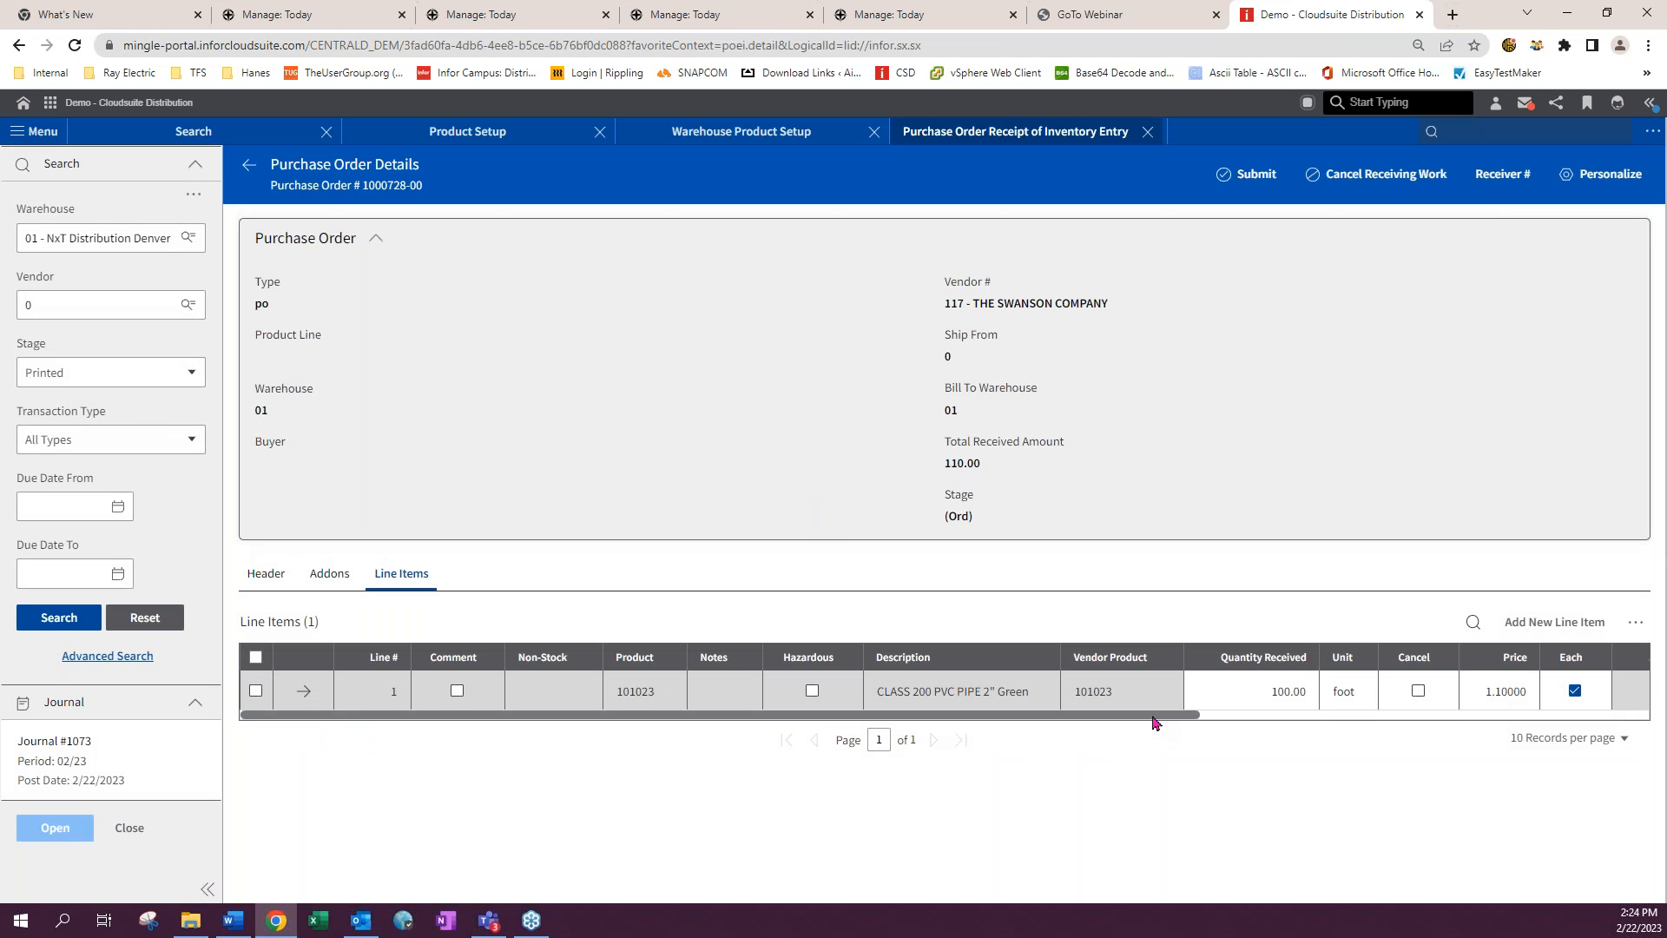
left_click_drag(1154, 716, 1641, 716)
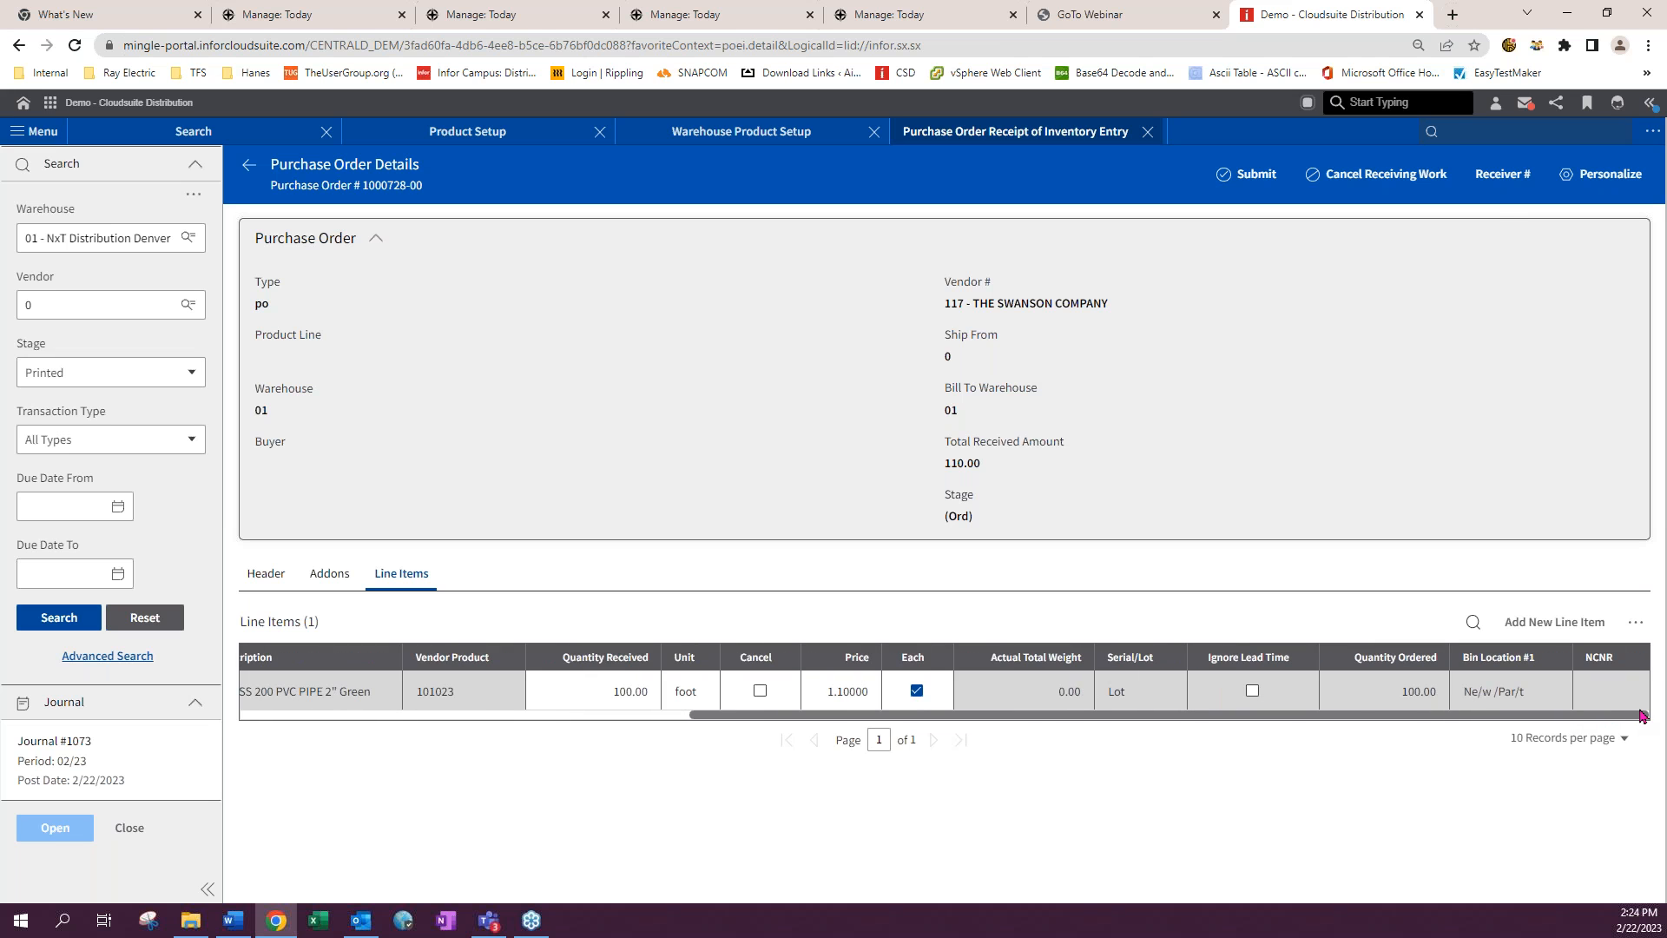
left_click_drag(1632, 716, 978, 763)
left_click(304, 692)
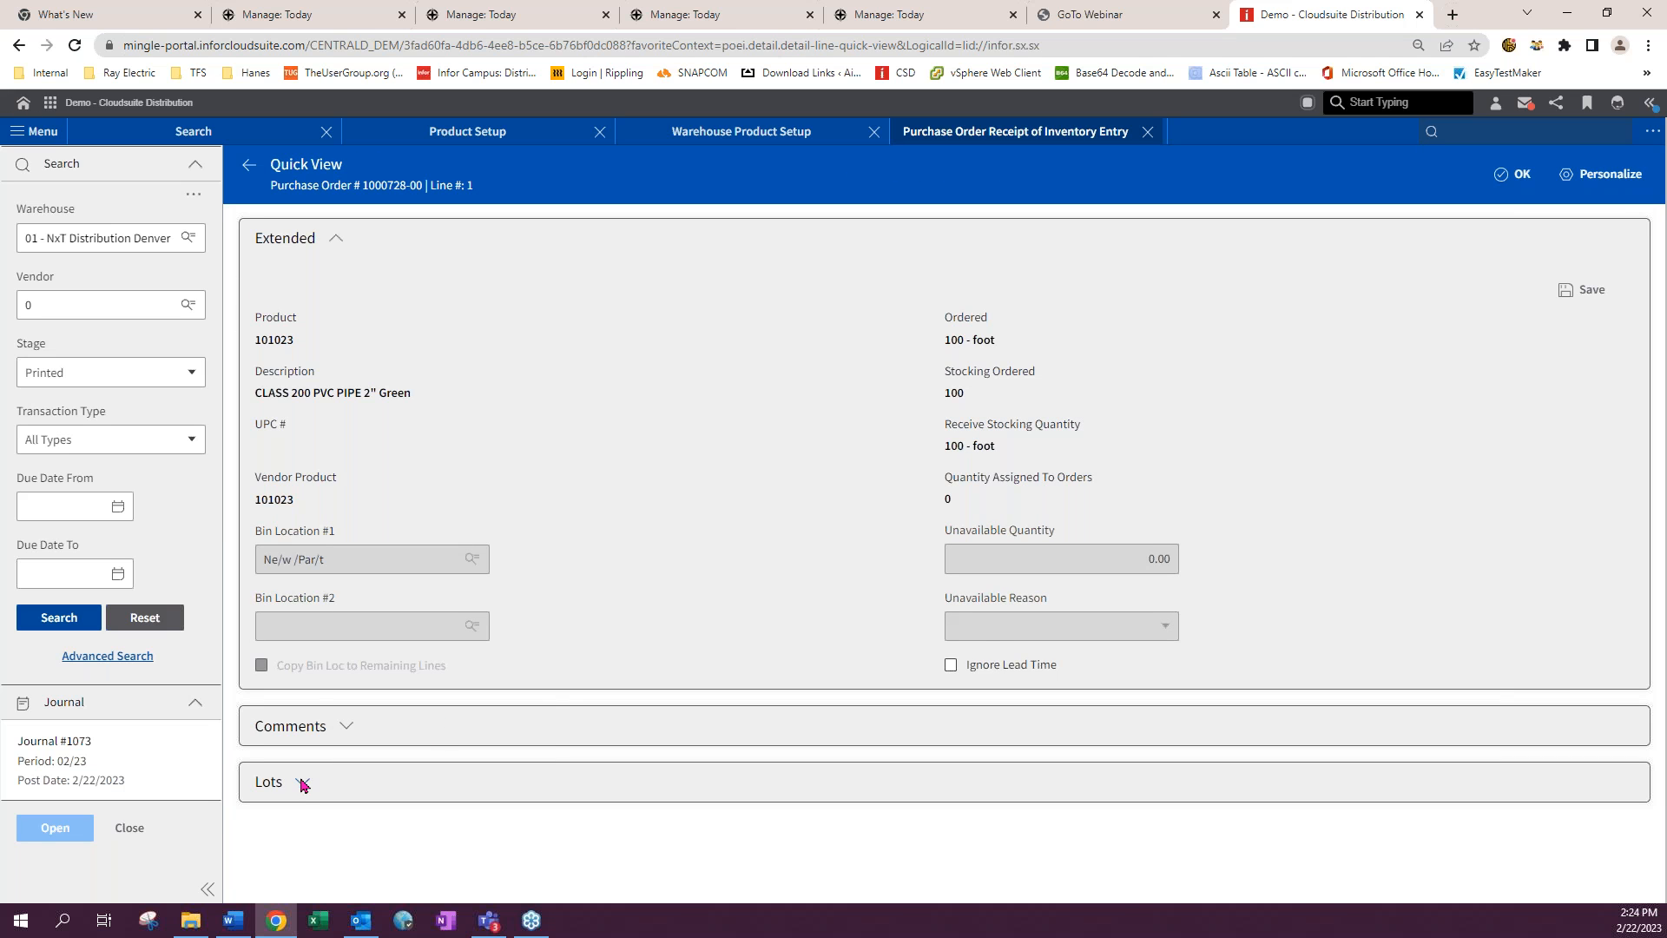
left_click(379, 774)
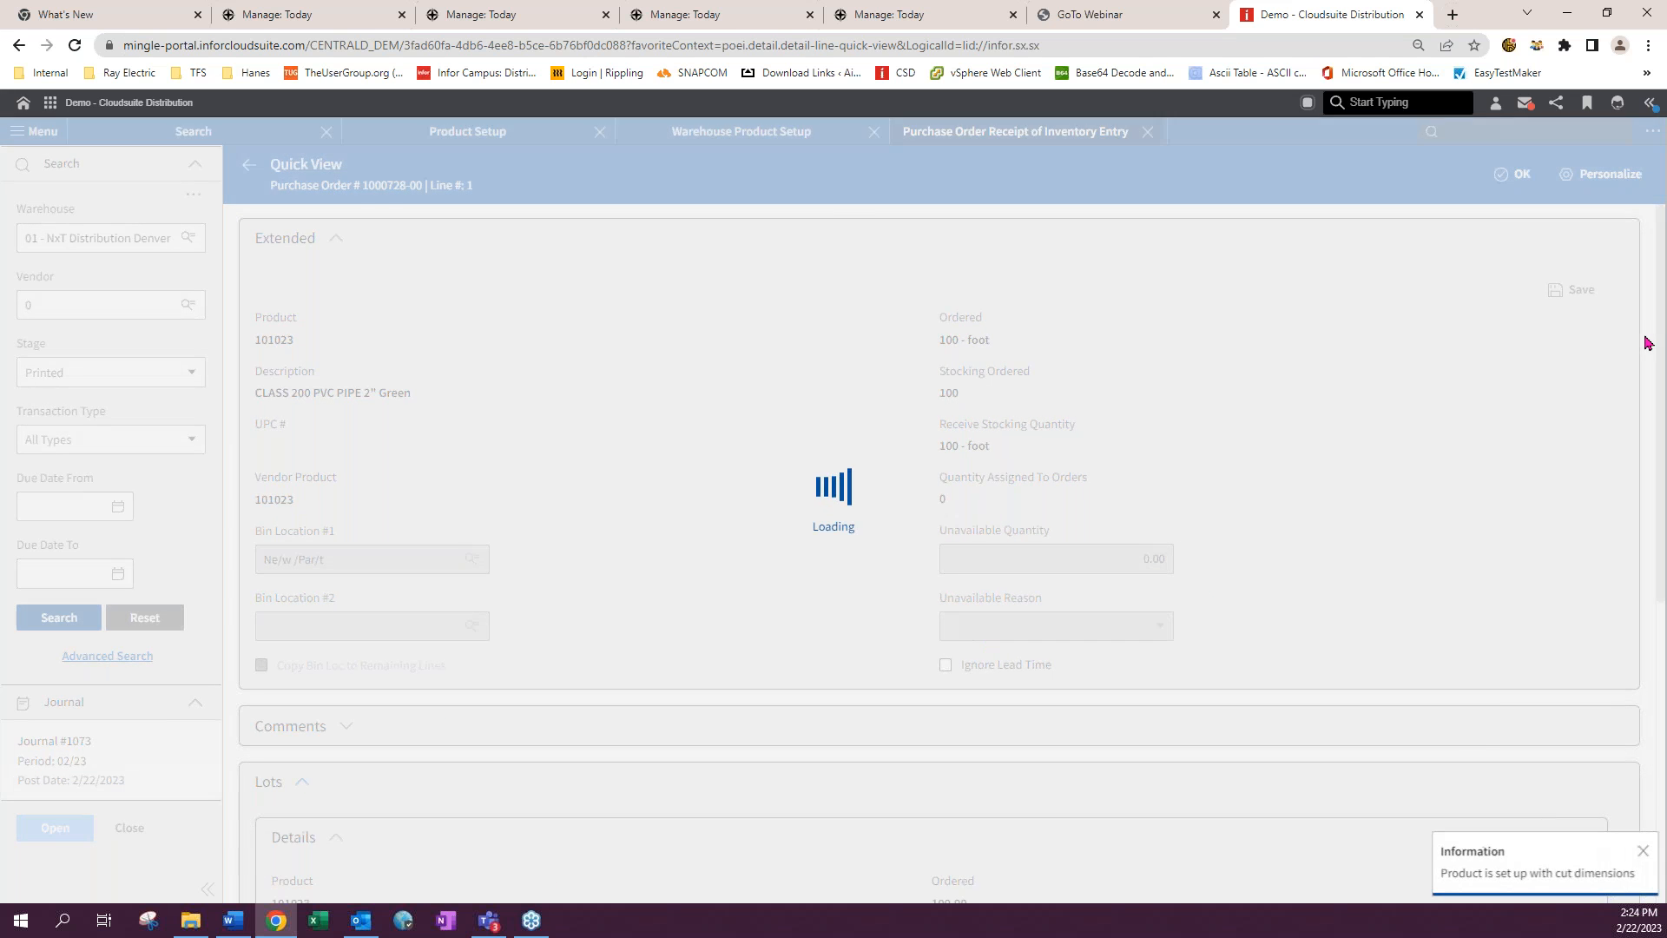
left_click(1576, 290)
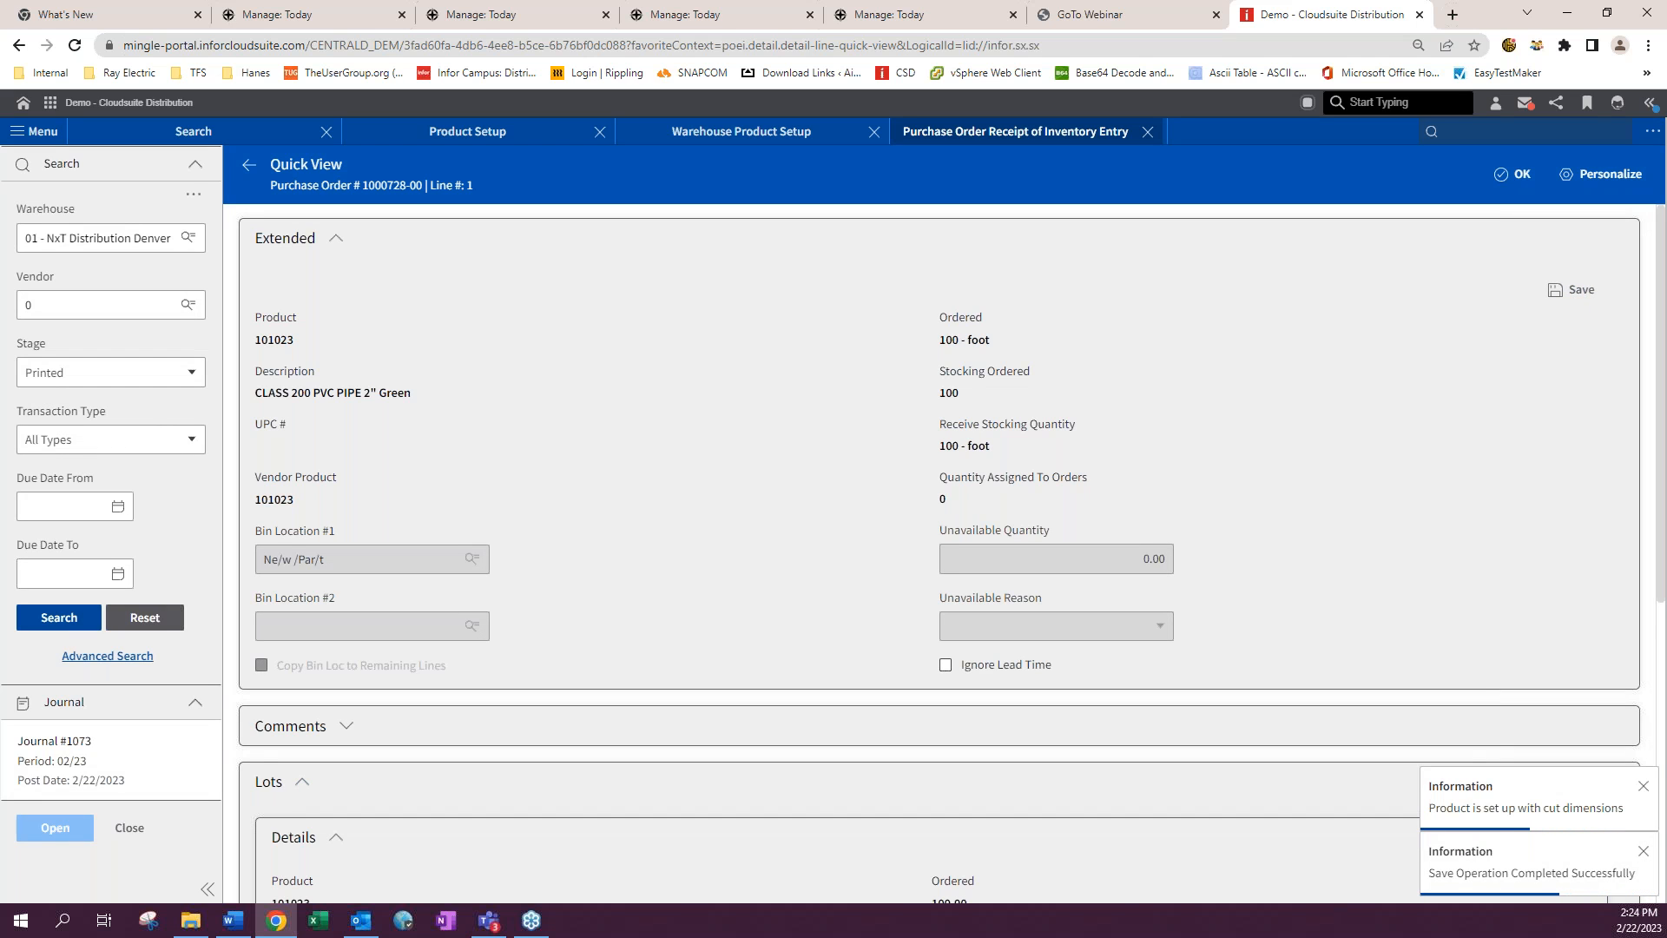
left_click(1515, 173)
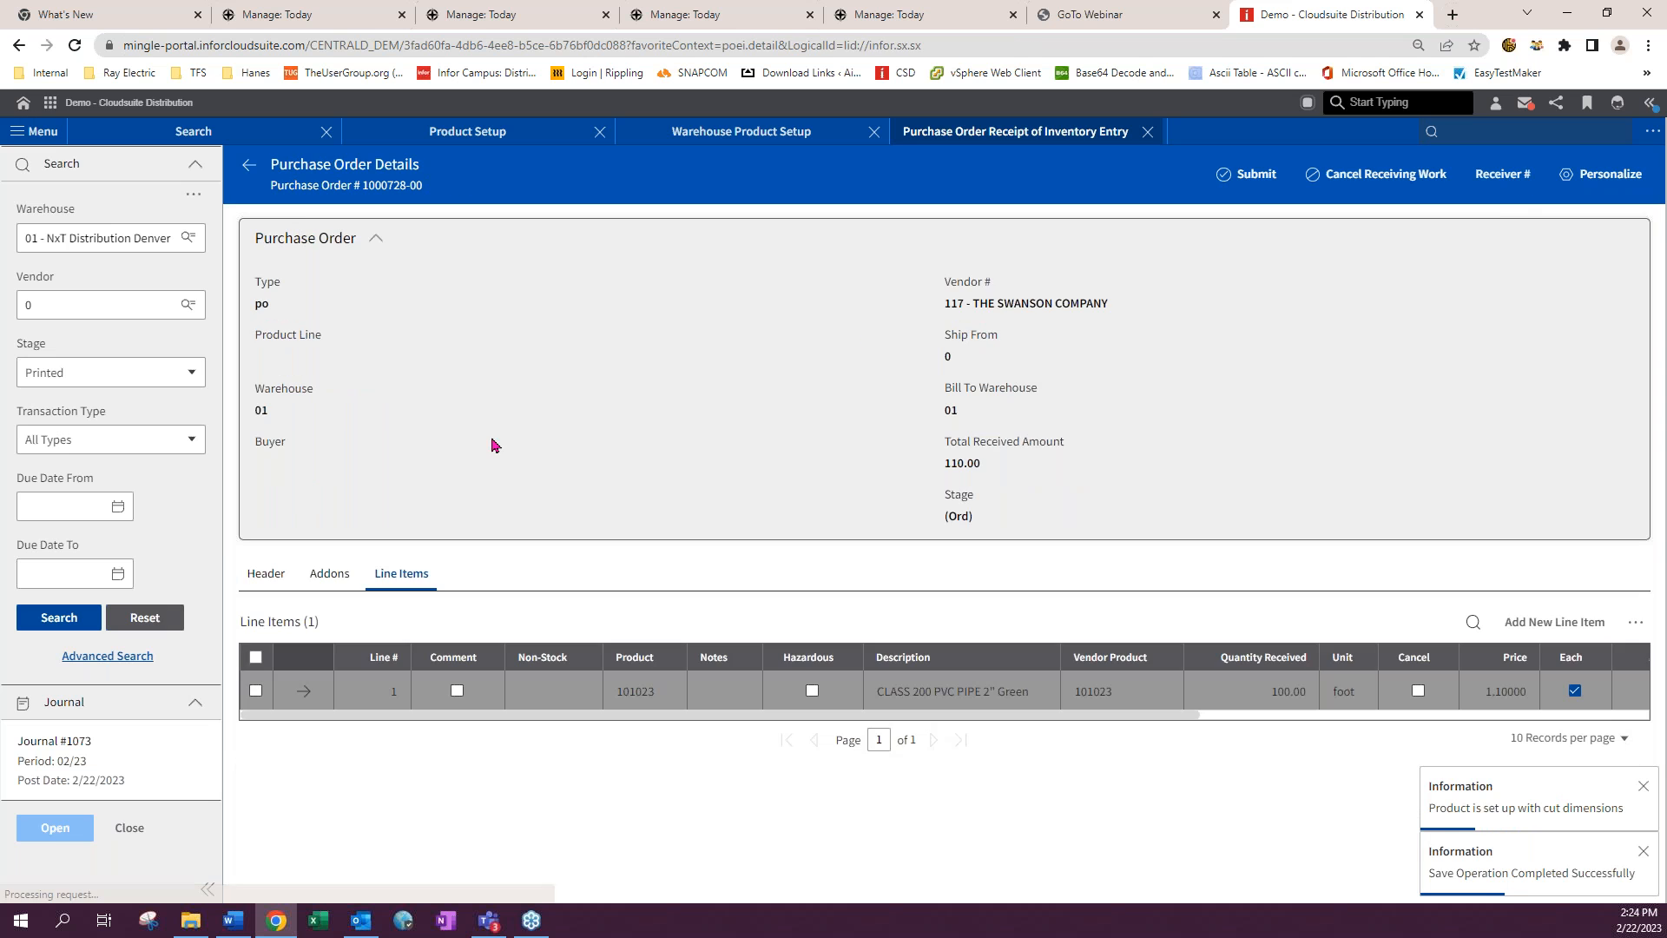
- Try the receipt's Final Update again from the Quick Receive screen
left_click(1243, 172)
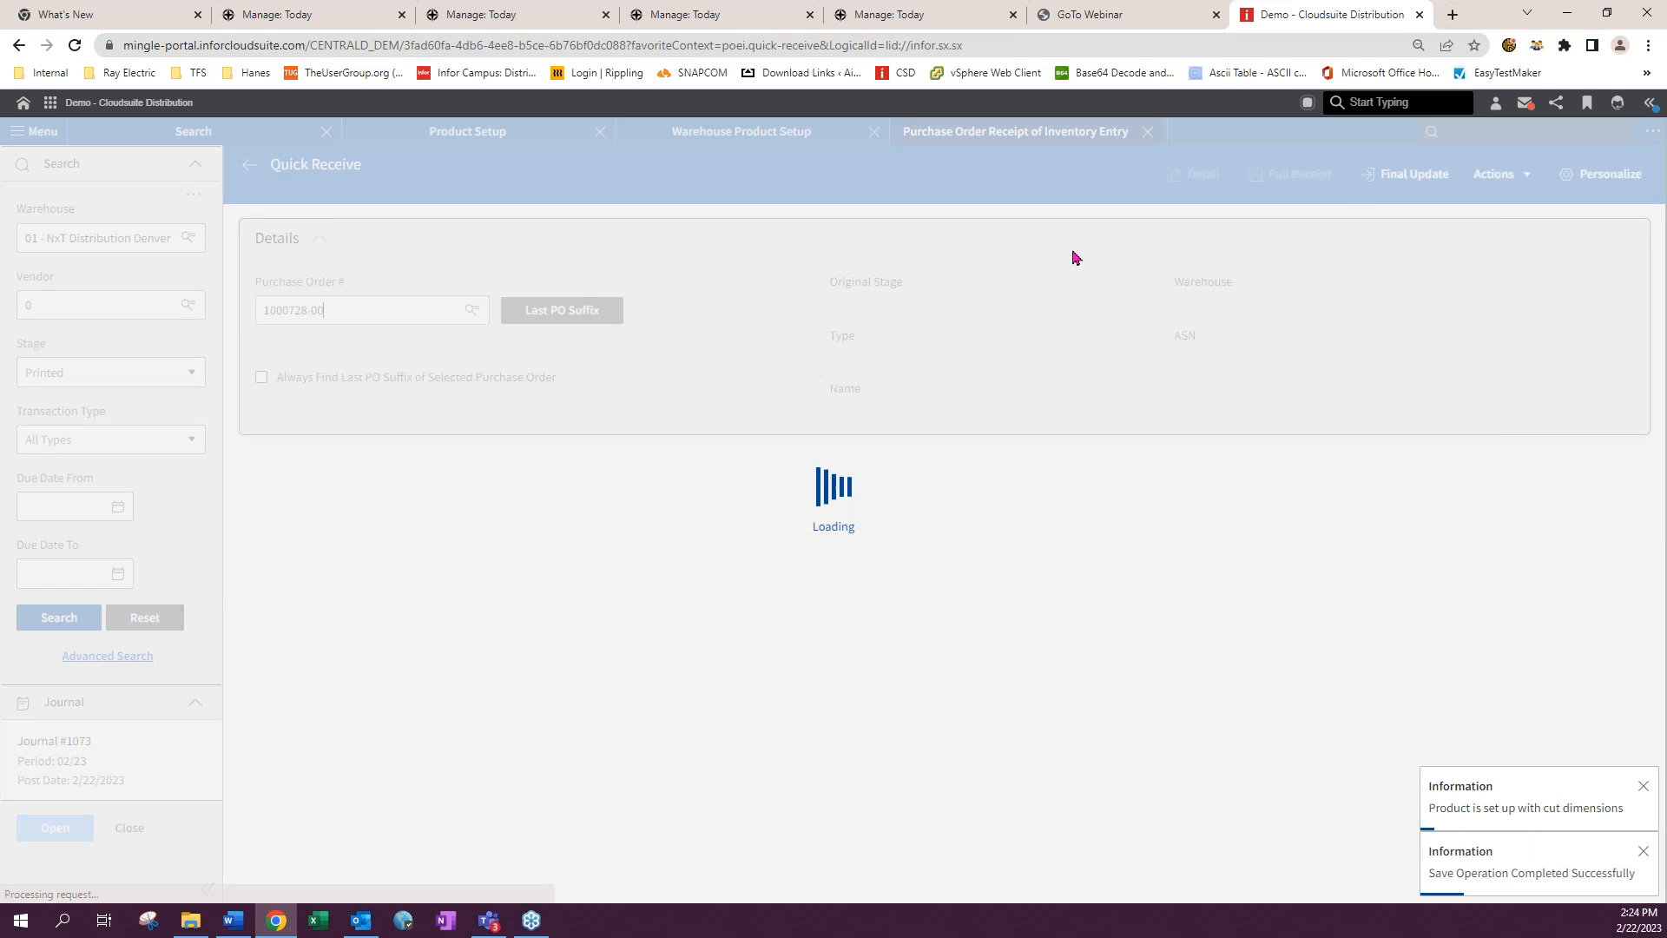
left_click(1403, 176)
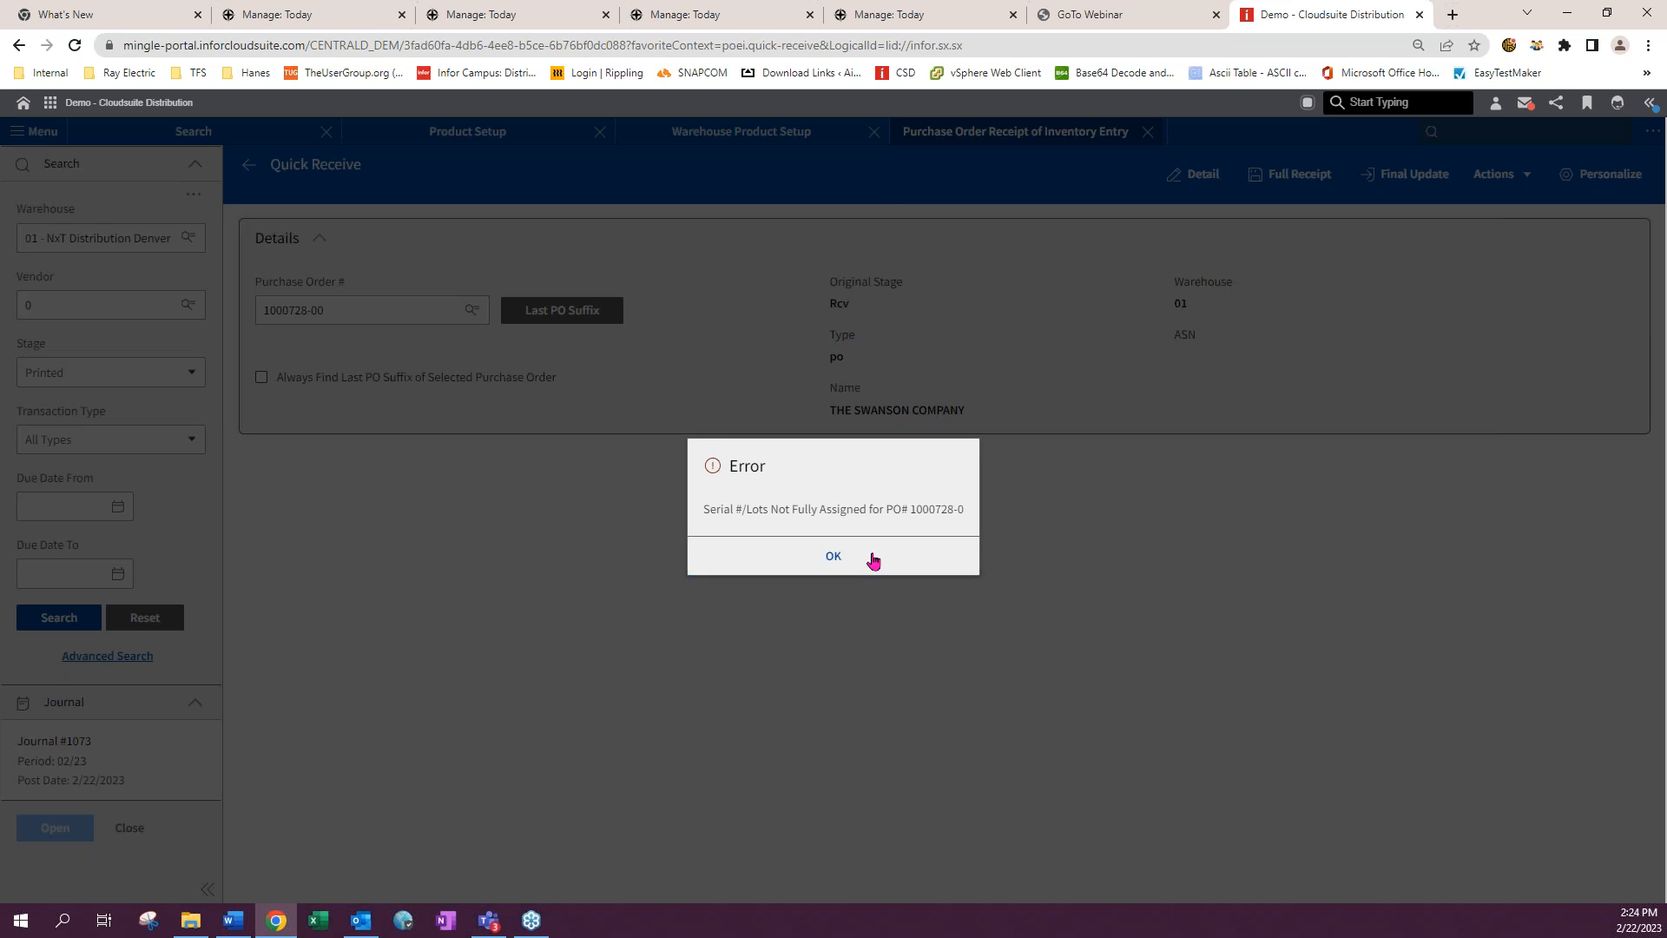
left_click(873, 560)
- Reopen line 1's lots, select the dimensional cut for lot 124578, and save the line
left_click(1189, 175)
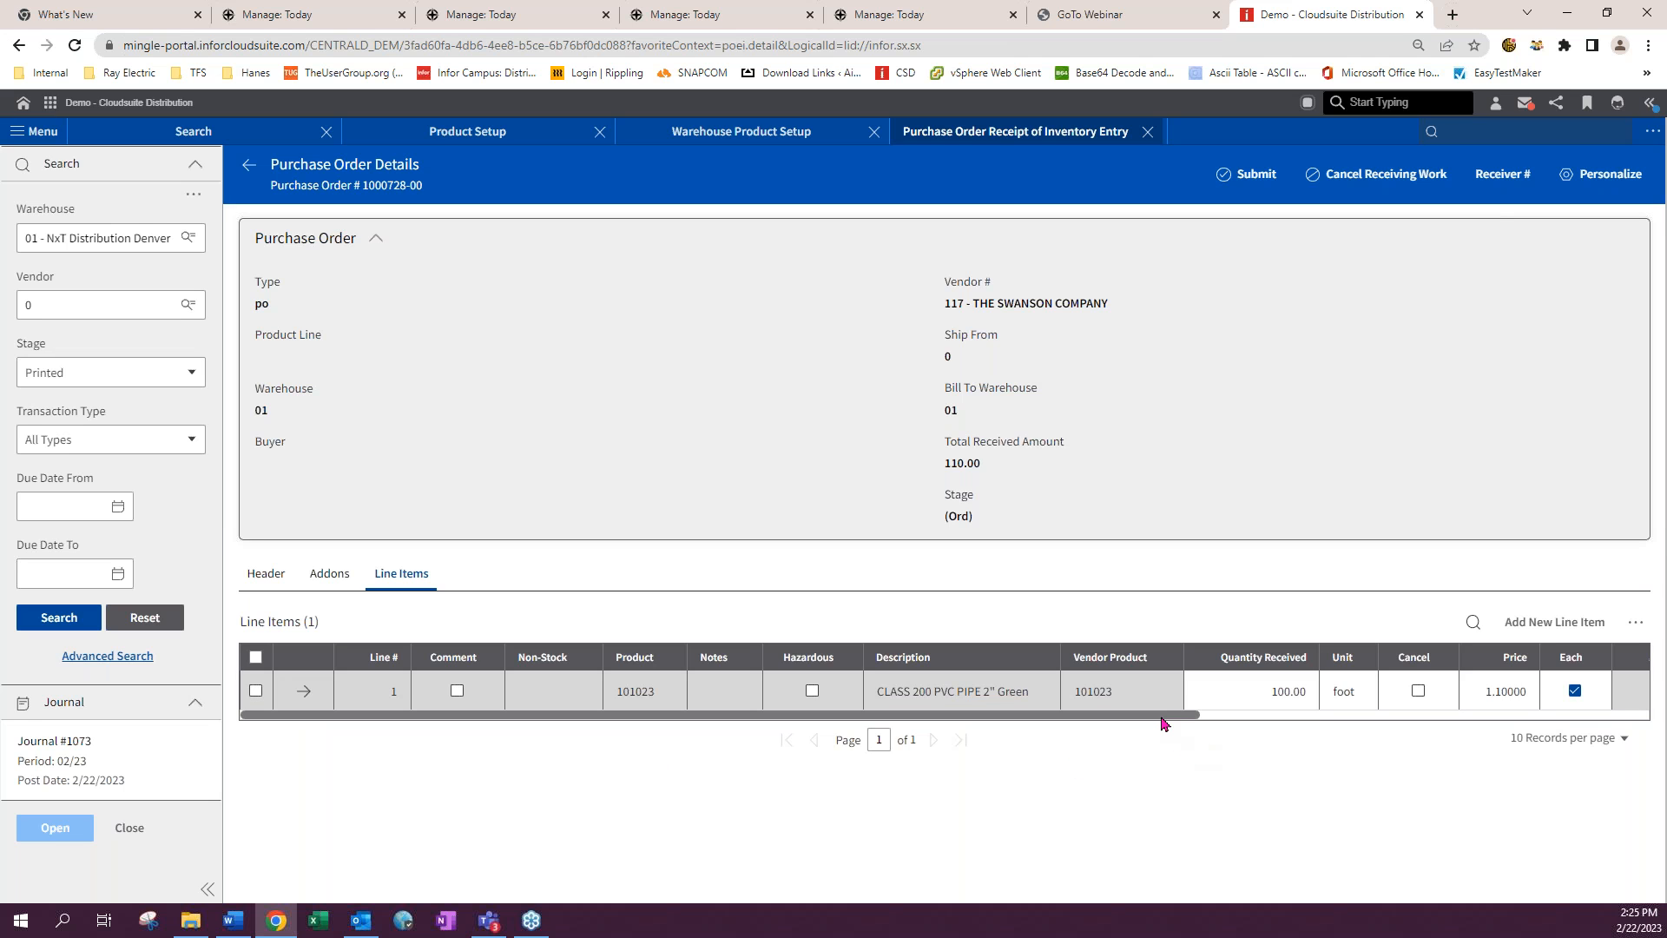
left_click_drag(1164, 717, 774, 779)
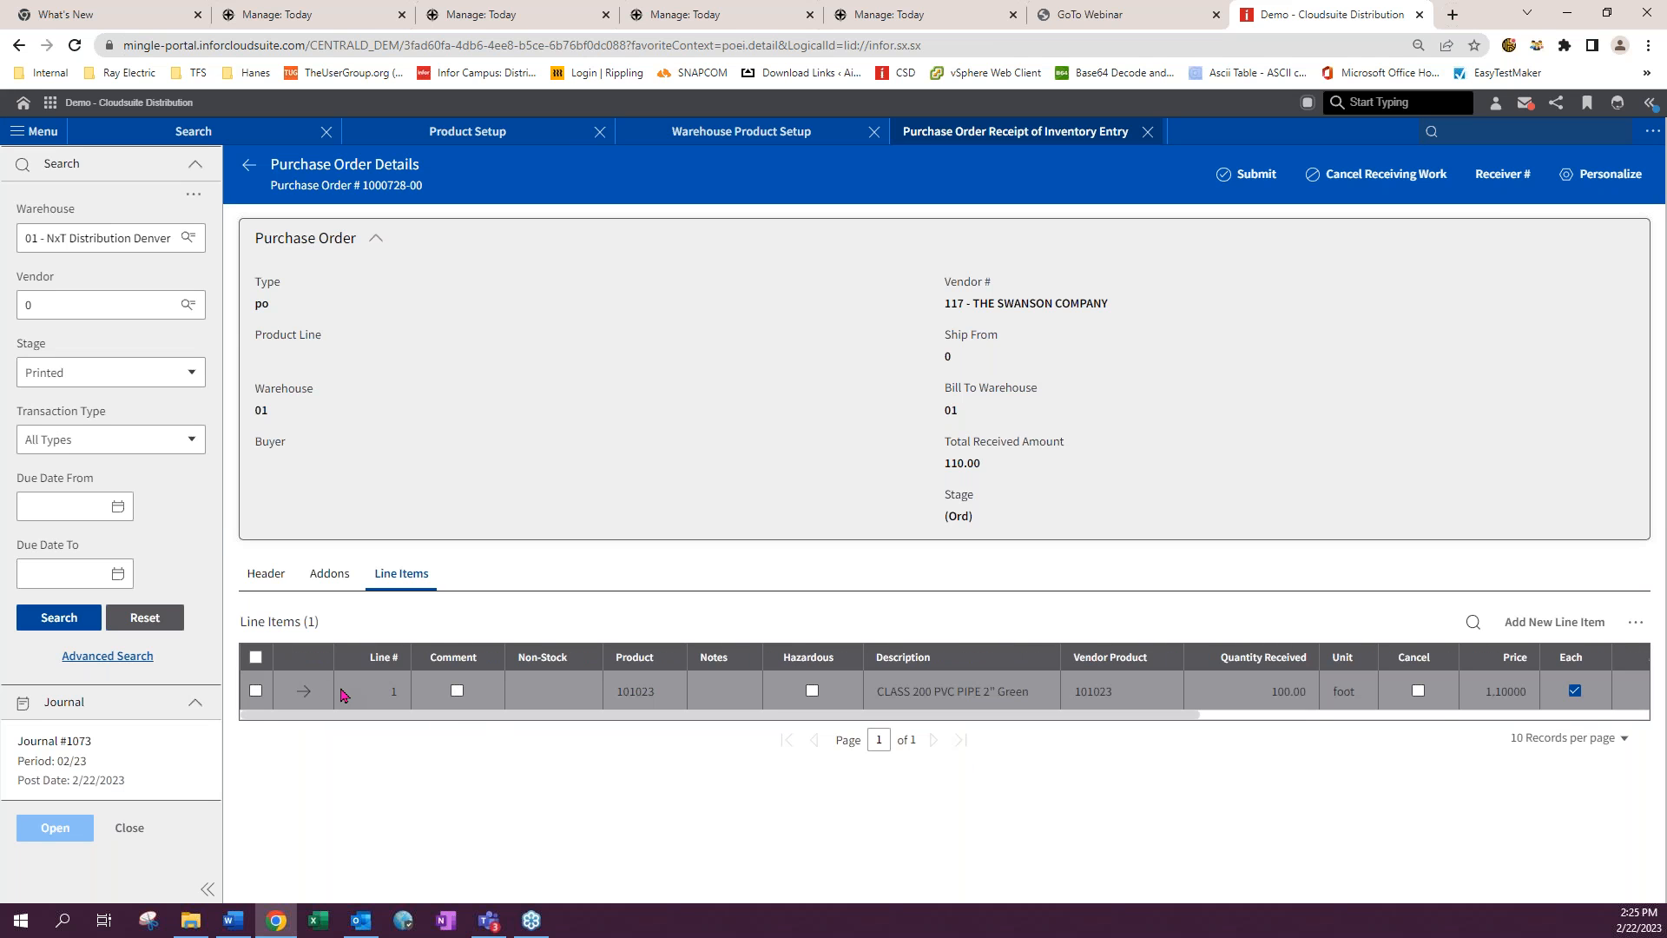
left_click(305, 692)
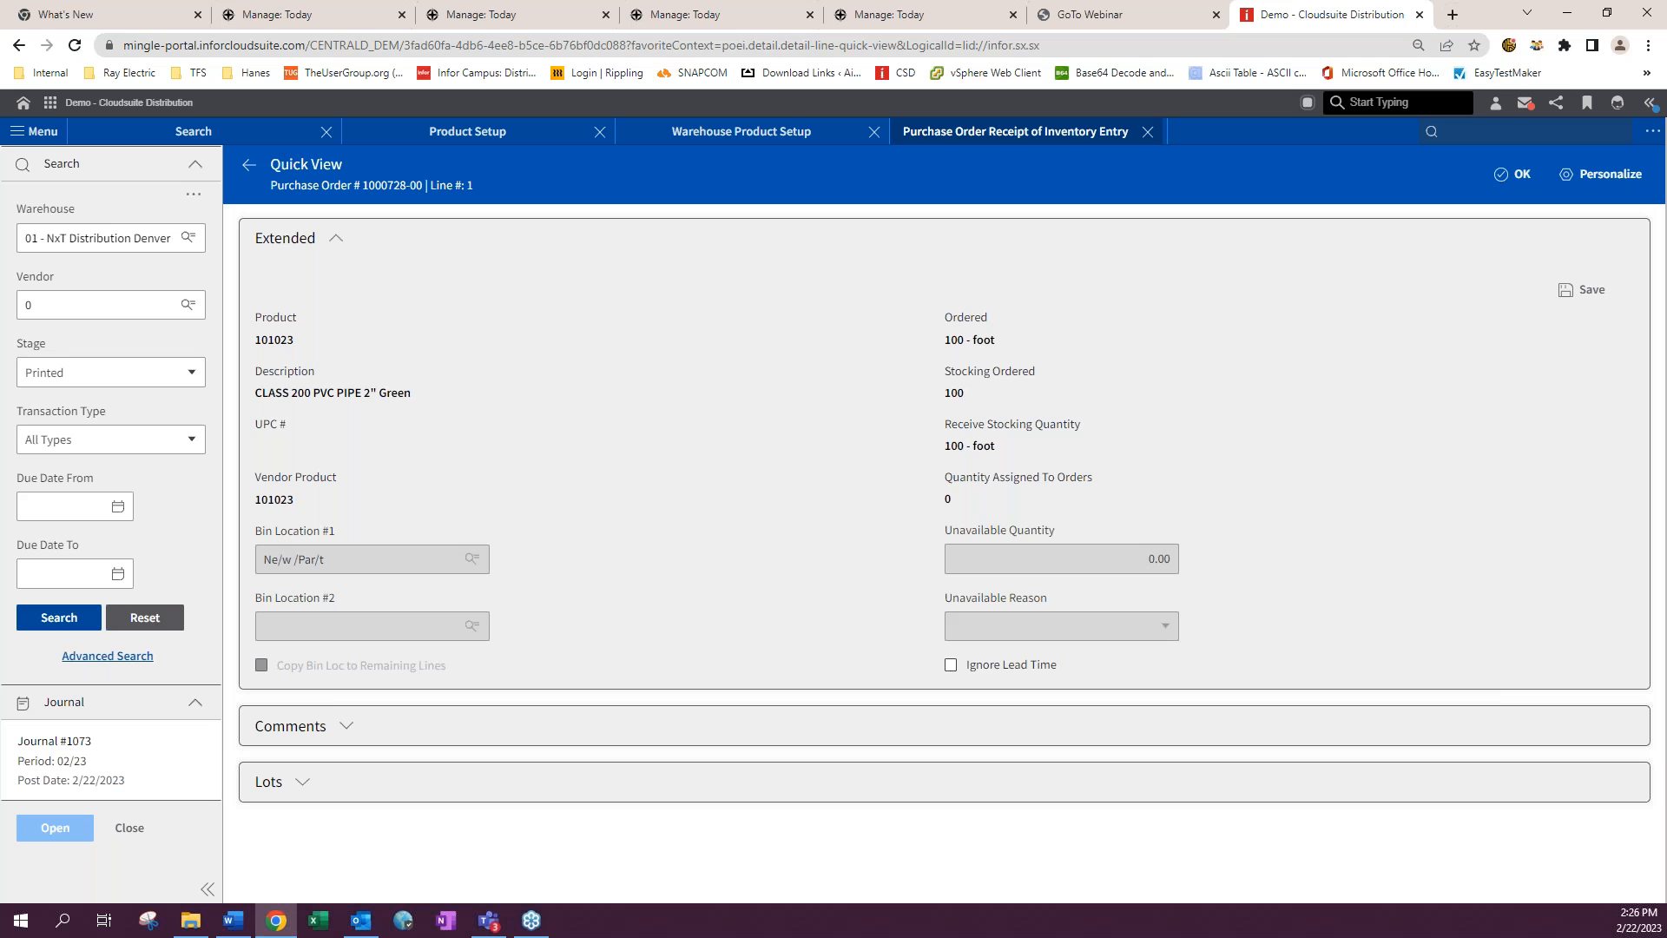
left_click(302, 783)
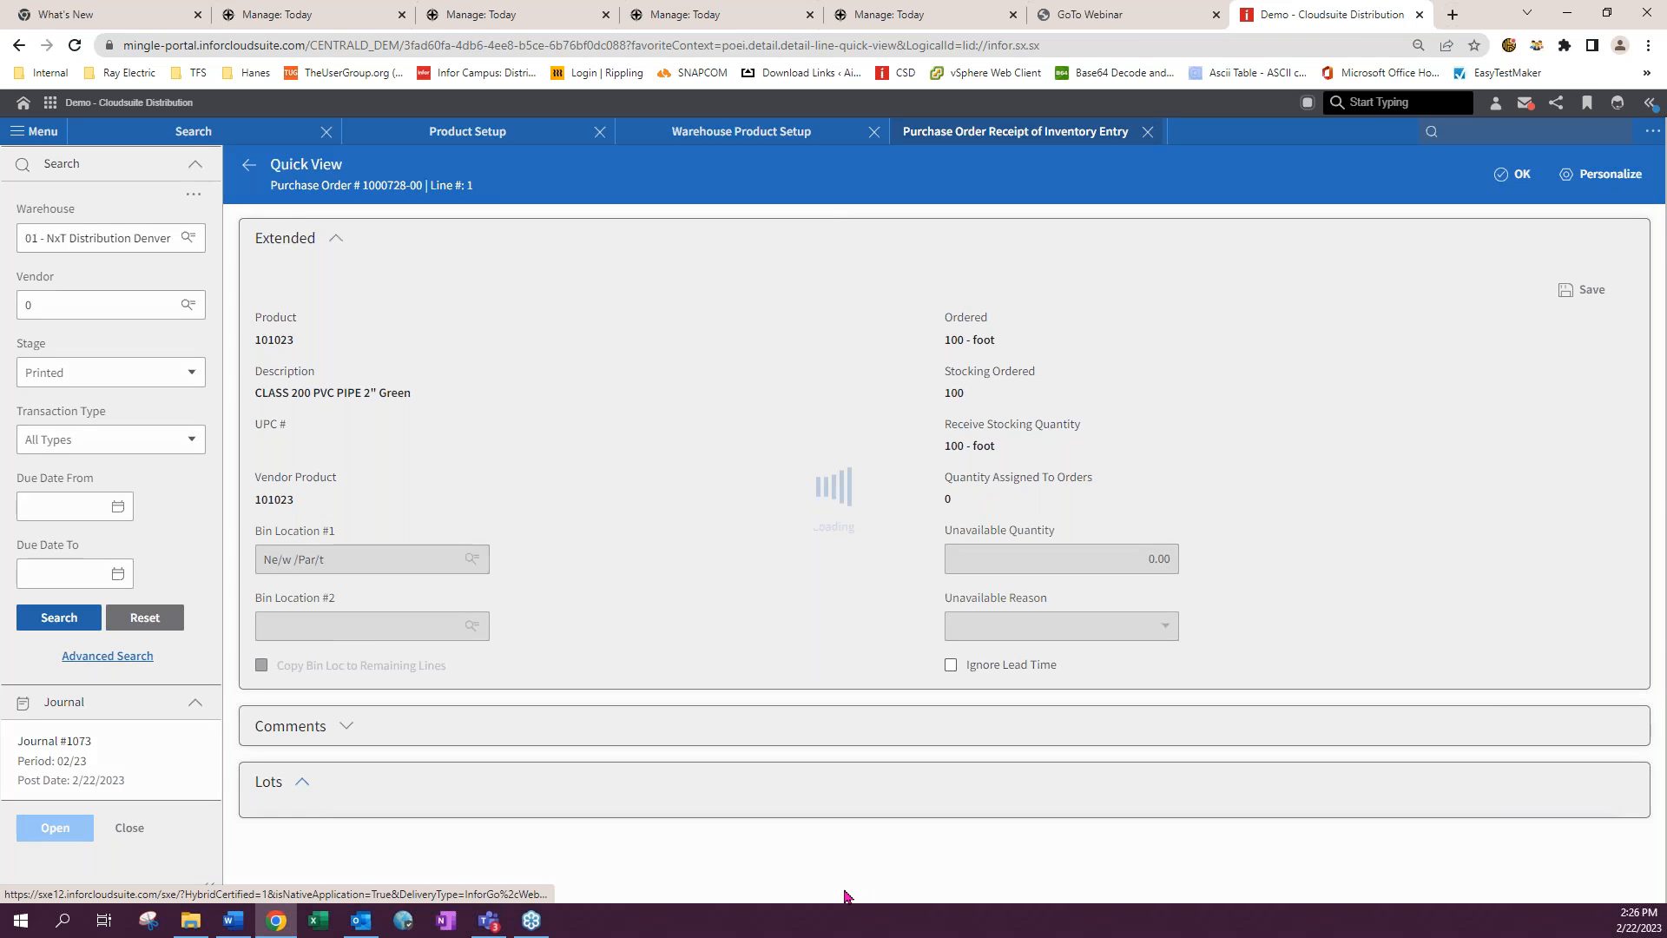
scroll(681, 733, "down", 4)
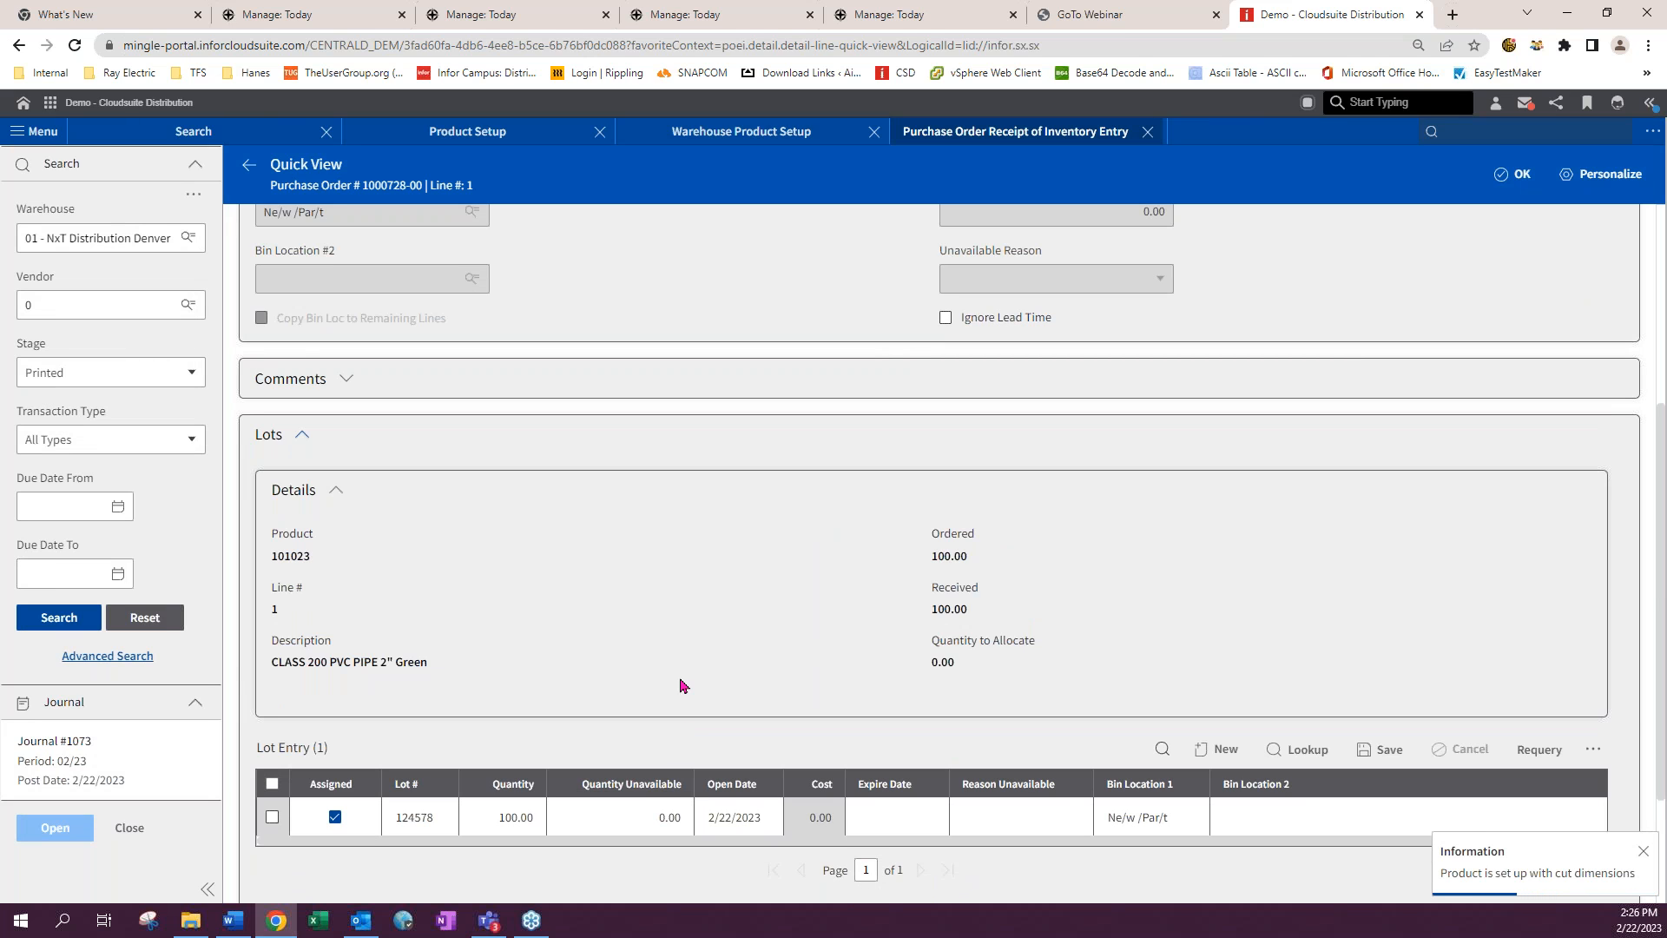
scroll(682, 686, "down", 2)
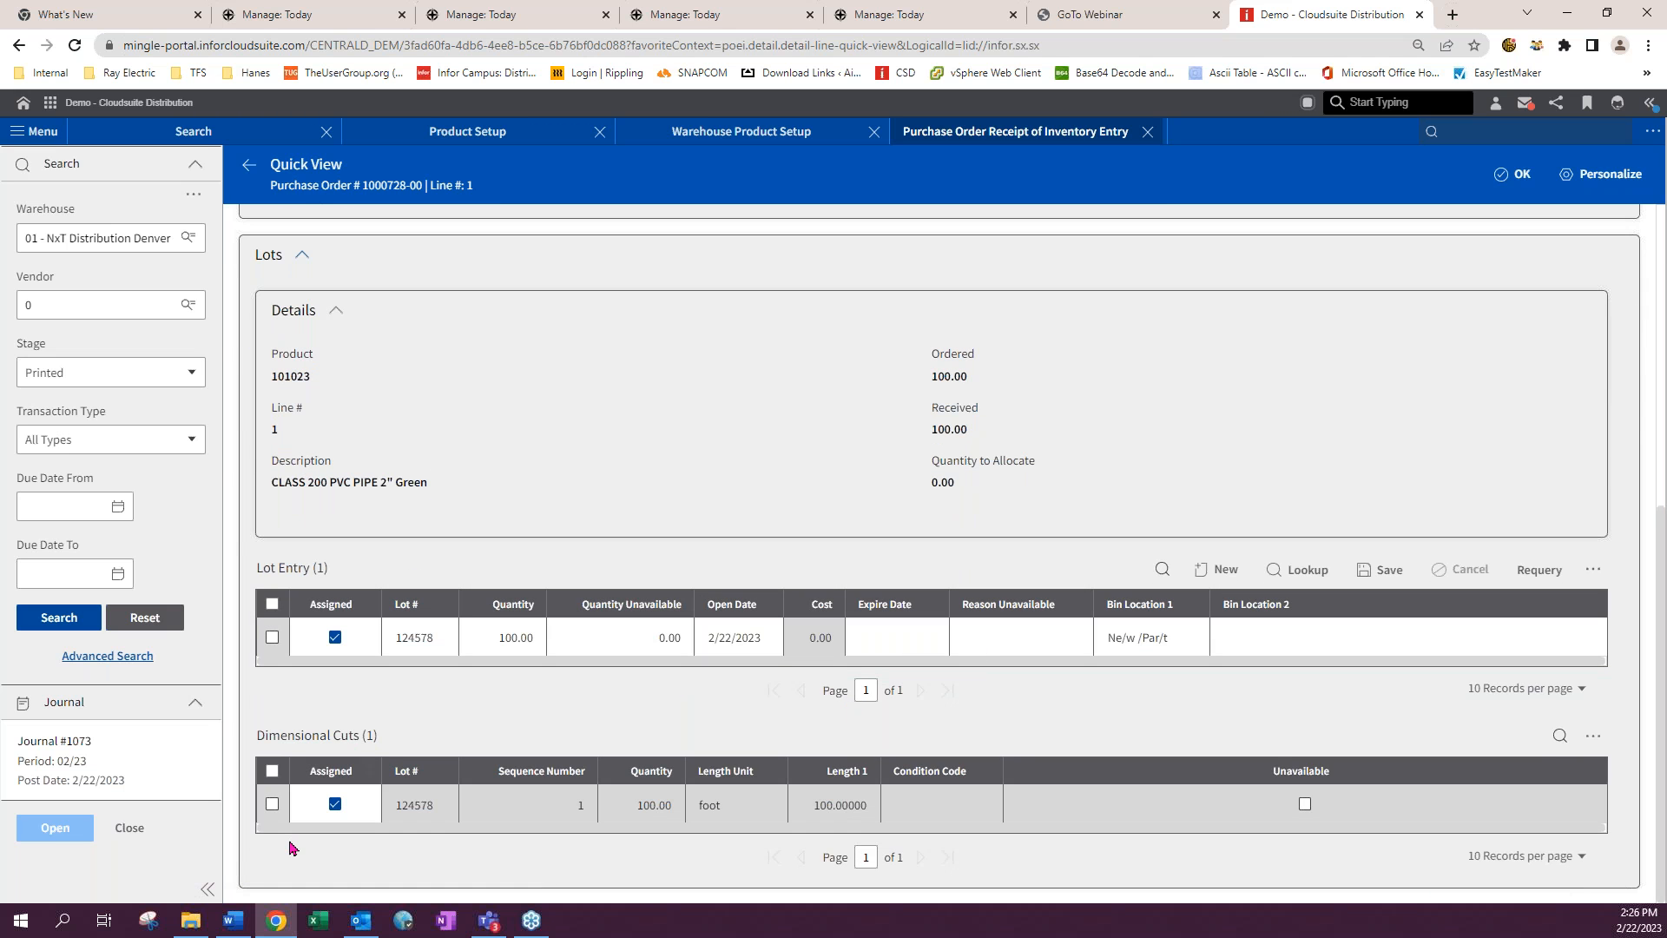
left_click(273, 804)
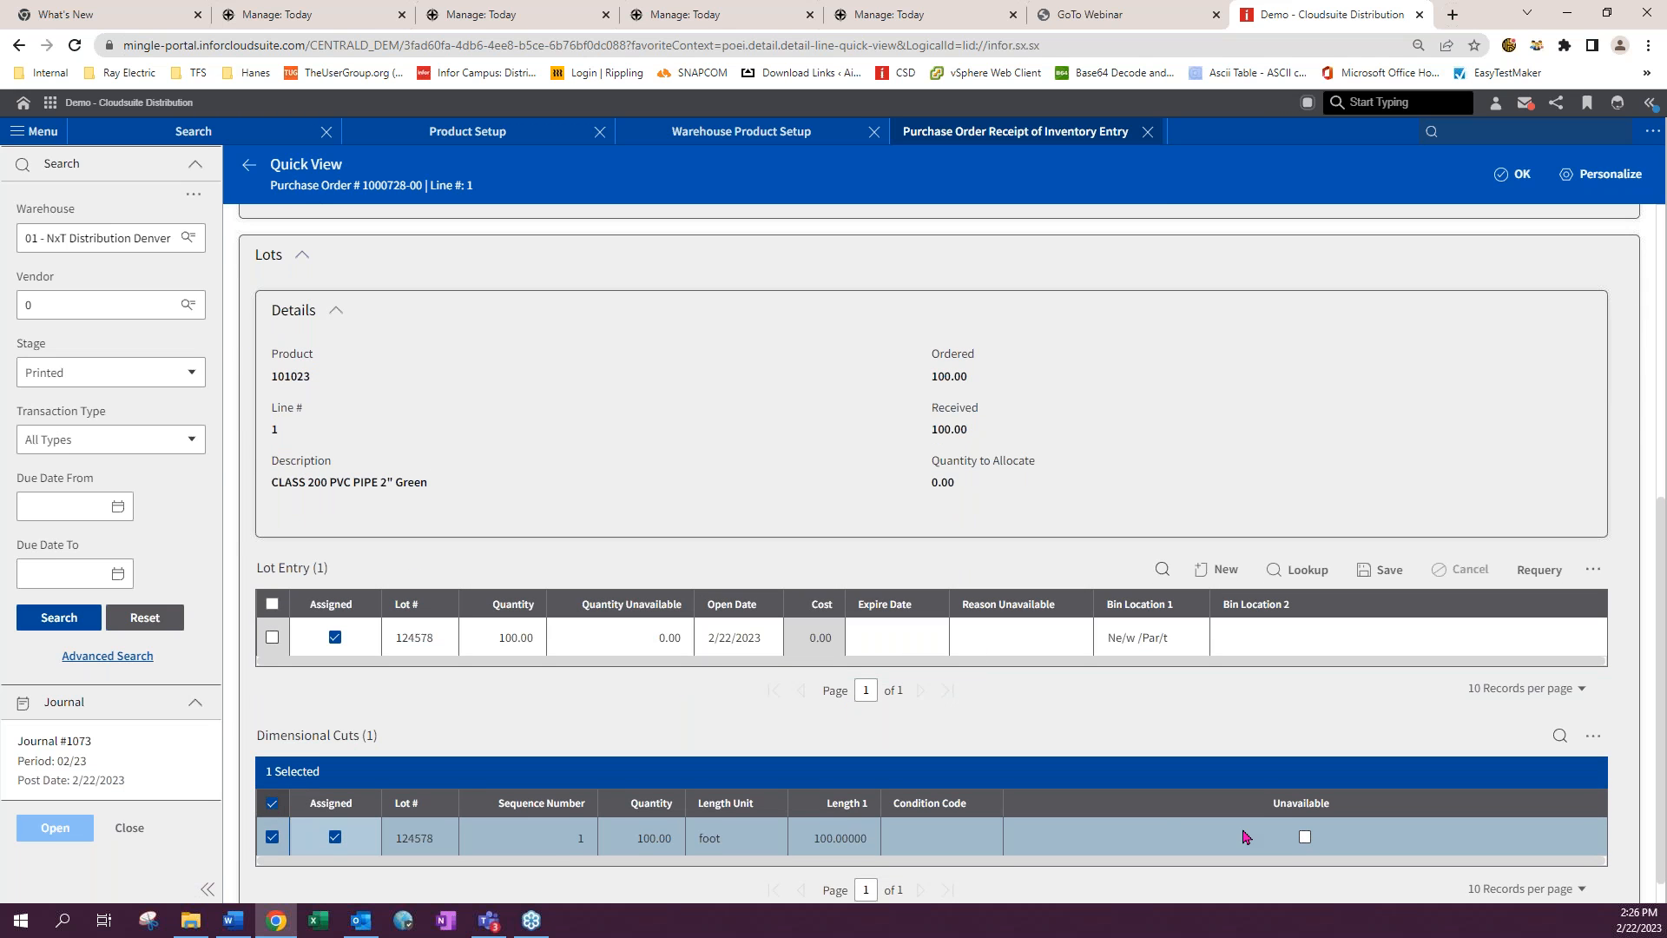
scroll(1517, 750, "down", 1)
scroll(1515, 743, "up", 6)
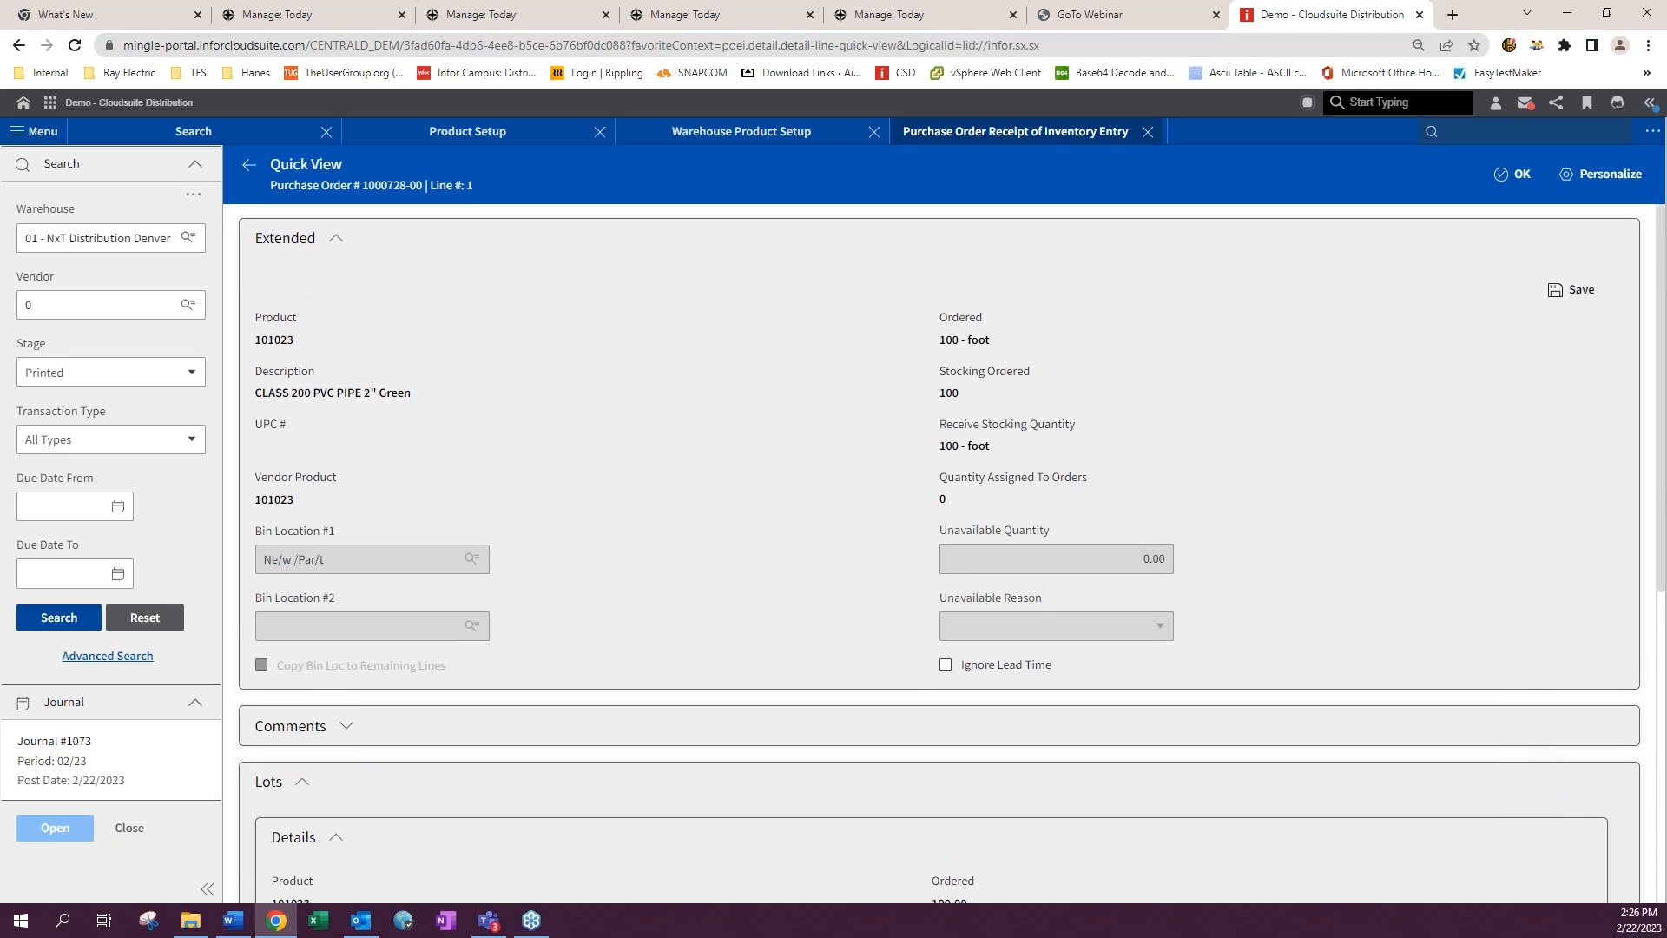
left_click(1574, 289)
- Close line 1's view and close the purchase order receipt entry
scroll(1327, 514, "down", 5)
scroll(1318, 521, "down", 2)
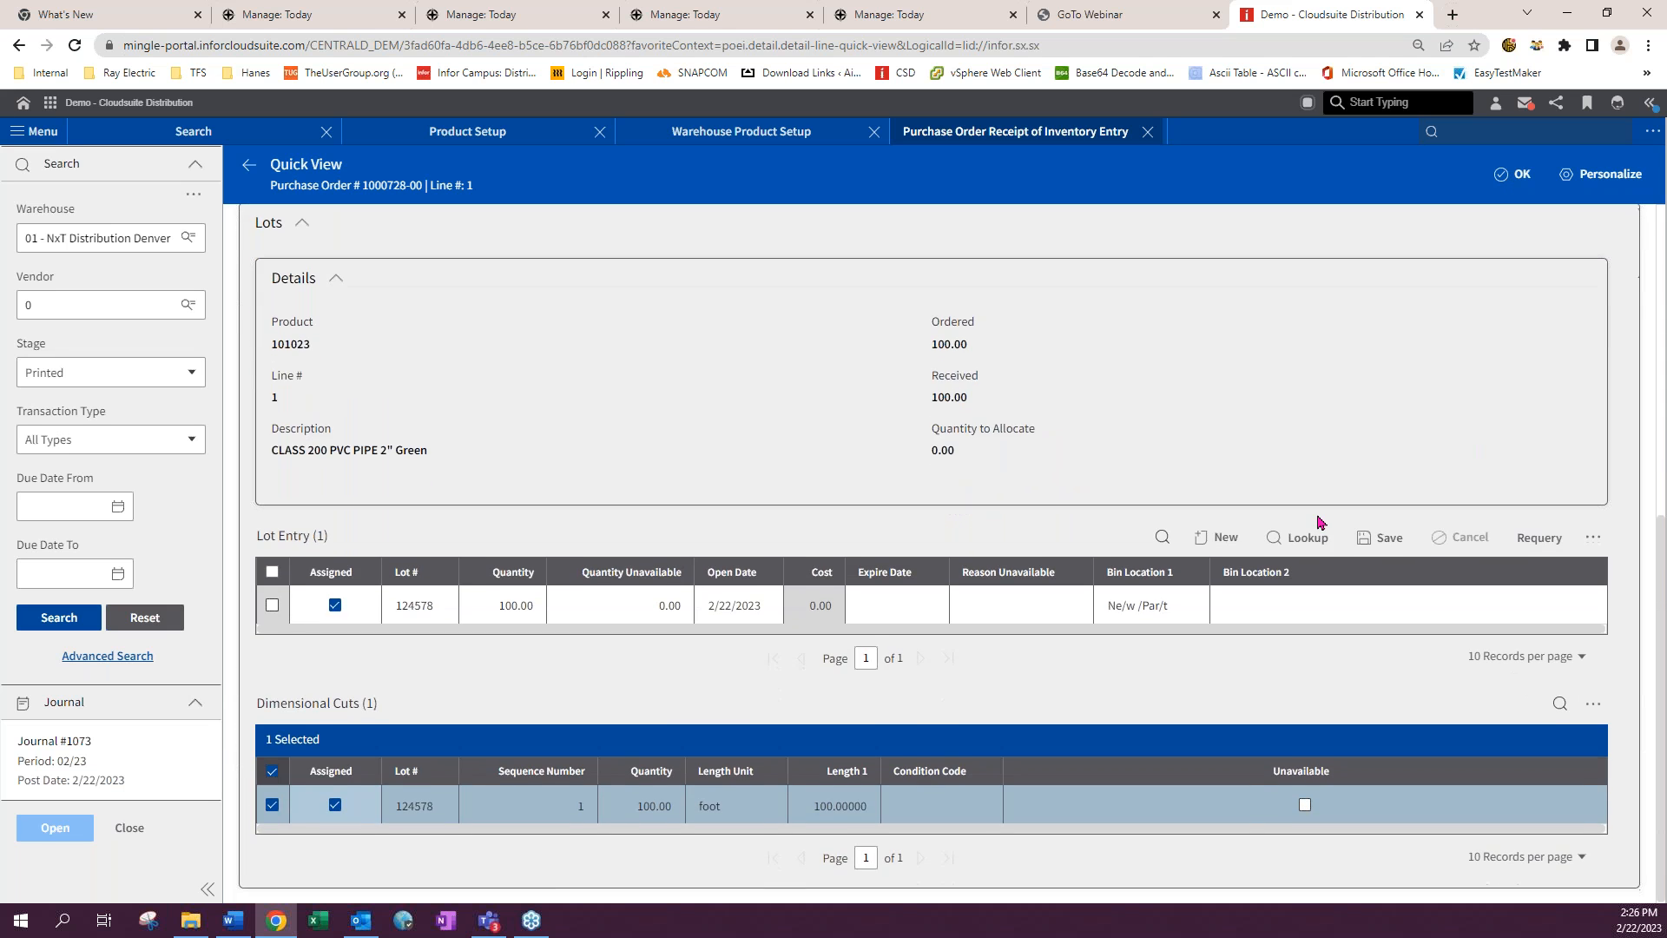
left_click(822, 617)
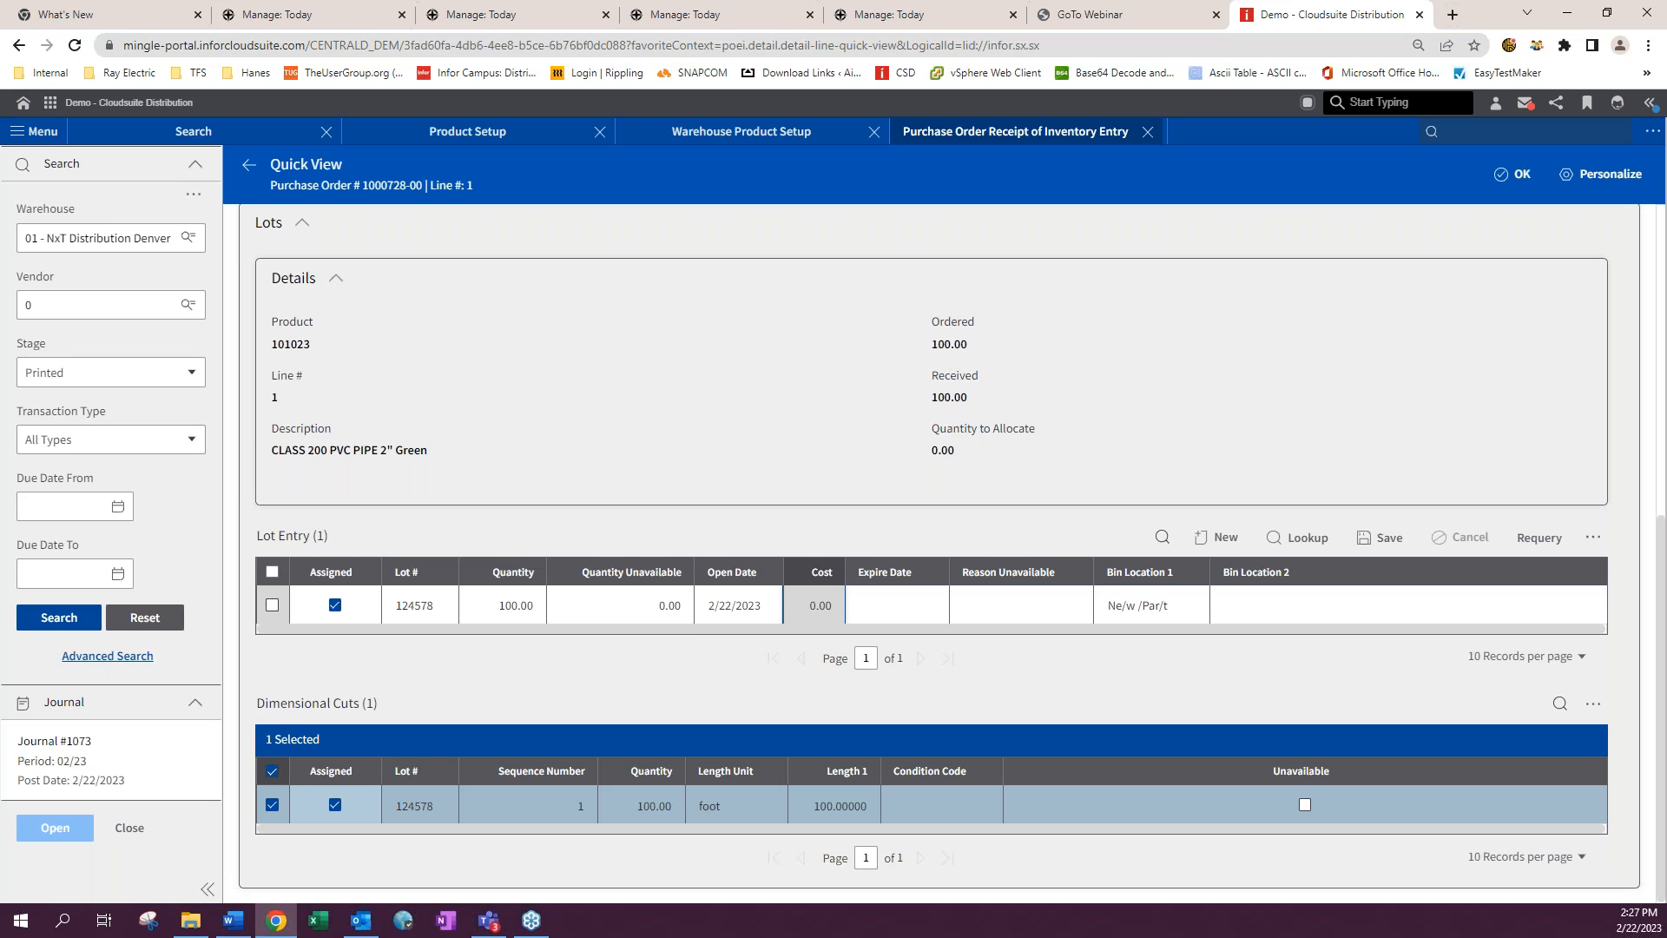
left_click(1515, 177)
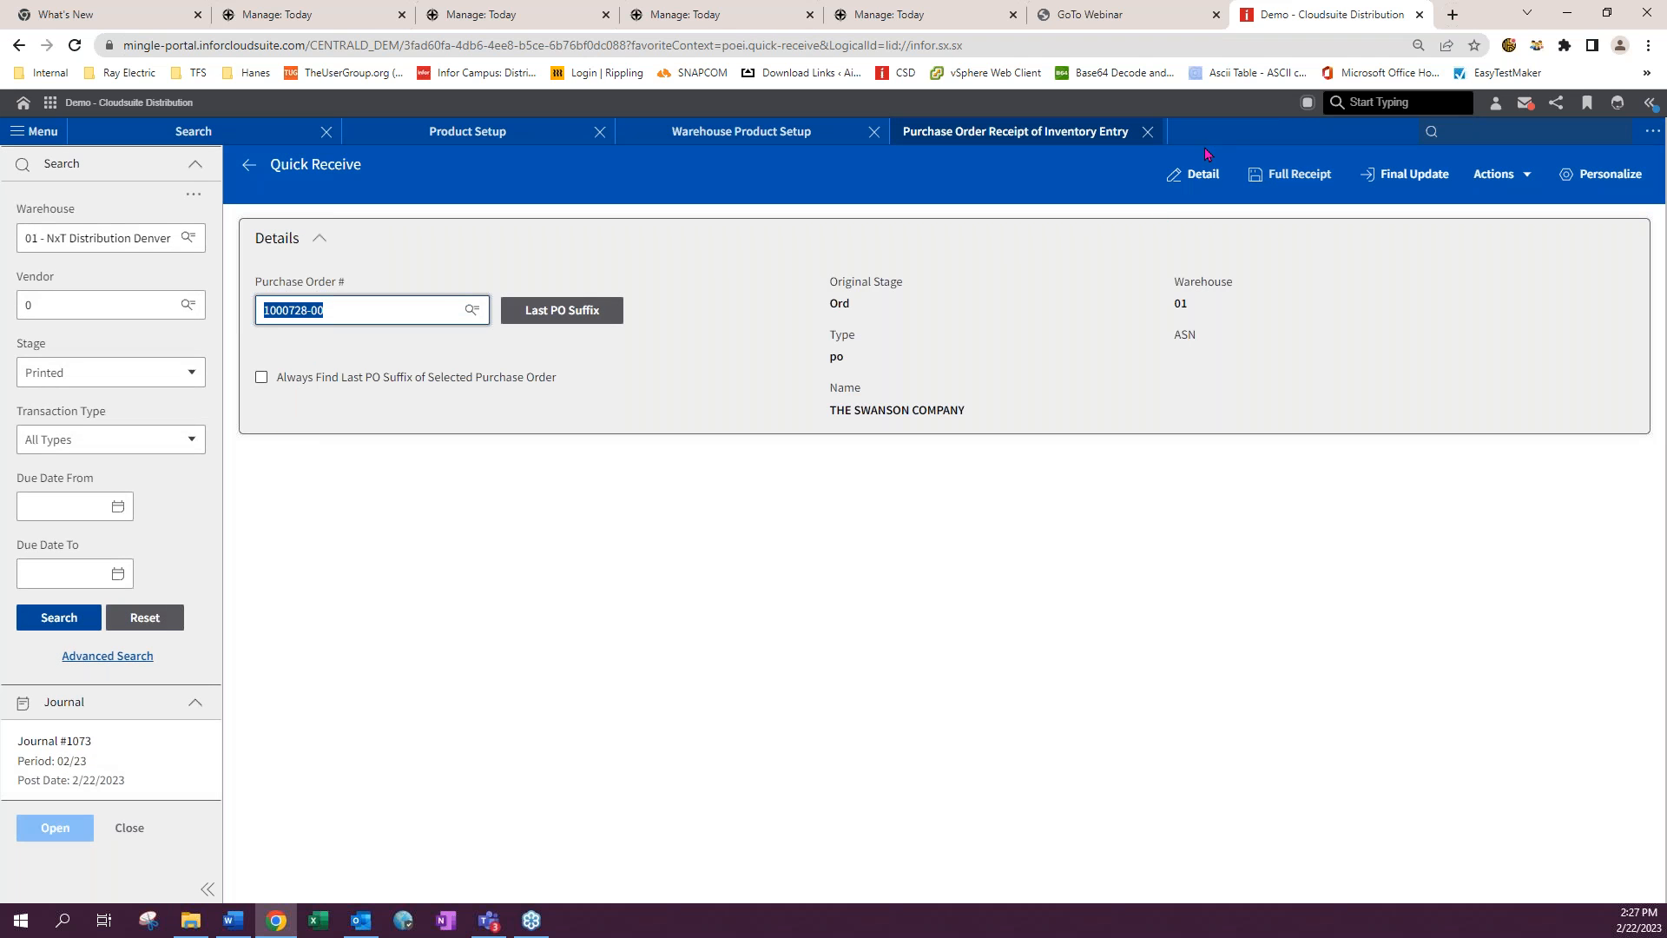
left_click(1148, 132)
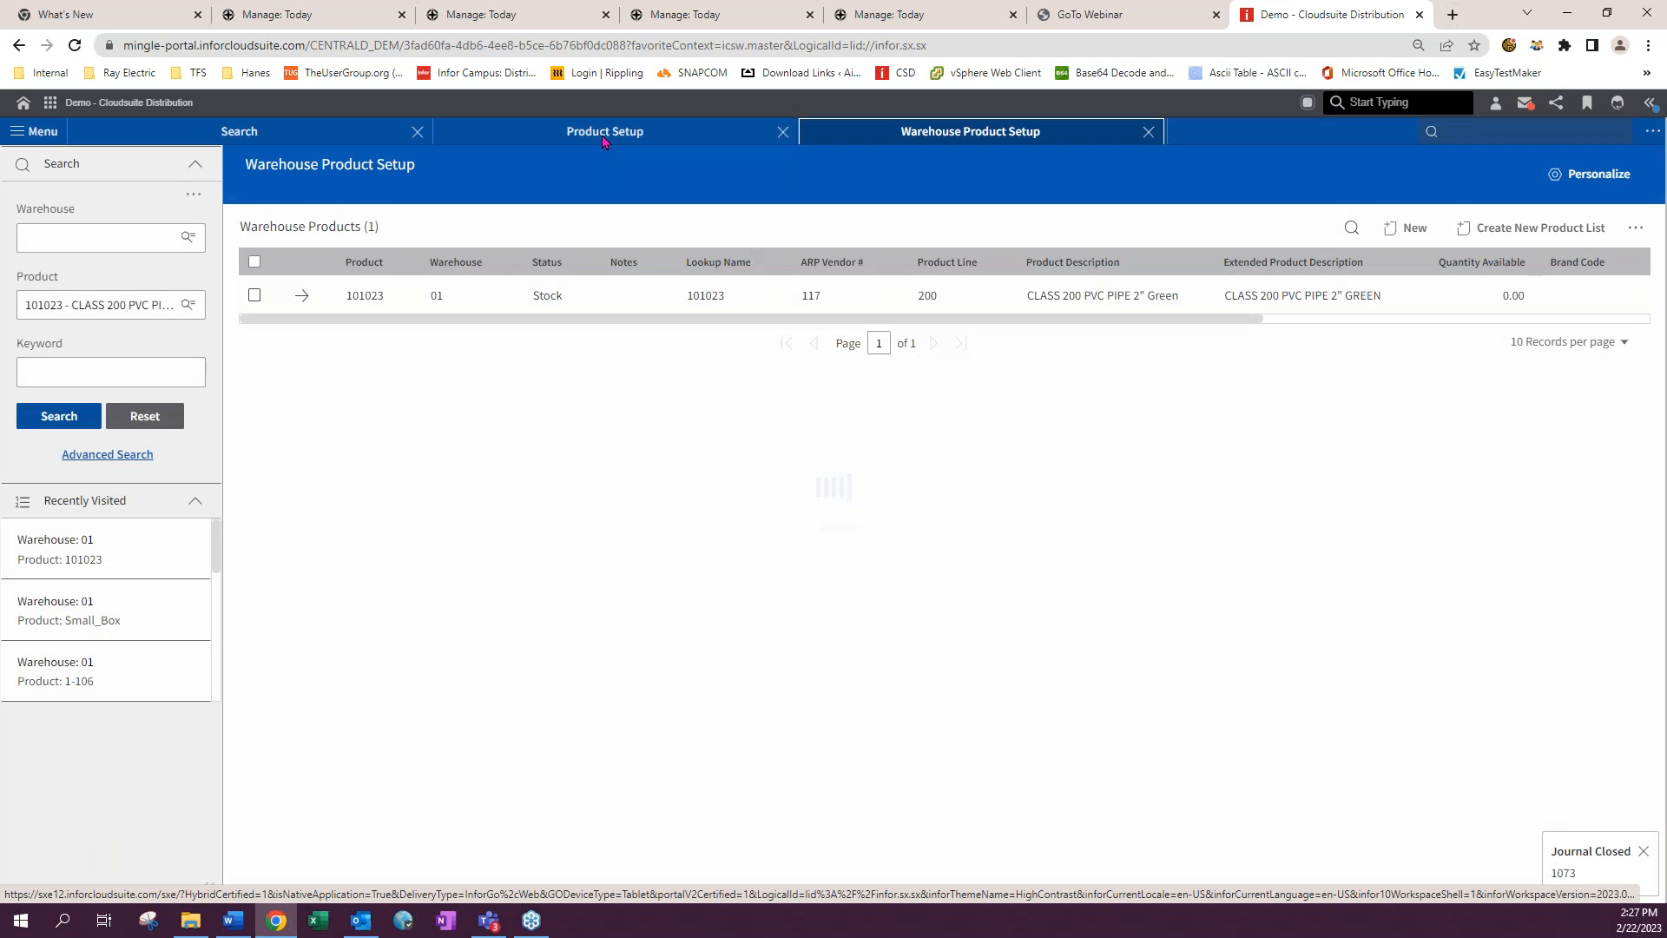
- Change product 101023's cut type to No Cut and save the product
left_click(616, 138)
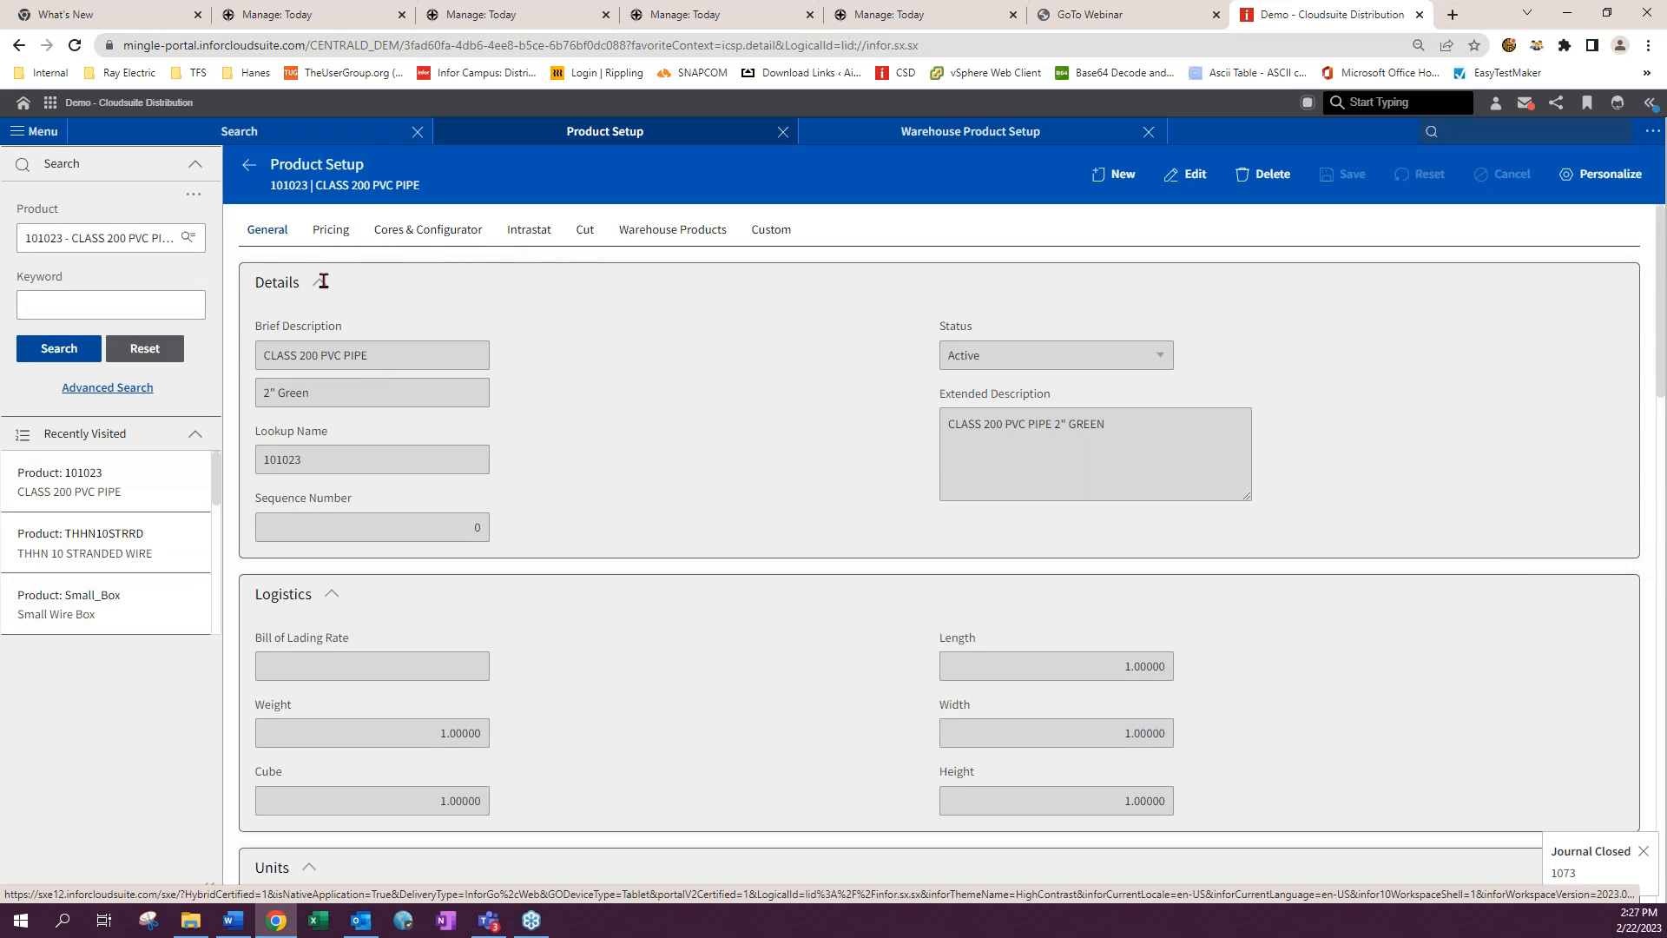
left_click(587, 241)
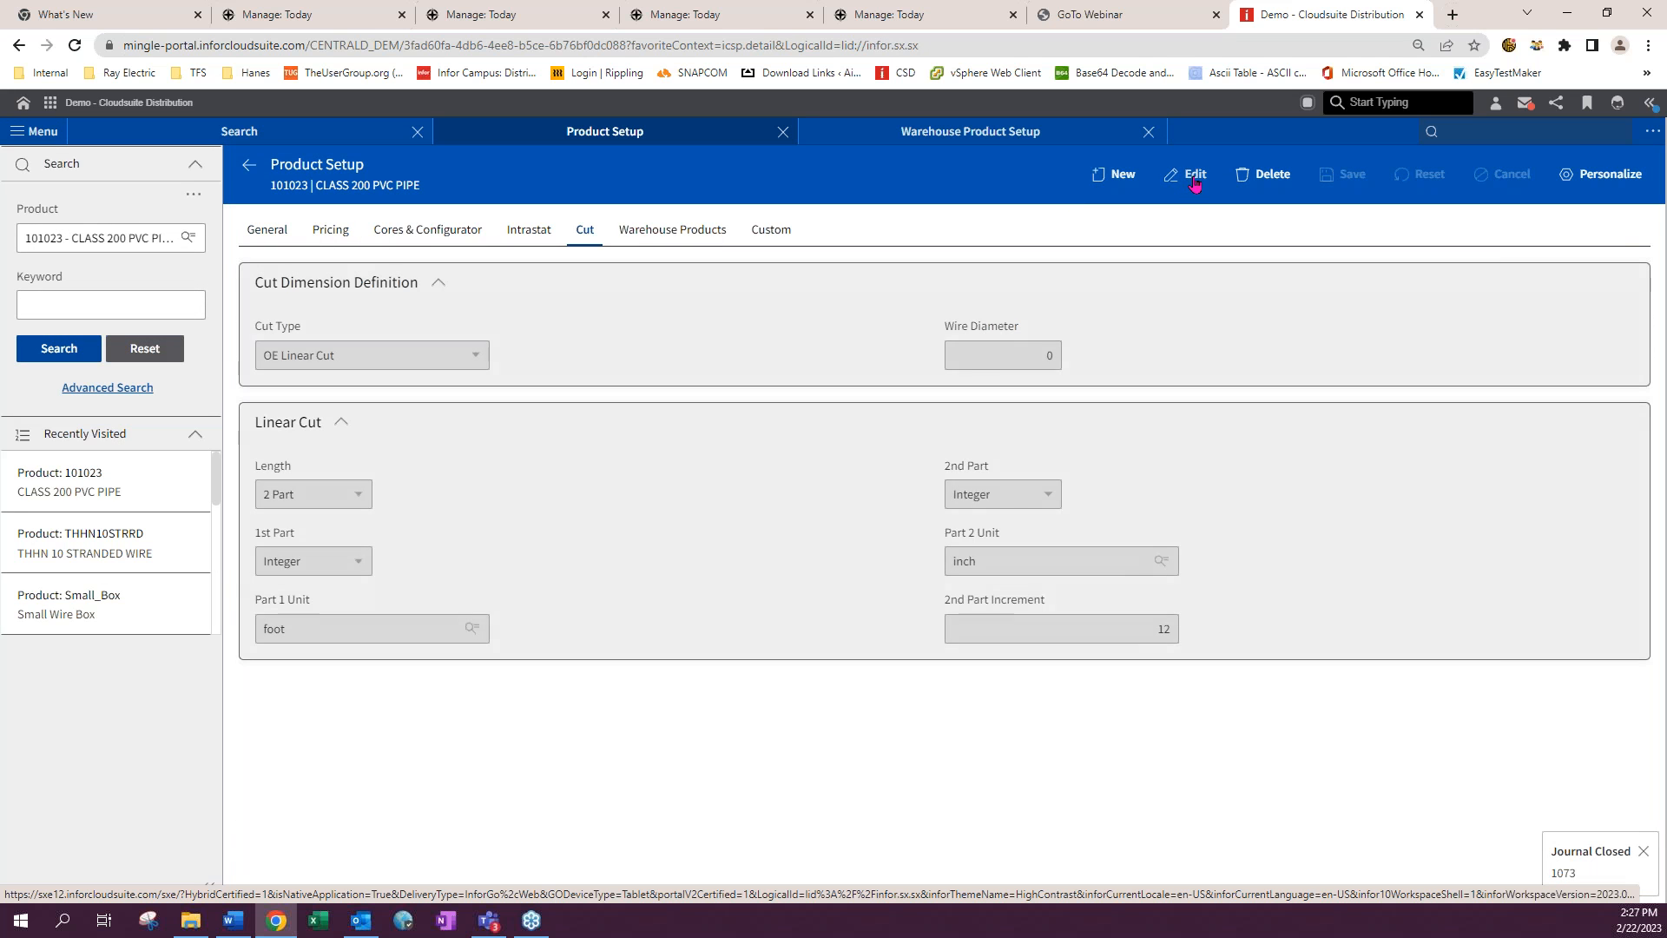
left_click(1187, 174)
left_click(364, 356)
left_click(351, 383)
left_click(1346, 174)
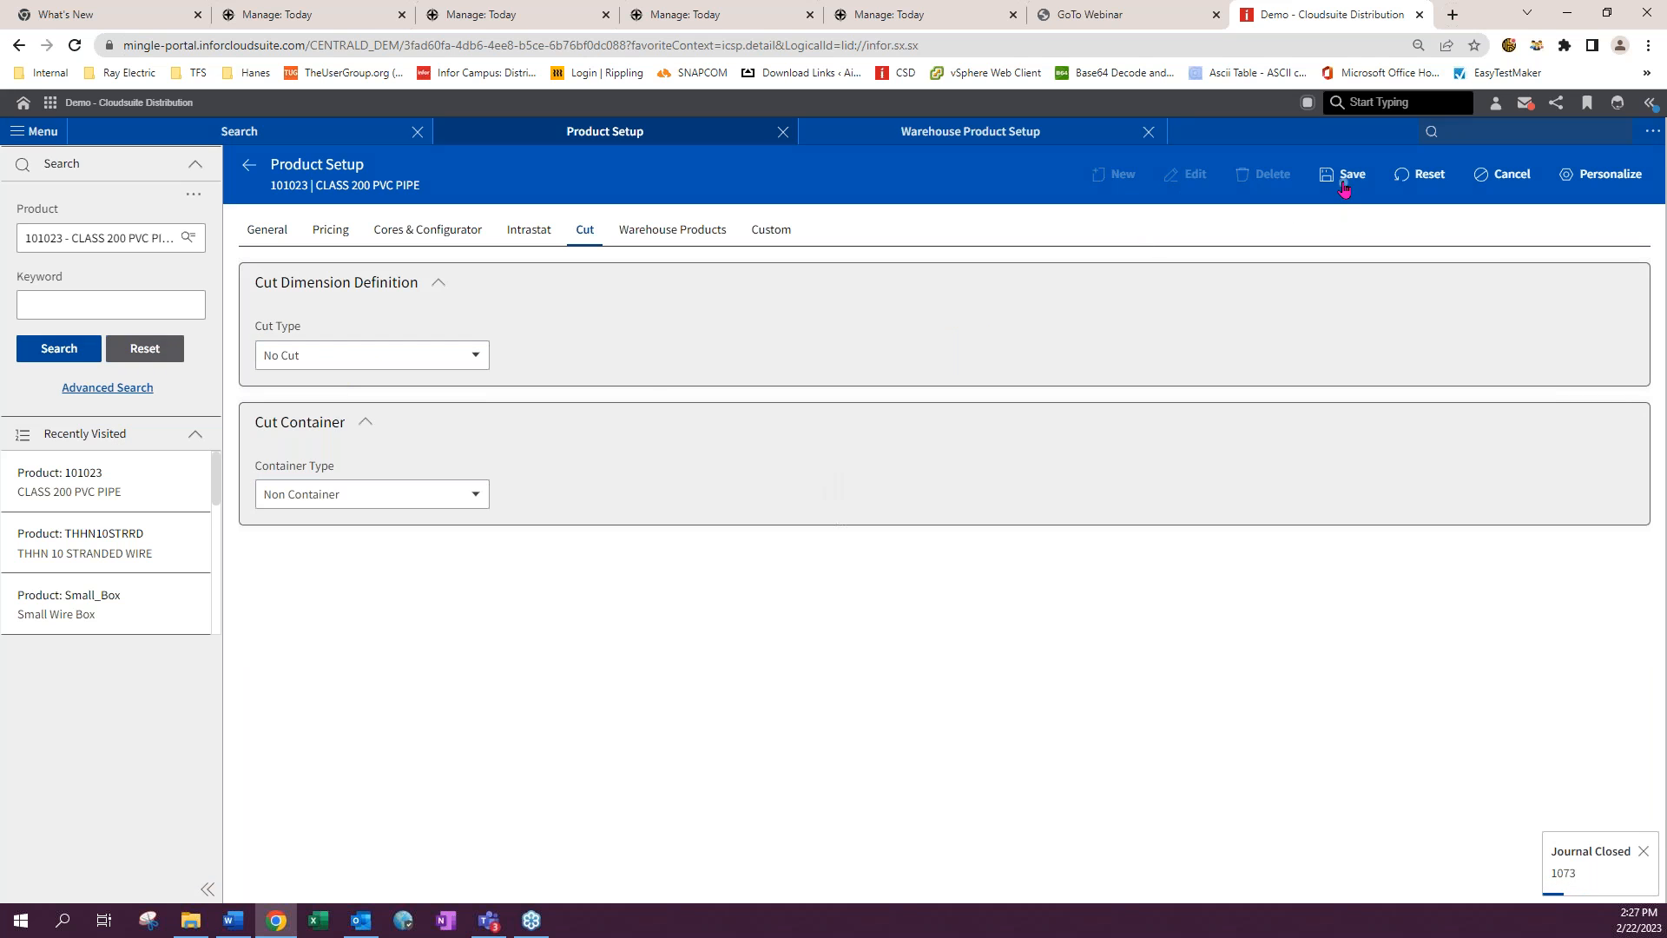
- Open Purchase Order Receipt of Inventory Entry by searching for poei
left_click(1490, 134)
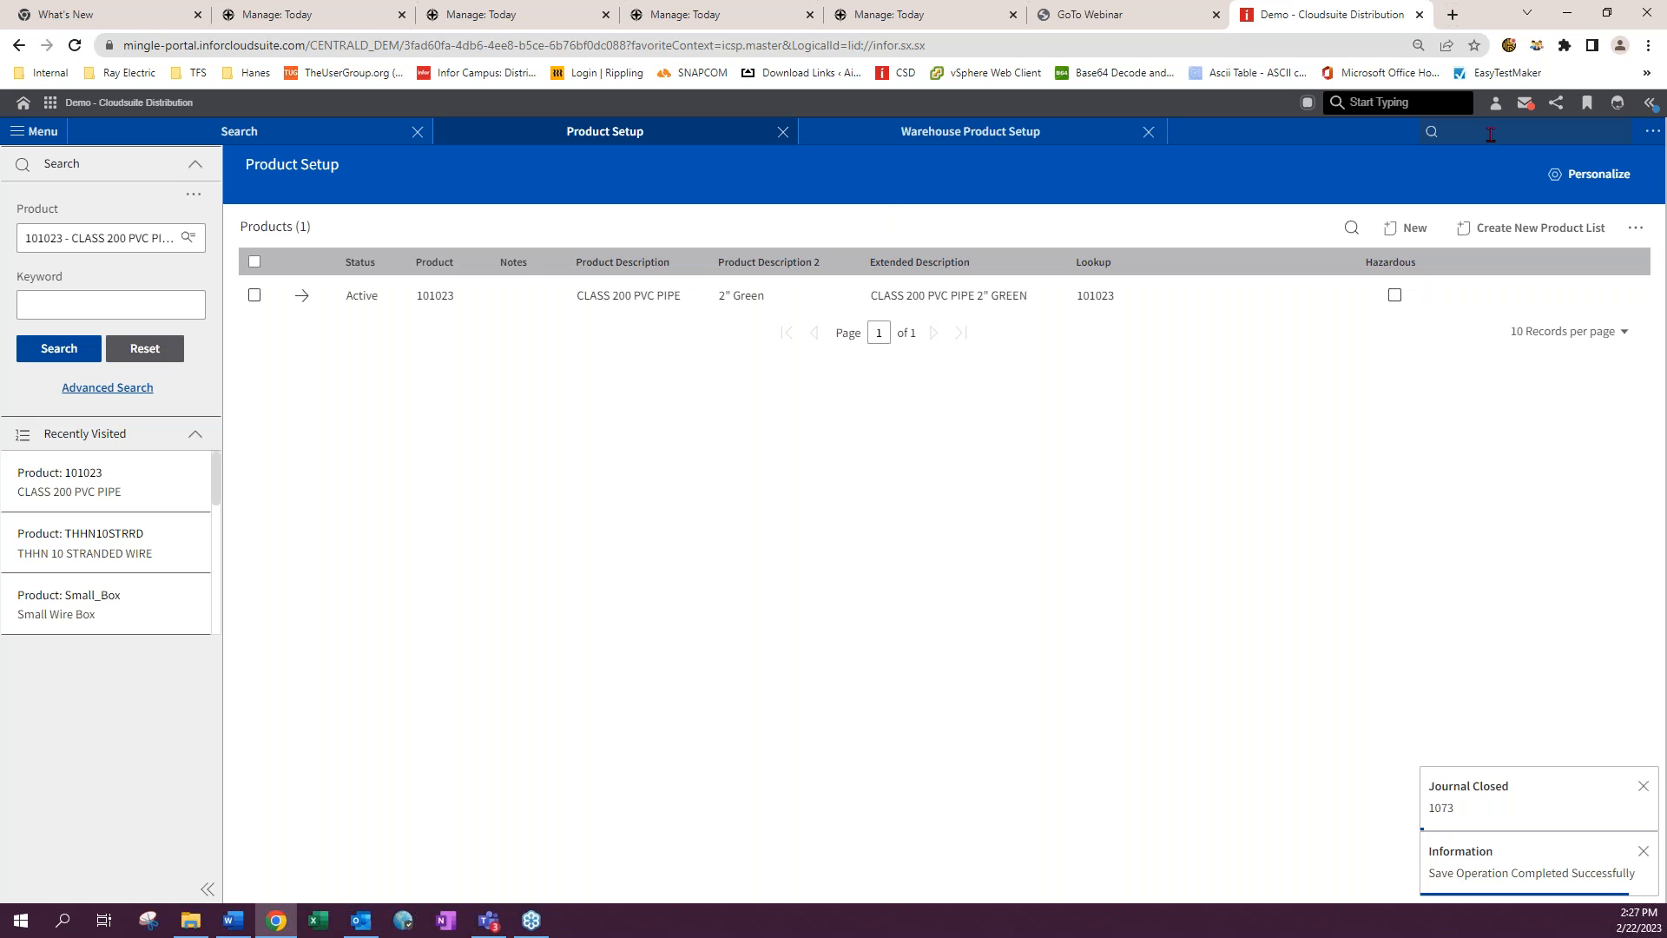
type("pow")
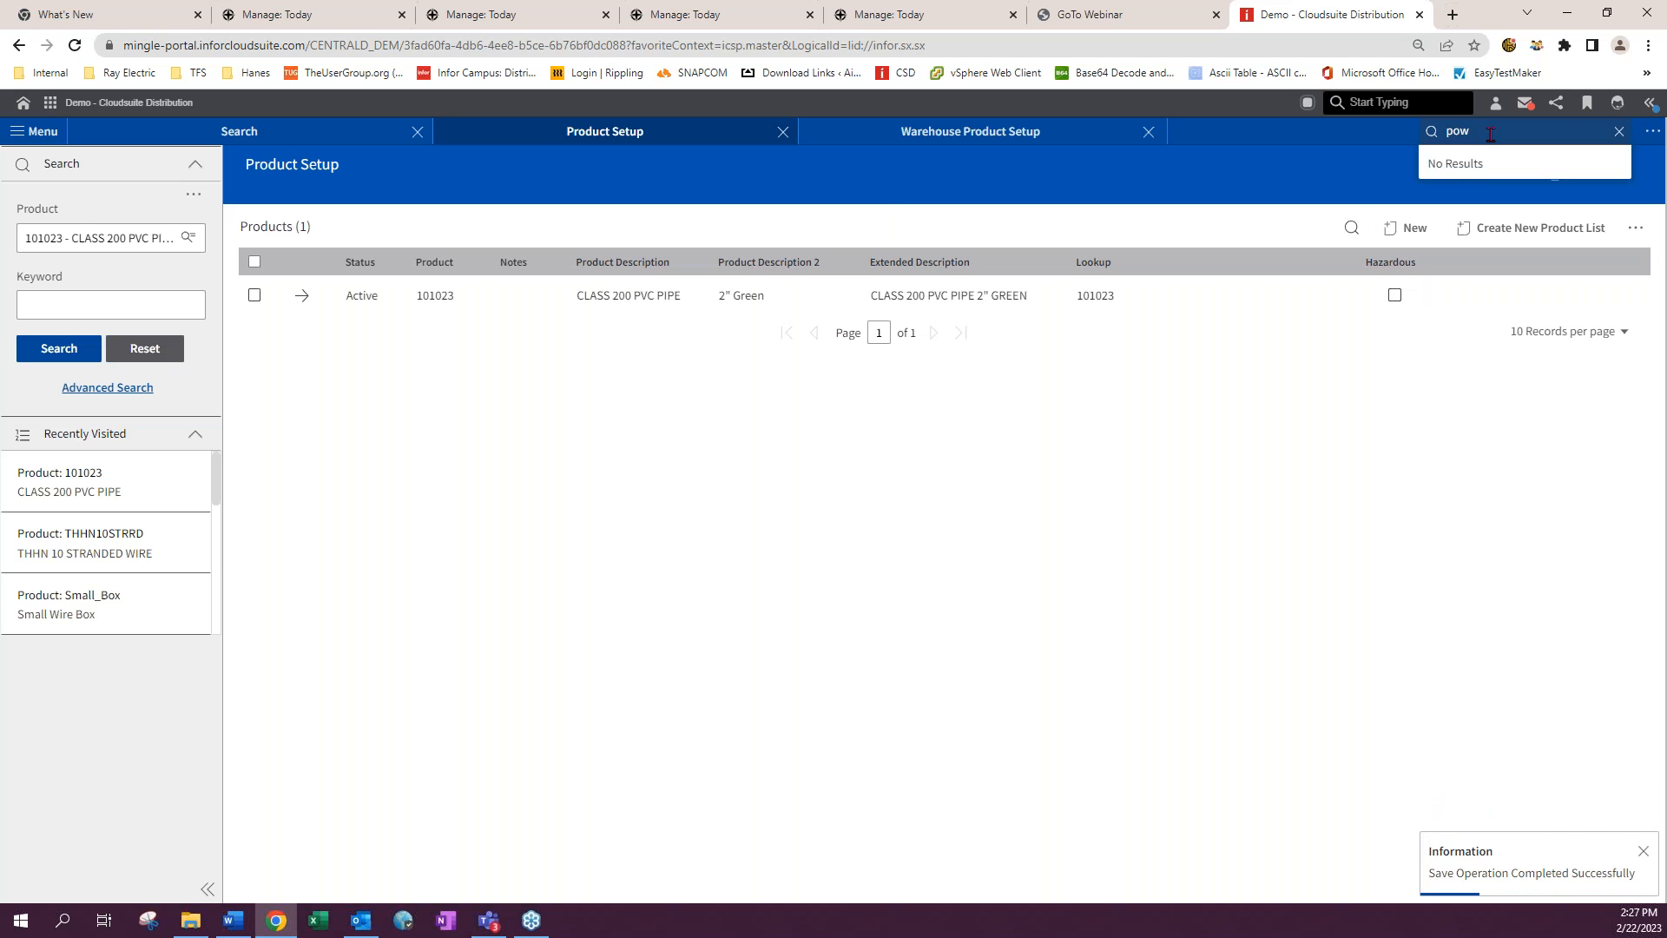
type("eiei")
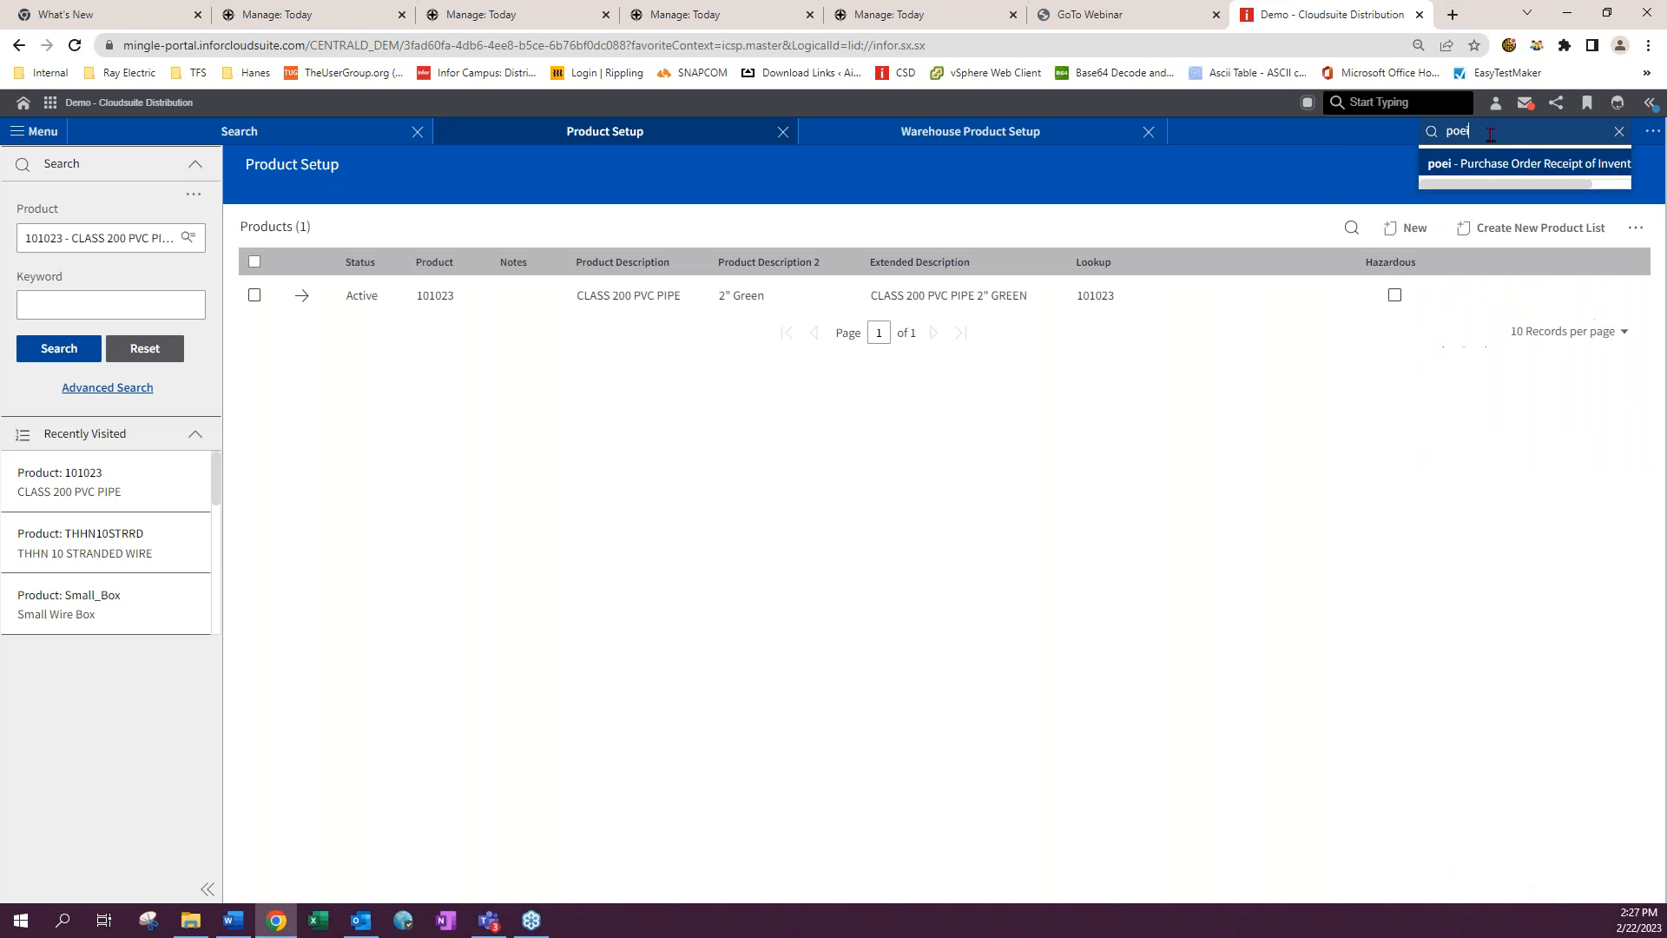
key("Return")
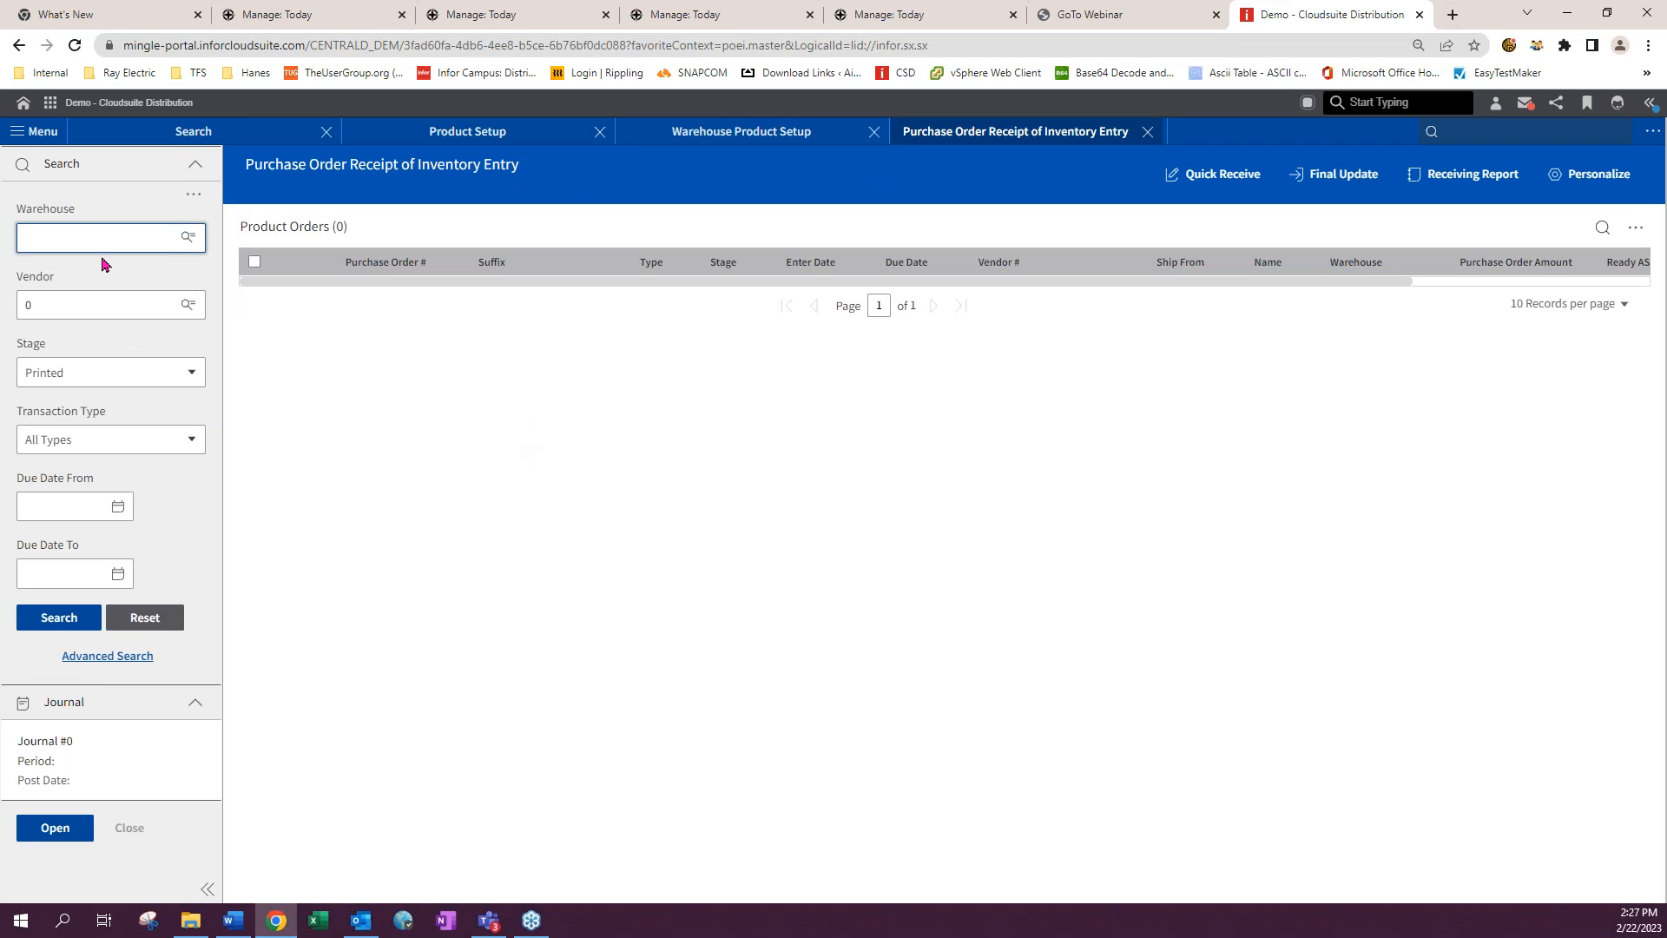
- Start a quick receive for purchase order 1000728-00 and open its details
left_click(1214, 174)
left_click(339, 313)
left_click(346, 344)
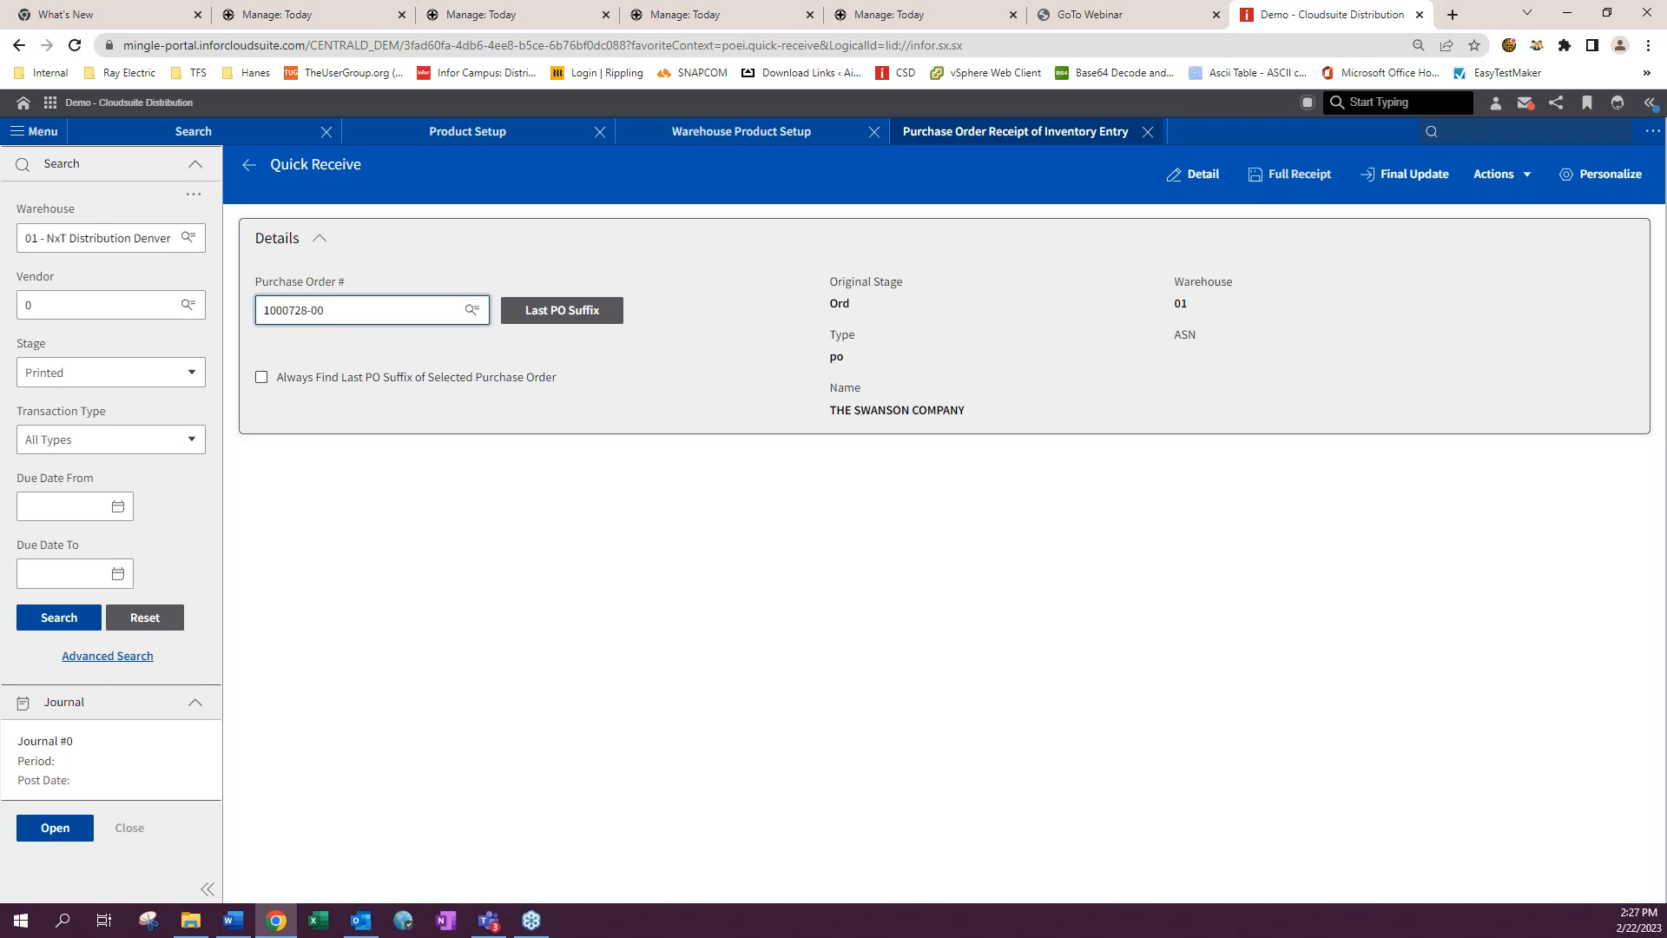
left_click(1200, 177)
- Select line 1 and set its quantity received to 100
left_click(896, 686)
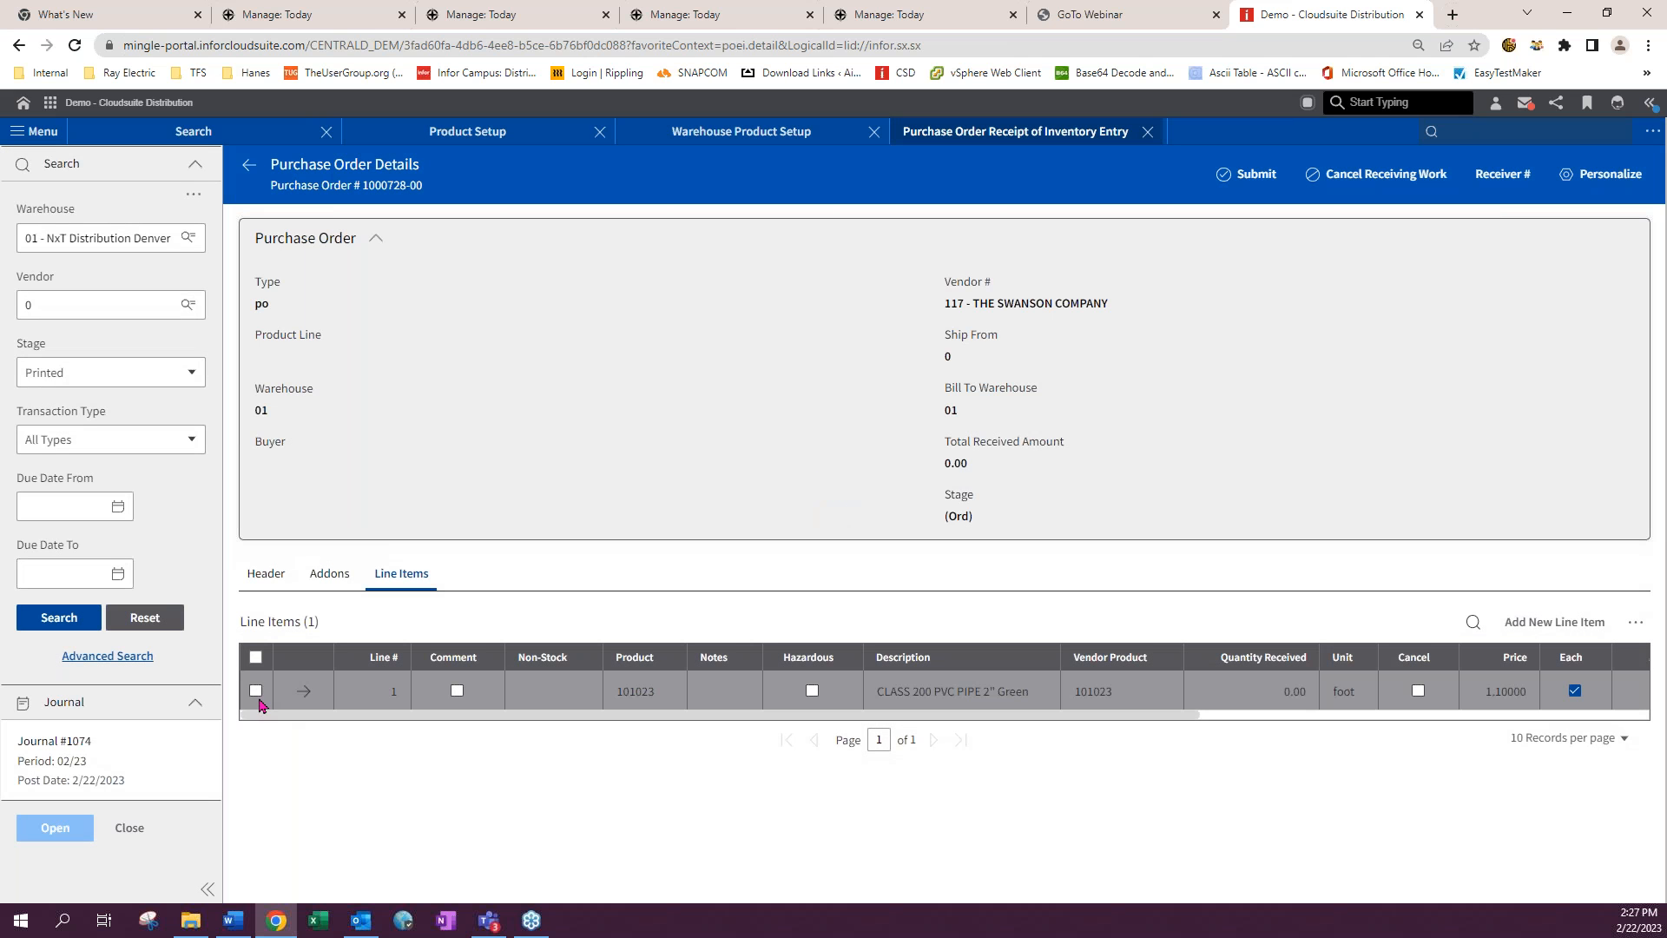
left_click(255, 691)
left_click(1295, 725)
type("10")
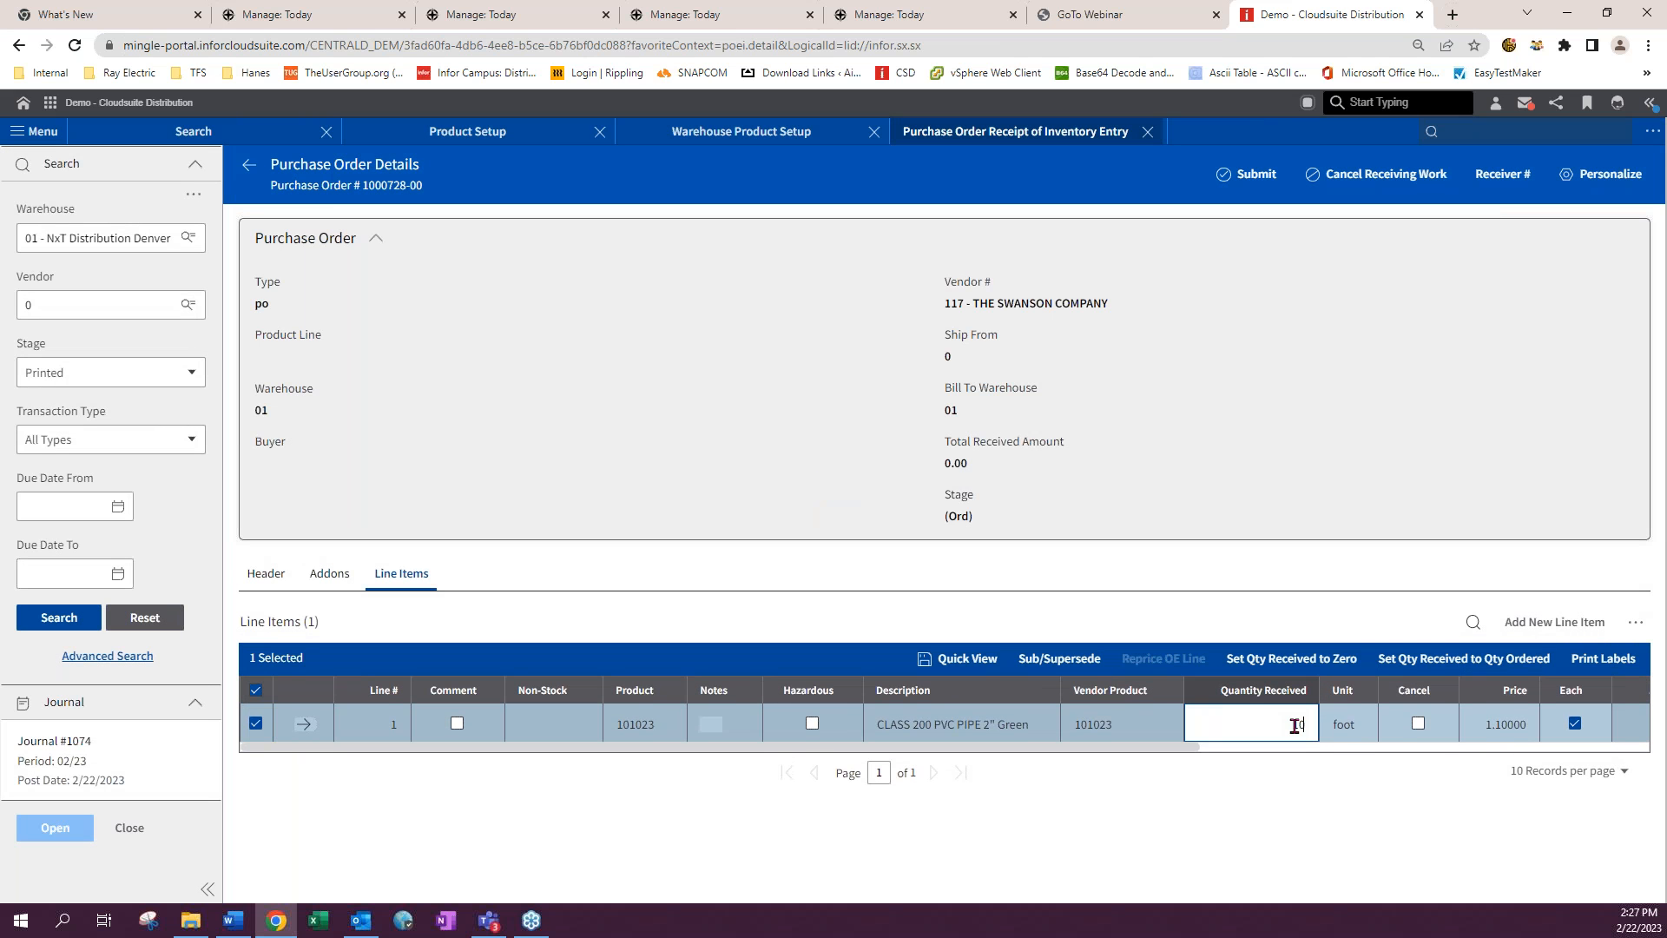
type("0")
key("Tab")
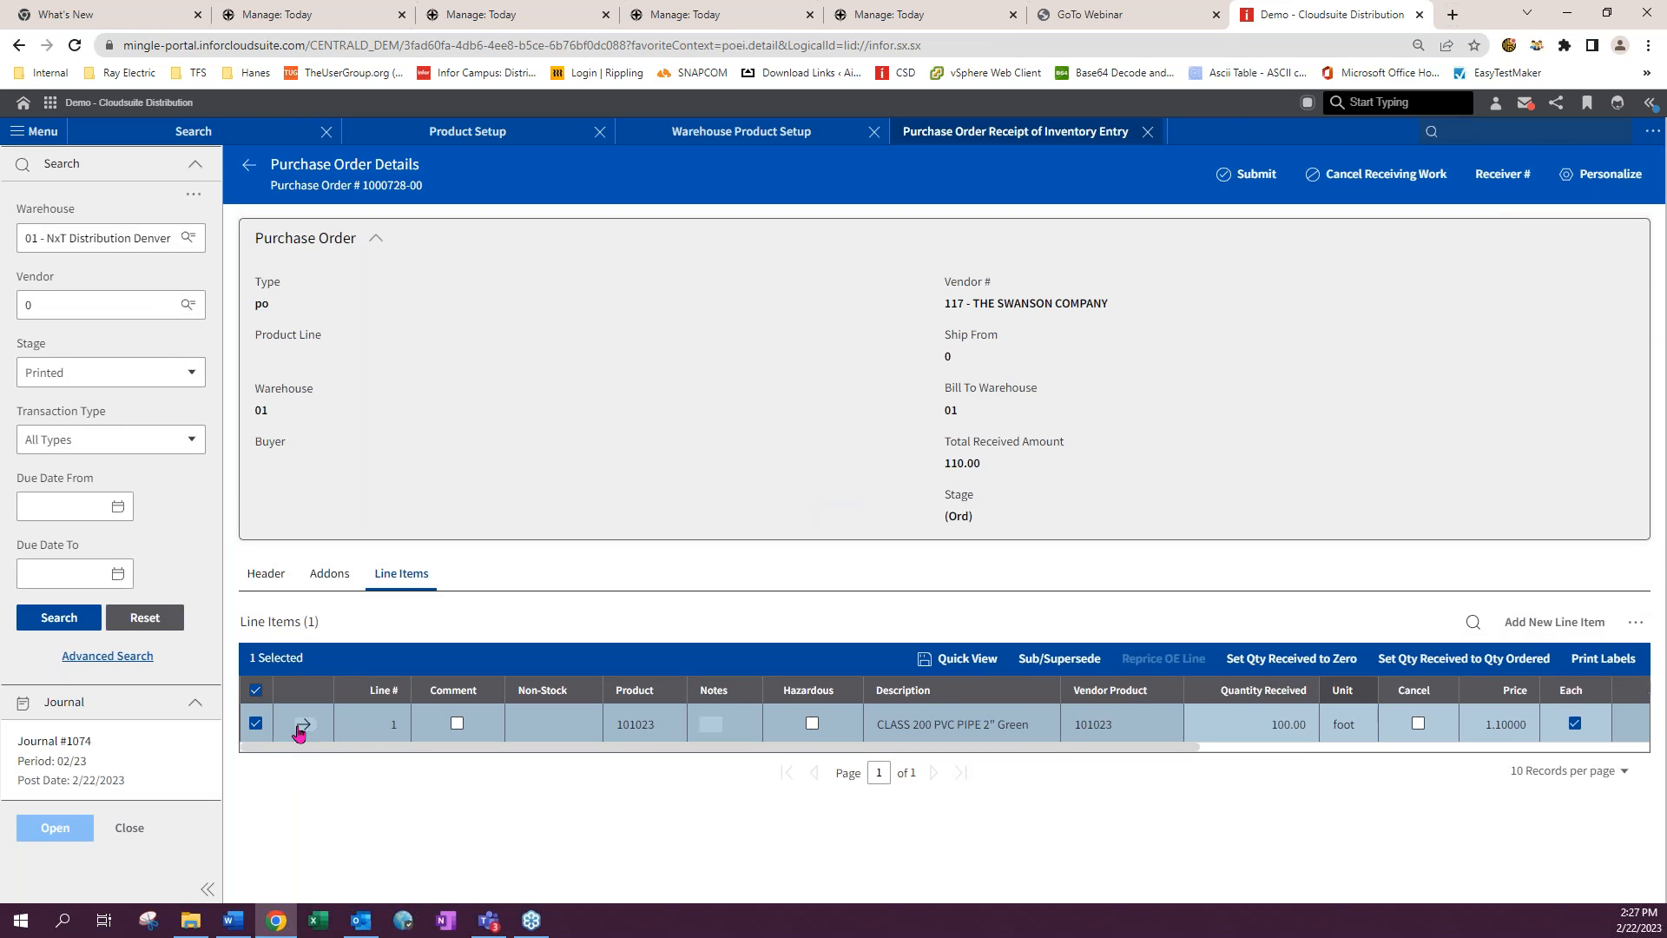
- Open line 1's quick view and add lot 12345 with a quantity of 100
left_click(302, 726)
left_click(303, 784)
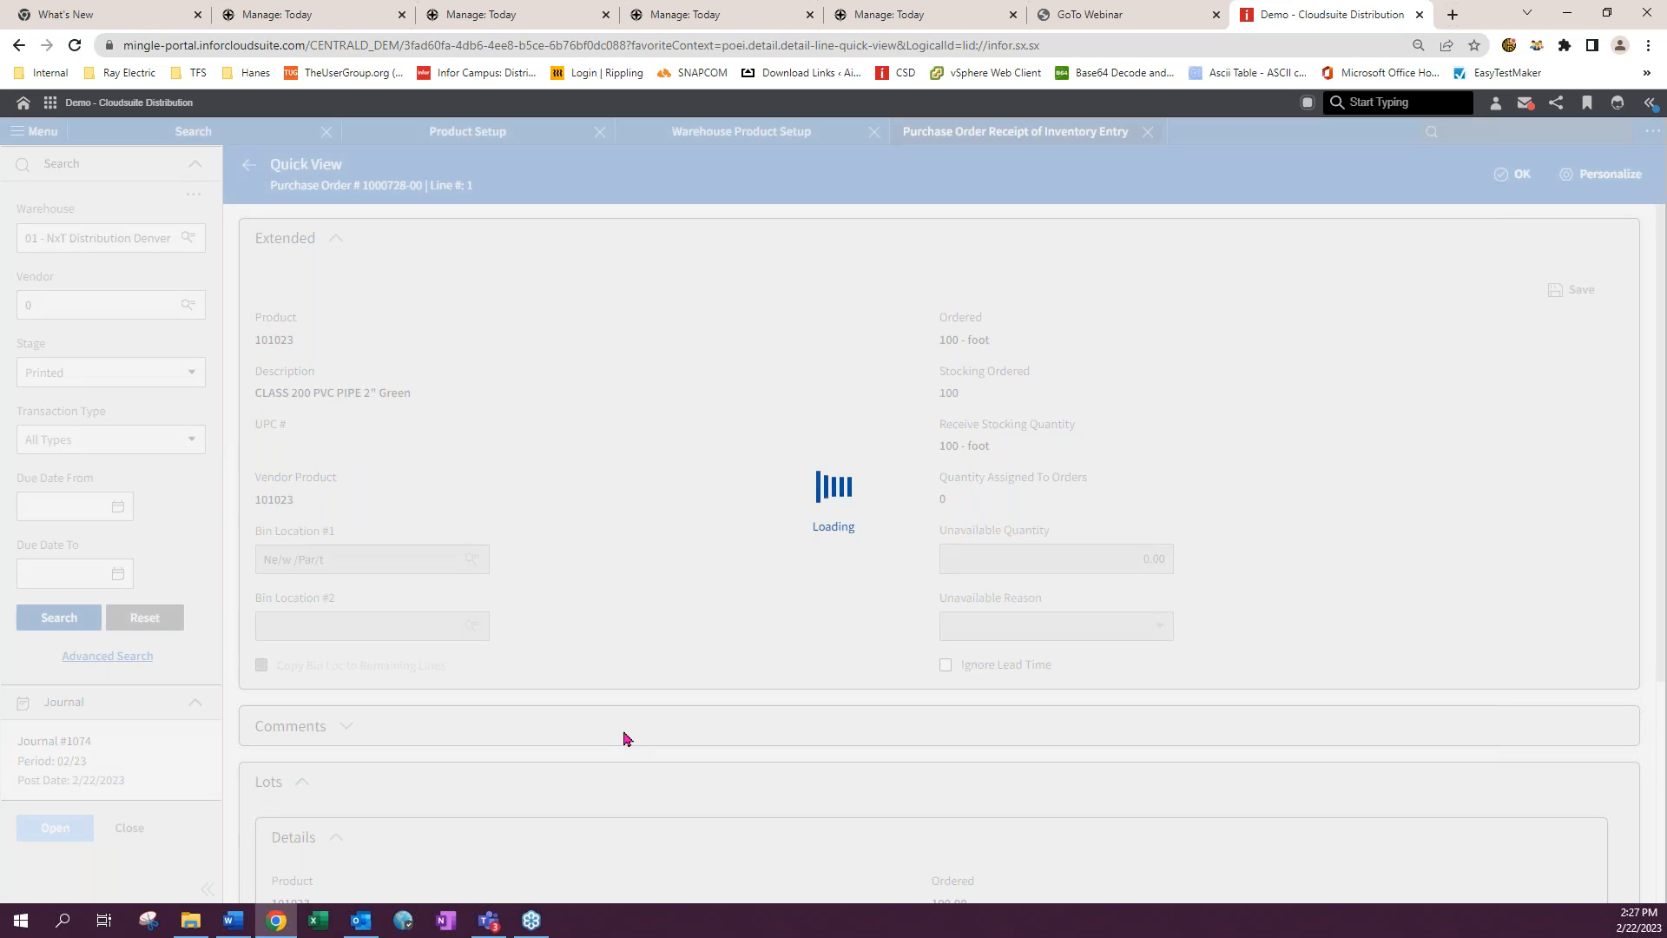
scroll(621, 734, "down", 4)
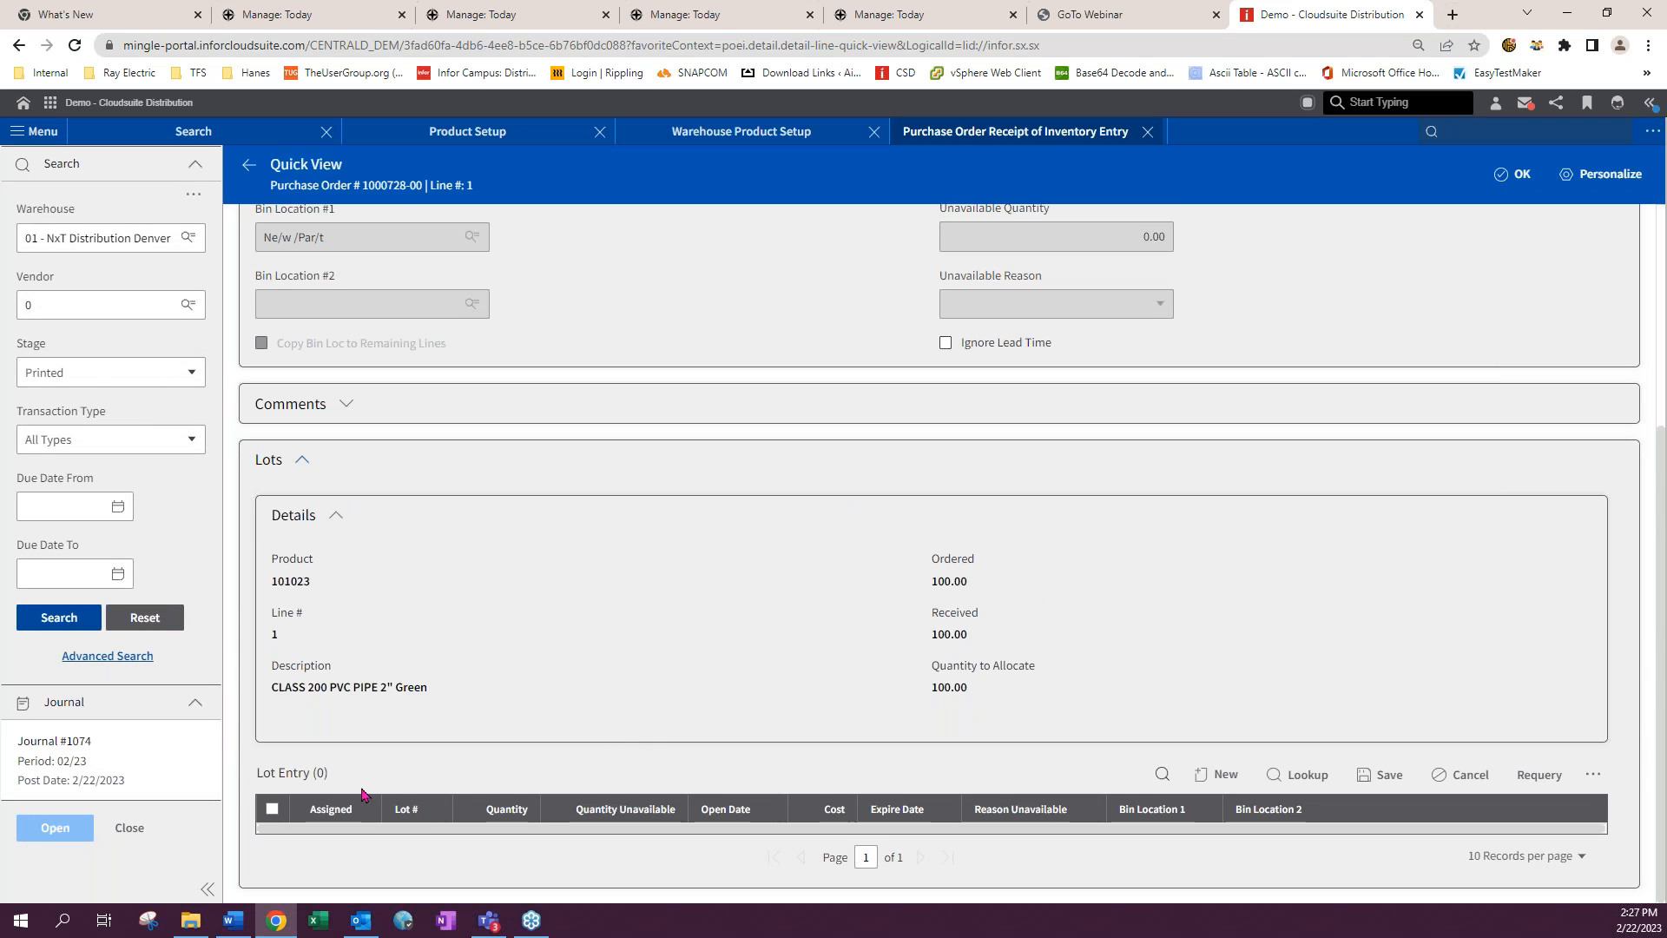
left_click(1220, 773)
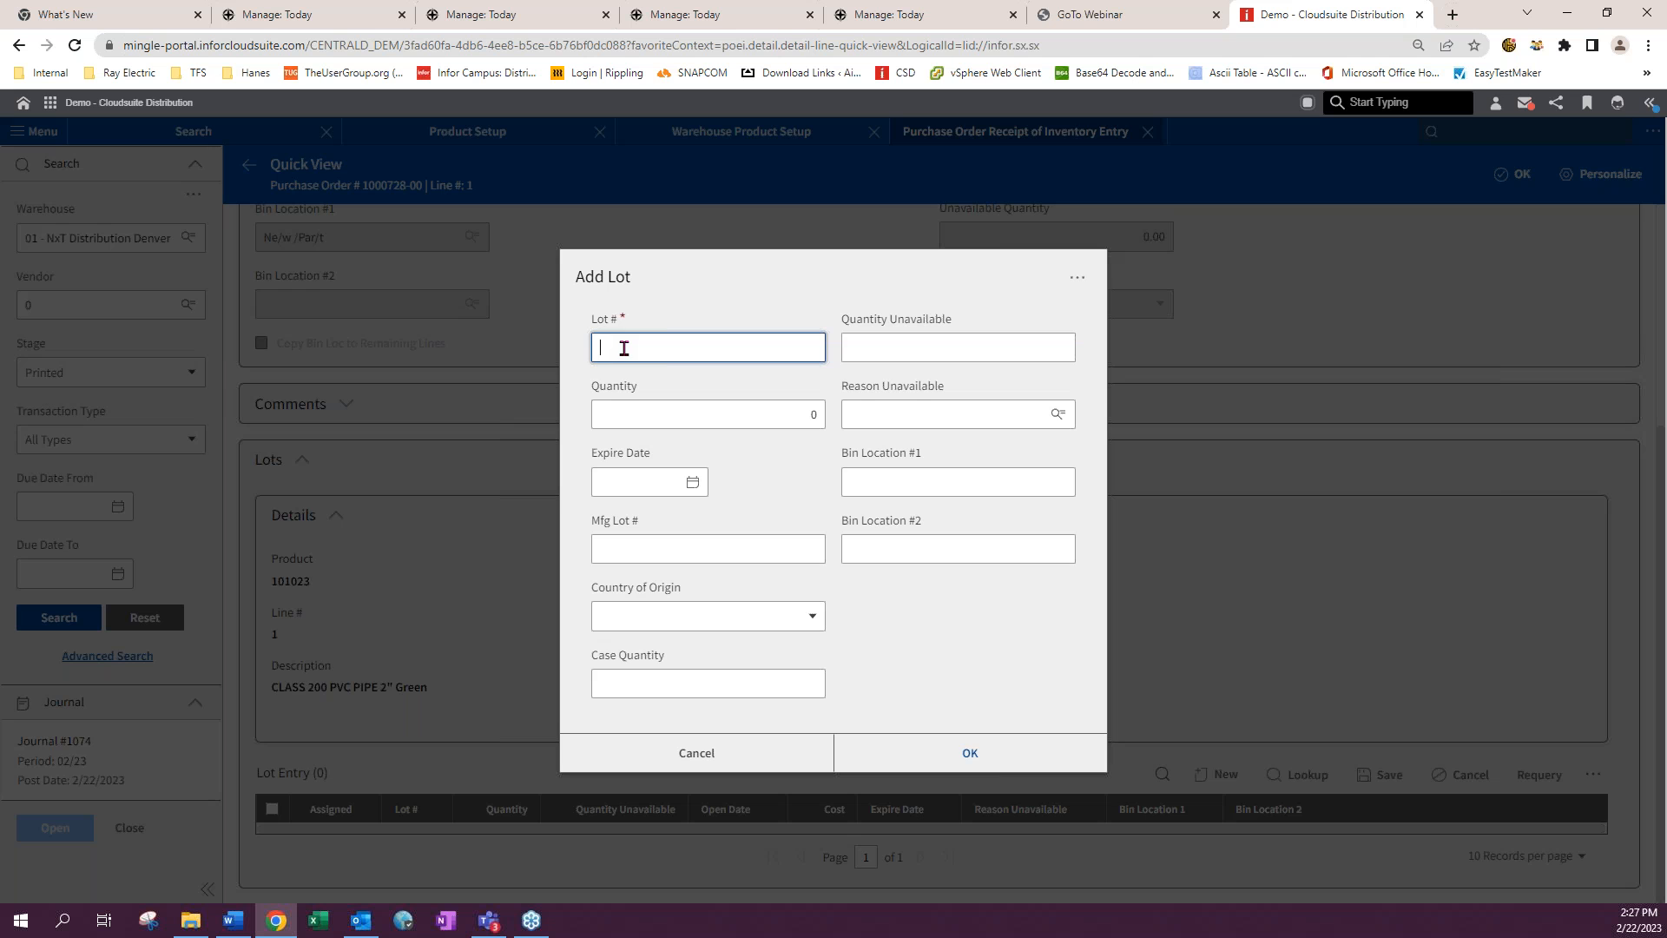
type("12345")
key("Tab")
type("100")
key("Tab")
left_click(968, 748)
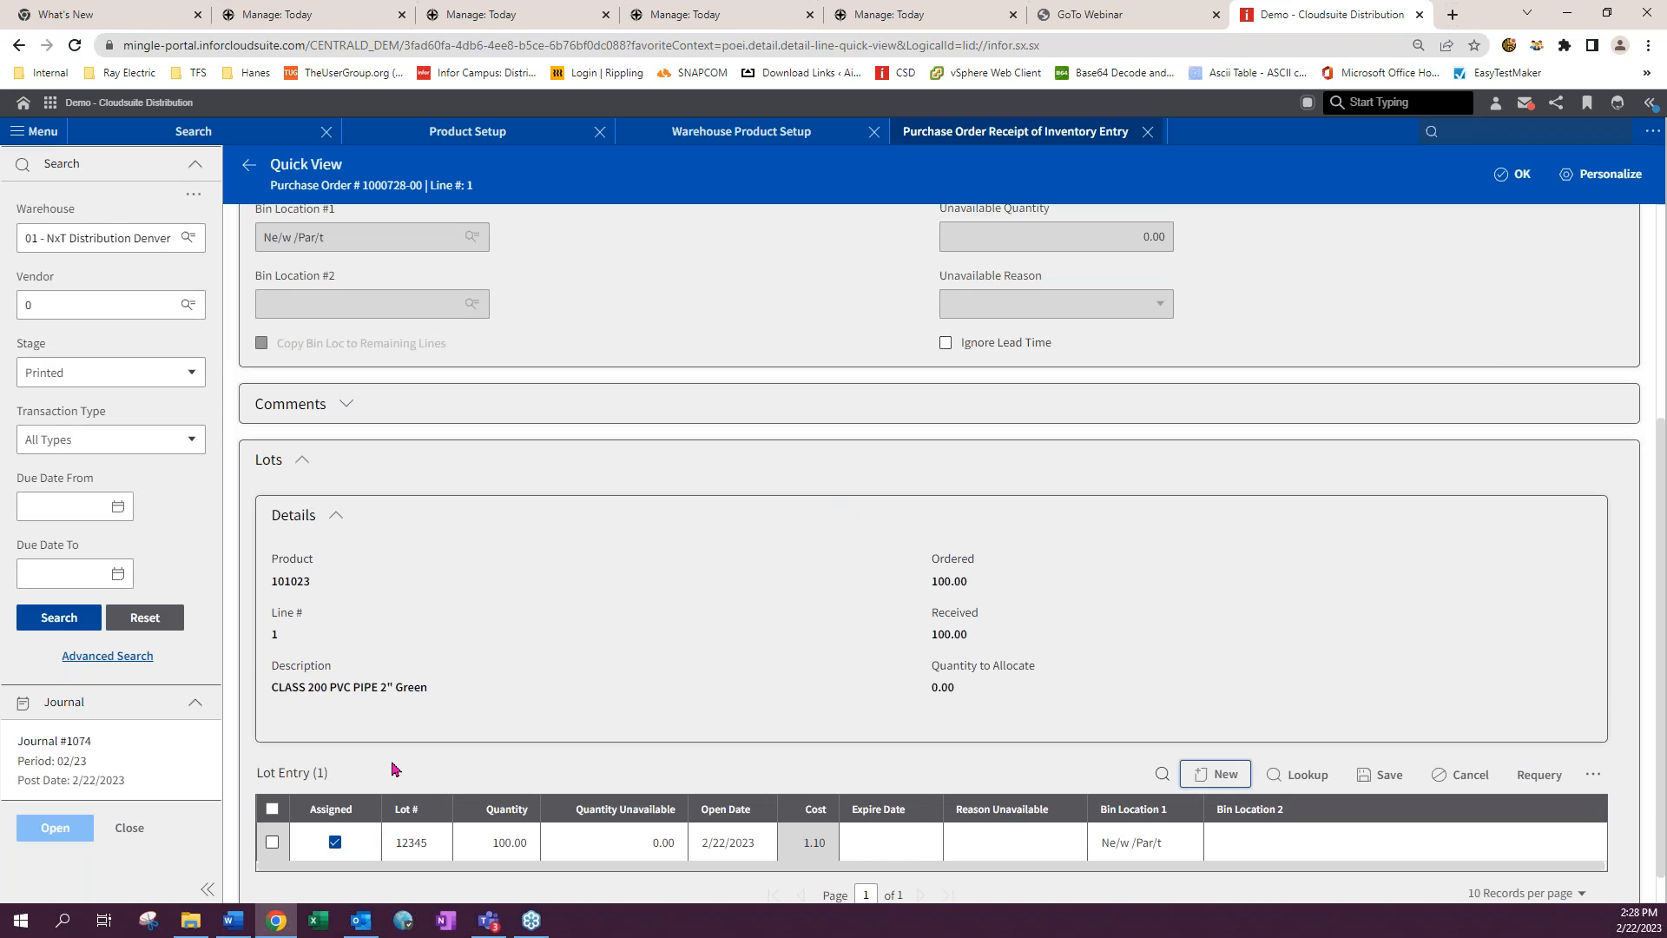
- Select and save the lot entry, return to the order details, and try to submit the receipt
left_click(271, 841)
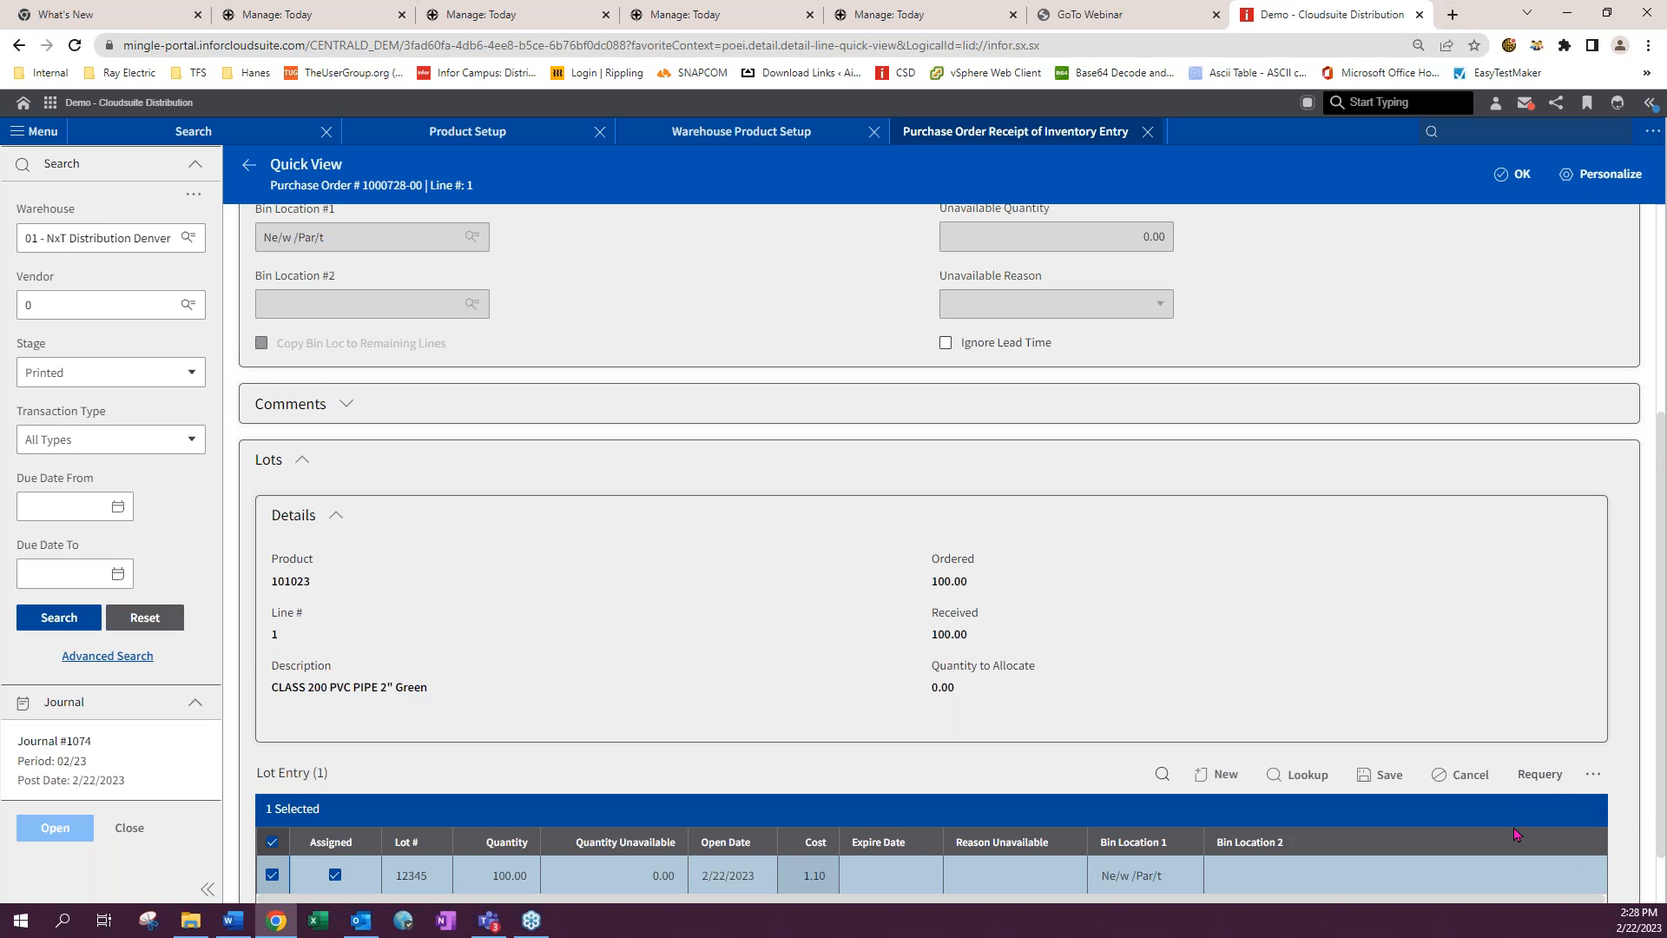
scroll(1567, 831, "down", 1)
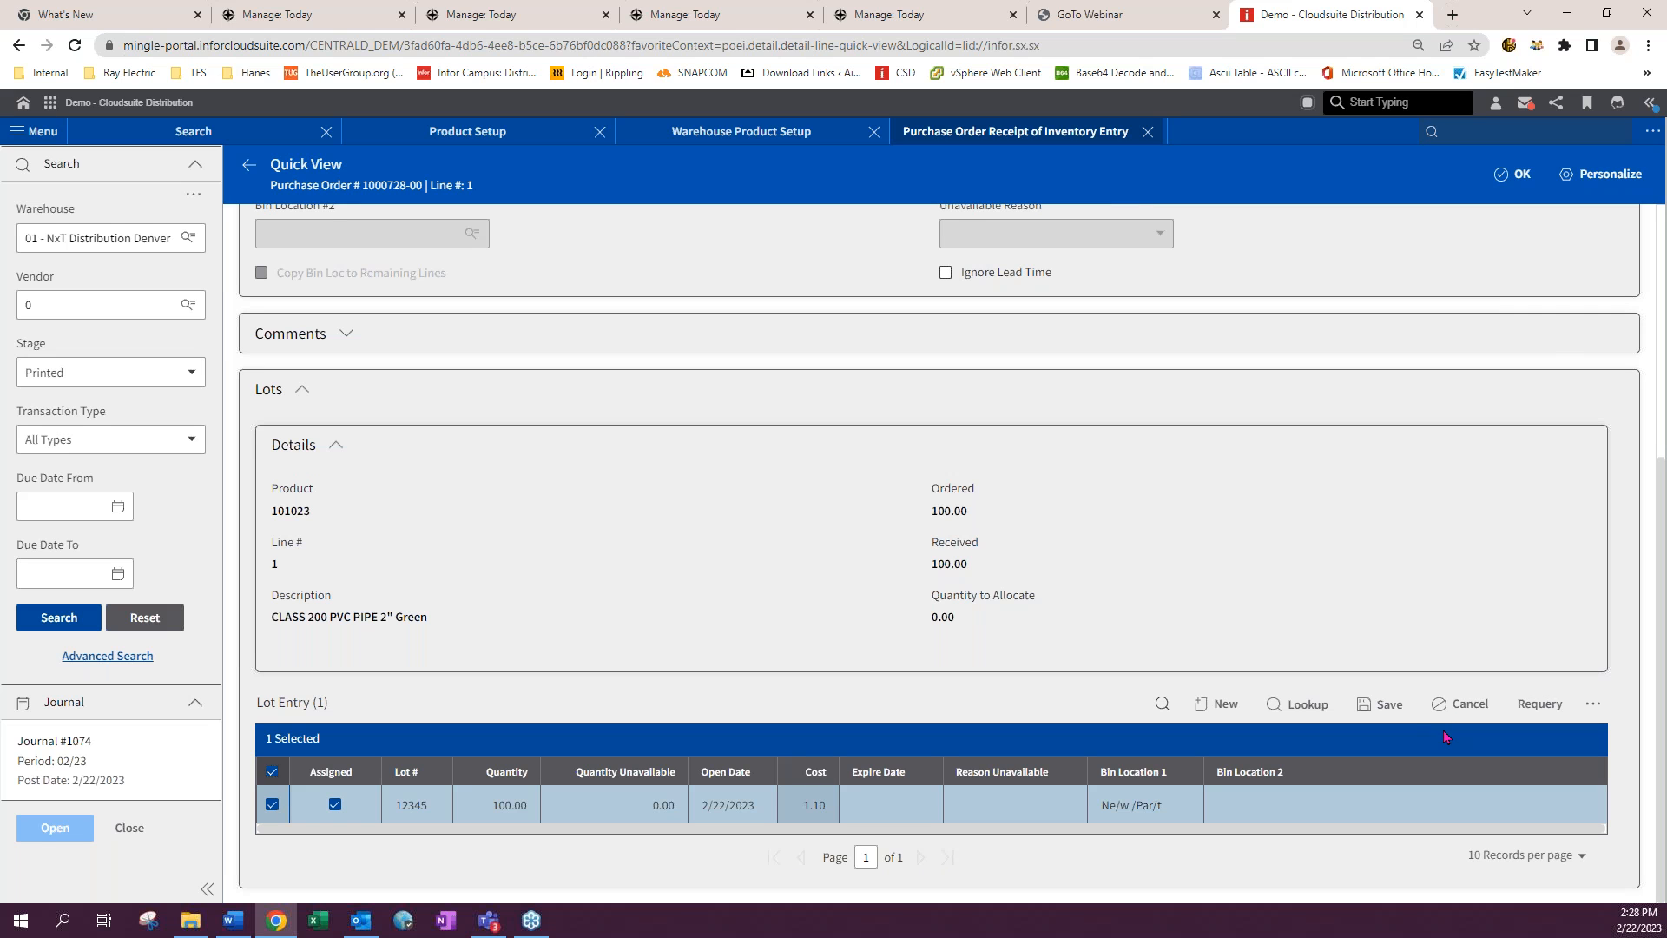
left_click(1388, 700)
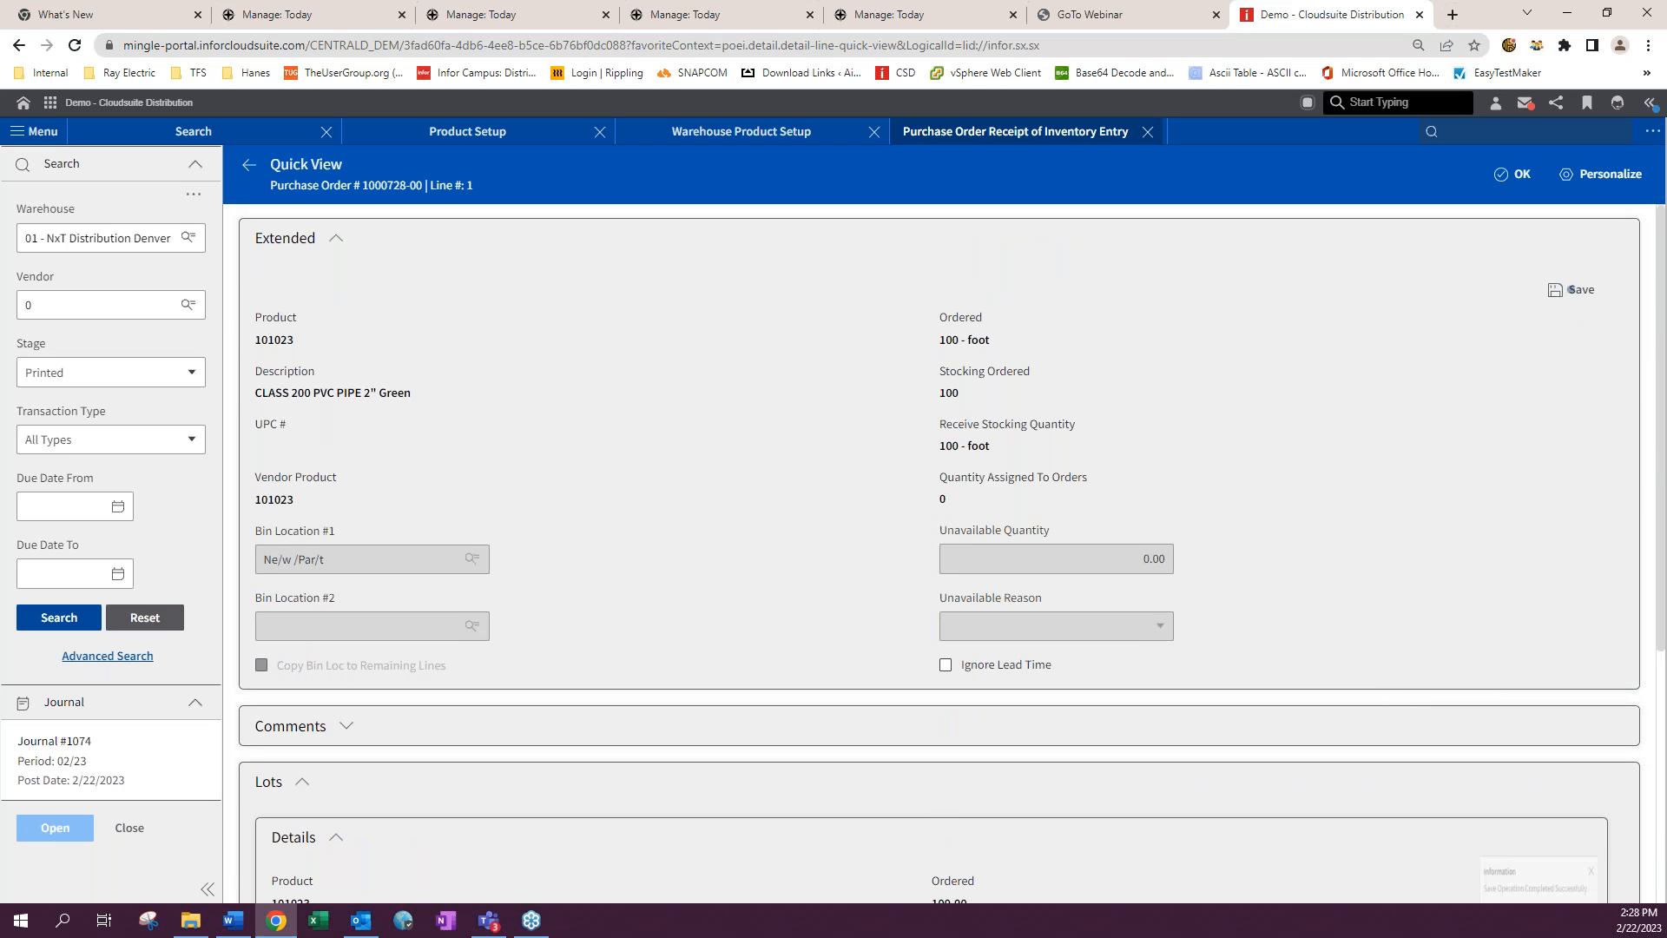
left_click(1517, 176)
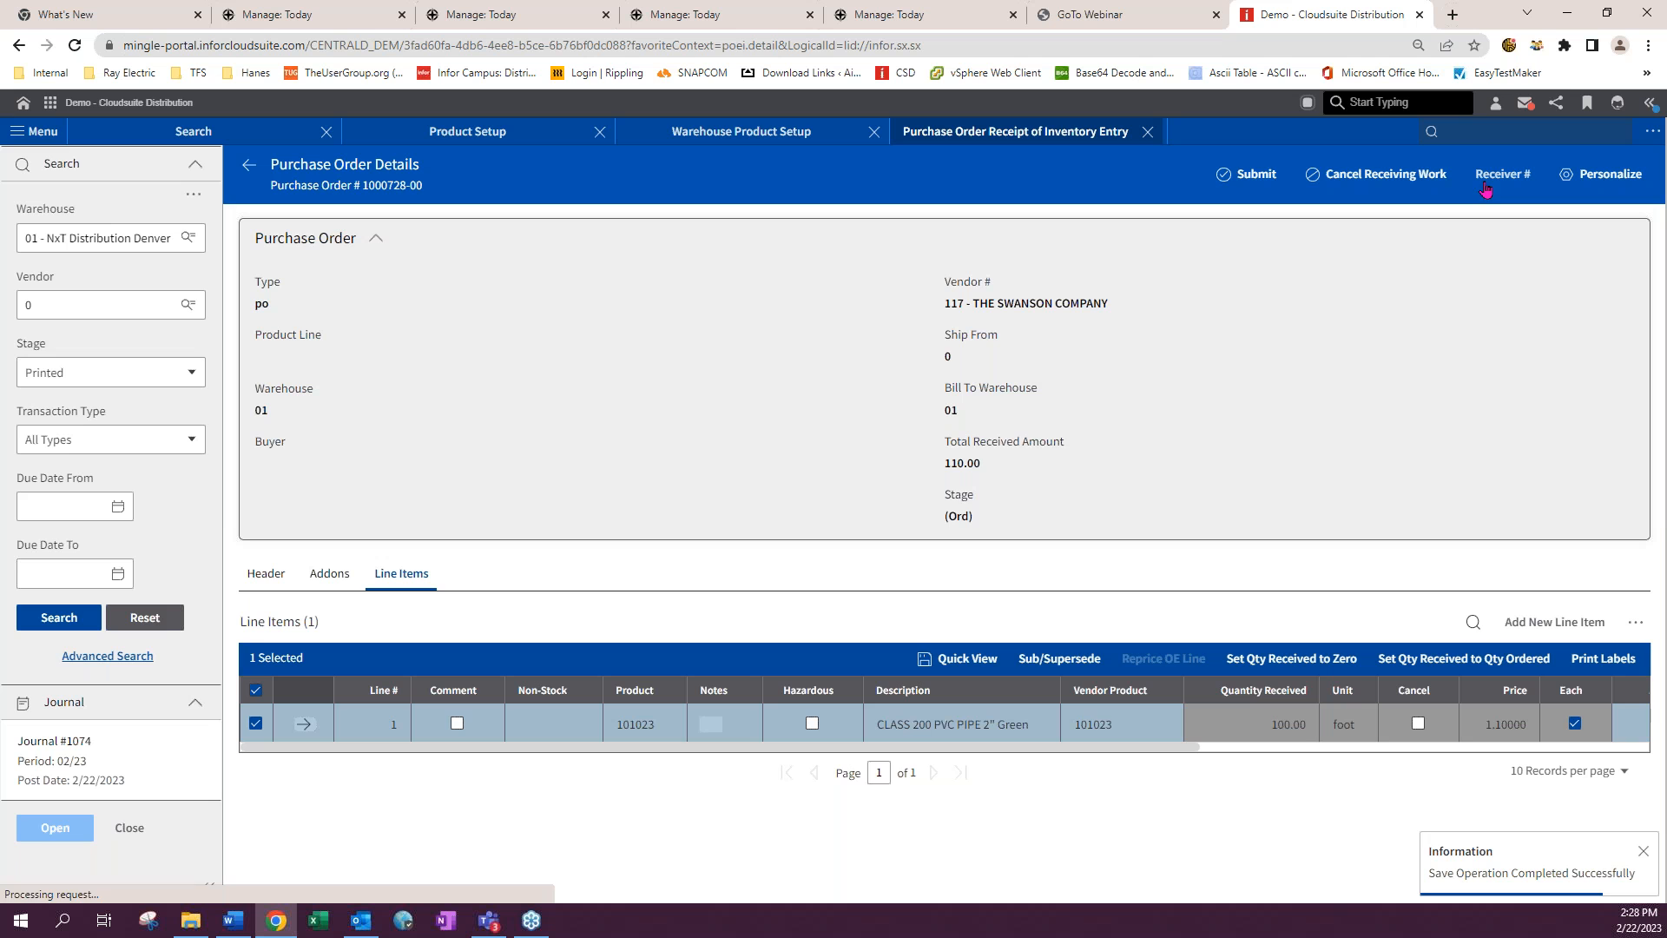
left_click(1260, 178)
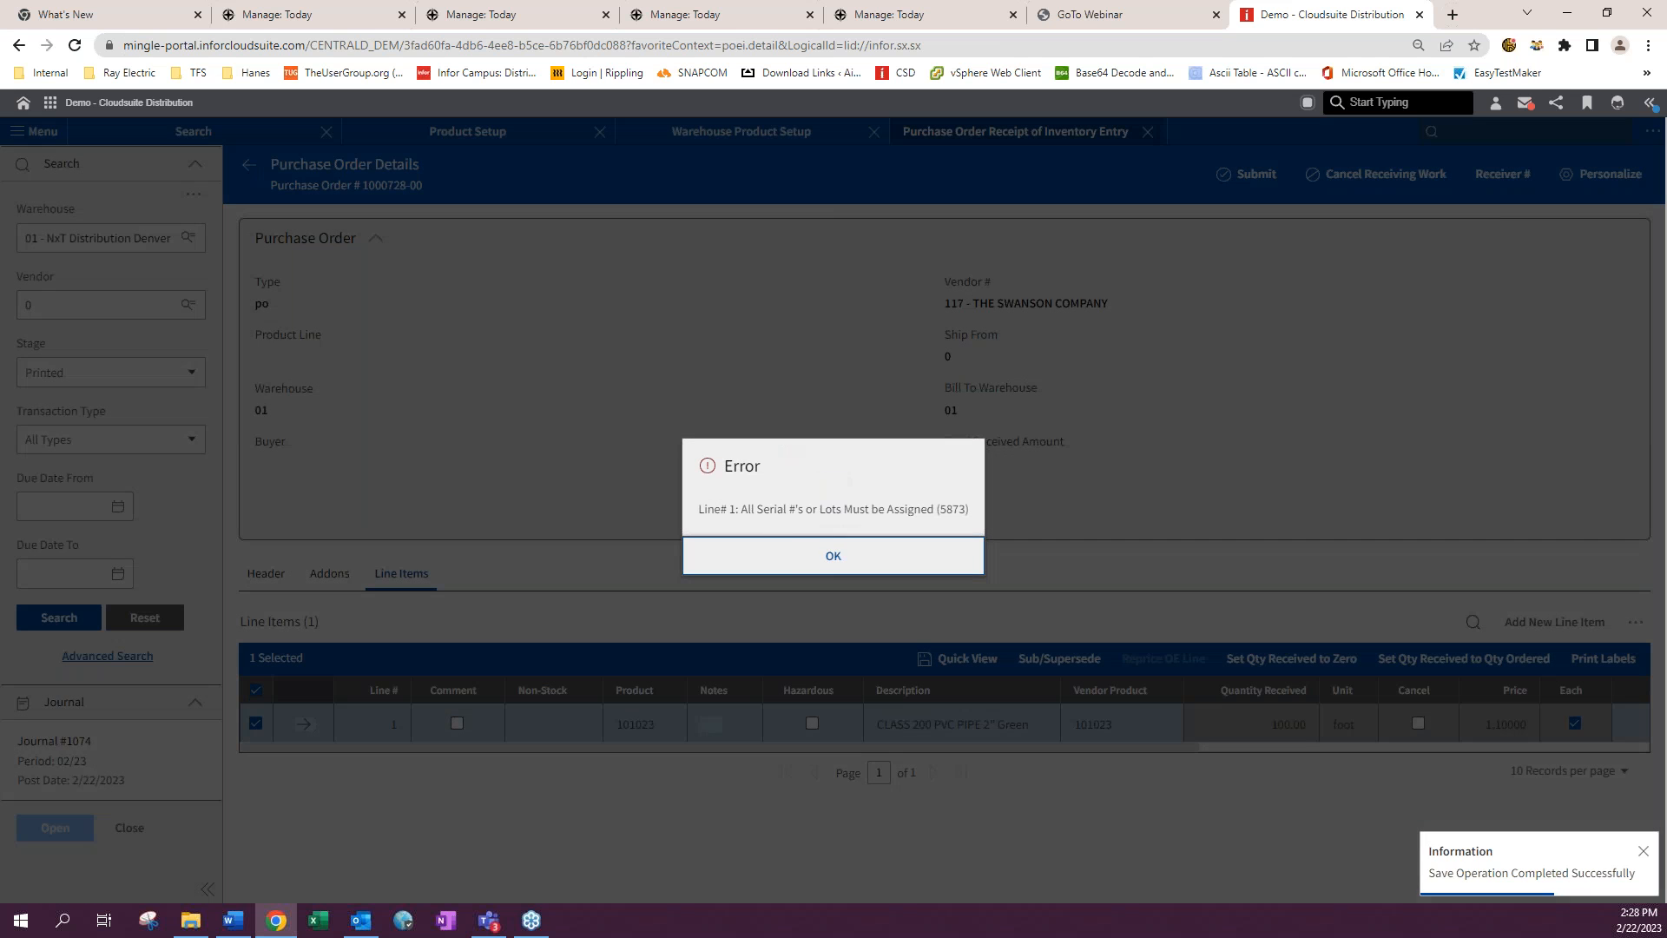
left_click(826, 560)
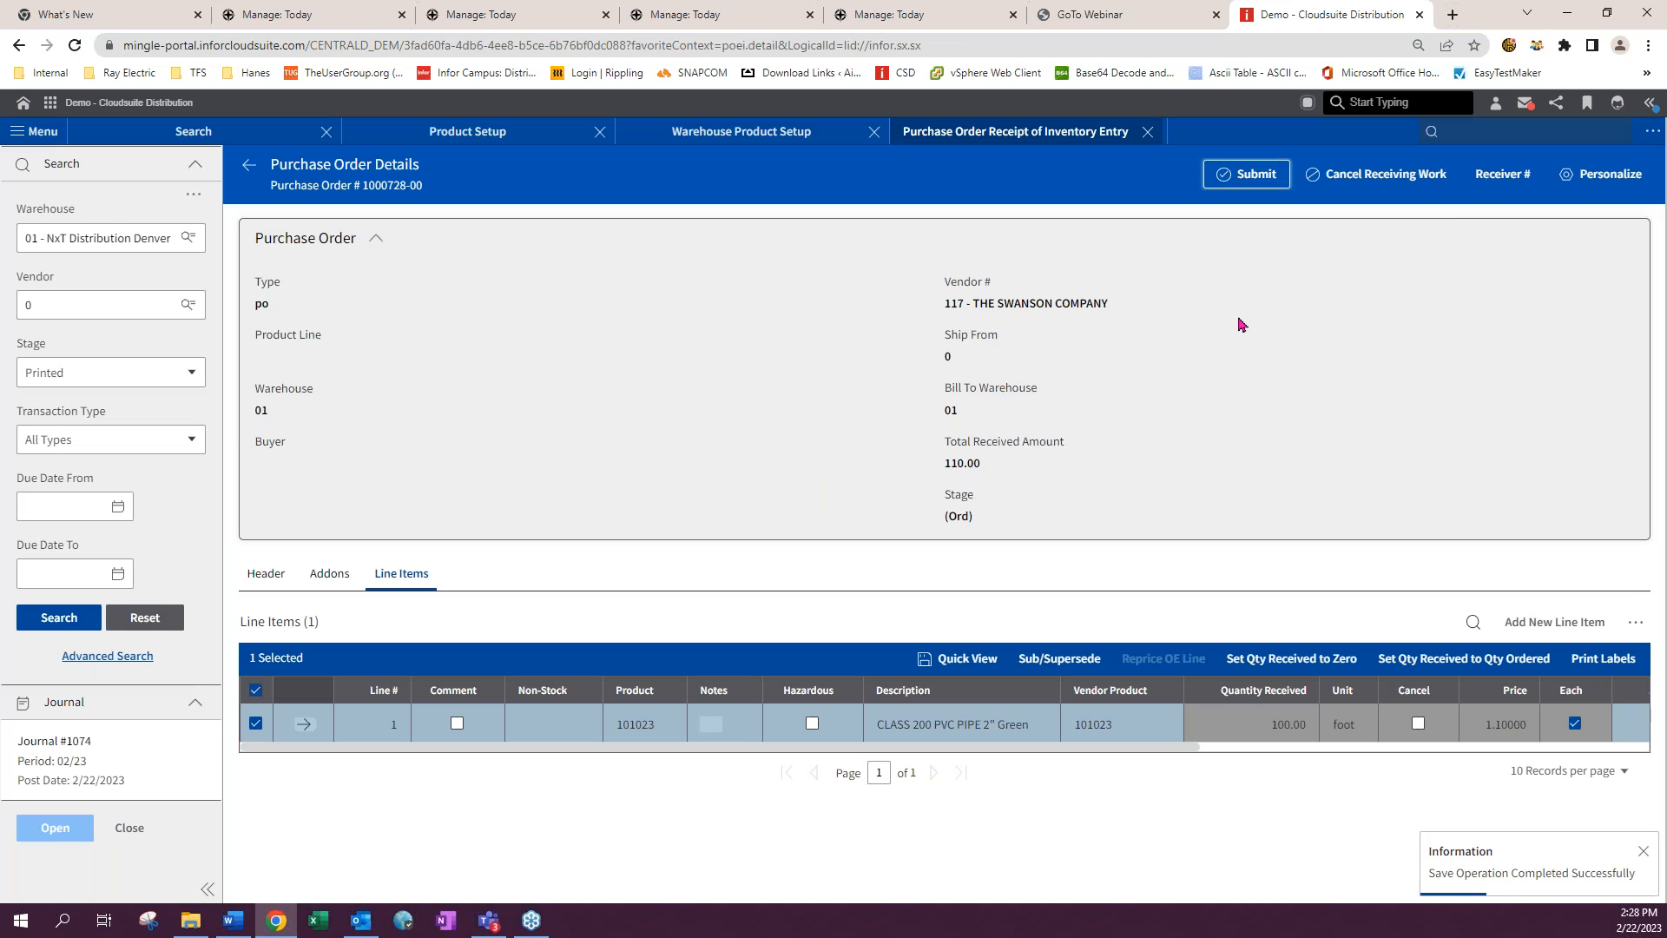
- Reopen line 1's quick view, add lot 123456 with a quantity of 100, and save the lot entry
left_click(305, 726)
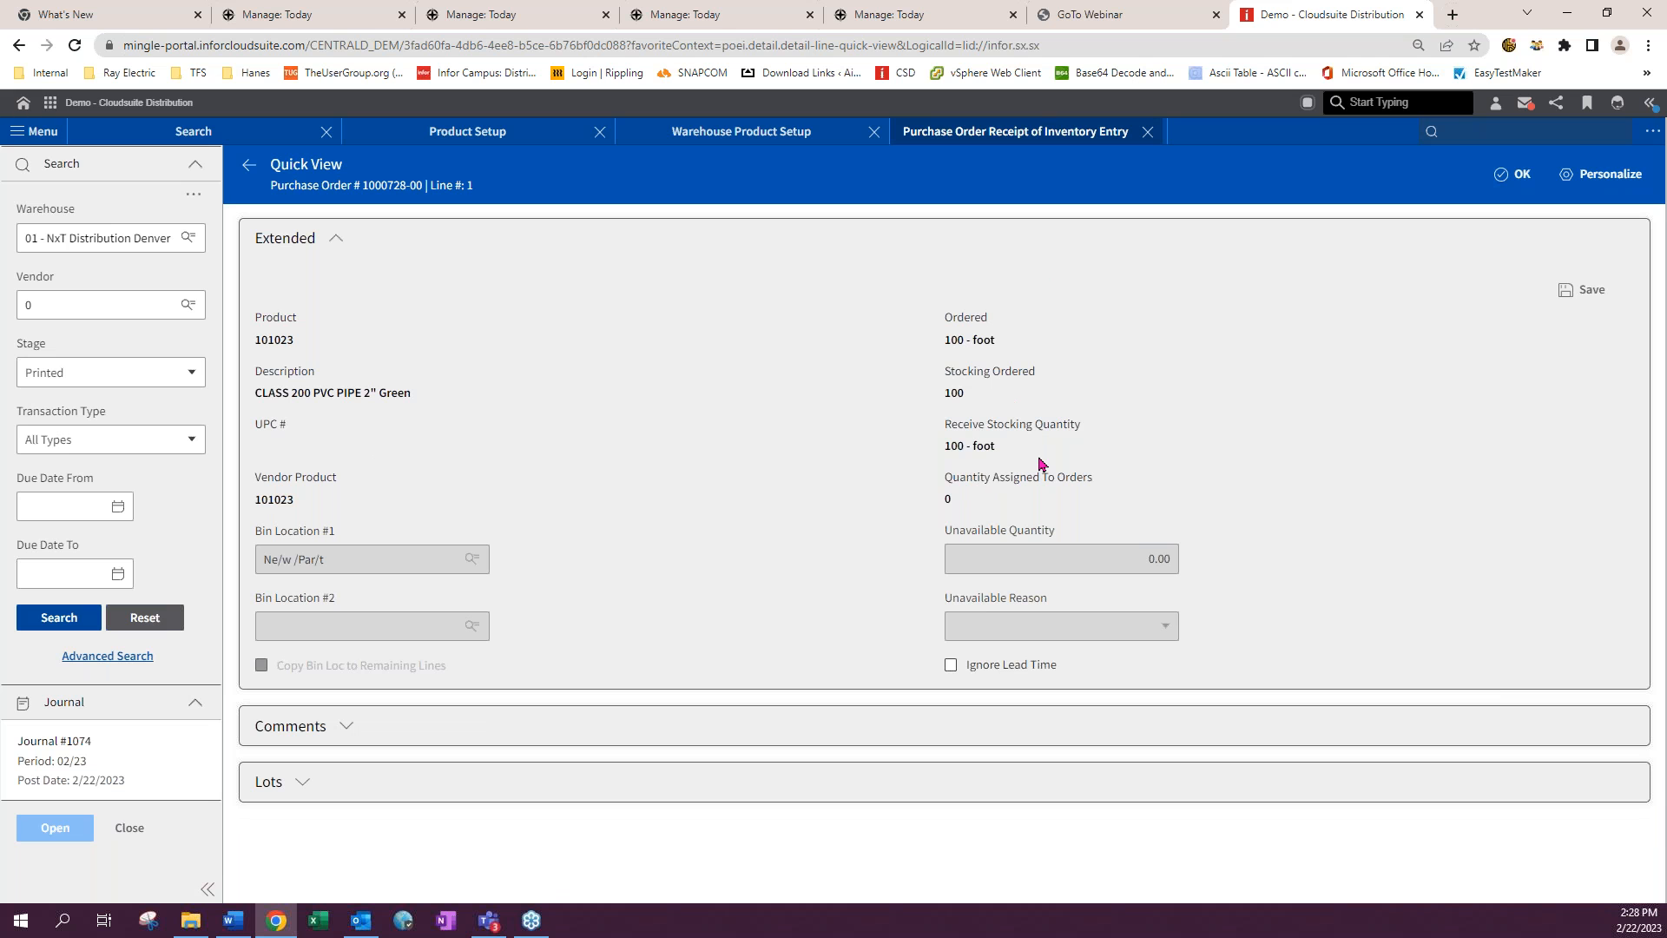
left_click(302, 782)
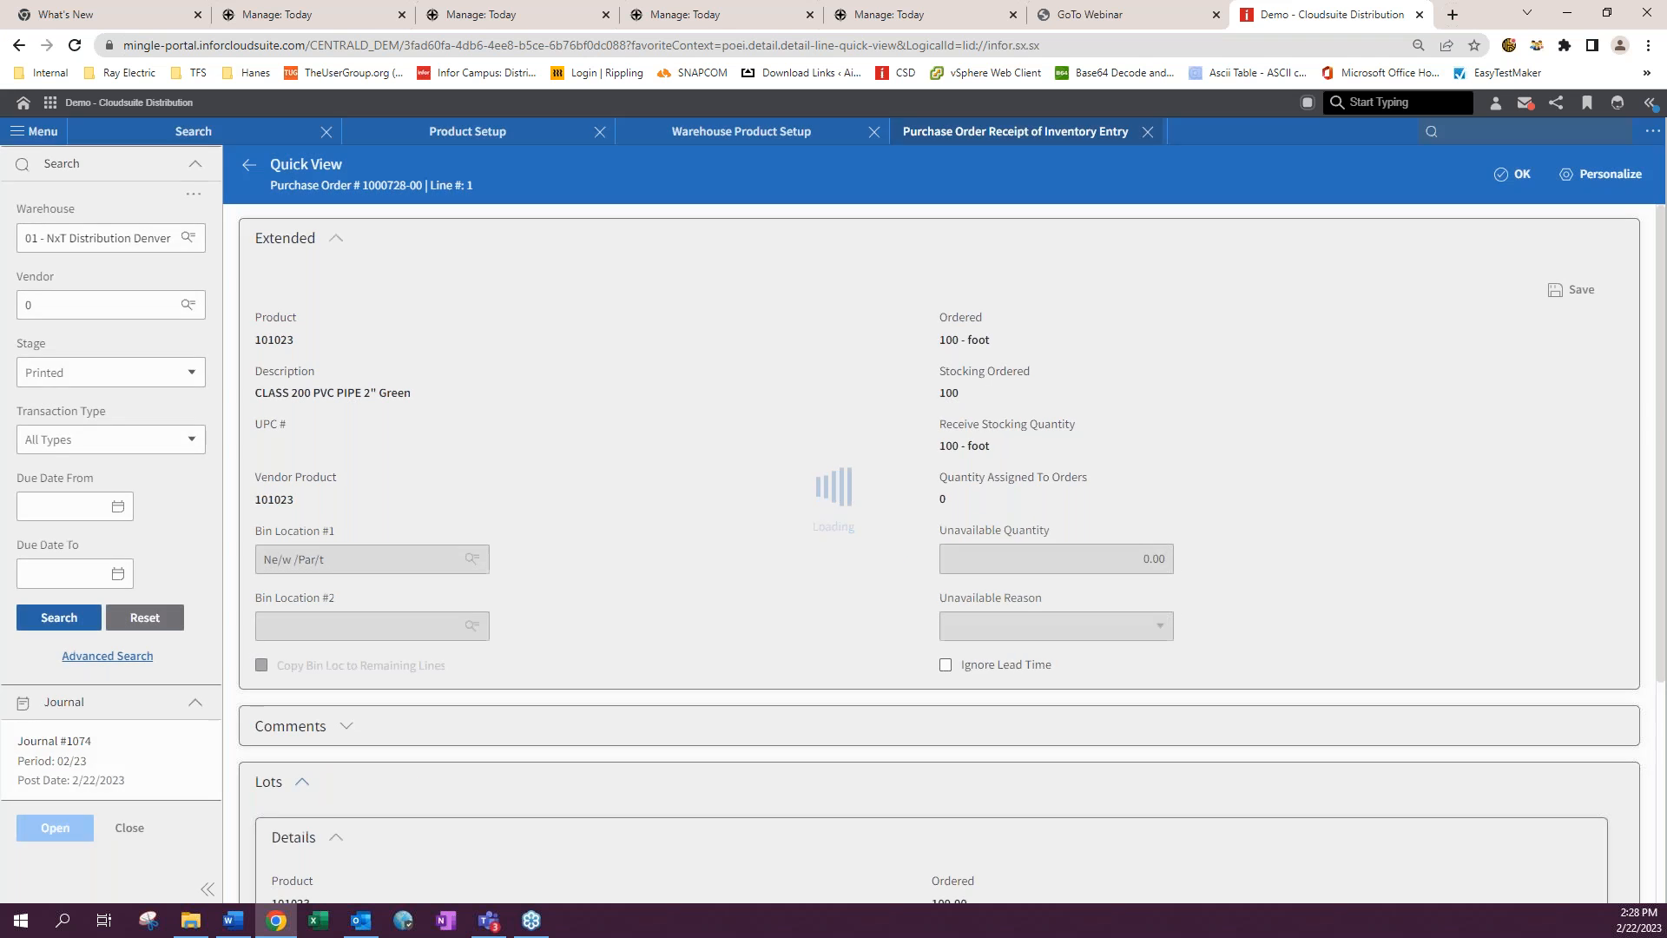
scroll(564, 773, "down", 3)
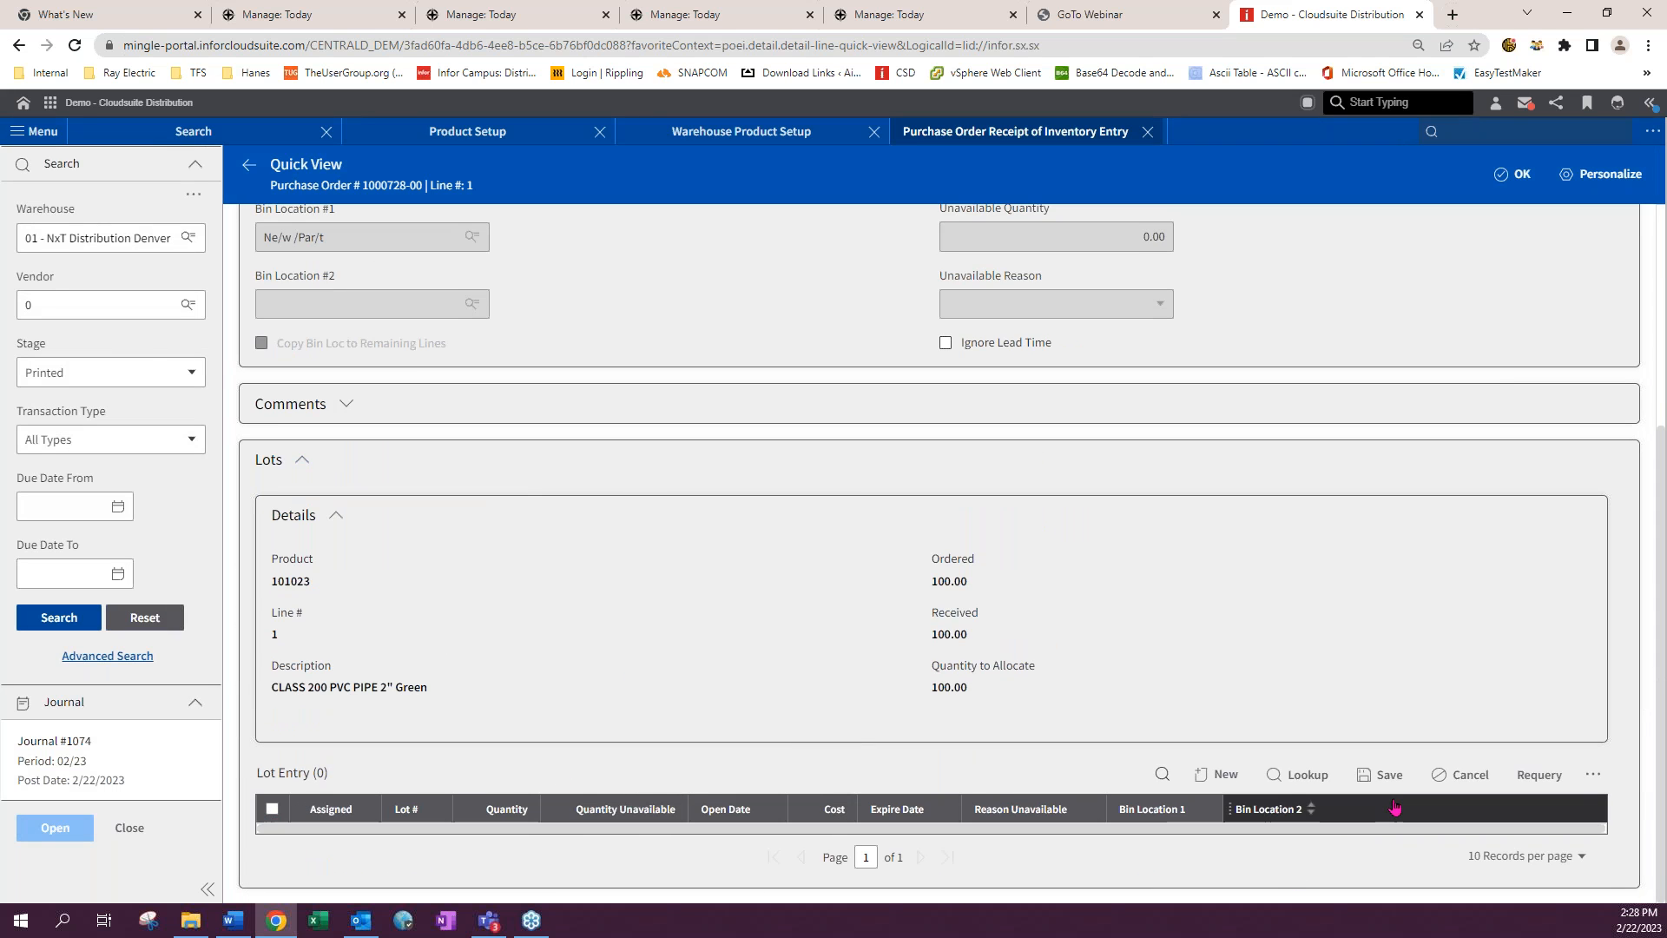
left_click(1217, 775)
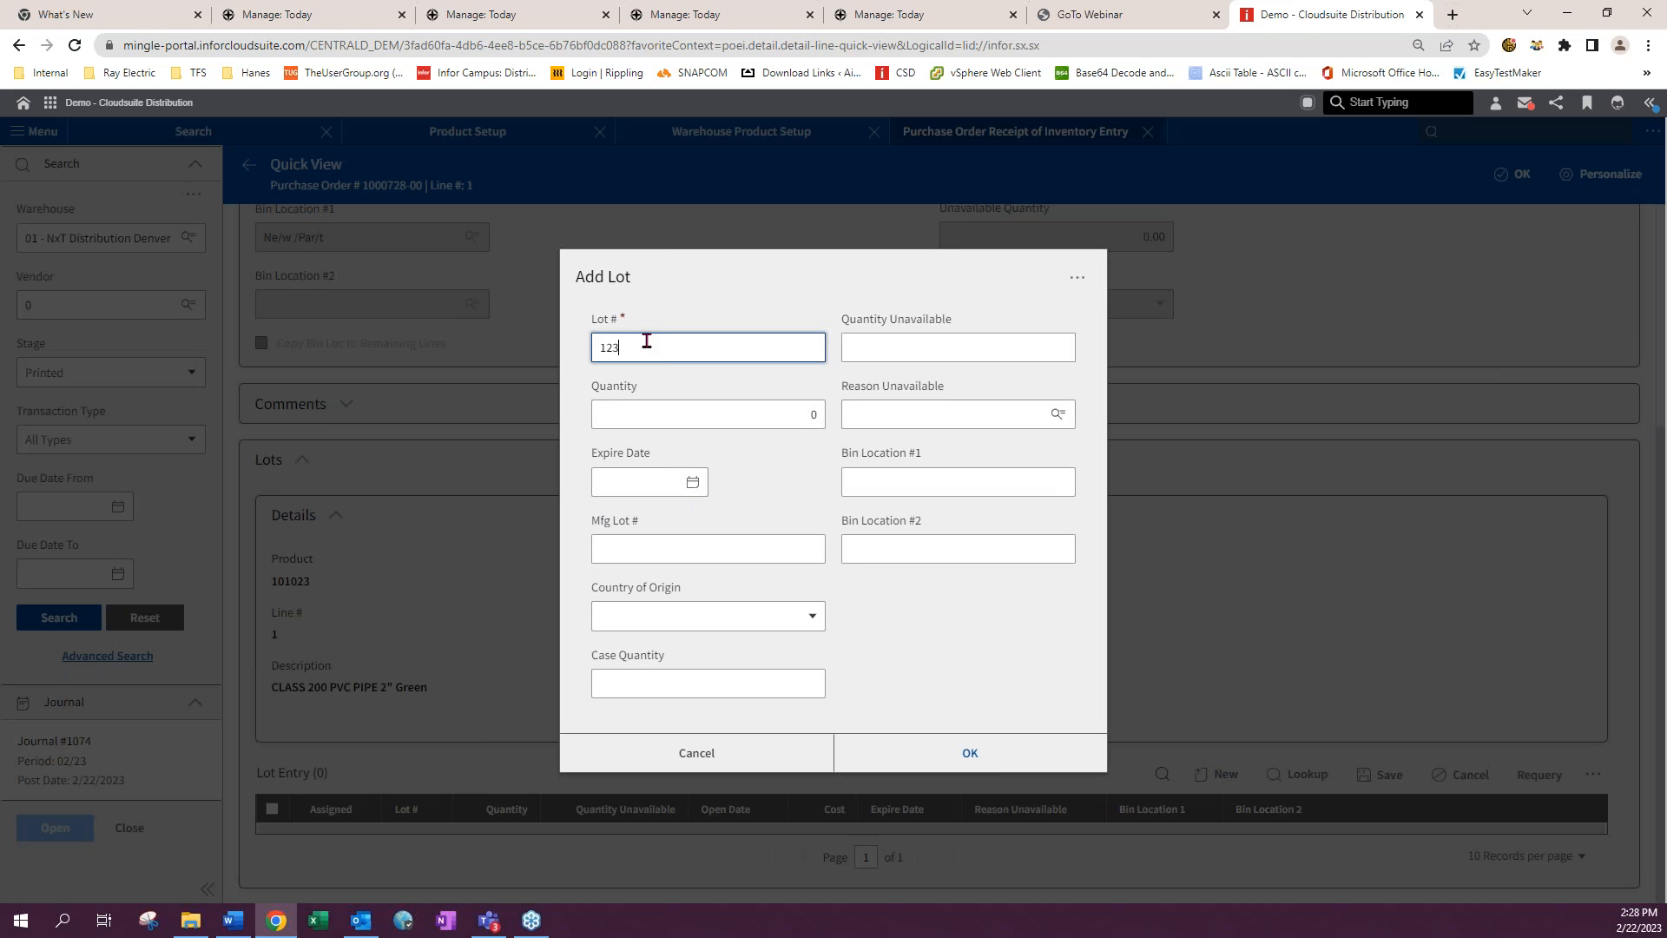
key("Tab")
type("100")
key("Tab")
left_click(975, 745)
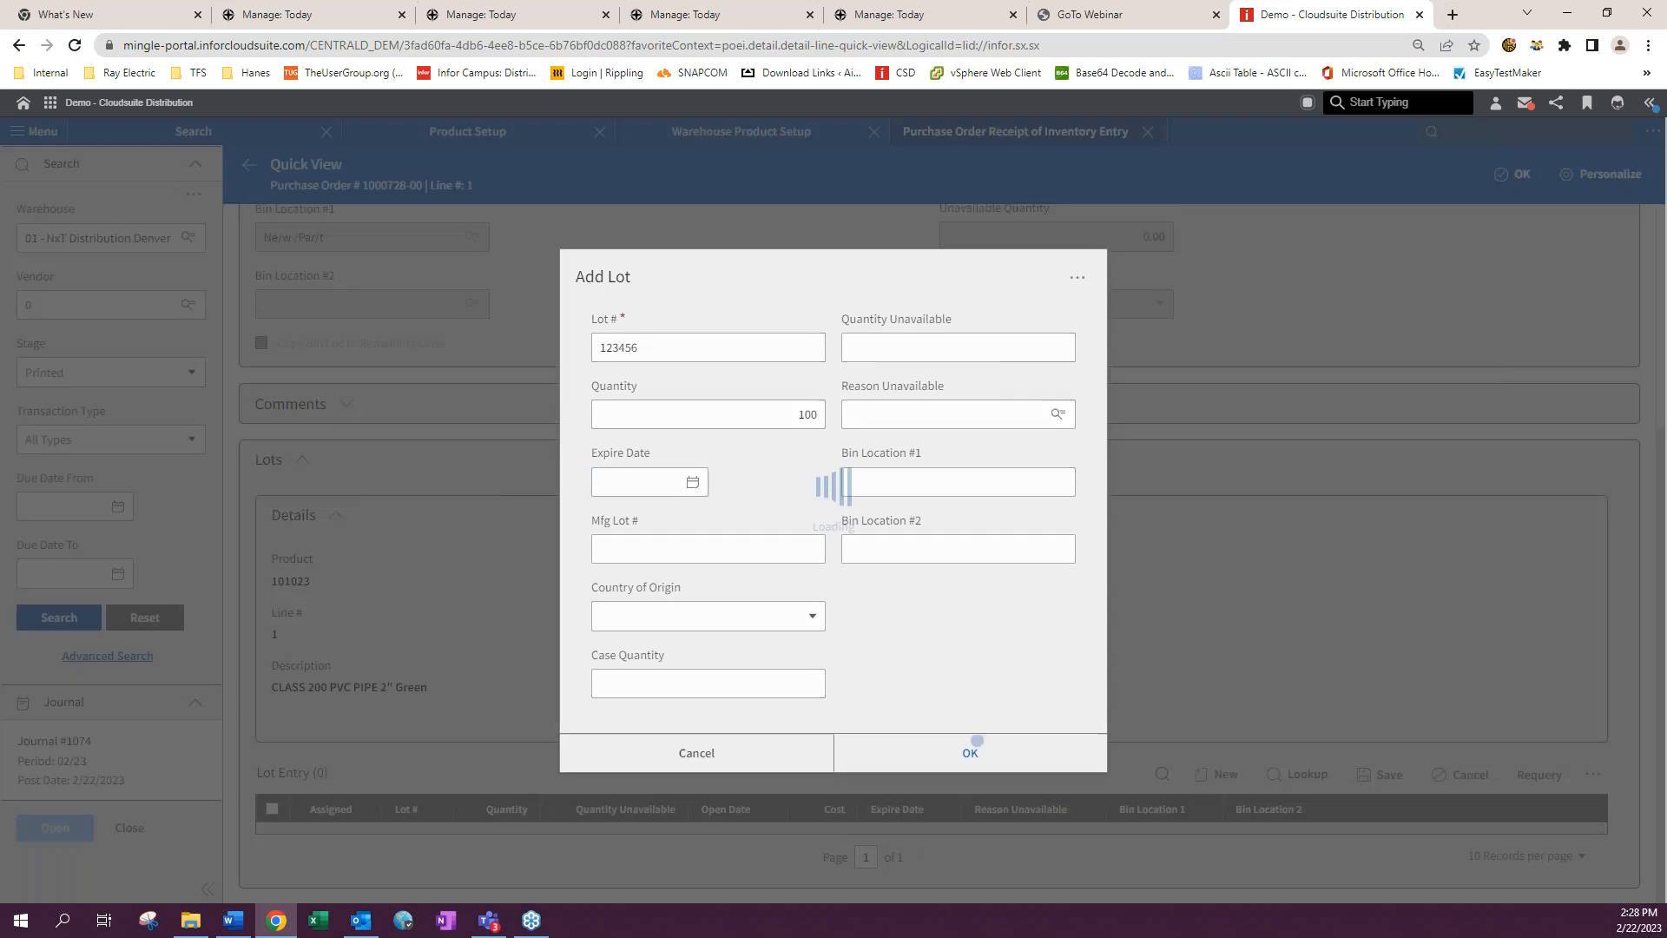
left_click(1381, 776)
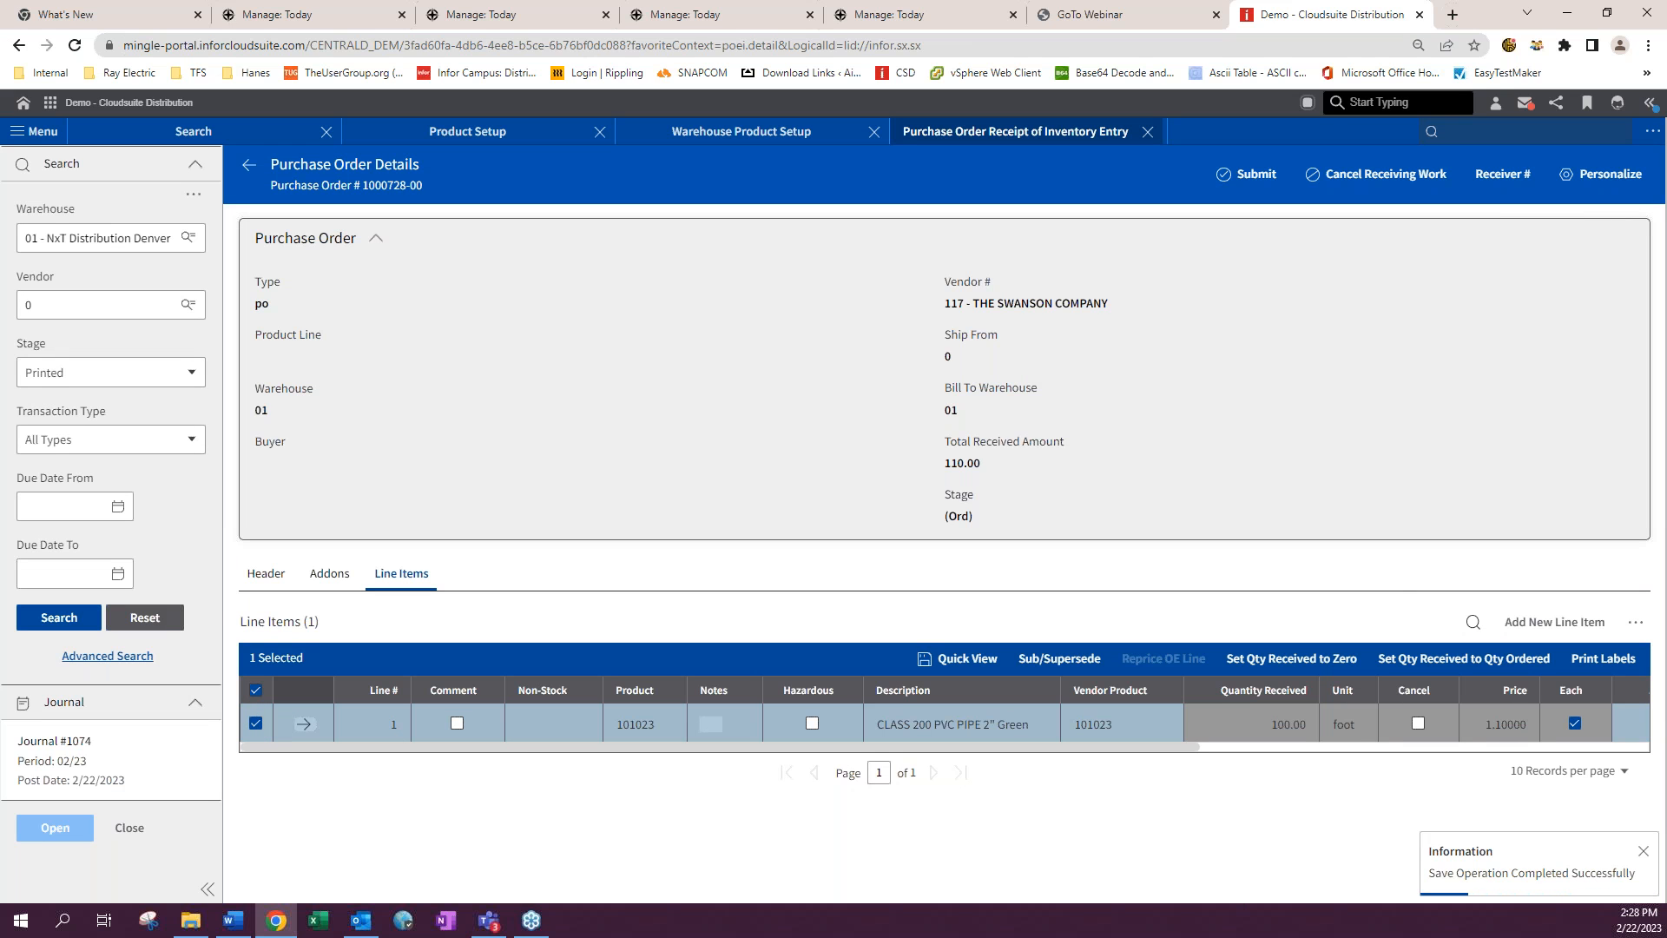
- Submit the receipt and run Final Update with the allocation and receipt report printer set to f
left_click(1256, 177)
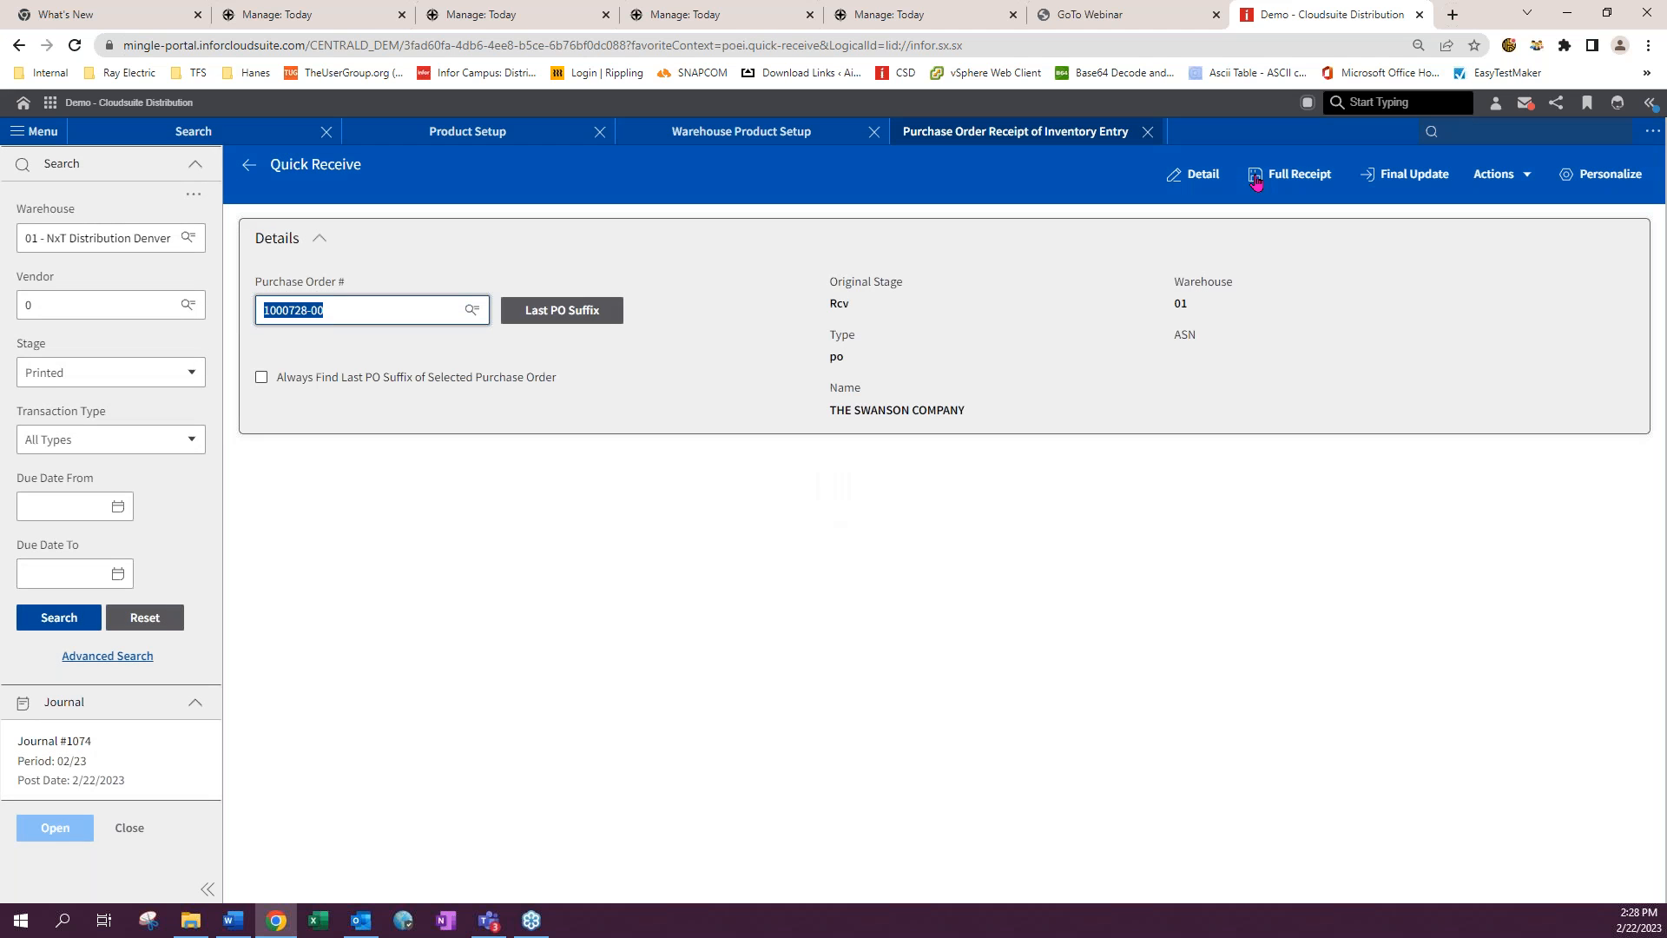
left_click(1411, 173)
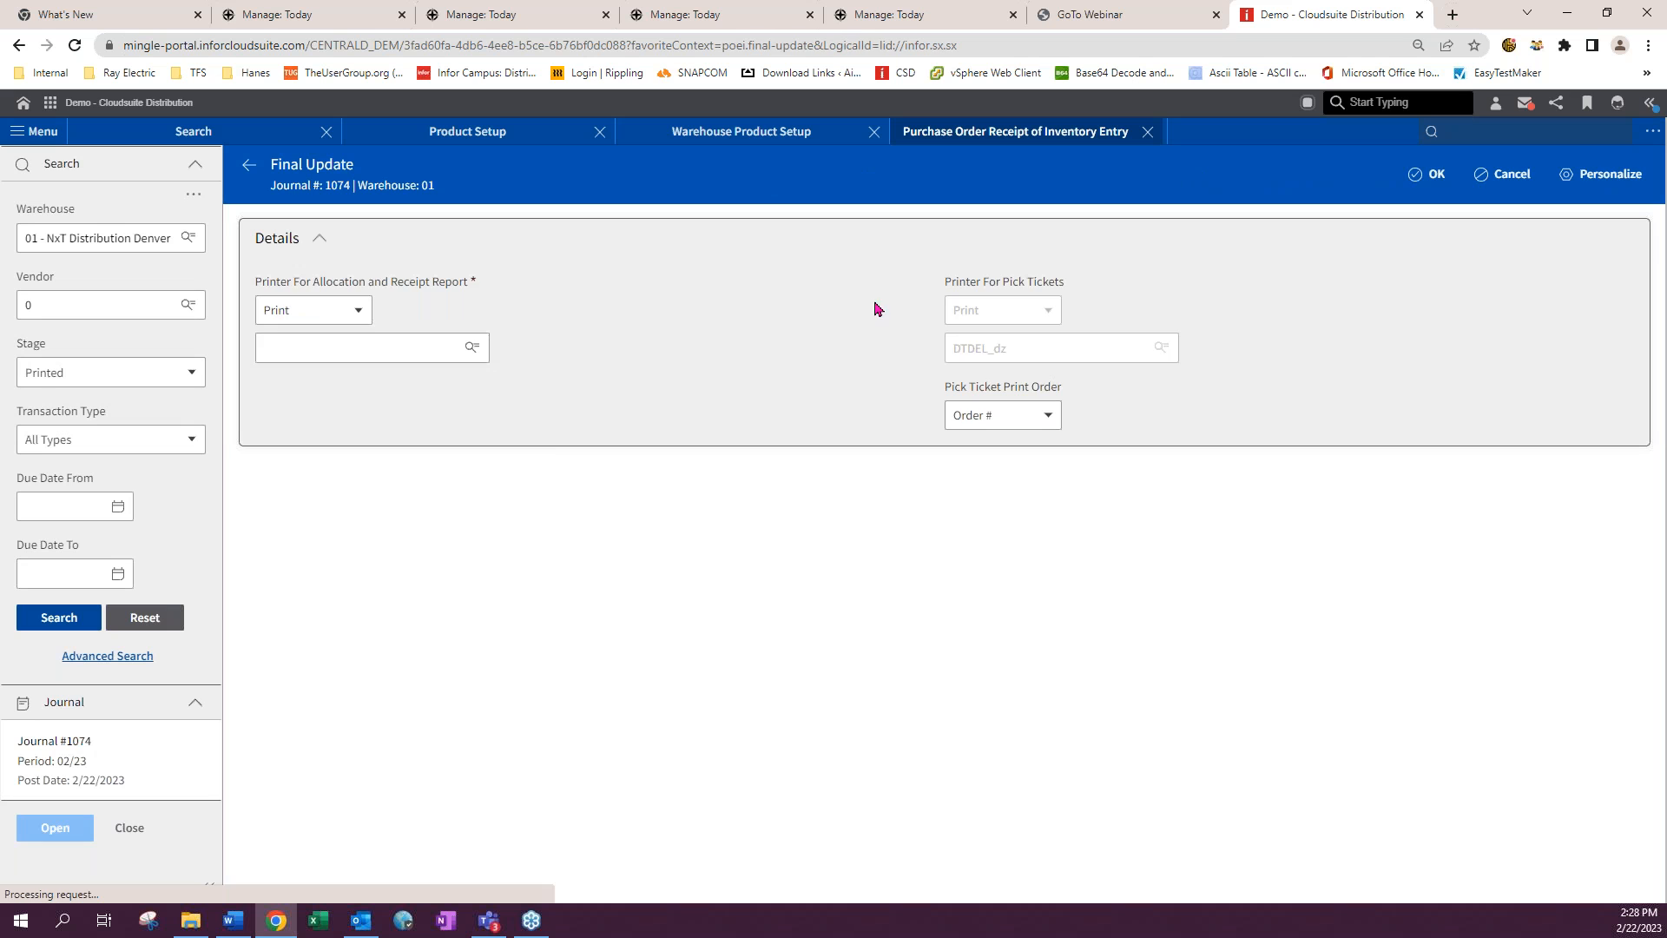
left_click(324, 315)
left_click(320, 368)
left_click(327, 356)
type("f")
left_click(1431, 176)
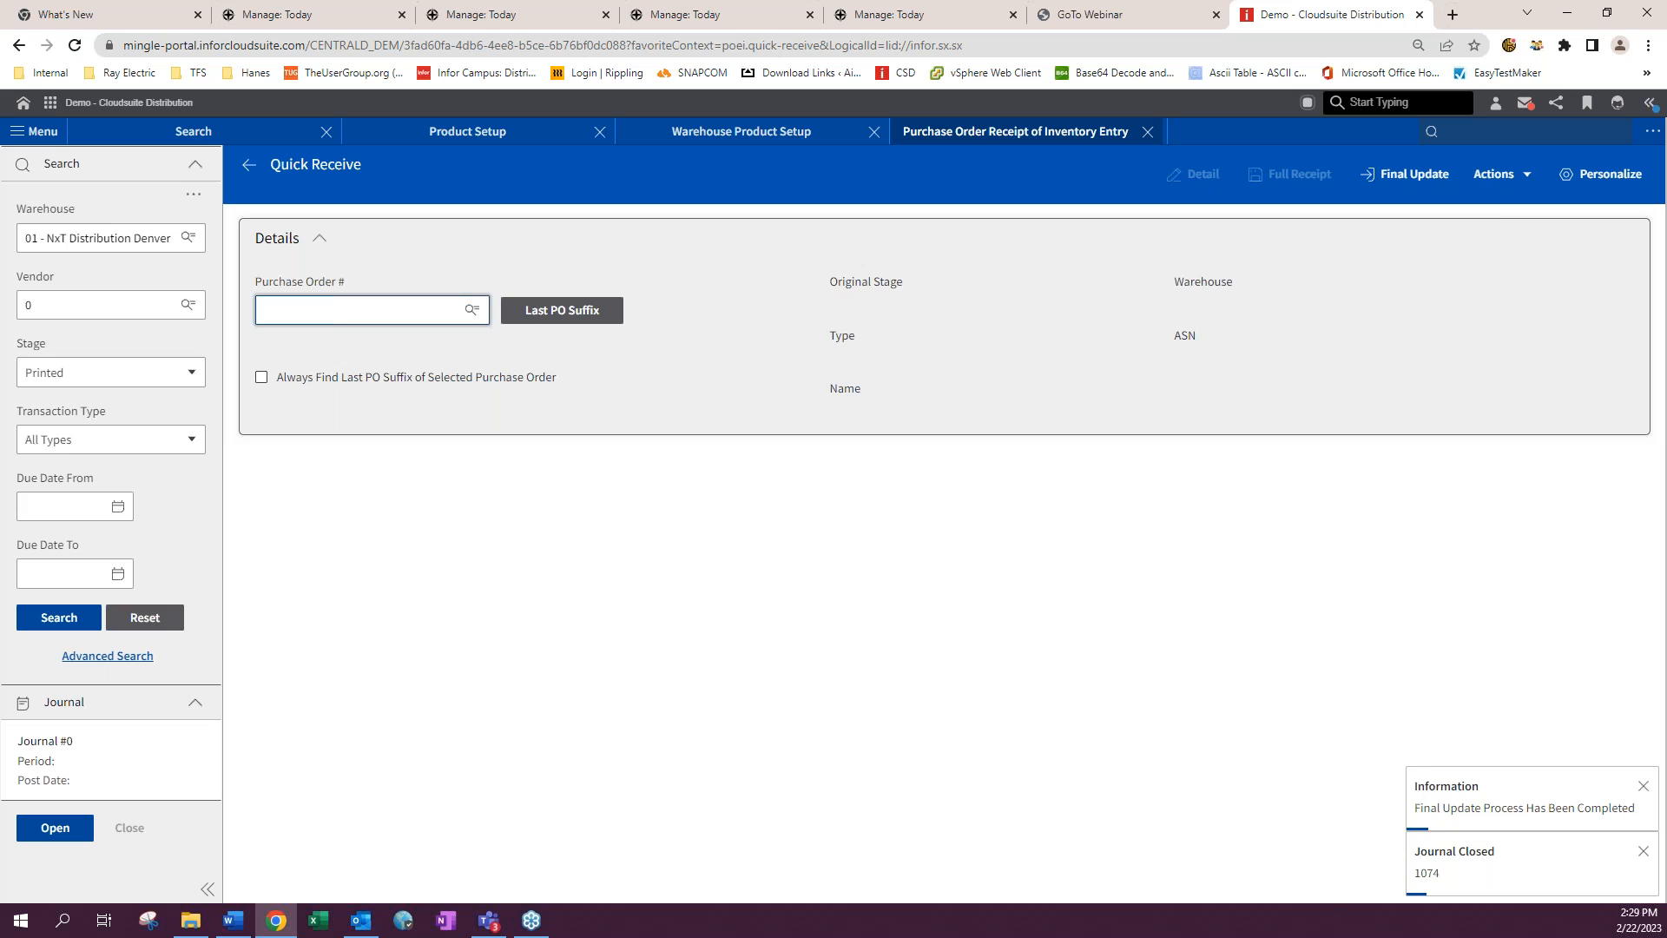
- Open Product Inquiry by searching for icip
left_click(1459, 132)
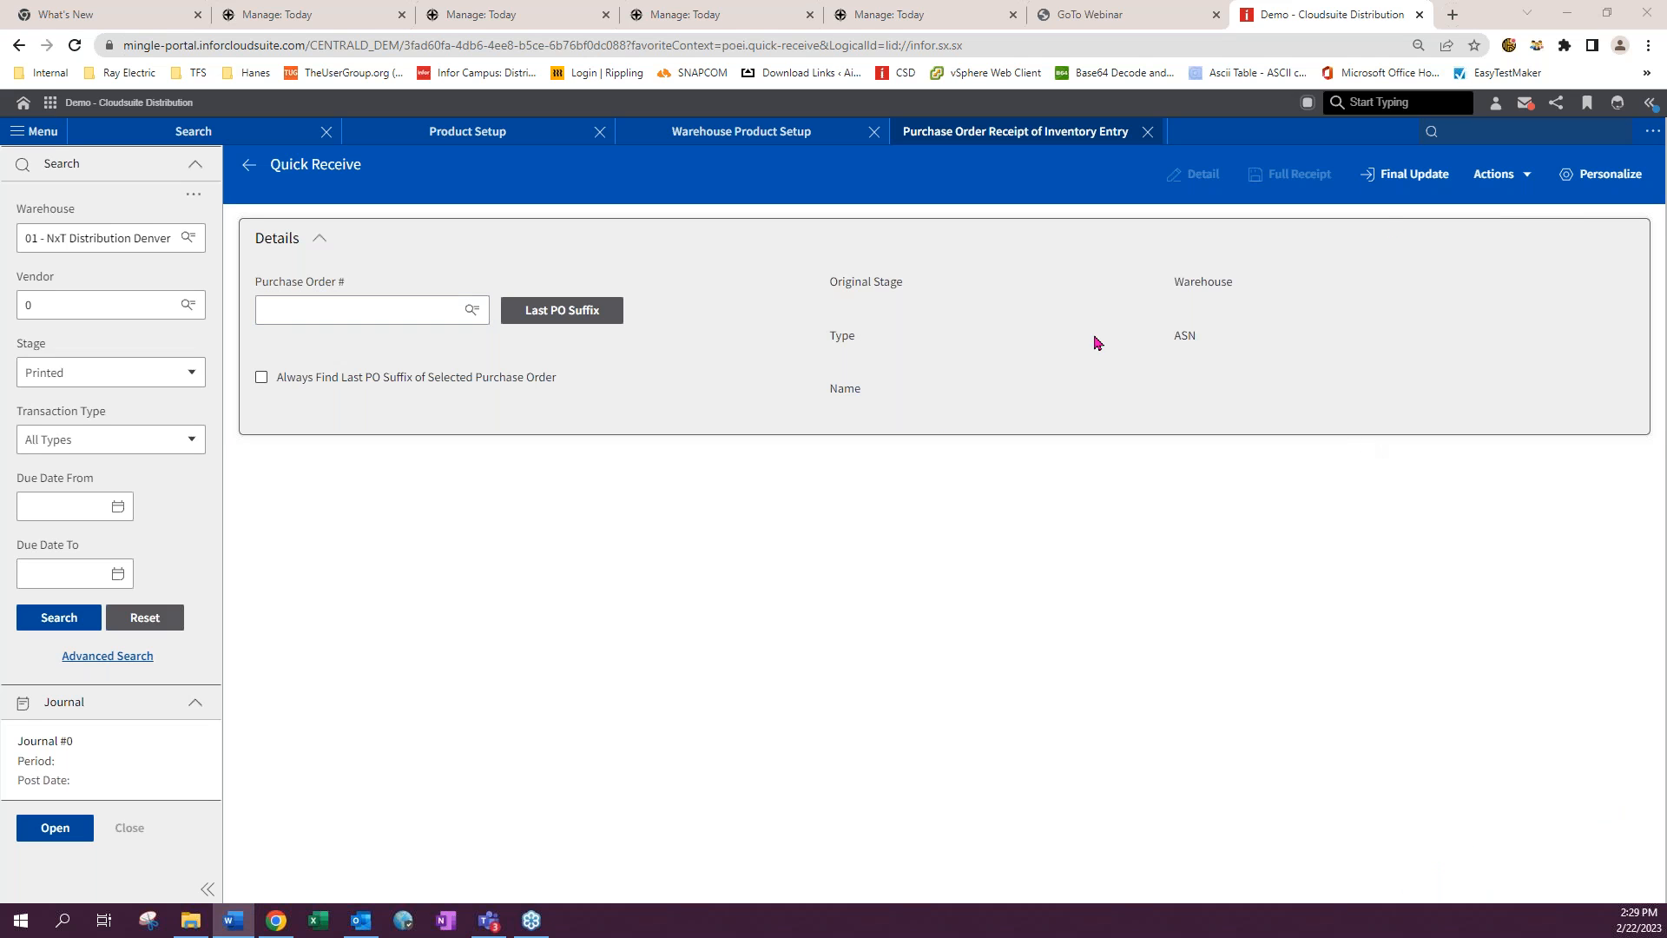
type("icip")
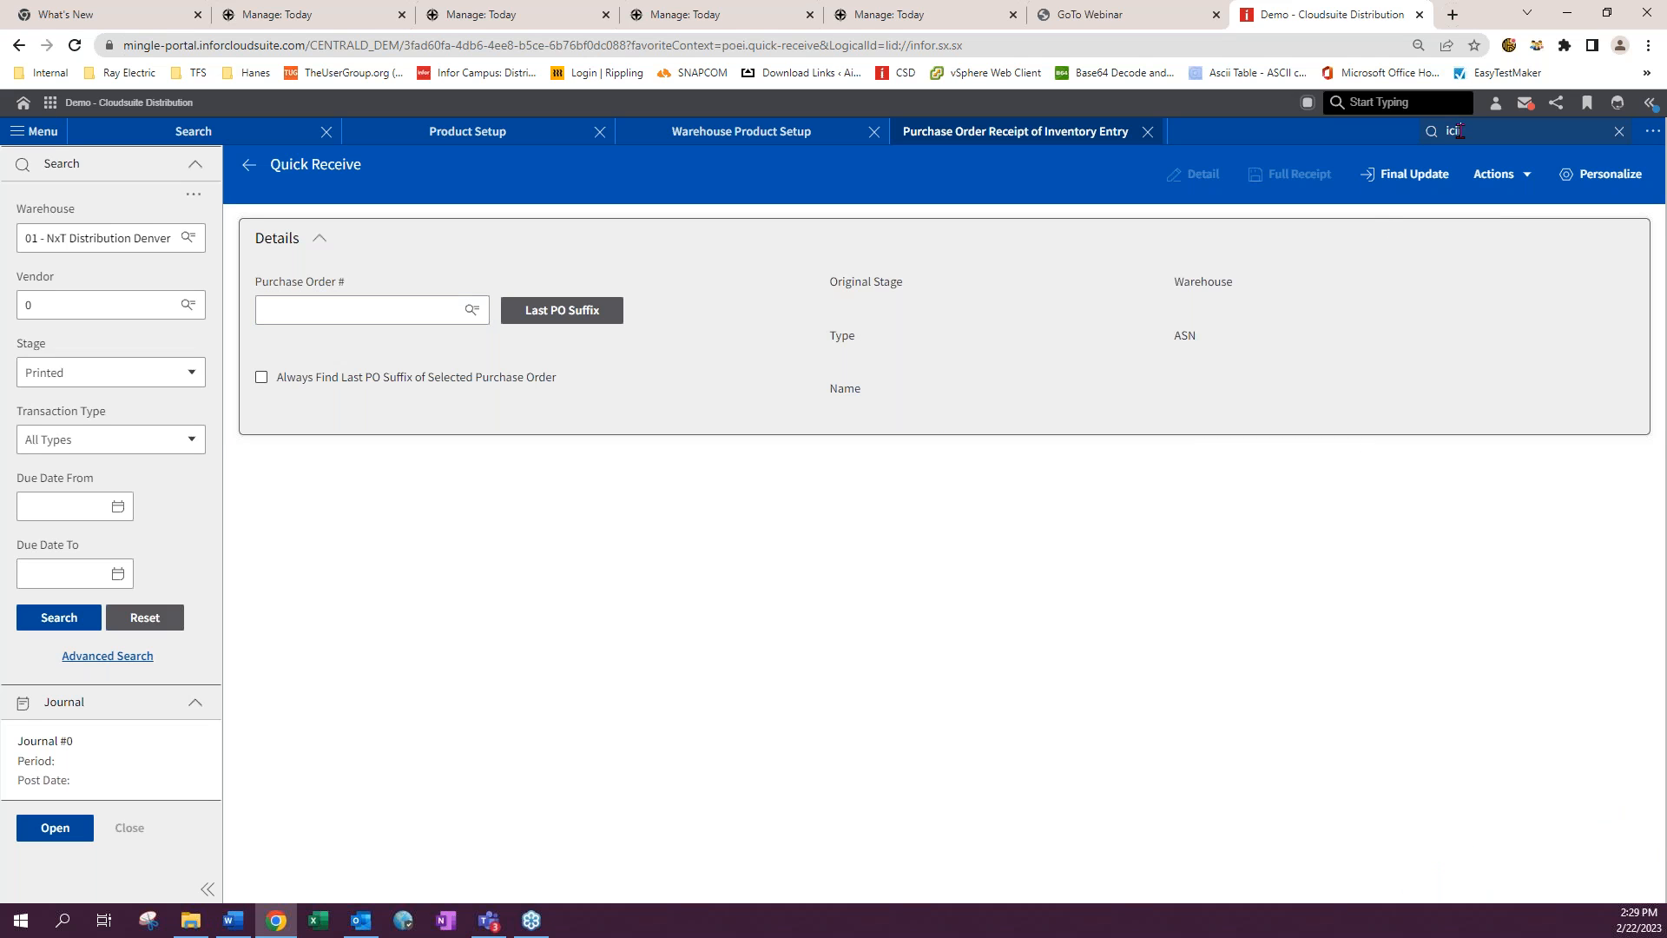
type("i")
key("Return")
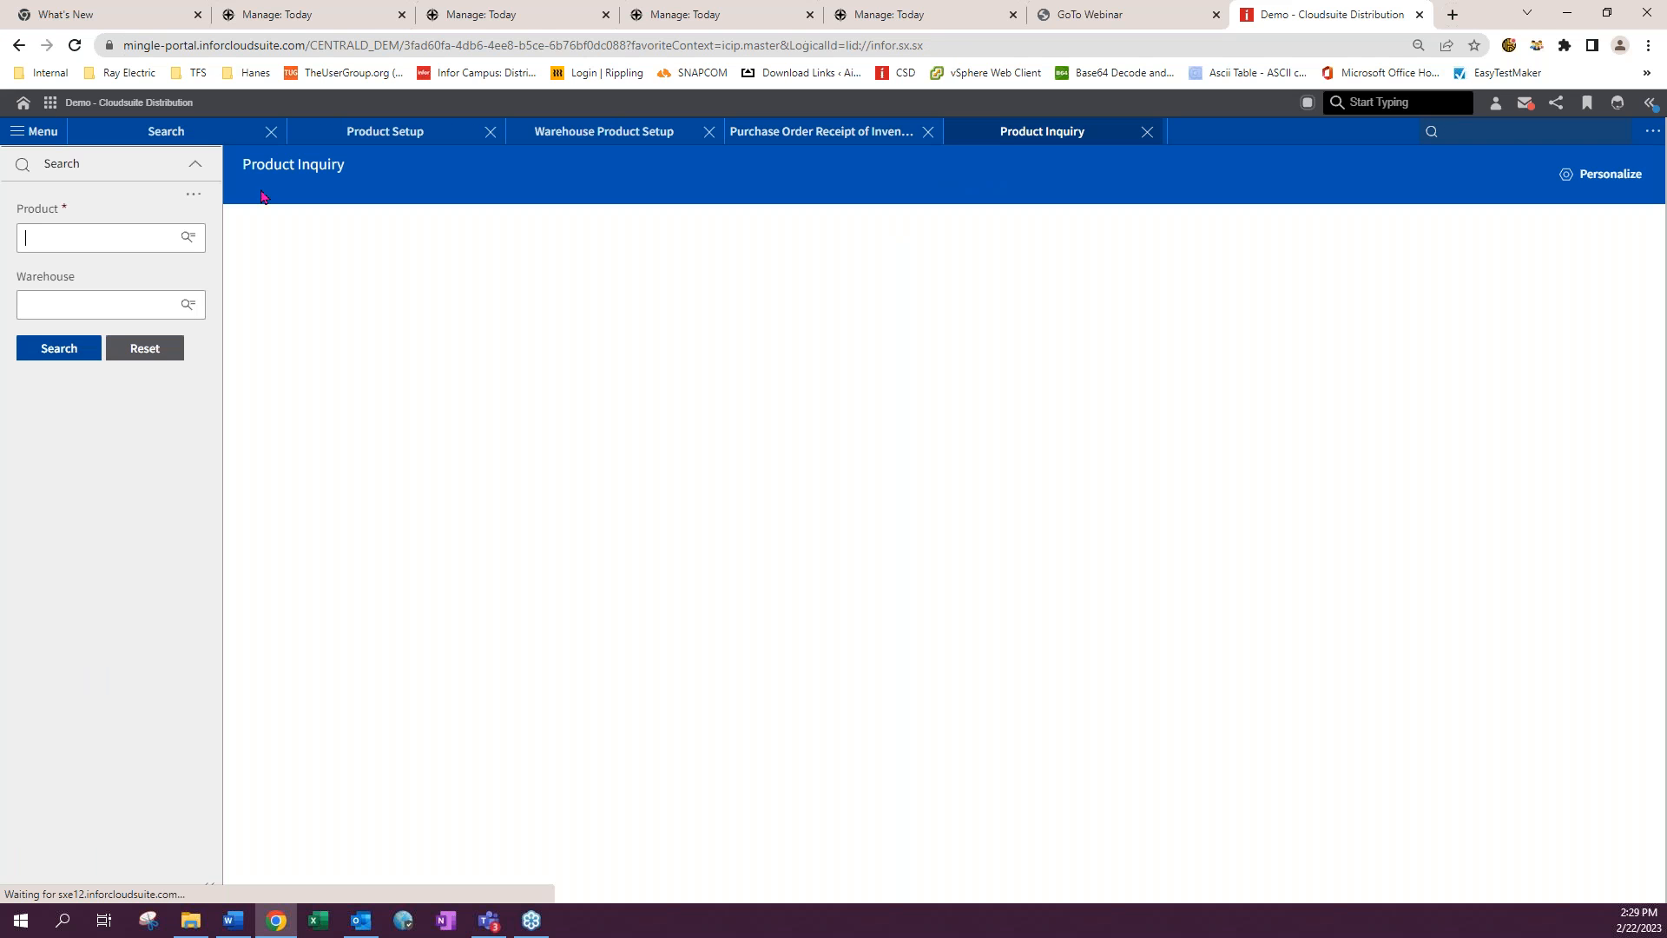
- Inquire on product 101023 in warehouse 01 and review its lots
left_click(98, 244)
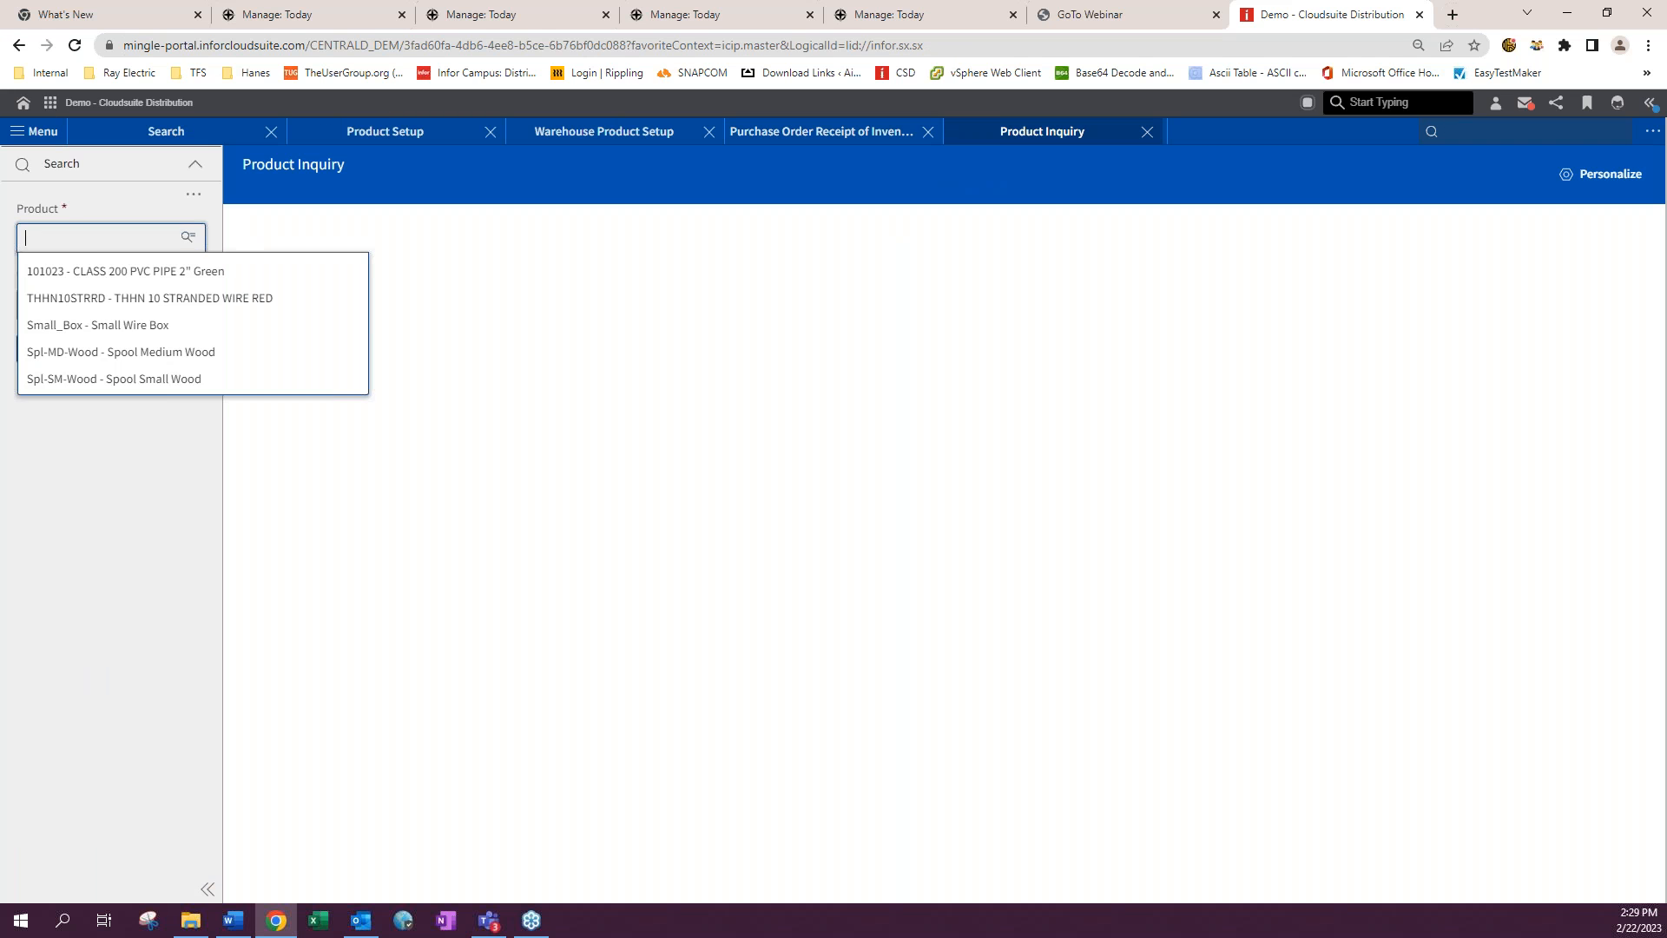
left_click(65, 265)
left_click(60, 303)
left_click(58, 336)
left_click(58, 350)
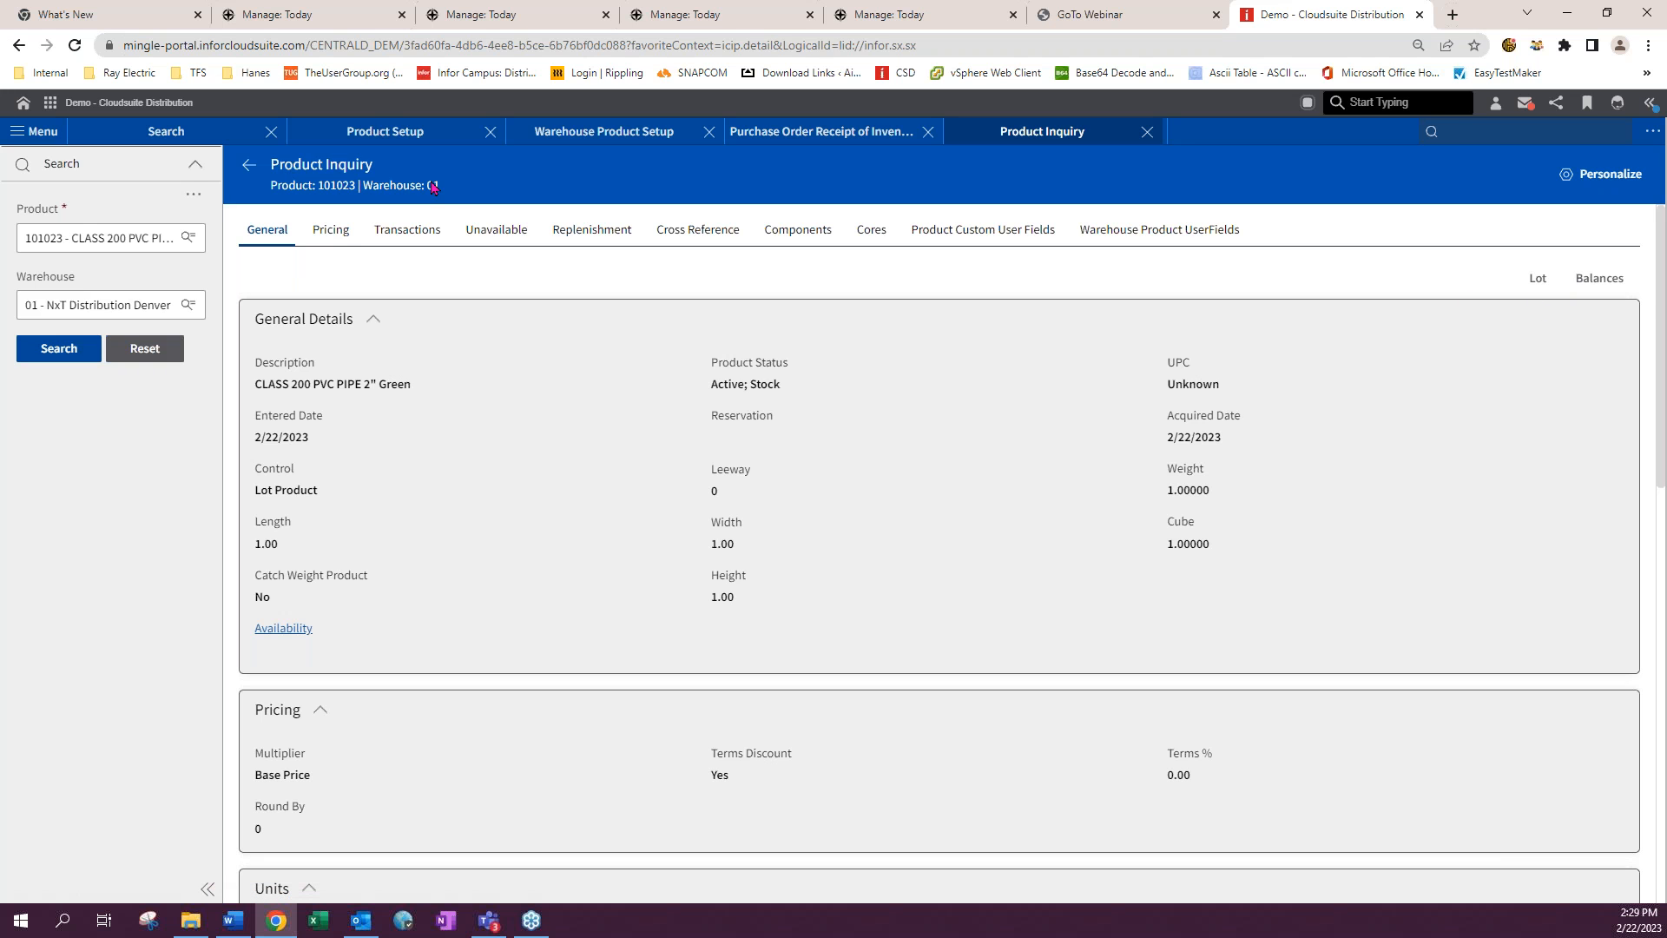
left_click(1538, 279)
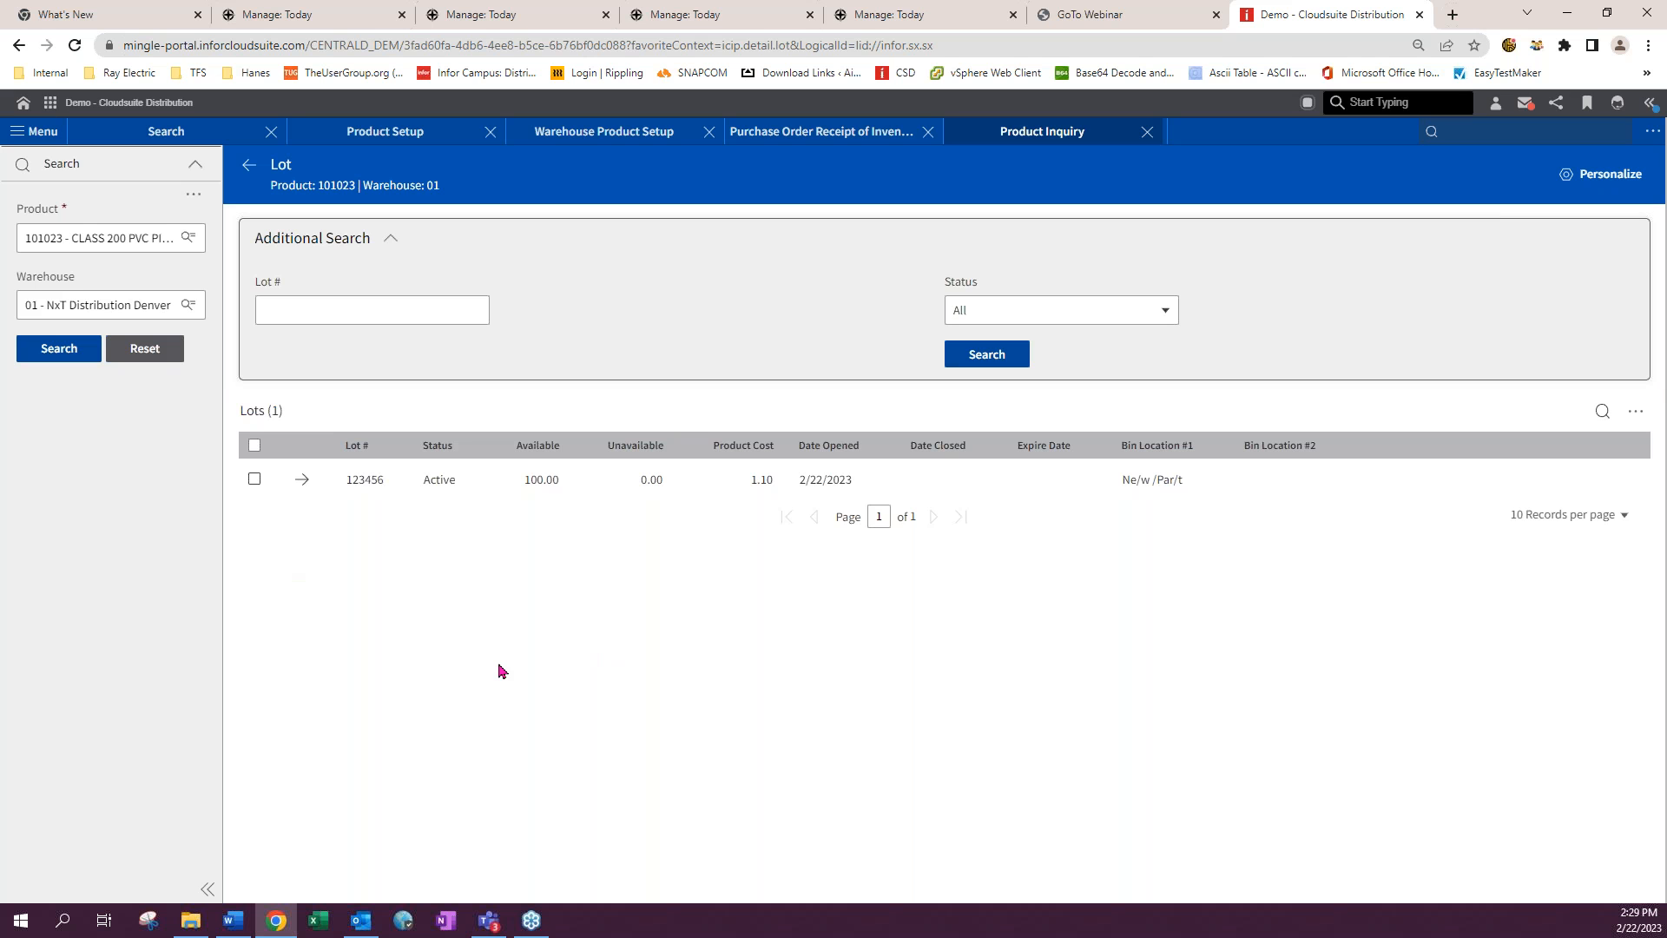
left_click(249, 164)
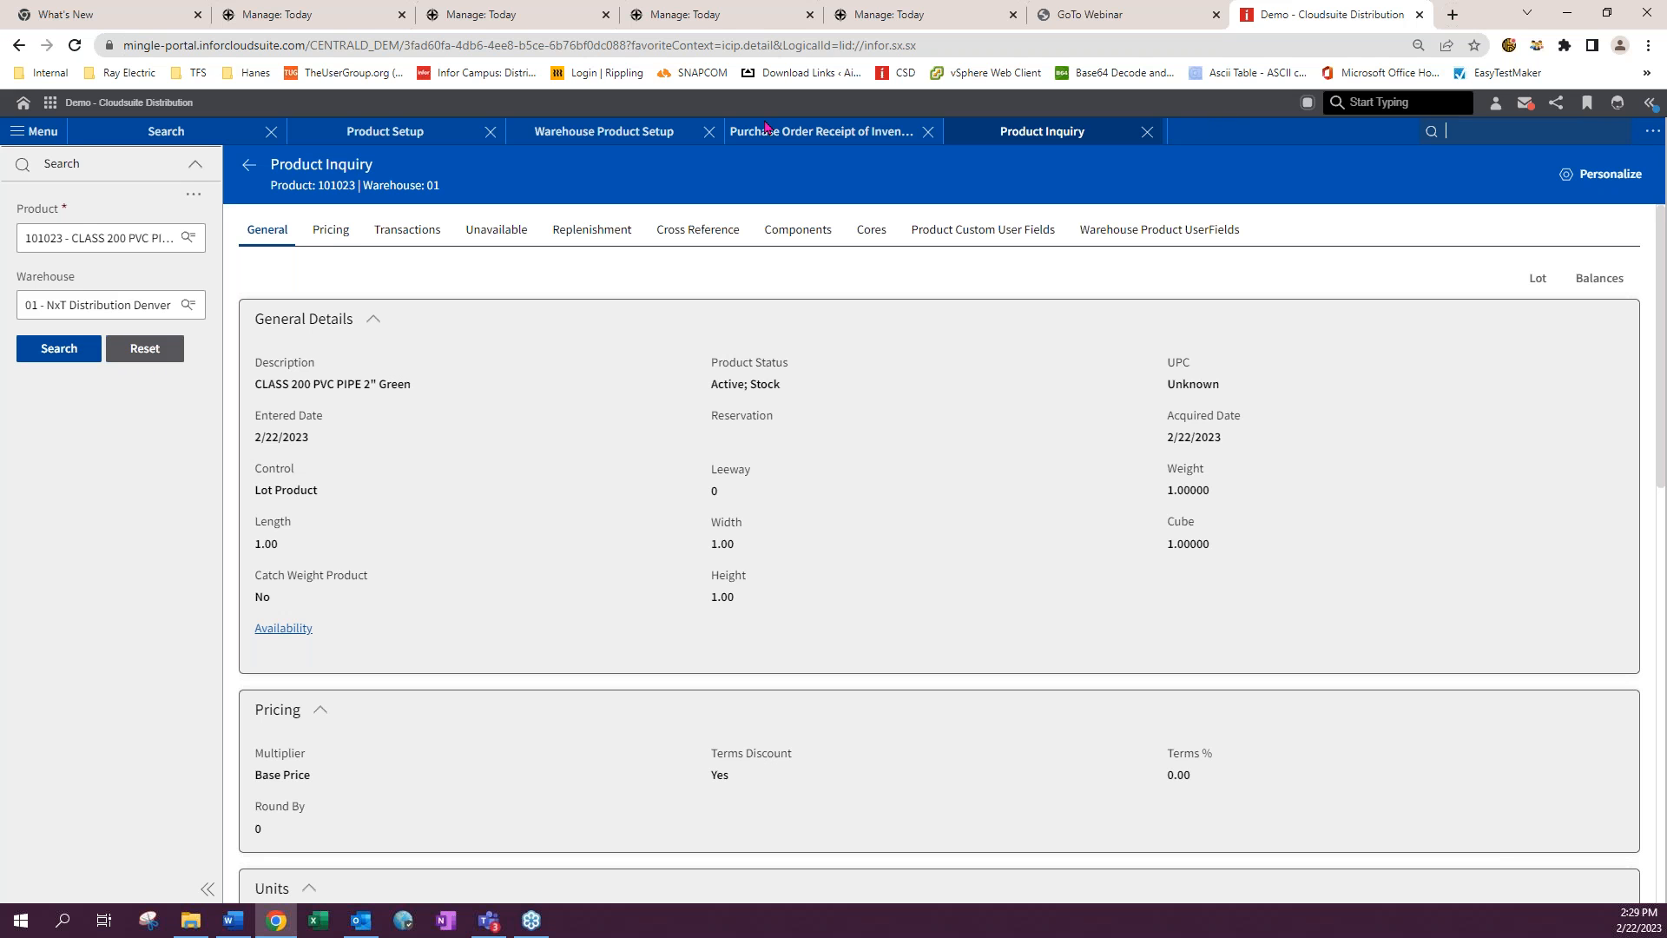
- Set product 101023's cut type to RF Linear Cut and save the product
left_click(400, 135)
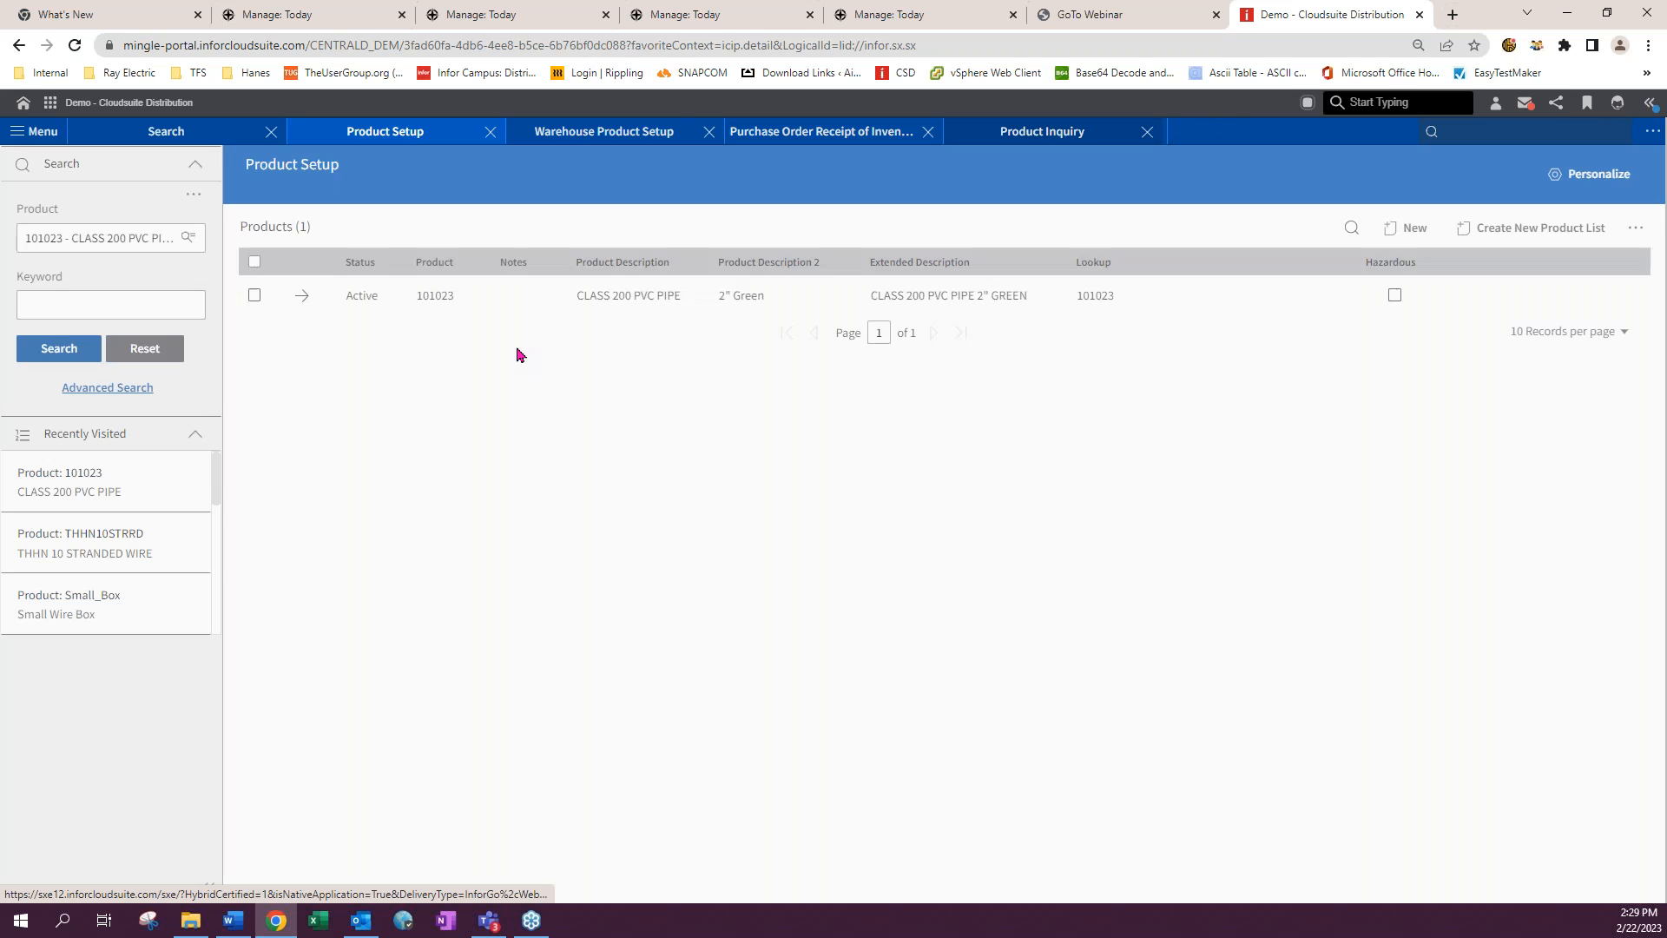
left_click(301, 295)
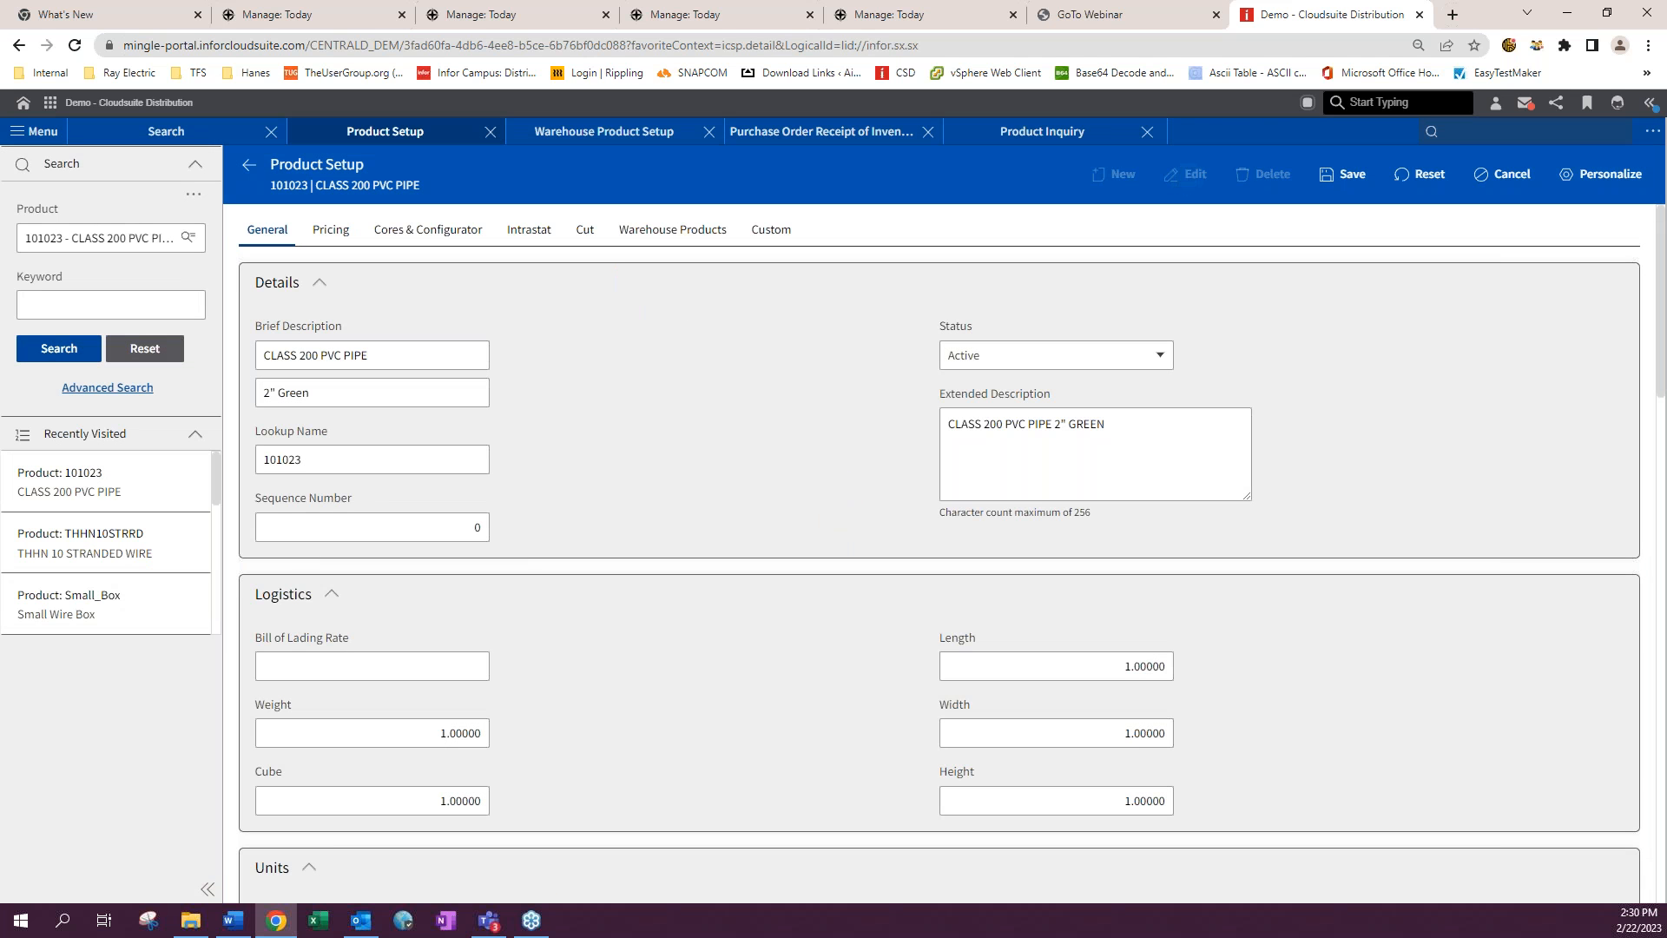
left_click(587, 231)
left_click(473, 355)
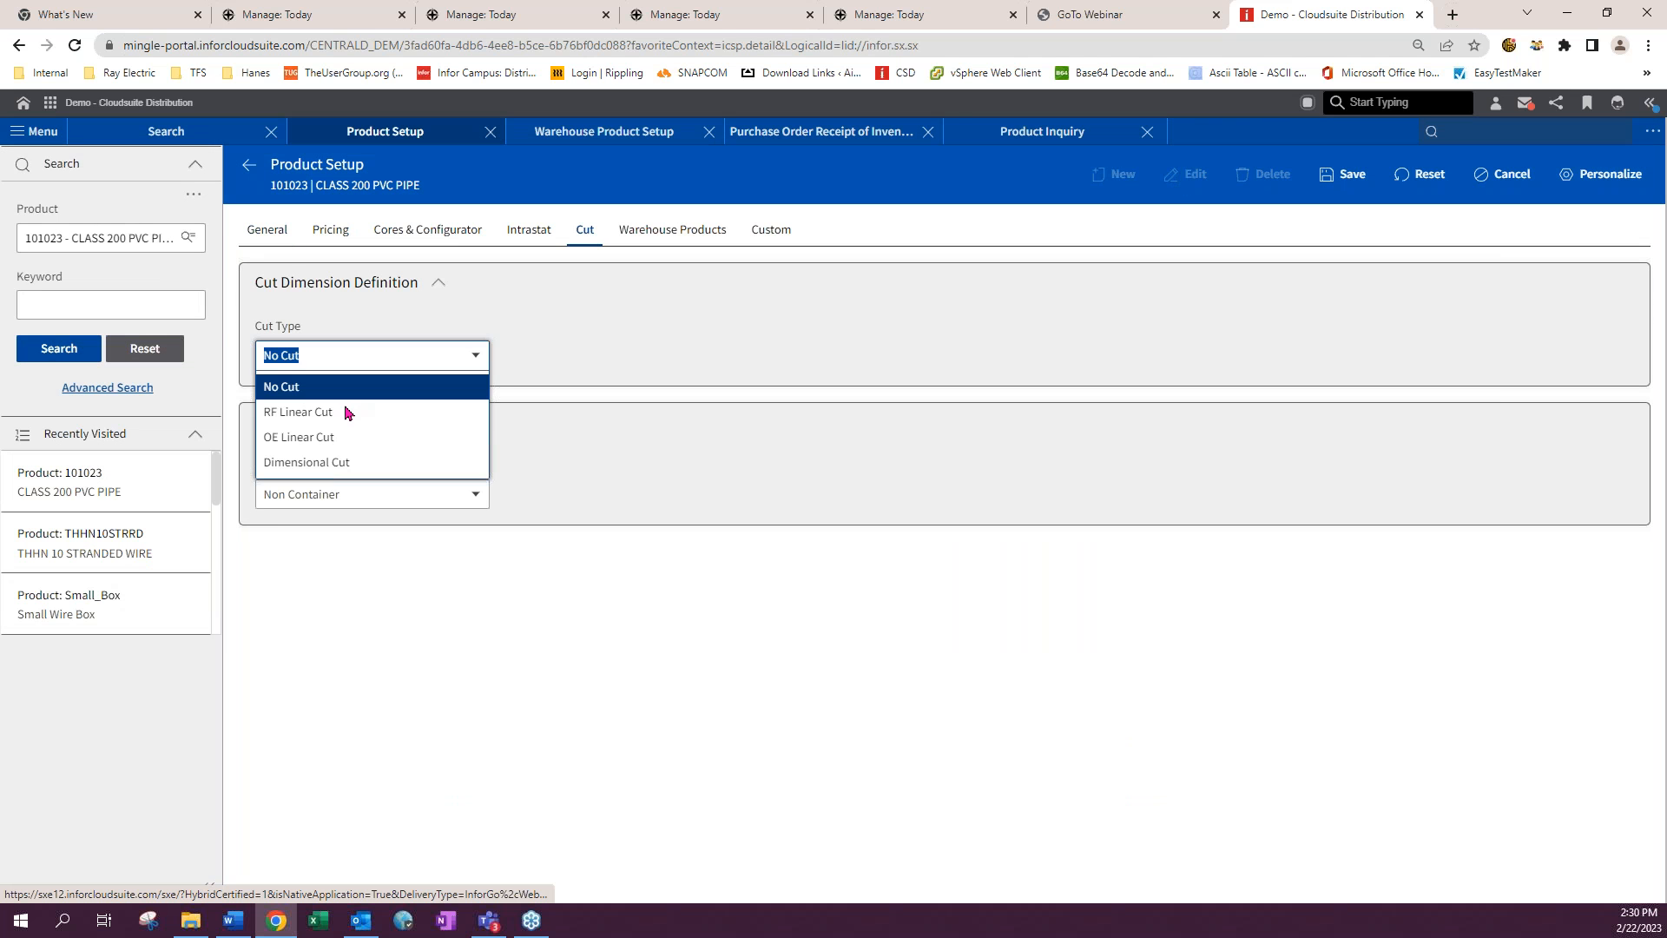
left_click(347, 414)
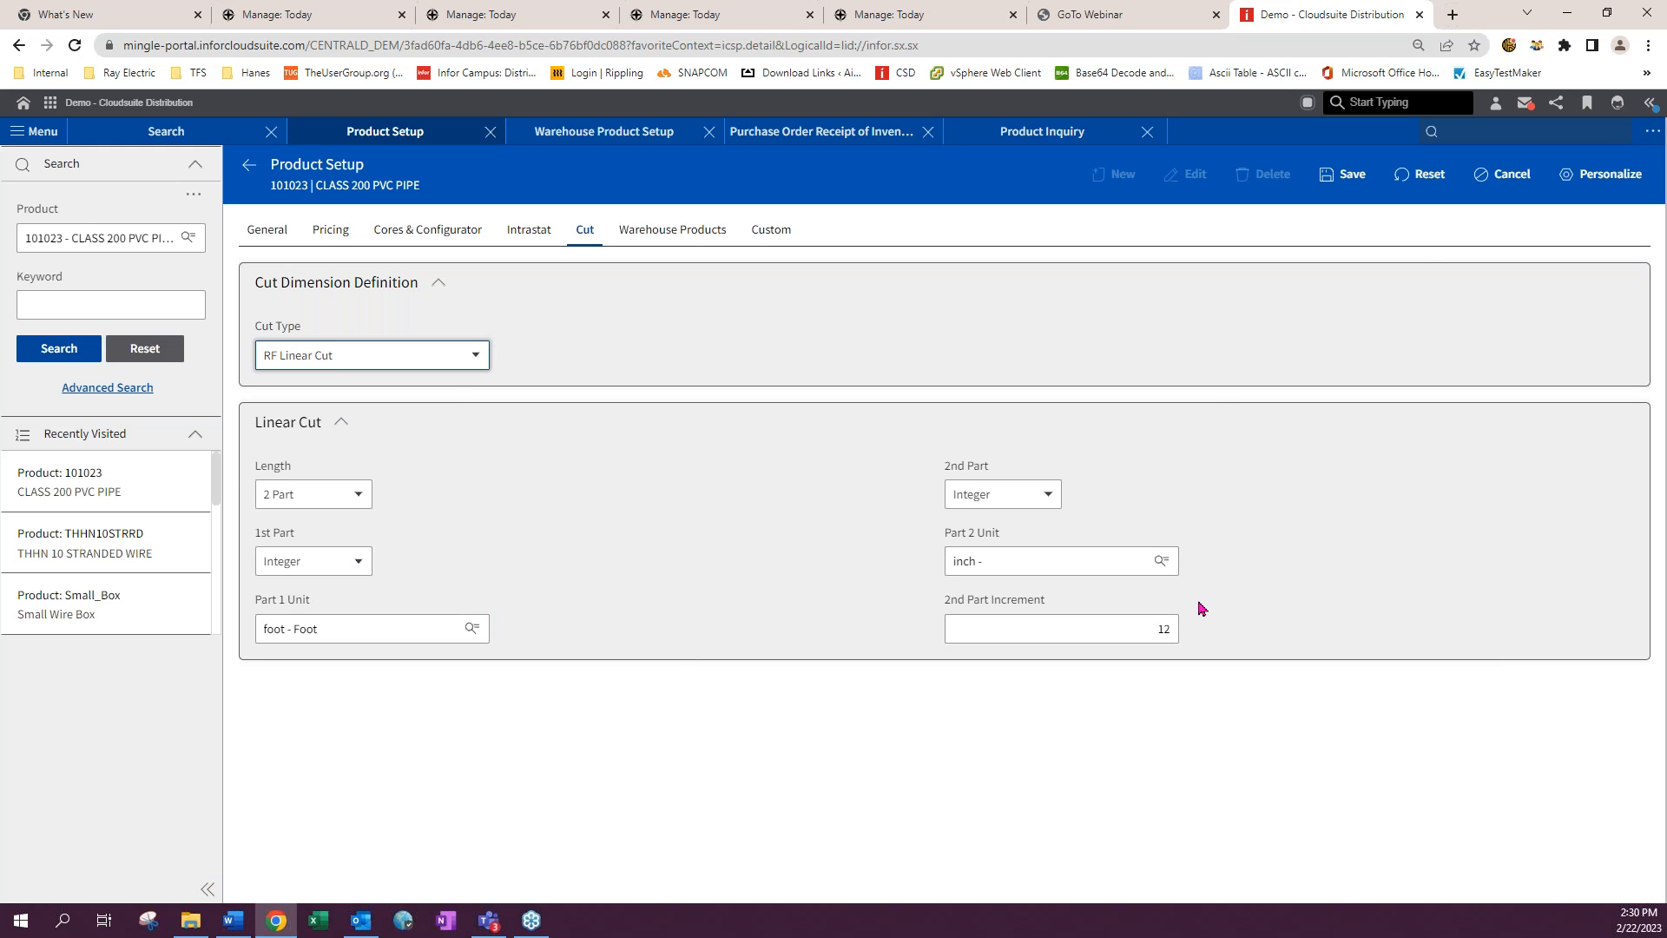
left_click(1347, 176)
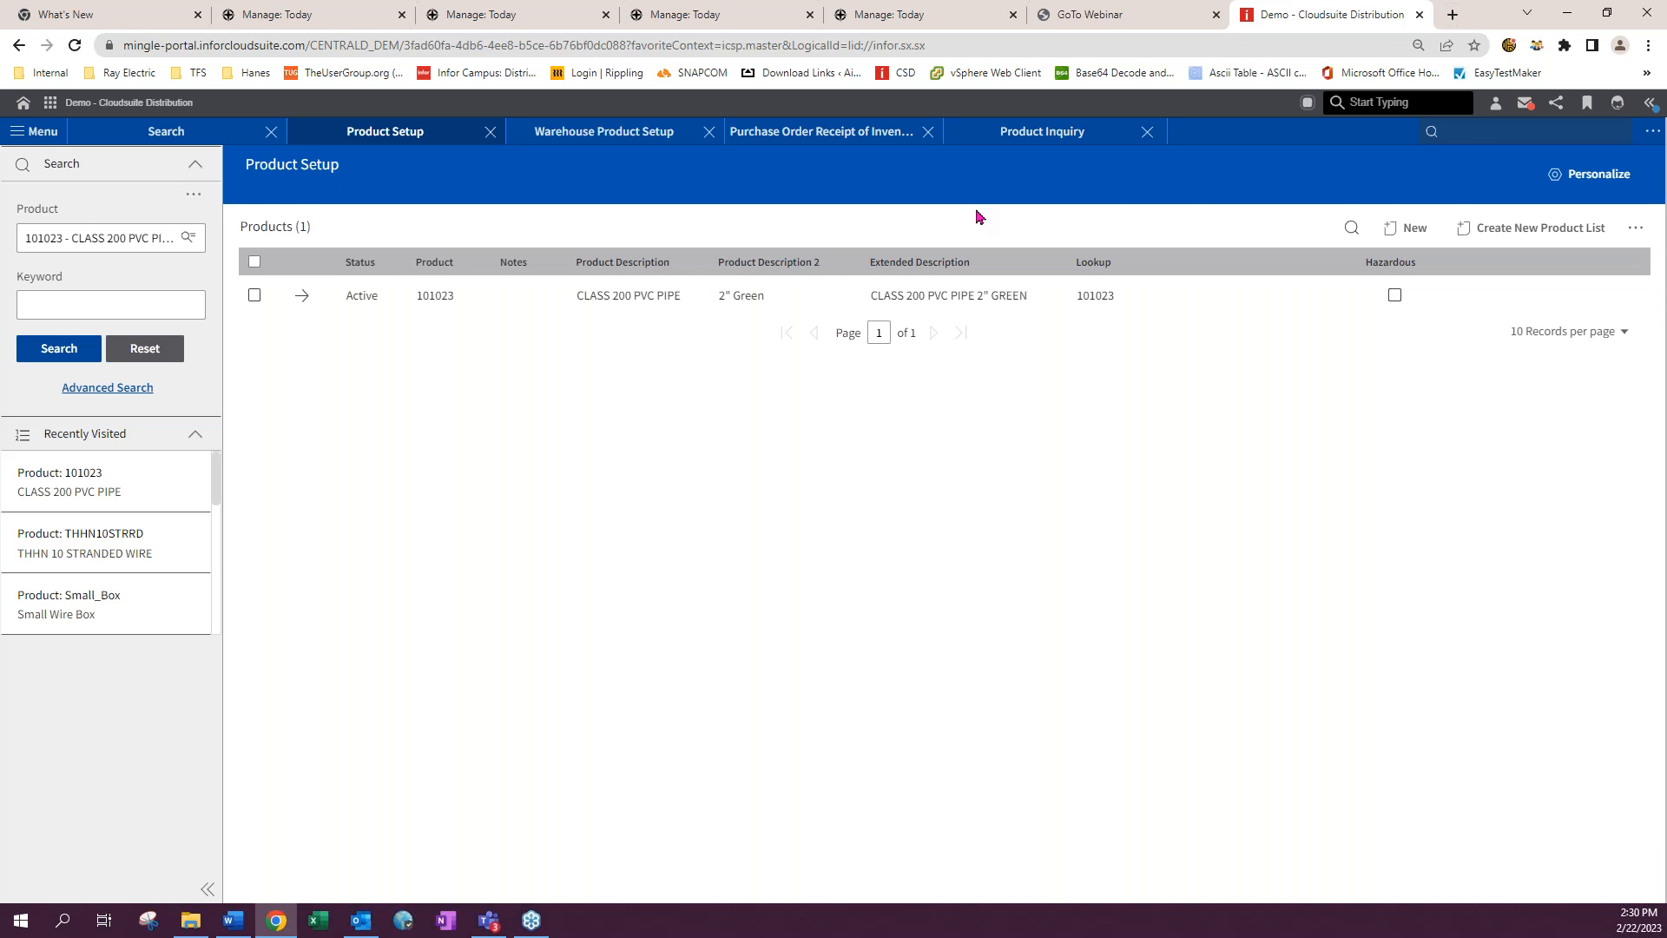
- Edit product 101023's cut type to OE Linear Cut and save the product
left_click(1467, 136)
left_click(301, 297)
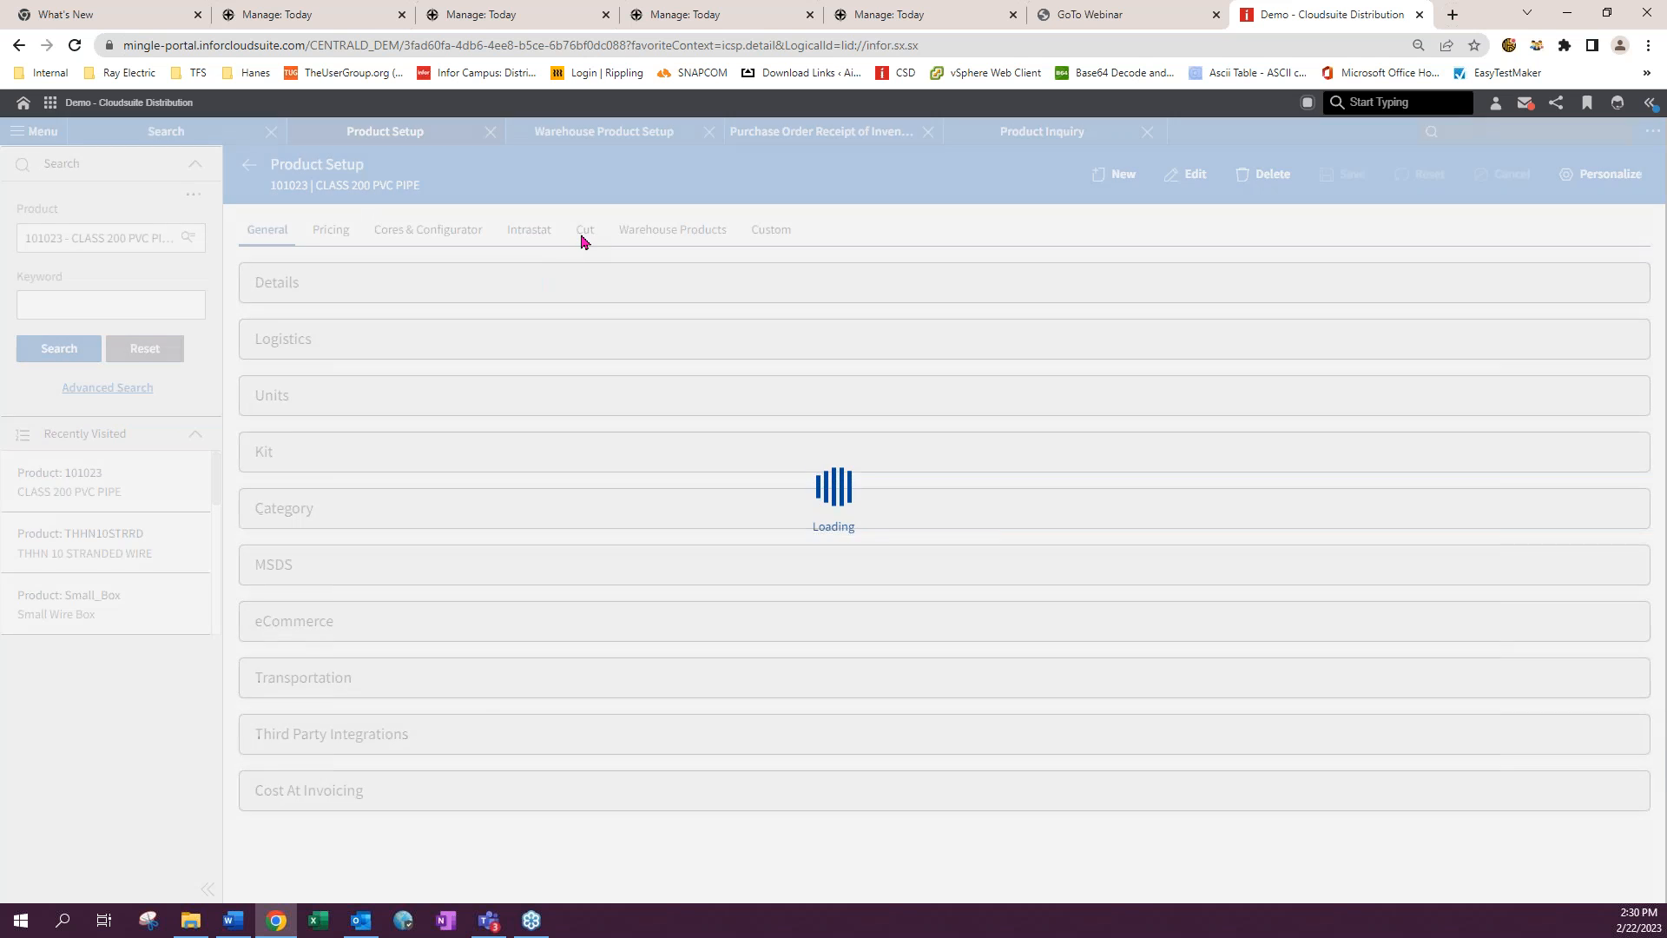
left_click(585, 229)
left_click(1187, 174)
left_click(330, 358)
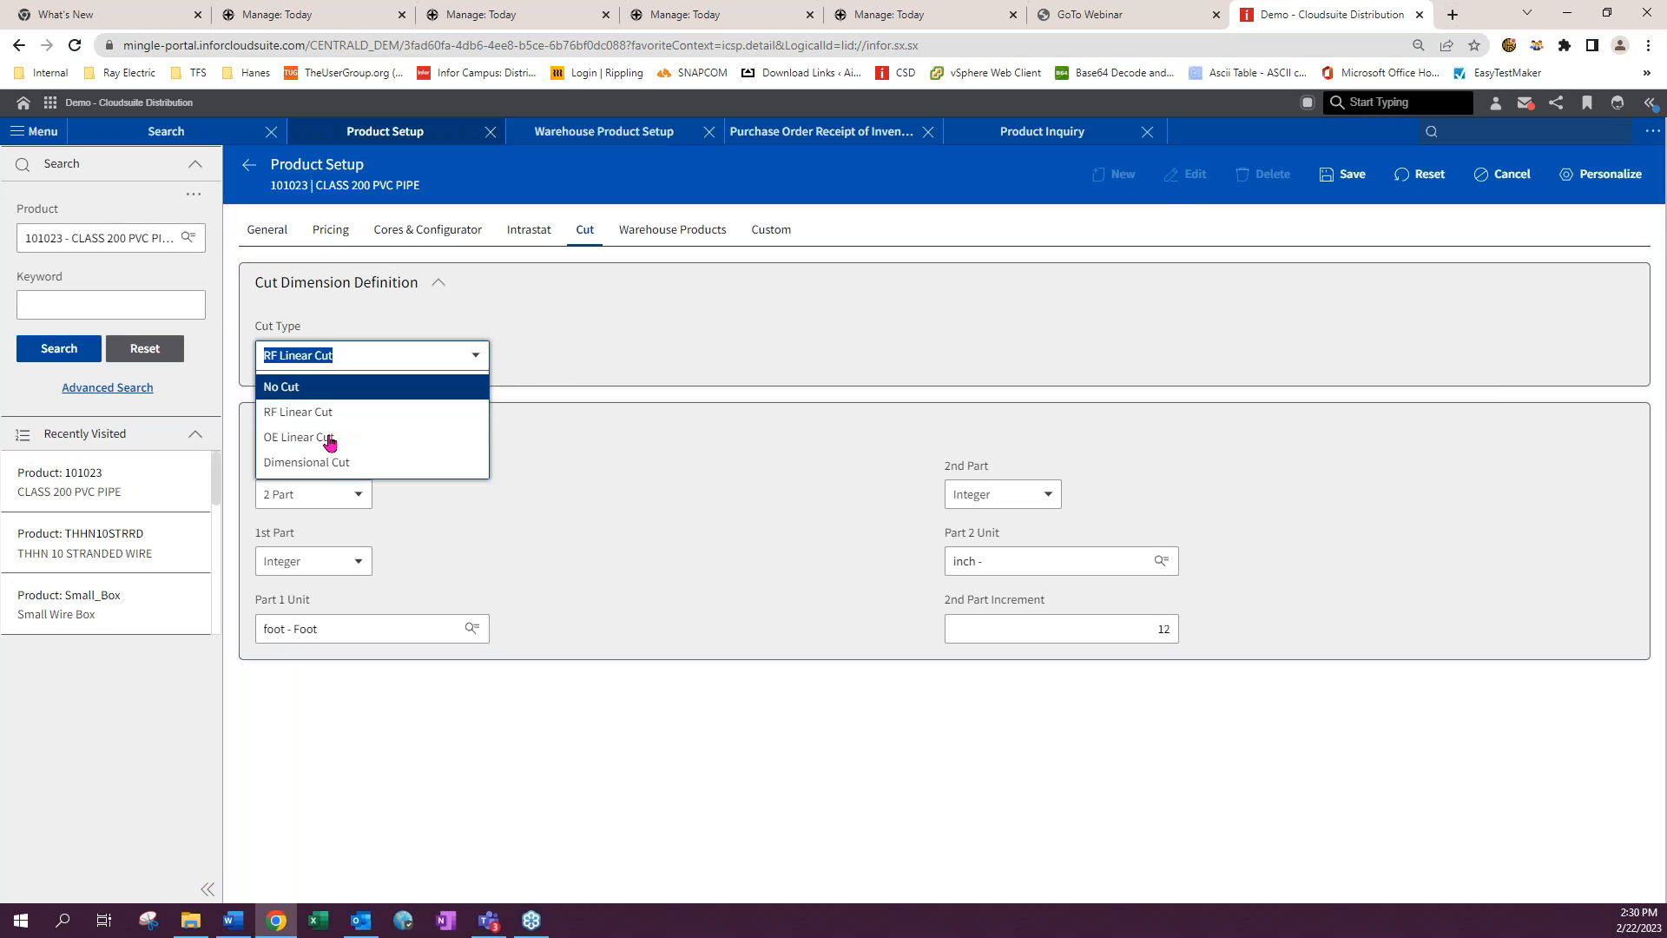
left_click(329, 437)
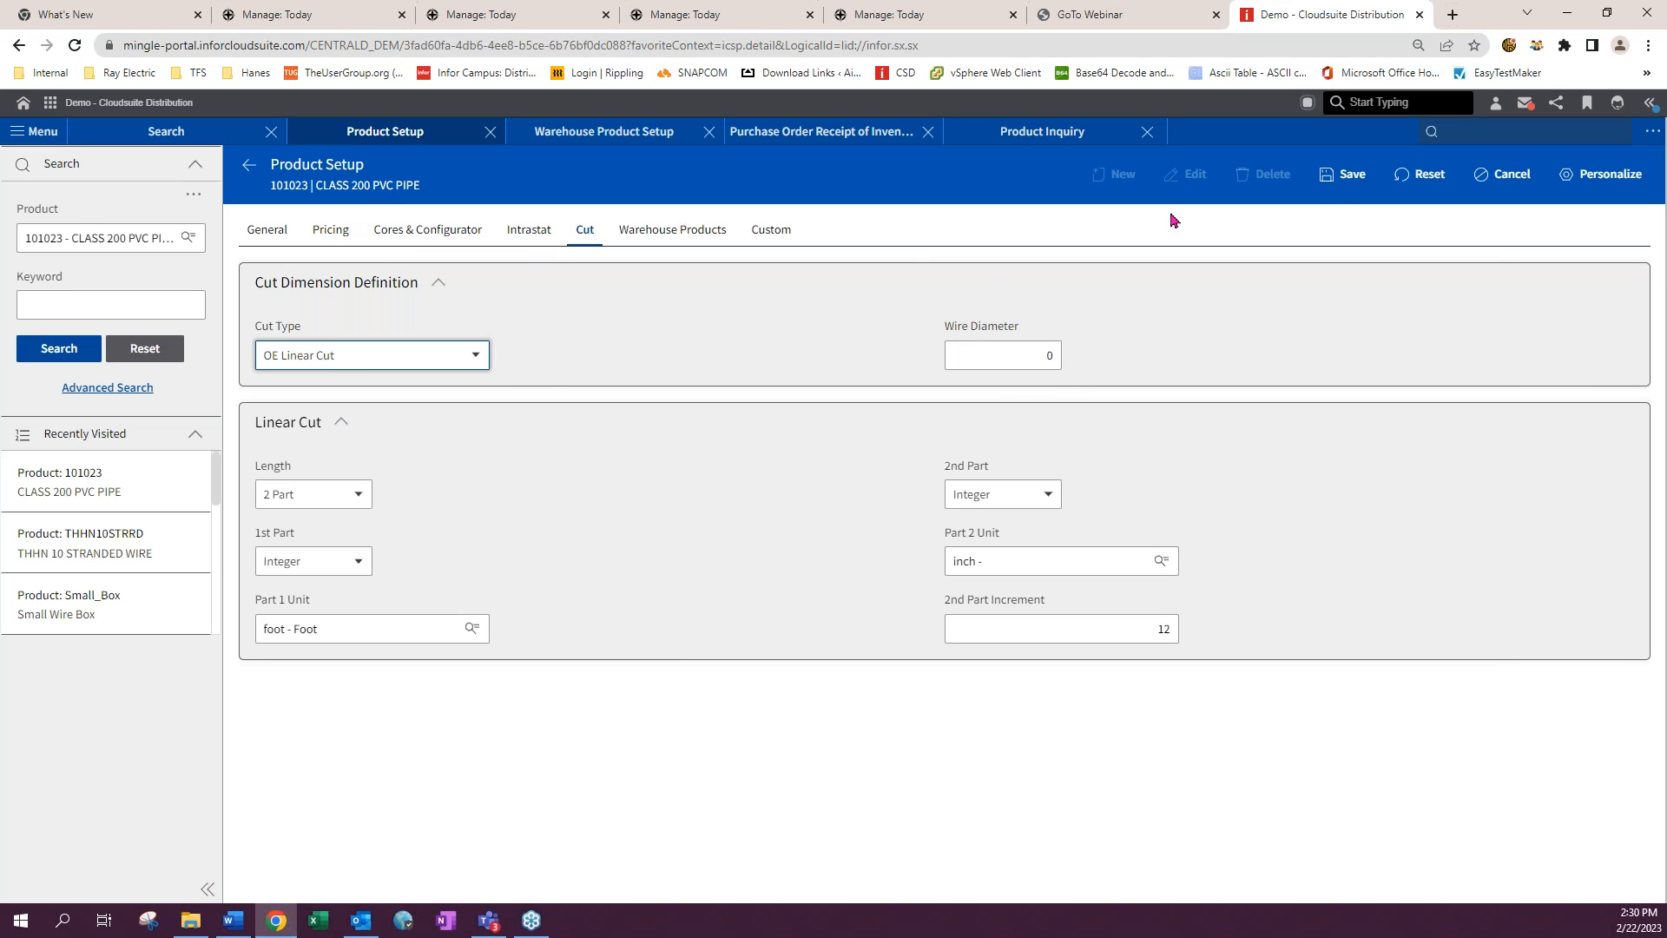
left_click(1343, 178)
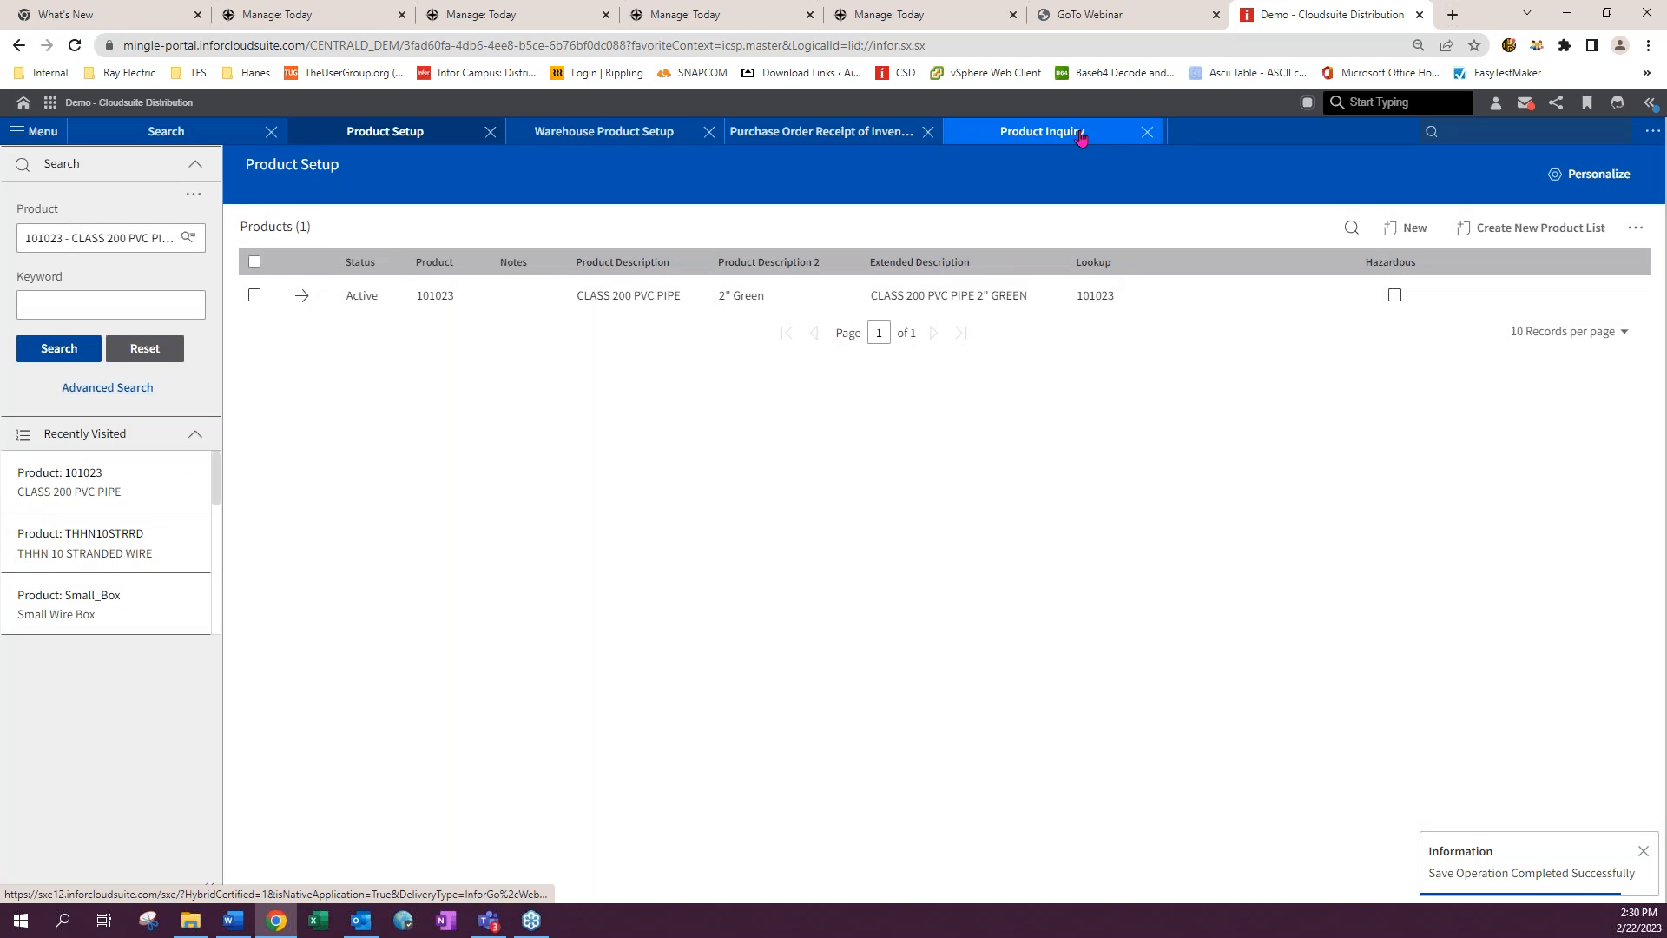
- Open Linear Cut Maintenance by searching for oeem
left_click(1458, 131)
type("oeem")
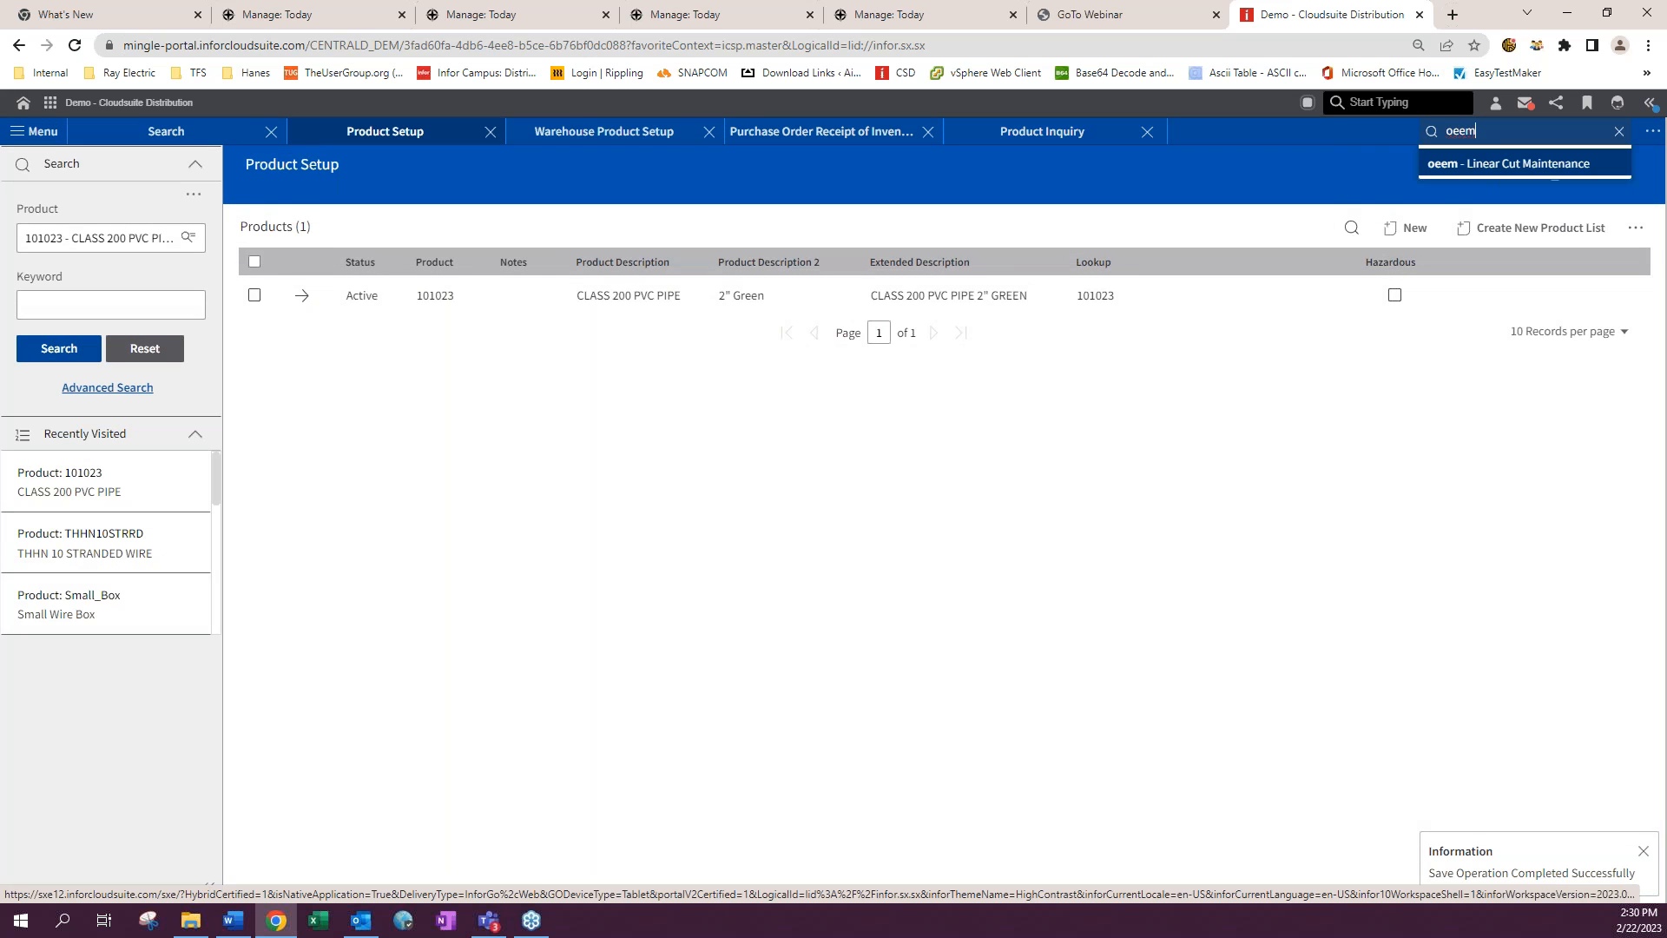
left_click(1466, 166)
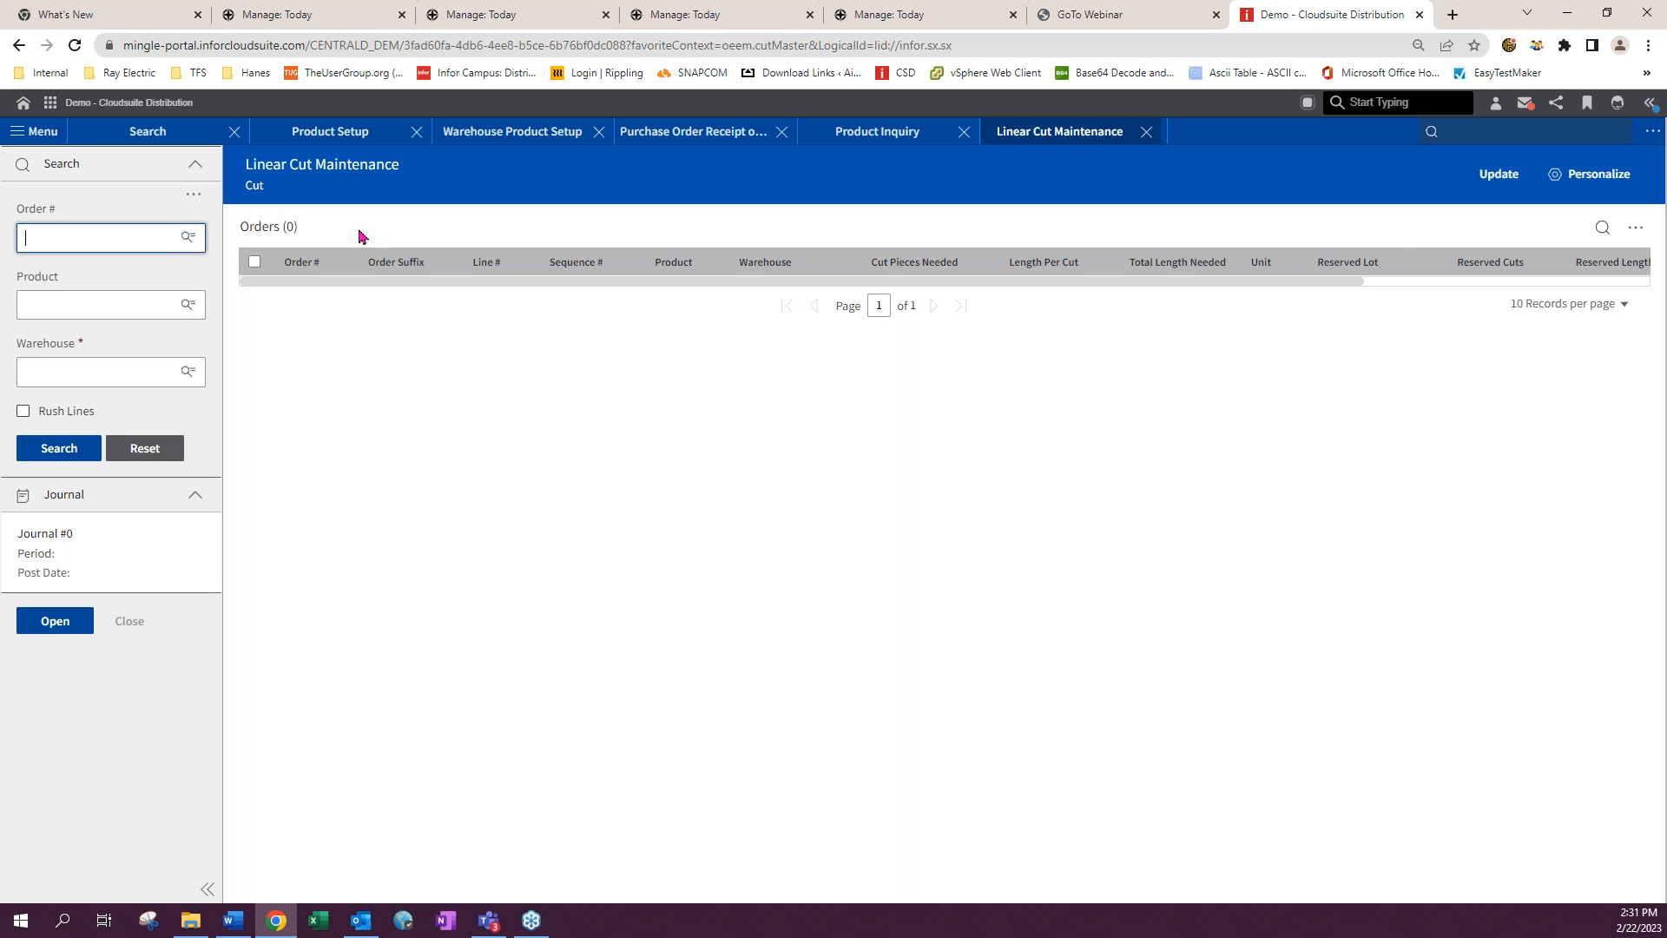
- Search the Linear Cut Maintenance cut orders for warehouse 01 - NxT Distribution Denver
left_click(1496, 184)
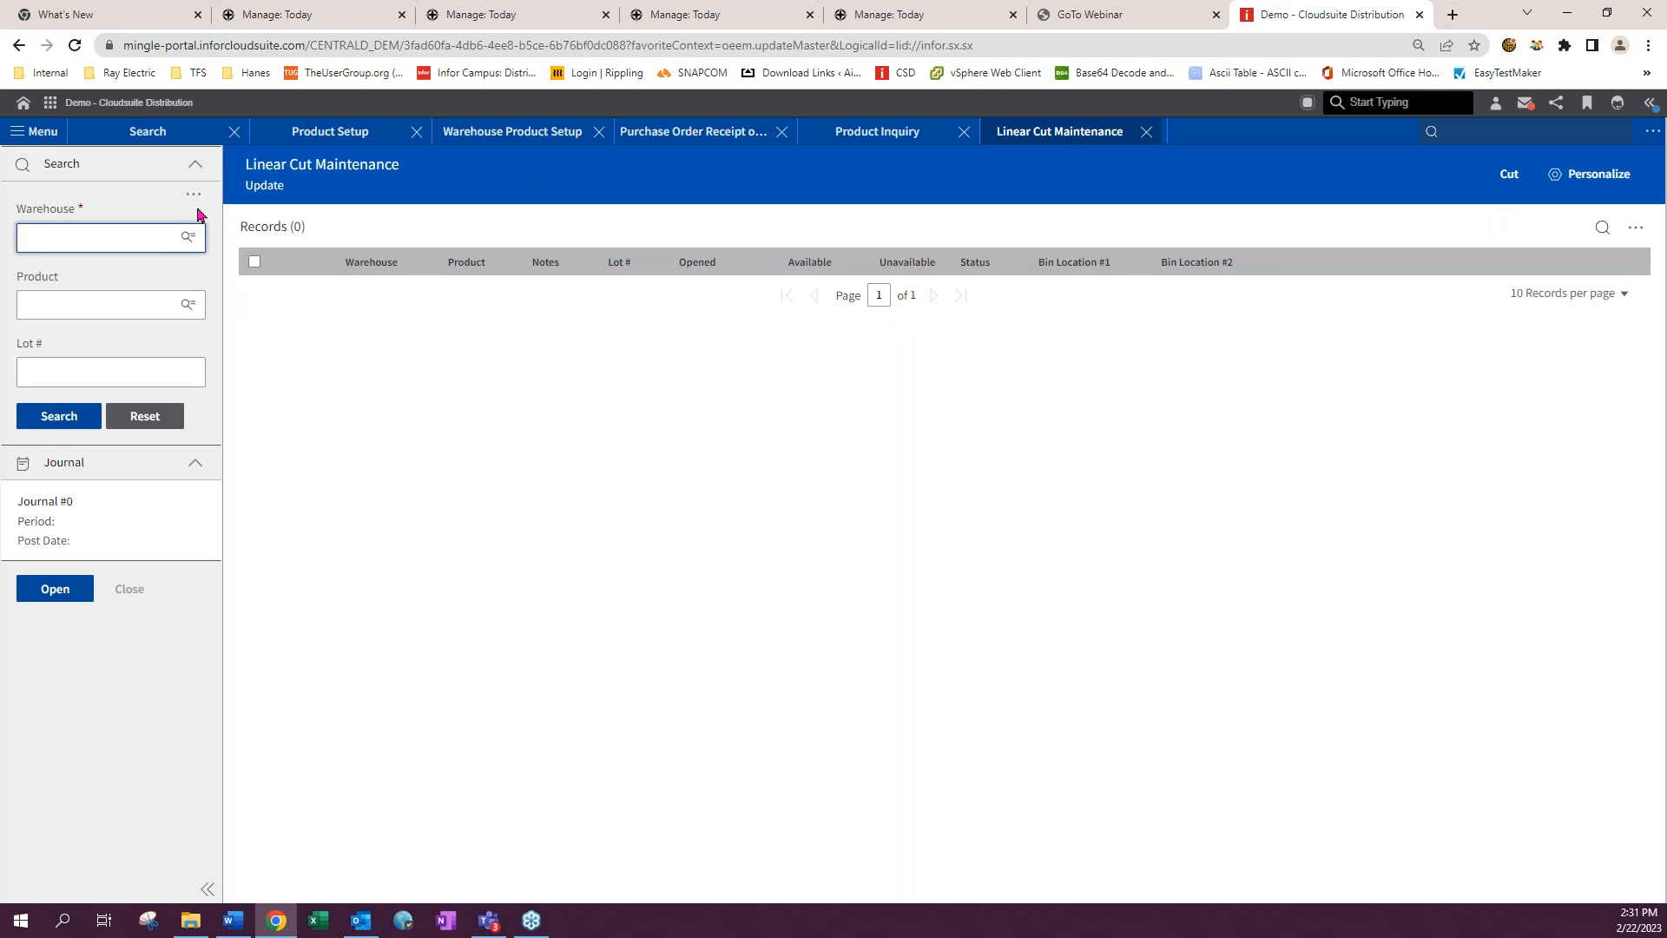
left_click(1509, 175)
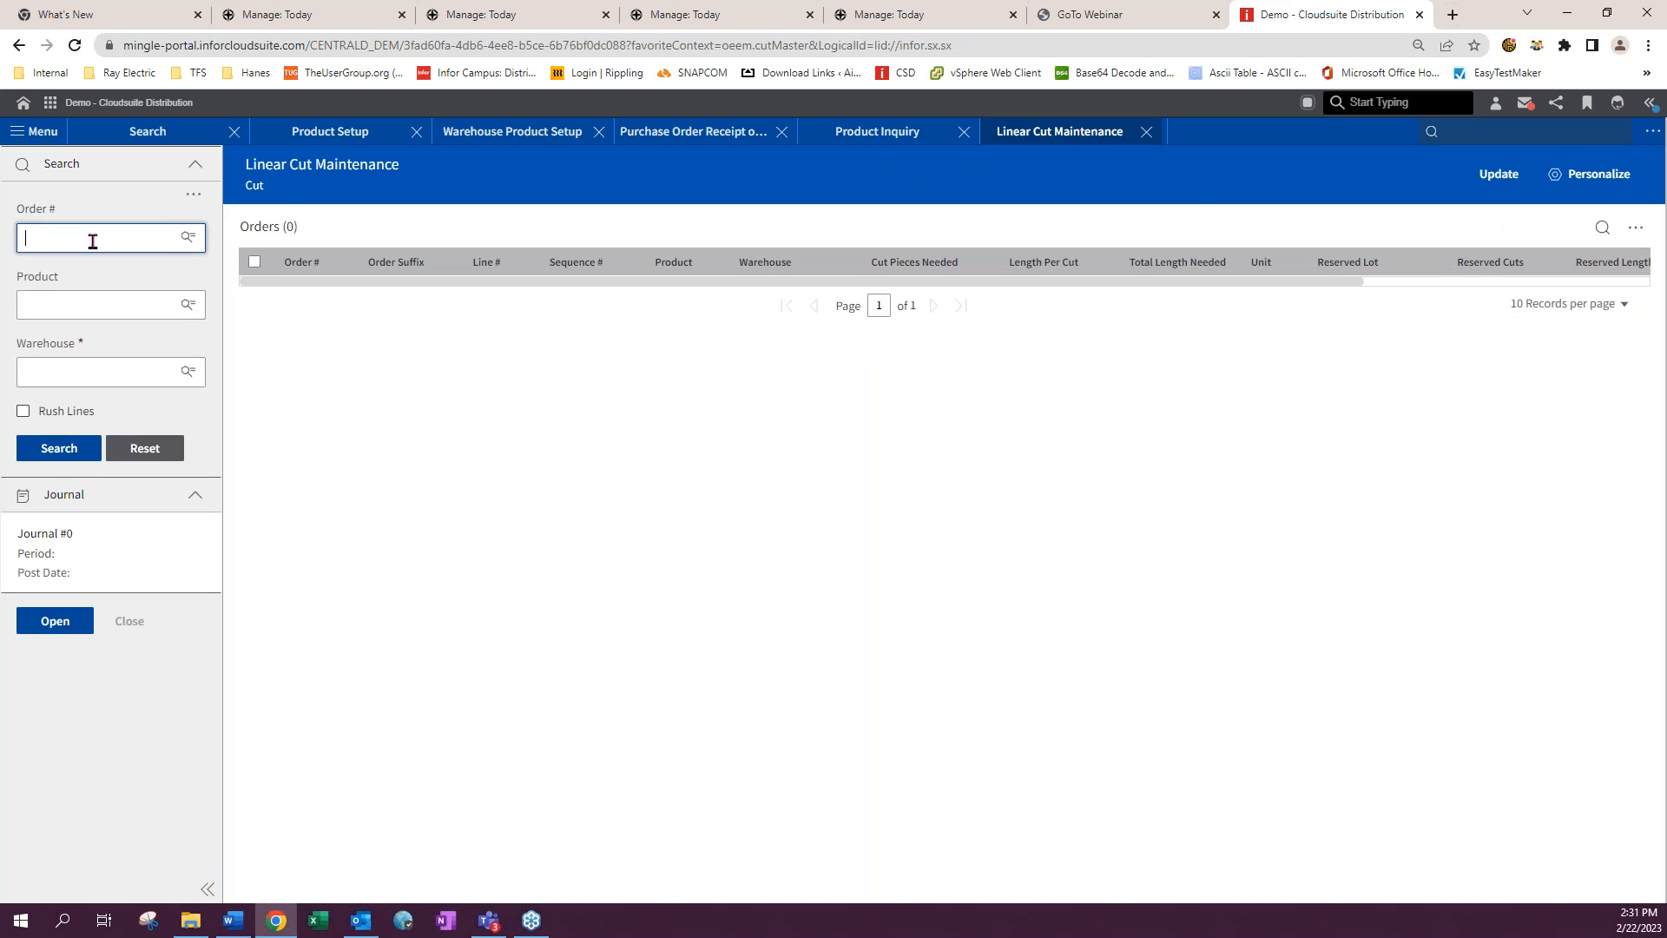
left_click(51, 375)
left_click(53, 408)
left_click(60, 453)
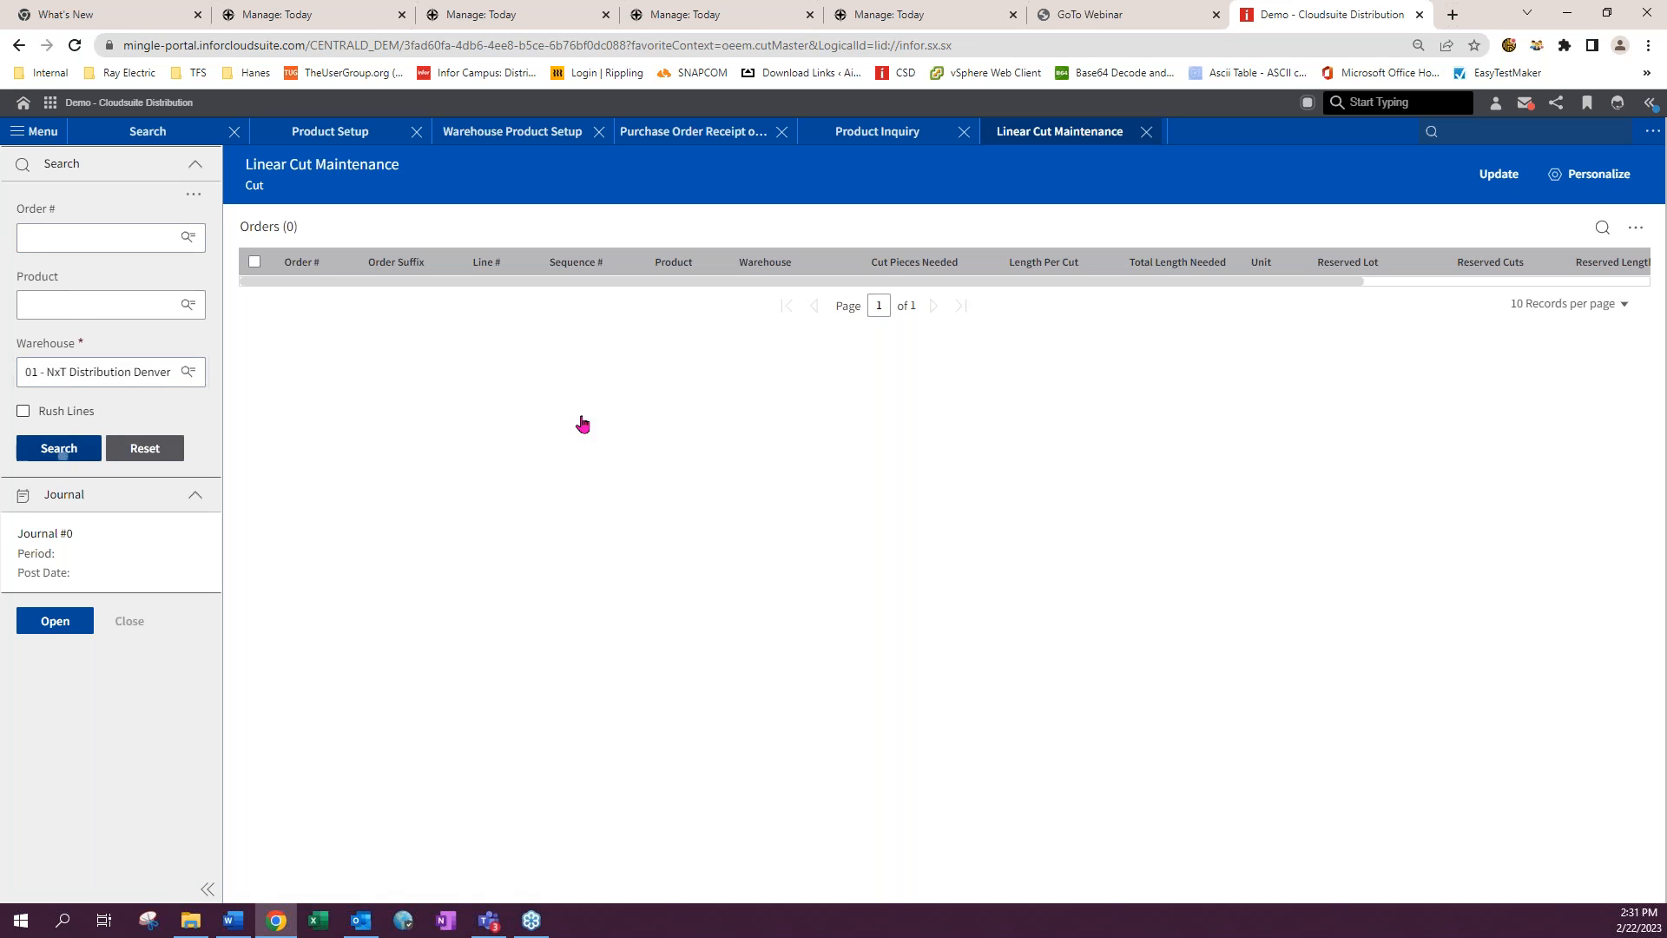
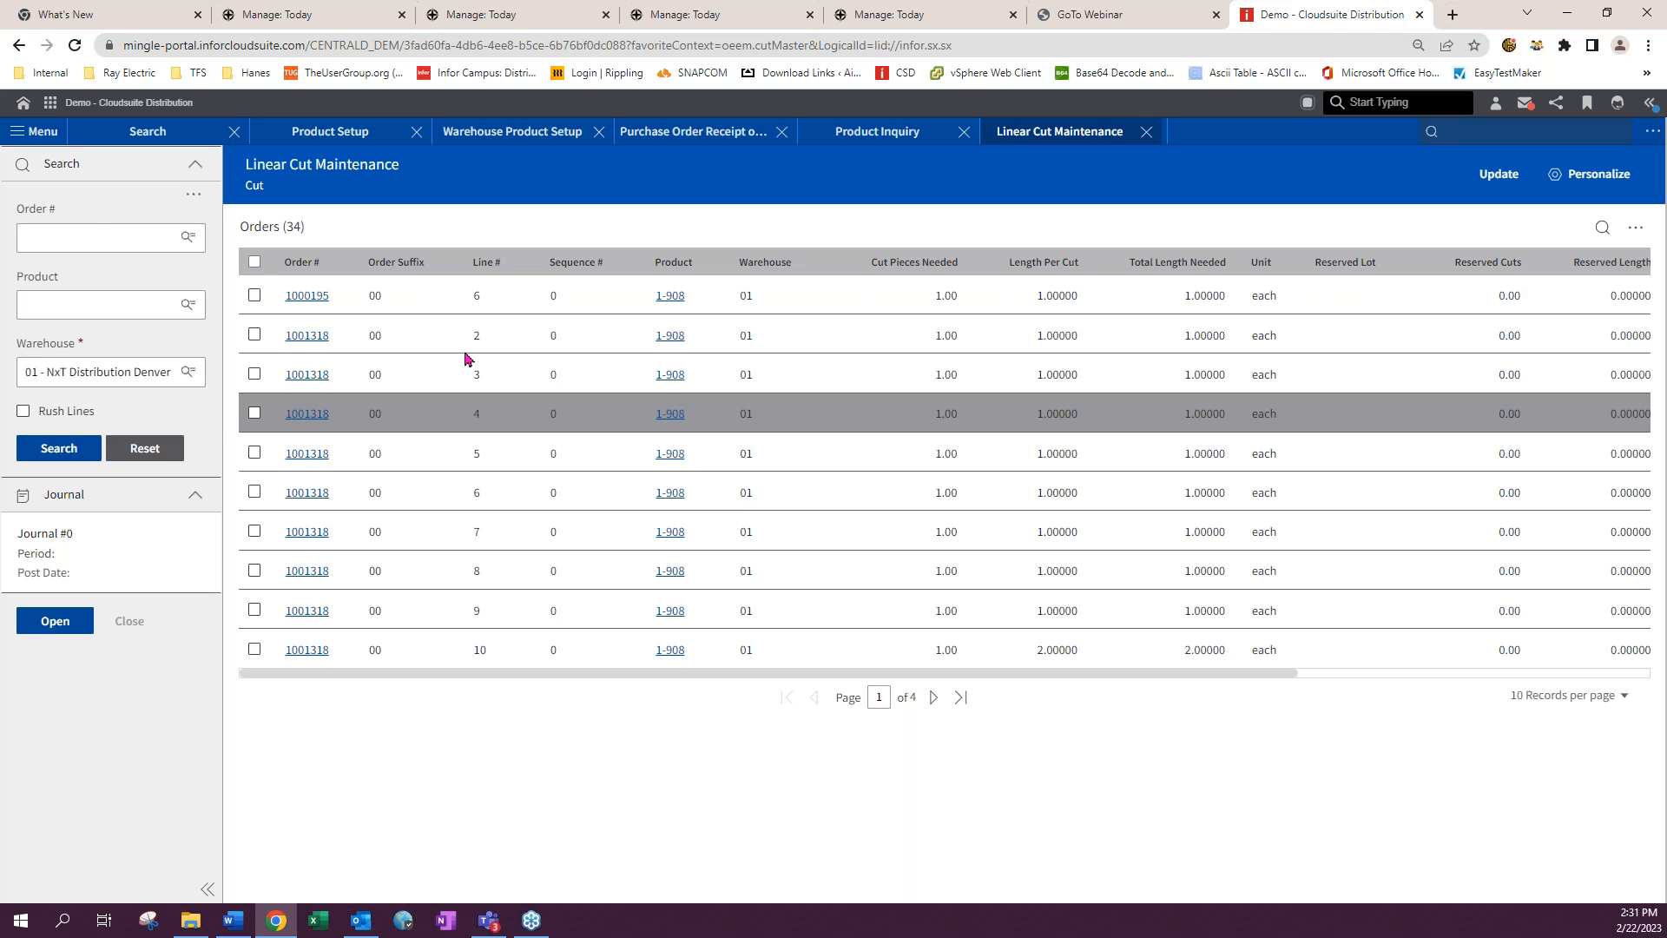
- Filter the cut orders by product 101023 and open a journal for period 02/23
left_click(90, 235)
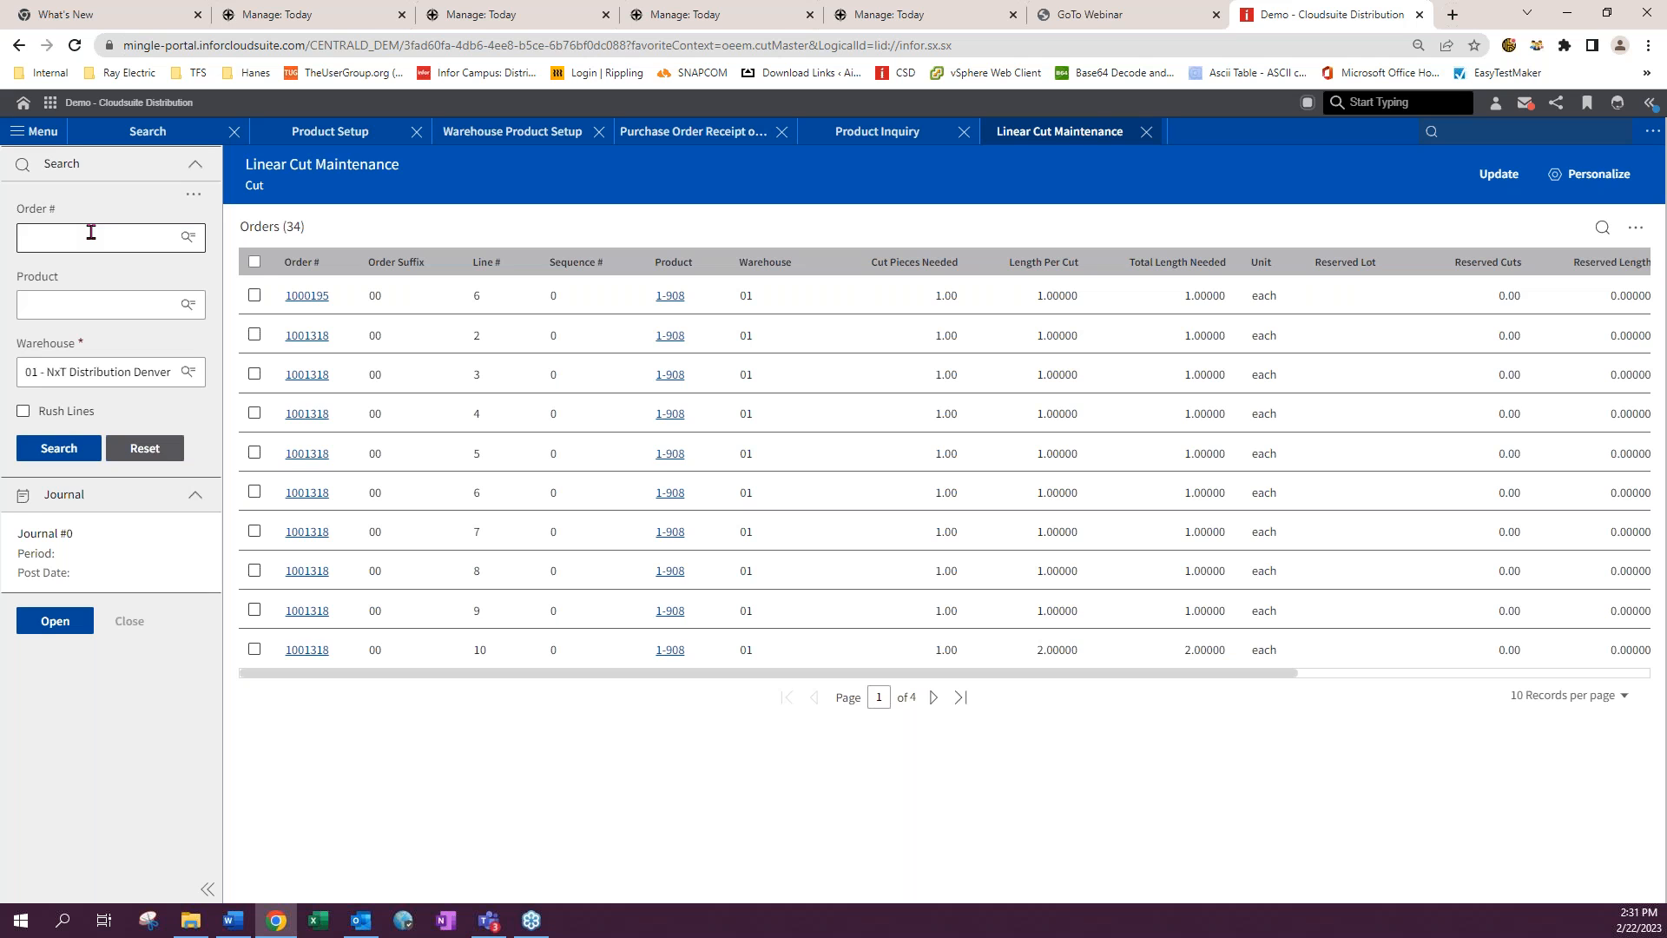
left_click(64, 304)
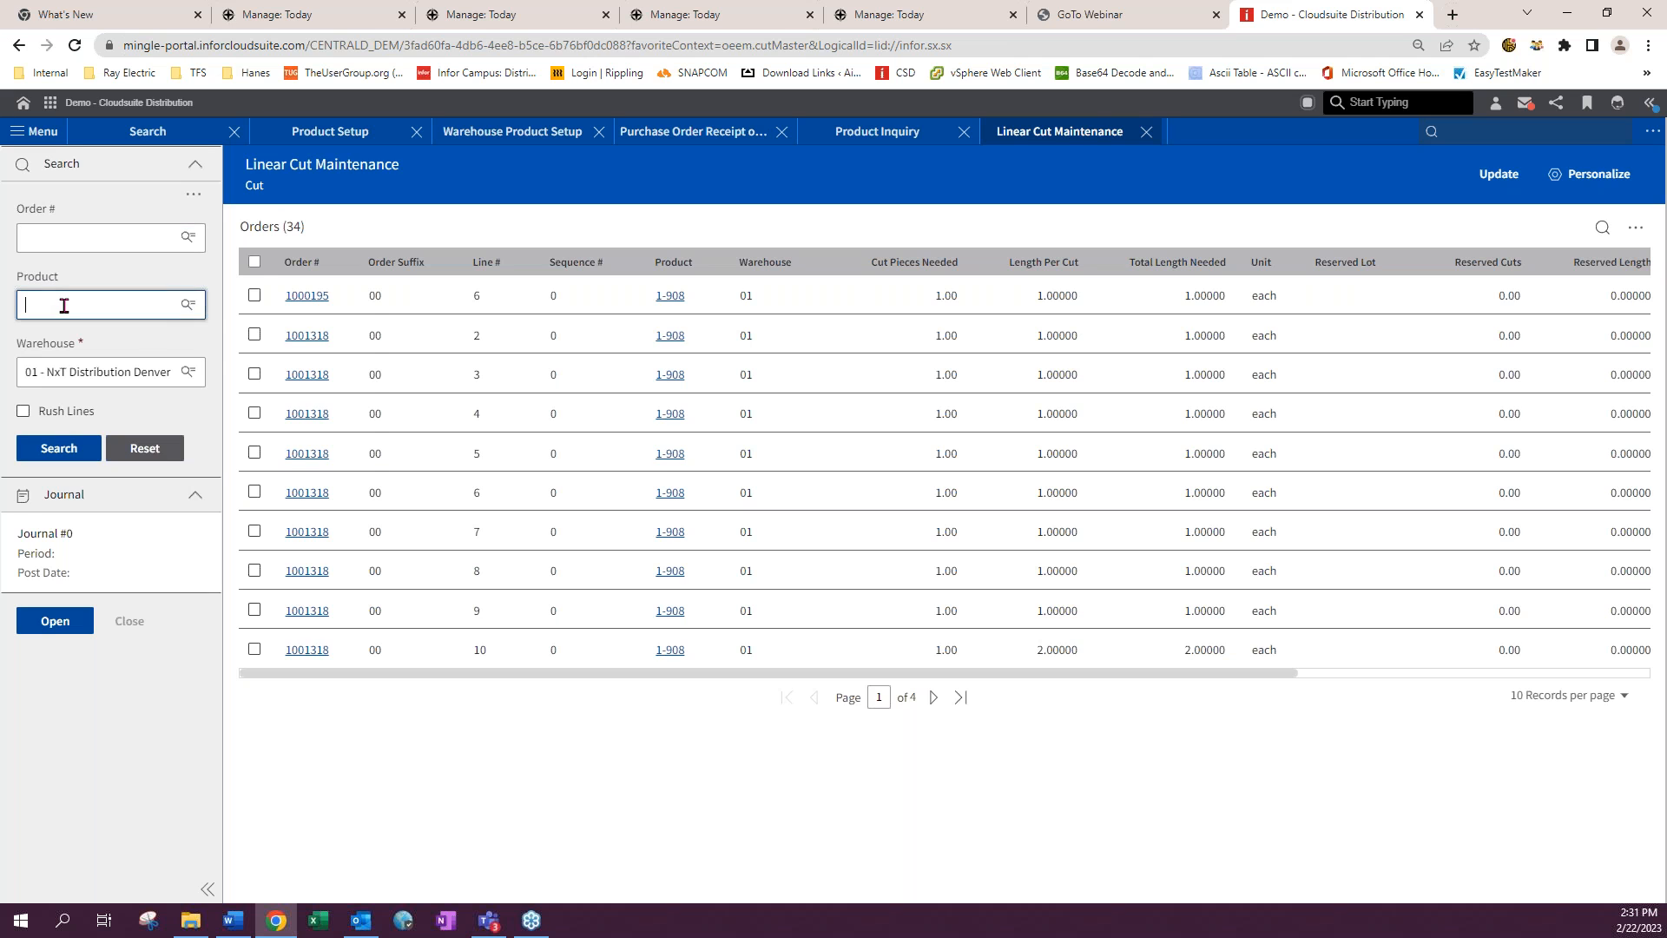
left_click(75, 341)
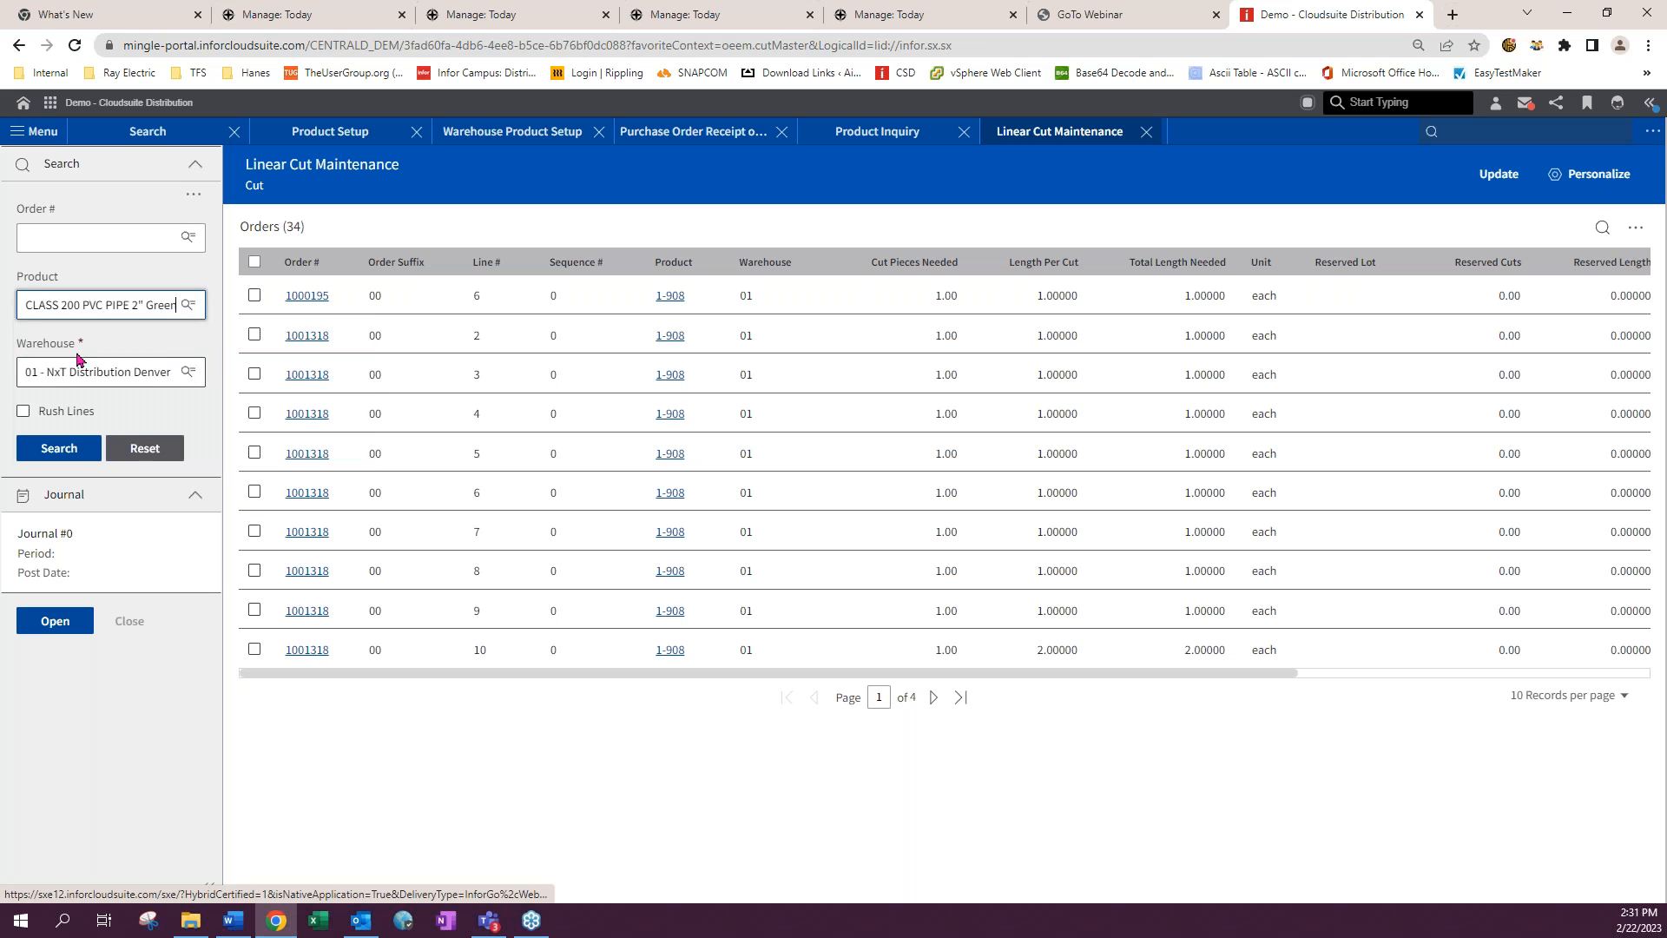
left_click(54, 622)
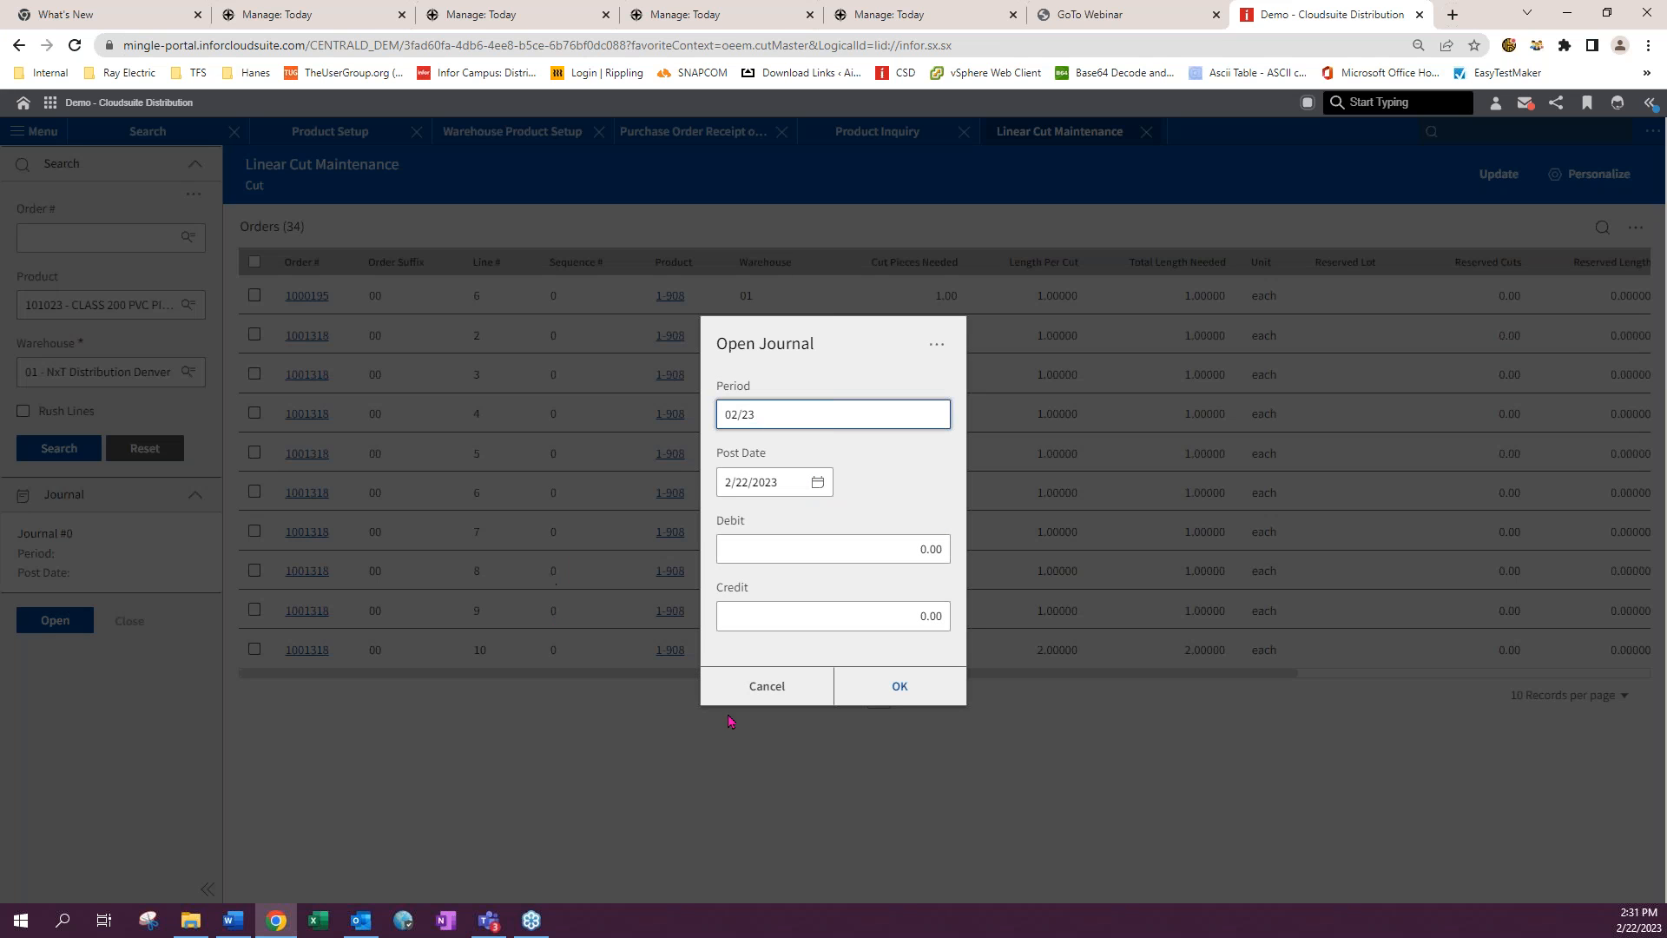
left_click(898, 687)
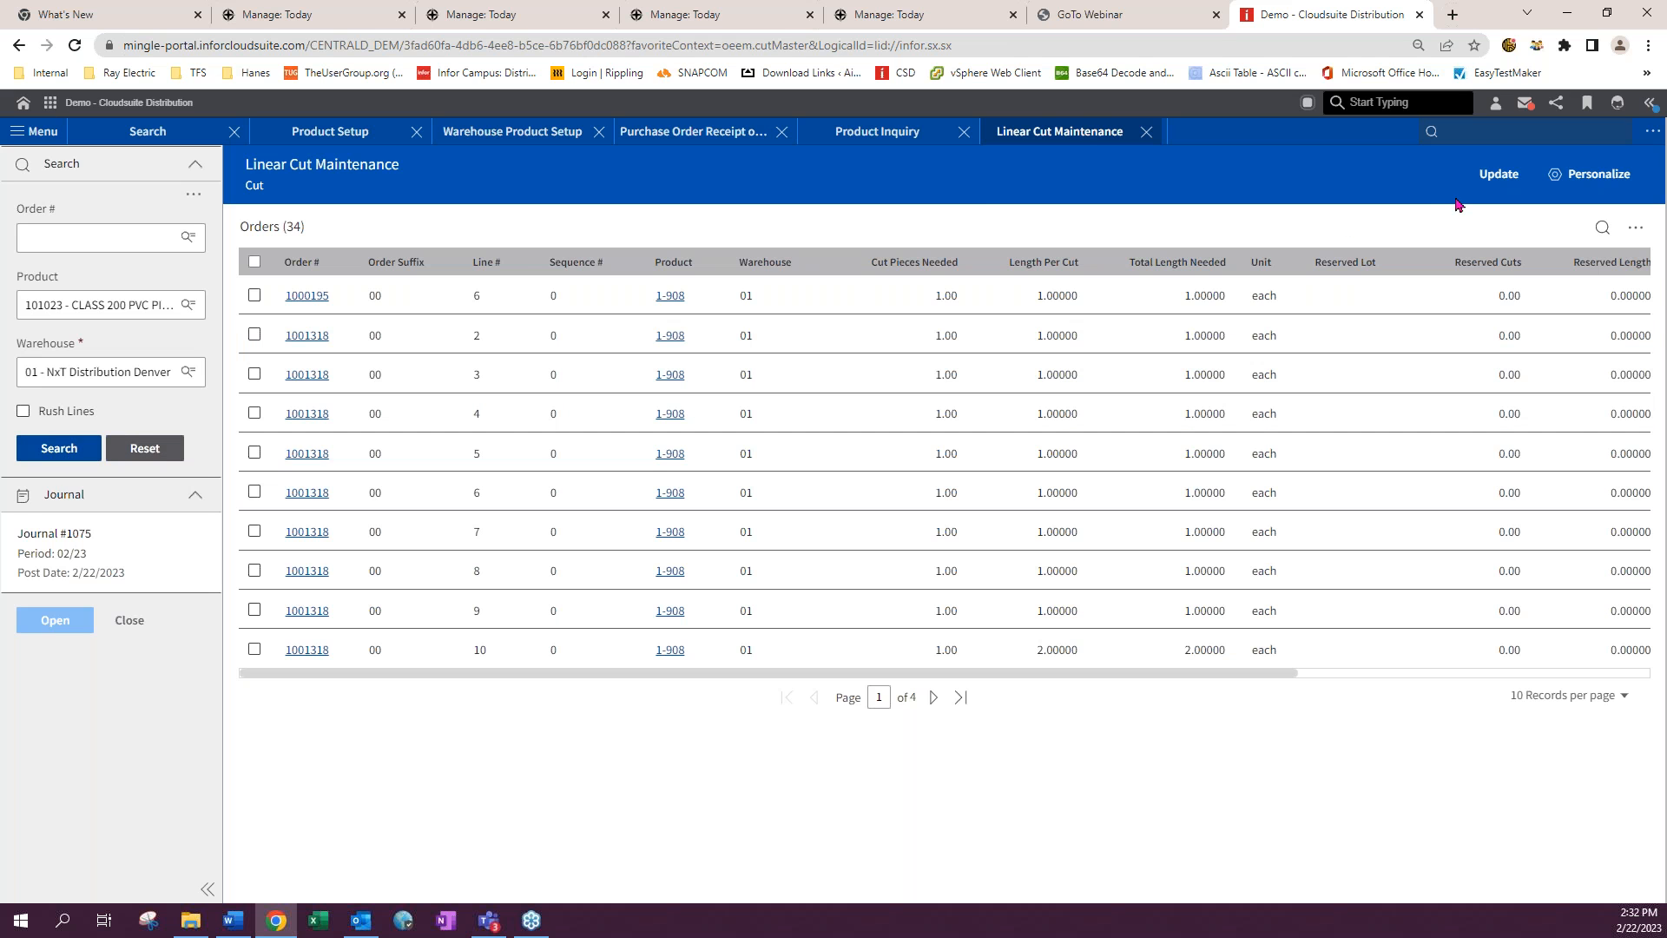
- Open the lot allocation for order 1000195 line 6 and return to the cut orders
left_click(254, 296)
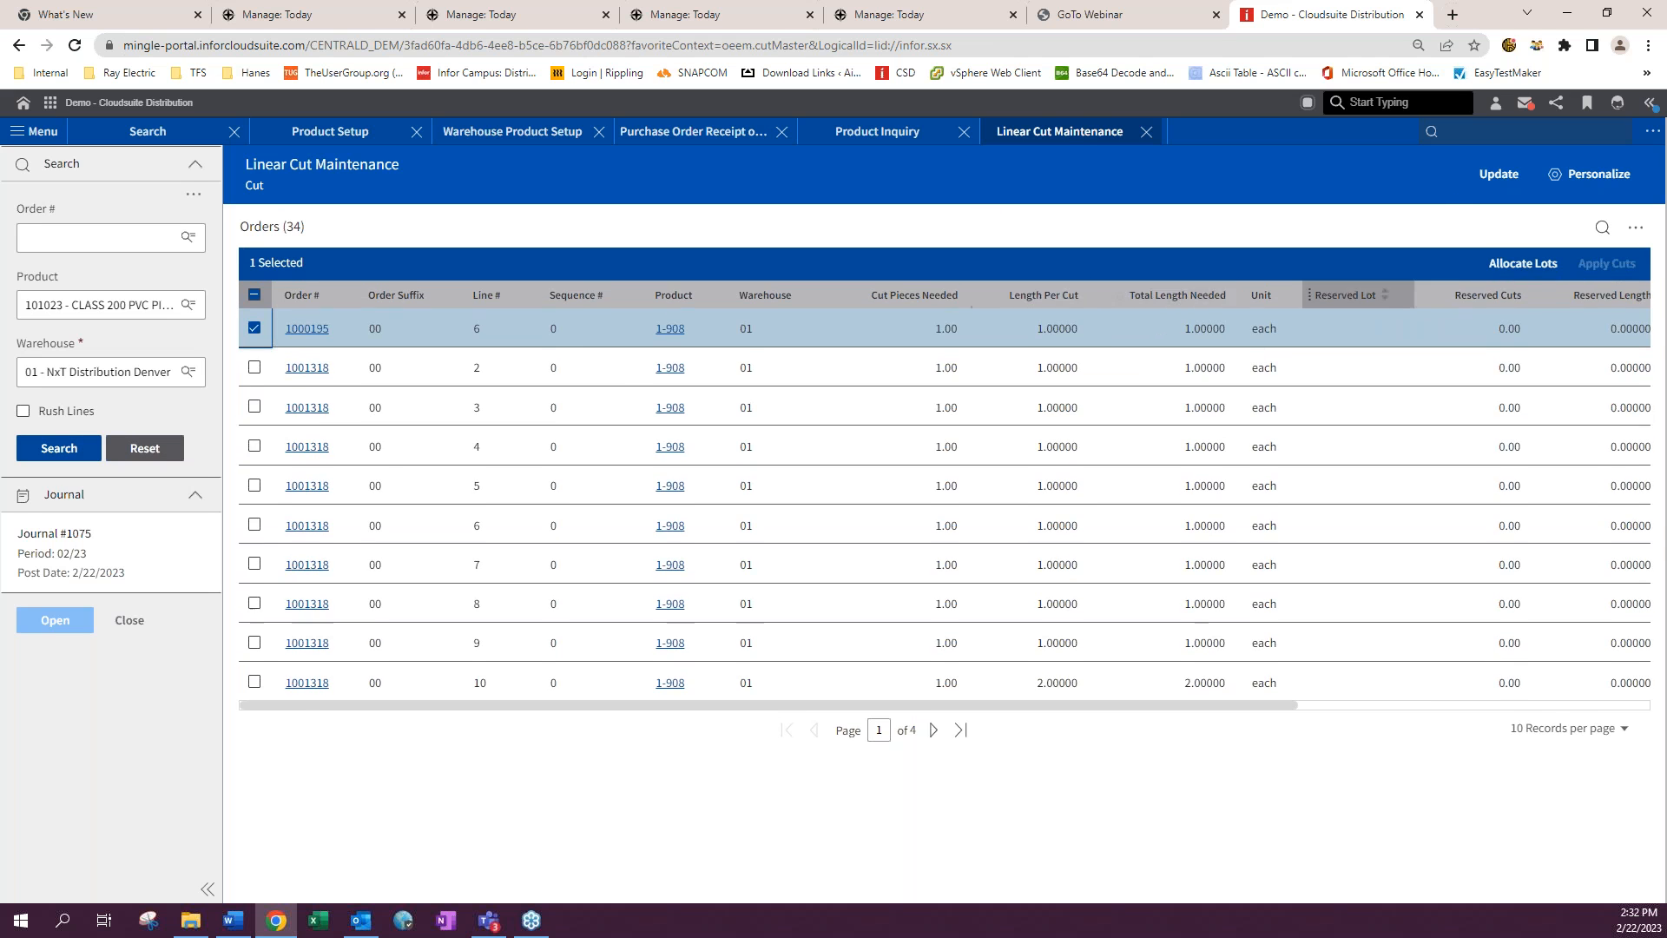
left_click(1522, 263)
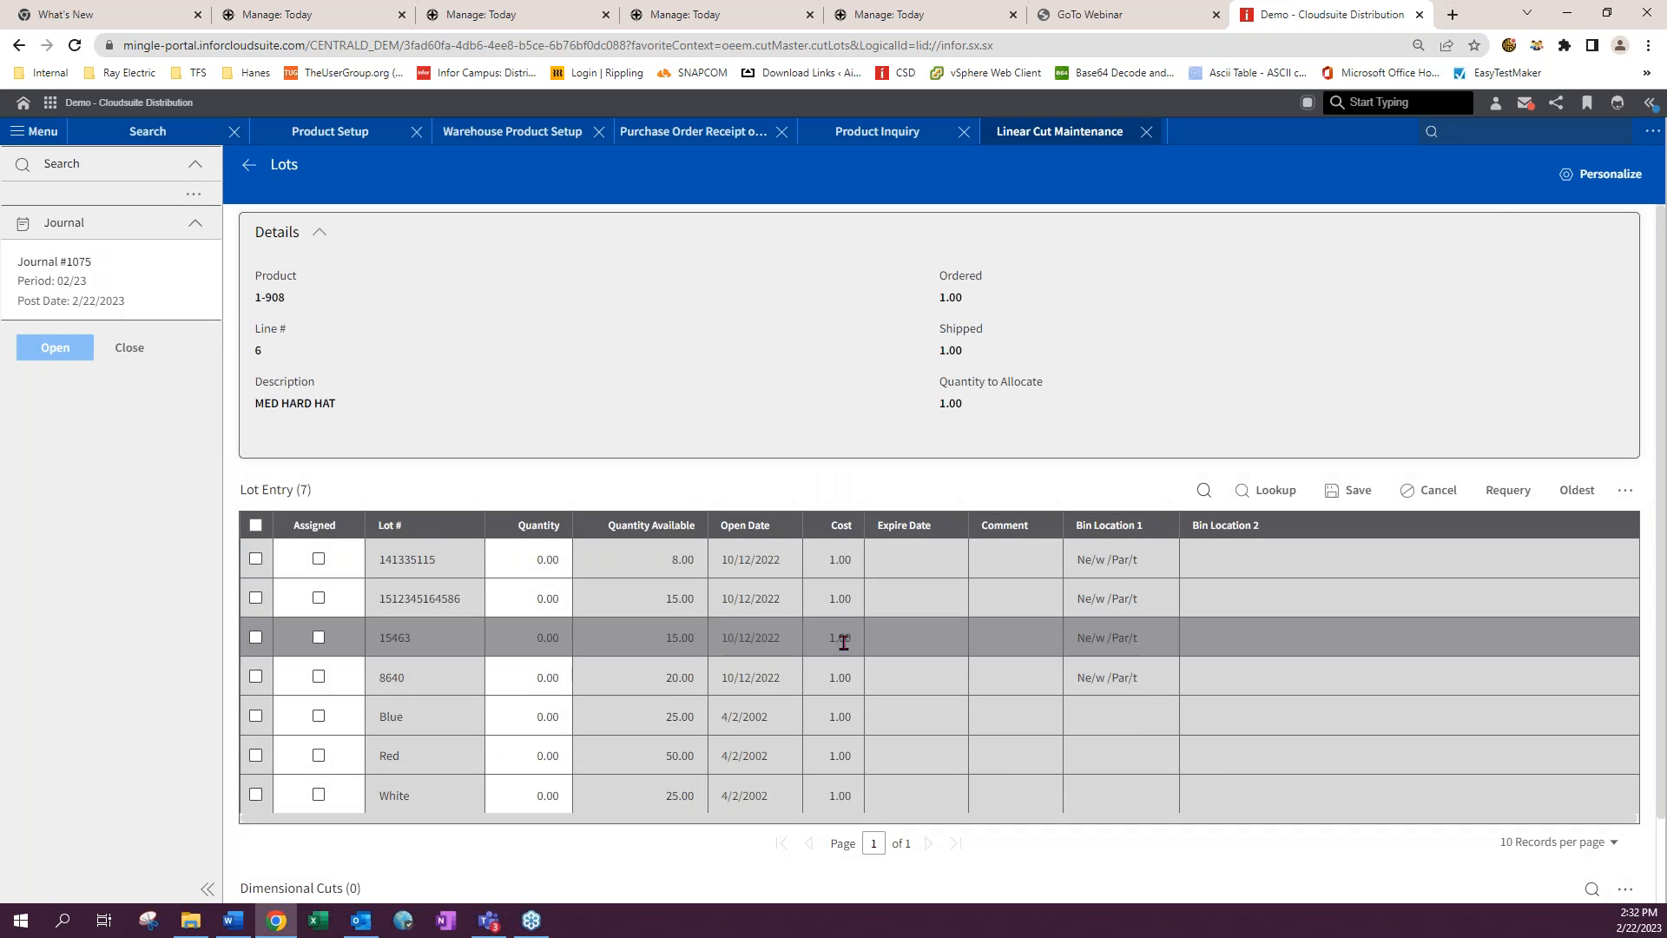
left_click(248, 164)
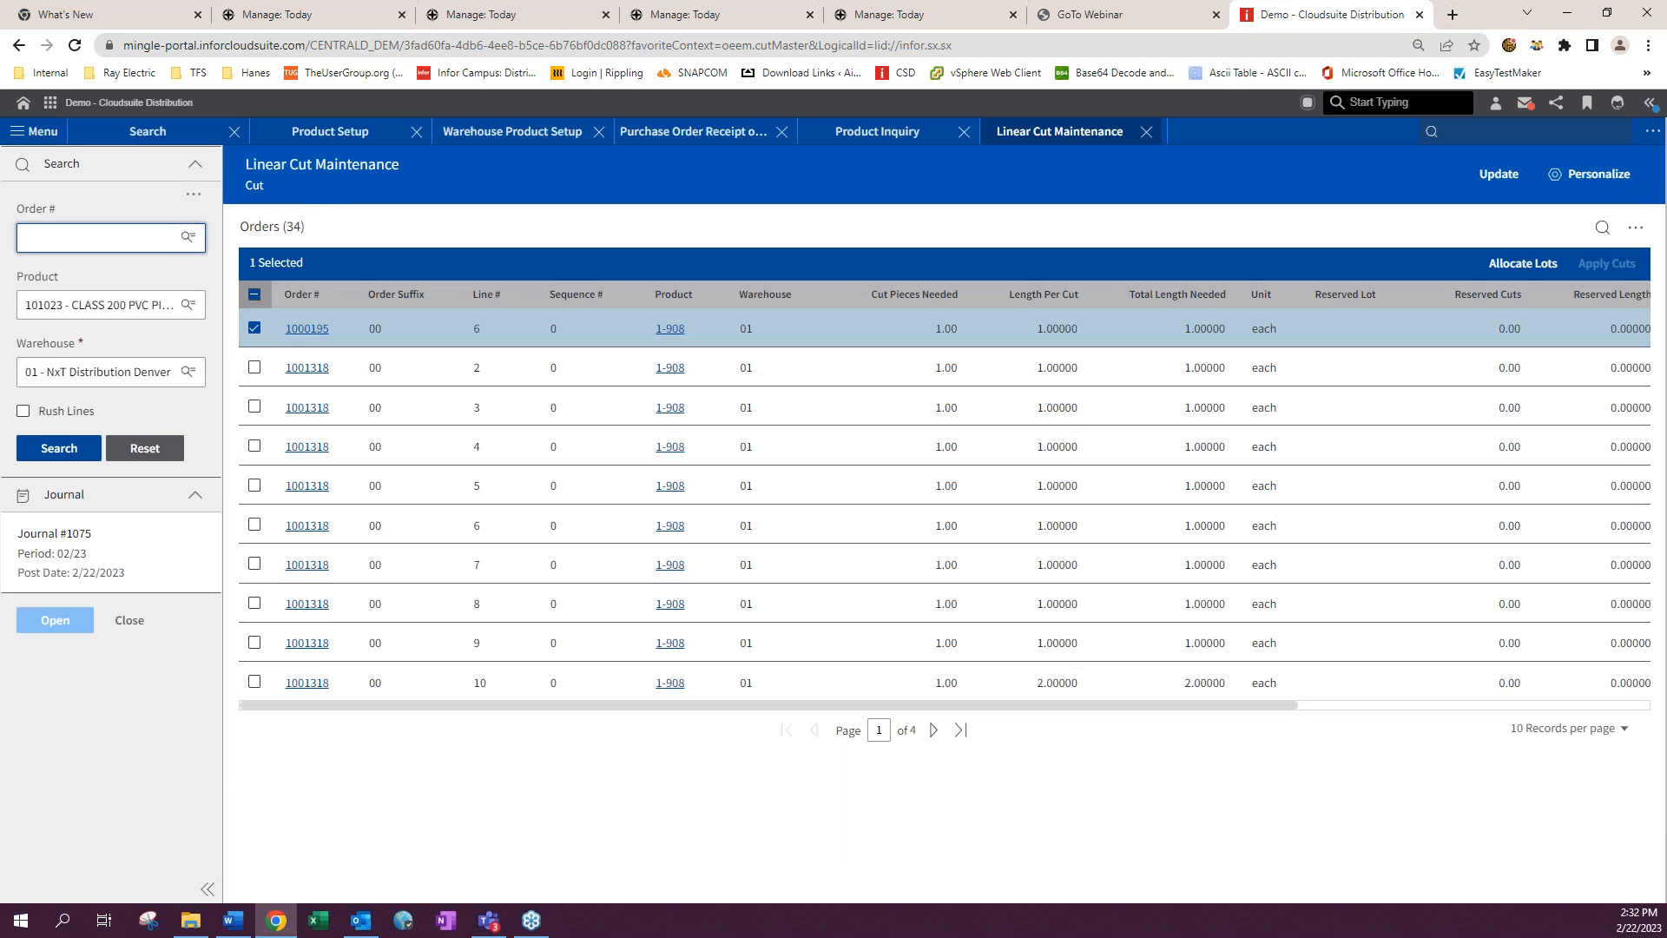
- Clear the product filter and search the cut orders again
left_click(48, 303)
key("BackSpace")
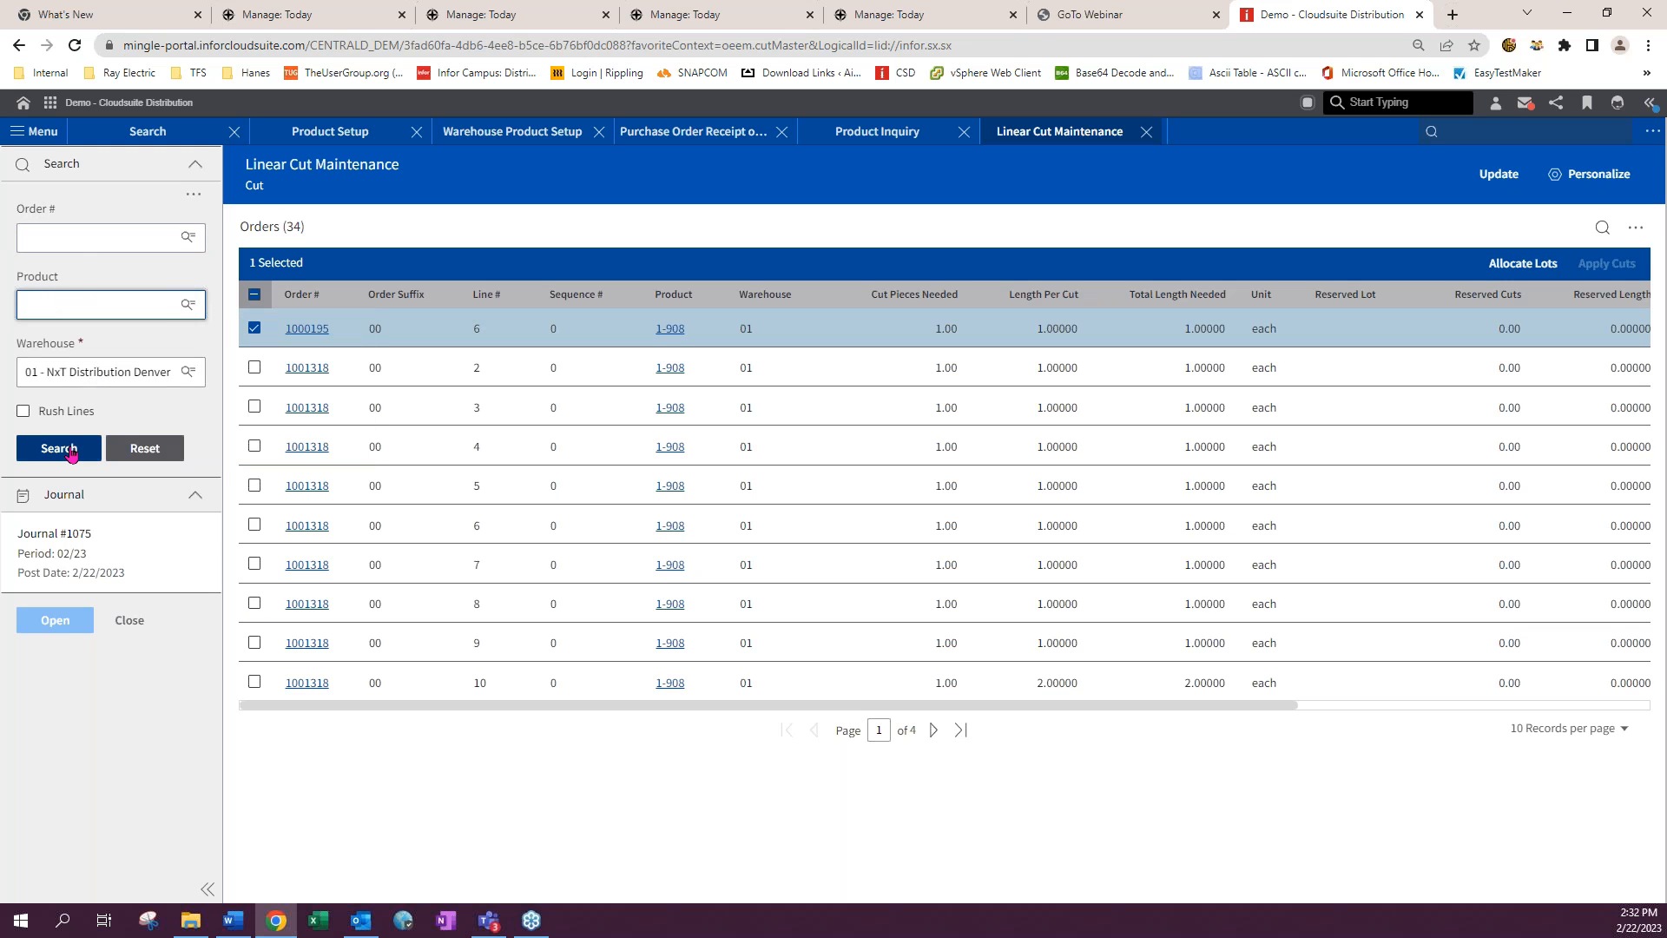
left_click(71, 452)
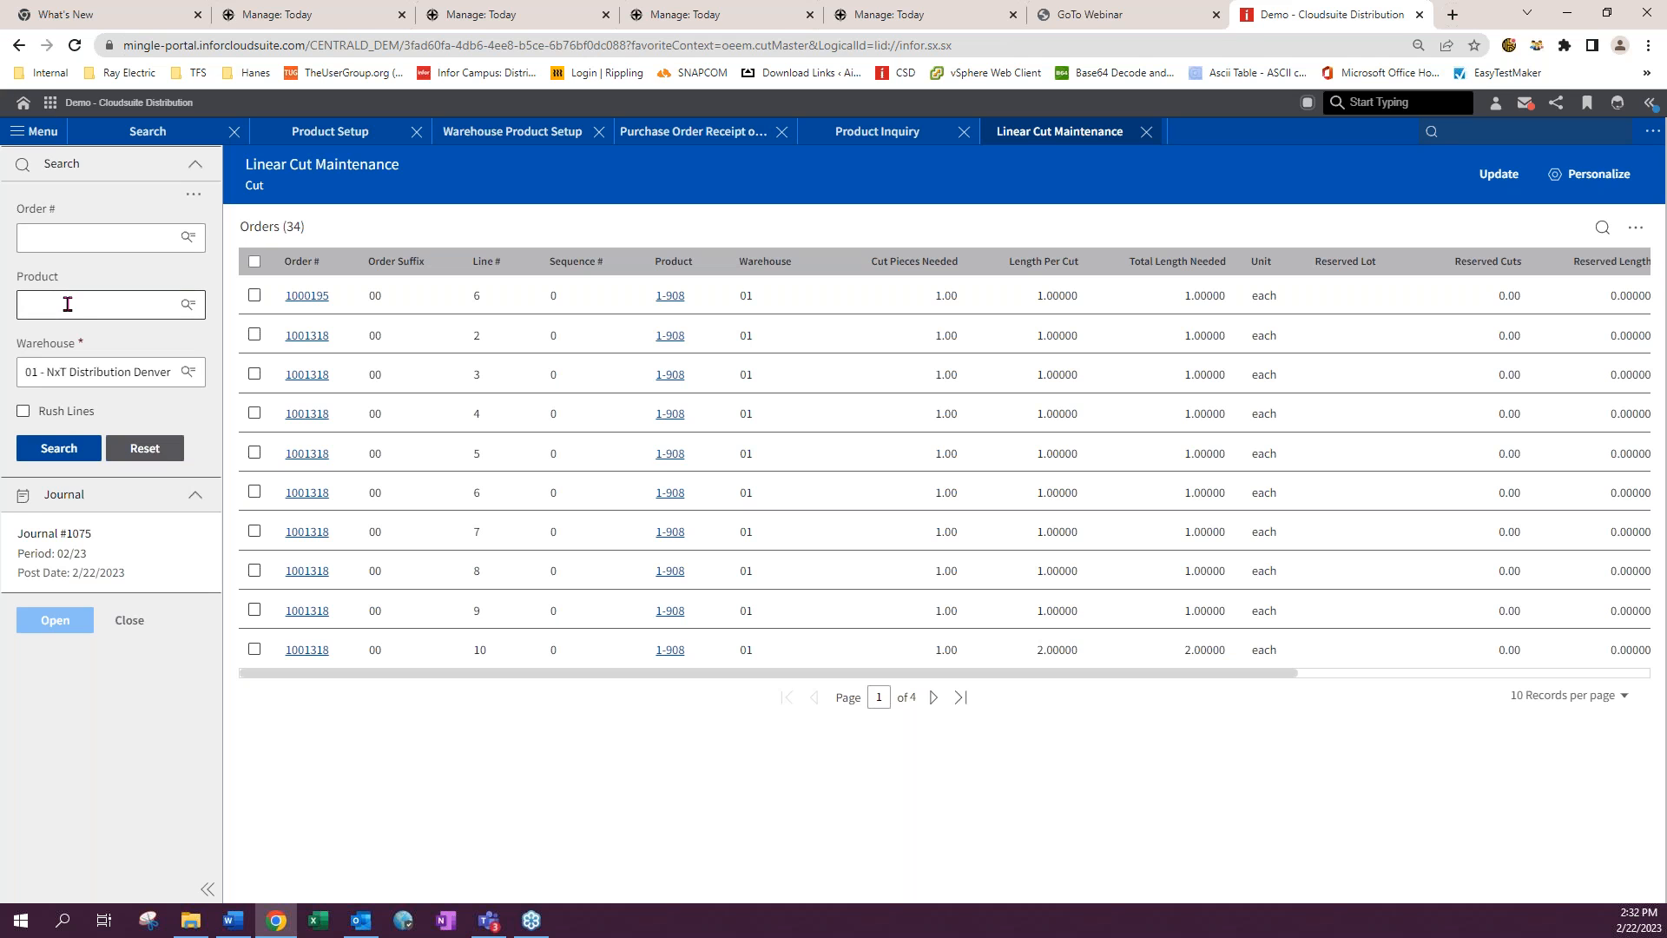
- Switch to the Update view and search lots for product 101023 in warehouse 01 - NxT Distribution Denver
left_click(1499, 174)
left_click(112, 238)
left_click(99, 274)
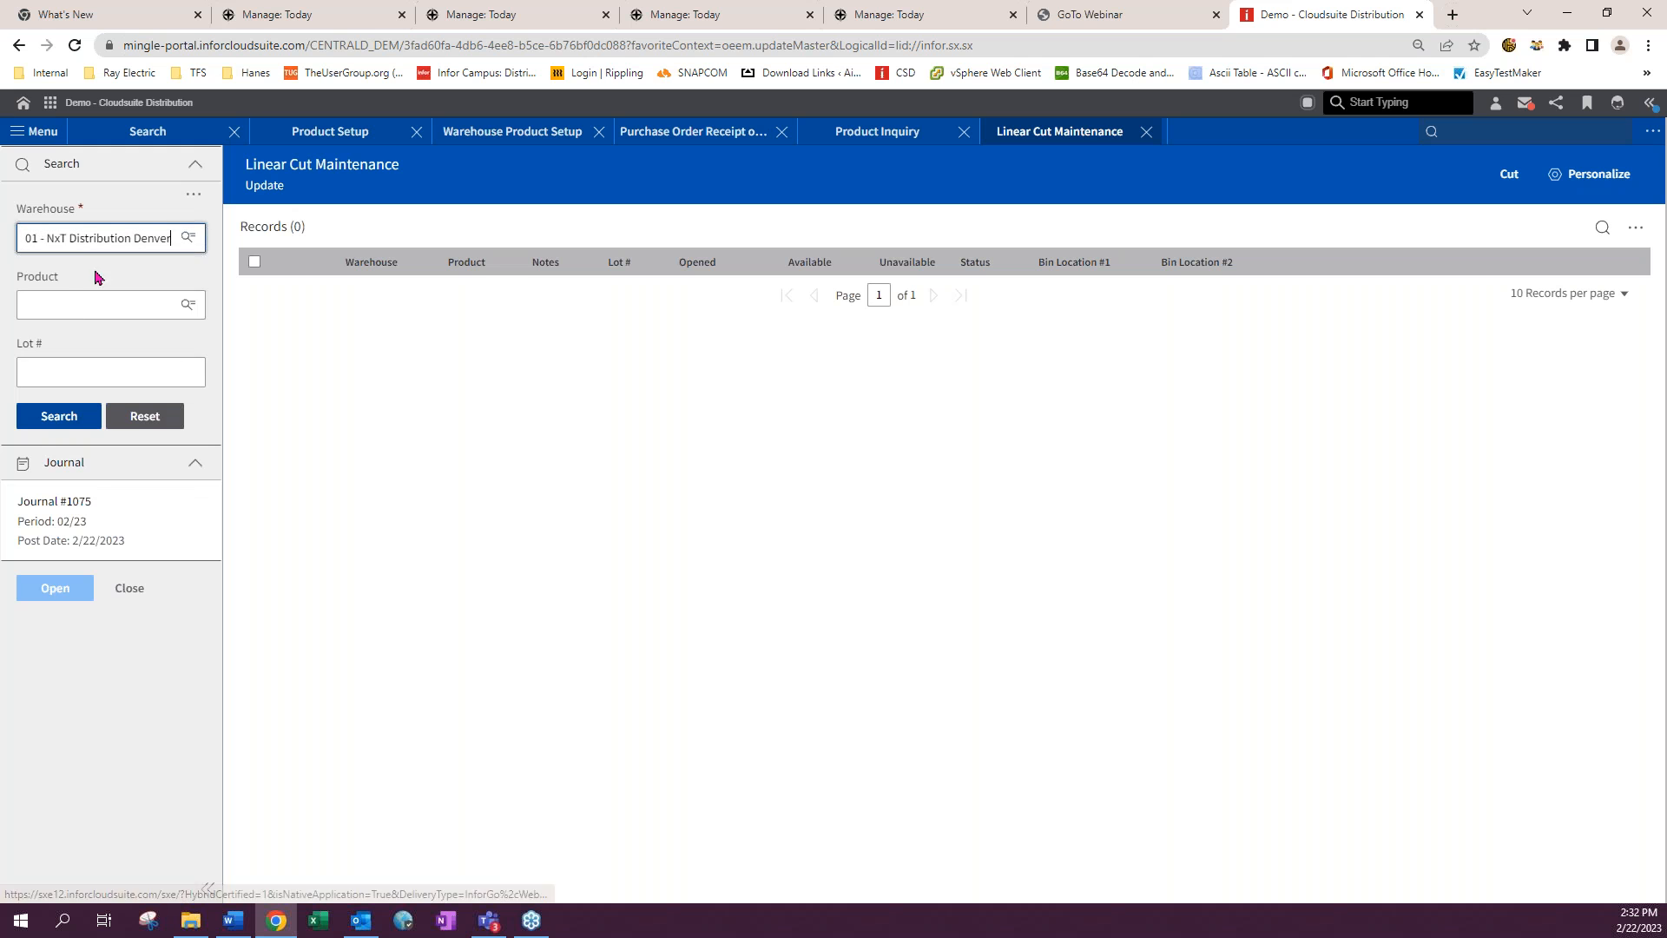
left_click(55, 304)
left_click(58, 333)
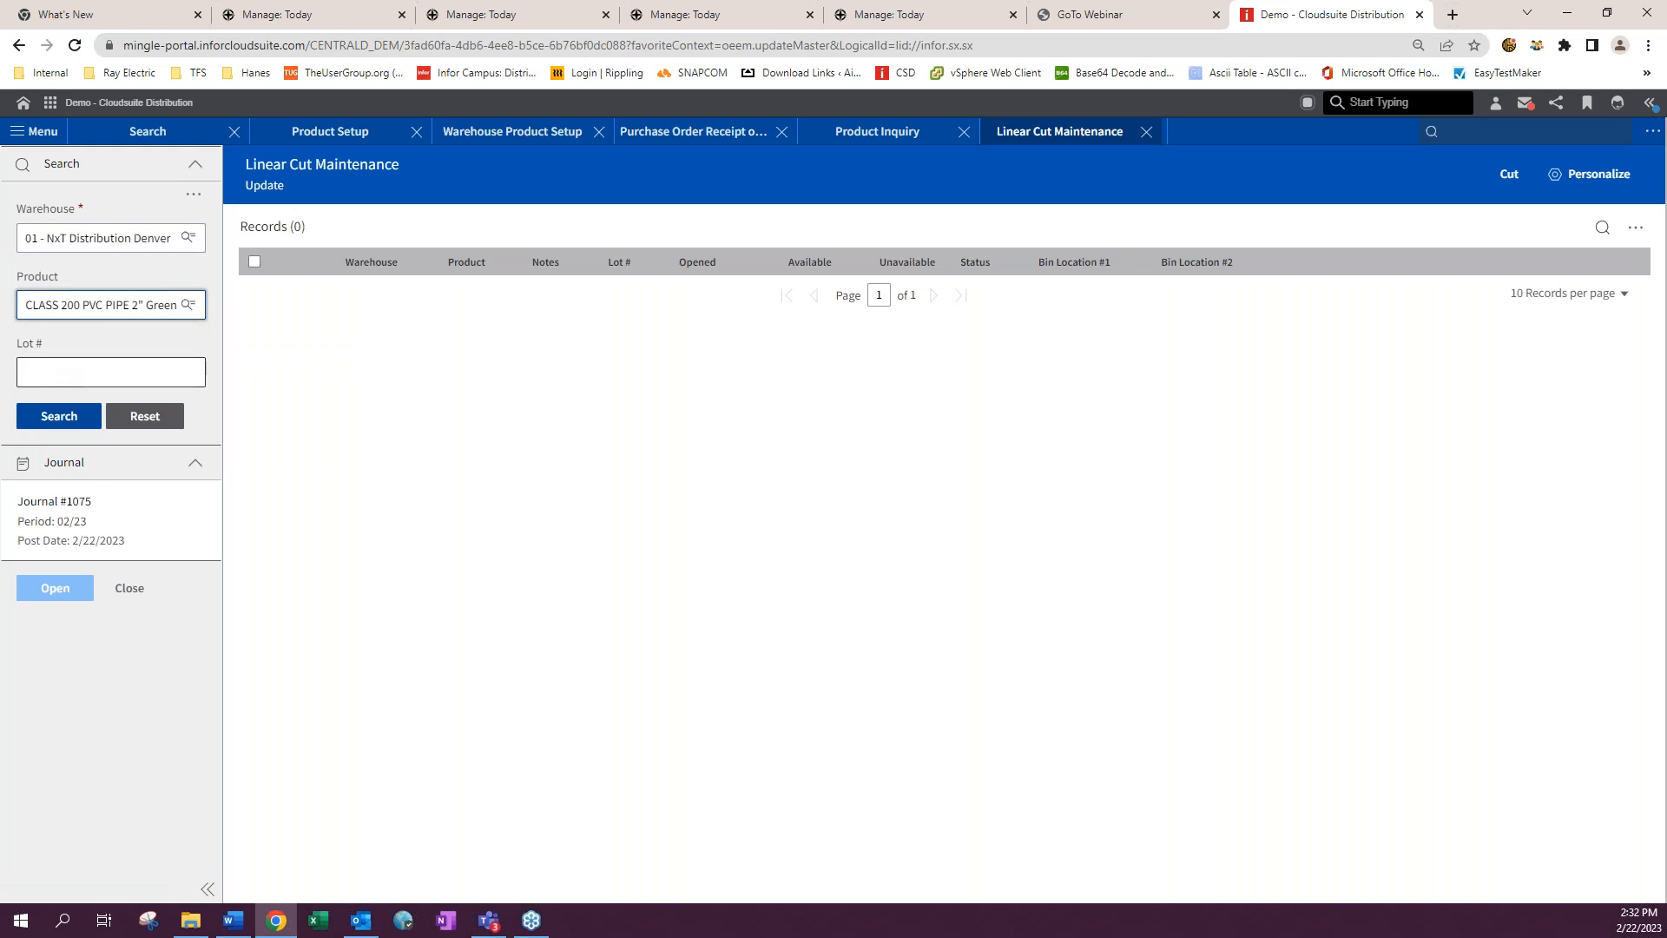
left_click(59, 416)
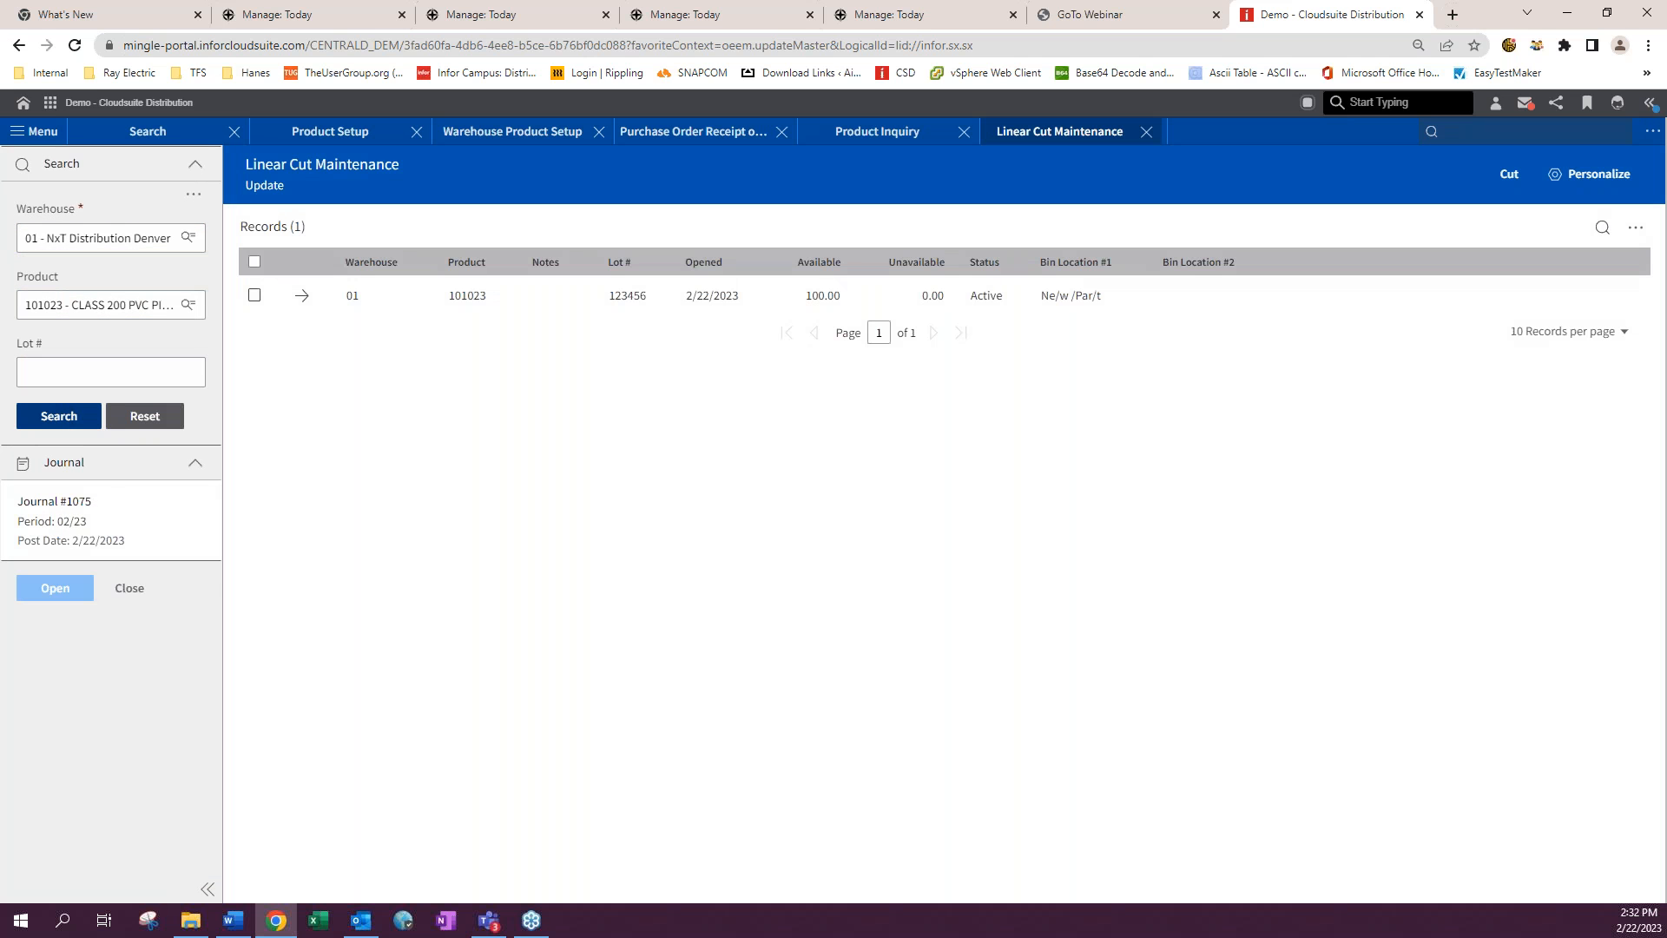
- Open the cuts for lot 123456, return to the lot list, and select the lot
left_click(303, 297)
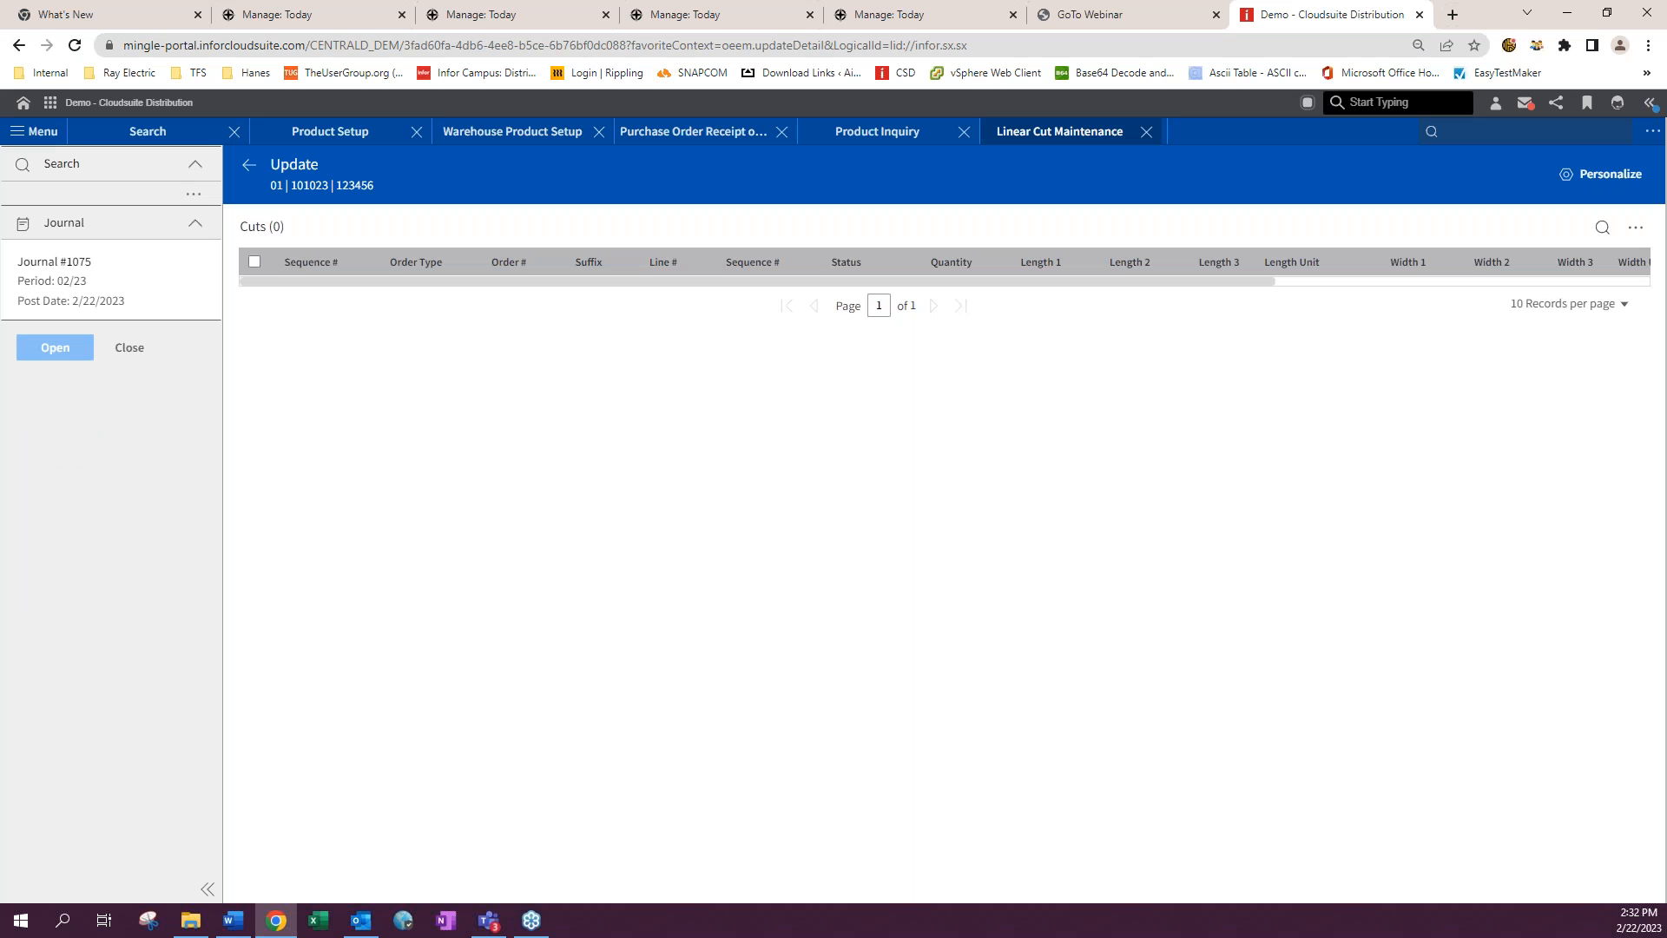
left_click(247, 166)
left_click(254, 296)
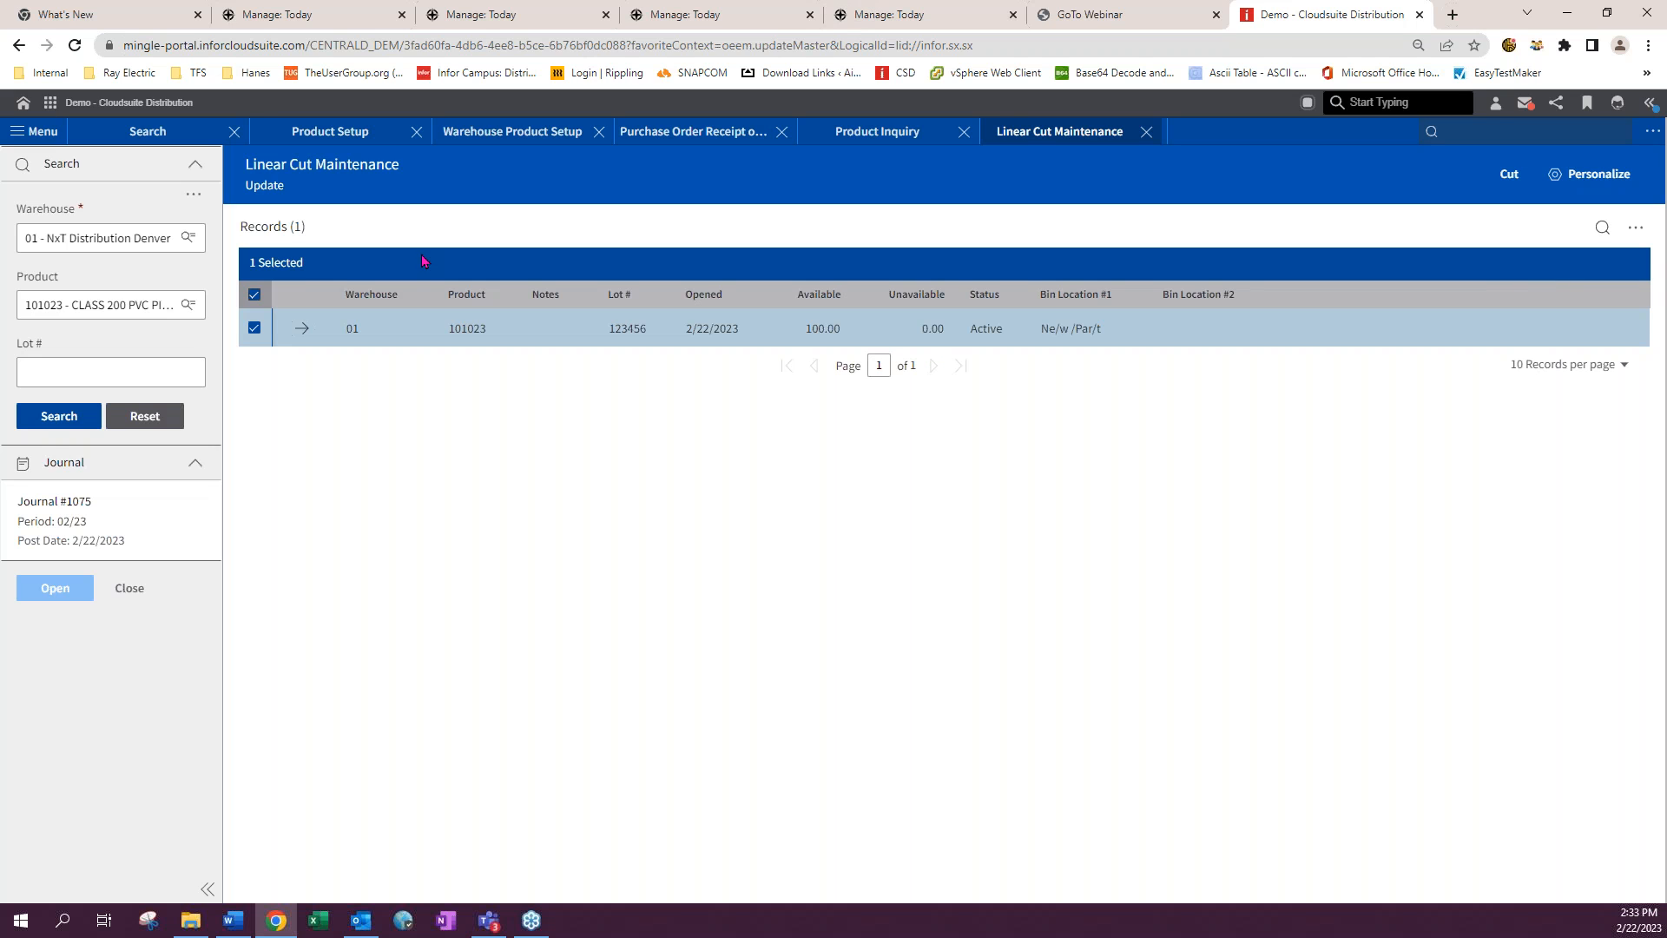
- Open Quantity Adjustment Entry and enter warehouse 01 - NxT Distribution Denver, product 101023 and unit foot
type("pa")
key("Return")
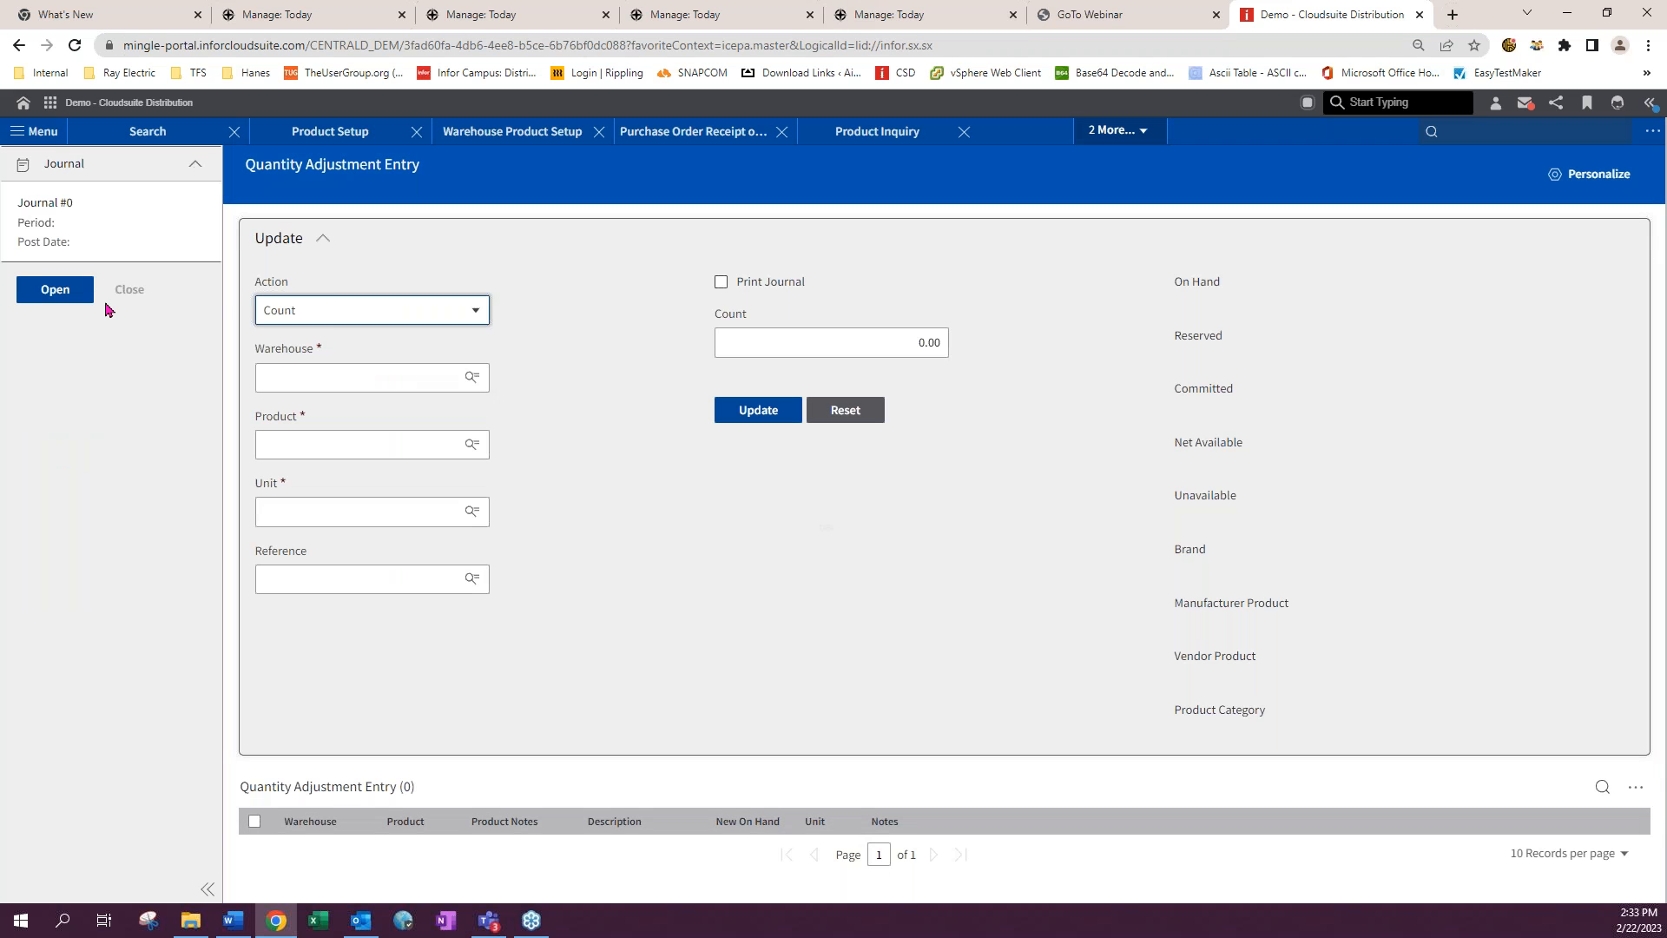
left_click(317, 378)
left_click(330, 412)
left_click(335, 438)
left_click(348, 475)
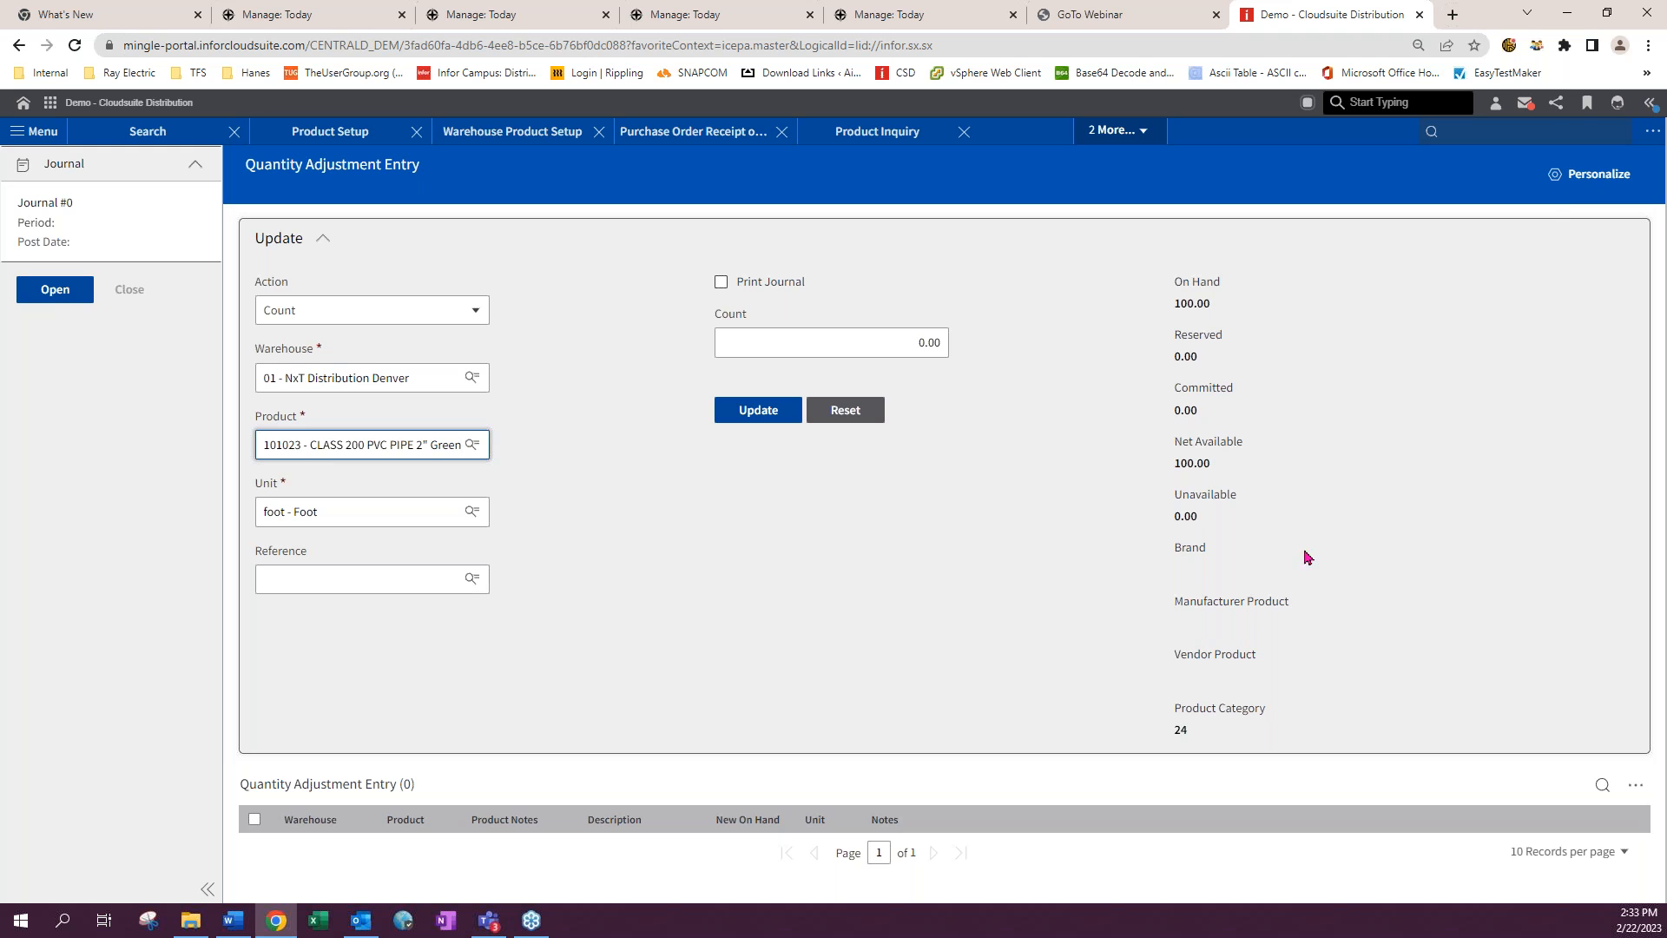
- Submit the count update, open a journal for period 02/23, and select lot 123456
left_click(777, 414)
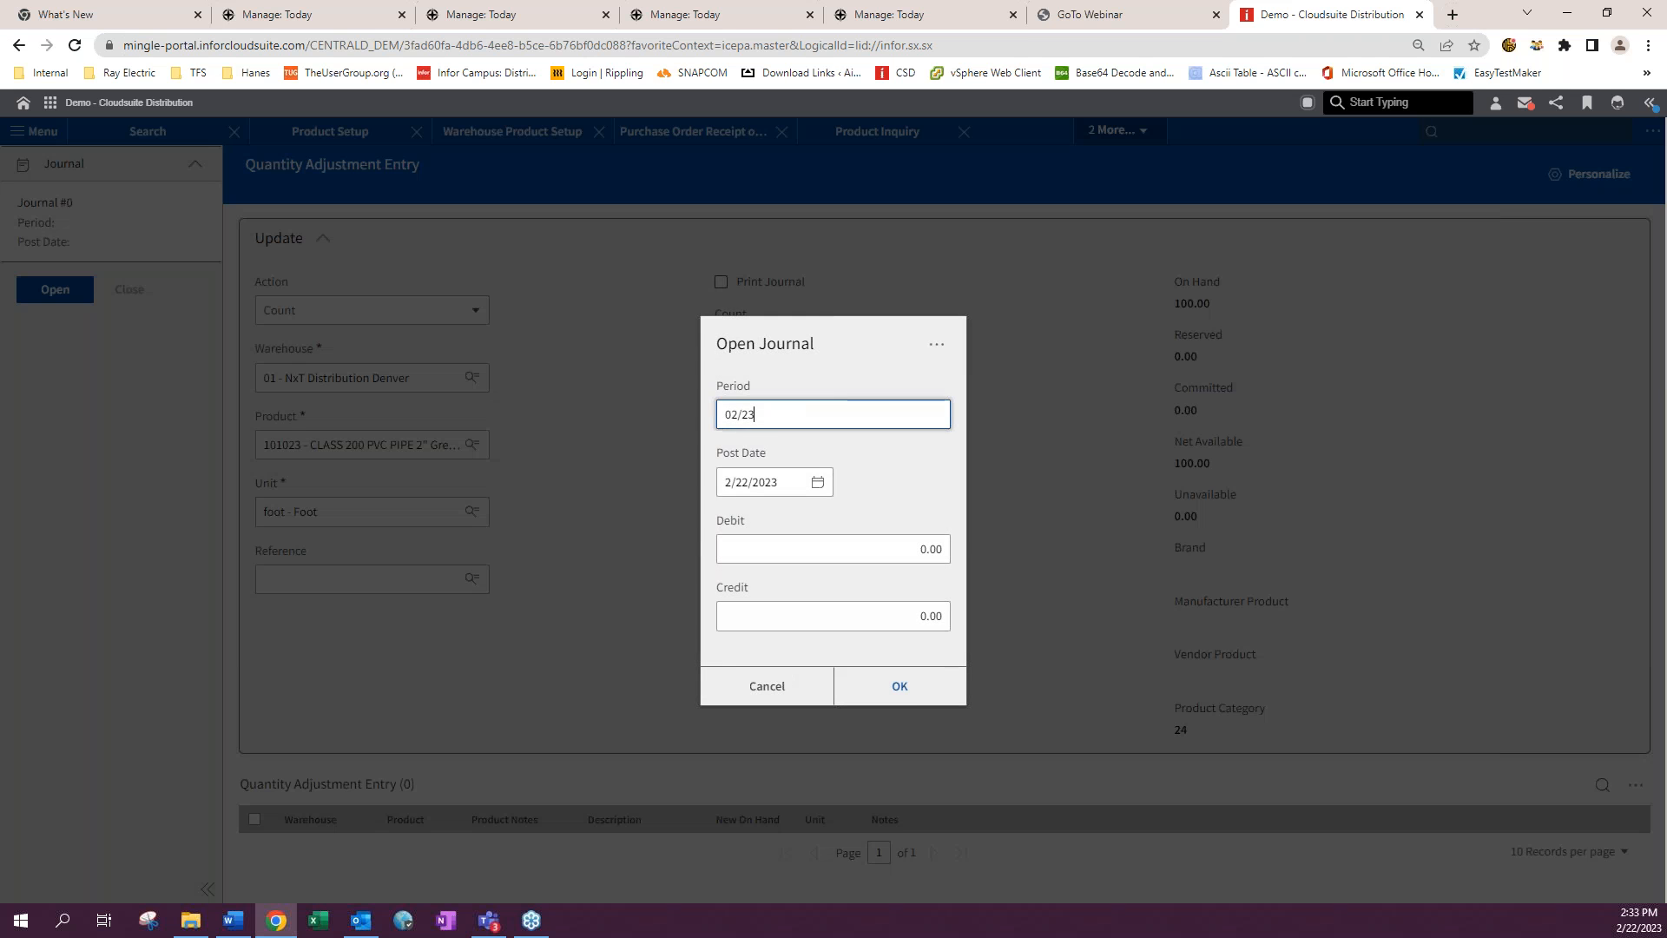
left_click(900, 688)
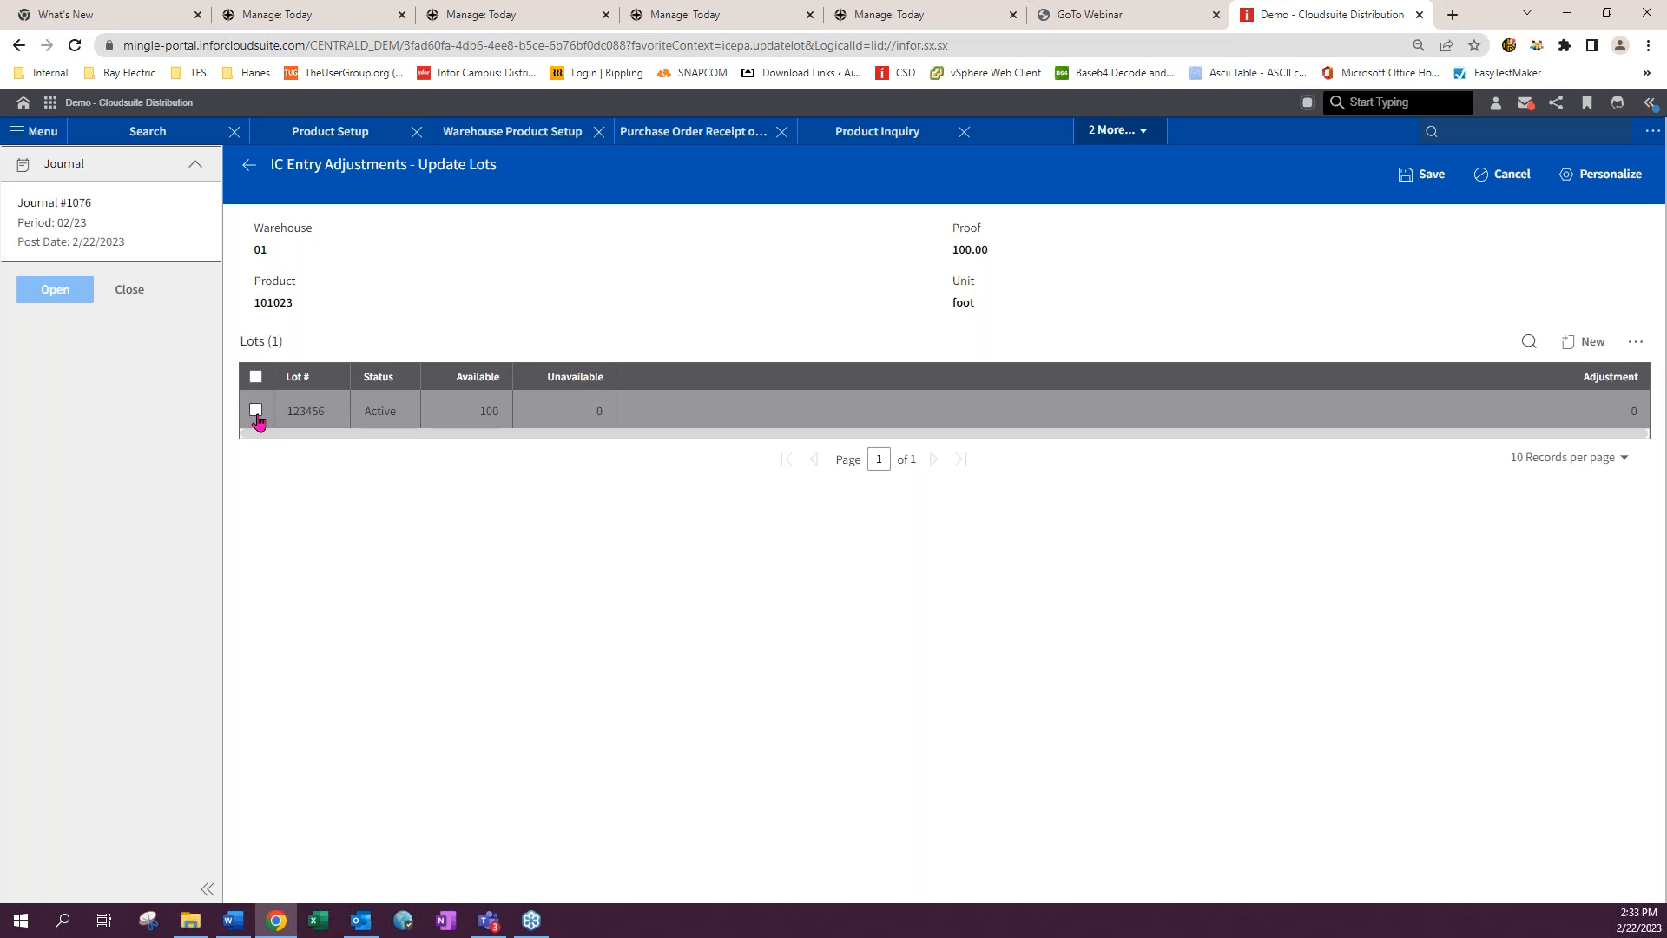
left_click(255, 420)
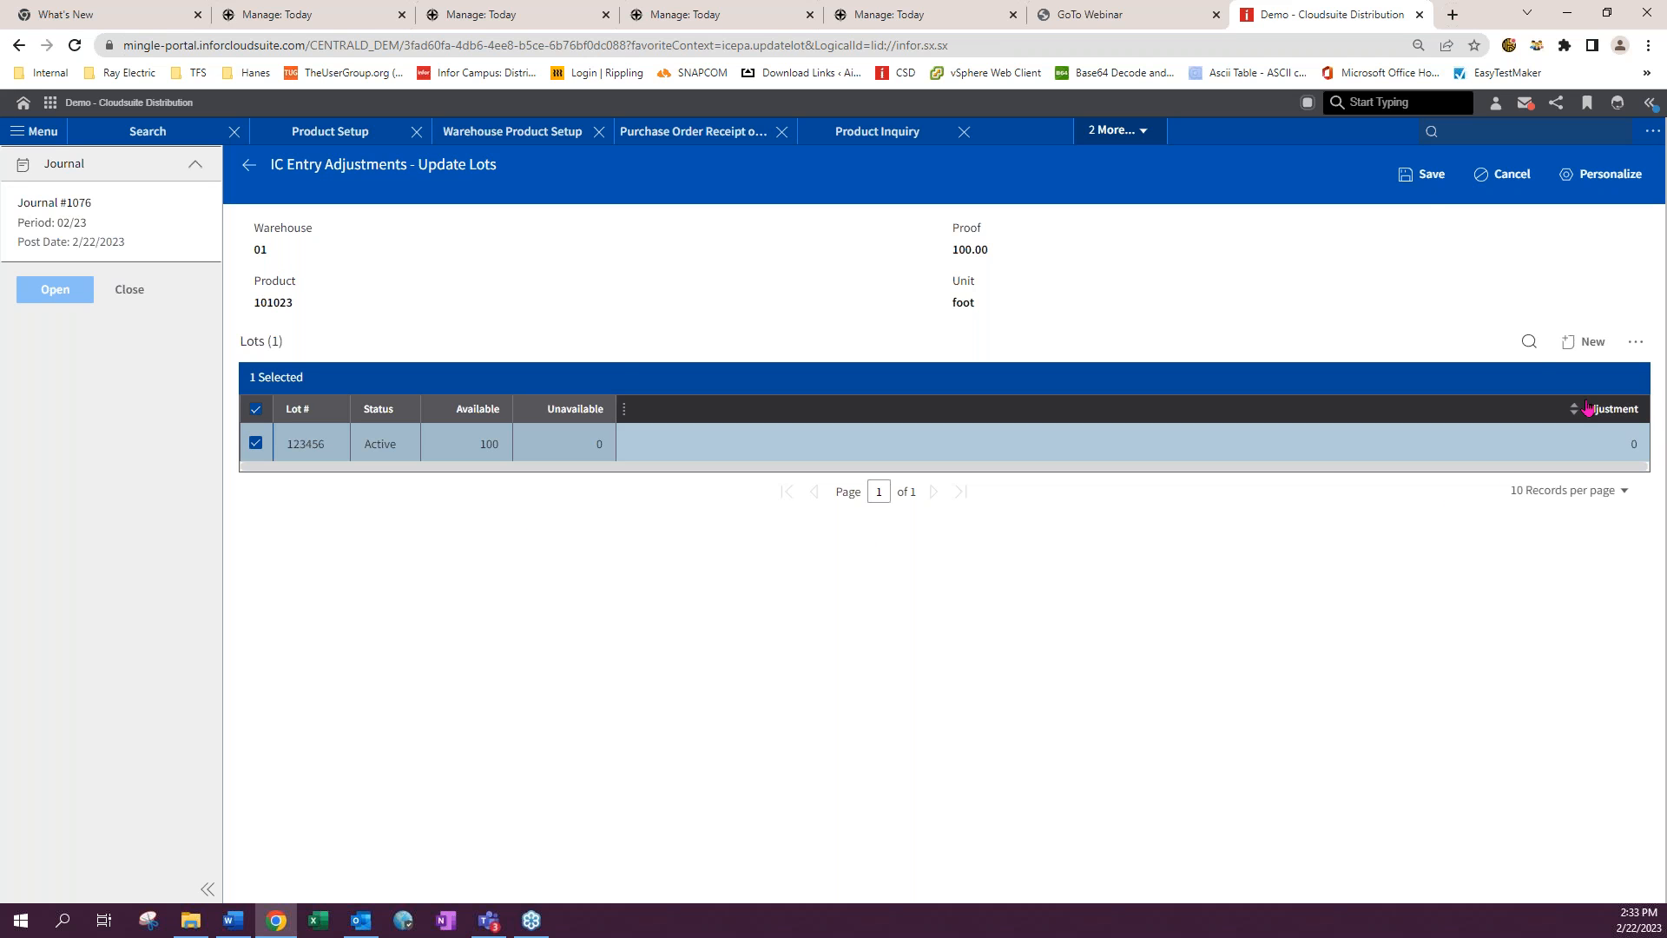
- Try to save the lot update, then cancel it
left_click(1420, 174)
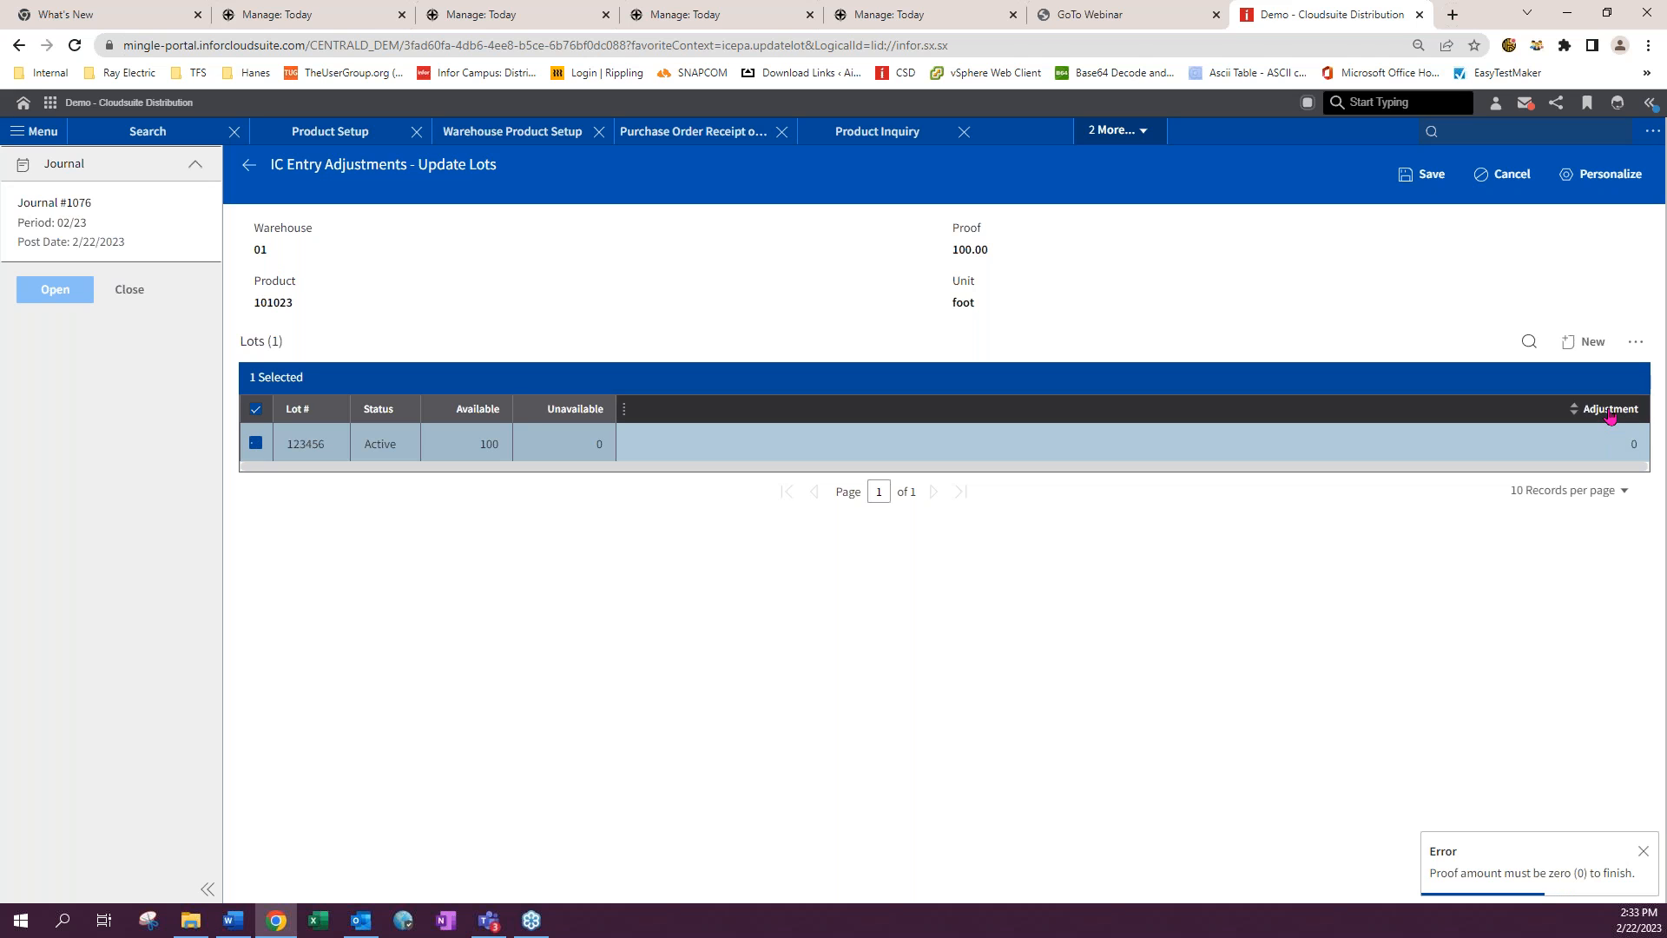
left_click(1422, 178)
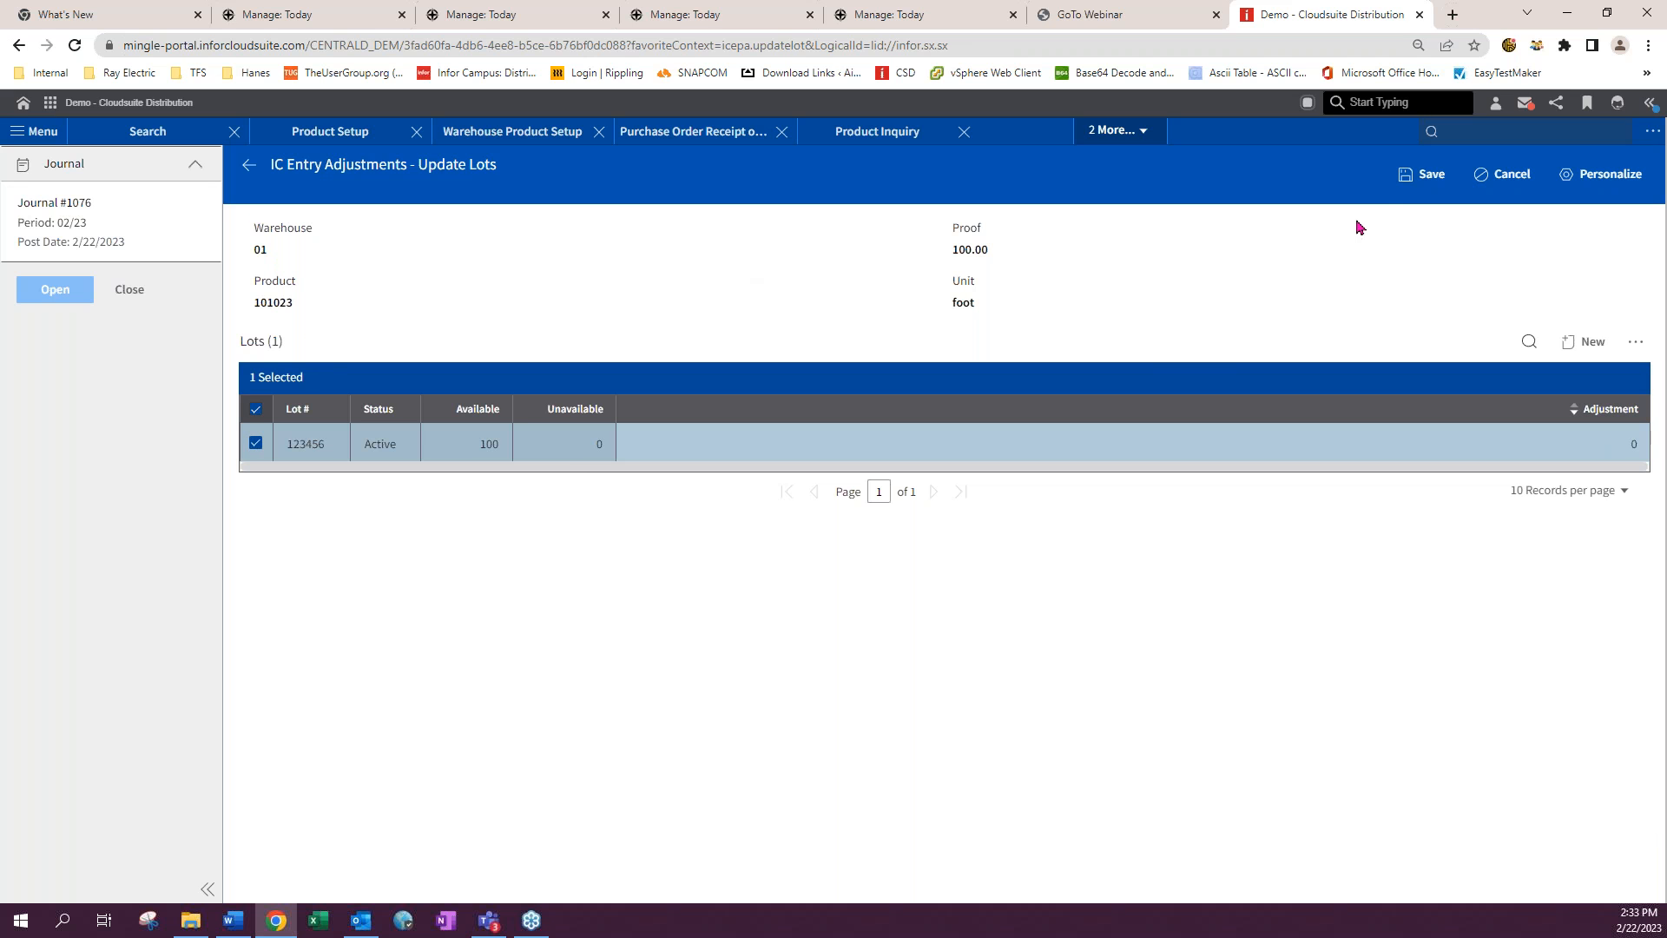
left_click(1407, 176)
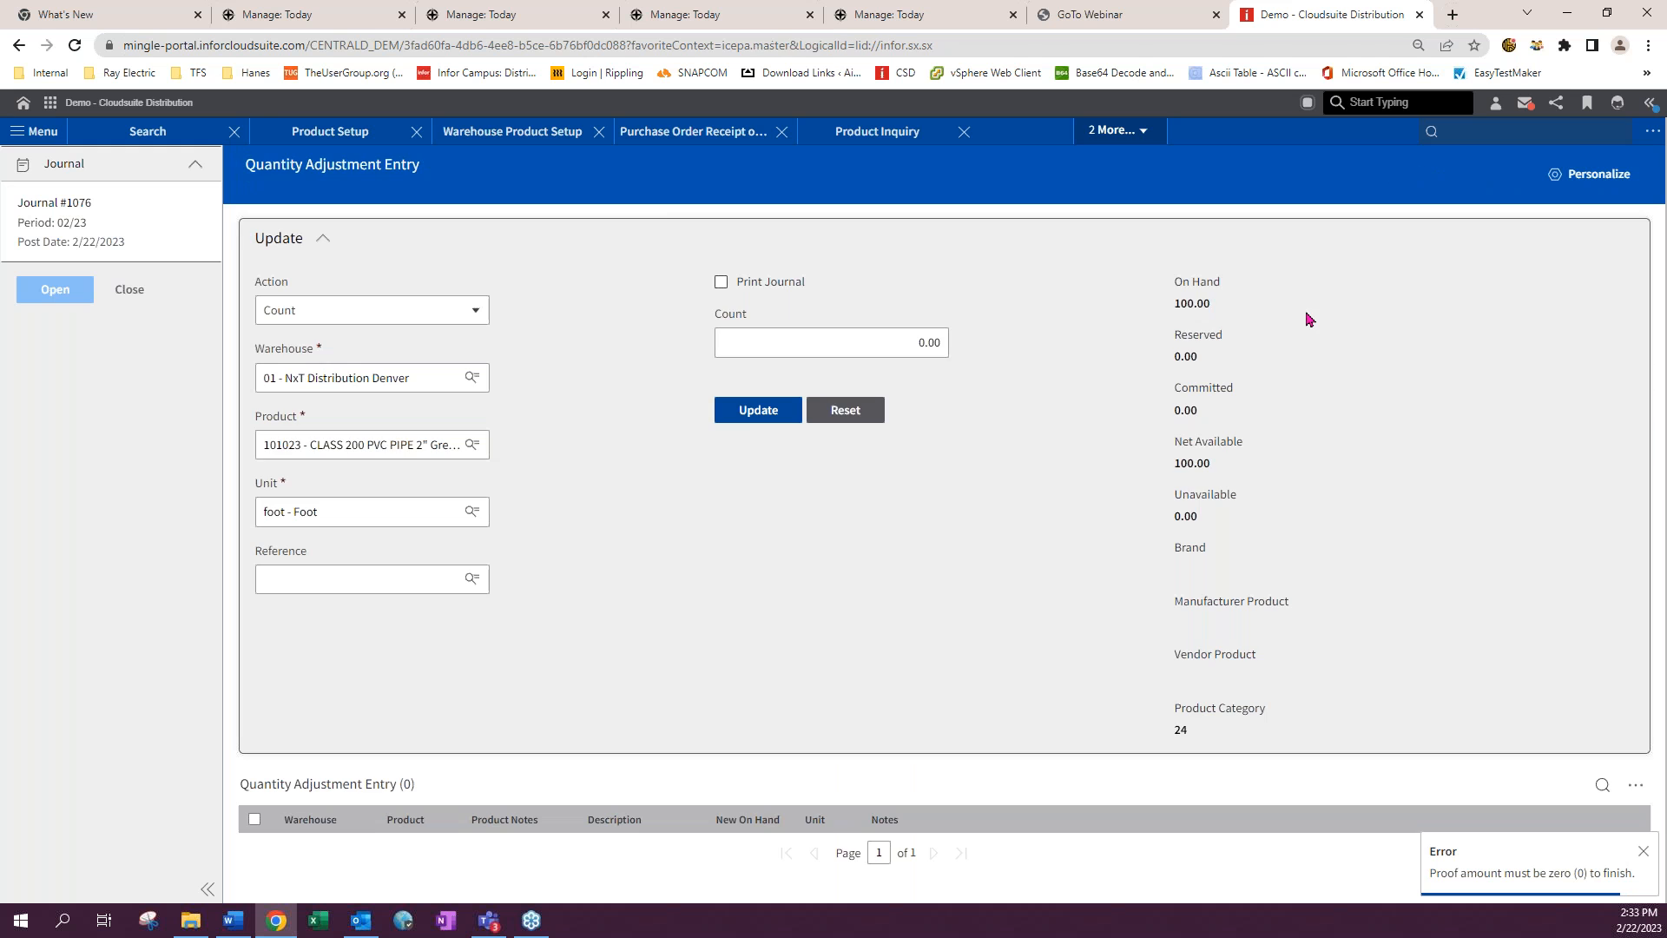
- Reopen the lot update and reselect lot 123456
left_click(753, 410)
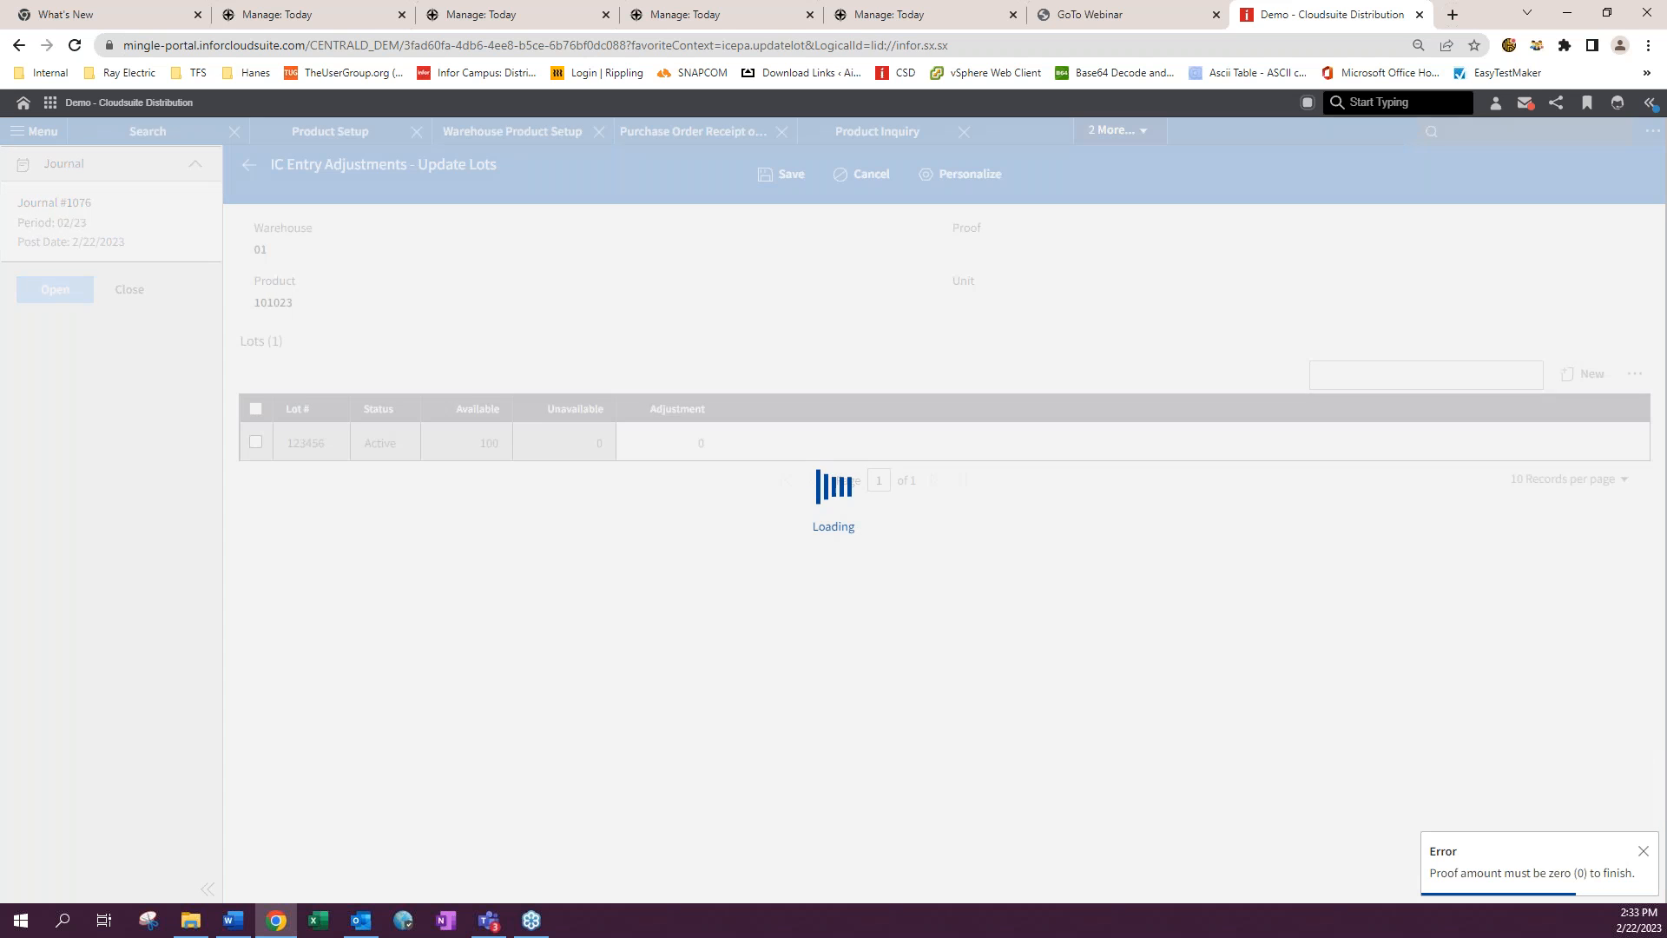
left_click(271, 420)
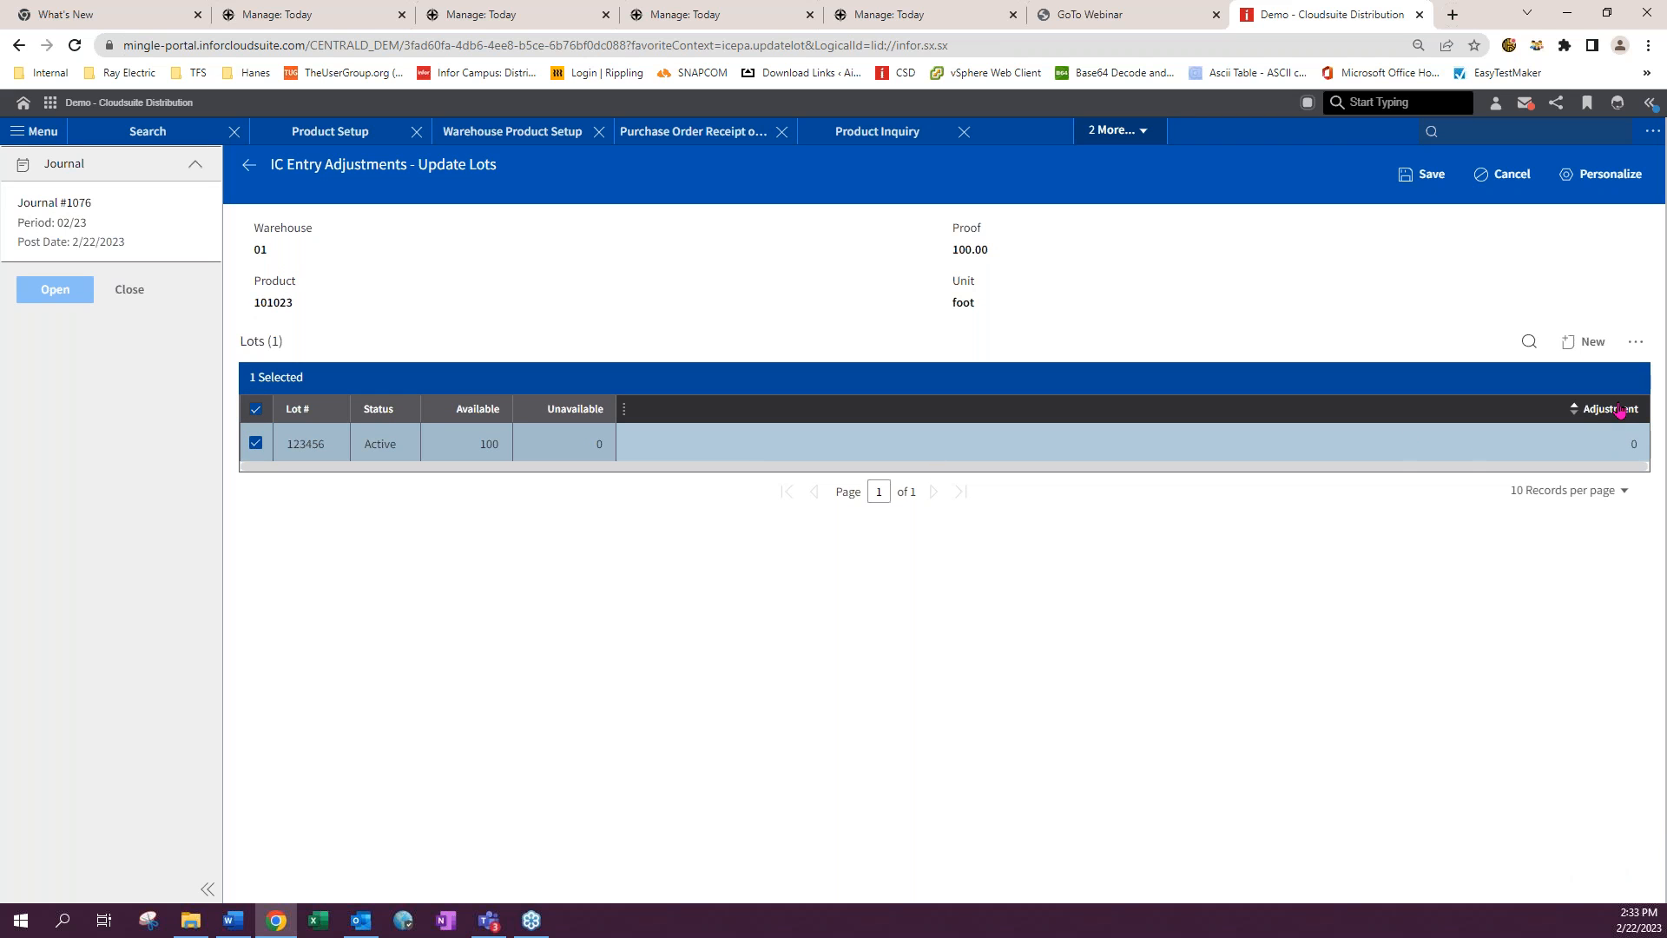
left_click(490, 444)
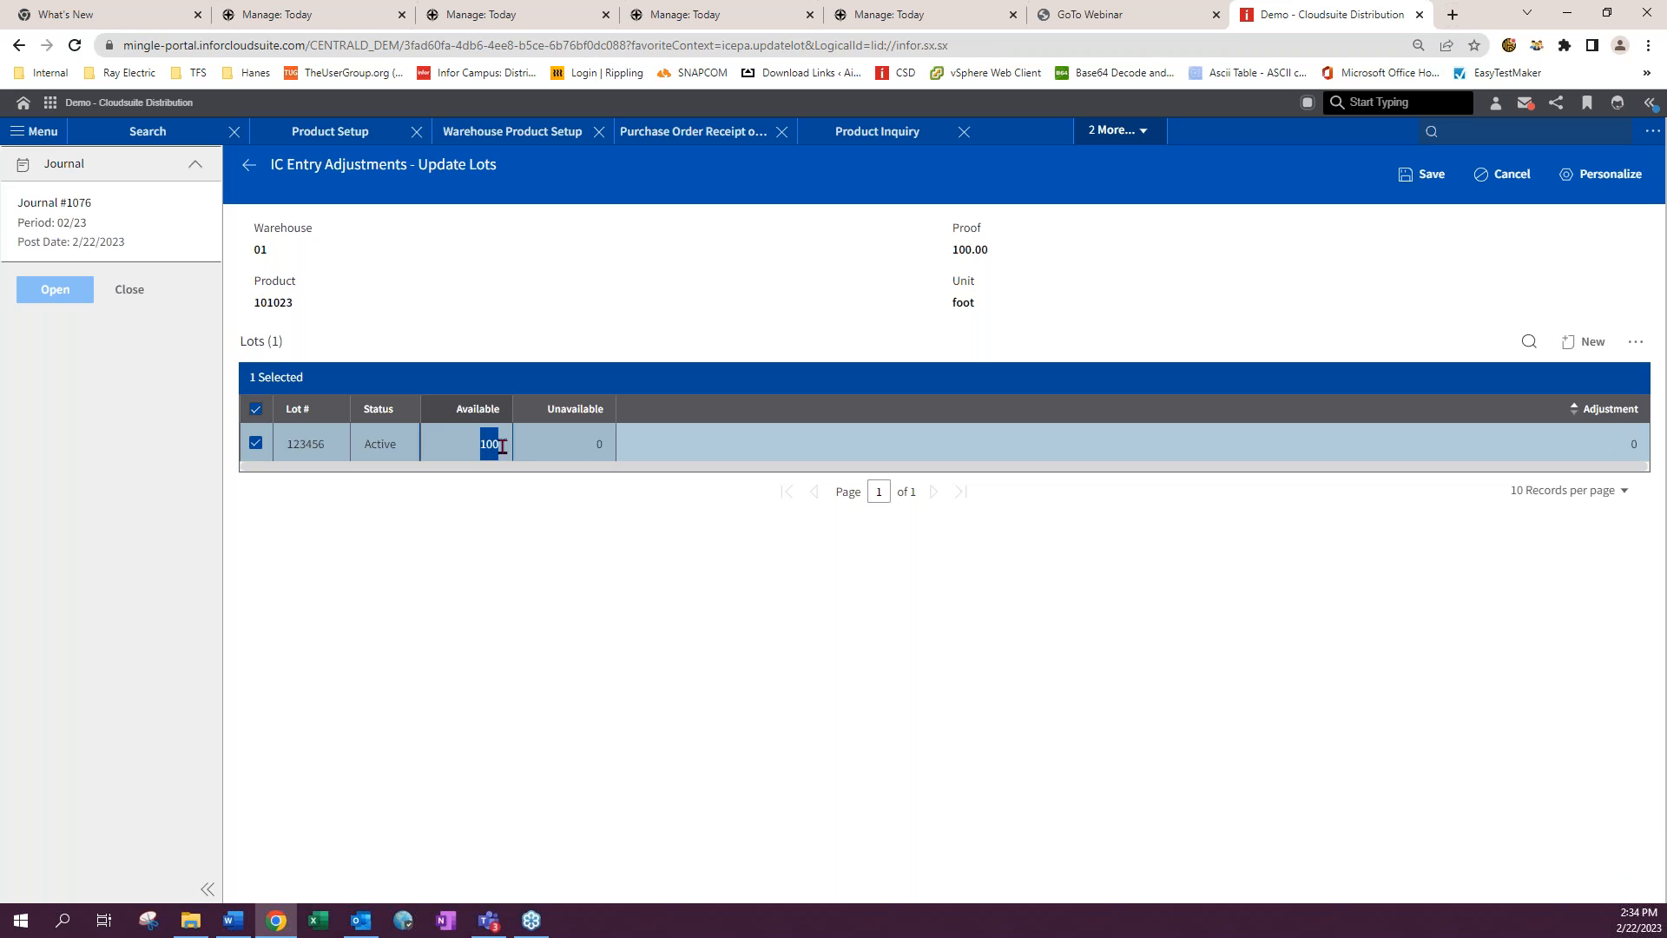
left_click(1257, 298)
left_click(255, 444)
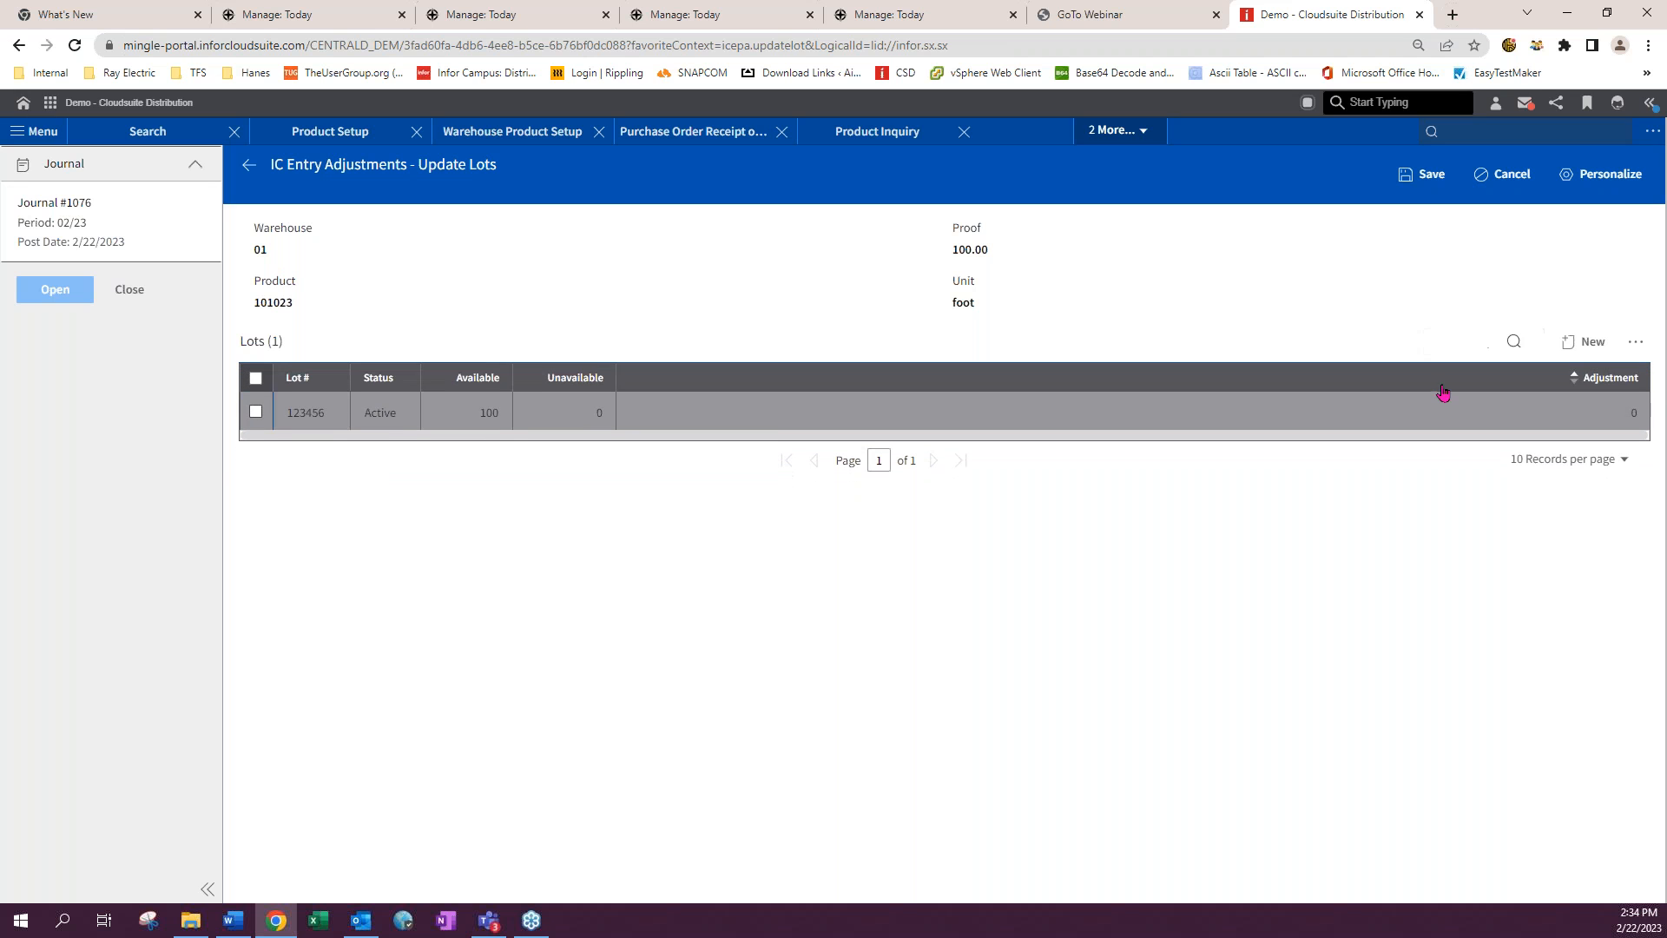
left_click(1612, 377)
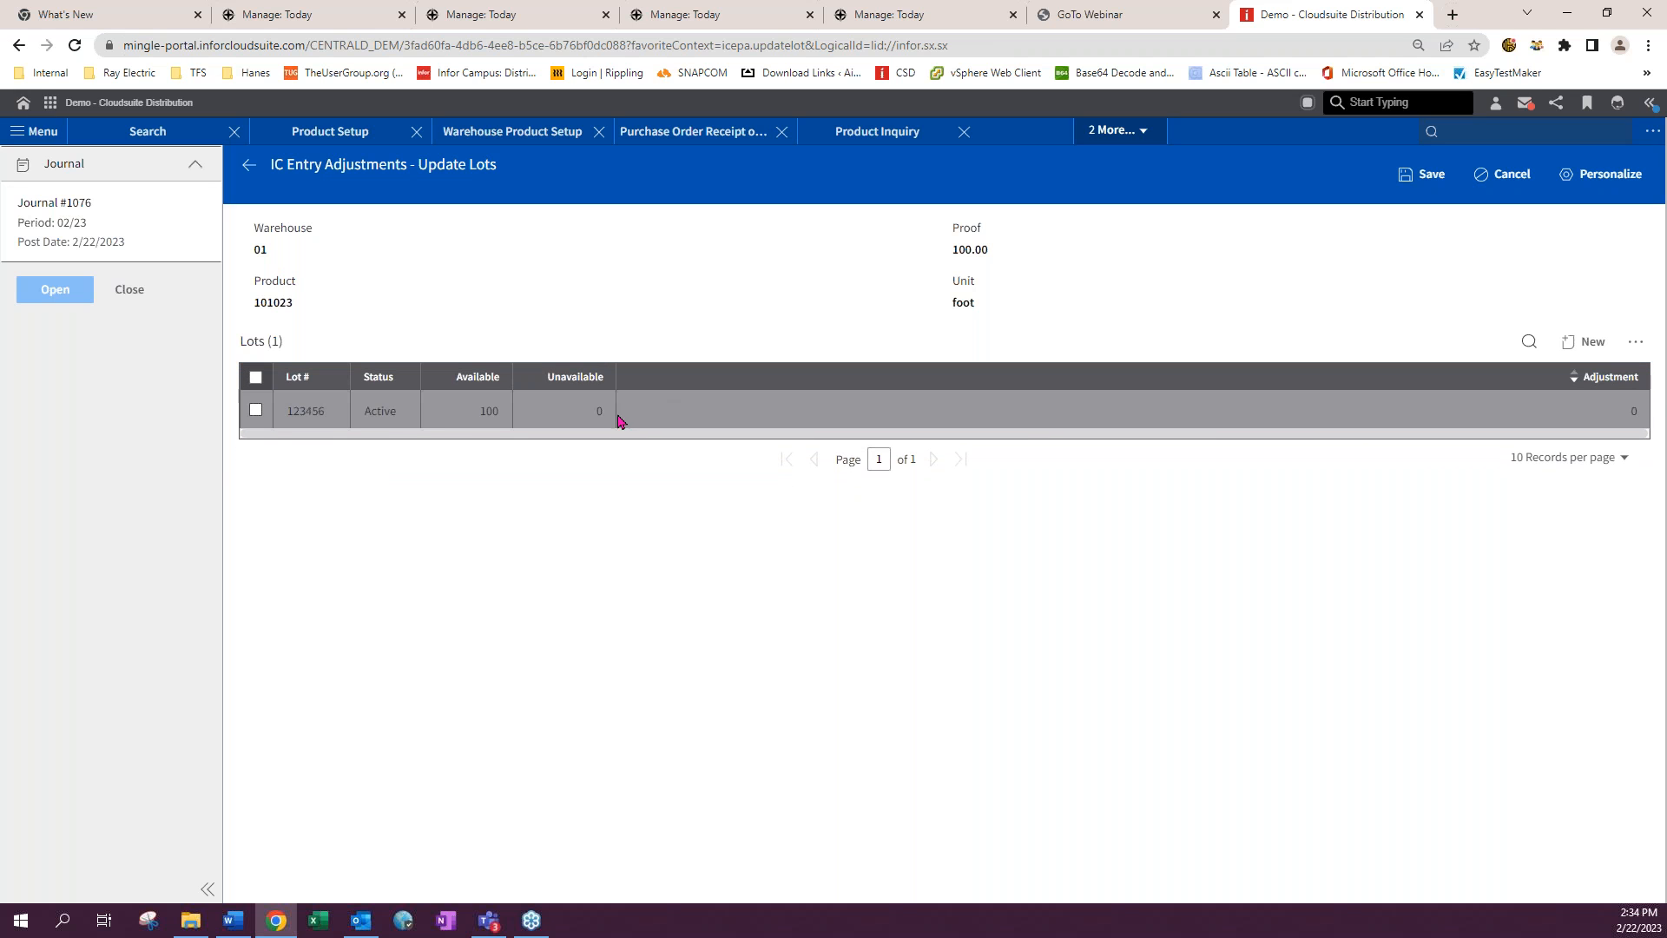
left_click(256, 410)
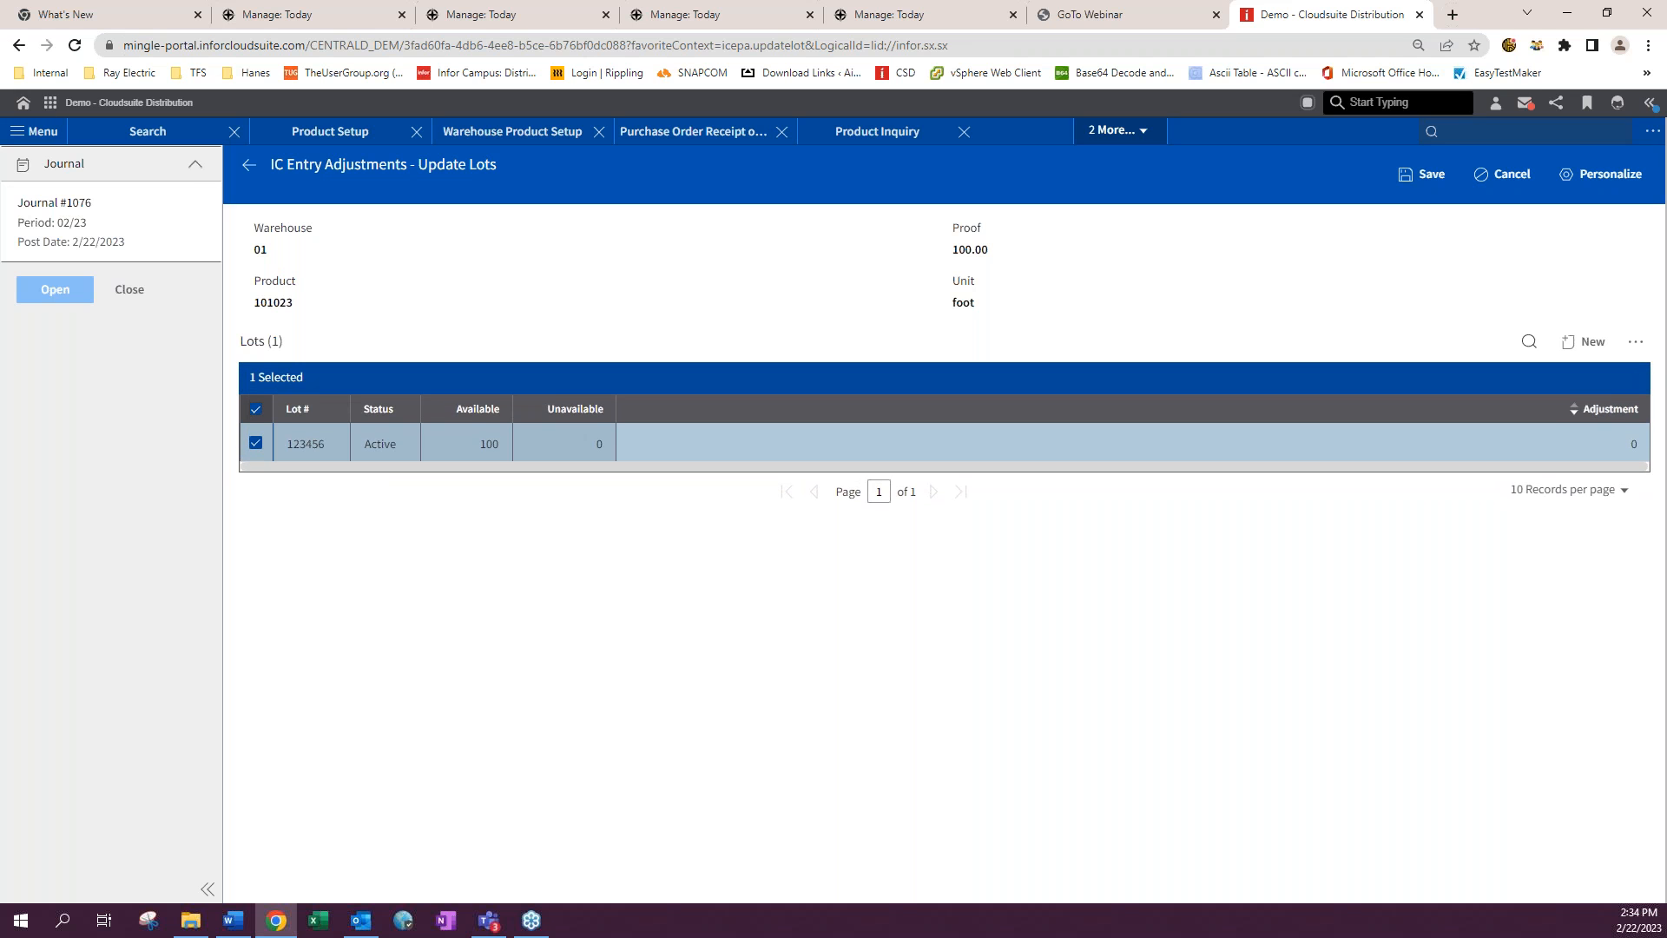
- Try to save the lot update again
left_click(1636, 347)
left_click(1286, 285)
left_click(1421, 178)
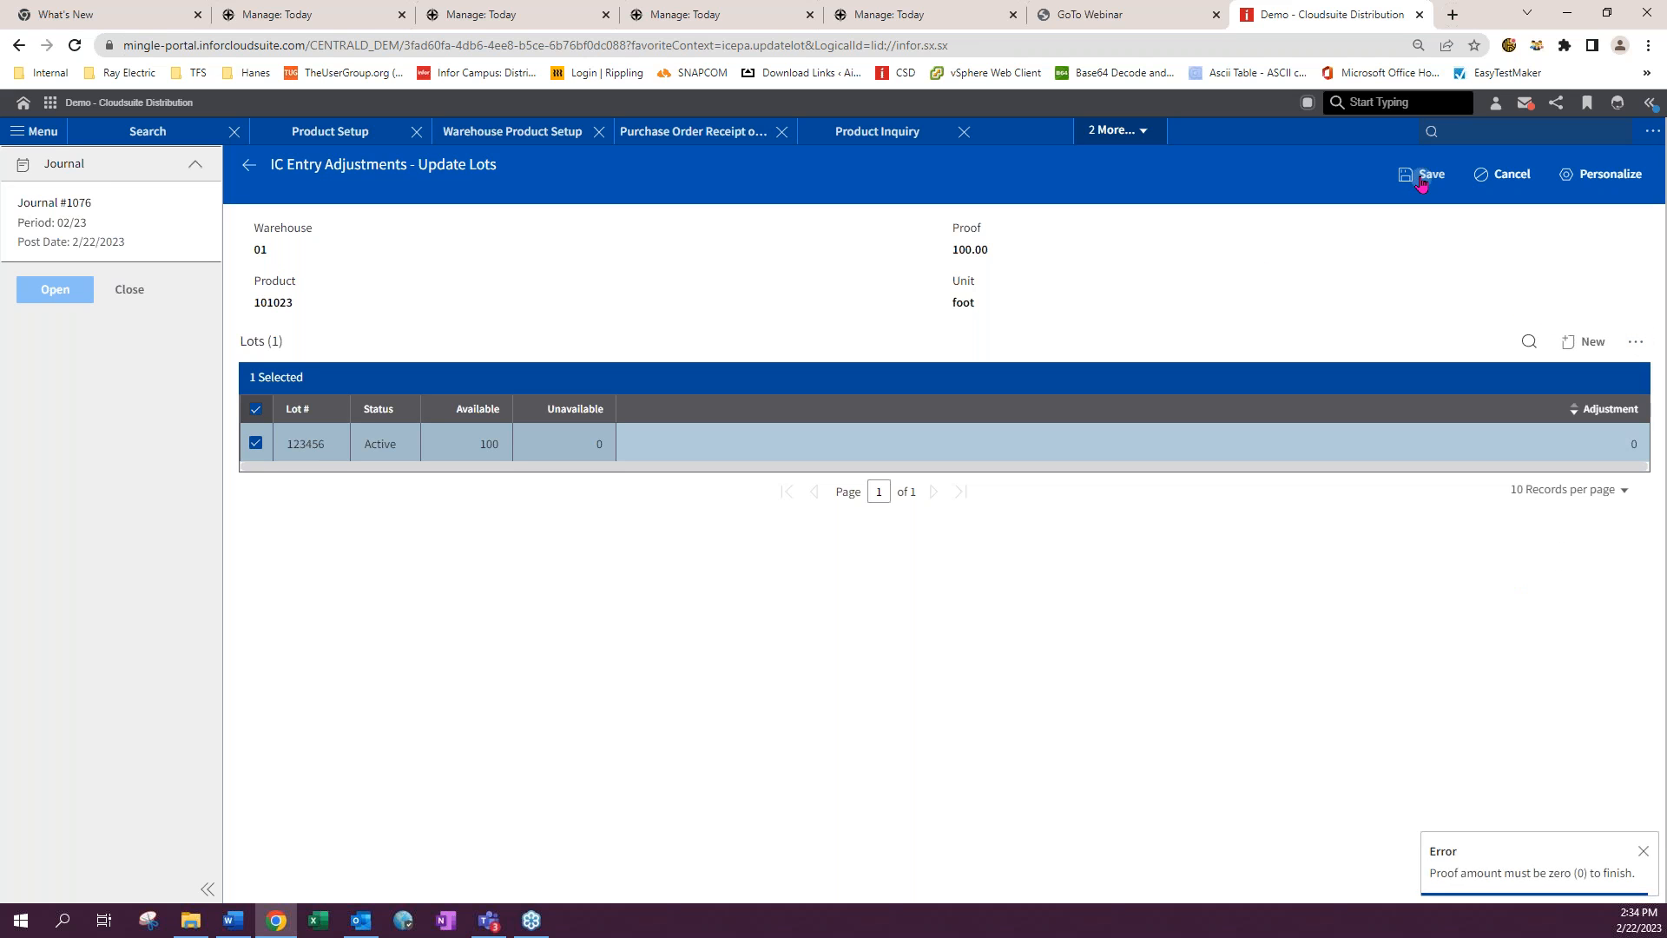
- Try saving a 100 adjustment on lot 123456, then cancel the lot update
left_click(1605, 448)
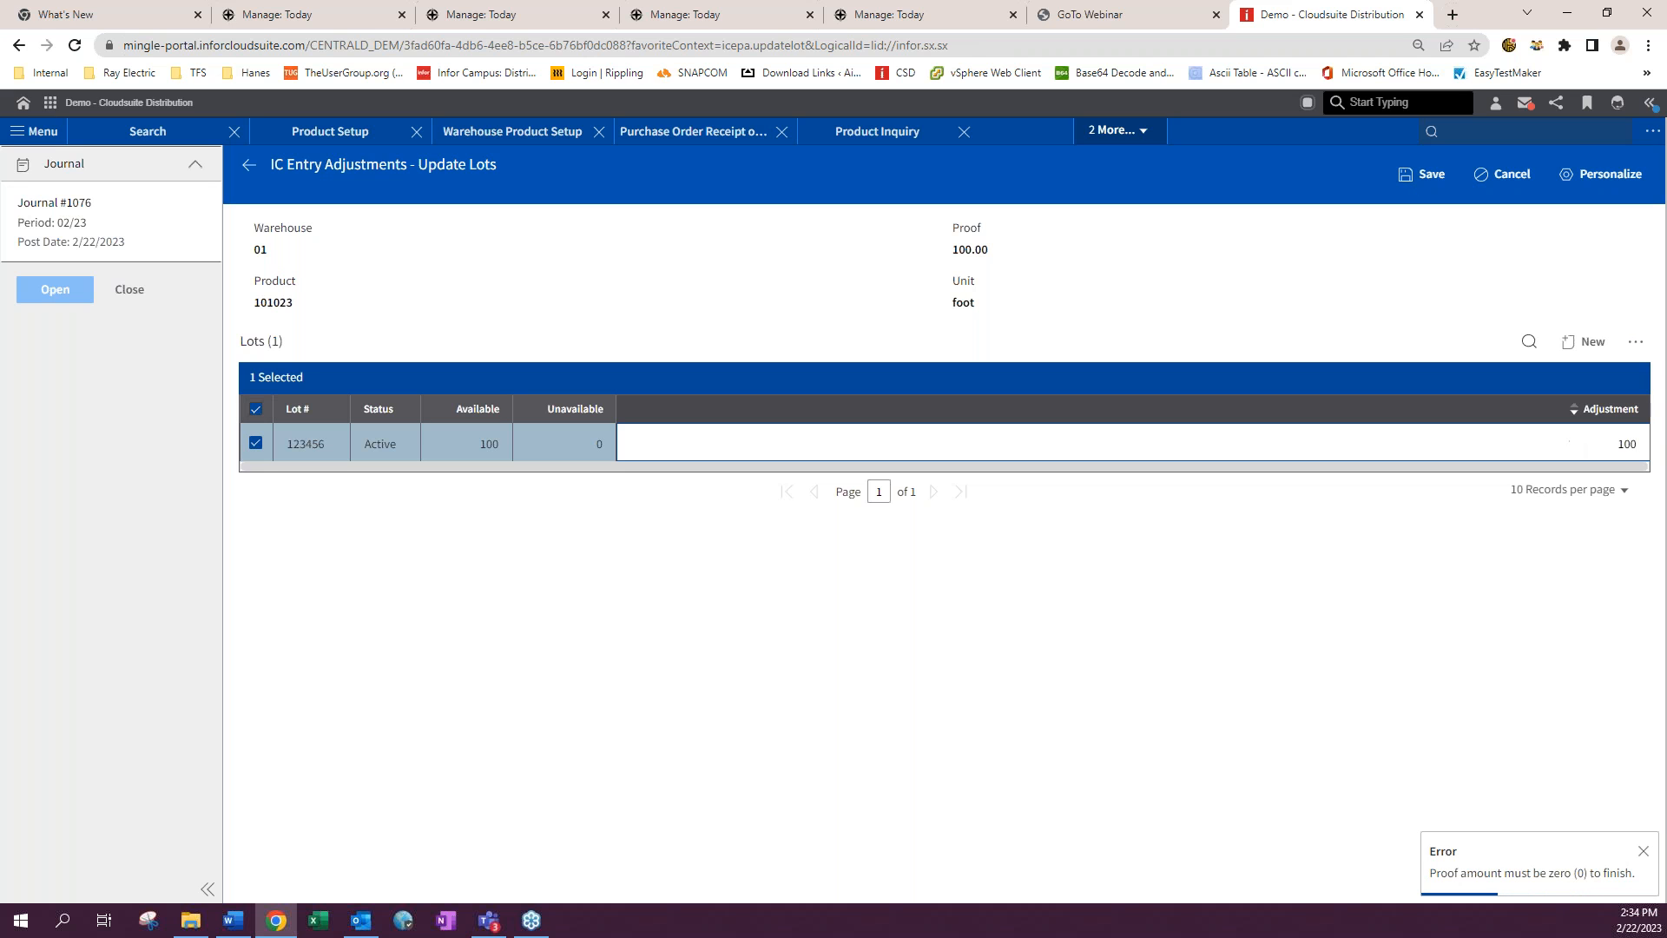
left_click(1405, 258)
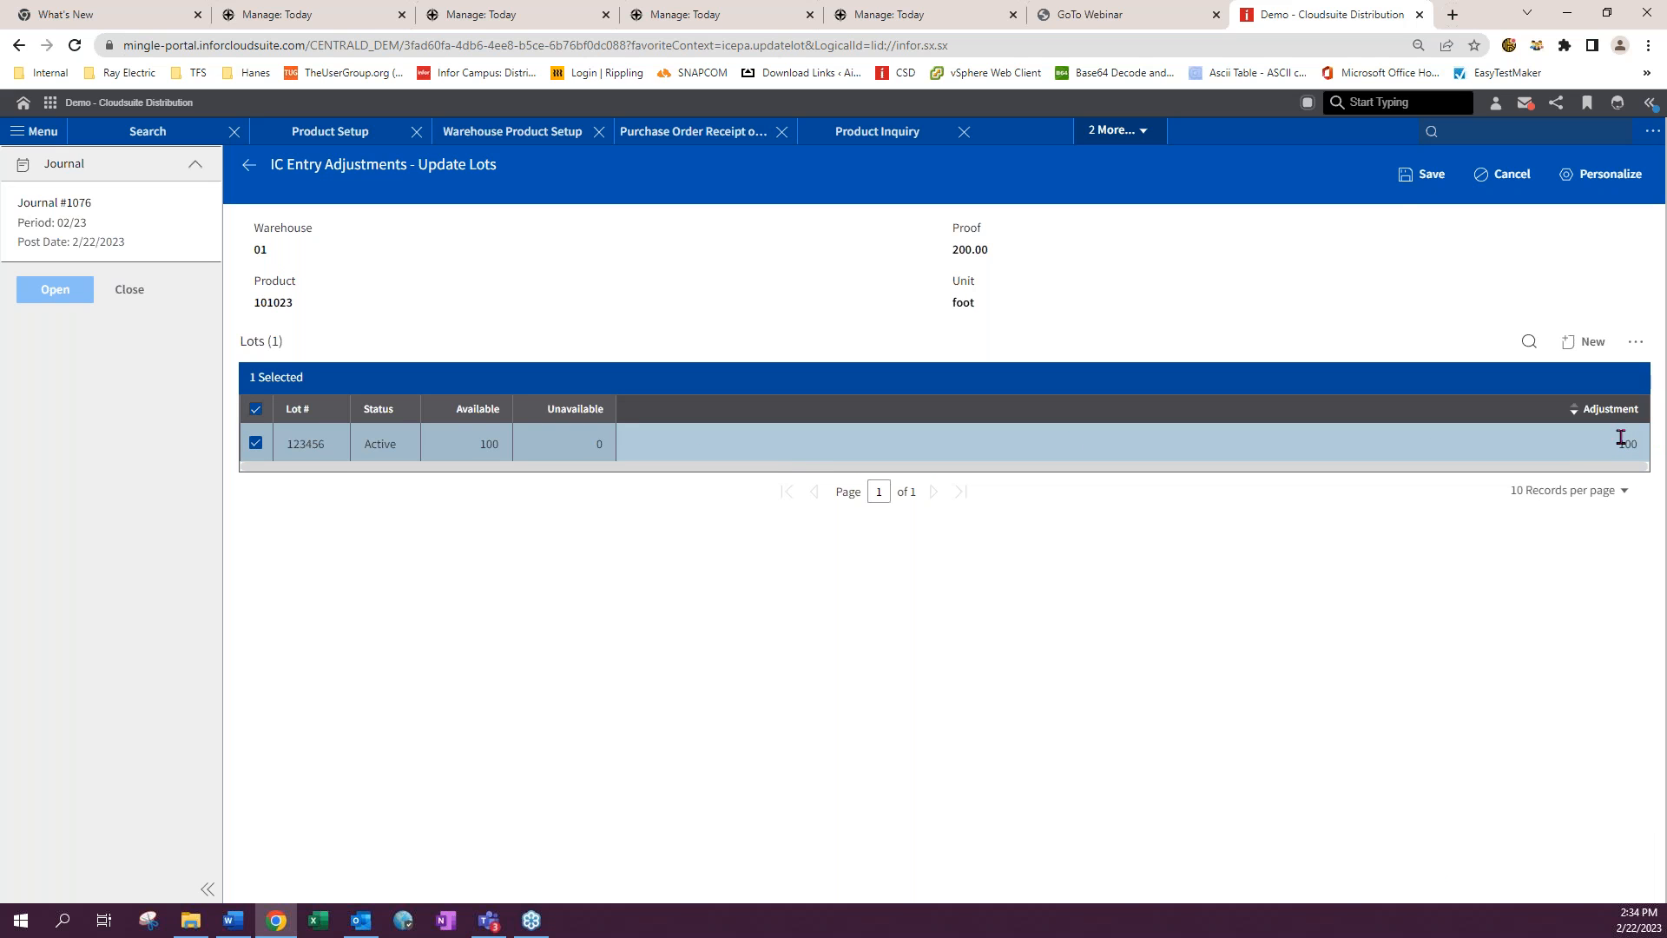
left_click(1421, 177)
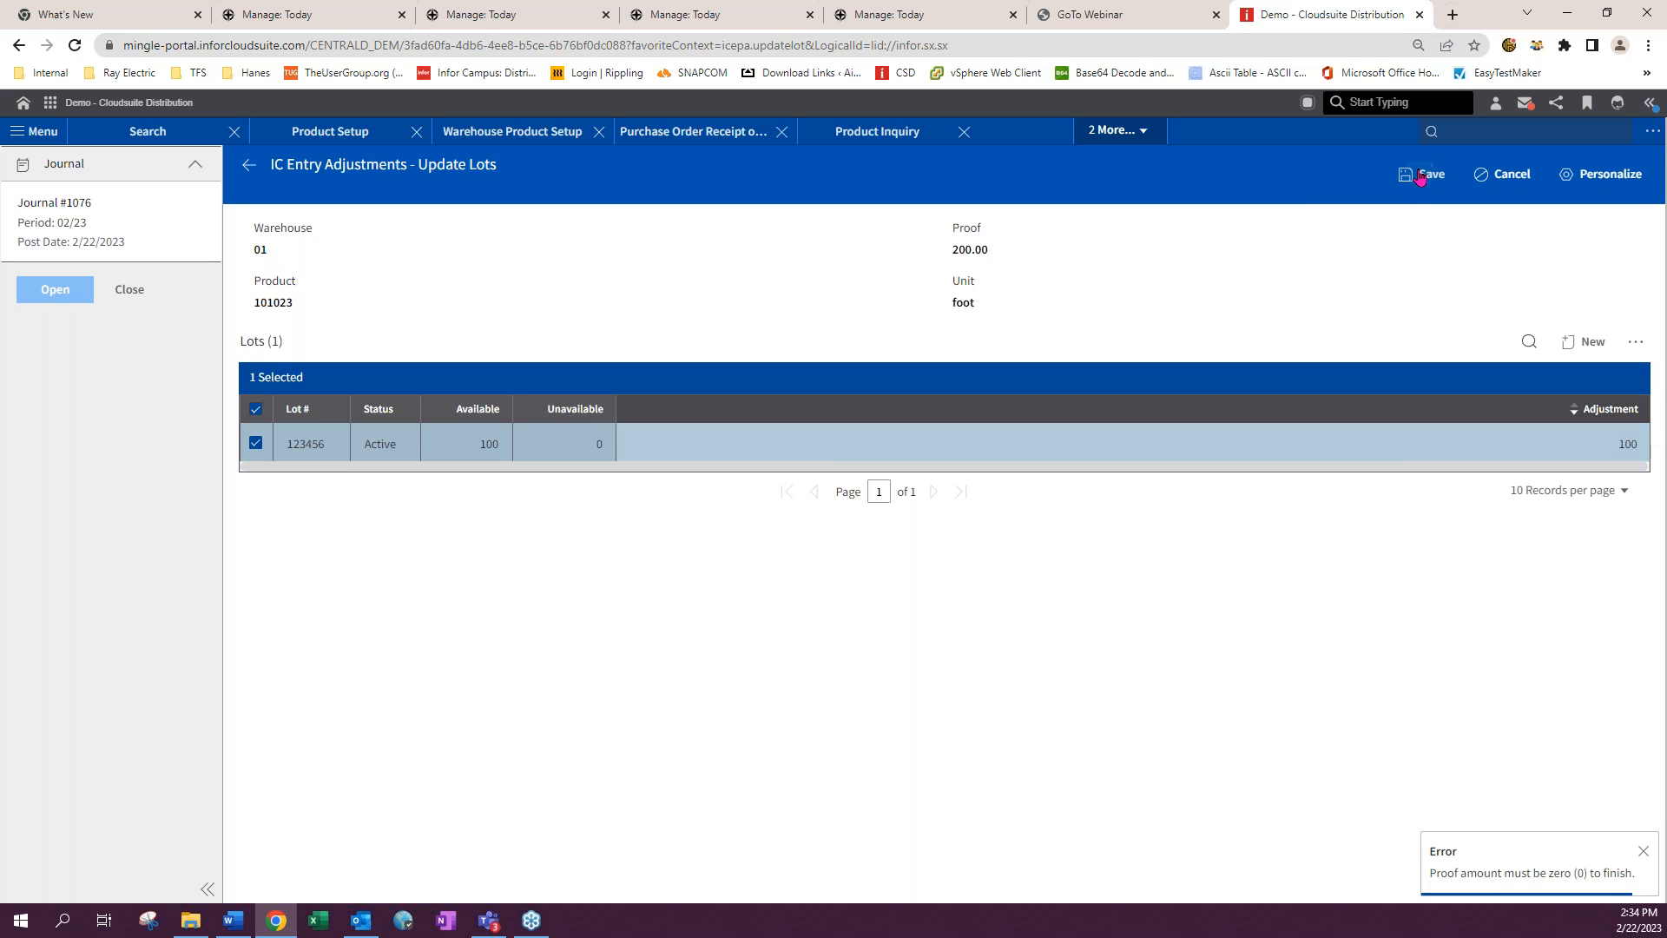
left_click(1417, 182)
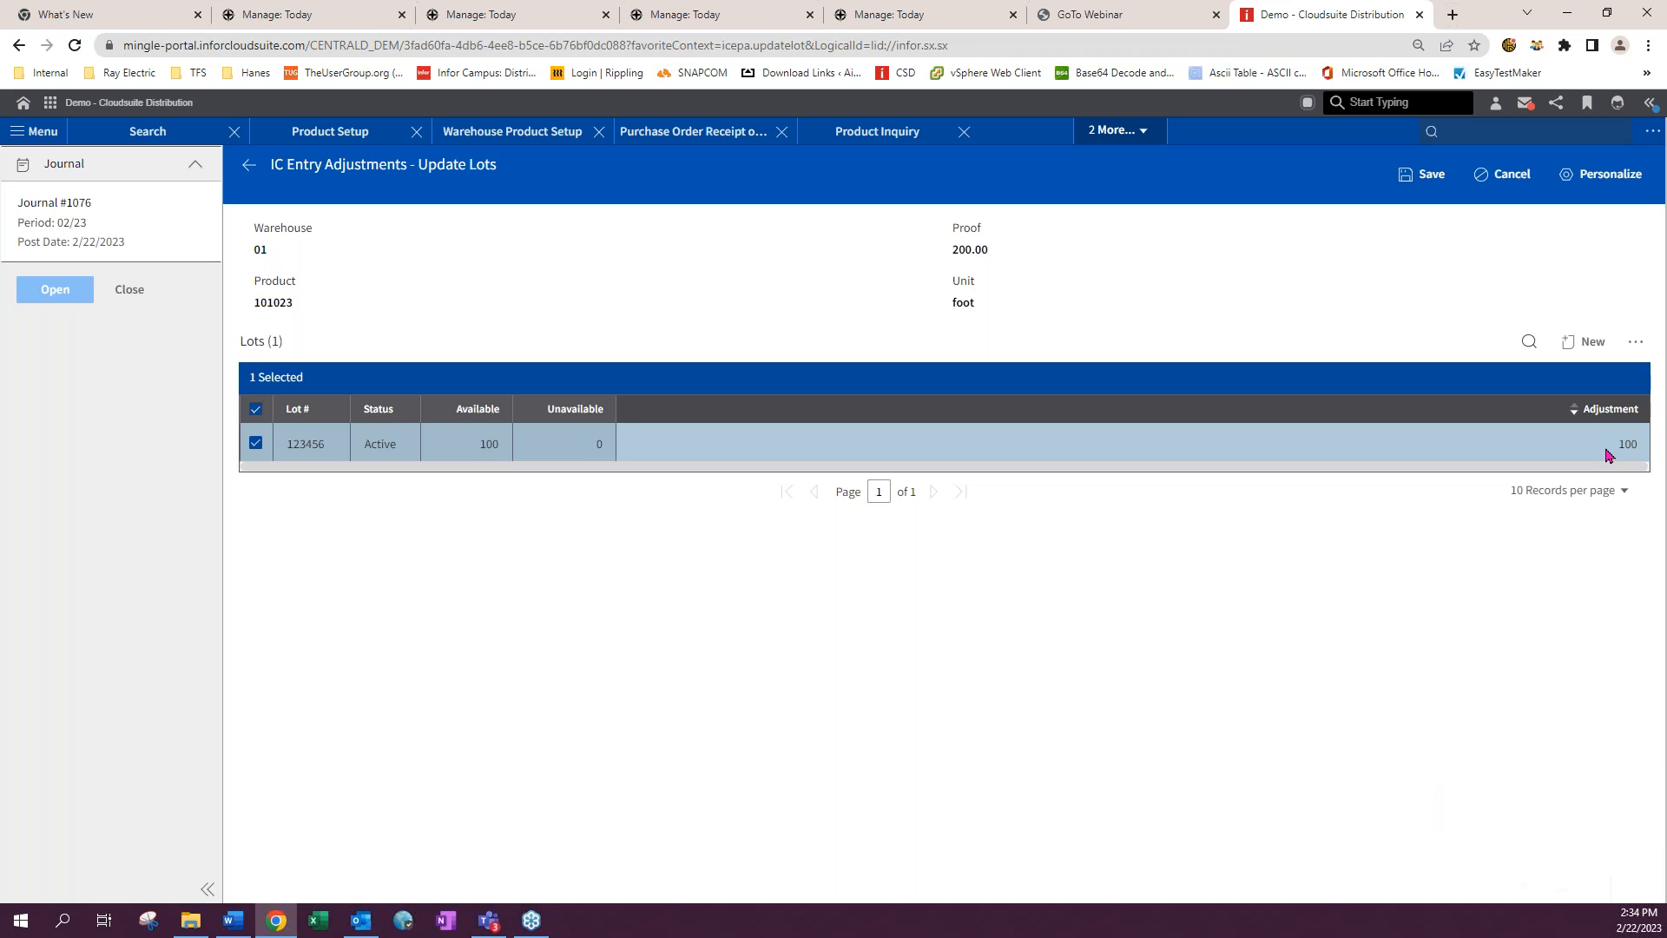
left_click(1490, 182)
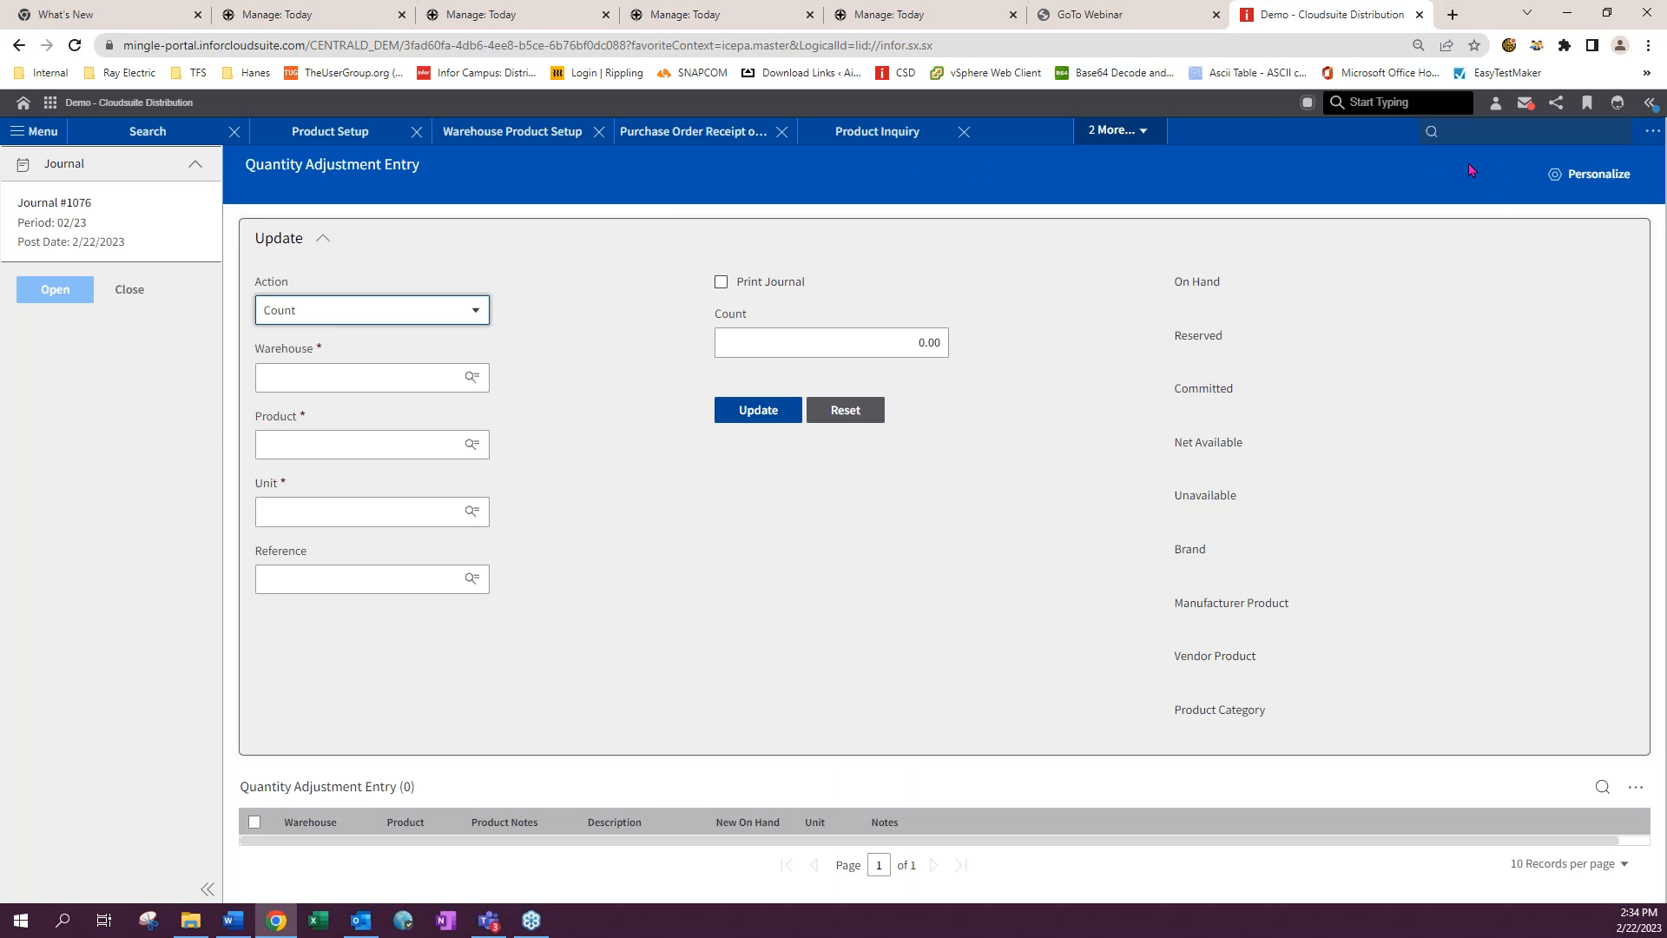
- Start a count adjustment for product 101023 in warehouse 01 - NxT Distribution Denver
left_click(298, 377)
left_click(311, 428)
left_click(311, 444)
left_click(313, 473)
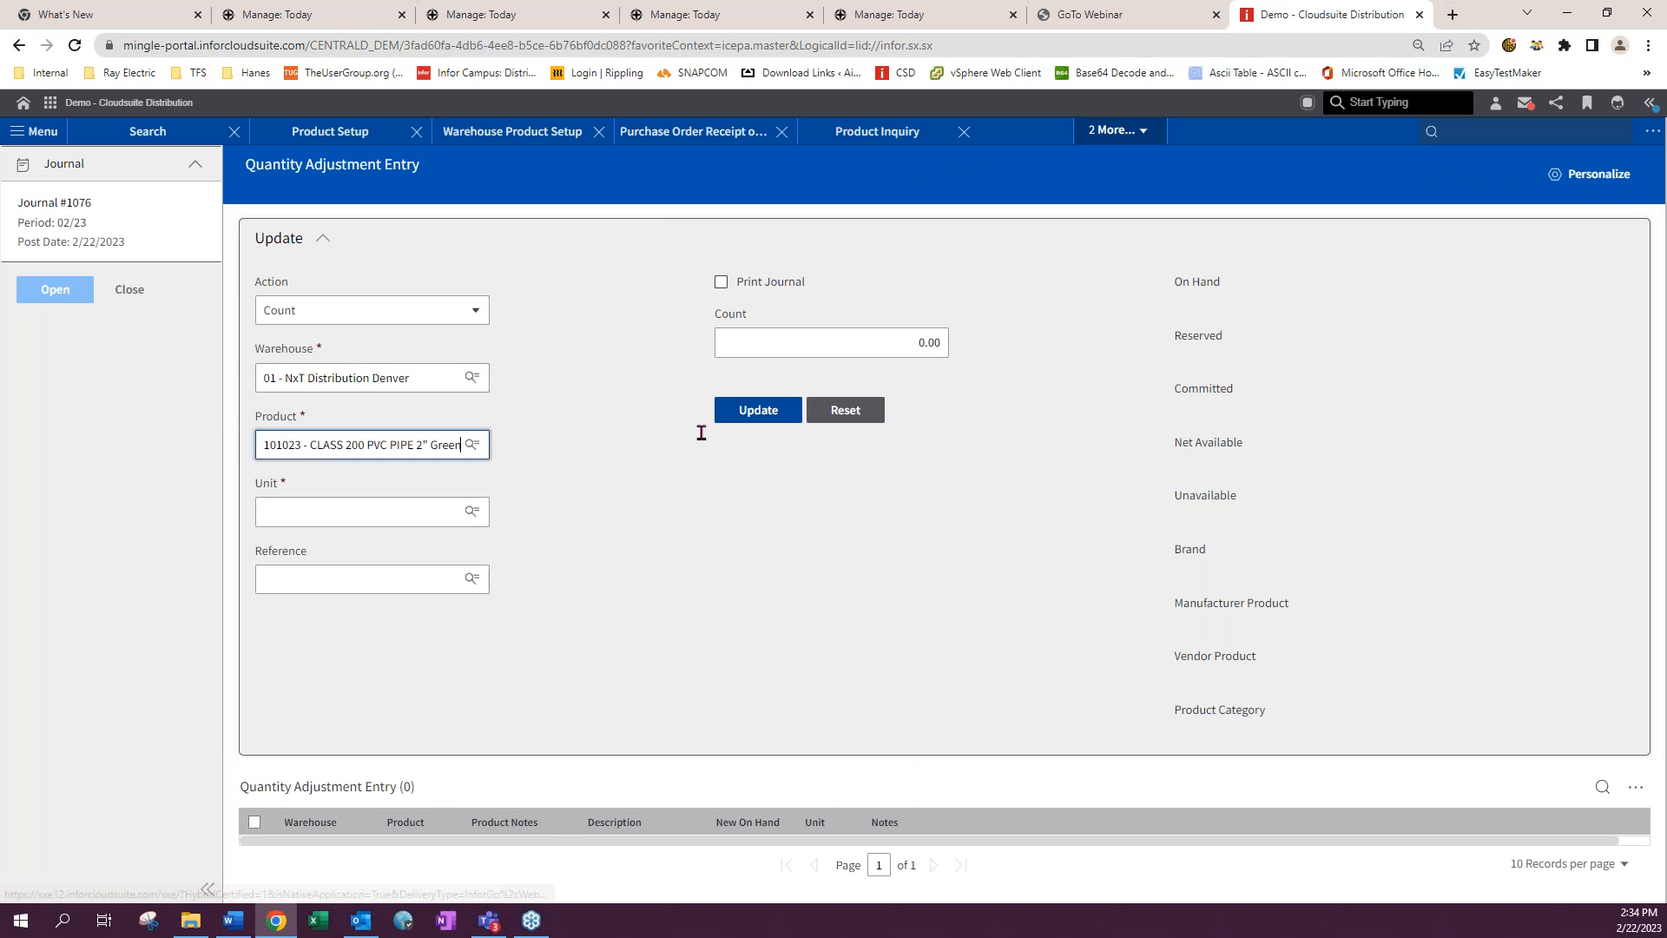
left_click(773, 426)
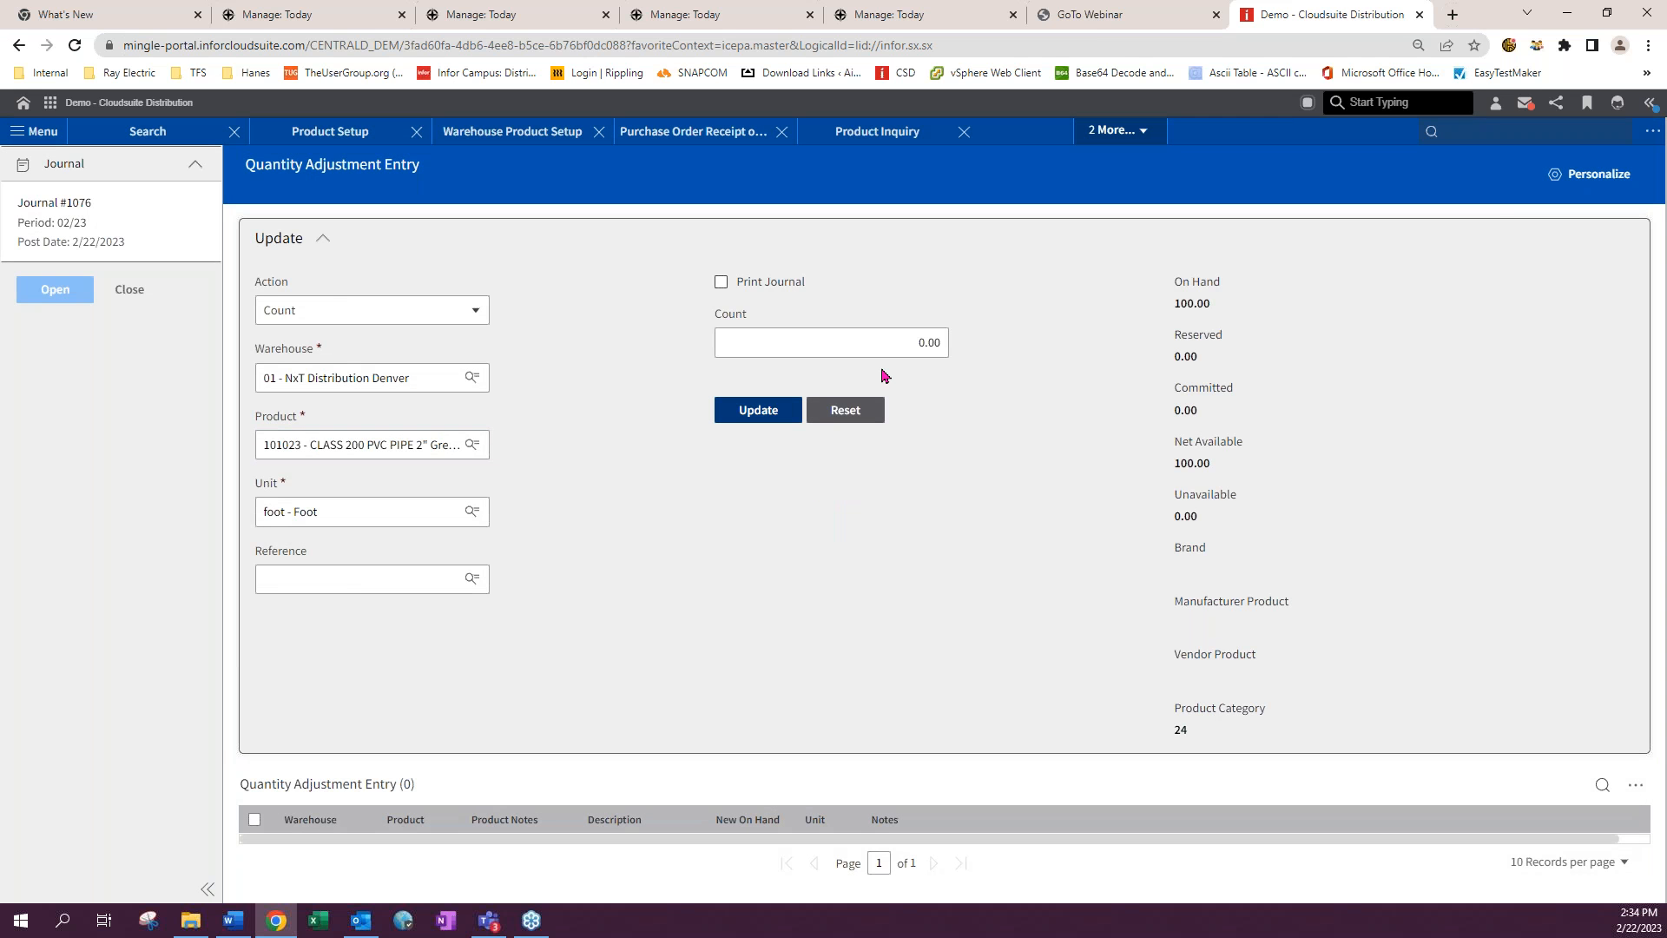
- Open the lot update, select lot 123456, enter an adjustment of 100 and try to save
left_click(745, 415)
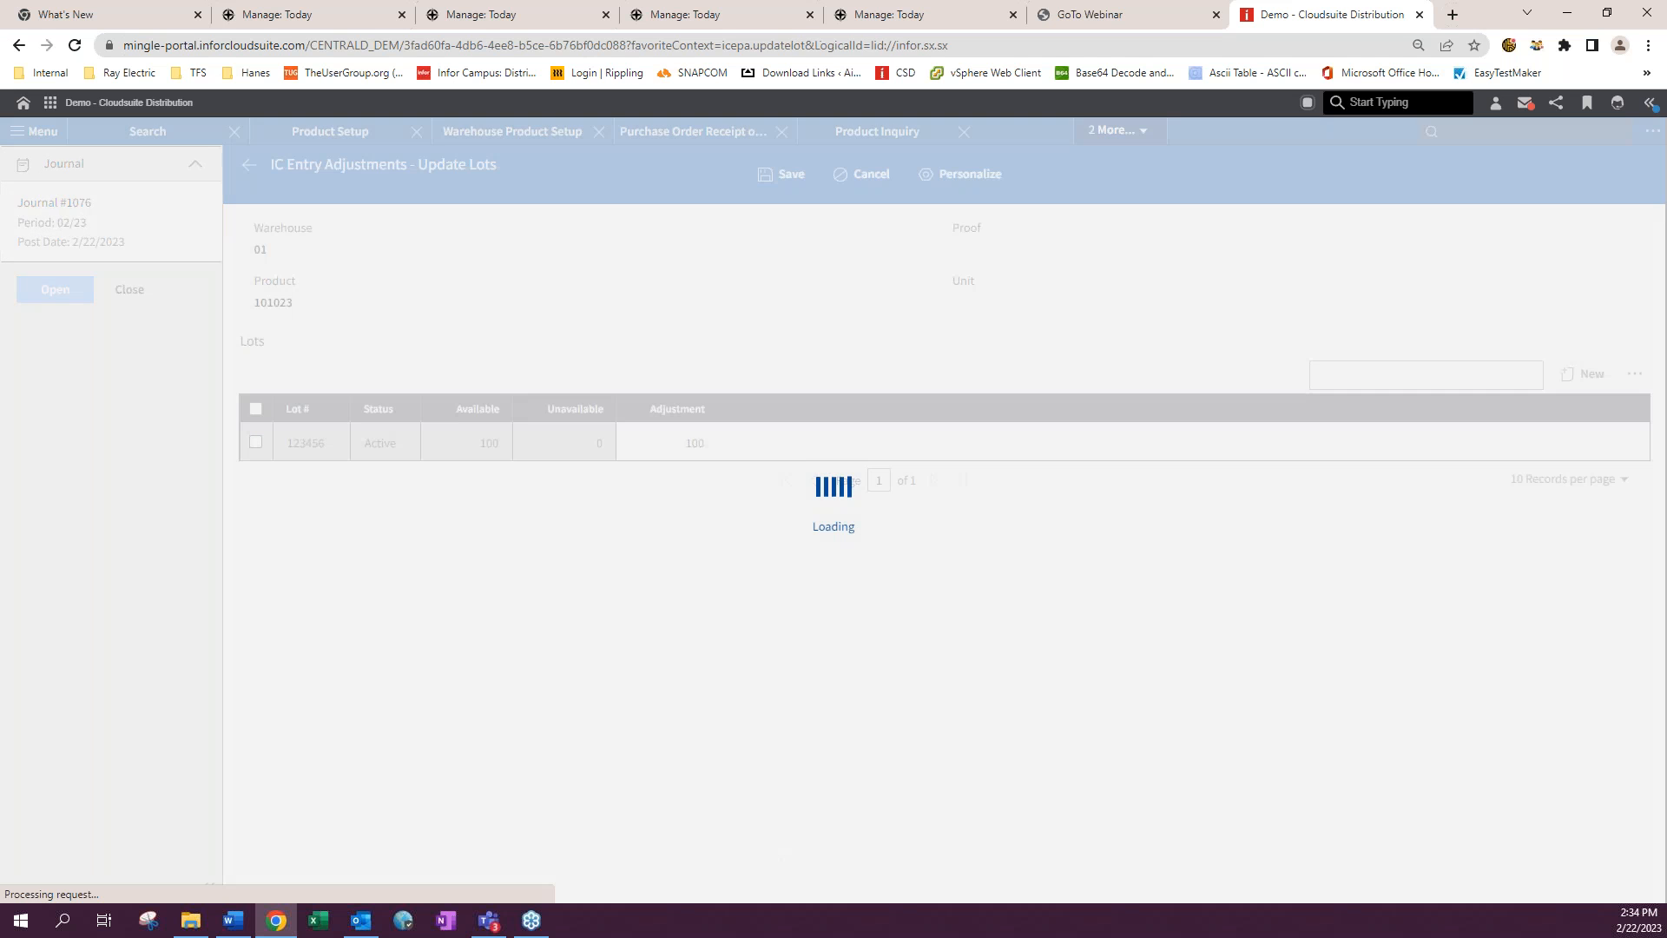
left_click(254, 412)
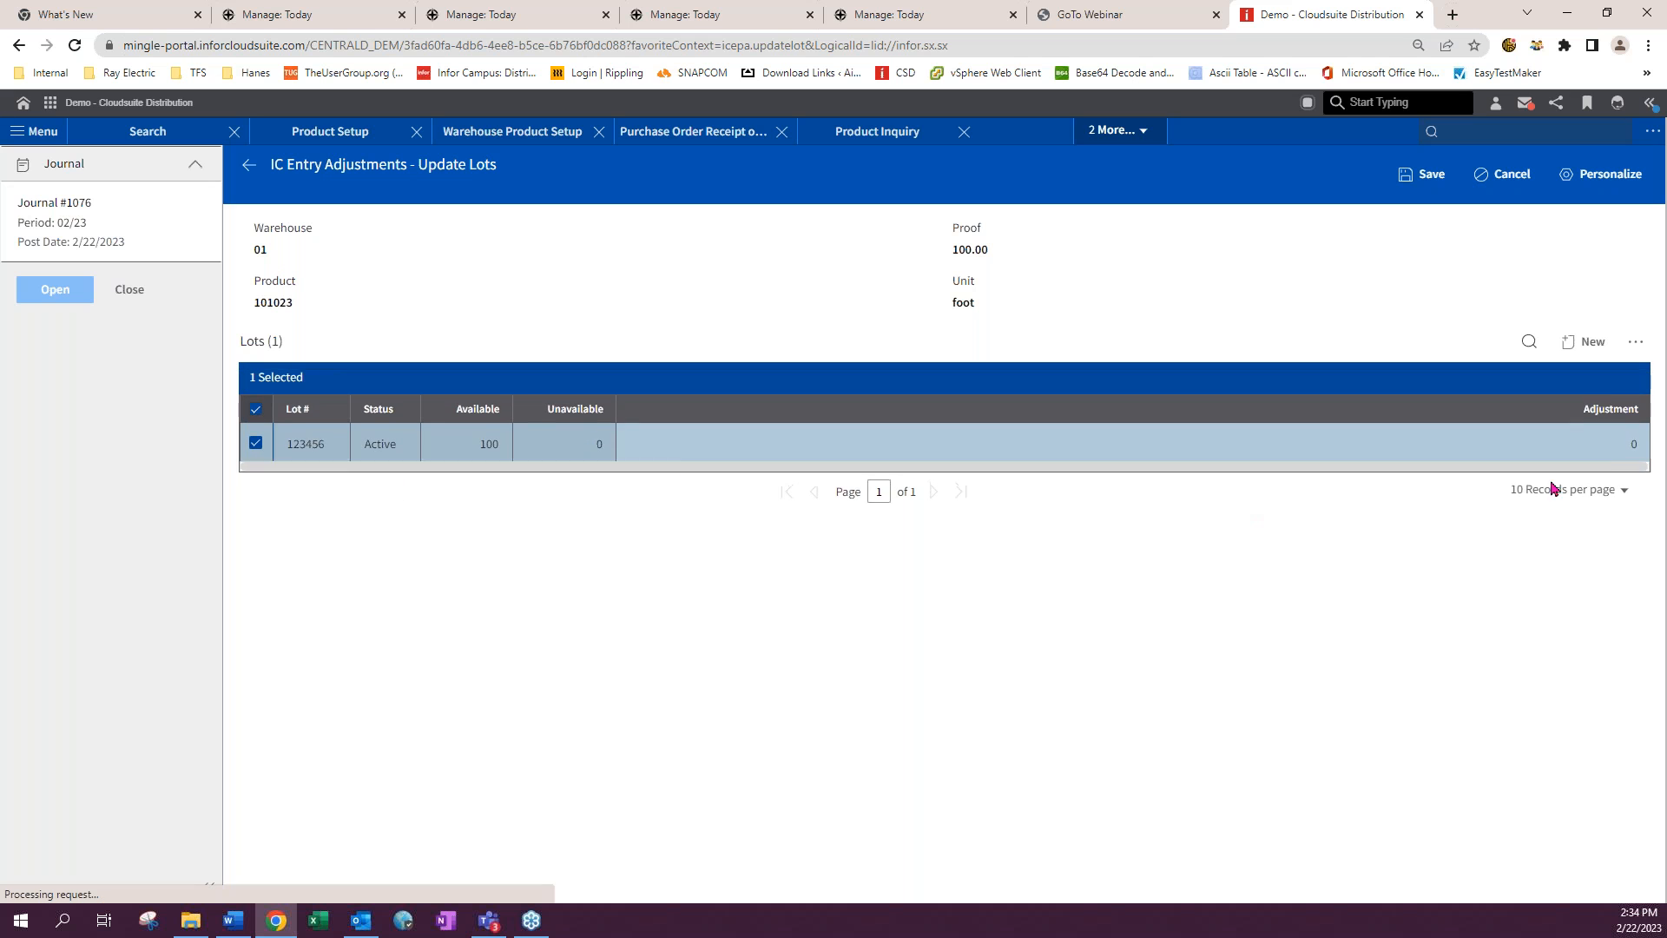
left_click(1613, 444)
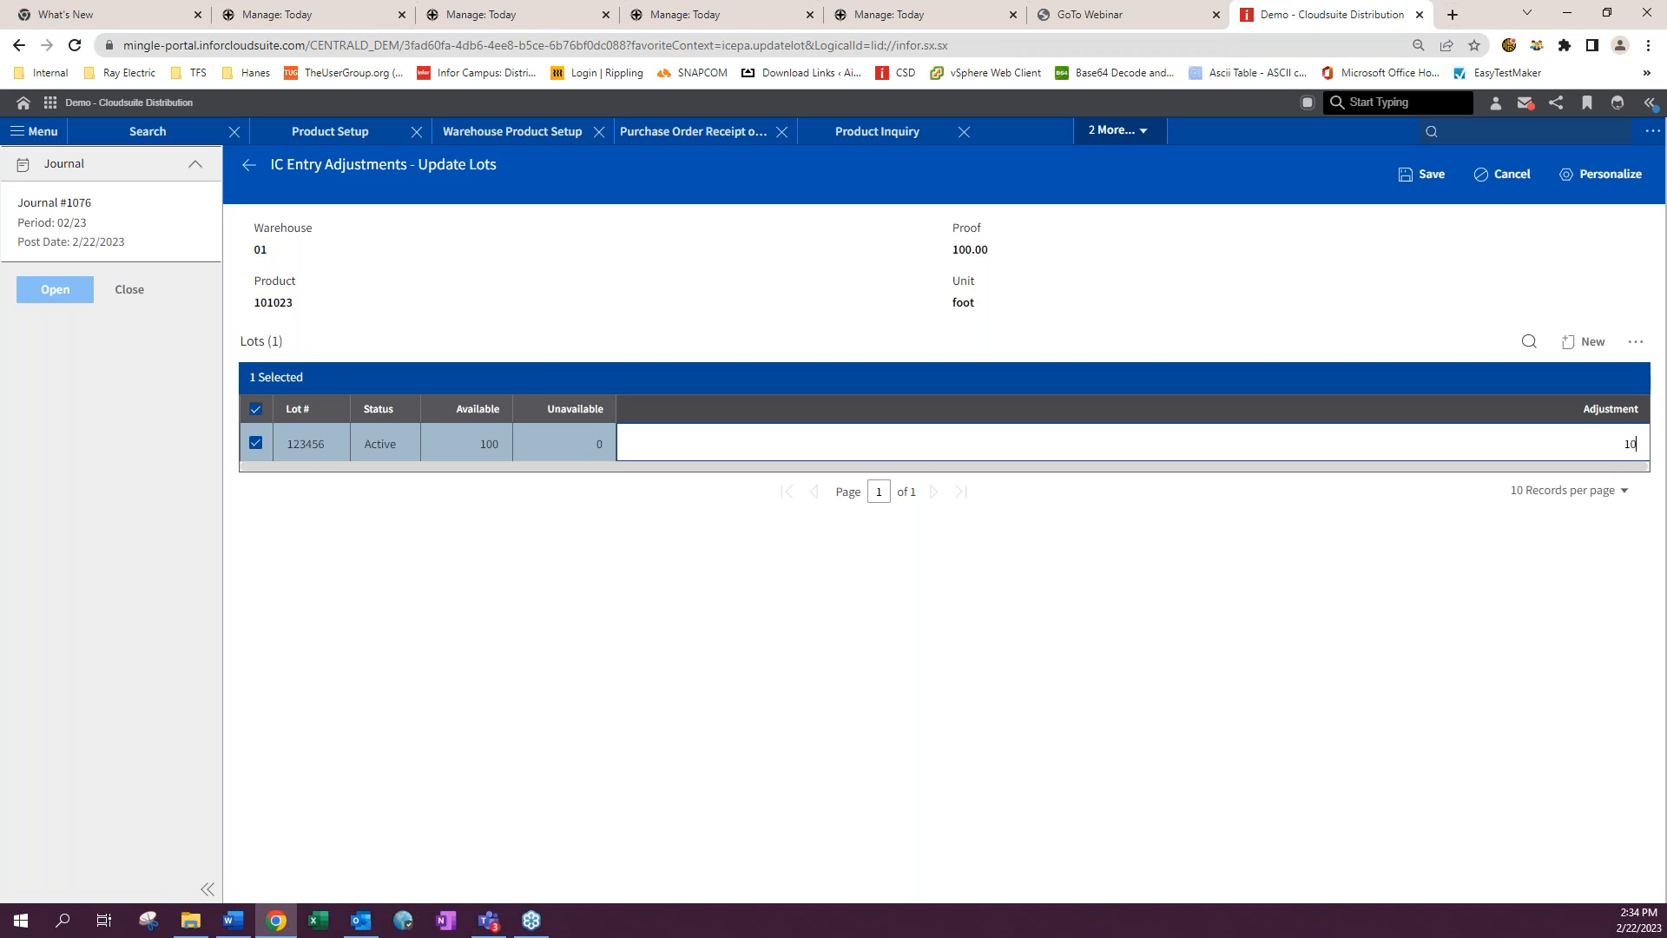
left_click(1335, 287)
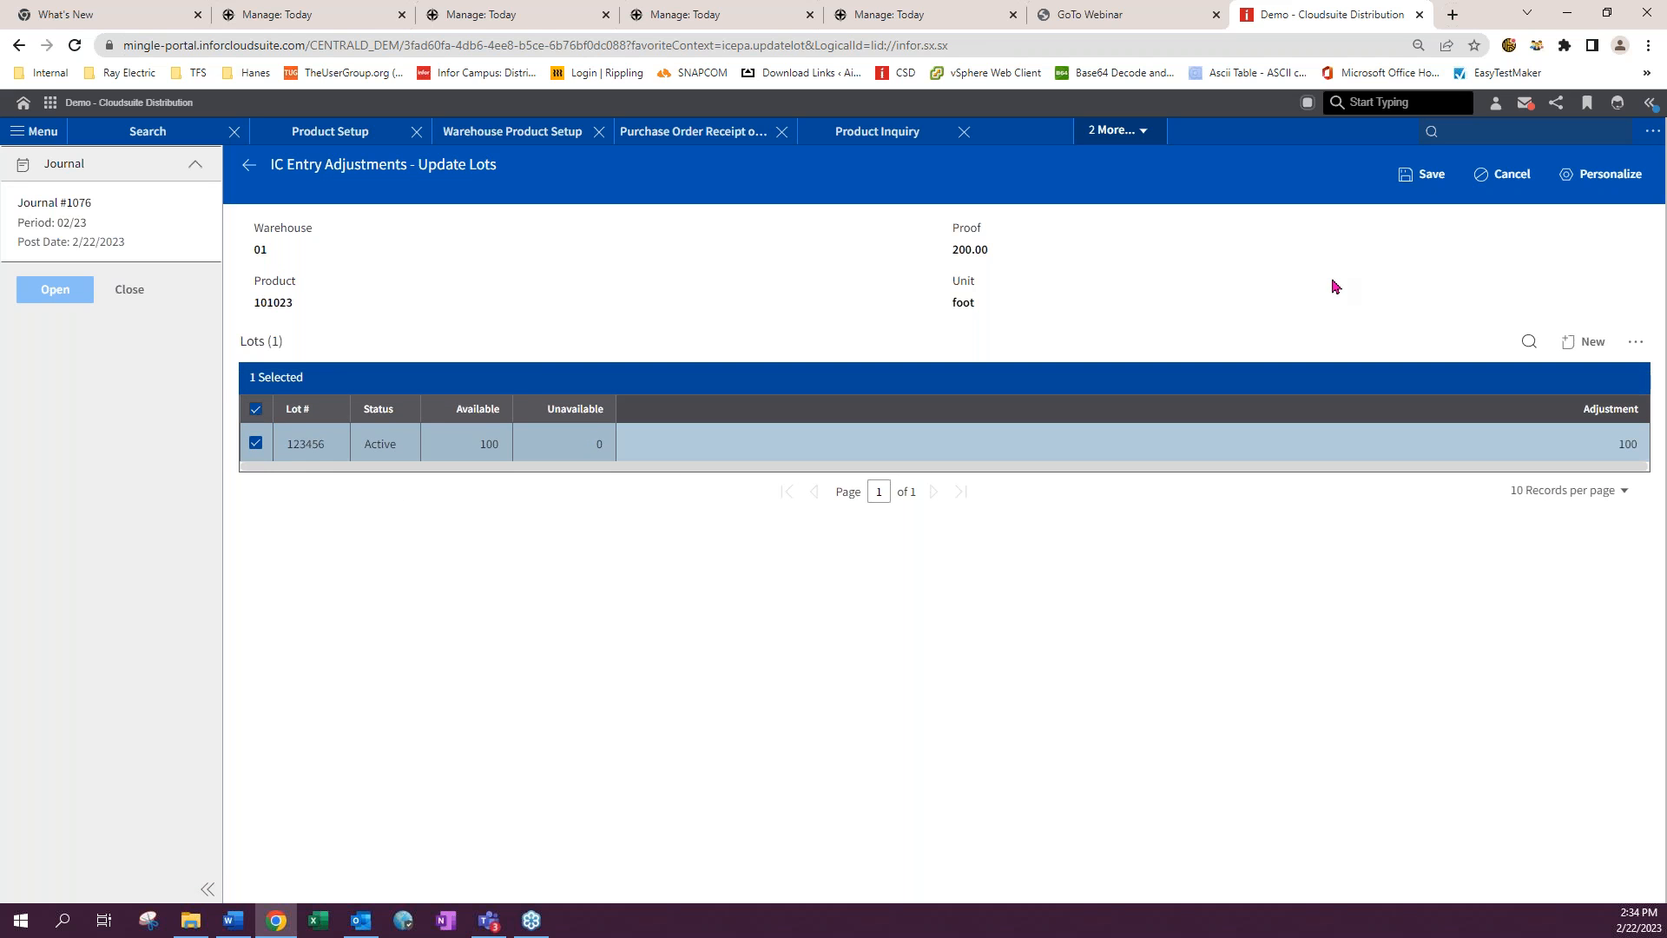
left_click(1433, 181)
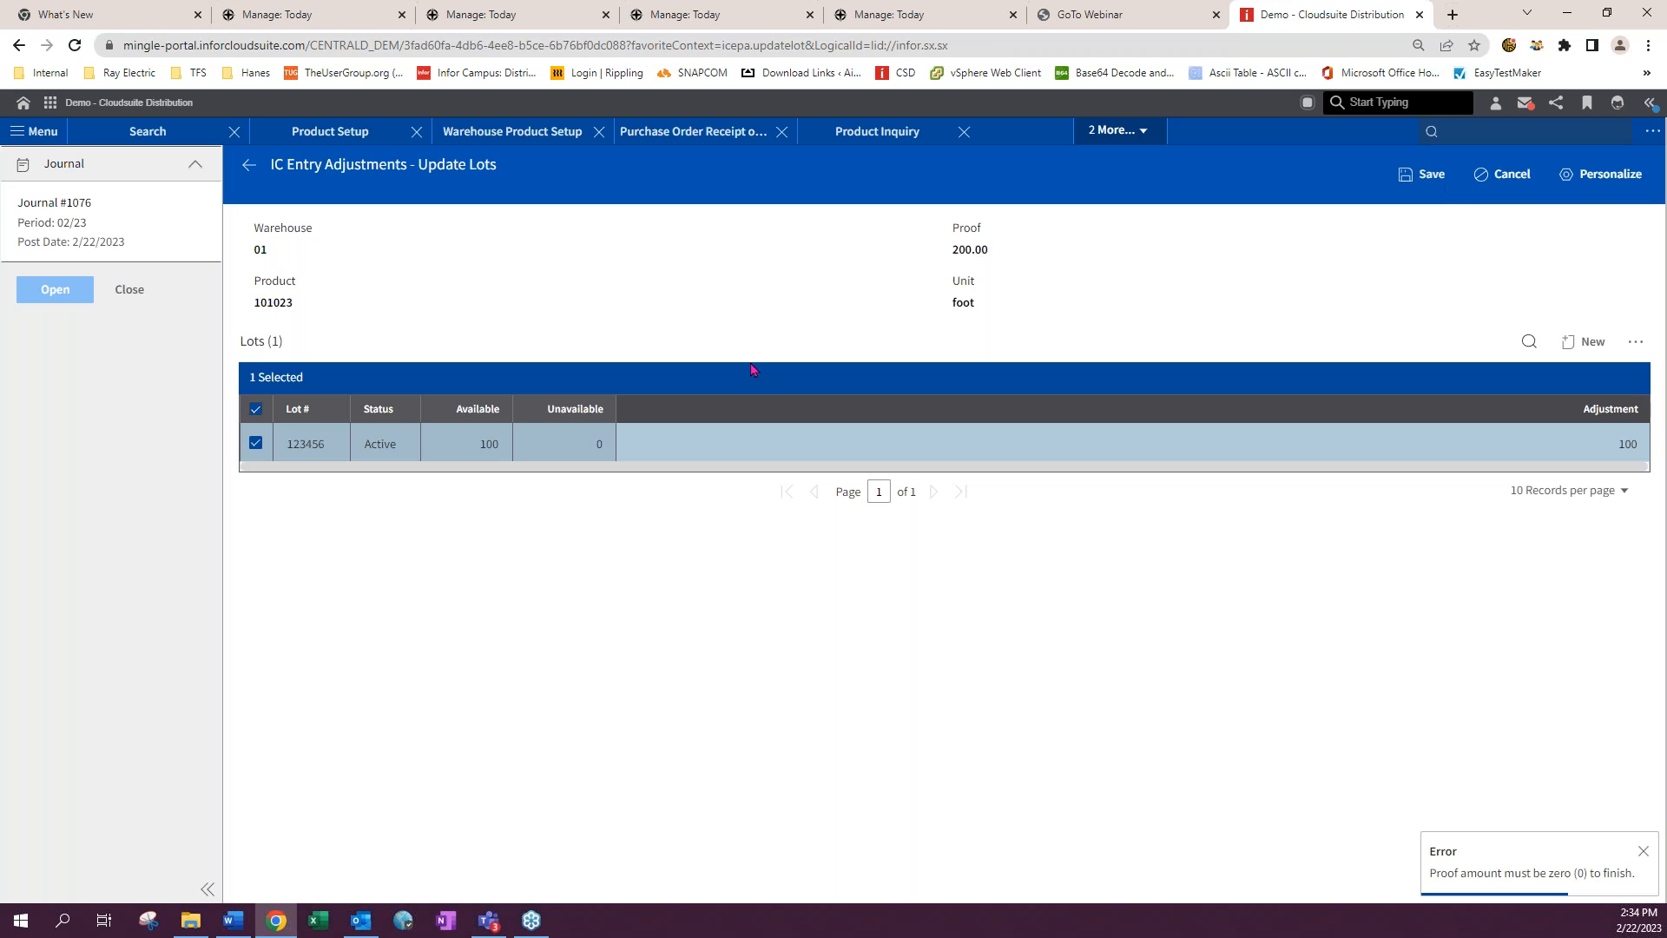
- Change lot 123456's adjustment to -100 and save the lot update
left_click(1622, 444)
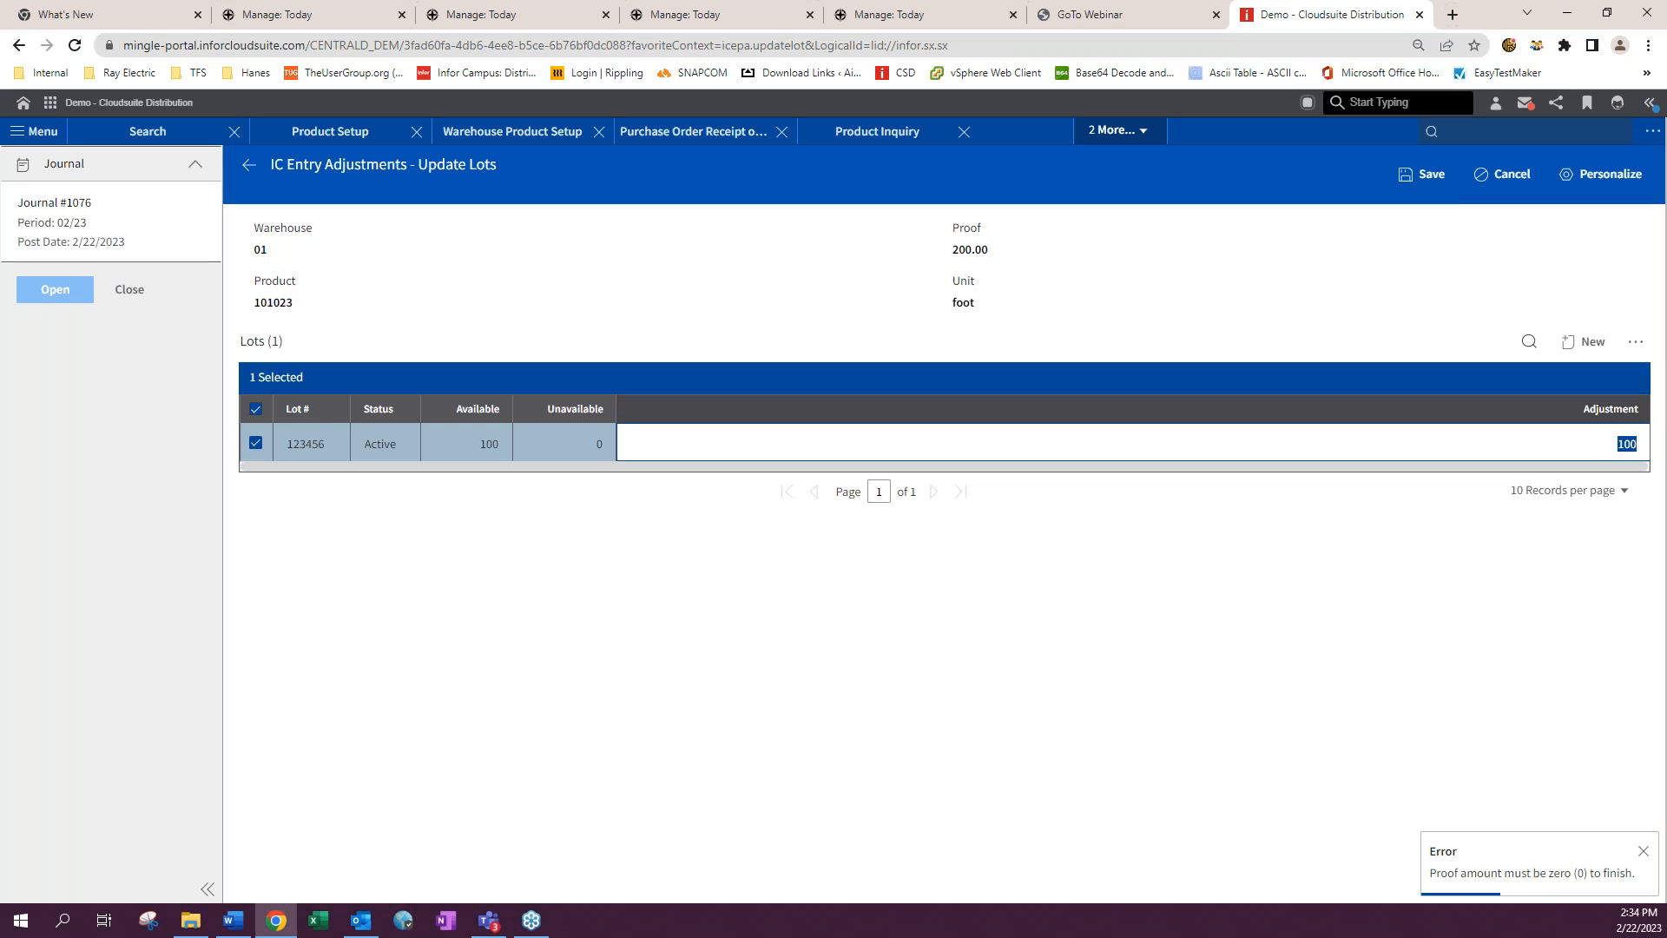
type("-1")
left_click(1423, 323)
left_click(1430, 176)
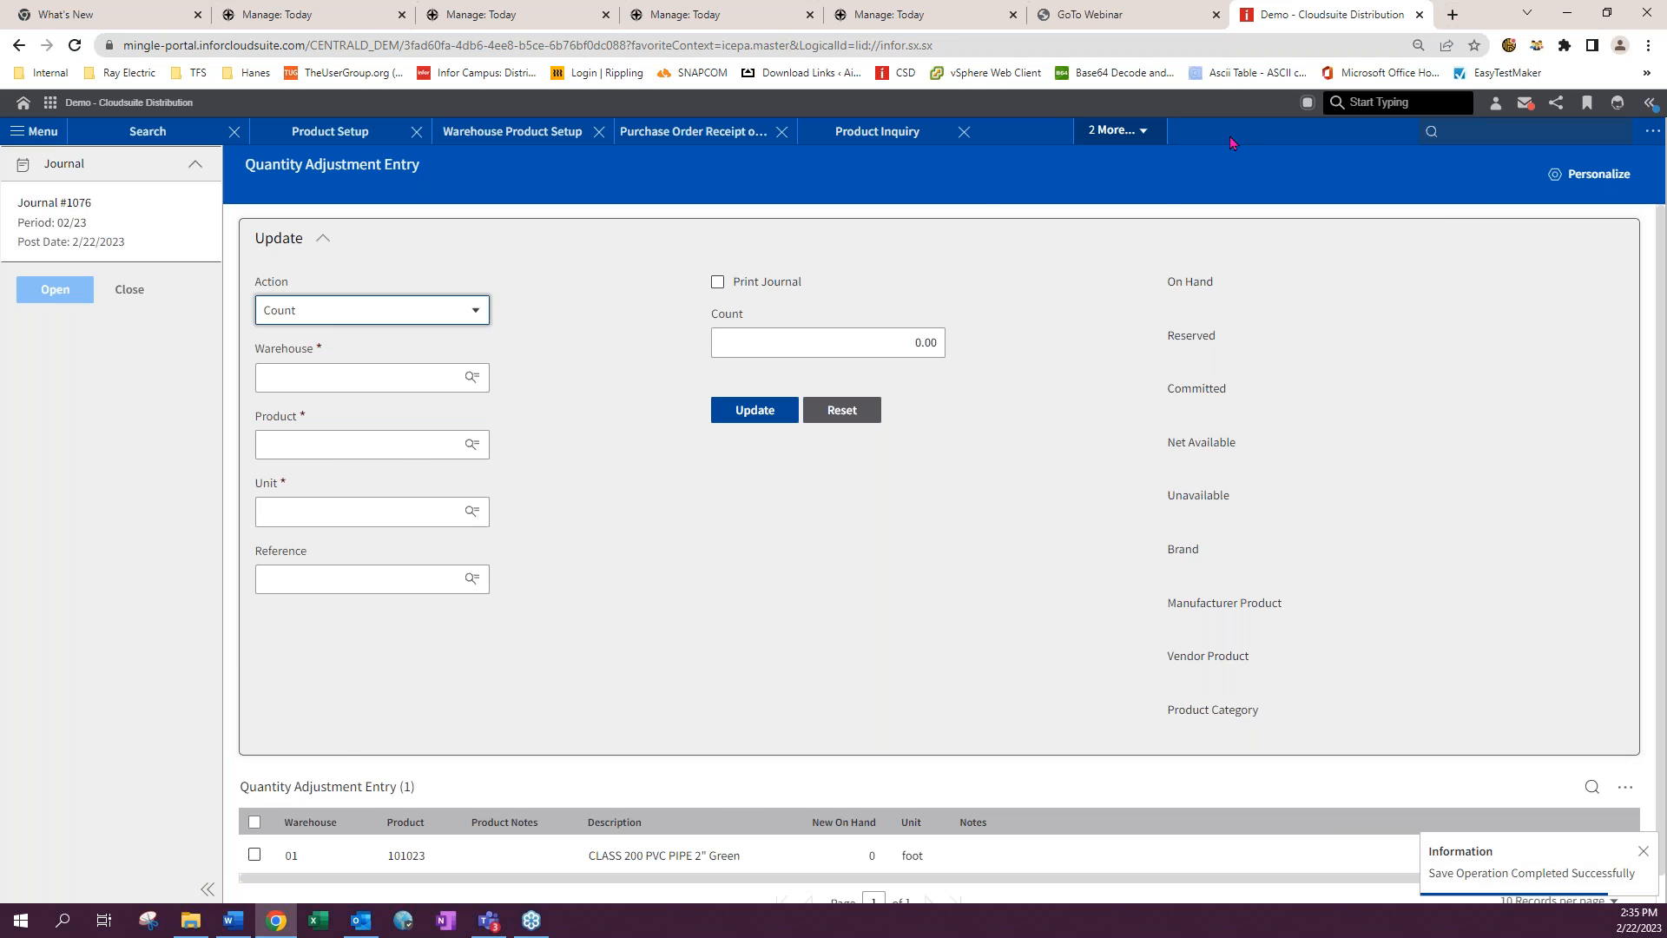
- Close the Quantity Adjustment Entry, Linear Cut Maintenance, Product Inquiry and Purchase Order Receipt tabs
left_click(1118, 131)
left_click(1158, 195)
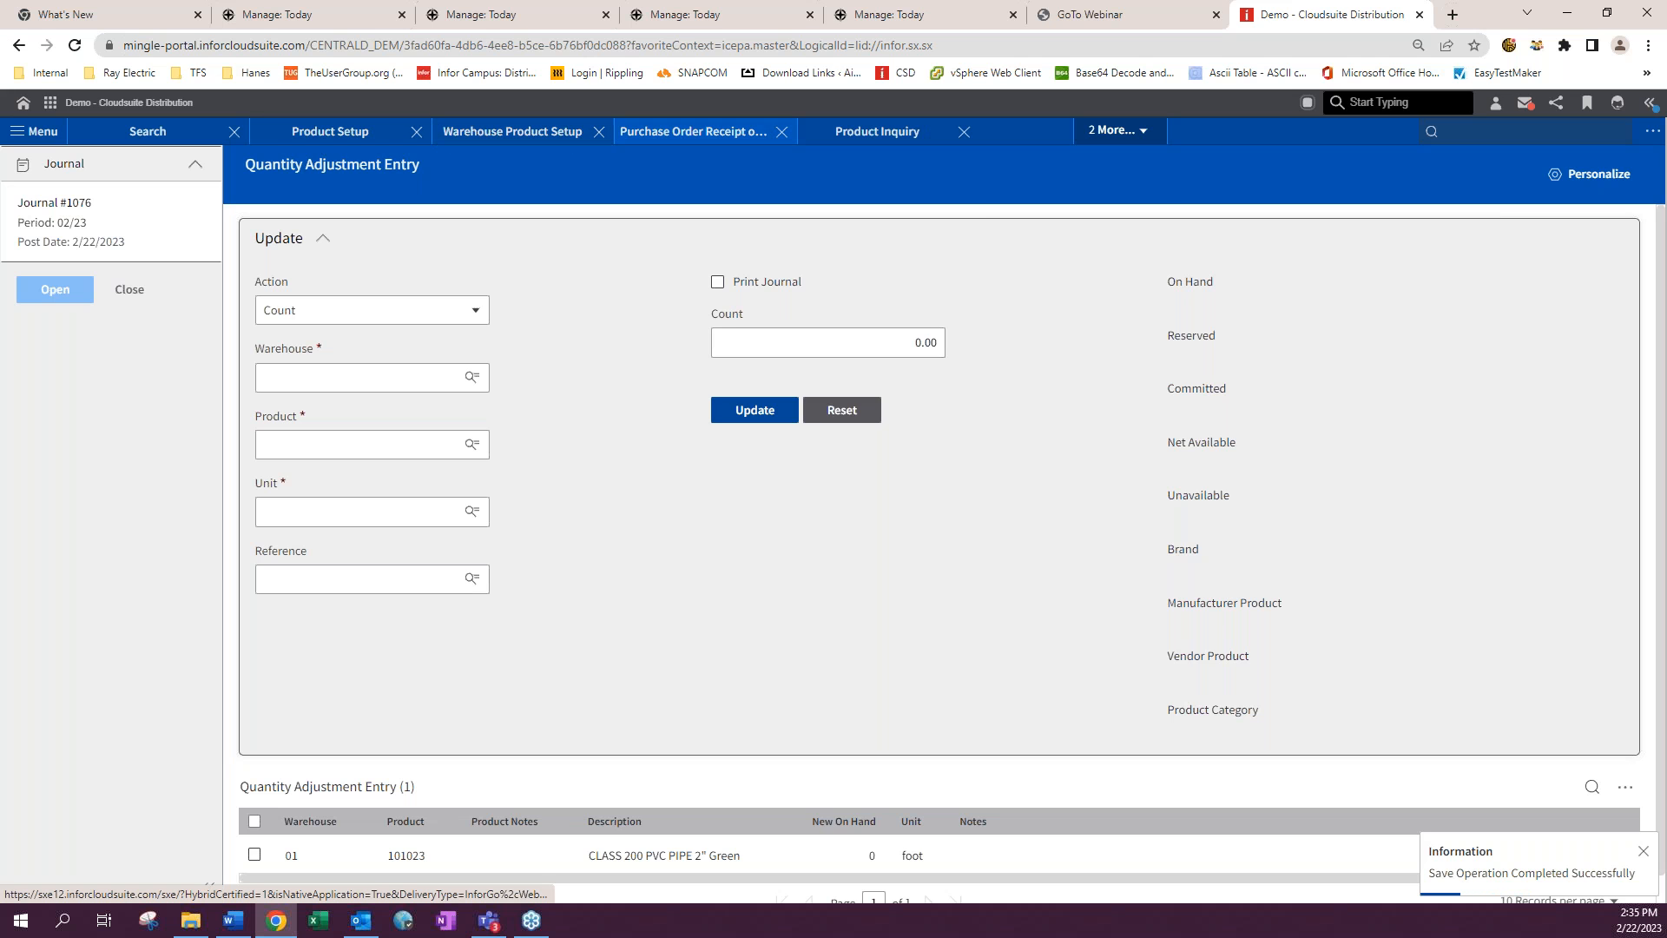
left_click(1130, 132)
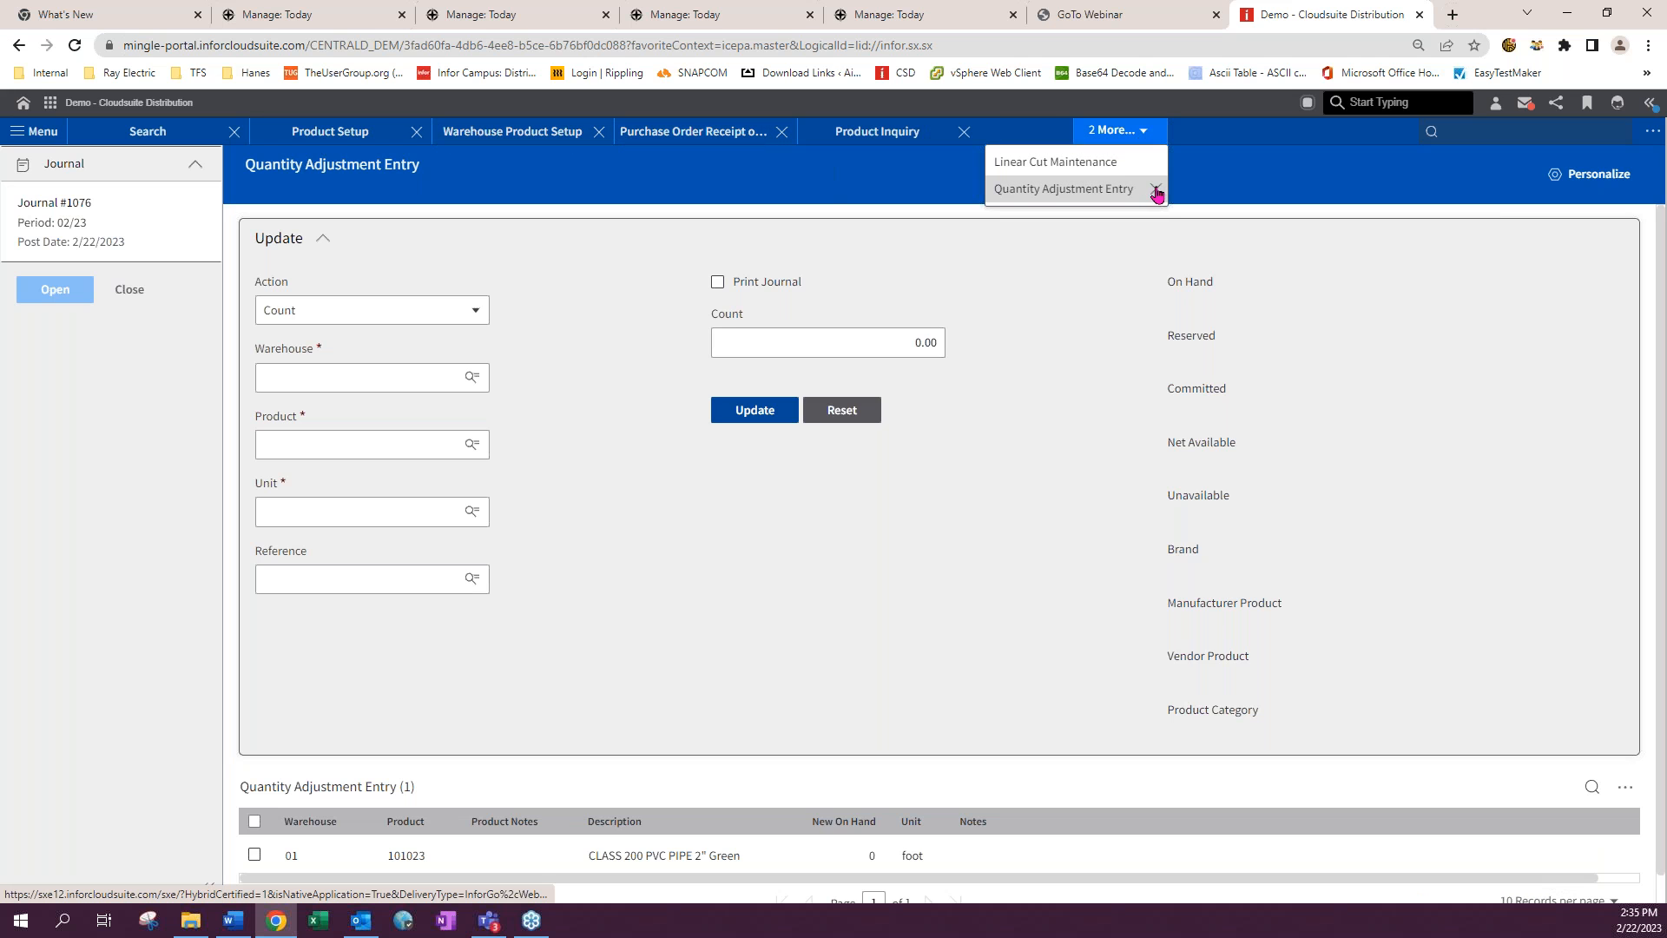
left_click(1156, 188)
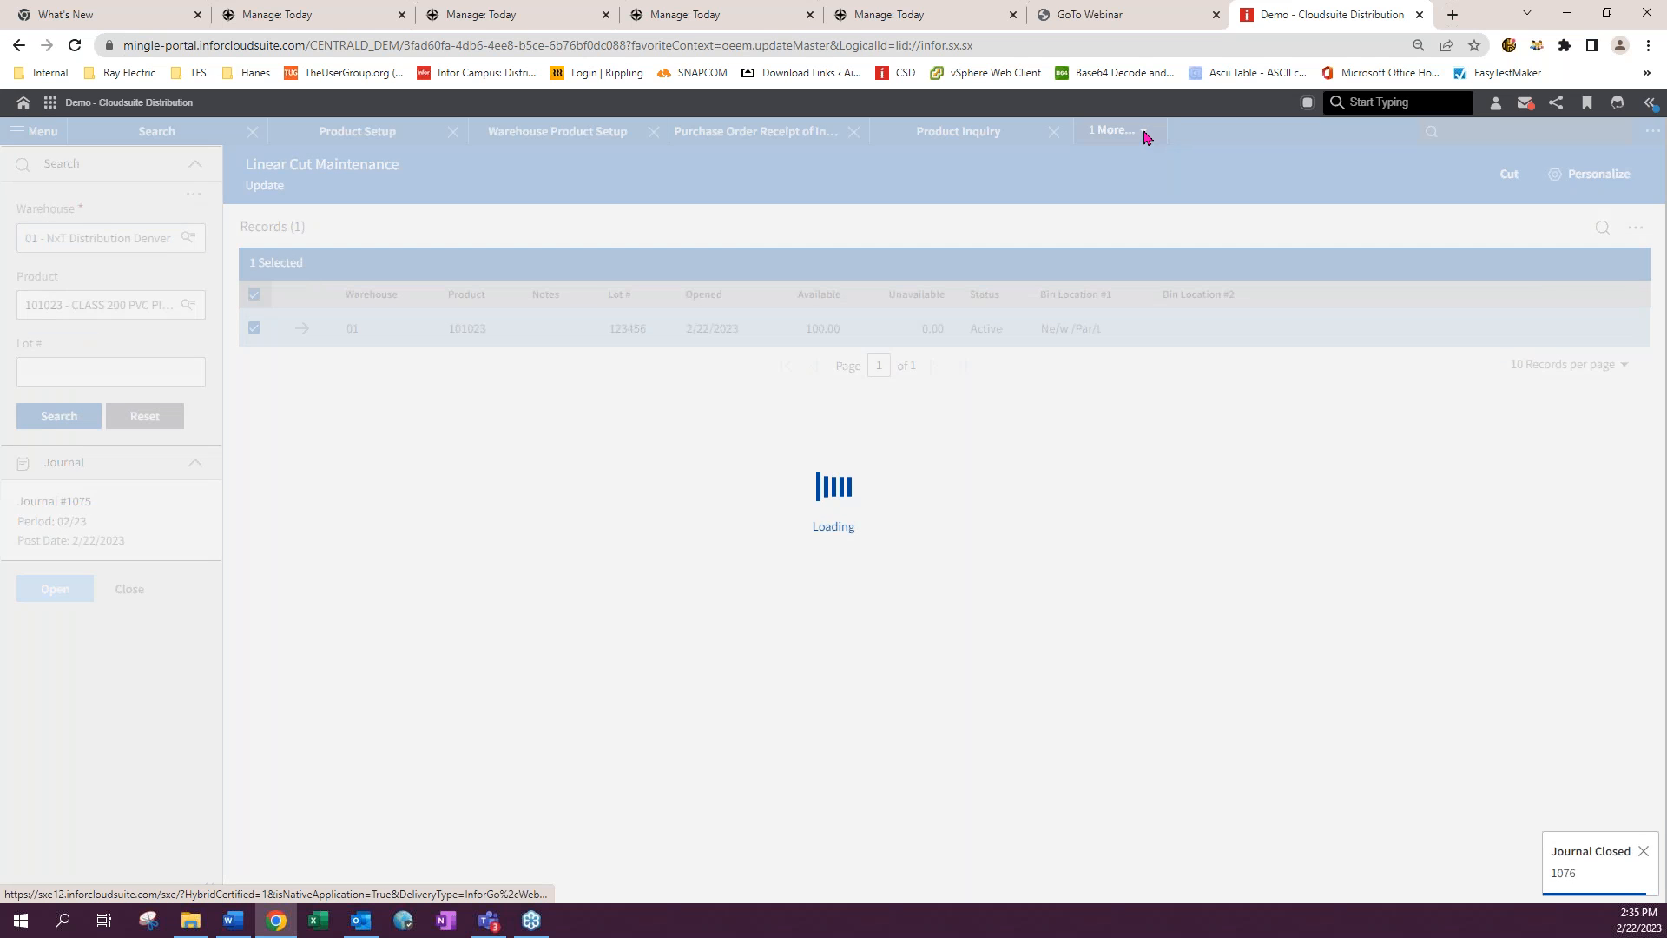
left_click(1142, 132)
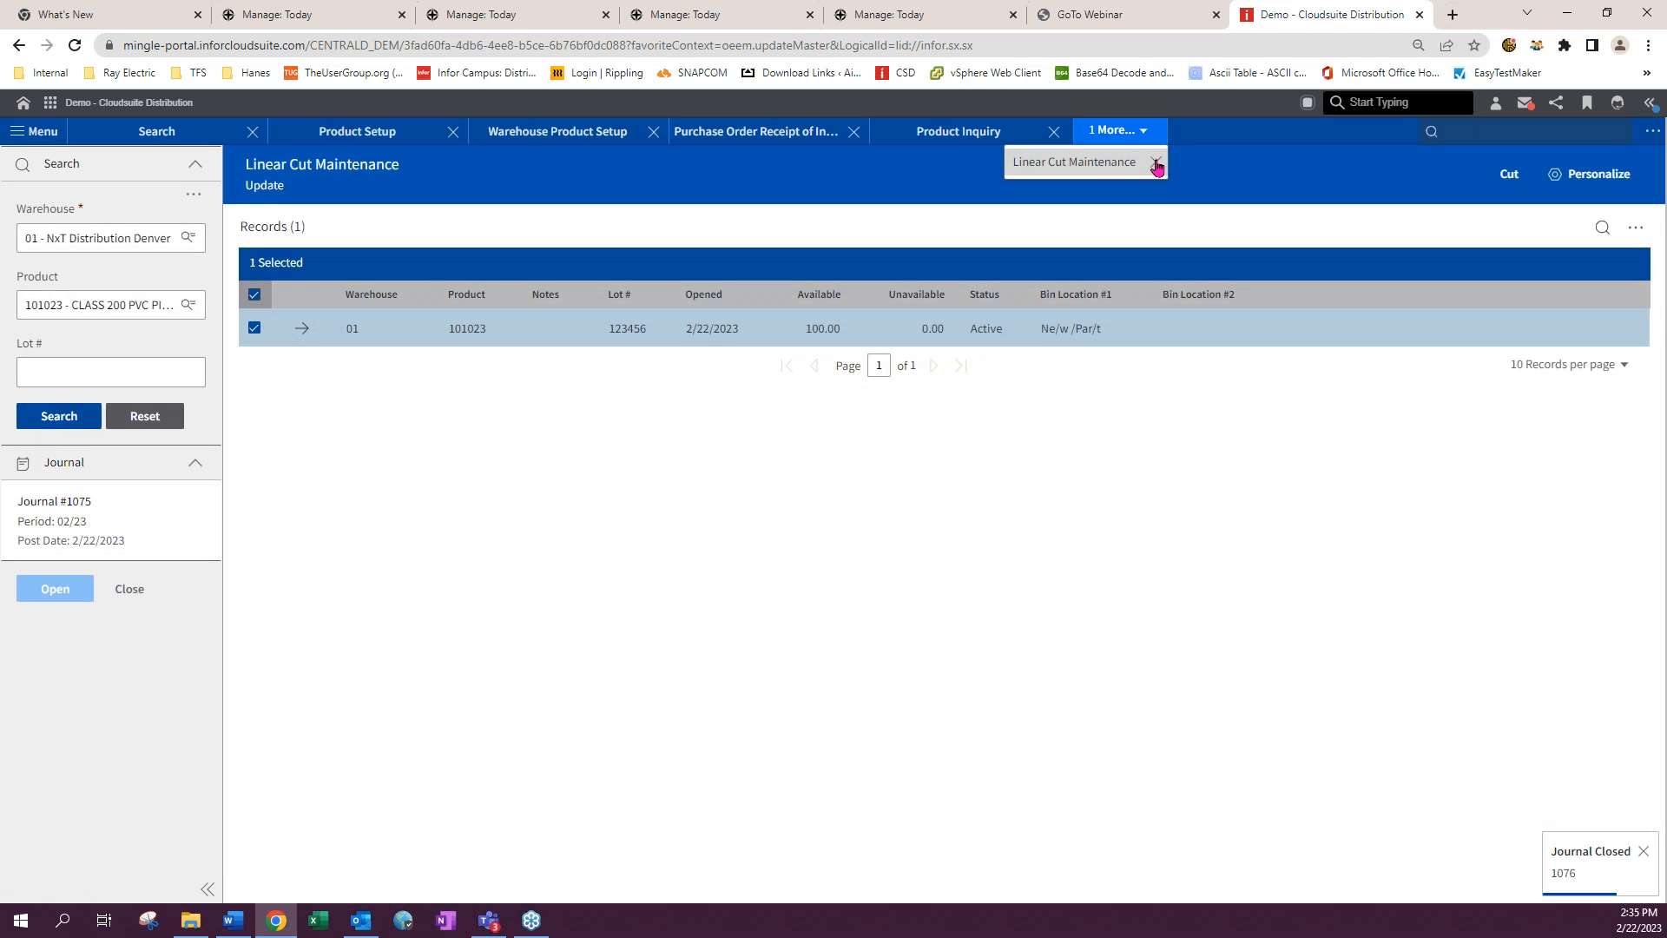
left_click(1156, 163)
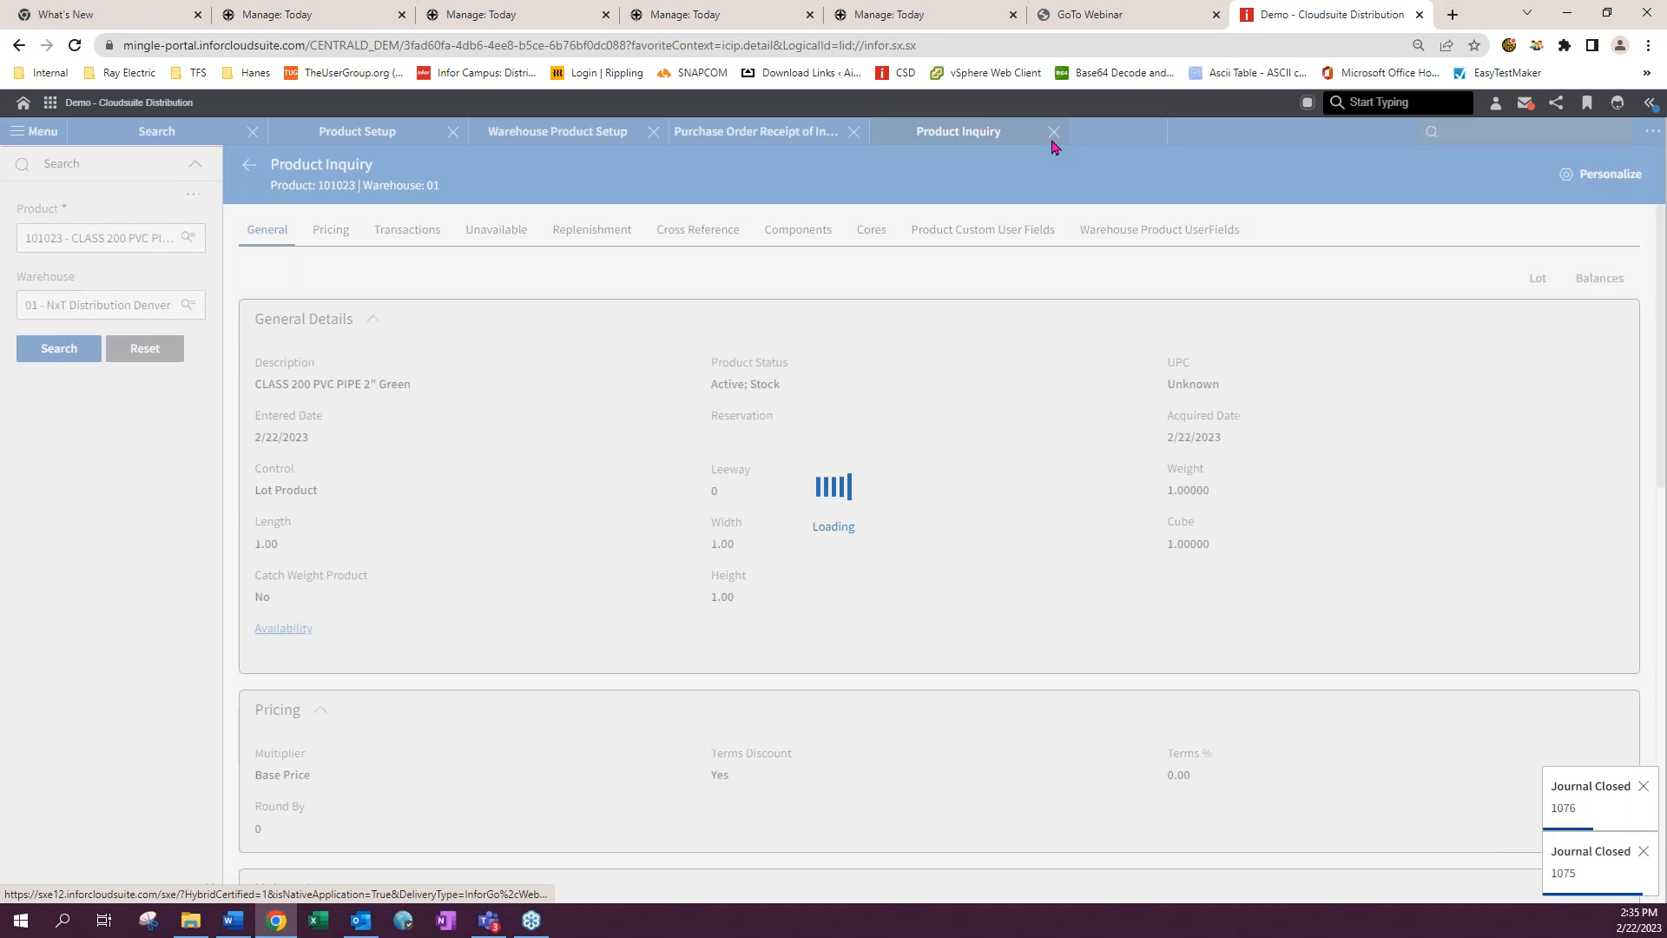
left_click(1053, 132)
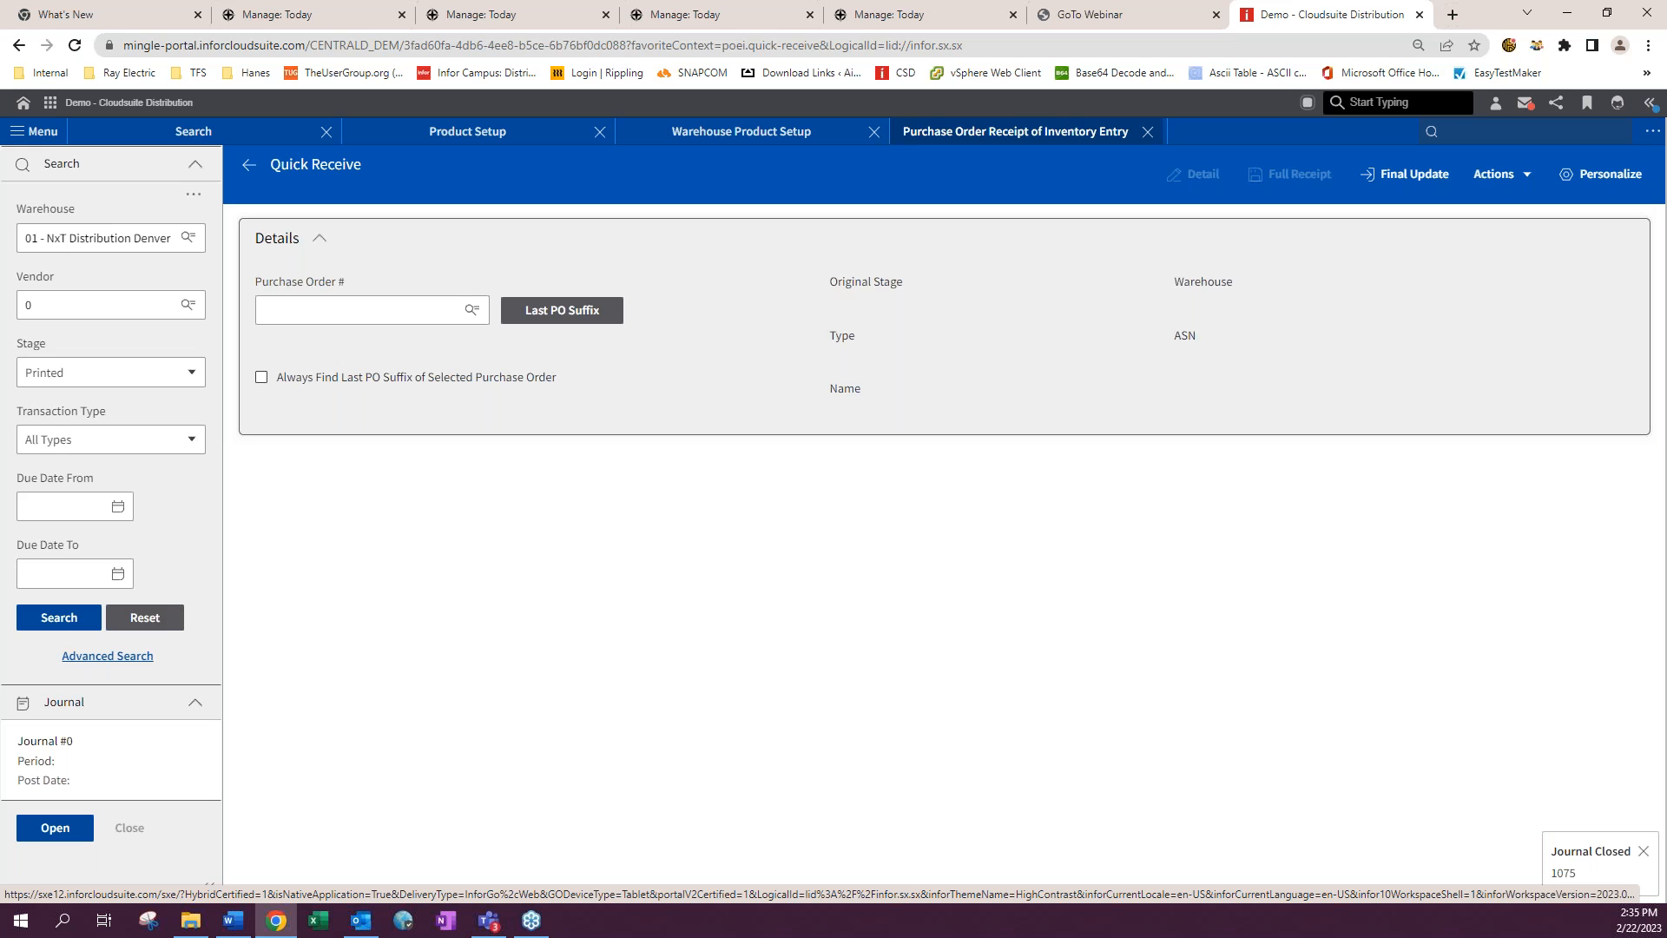
left_click(1148, 131)
- Start a new purchase order for vendor 117 - THE SWANSON COMPANY shipping to warehouse 01 - NxT Distribution Denver
left_click(1463, 130)
type("poet")
key("Return")
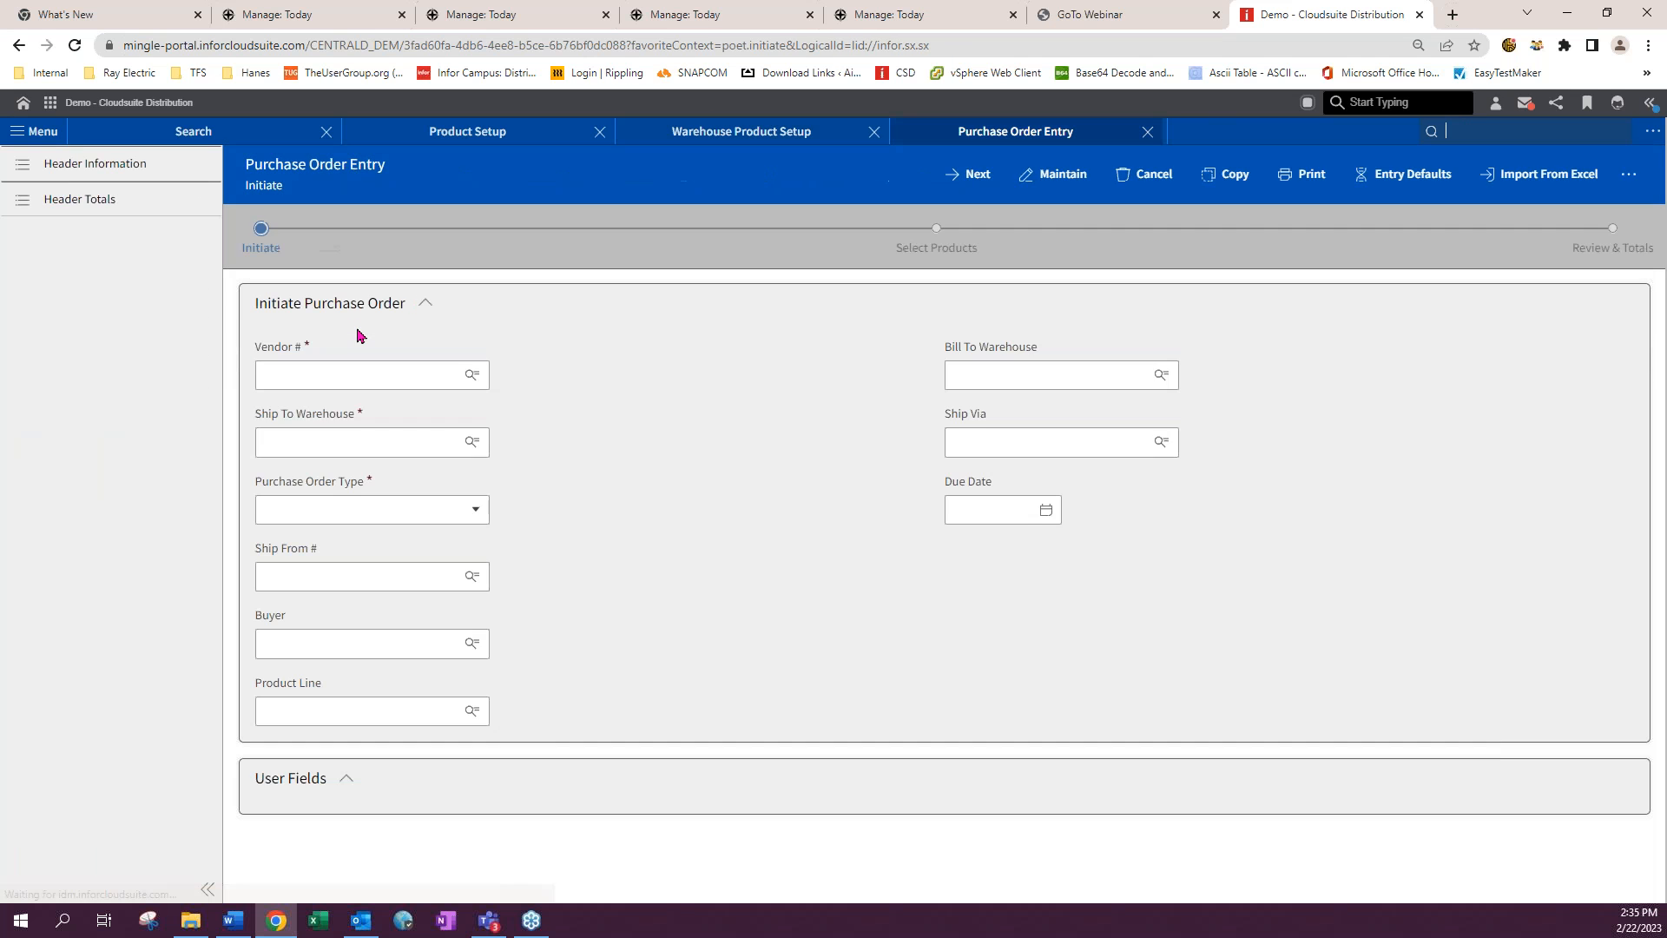
left_click(326, 375)
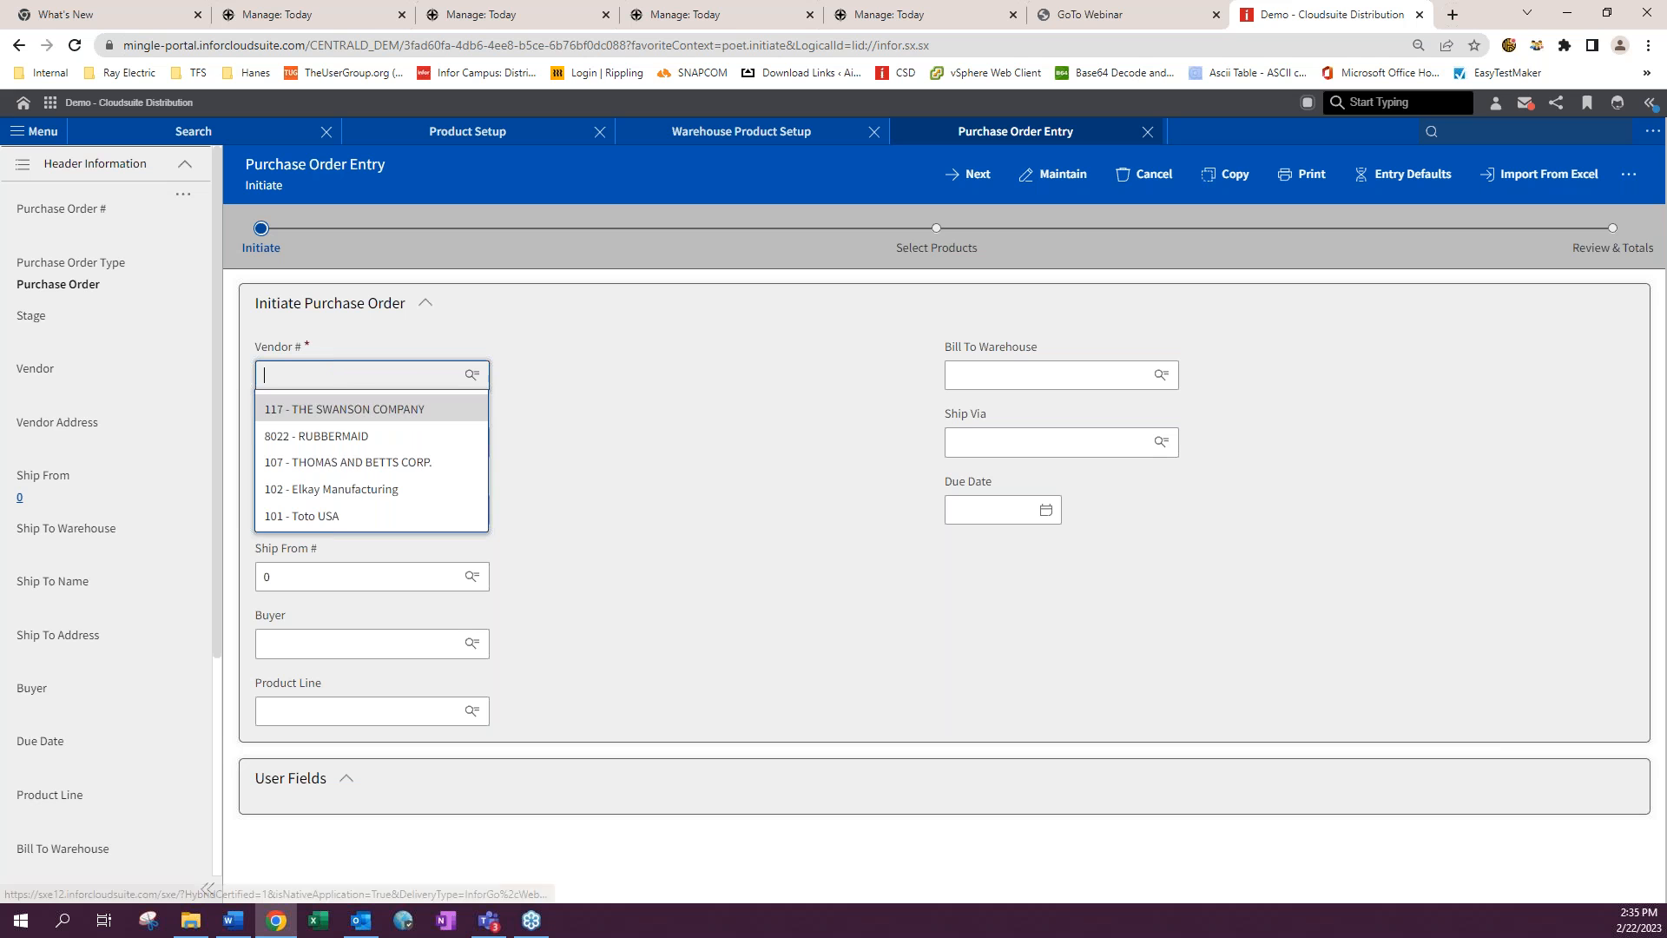
left_click(326, 409)
left_click(313, 444)
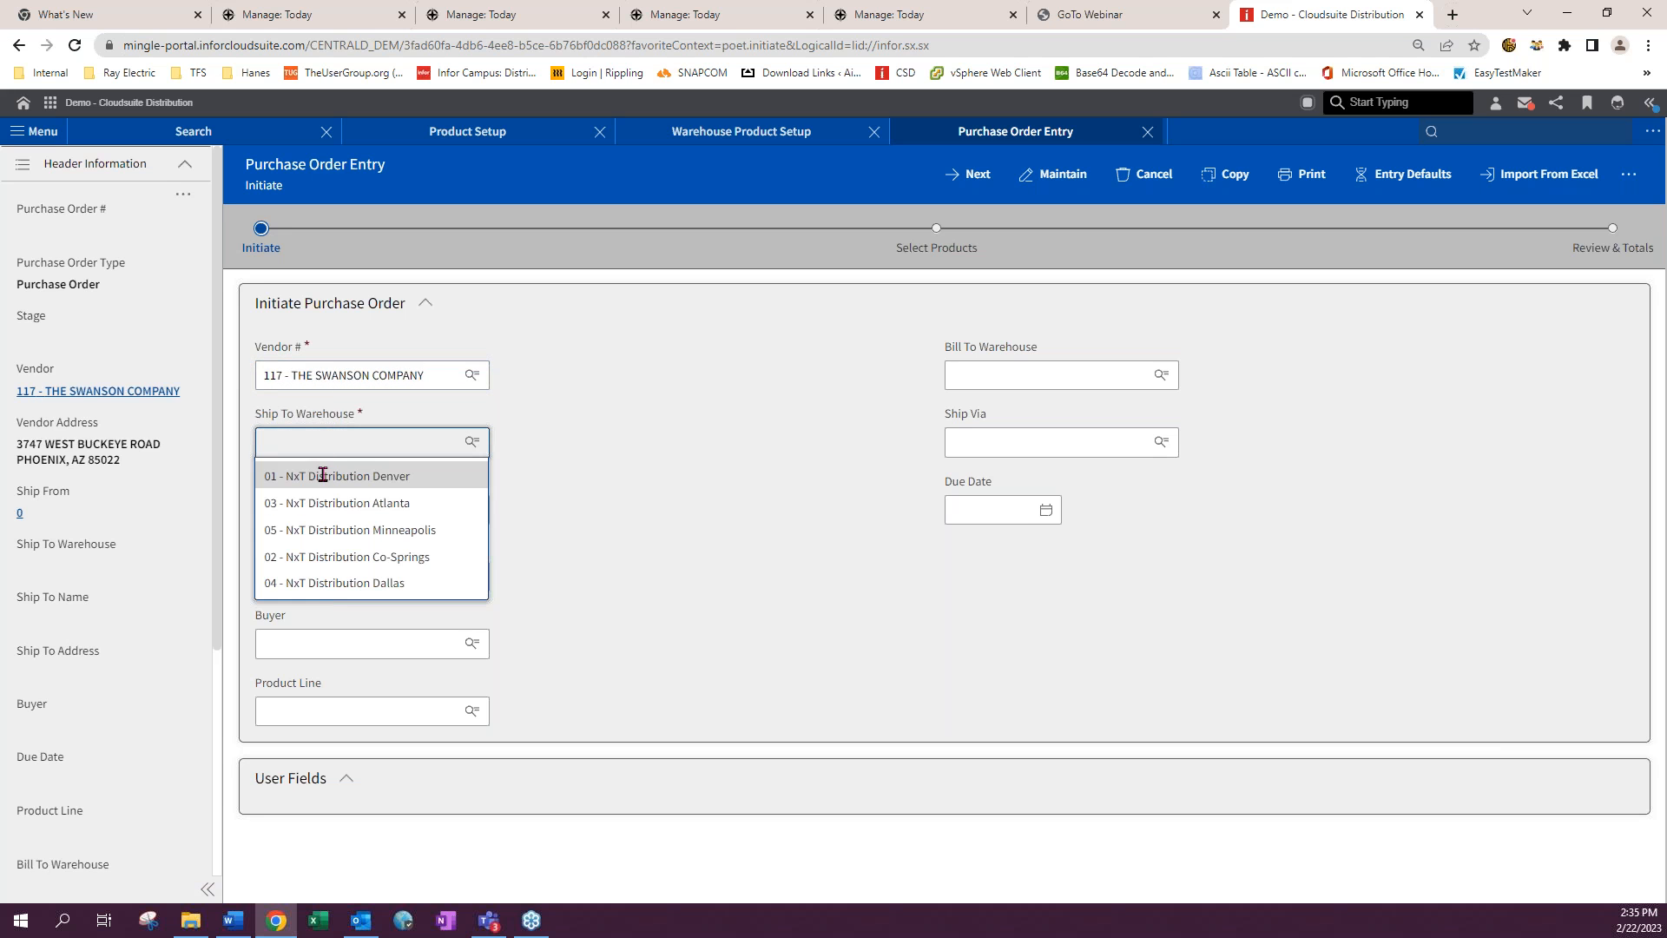
left_click(322, 474)
left_click(974, 175)
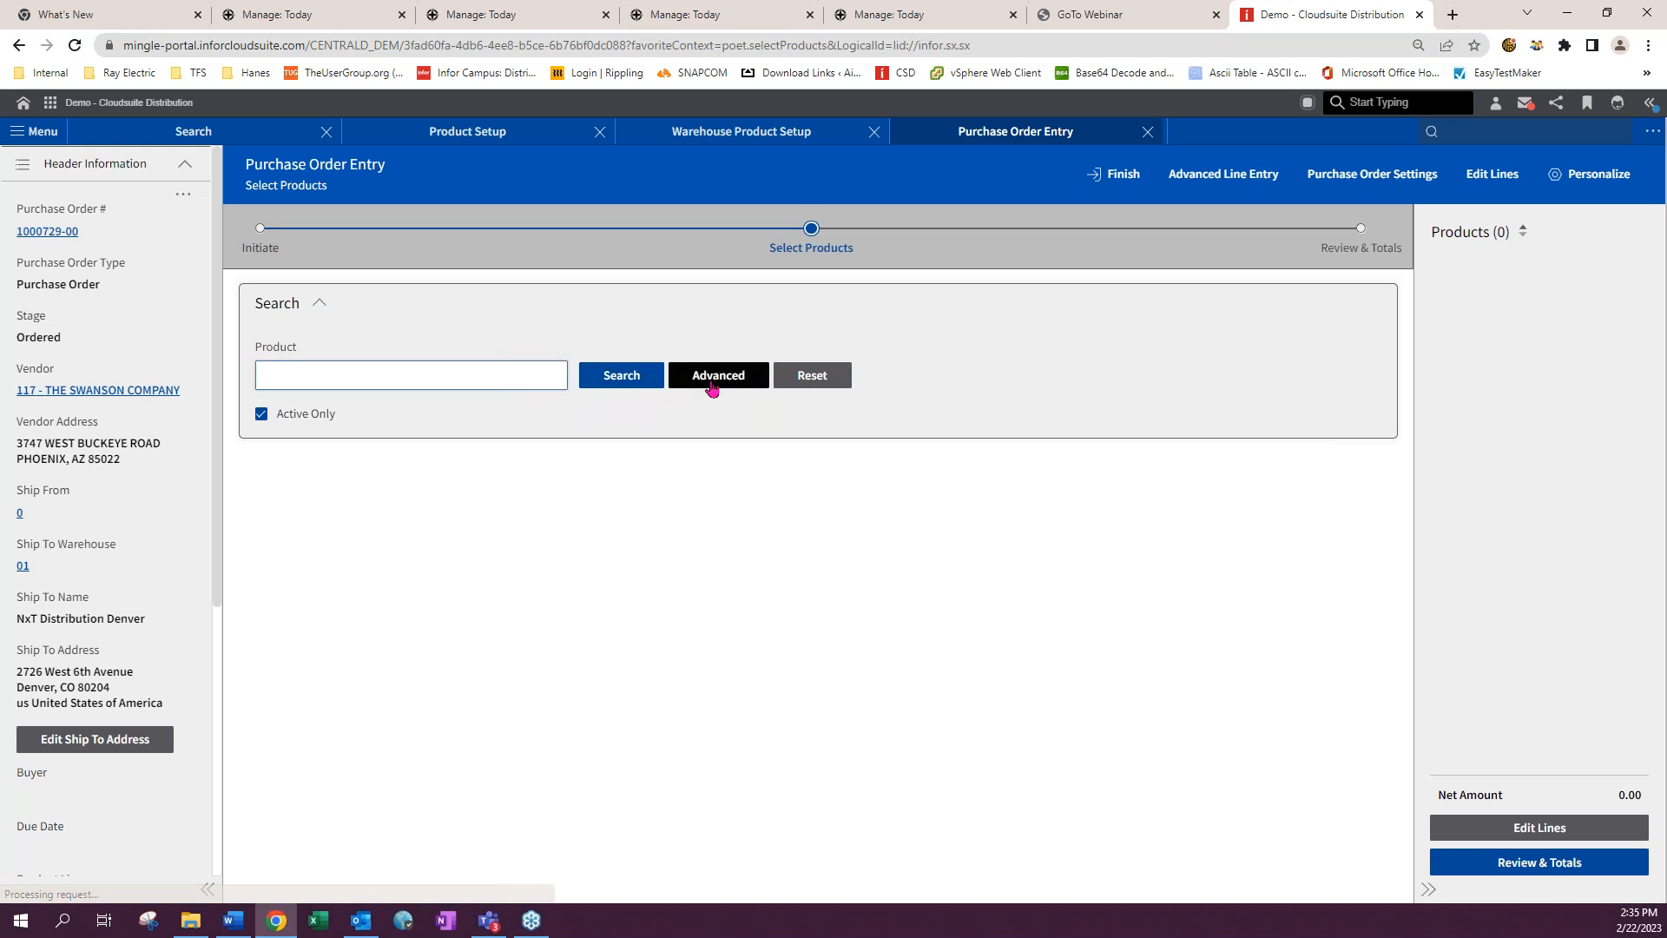
- Add a line for product 101023 with quantity 10 using advanced line entry
left_click(726, 376)
left_click(293, 442)
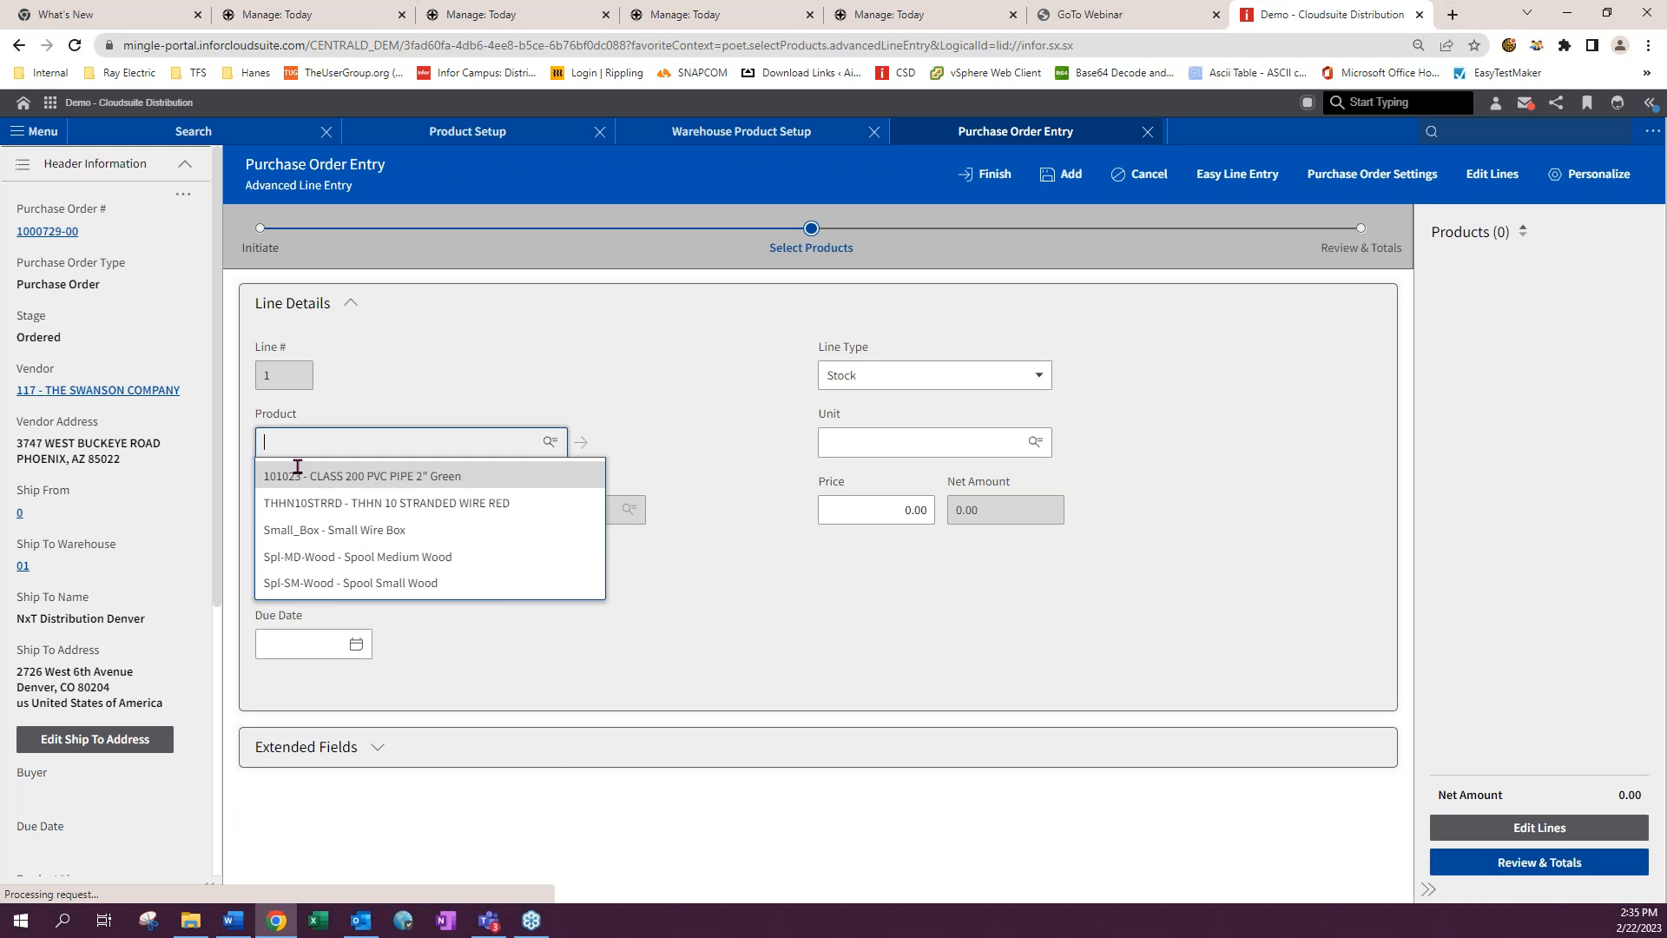
left_click(297, 475)
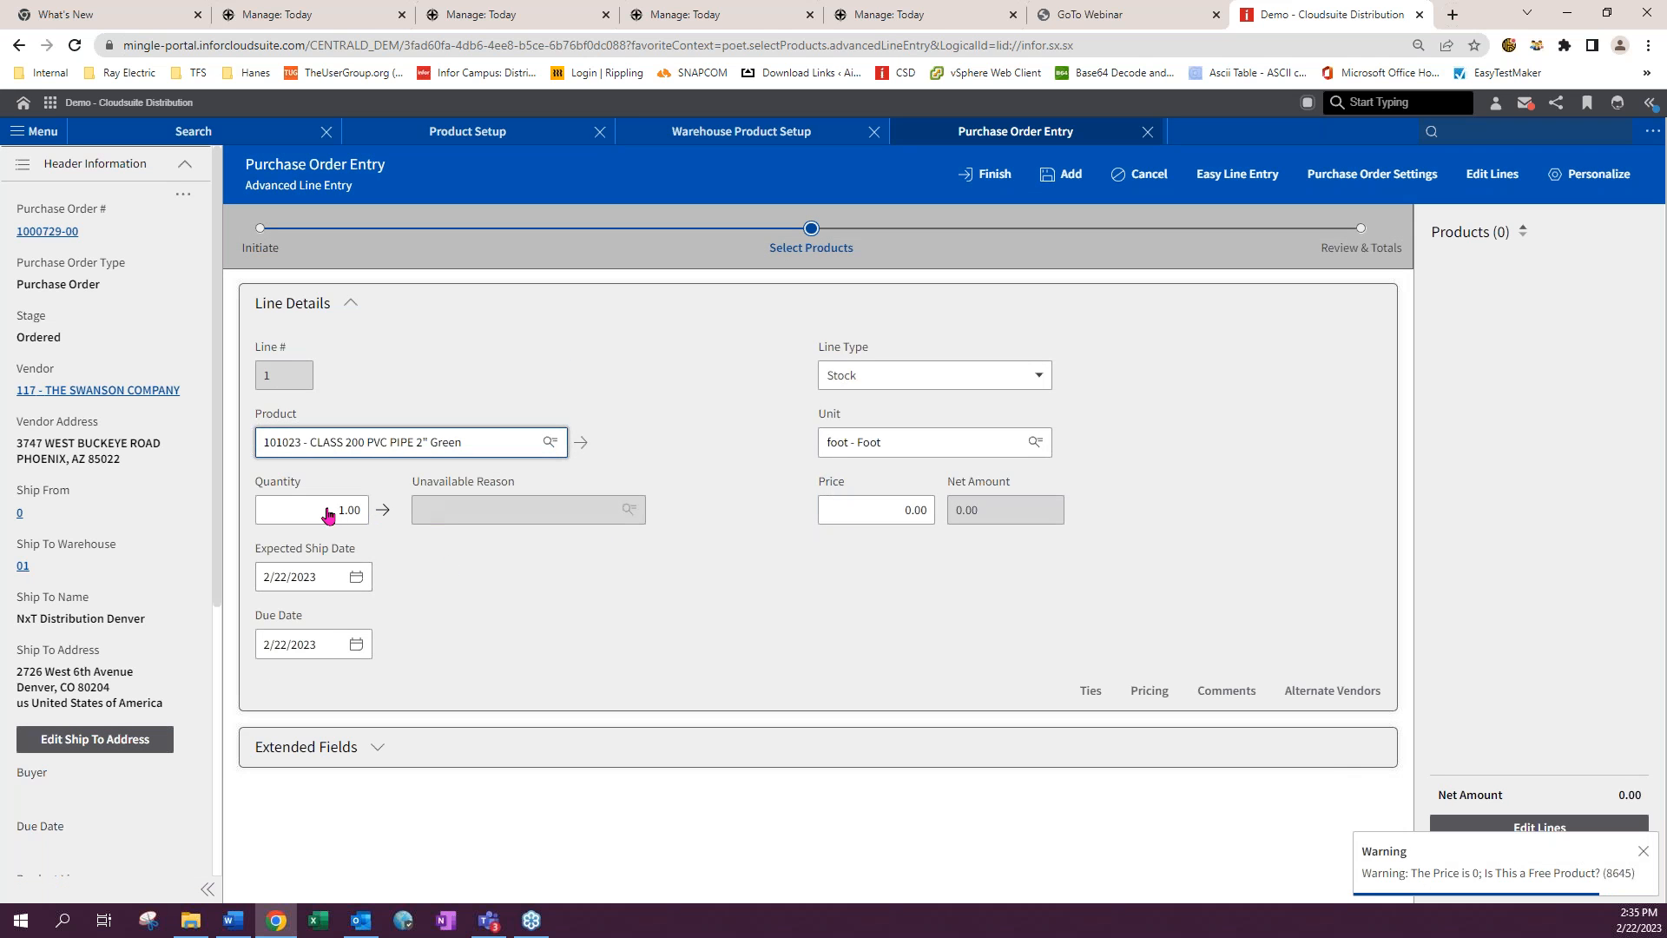
left_click(328, 514)
type("10")
key("Tab")
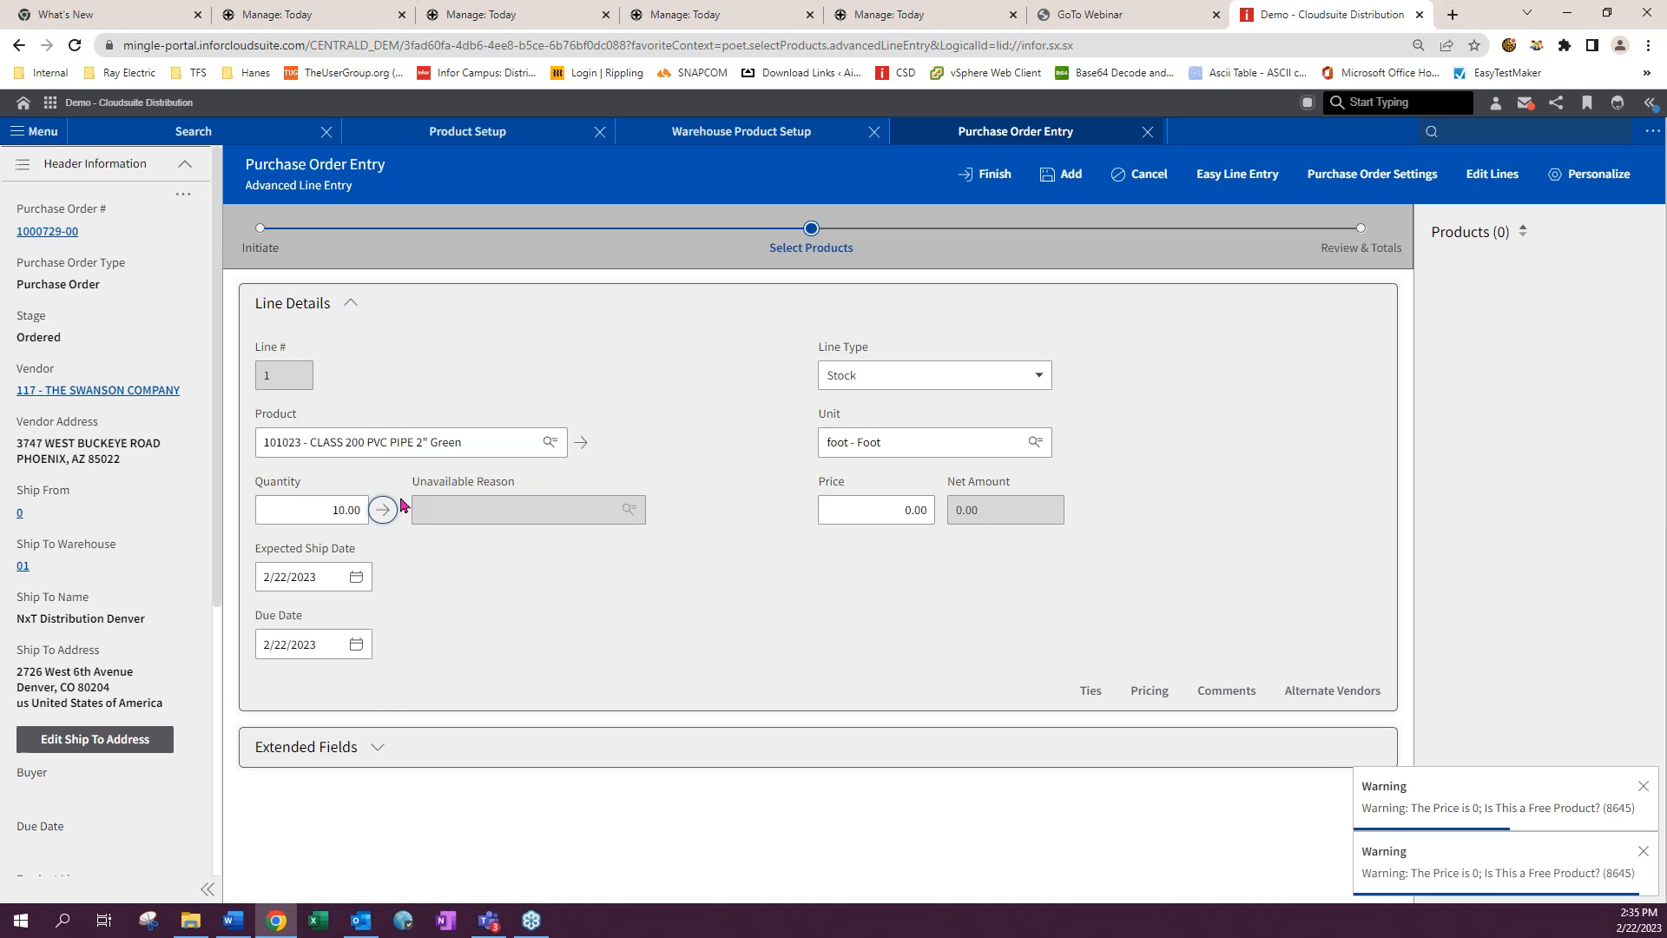
left_click(1053, 176)
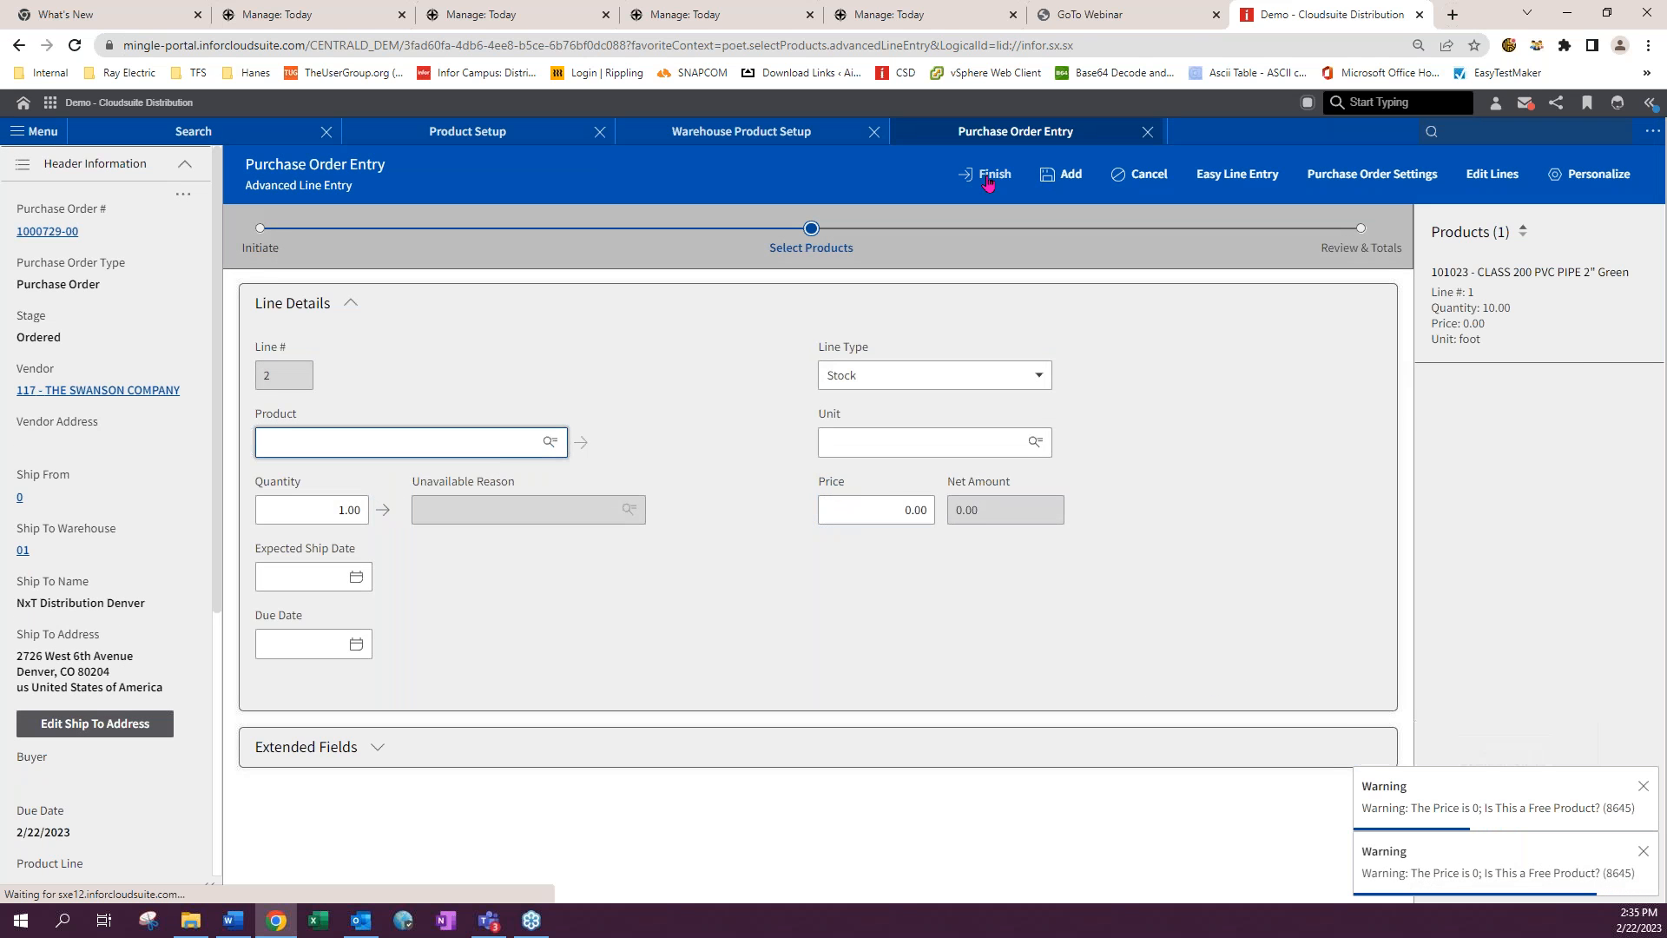
- Set line 1's price to 1.12, update the line and finish the purchase order
left_click(988, 177)
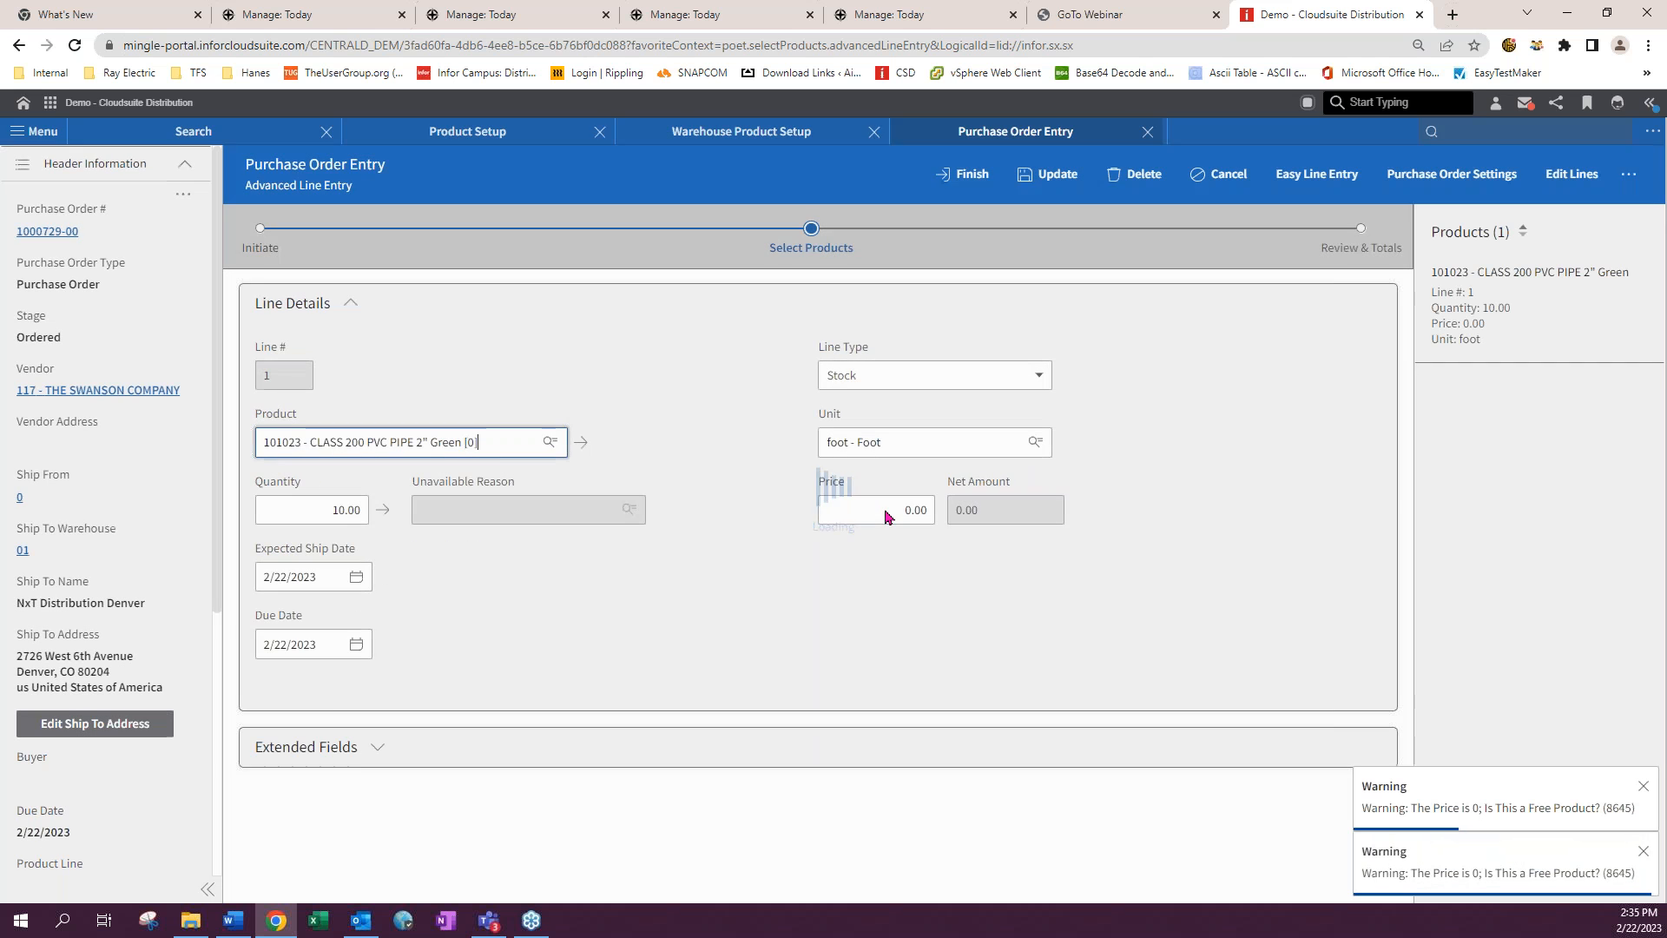
type("1.12")
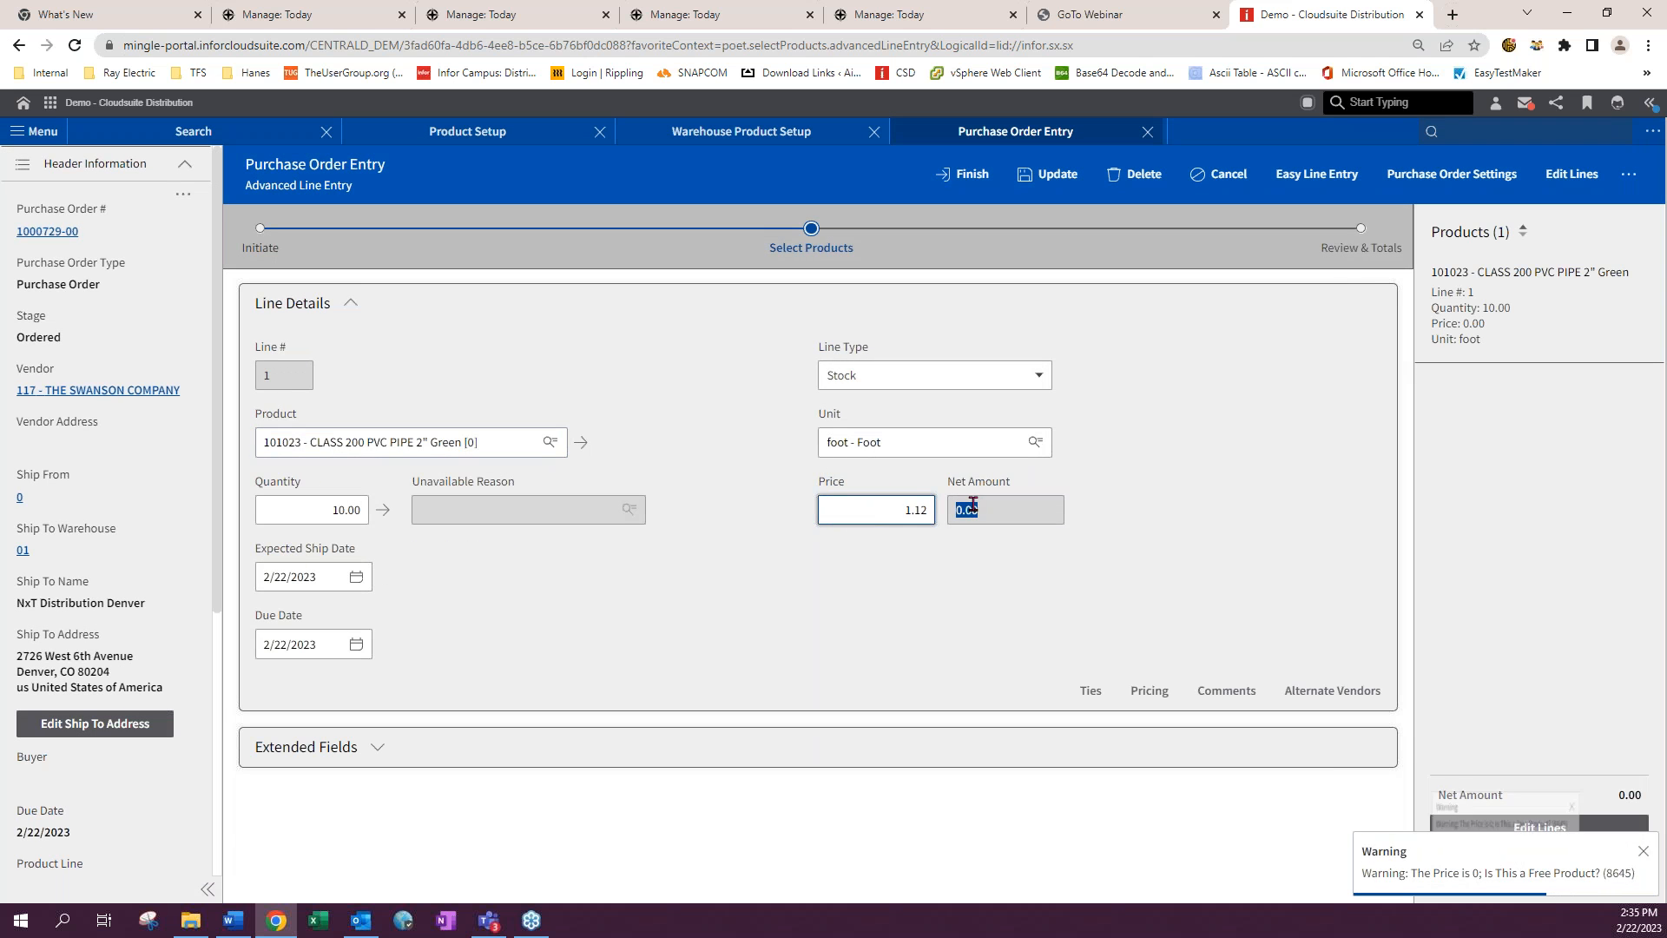
key("Tab")
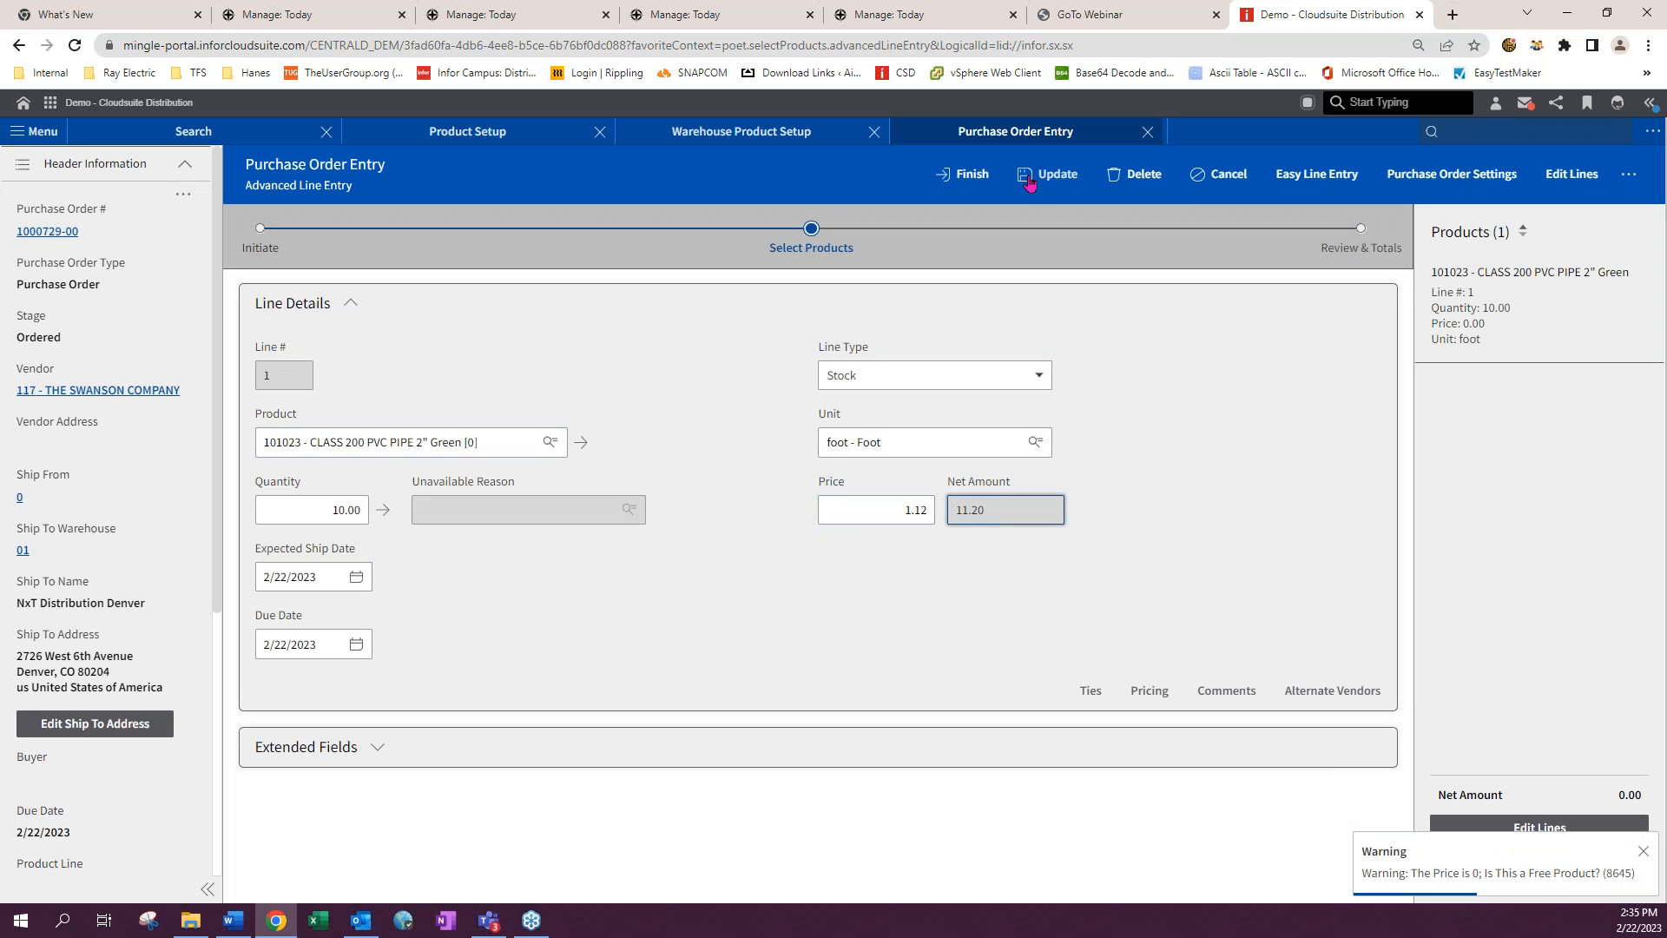
left_click(970, 182)
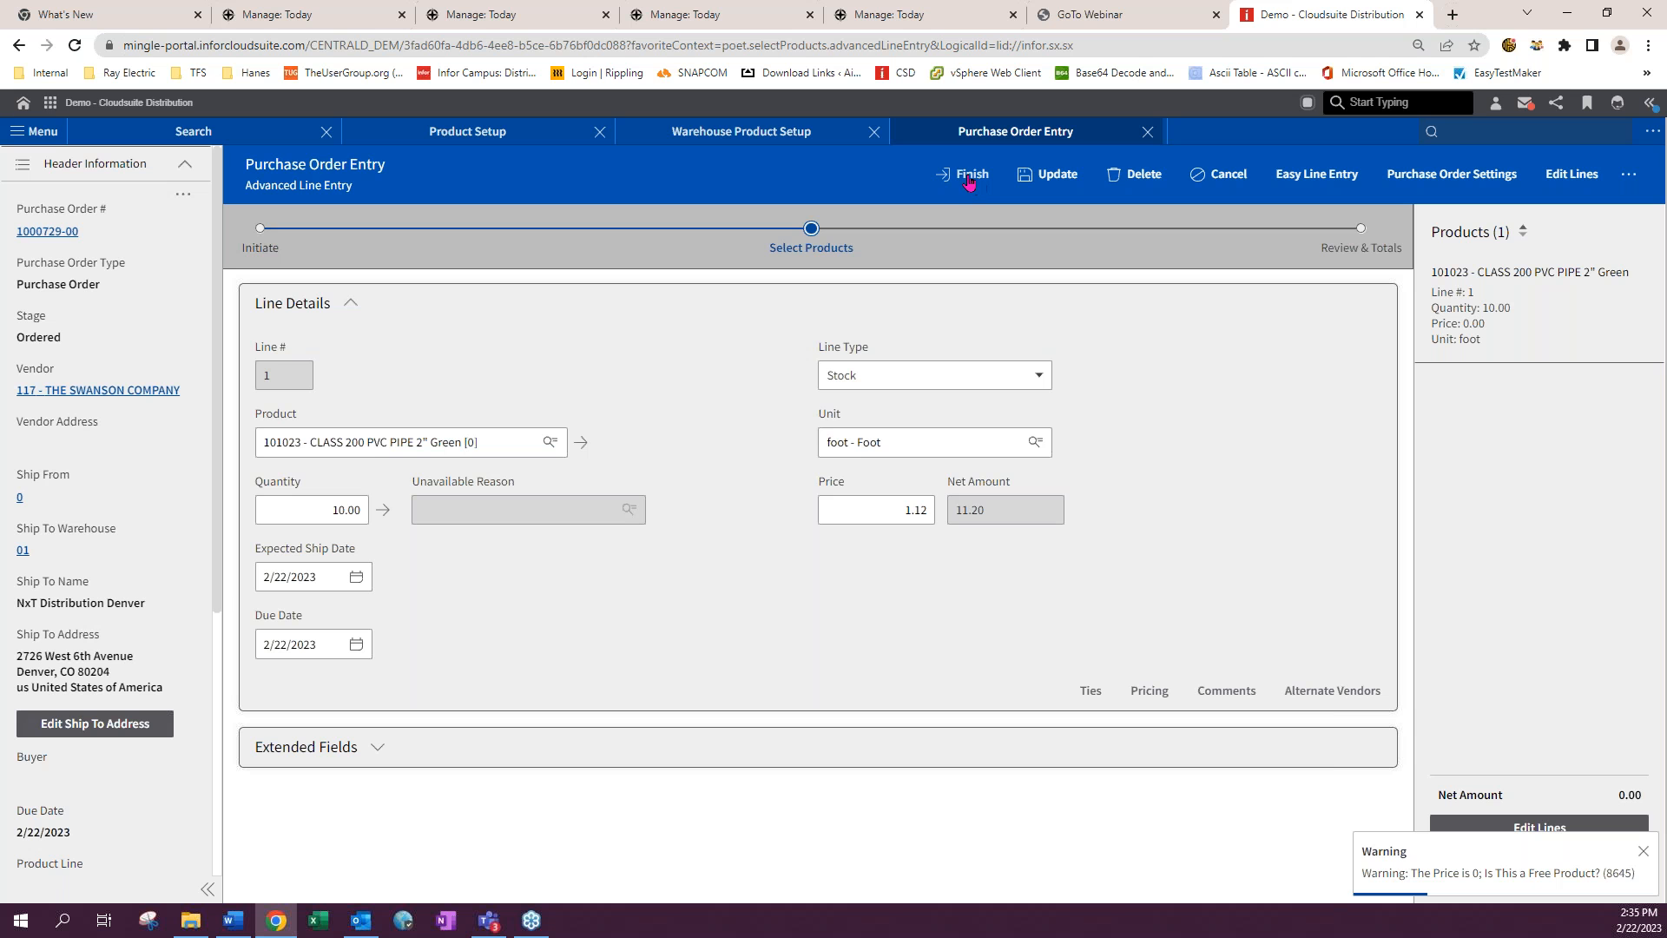
left_click(1046, 182)
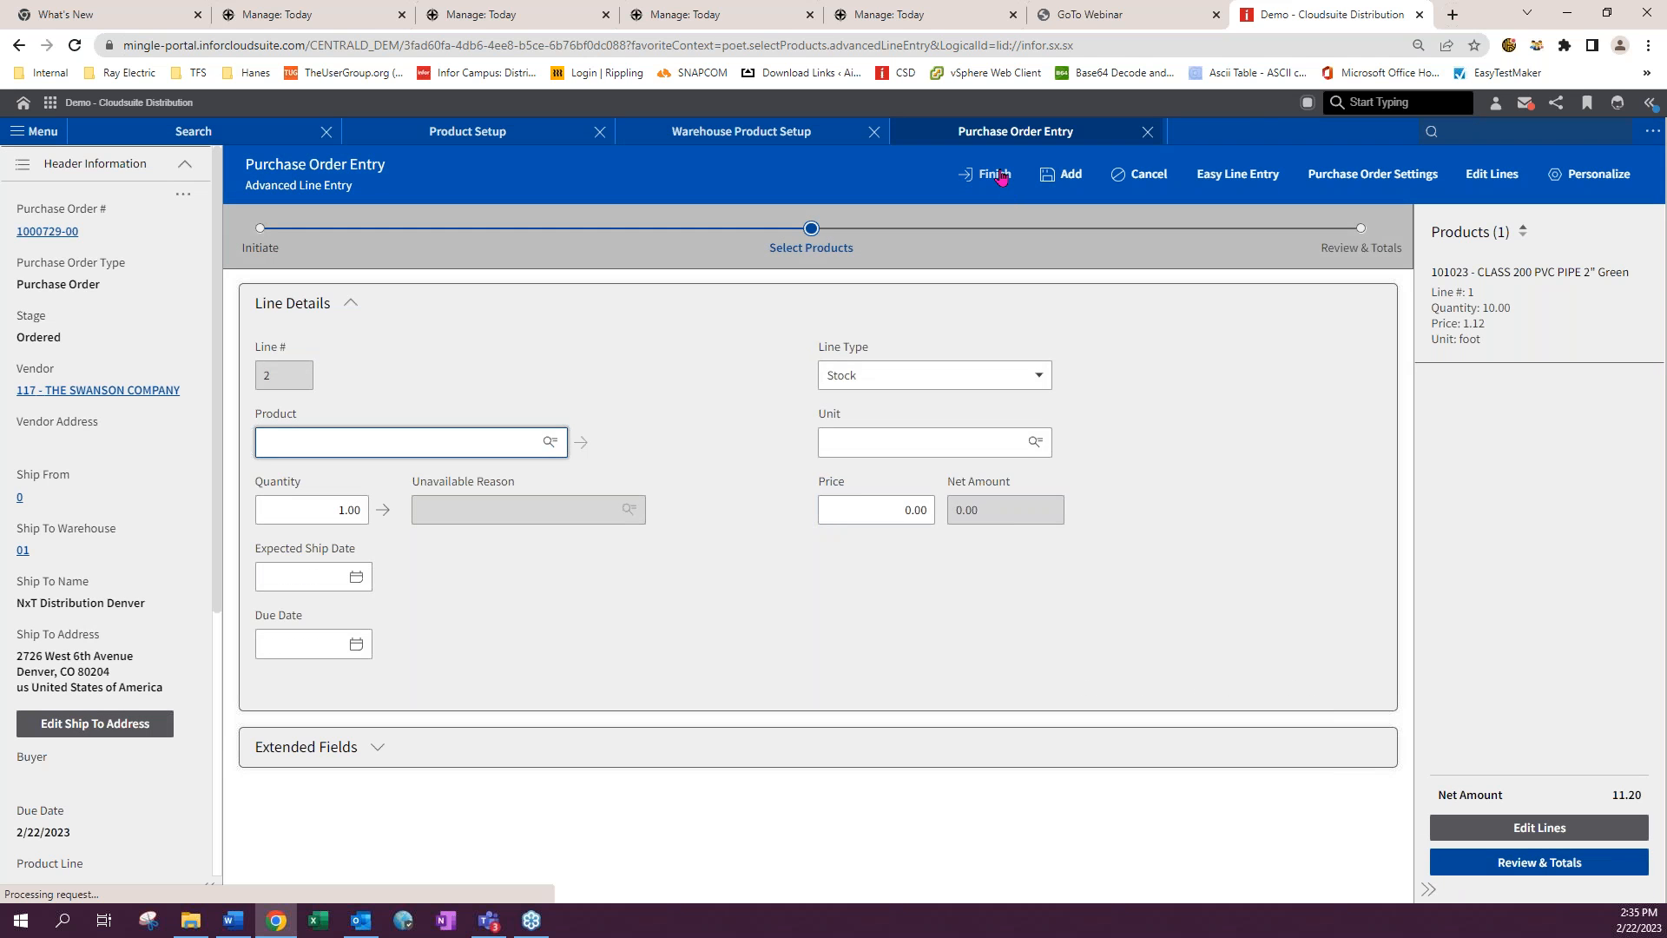
left_click(998, 173)
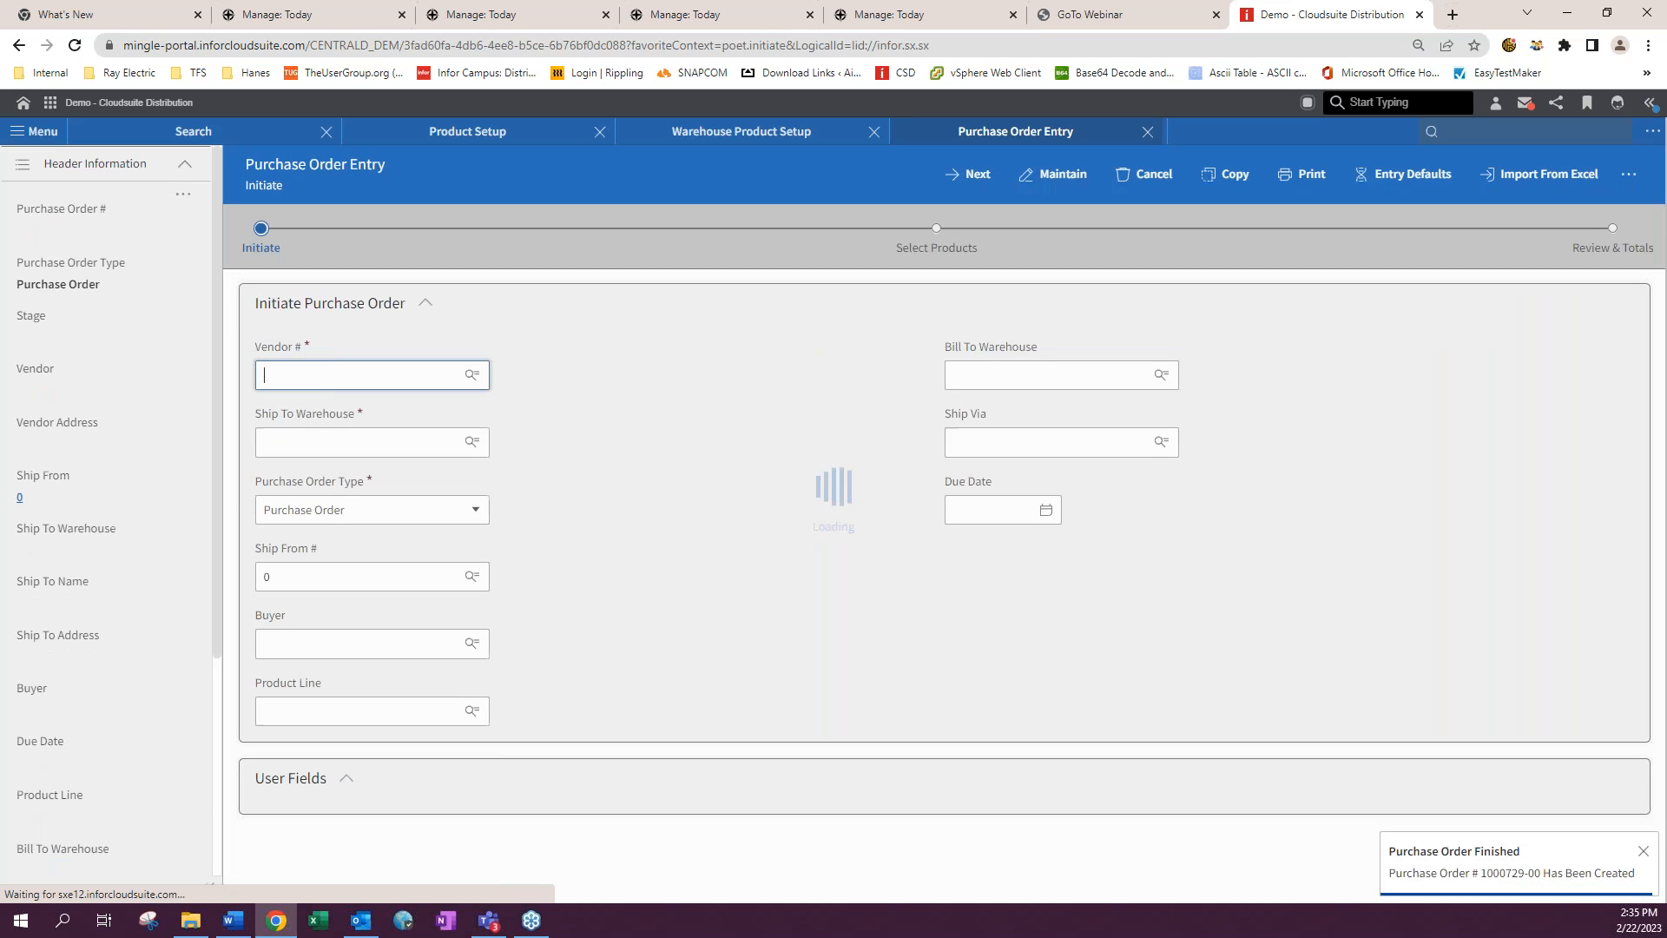
- Open Quick Receive in purchase order receipt entry and bring up the new purchase order's receiving details
left_click(1148, 132)
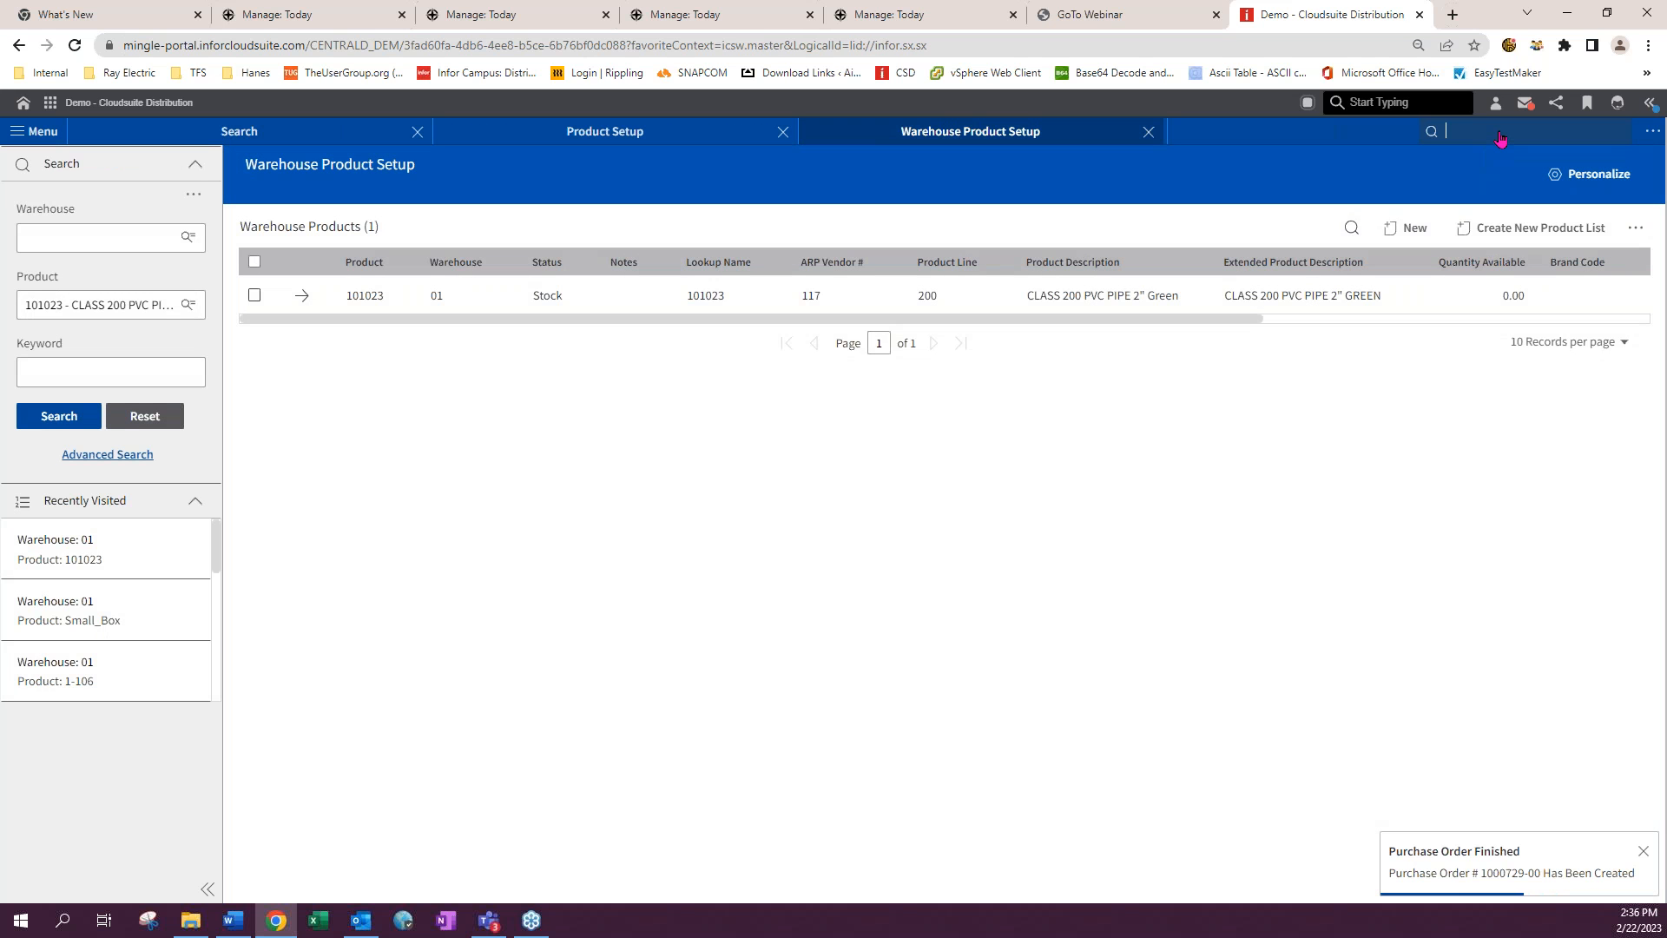
type("poei")
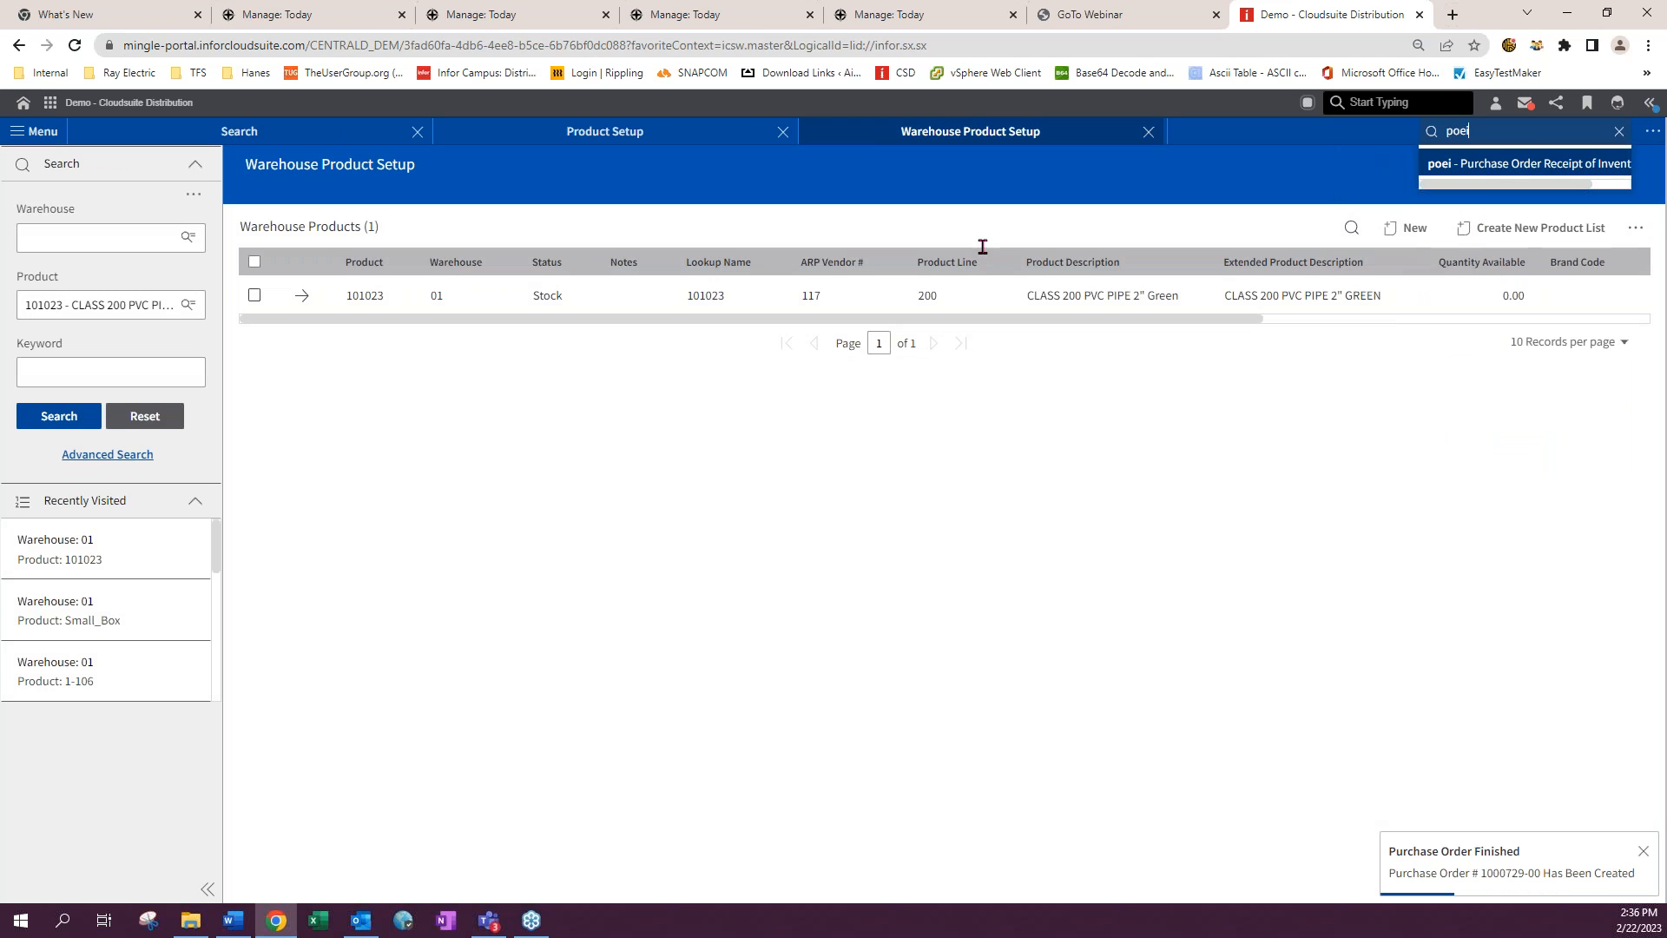
key("Return")
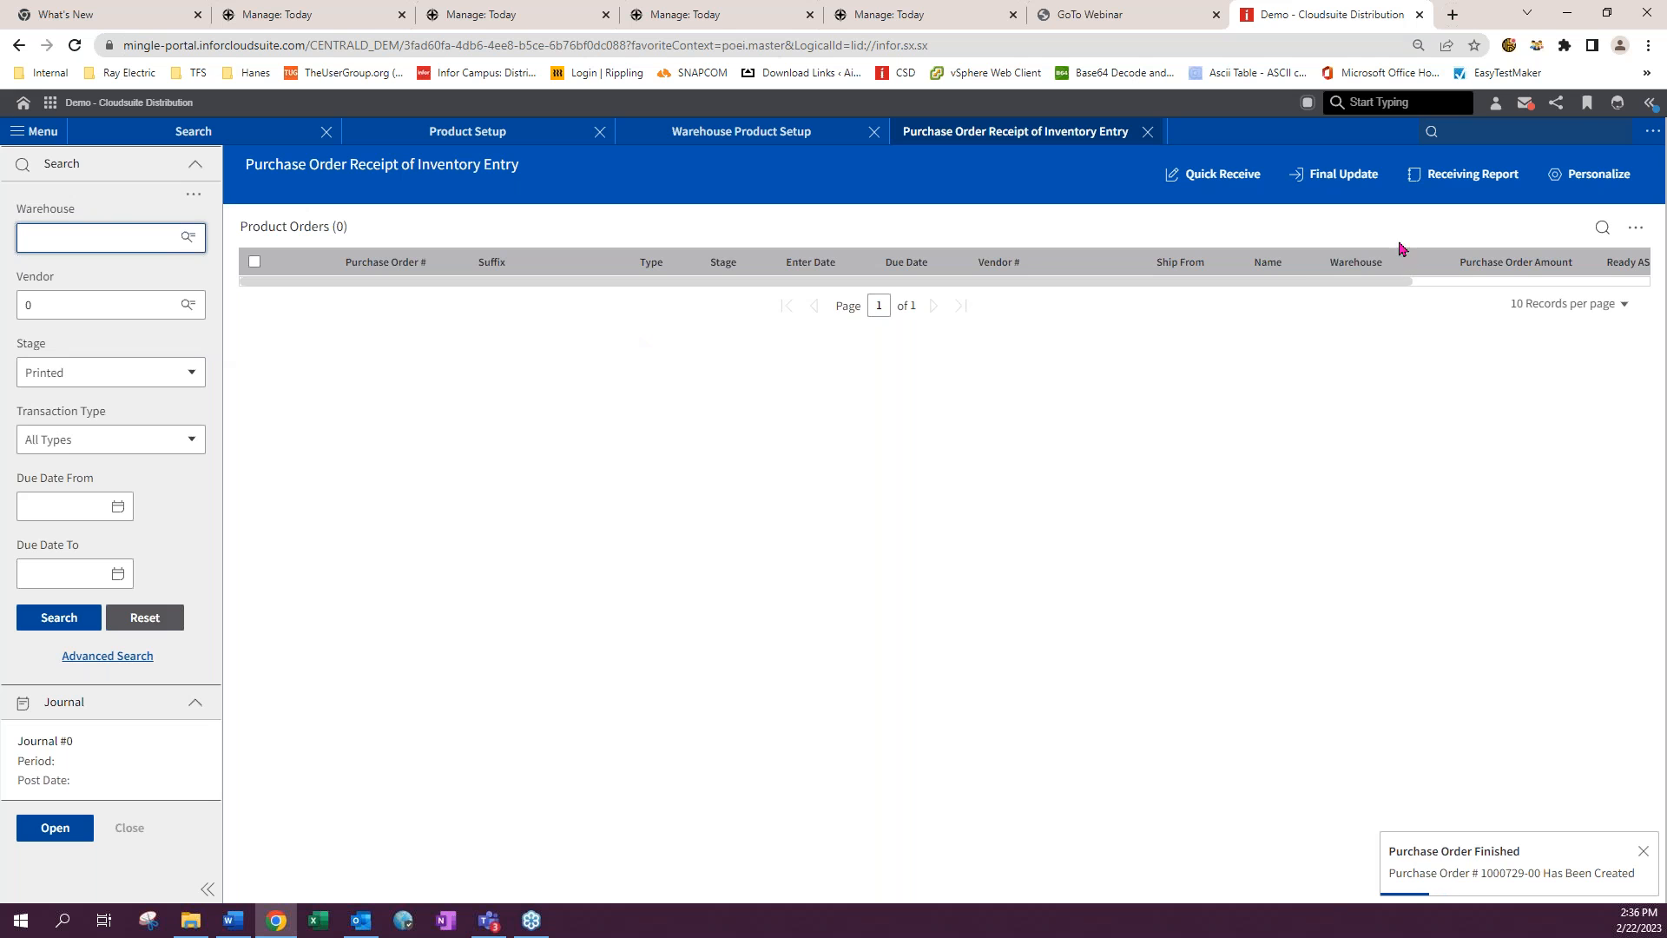
left_click(1192, 175)
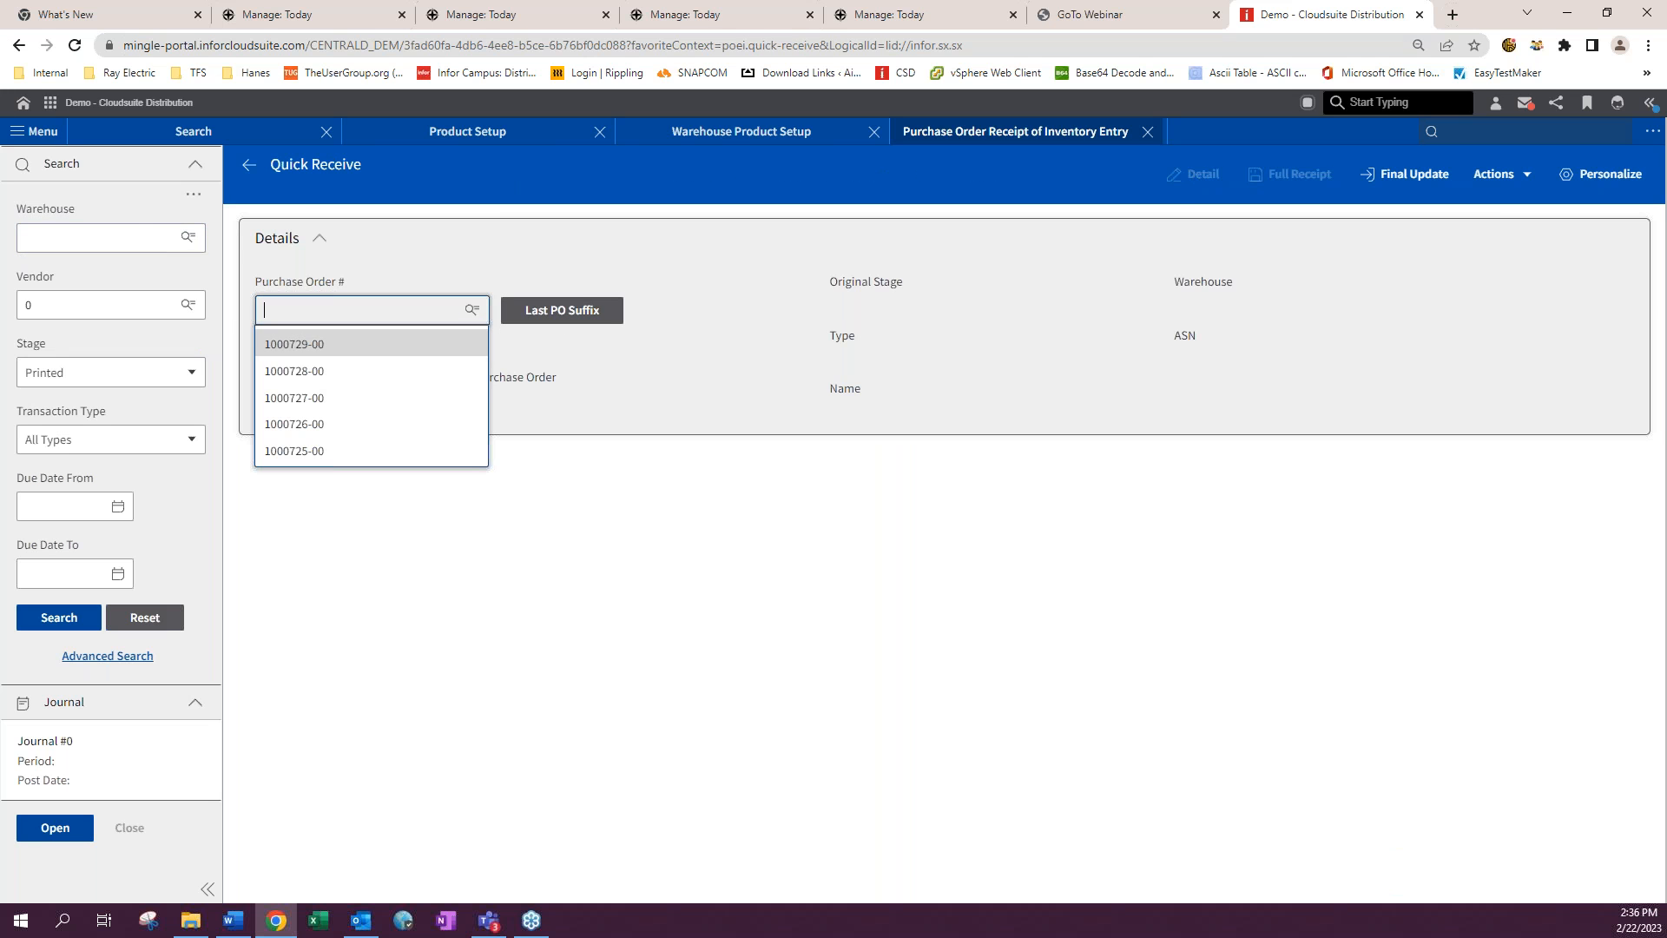
left_click(289, 341)
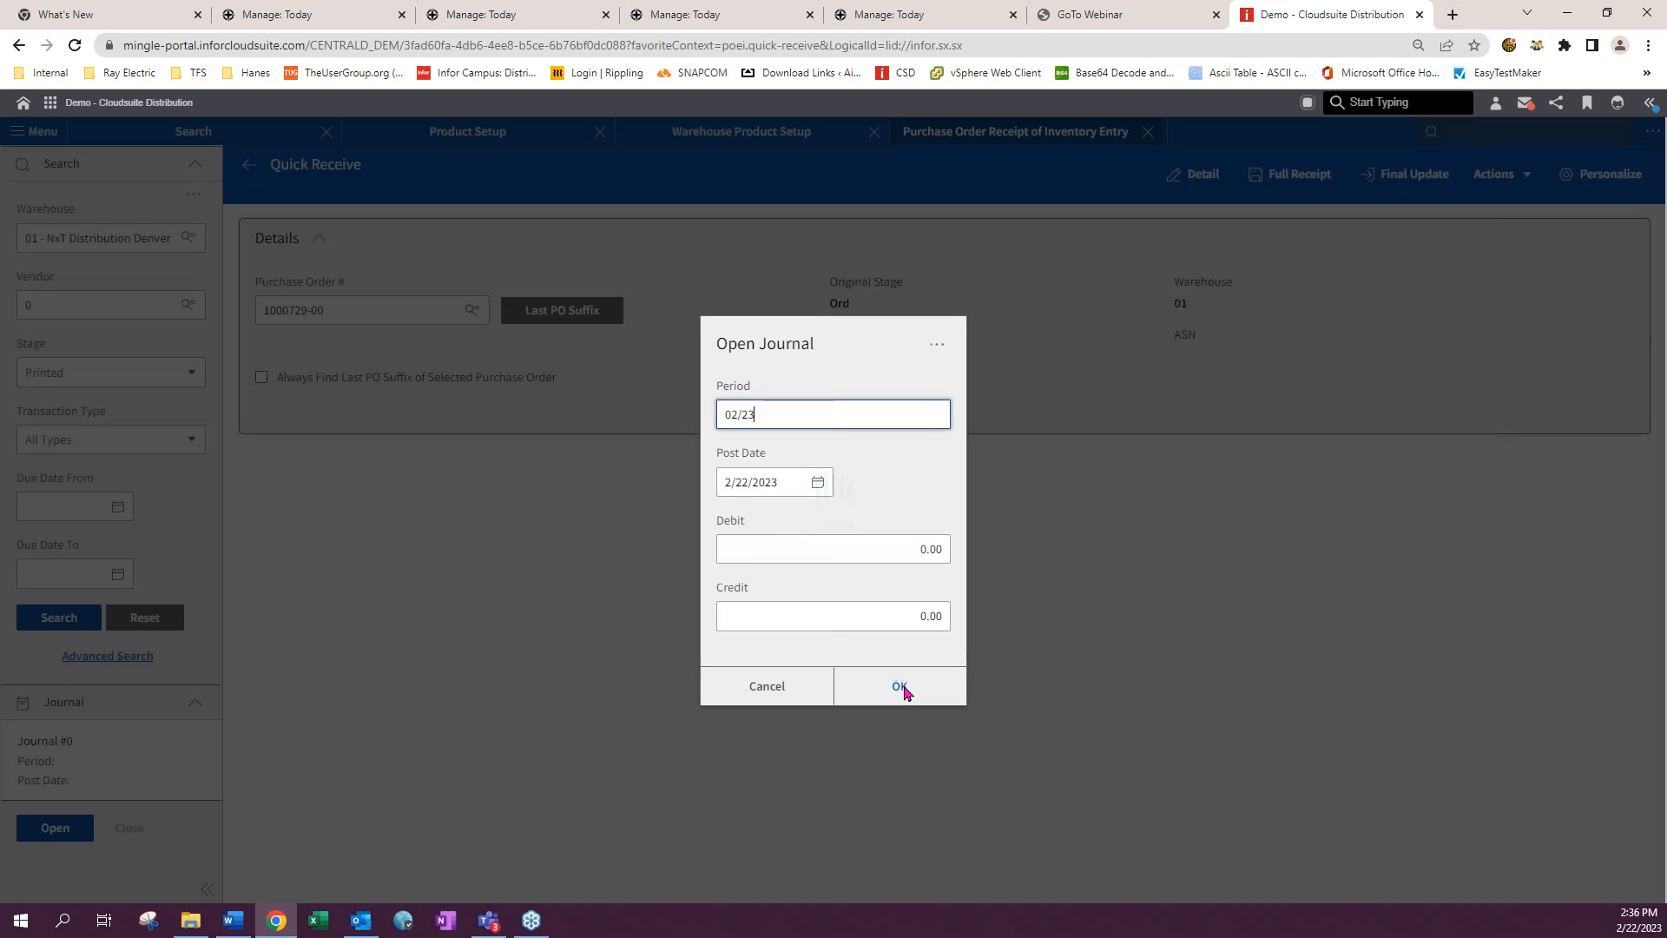
left_click(901, 687)
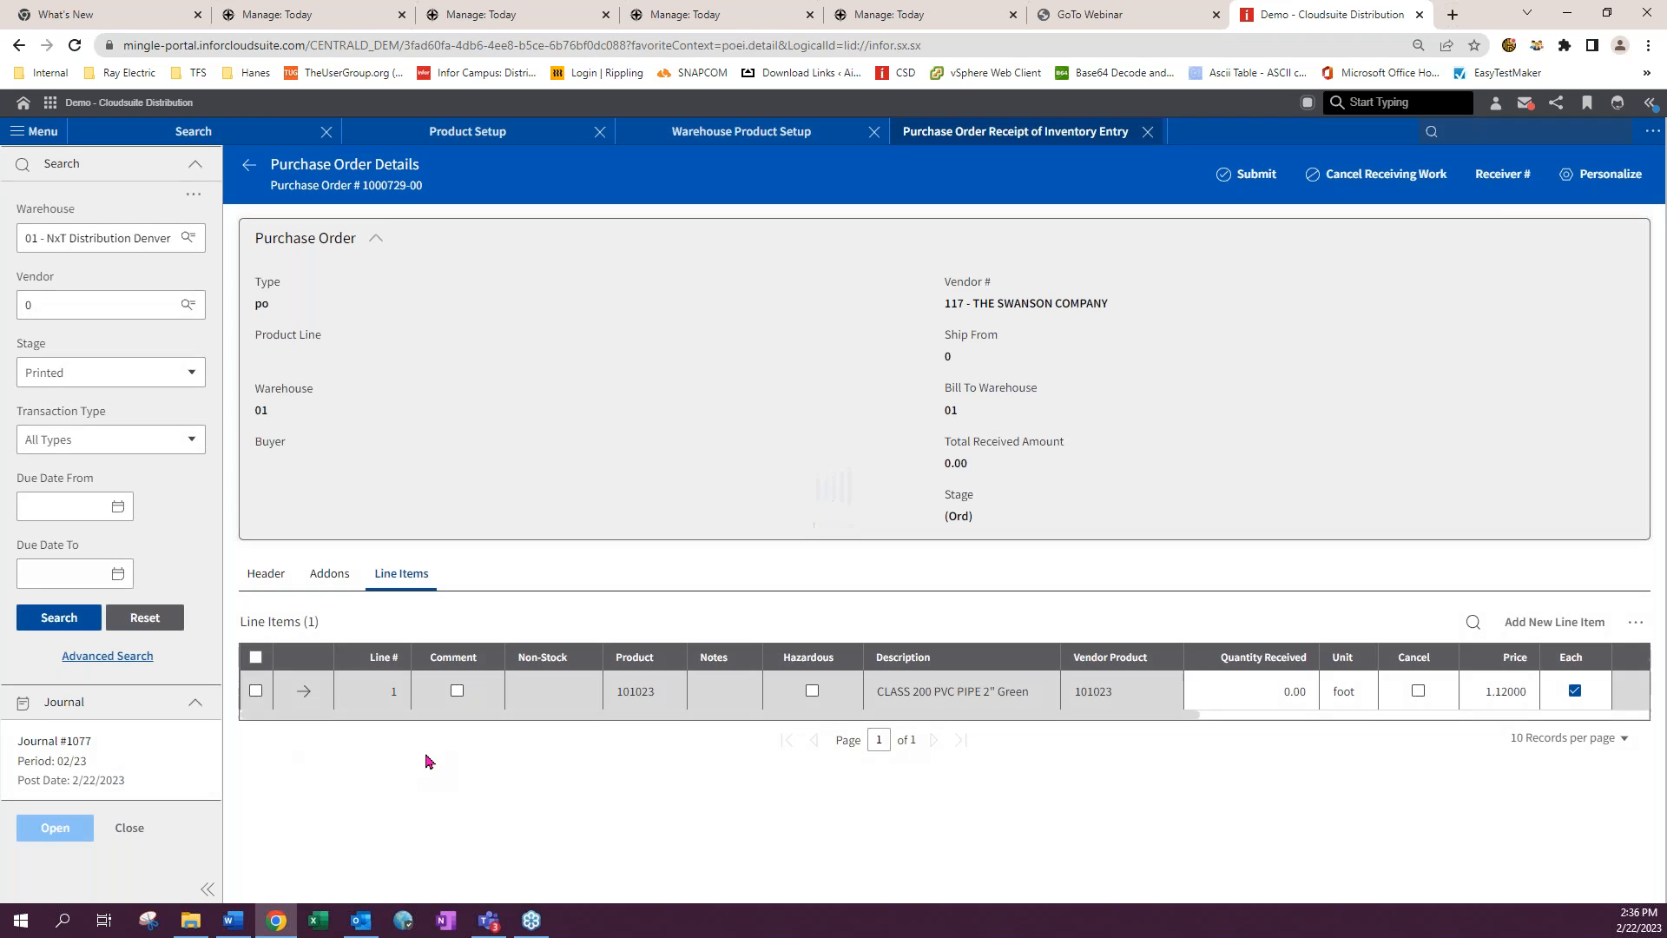
- Set the quantity received on line 1 to 10
left_click(1281, 692)
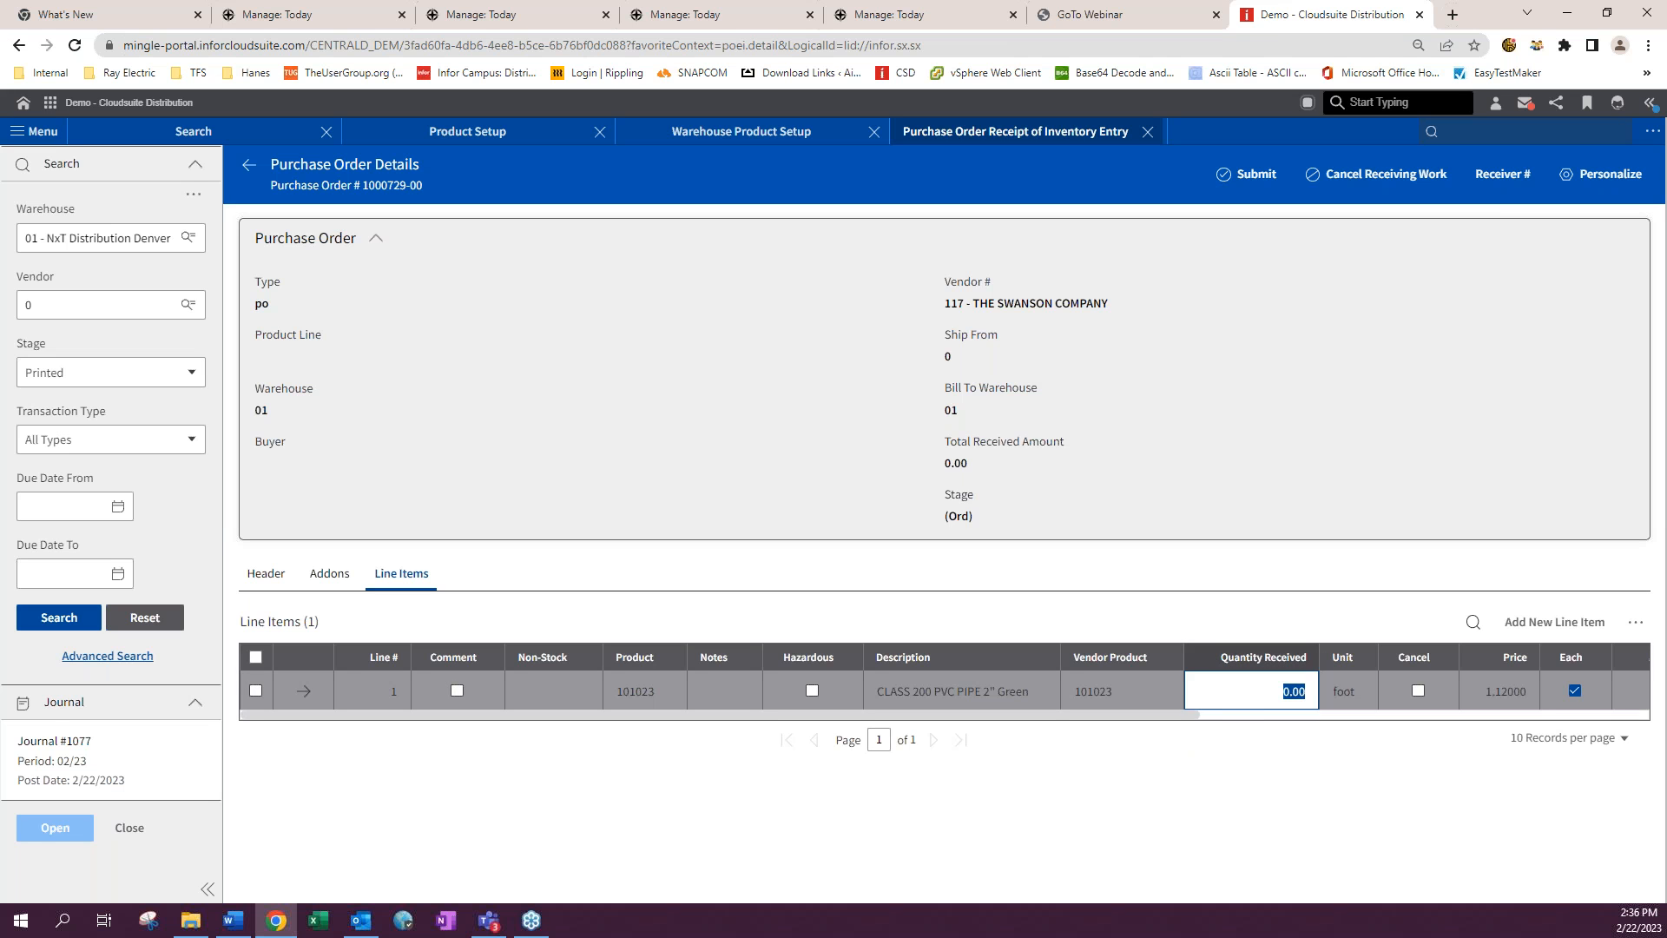
type("10")
key("Tab")
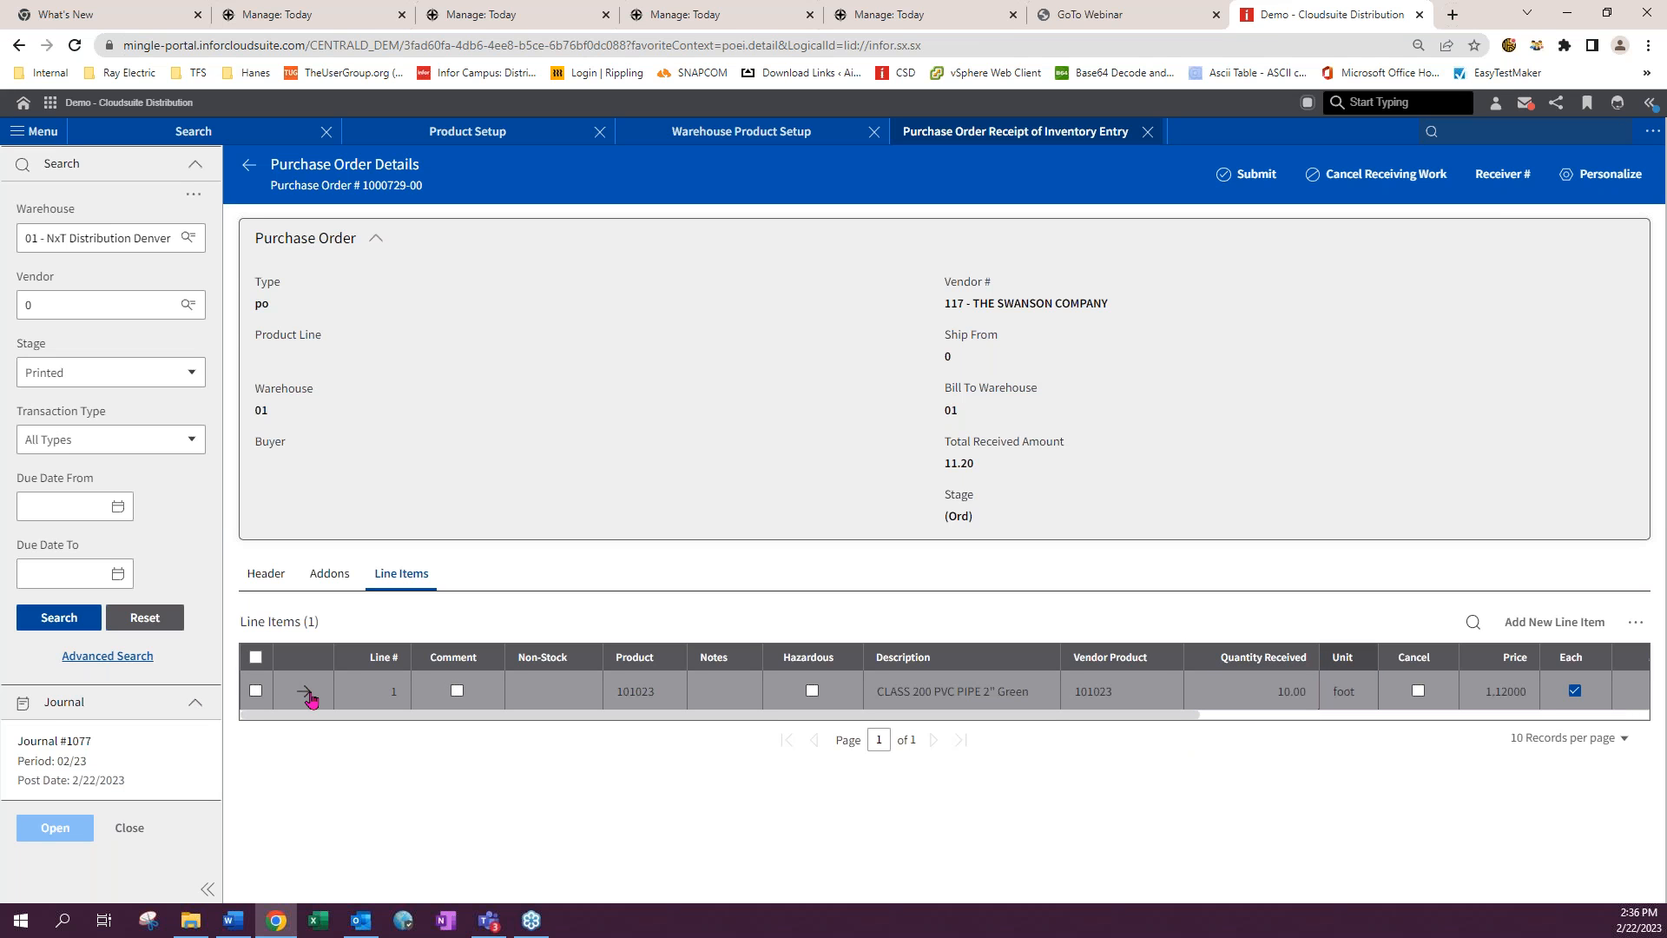
- Open line 1's quick view and add lot 541254 with quantity 10, then save the lot entry
left_click(305, 692)
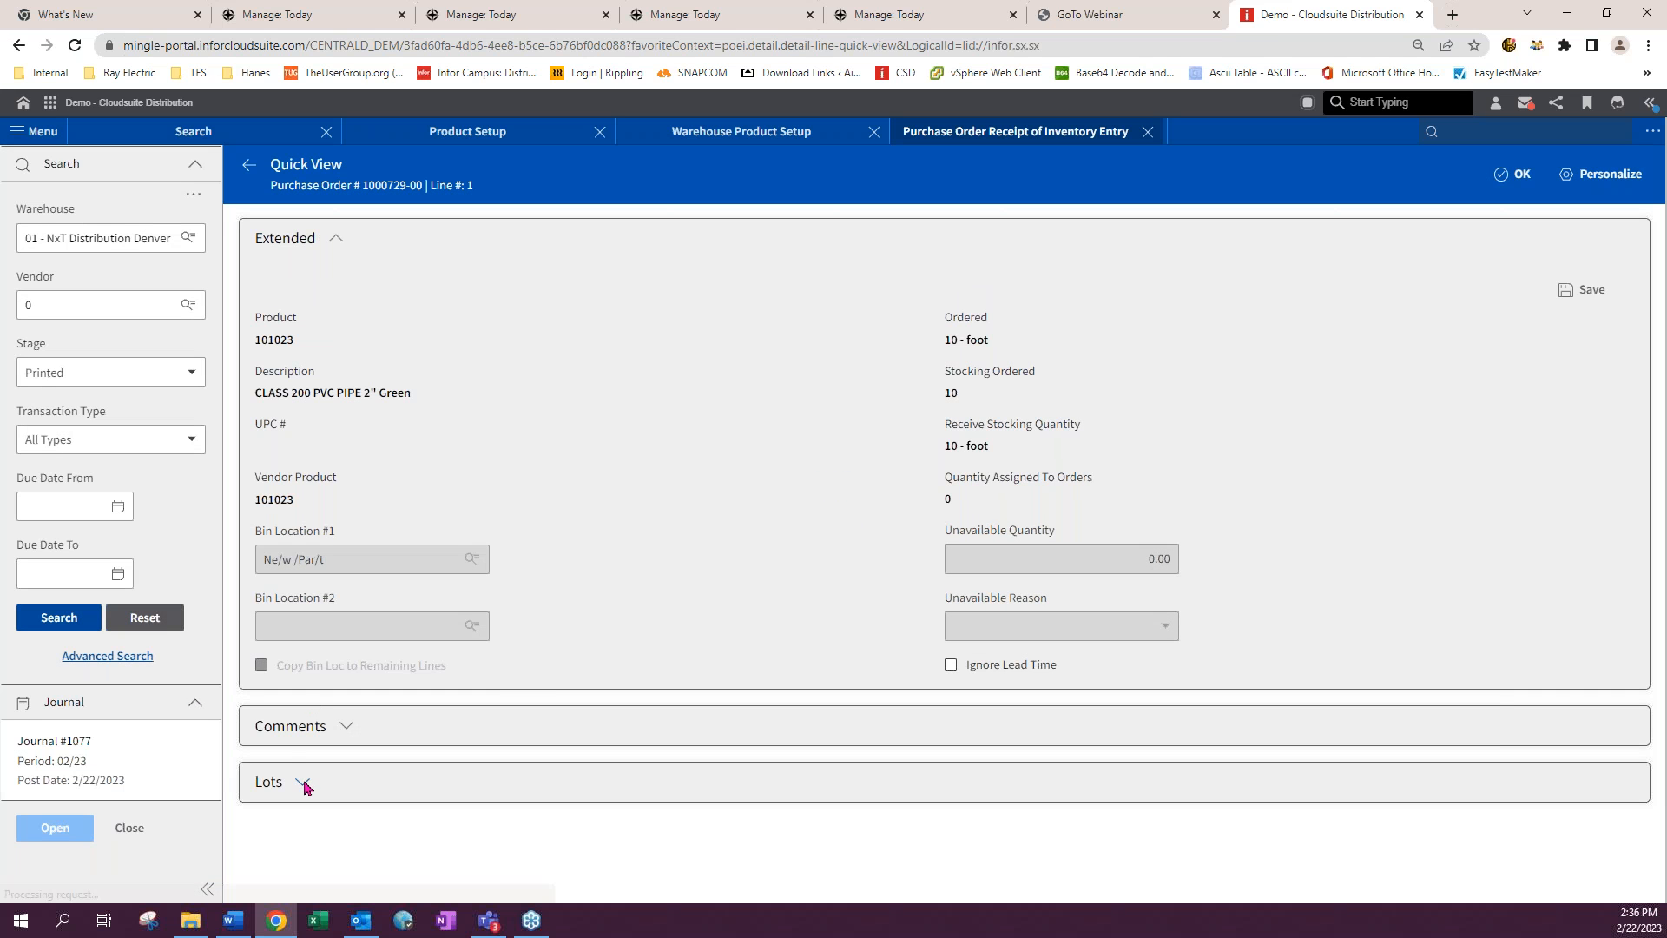
left_click(302, 781)
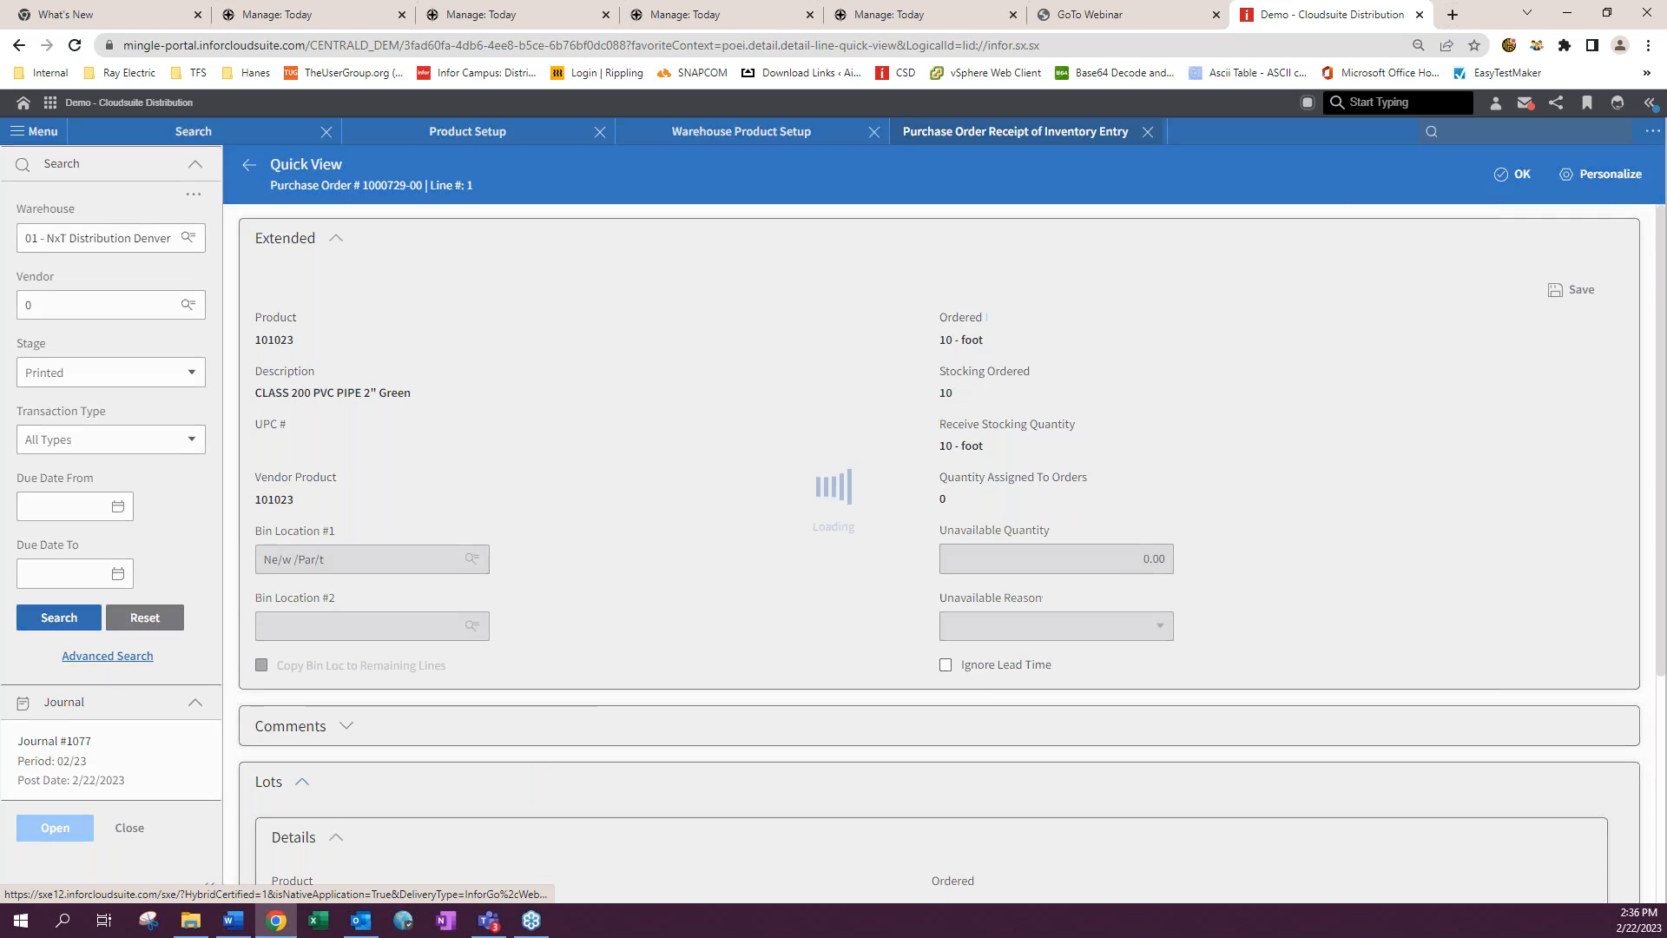
scroll(606, 704, "down", 5)
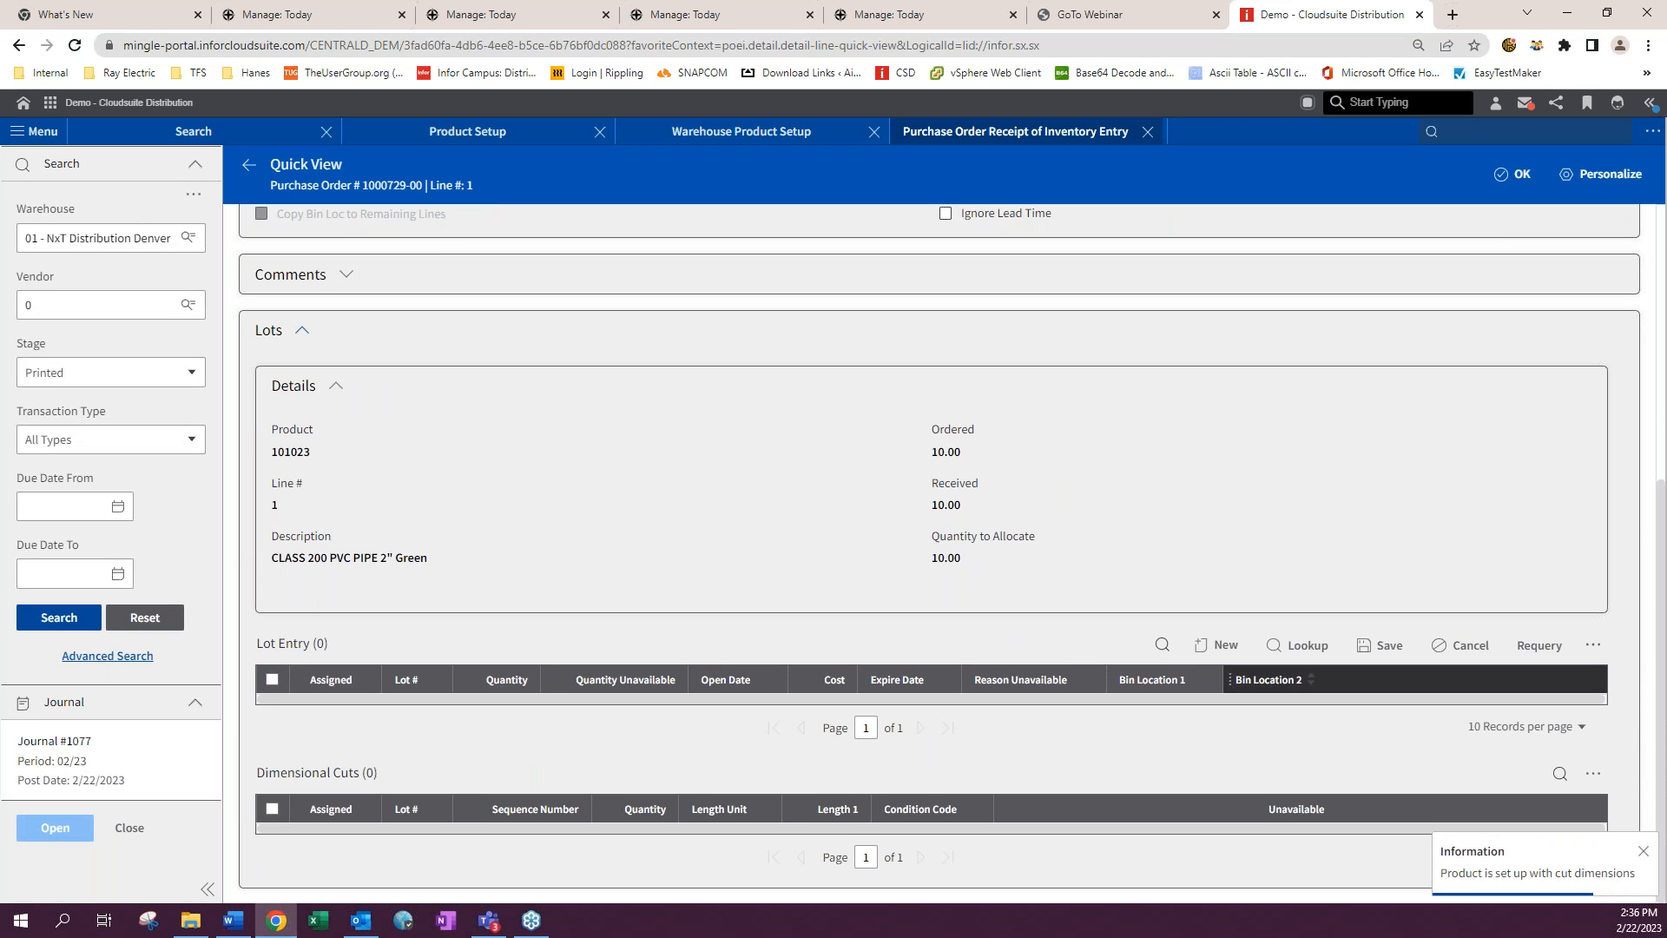
left_click(1201, 647)
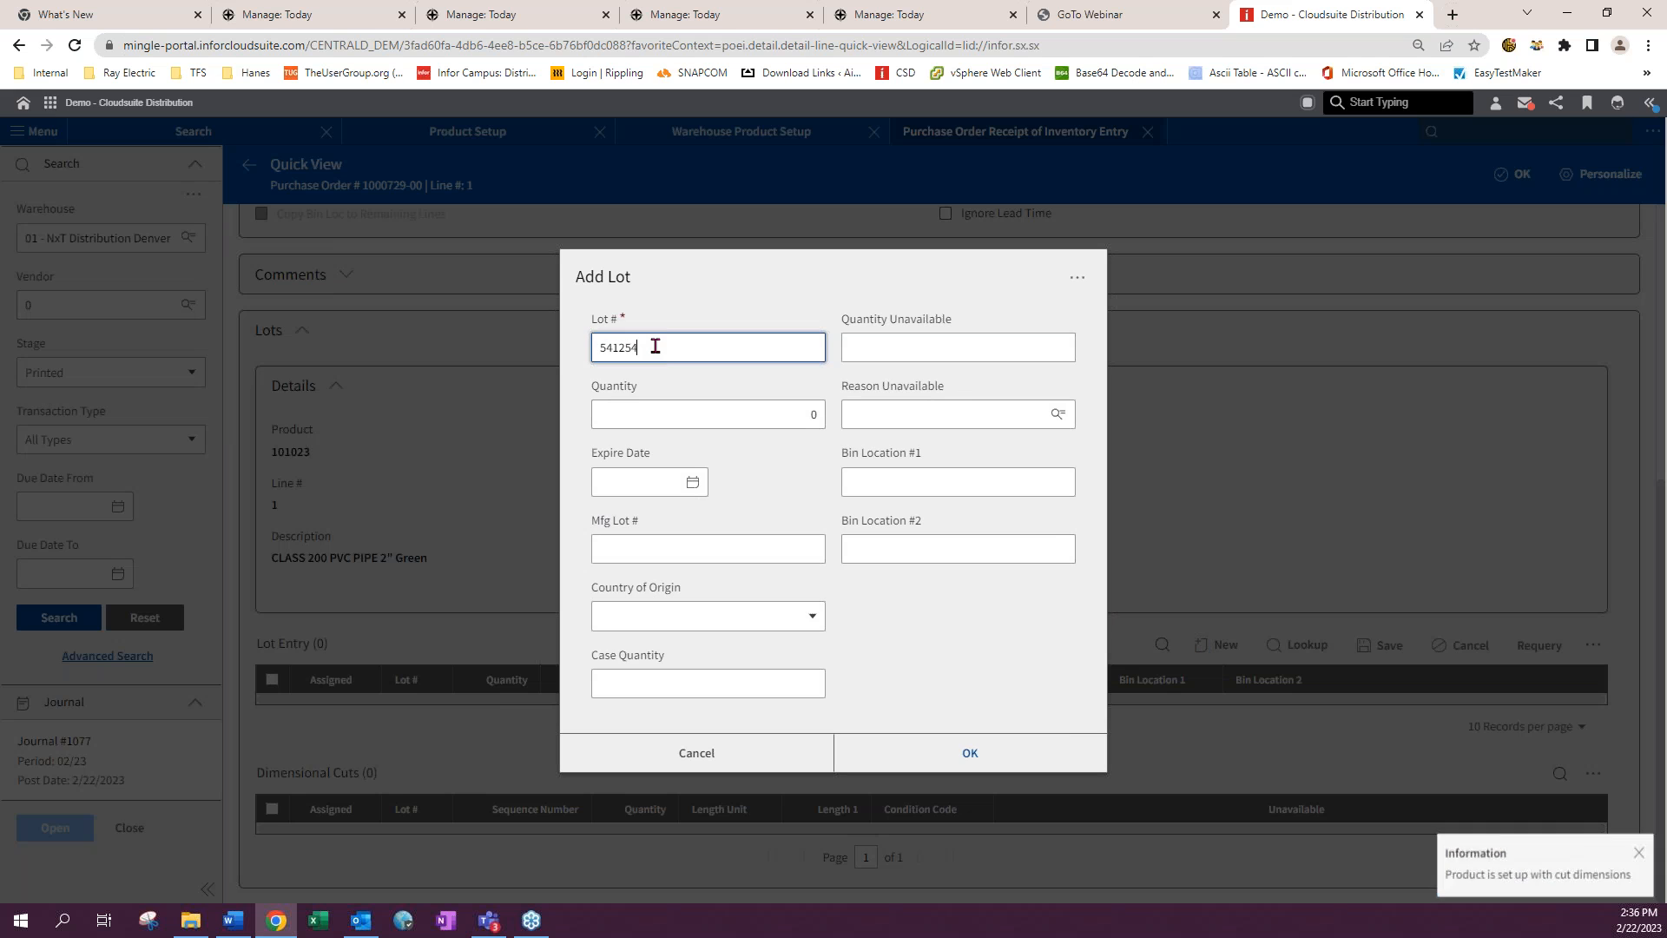
key("Tab")
type("10")
key("Tab")
left_click(966, 753)
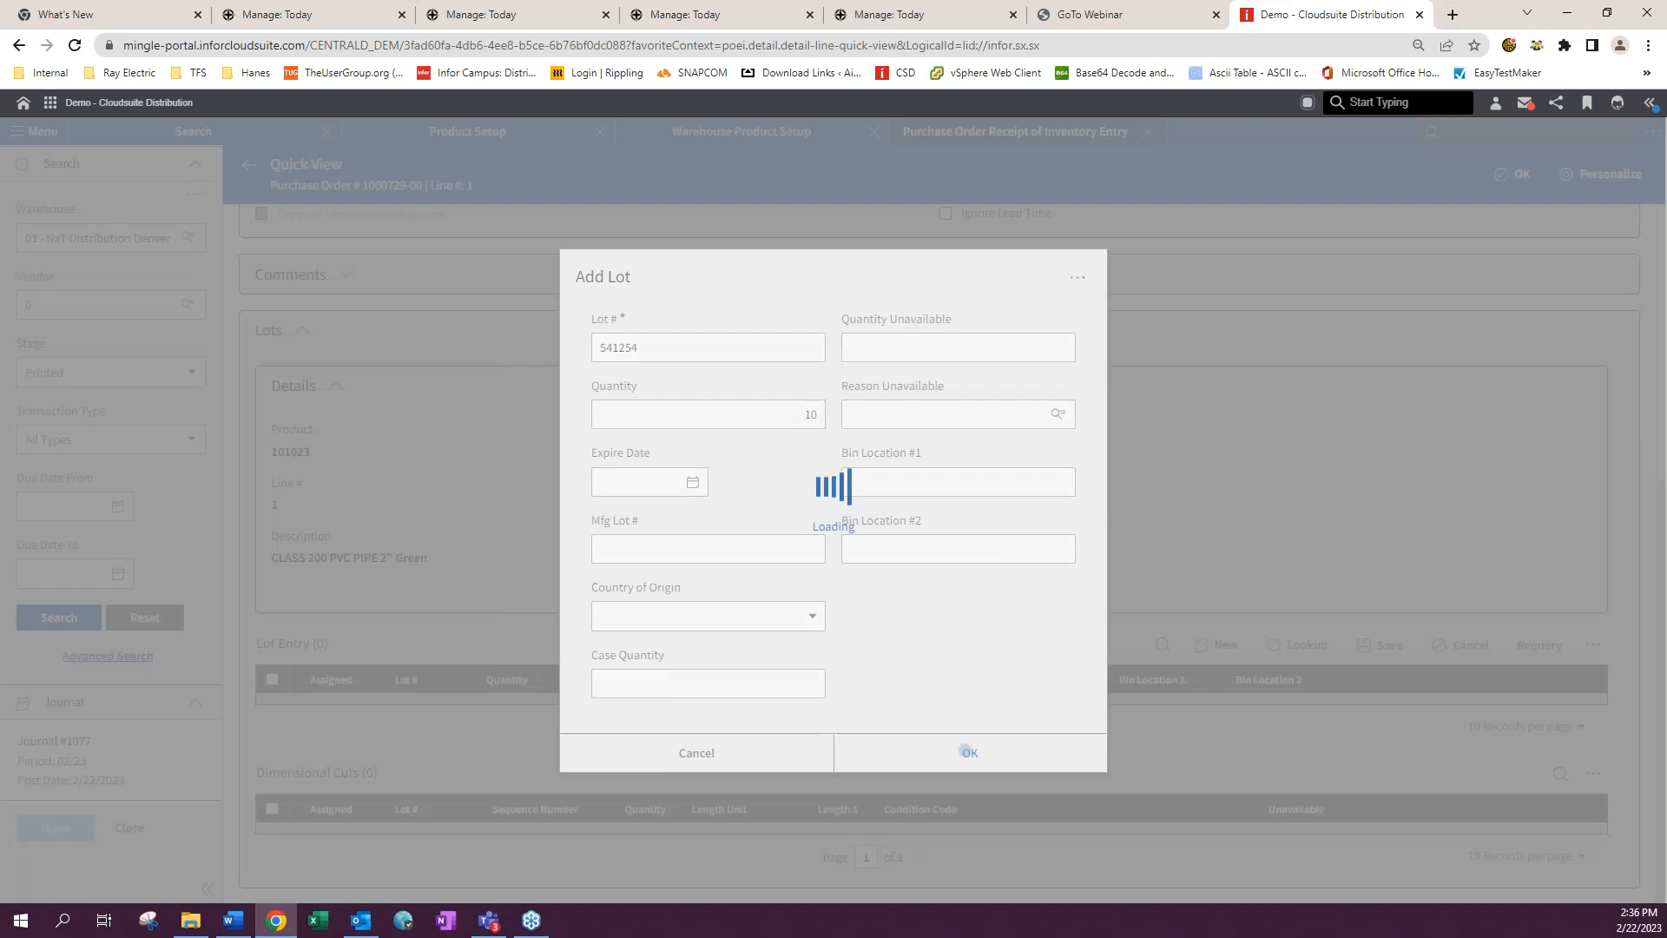
left_click(1382, 645)
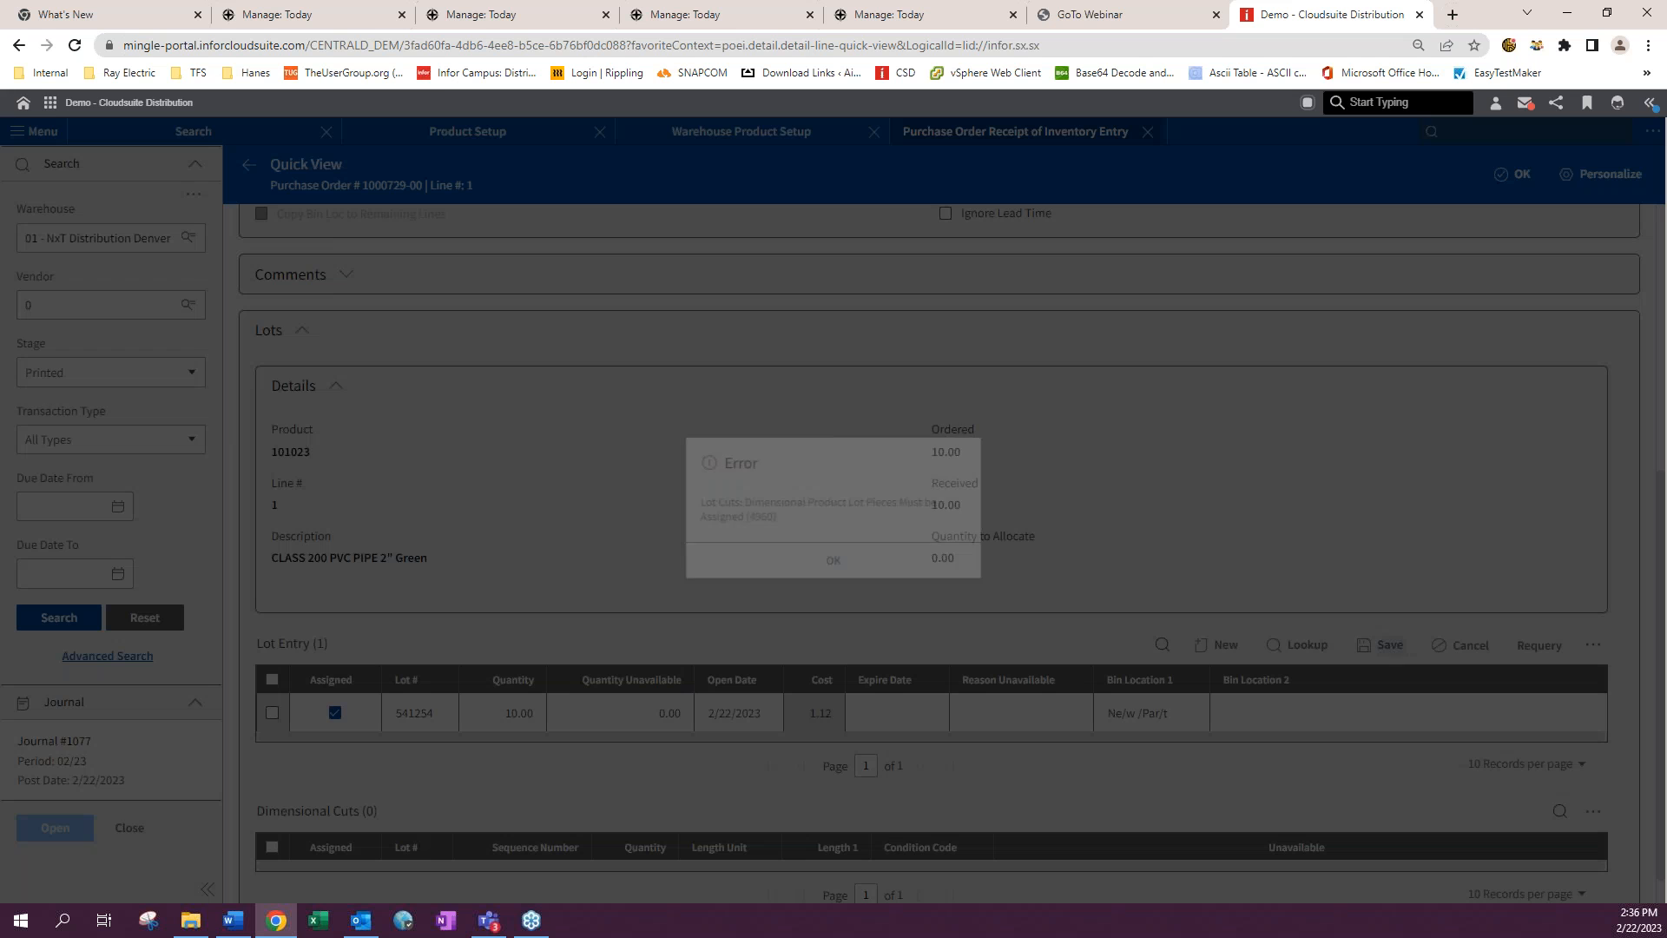
left_click(863, 566)
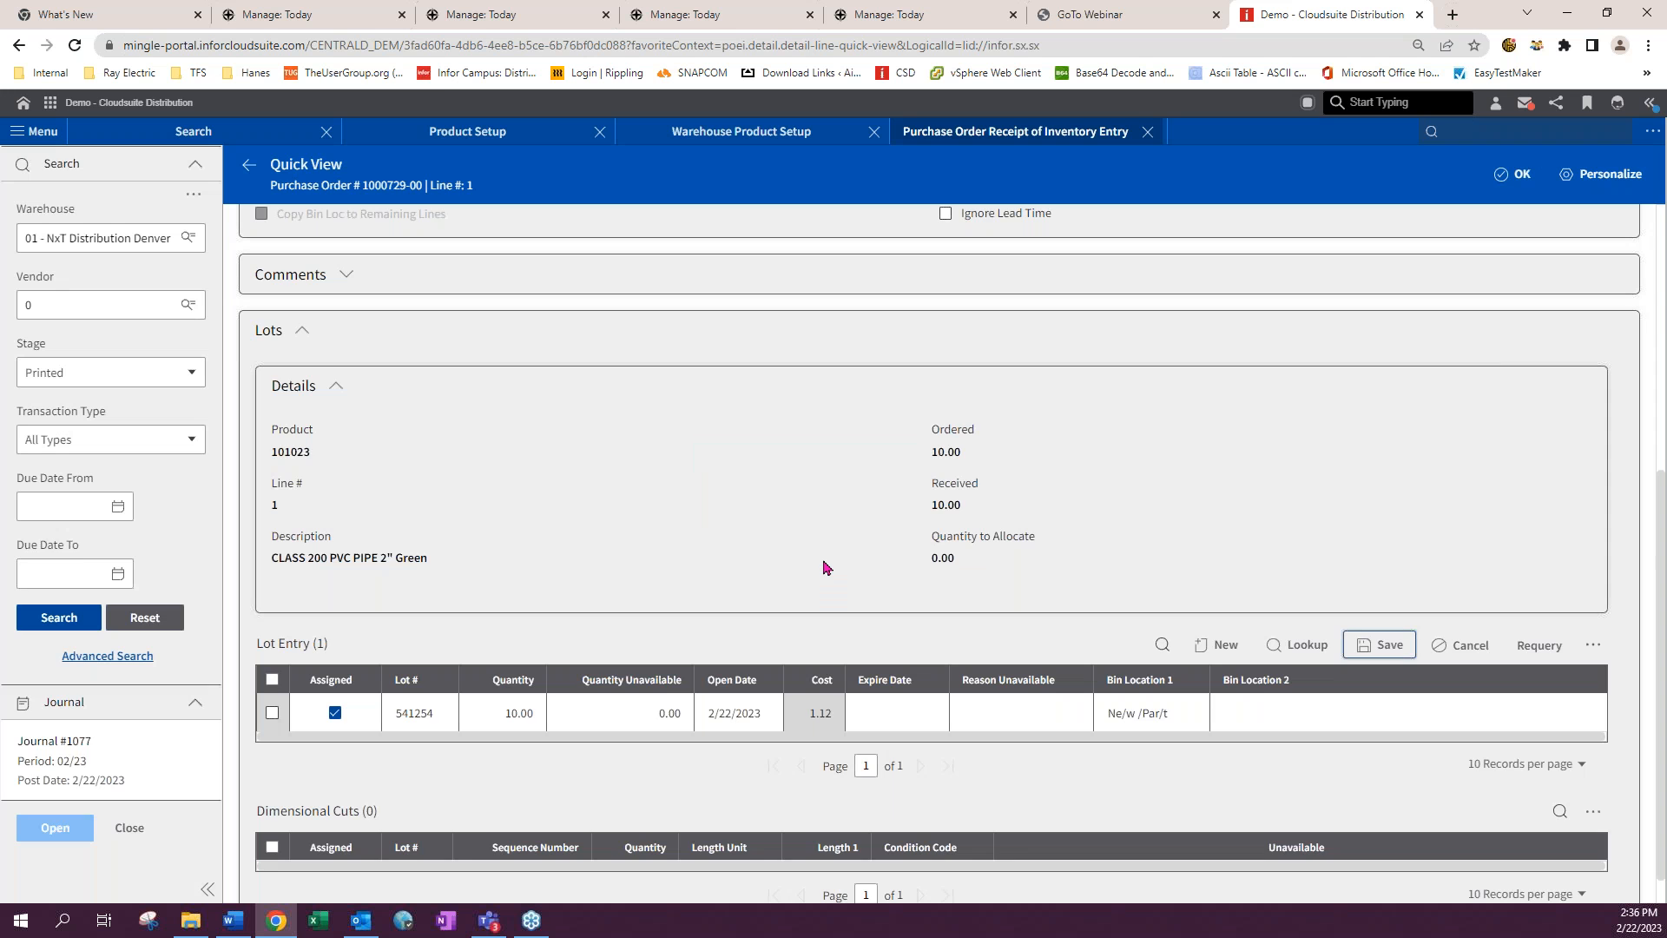
- Enter cut dimensions for lot 541254: 1 piece, condition A - Great Condition, 10 foot length, and save
left_click(273, 713)
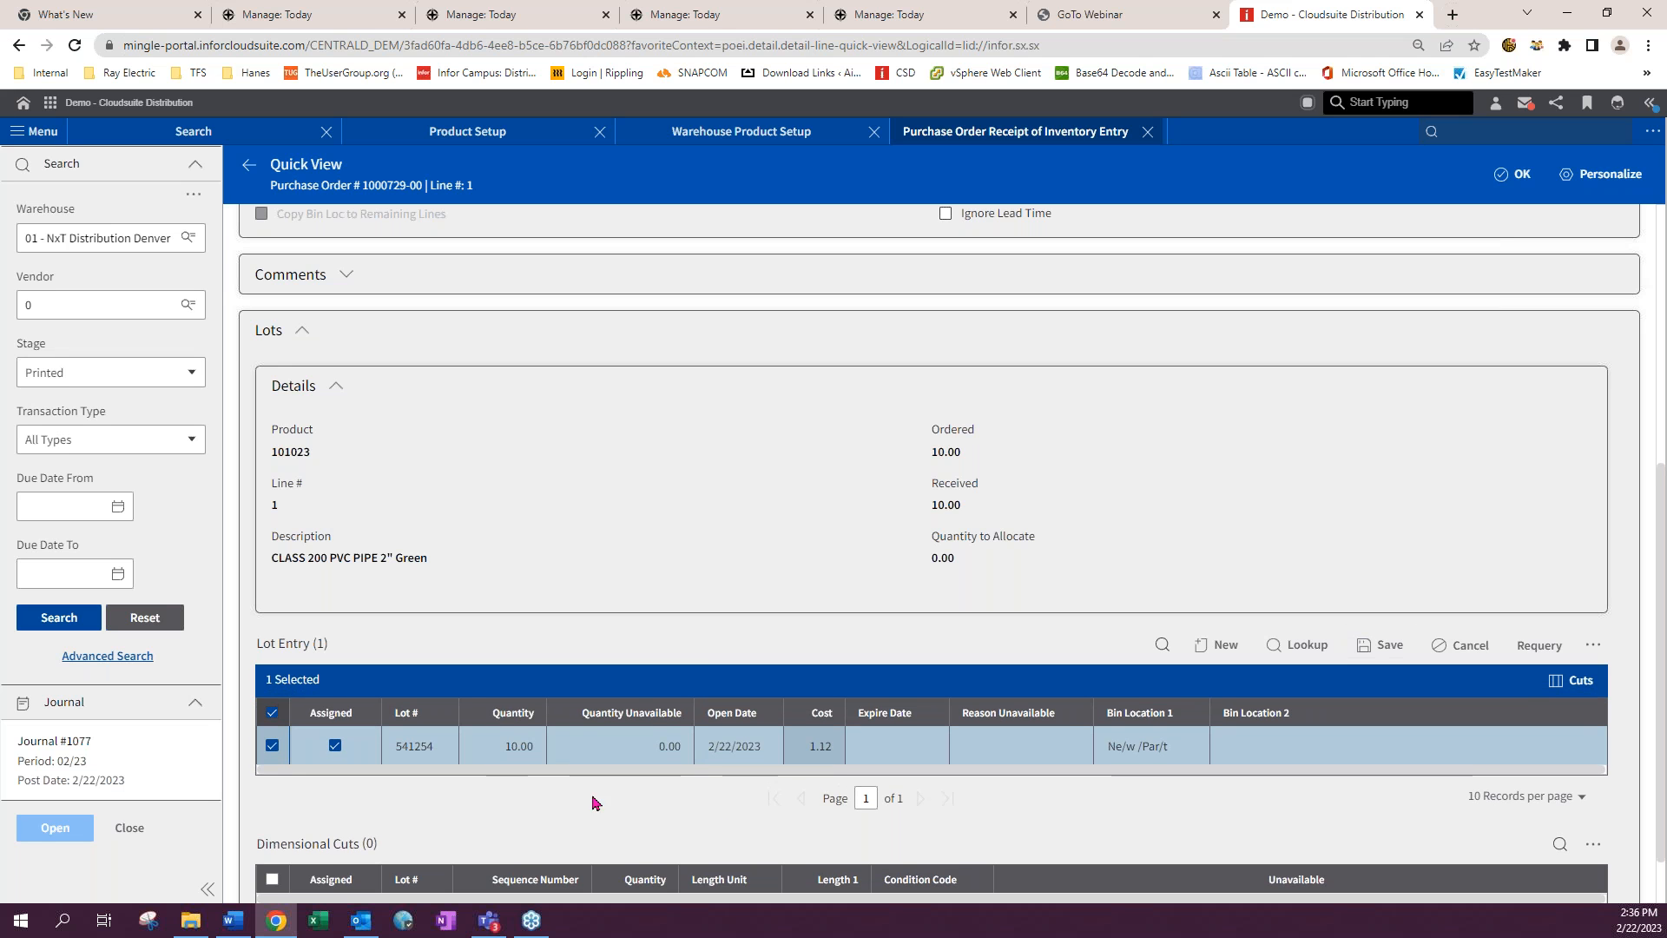
left_click(1576, 686)
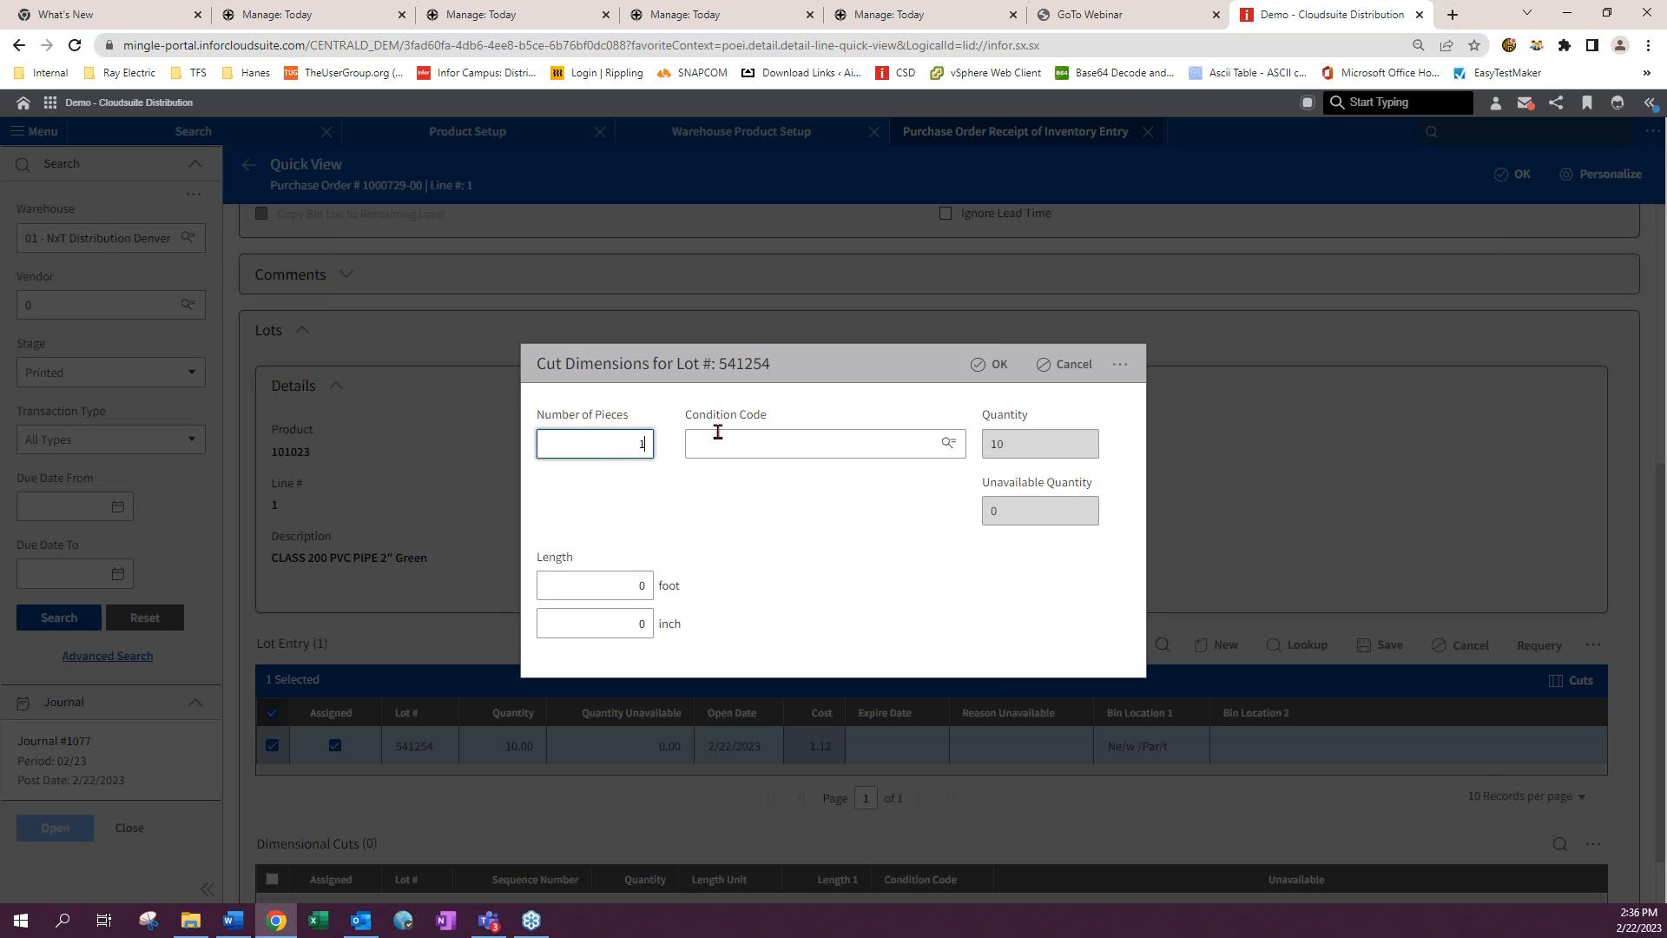
left_click(808, 444)
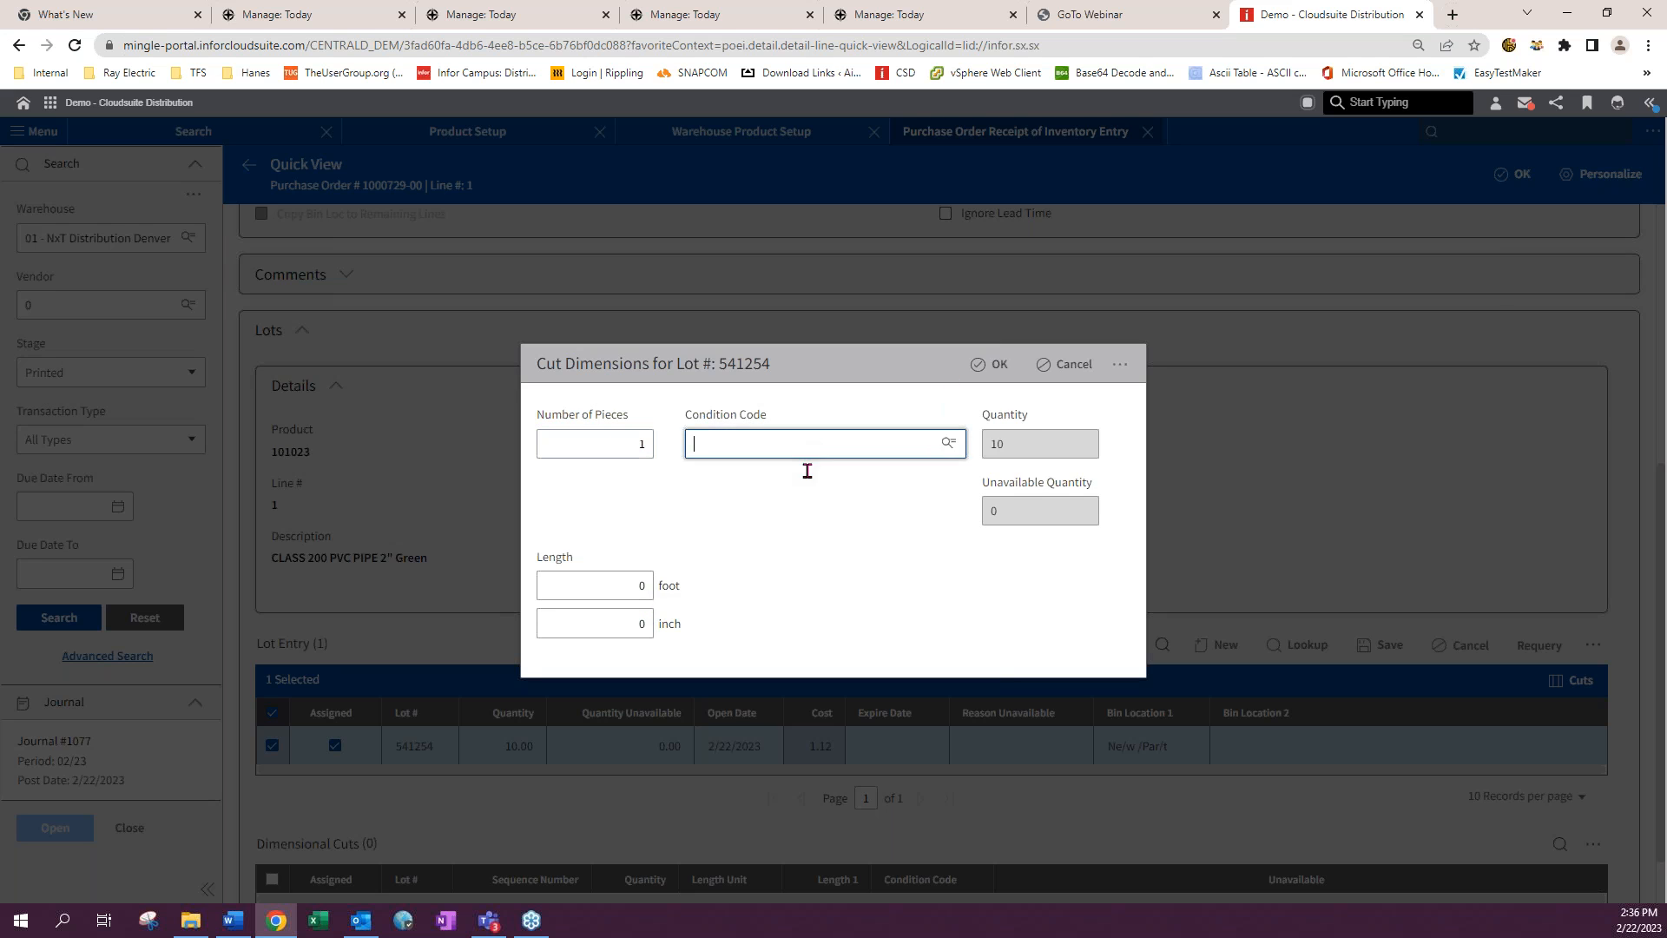
left_click(804, 480)
left_click(645, 584)
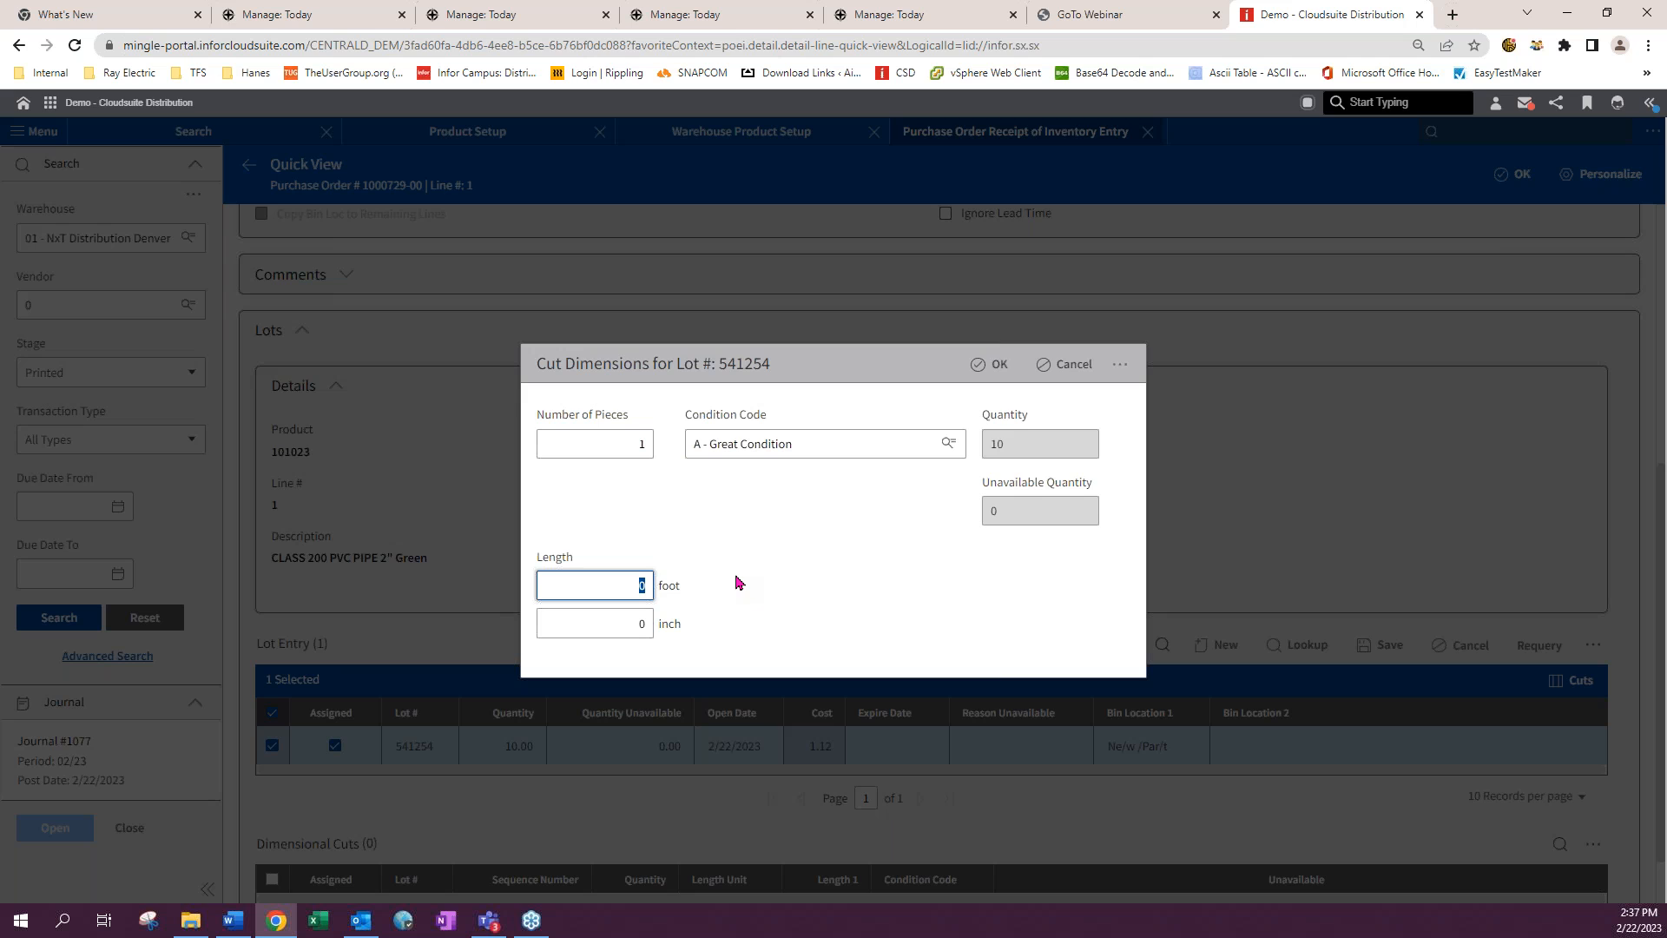
key("Tab")
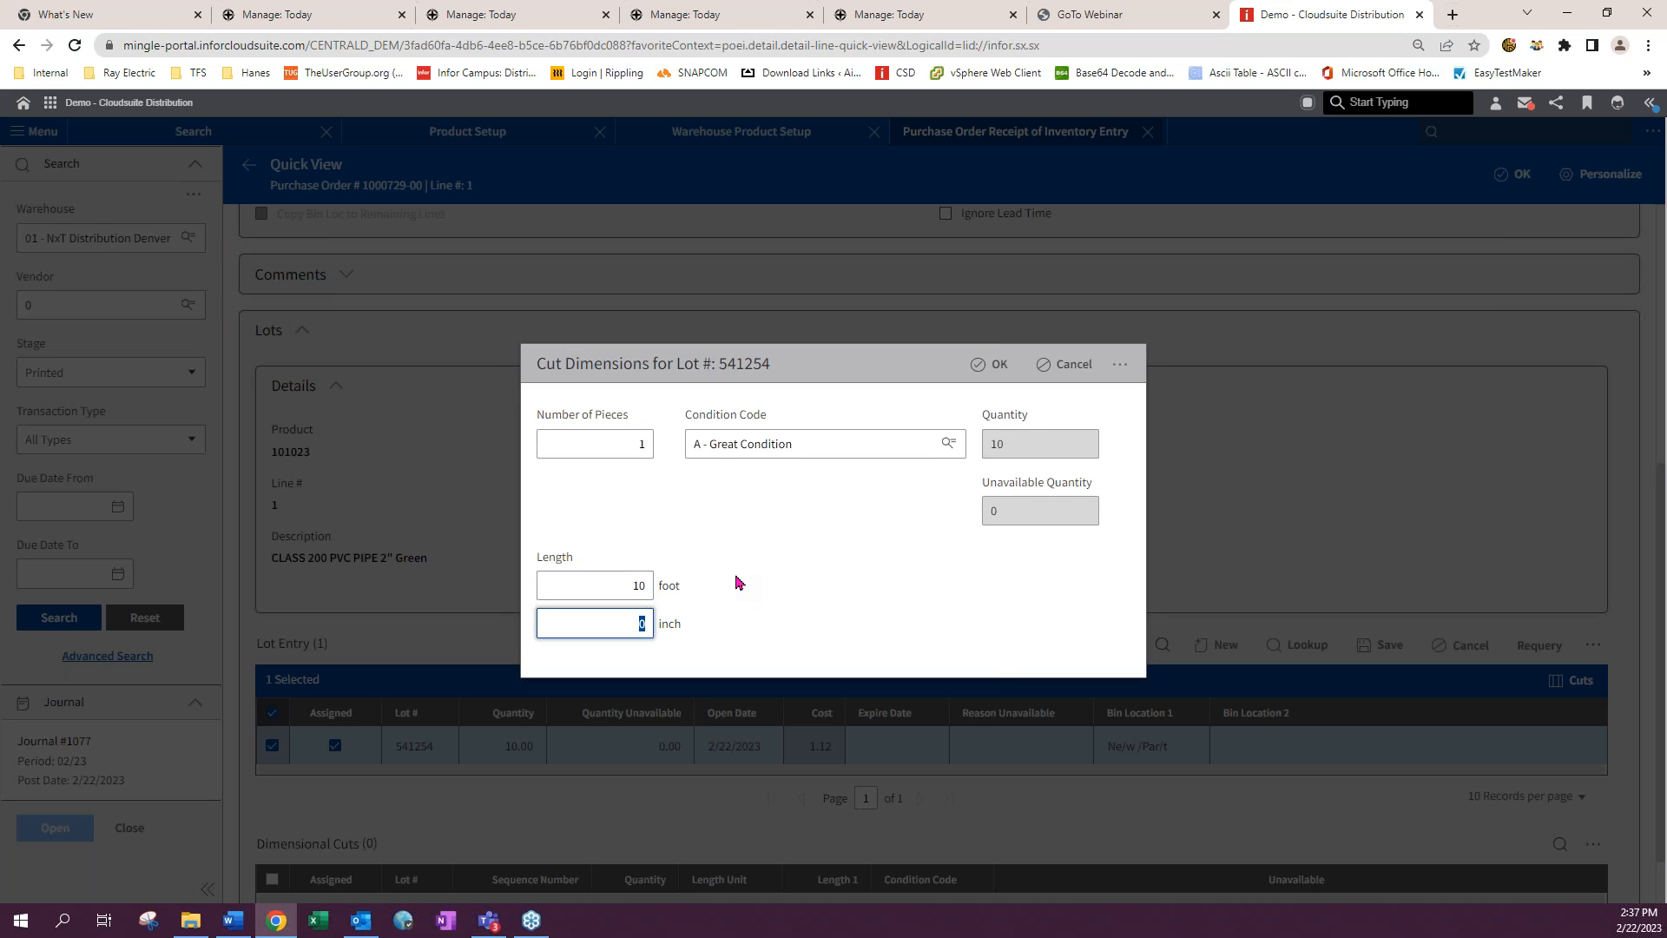
left_click(992, 365)
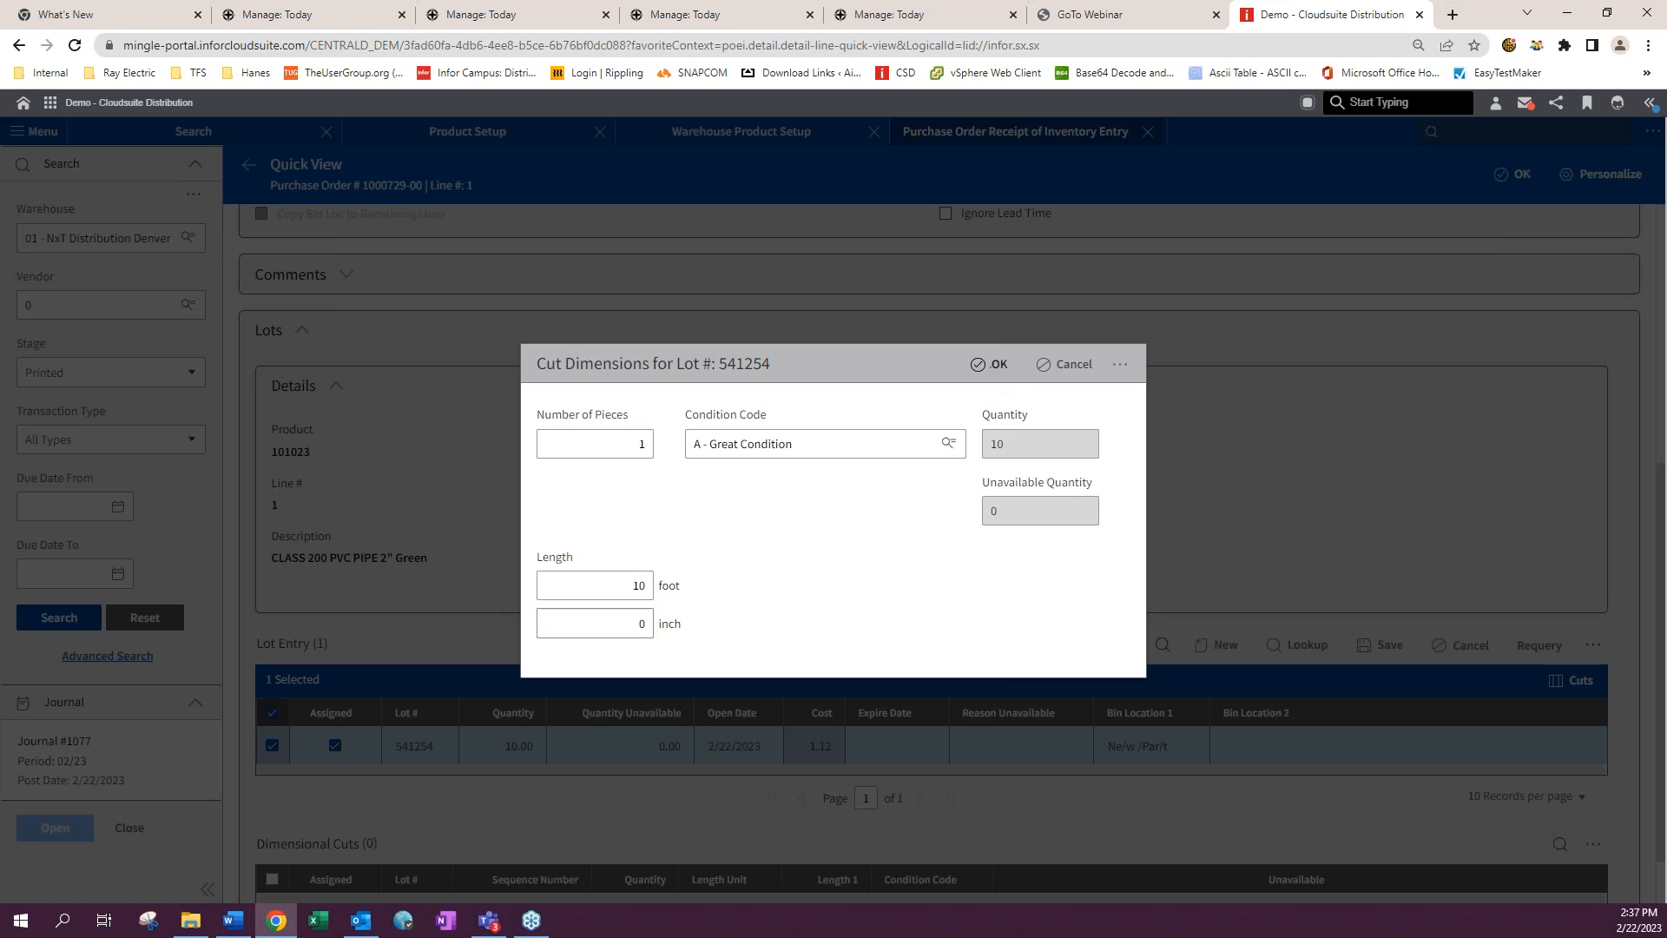
scroll(1569, 806, "down", 2)
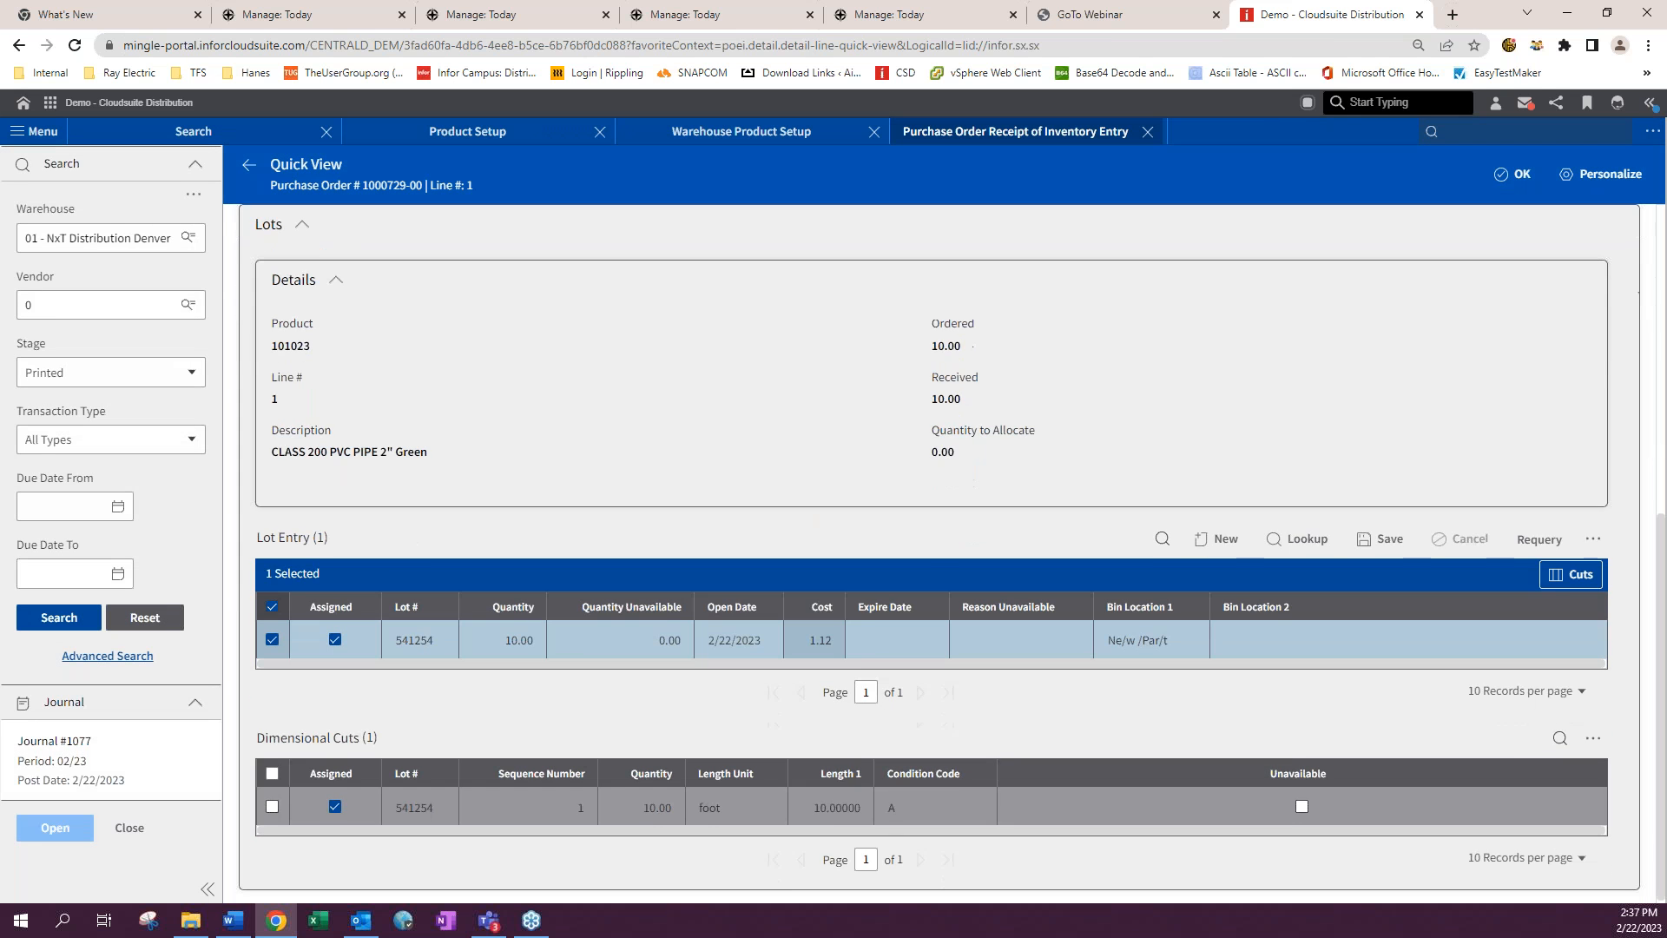
left_click(1376, 539)
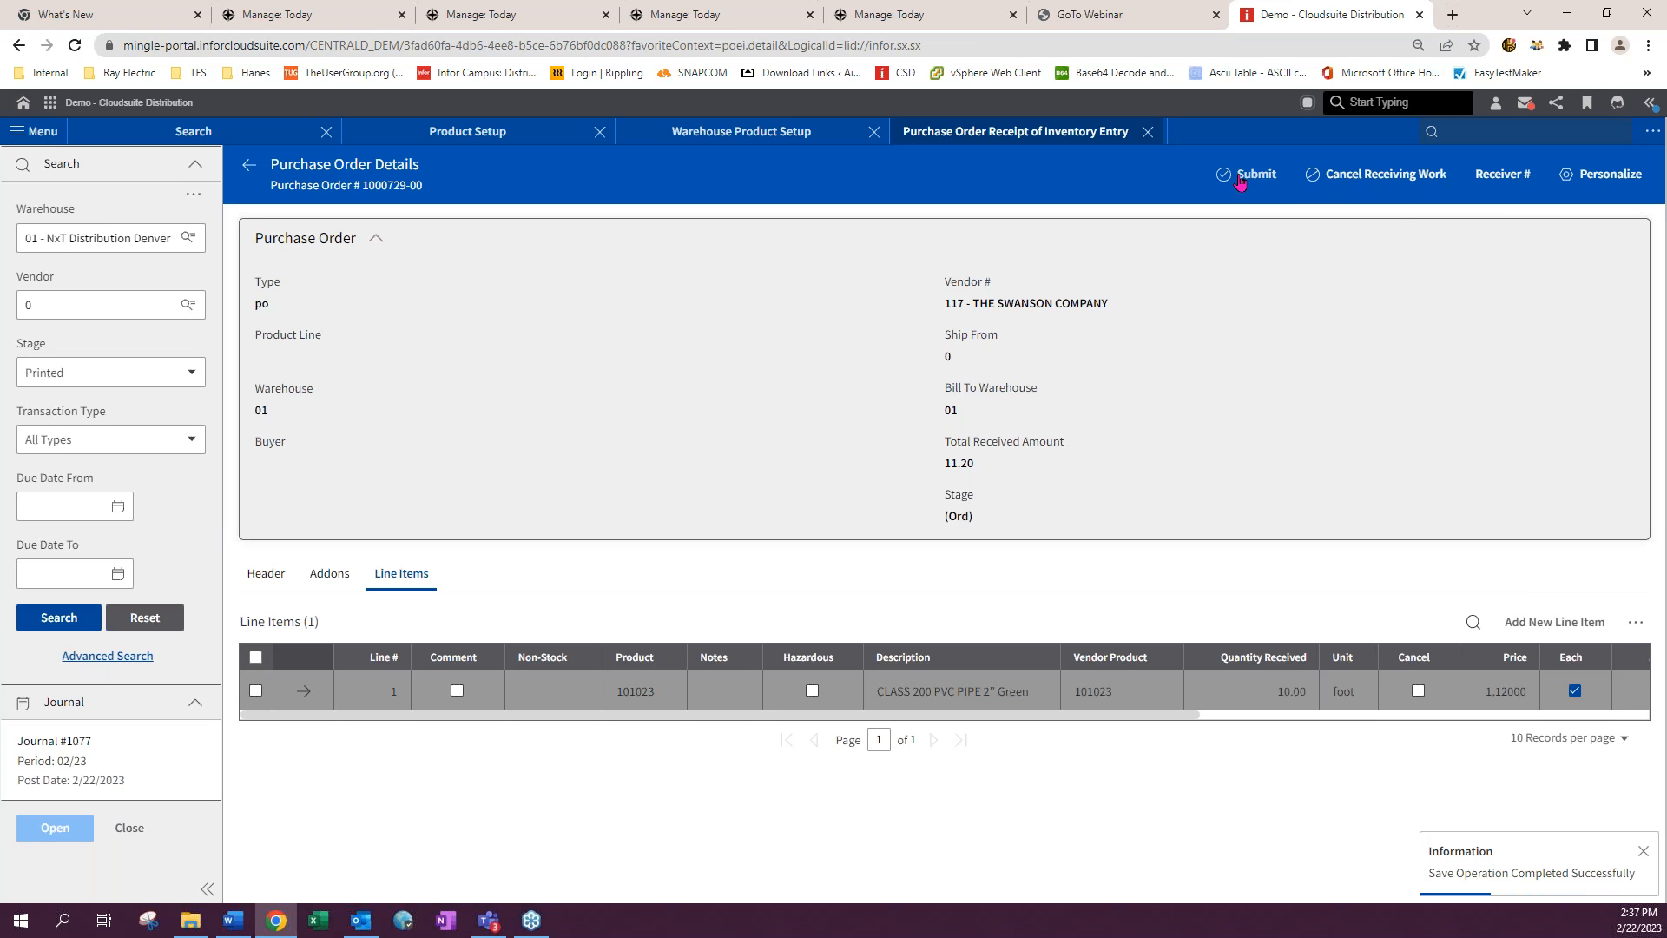
- Submit the receipt and run the final update for the purchase order
left_click(1239, 177)
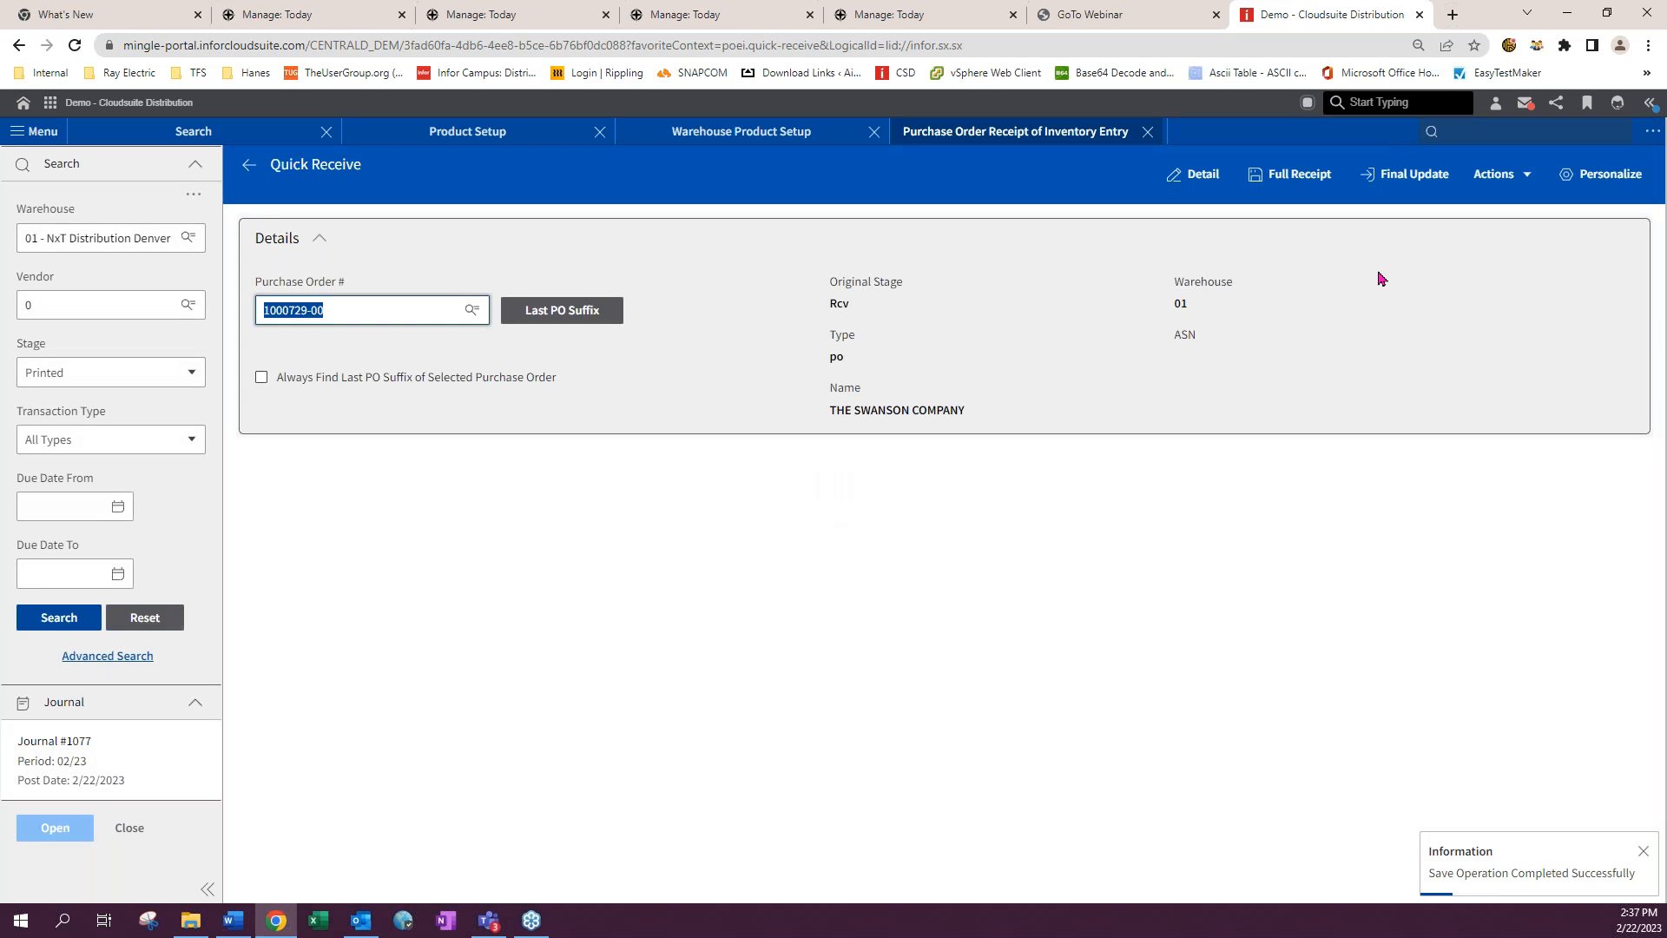
left_click(1404, 175)
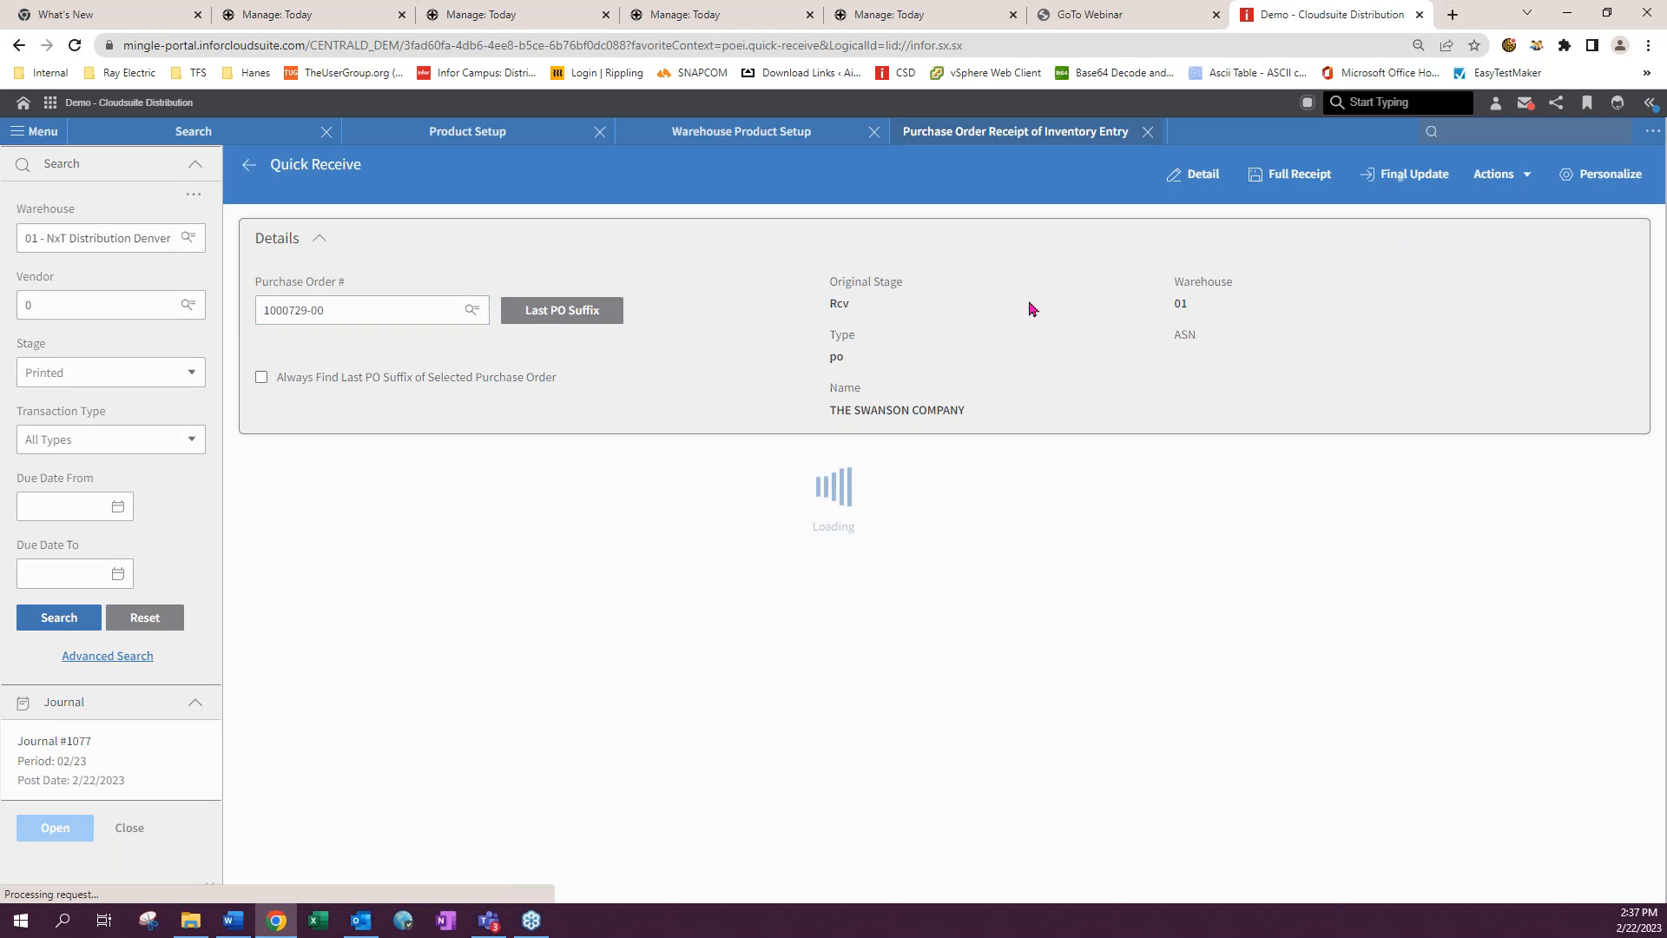
left_click(299, 314)
left_click(290, 389)
left_click(291, 321)
left_click(295, 364)
left_click(294, 348)
type("f")
left_click(1431, 175)
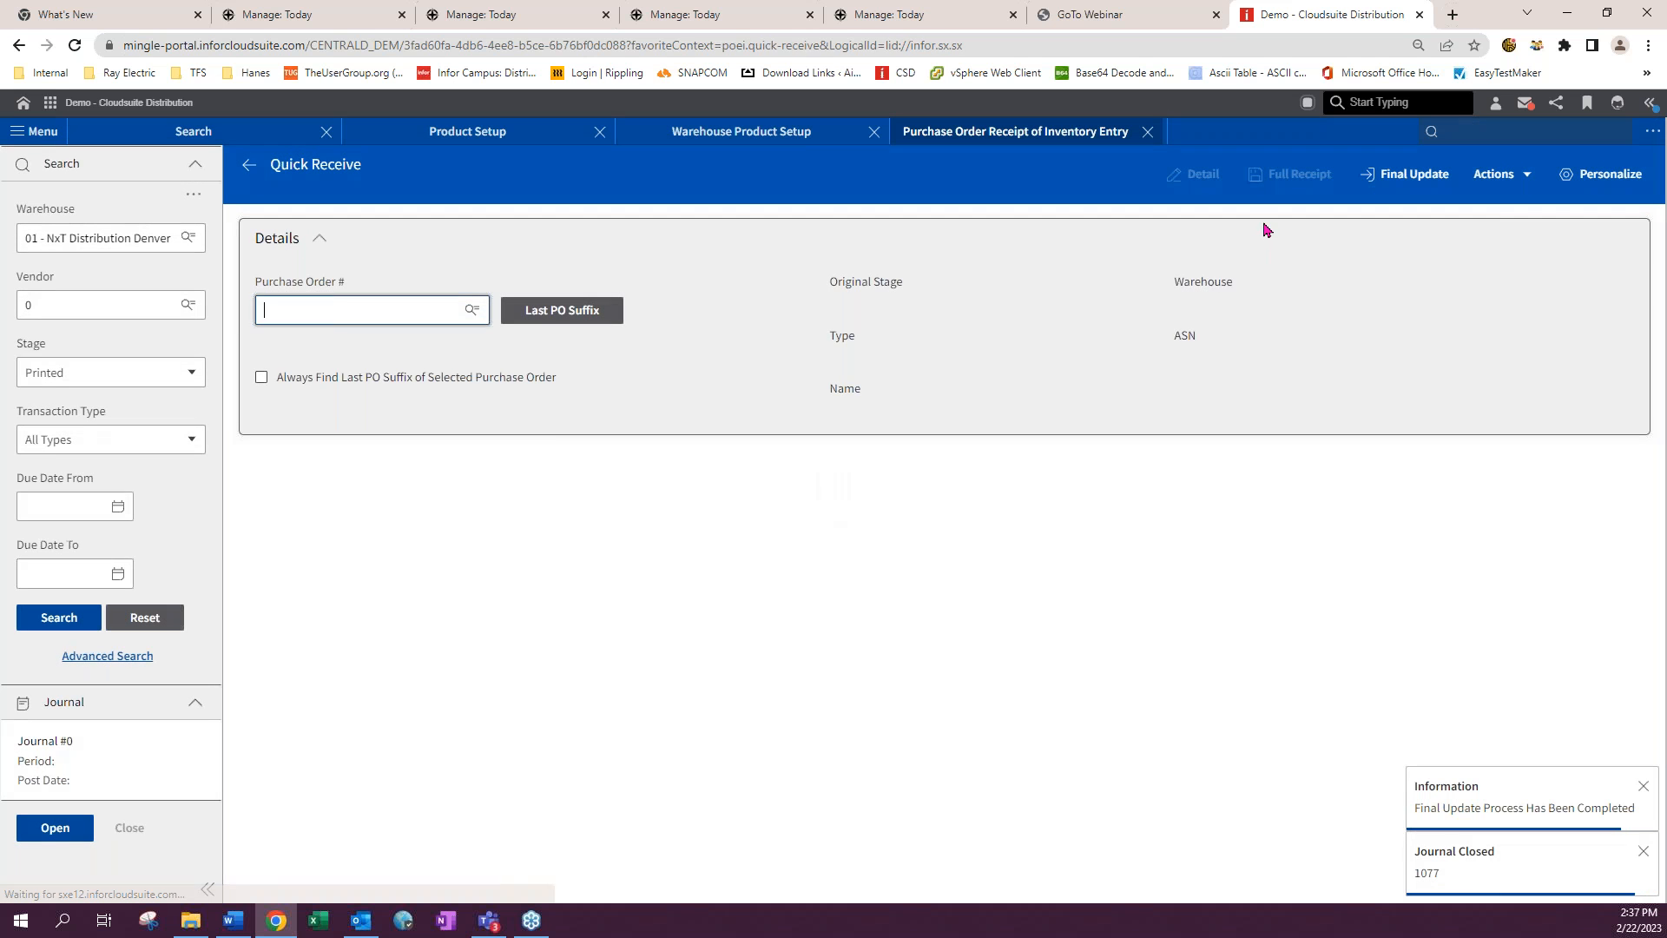
- Close the receipt and warehouse product tabs and open Linear Cut Maintenance via oeem
left_click(1148, 131)
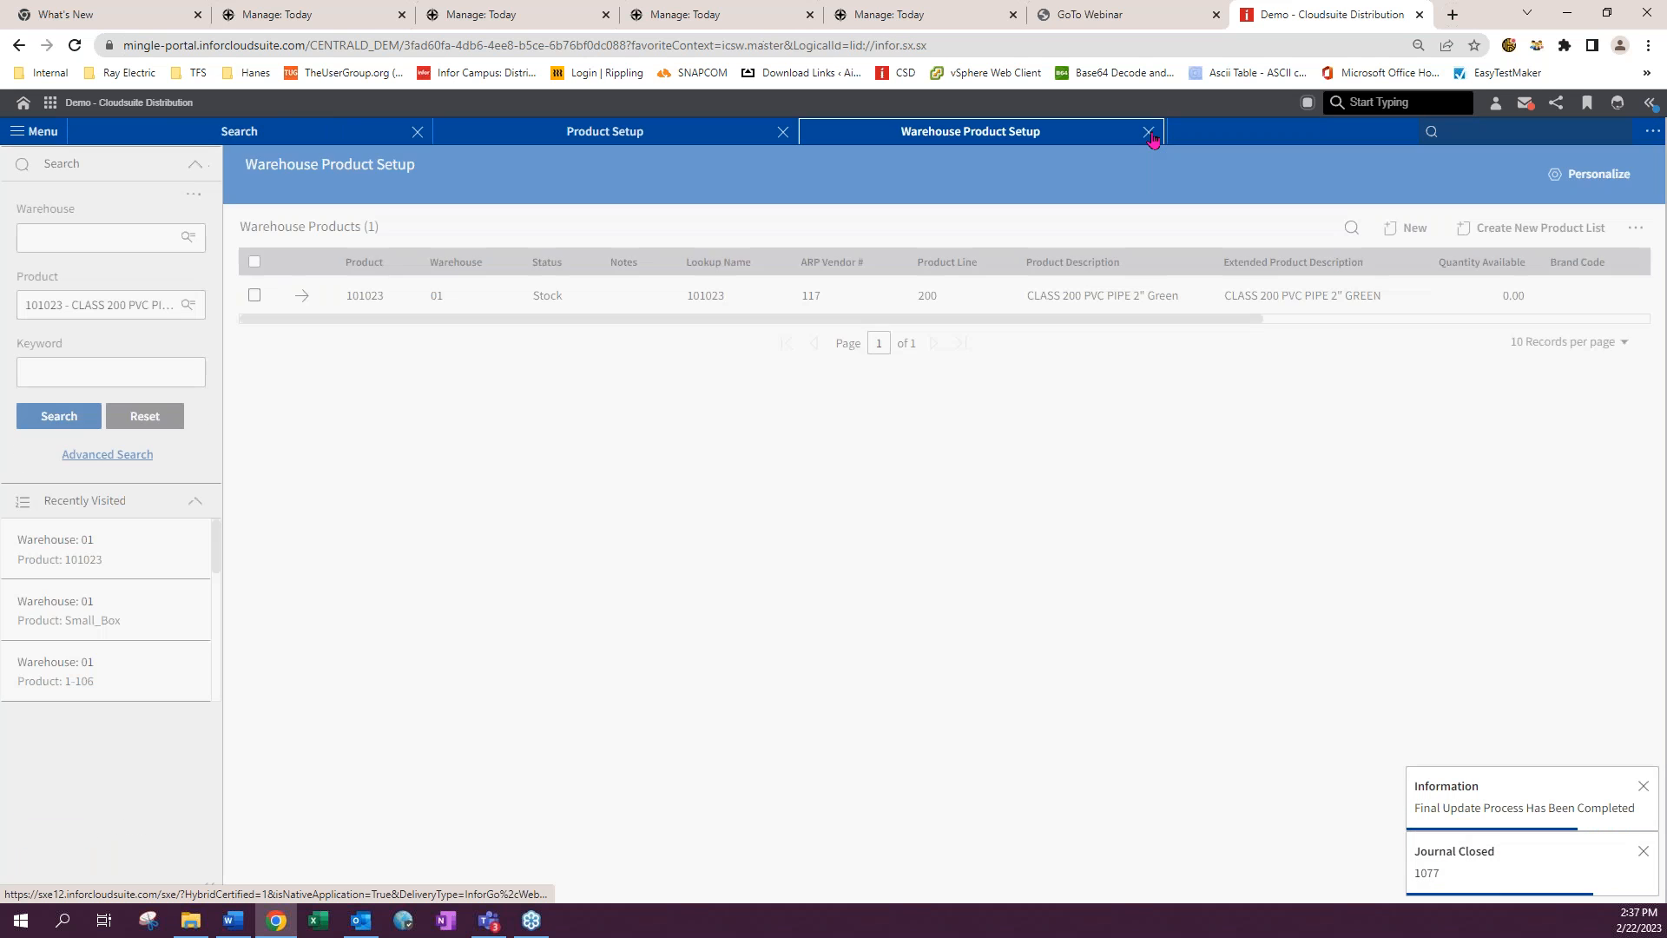
left_click(1149, 132)
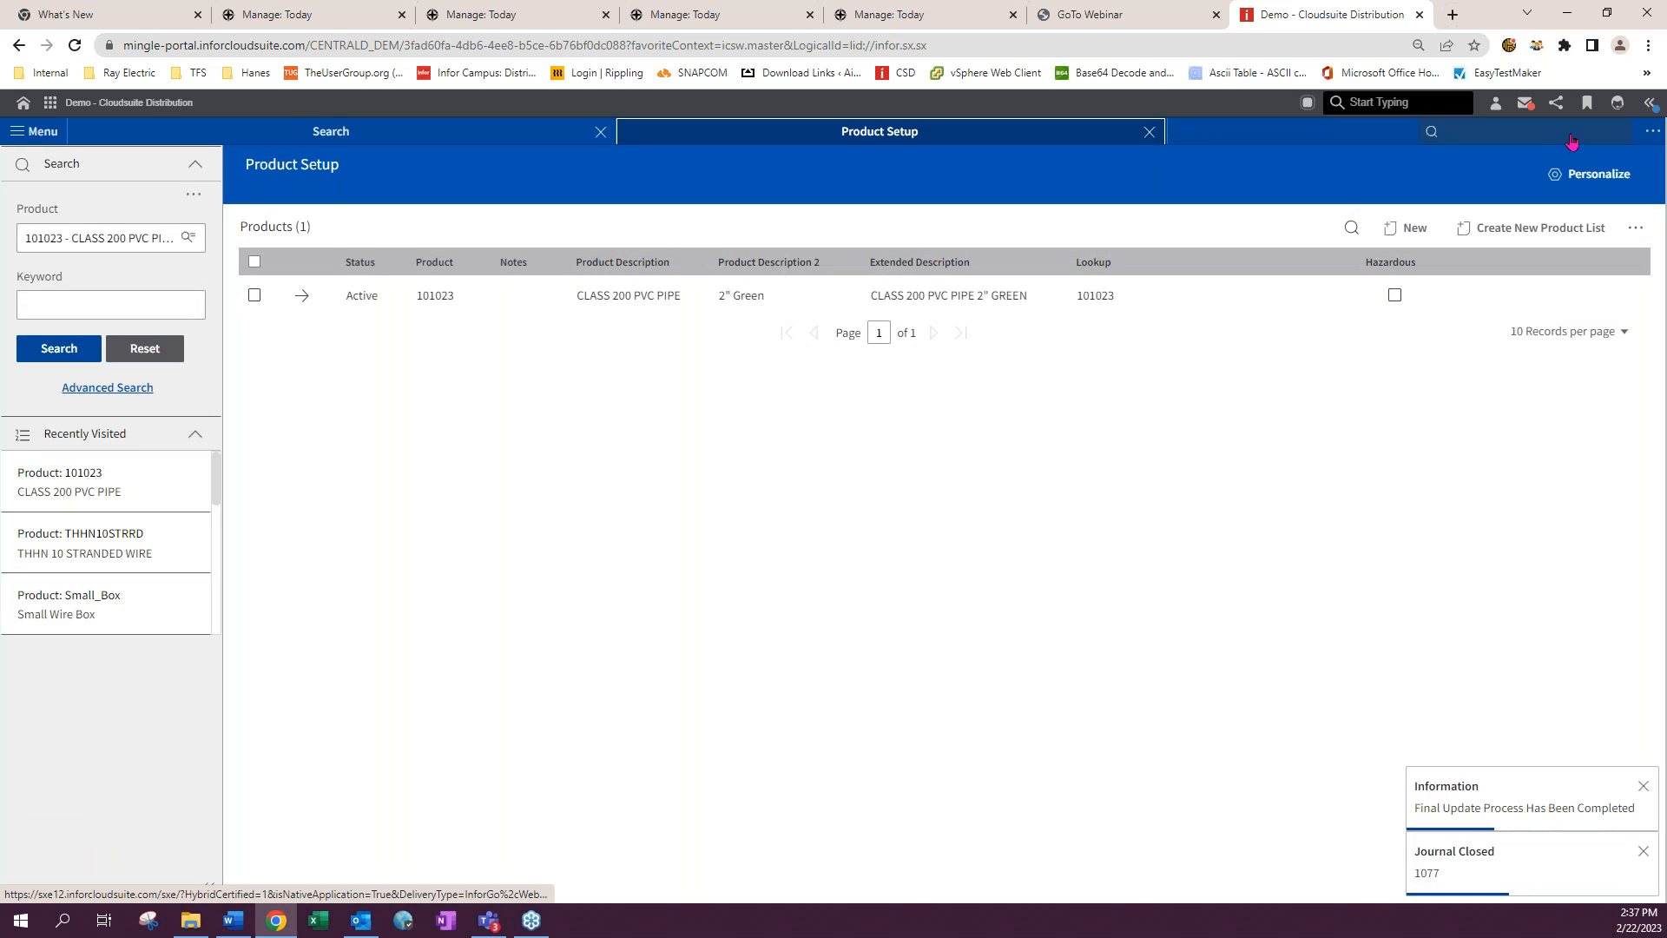
left_click(1549, 135)
type("oeem")
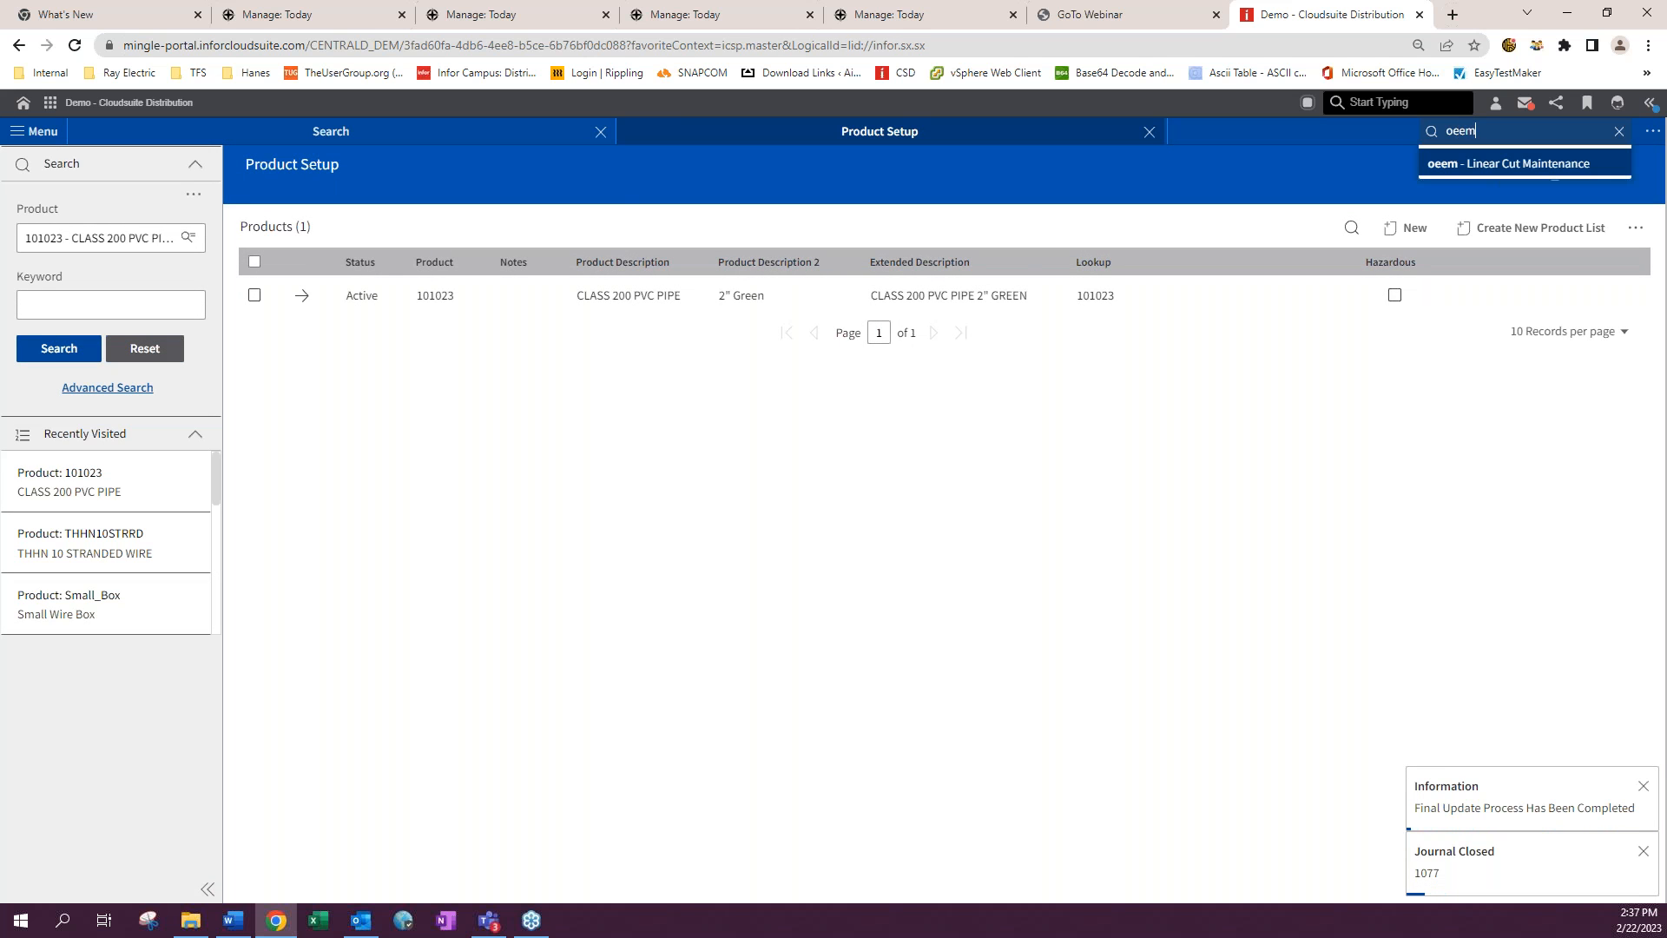
left_click(1462, 165)
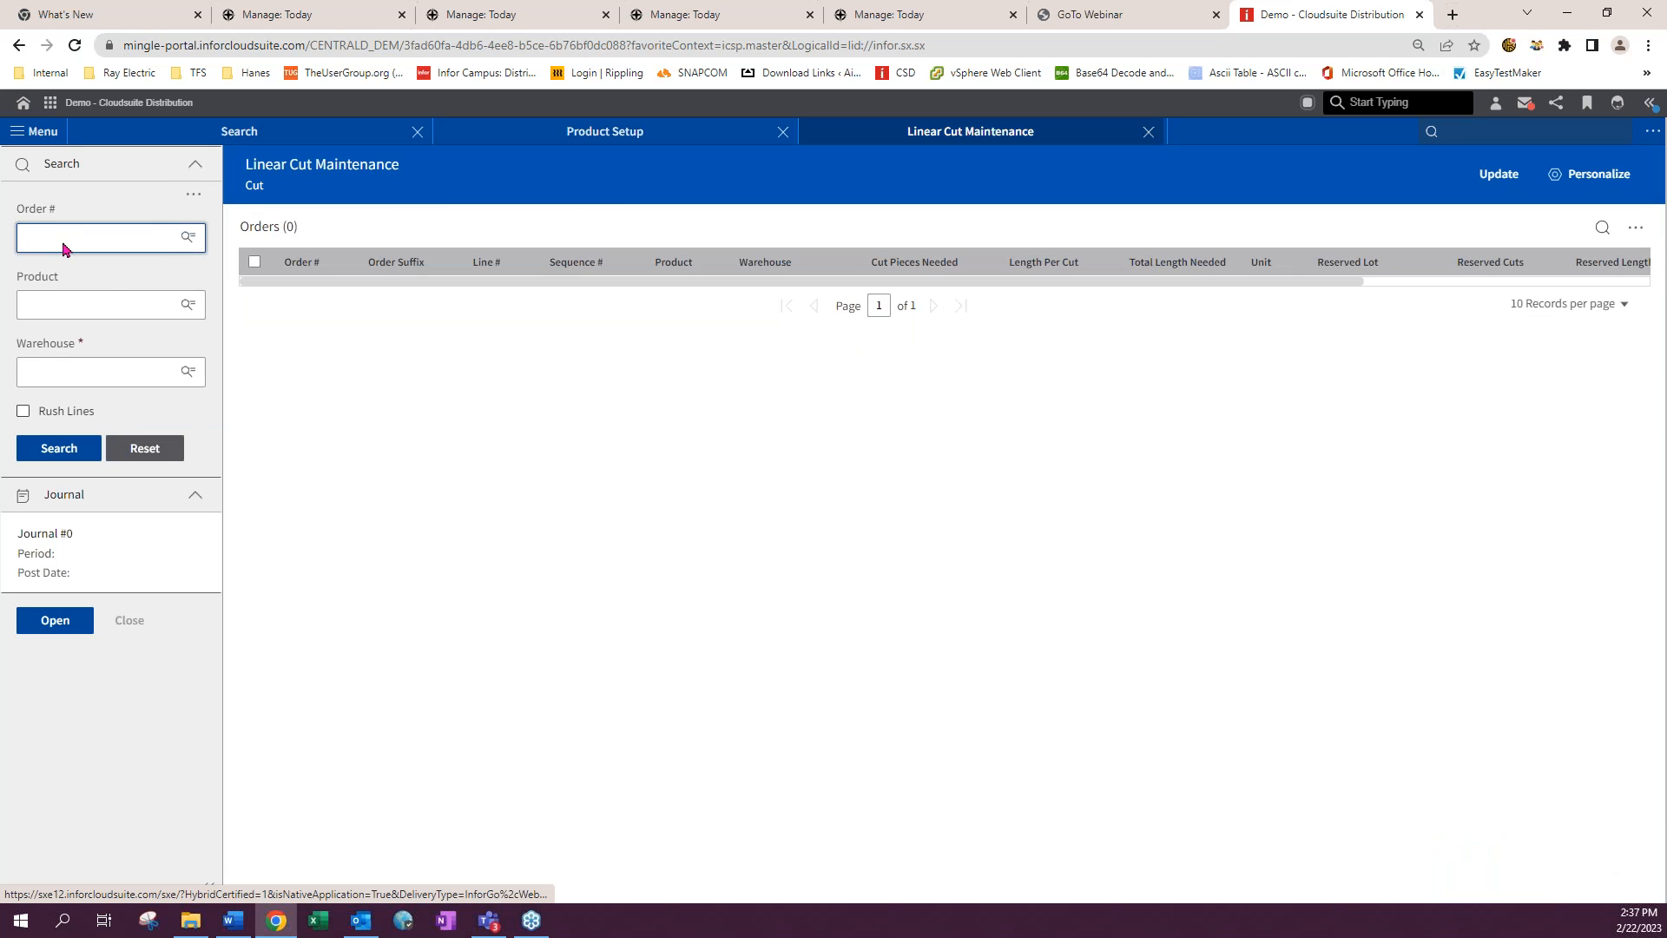
- Switch Linear Cut Maintenance to Update and search lots of product 101023 in warehouse 01
left_click(1490, 176)
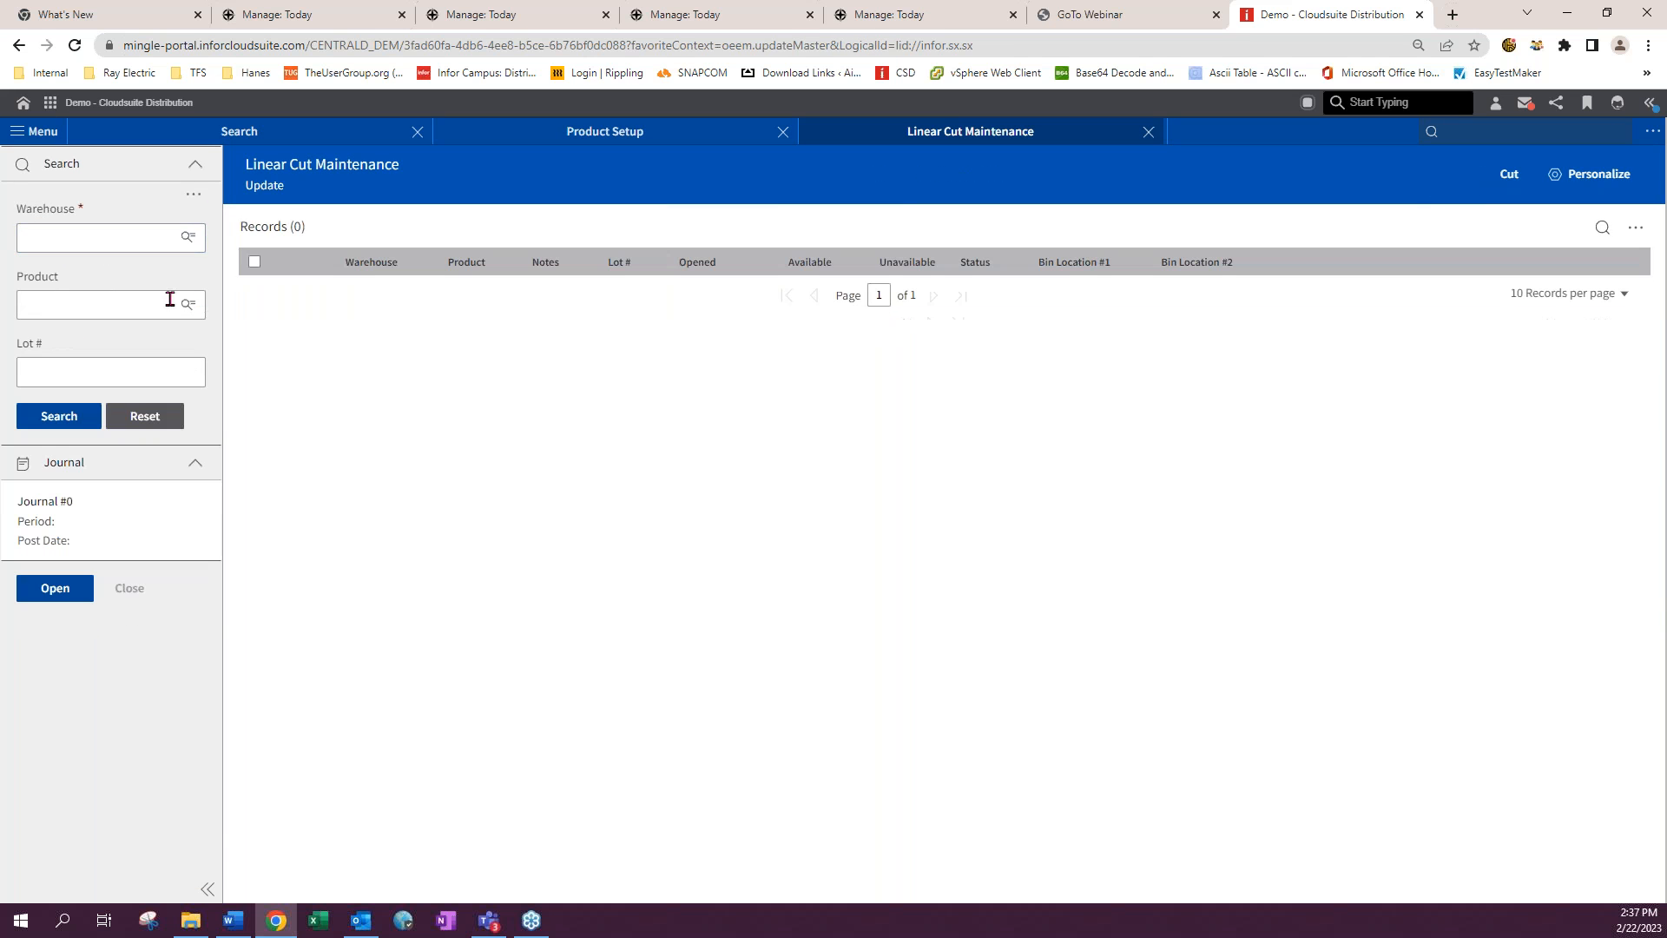
left_click(71, 240)
left_click(63, 272)
left_click(55, 308)
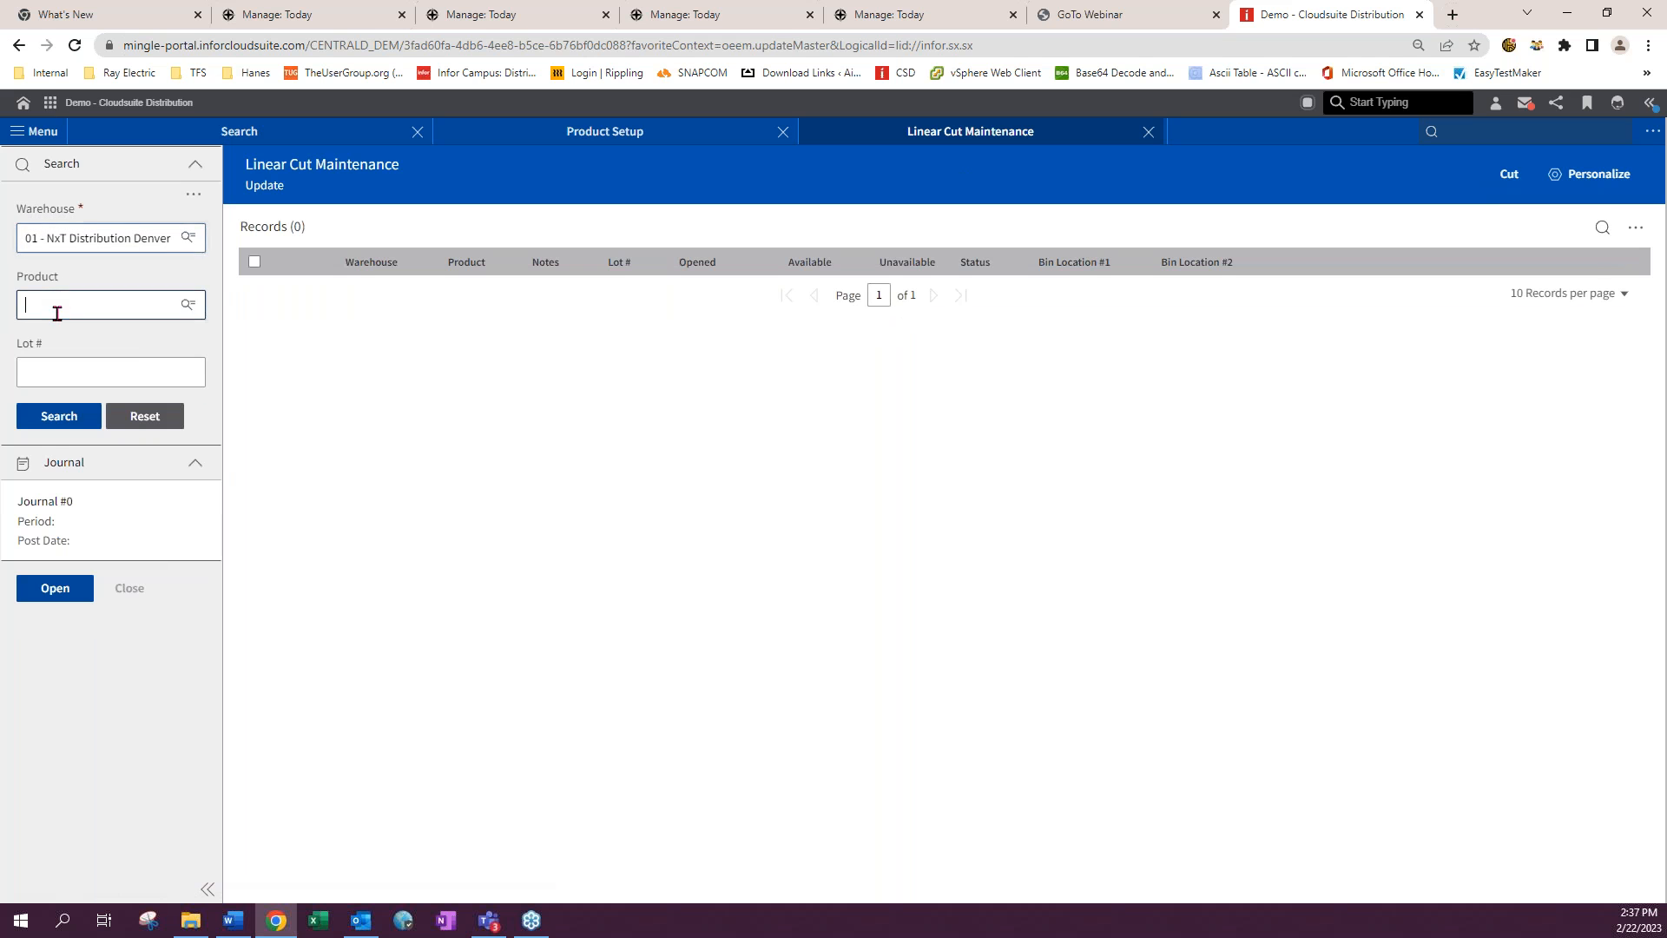
left_click(54, 339)
left_click(56, 425)
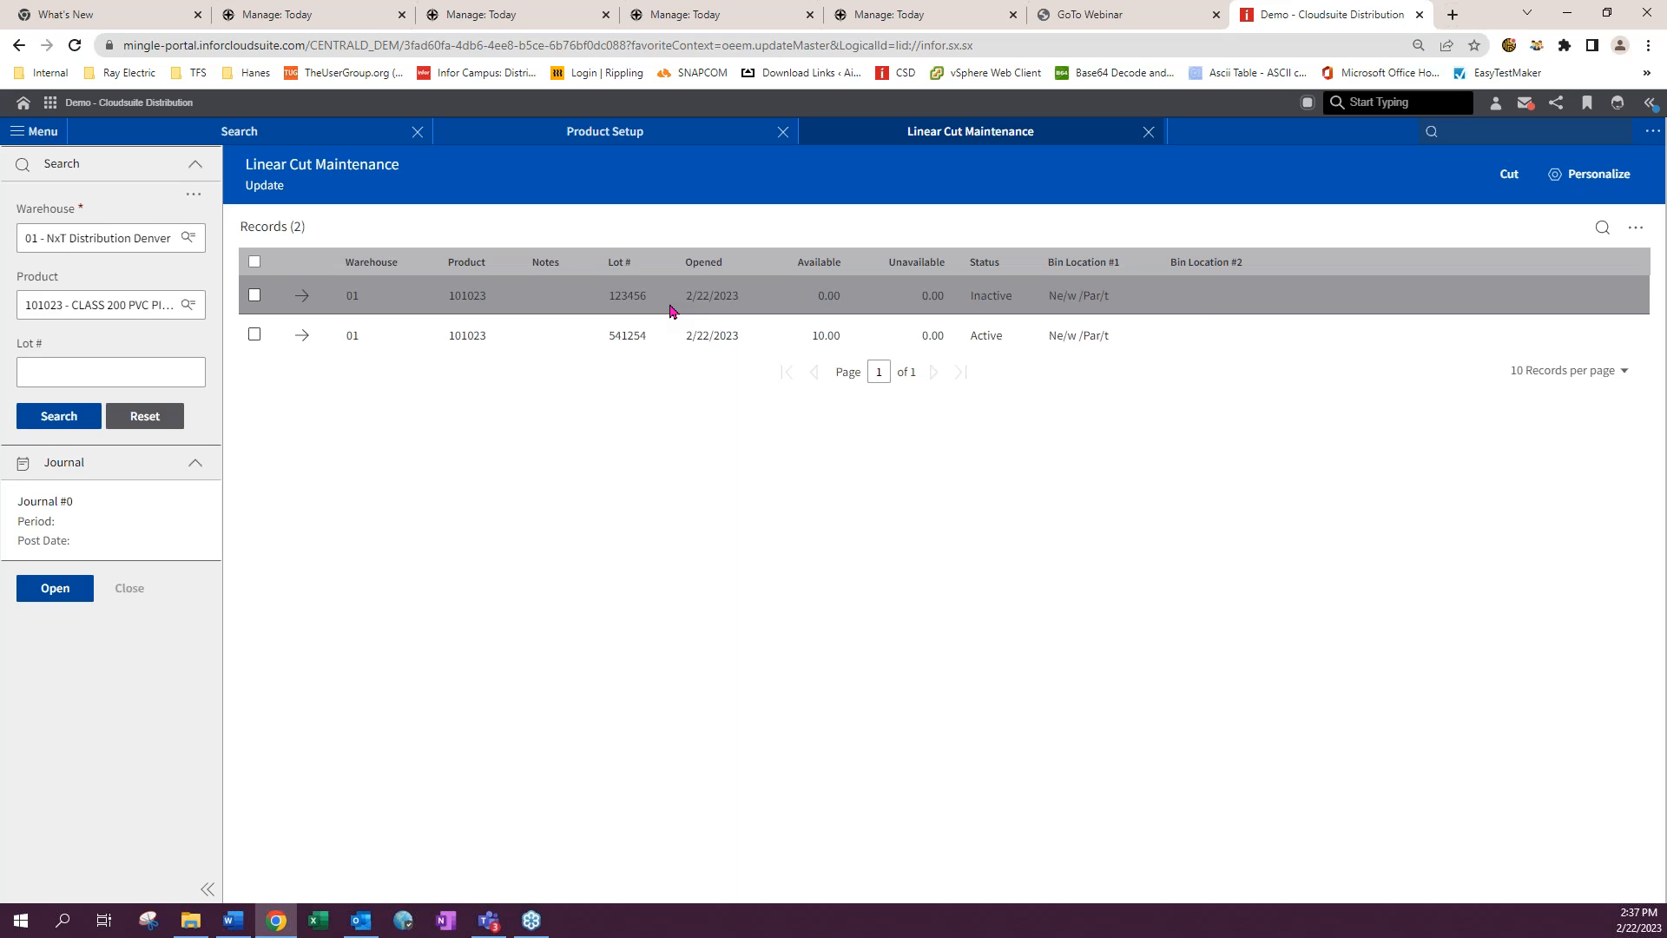
- Select lot 541254 and open its cuts
left_click(254, 335)
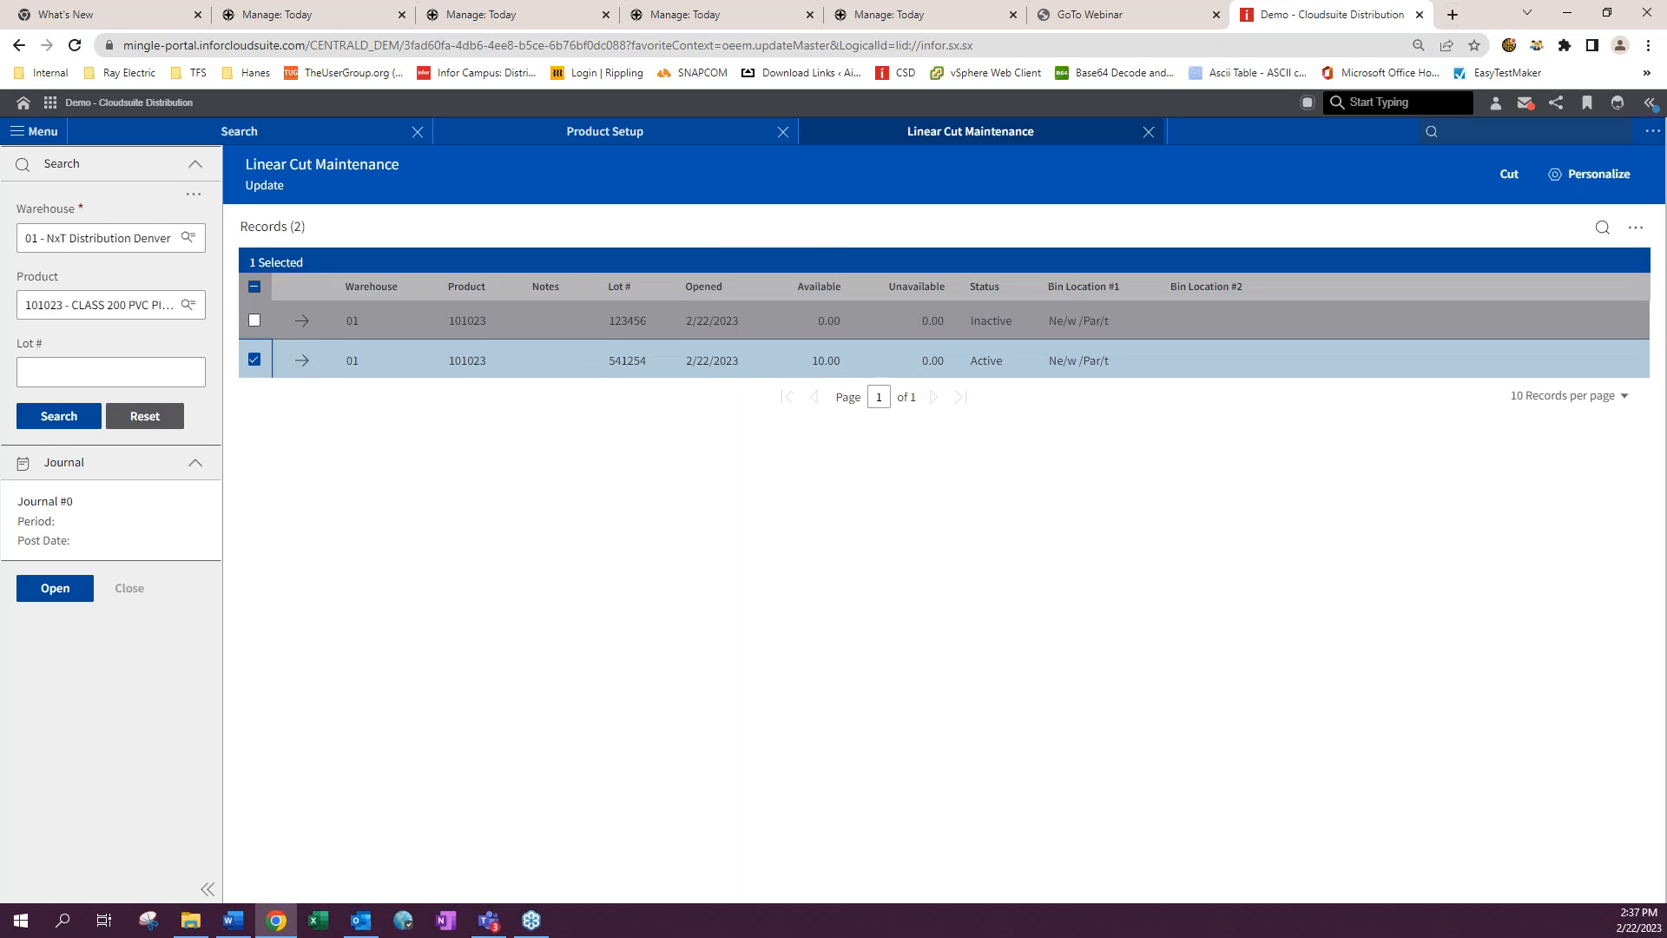
left_click(255, 367)
left_click(303, 338)
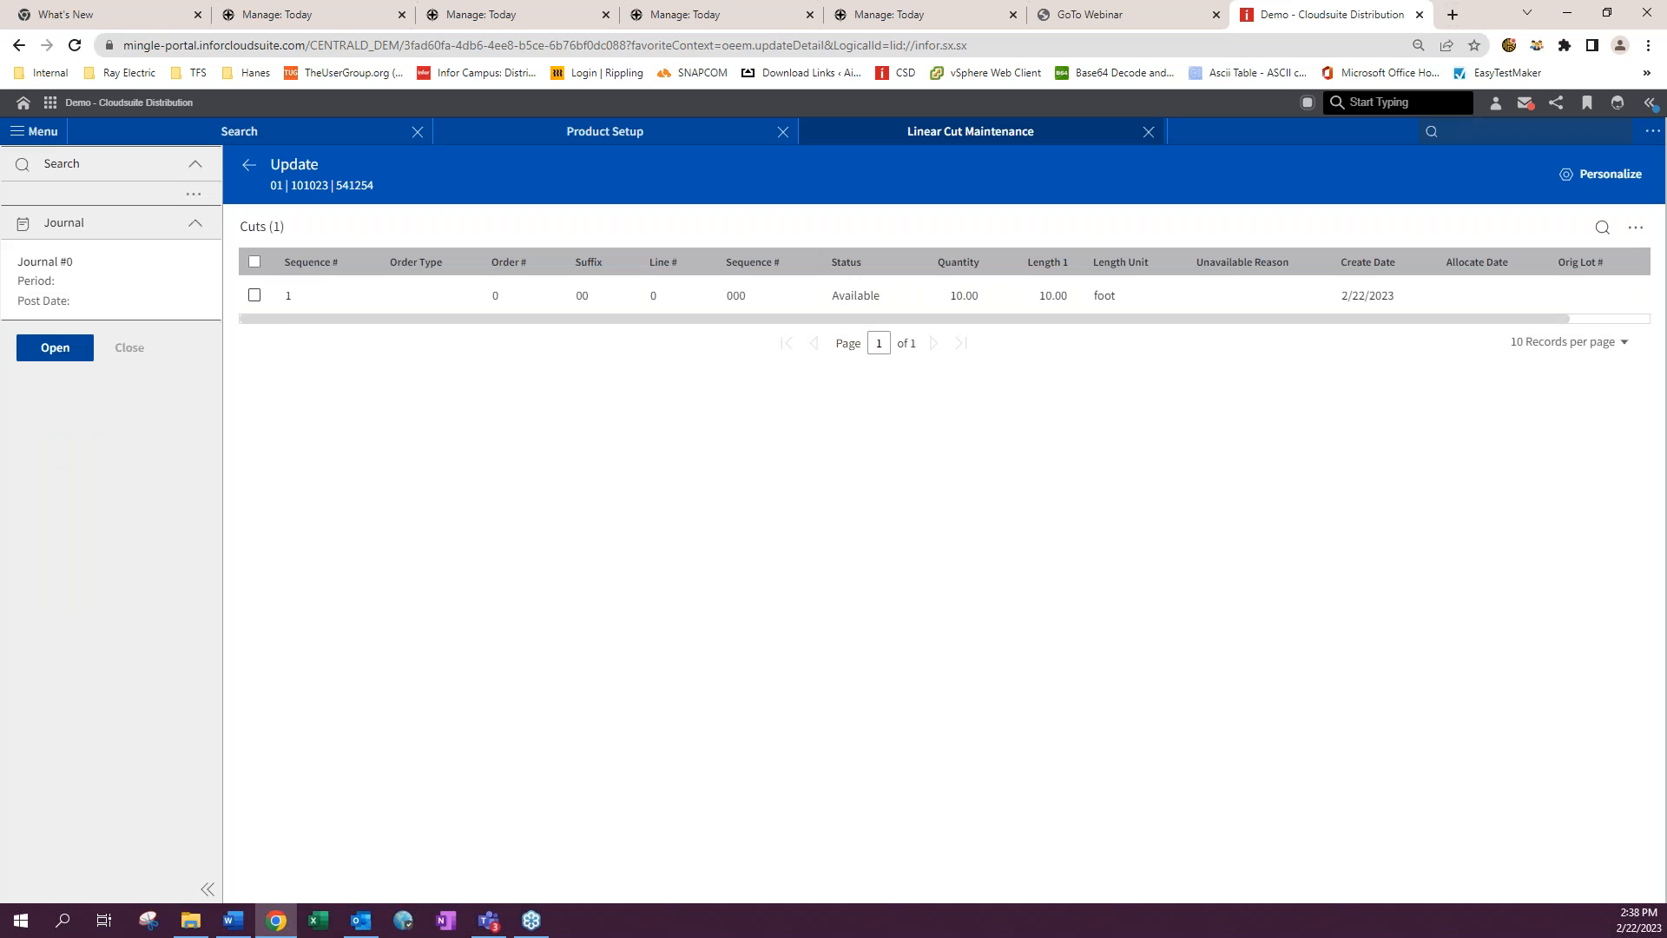
- Split the 10-foot cut of lot 541254 with a split length of 5 foot
left_click(254, 295)
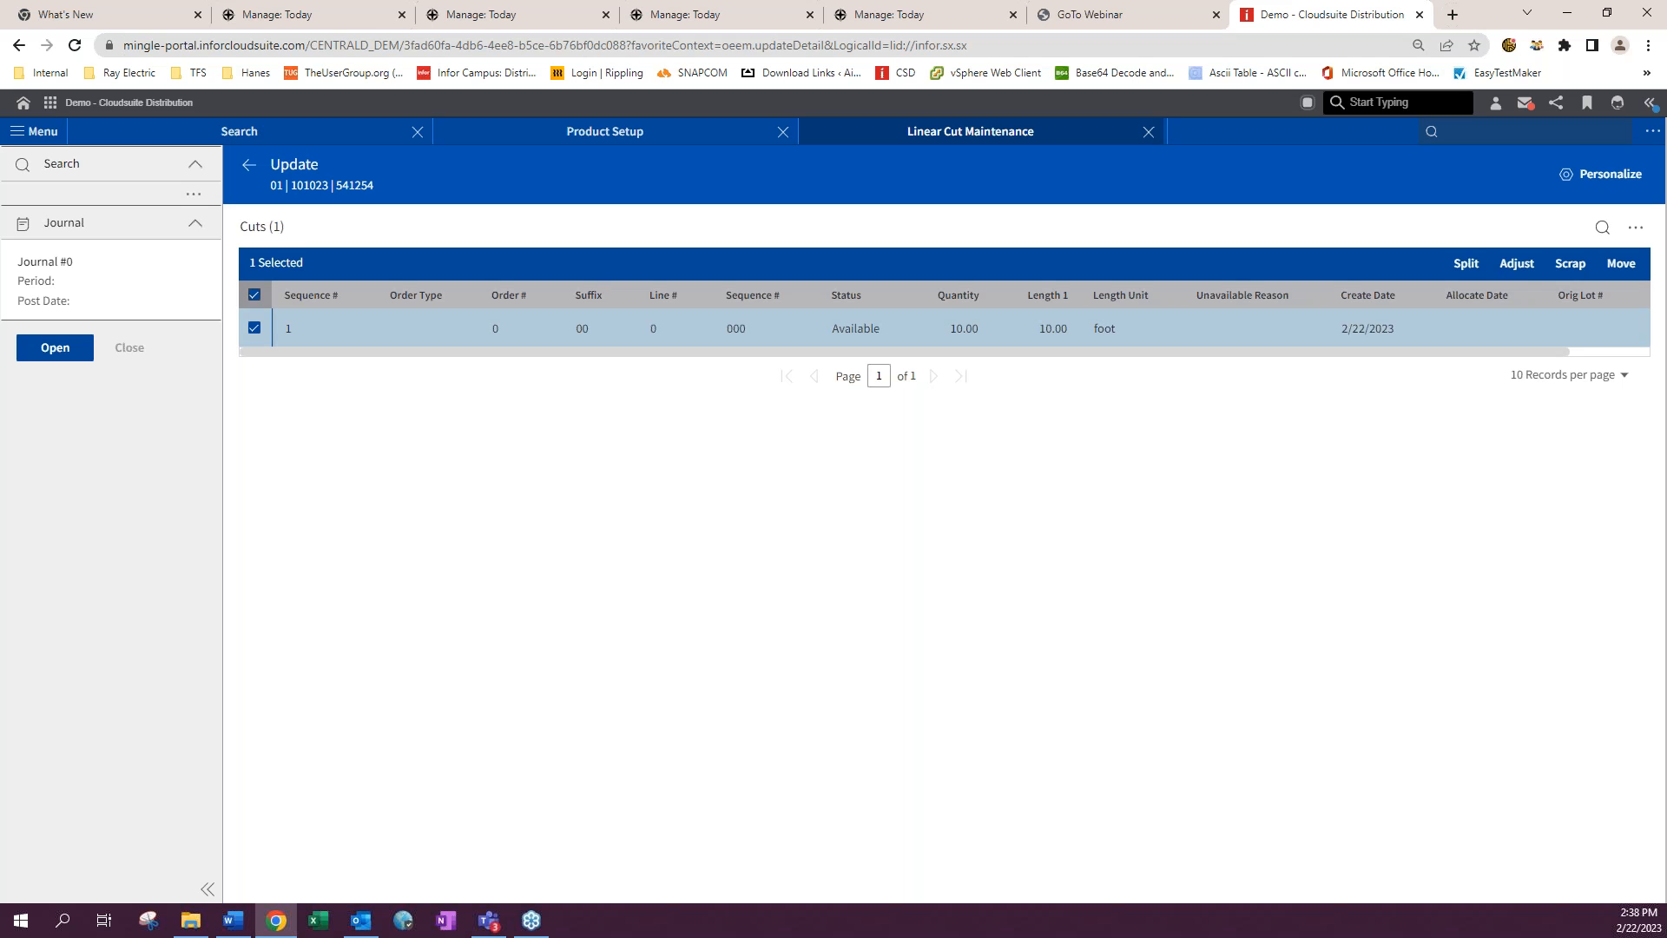
left_click(1467, 263)
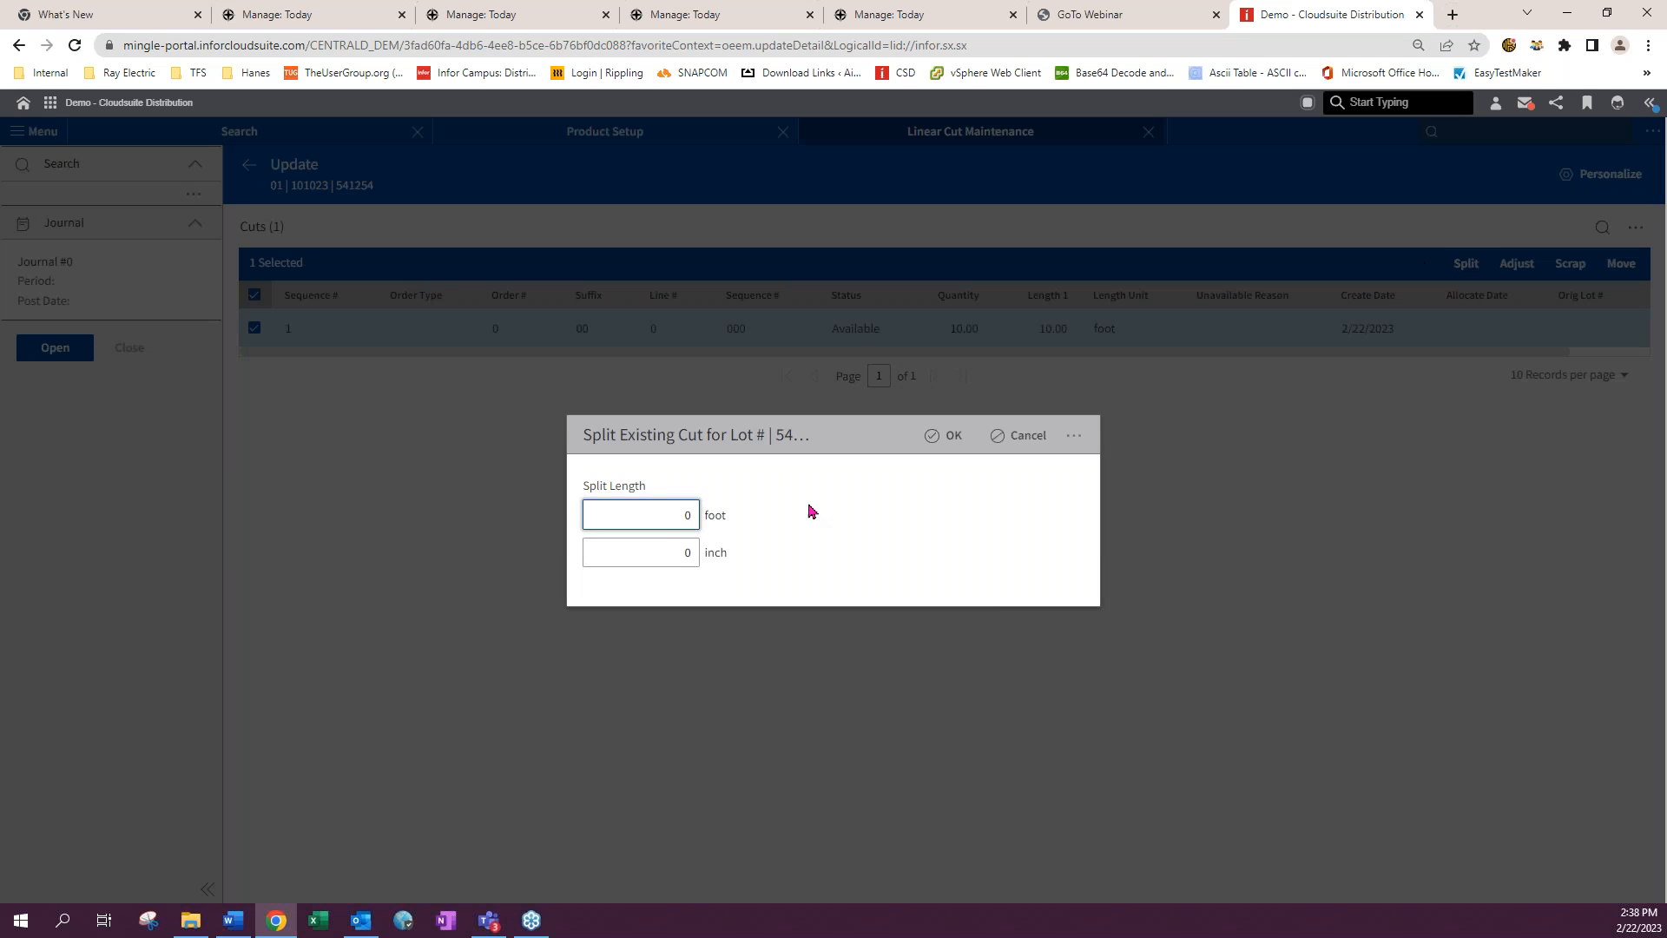
left_click_drag(677, 518, 724, 518)
left_click(945, 435)
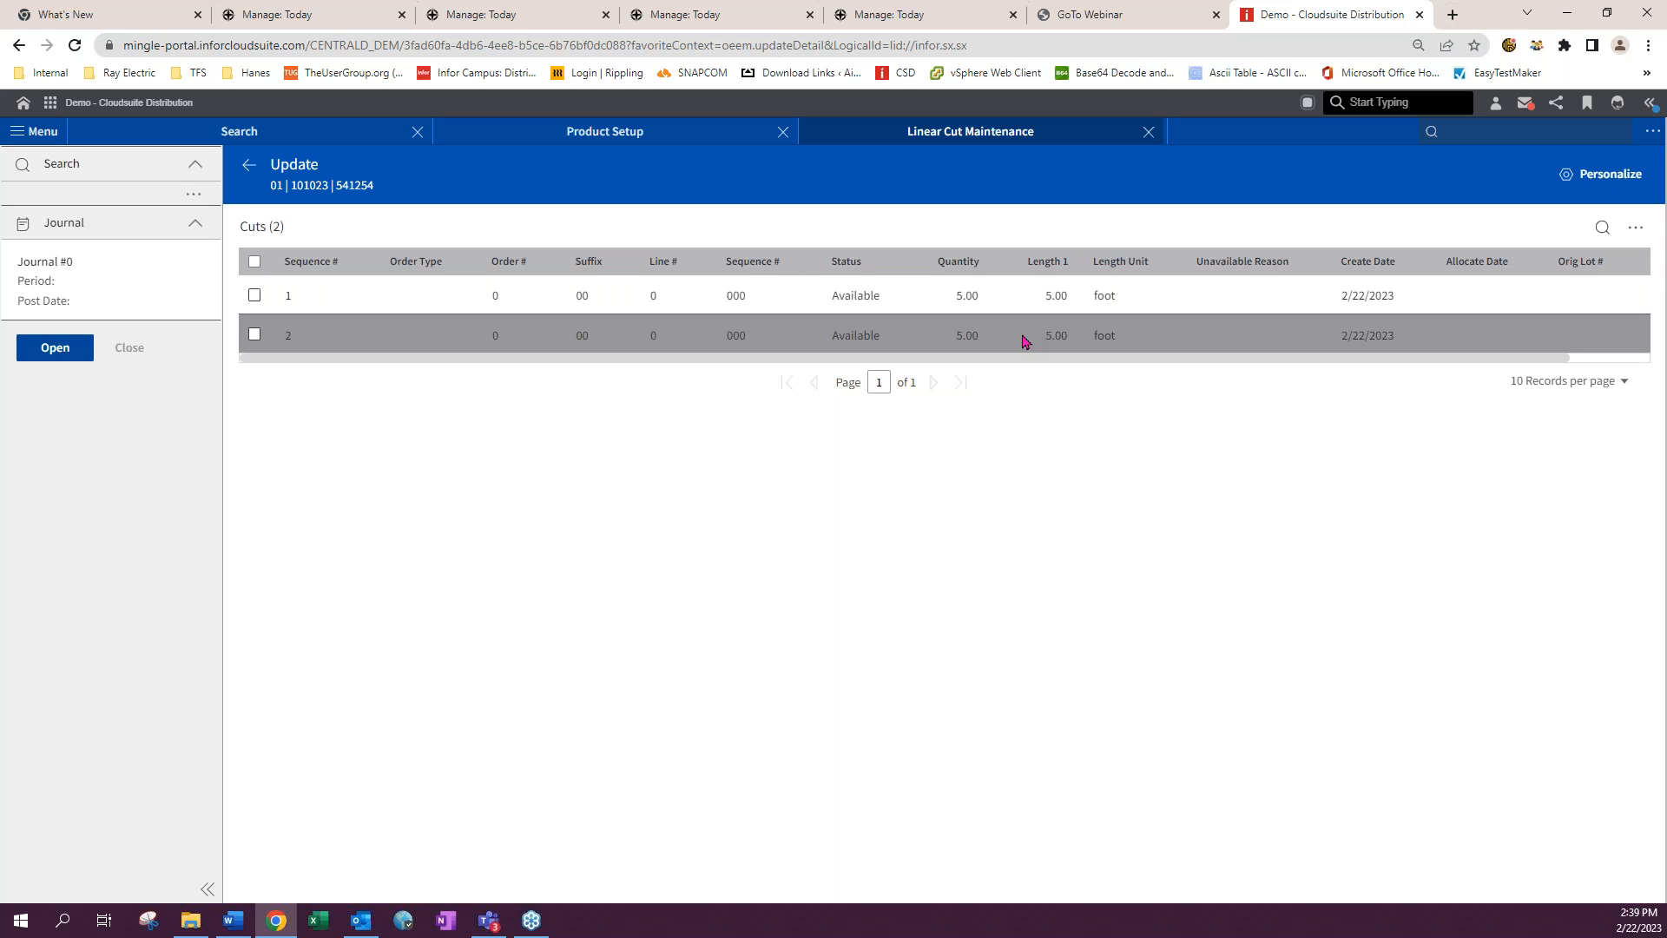
- Move the first 5-foot cut of lot 541254 to lot 123456
left_click(254, 295)
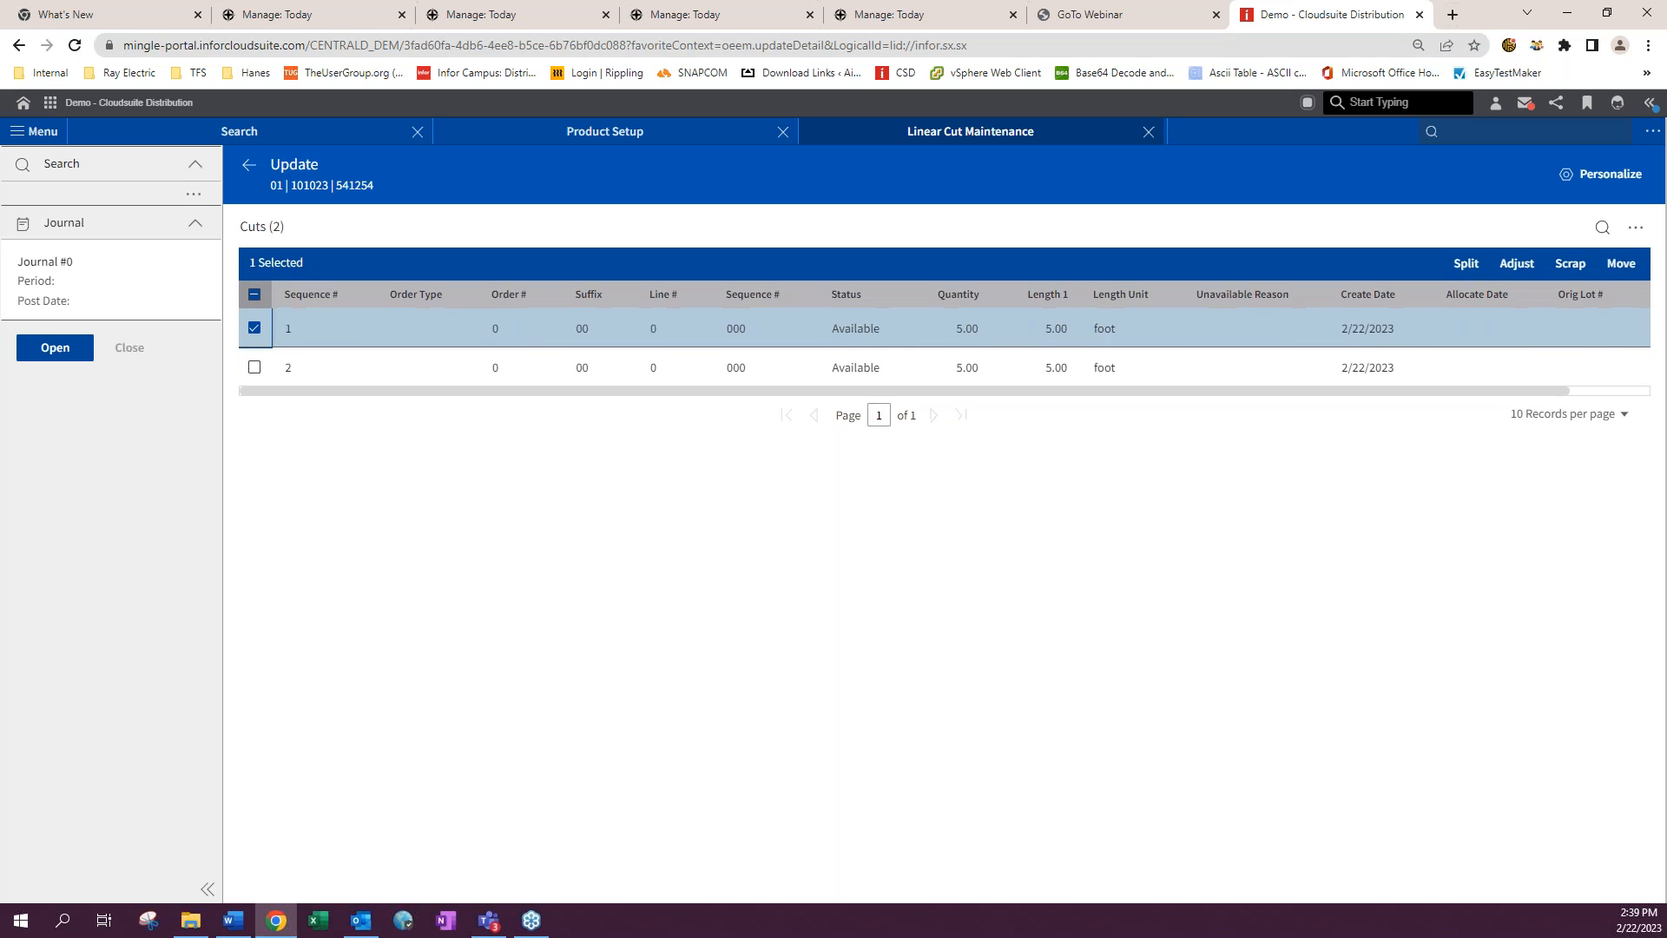
left_click(1620, 264)
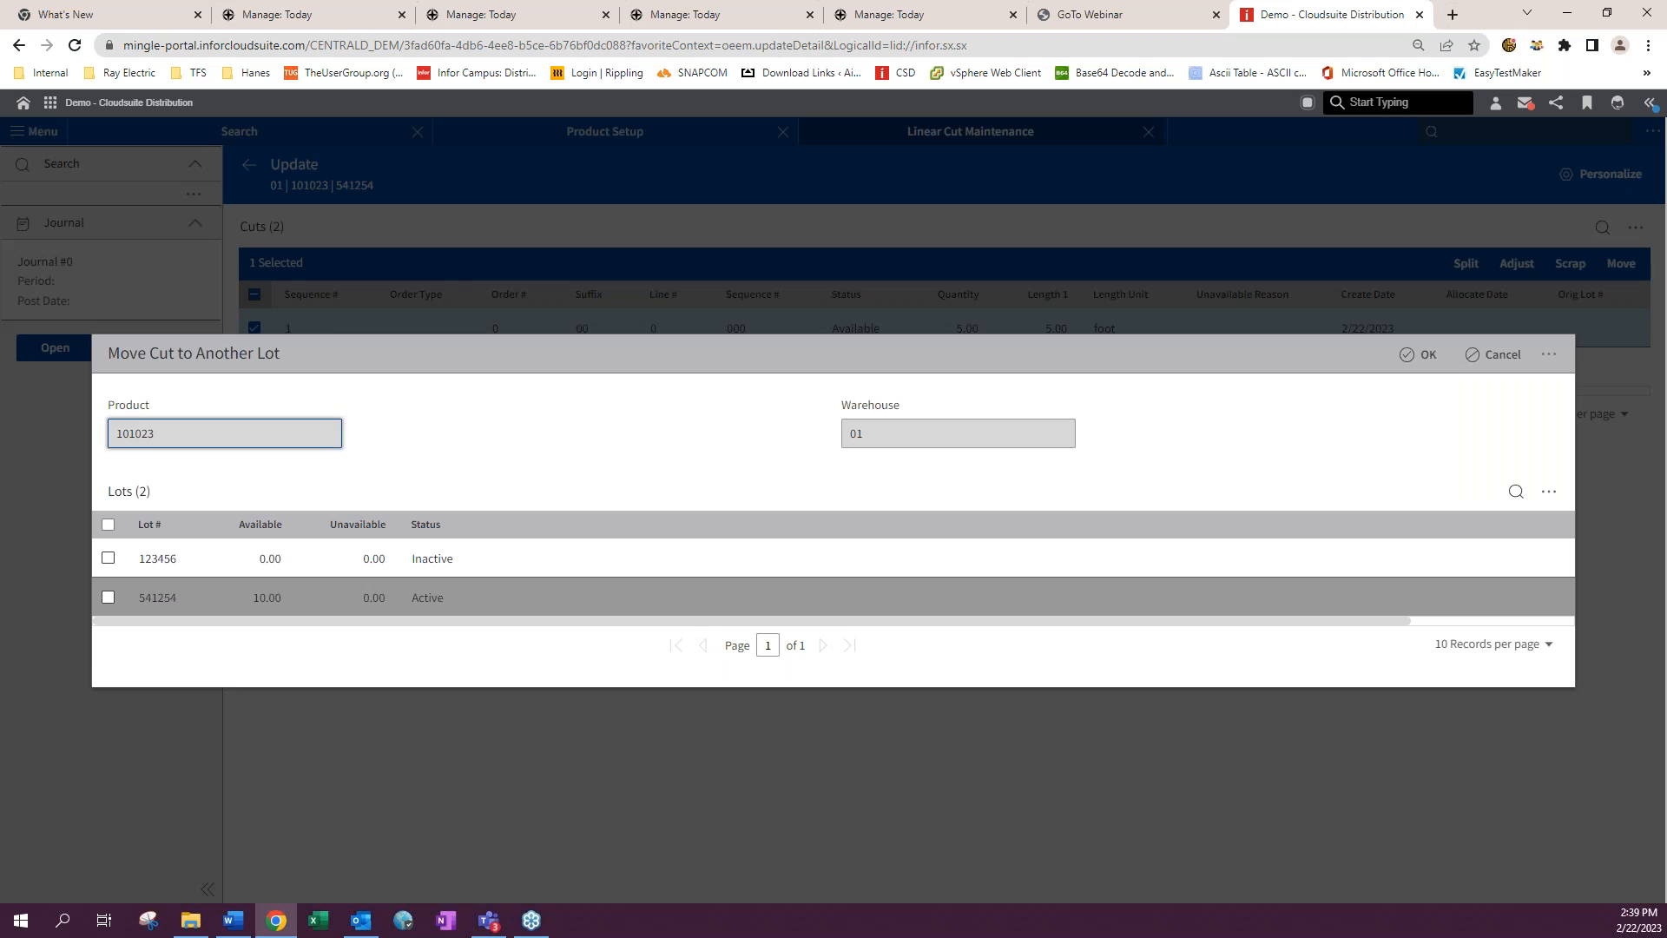
key("alt+Tab")
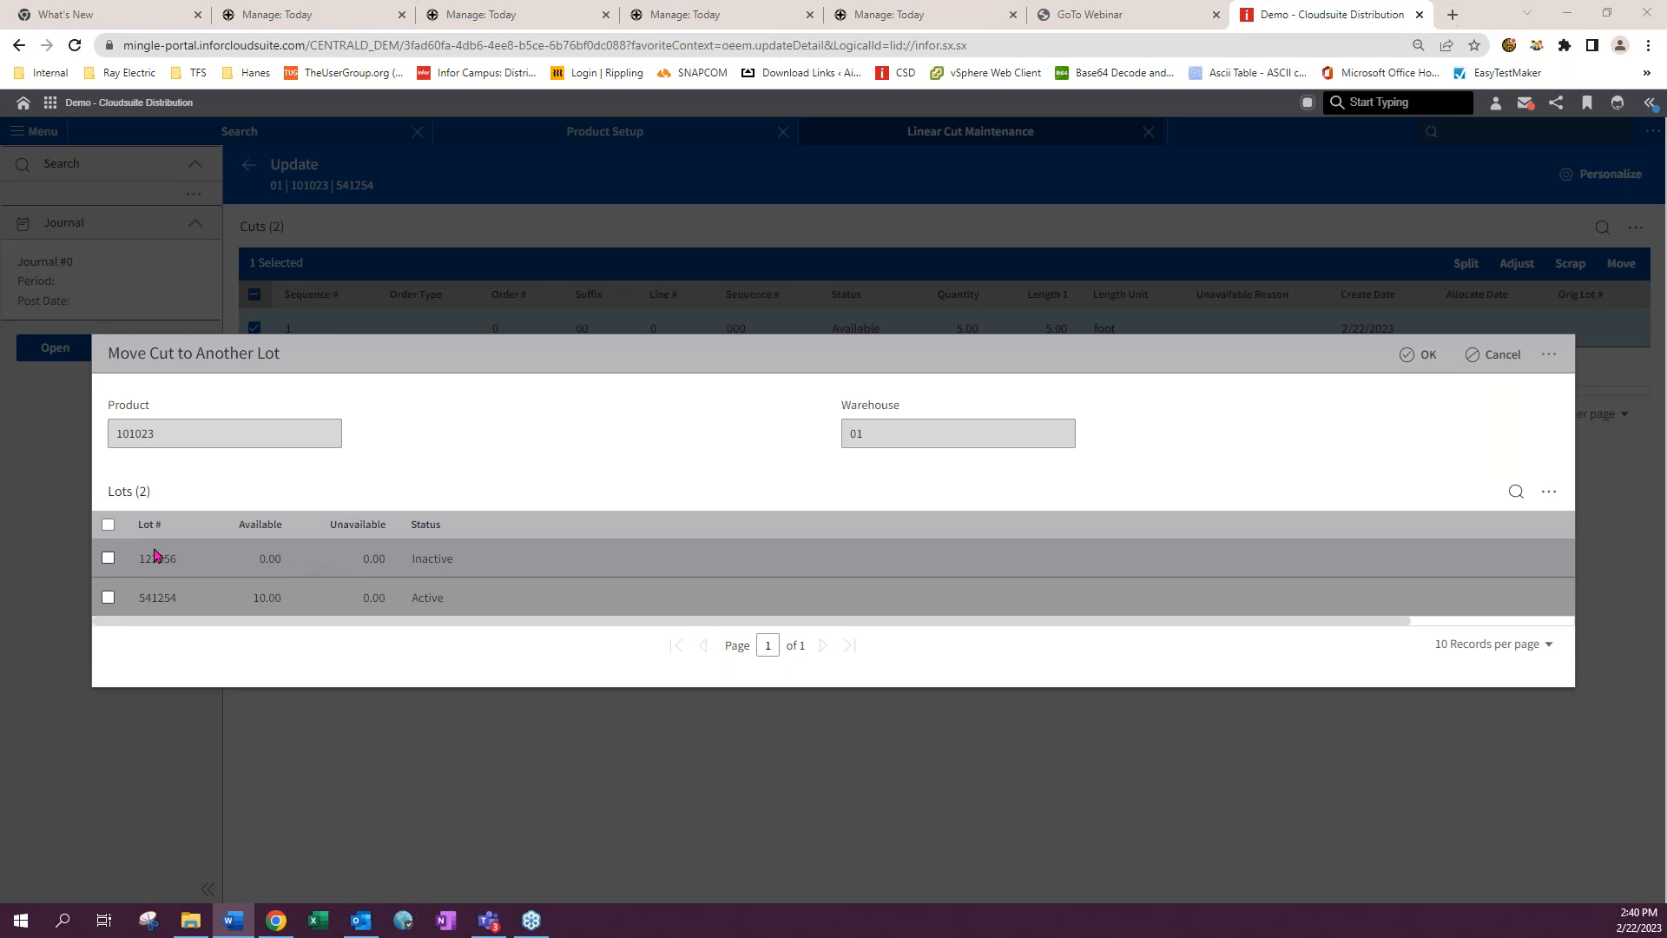
left_click(108, 558)
left_click(108, 573)
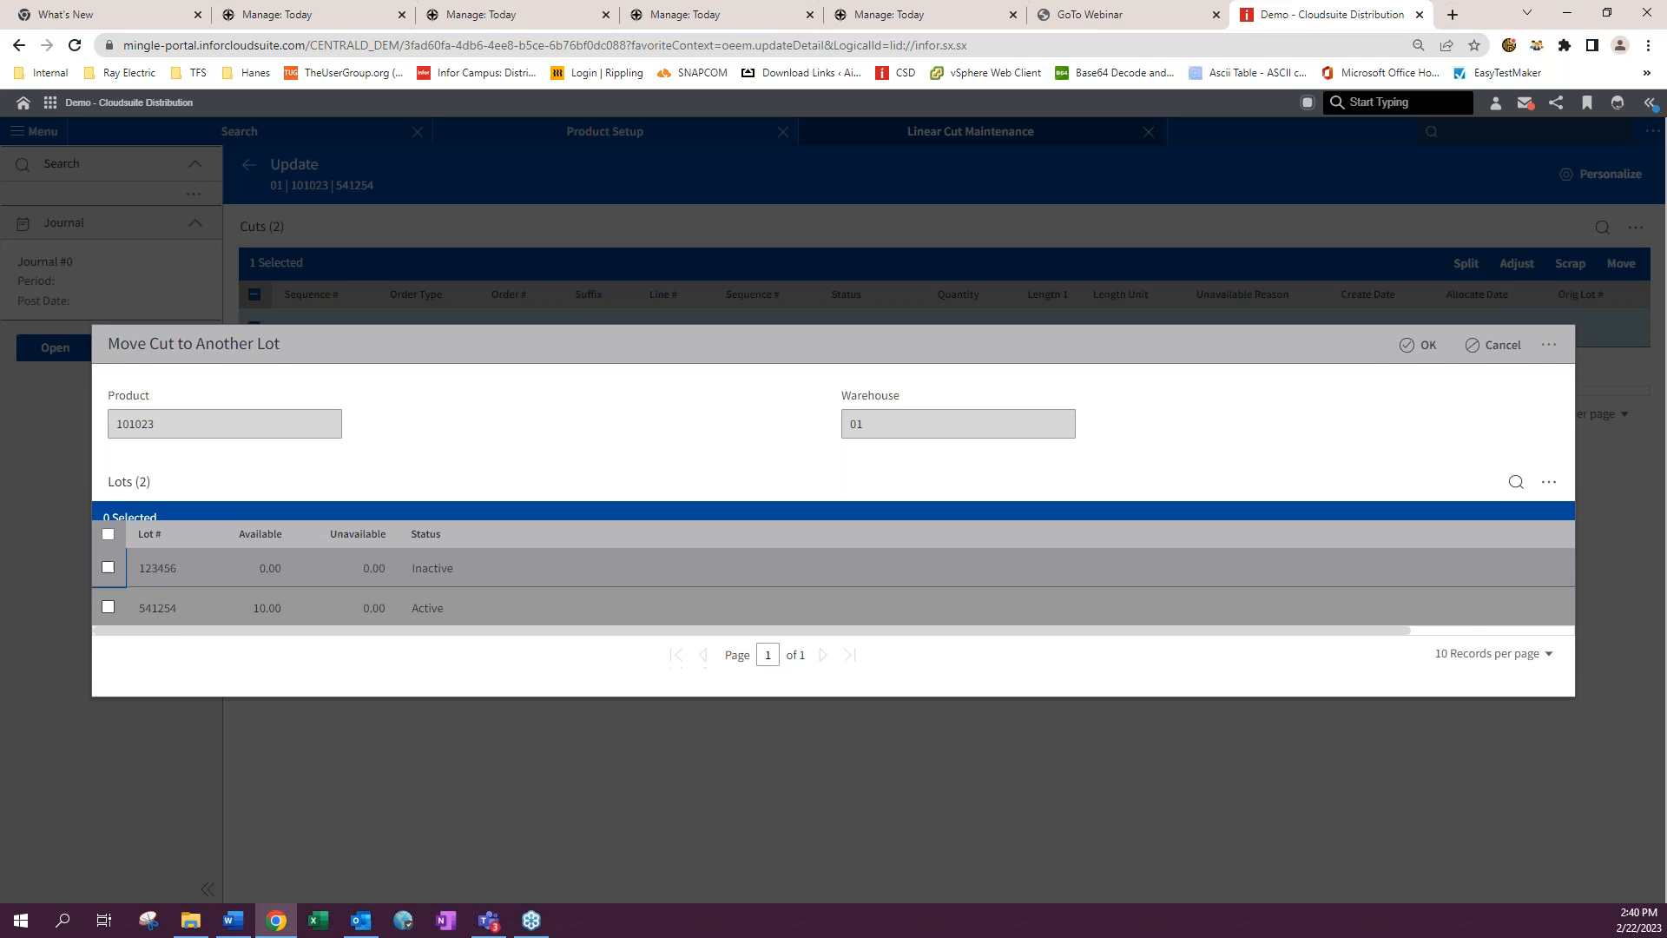
left_click(108, 597)
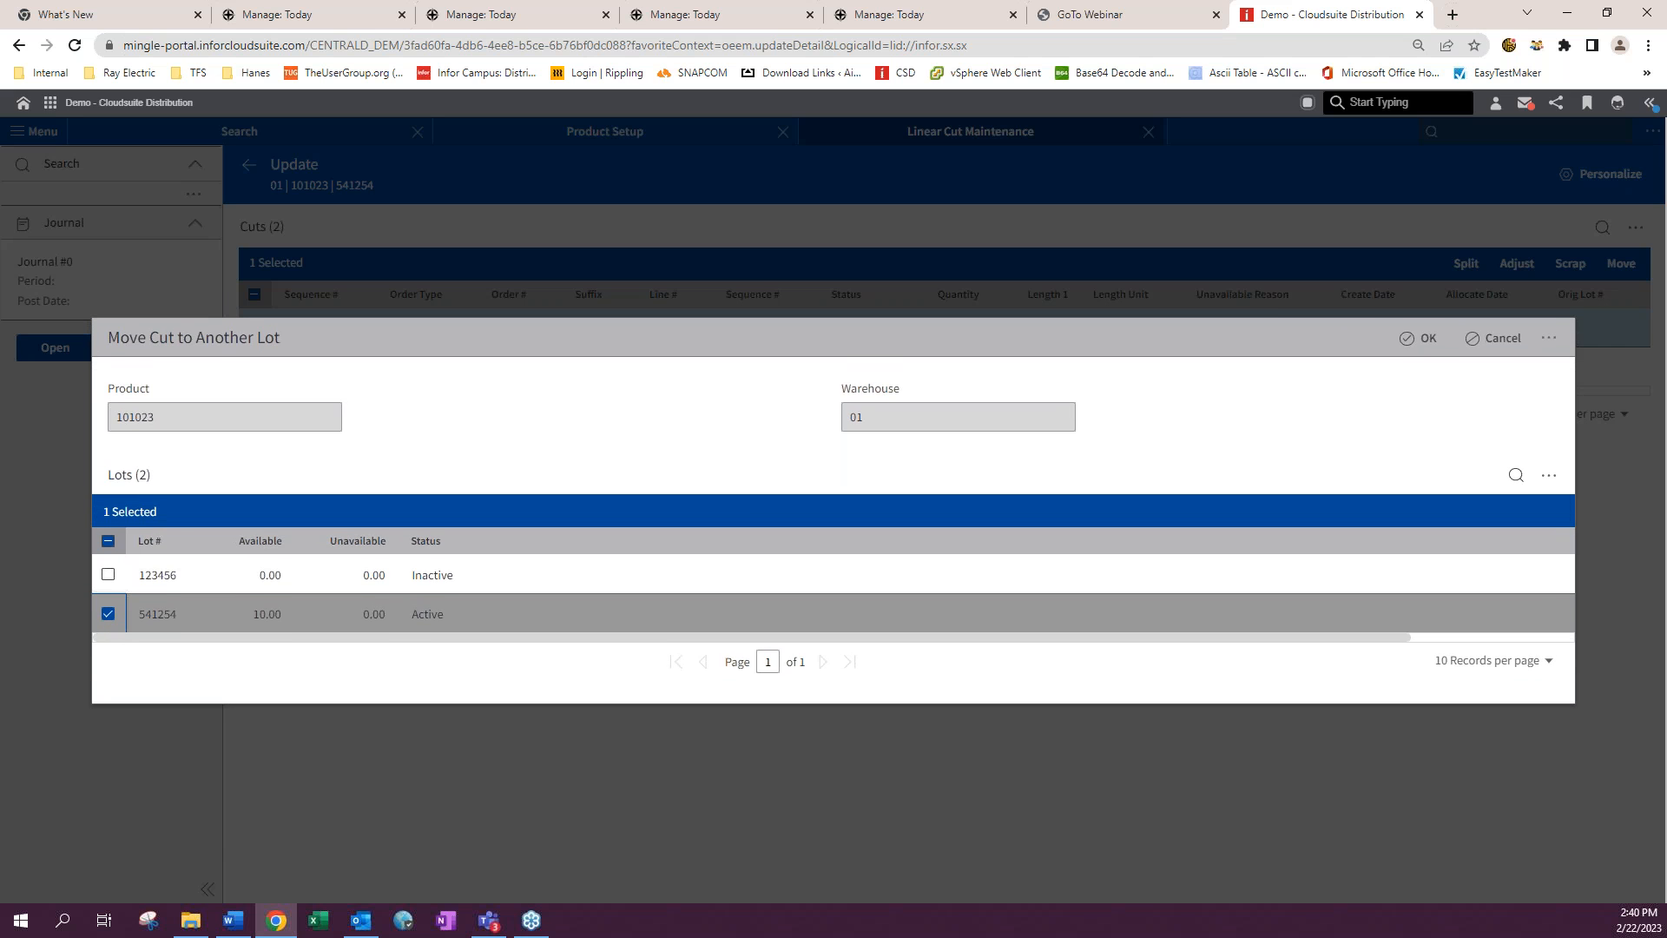
left_click(108, 574)
left_click(108, 614)
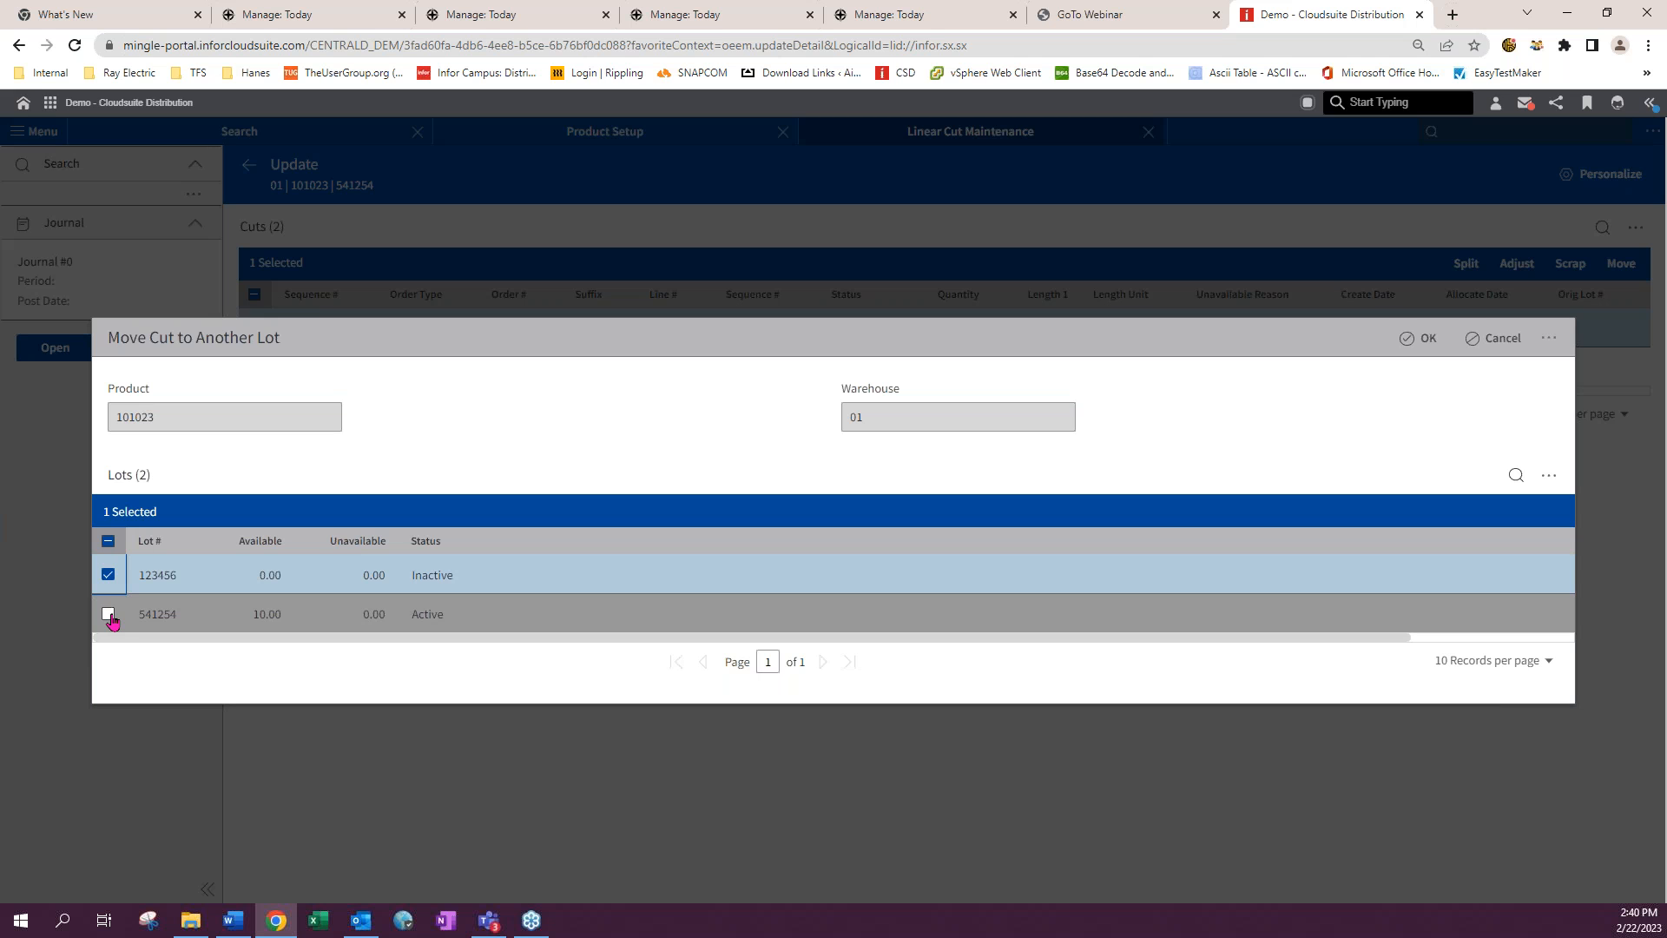
left_click(1429, 338)
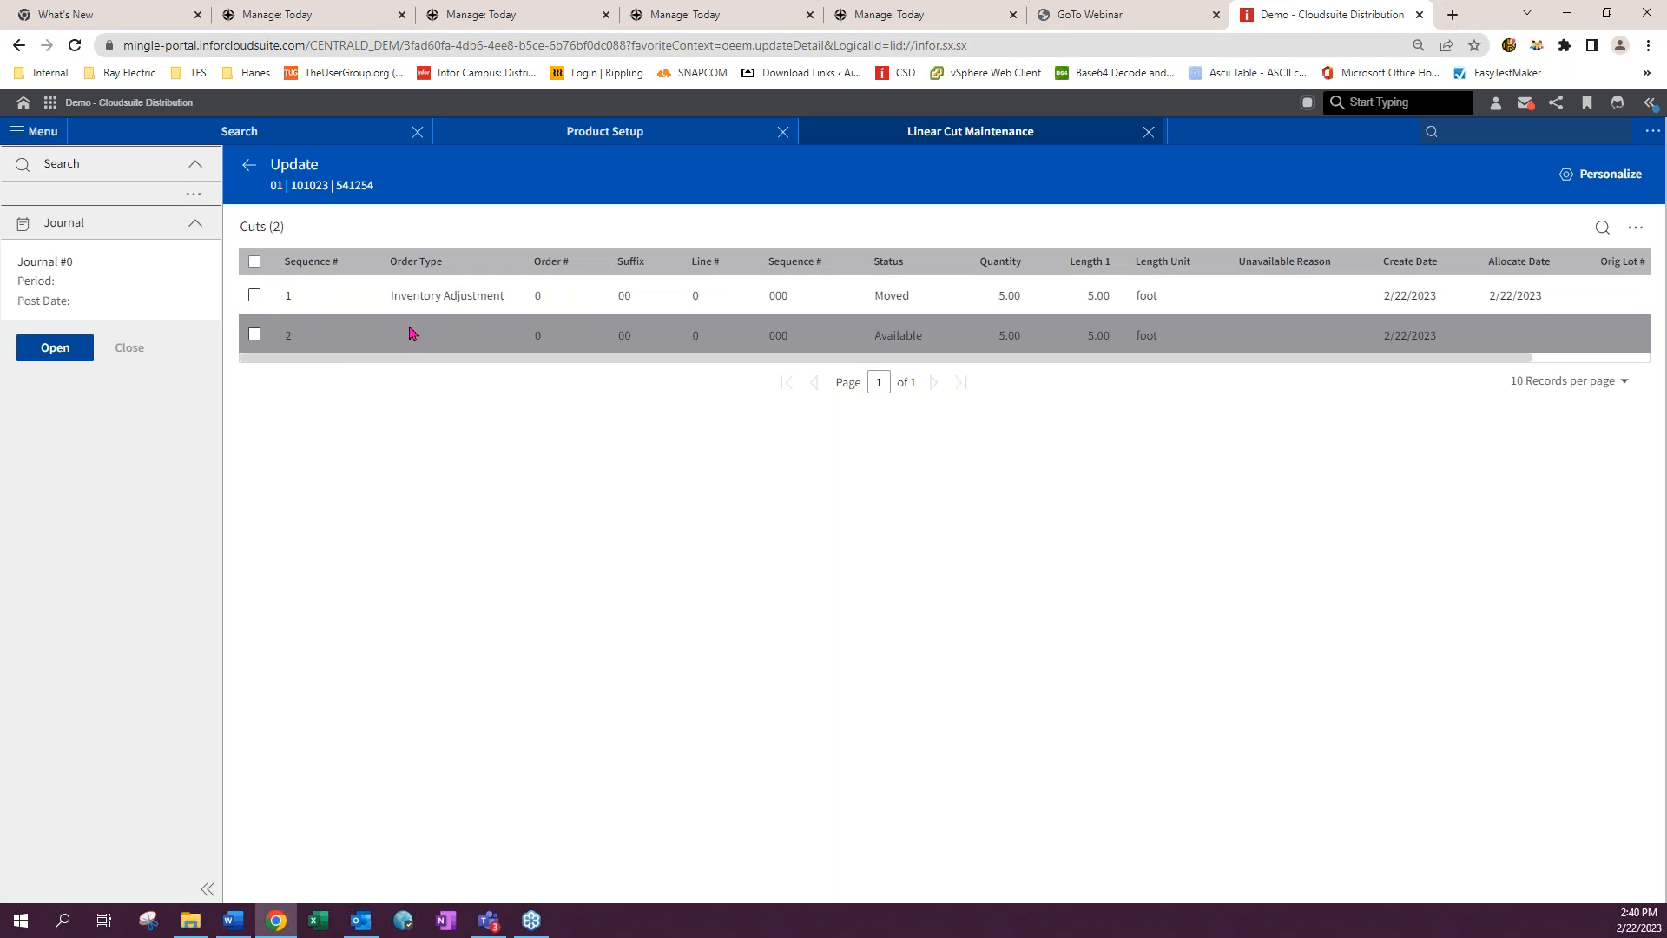
- Leave the cuts list and switch Linear Cut Maintenance to Cut mode to review order cuts
left_click(254, 295)
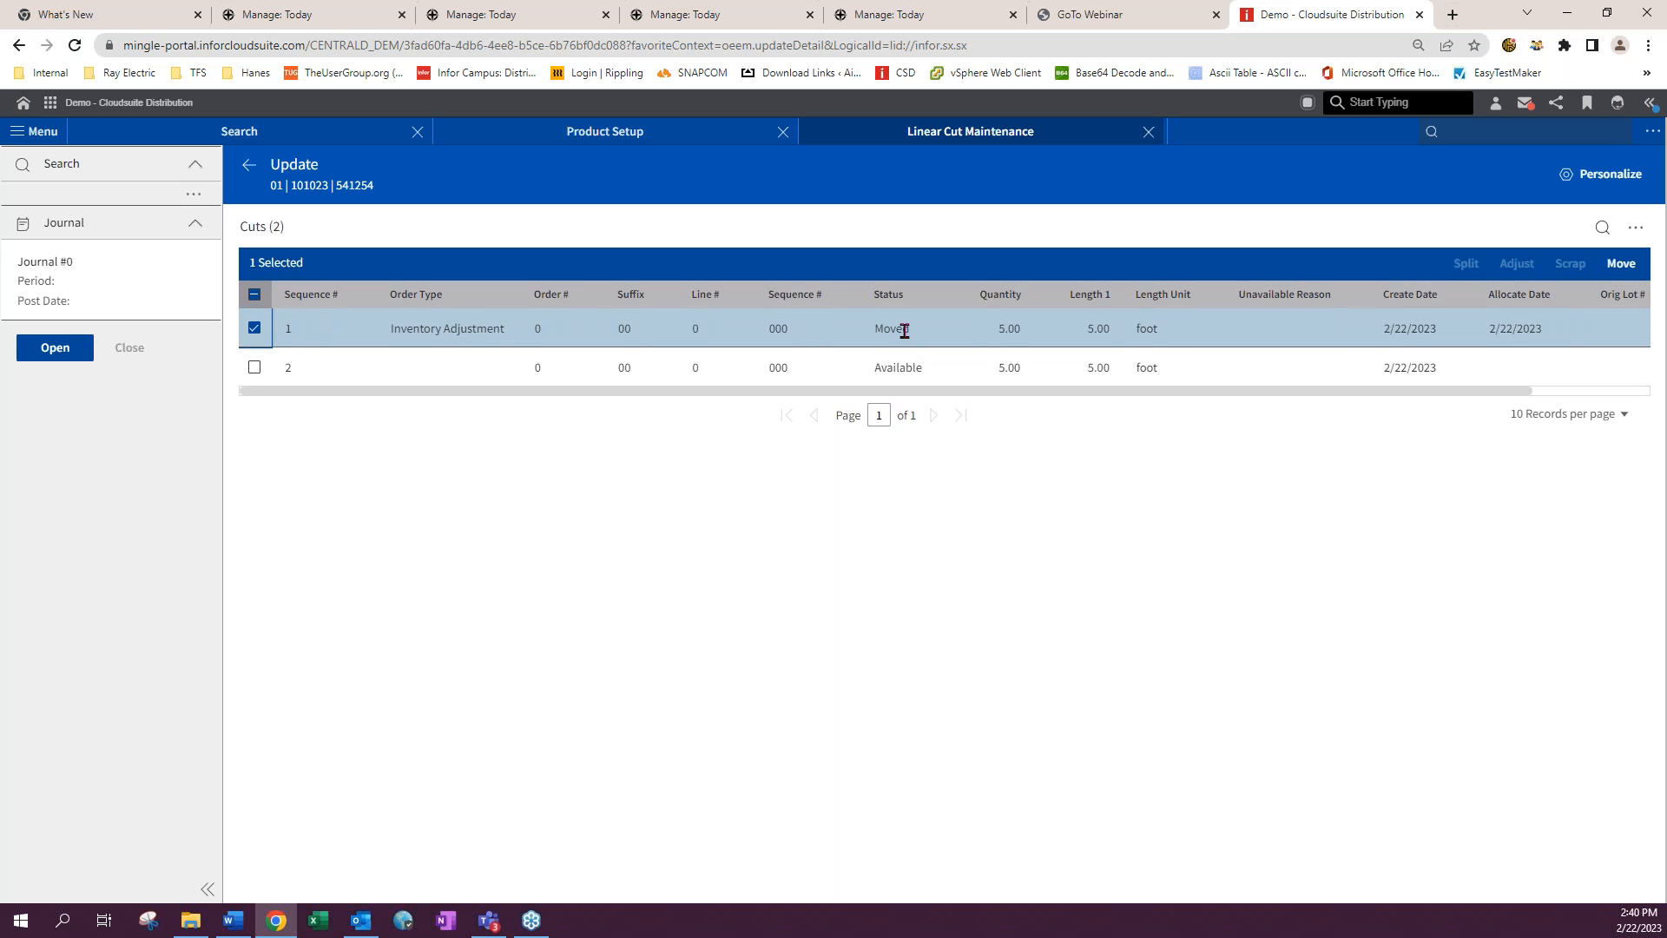
left_click(255, 366)
left_click(252, 330)
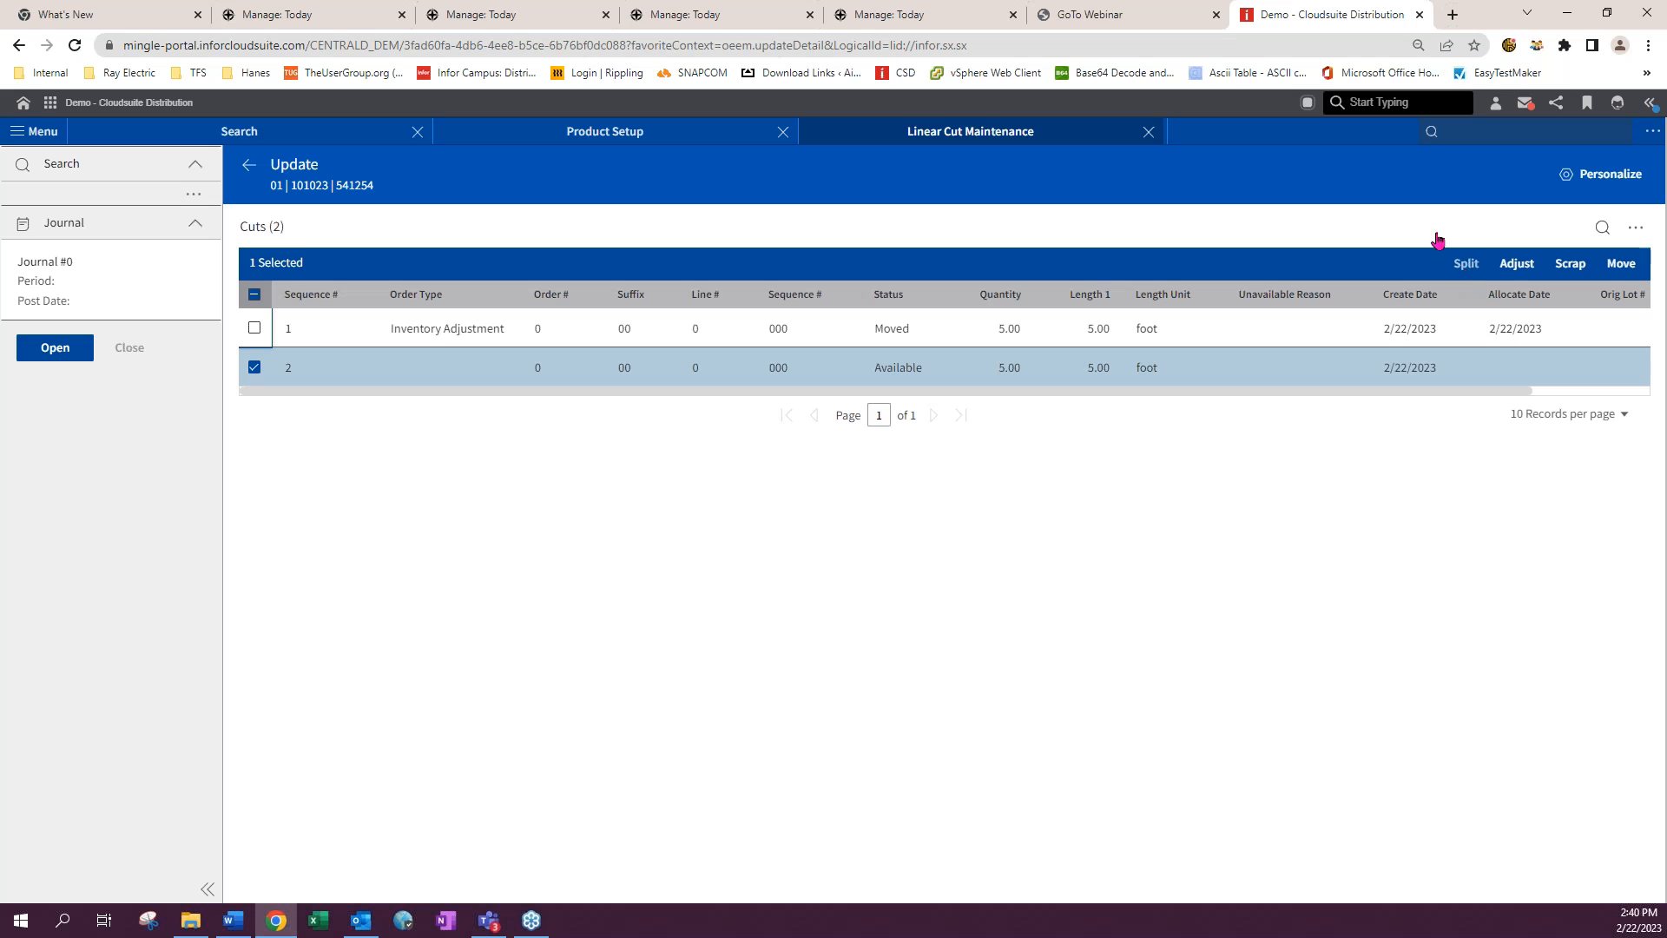
left_click(249, 165)
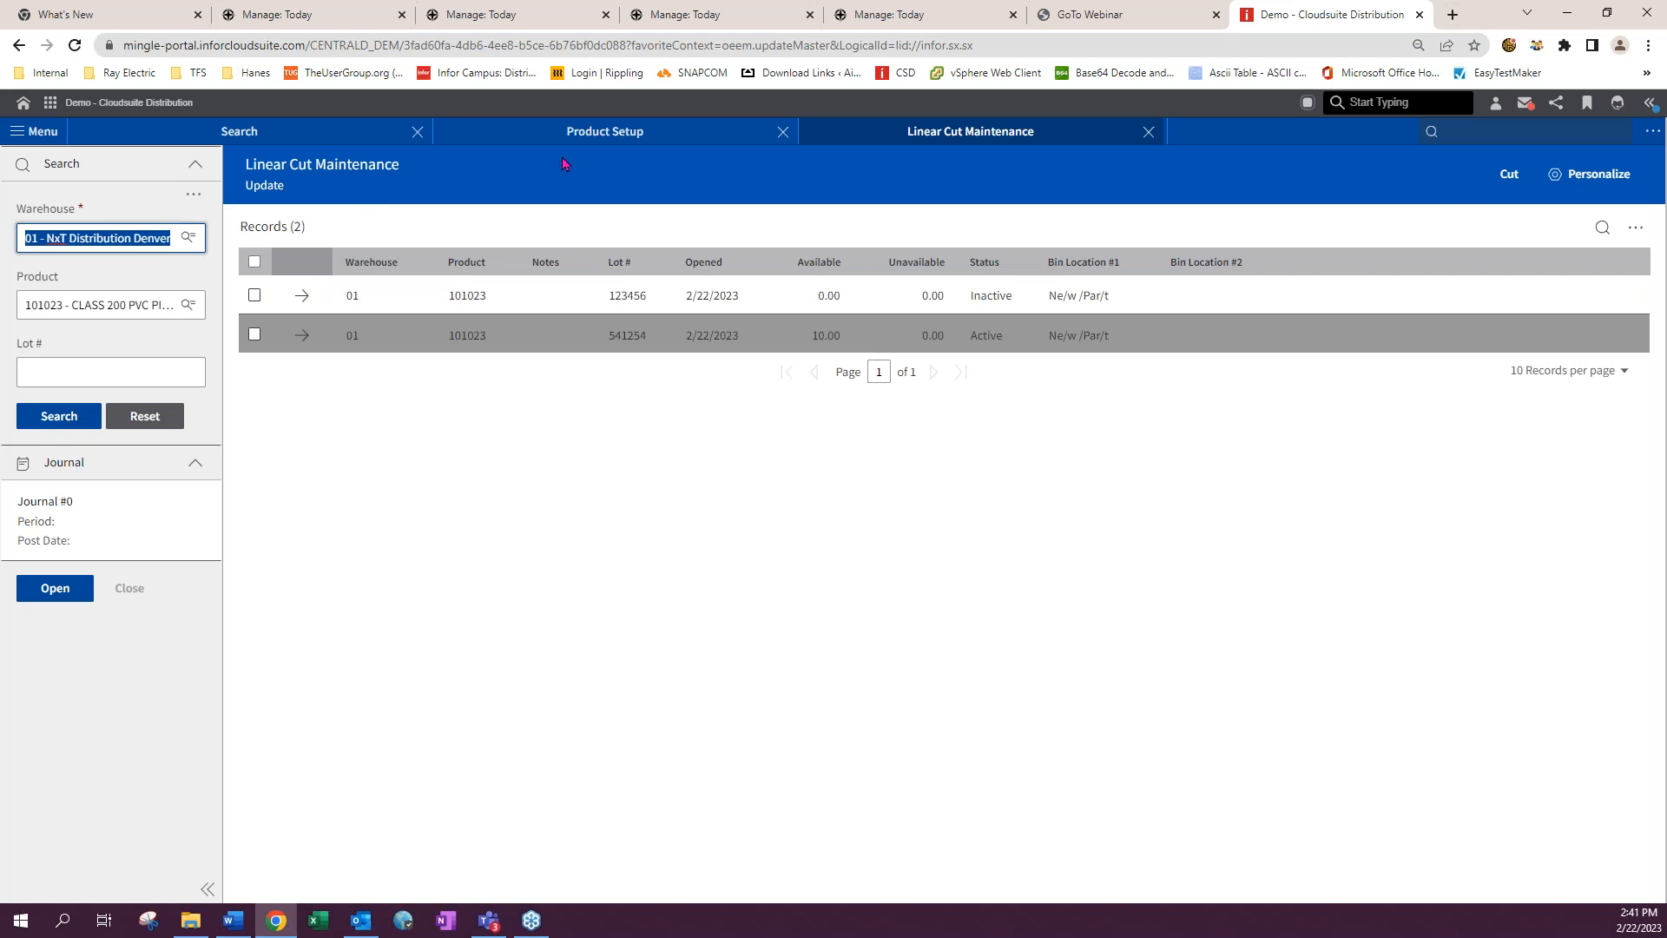
left_click(1507, 185)
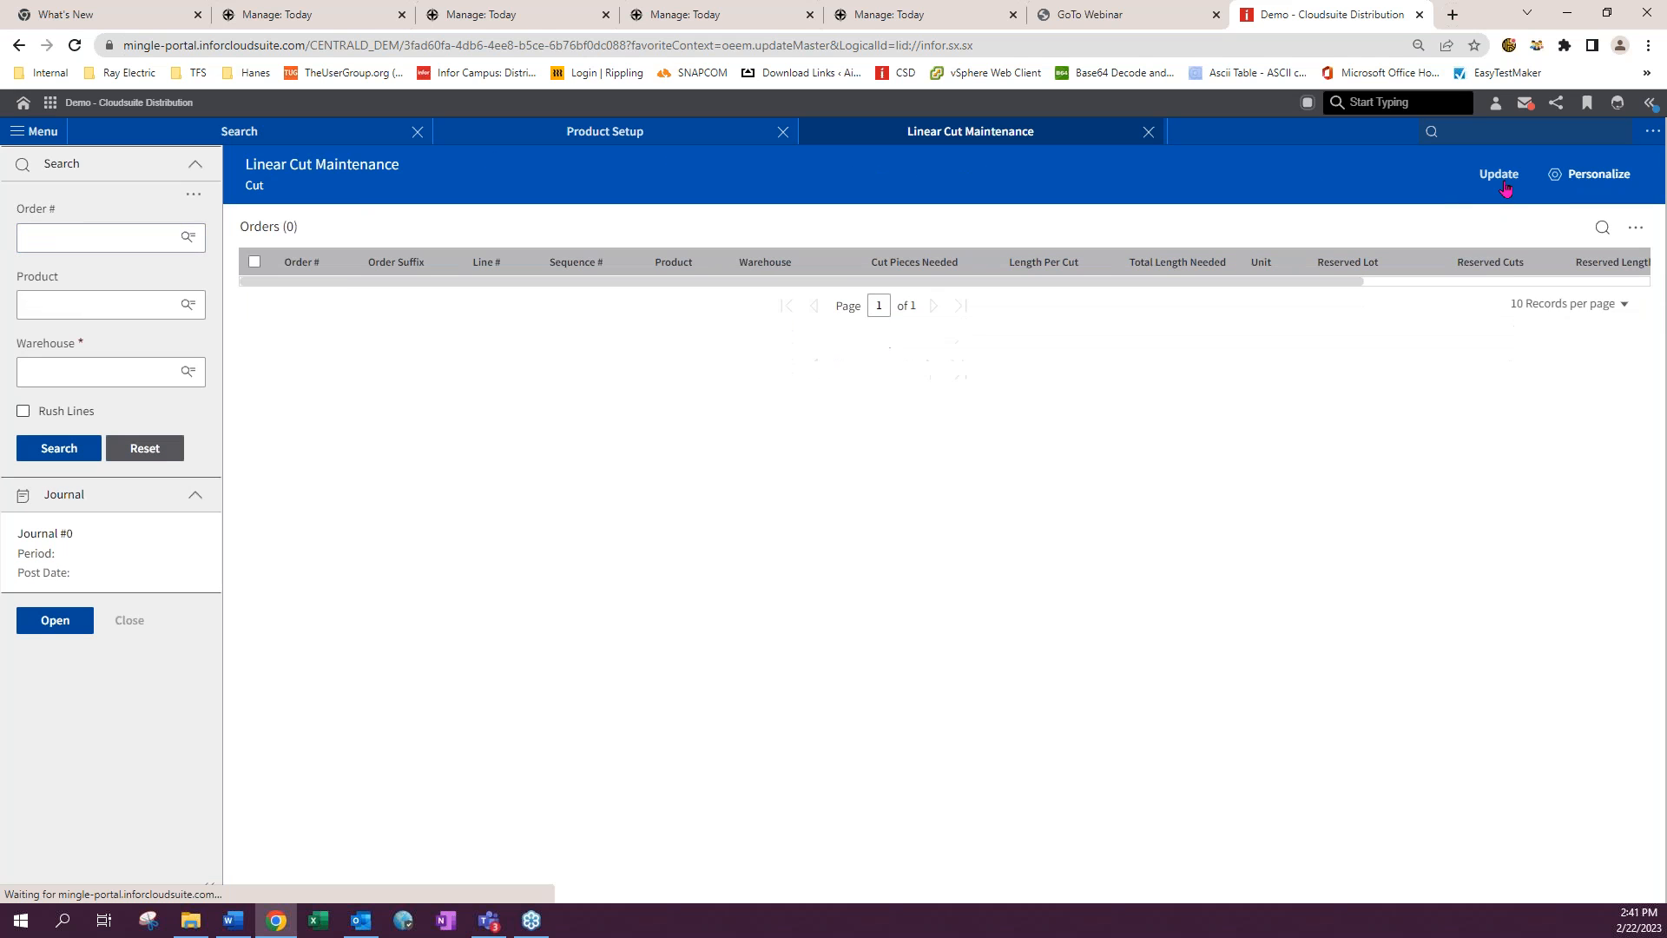
left_click(86, 236)
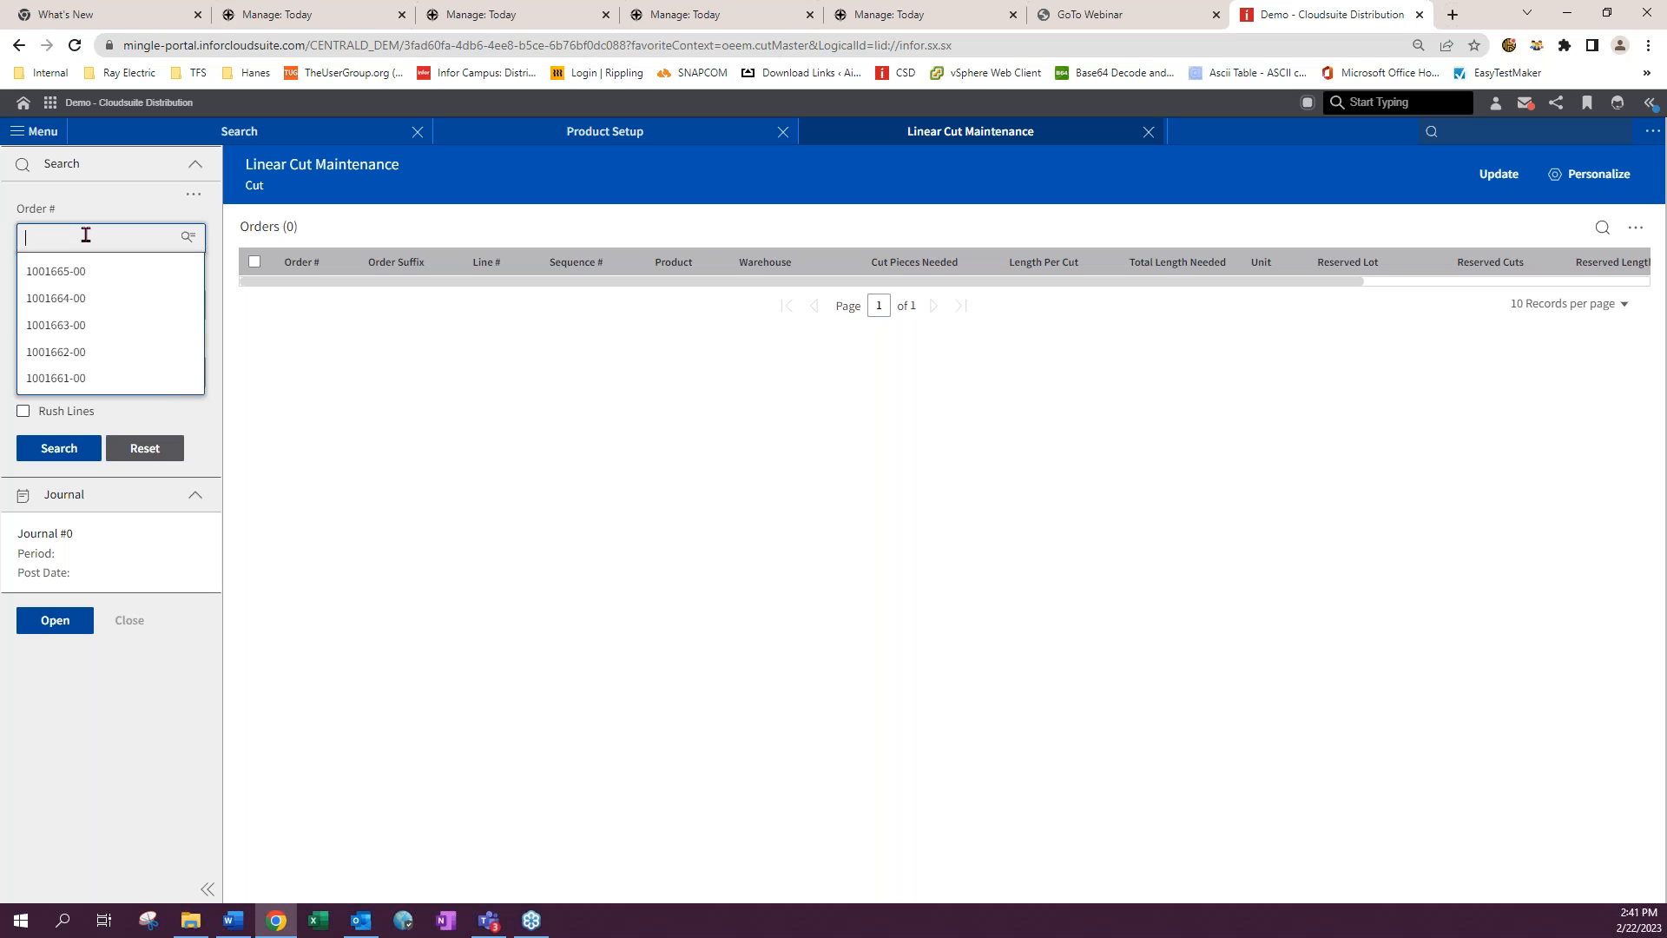
left_click(624, 161)
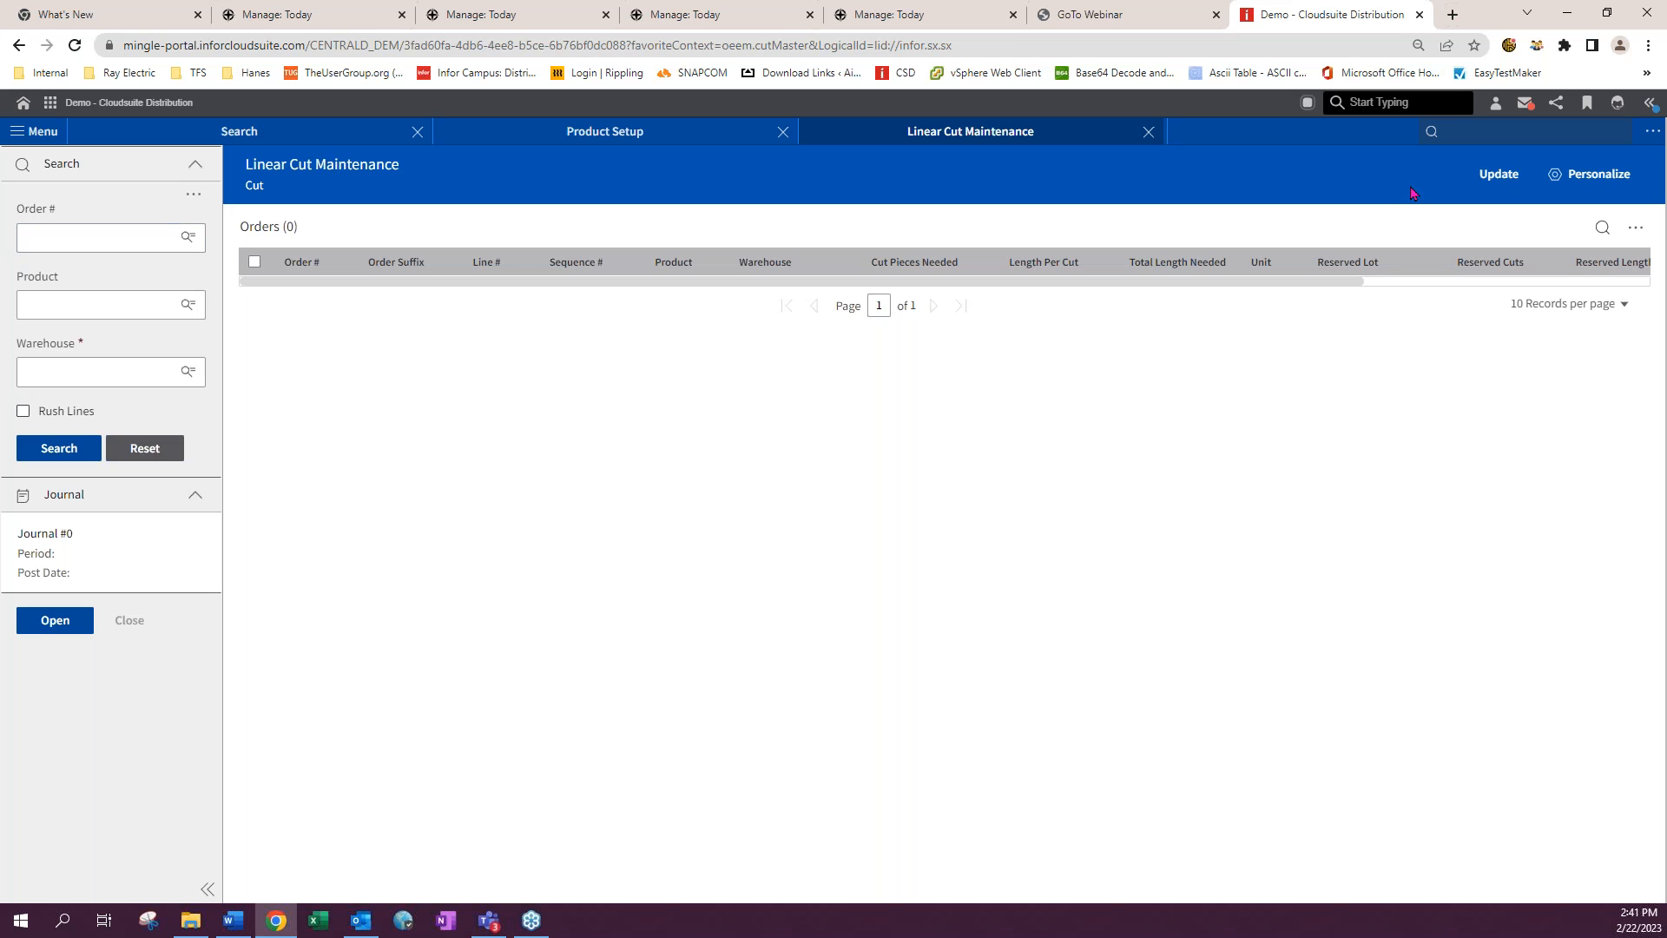
- Open Order Entry via oeet
left_click(1453, 128)
type("oeet")
key("Return")
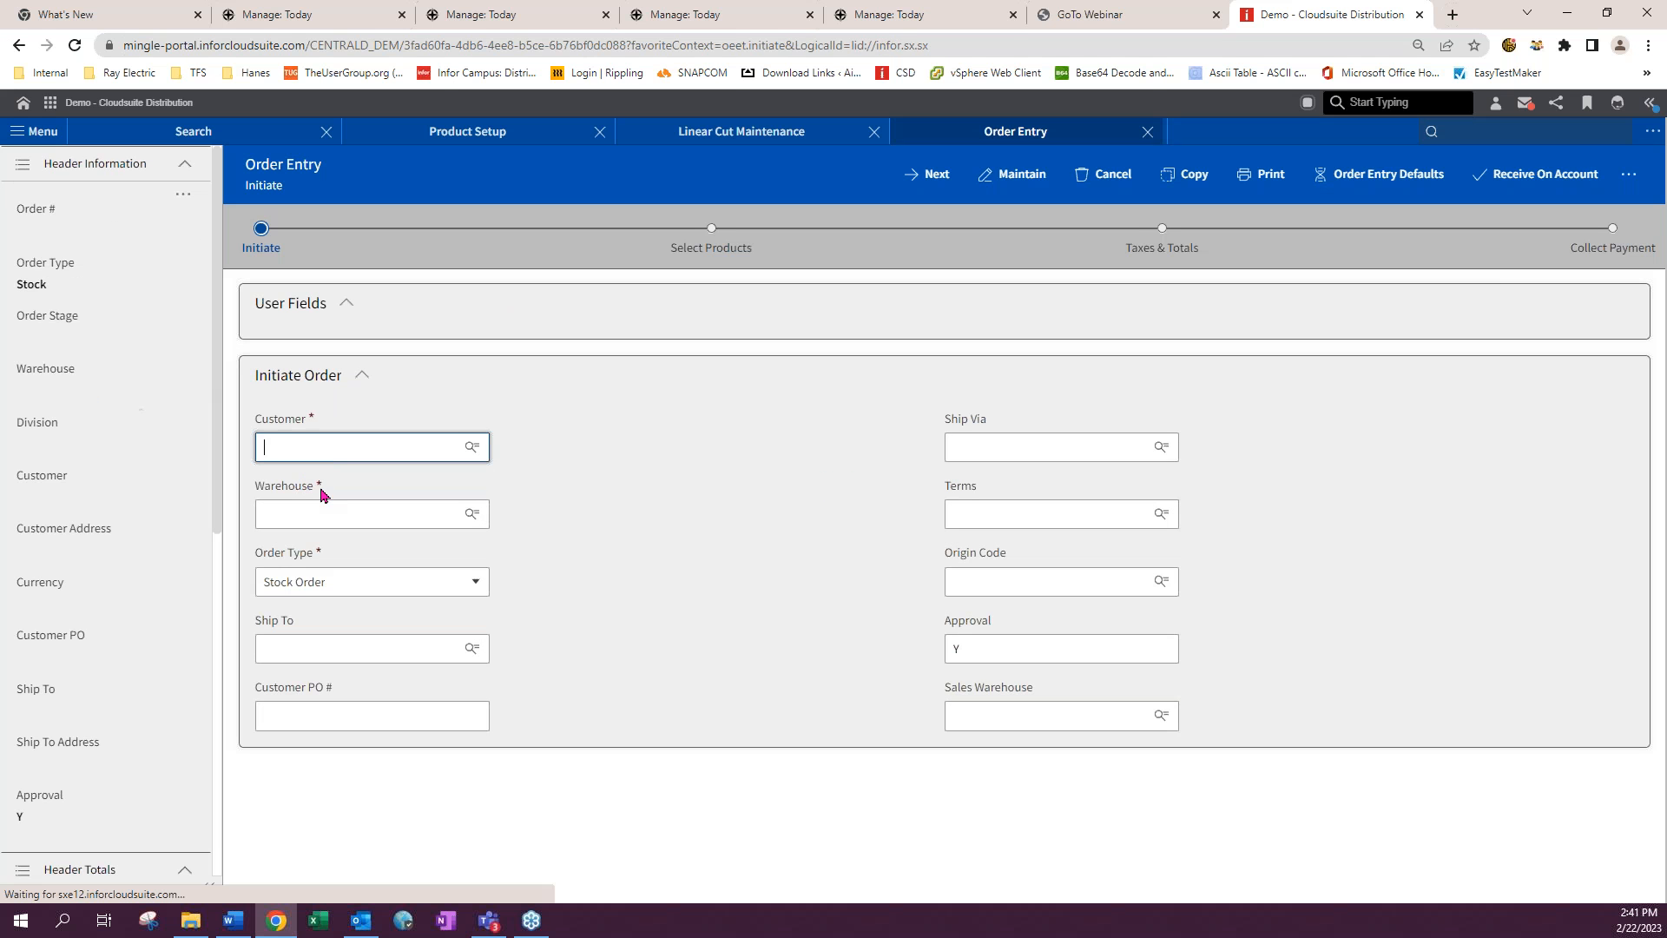
- Initiate an order for customer 5 in warehouse 01 and pick ship-to 02 Building Supply Construction
left_click(311, 514)
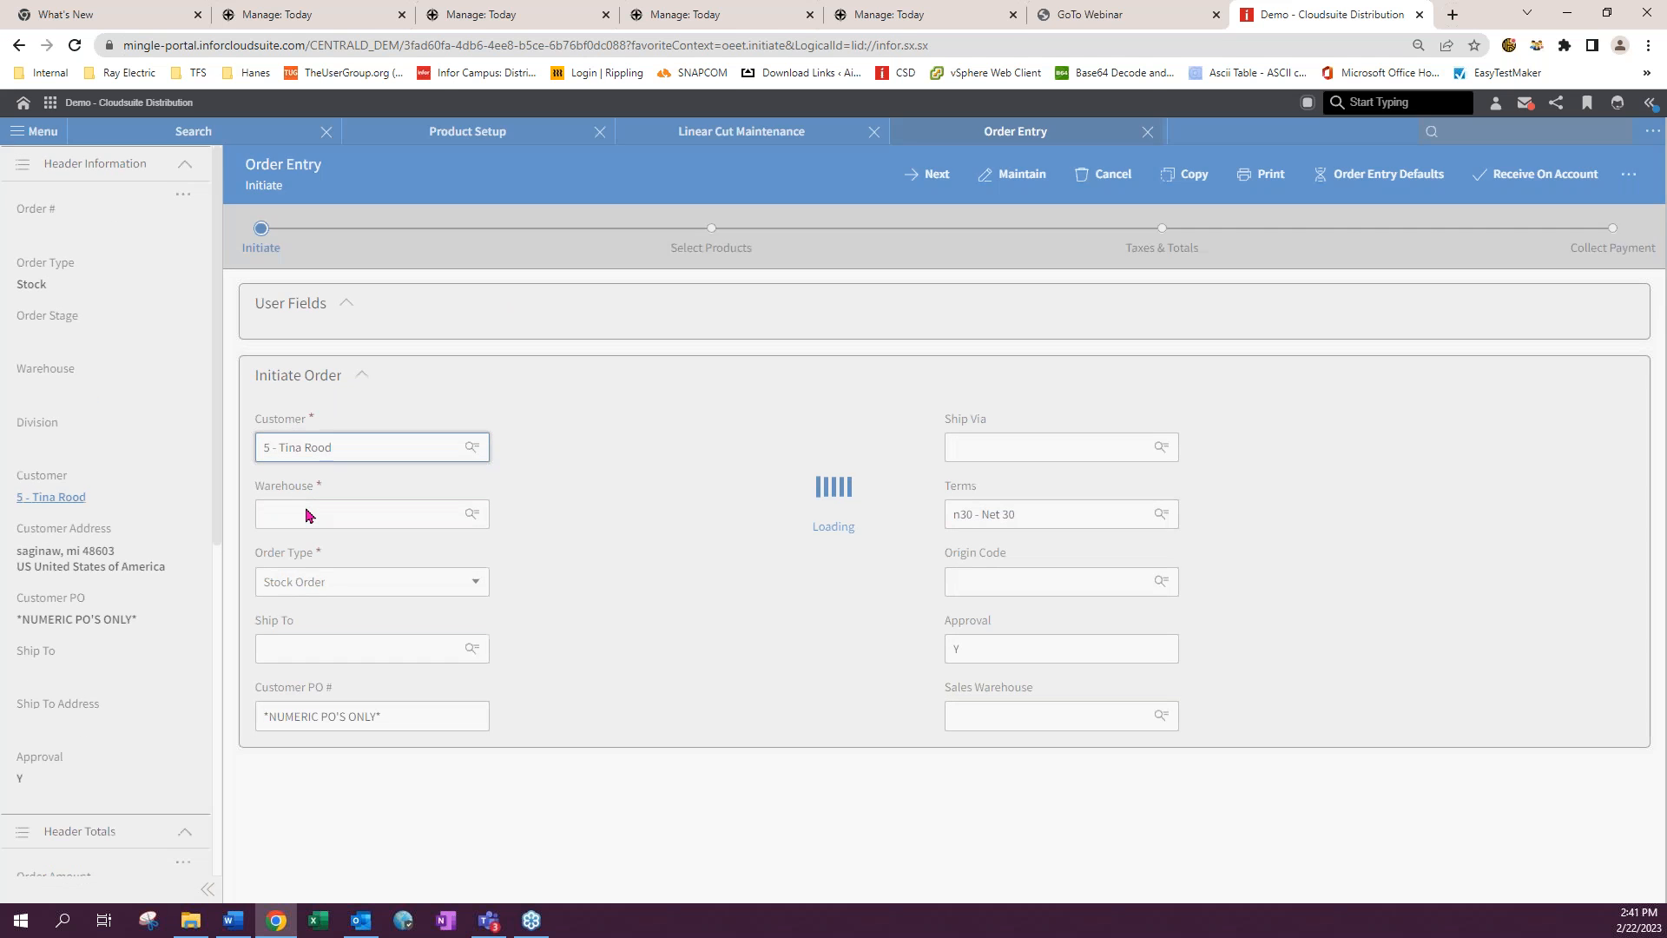
left_click(311, 547)
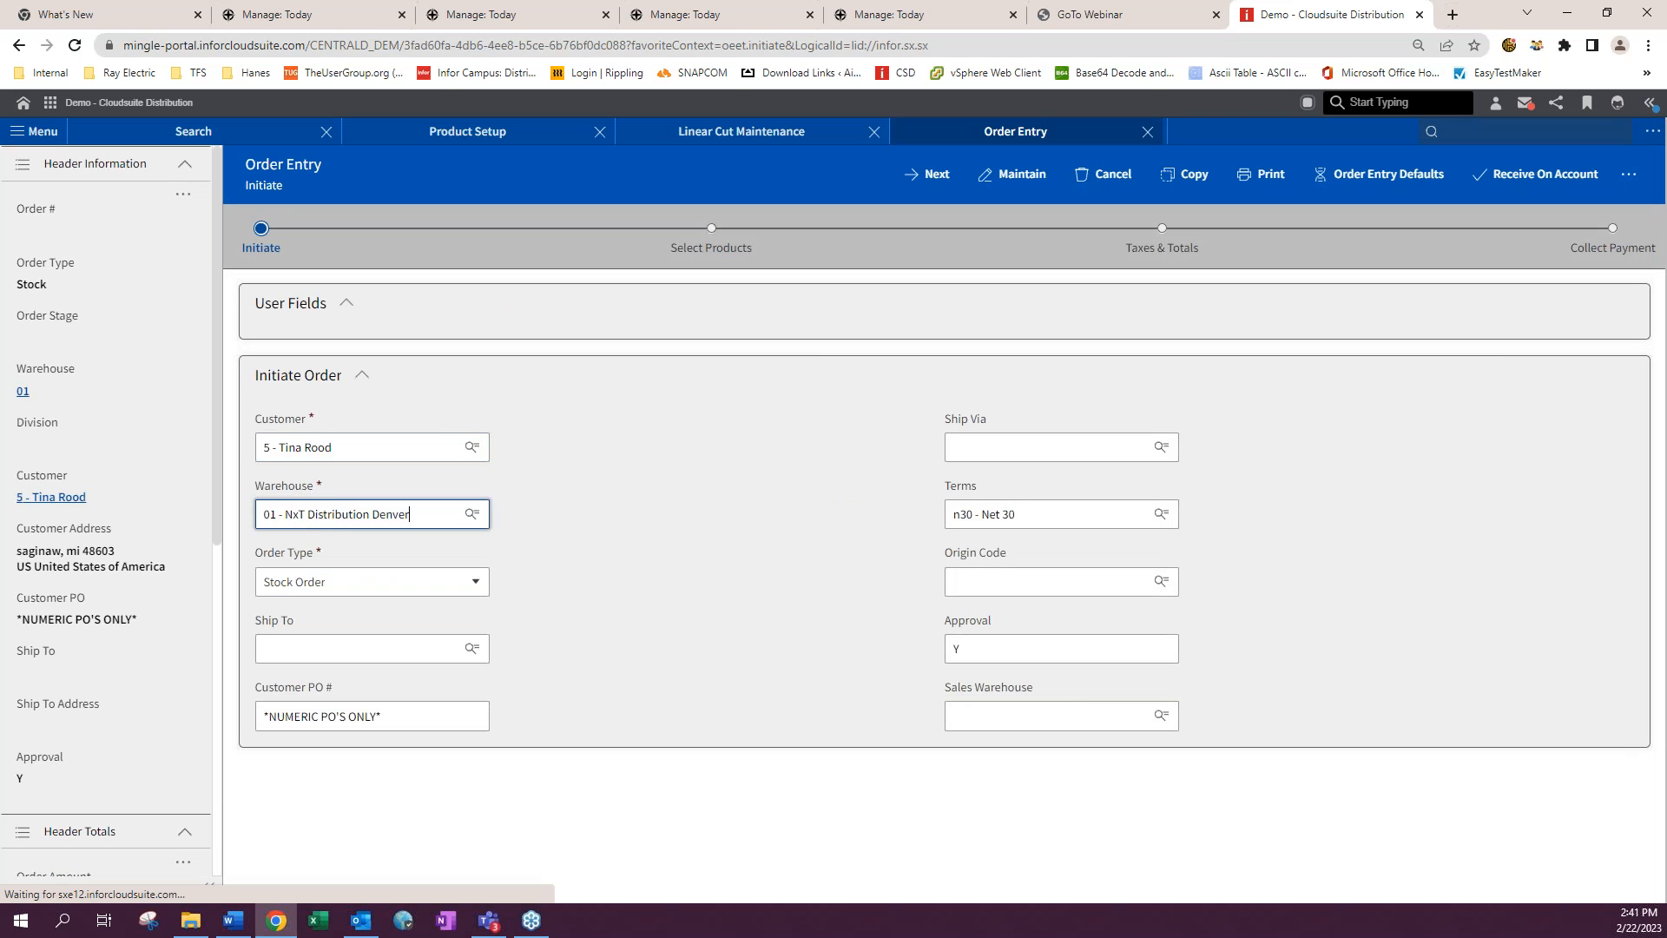
left_click(375, 716)
left_click(428, 656)
left_click(473, 651)
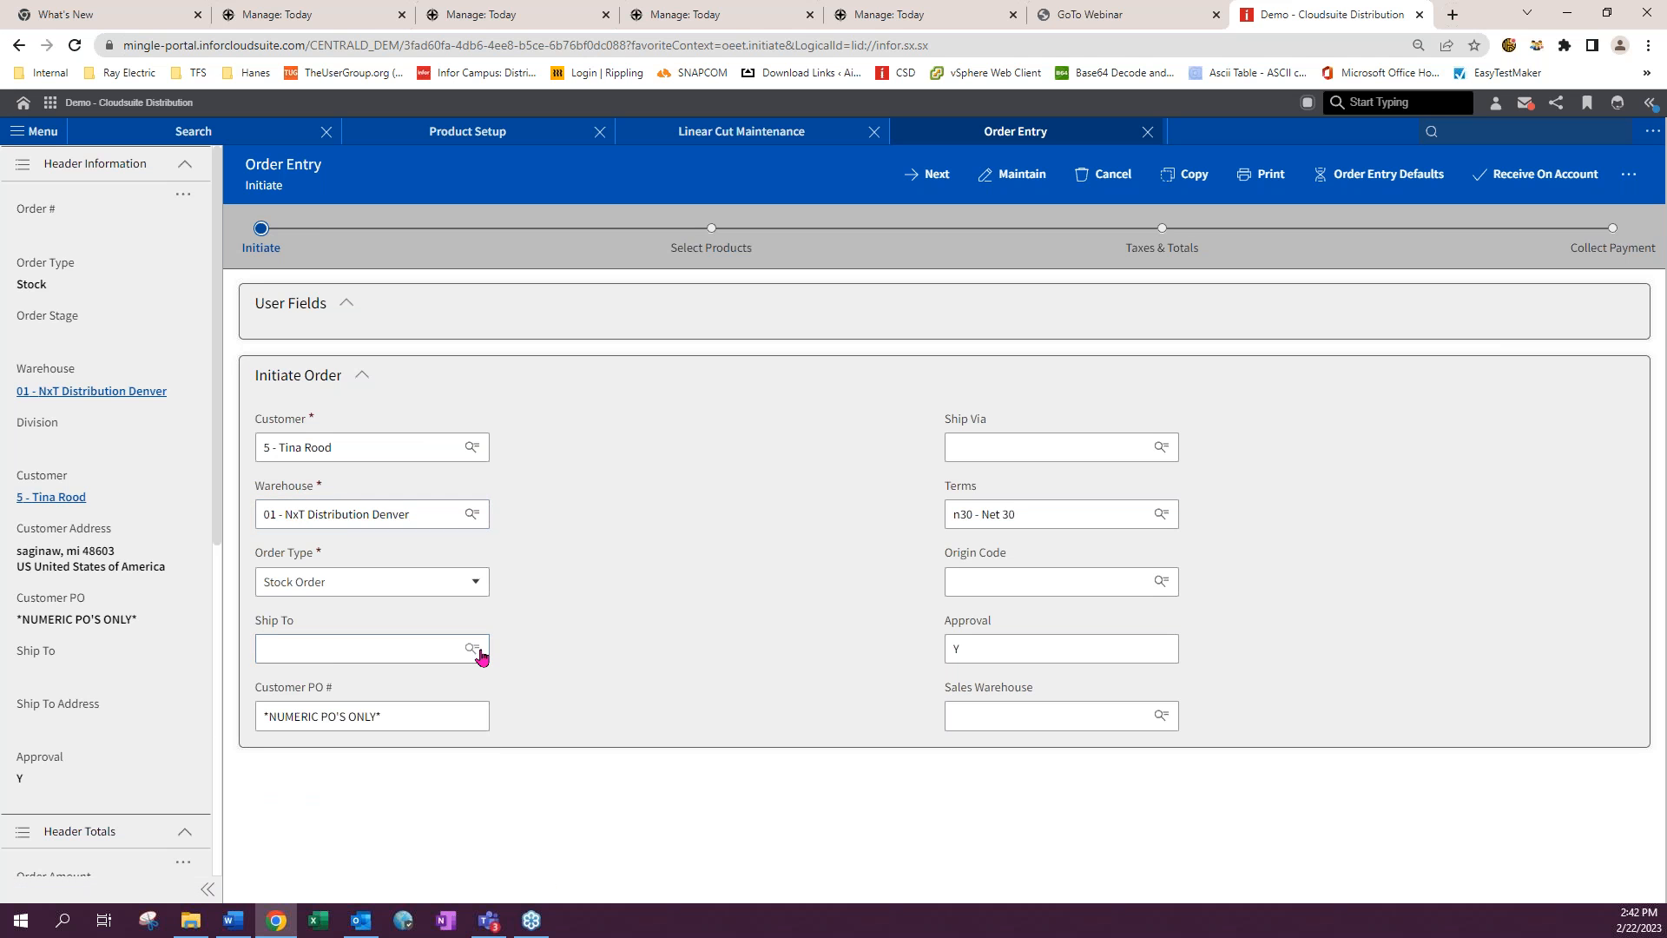
left_click(482, 657)
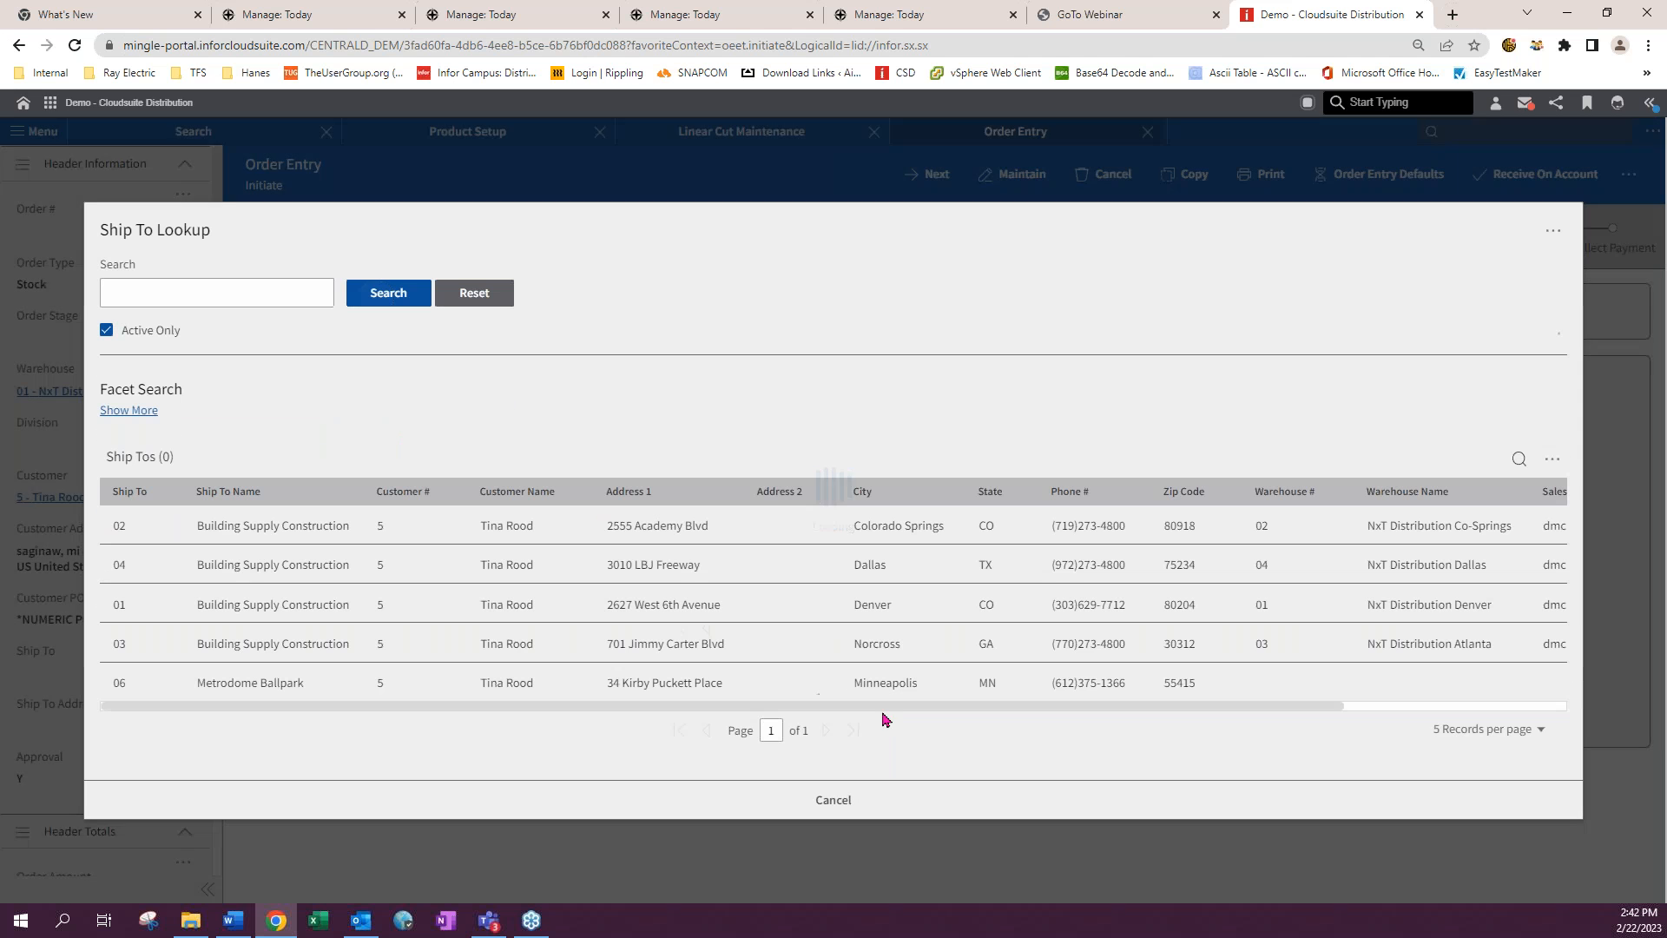
left_click(298, 534)
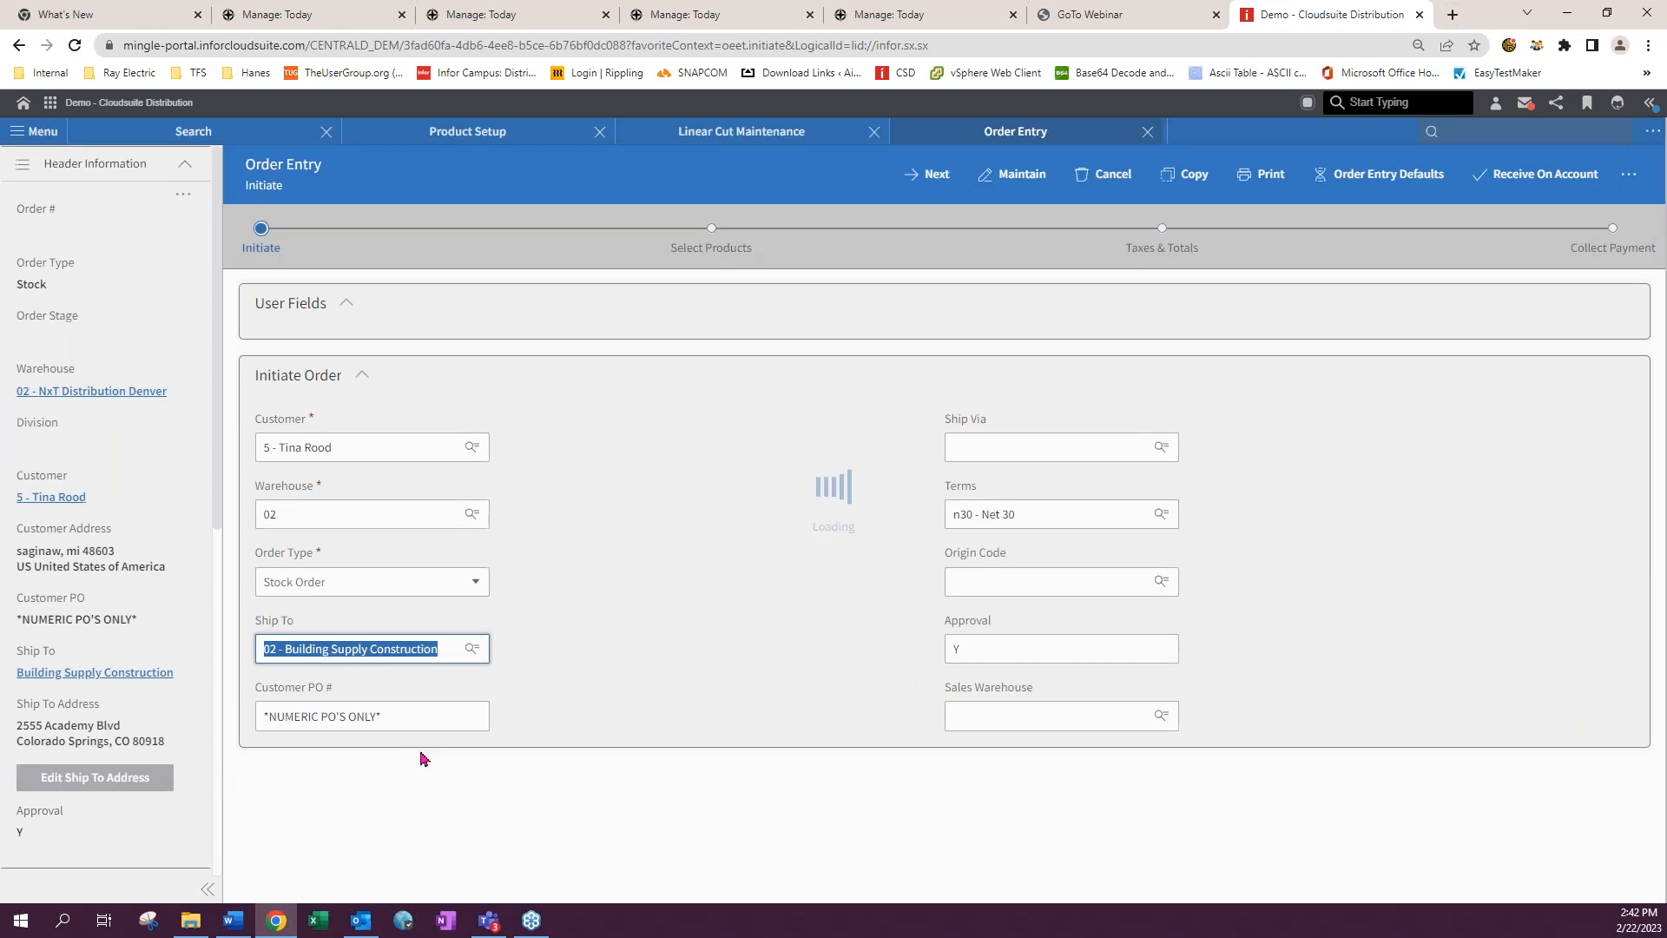
left_click_drag(390, 714, 5, 710)
type("541254")
key("Tab")
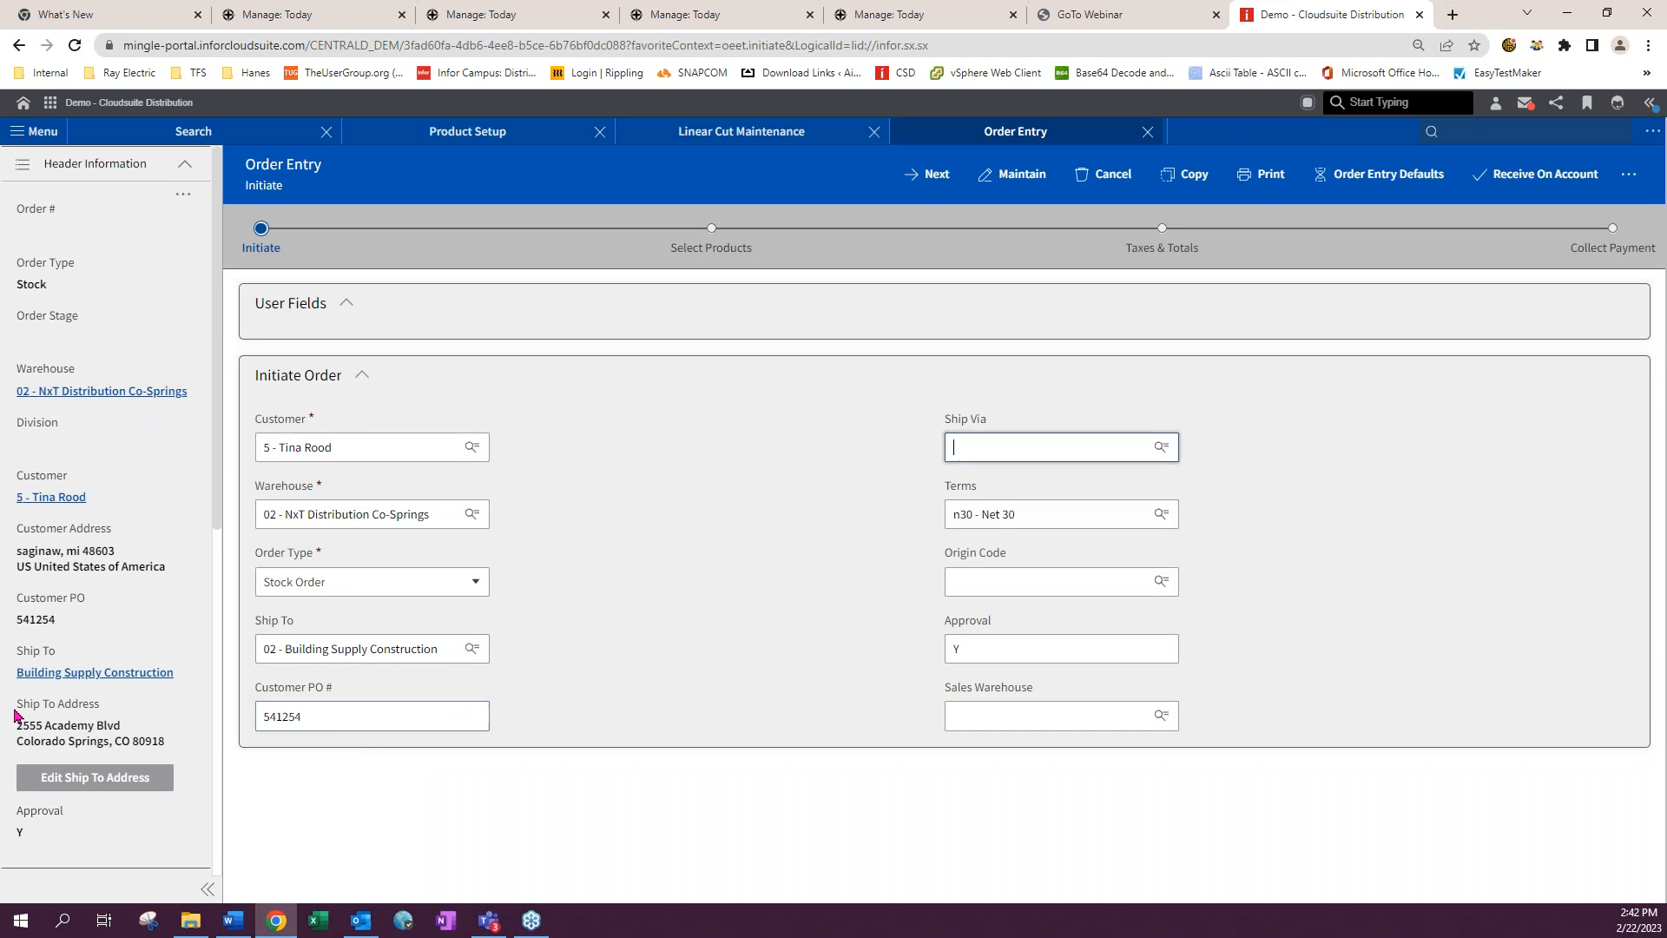
left_click(943, 181)
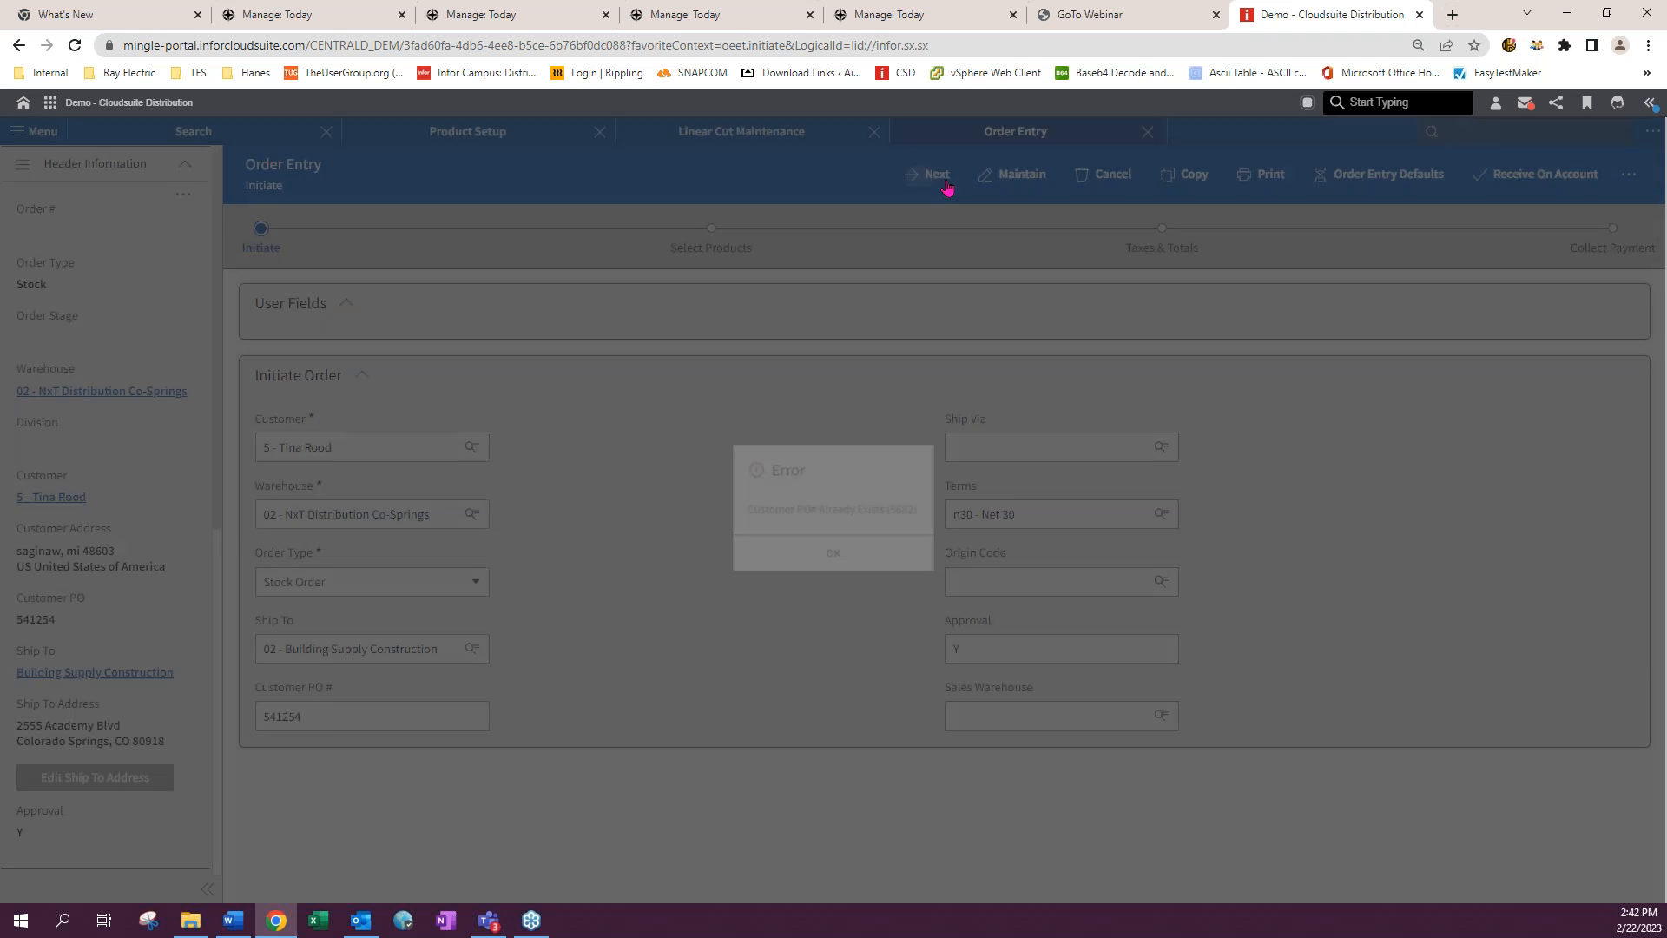
left_click(833, 550)
left_click(353, 718)
type("1111")
left_click(946, 178)
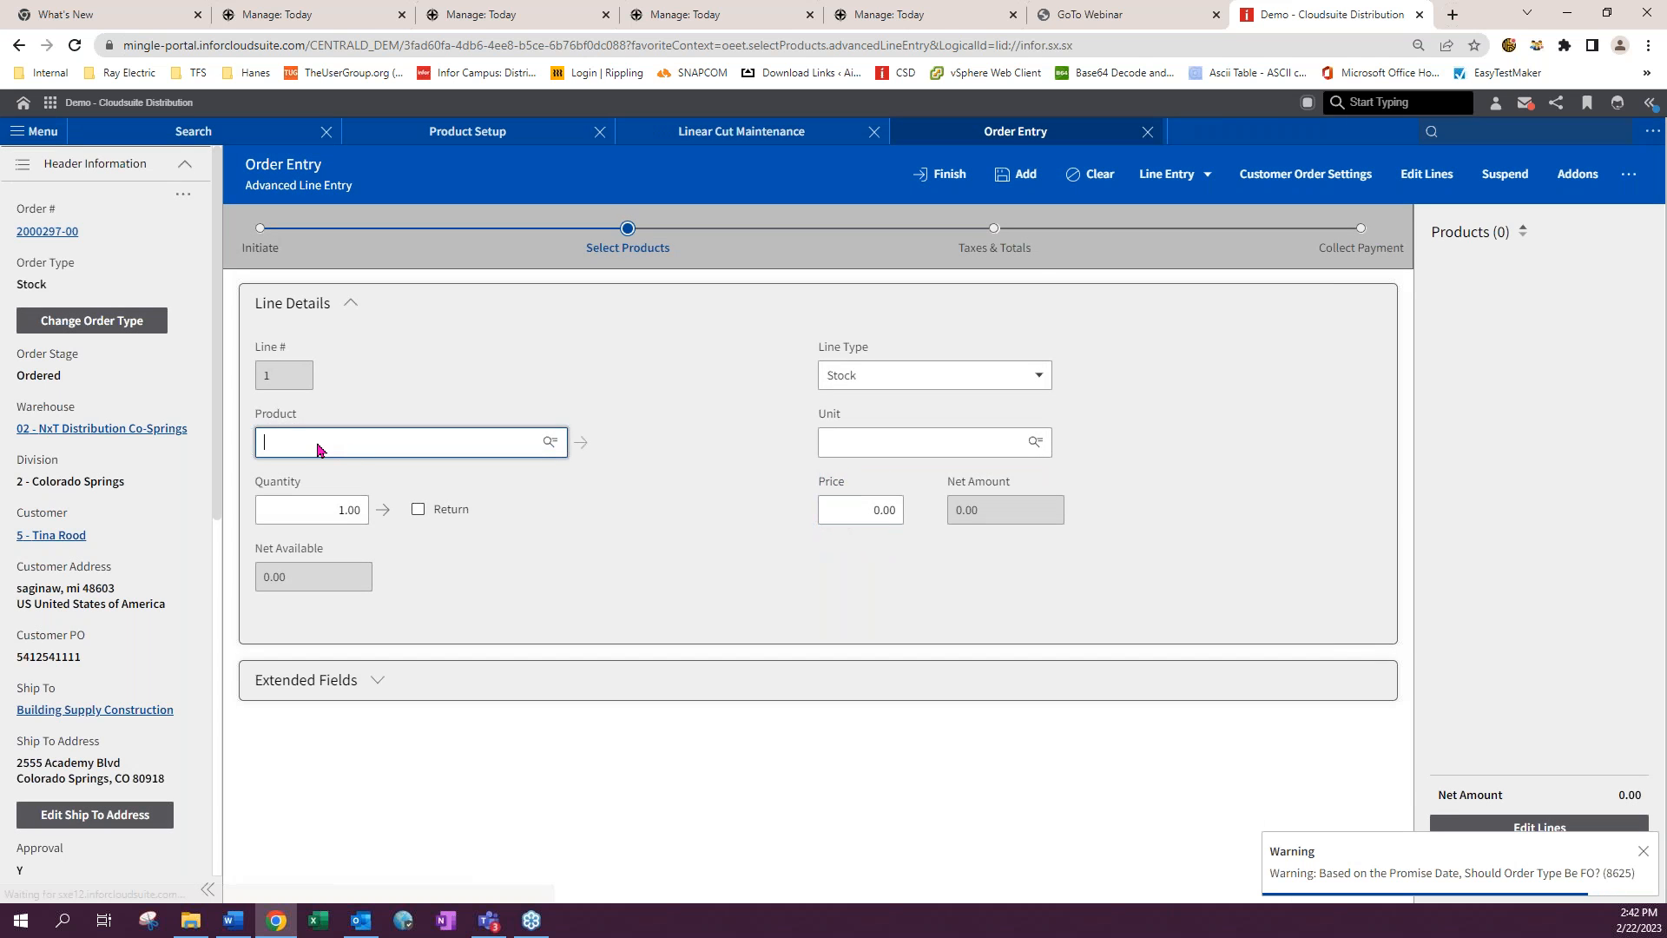
- Try to add product 101023 to the order, then finish the empty order
left_click(313, 442)
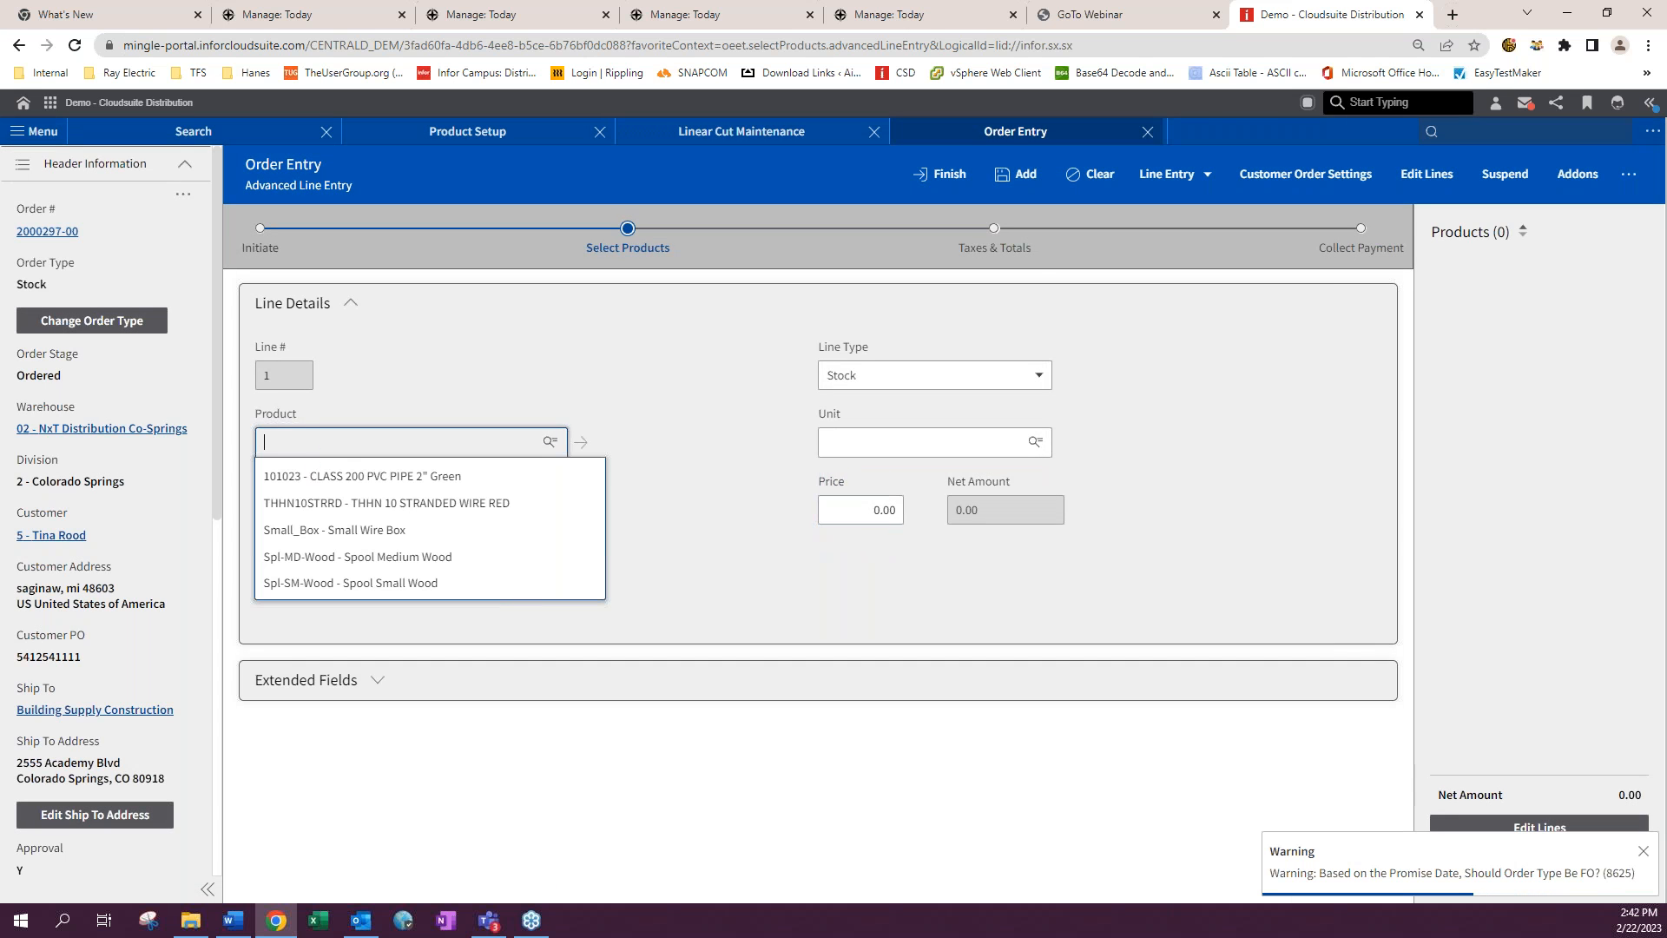
left_click(365, 476)
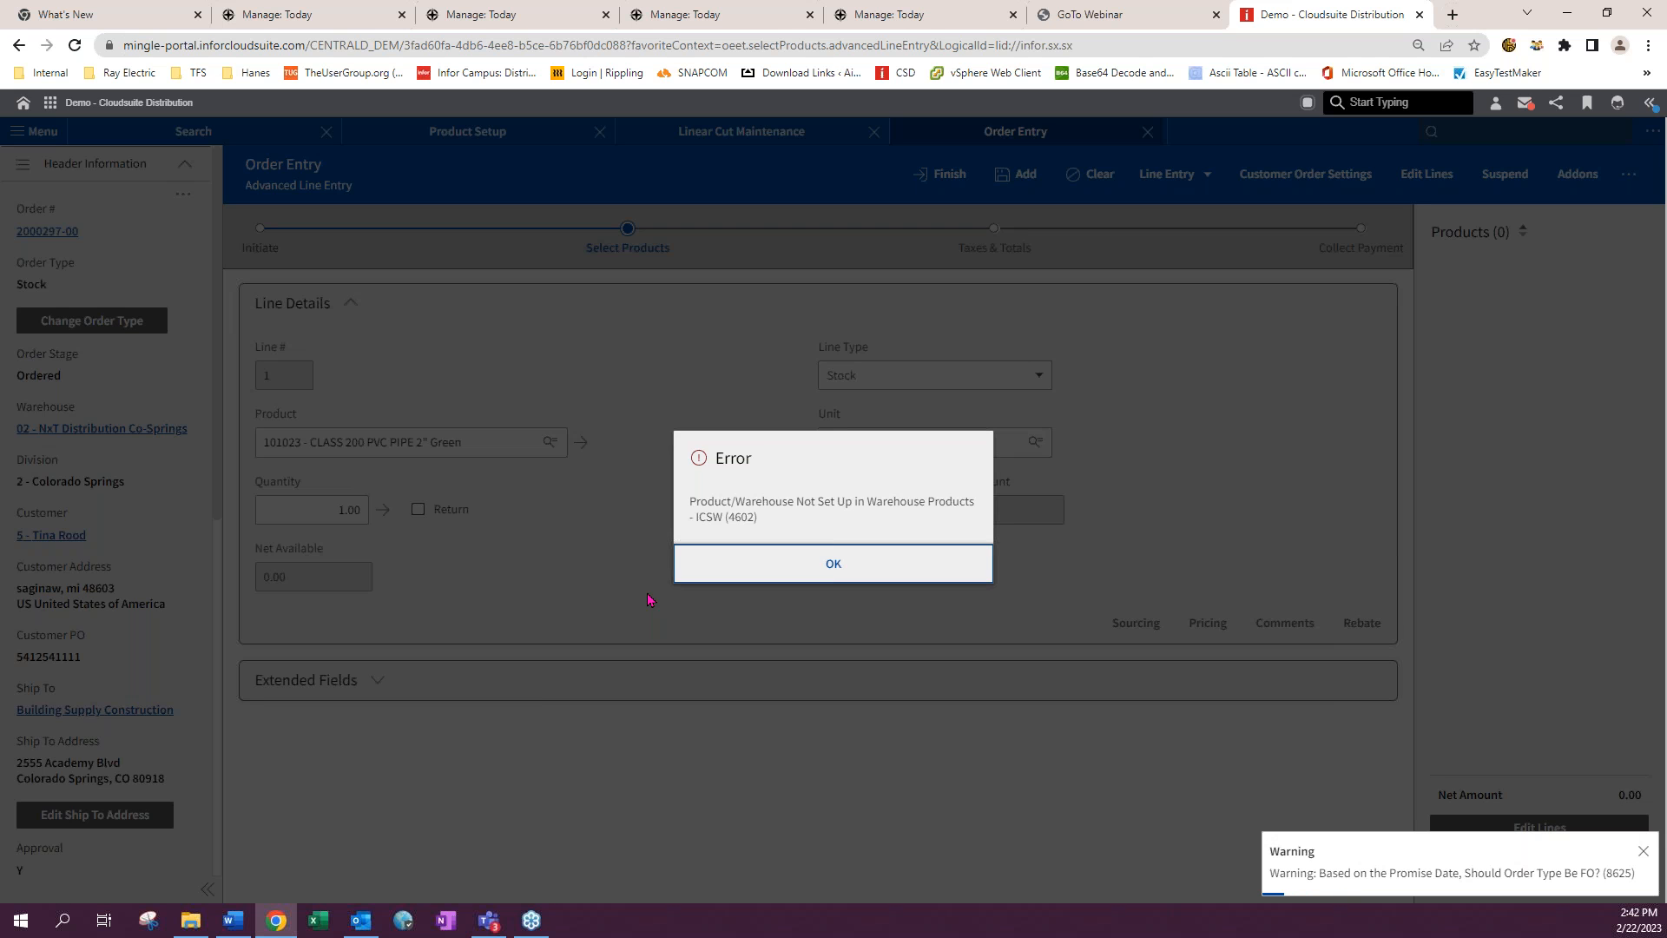
left_click(831, 564)
left_click(959, 185)
left_click(1094, 178)
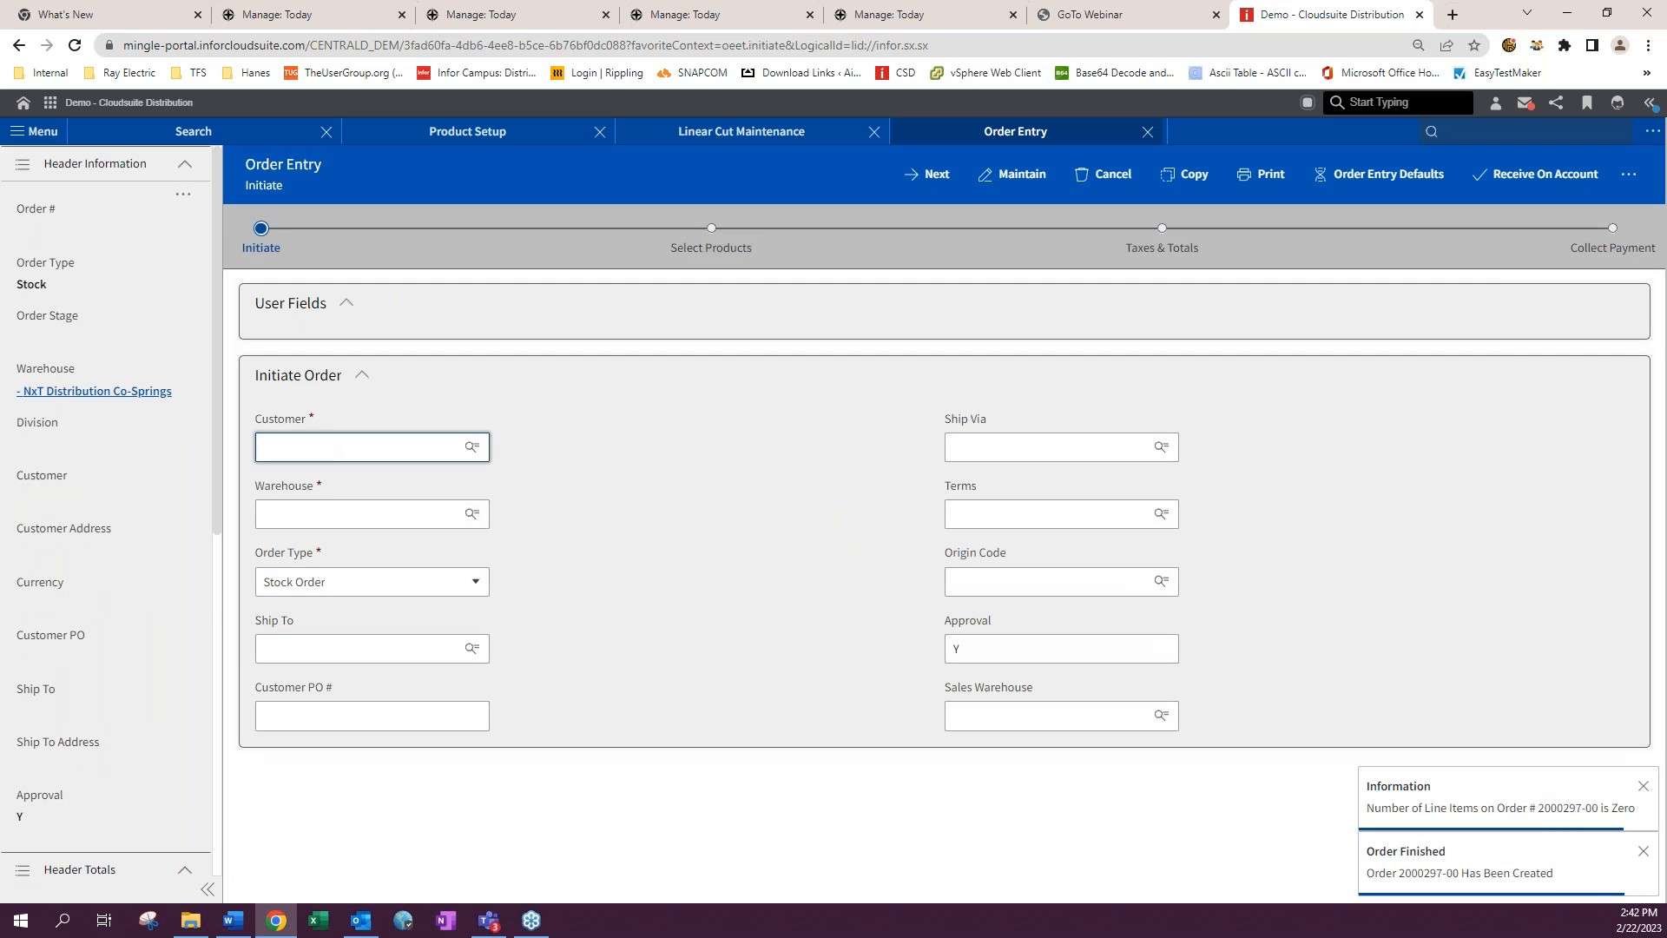
- Initiate a new order for customer 5 in warehouse 01 NxT Distribution Denver
type("5")
left_click(326, 479)
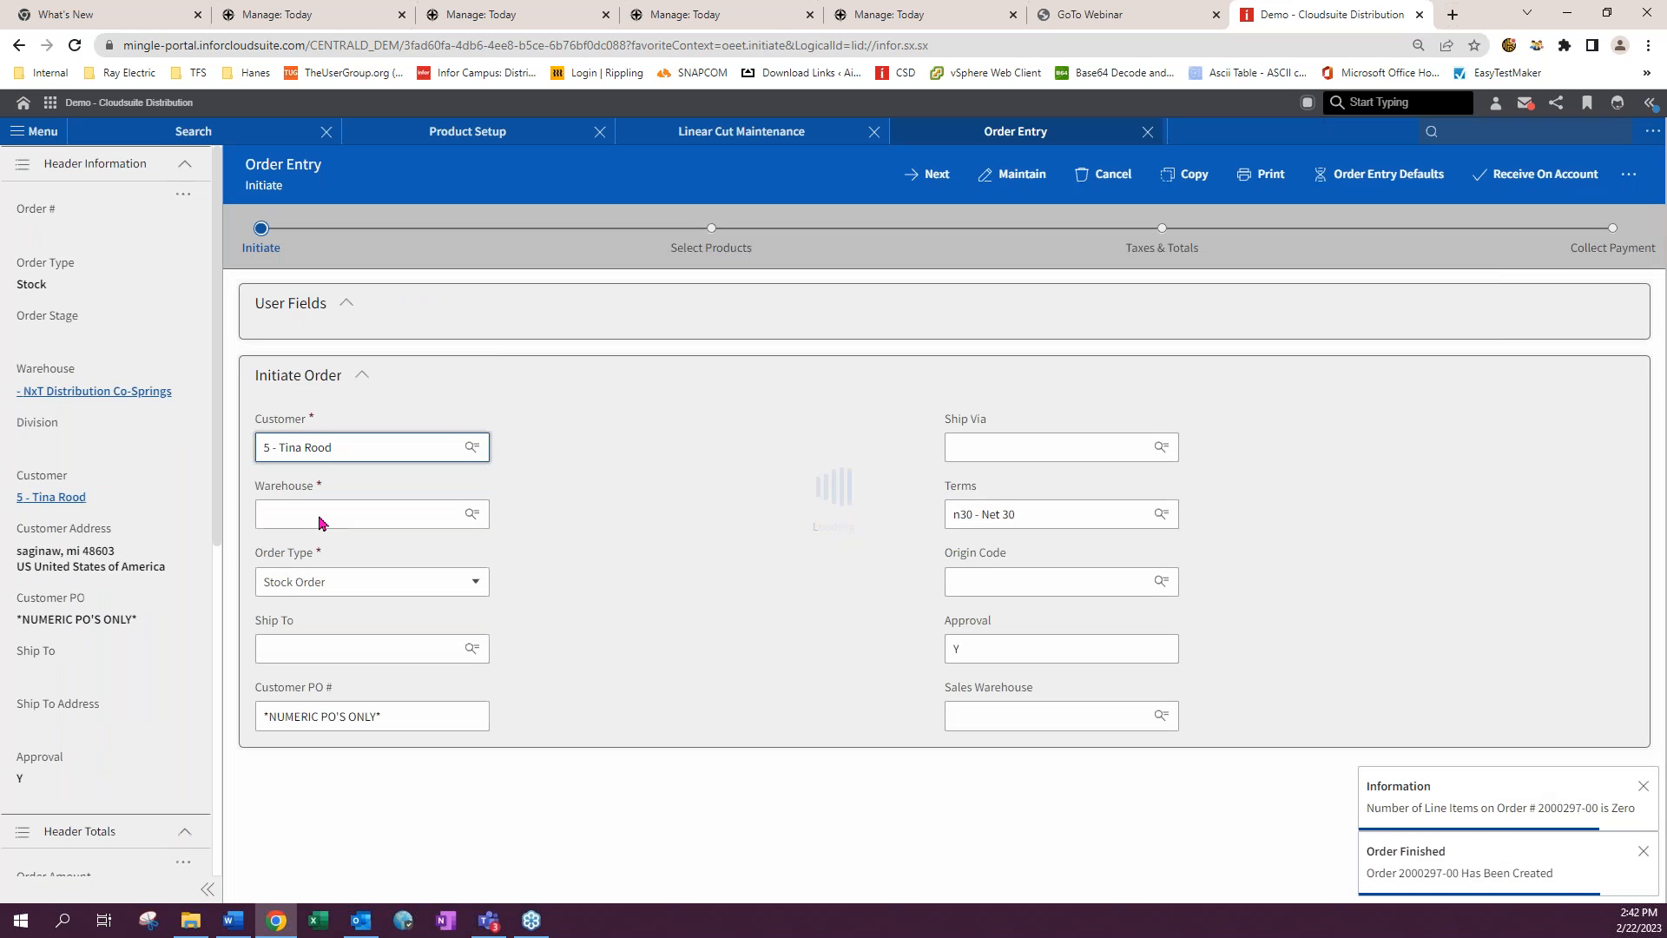
left_click(317, 519)
left_click(320, 553)
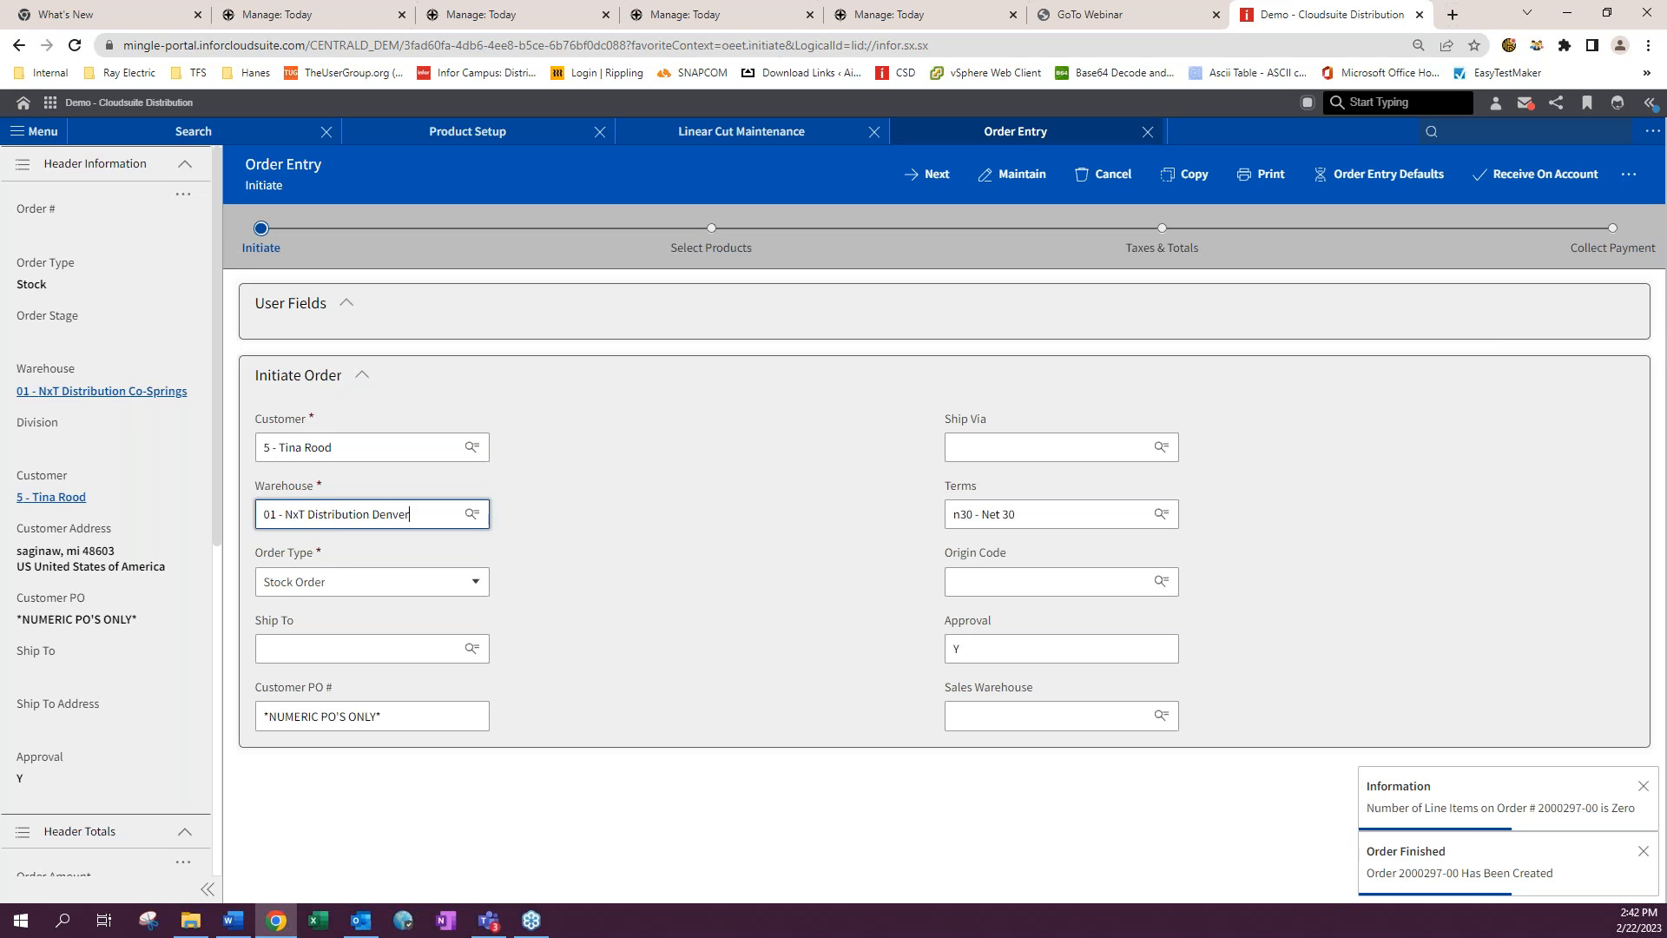
left_click(368, 718)
left_click_drag(405, 717, 276, 716)
key("ctrl+a")
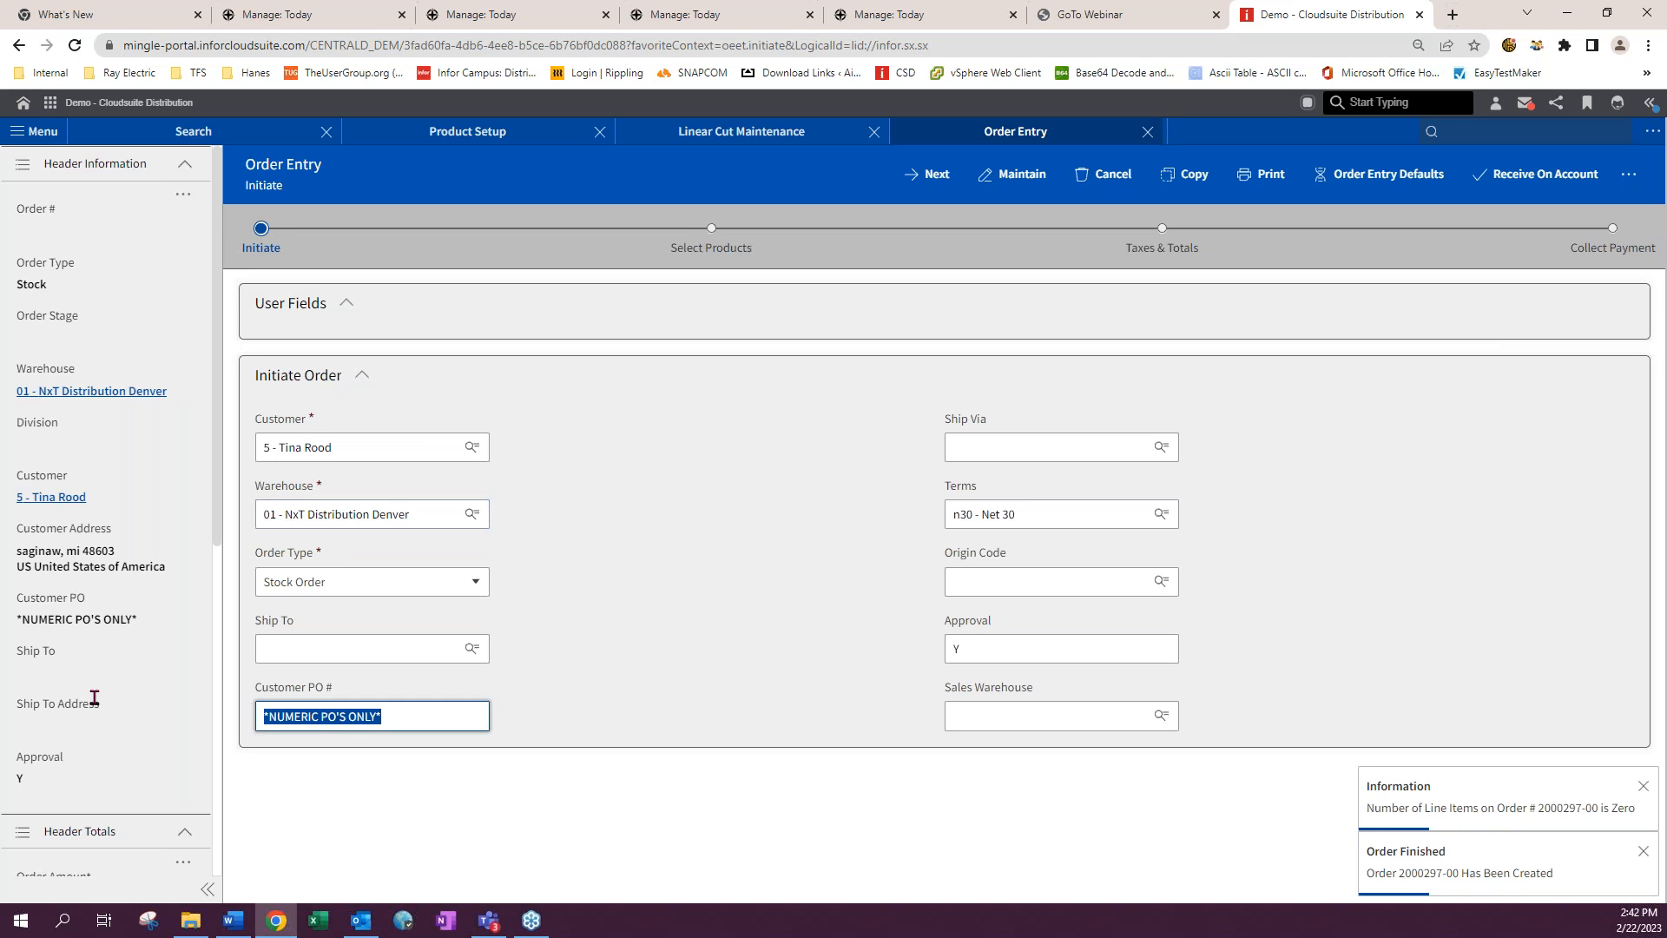
type("88888888888")
key("Tab")
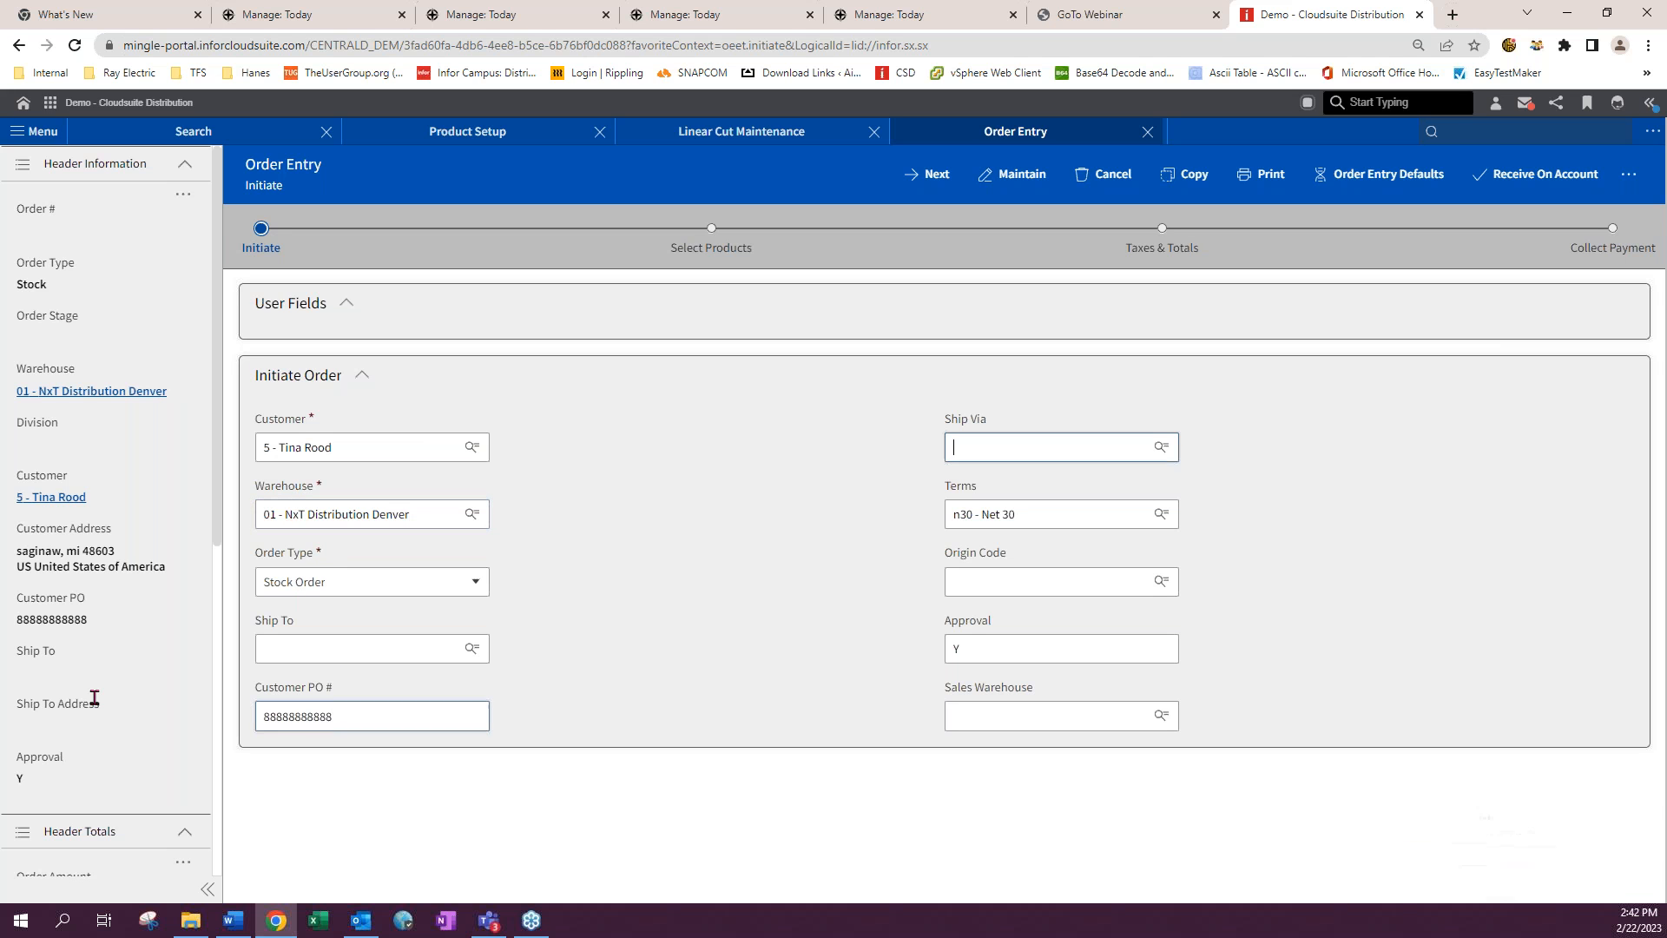
left_click(936, 176)
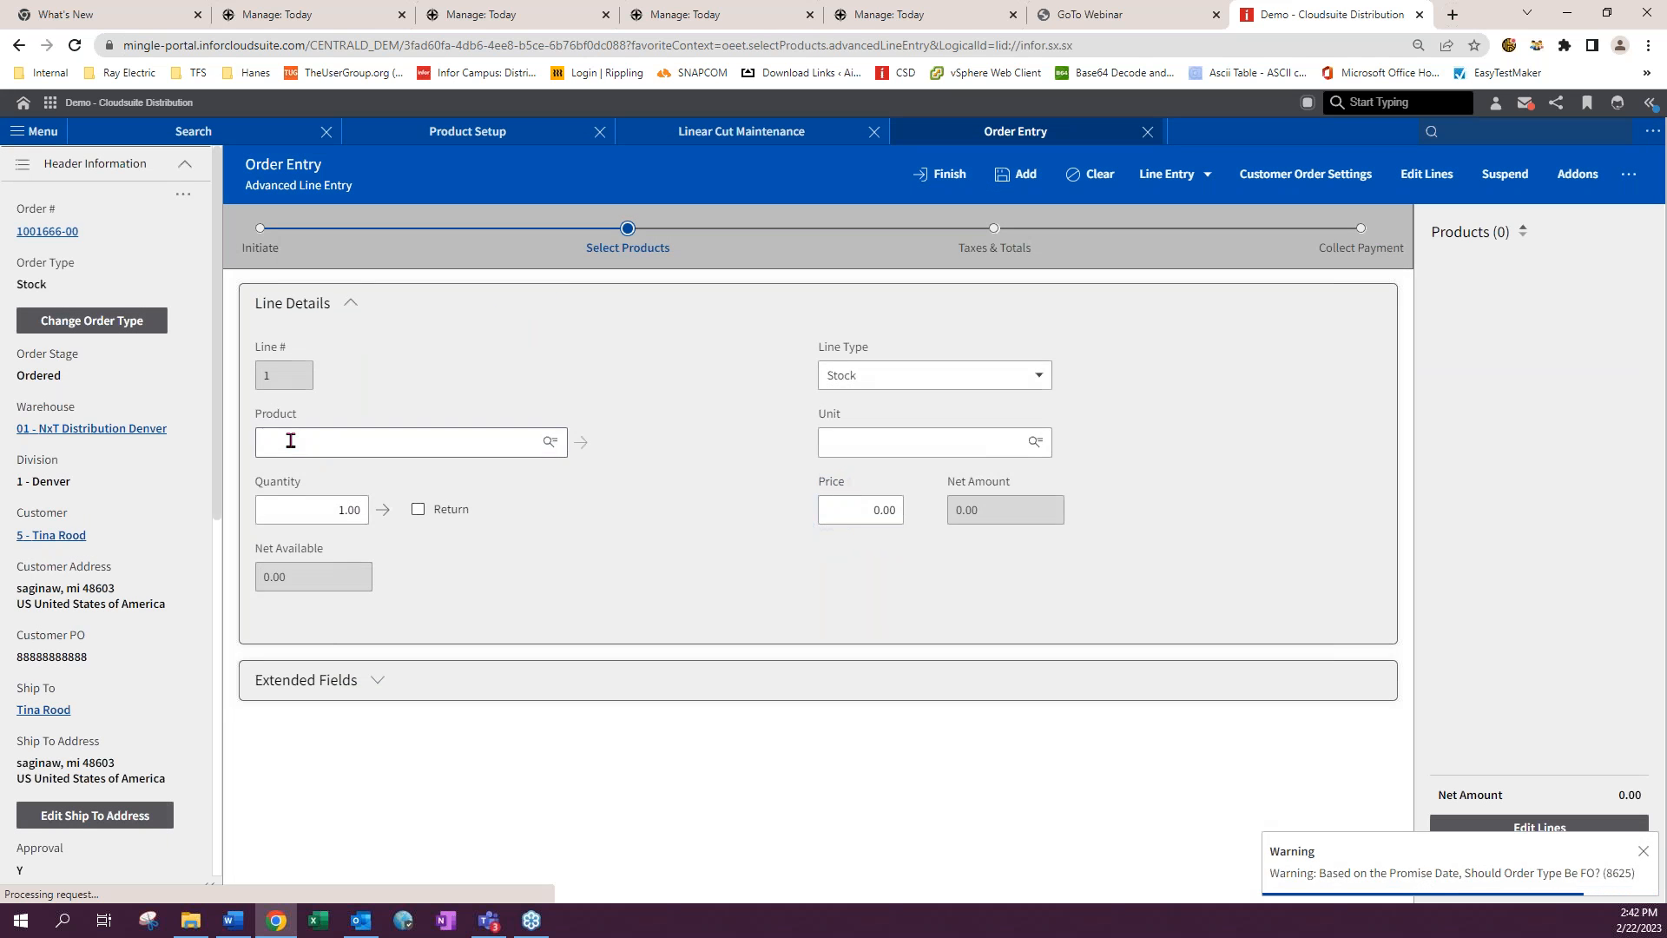
- Select product 101023 for line 1 and view its lot entry
left_click(296, 441)
left_click(303, 475)
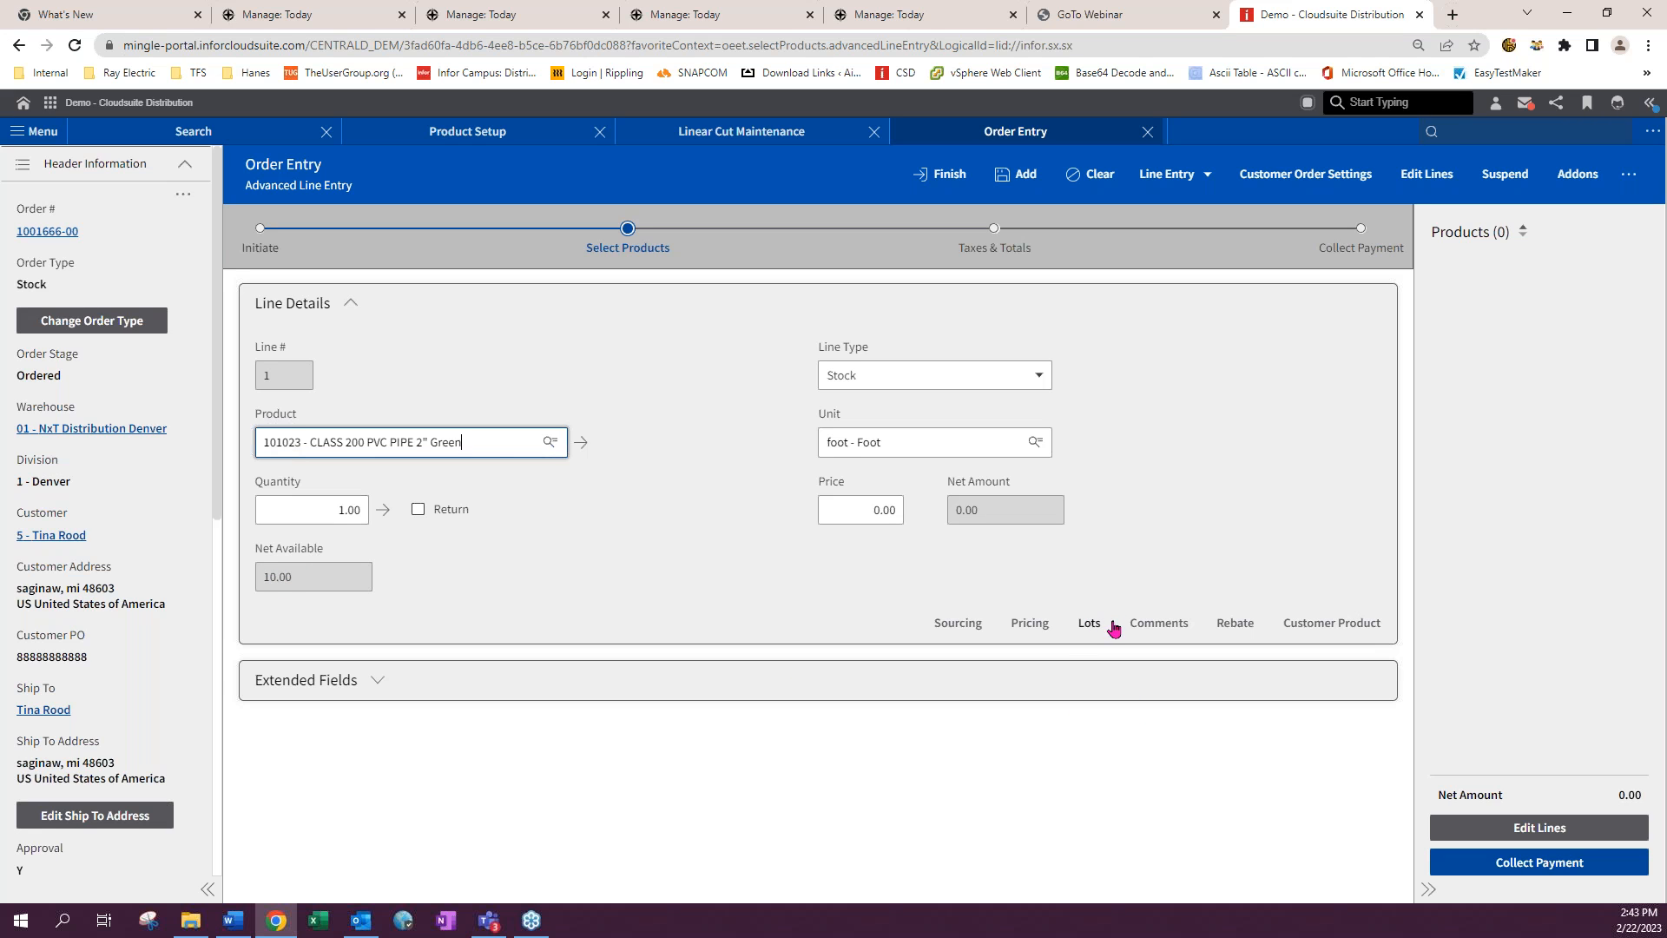
left_click(1088, 628)
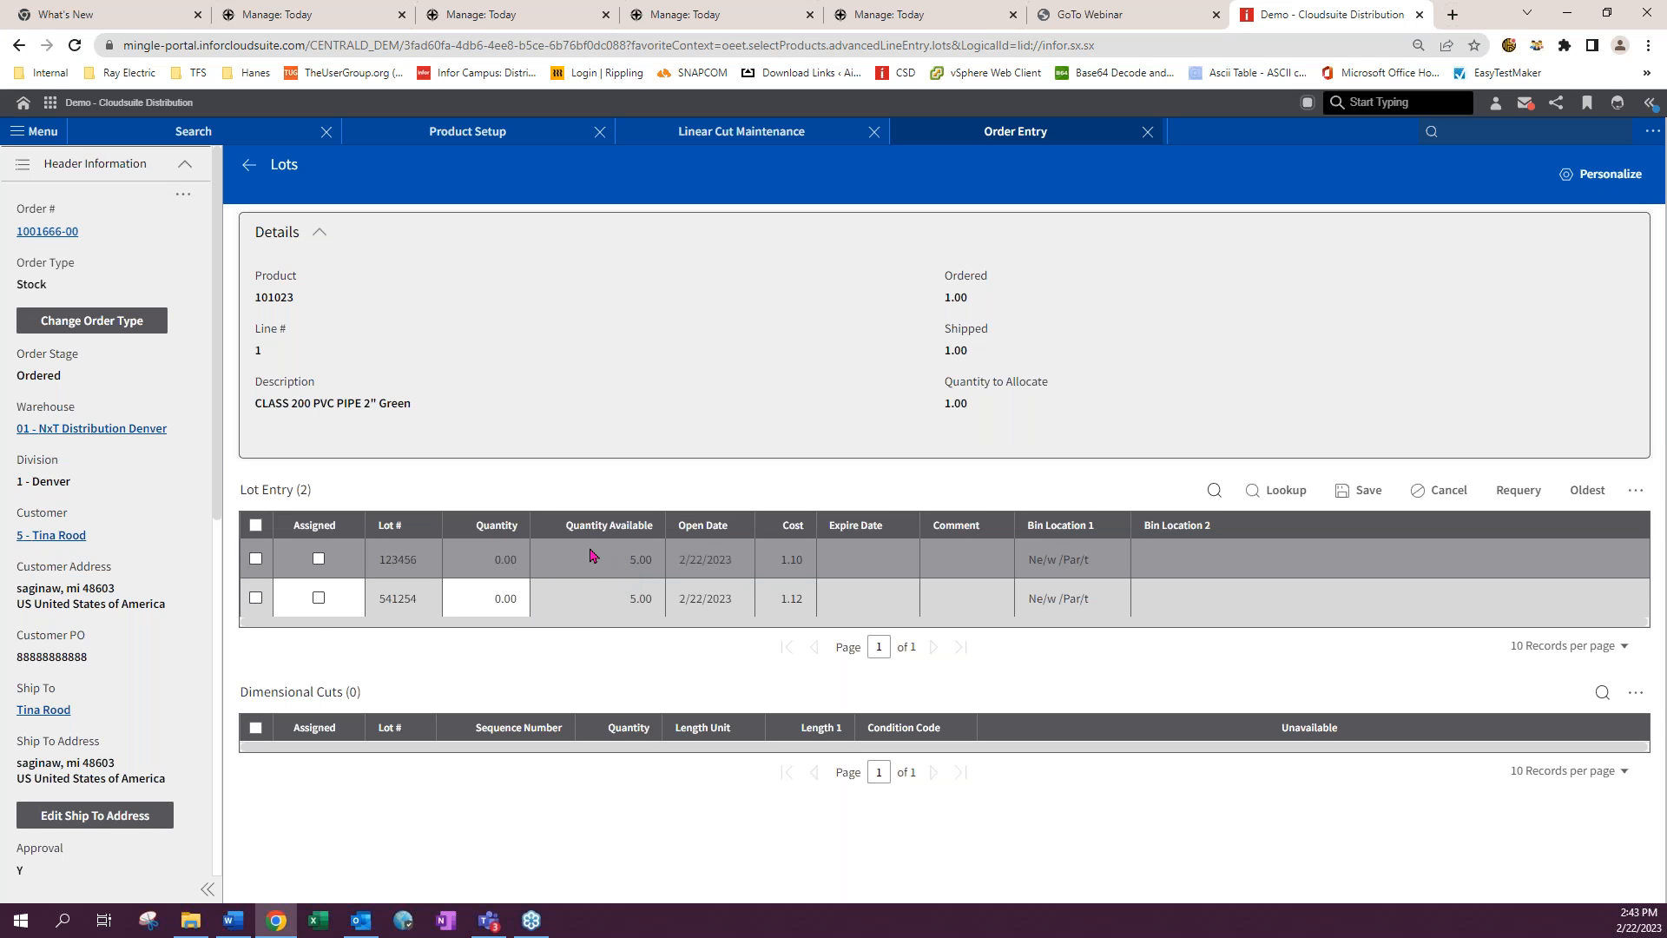
left_click(241, 170)
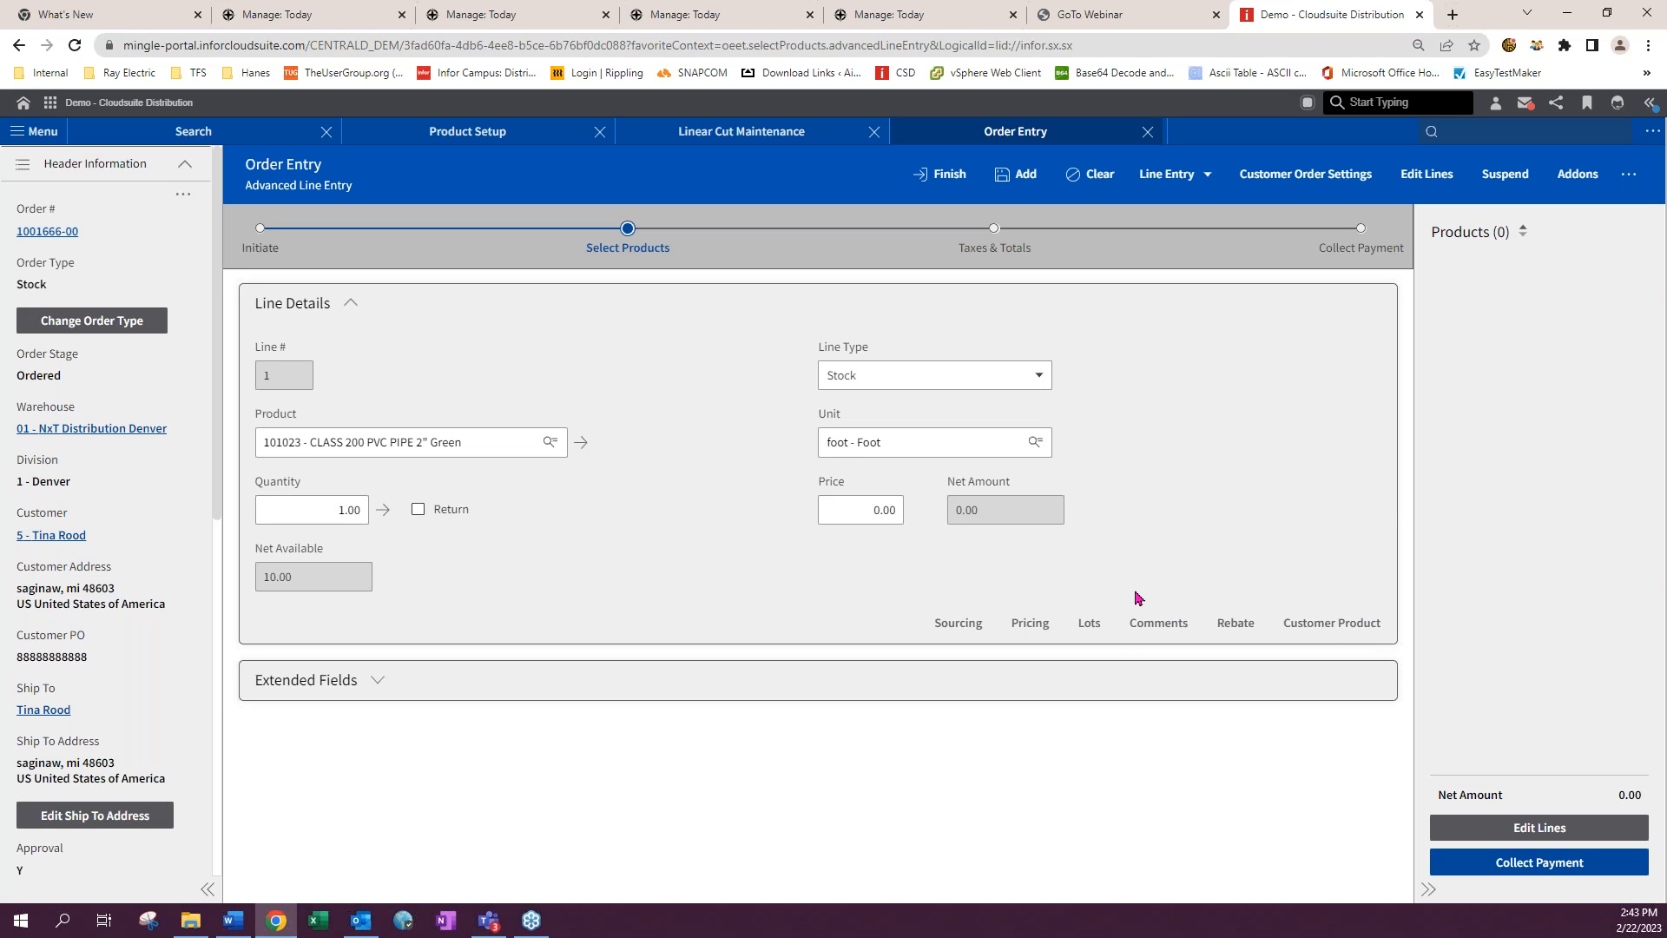
- Reopen lot entry for the line and save it, declining to decrease the shipped quantity
left_click(1088, 623)
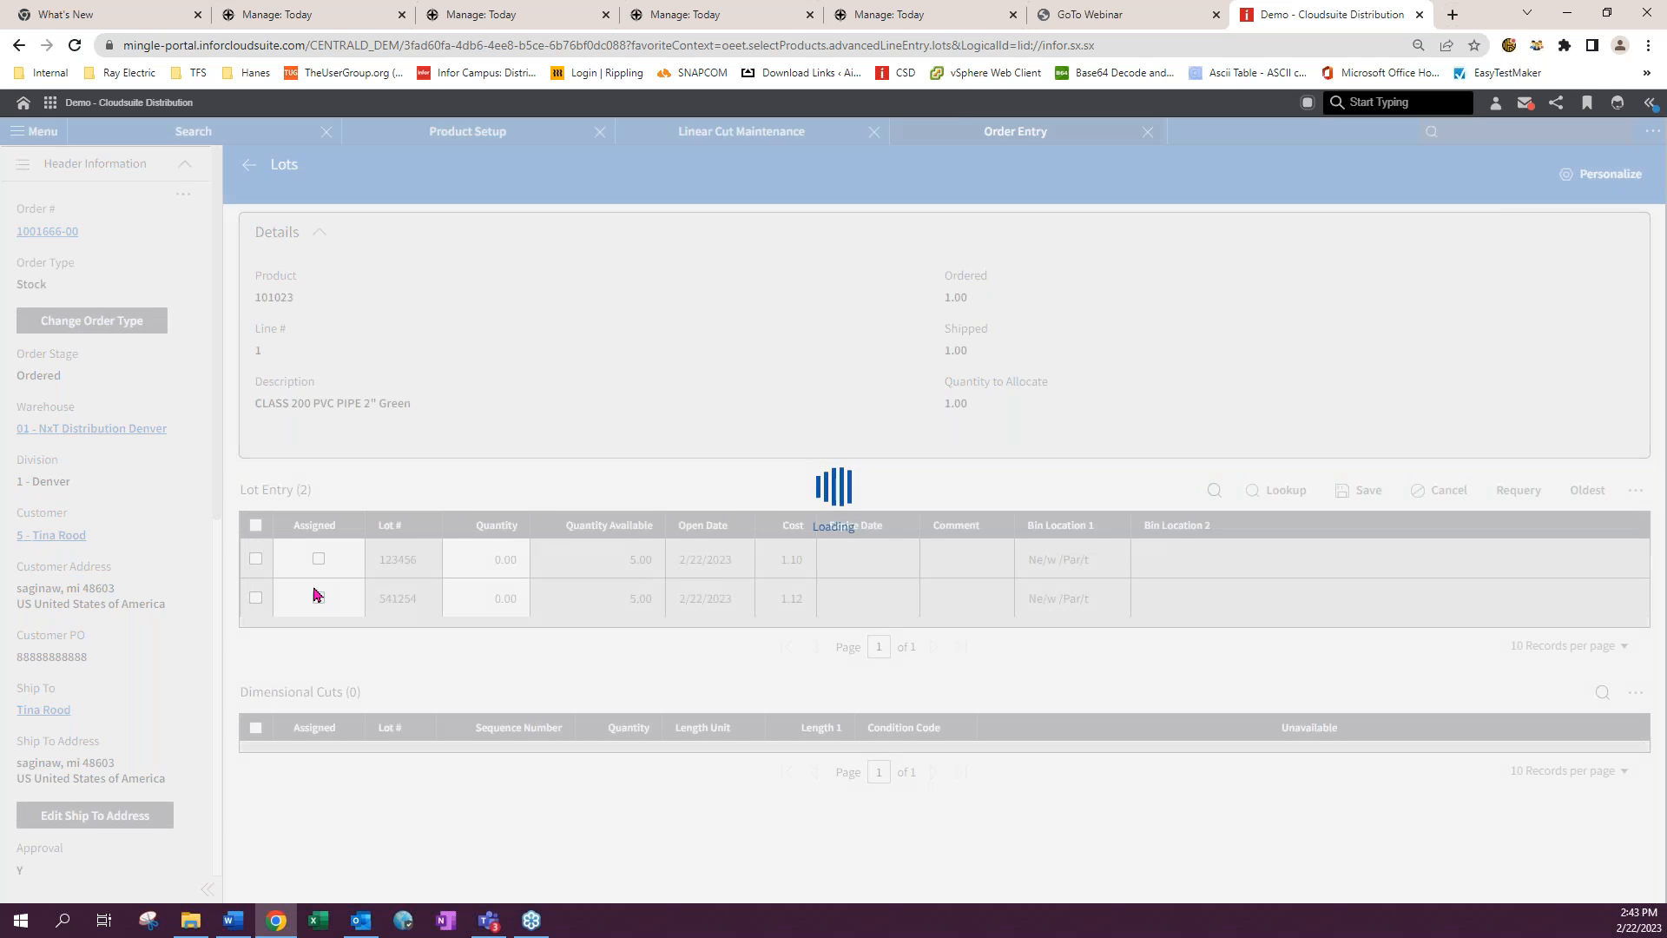
left_click(287, 581)
left_click(1363, 490)
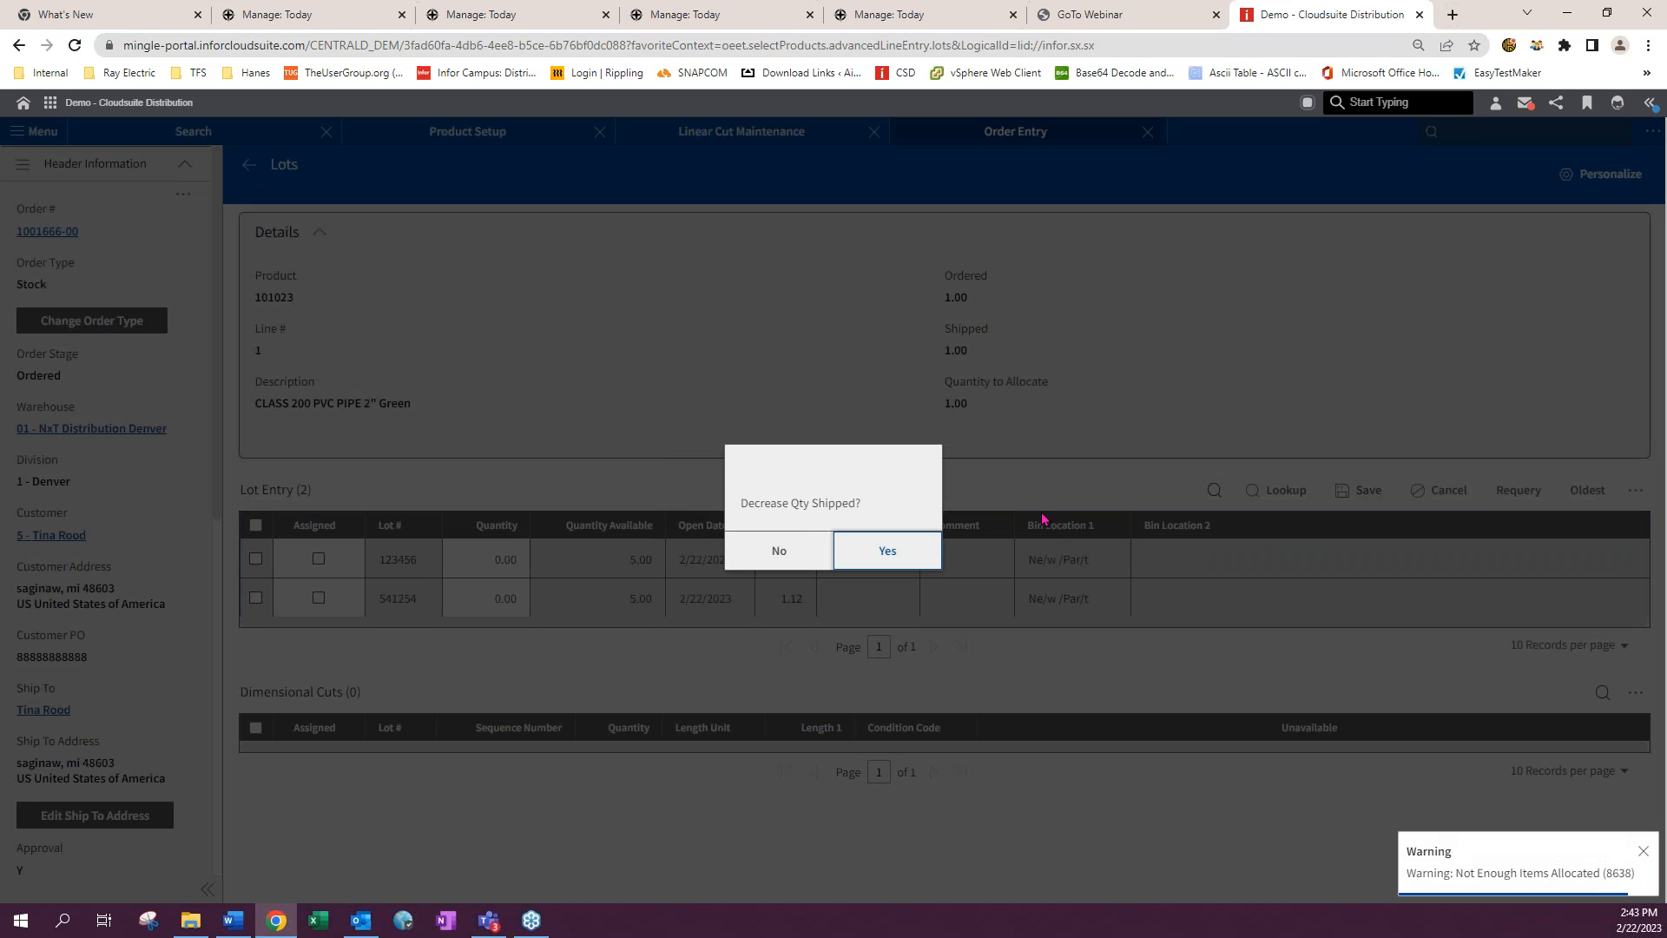
left_click(799, 550)
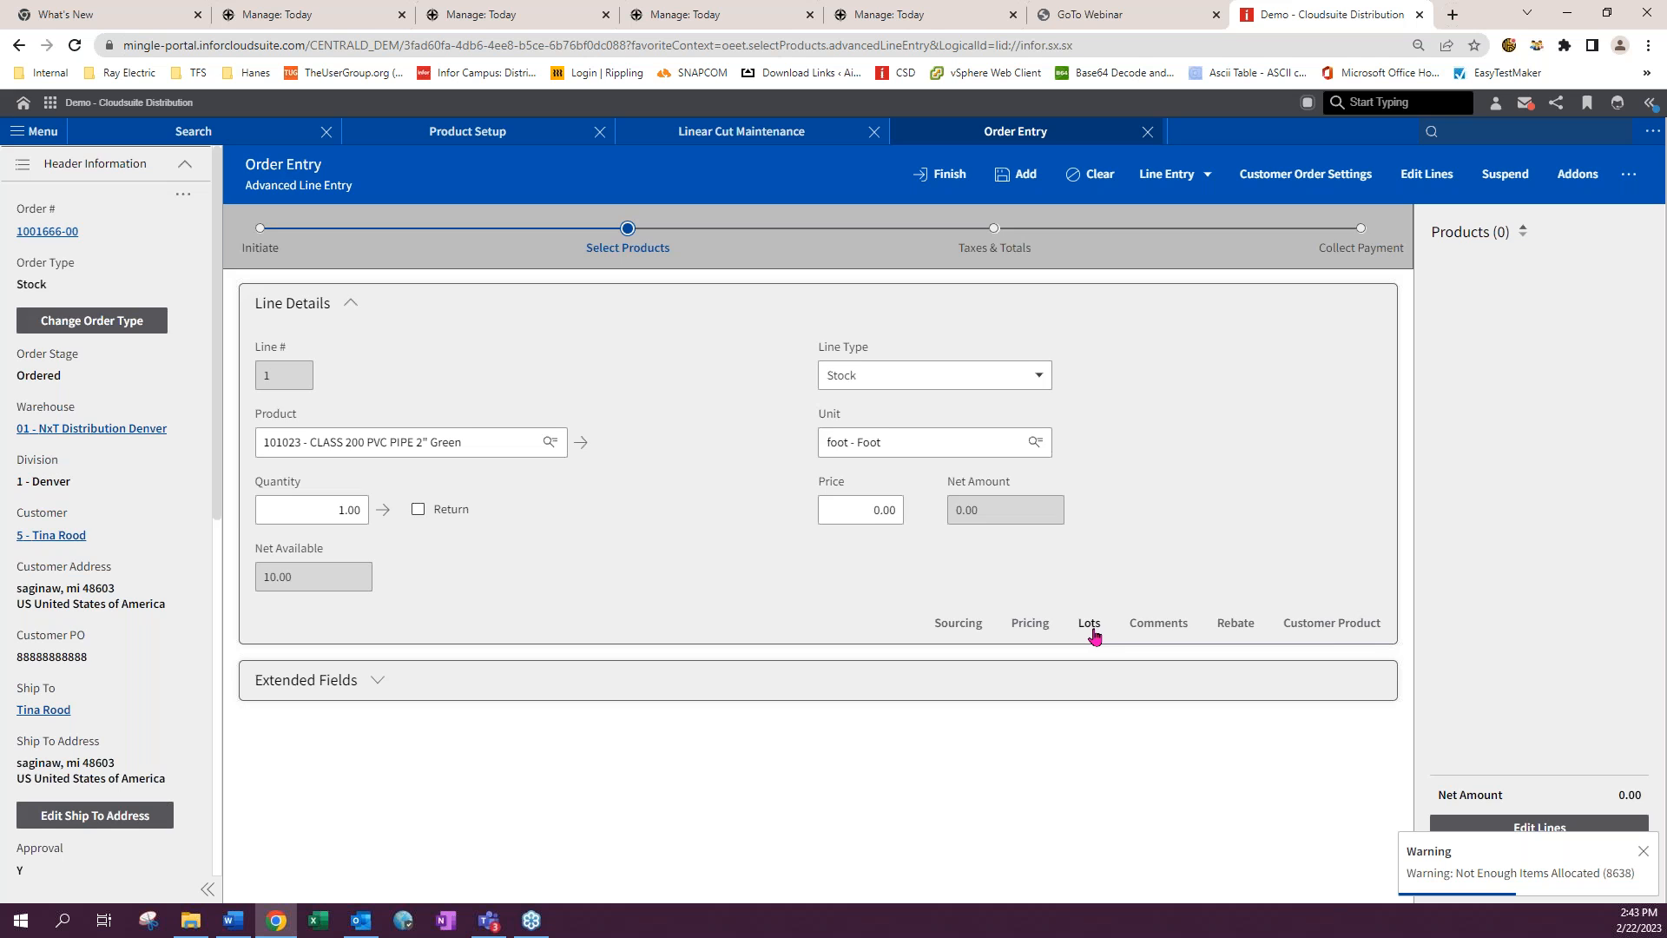
- Assign lot 123456 to the order line in lot entry and attempt to save
left_click(1090, 625)
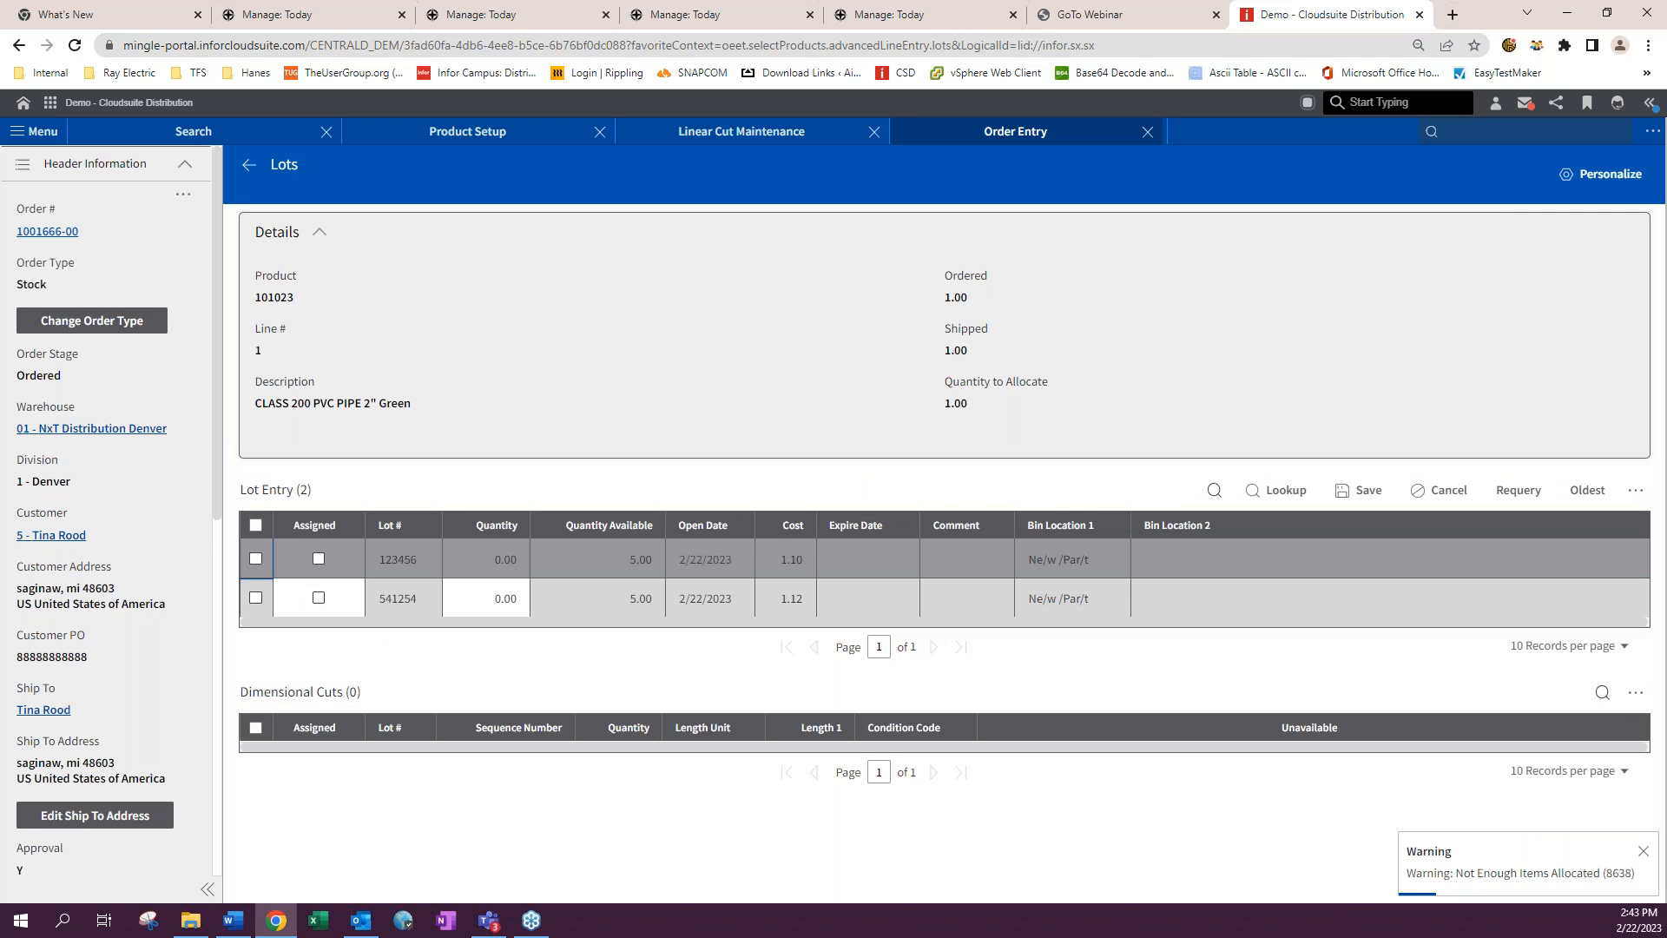
left_click(256, 559)
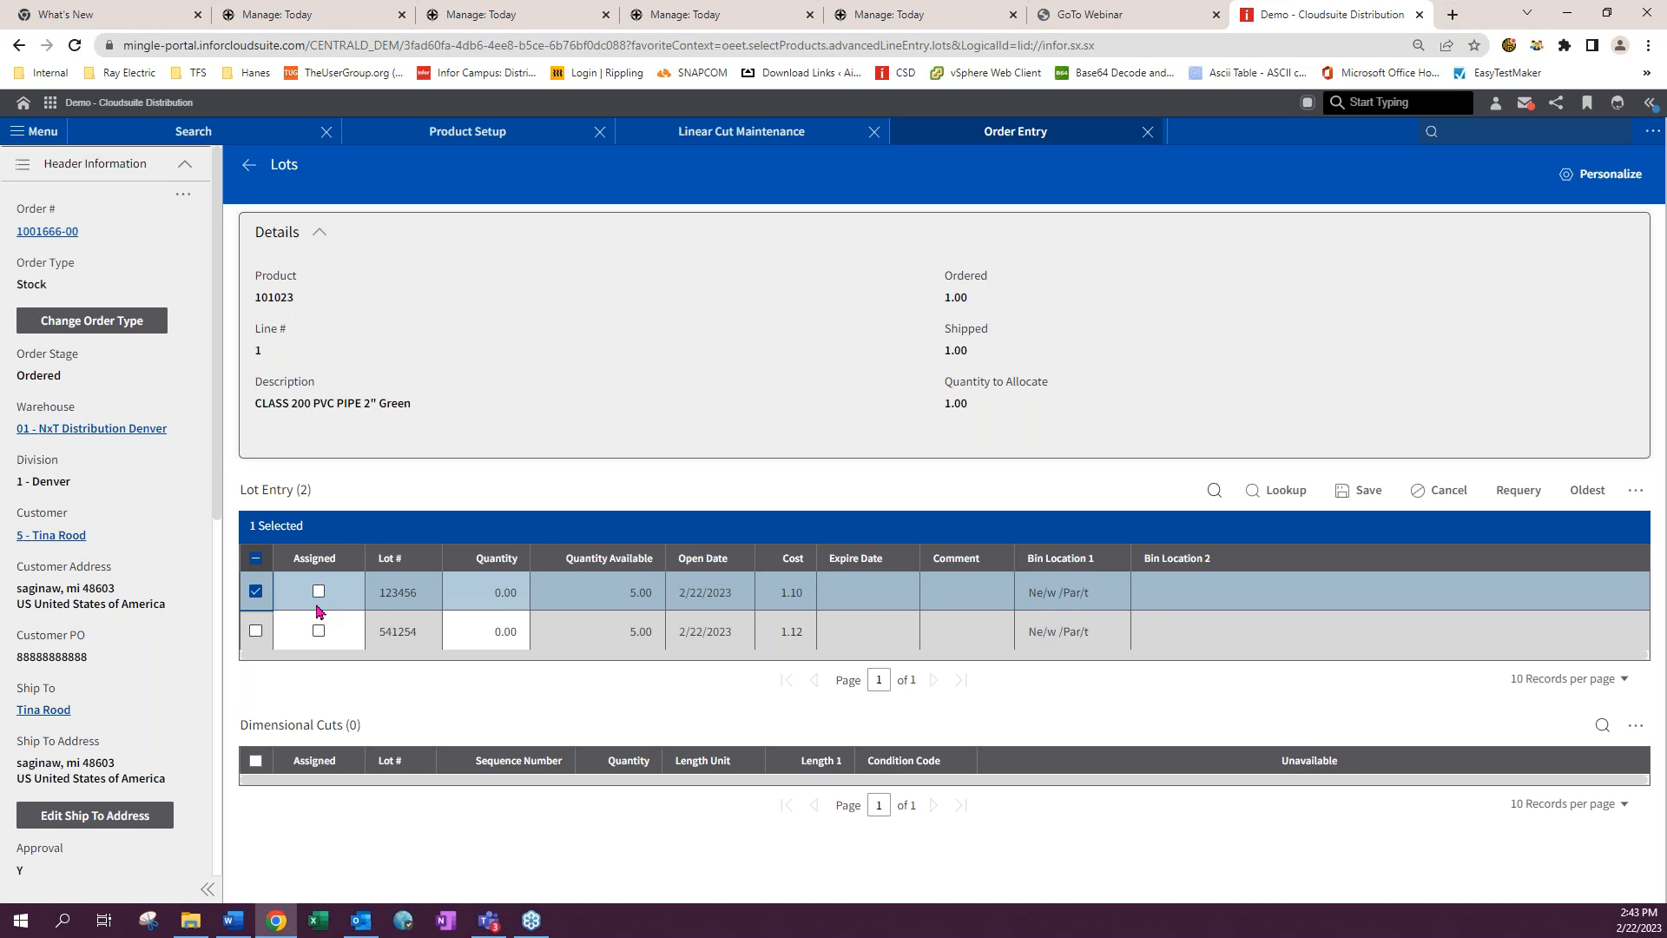
left_click(318, 591)
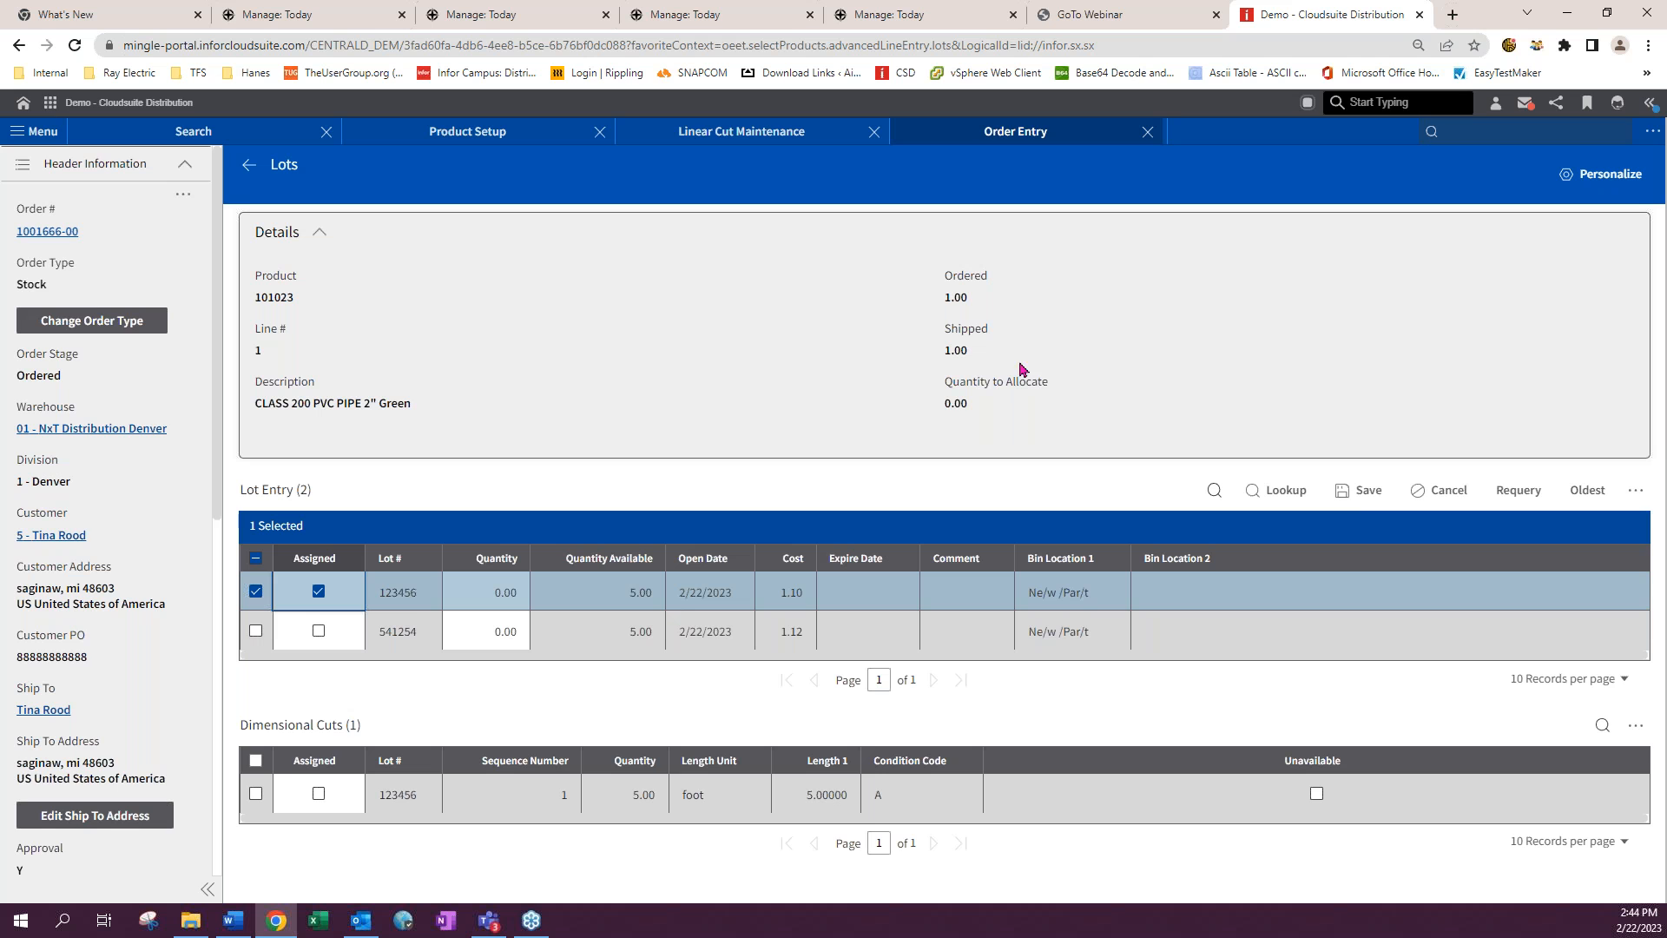
left_click(1359, 492)
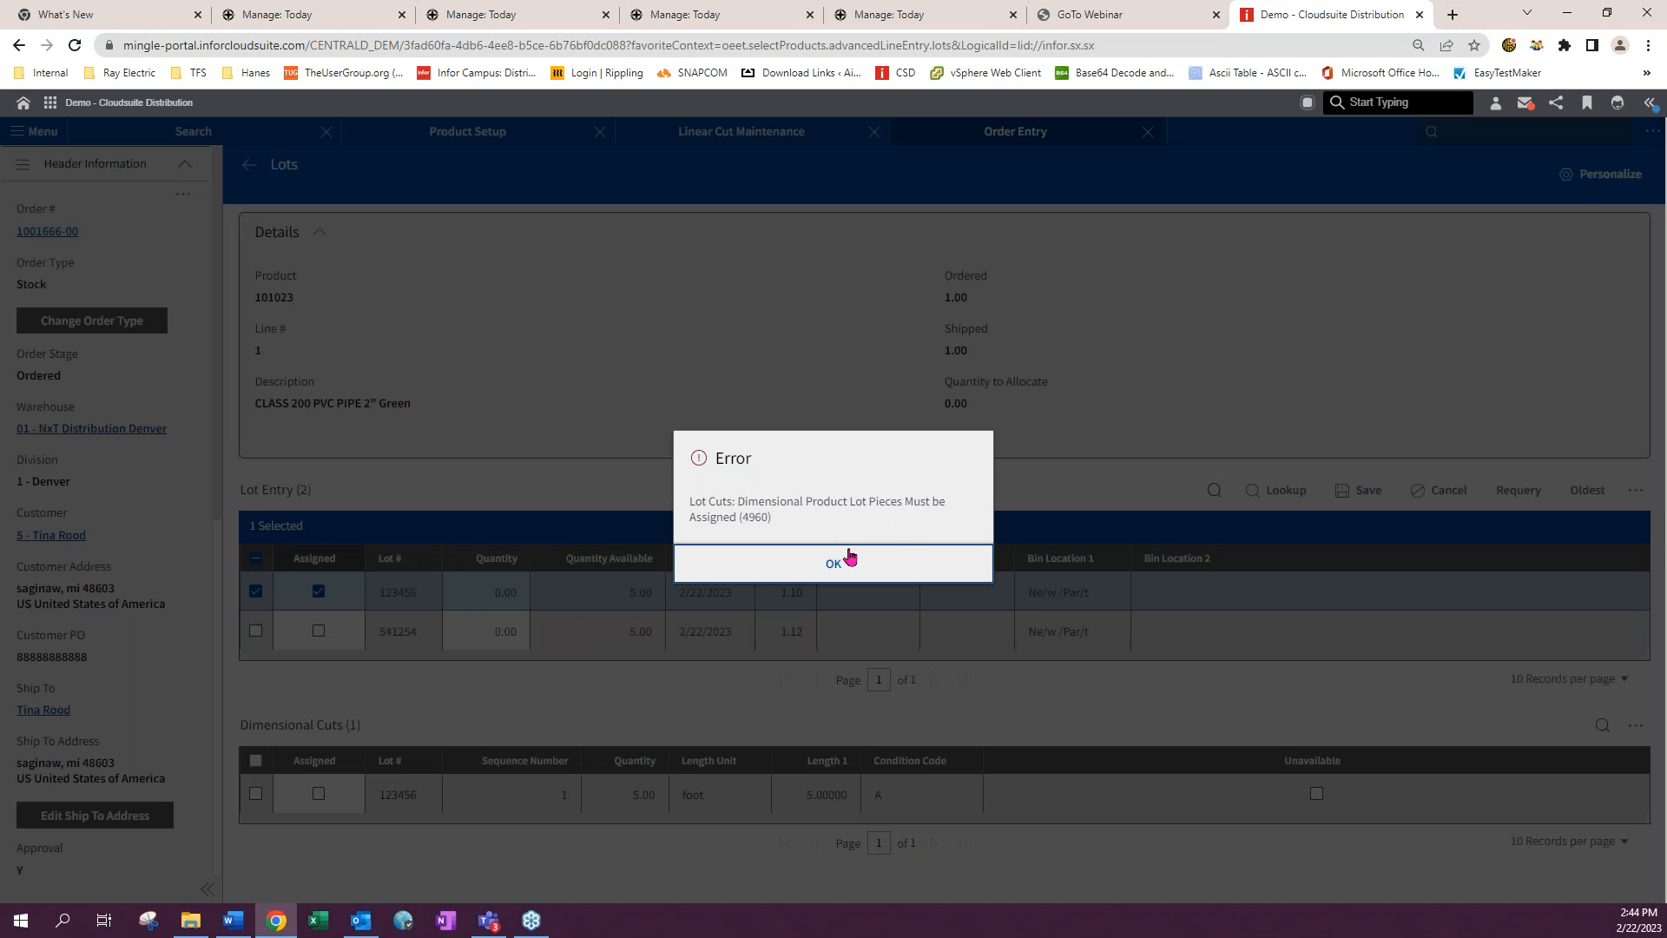
left_click(834, 563)
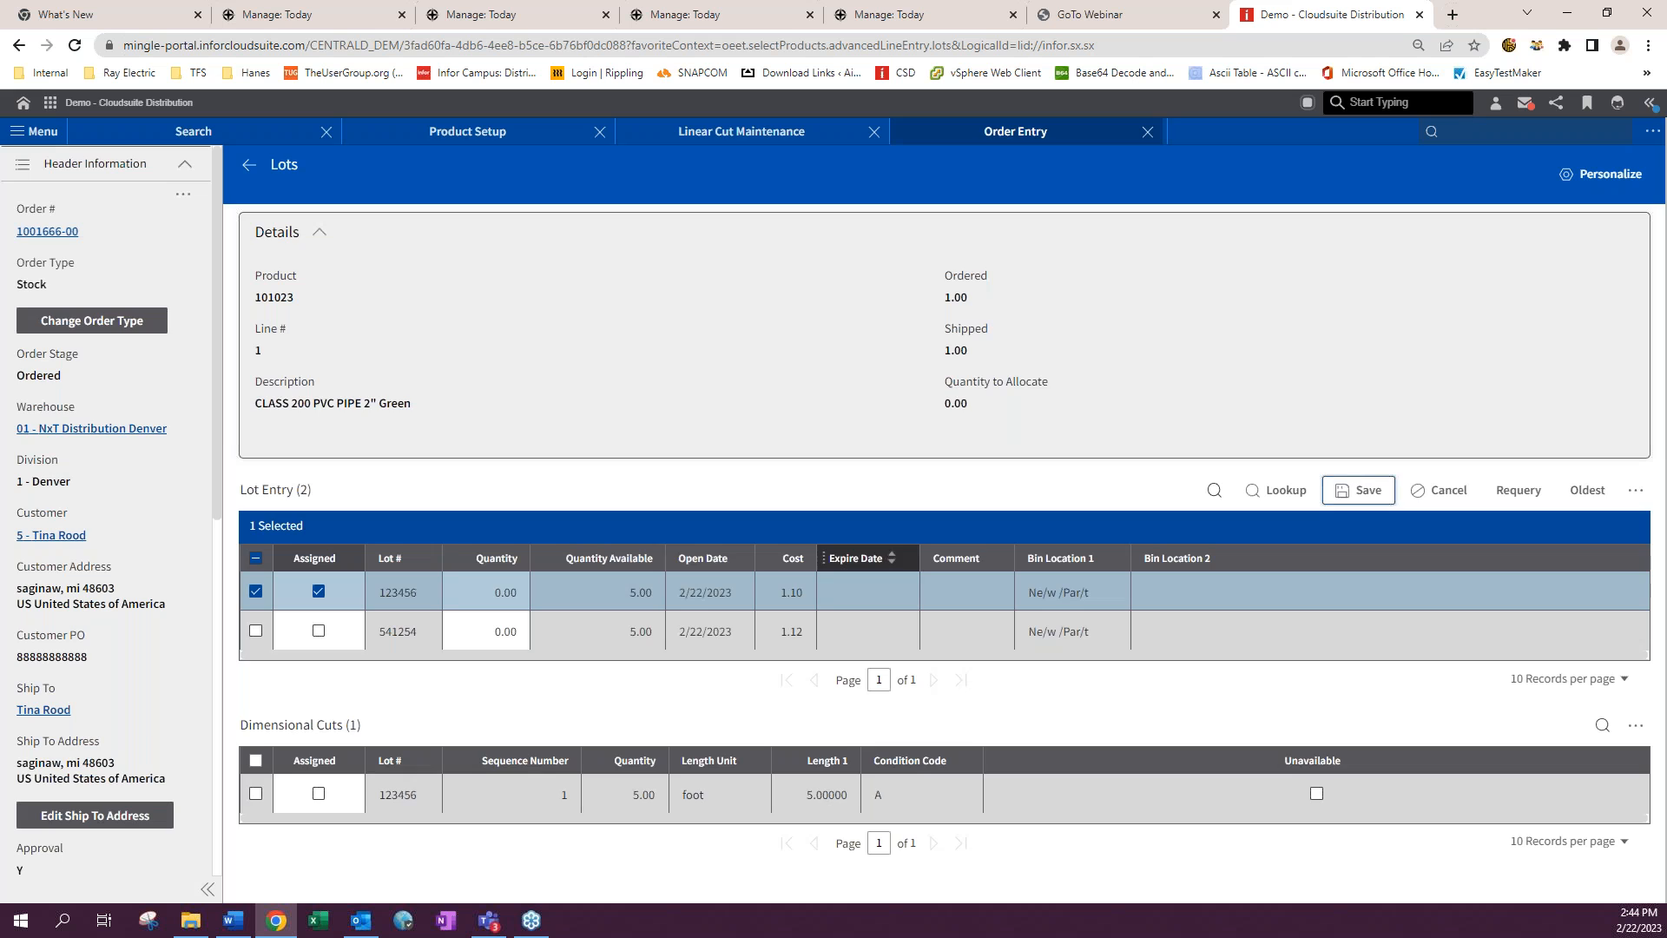
- Assign the dimensional cut piece from lot 123456 and save the lot entry
left_click(256, 793)
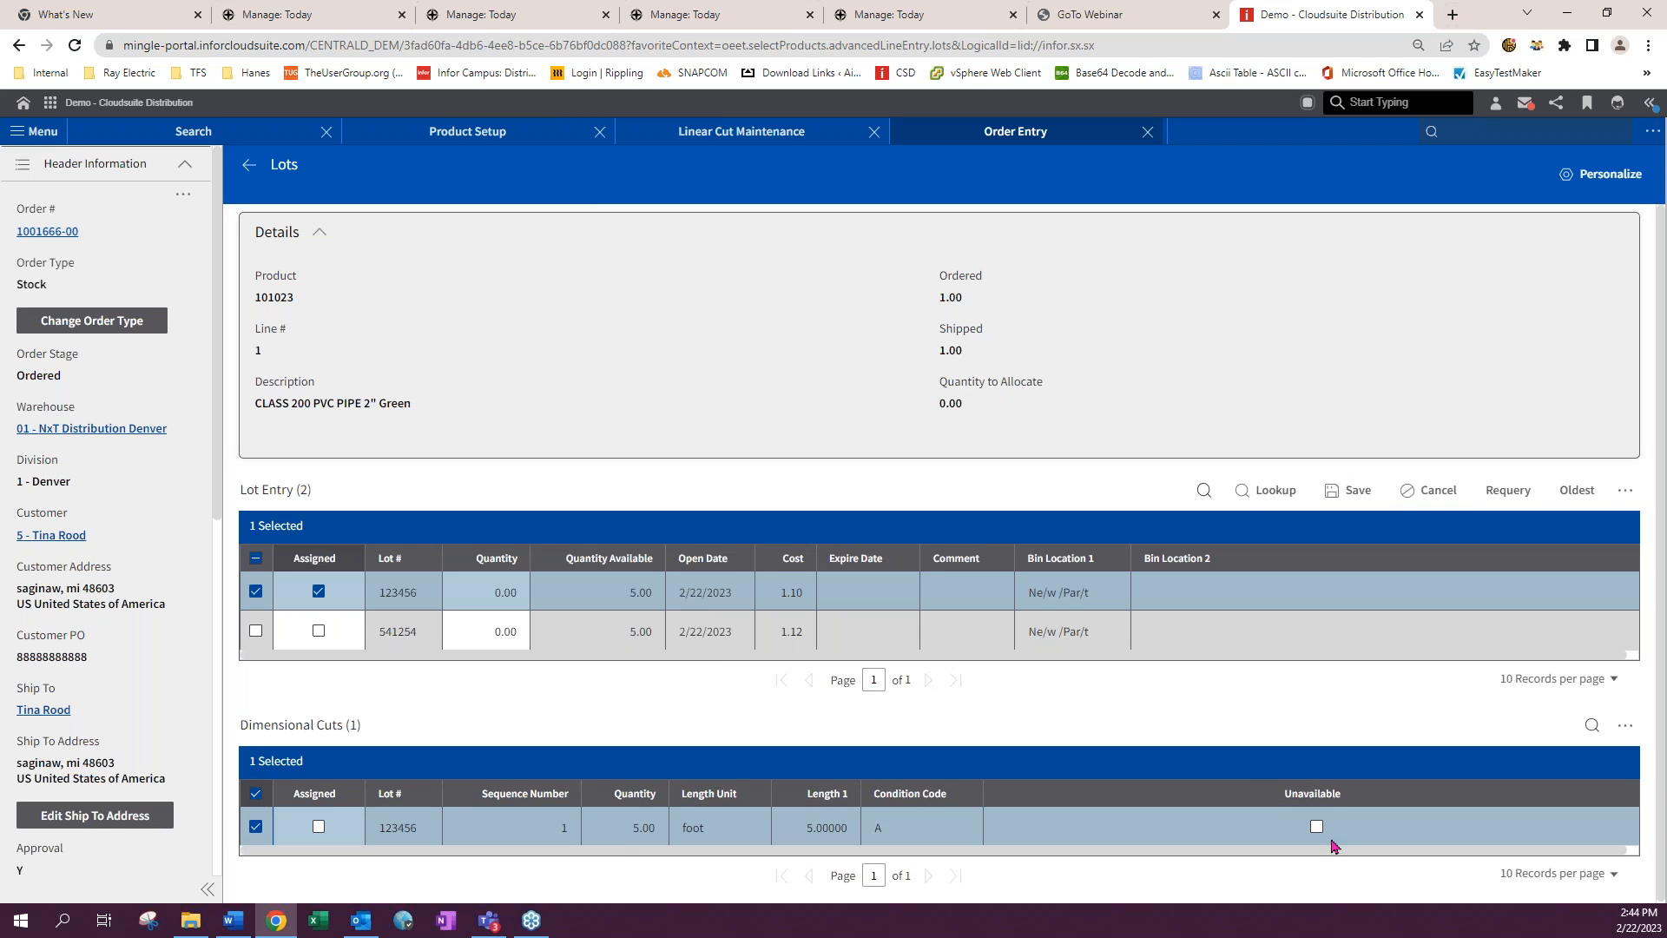
left_click(318, 827)
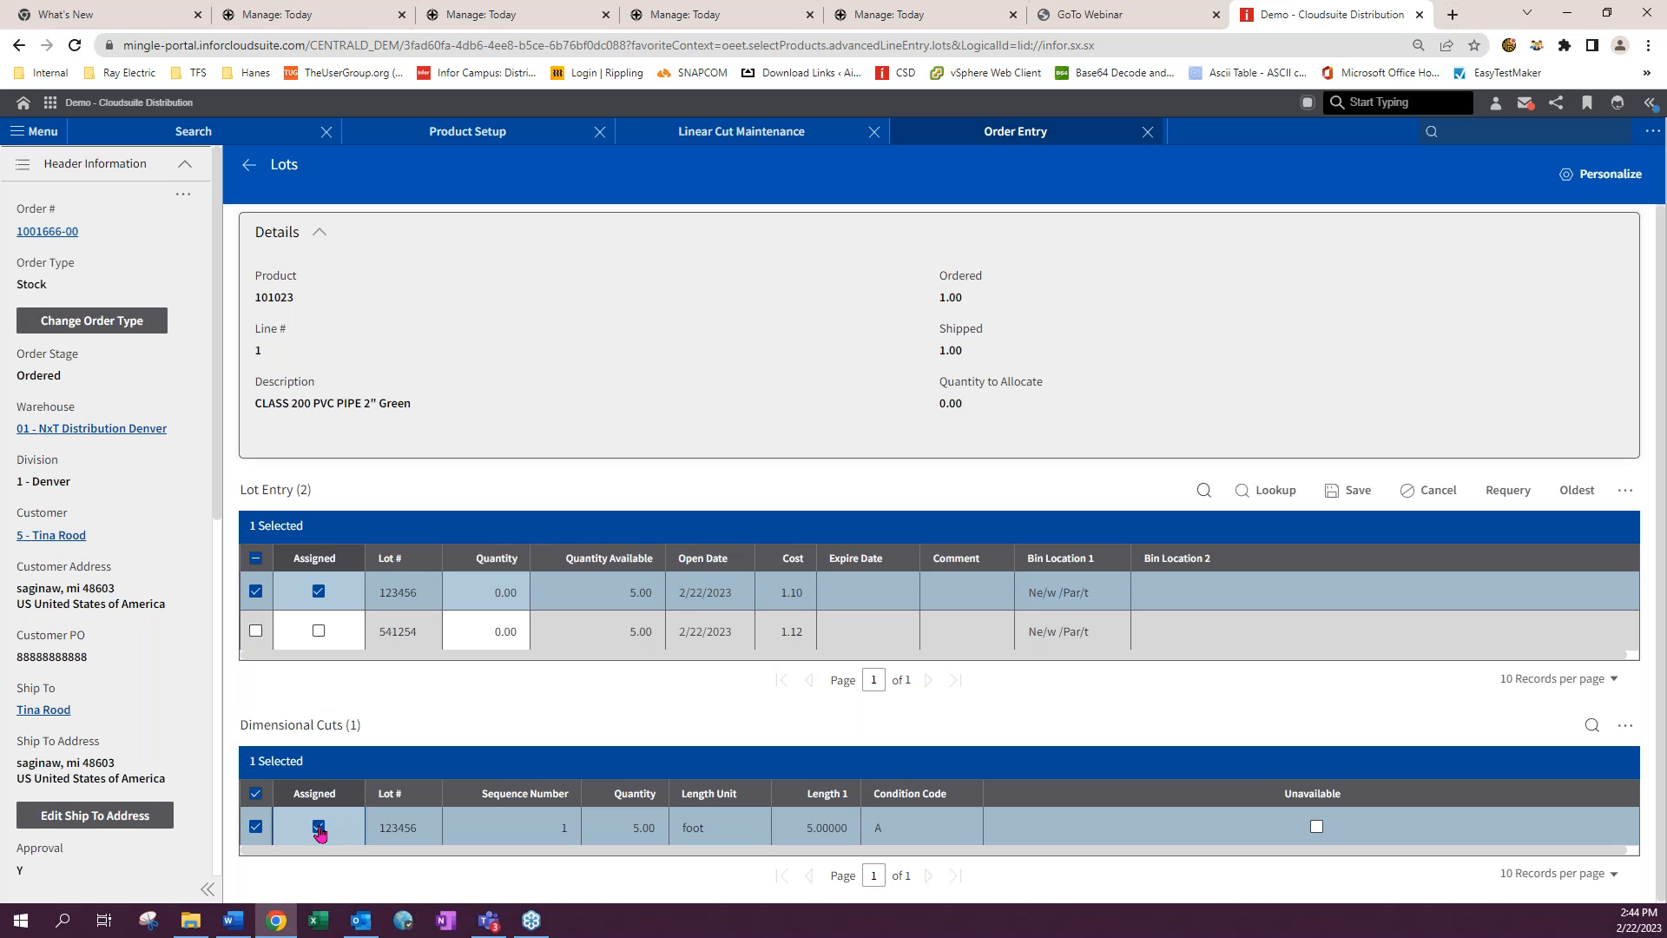
left_click(1357, 492)
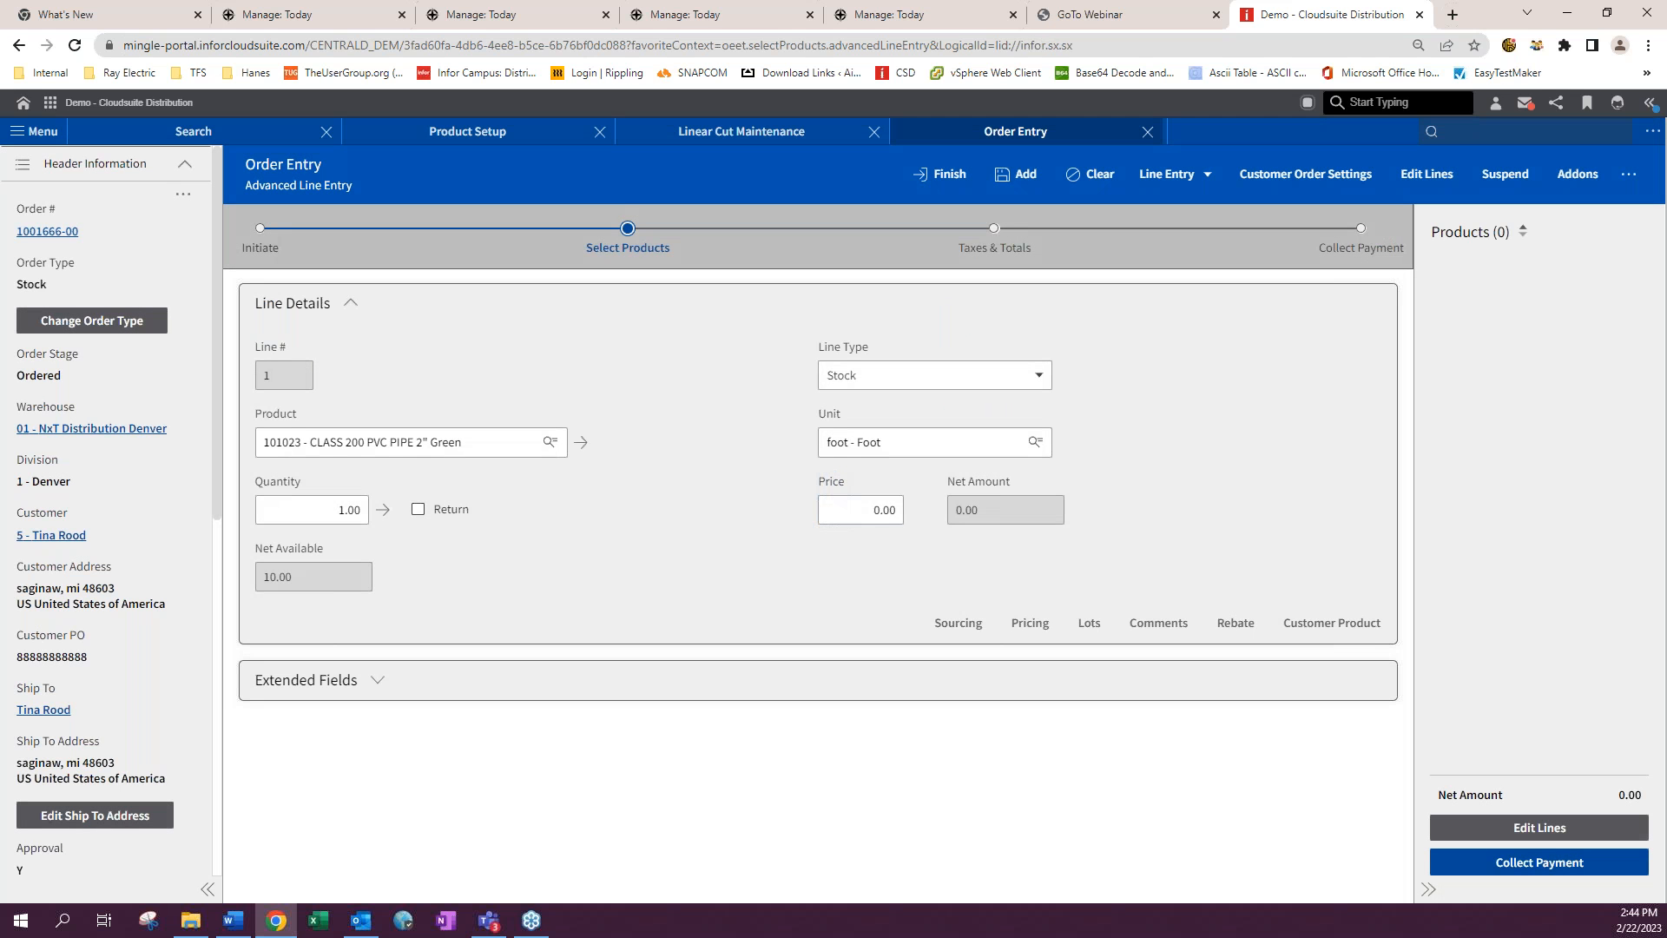
- Review the line's lot assignment, then add the line and finish the order
left_click(1083, 631)
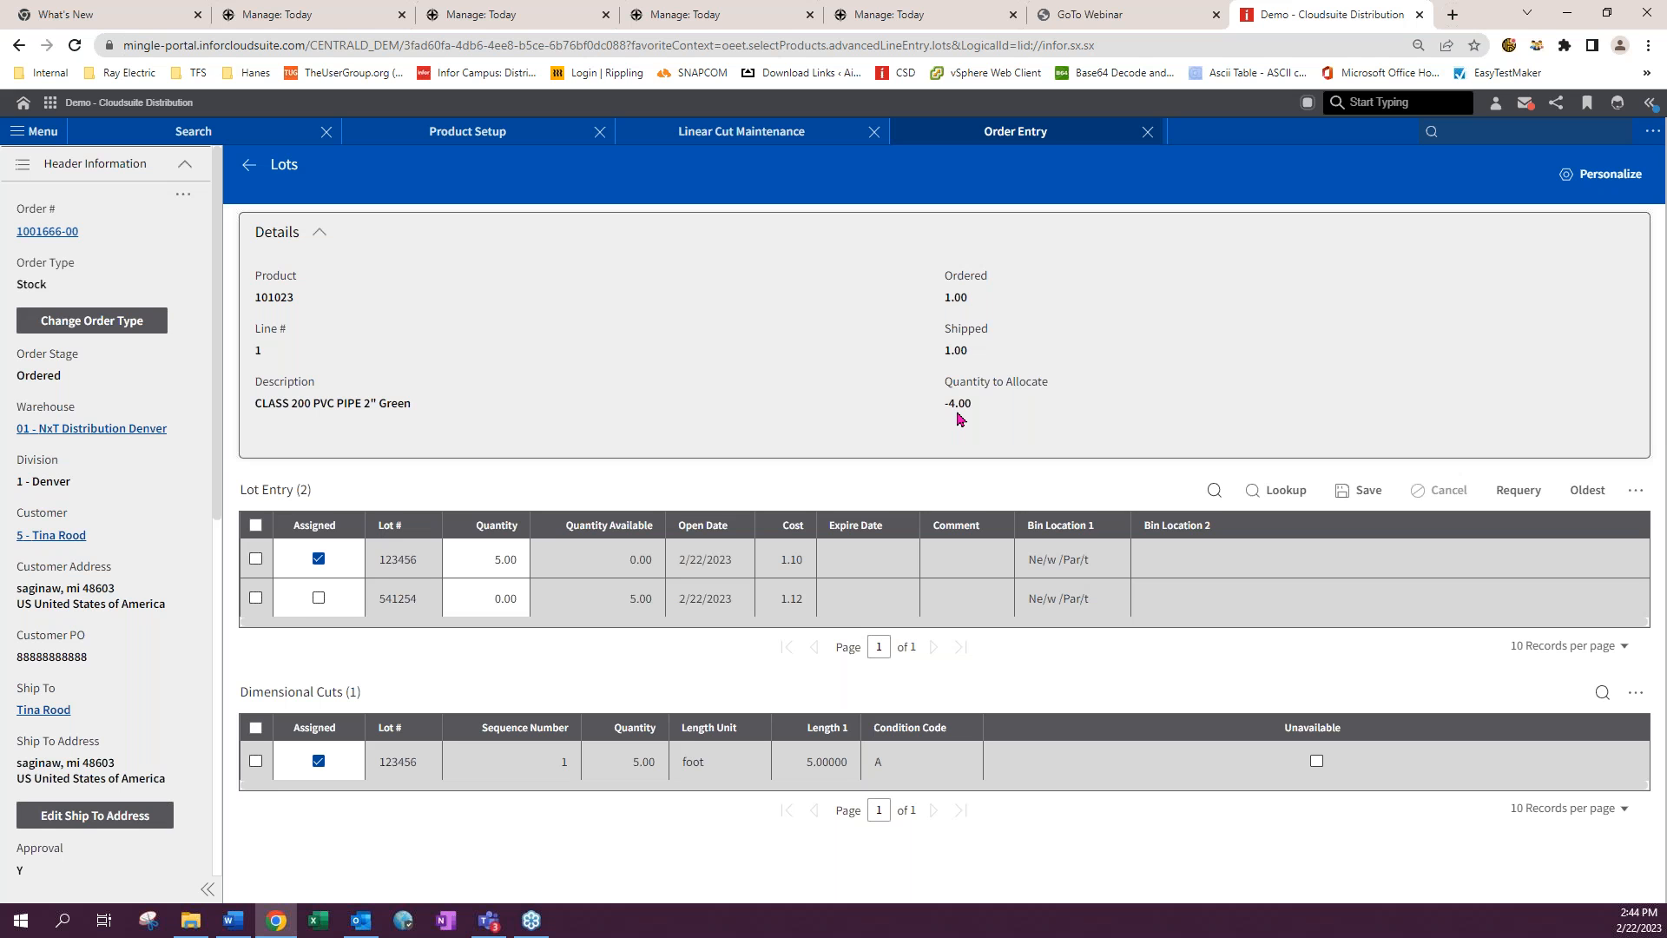
left_click(248, 168)
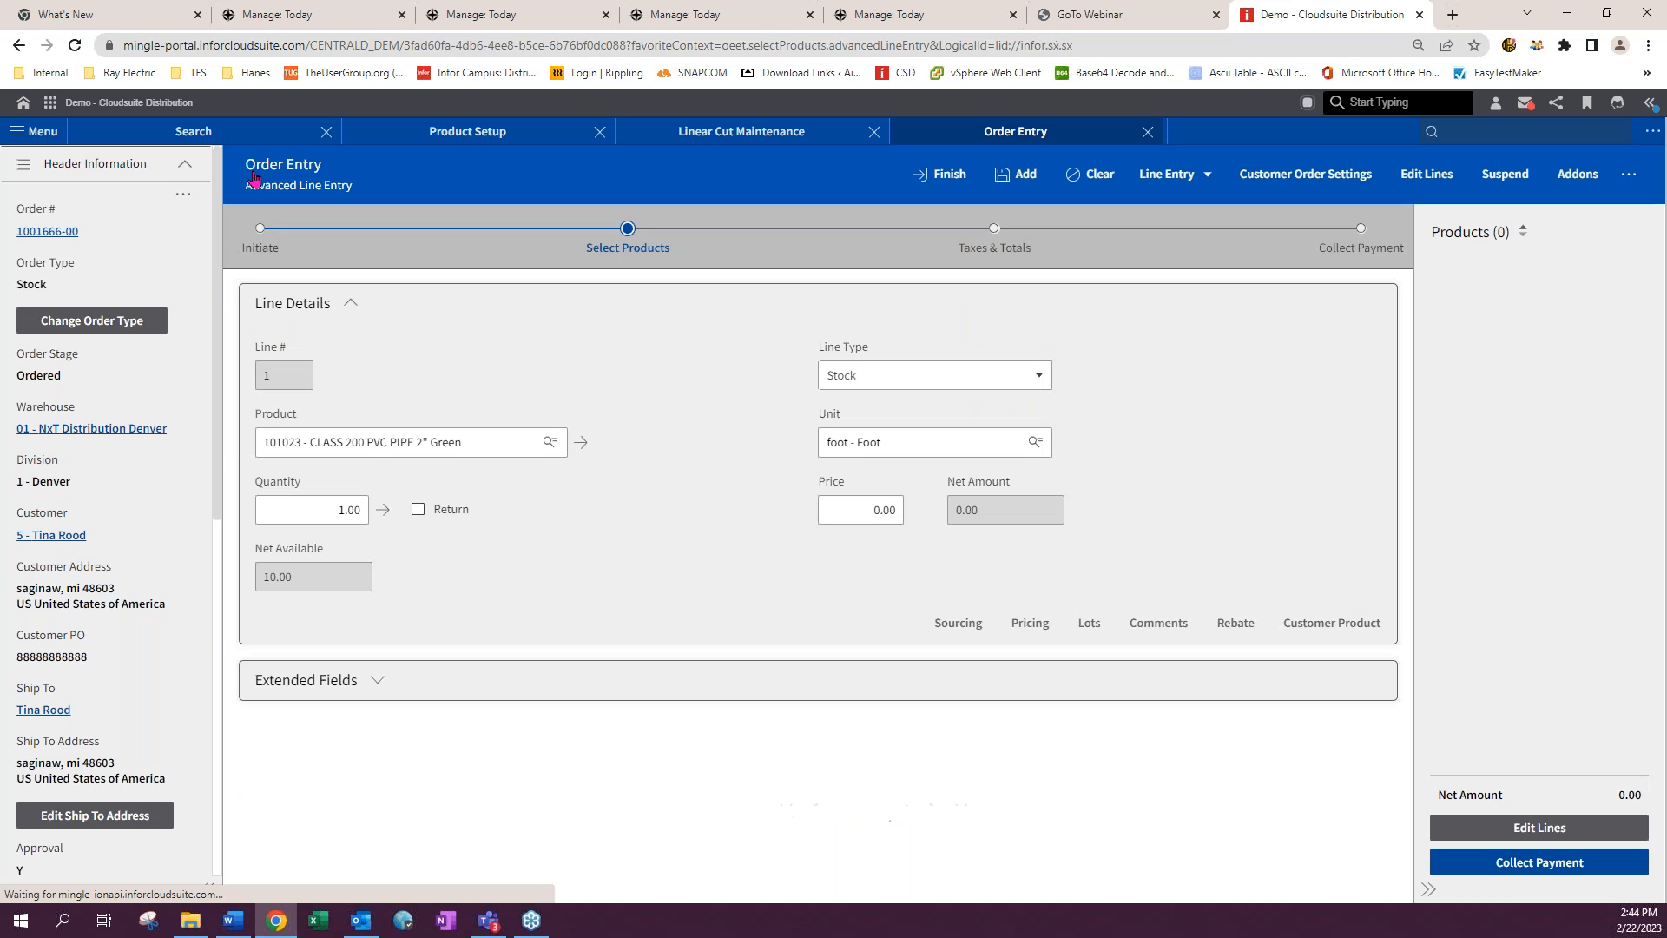
left_click(1020, 174)
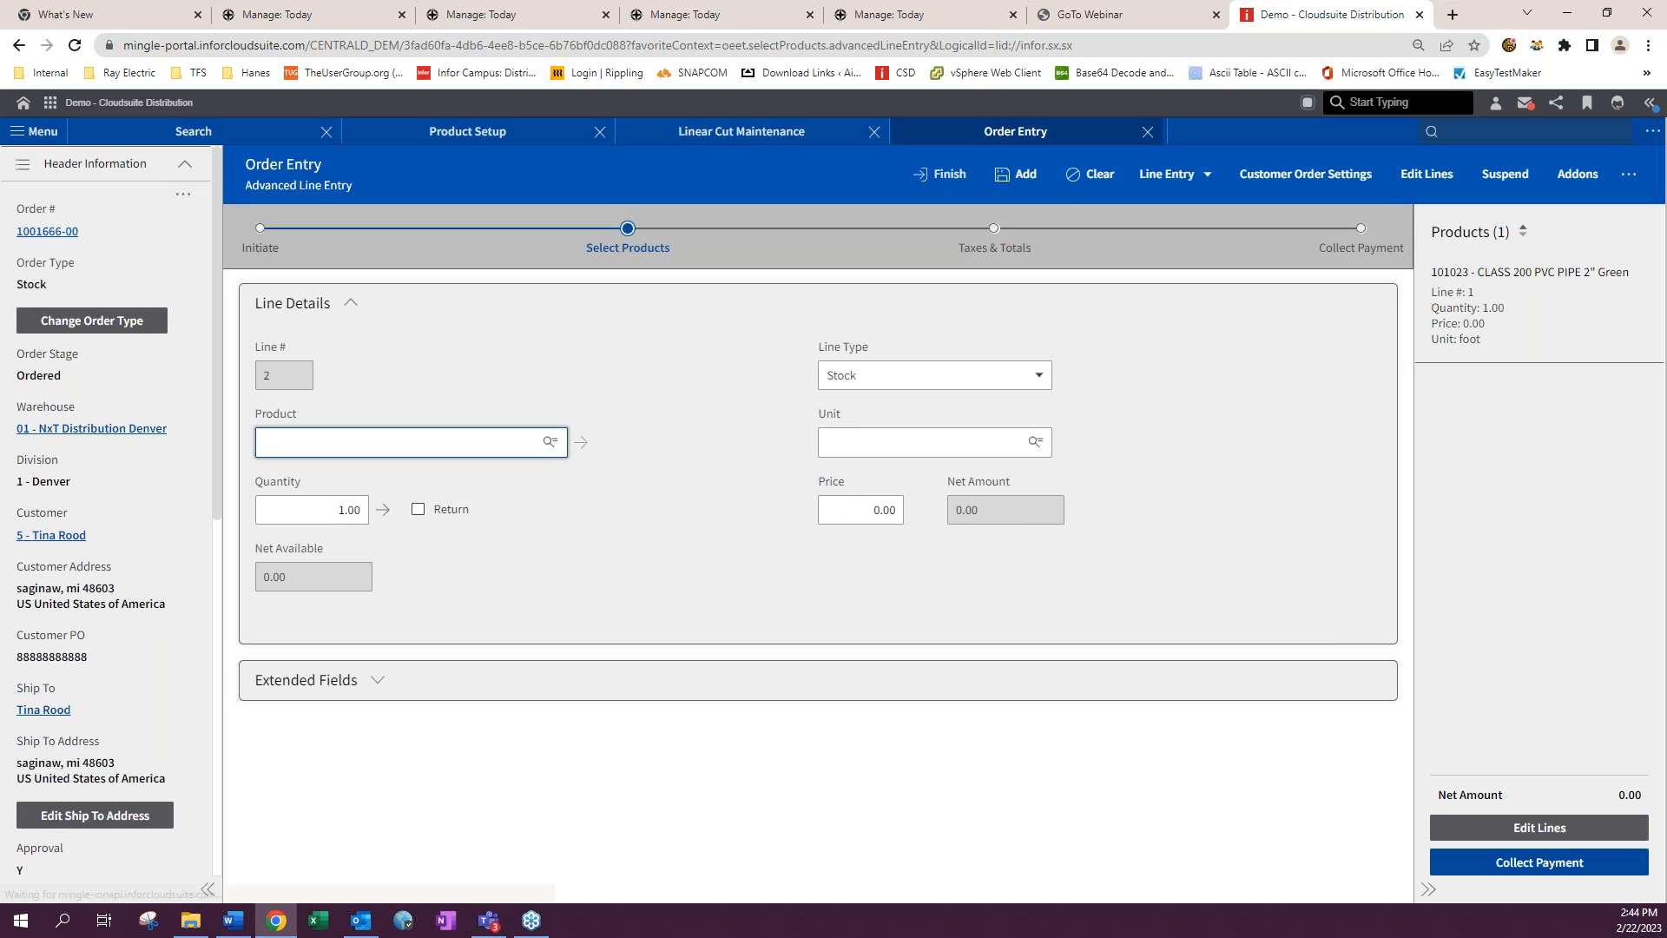
left_click(946, 174)
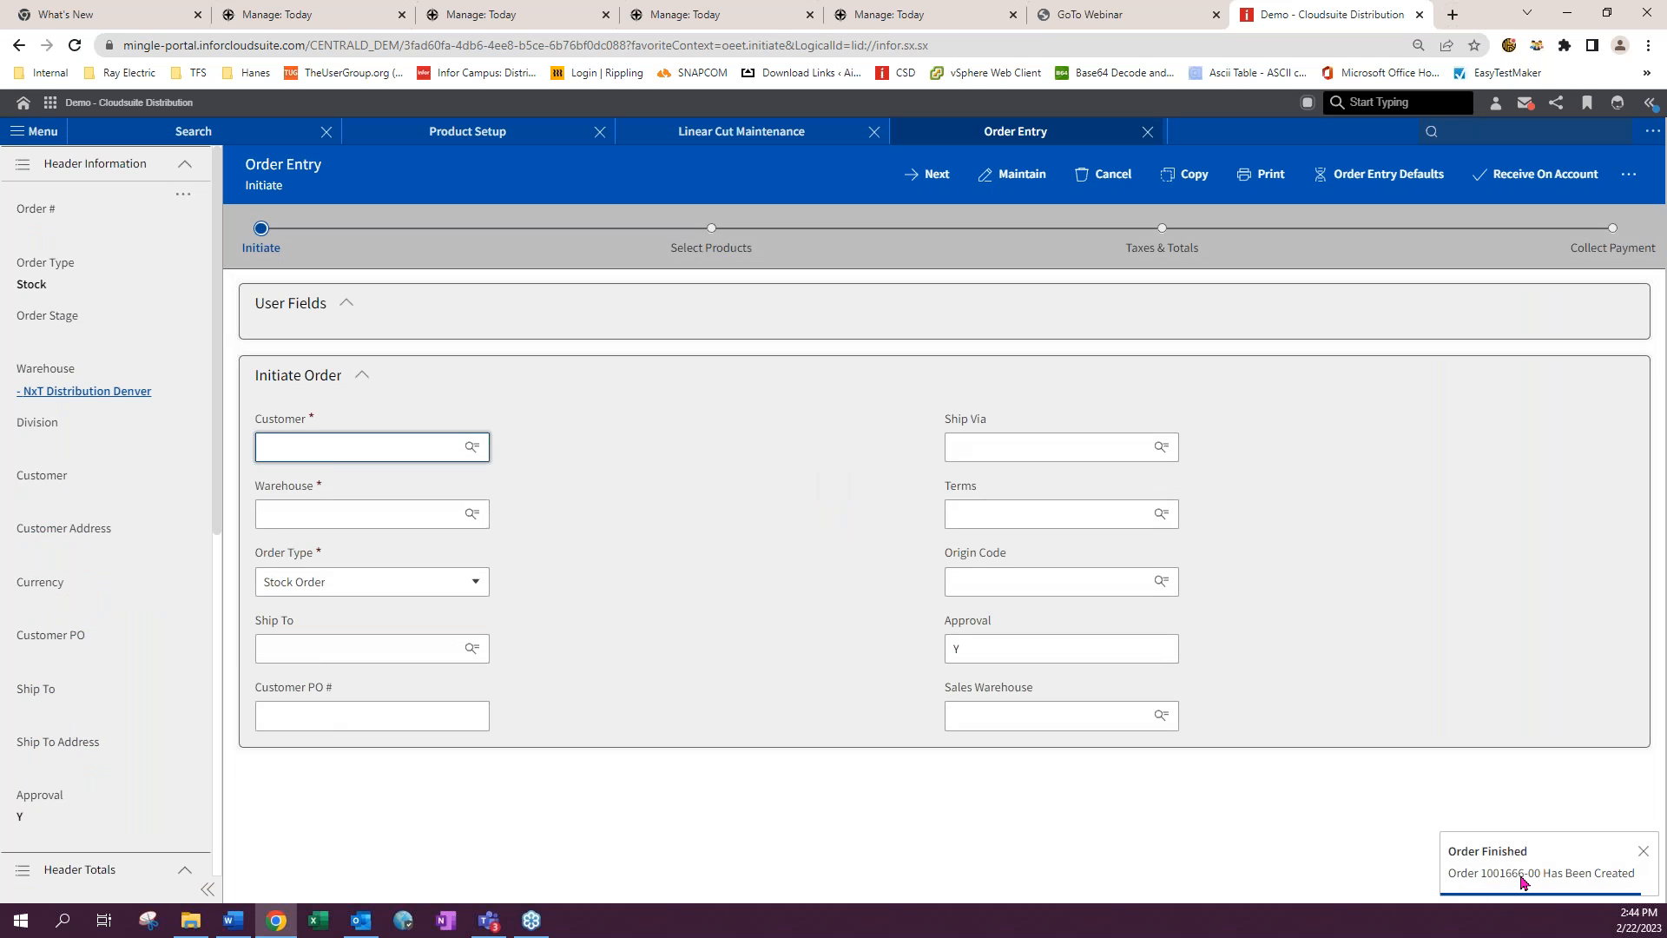
- Find the new order in Linear Cut Maintenance and open Apply Cuts for its line
left_click(741, 131)
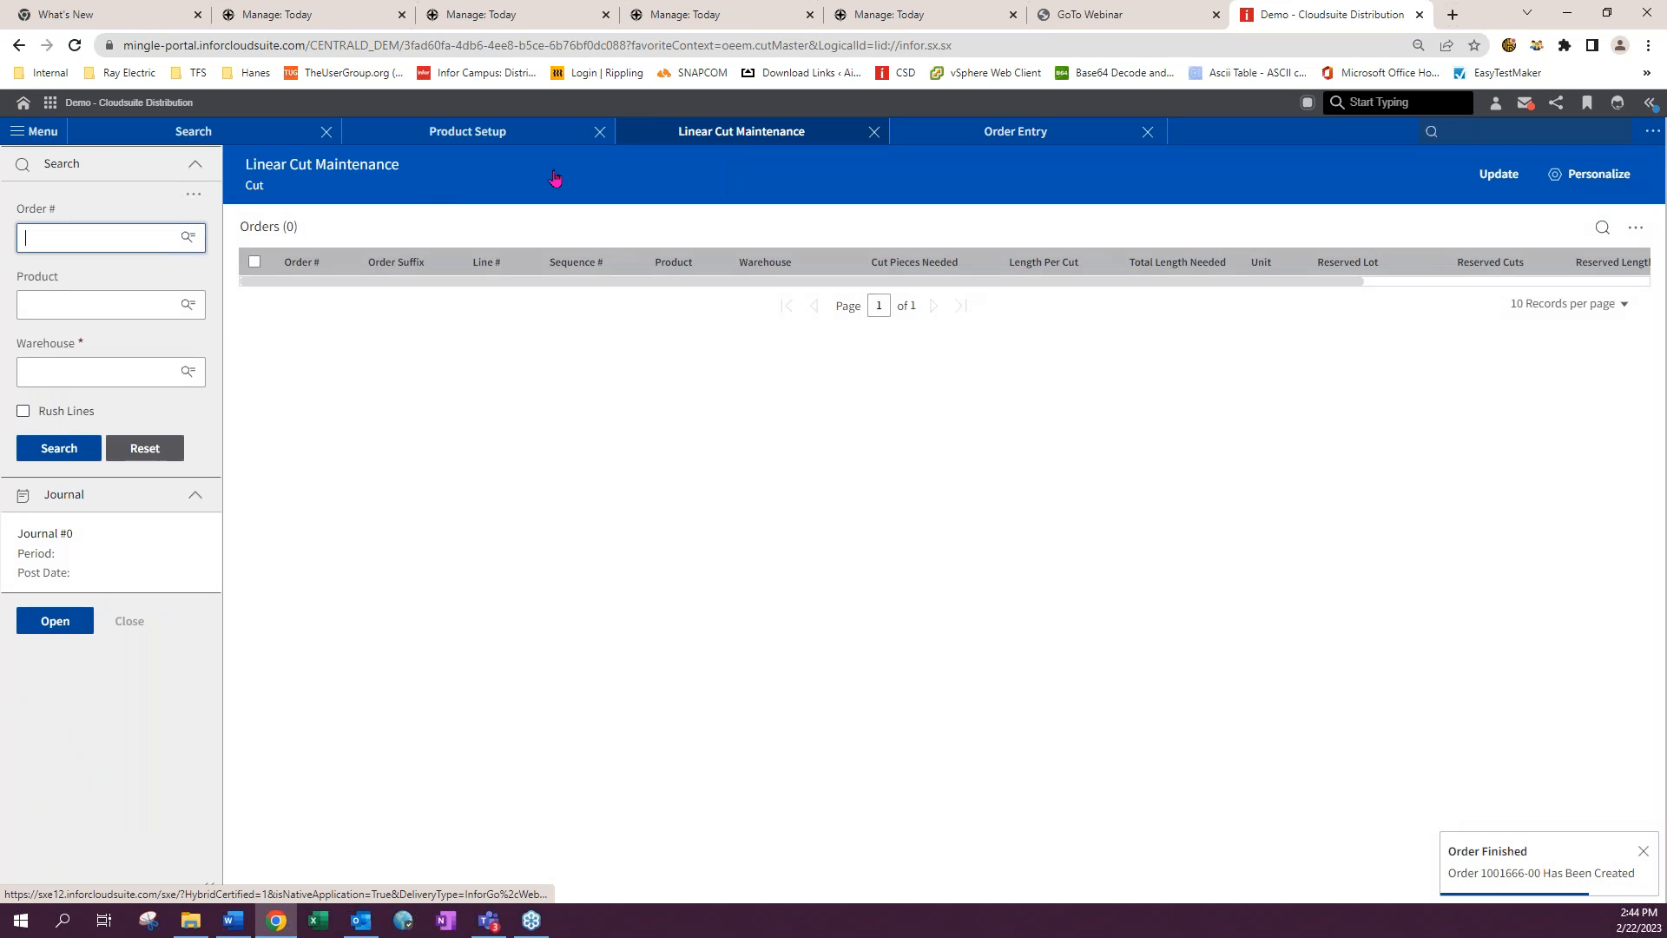
left_click(90, 240)
left_click(84, 271)
left_click(58, 448)
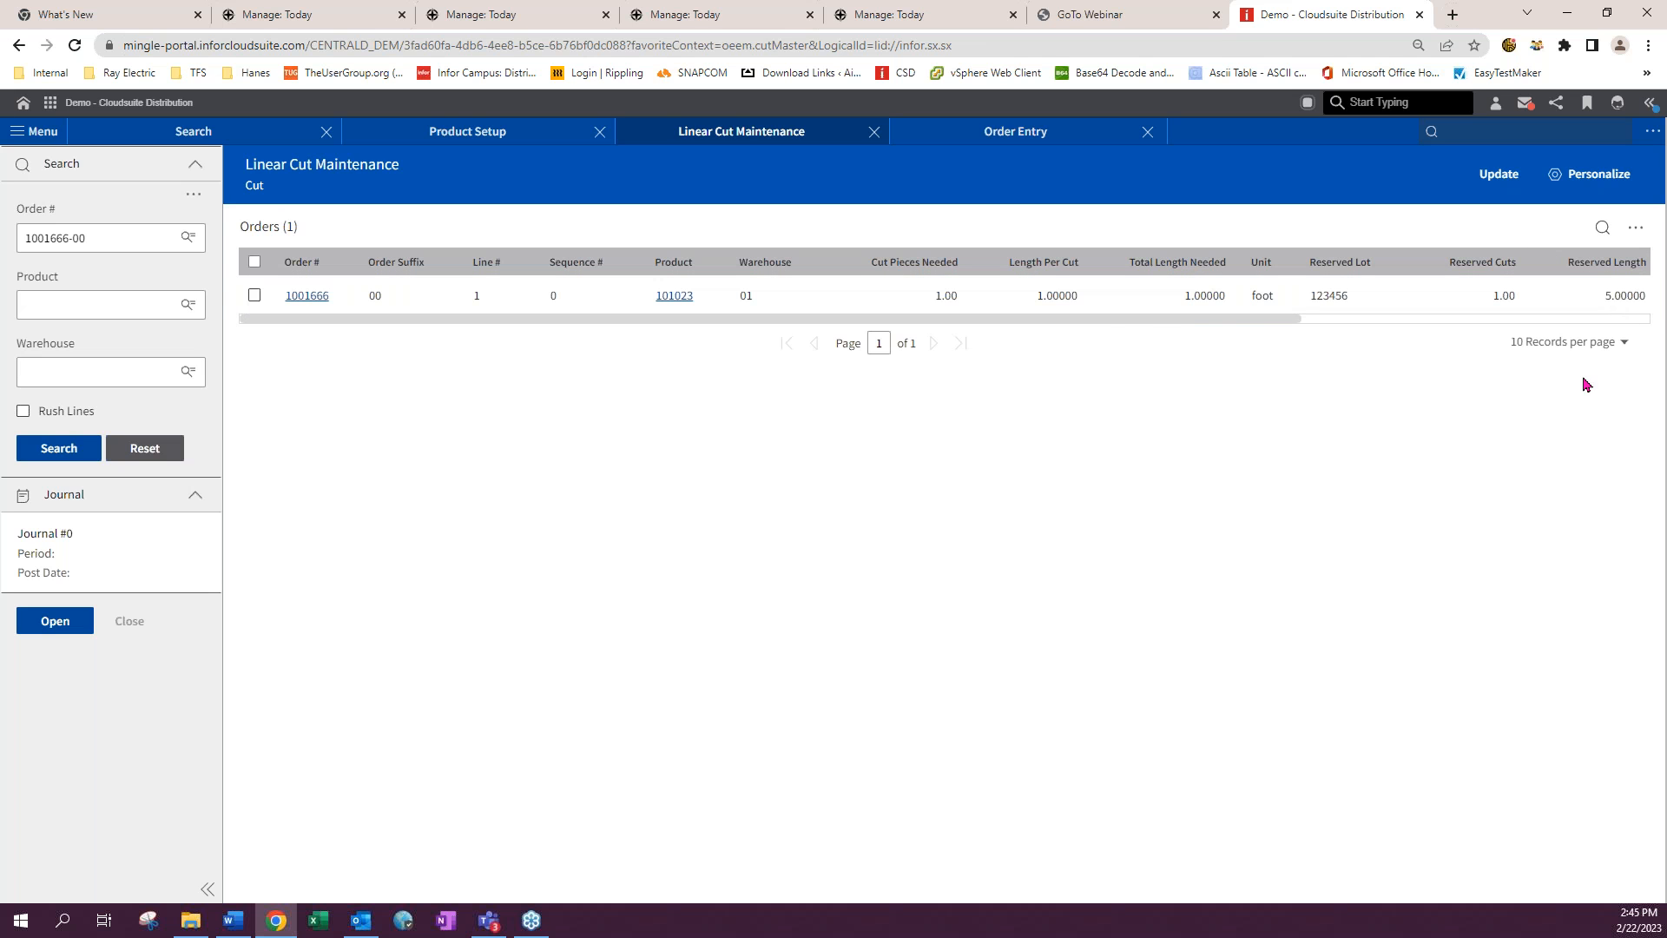
left_click_drag(1142, 317, 874, 346)
left_click(254, 295)
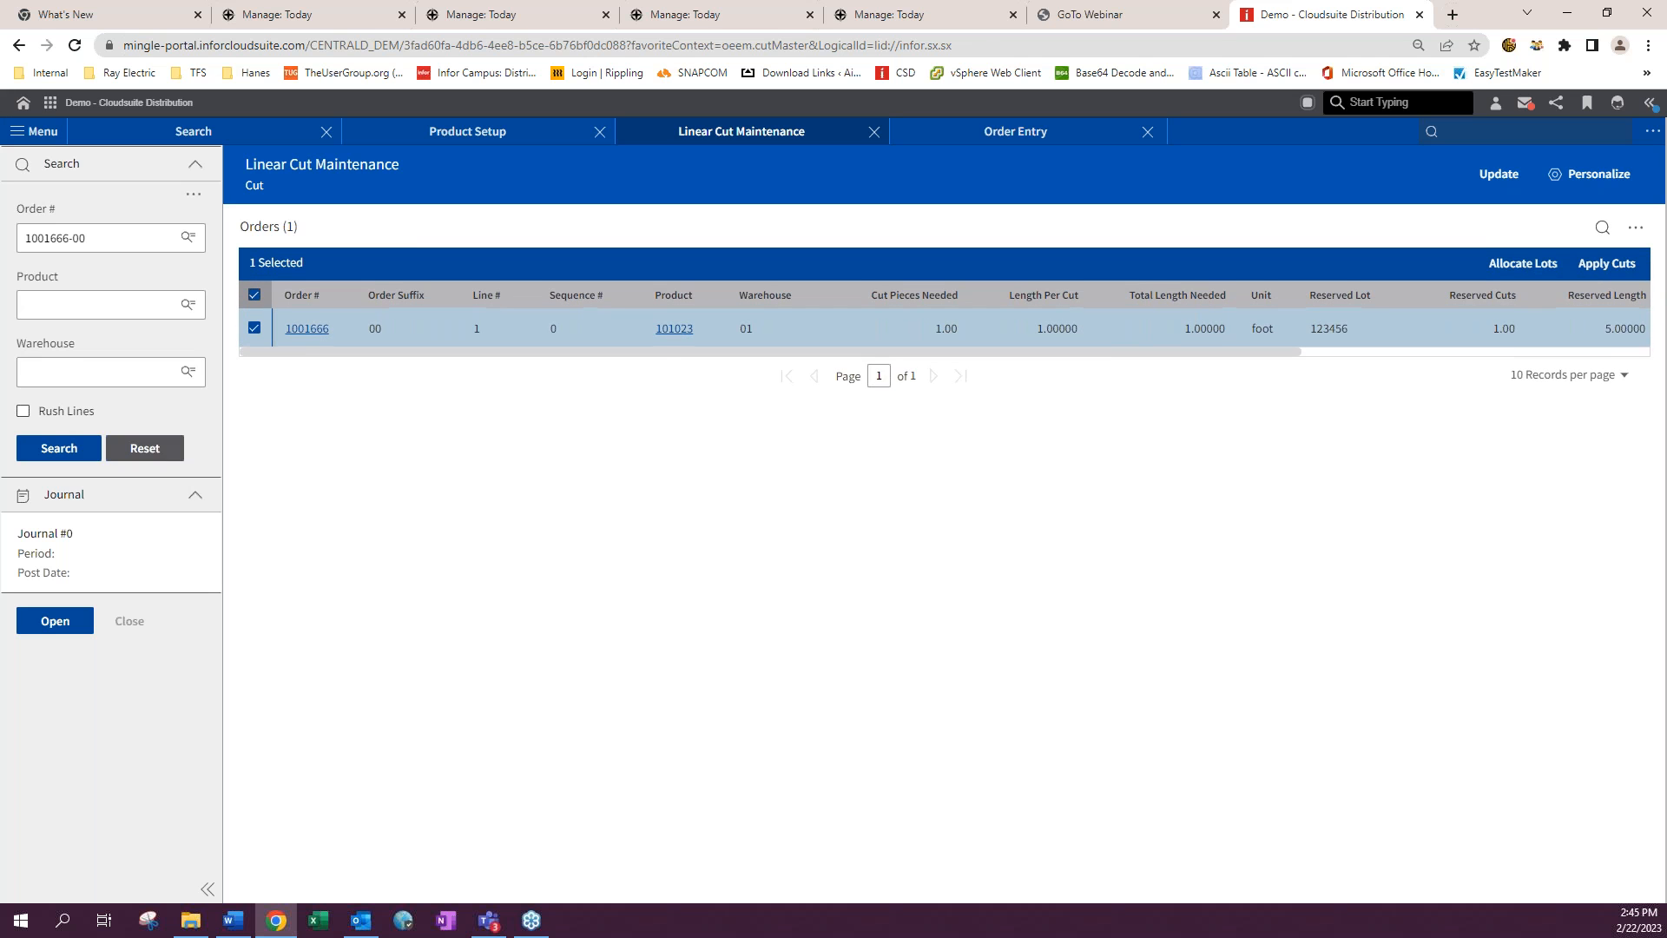
left_click(1607, 265)
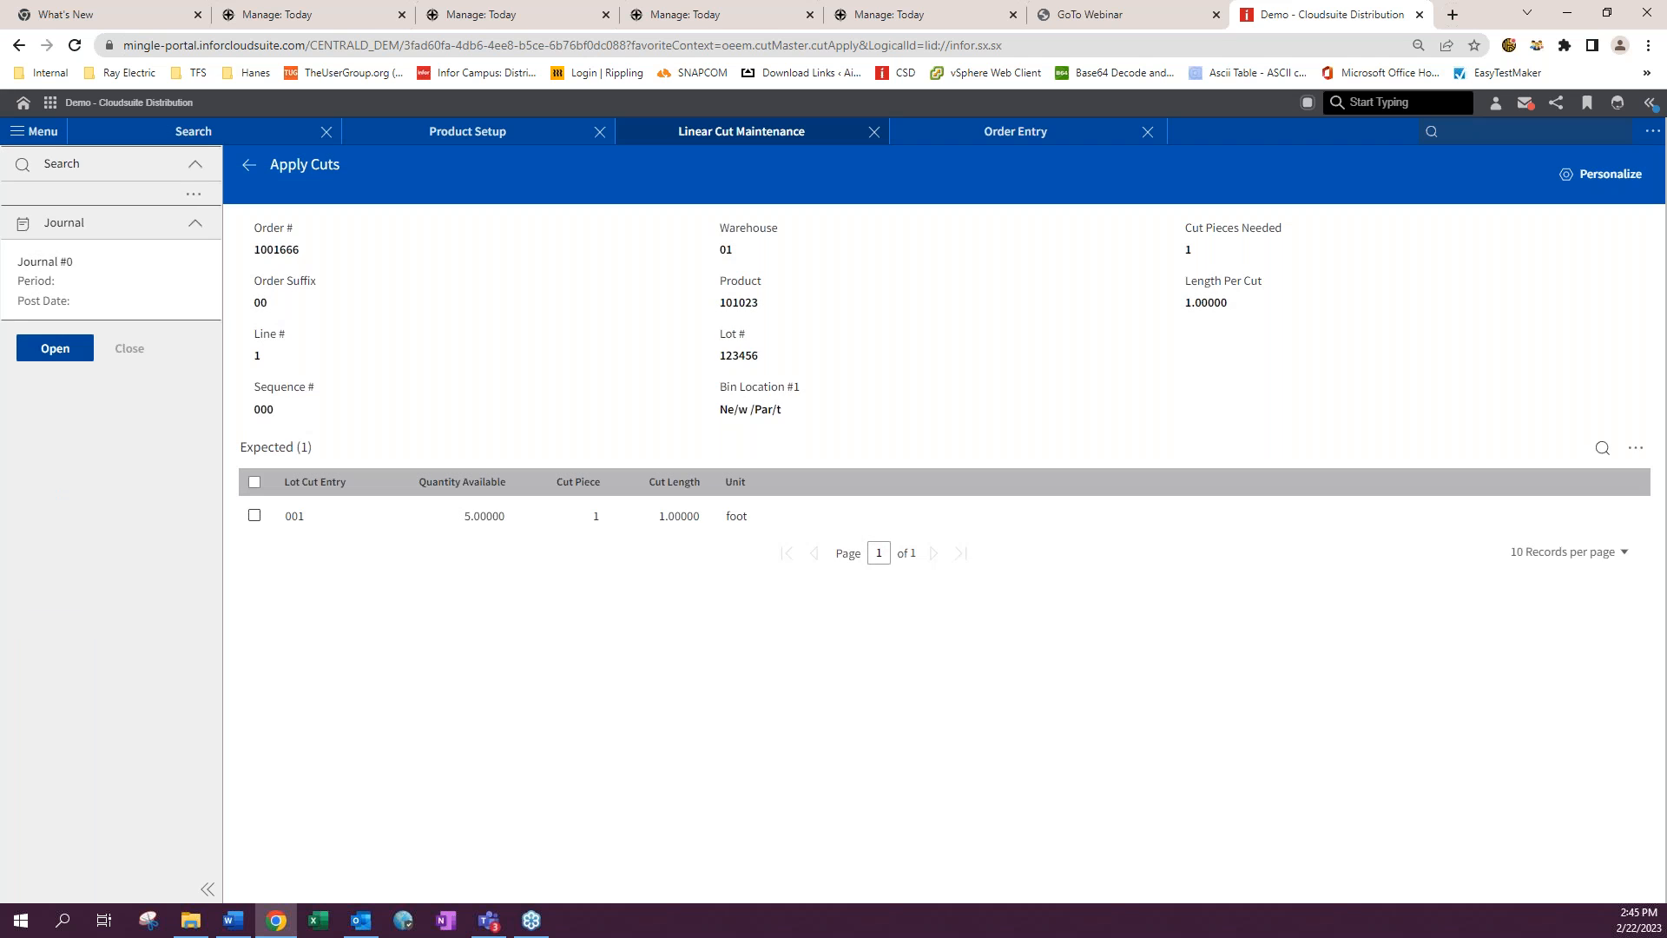
- Cut a new 1 foot piece from lot cut entry 001 and apply it to the order line
left_click(254, 515)
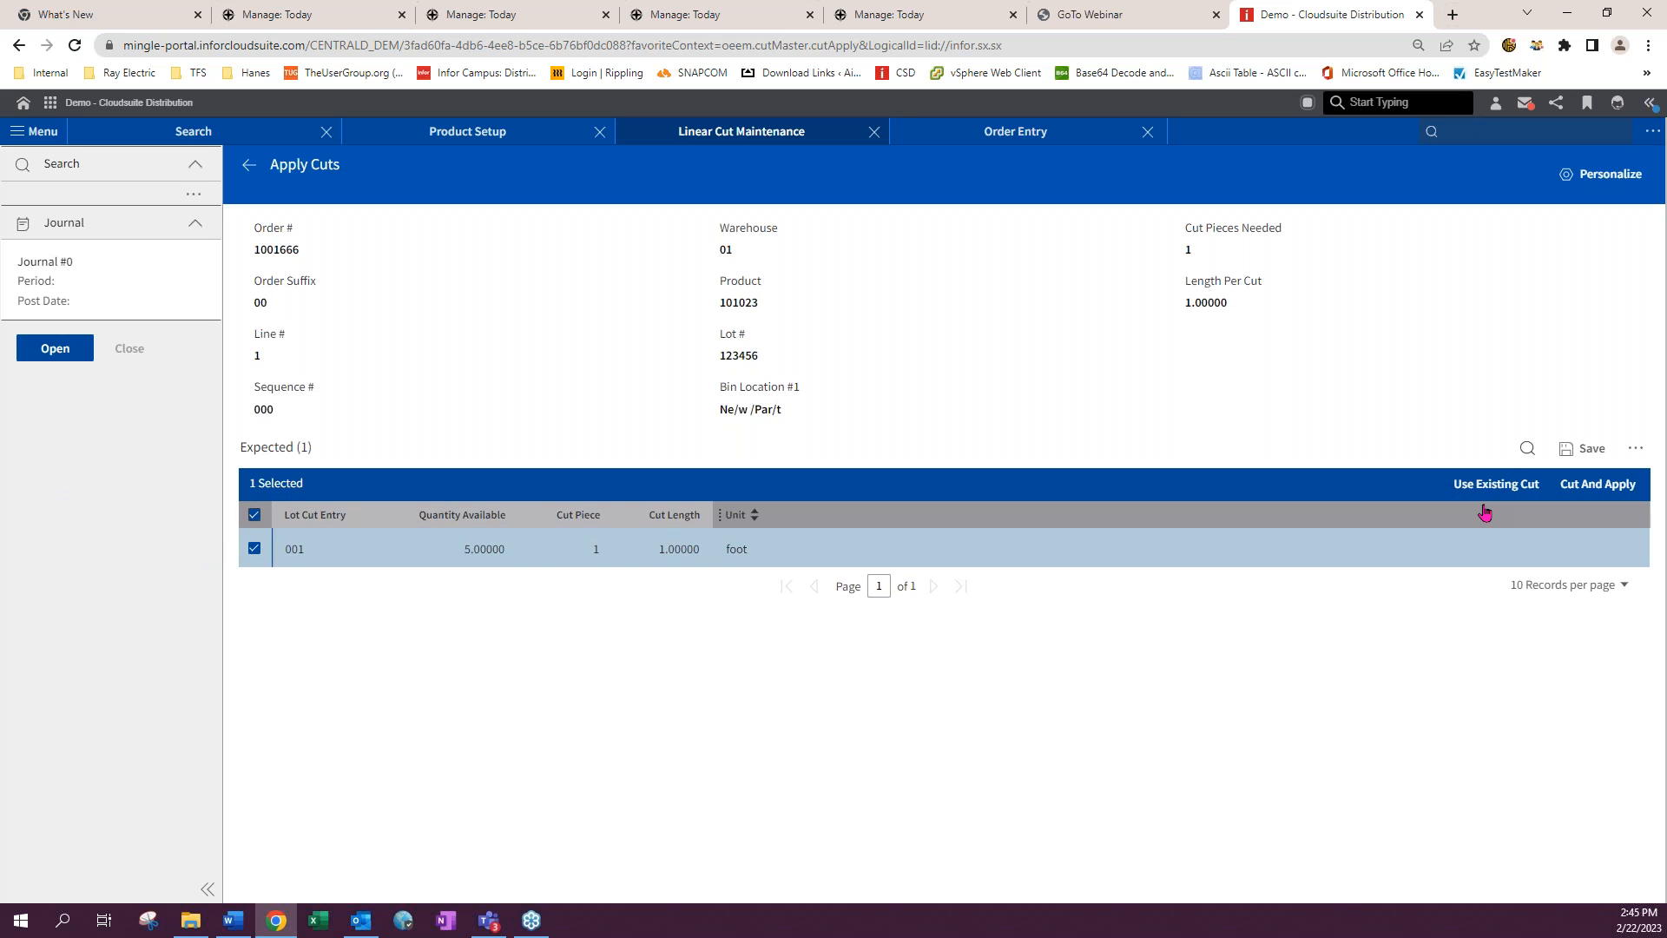
left_click(1595, 484)
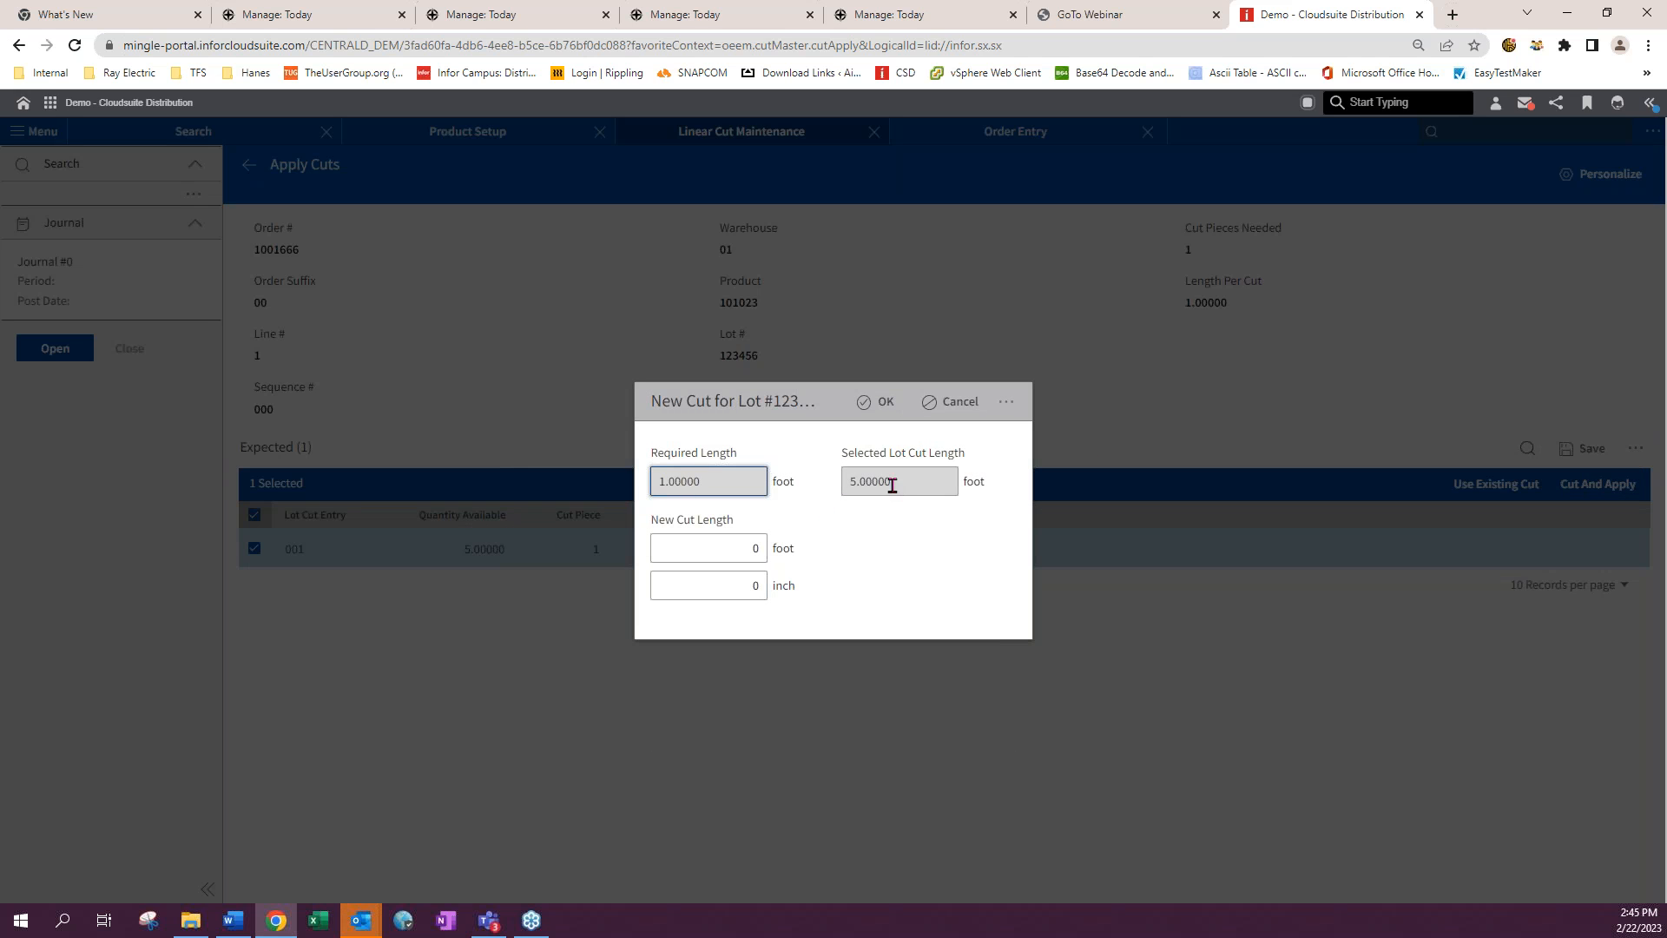
left_click(752, 545)
type("1")
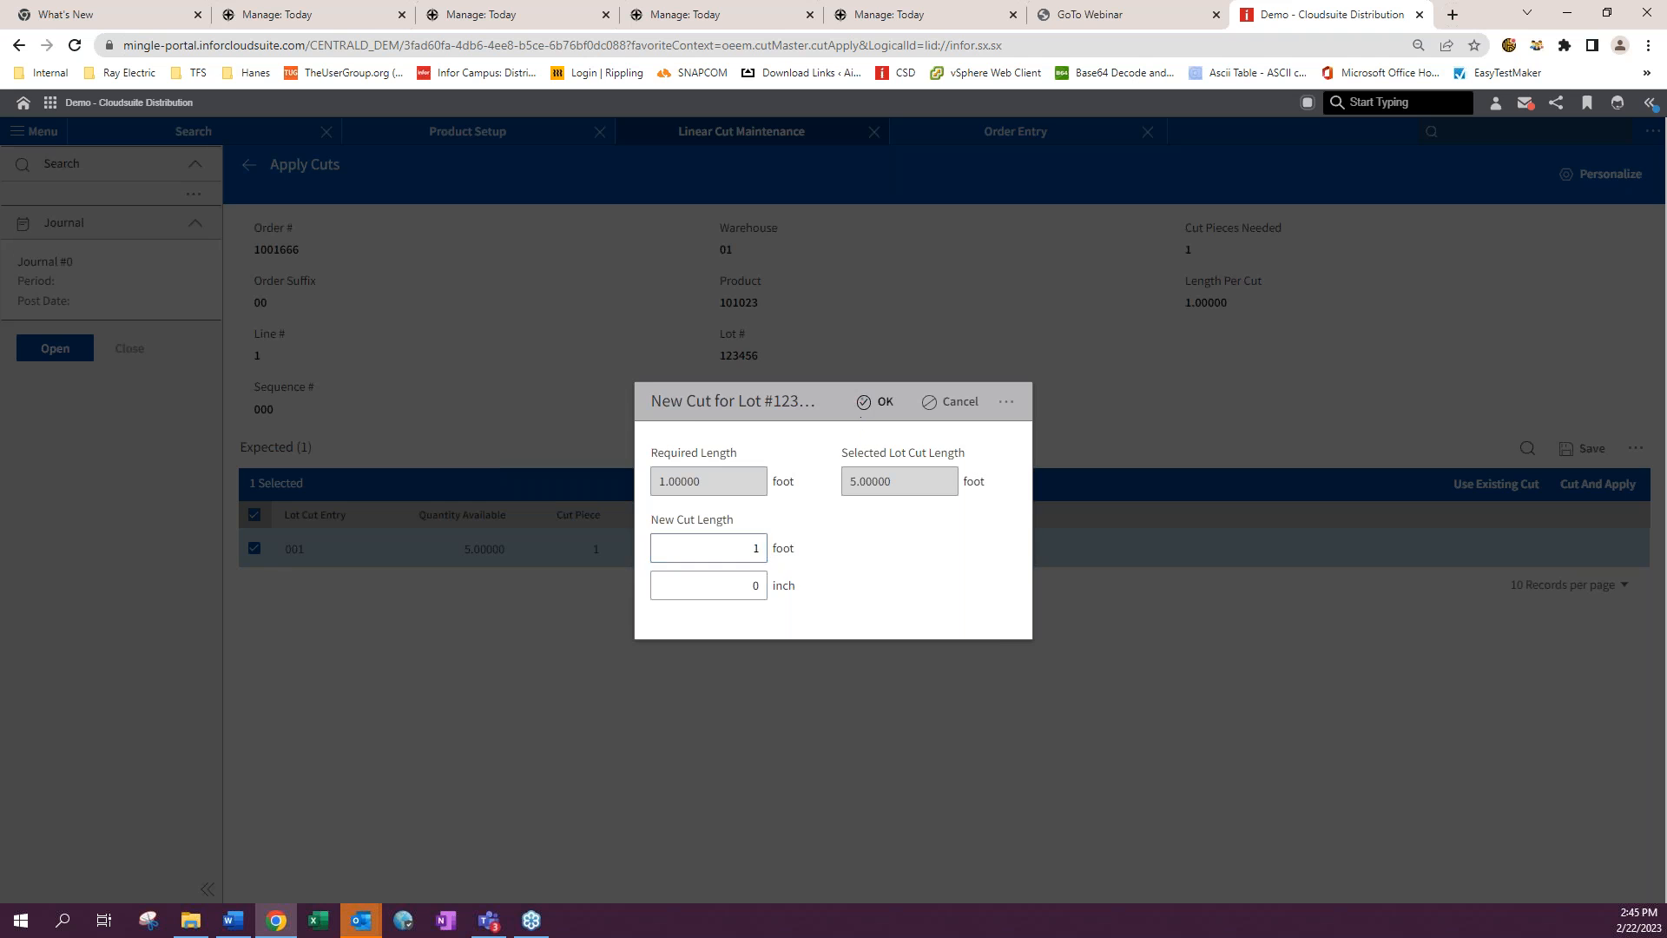
left_click(864, 402)
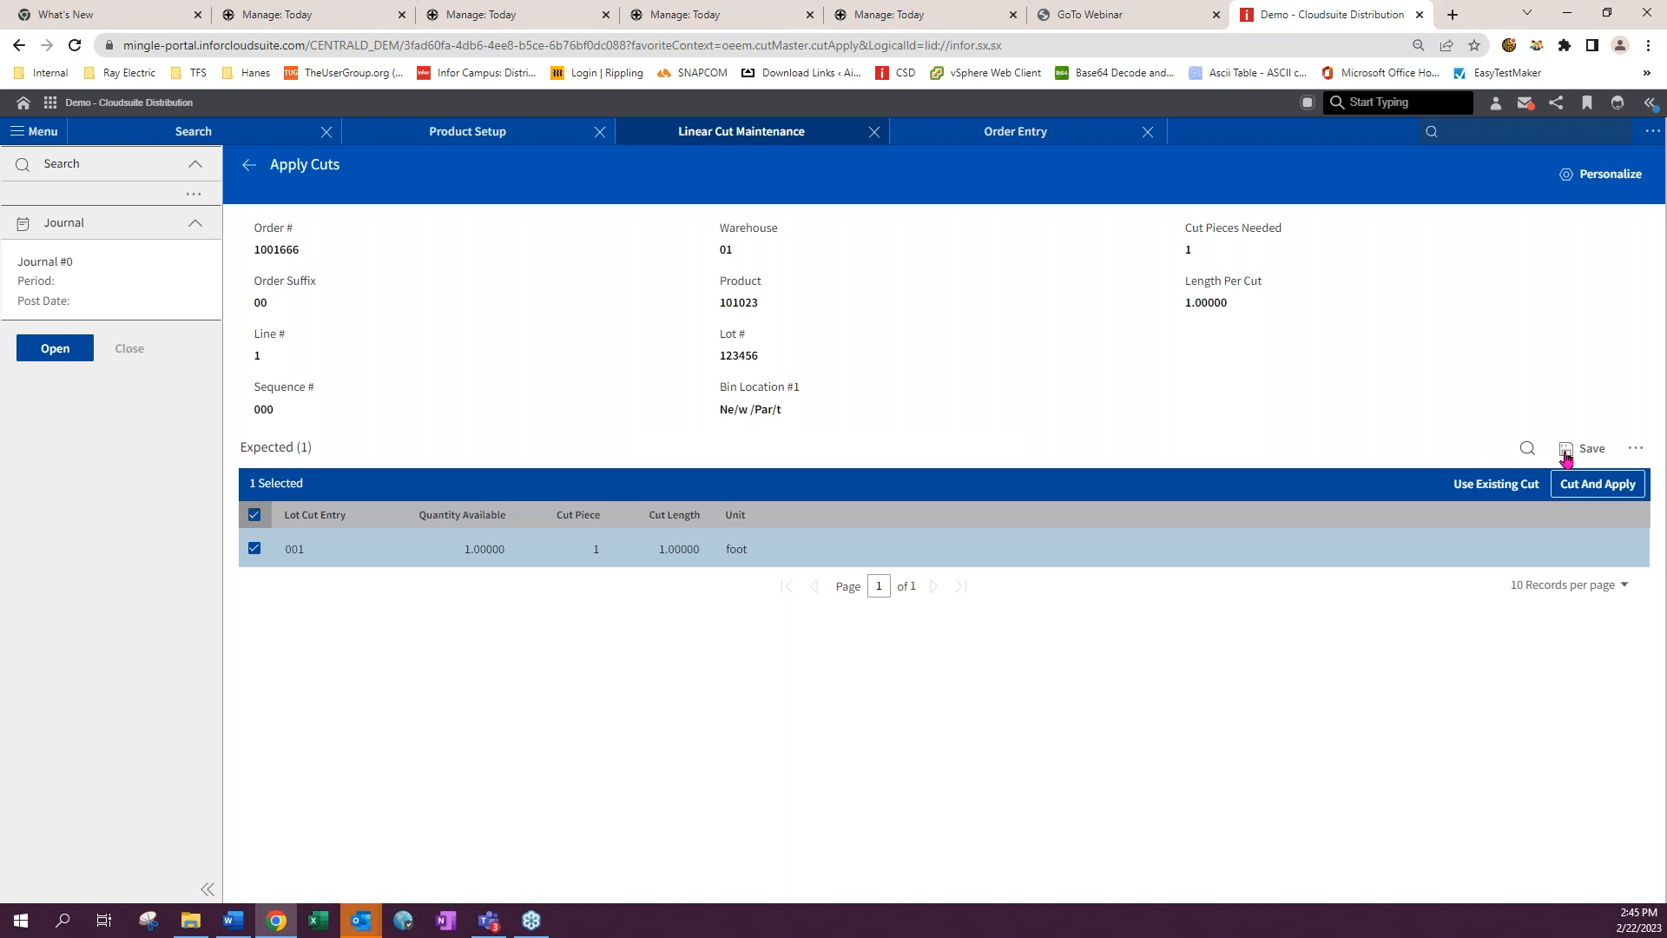
left_click(1598, 484)
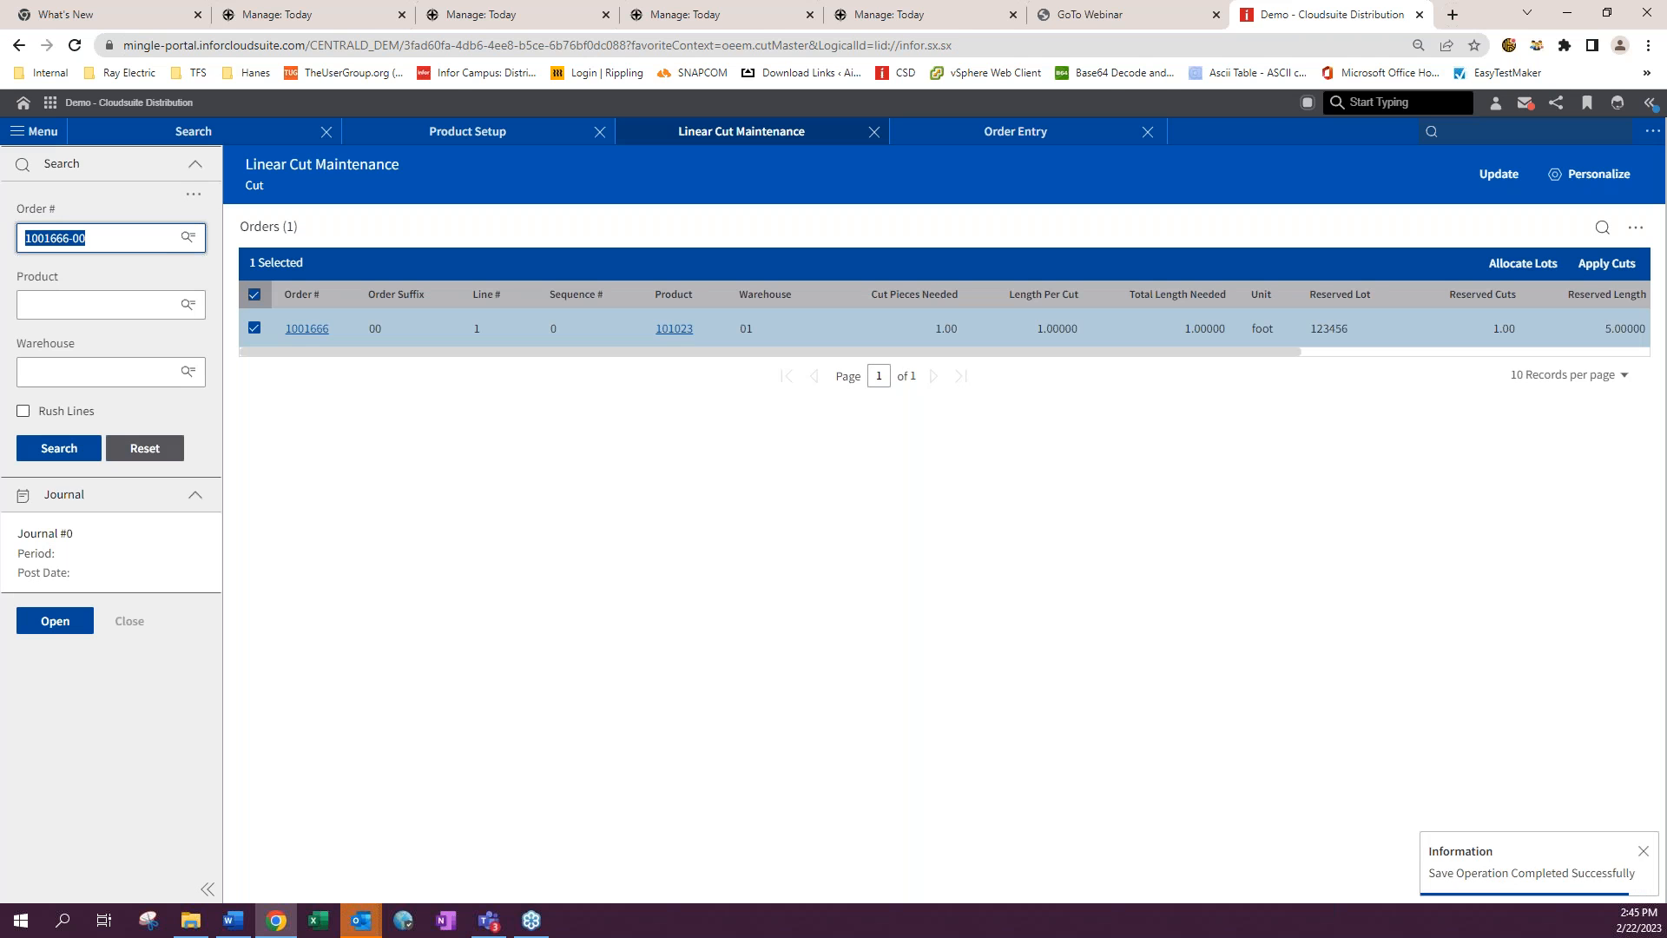
- Search the cut update records for product 101023 in warehouse 01
left_click(1499, 174)
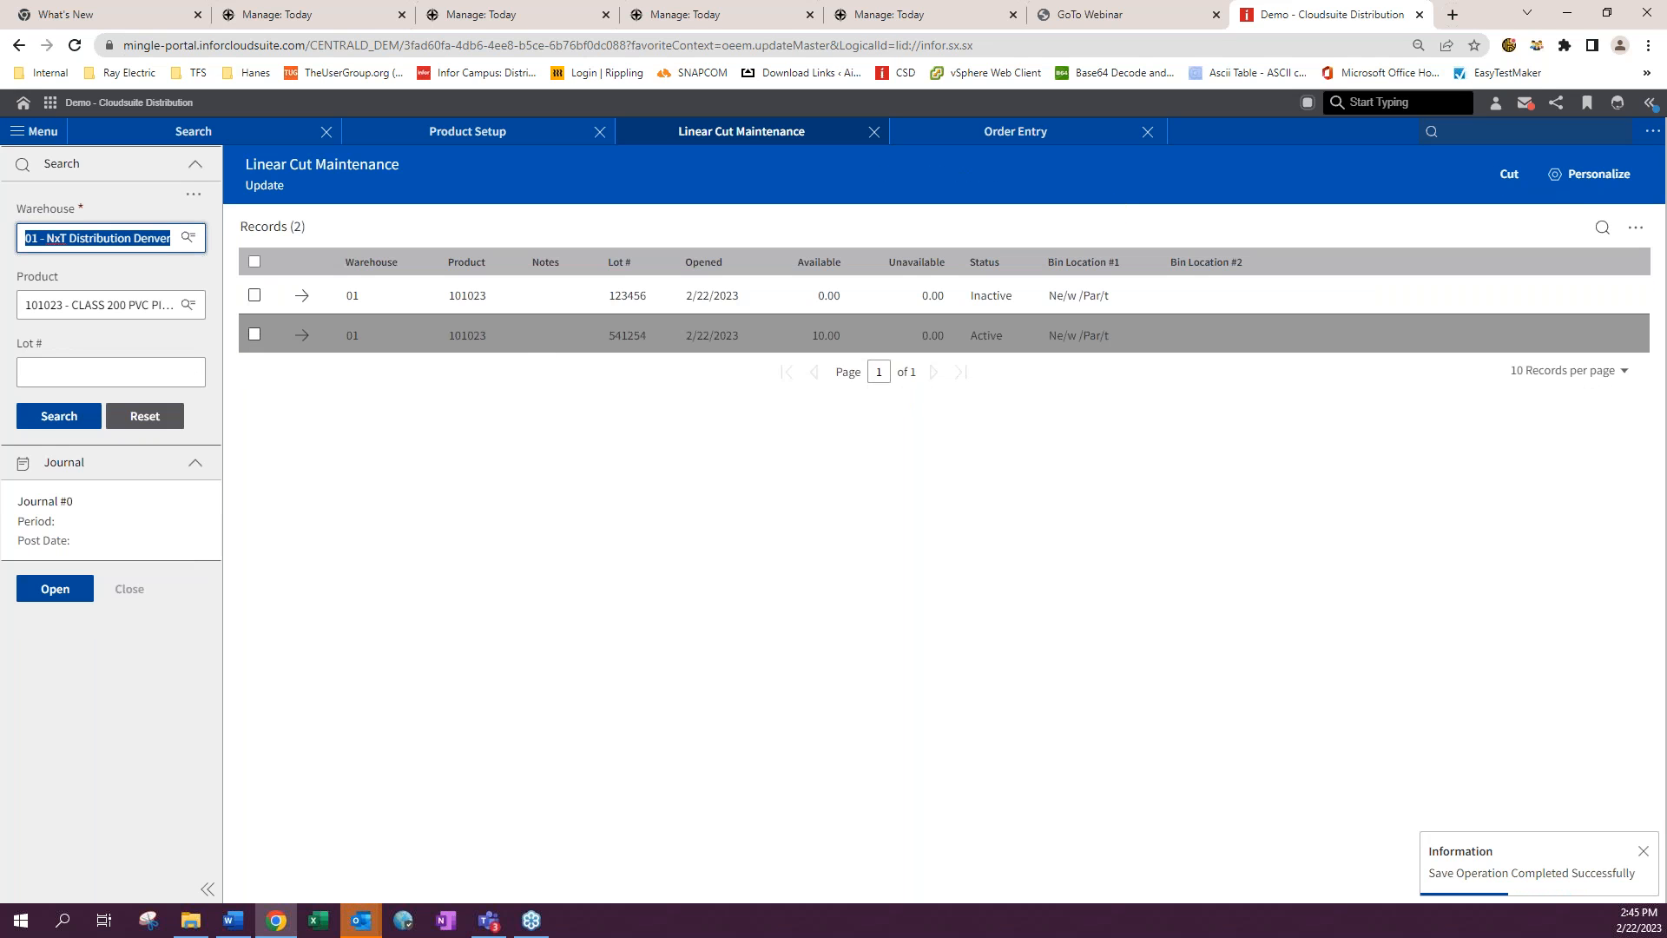
left_click(59, 415)
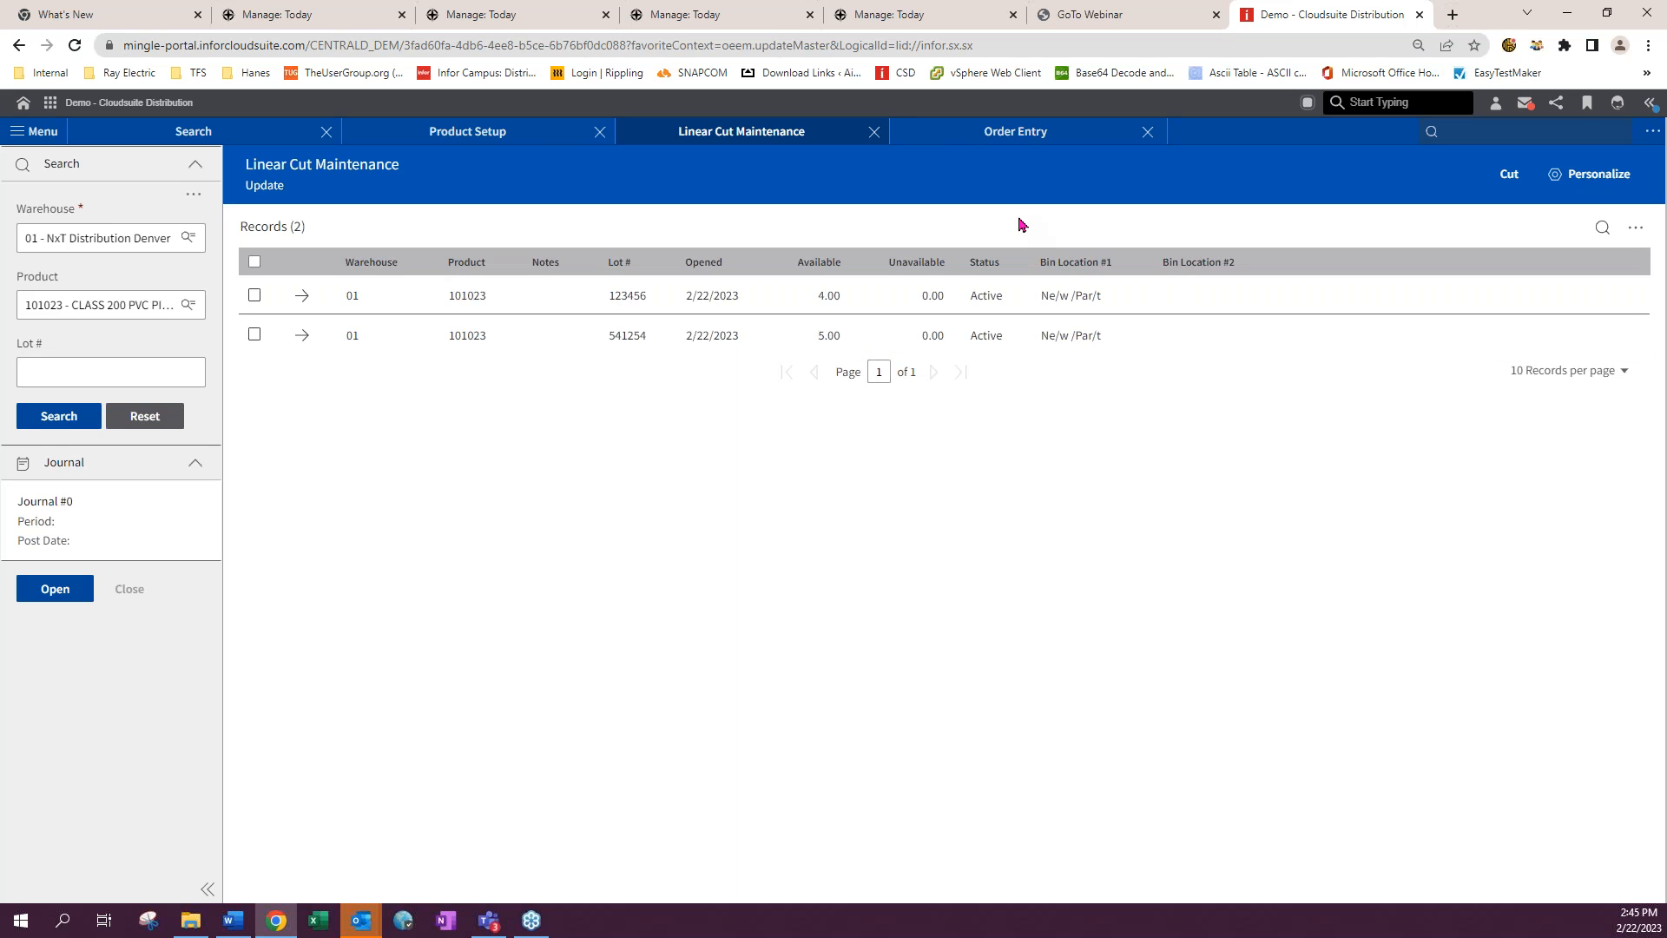
- Open Warehouse Product Setup for product 101023 in warehouse 01
left_click(980, 141)
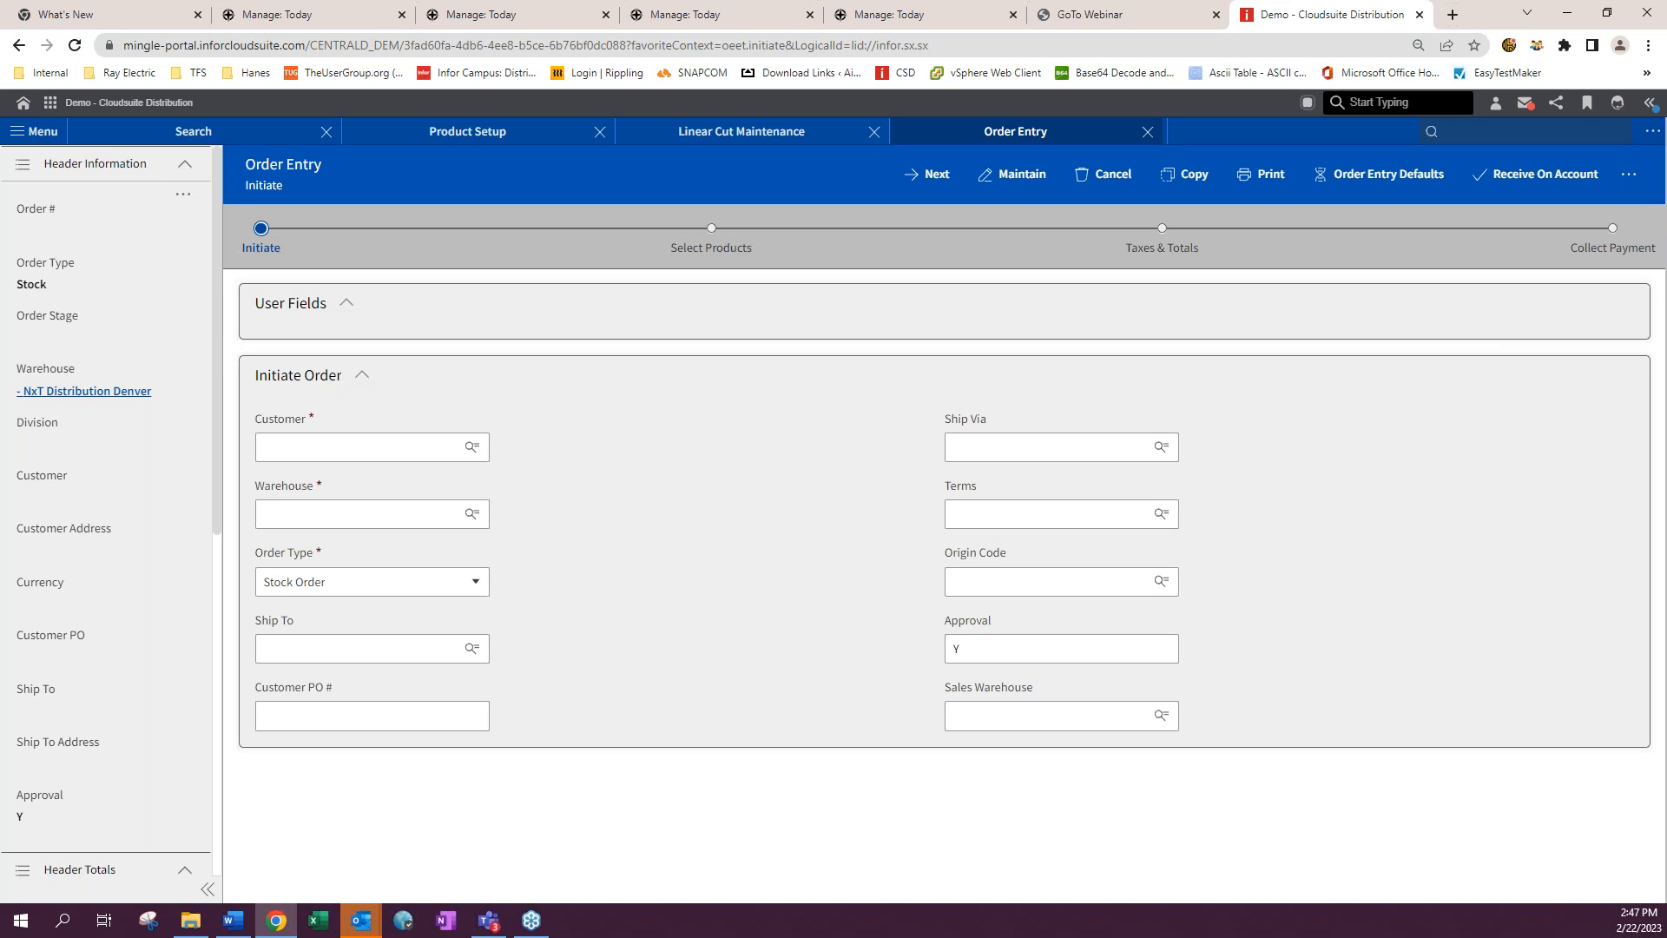
left_click(1449, 133)
type("ics")
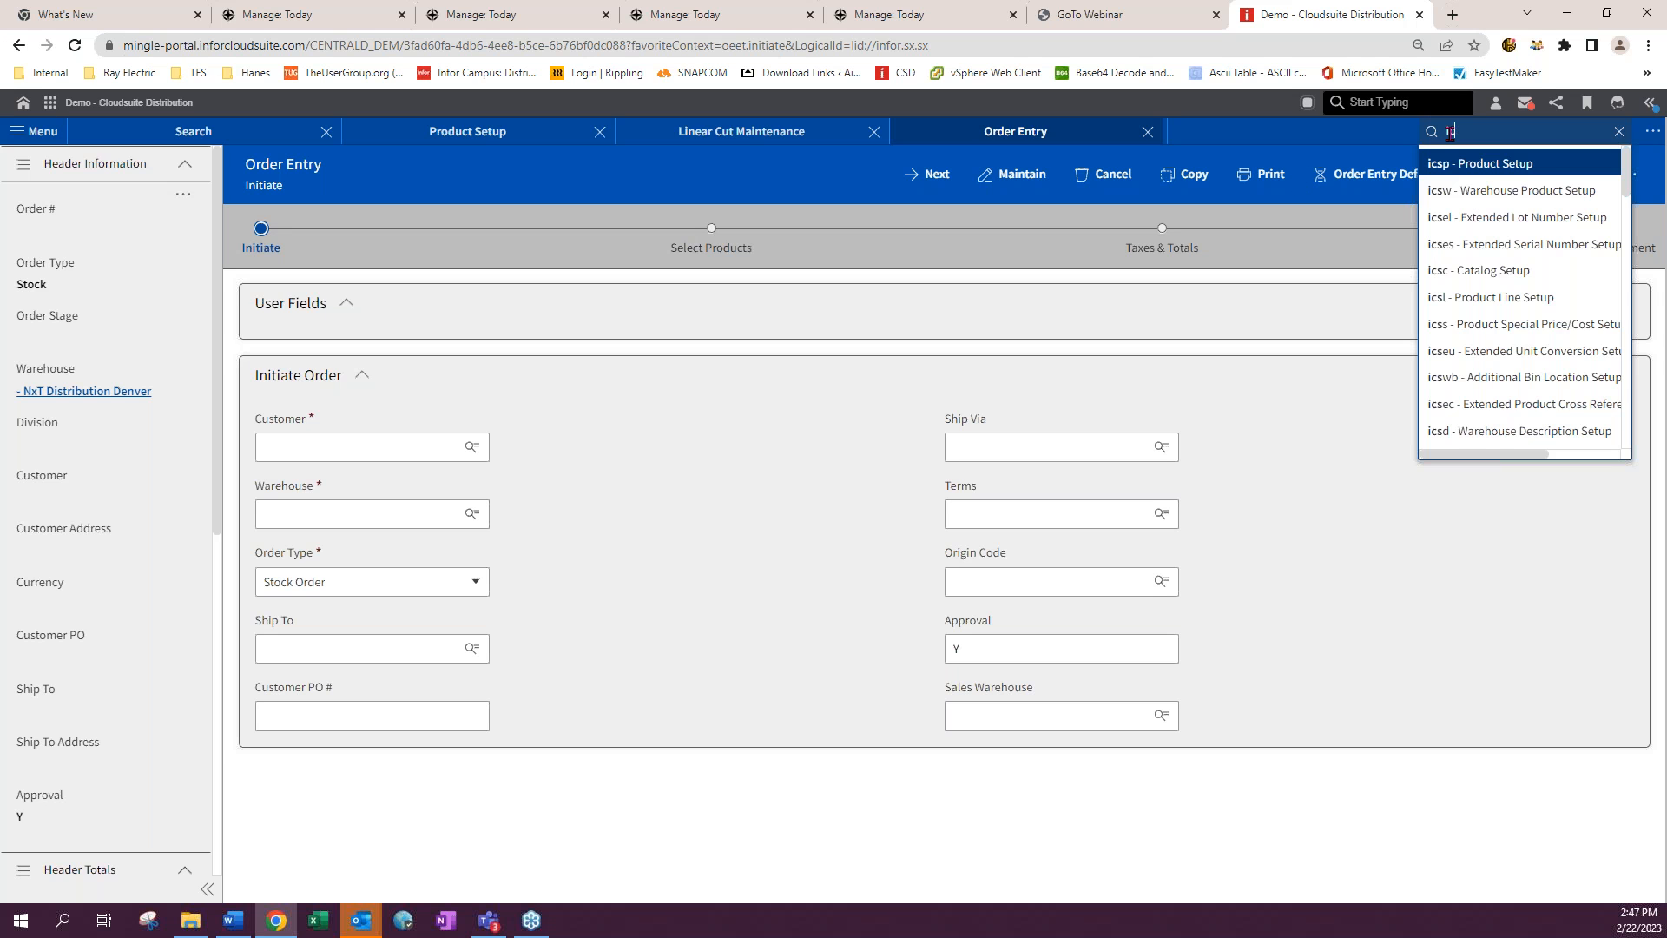
type("w")
key("Return")
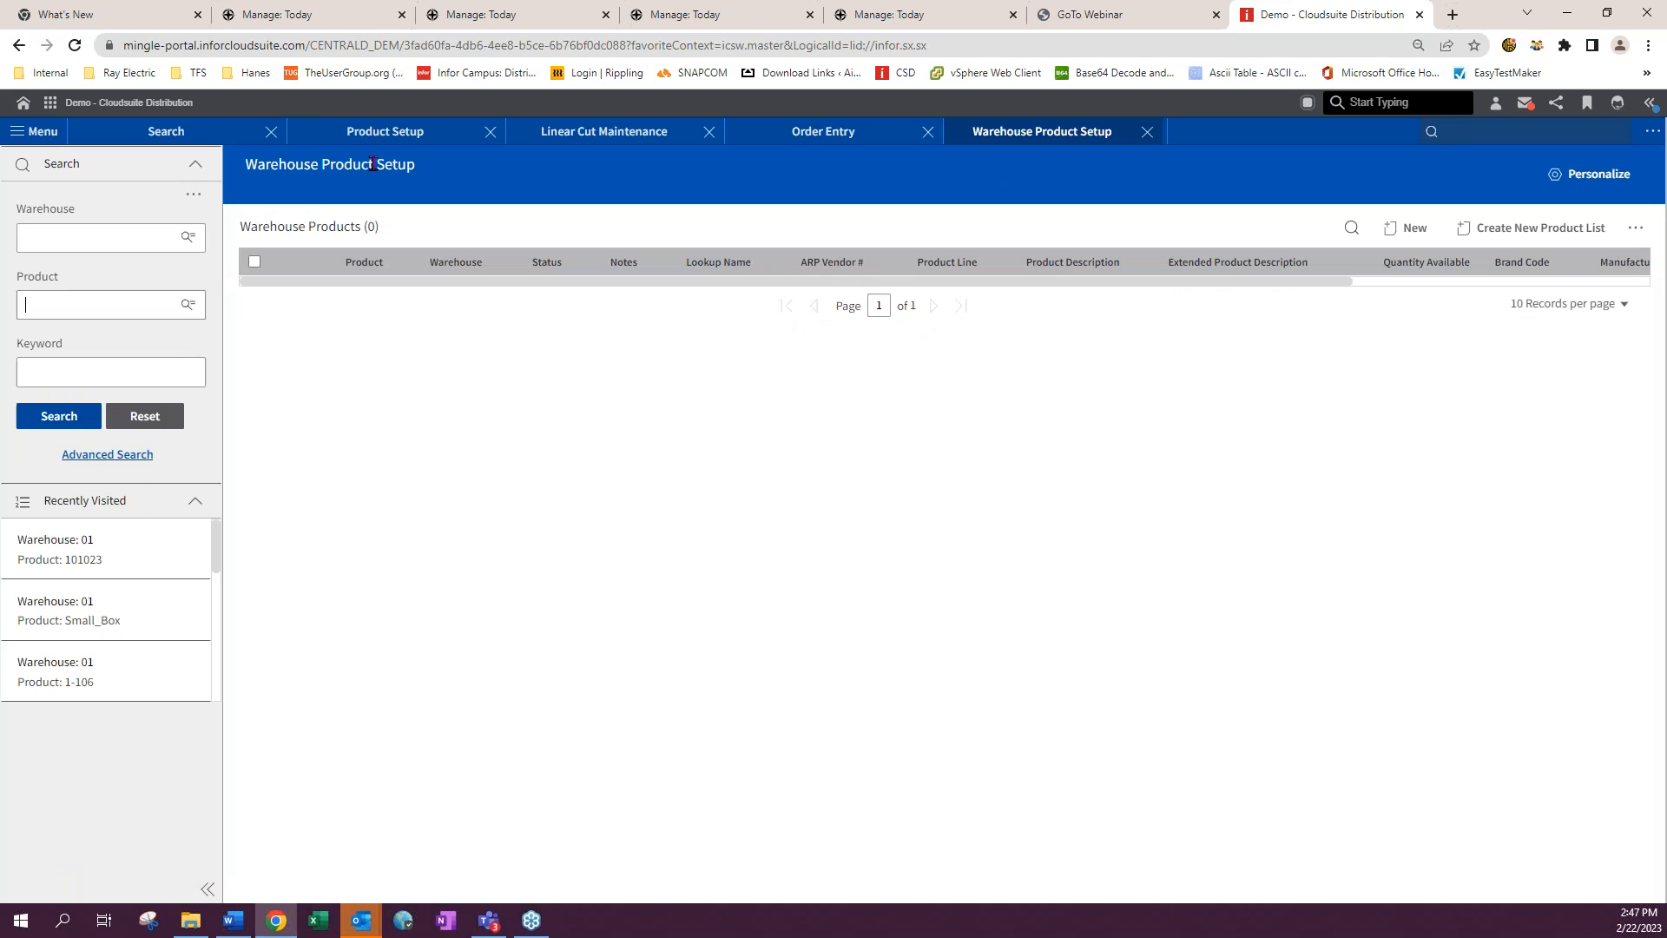
left_click(48, 309)
left_click(52, 340)
key("Return")
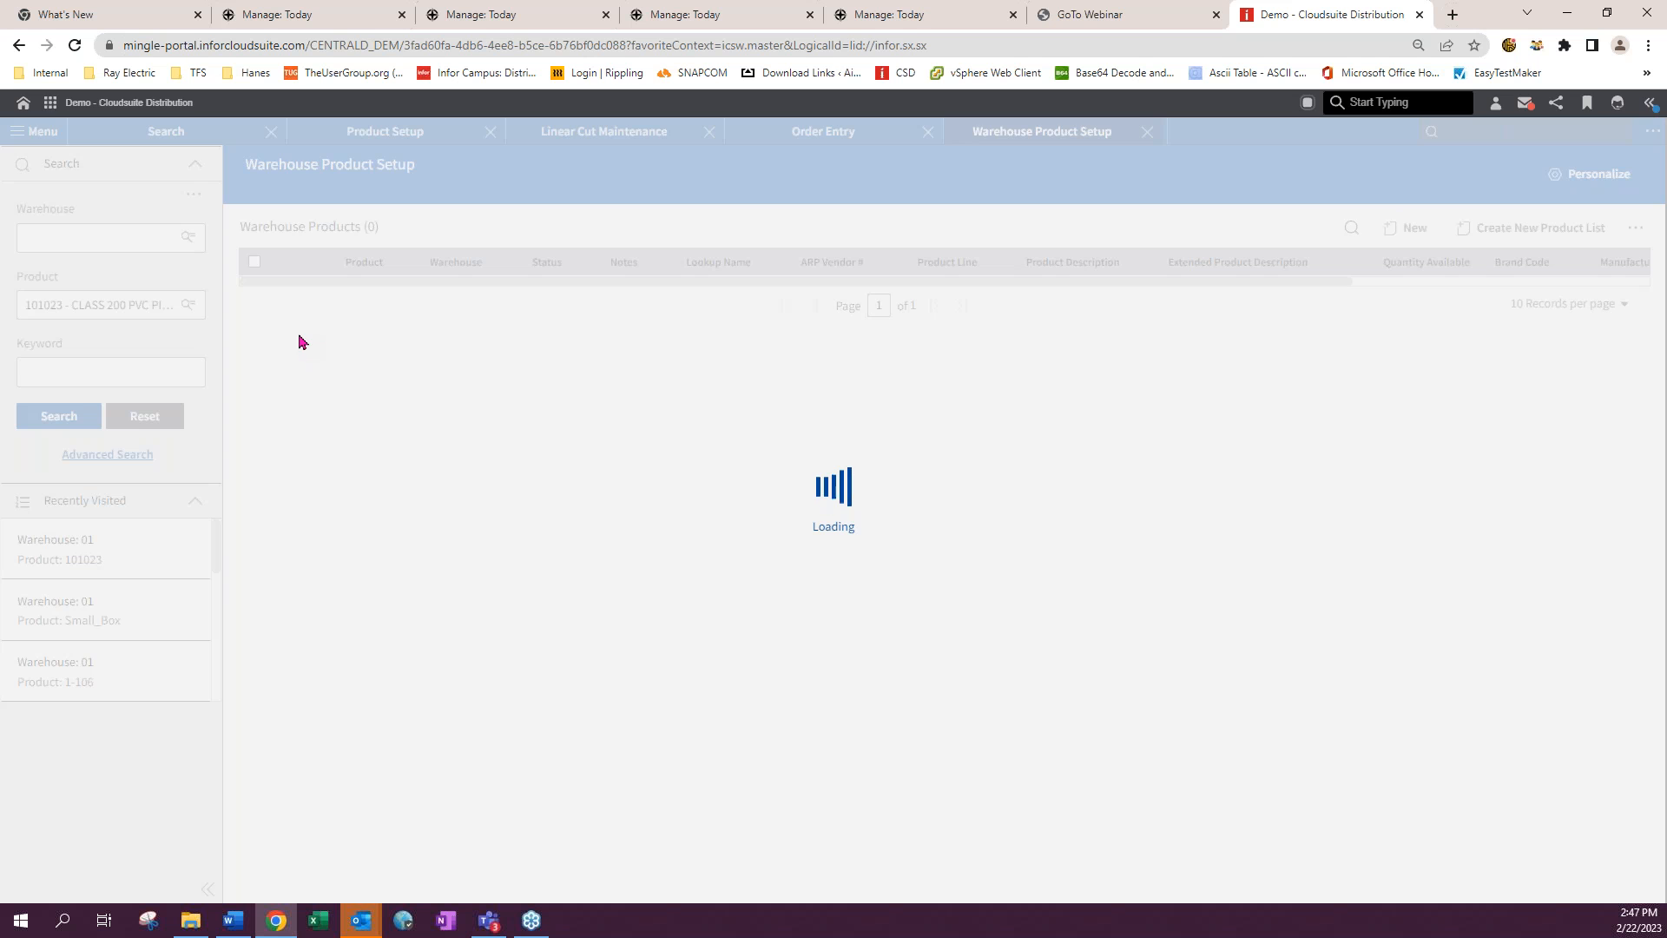
left_click(252, 295)
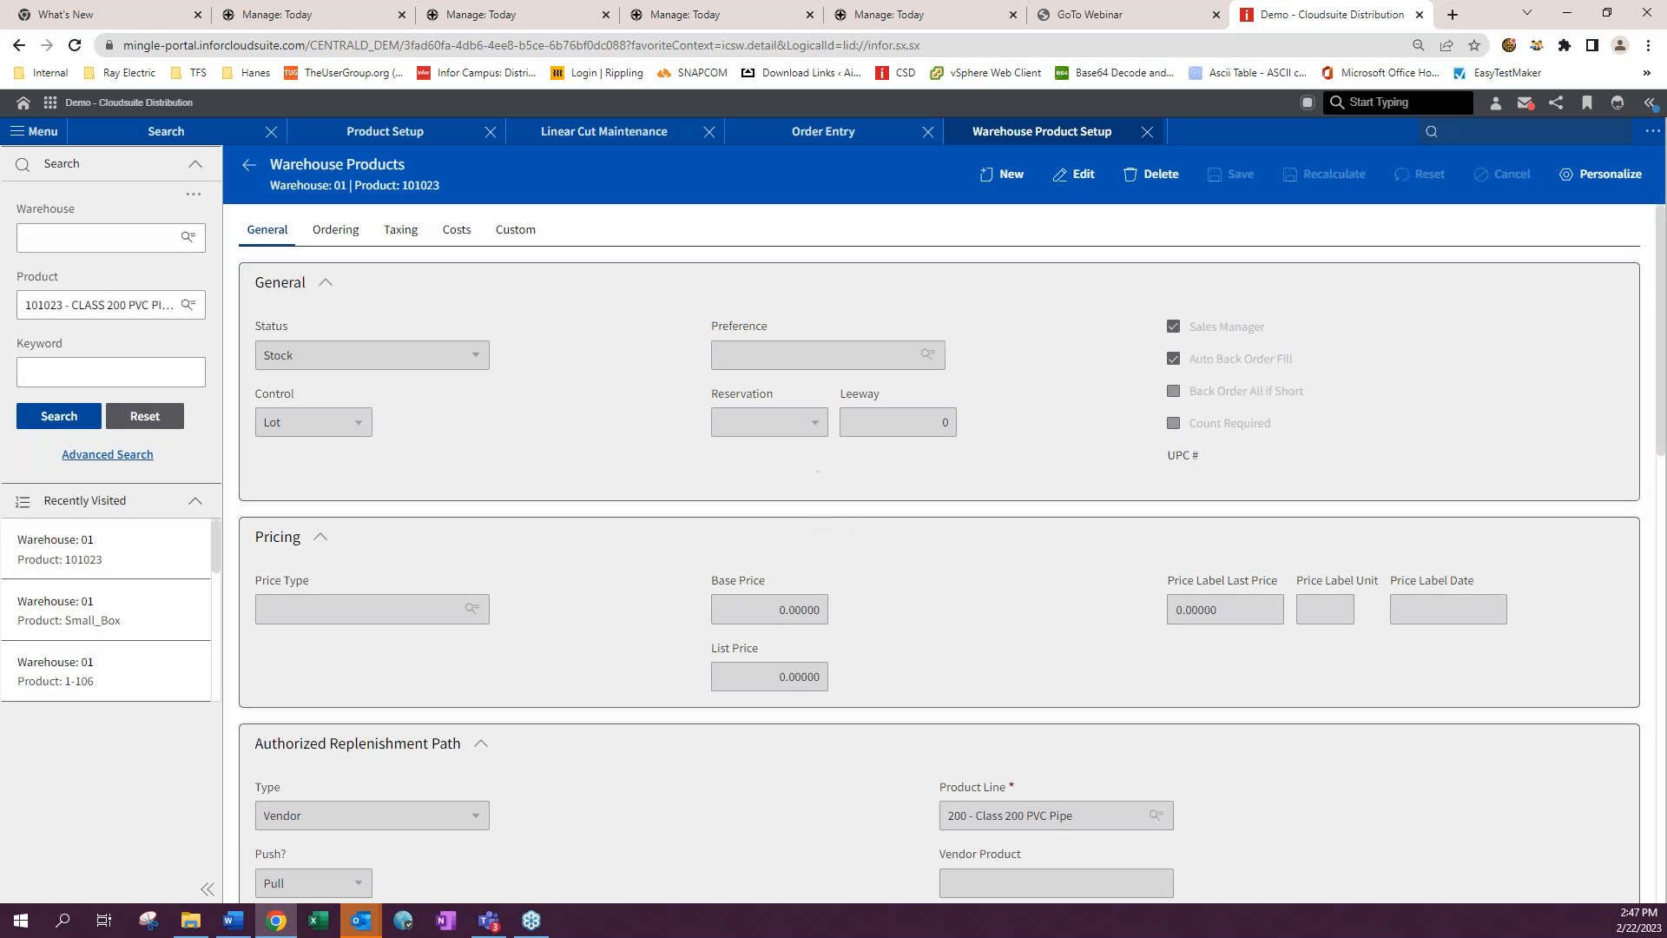
- Edit the warehouse product and set the Cut Replenishment Length to 2
scroll(426, 534, "down", 4)
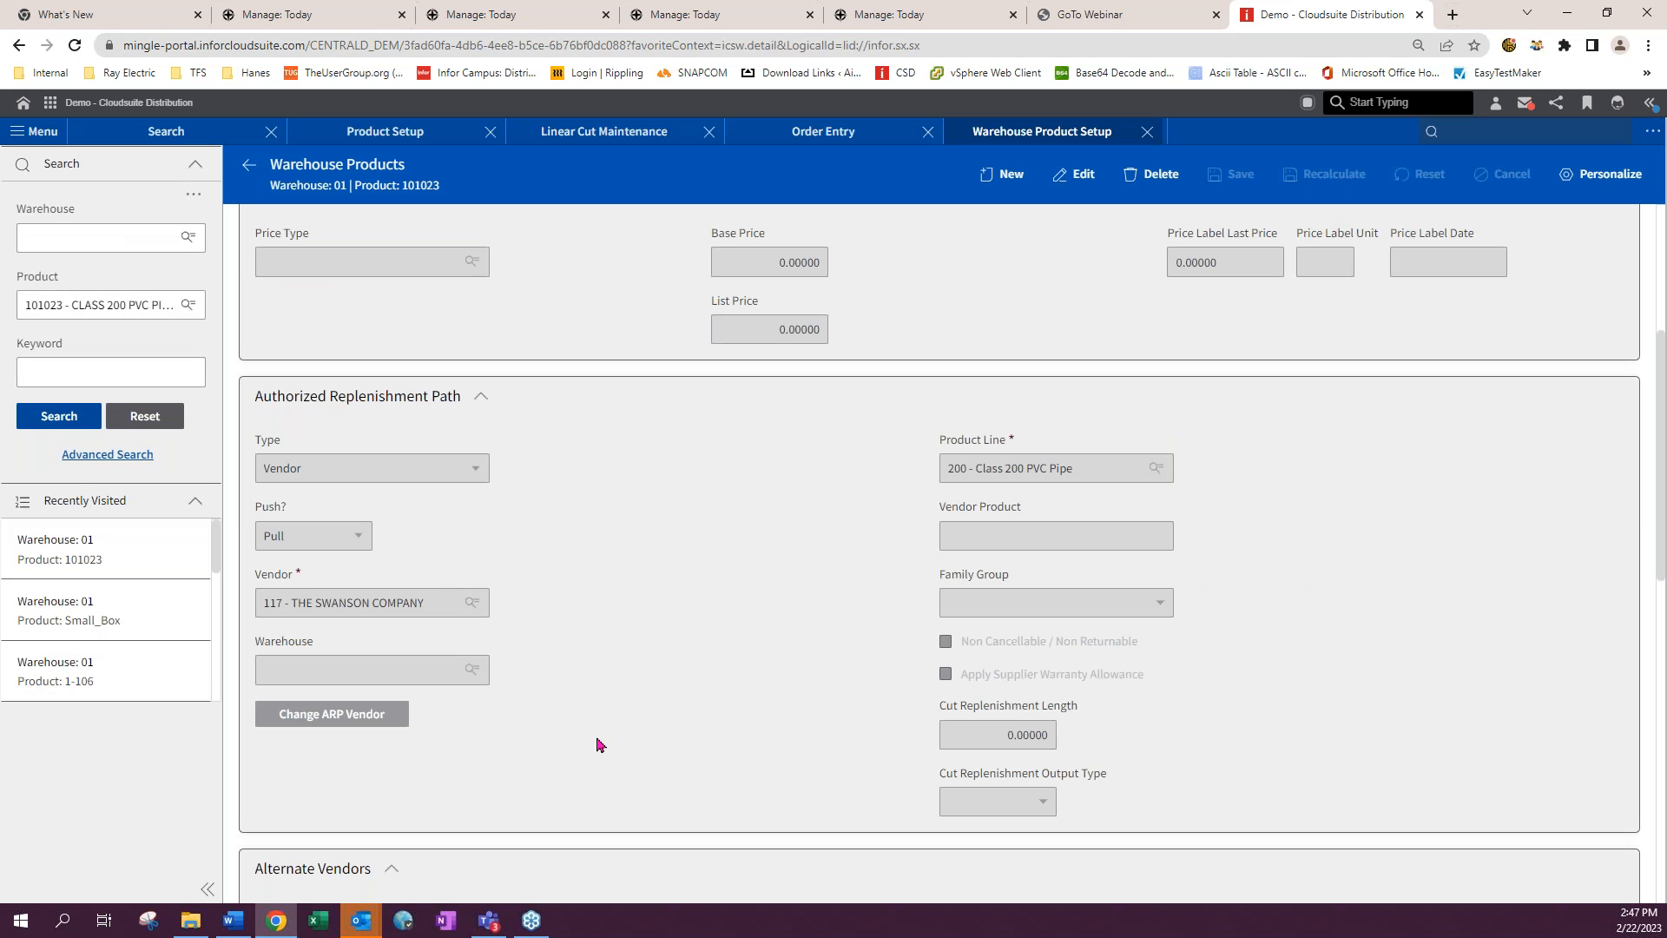
scroll(599, 744, "up", 1)
scroll(1129, 756, "down", 1)
left_click(1079, 175)
left_click(994, 736)
left_click_drag(1070, 735, 1127, 740)
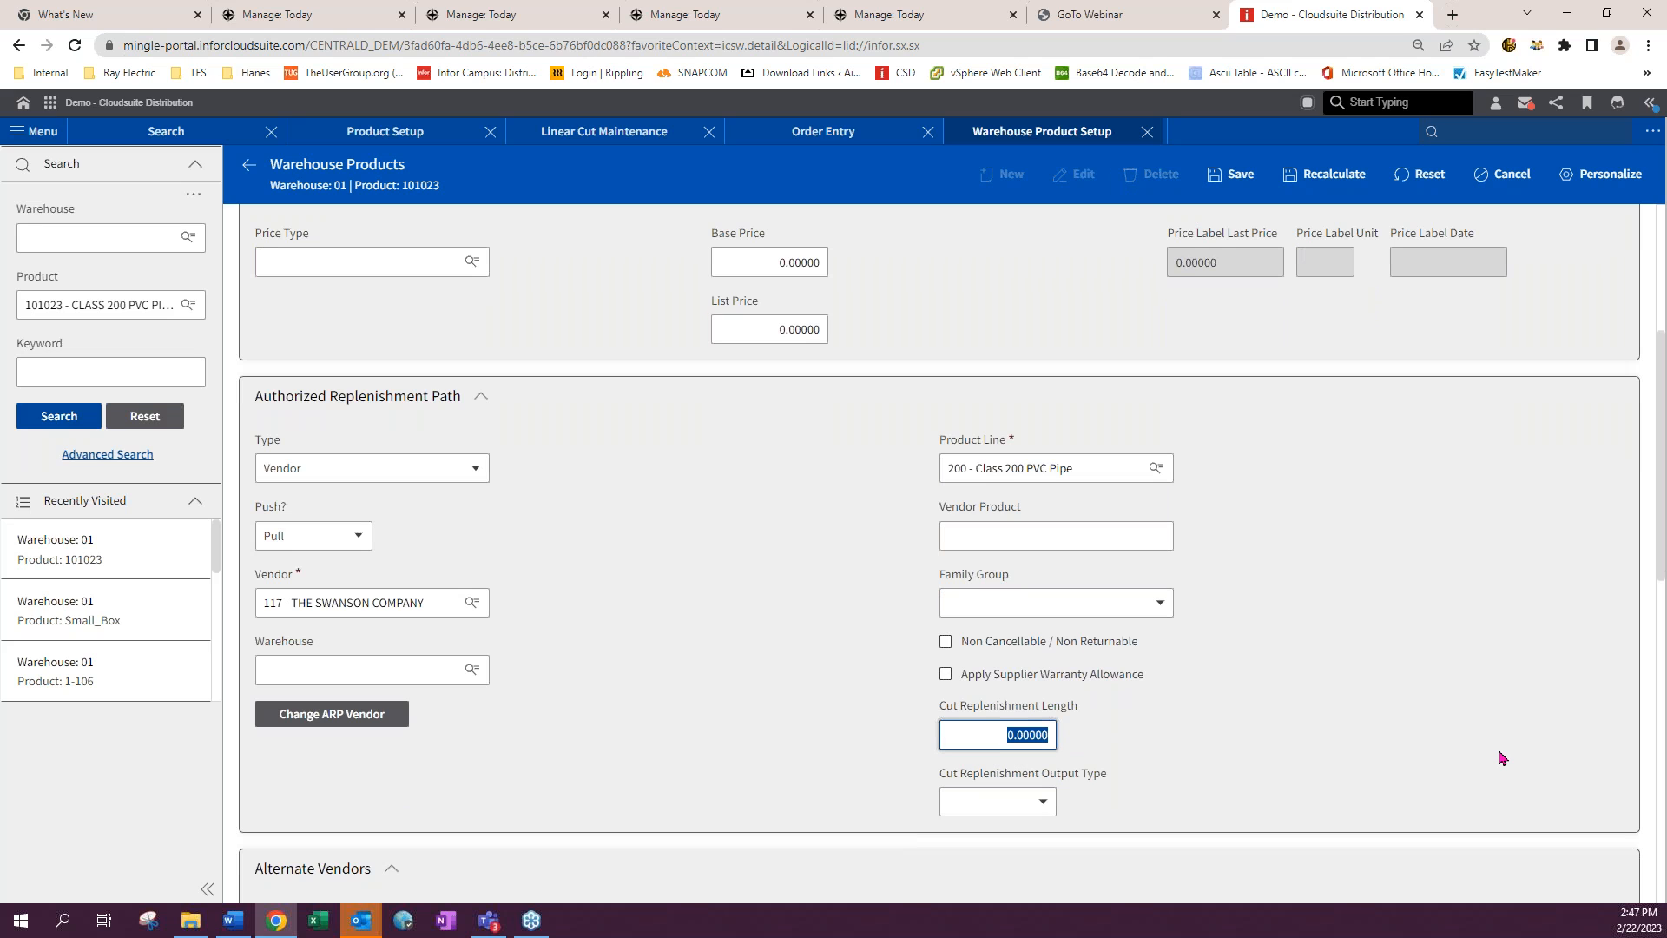
type("2")
- Set the cut replenishment output type to Email and enter the recipient's e-mail address
left_click(996, 803)
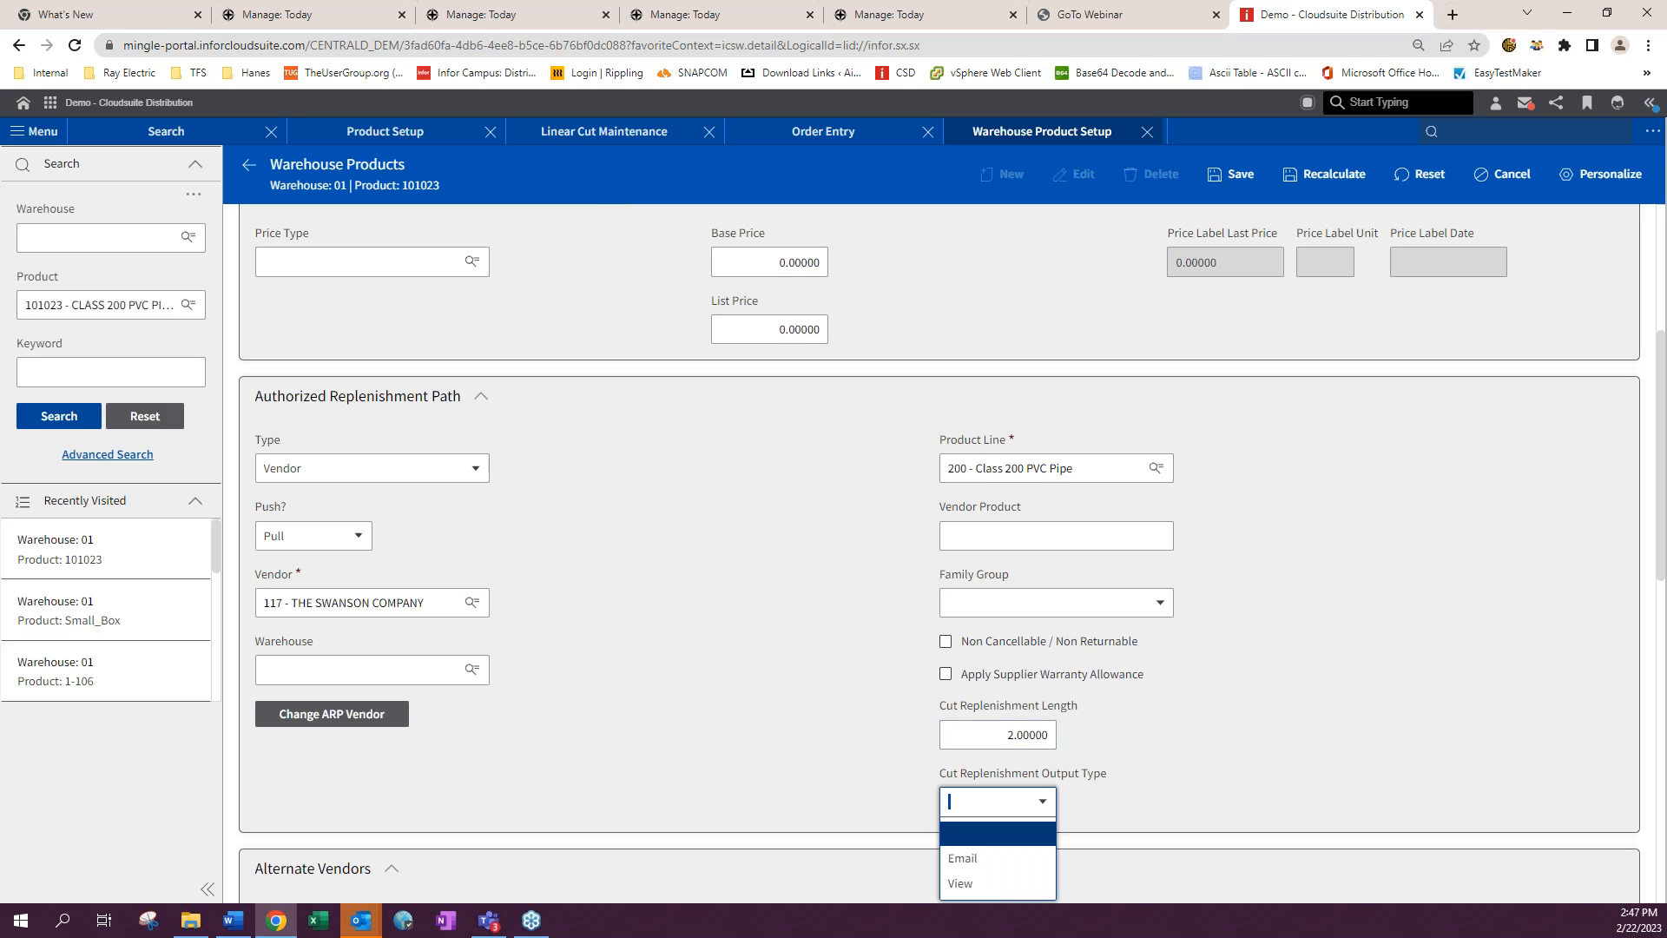
left_click(990, 857)
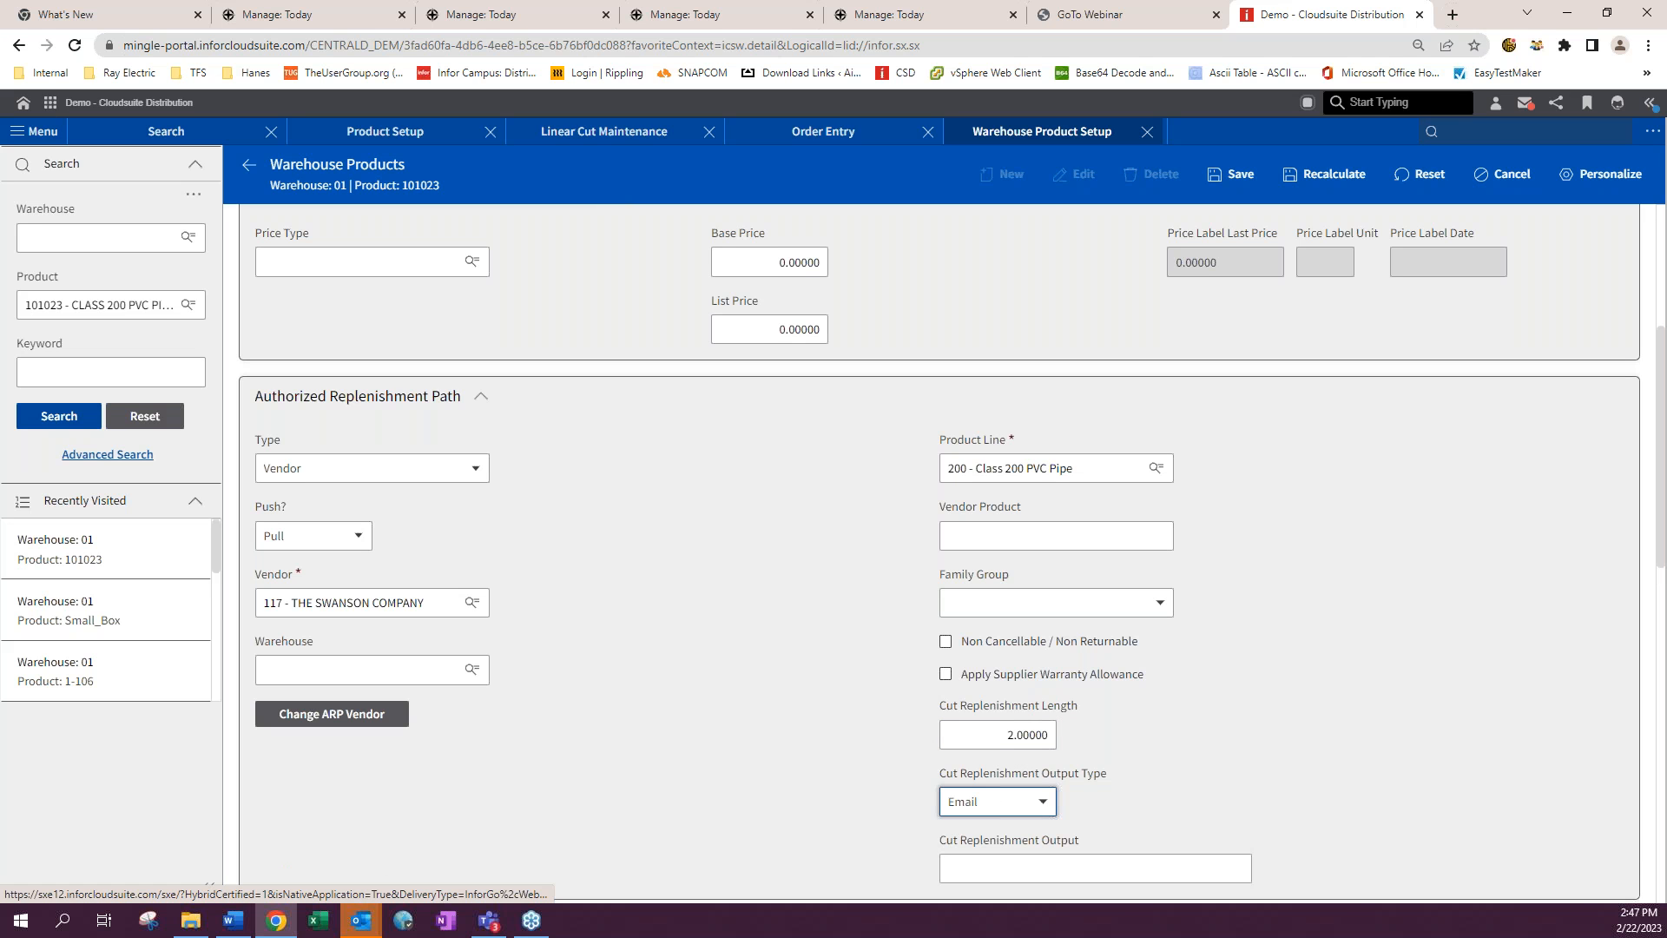
scroll(1258, 779, "down", 2)
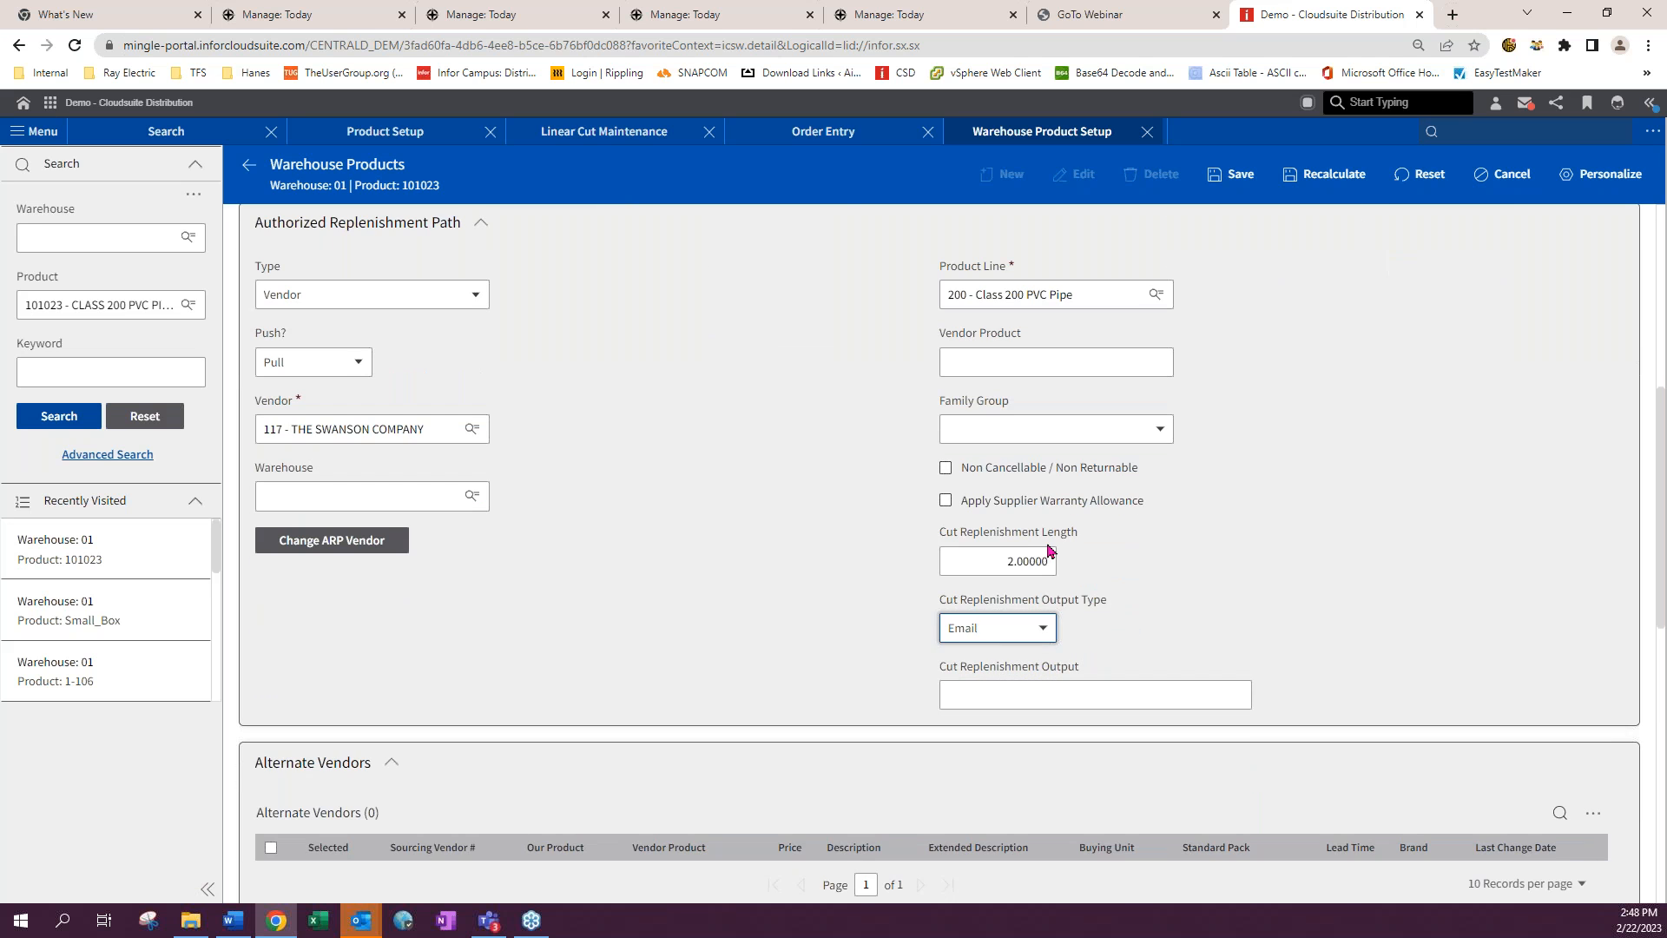
left_click(982, 690)
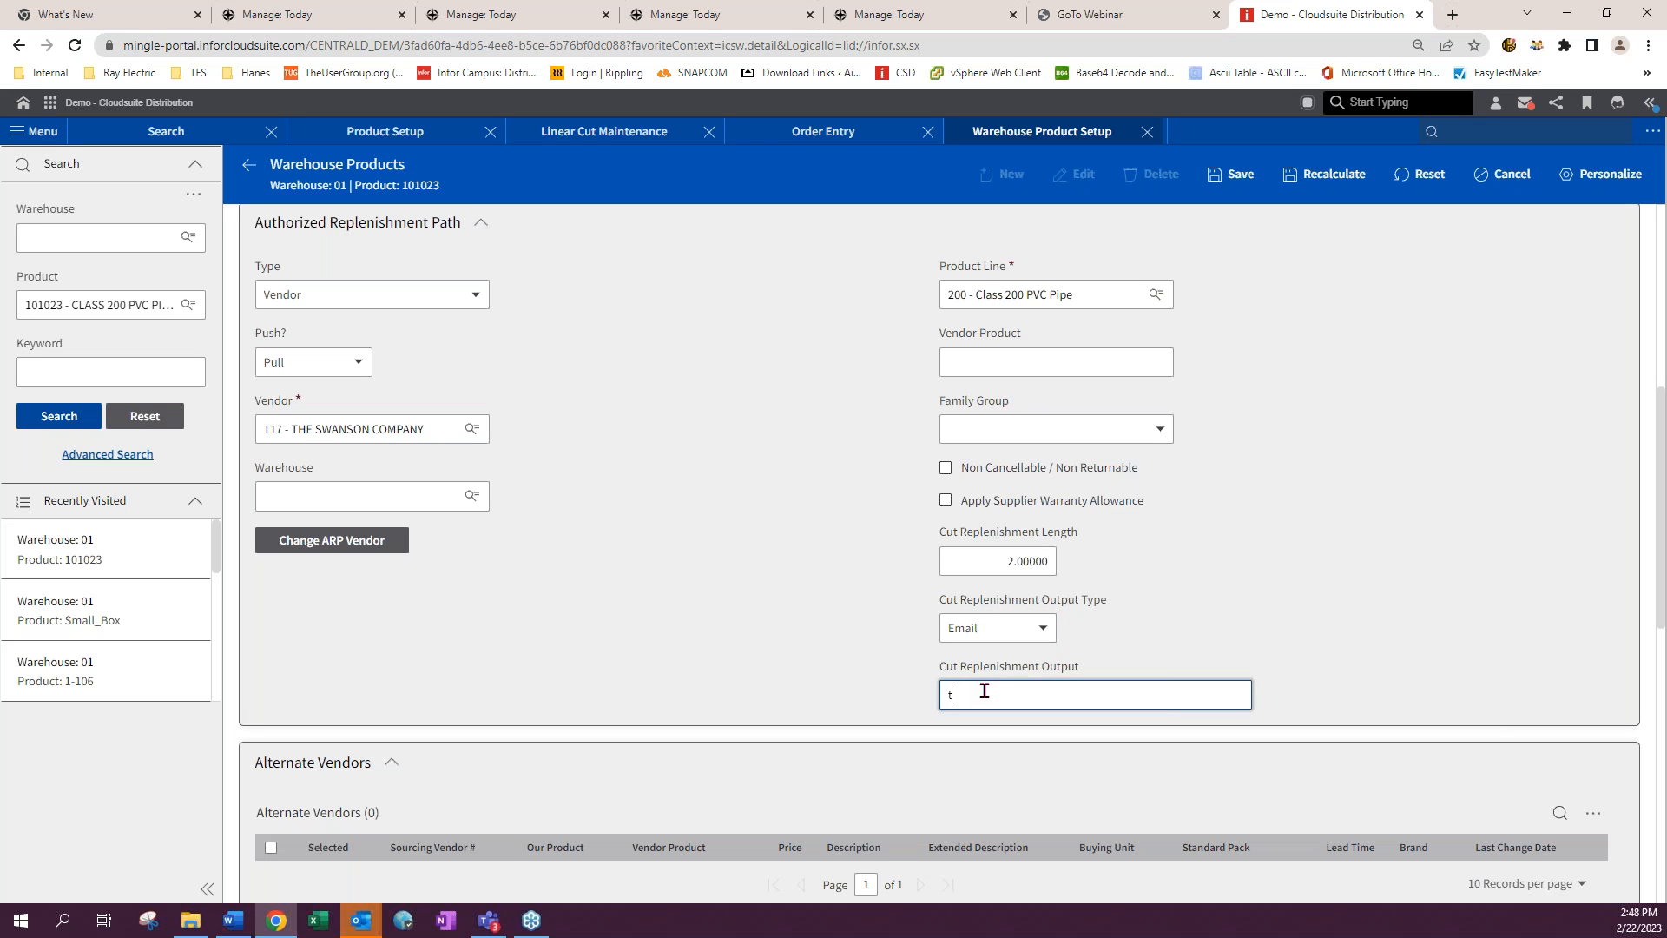
- Clear the Cut Replenishment Output Type so no output type is selected
left_click(1046, 629)
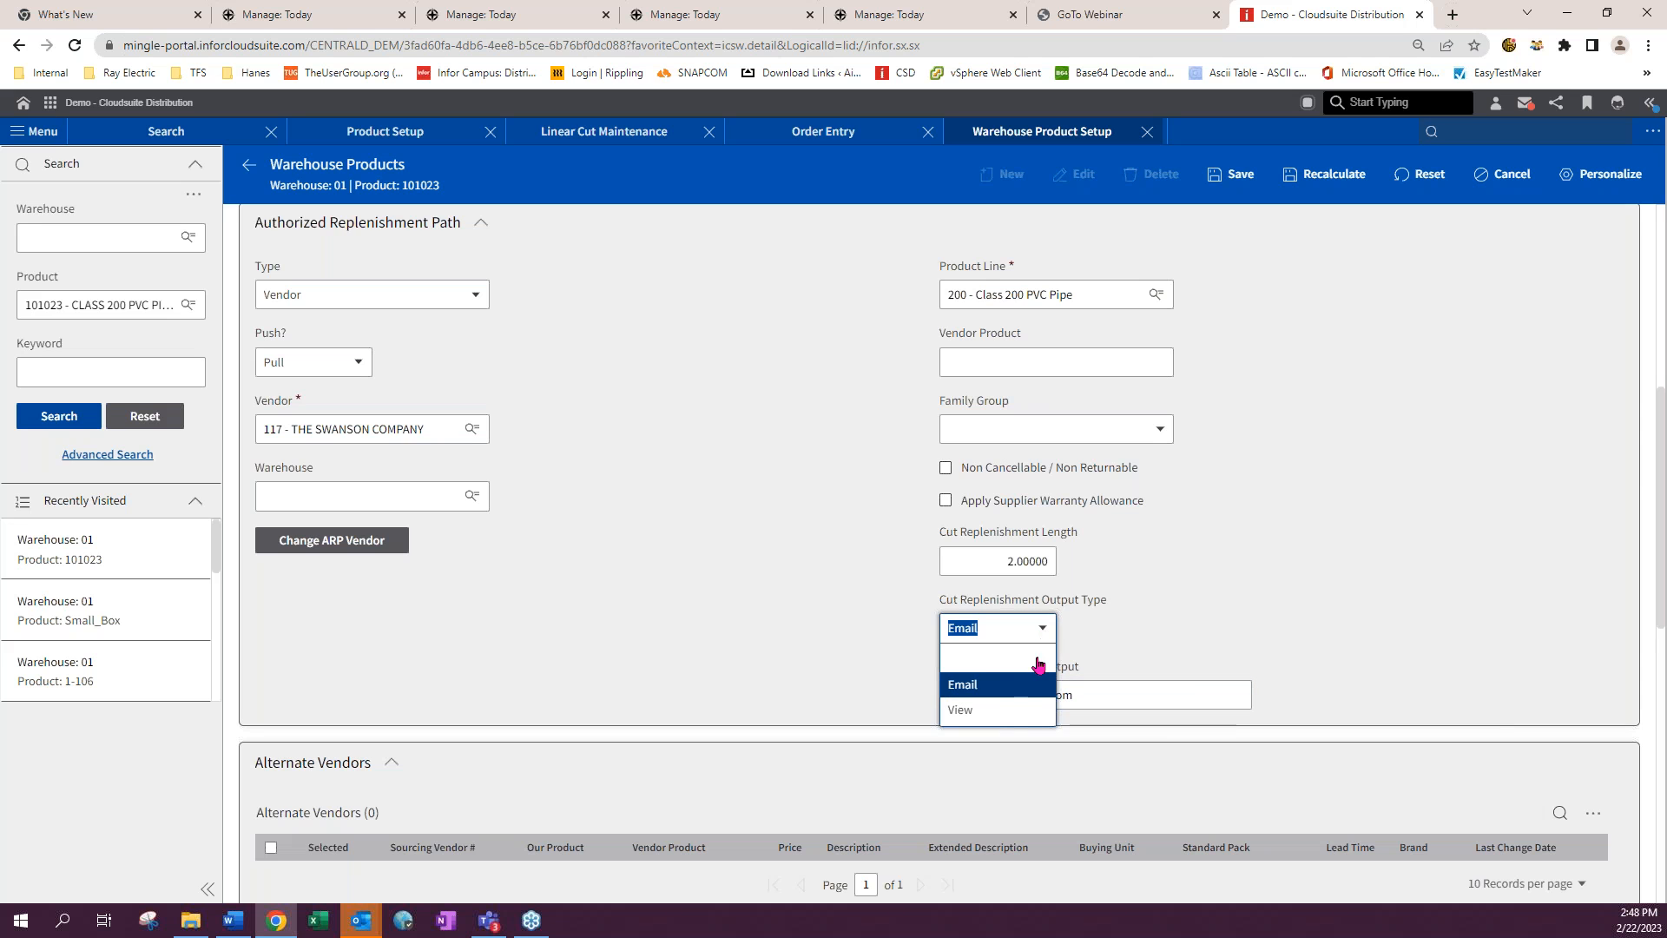
left_click(1020, 706)
left_click(1043, 628)
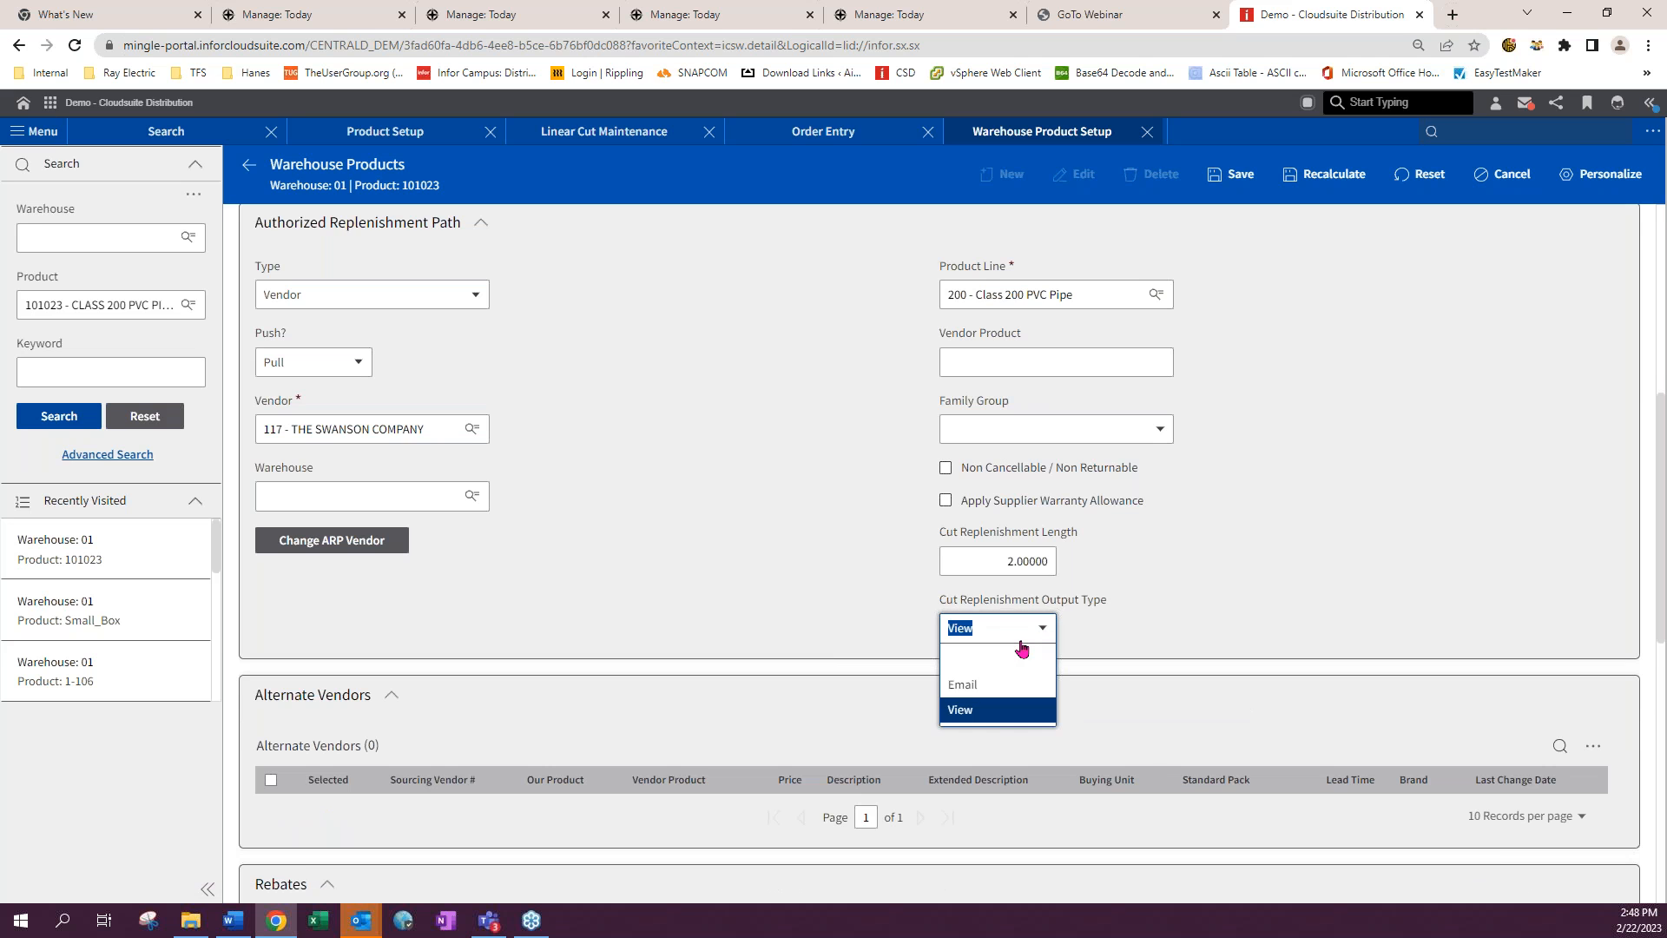
left_click(1000, 659)
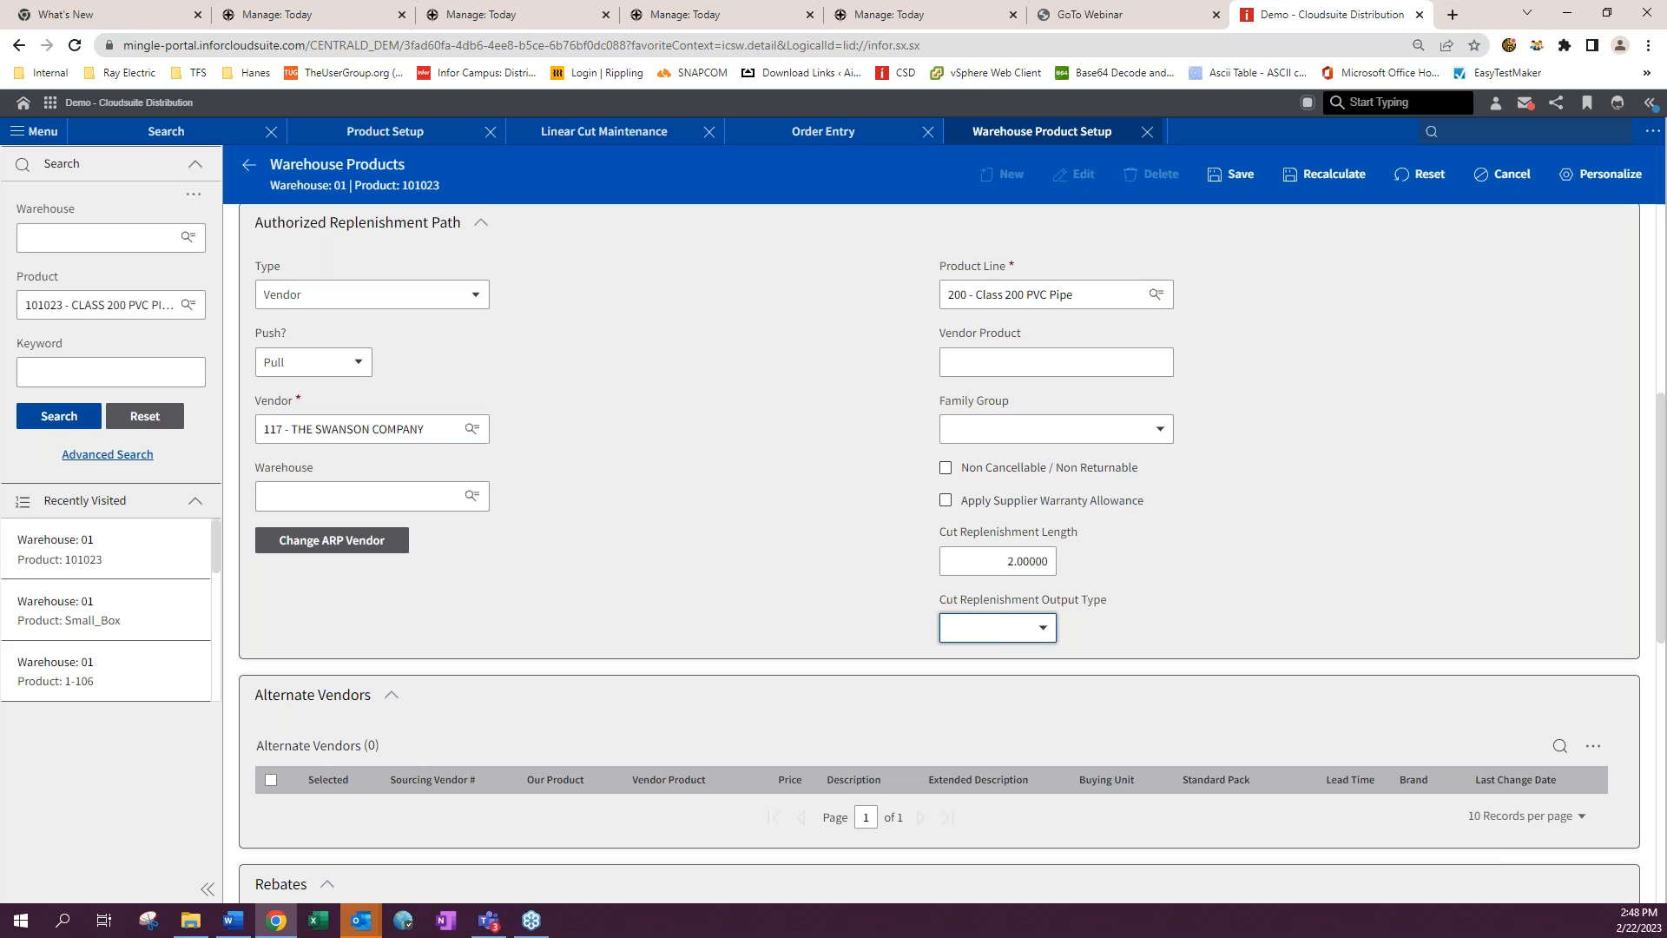
- Open Event Manager Activate Entry and search all events
left_click(1459, 132)
type("sea")
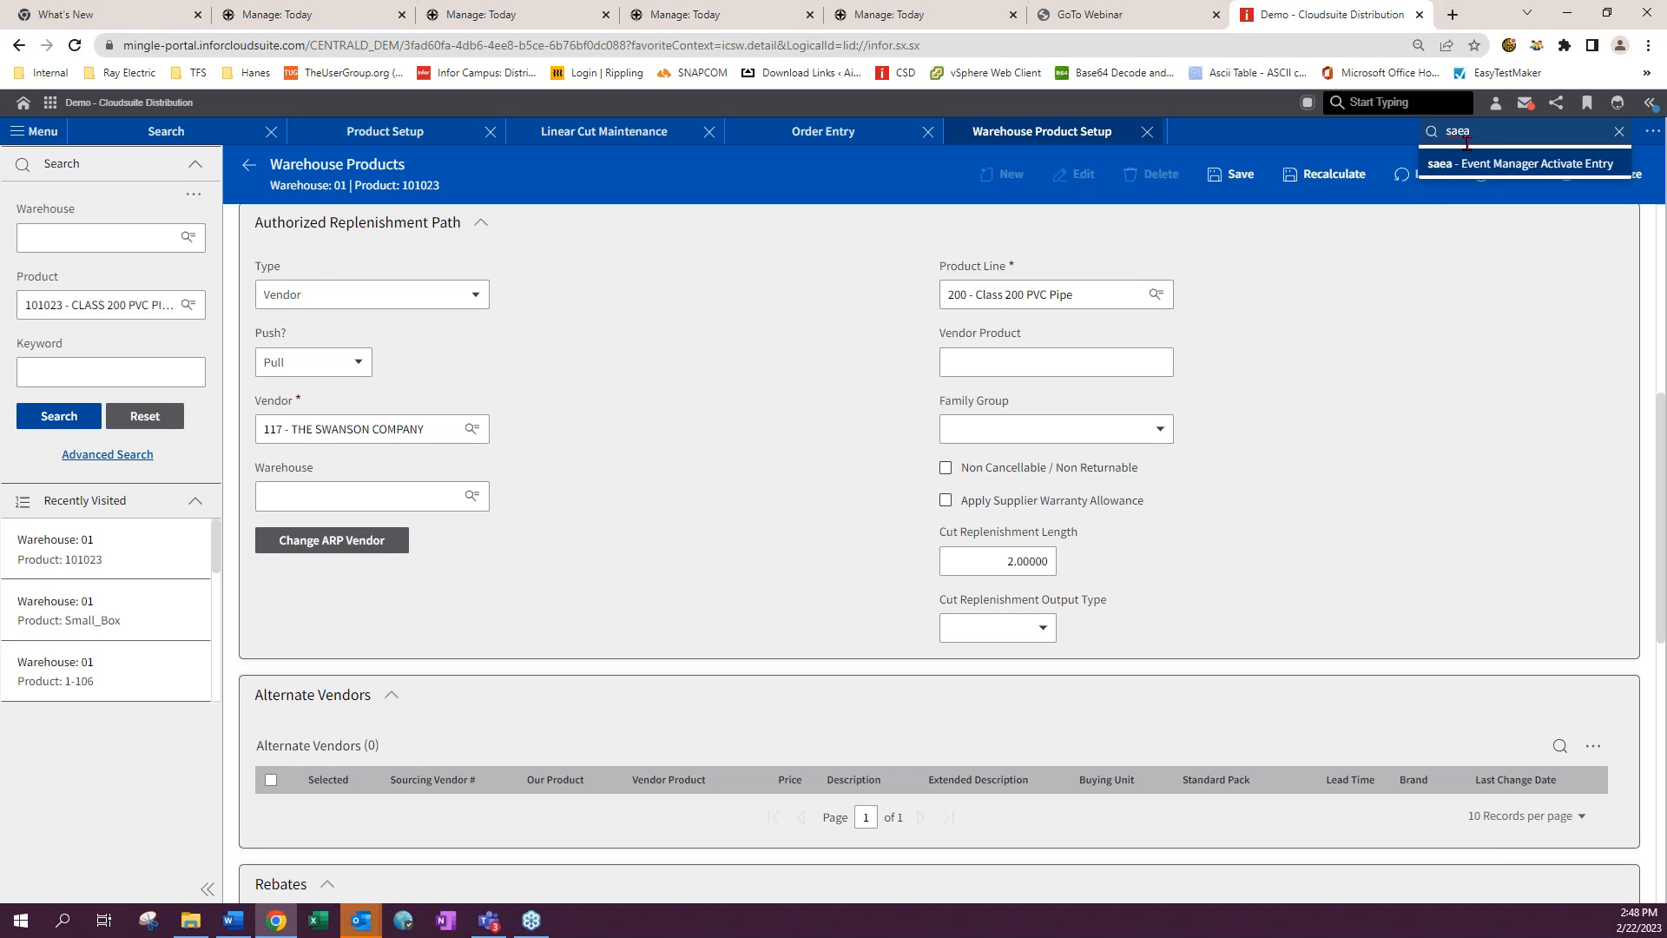
left_click(1480, 167)
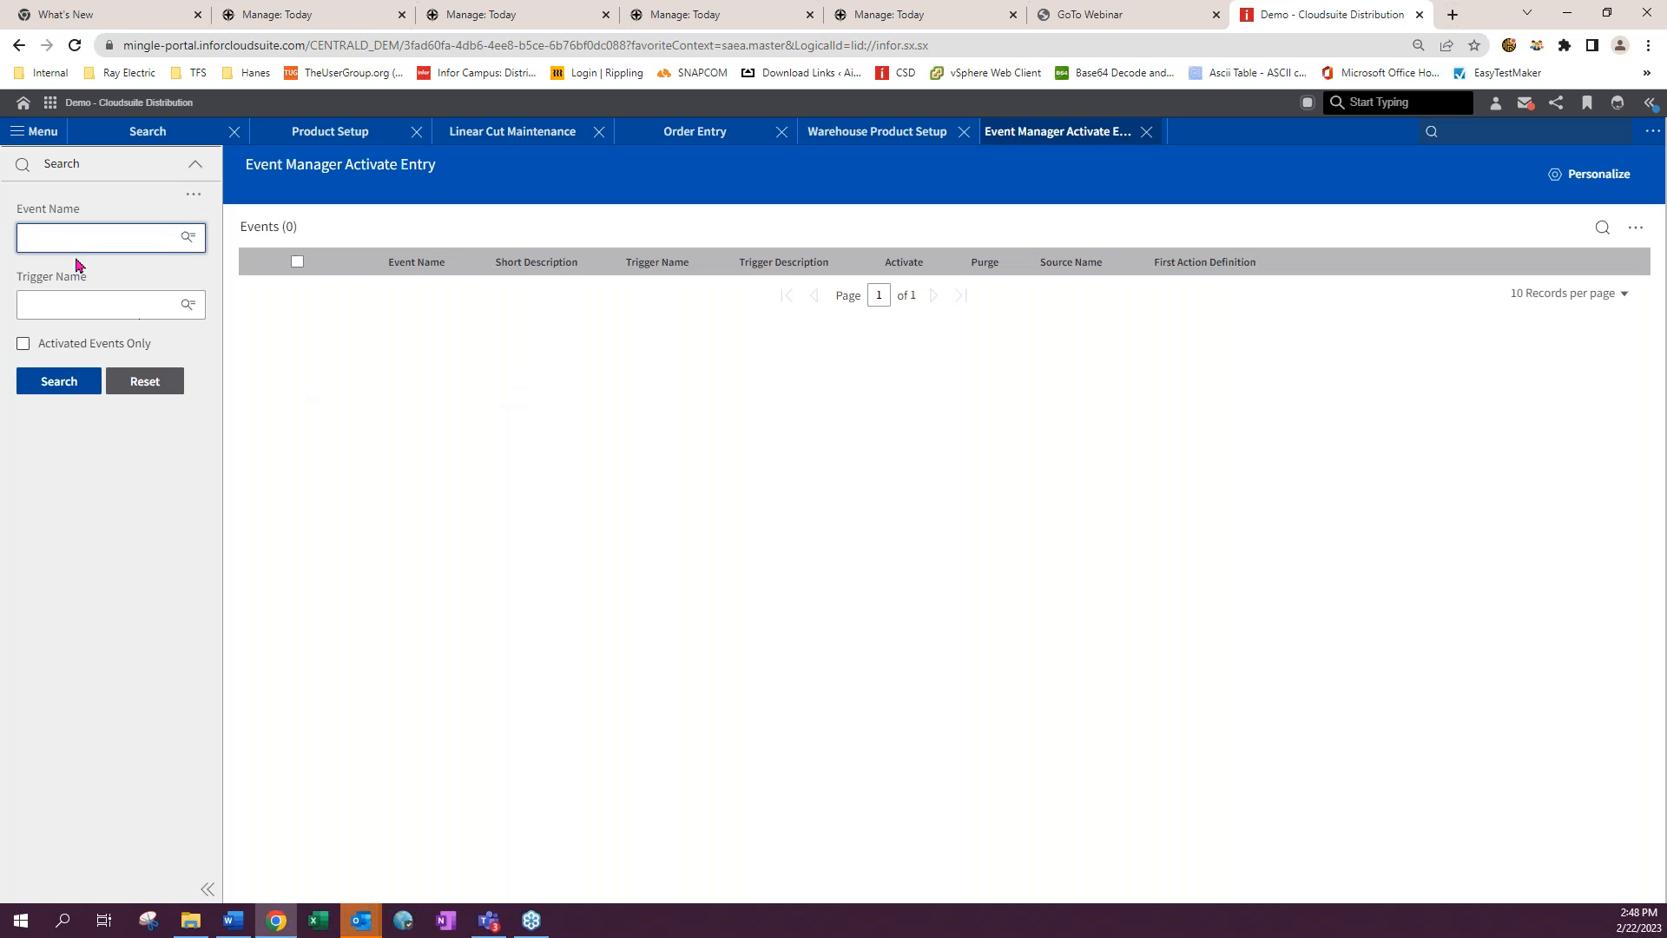
left_click(58, 385)
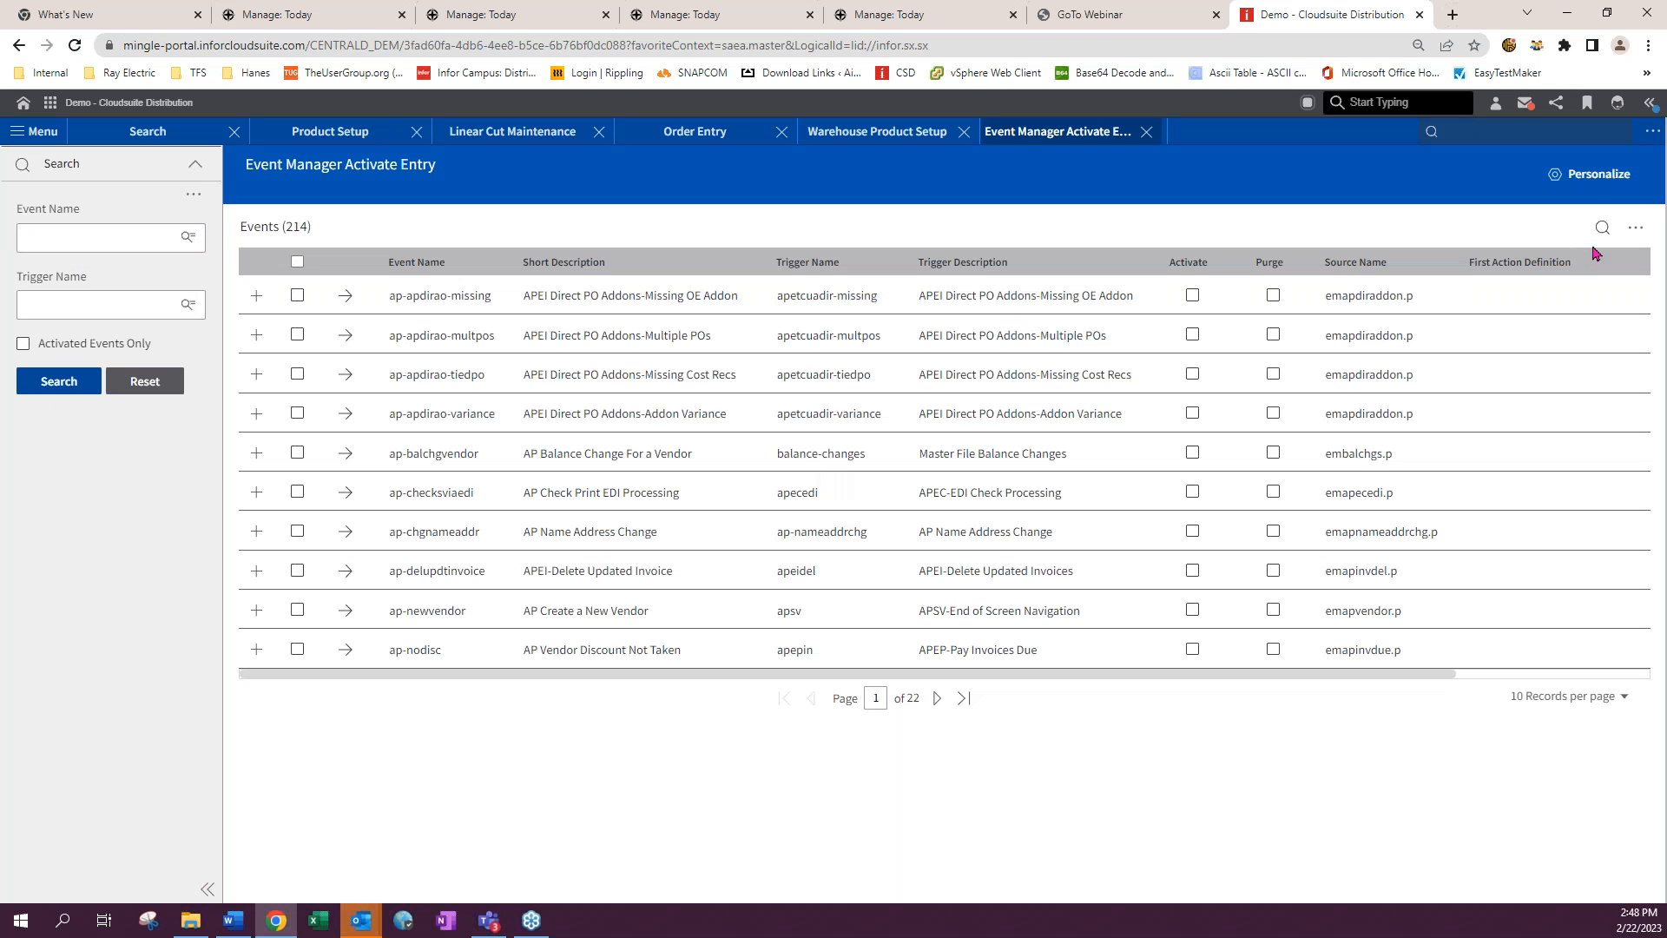
- Filter the events by "cut" and open the cut-minlength event to read its information
left_click(1600, 227)
type("a")
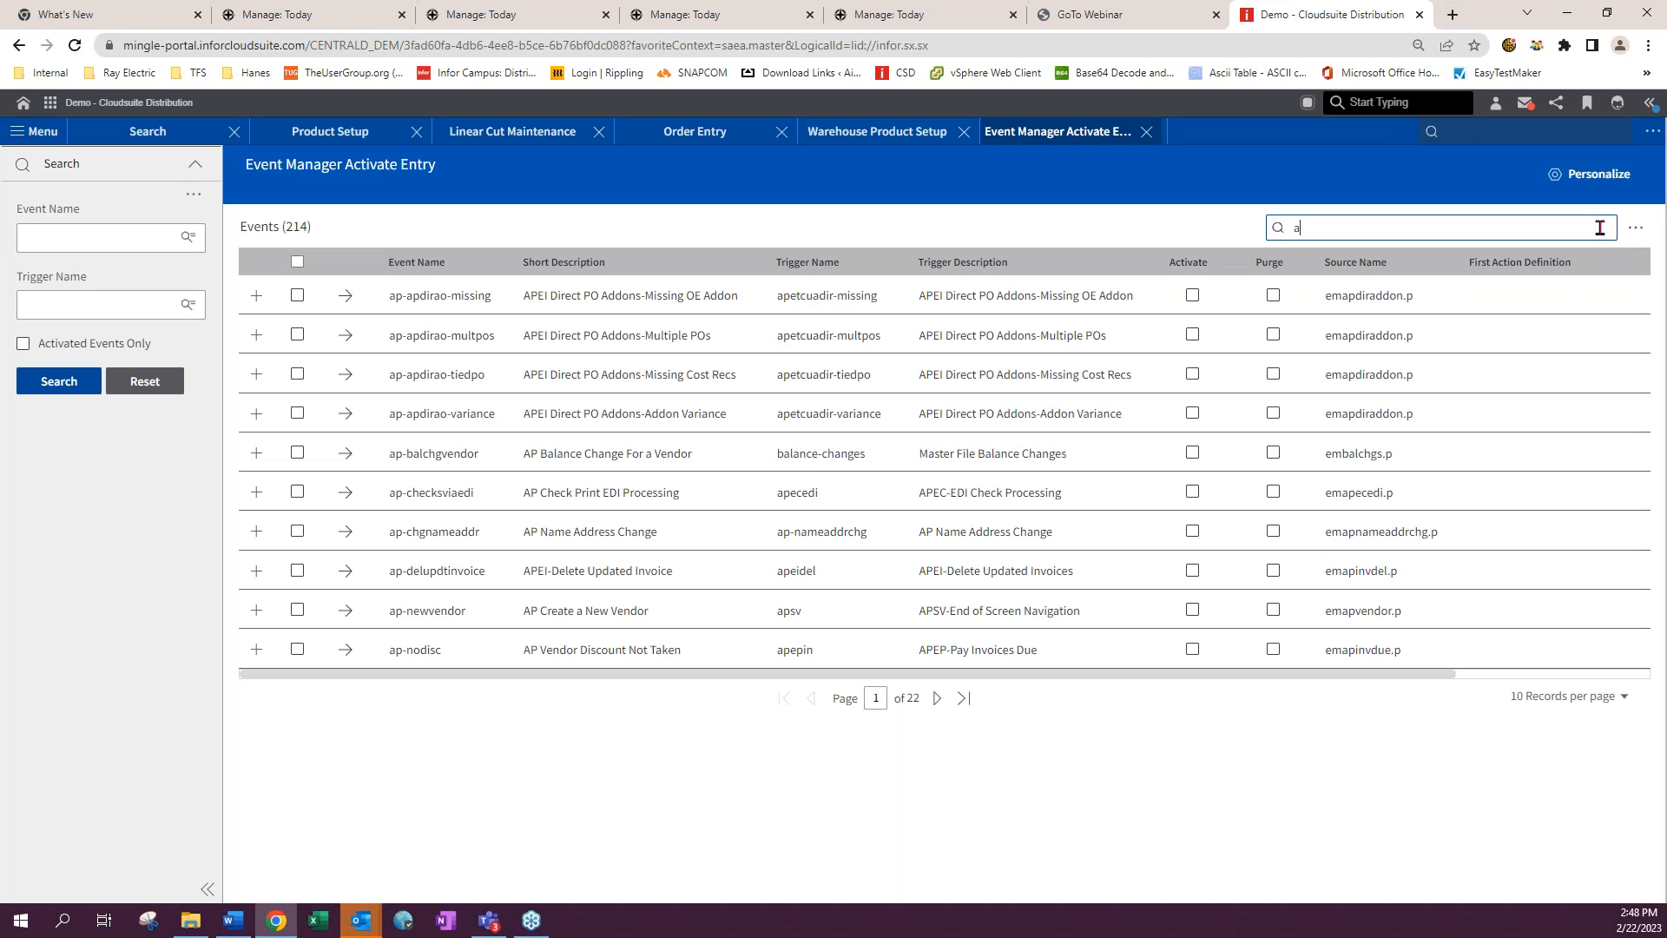
type("cut")
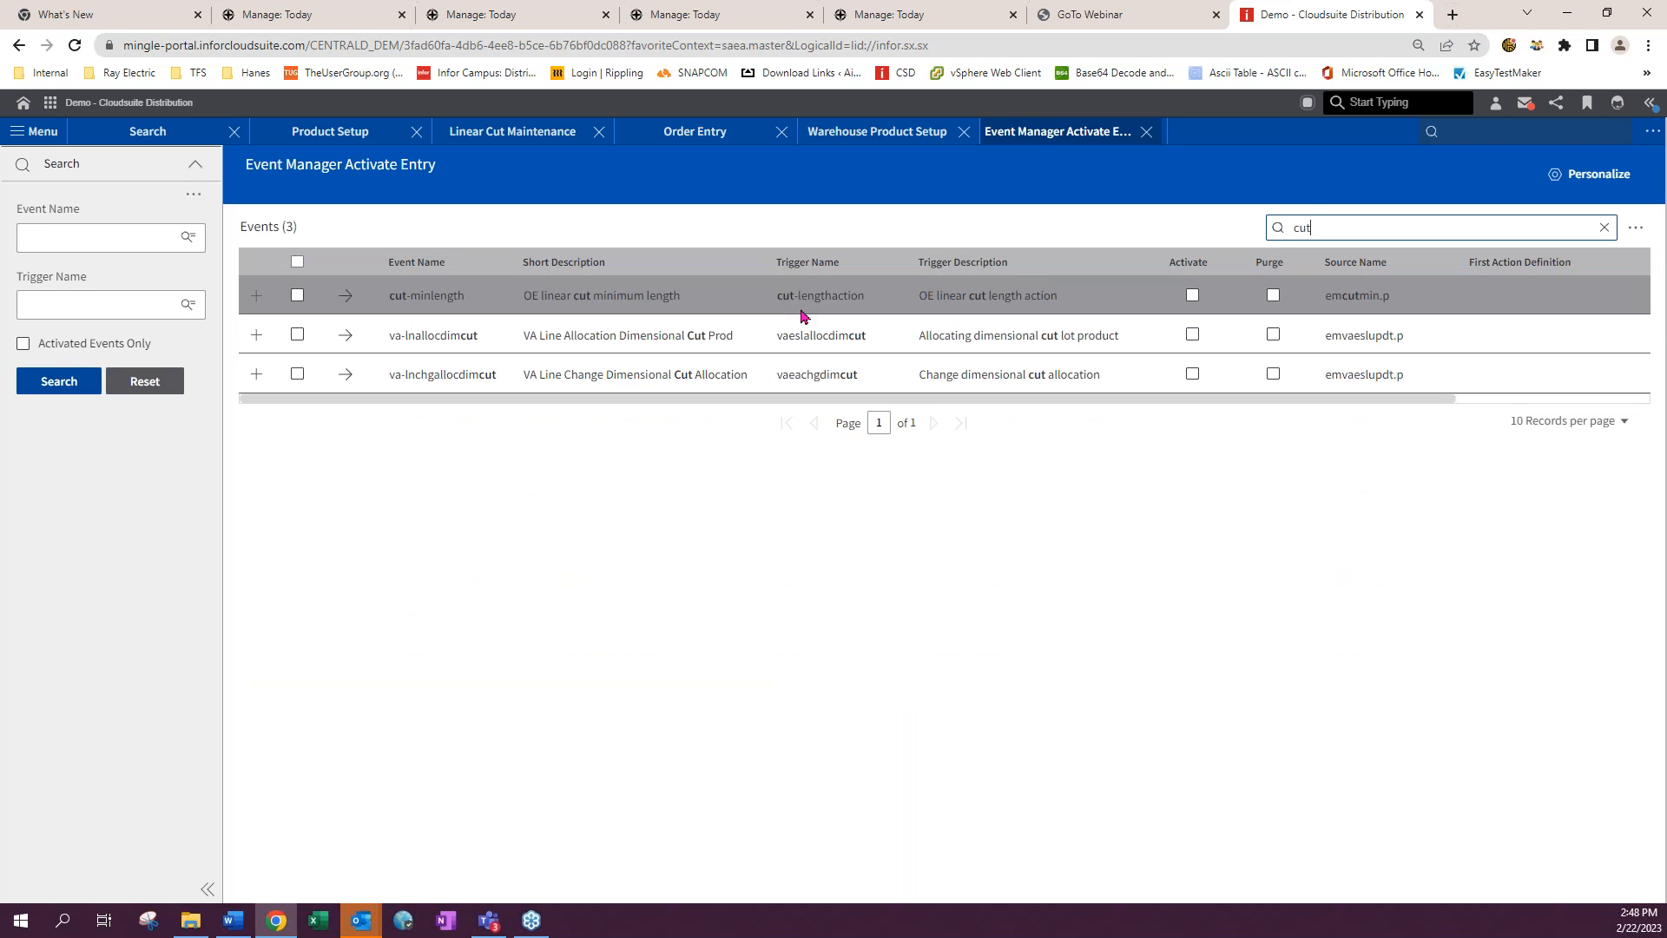
left_click(345, 296)
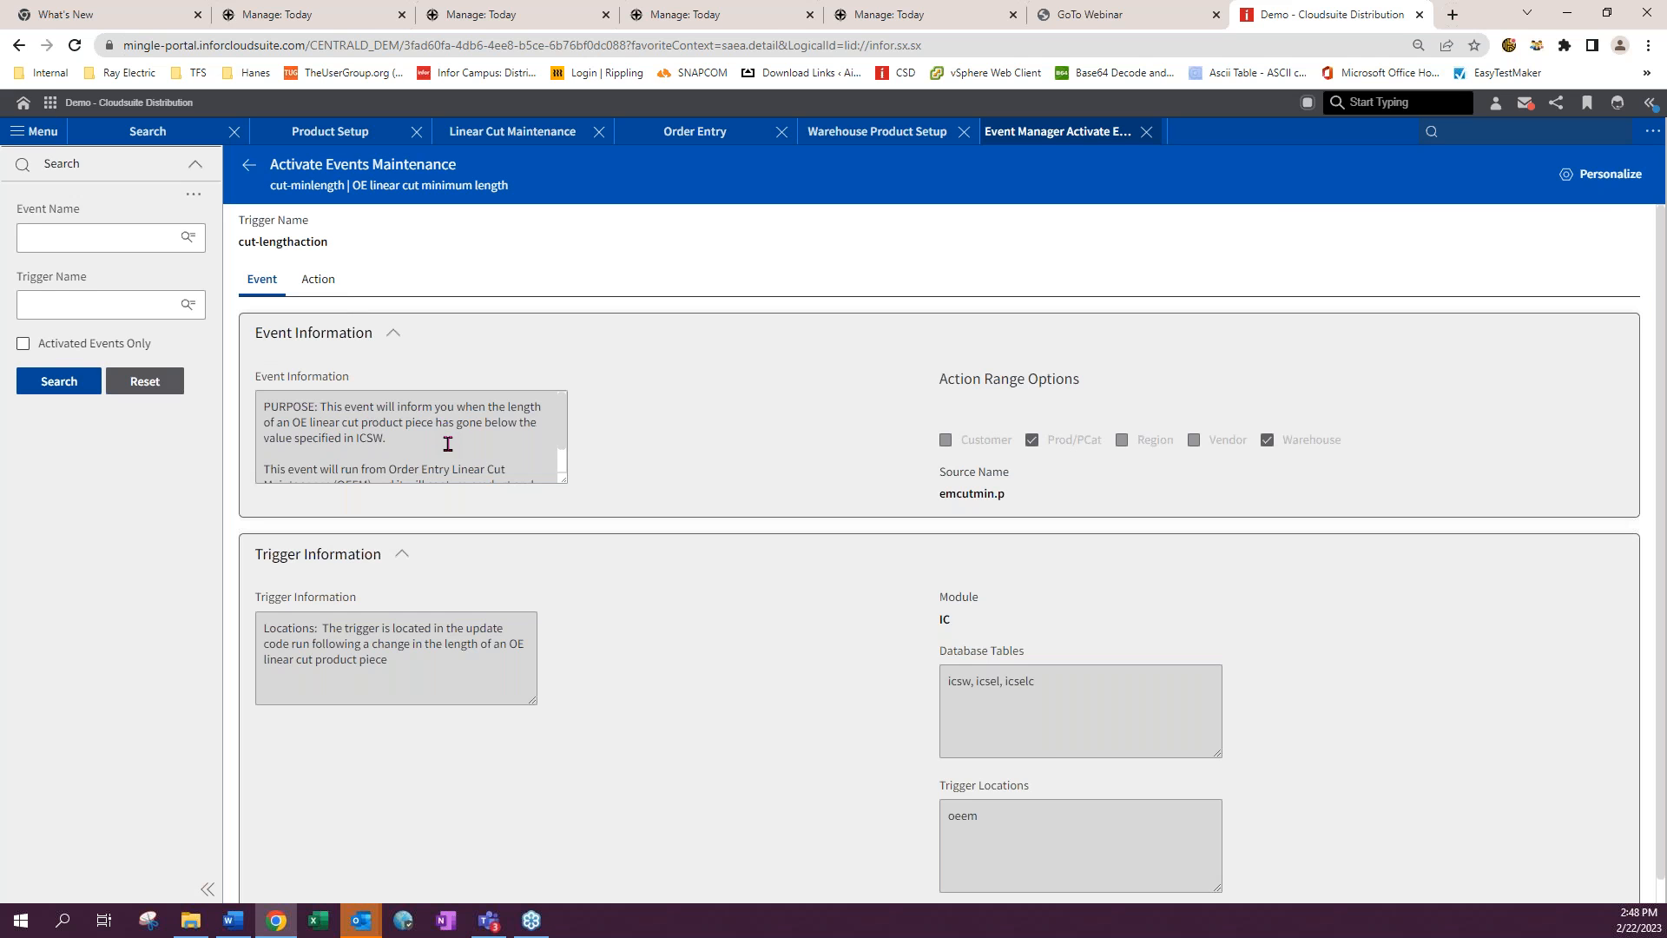
scroll(464, 460, "down", 1)
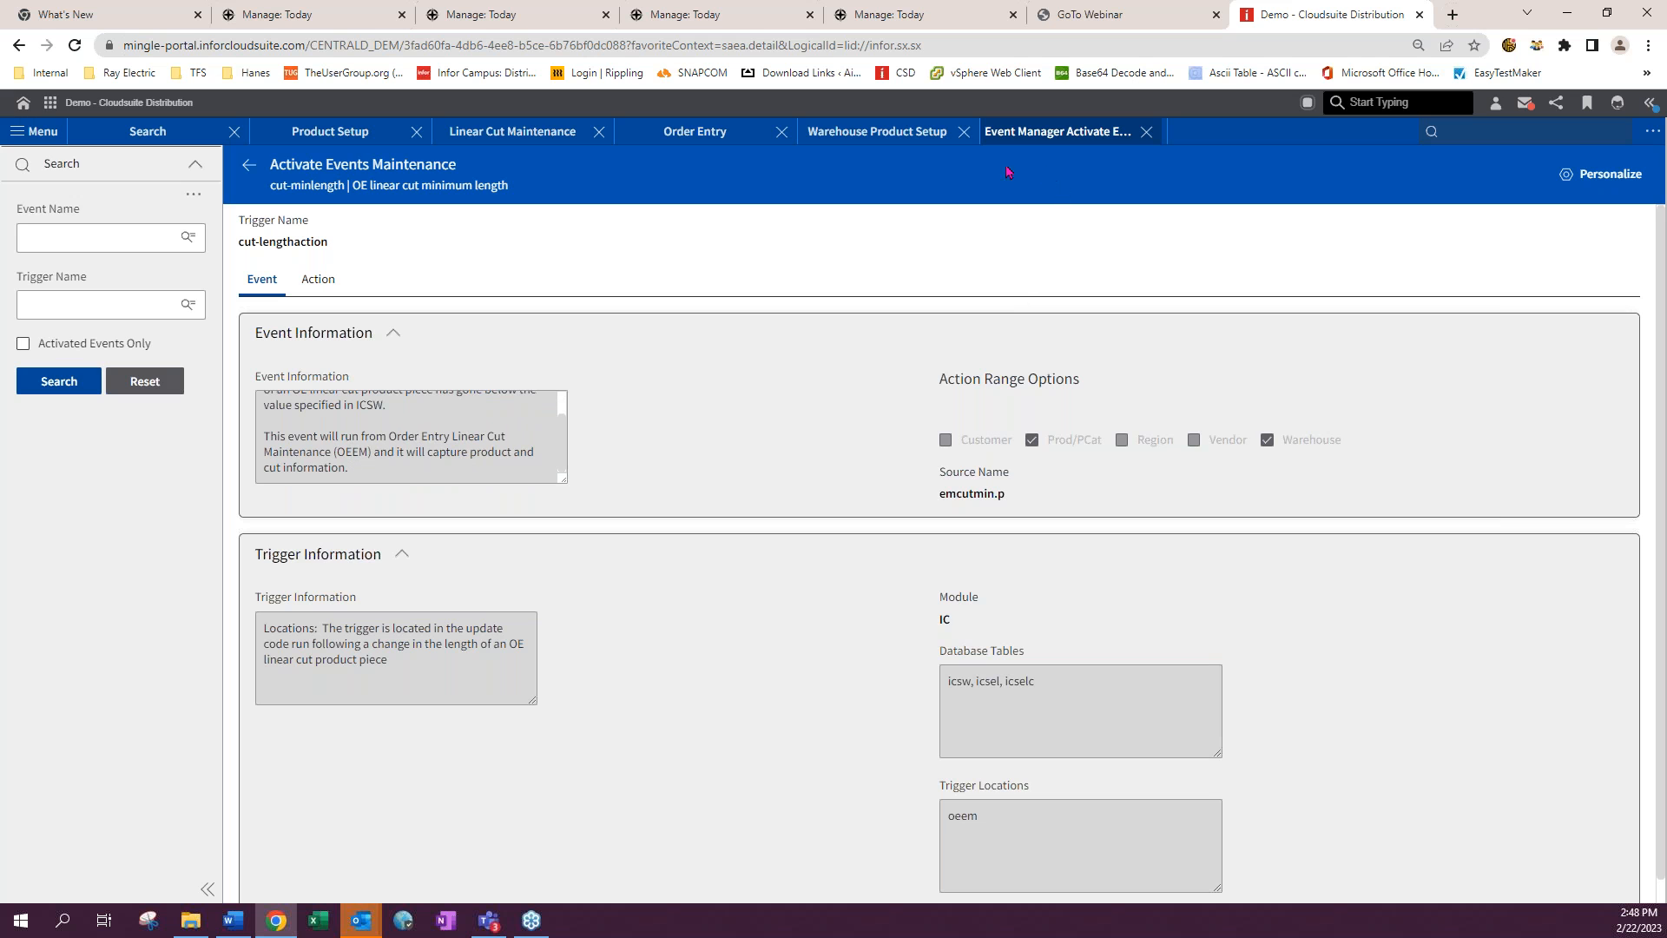
- Open a new action for the cut-minlength event and review the recipient options in its general information
left_click(871, 134)
left_click(1037, 567)
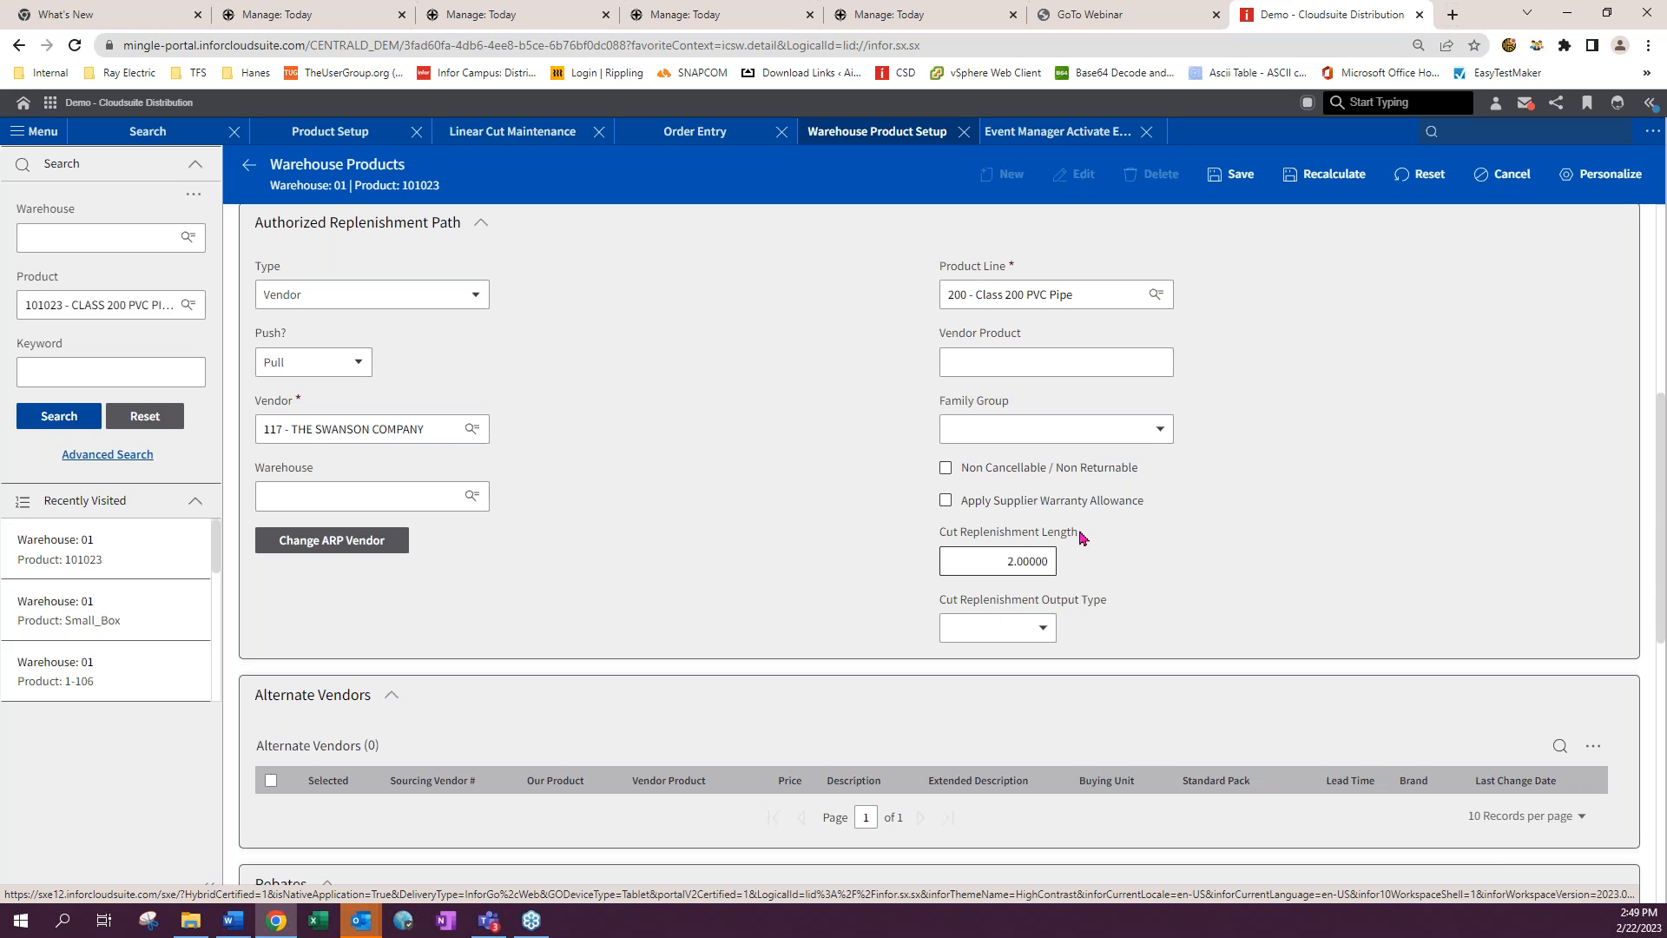
left_click(1057, 131)
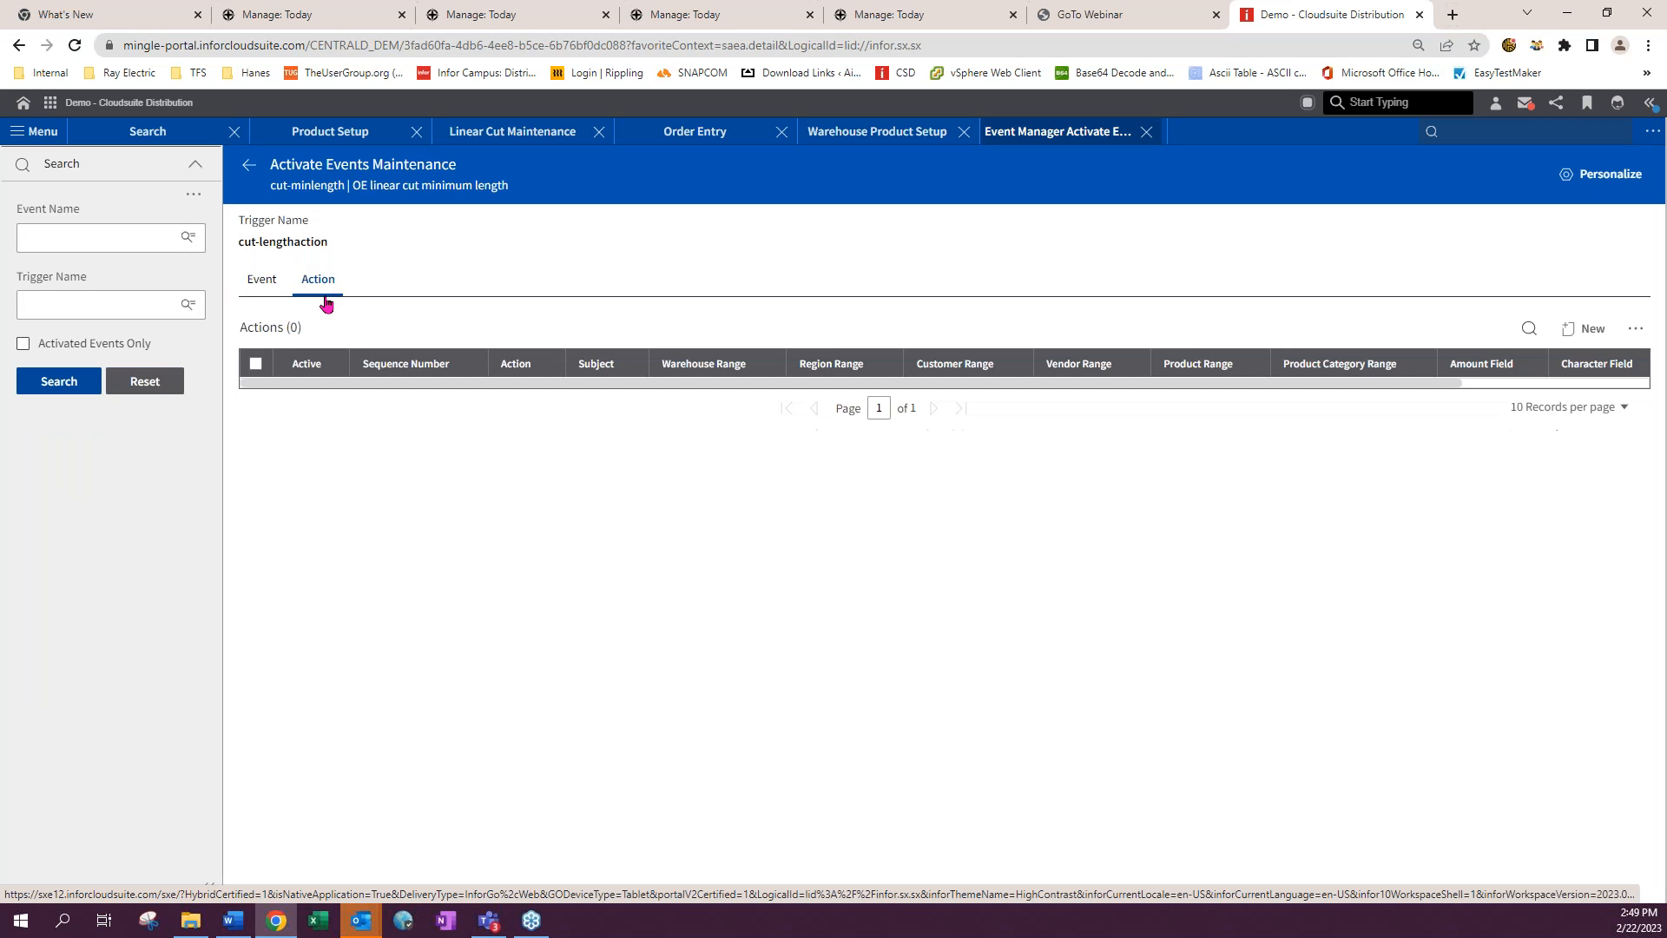
left_click(1592, 333)
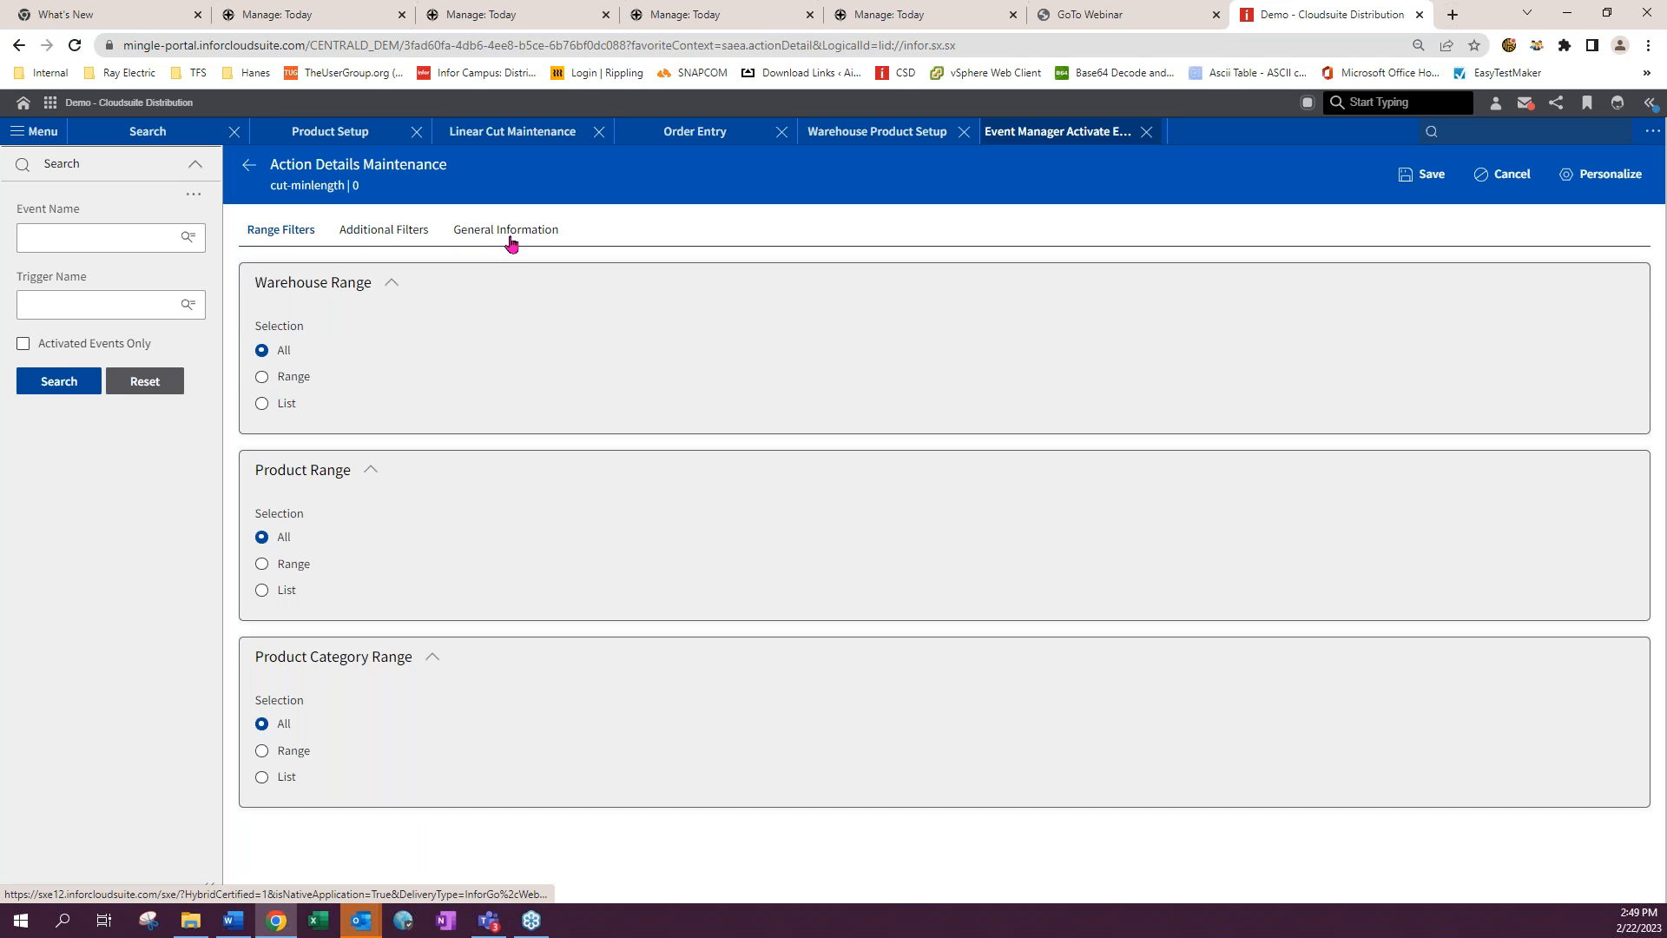
left_click(510, 239)
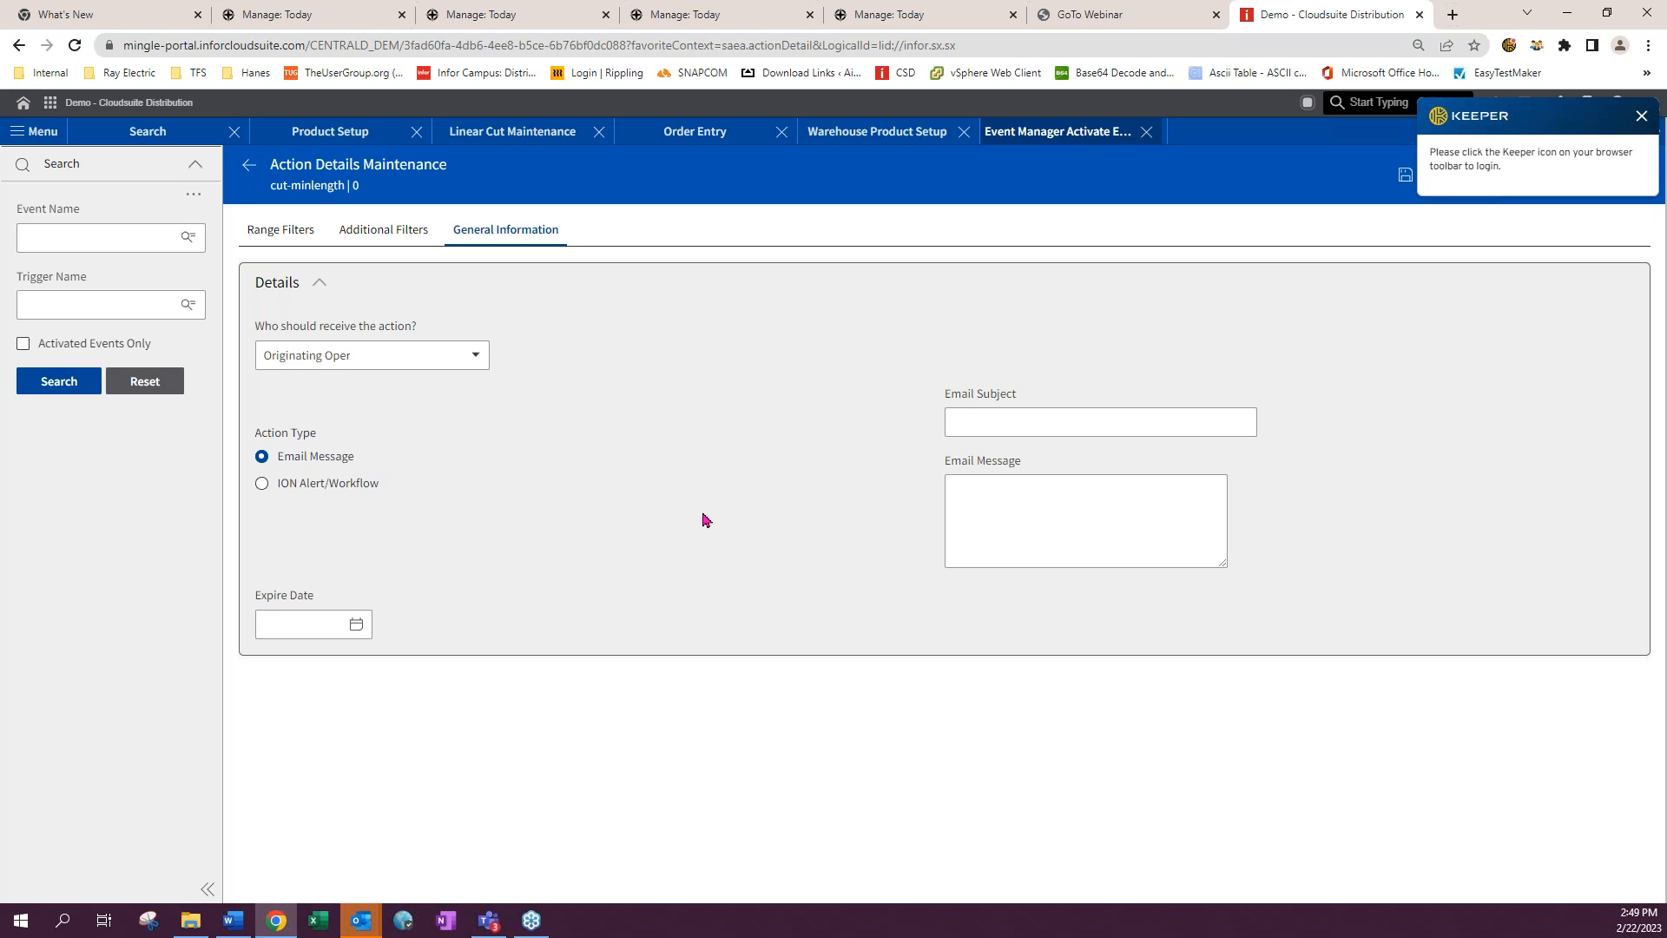
left_click(474, 356)
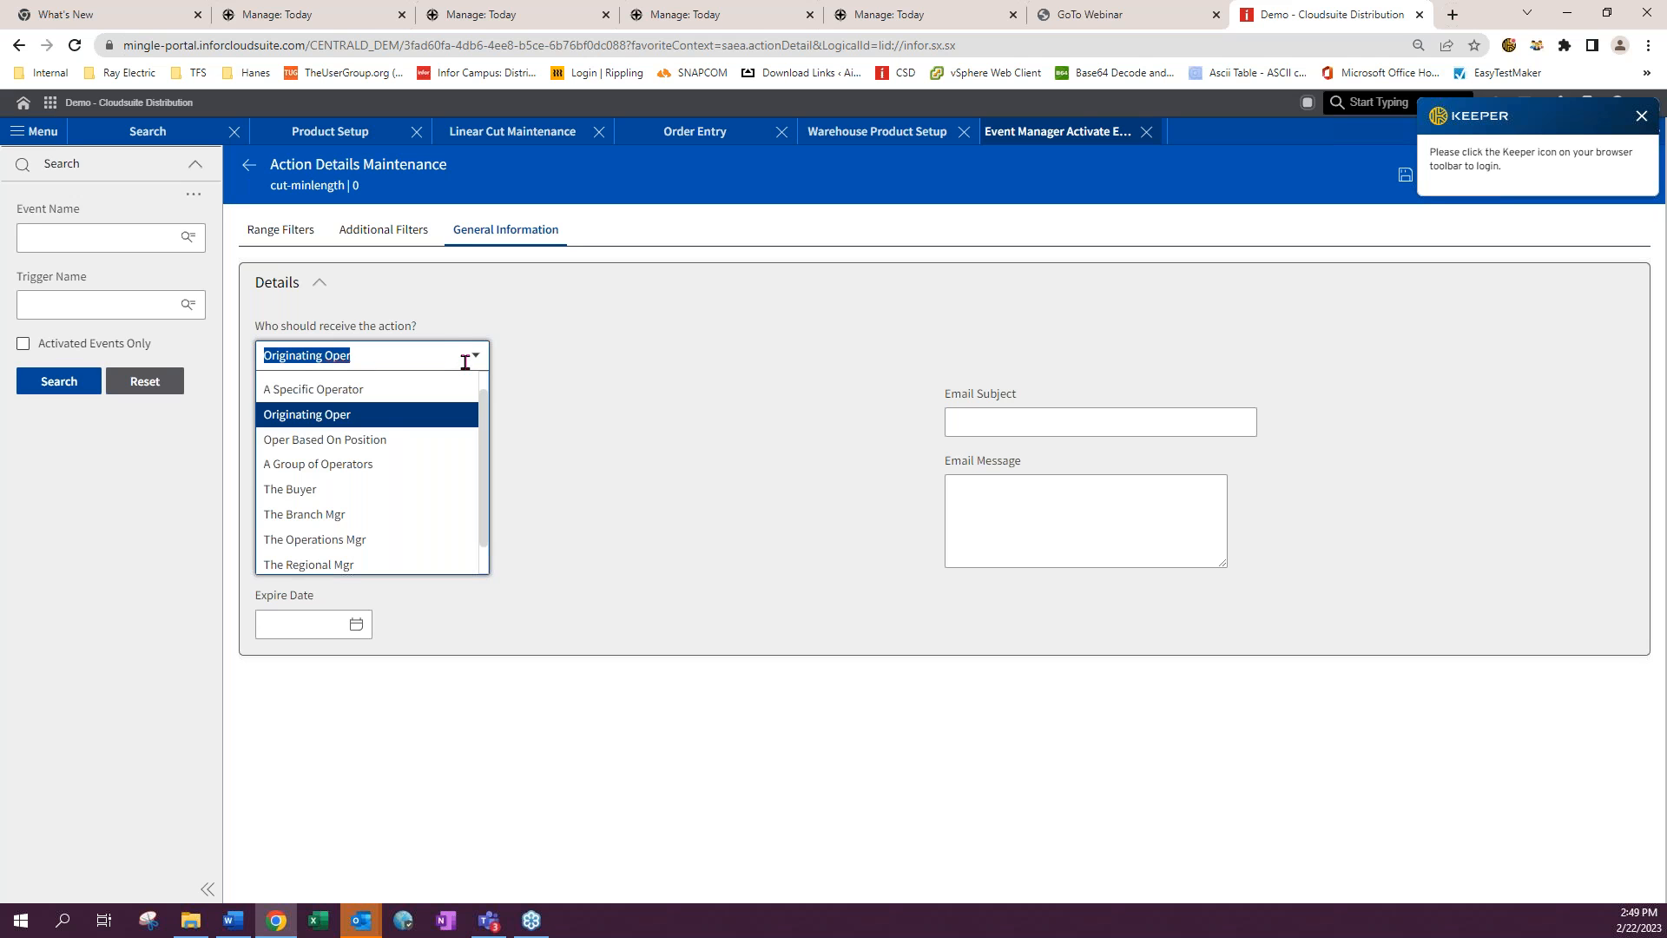
left_click(694, 448)
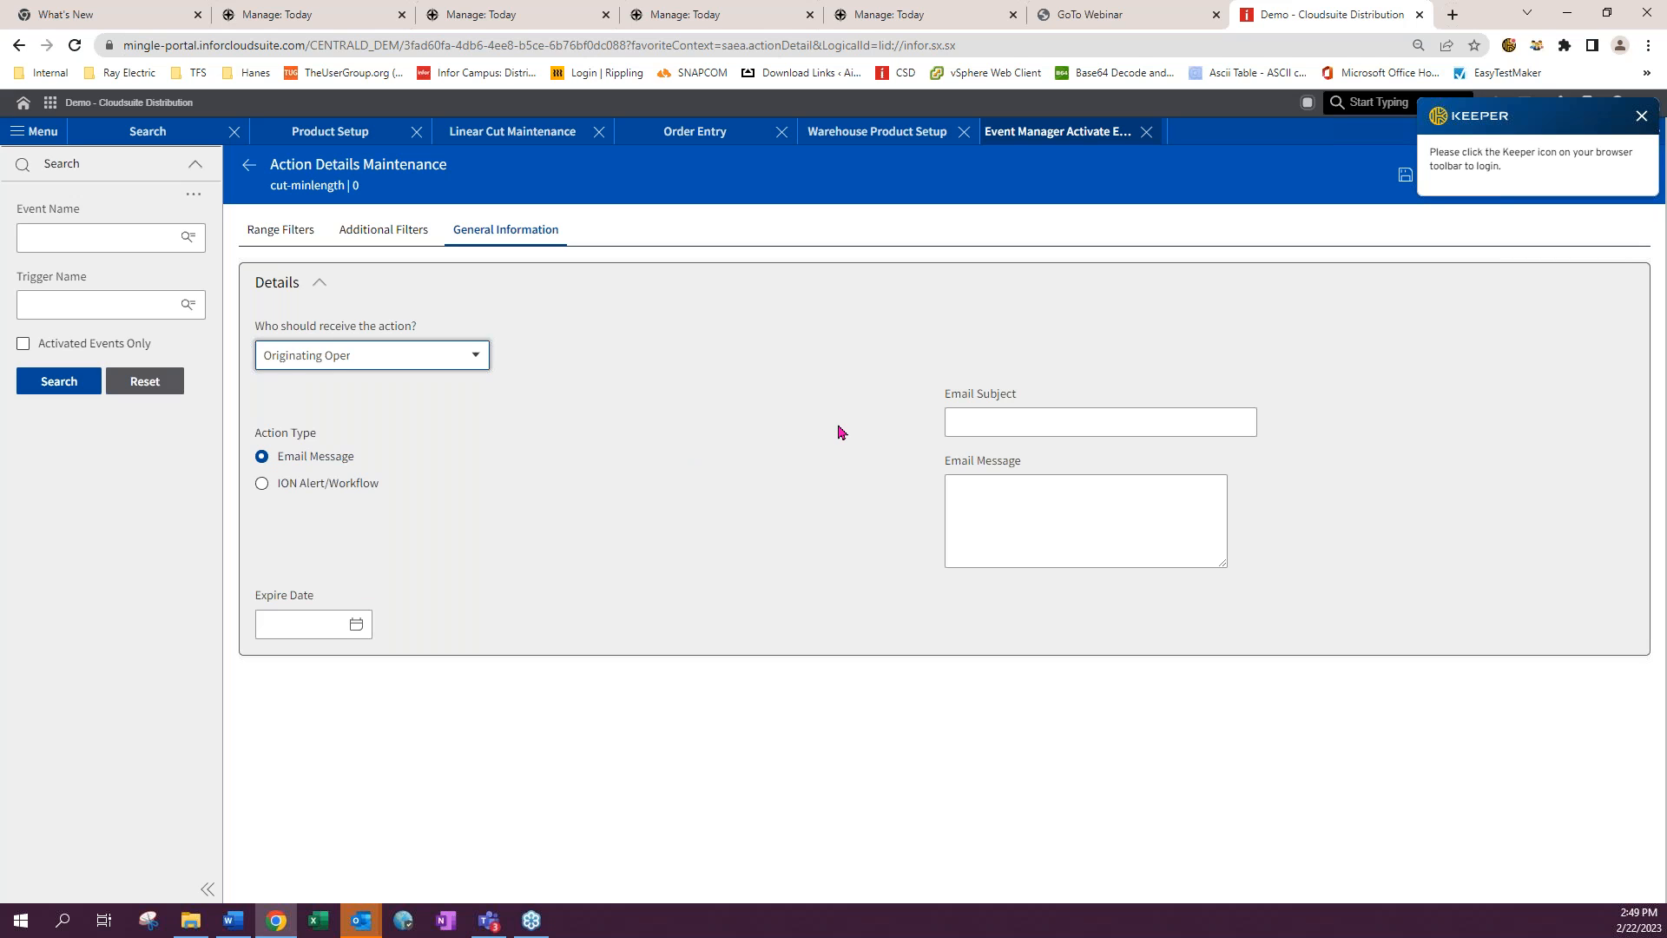
left_click(254, 171)
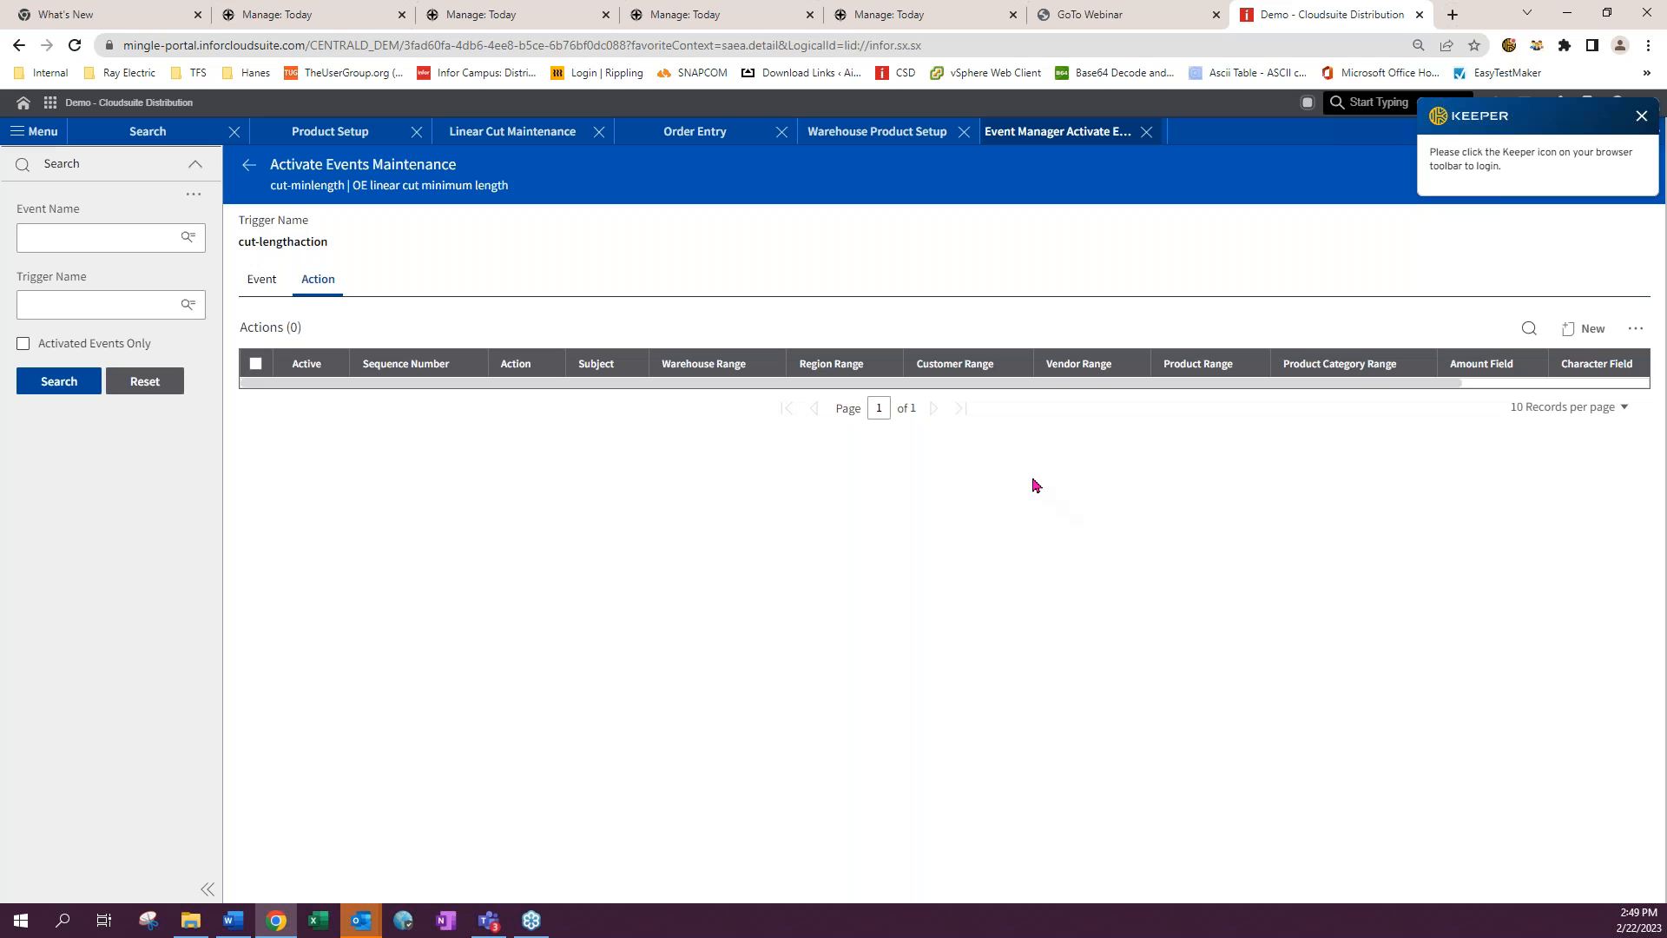
- Close the Event Manager, Warehouse Product Setup, Order Entry and Linear Cut Maintenance tabs
left_click(1641, 117)
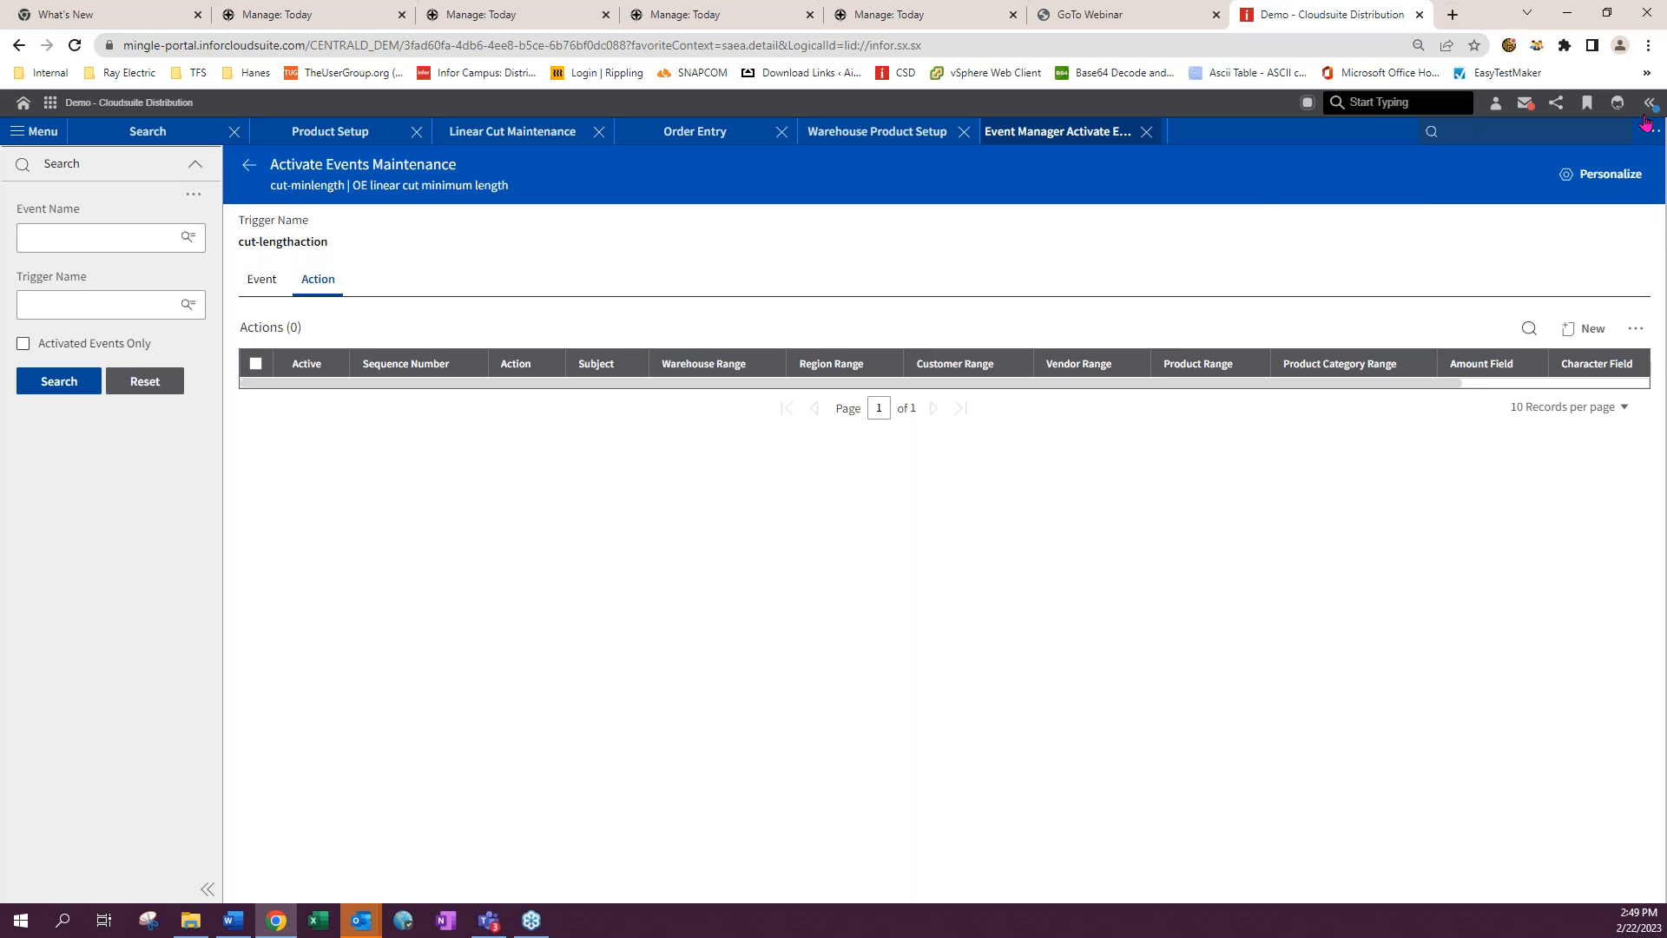
left_click(250, 167)
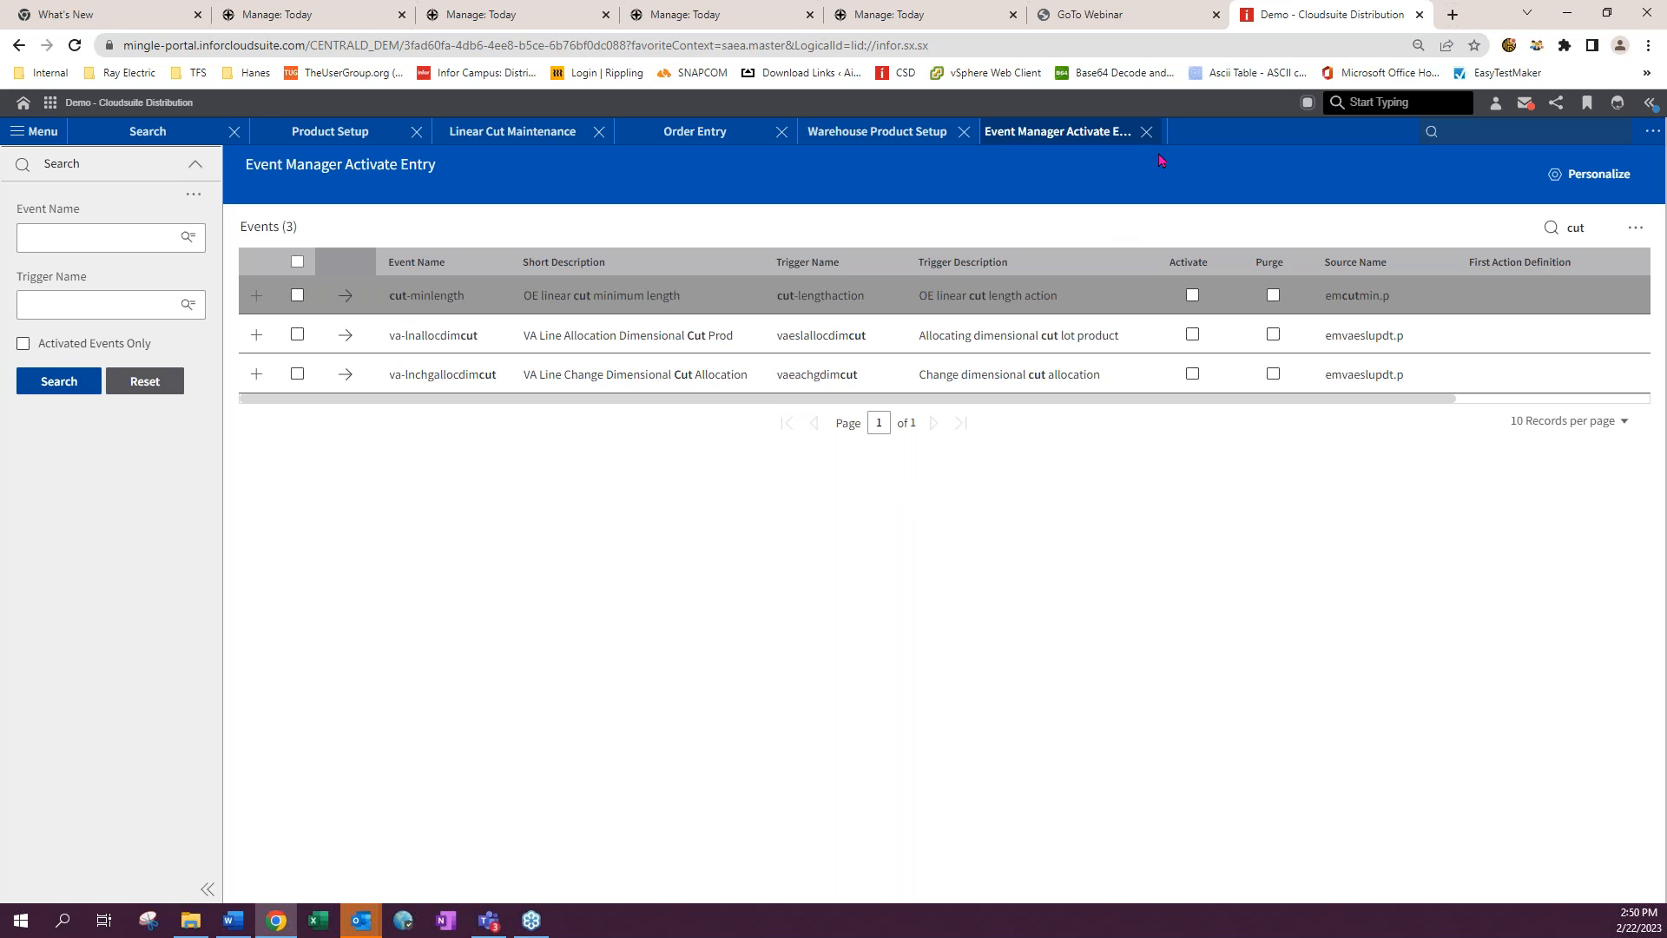
left_click(1147, 132)
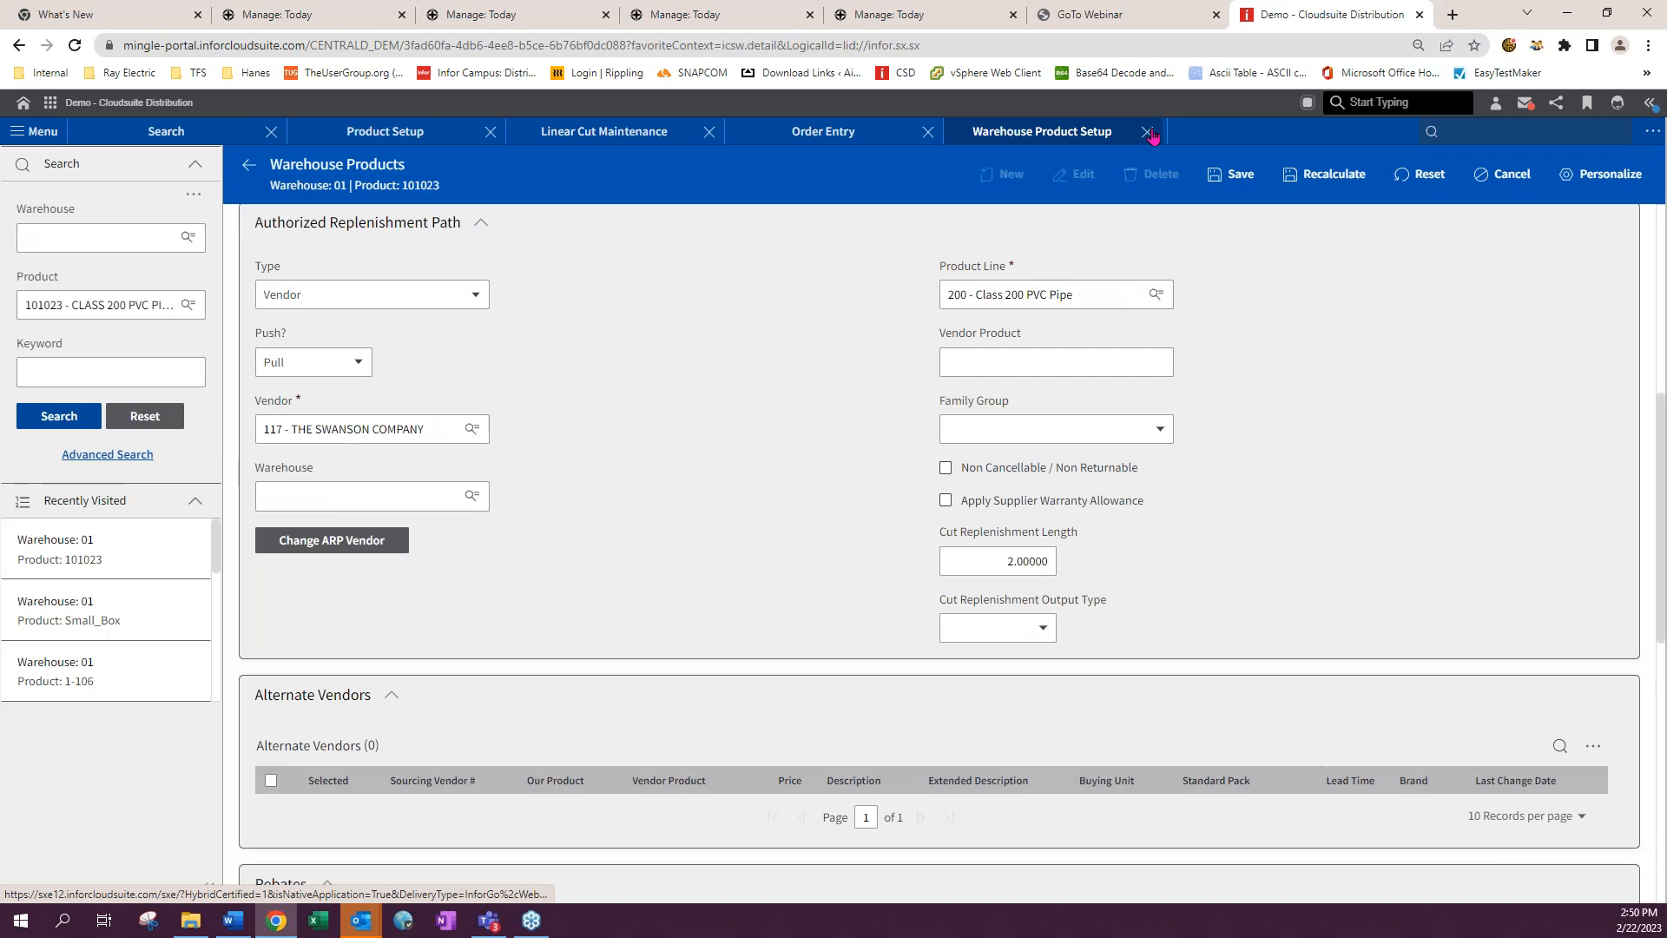
left_click(1148, 132)
left_click(1148, 132)
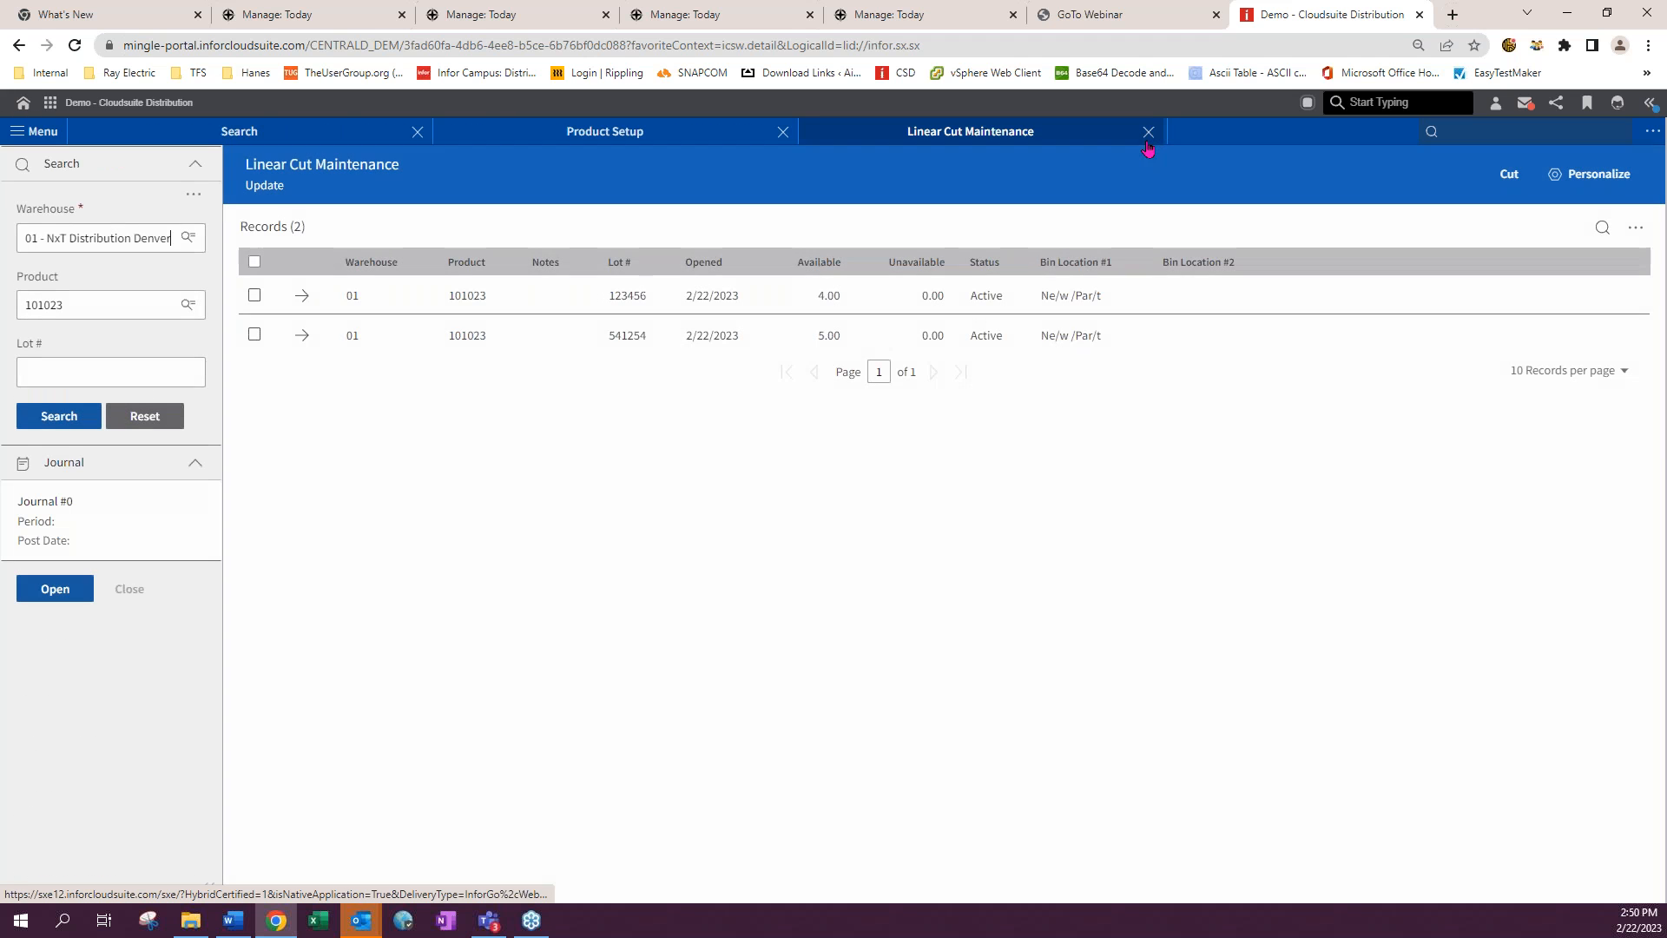
left_click(1148, 132)
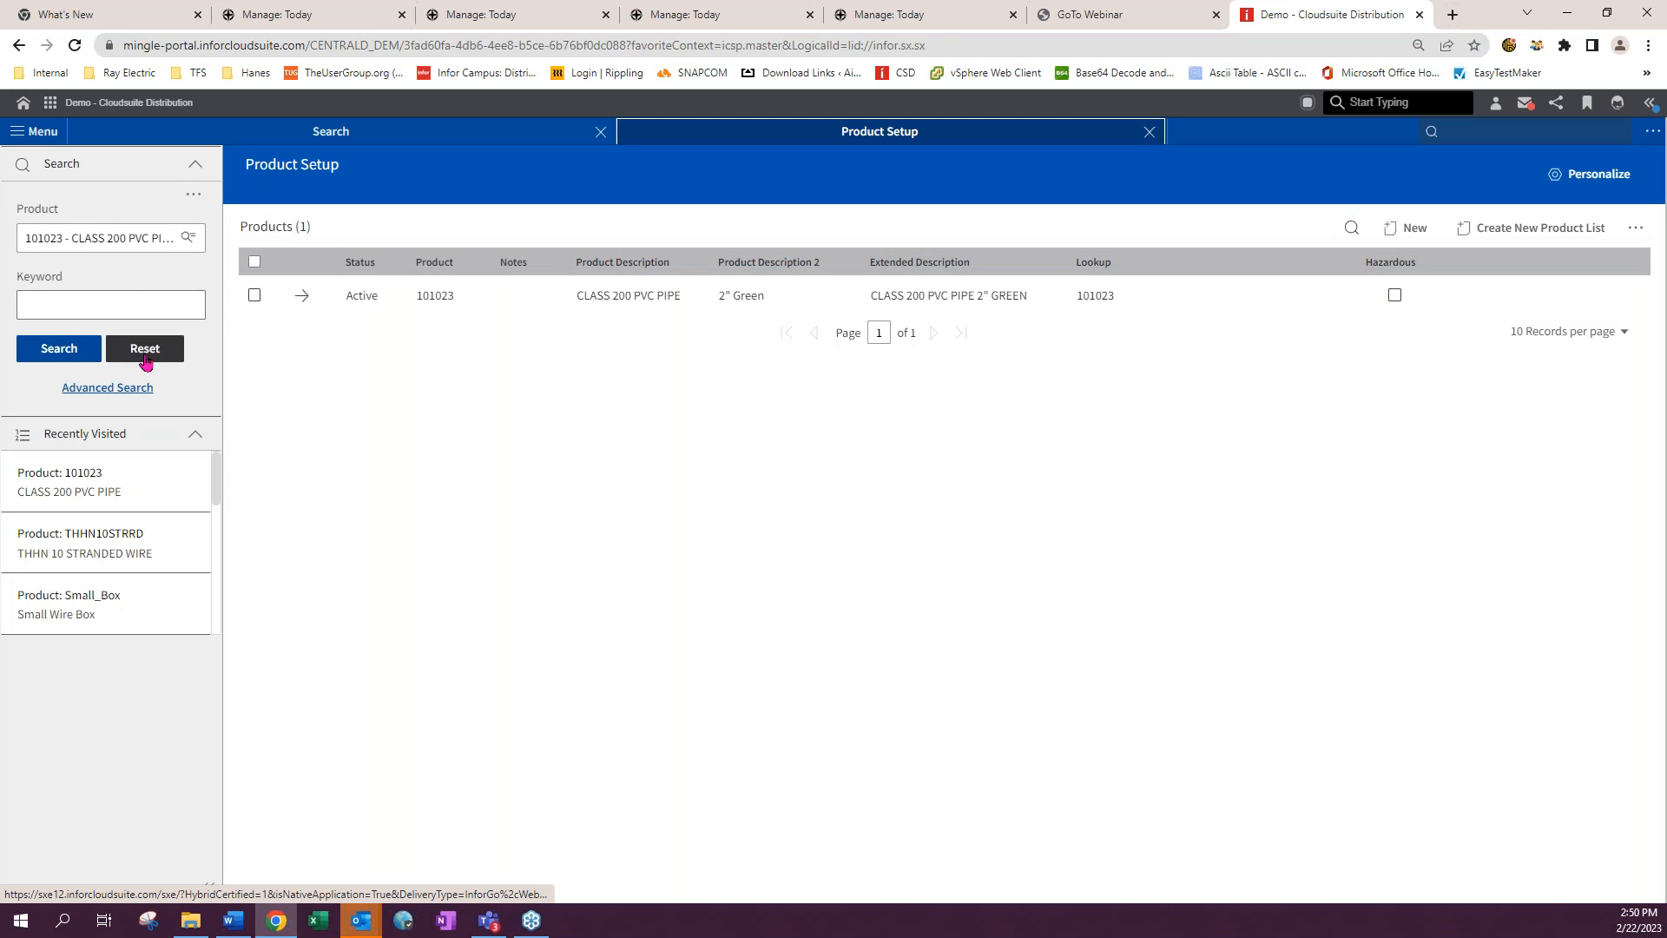
- Open product Spl-MD-Wood's cut settings in edit mode and review its Spool container type
left_click(50, 248)
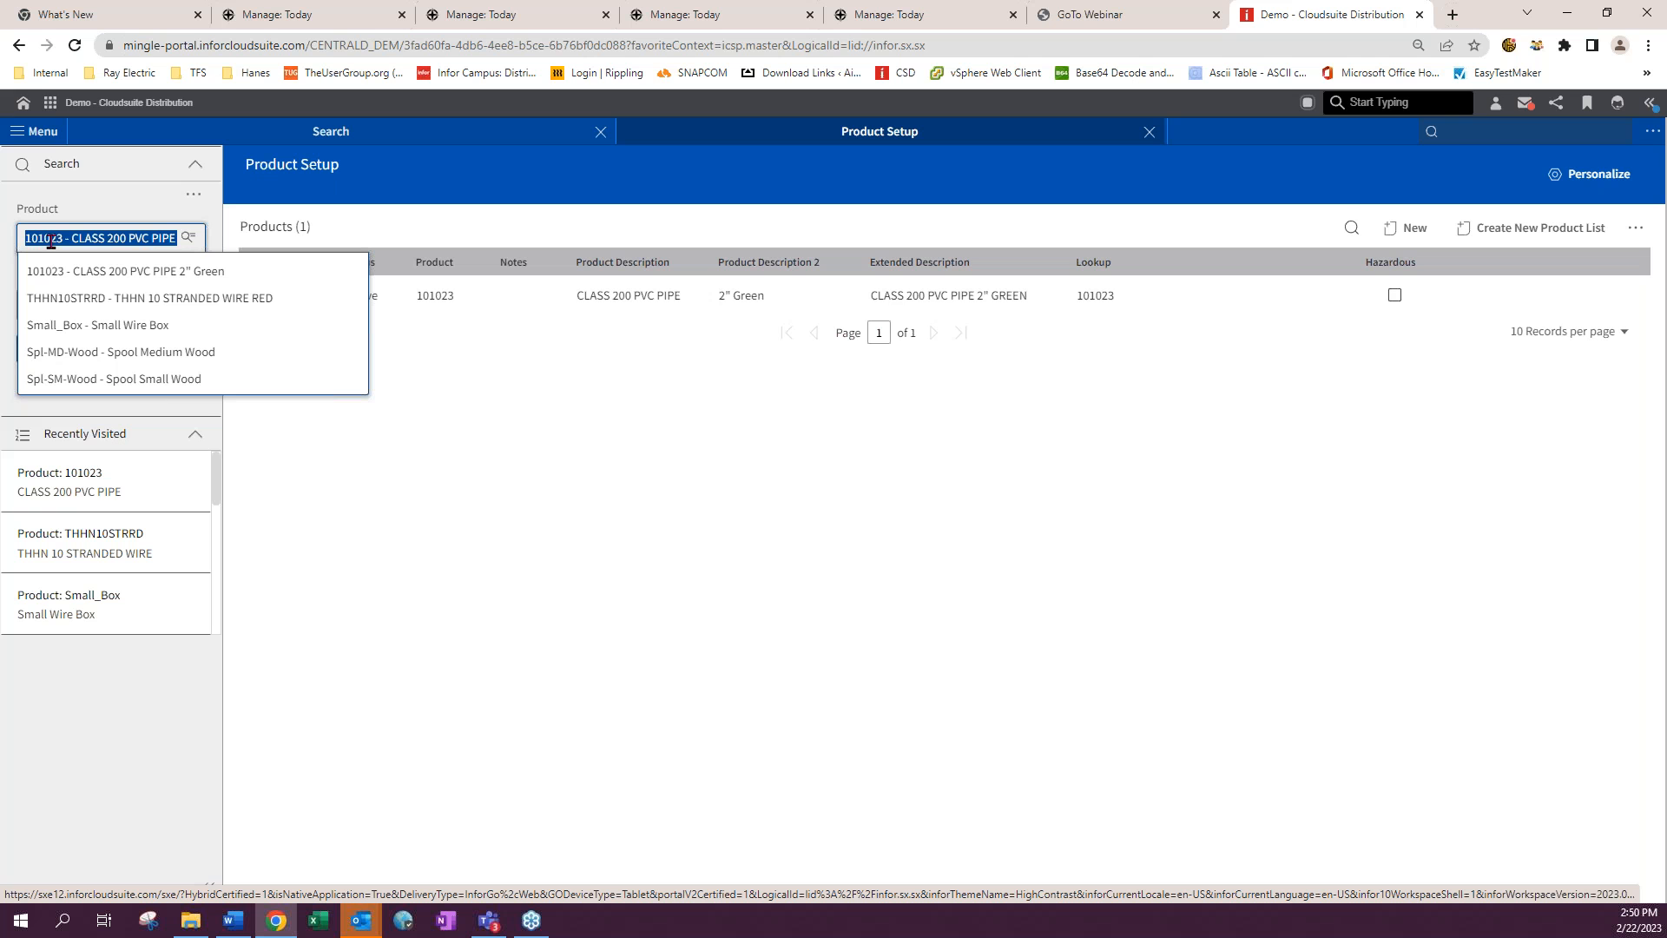
left_click(184, 354)
left_click(65, 349)
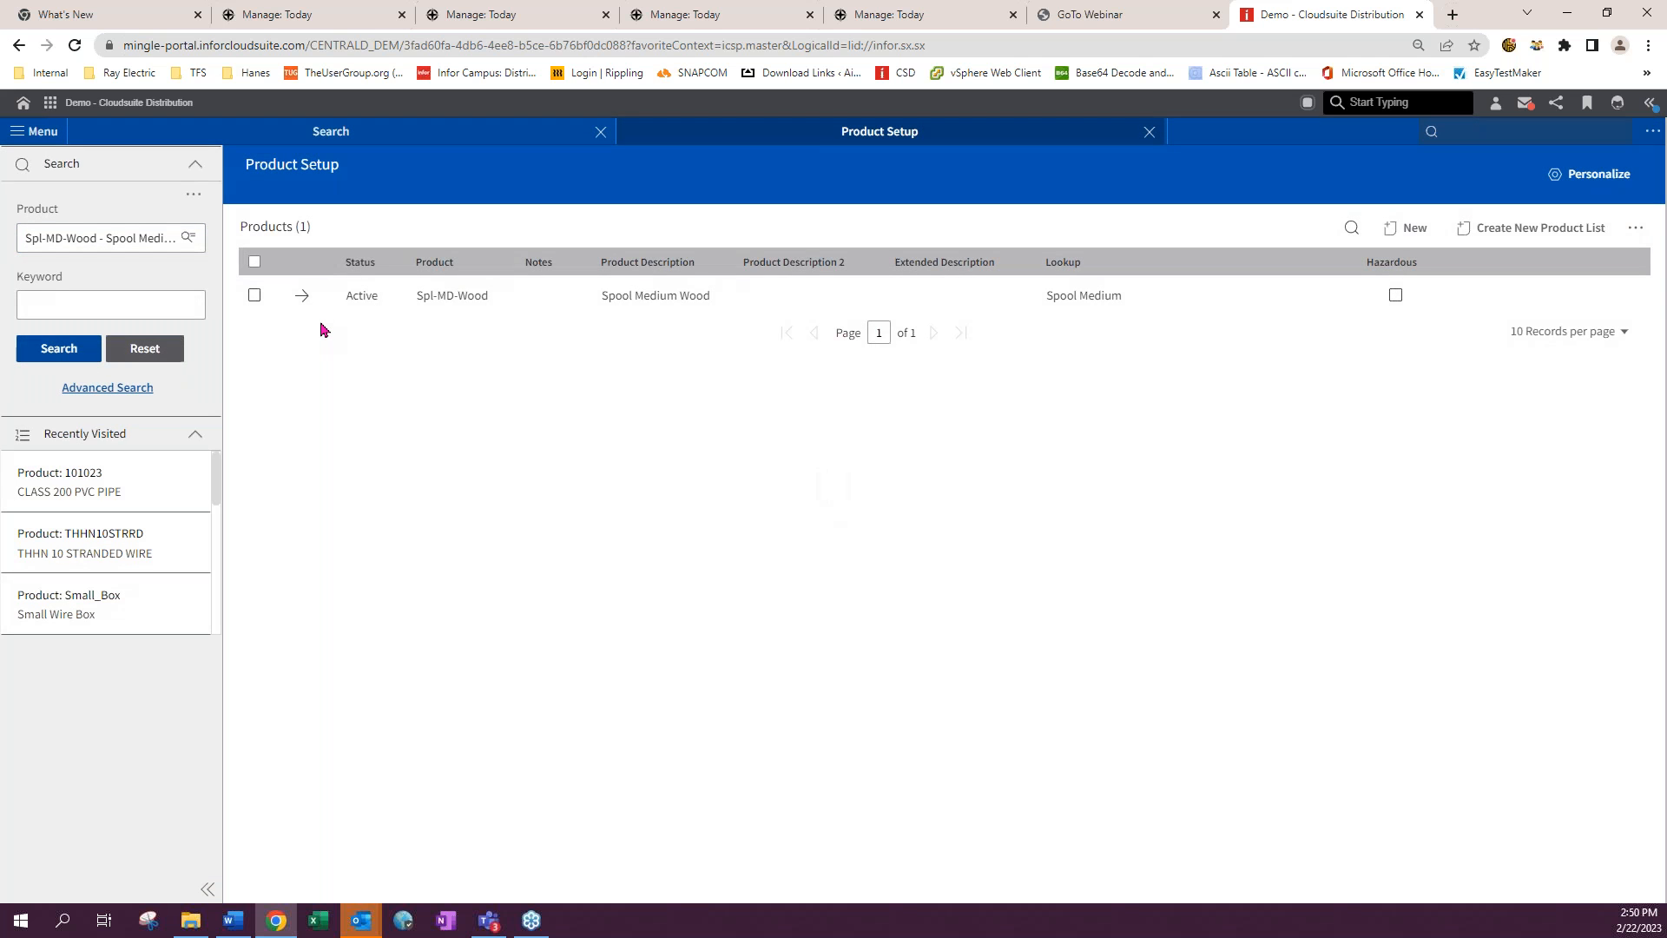
left_click(304, 297)
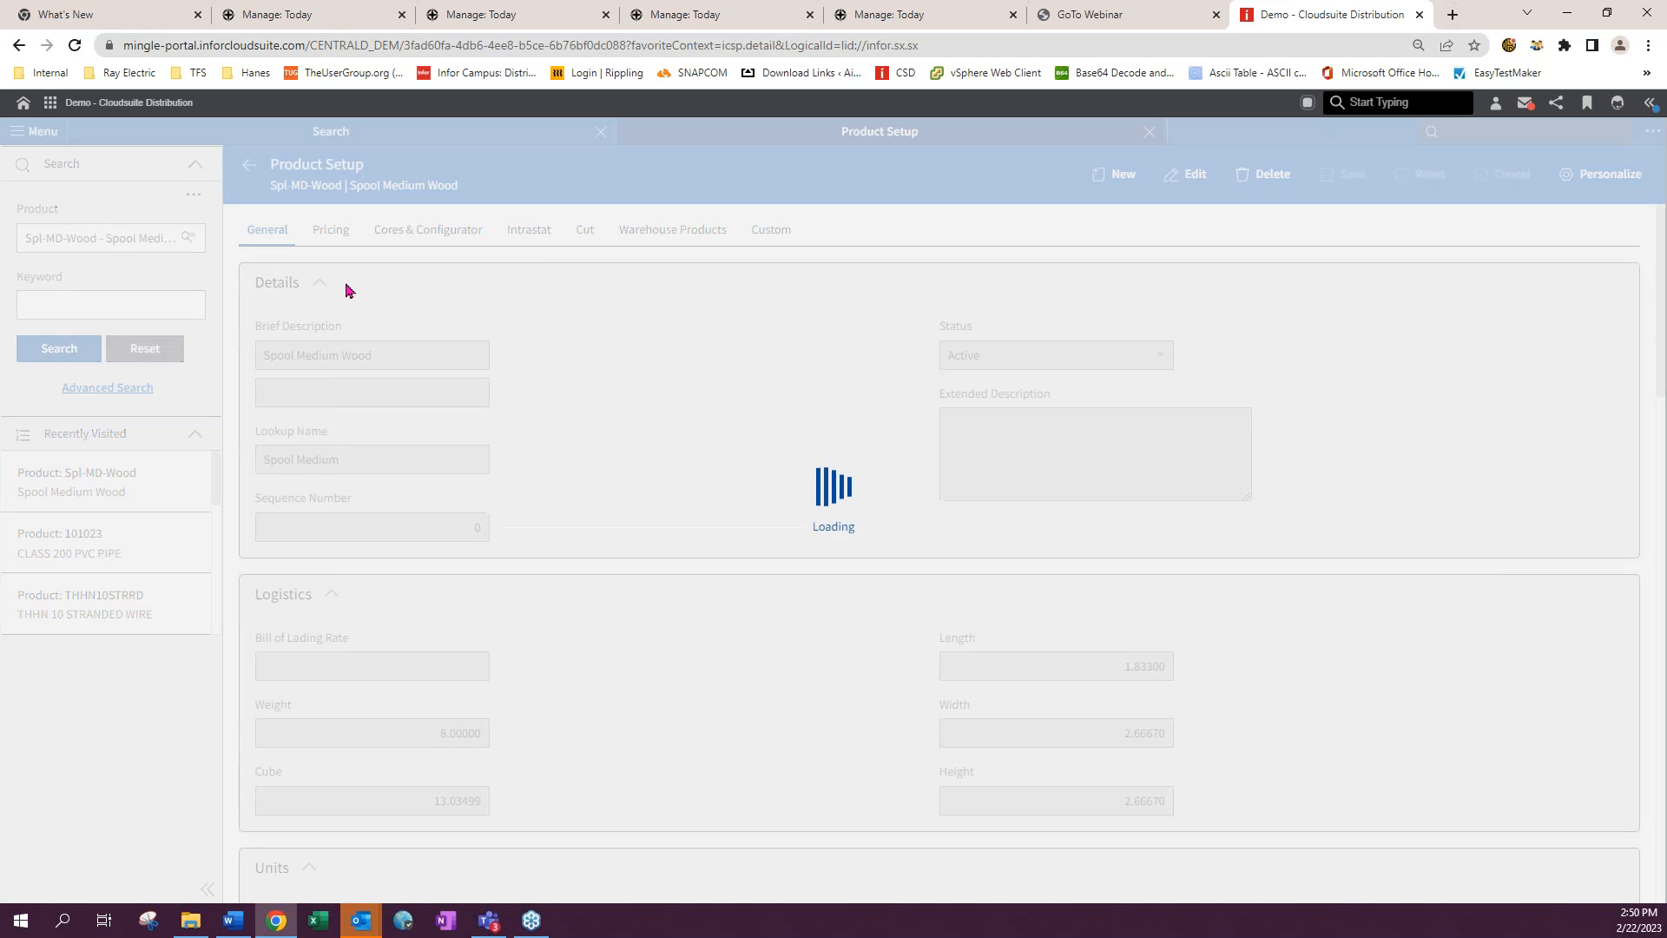
left_click(583, 233)
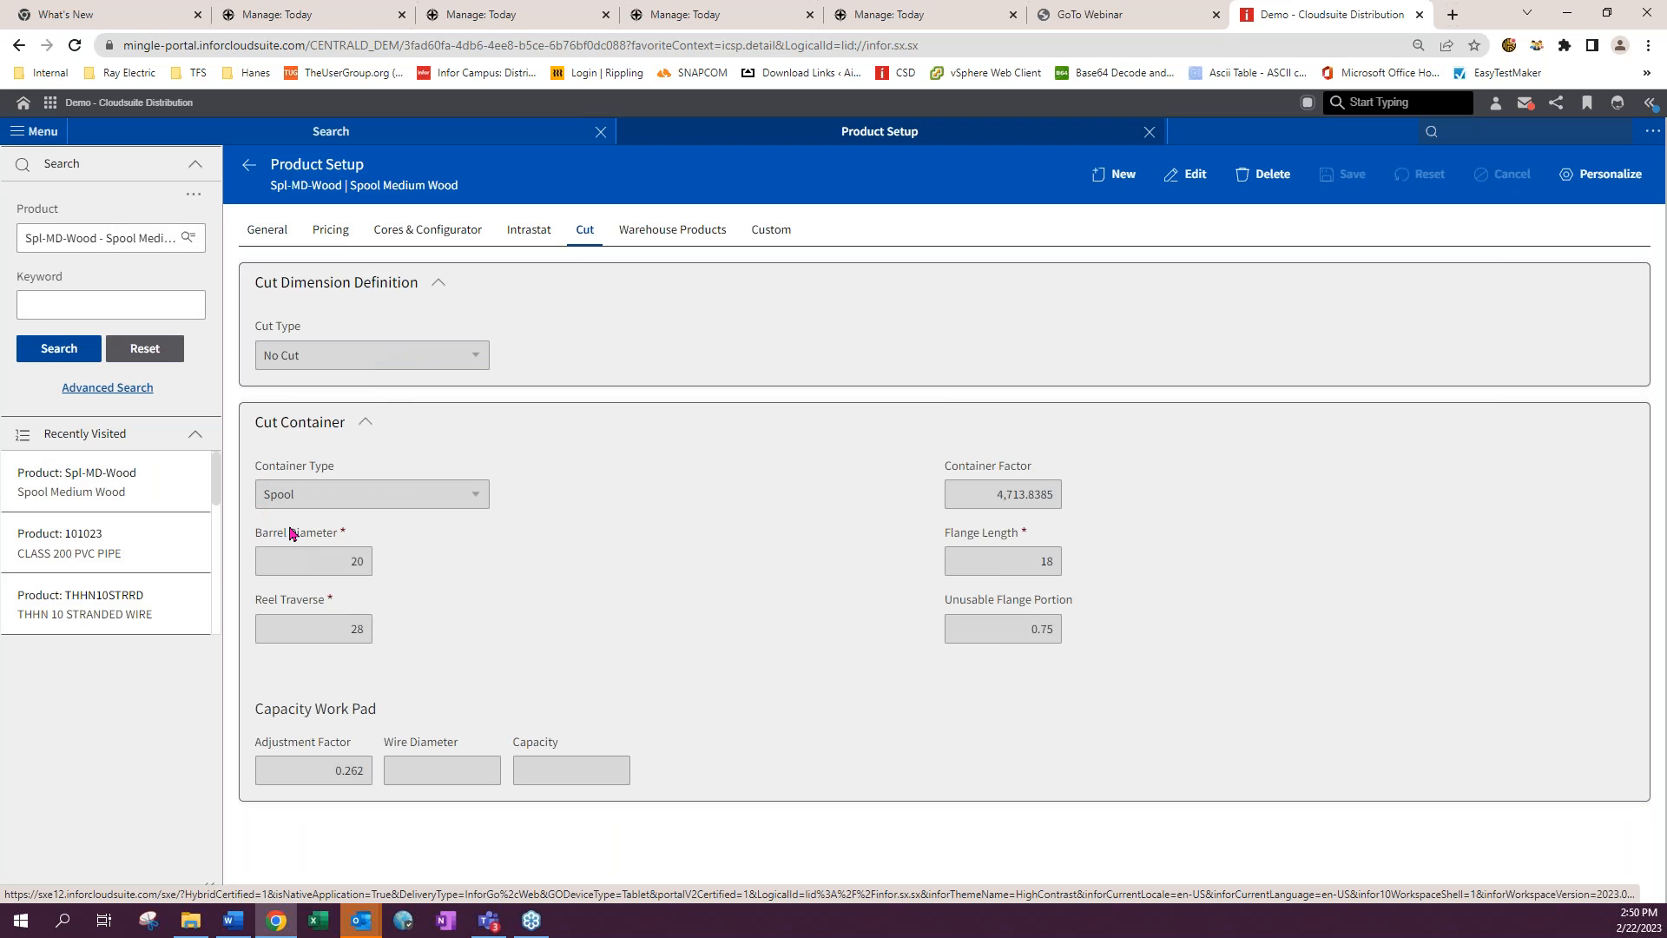
left_click(1185, 173)
left_click(372, 495)
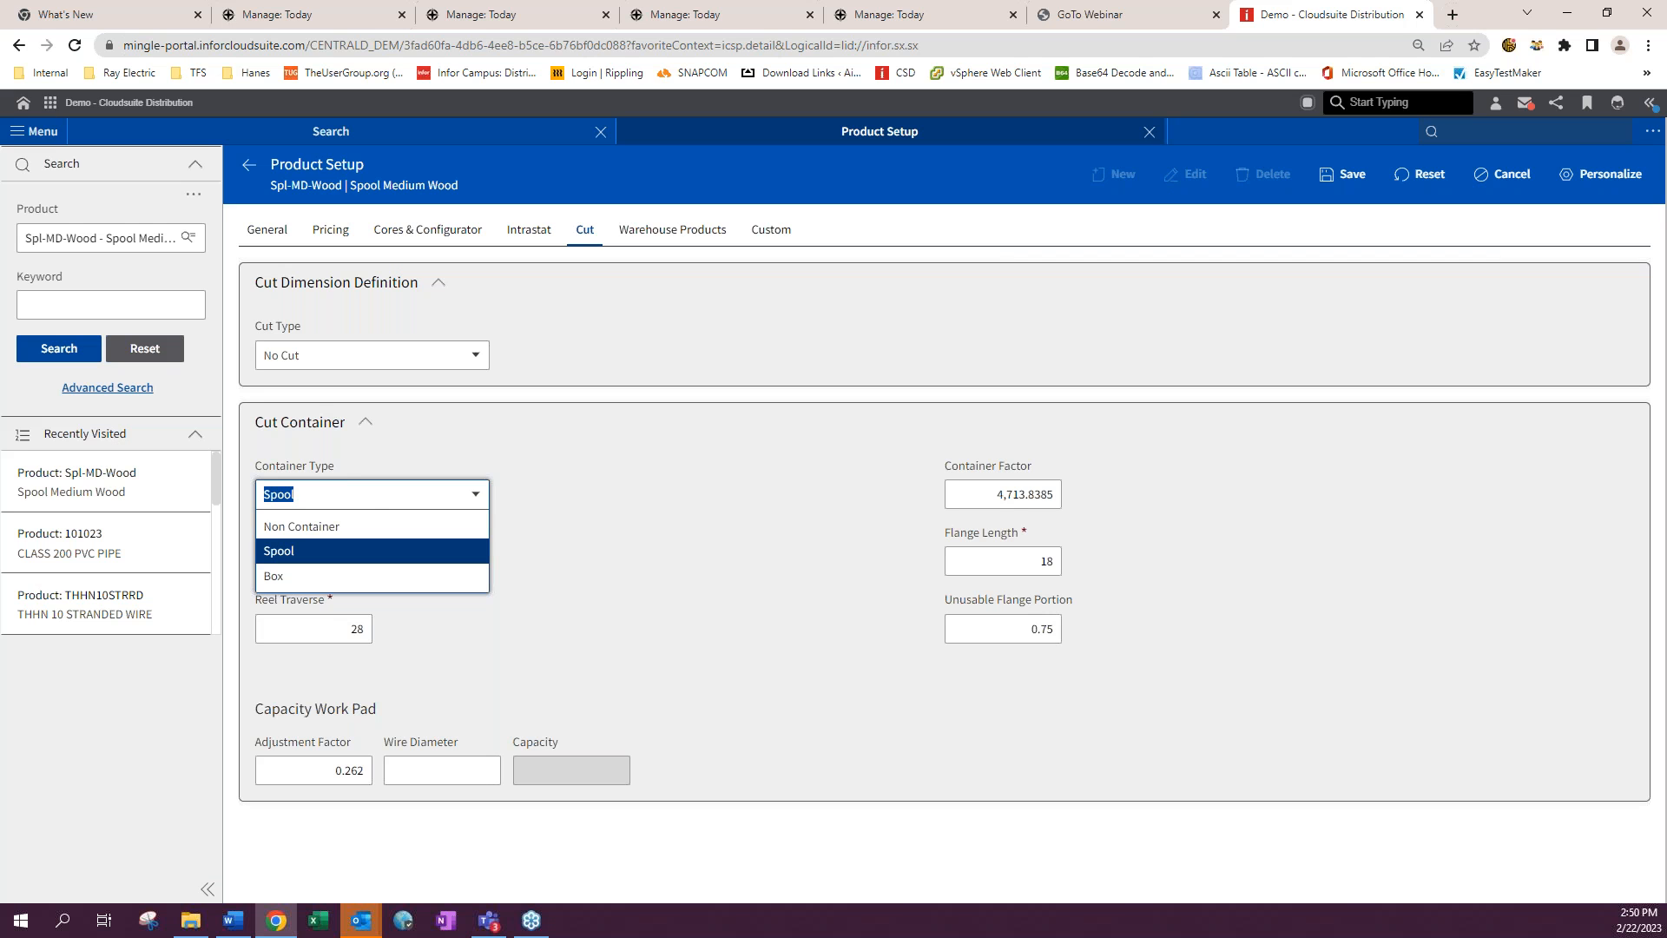
left_click(313, 556)
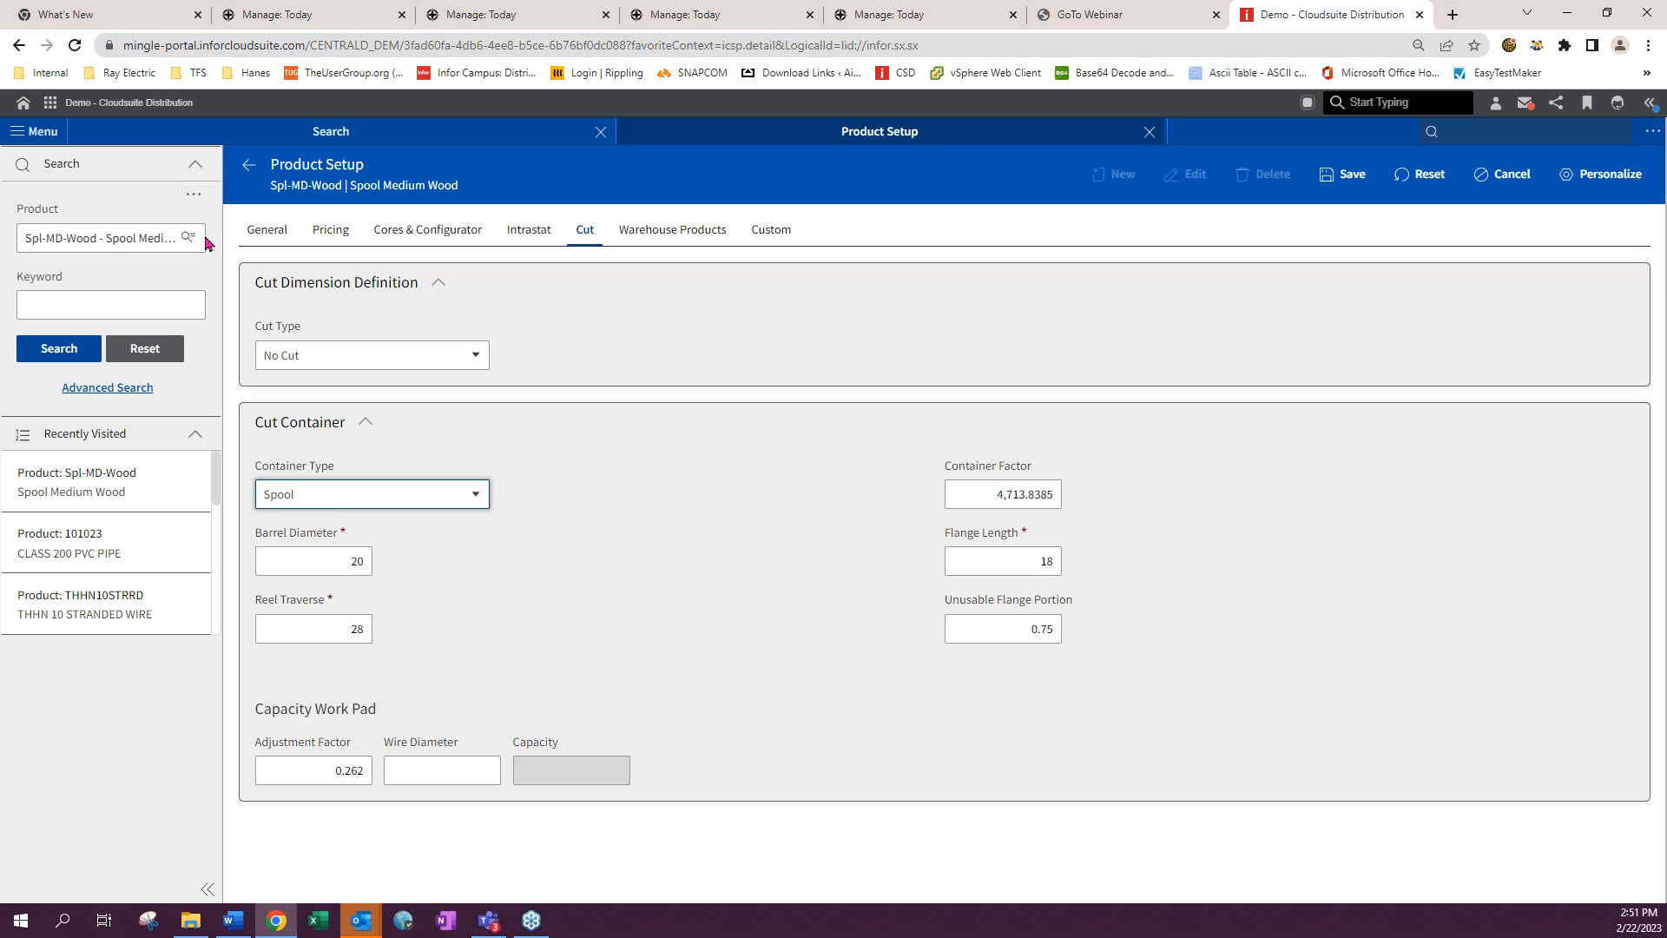
left_click(249, 171)
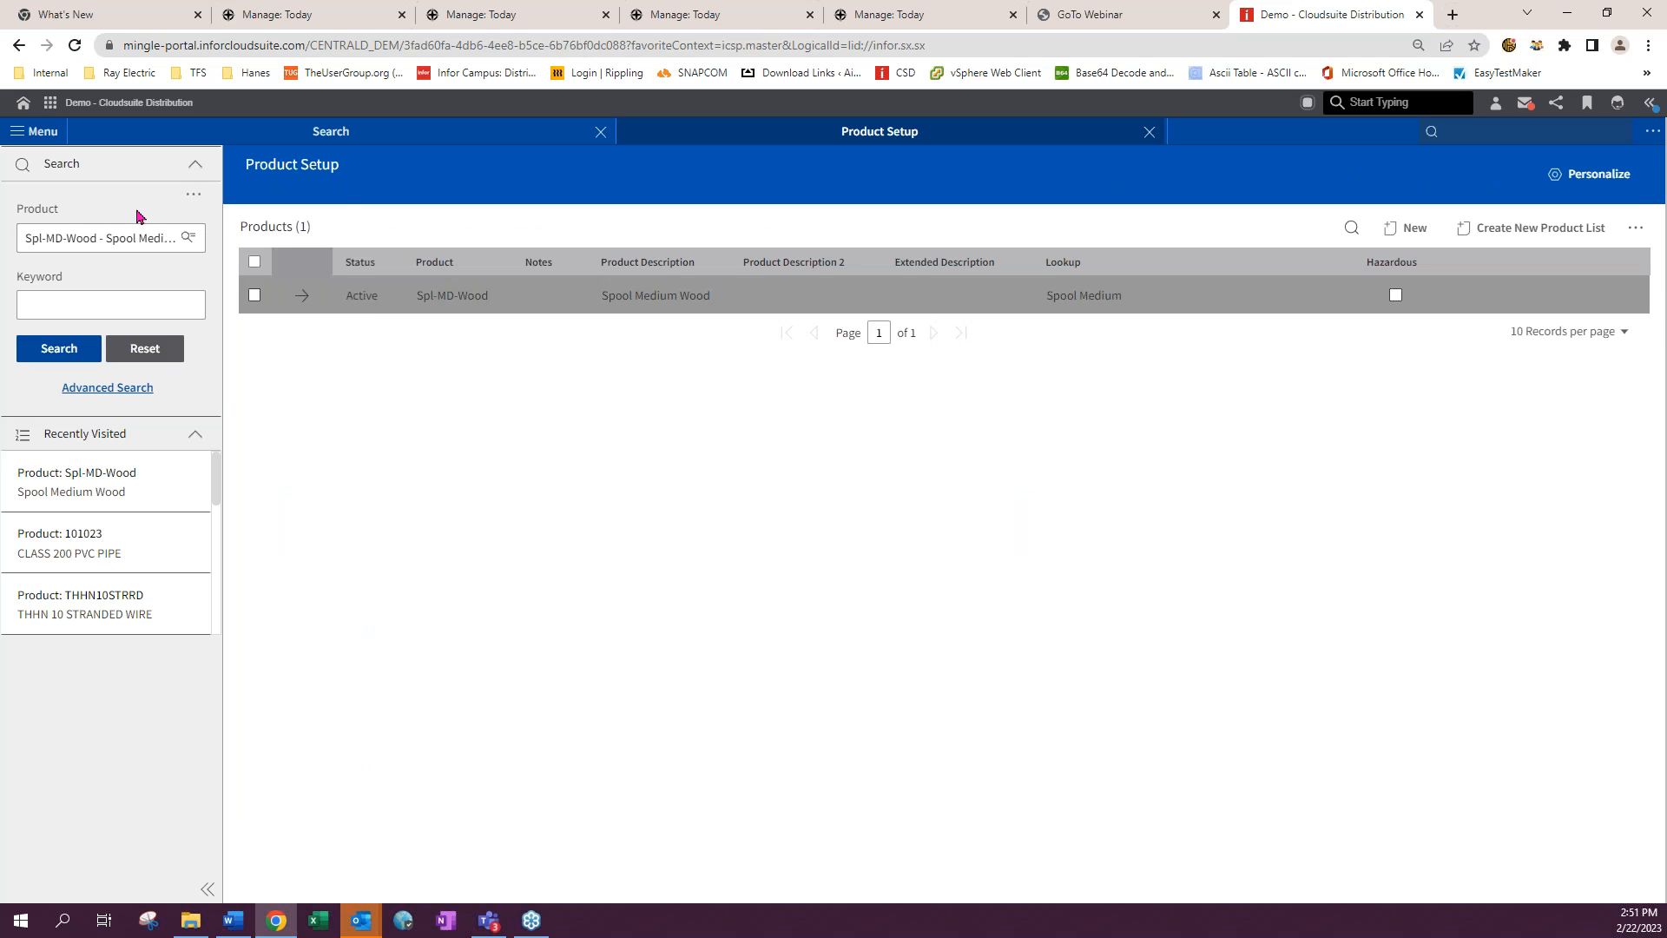
- Open product Spl-SM-Wood's cut settings in edit mode
left_click(99, 237)
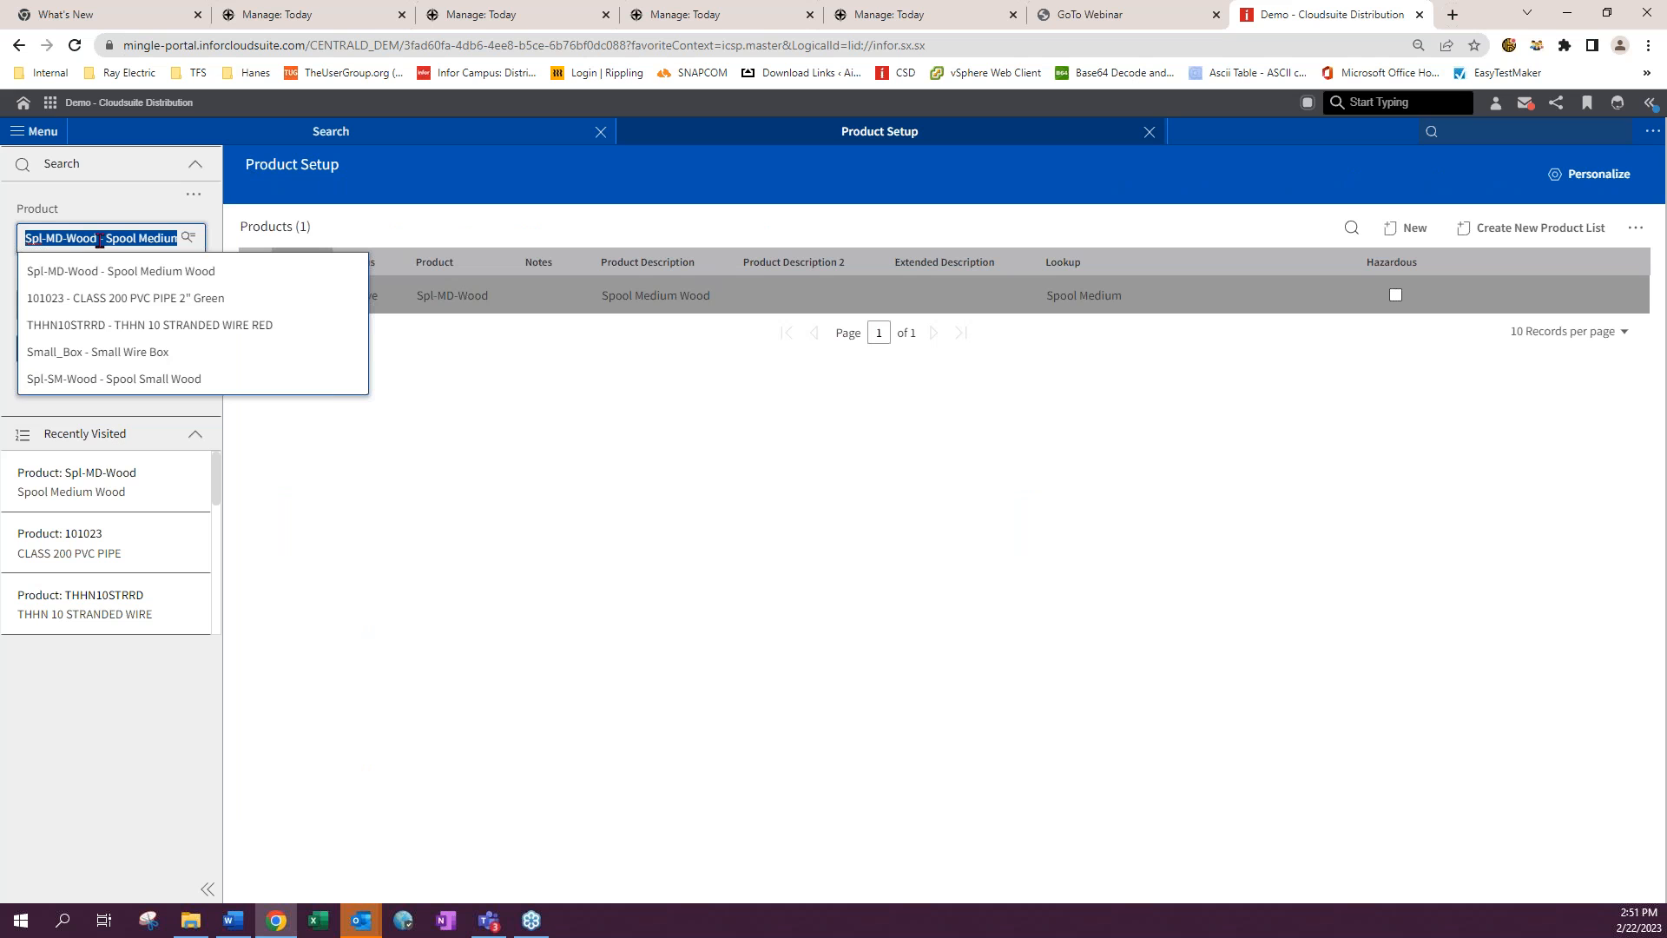
left_click(112, 379)
left_click(54, 348)
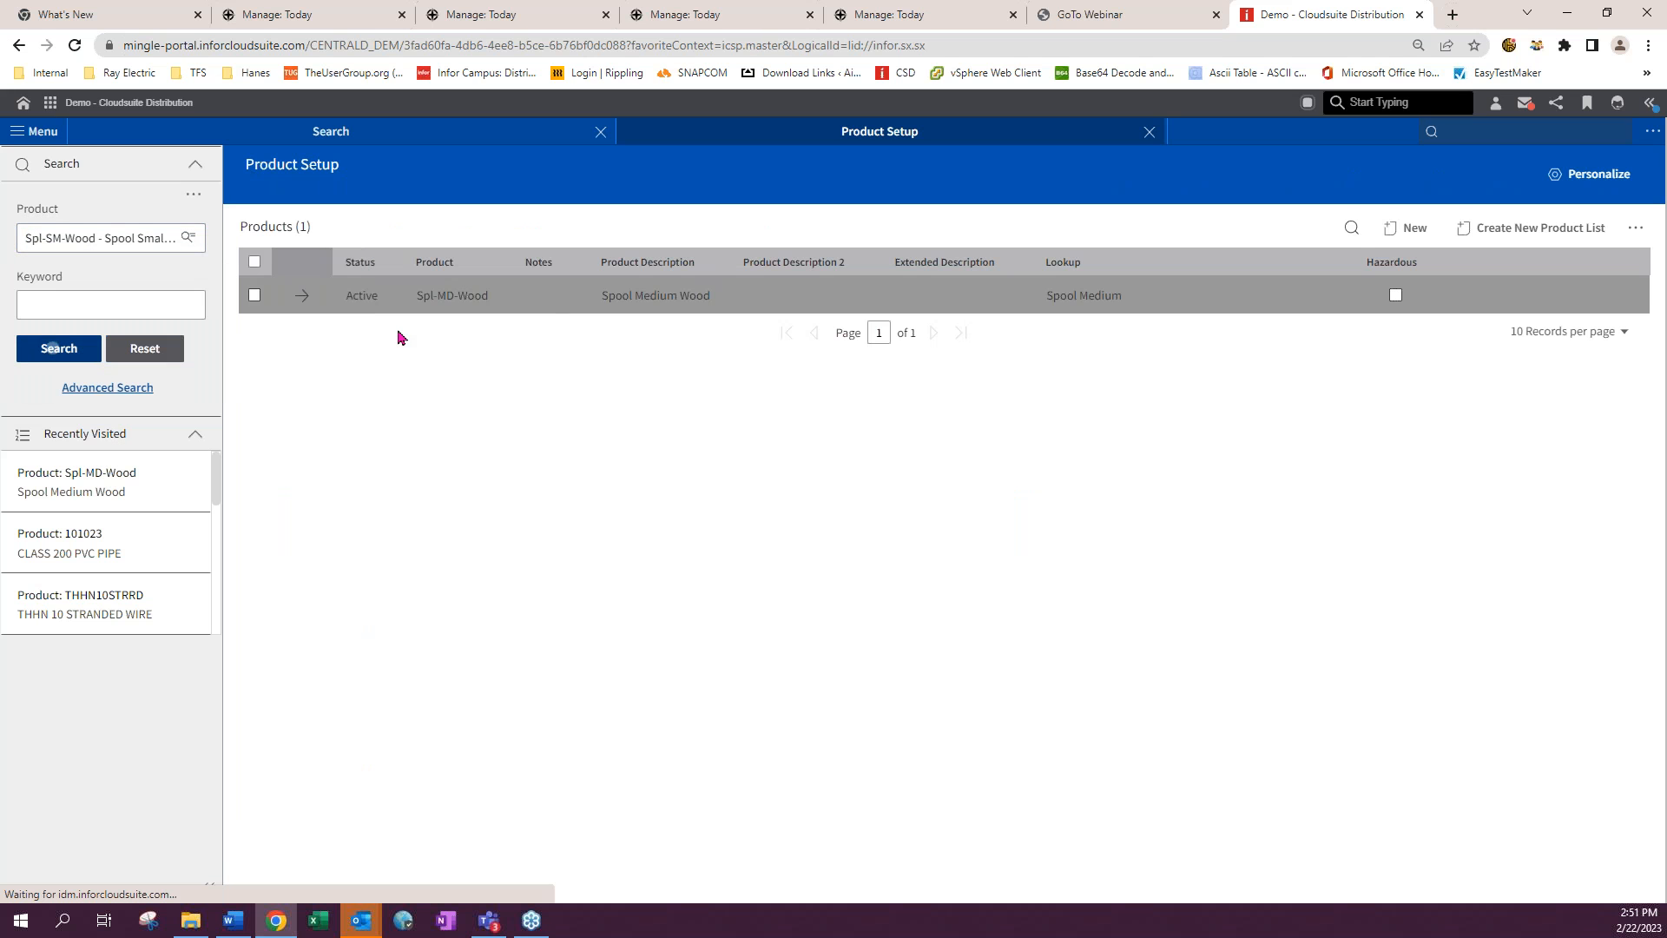
left_click(301, 296)
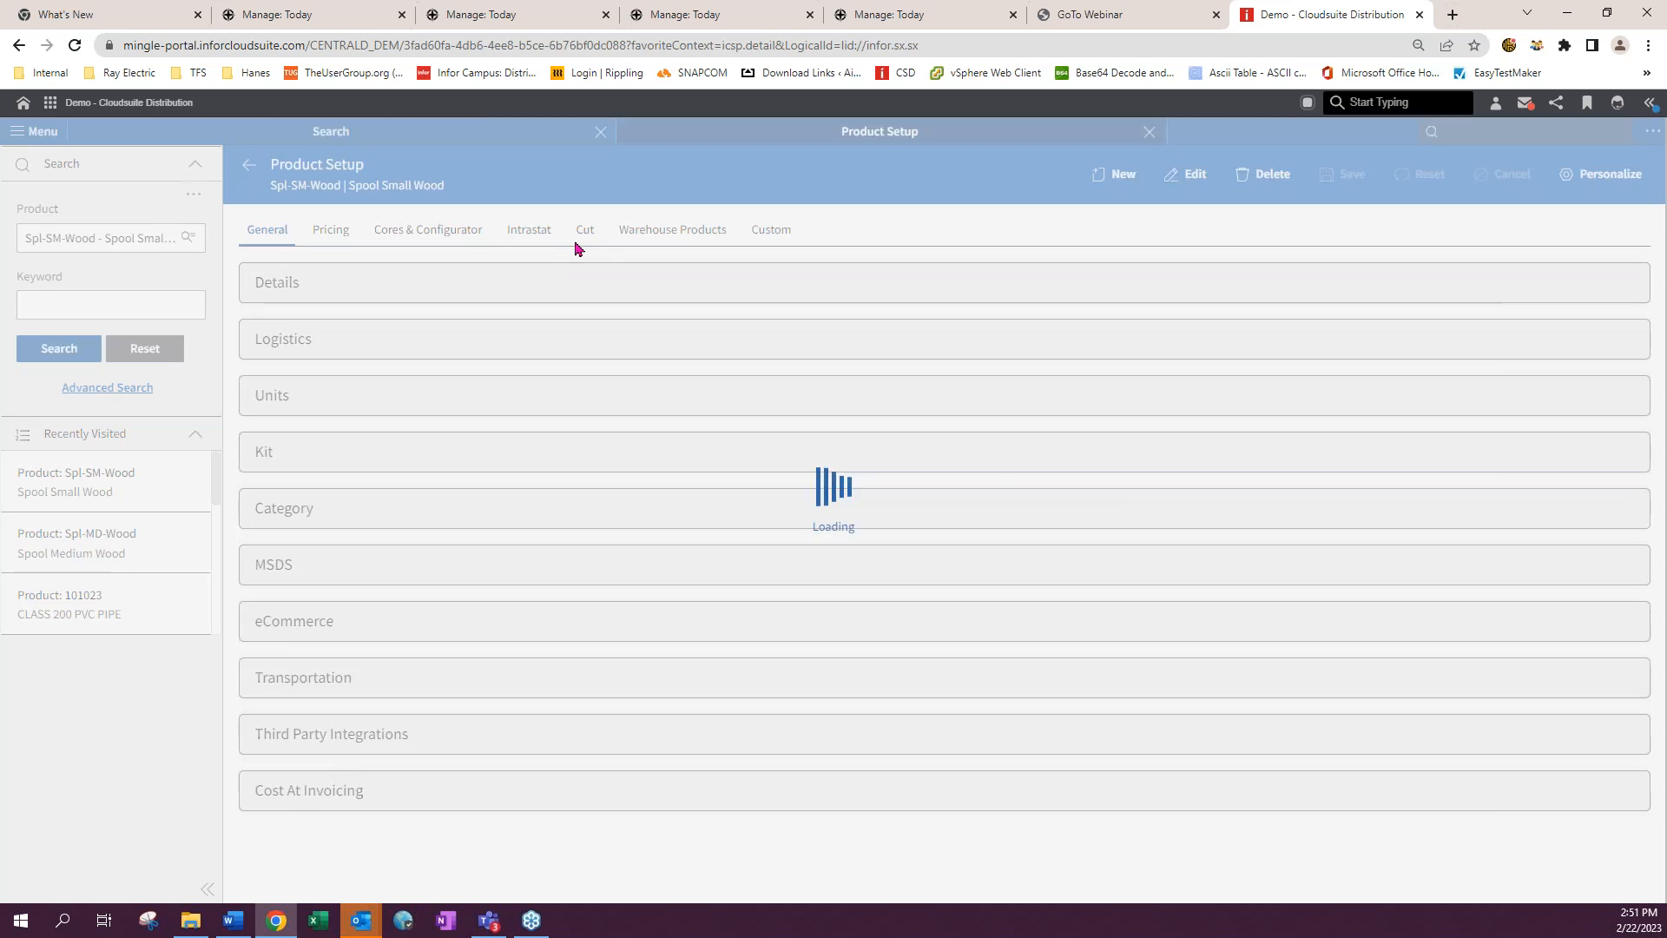
left_click(587, 240)
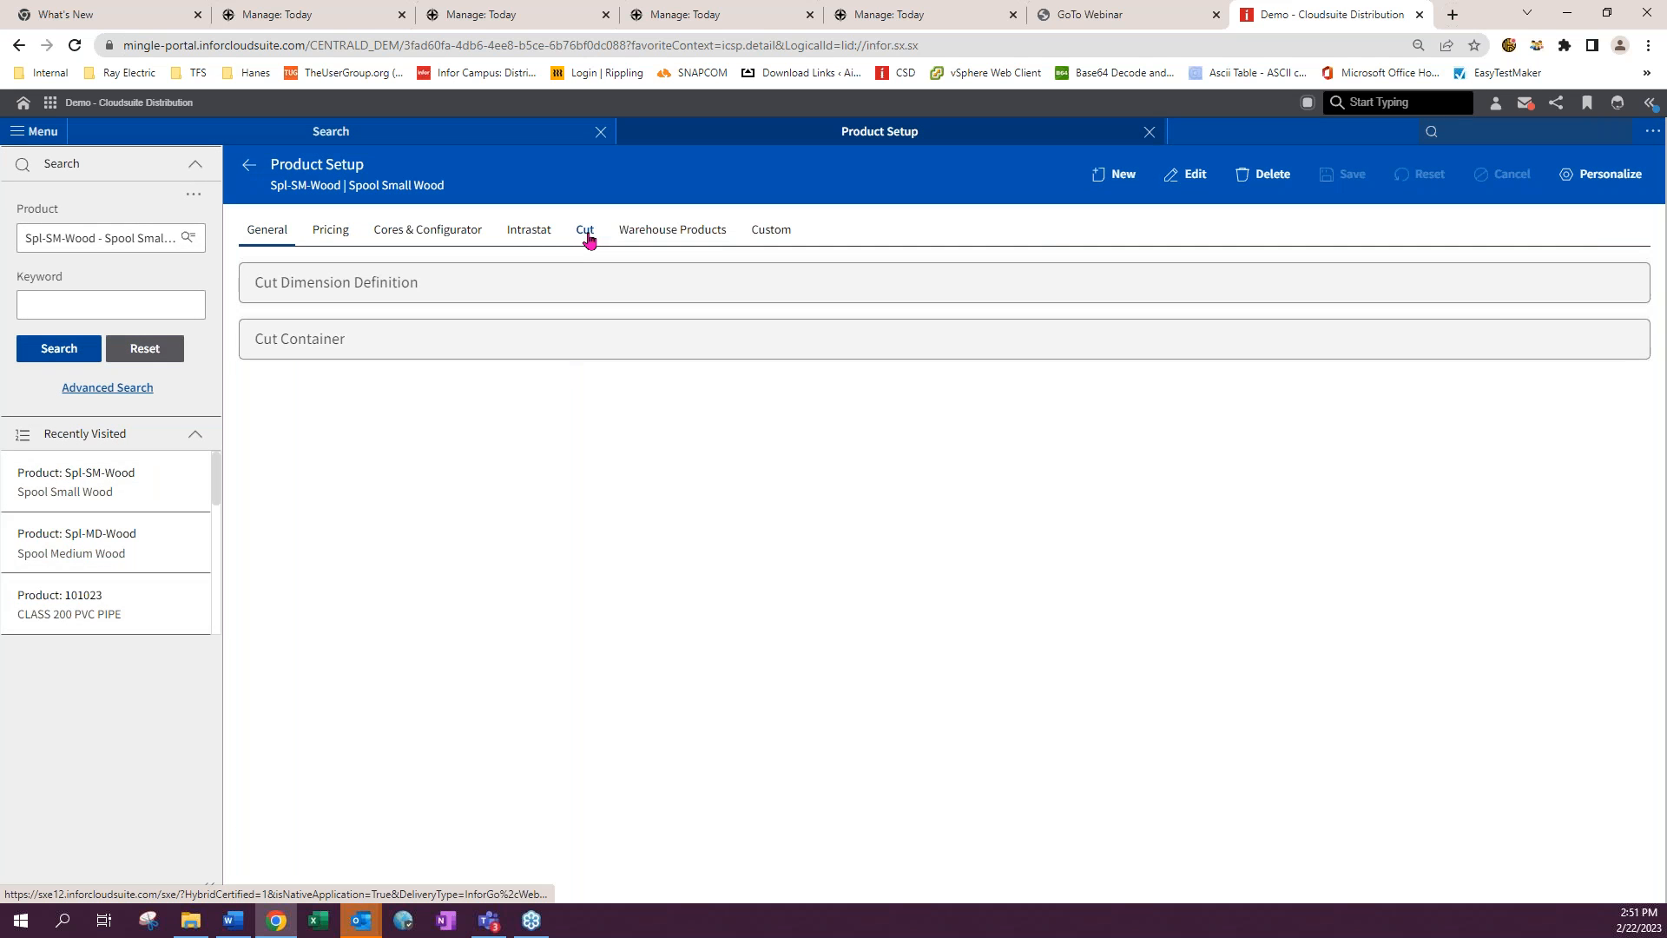
left_click(1195, 178)
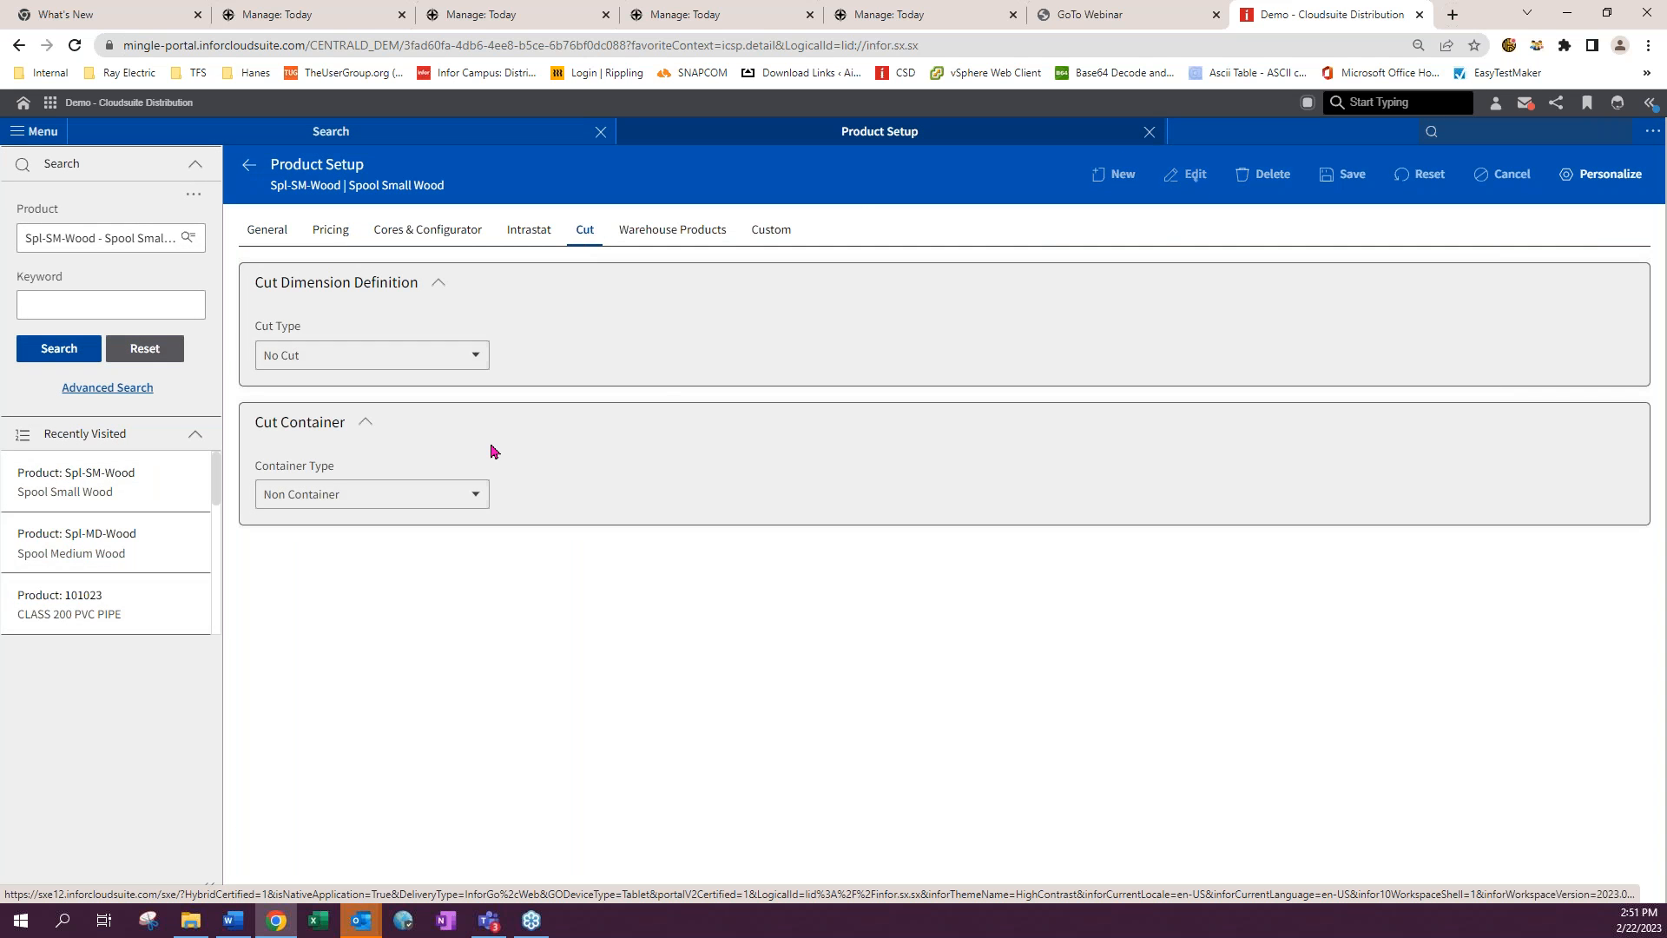
- Set the container type to Spool with barrel diameter 5, reel traverse 10, flange length 0.25 and unusable flange portion 0.1
left_click(371, 494)
left_click(338, 547)
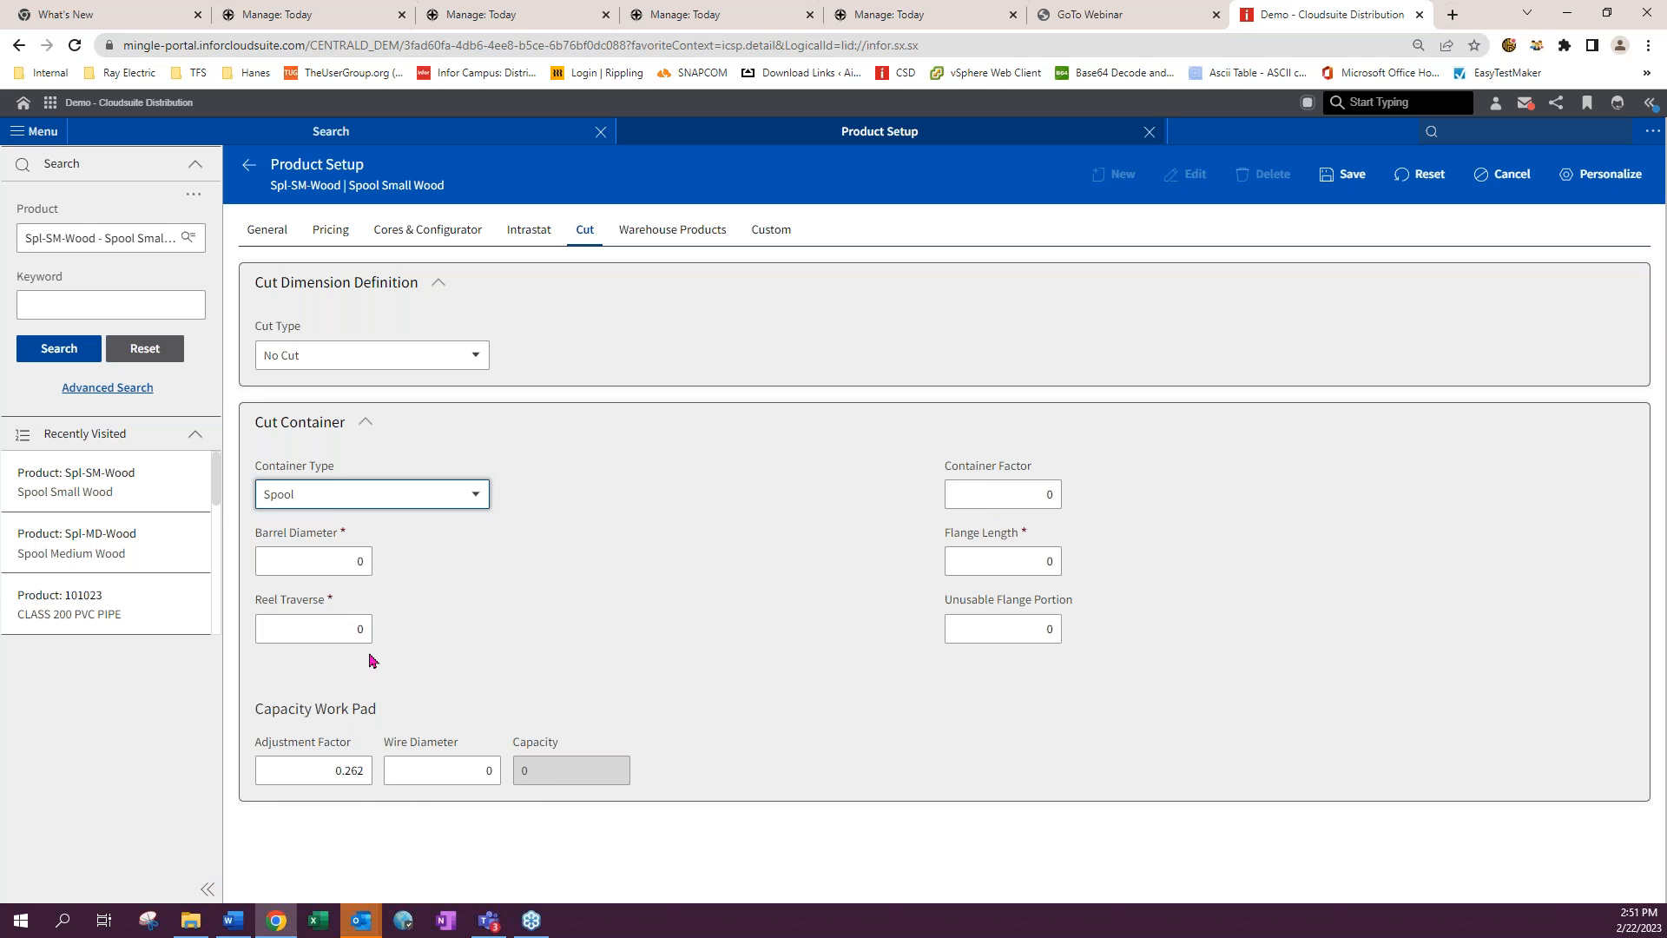
left_click(361, 560)
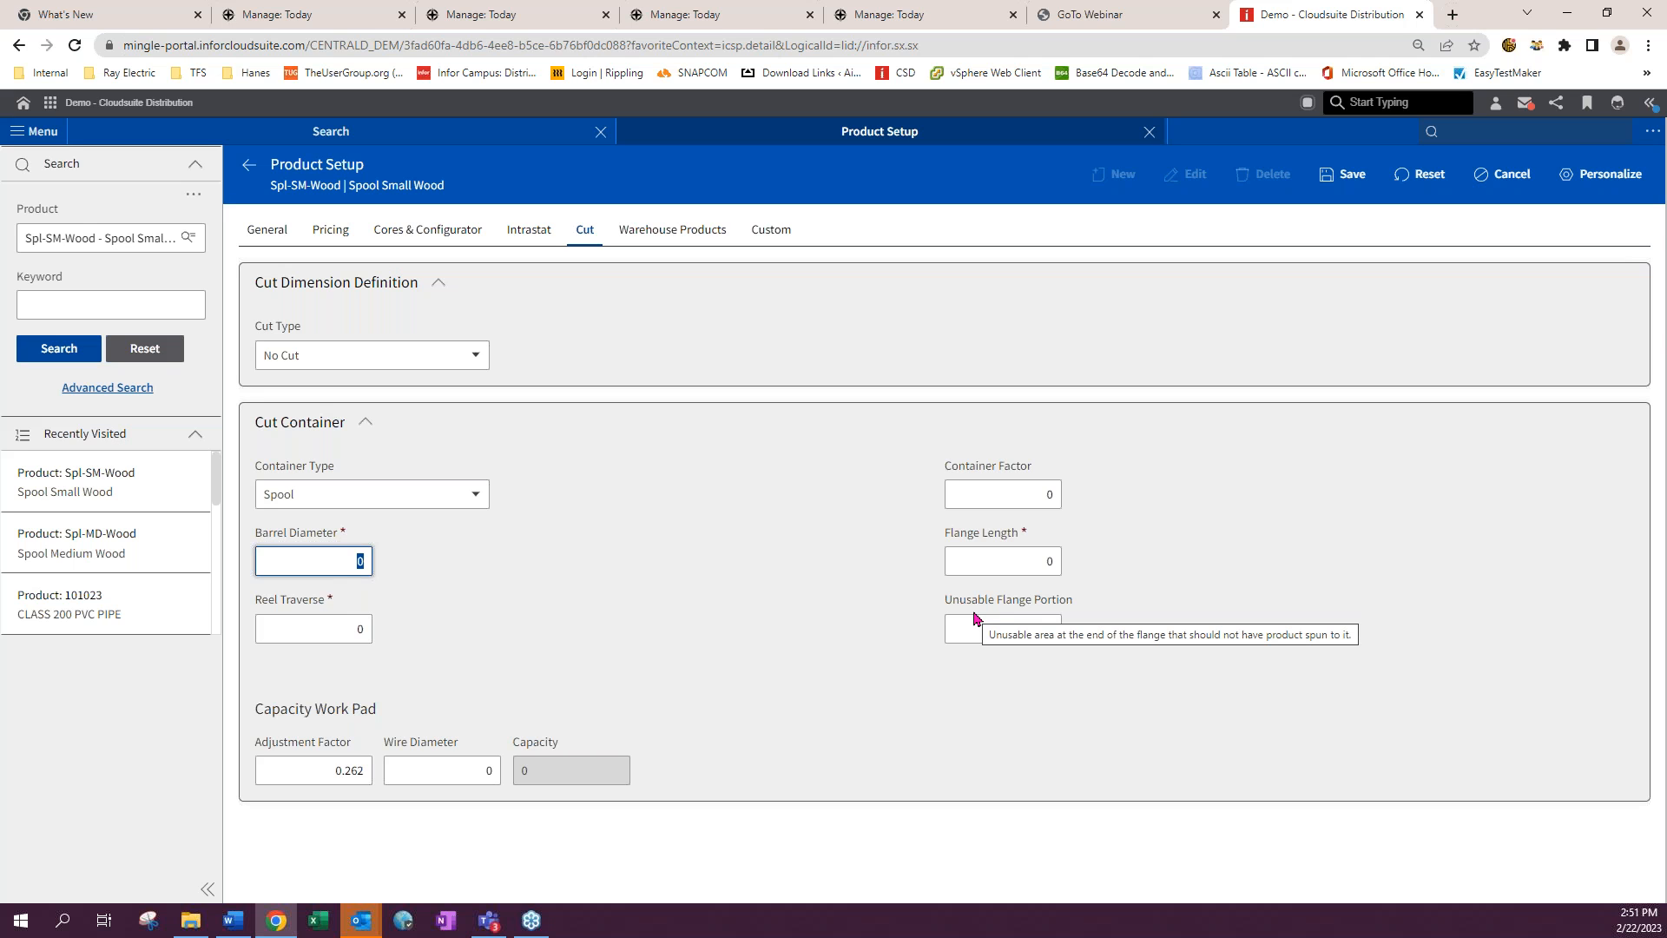
type("5")
key("Tab")
type("10")
key("Tab")
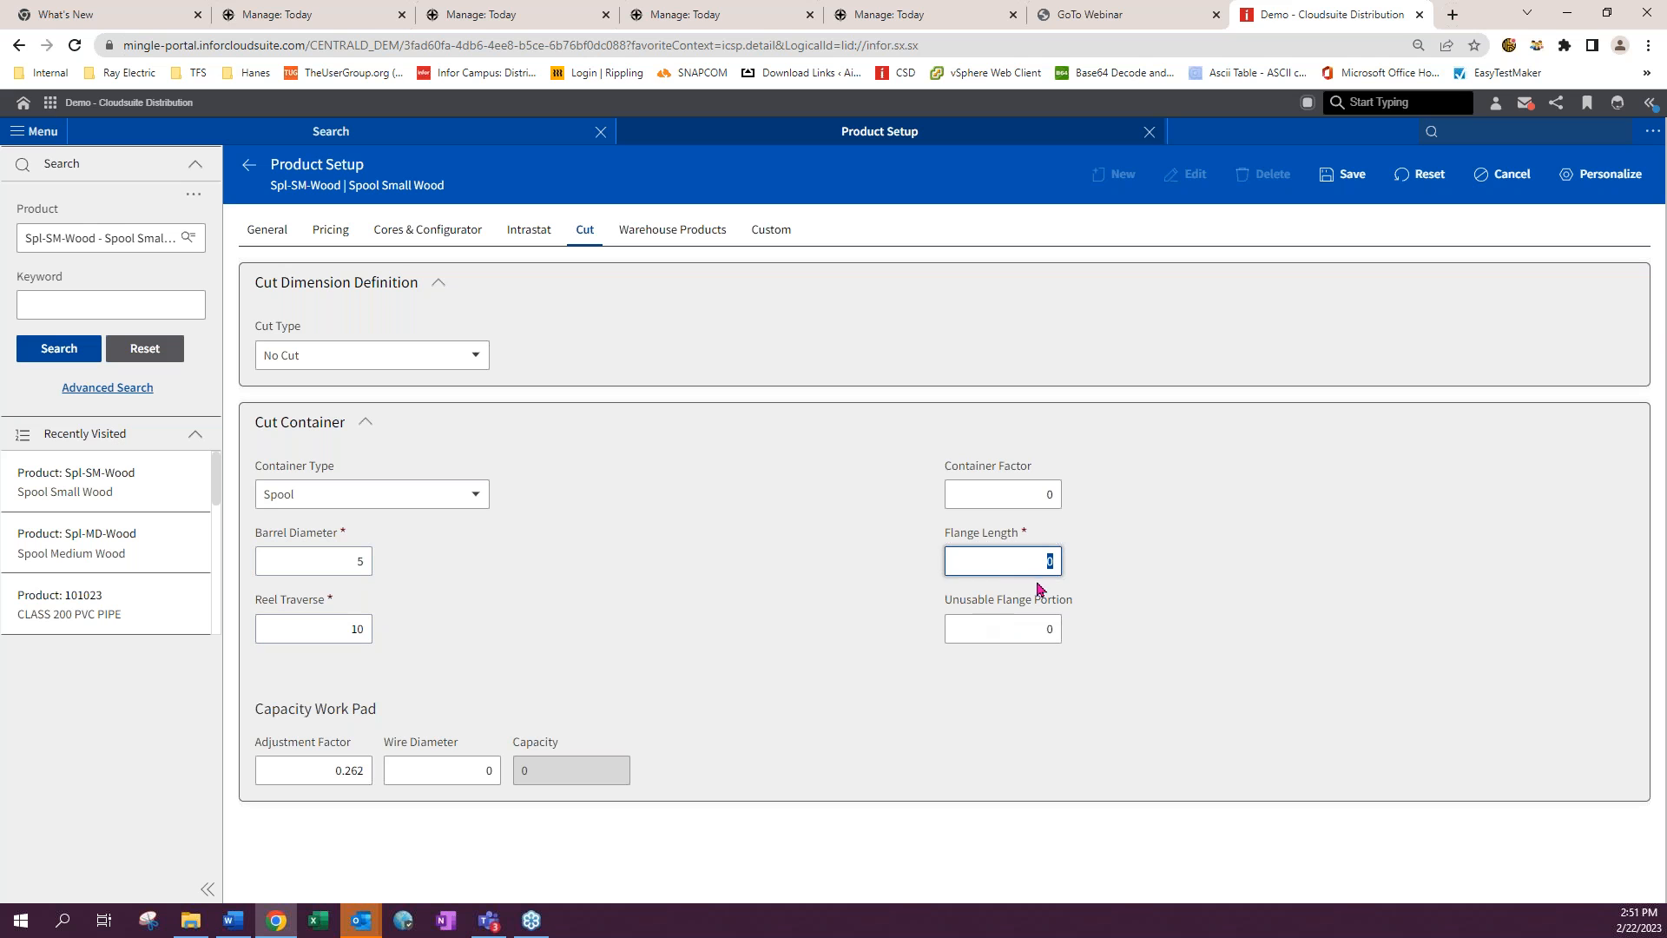
type("0.25")
key("Tab")
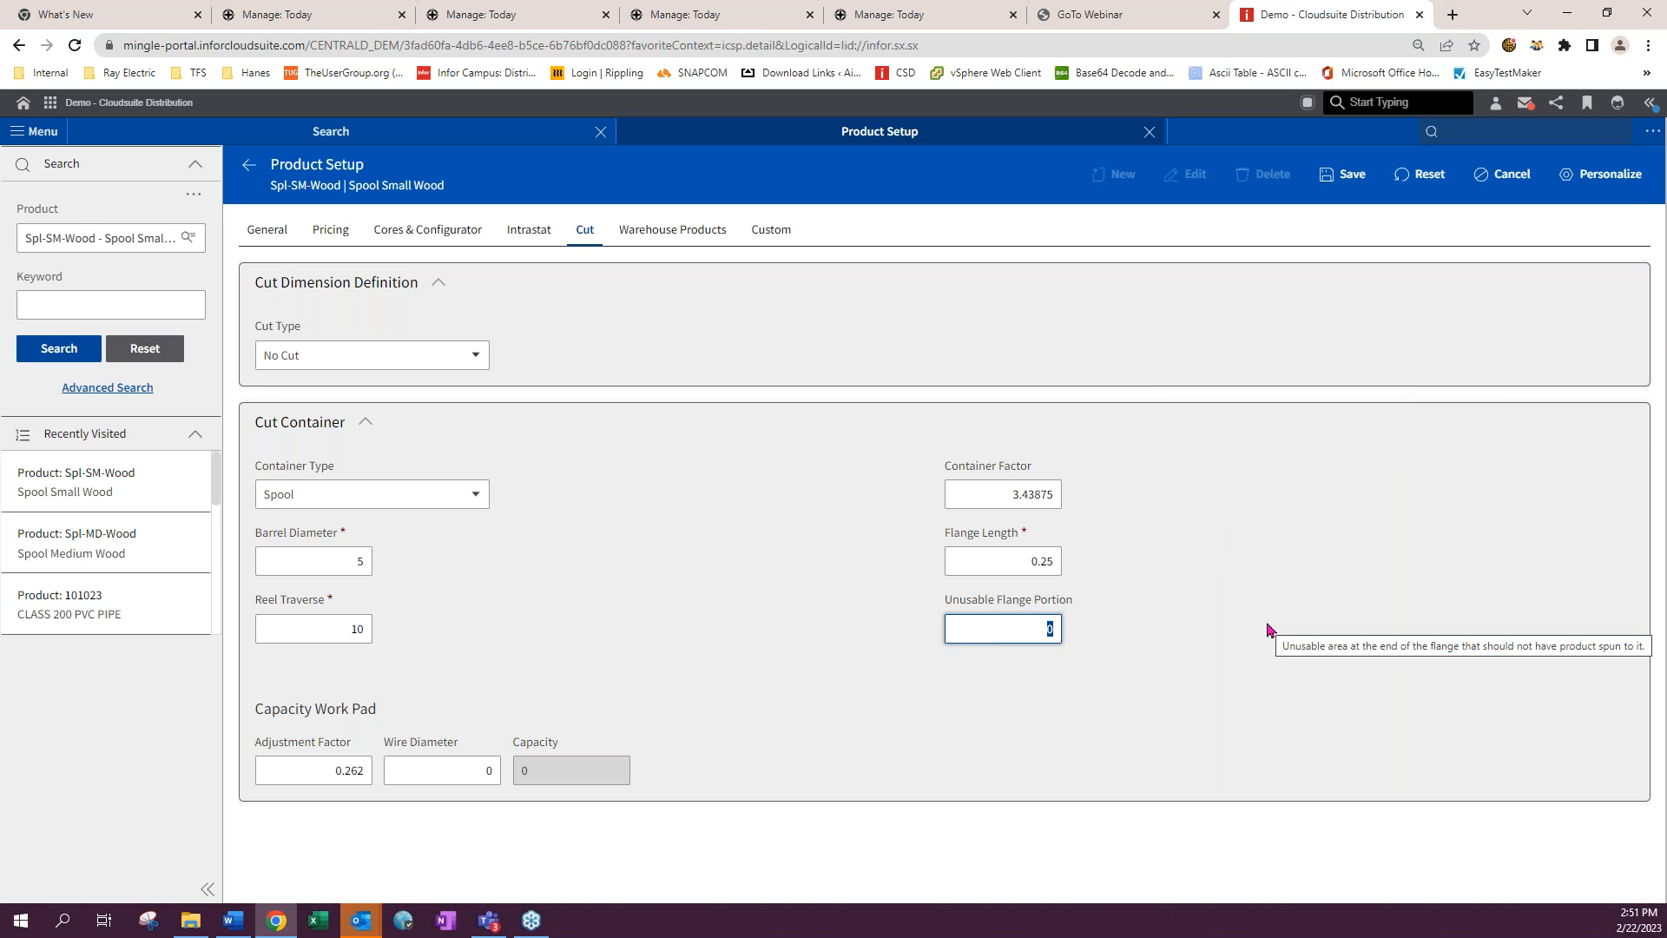
type("0.1")
key("Tab")
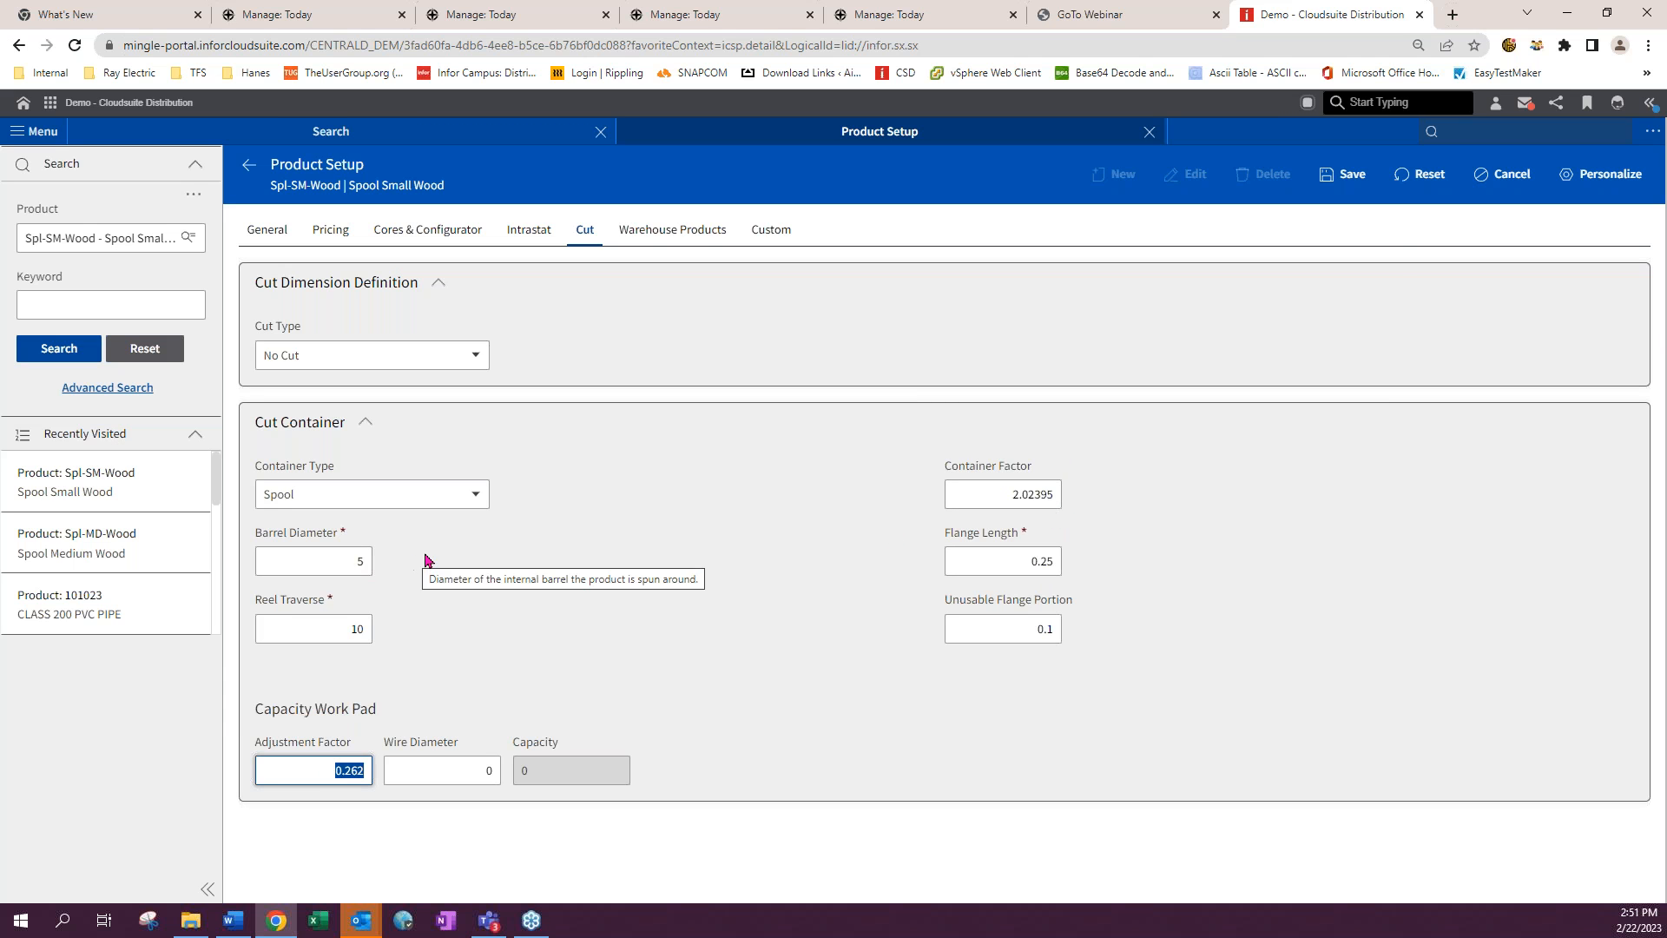
- Change the spool's barrel diameter to 20 and reel traverse to 30
left_click(359, 561)
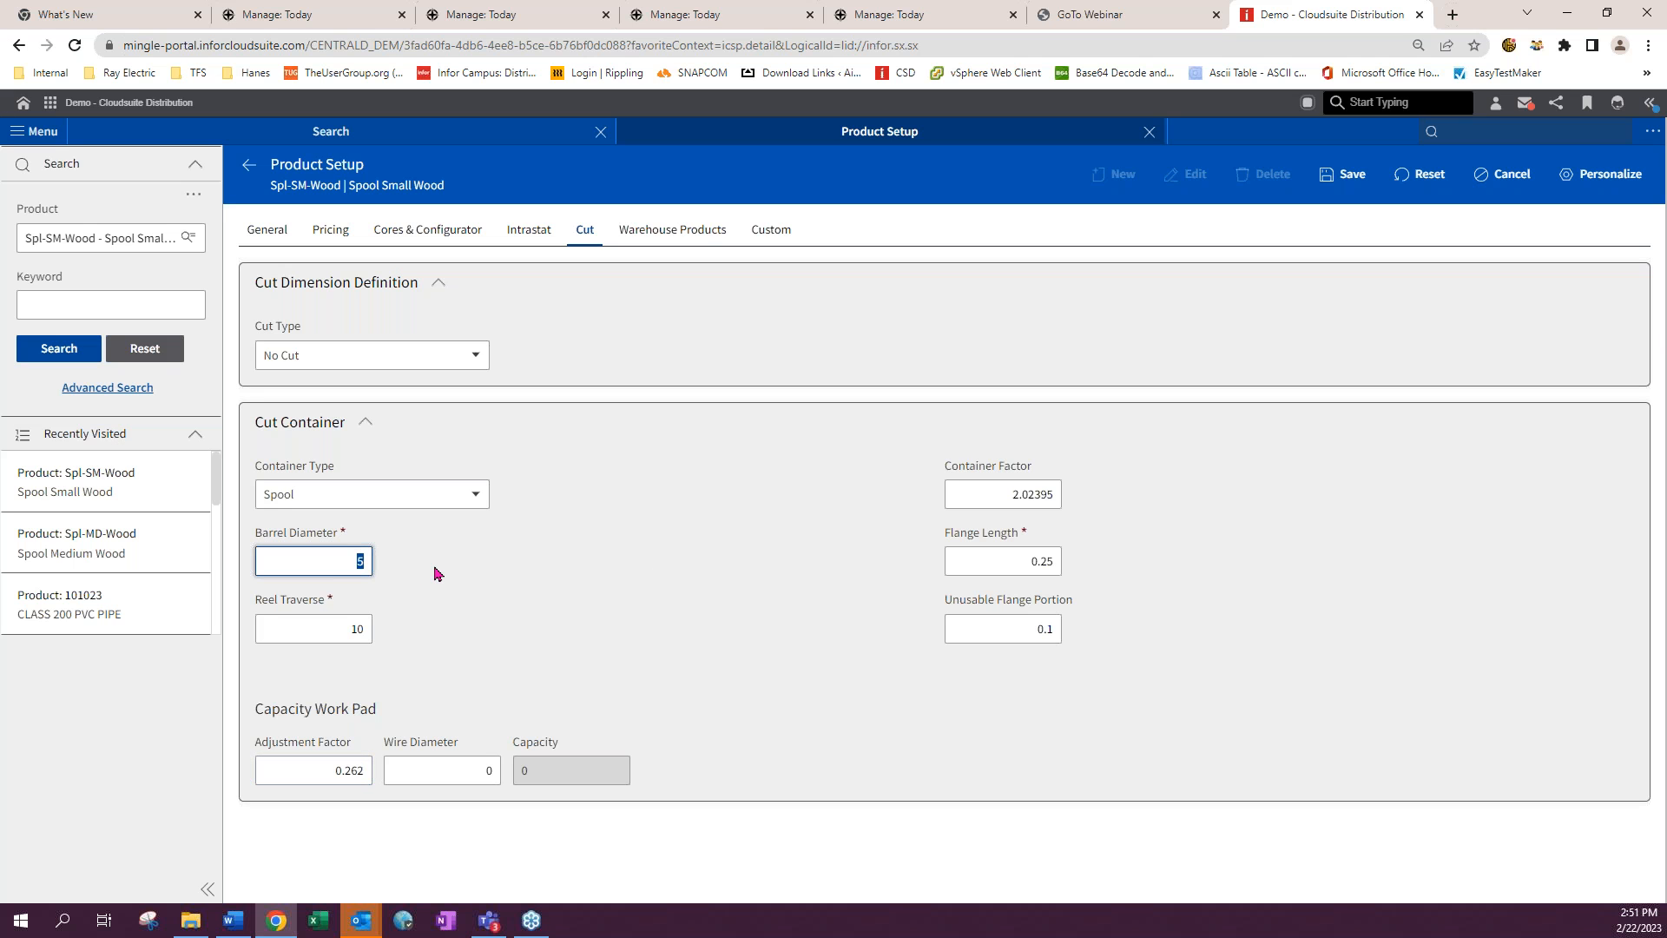
type("20")
key("Tab")
type("30")
key("Tab")
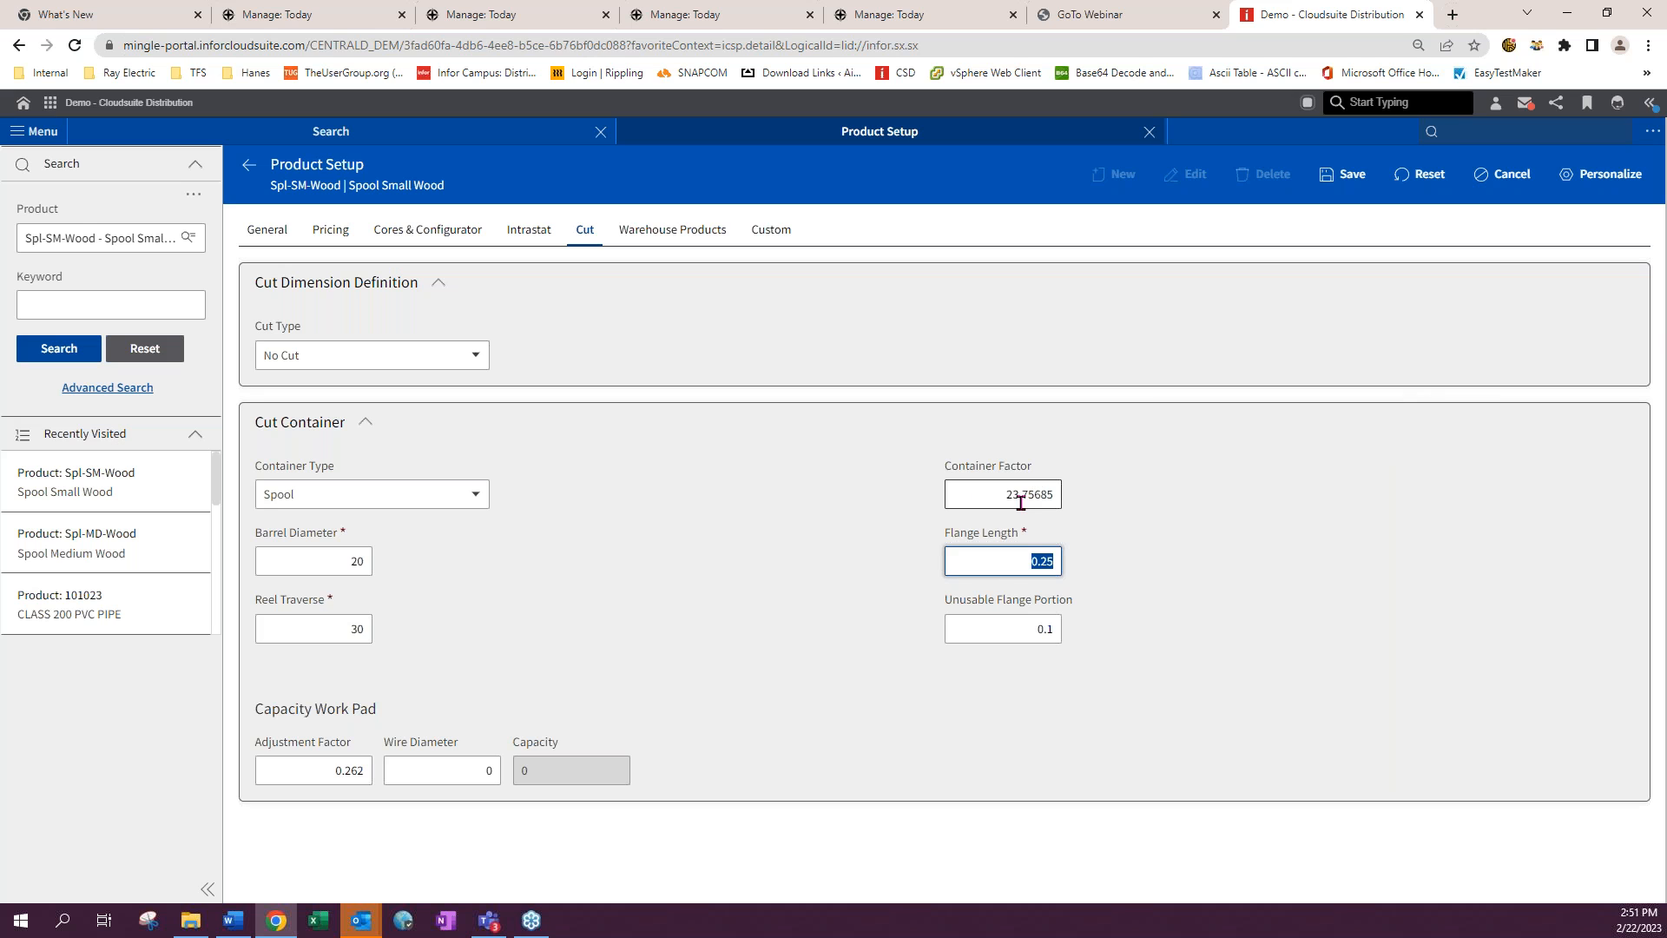
- Enter a wire diameter of 0.1 in the capacity work pad
left_click(455, 772)
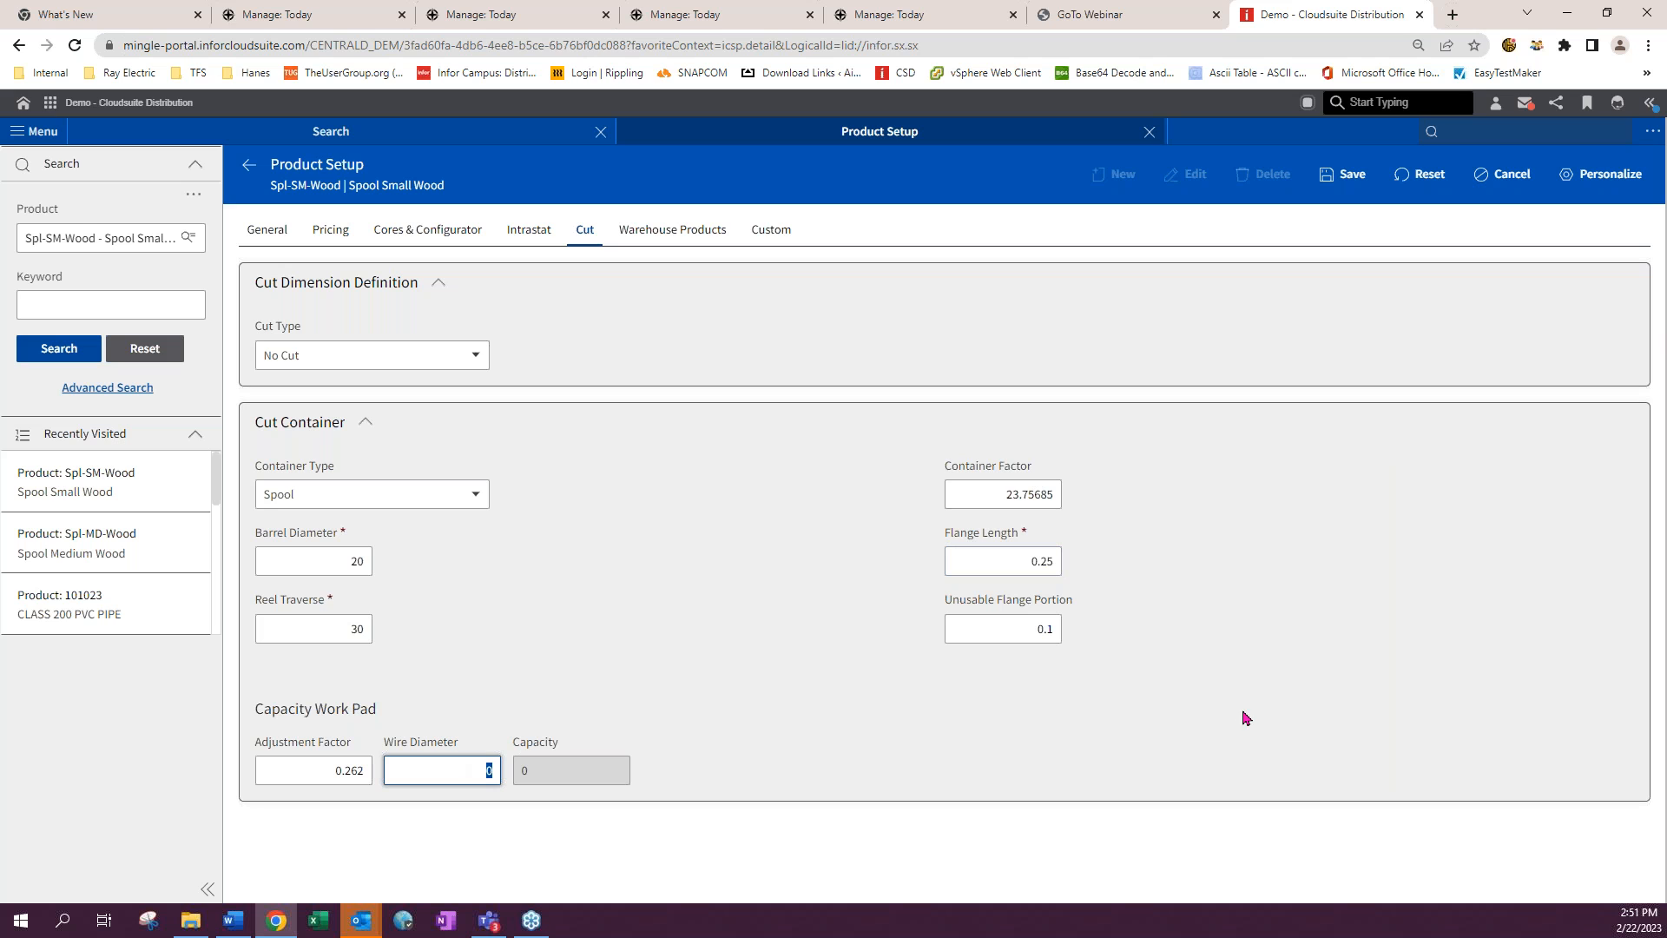
type("0.25")
left_click(493, 710)
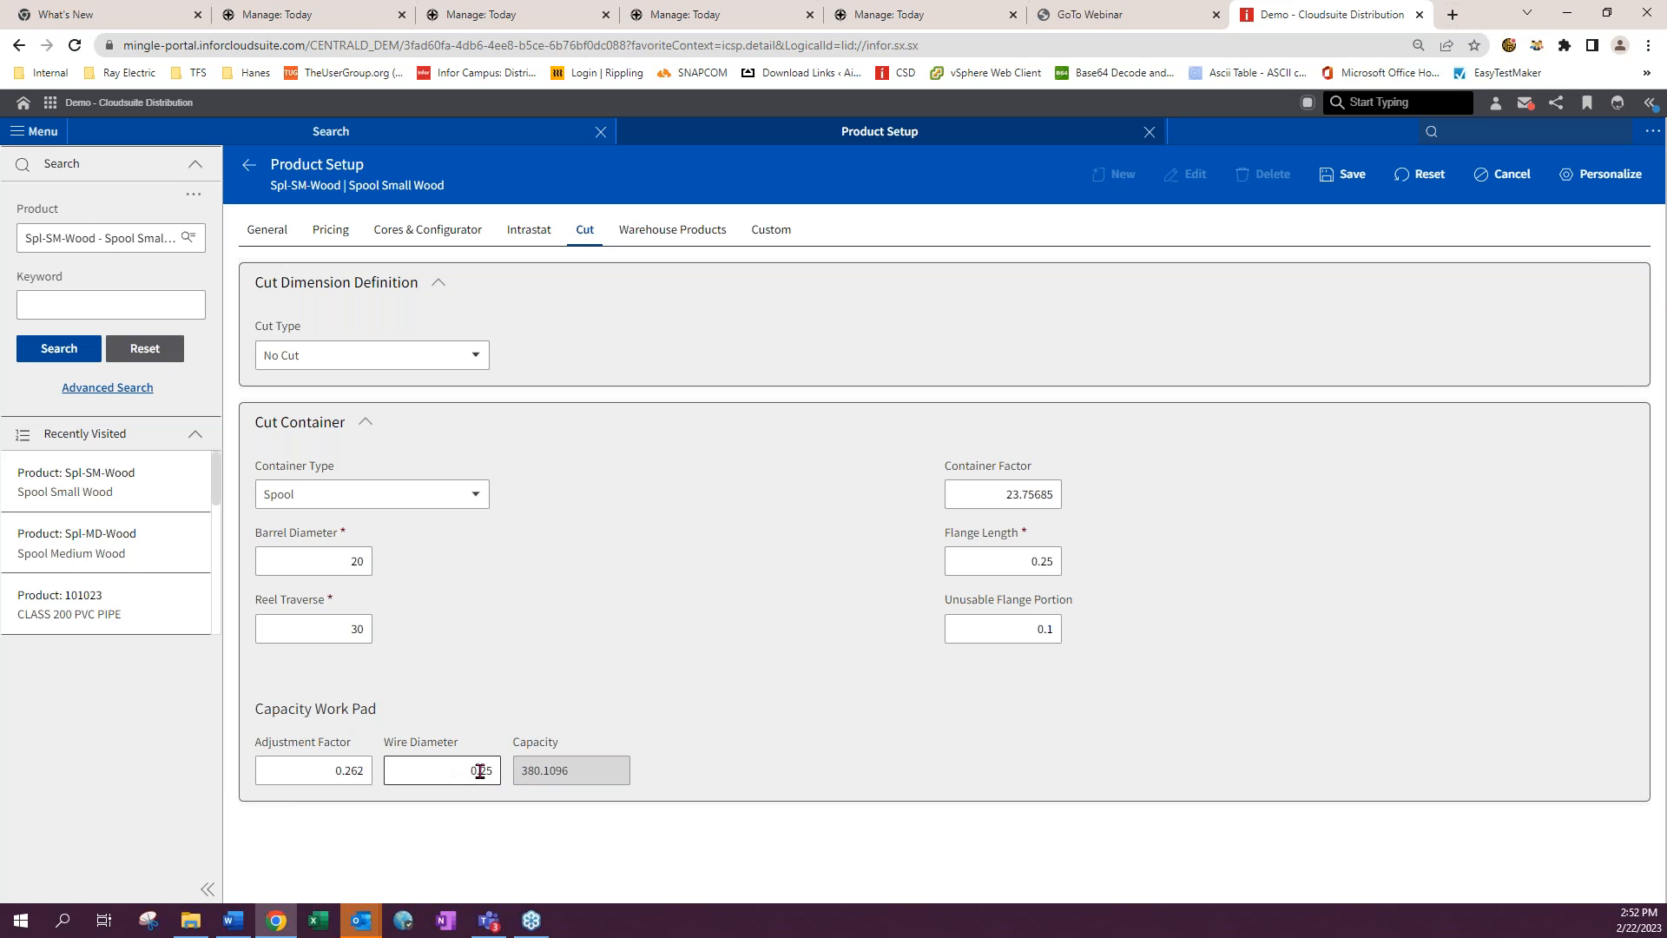
left_click_drag(480, 770, 509, 776)
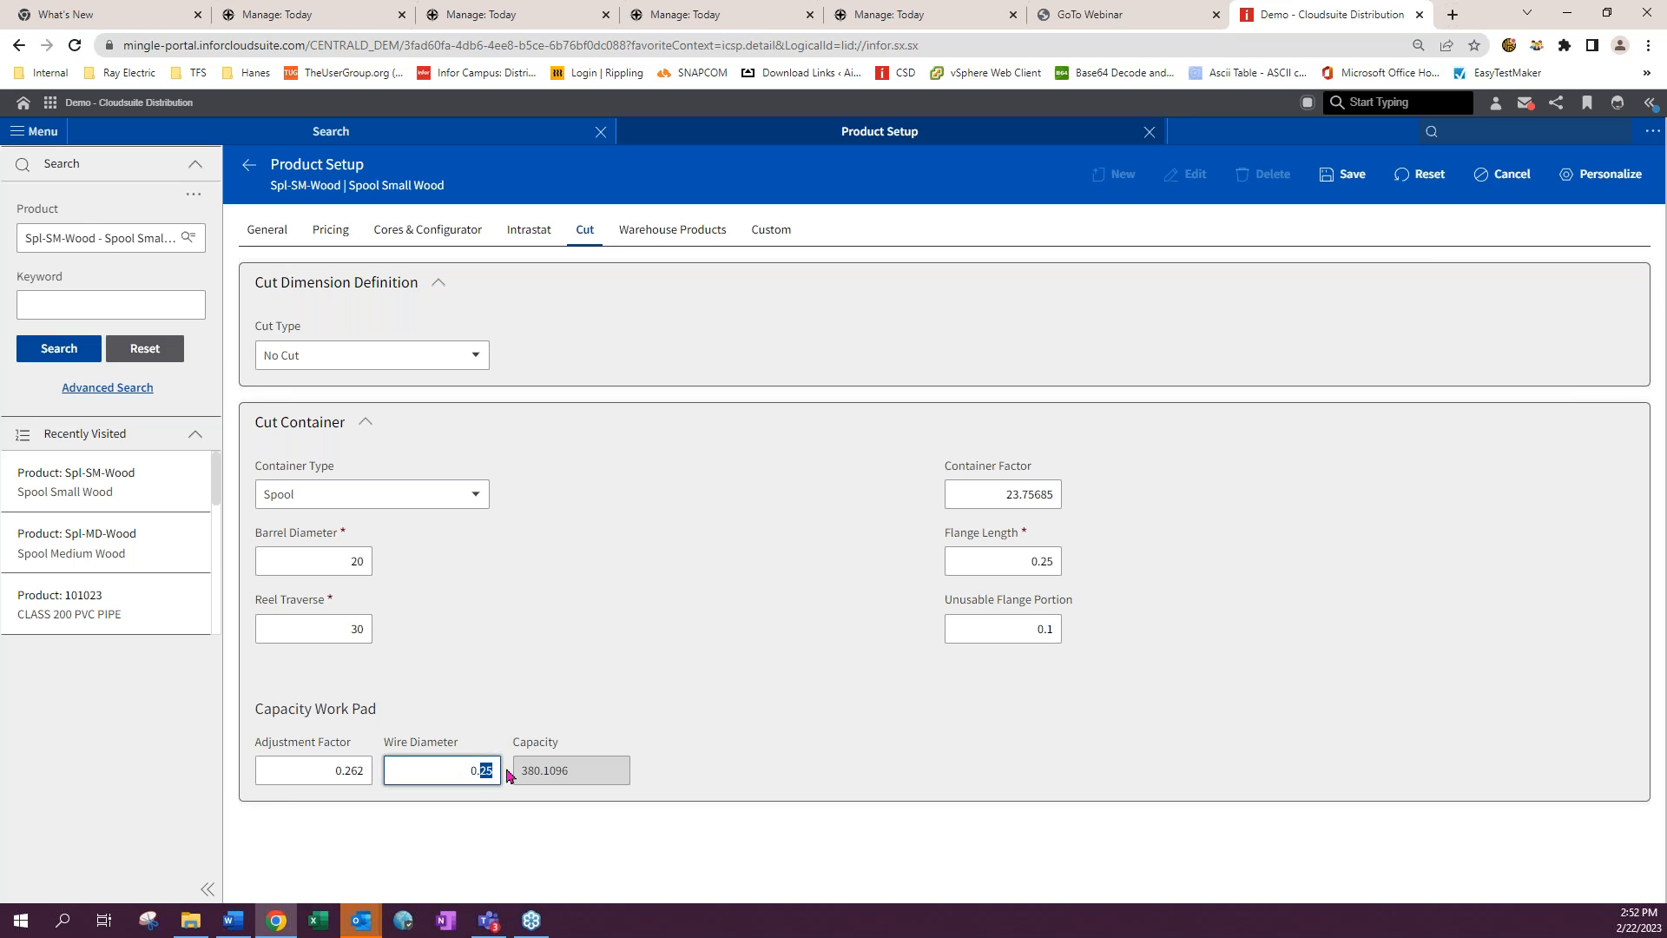
type("1")
left_click(739, 769)
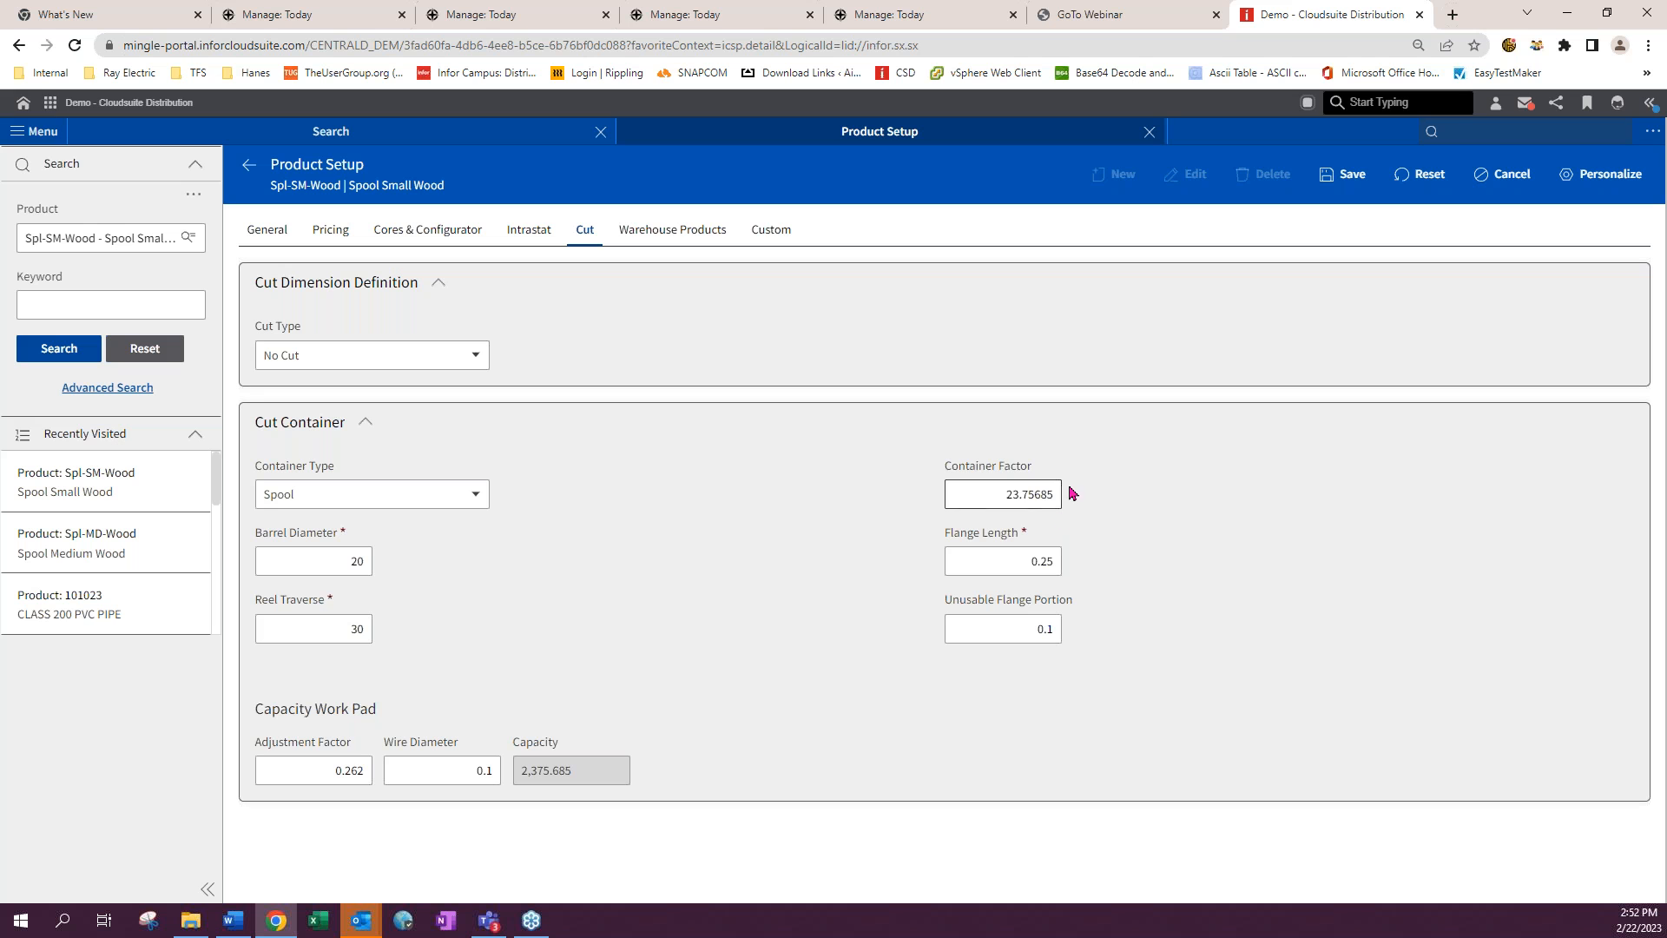
- Open the spool dimension diagram and spool calculation images from the Cut Wire folder for reference
mouse_move(1052, 489)
left_click(186, 927)
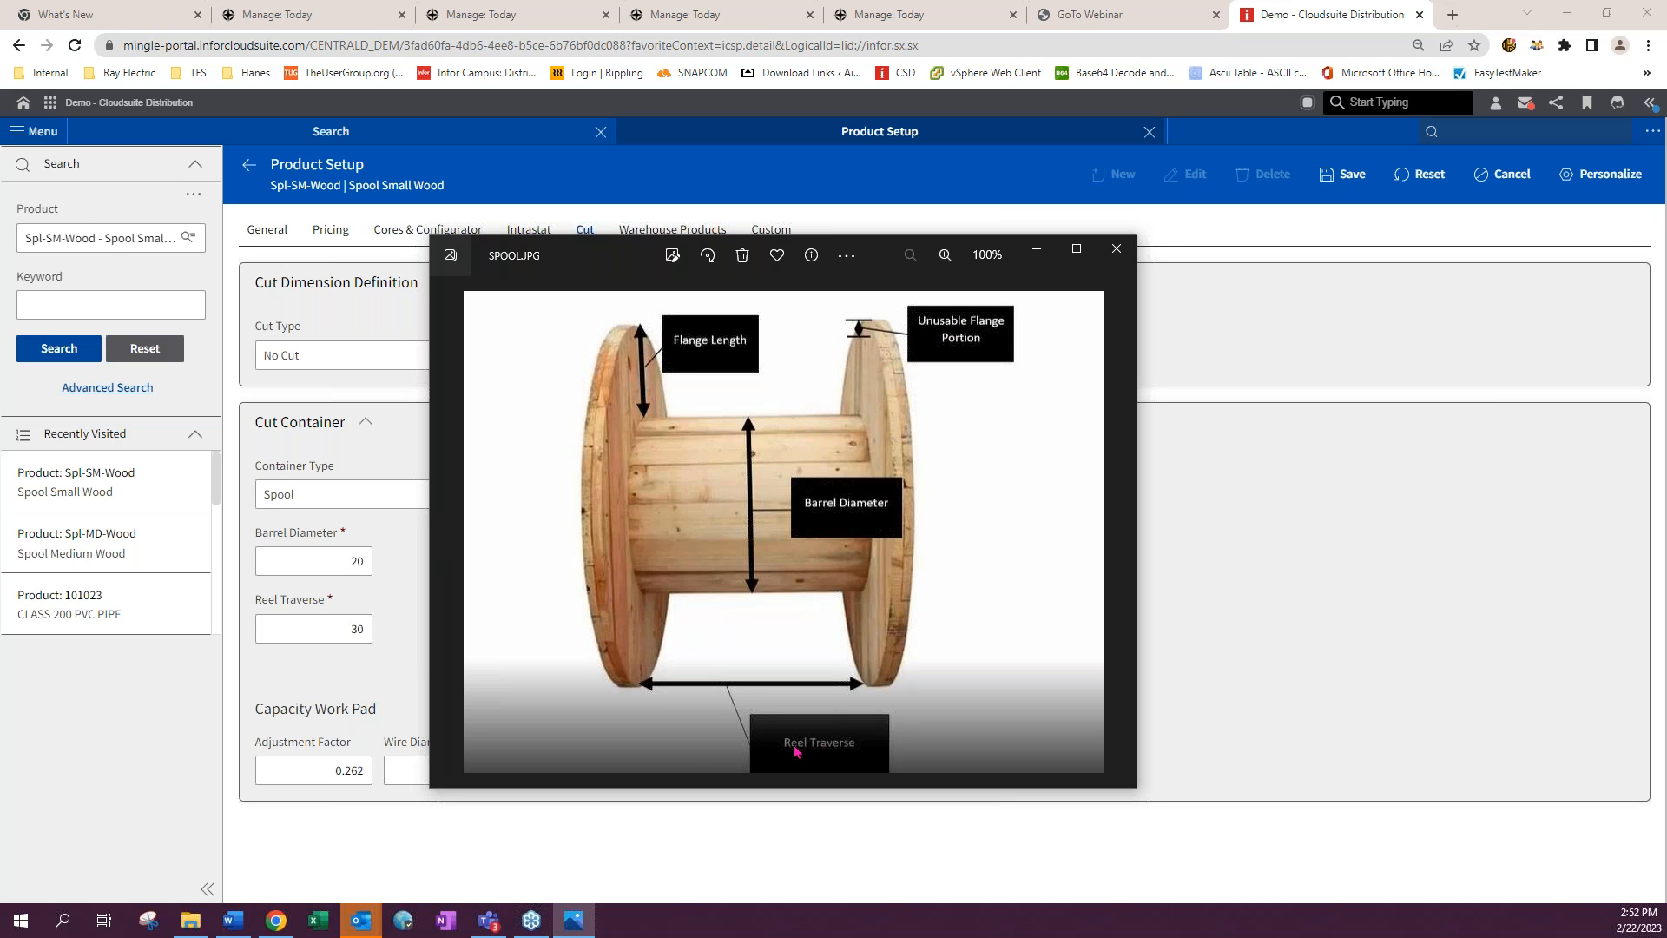
left_click(1120, 248)
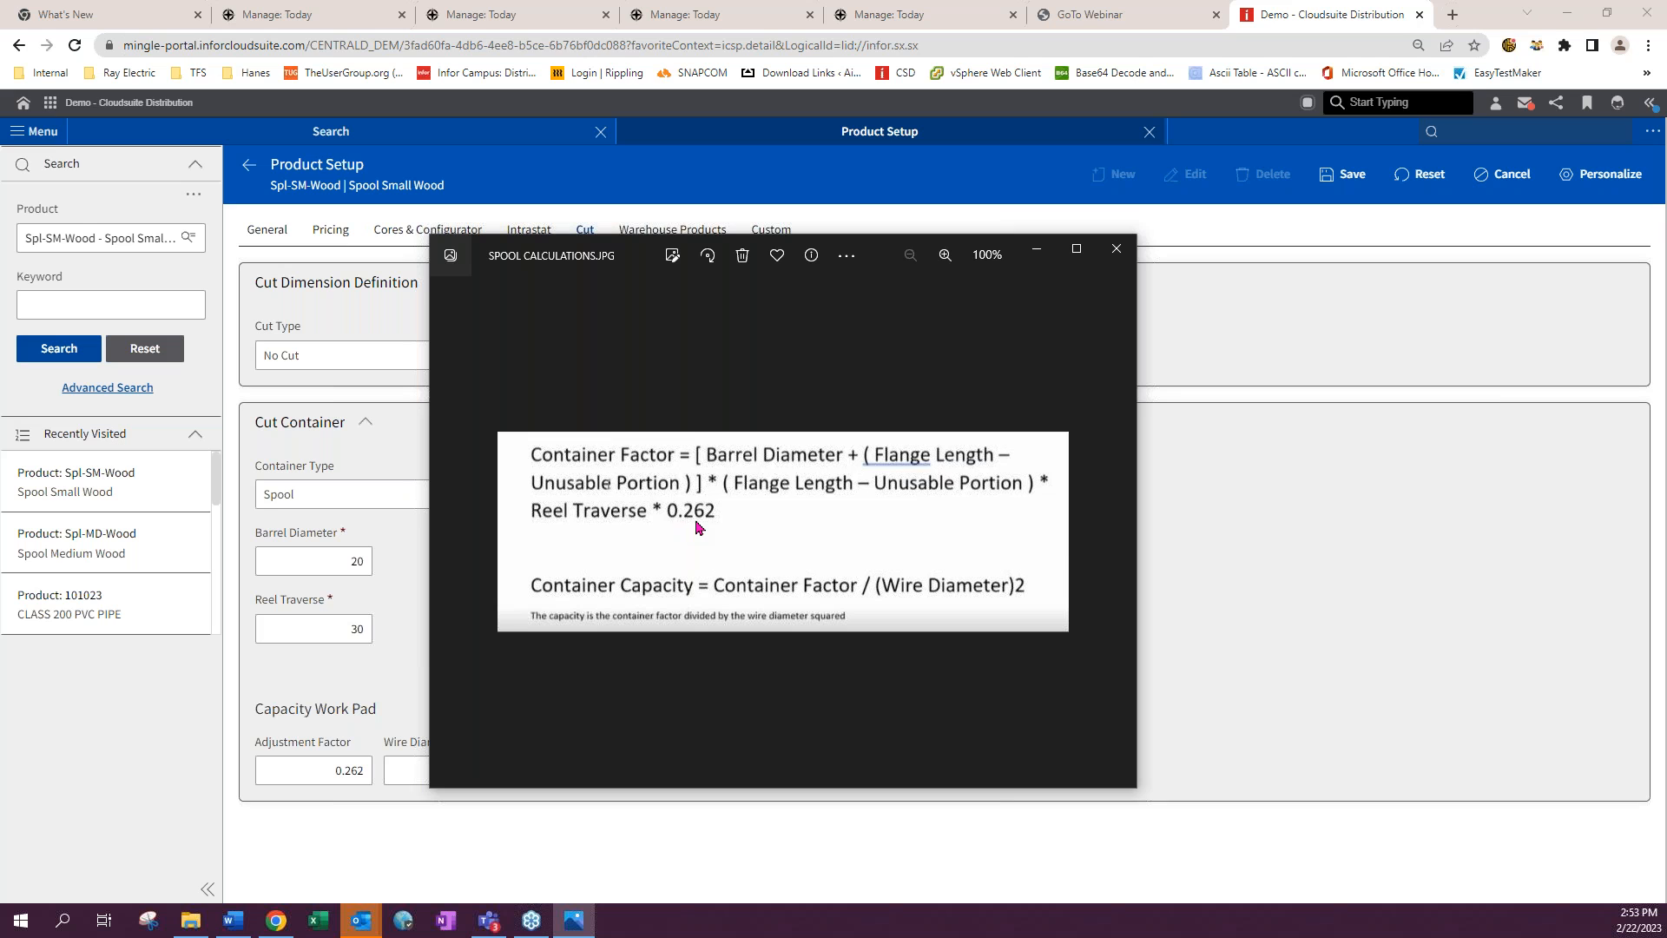
left_click(1117, 249)
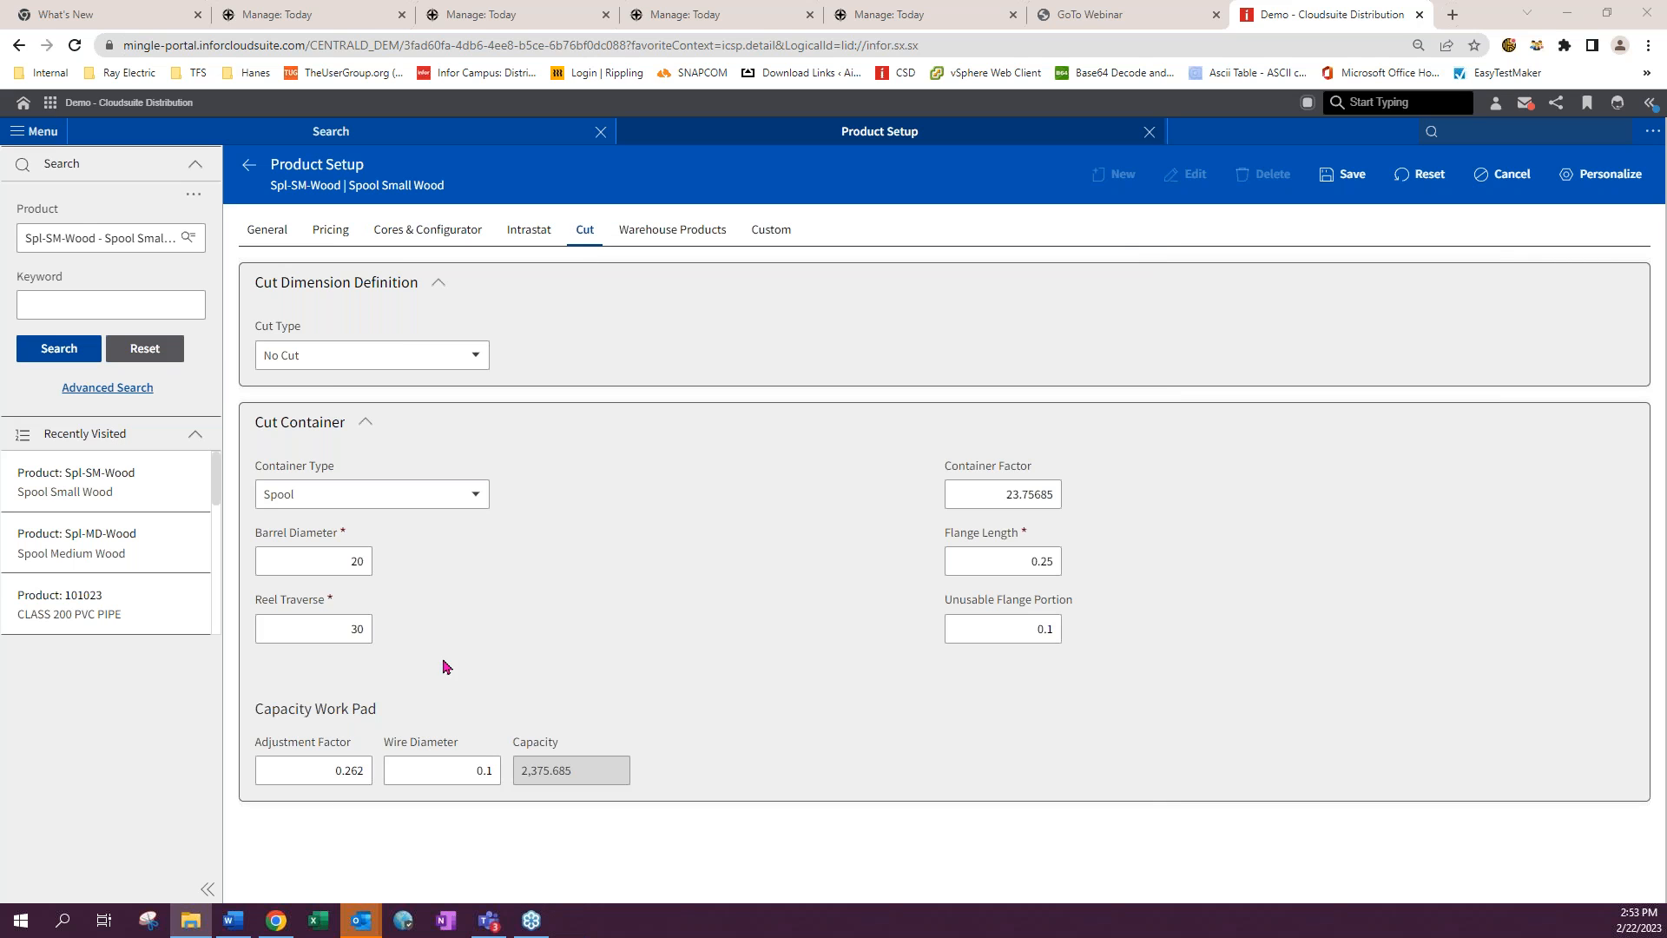
- Switch the container type to Box, set the wire diameter to 0.5, and save the product
left_click(340, 771)
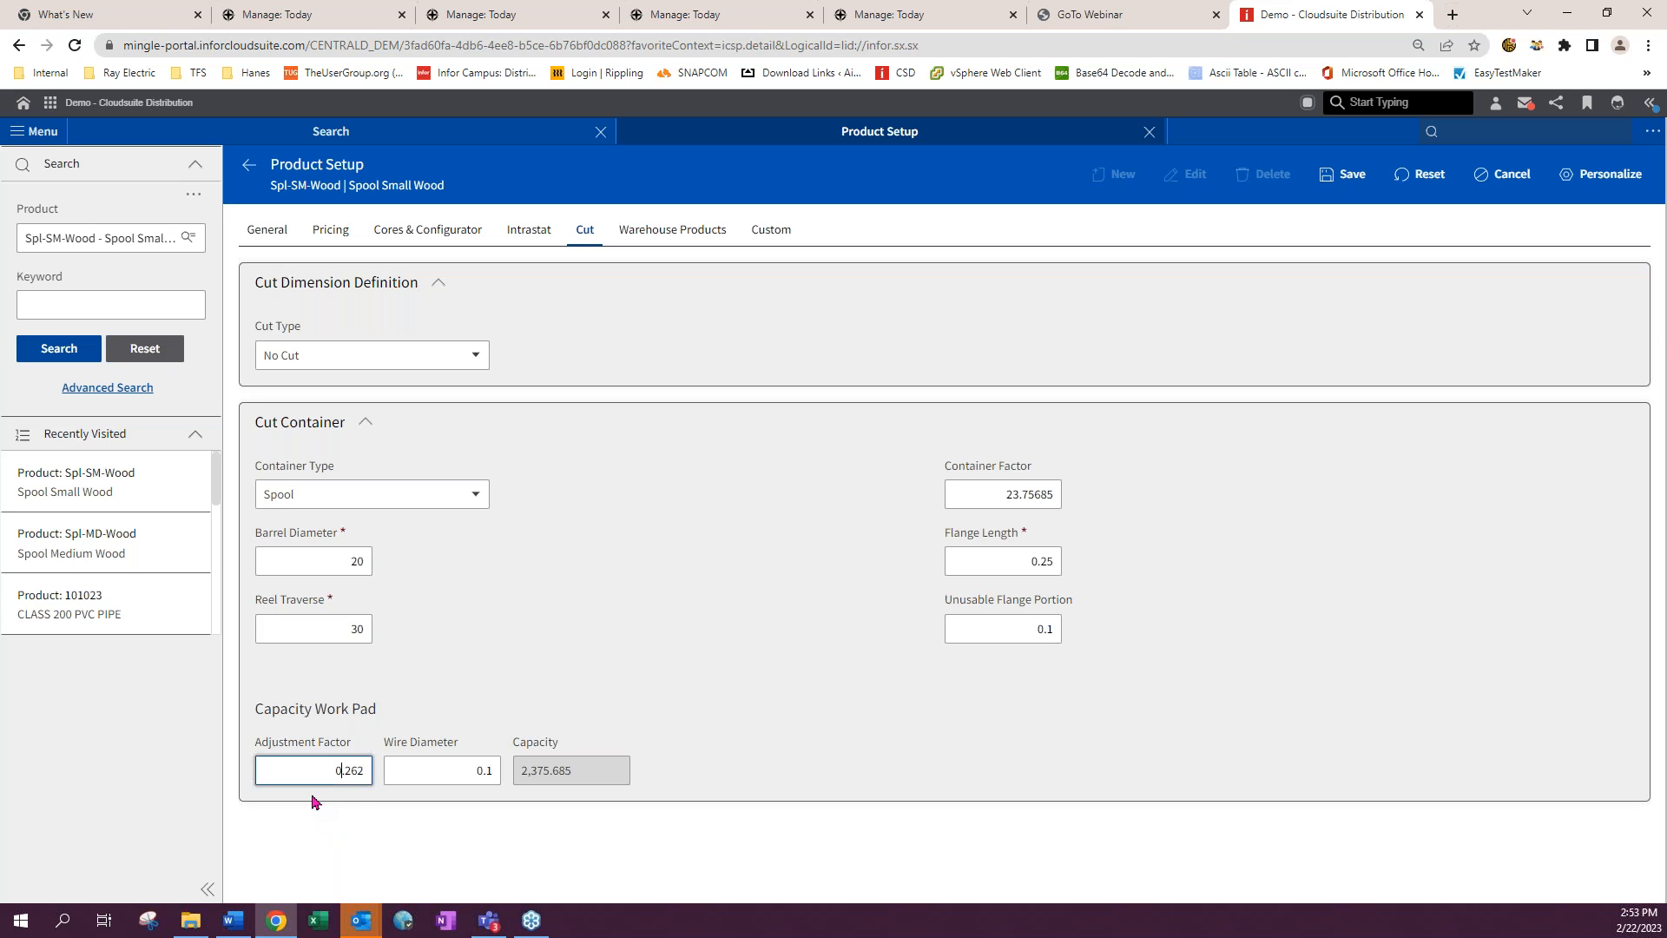
left_click(392, 495)
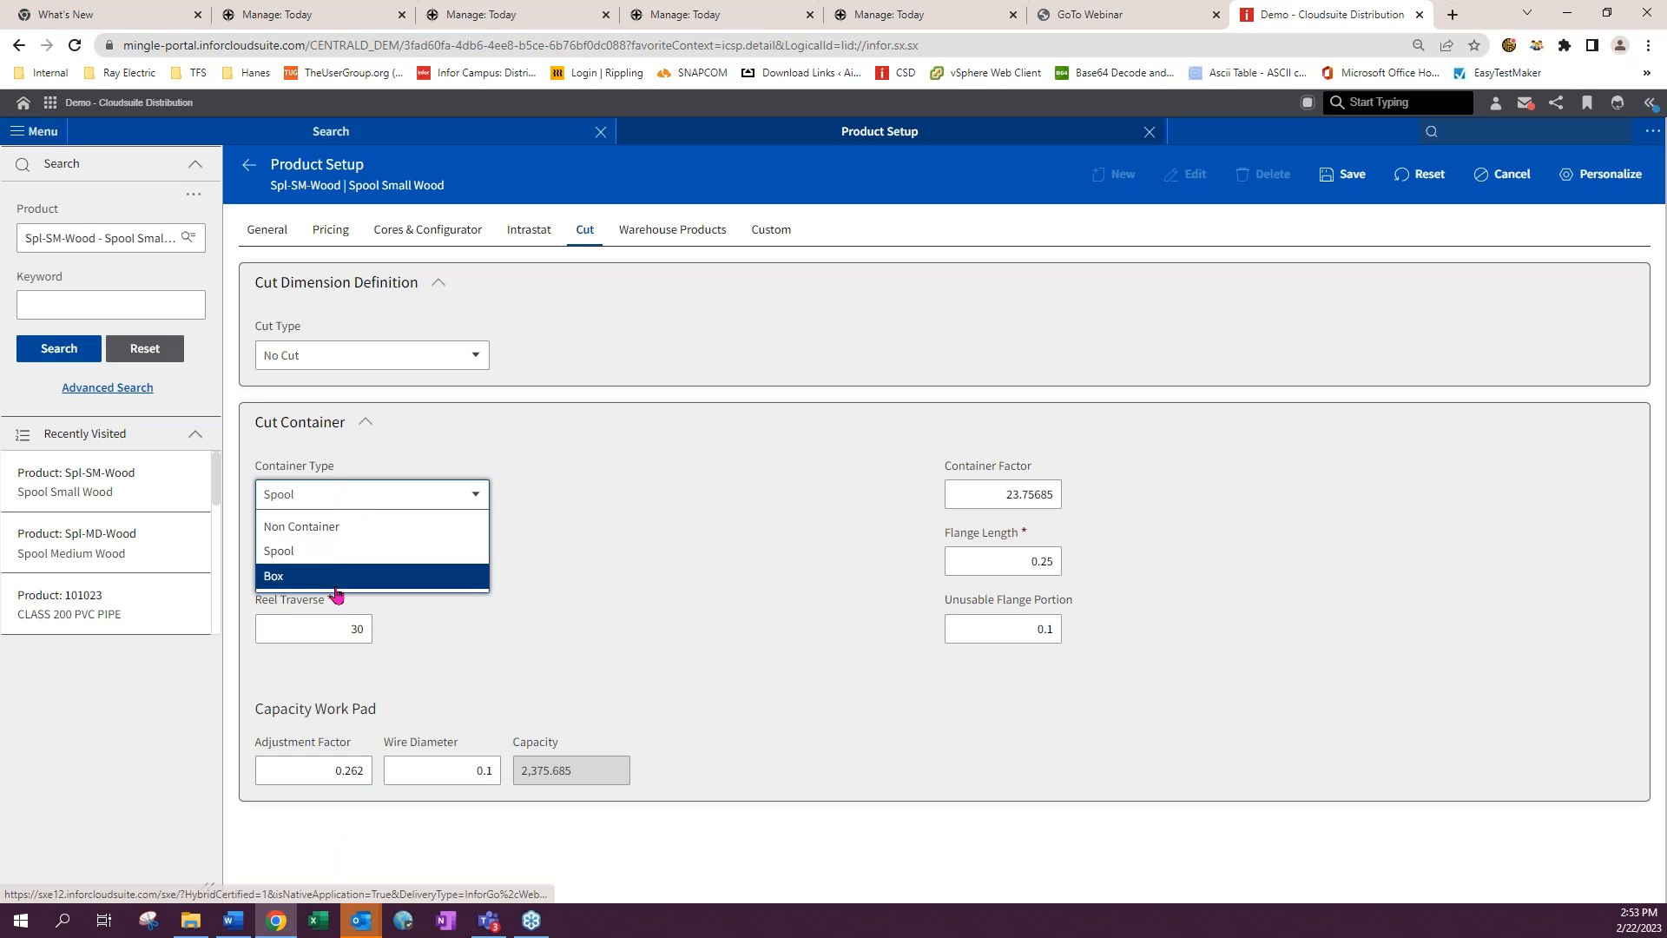
left_click(335, 585)
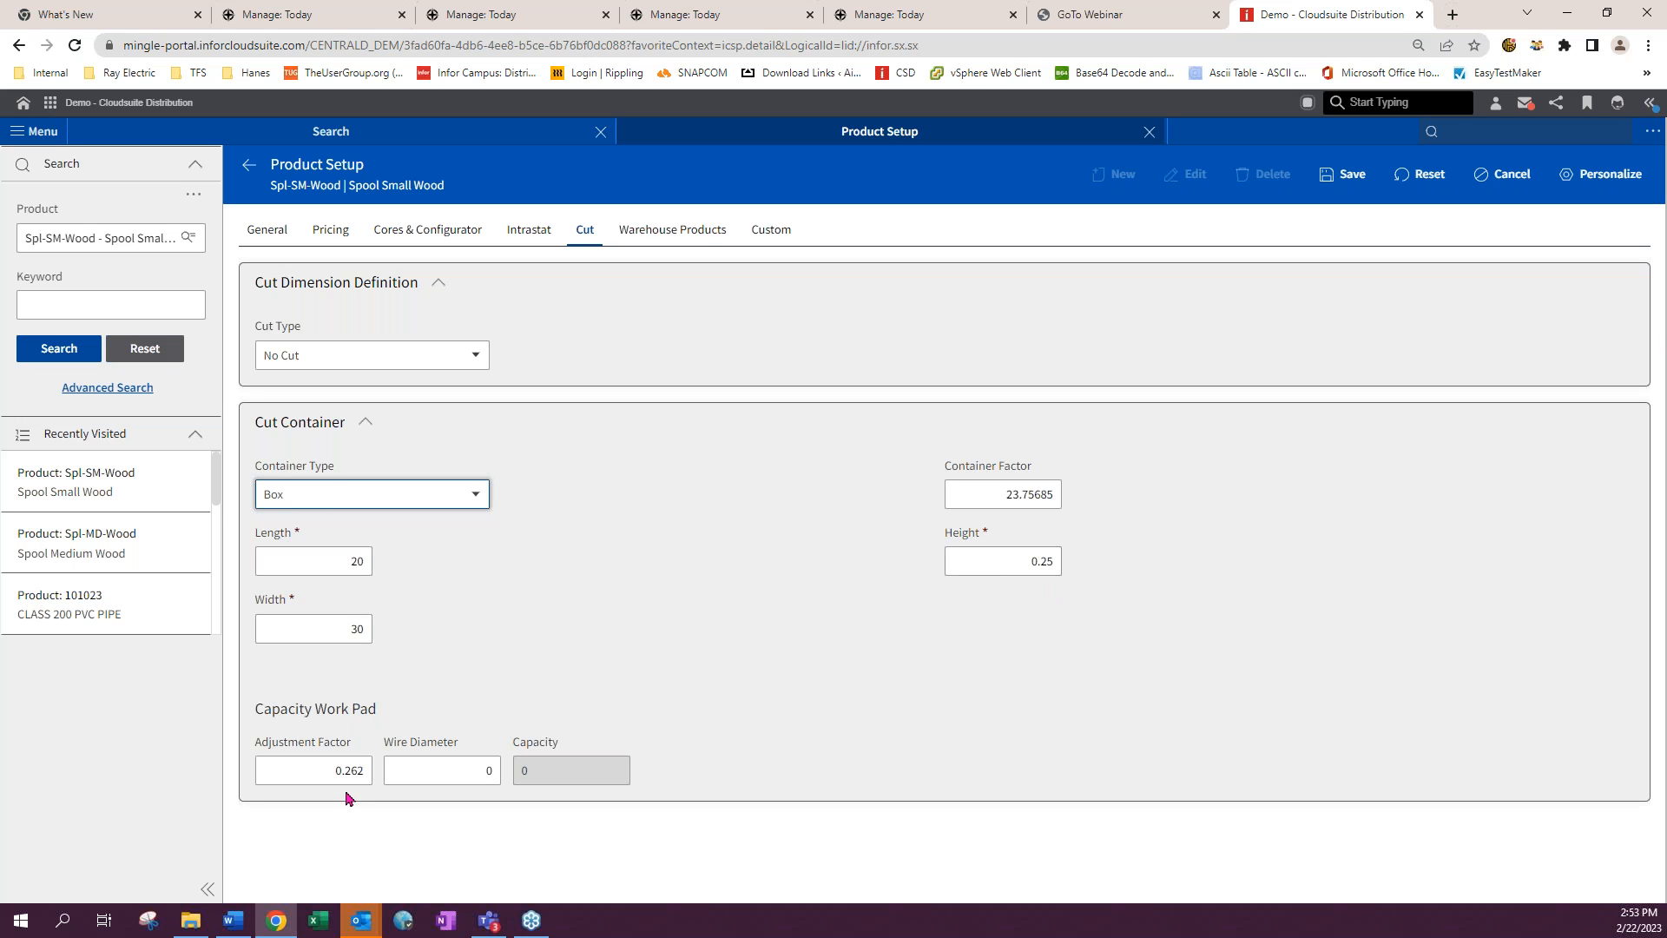
left_click(473, 775)
type("0.5")
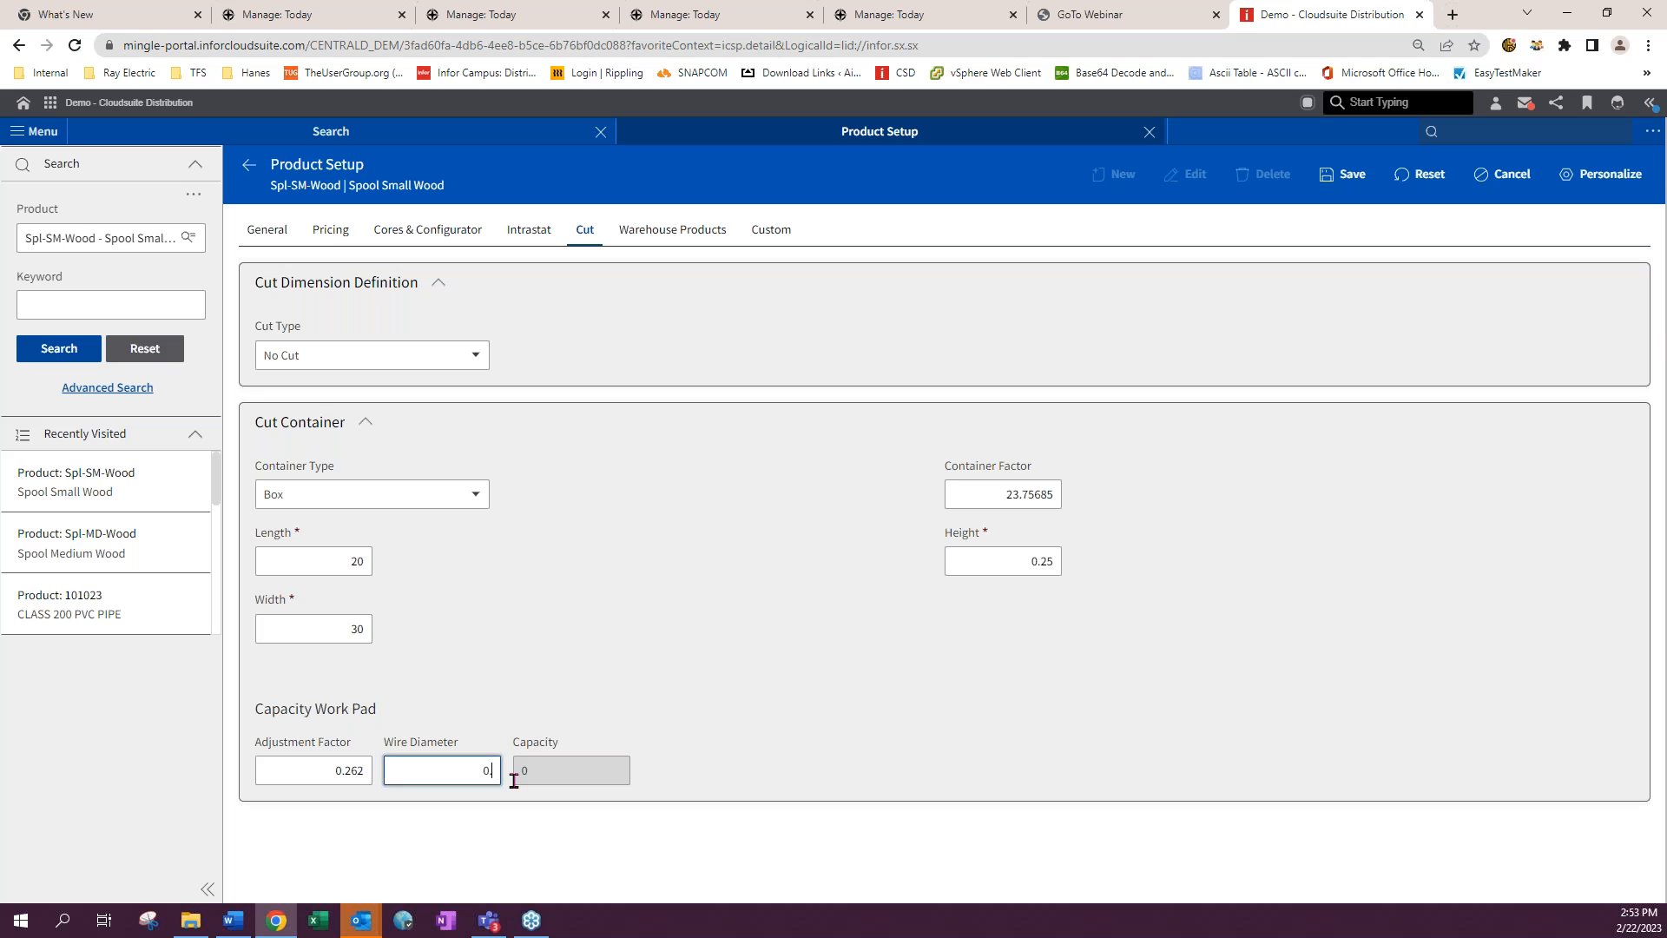
key("Tab")
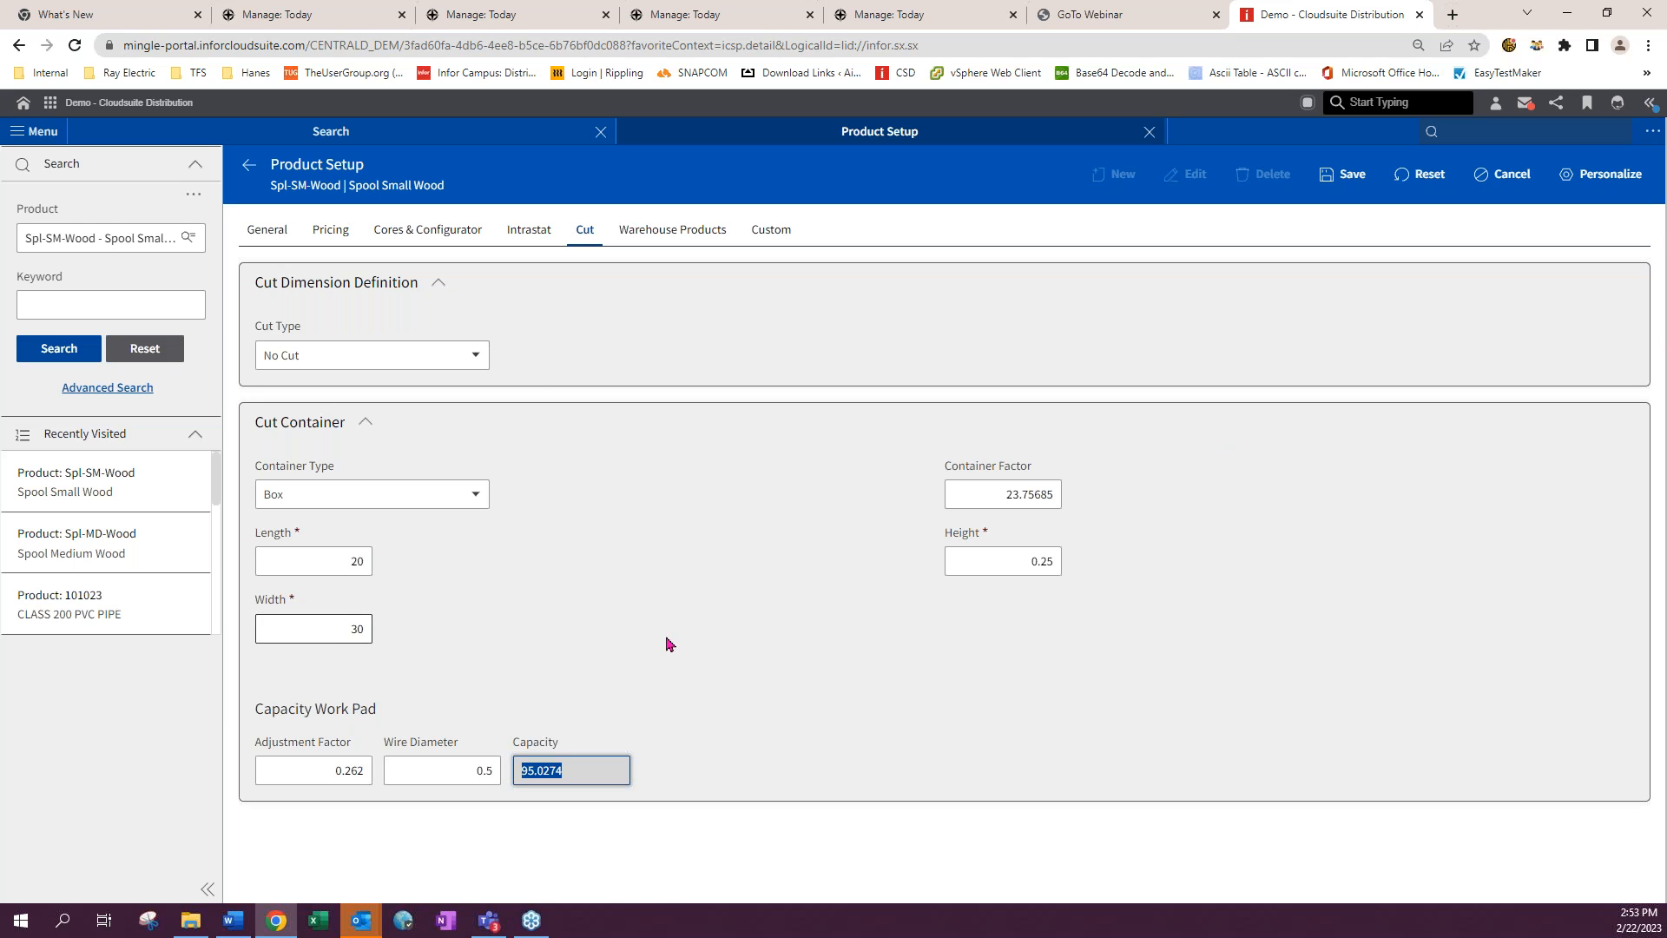
left_click(249, 171)
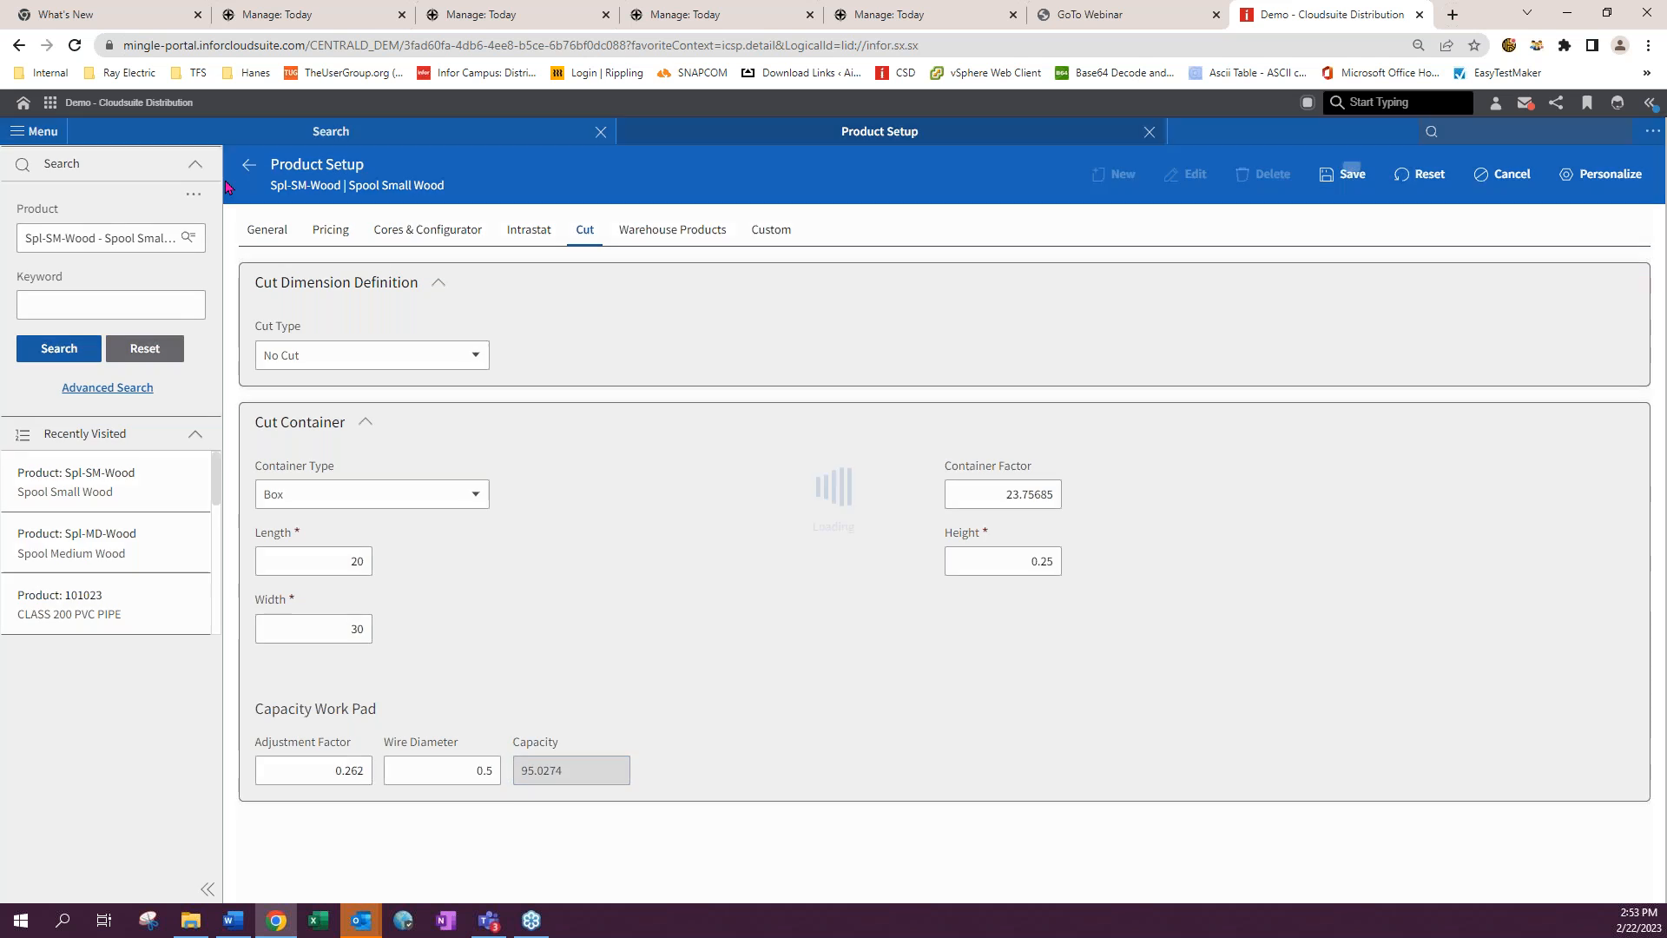
- Open product THHN10STRRD's cut settings to review its cut definition
left_click(77, 237)
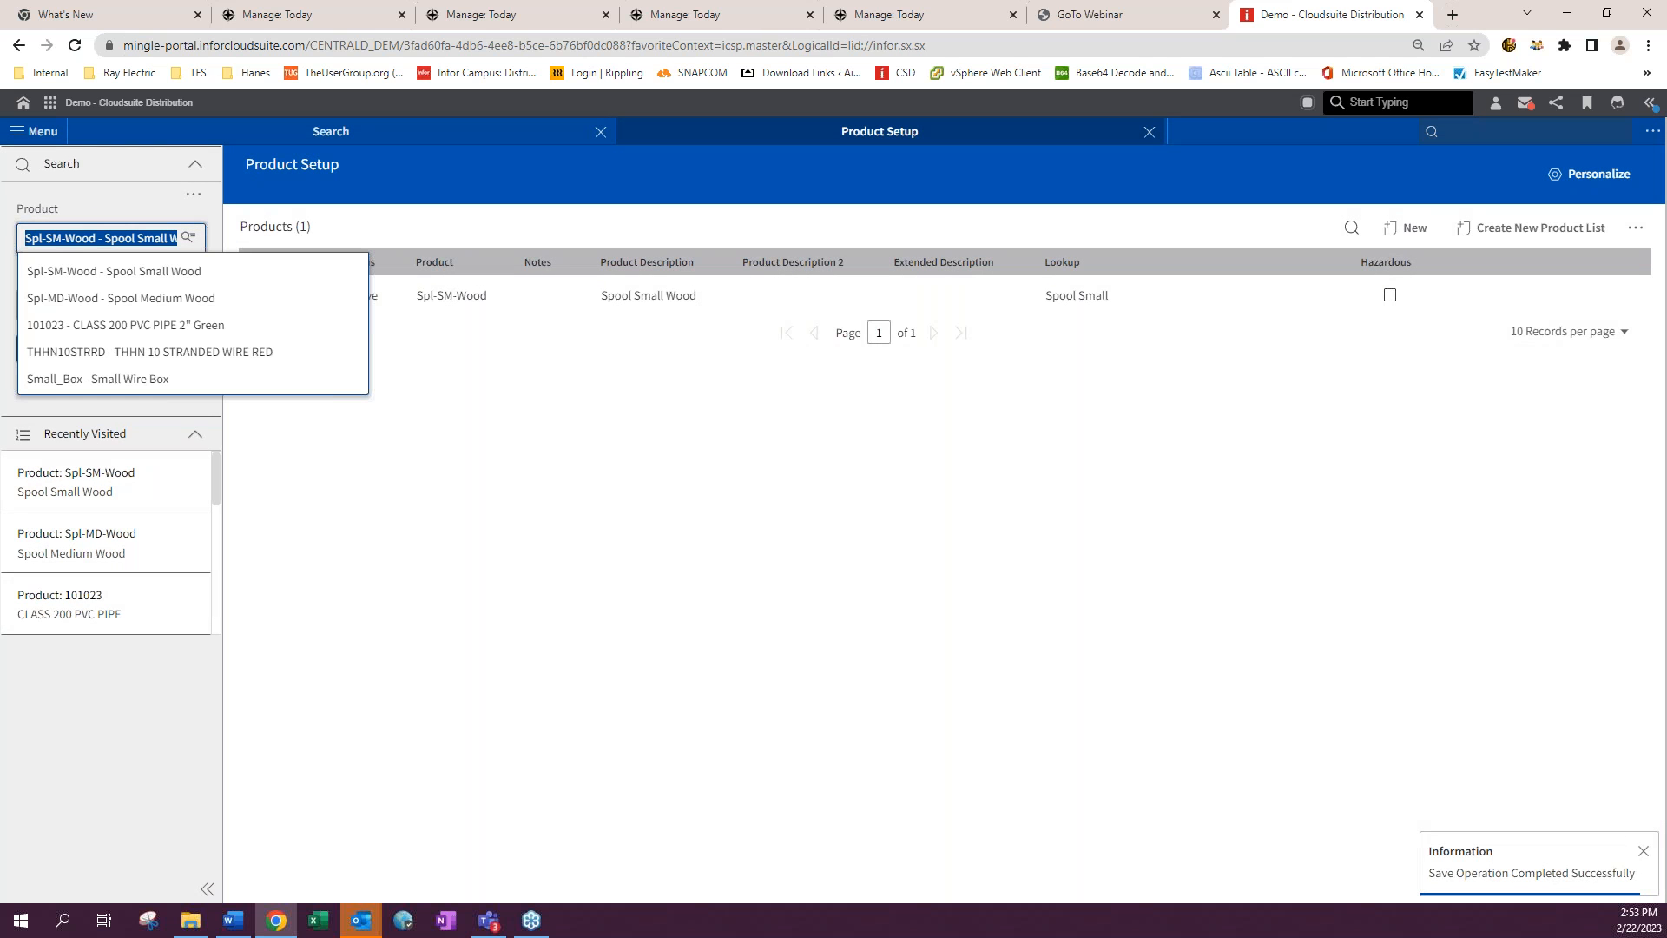
left_click(74, 352)
left_click(48, 356)
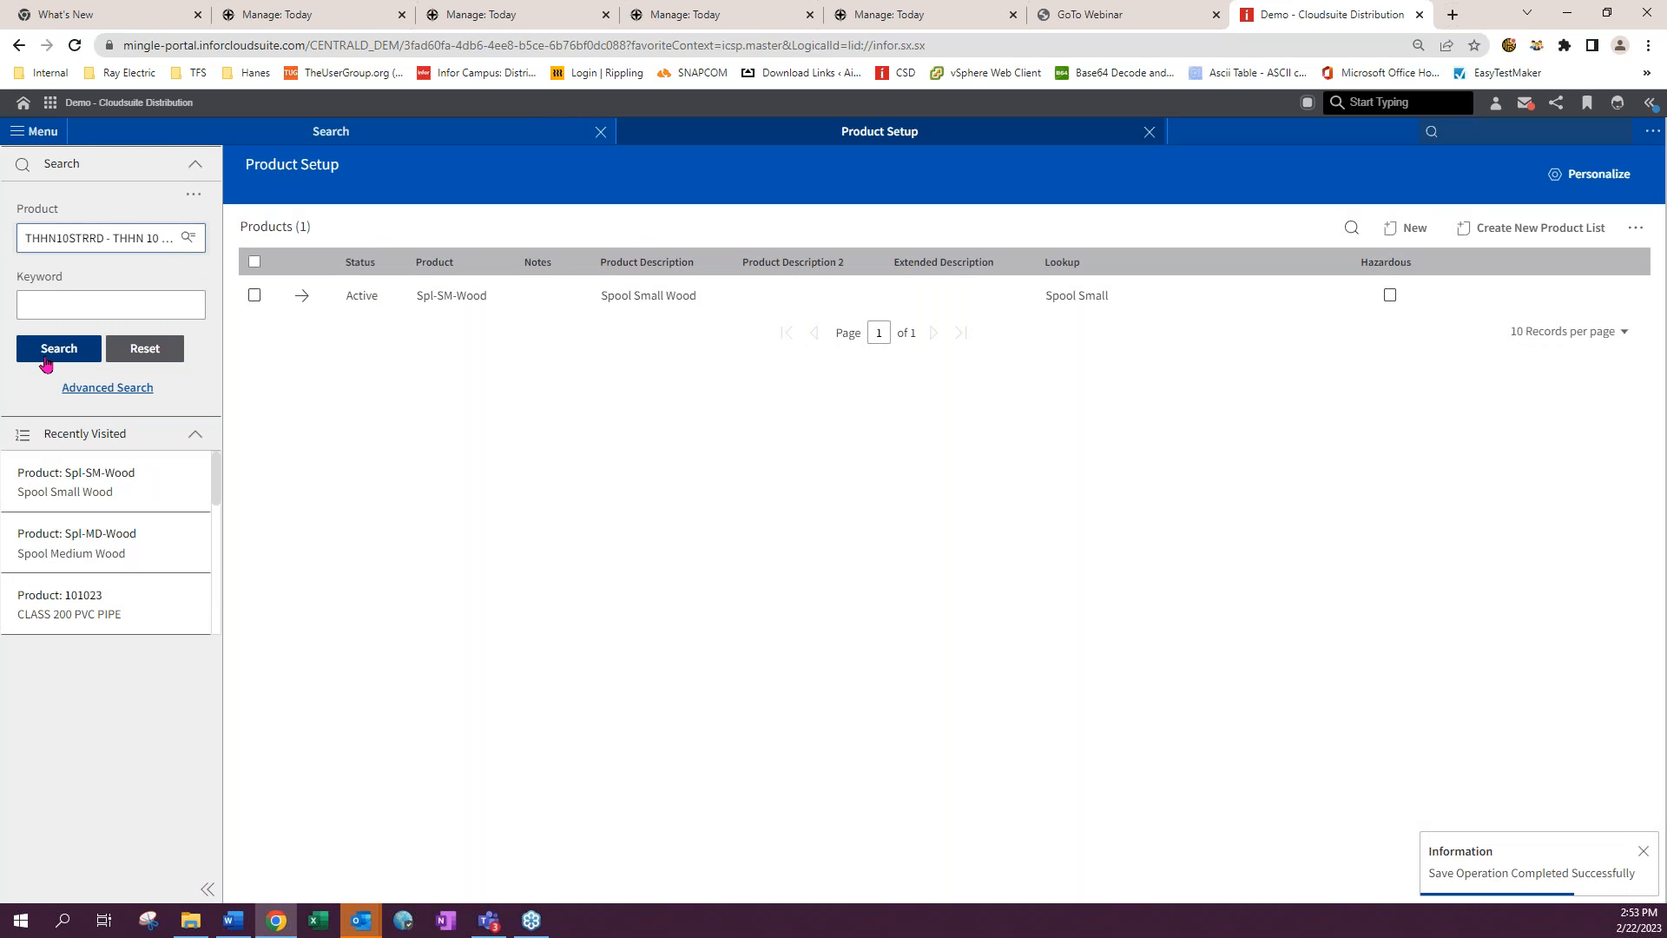
left_click(304, 295)
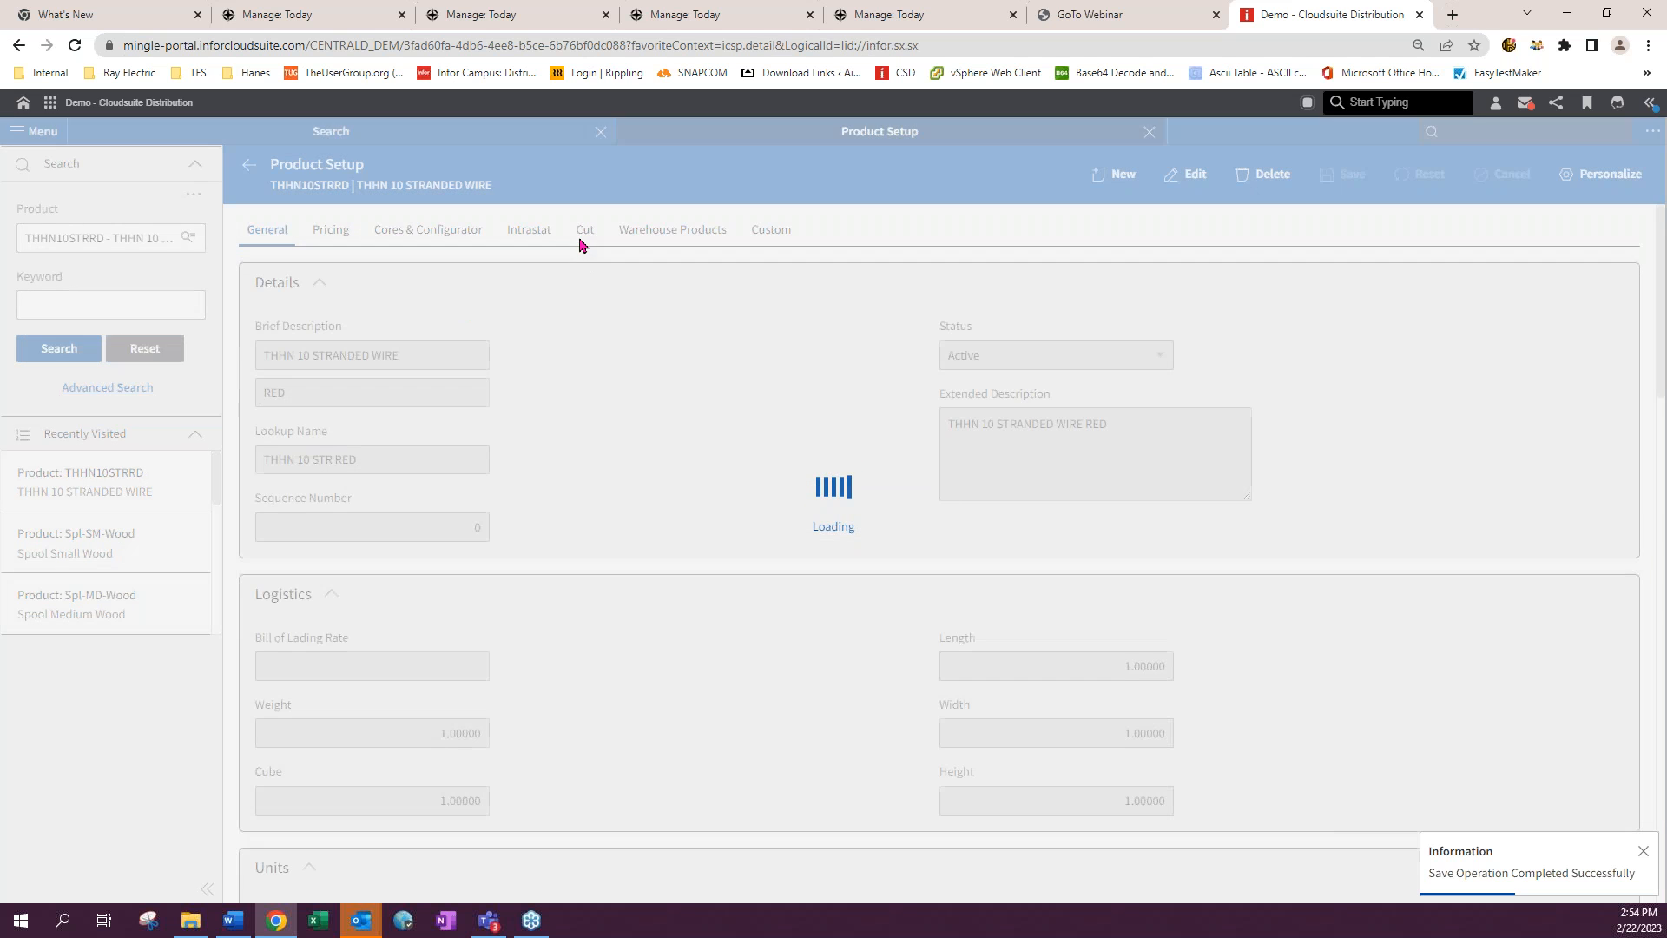
left_click(584, 229)
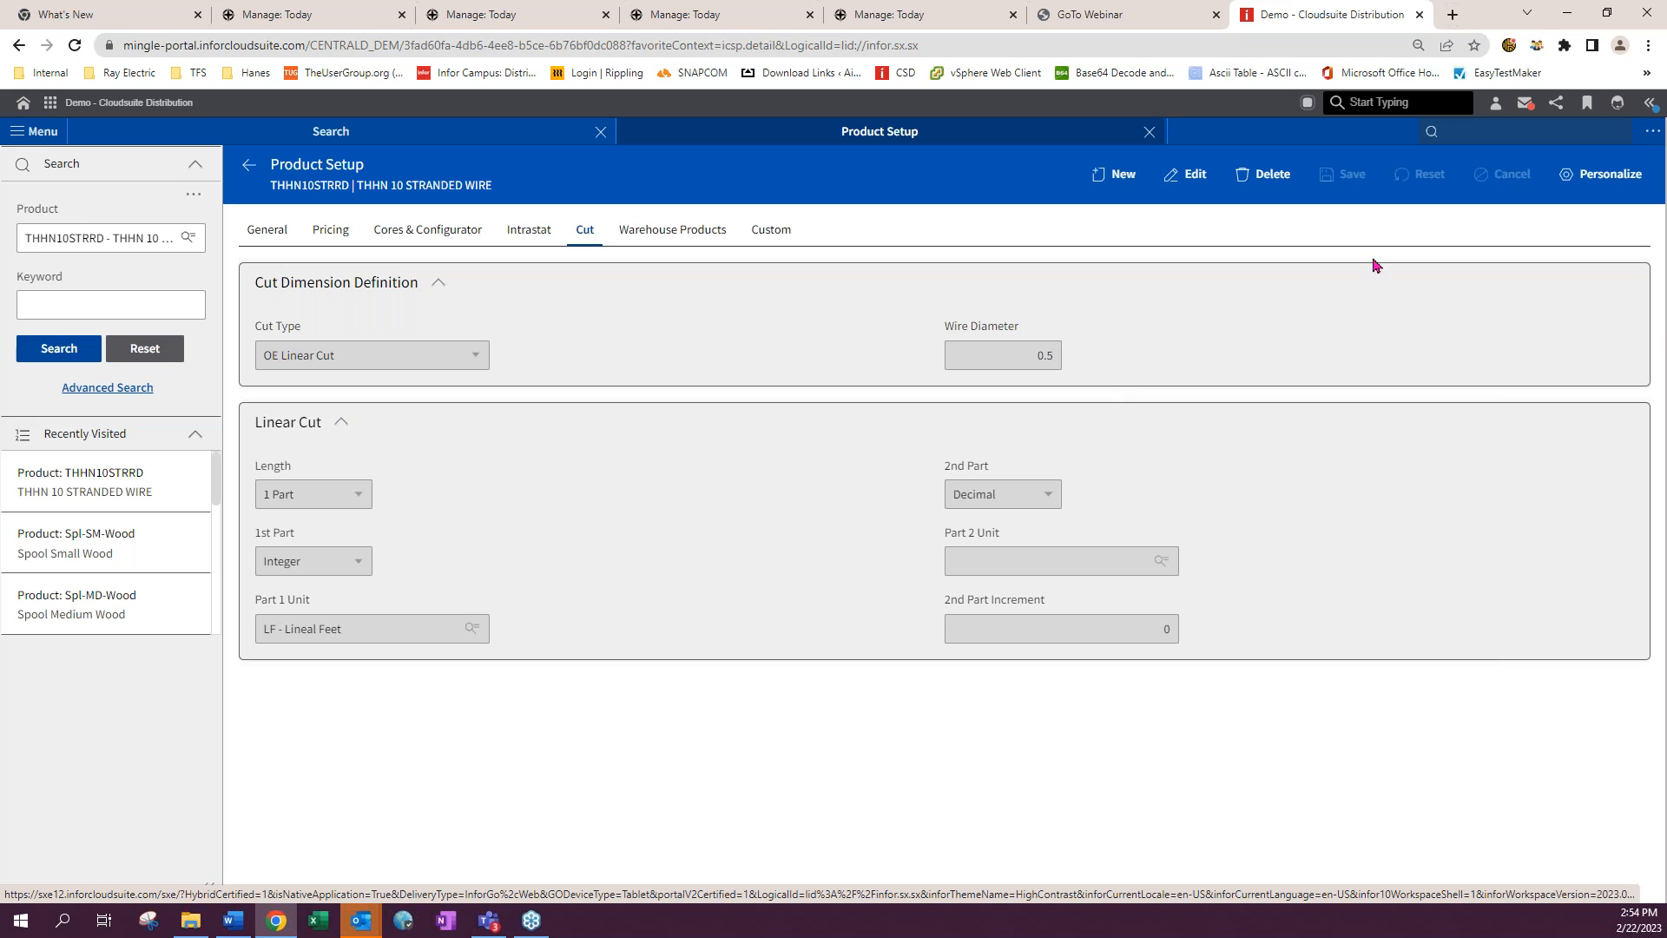
- Open Extended Product Cut Container Setup and list the cut containers for product THHN10STRRD
left_click(1476, 131)
type("icsecc")
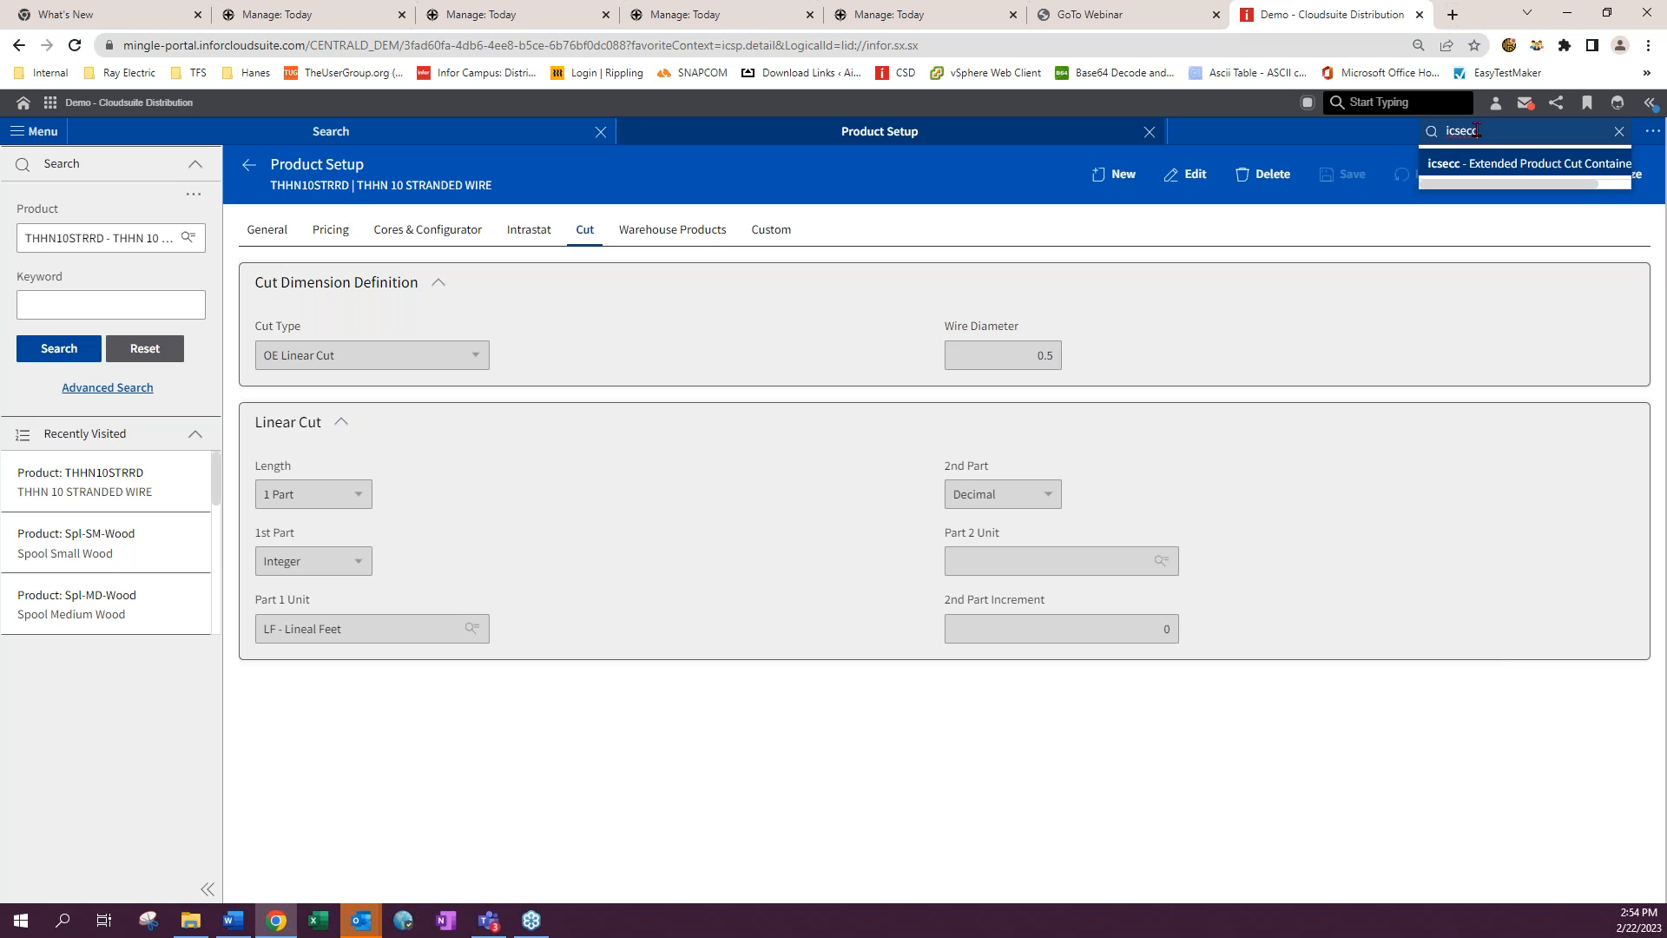
left_click(1528, 162)
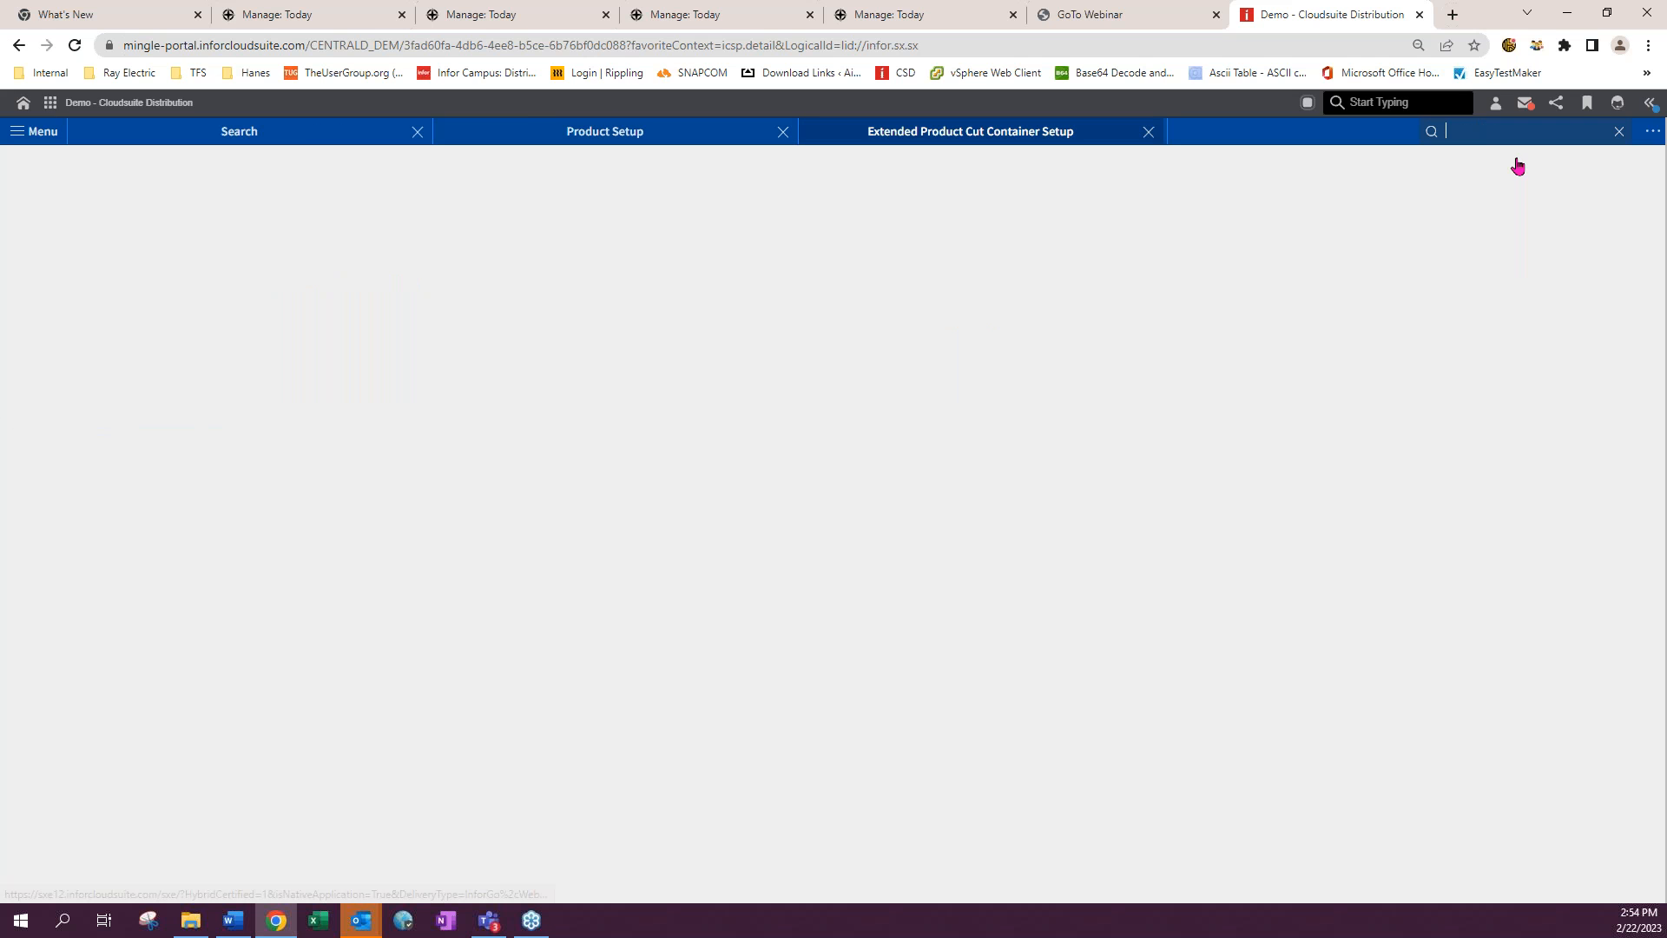
left_click(54, 227)
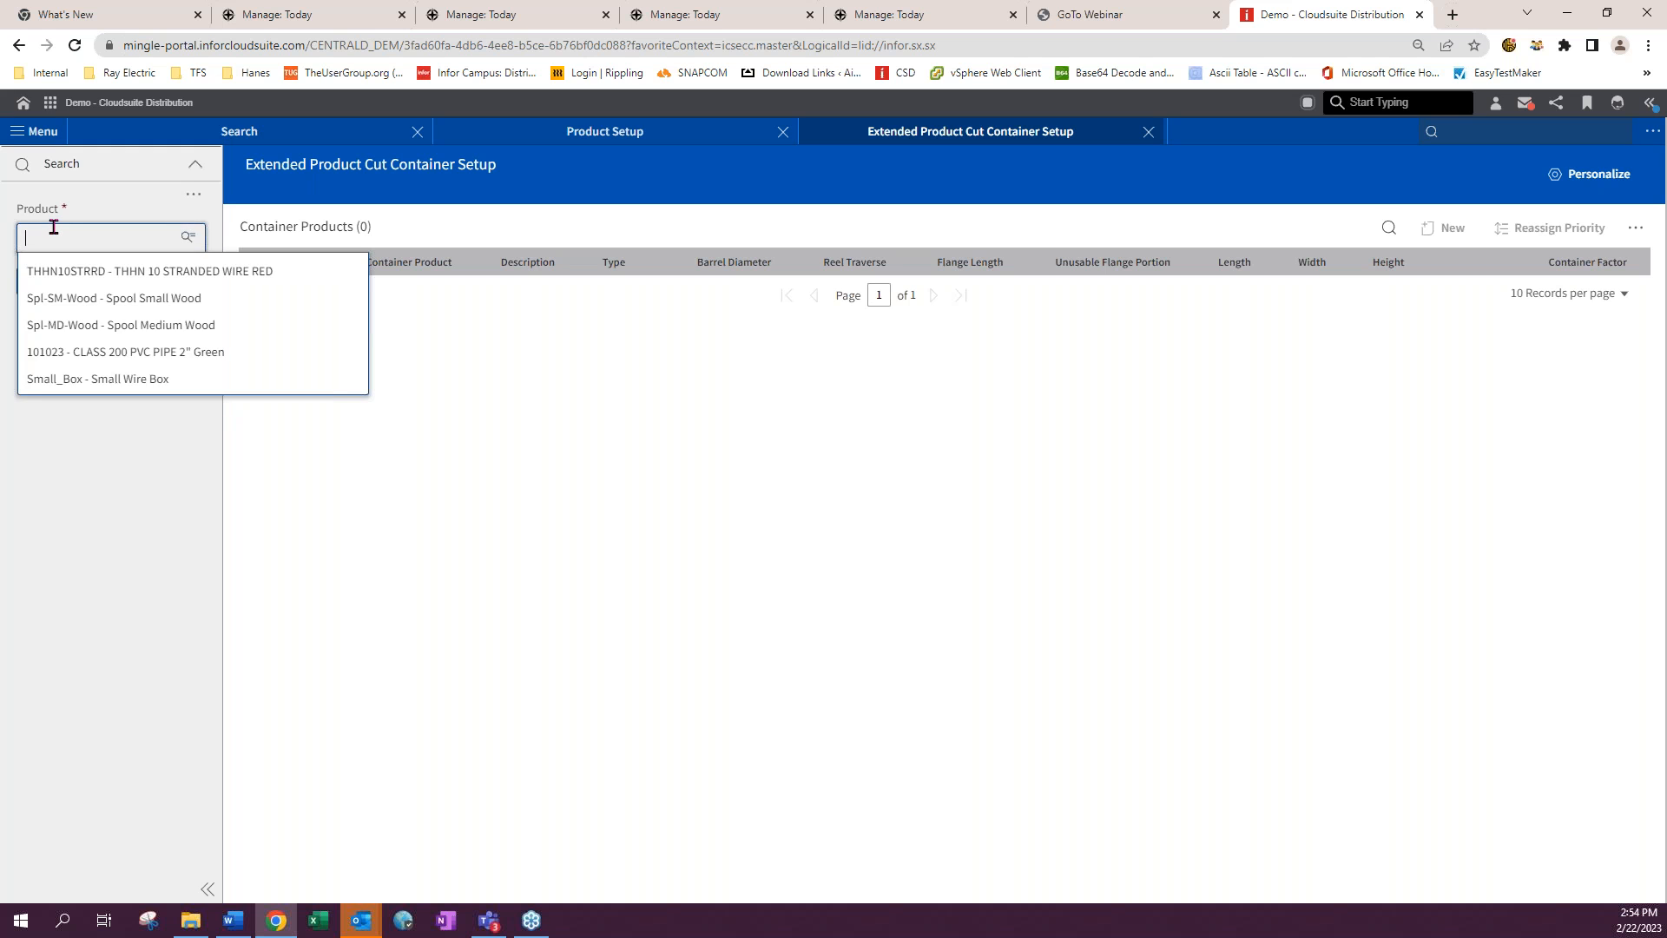
left_click(52, 271)
left_click(44, 286)
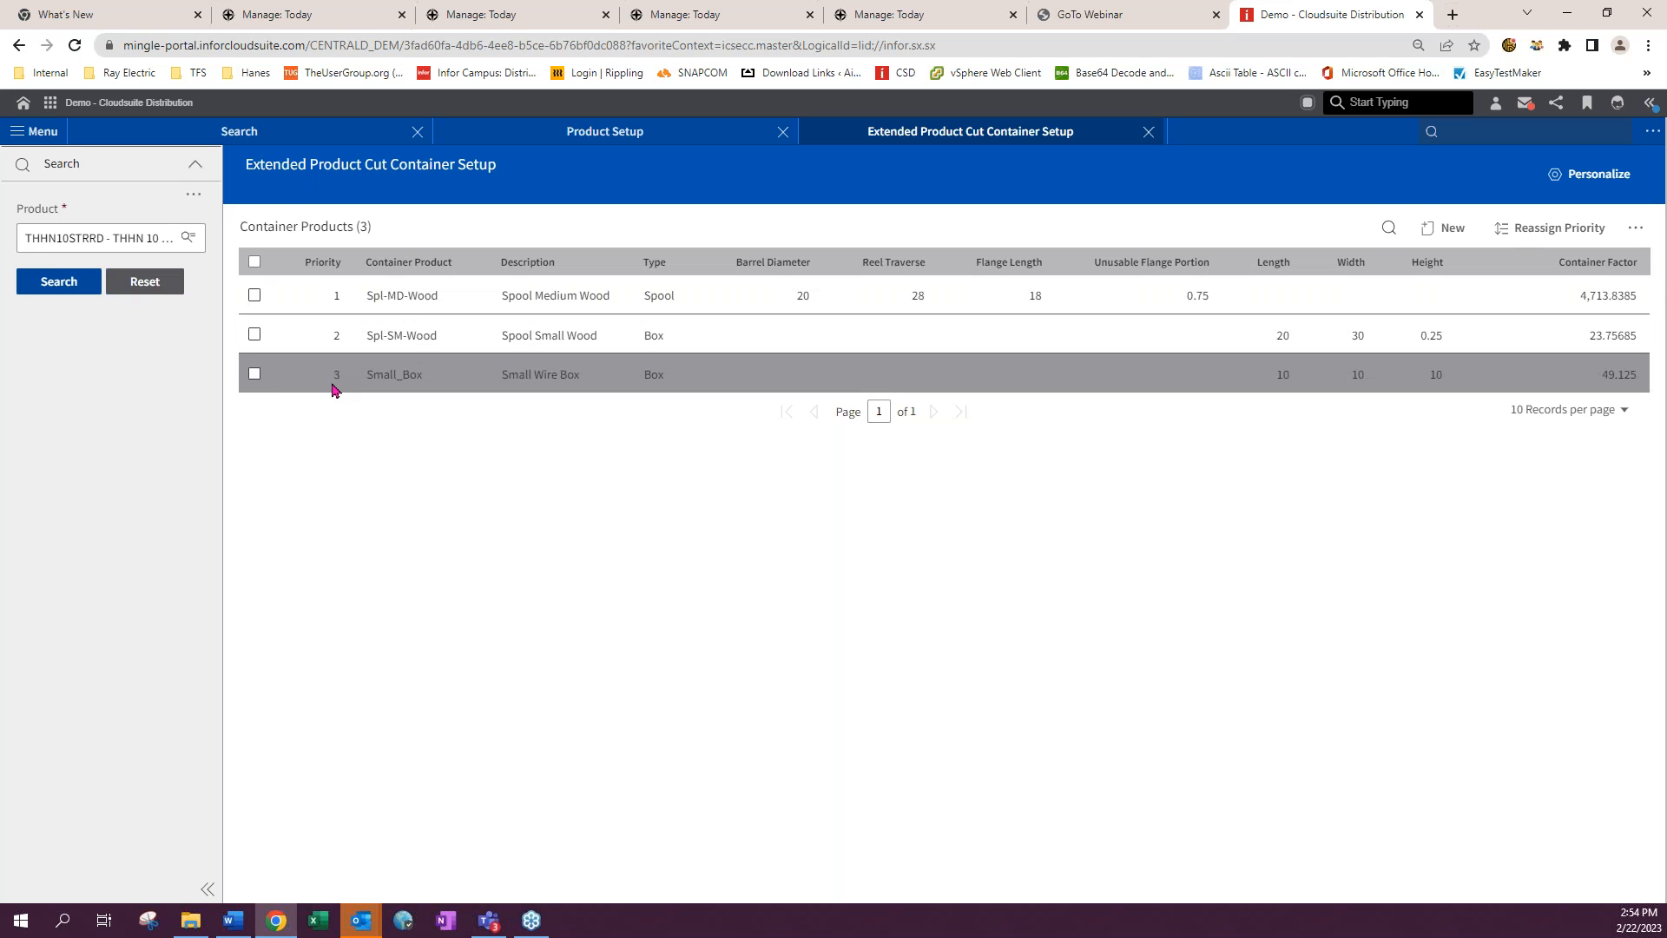
- Reassign container priorities, moving Spl-MD-Wood down one place below Spl-SM-Wood, and confirm
left_click(1576, 227)
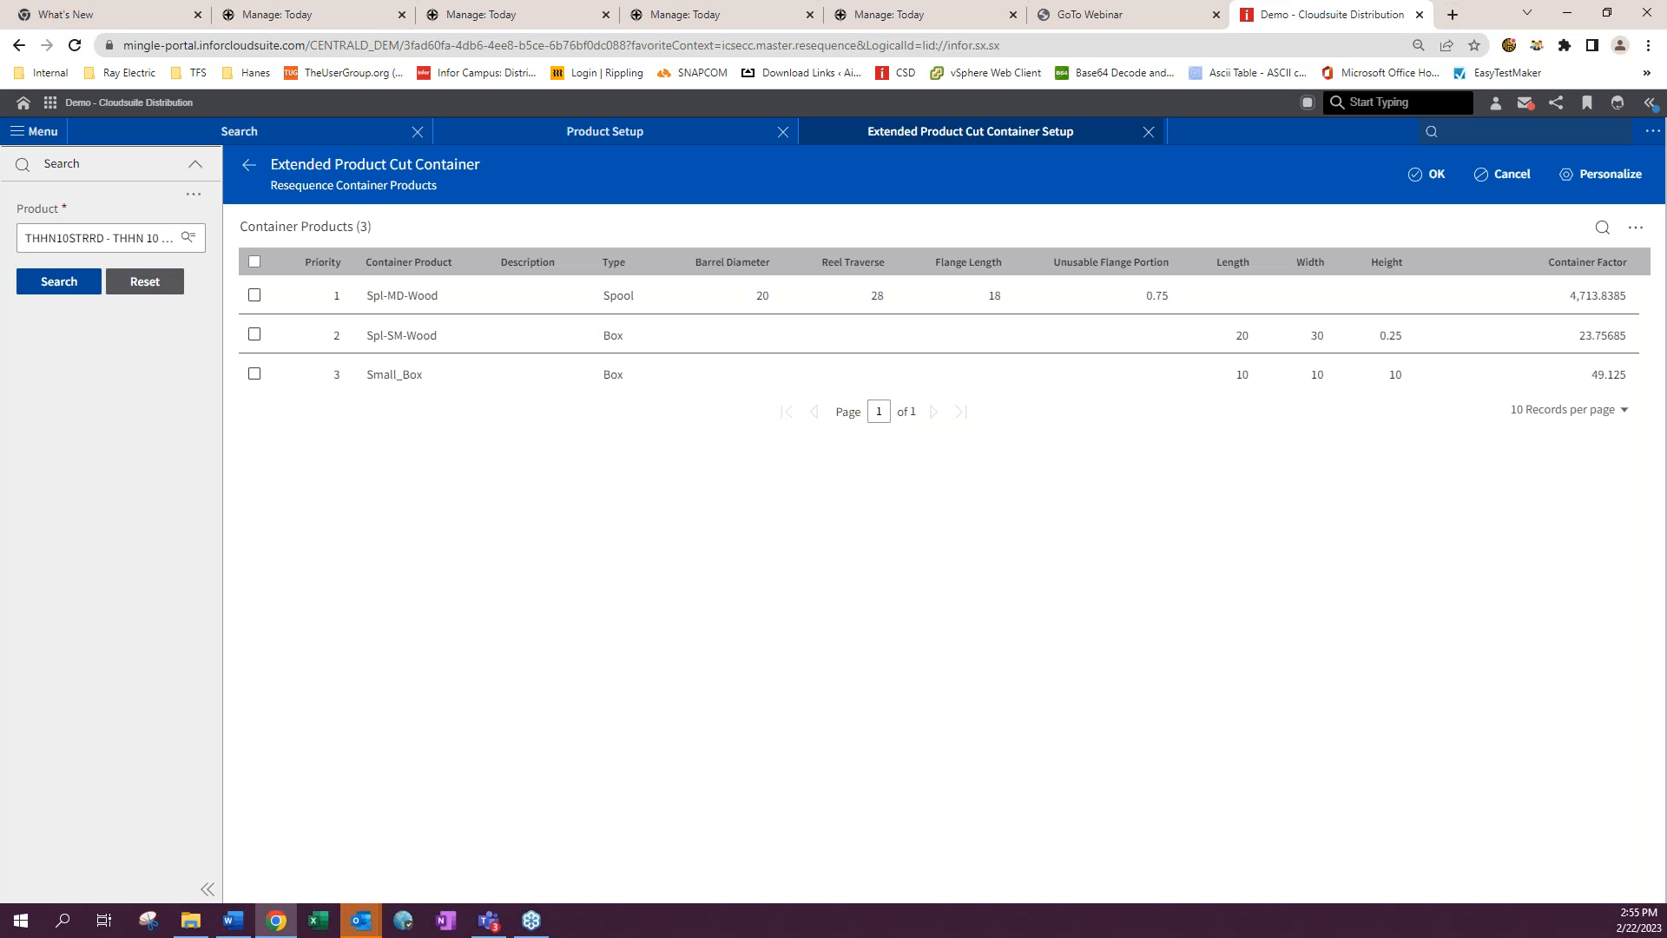
left_click(254, 296)
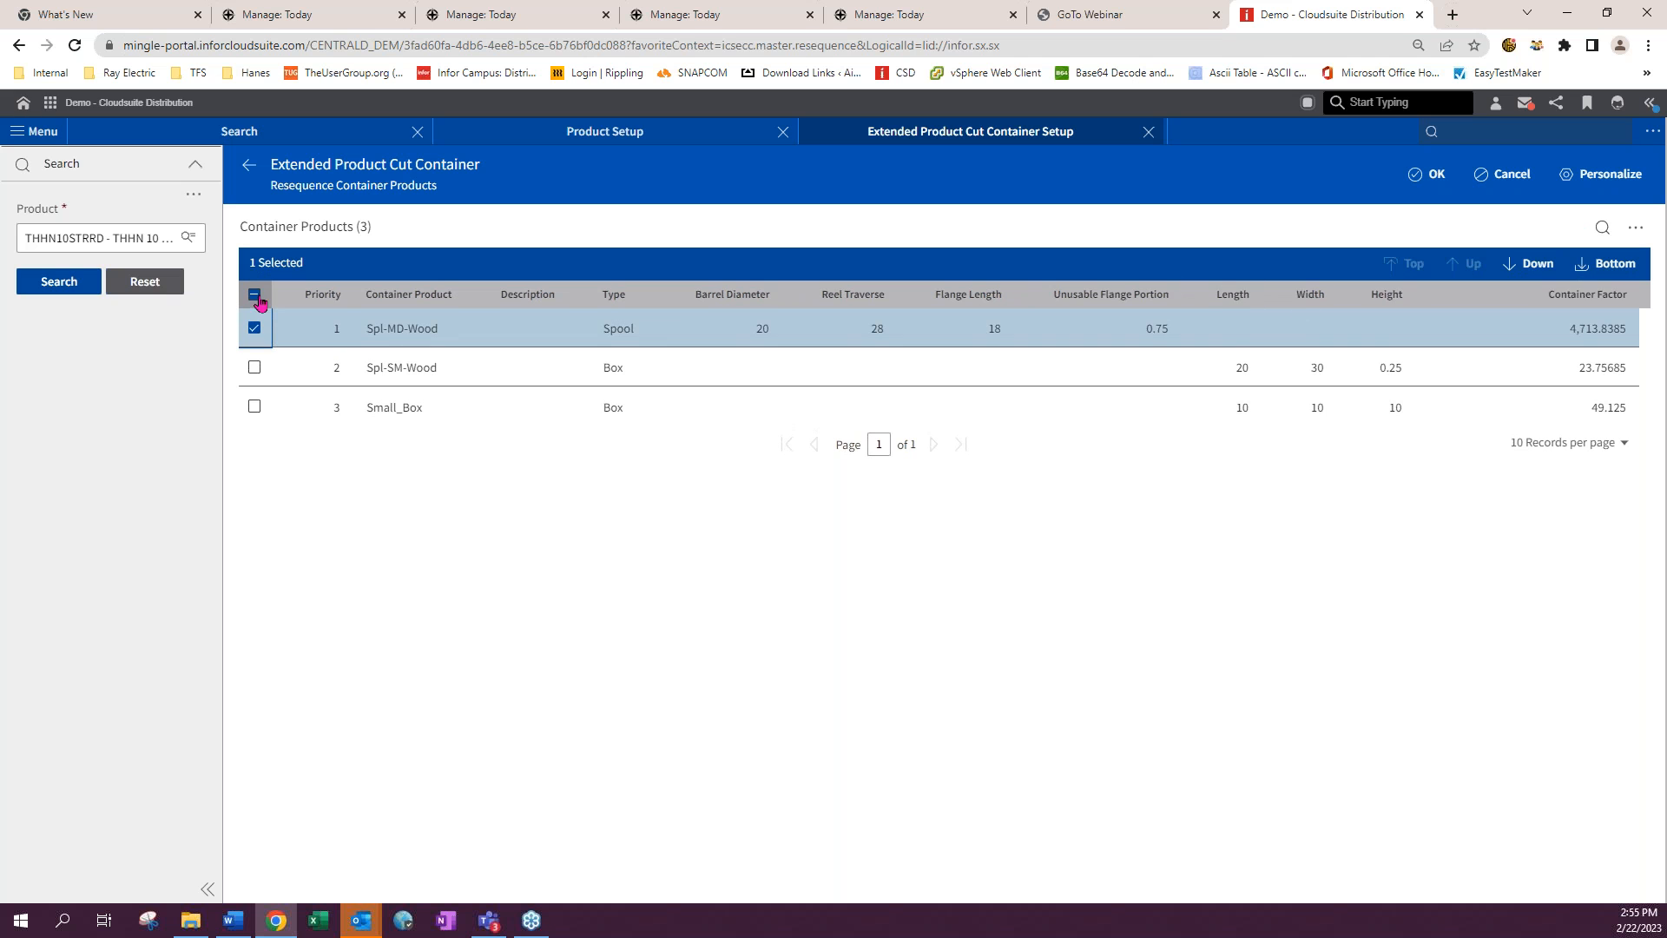
left_click(1528, 263)
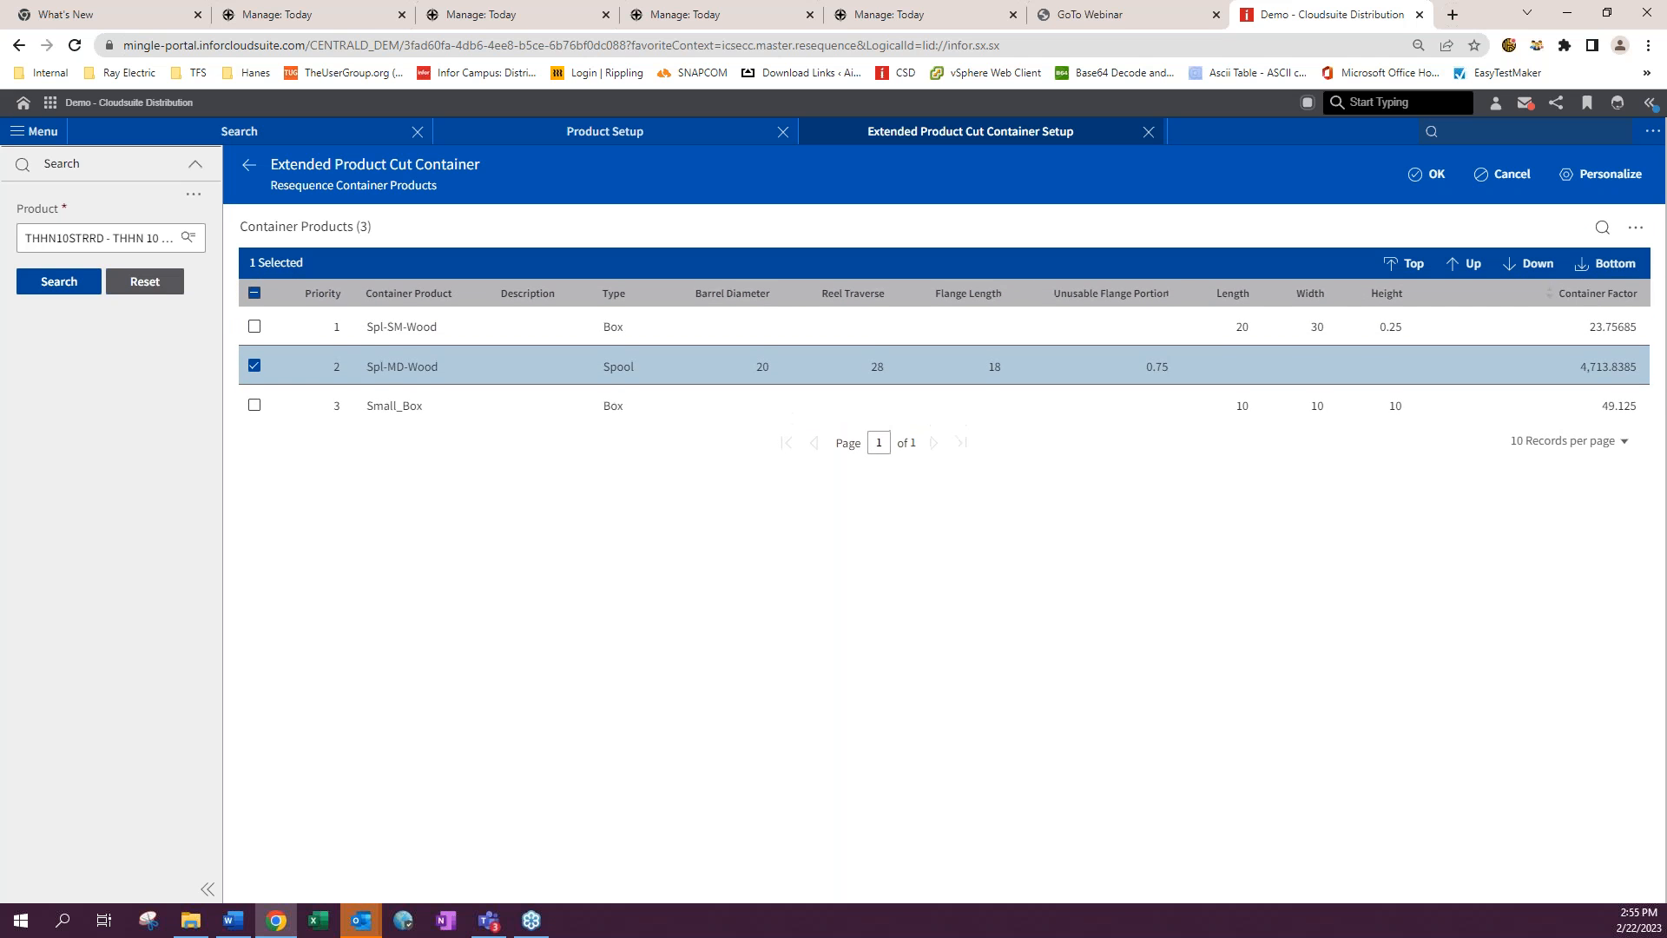
left_click(1428, 177)
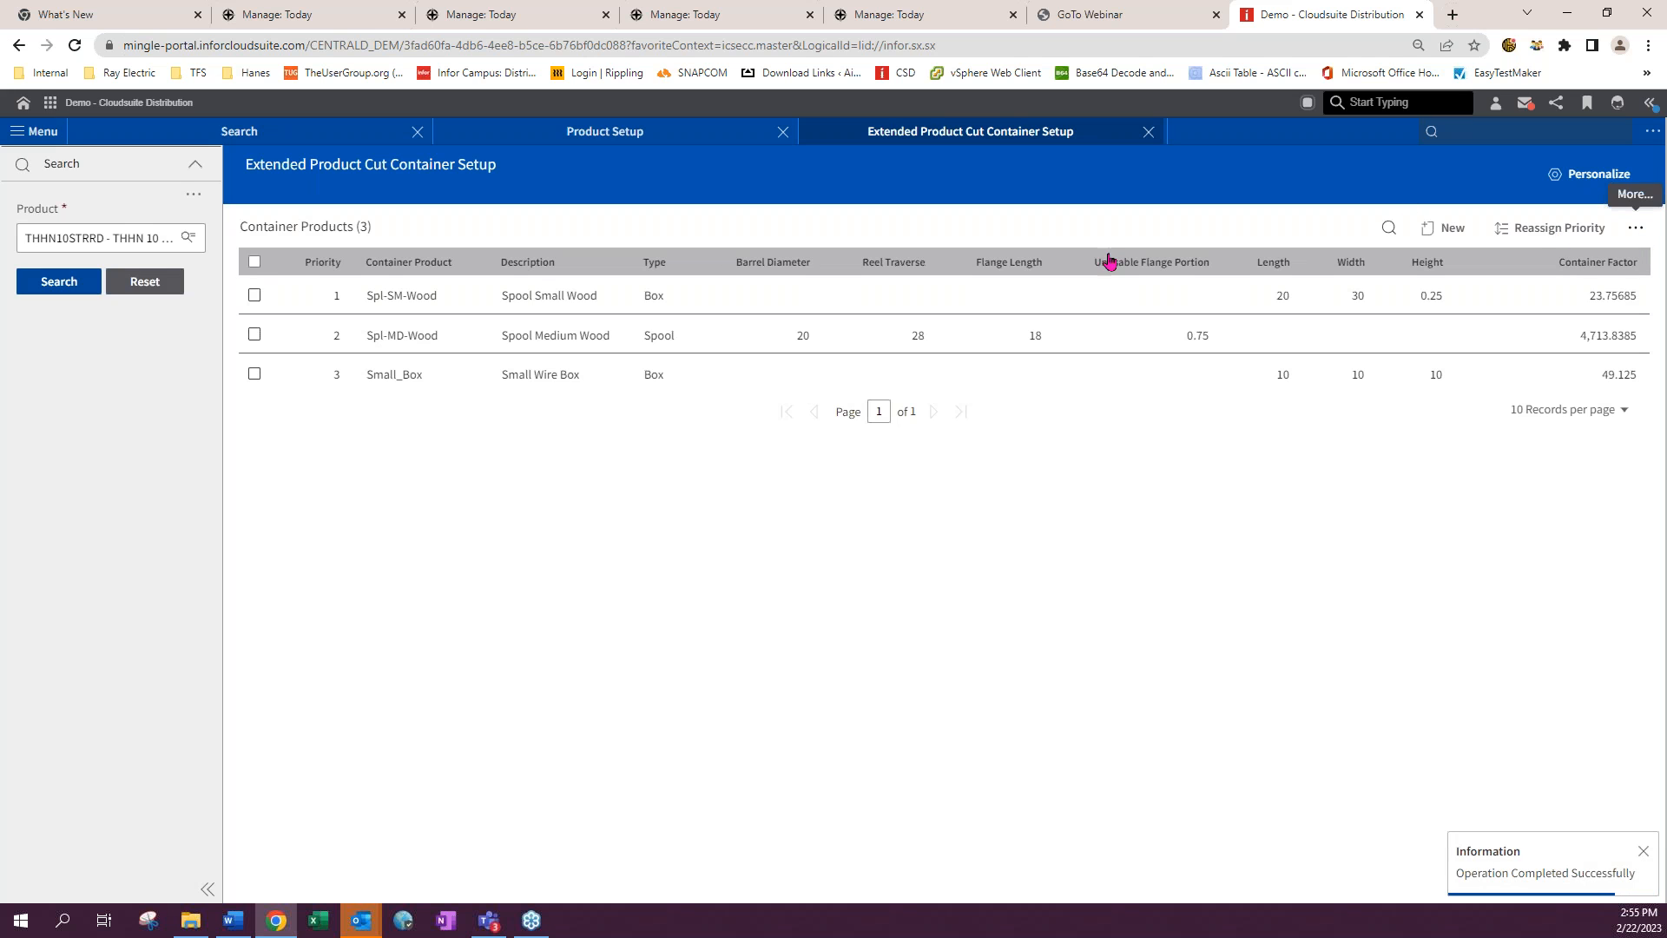
- Copy all three THHN10STRRD cut containers to product 101023 - CLASS 200 PVC PIPE 2" Green
left_click(254, 262)
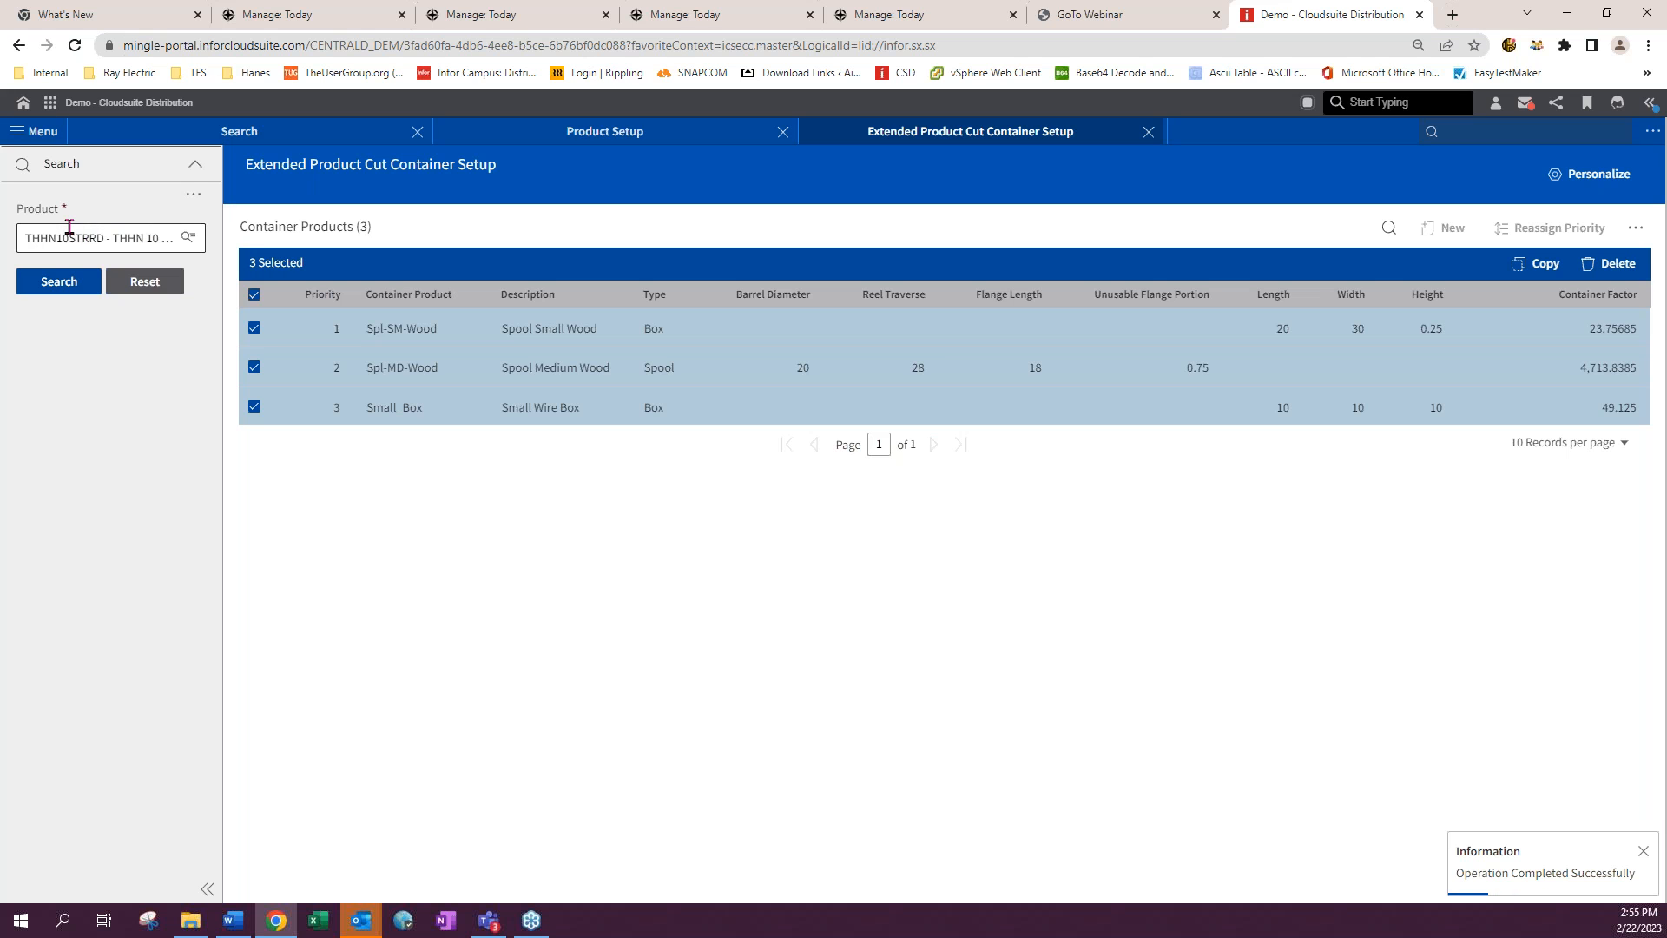
left_click(1538, 263)
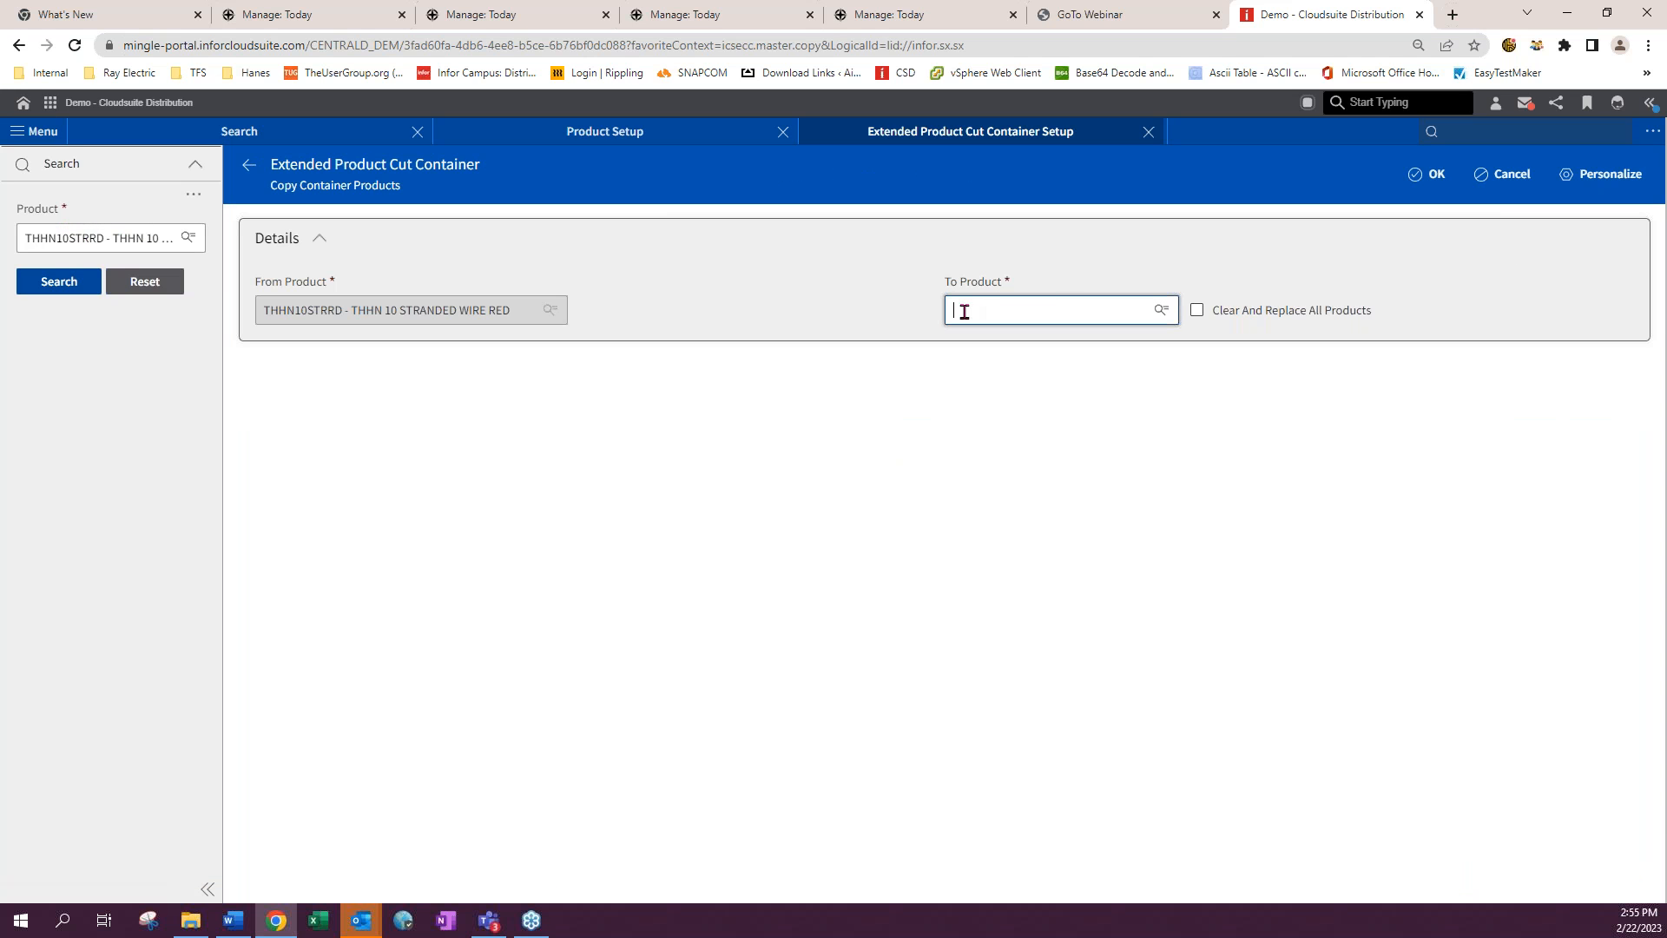
left_click(1010, 309)
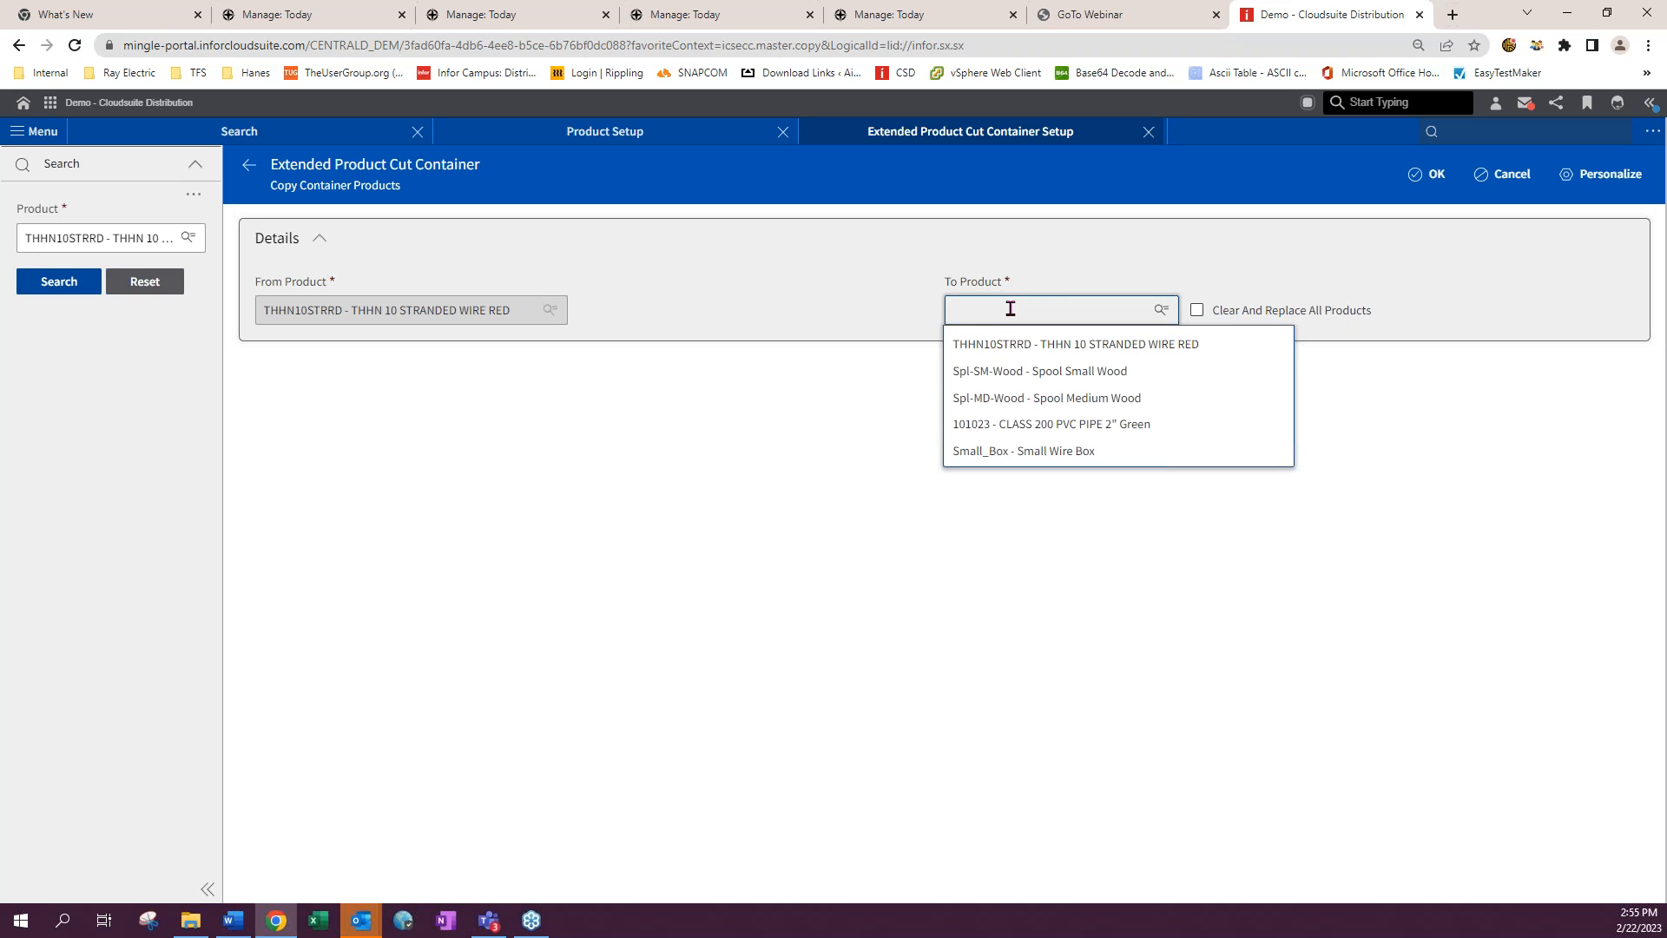
left_click(1013, 423)
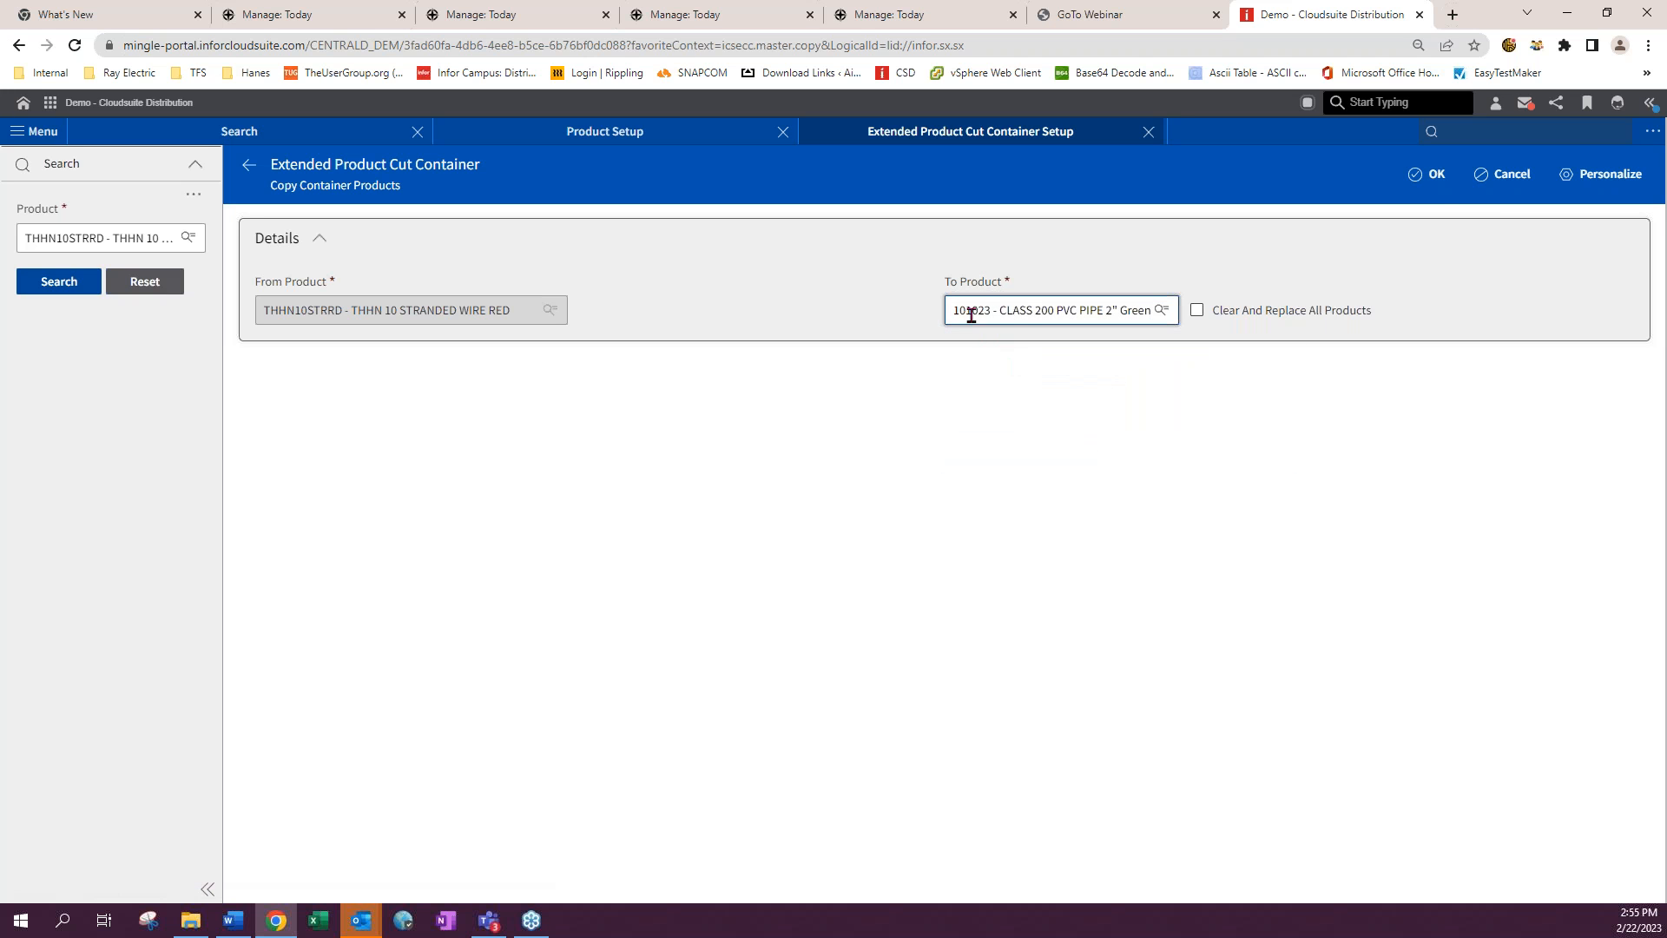
left_click(1433, 174)
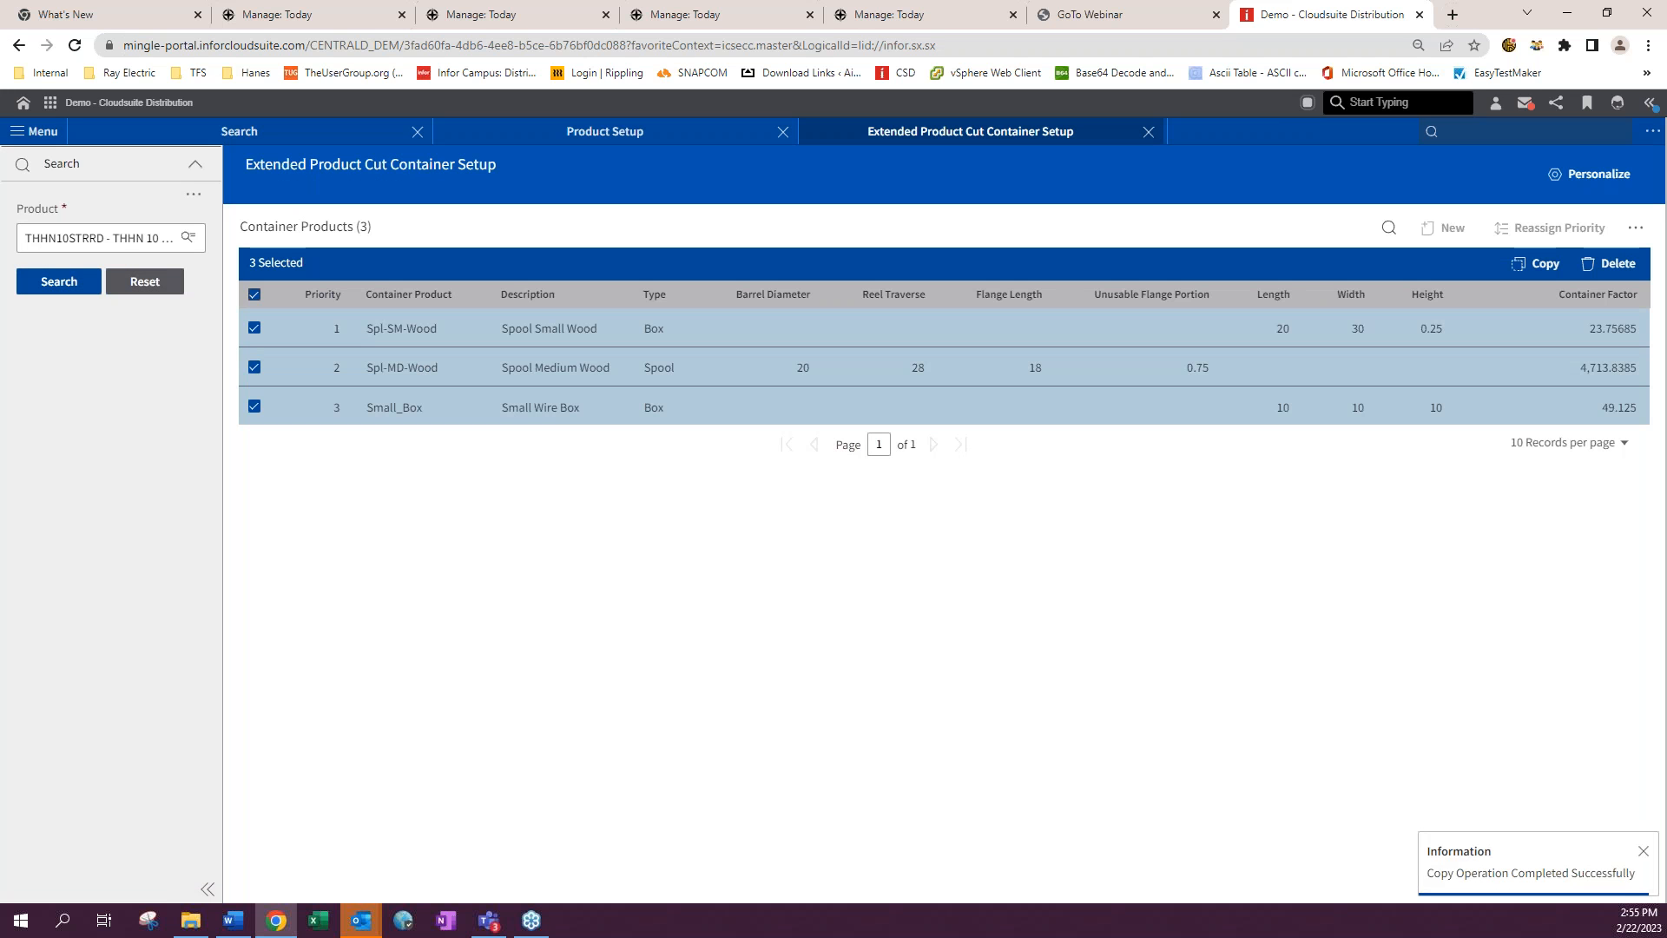
- Switch to product 101023's cut containers and delete the Small_Box container
left_click(63, 239)
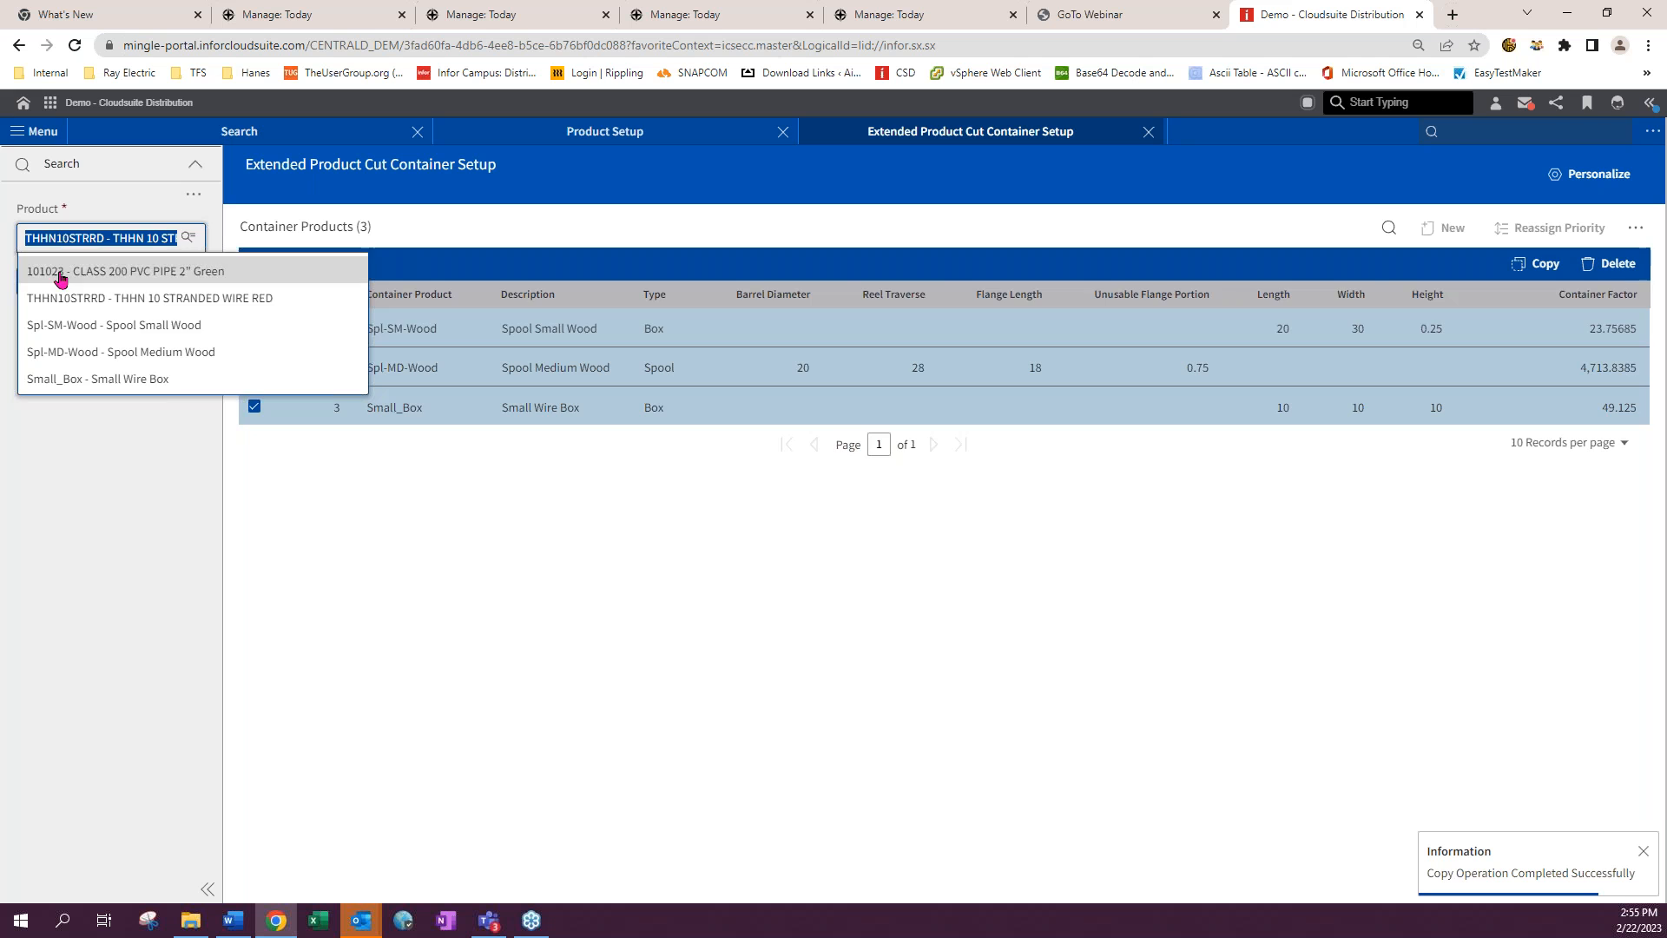
left_click(61, 276)
left_click(48, 282)
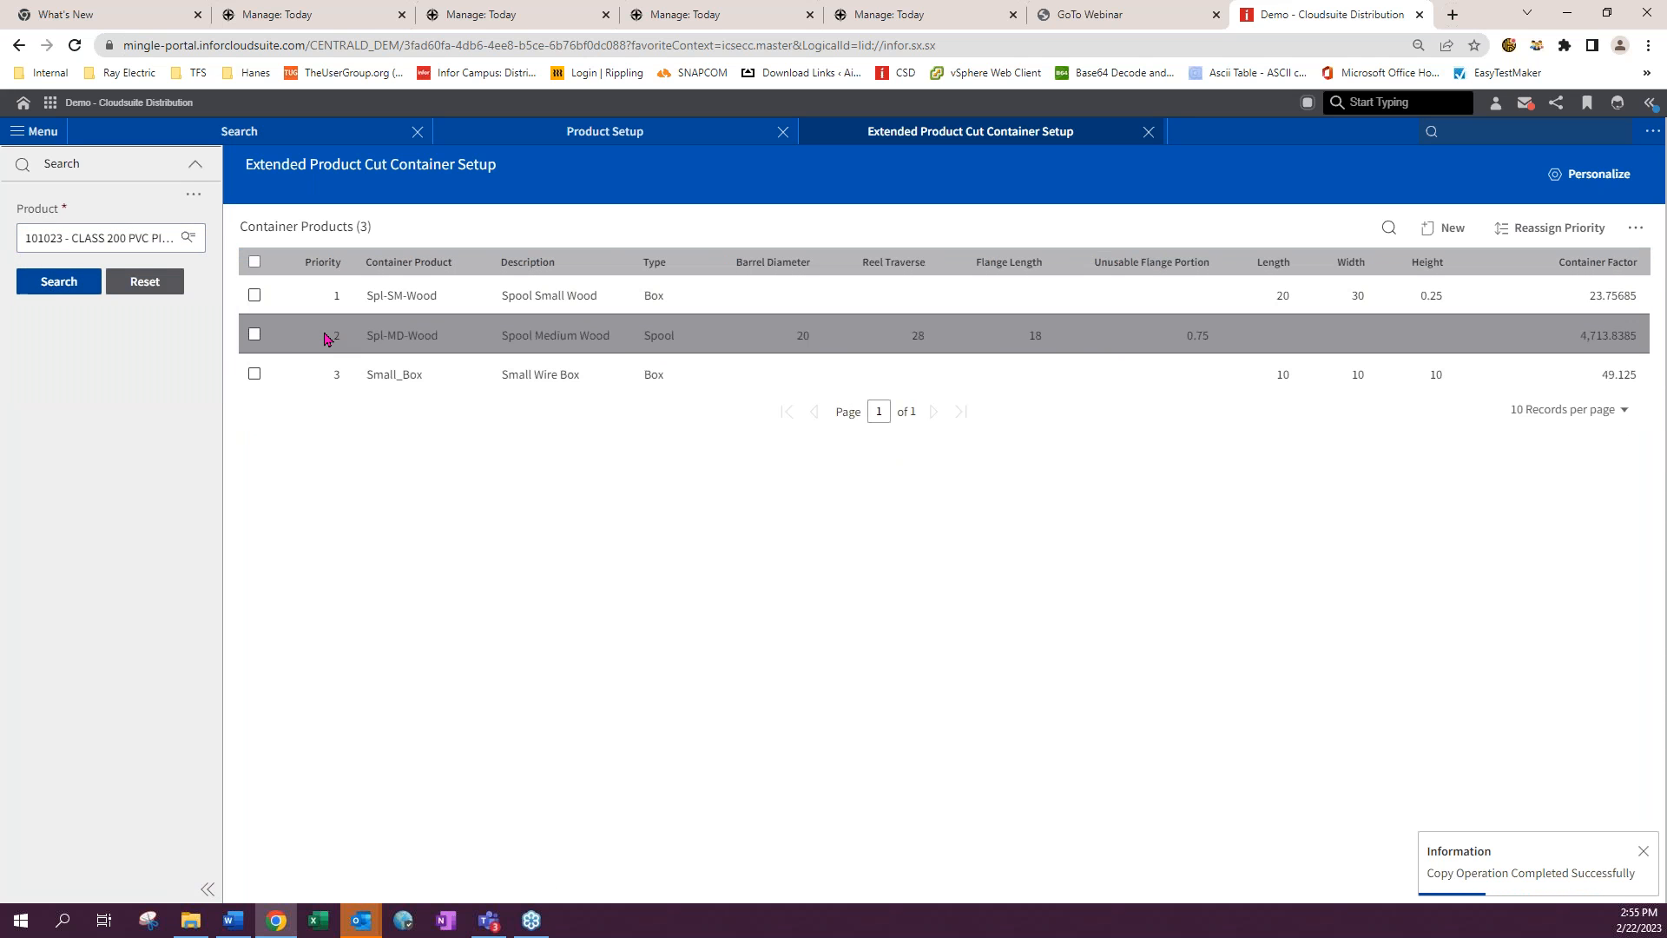
left_click(259, 375)
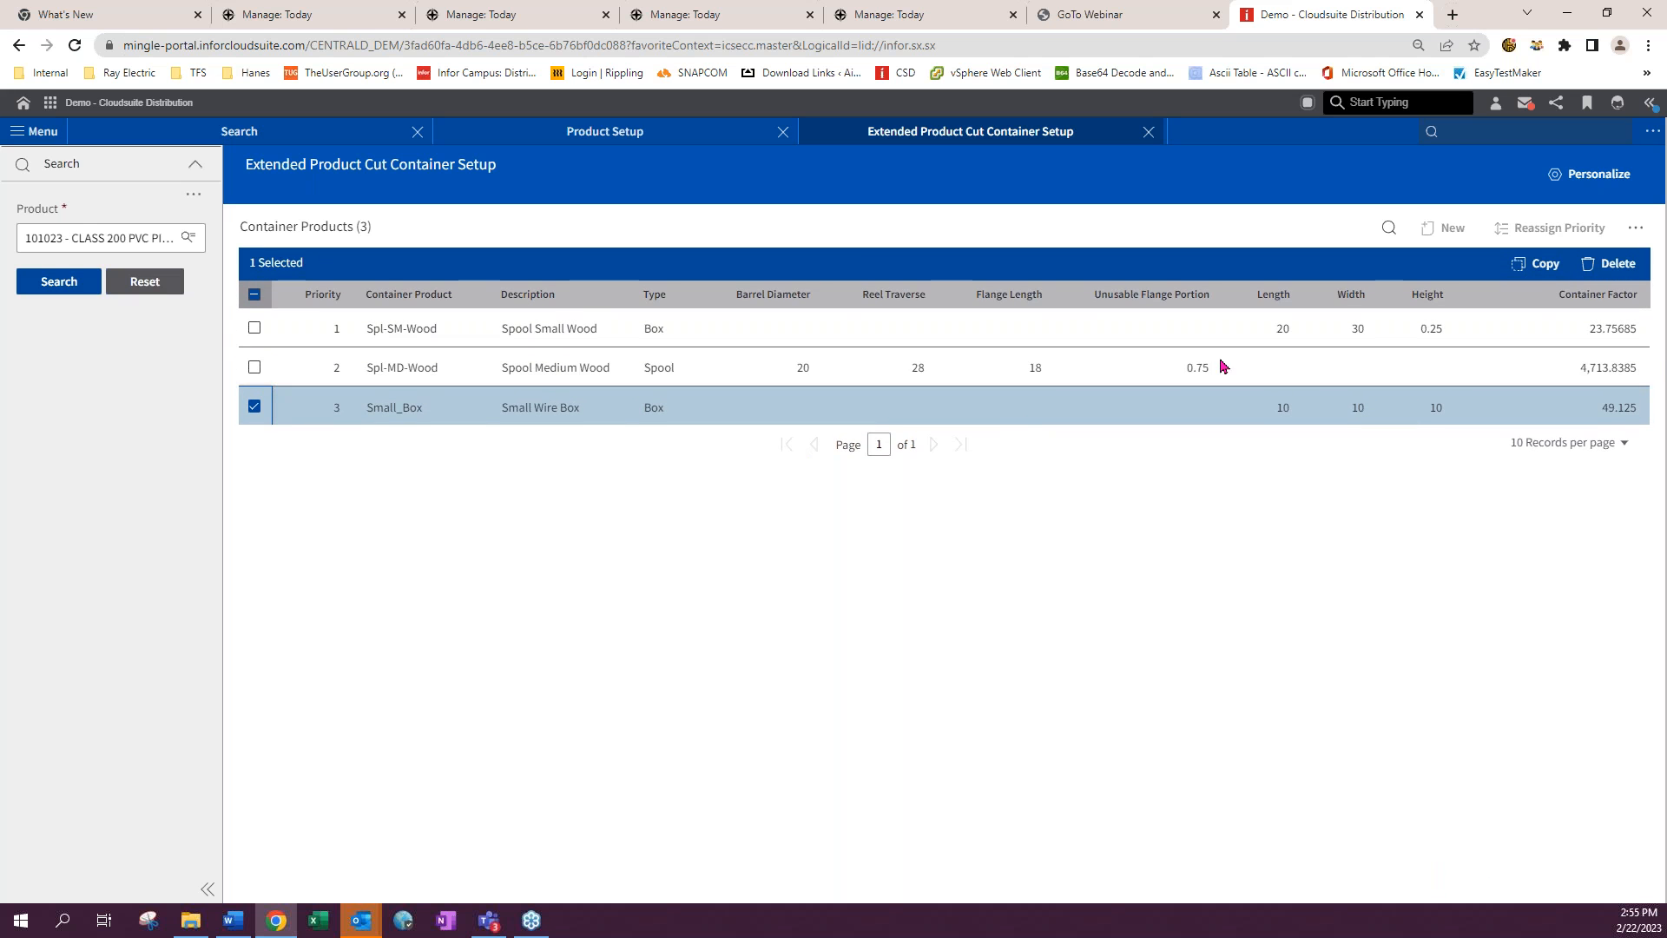
left_click(1611, 263)
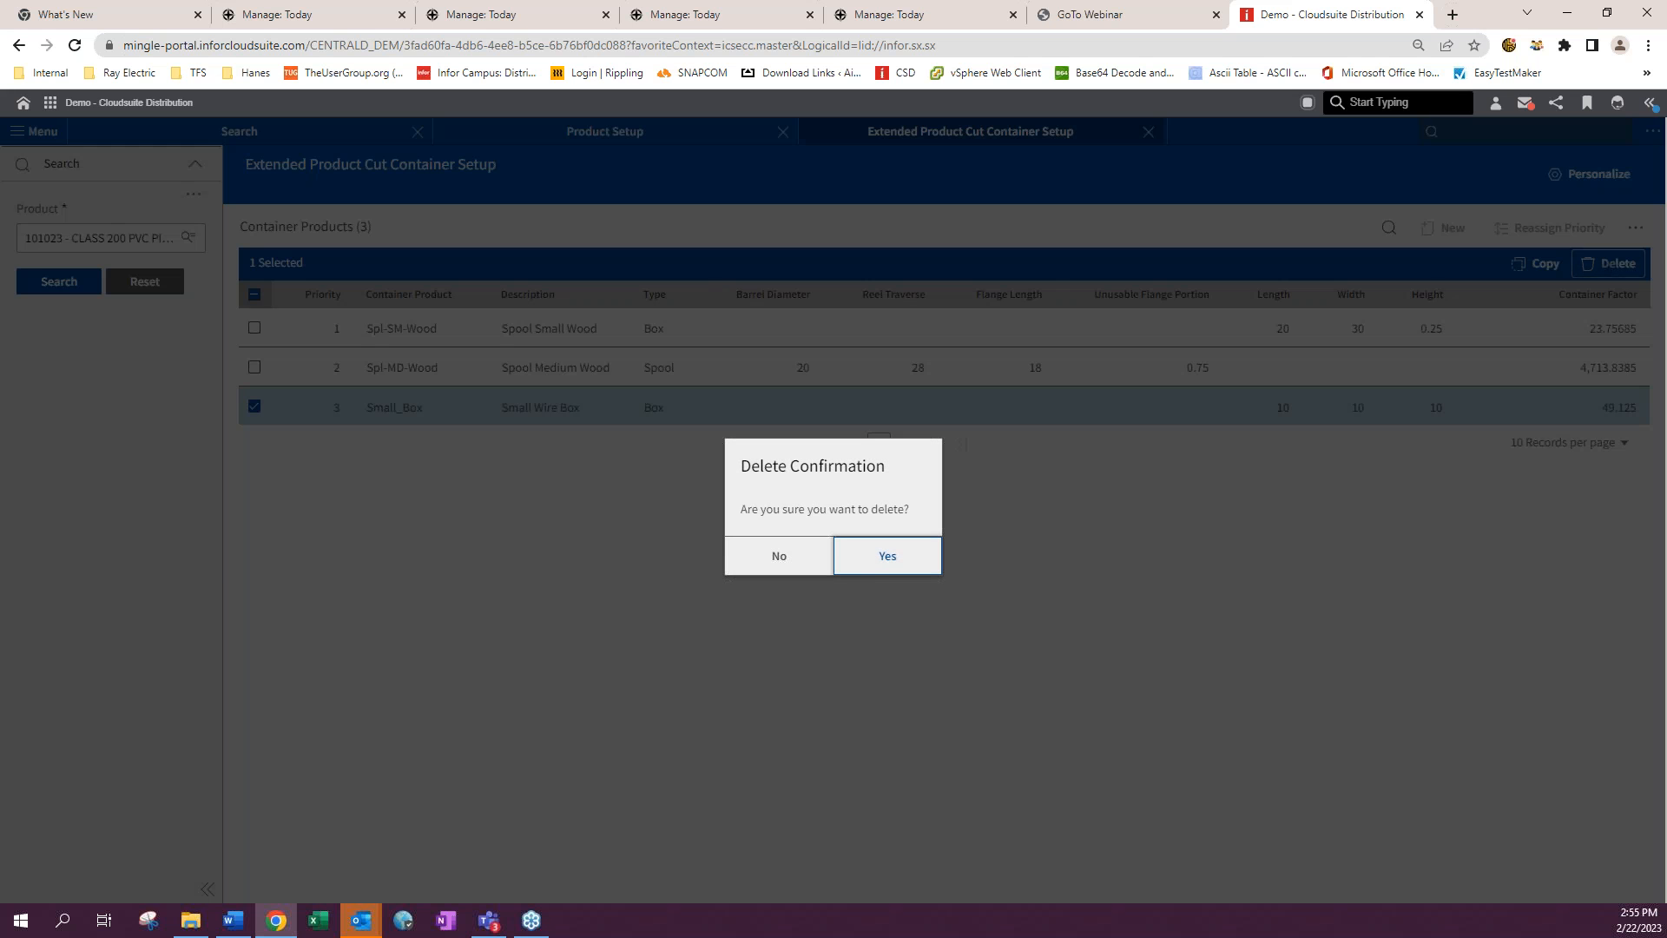
left_click(886, 557)
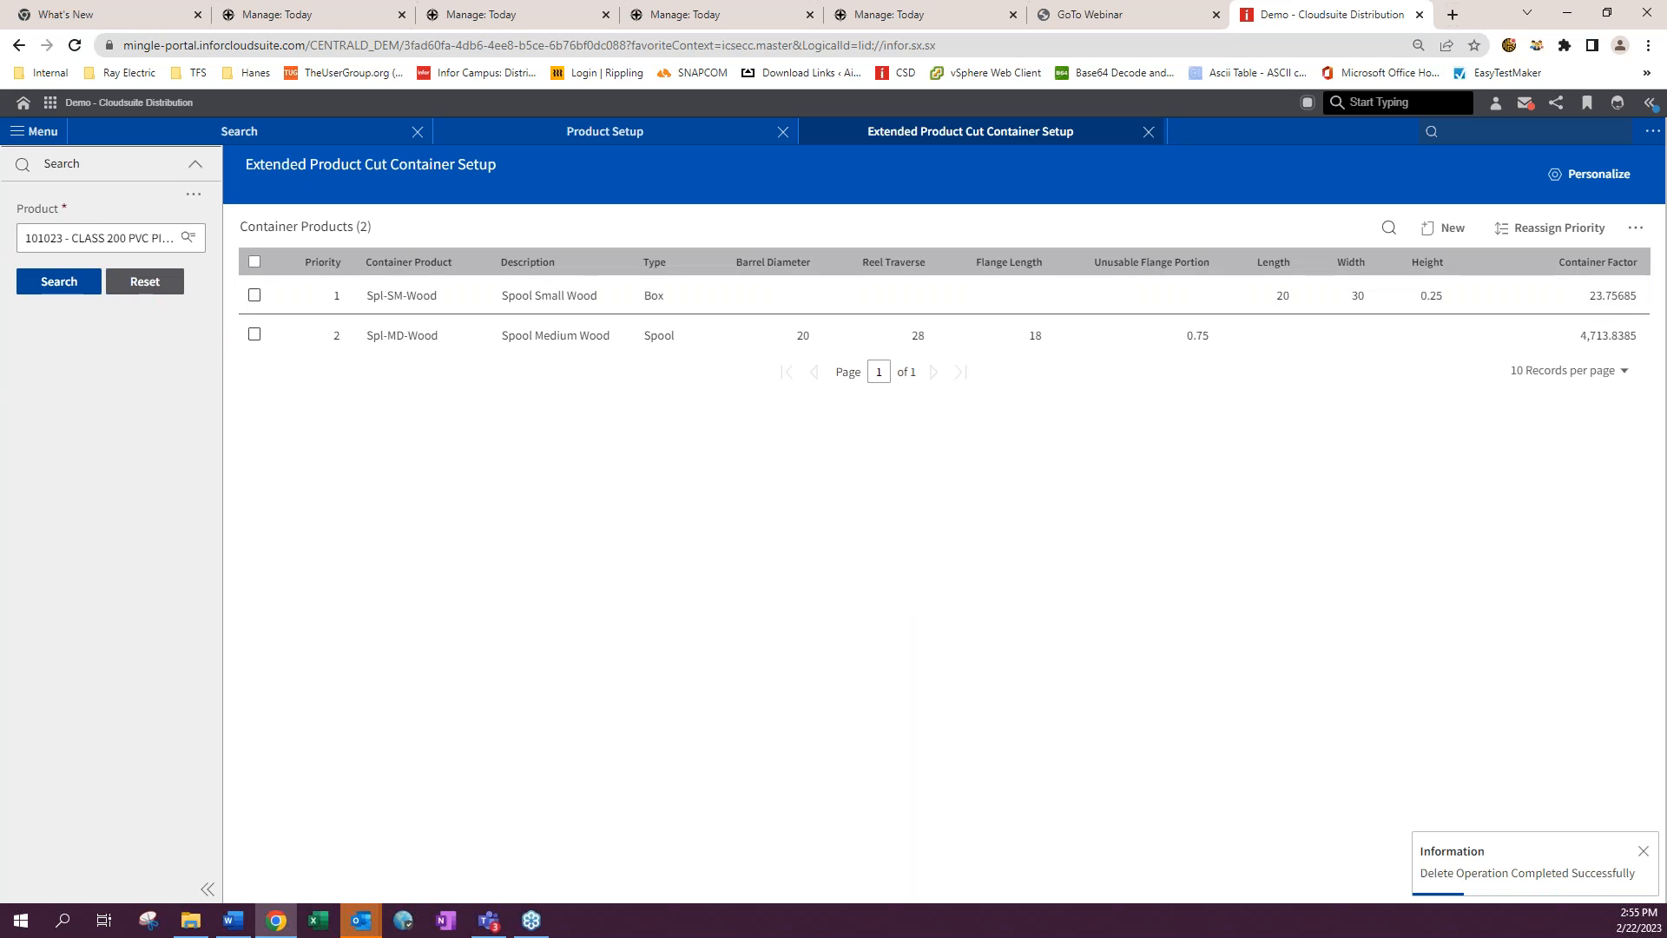
- Start a new stock order in Order Entry, filling in the customer, warehouse, order type and a customer PO
left_click(1463, 137)
type("oeet")
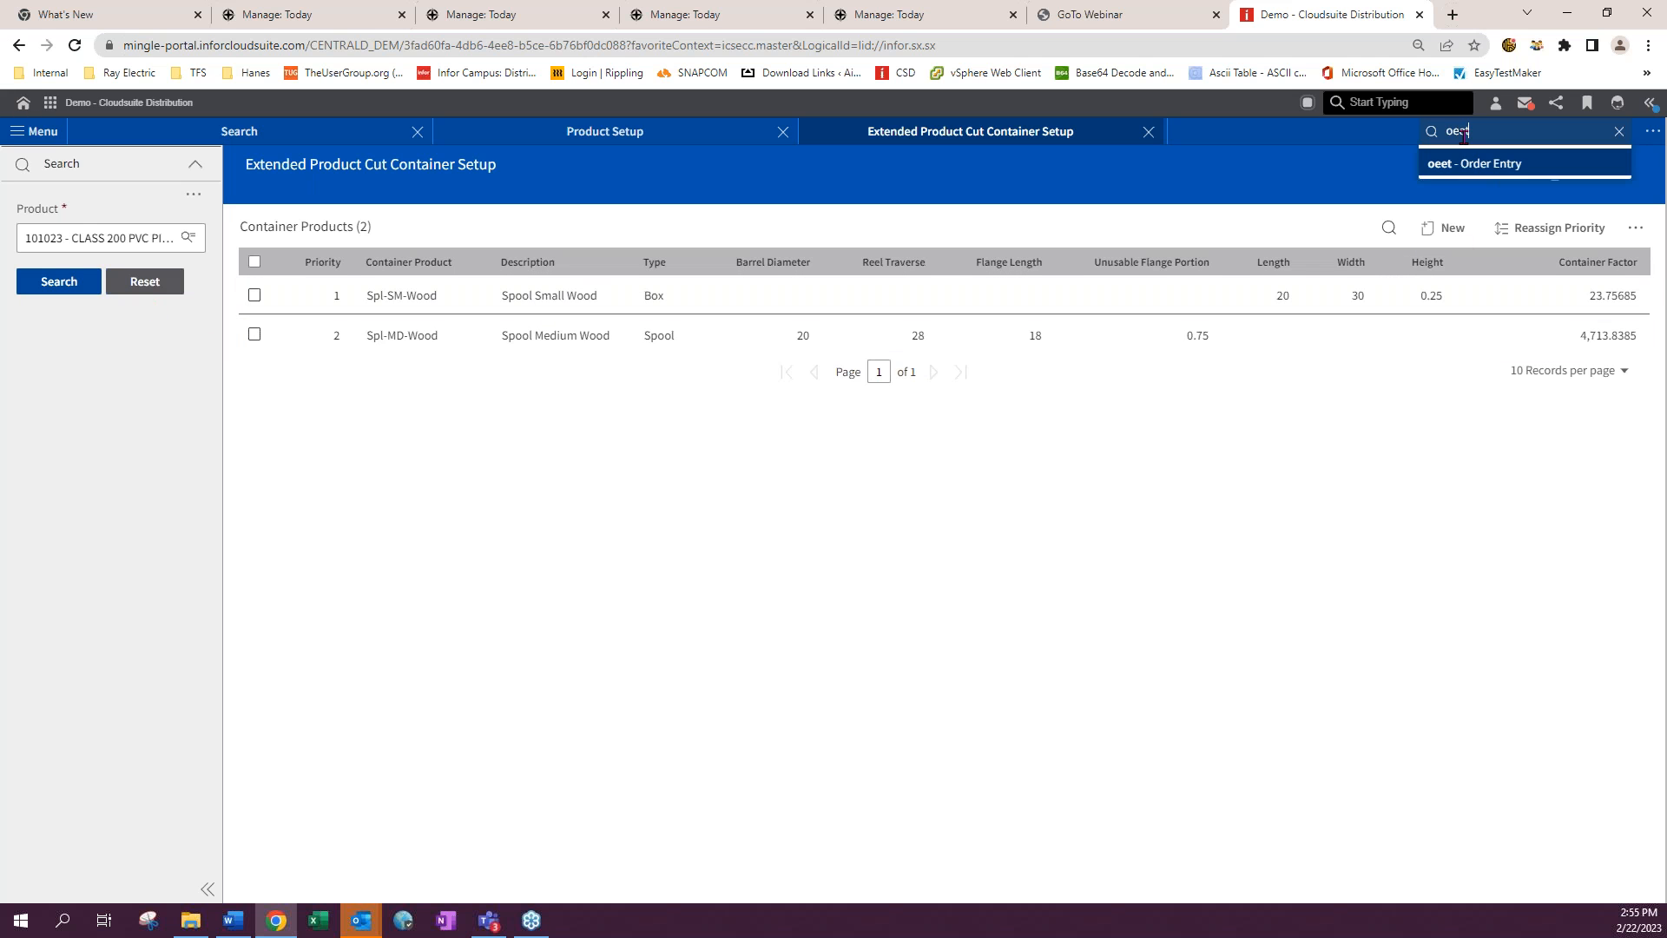
key("Return")
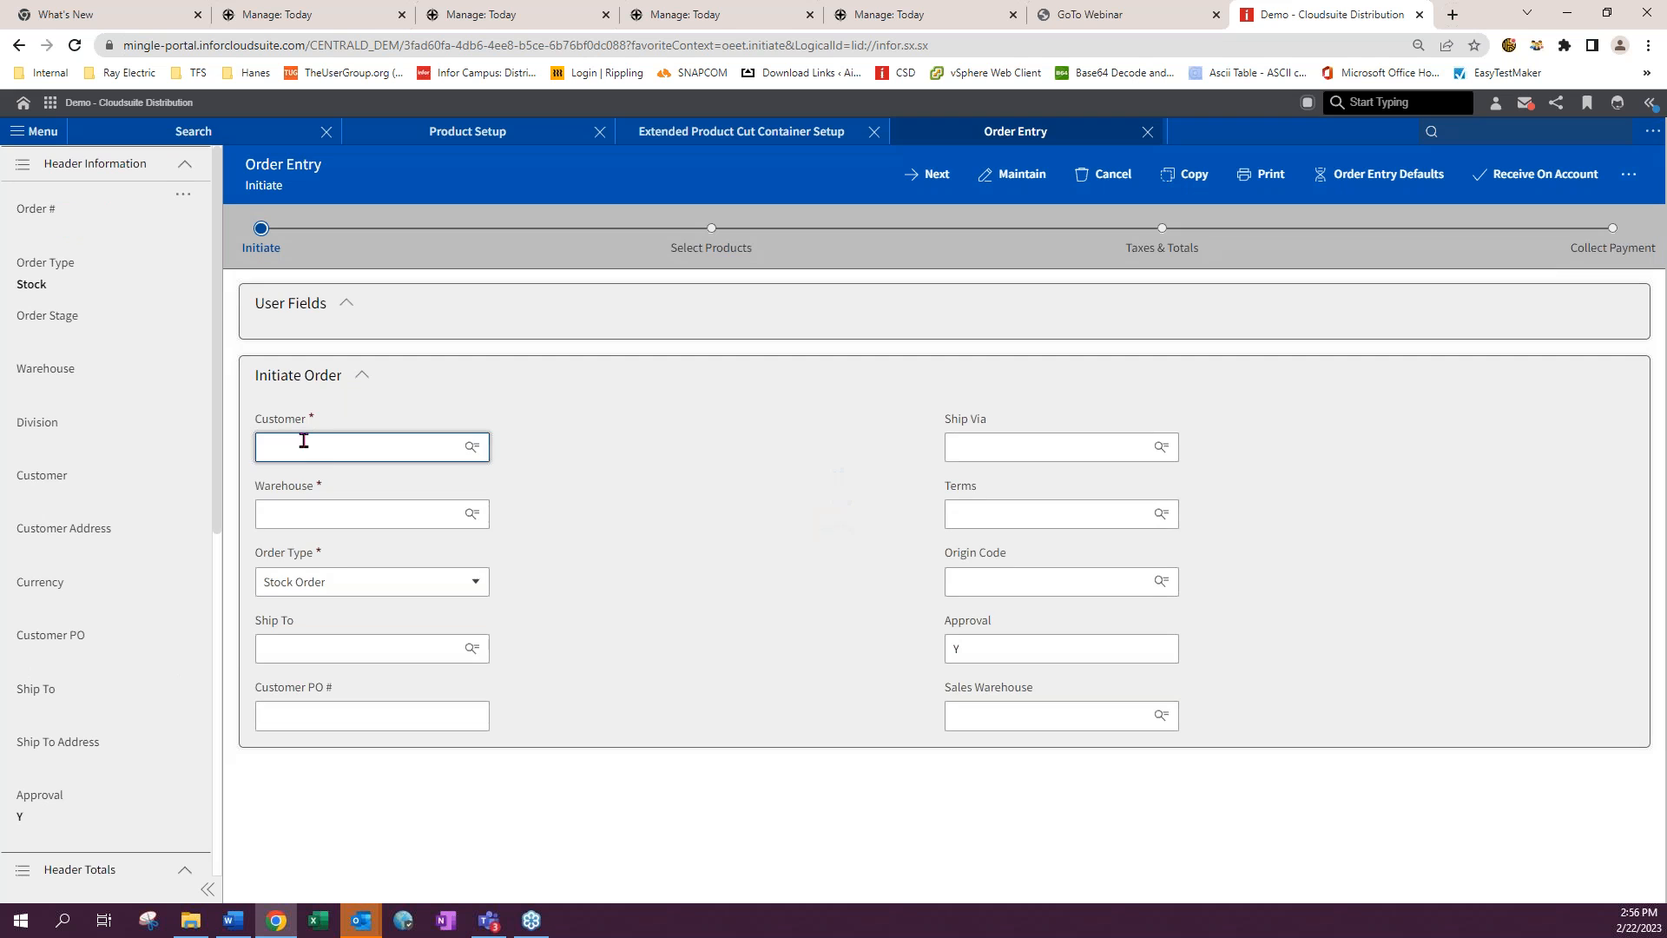
left_click(304, 443)
left_click(303, 481)
left_click(306, 514)
left_click(303, 548)
left_click(380, 715)
type("sagfsdfgvgf")
left_click(926, 175)
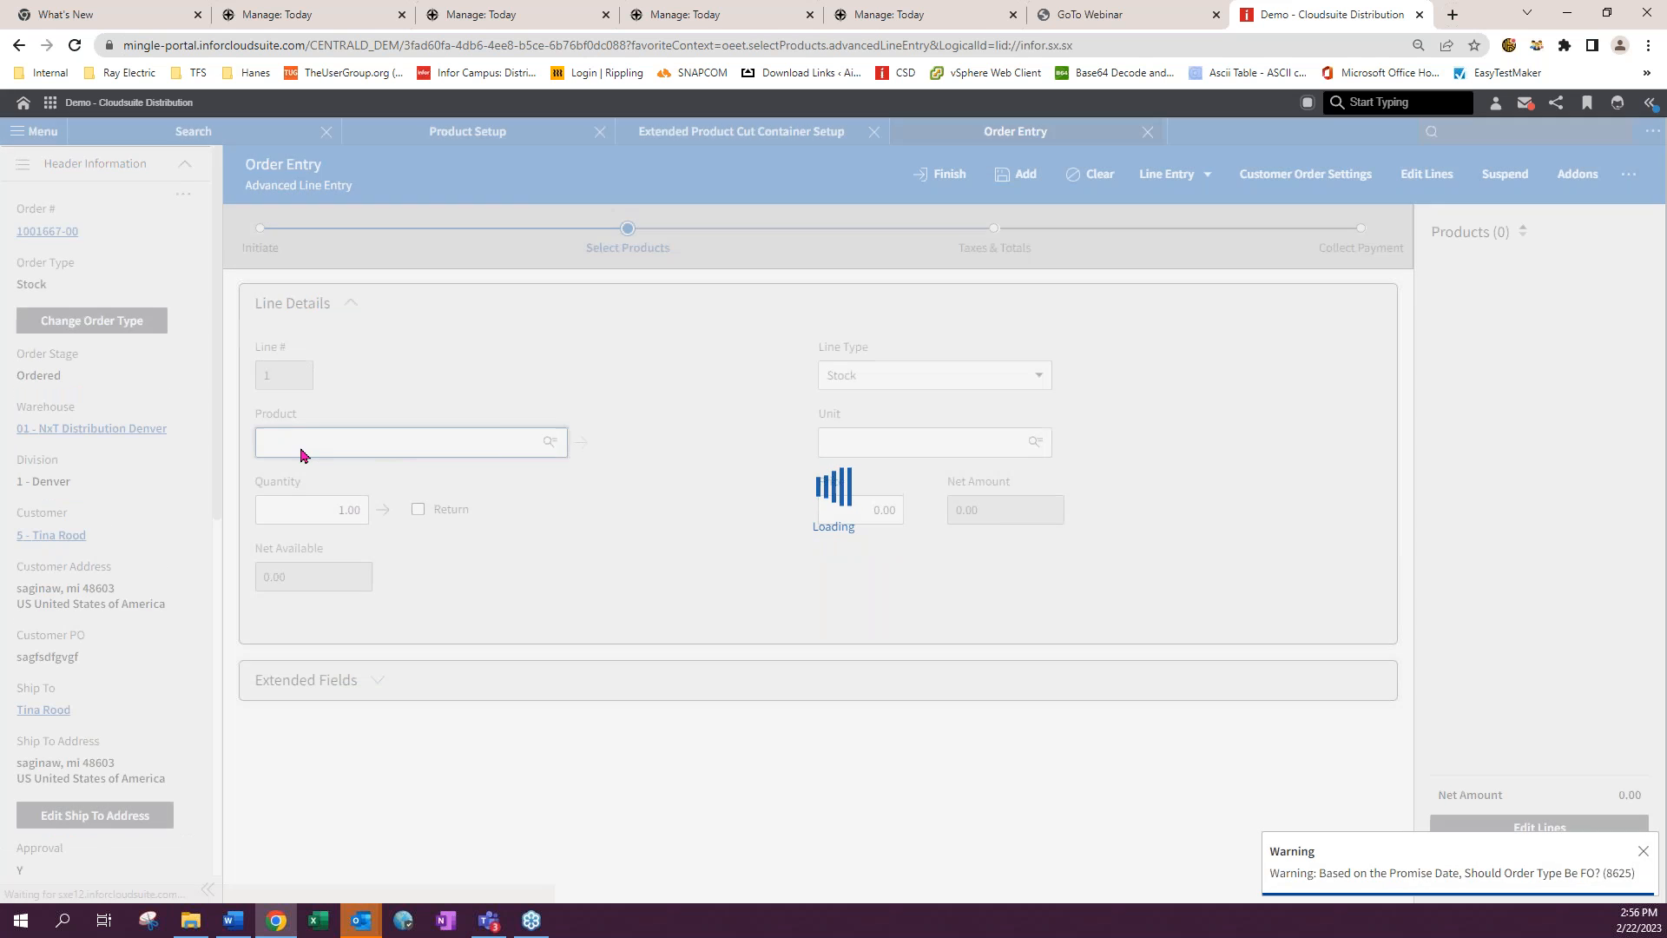
- Enter an order line for product THHN10STRRD with a quantity of 10
left_click(288, 442)
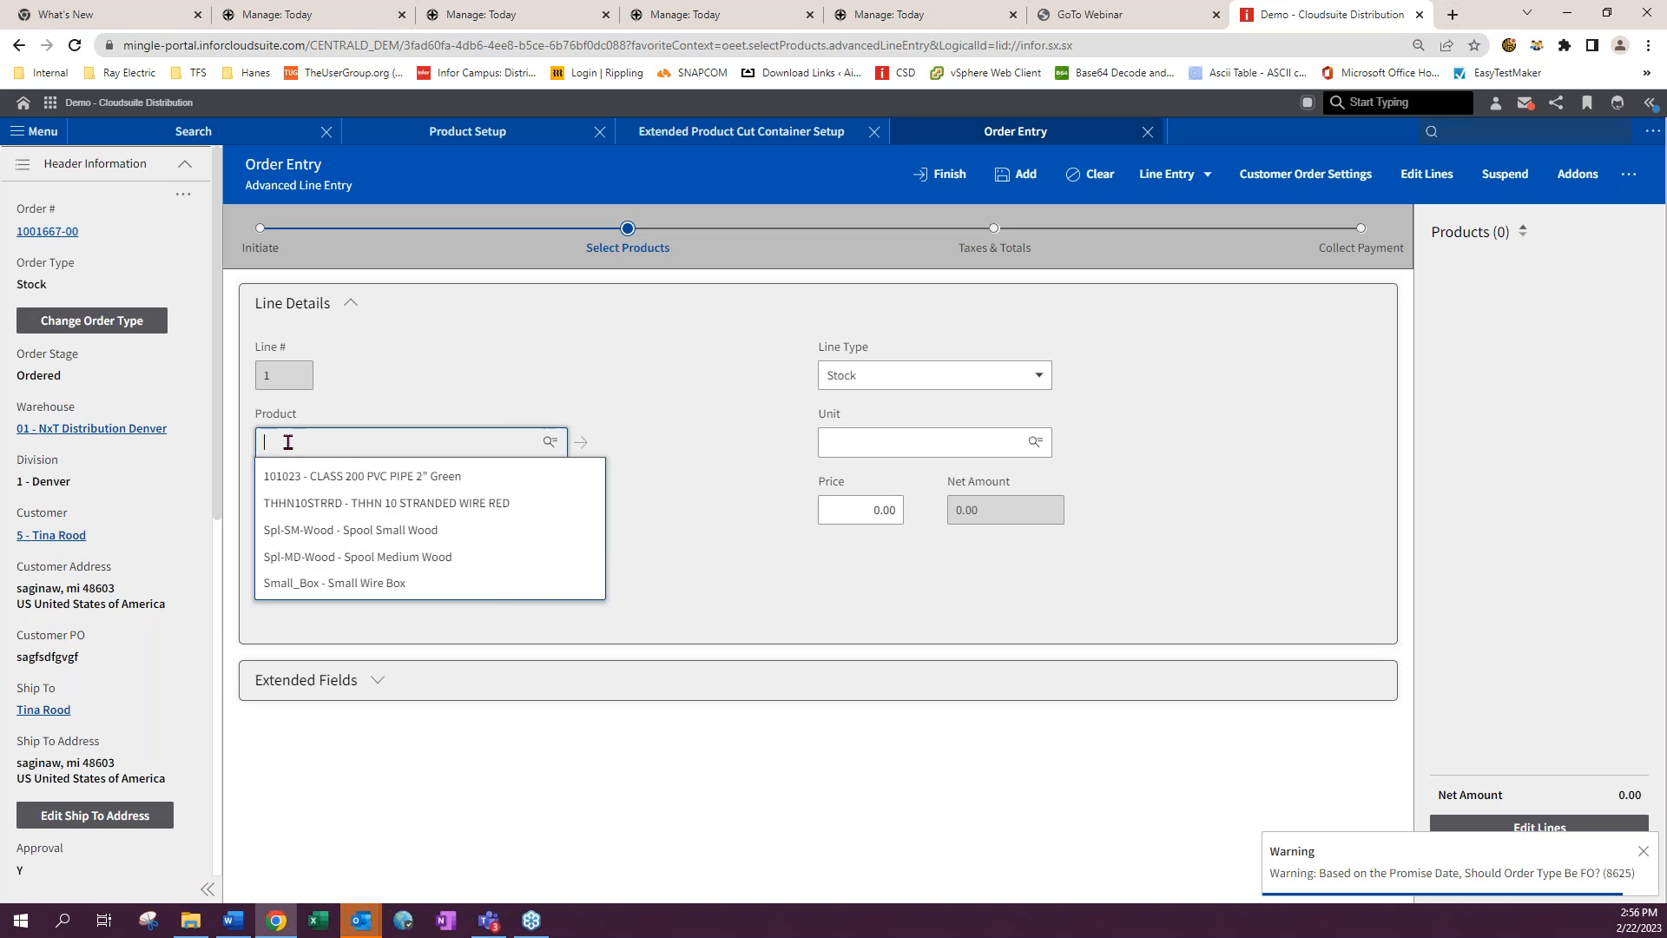
left_click(311, 502)
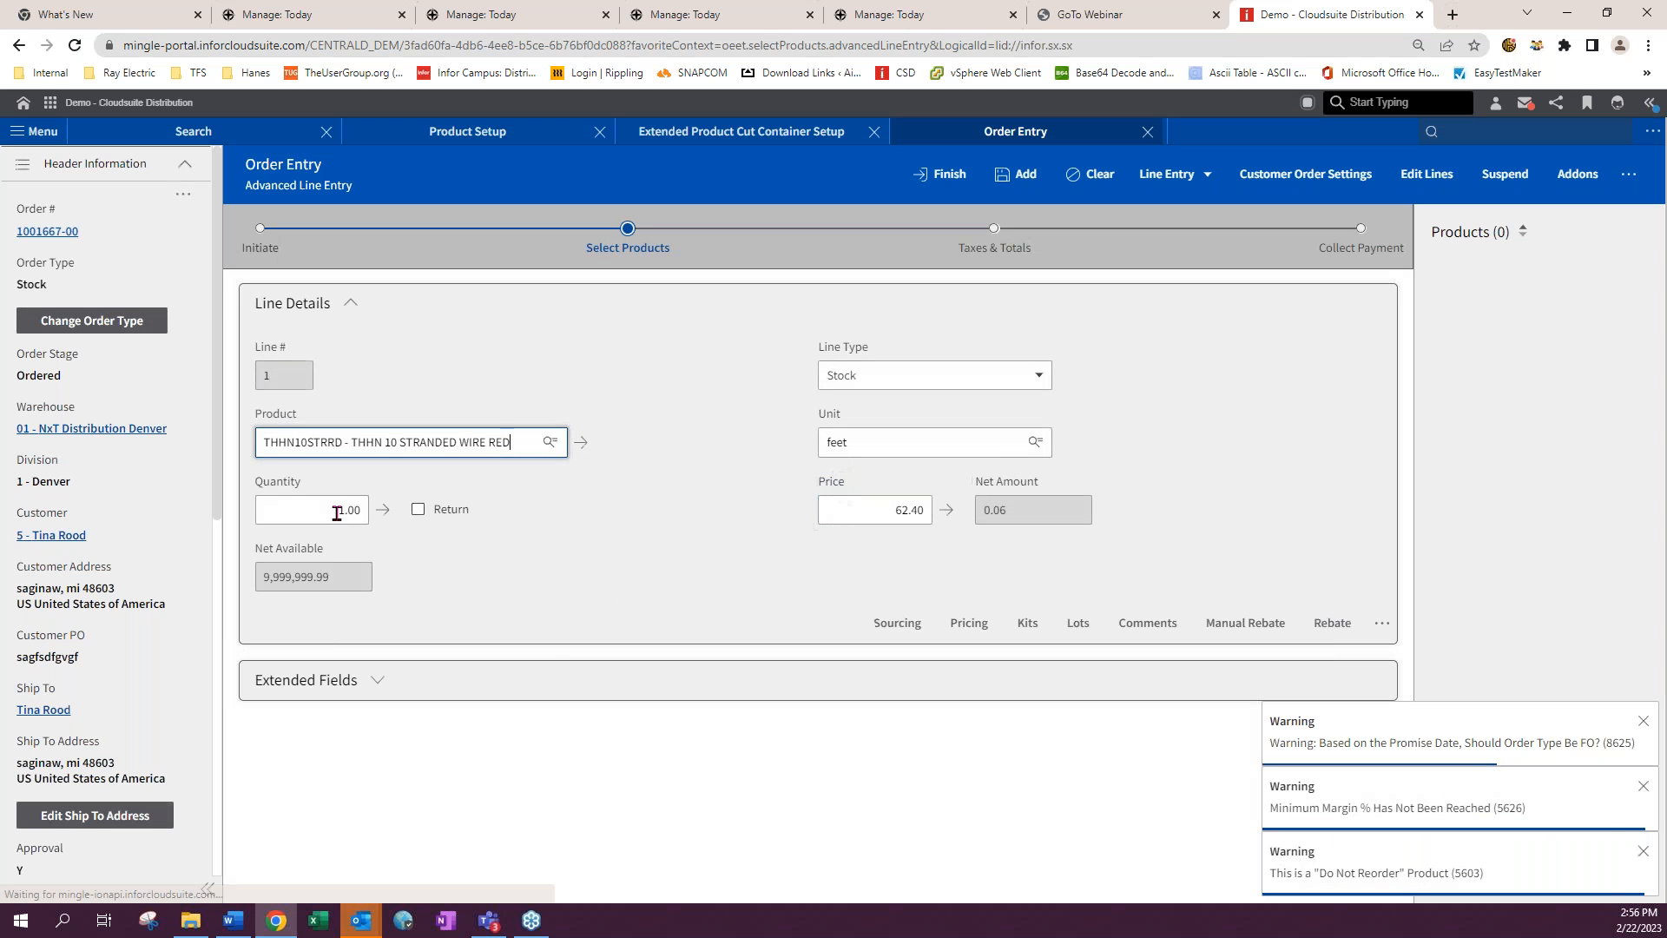
type("10")
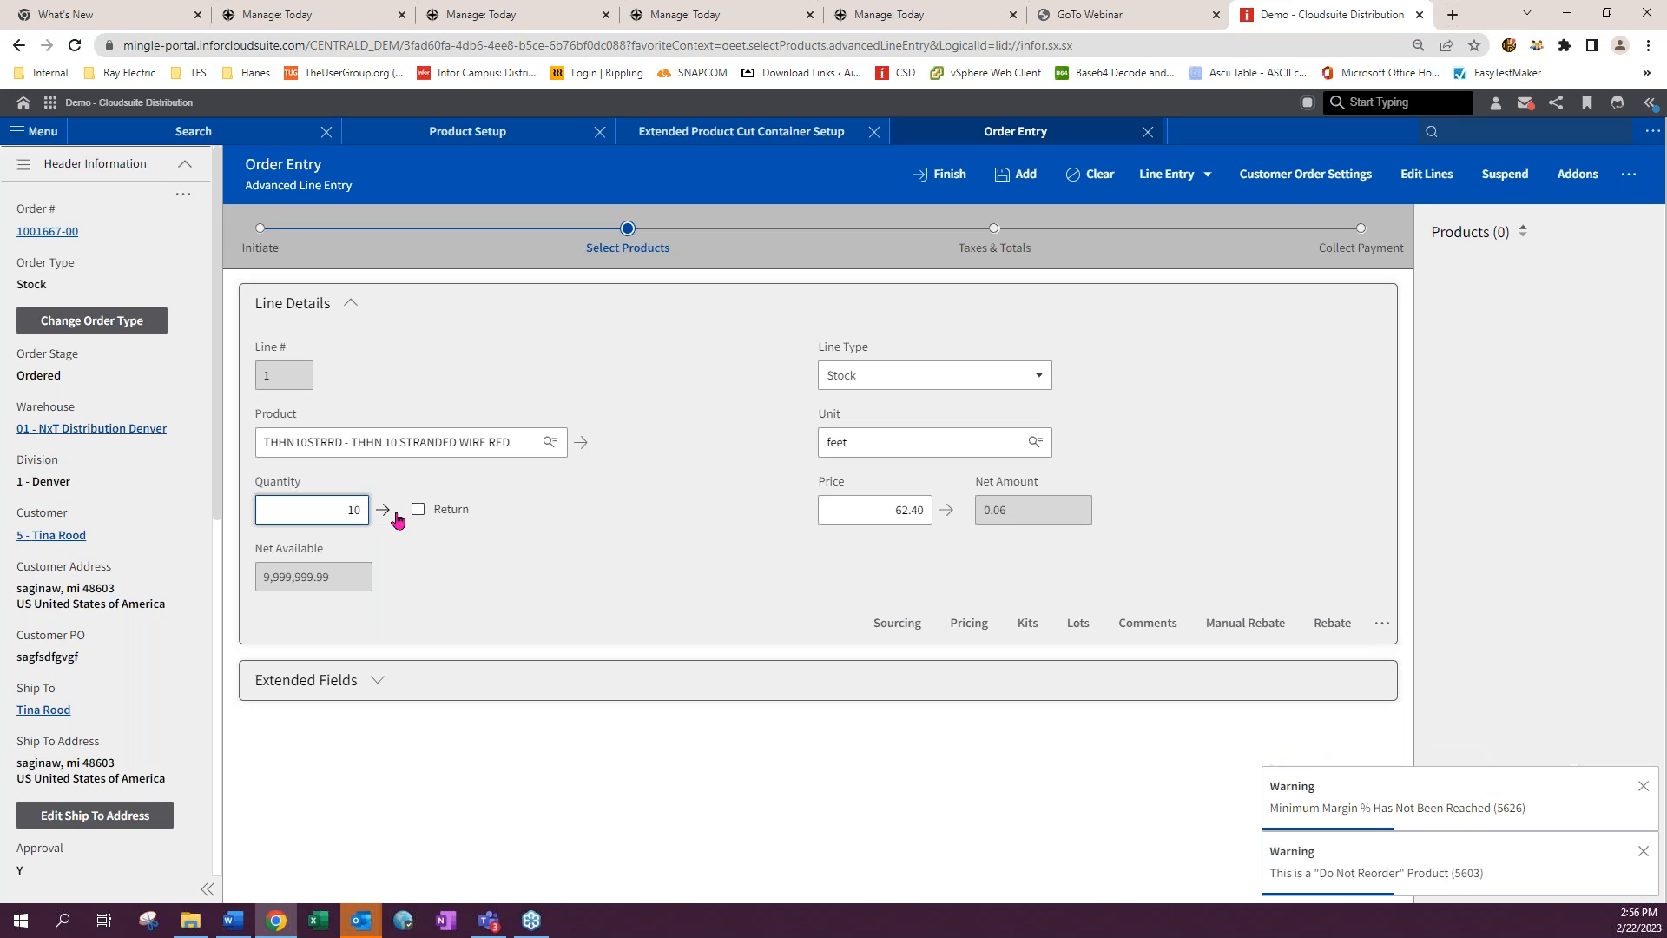
key("Tab")
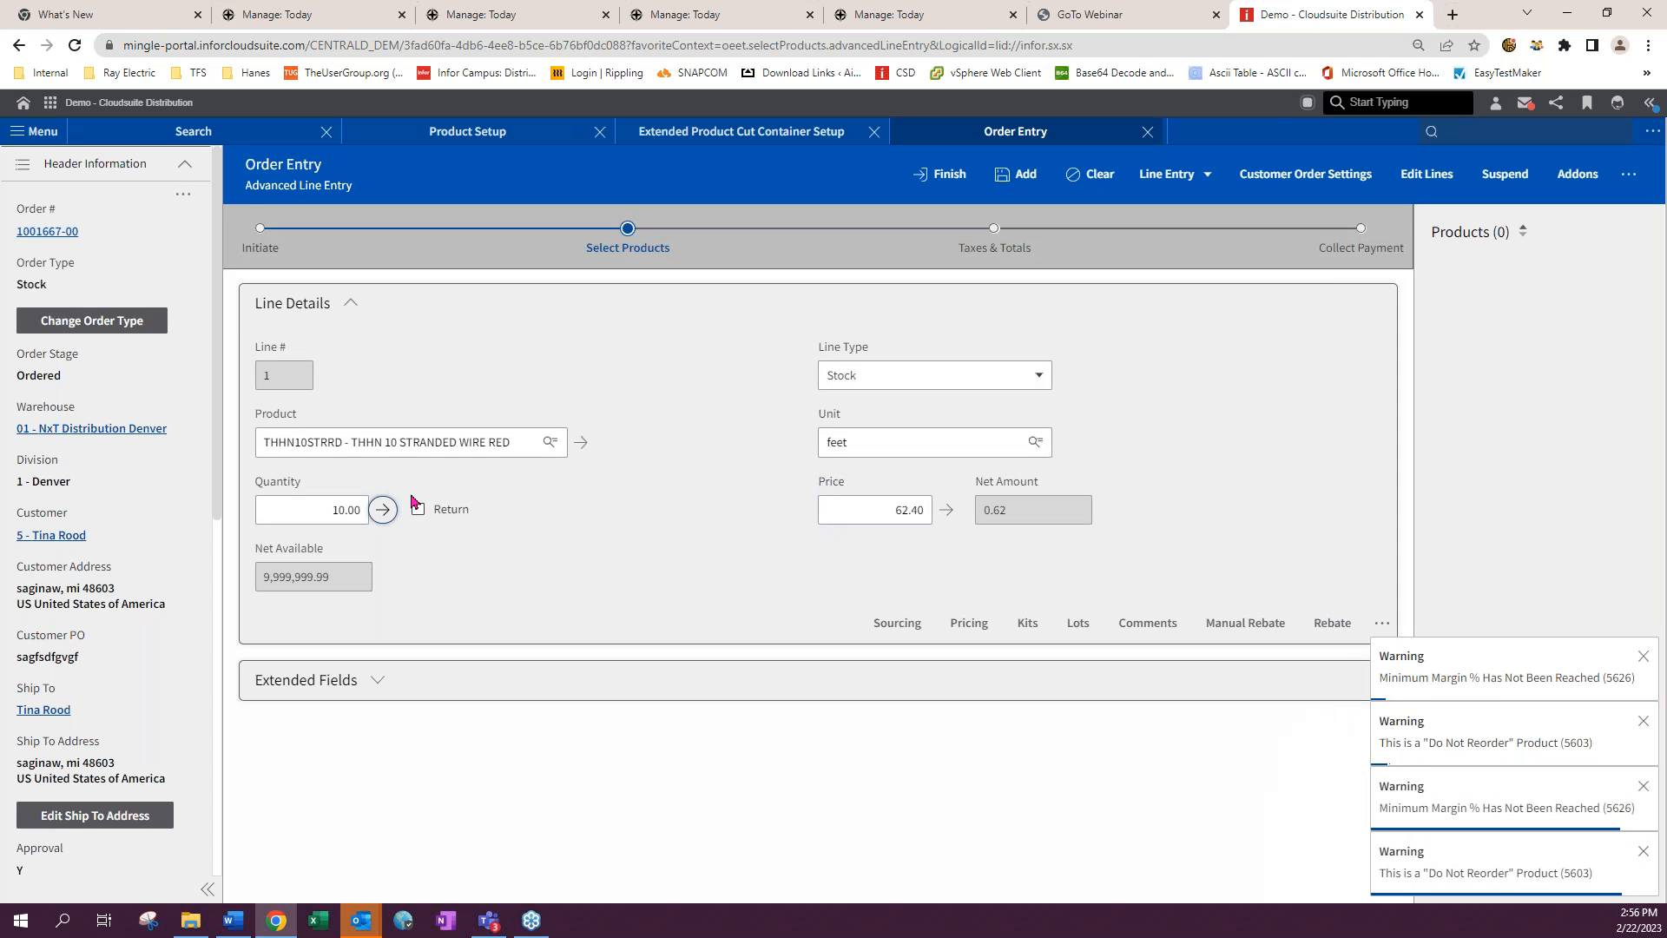
- Change the line's product to 101023 - CLASS 200 PVC PIPE 2" Green and review its lots
left_click(385, 445)
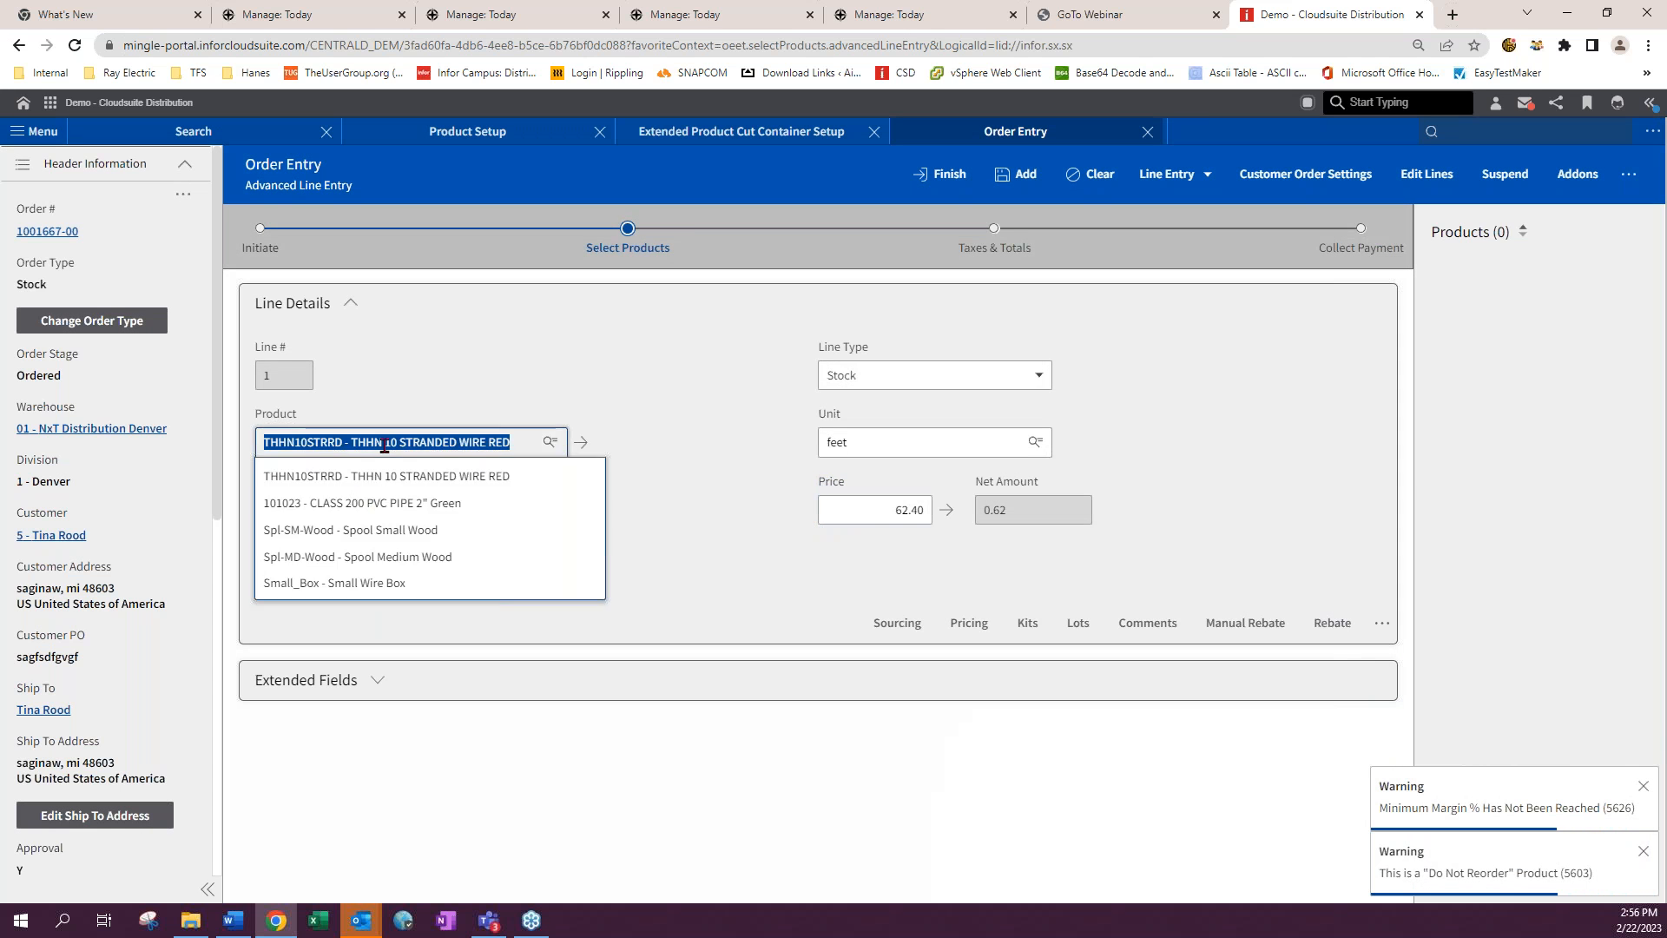
left_click(365, 503)
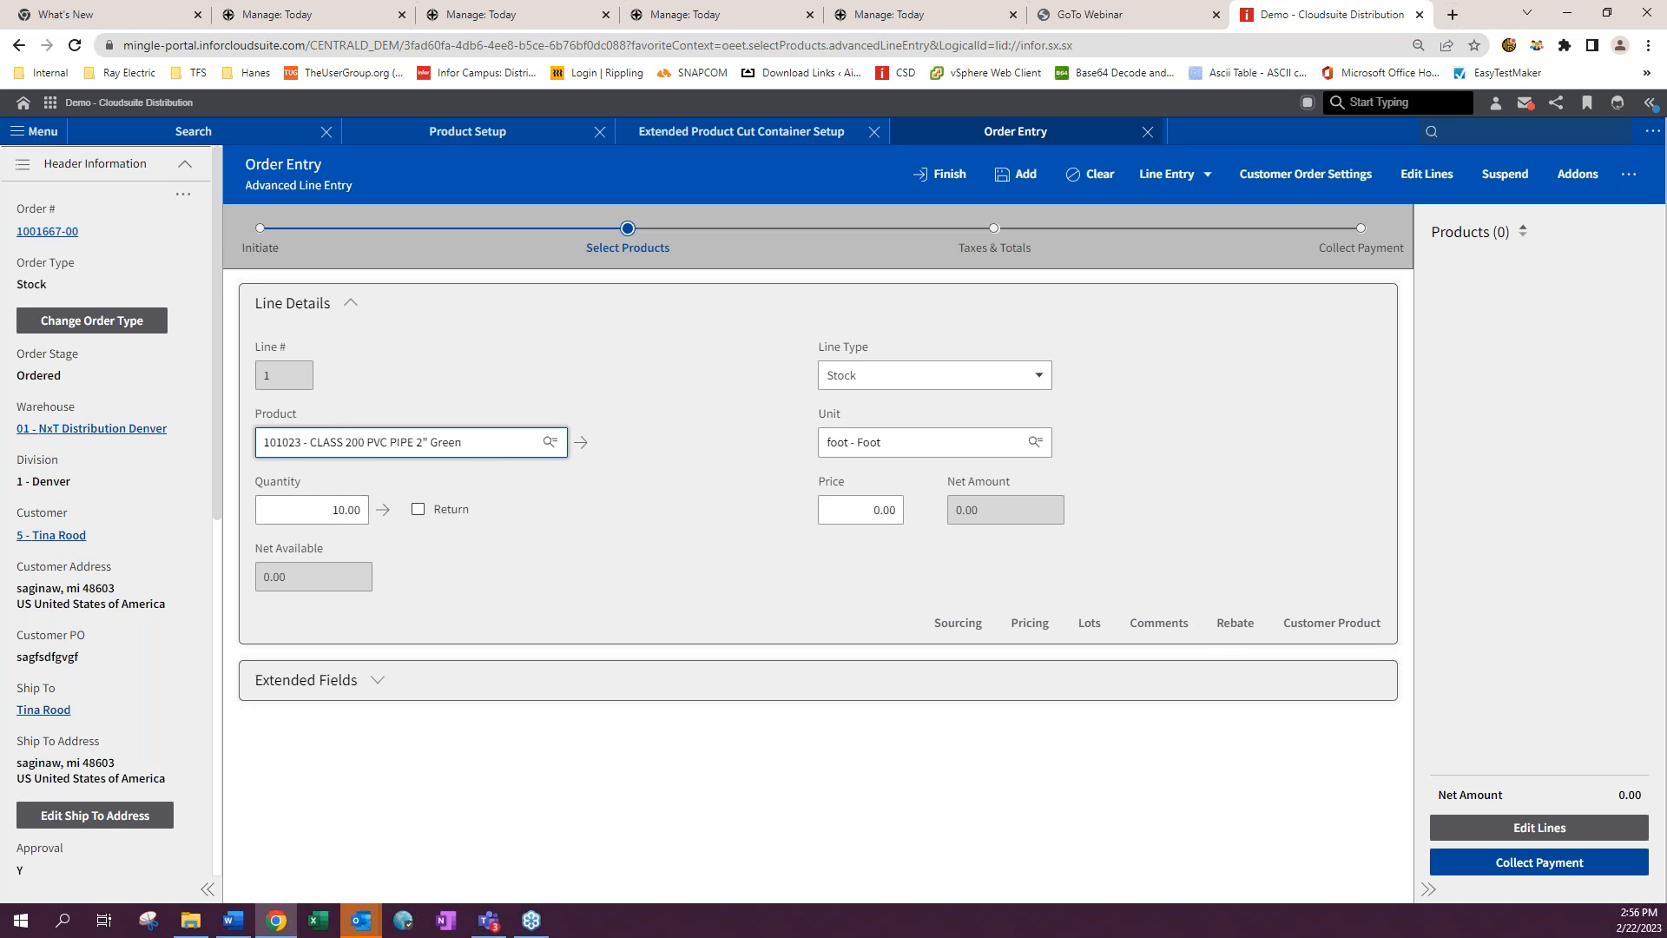
left_click(1090, 626)
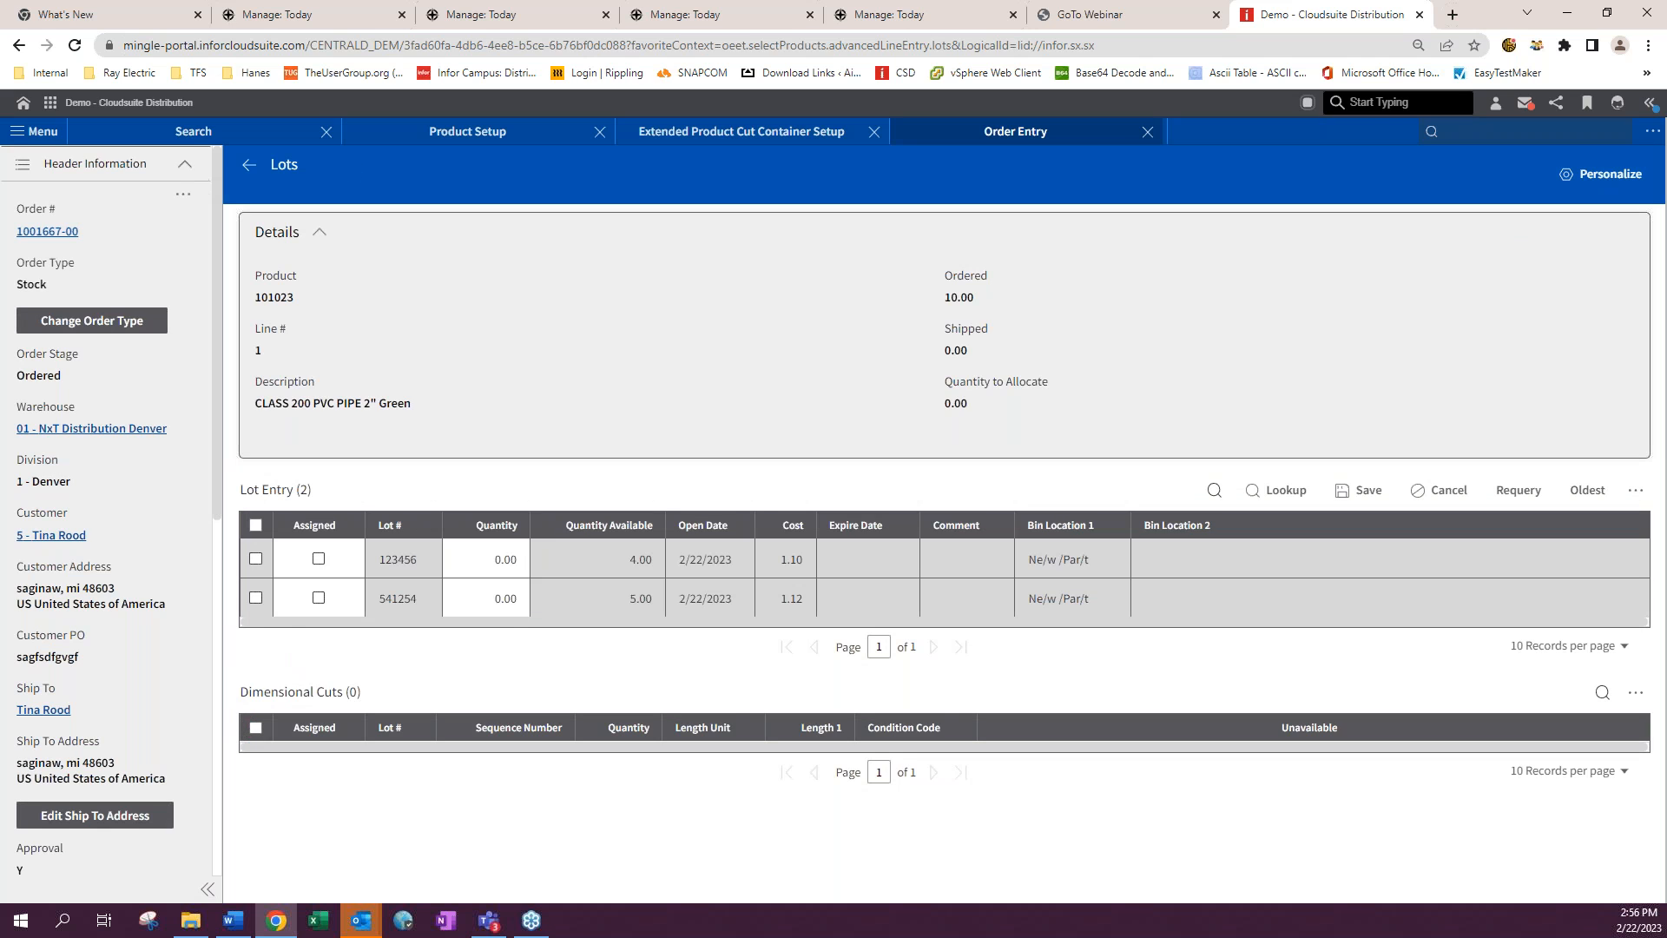
left_click(248, 168)
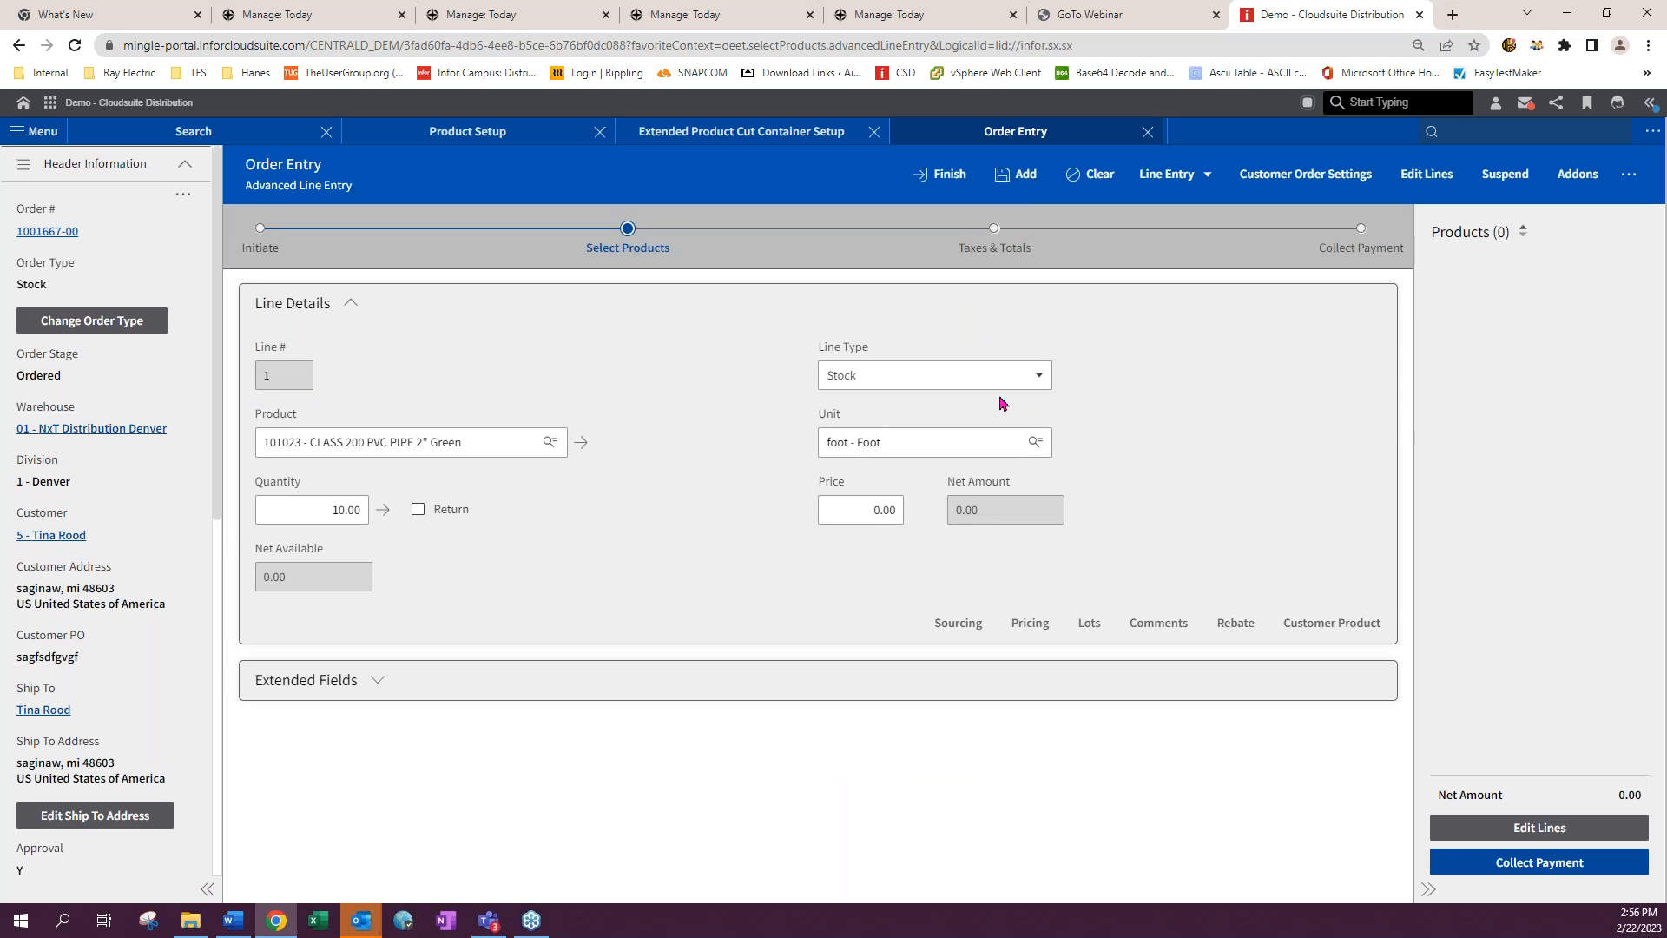
- Add the 101023 line and submit the Cut Containers screen for it
left_click(1026, 175)
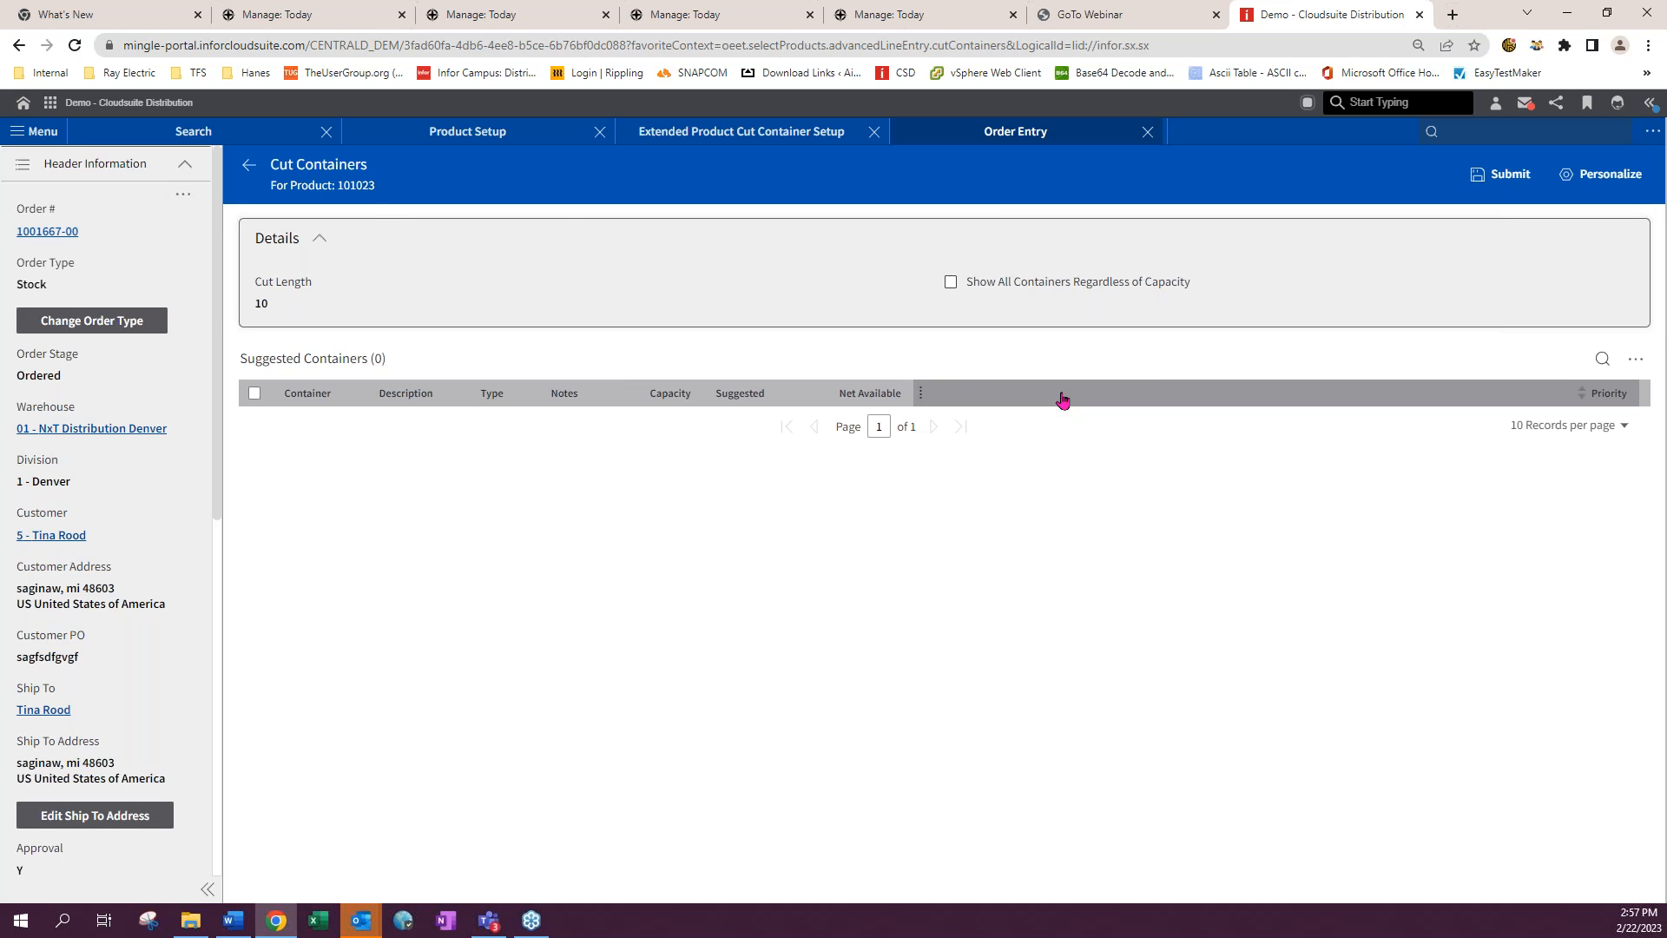
left_click(1495, 178)
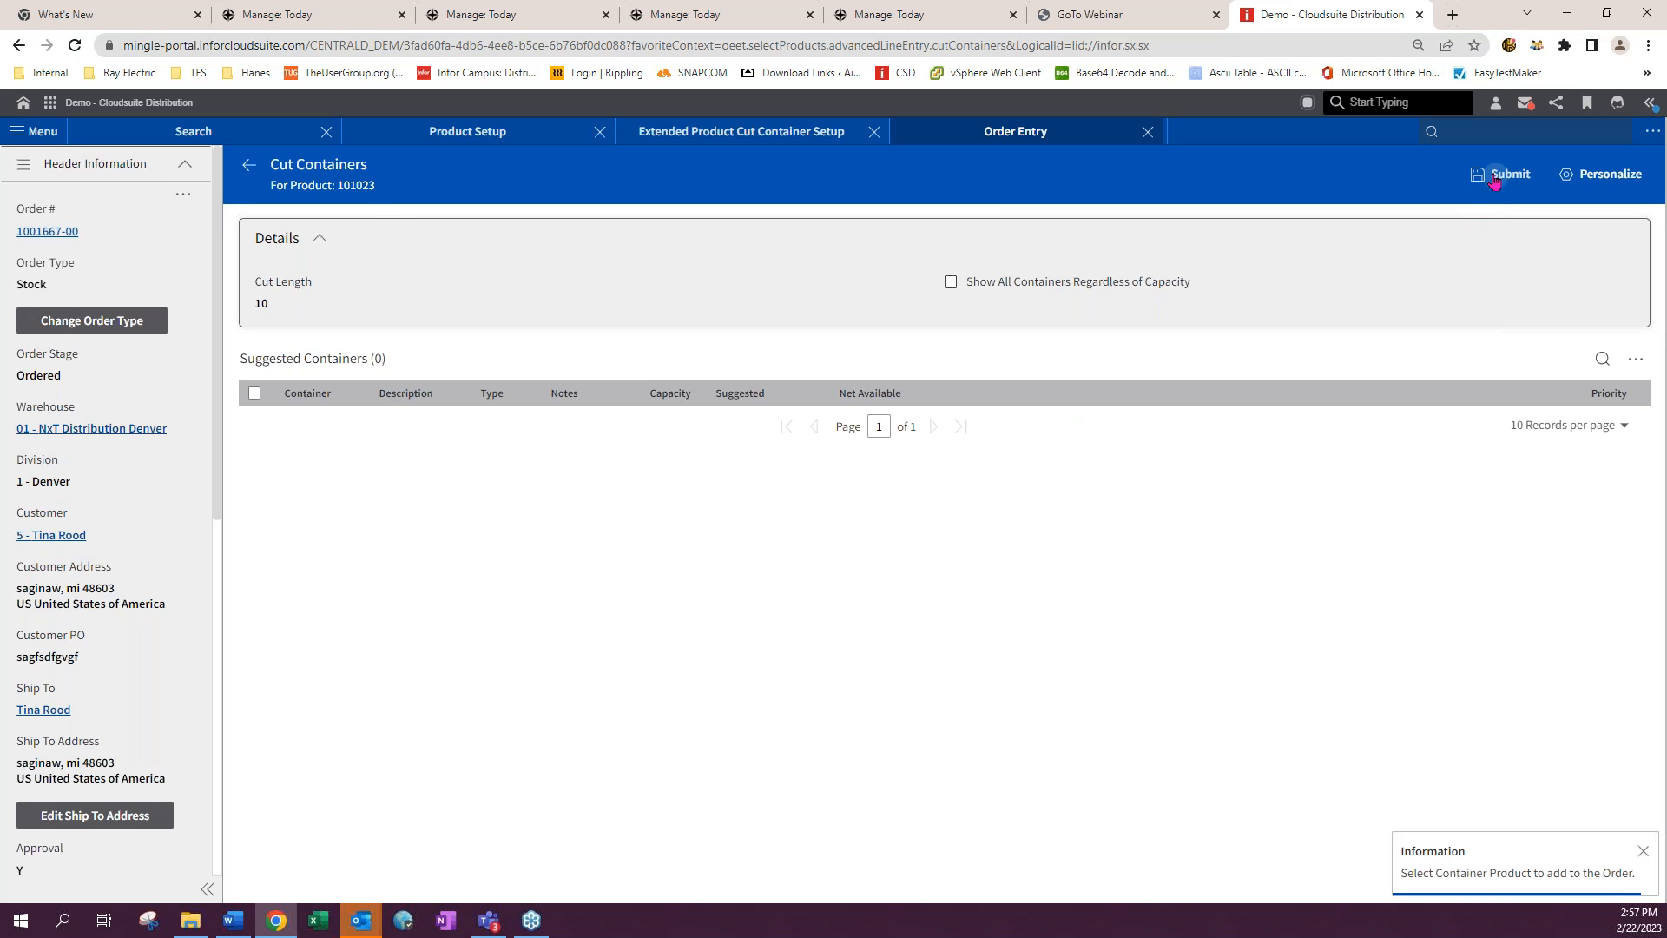
left_click(249, 167)
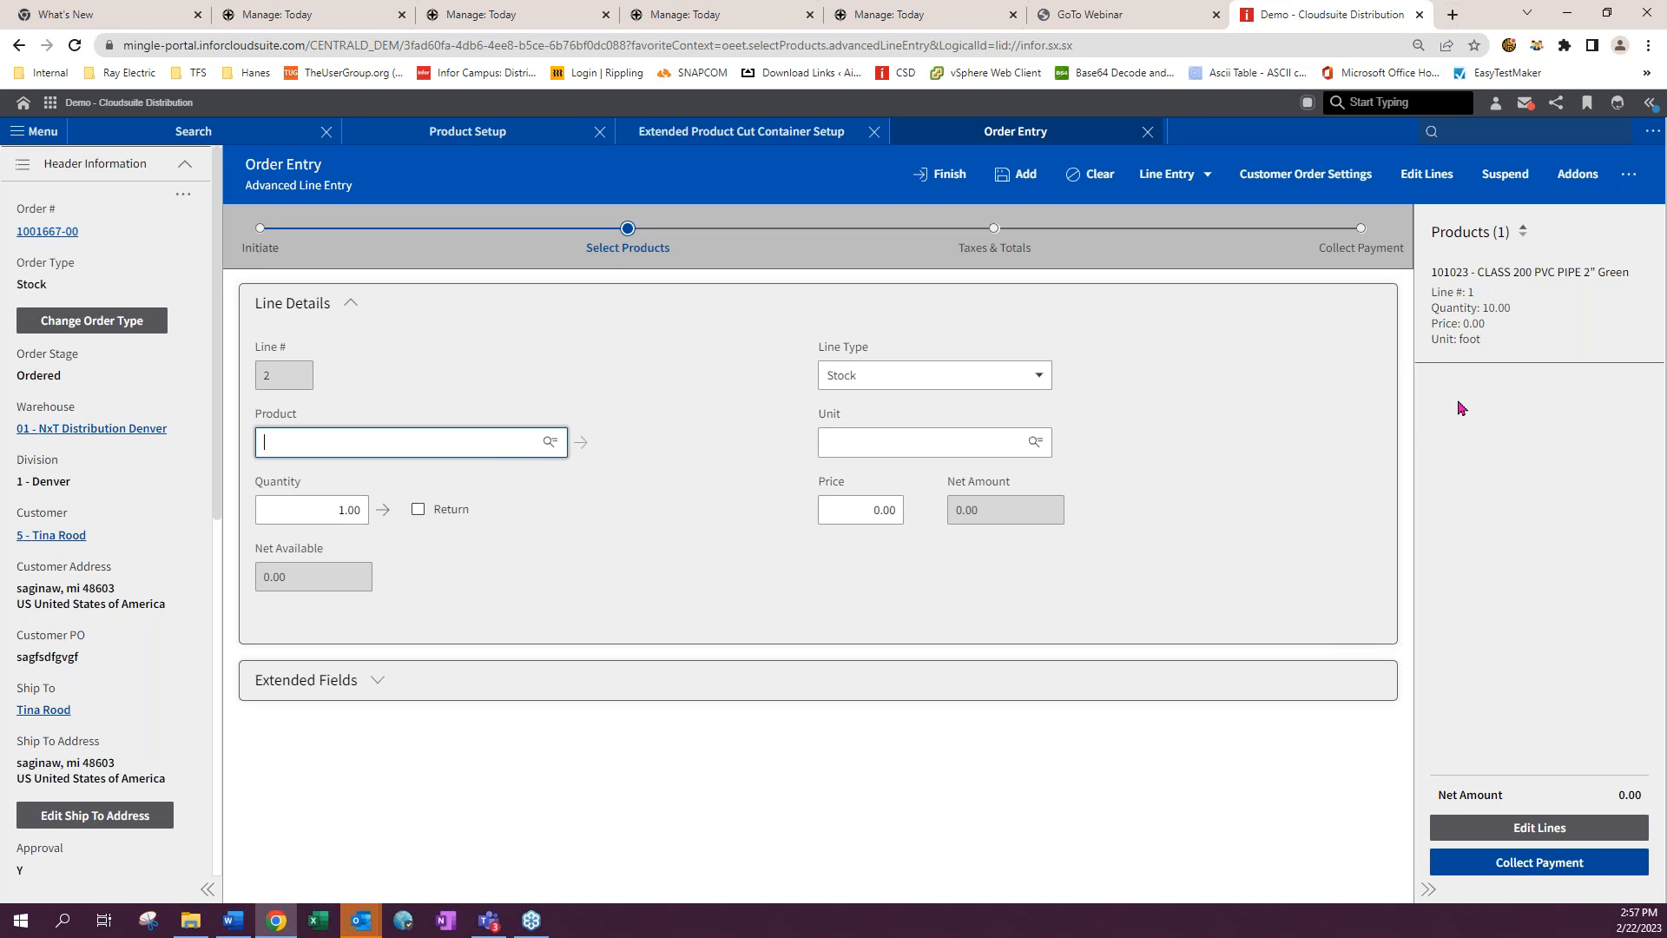
- Return to Product Setup and open product 101023
left_click(452, 135)
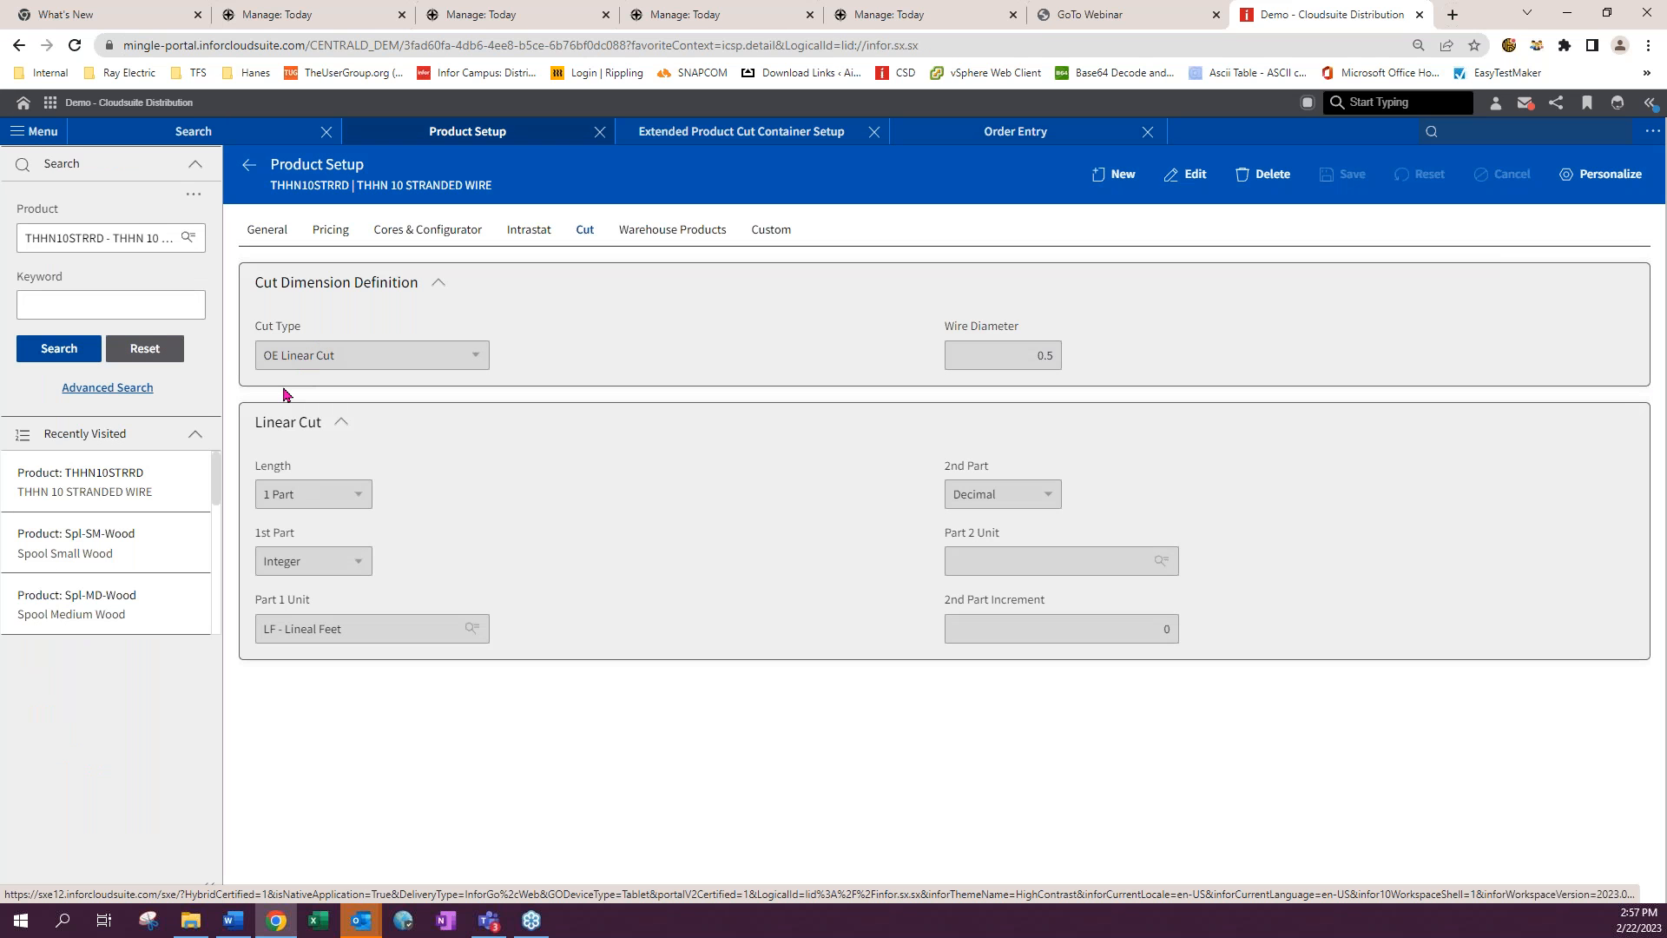
left_click(79, 236)
key("Down")
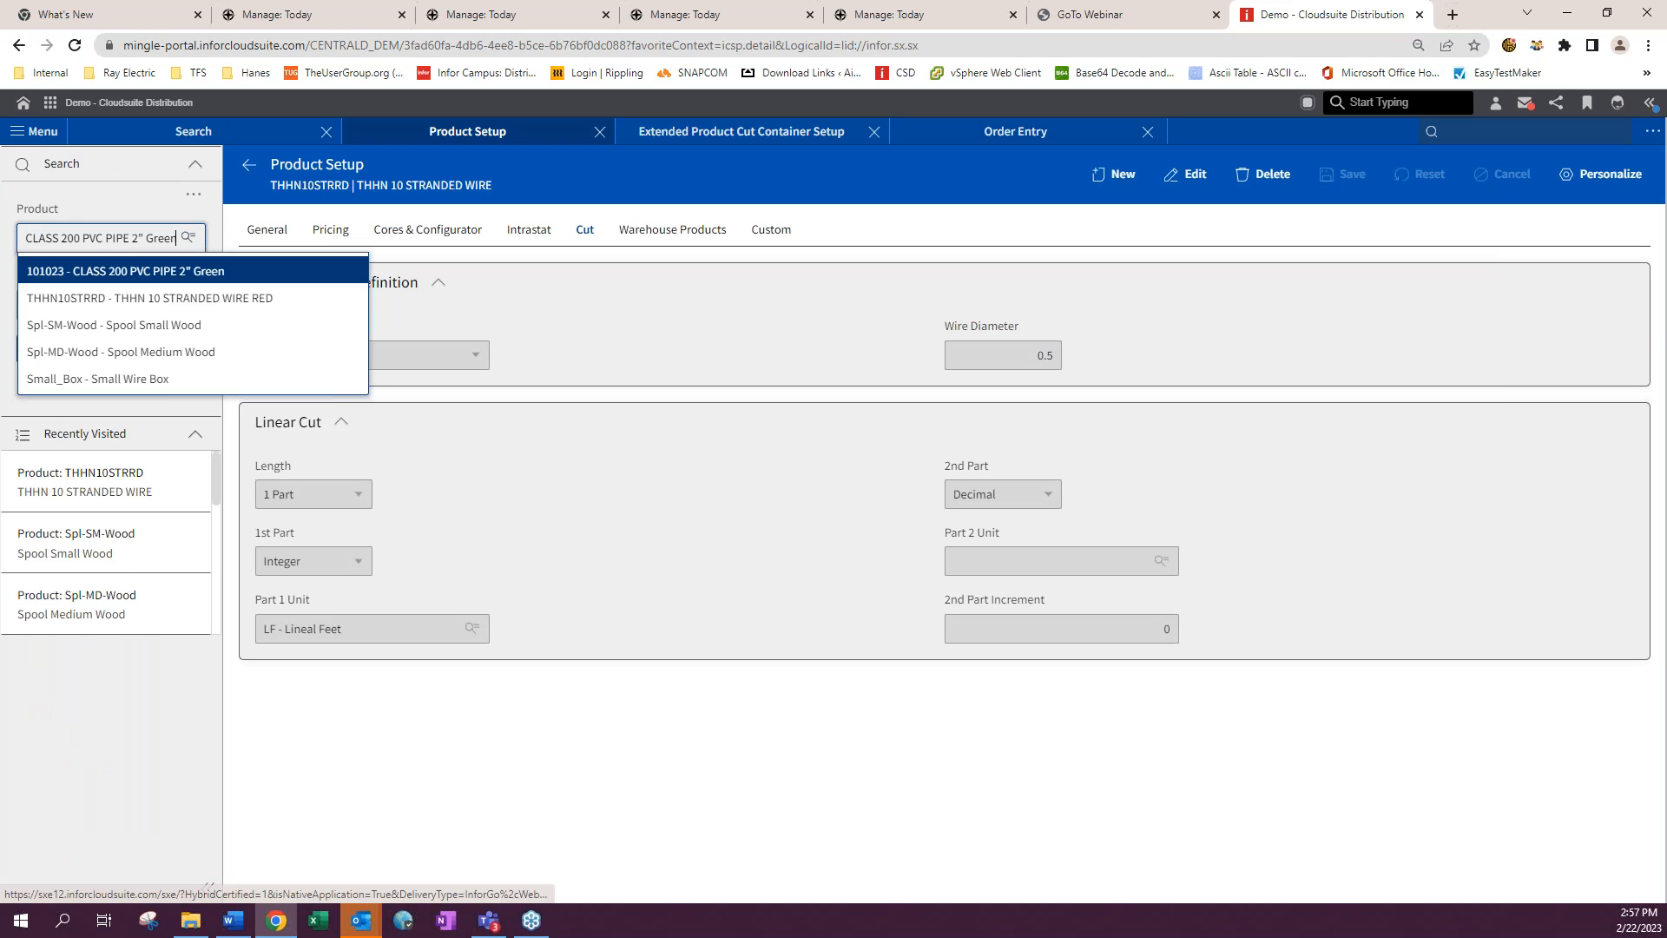
key("Return")
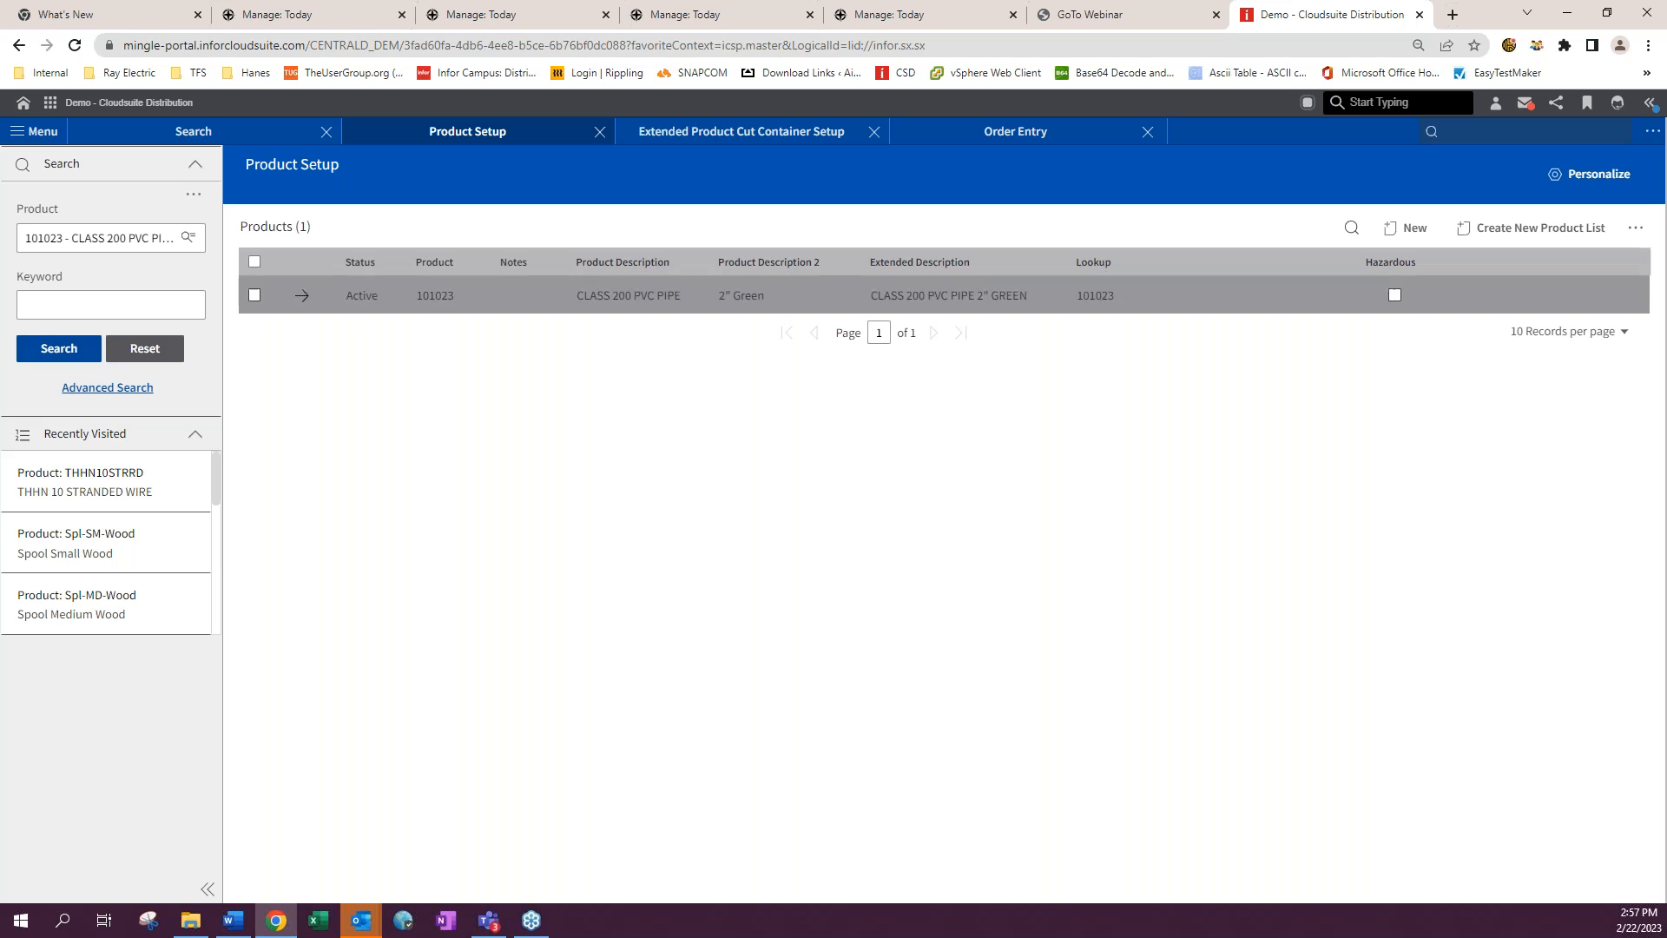
left_click(309, 298)
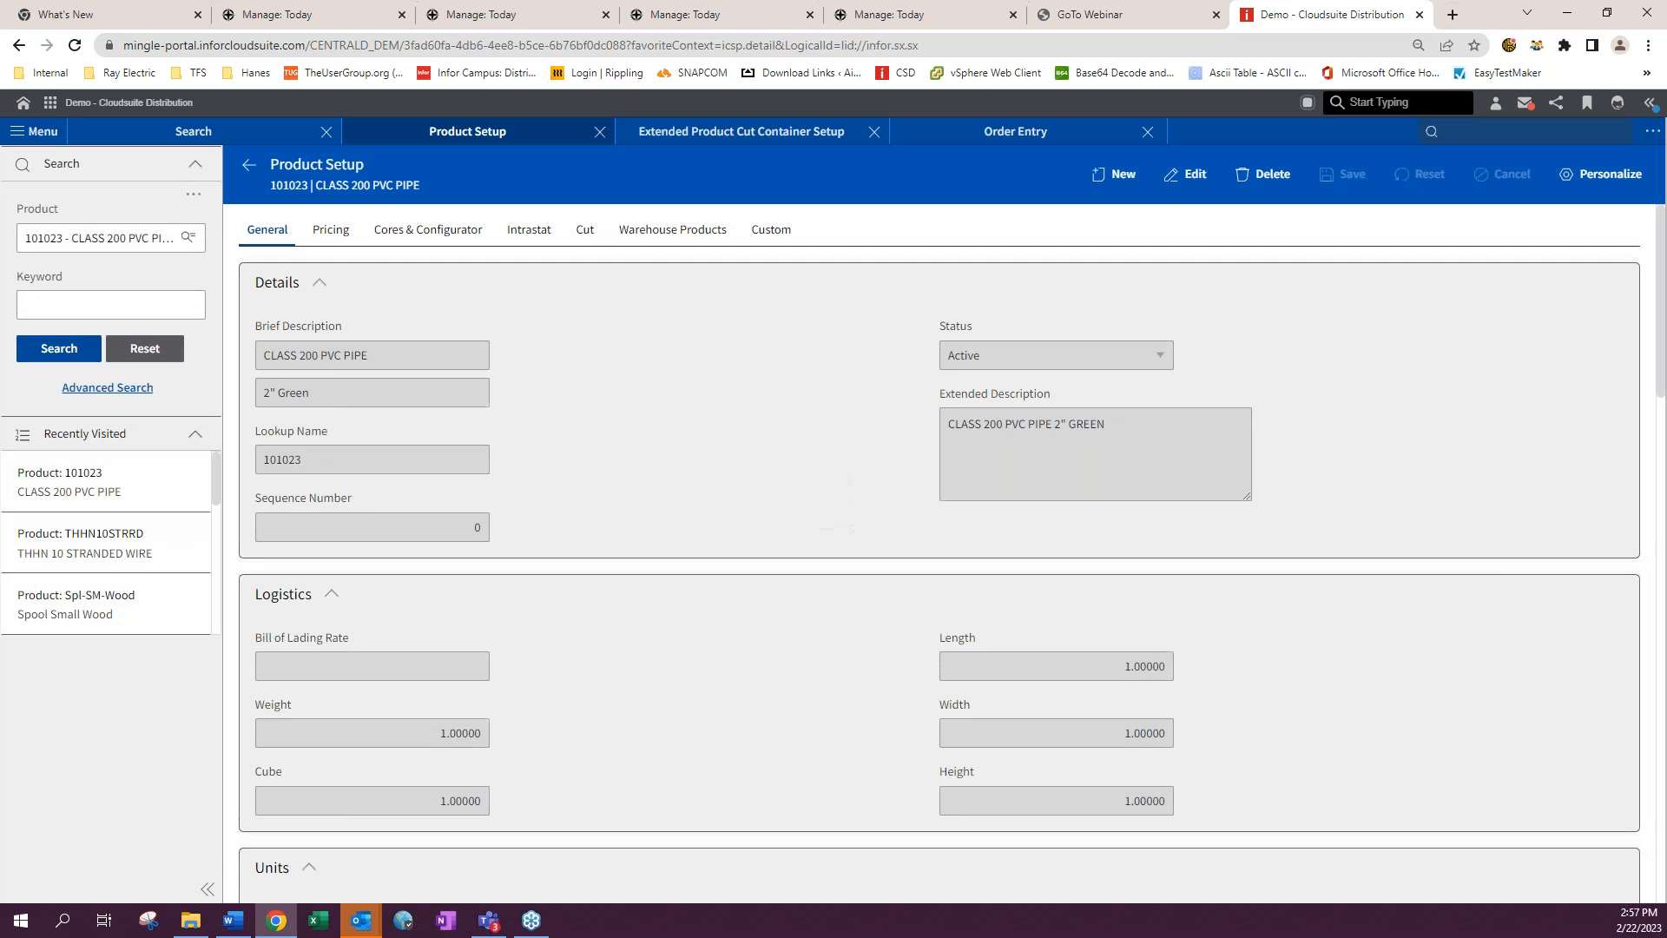
- Set product 101023's wire diameter to 0.25 in its cut settings and save the product
left_click(586, 237)
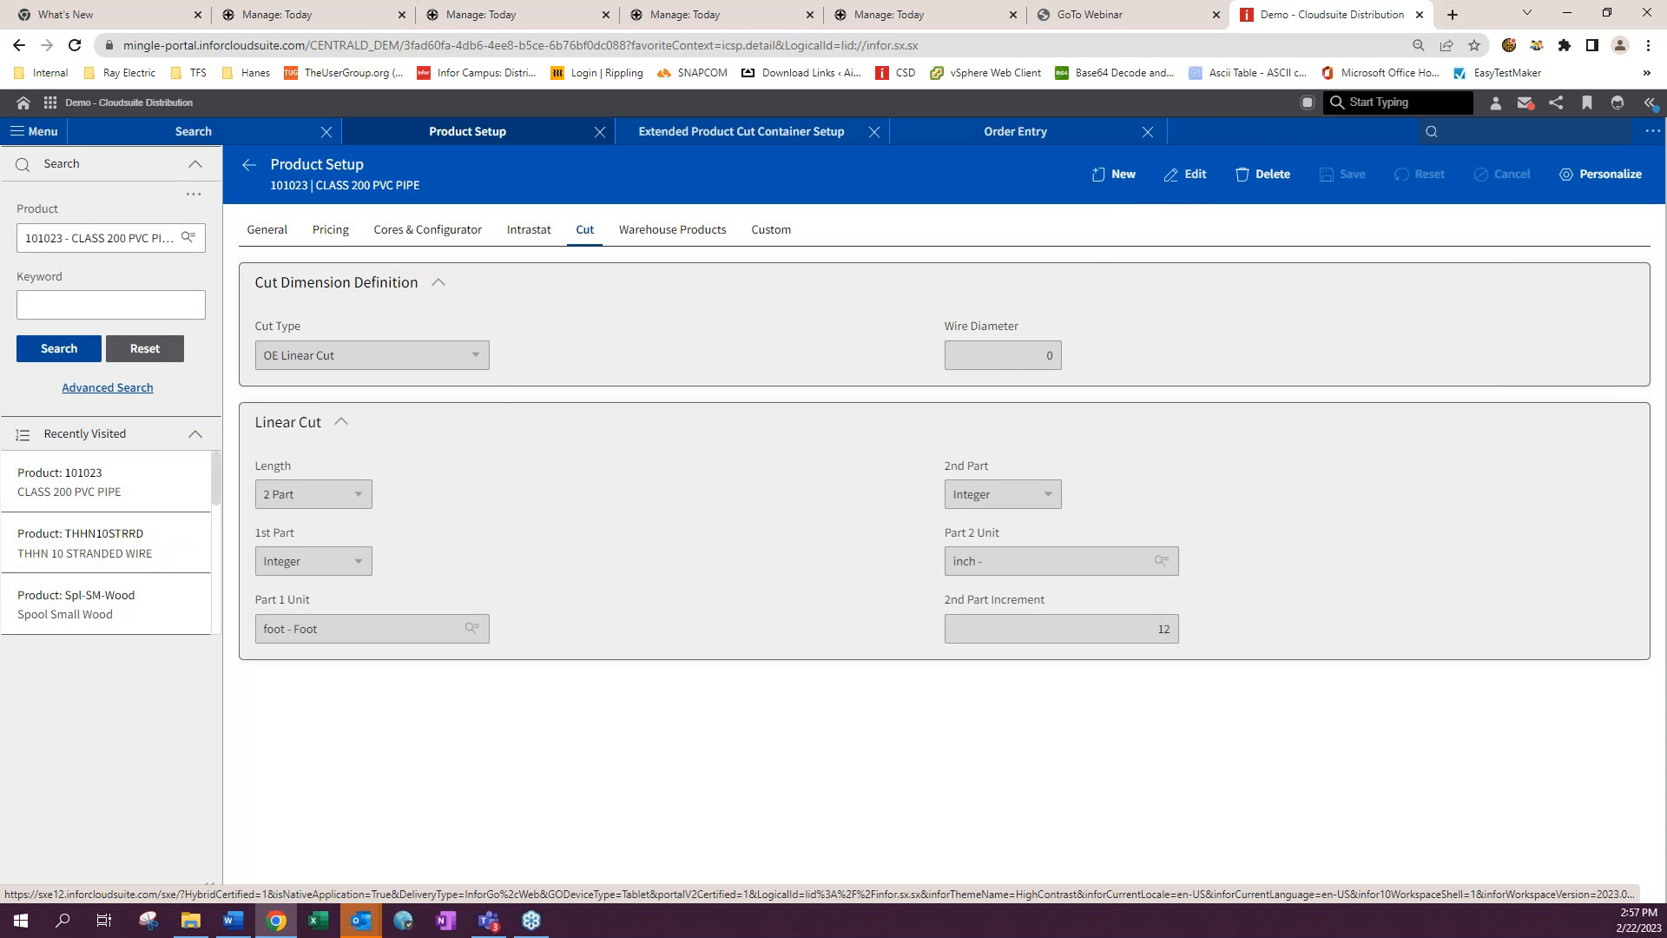
left_click(1041, 355)
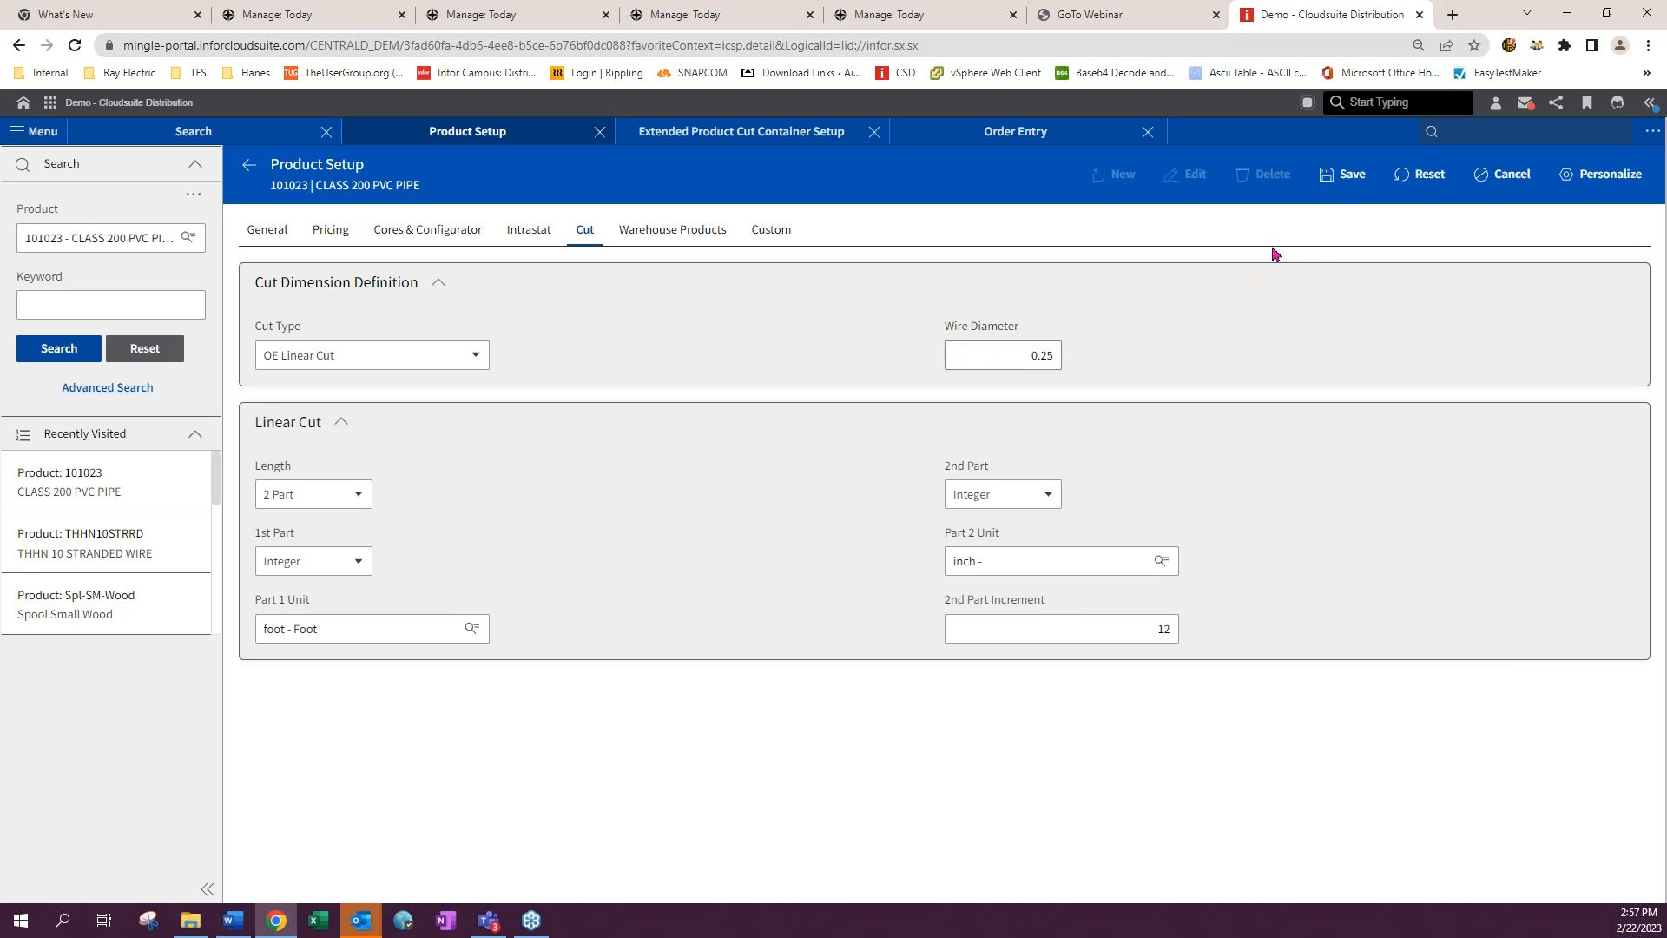
left_click(1363, 180)
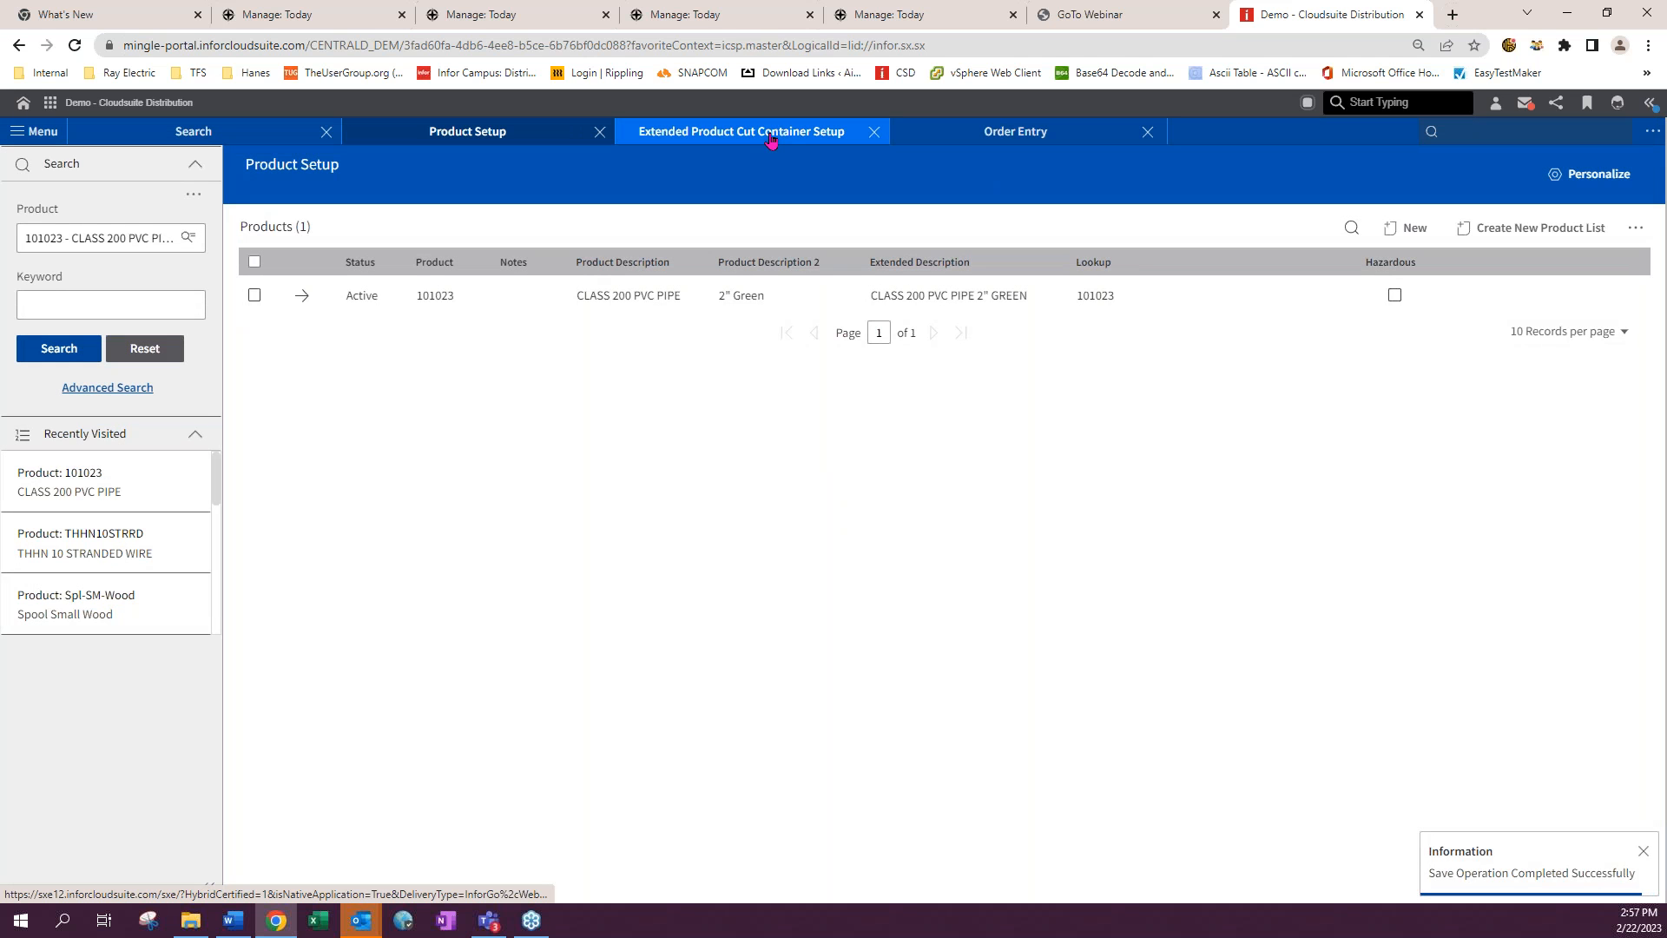
- Add another line for product 101023 to the order and submit it with the suggested Spl-SM-Wood cut container
left_click(1031, 133)
left_click(330, 445)
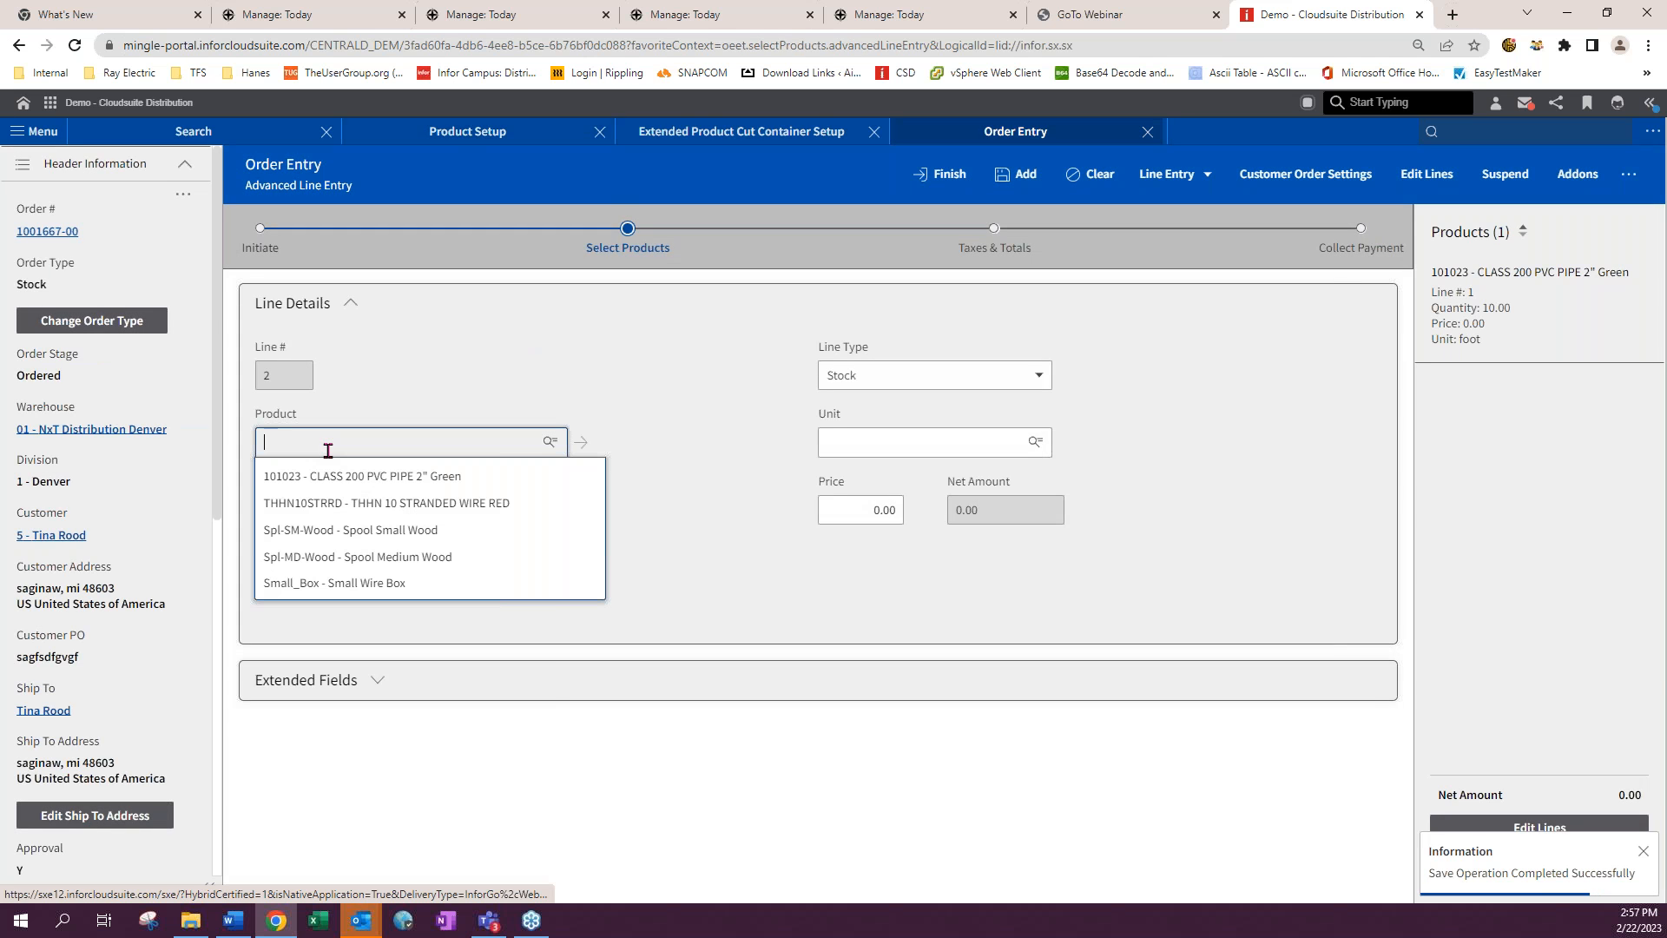
key("Down")
key("Return")
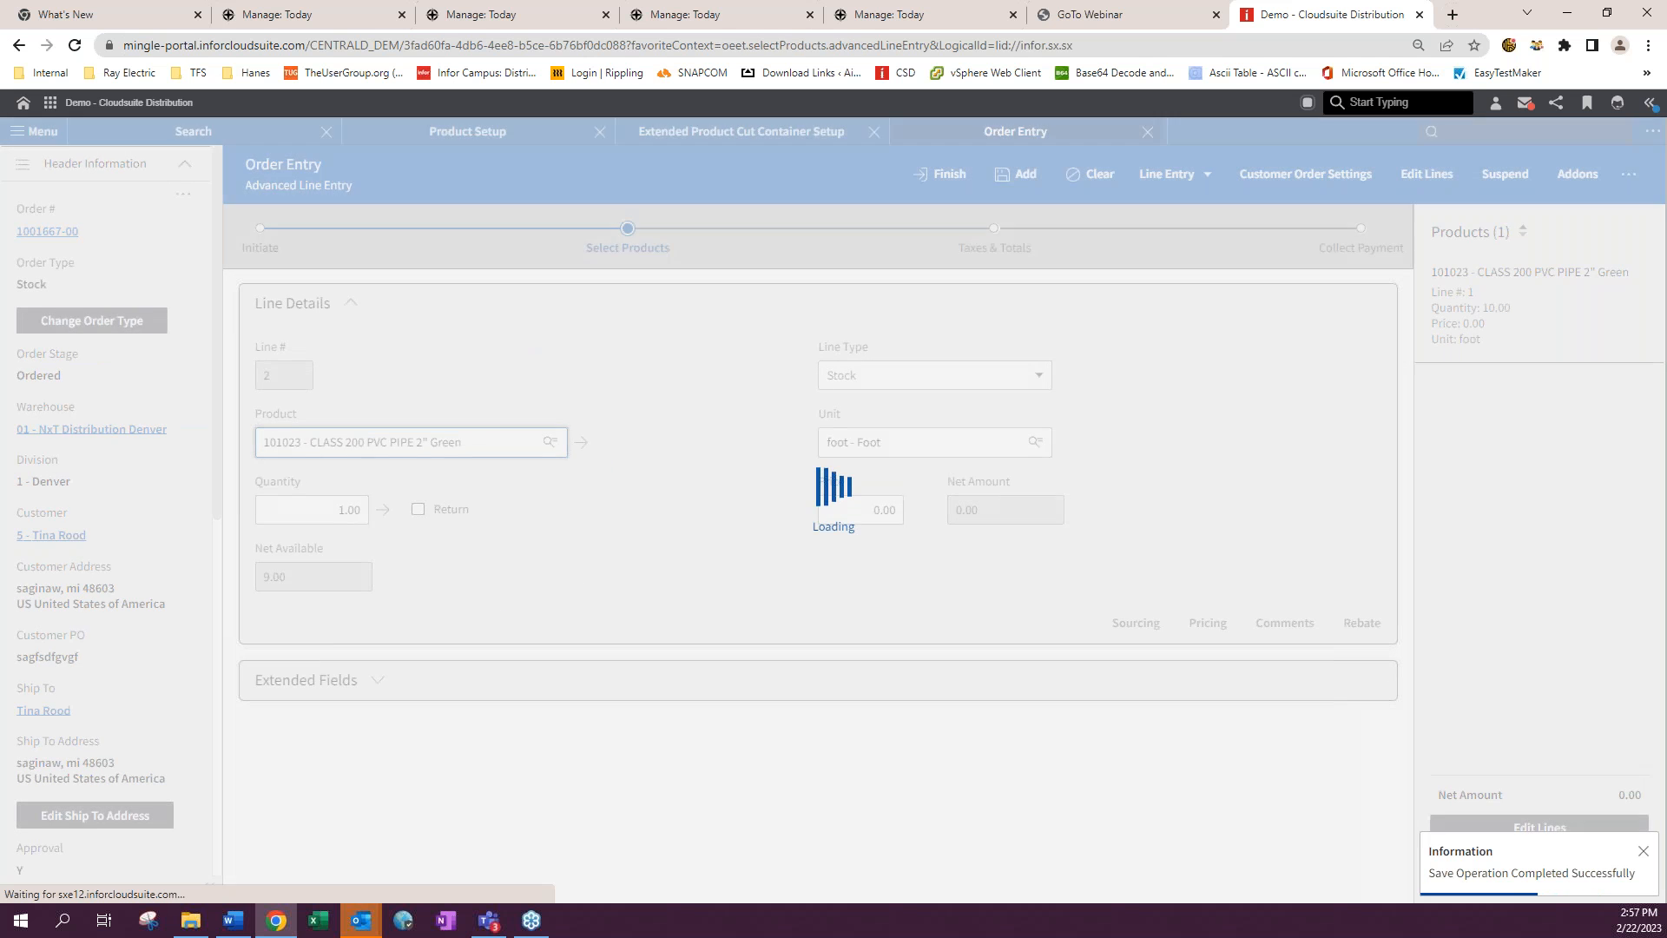
left_click(1021, 174)
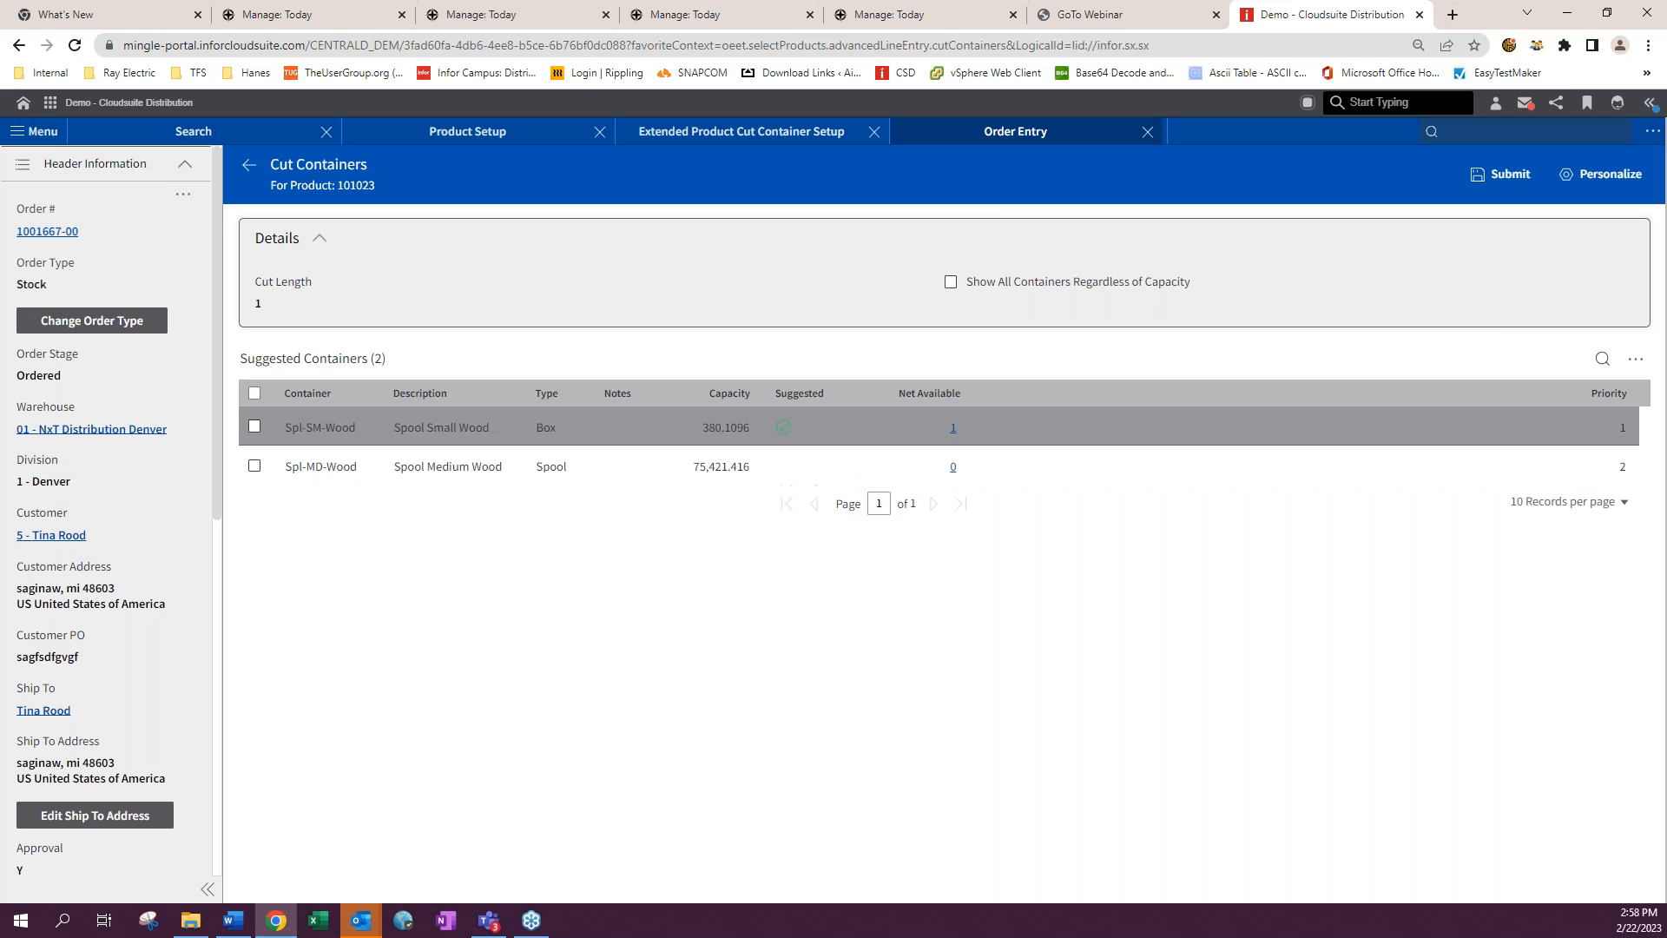
left_click(255, 427)
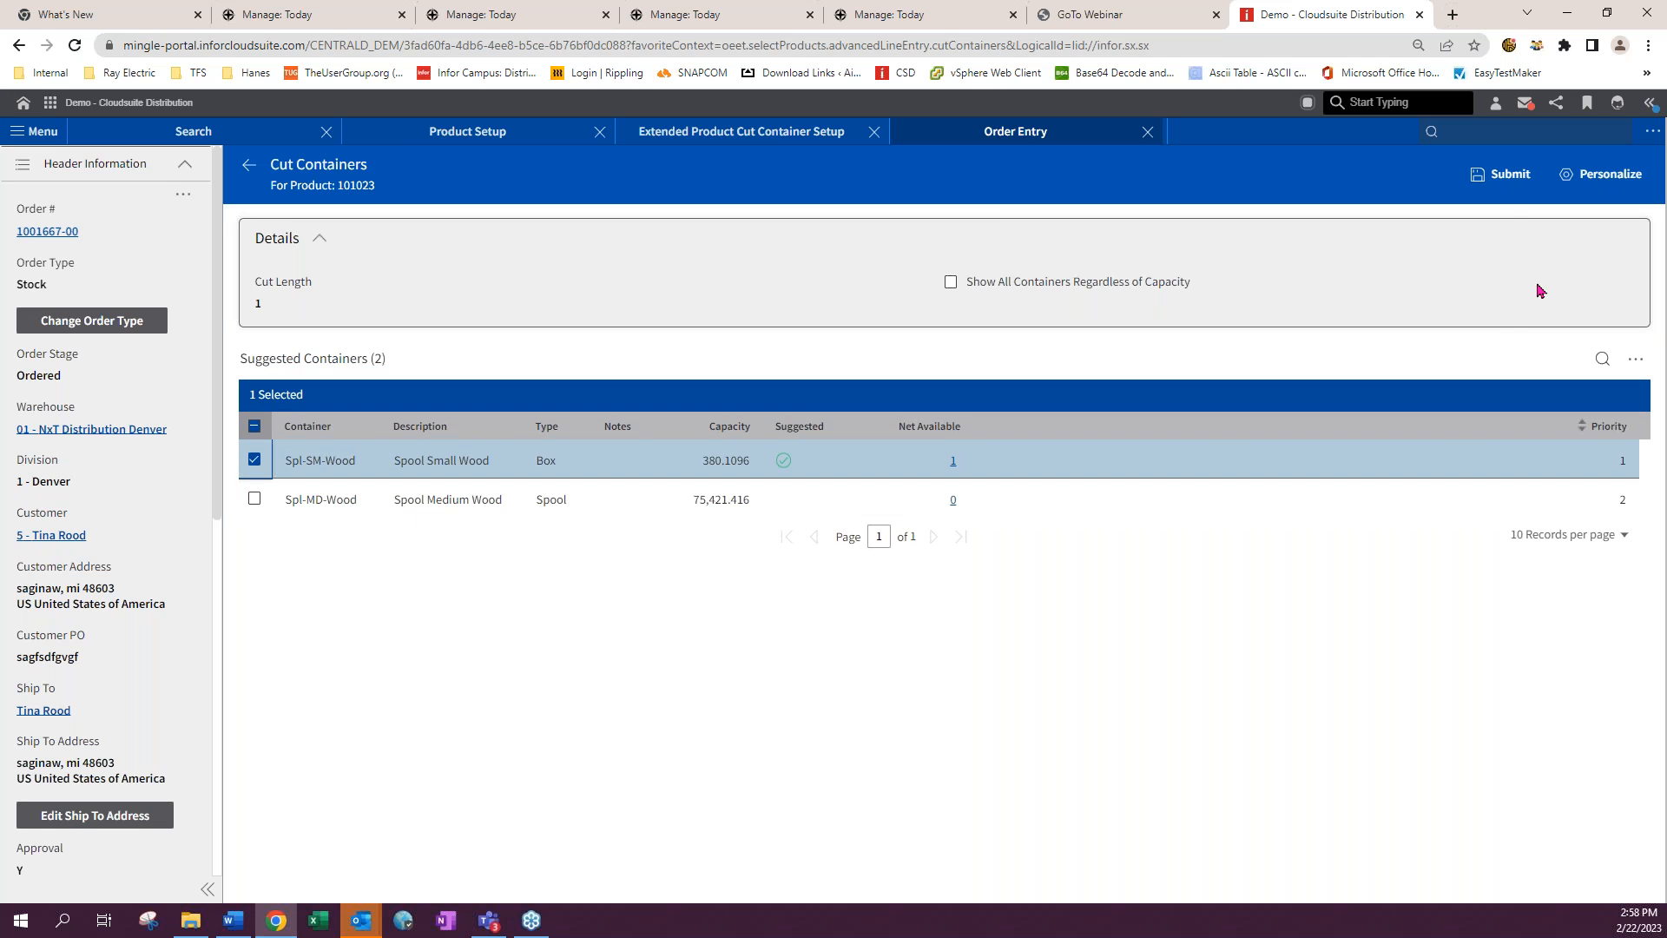
left_click(1506, 175)
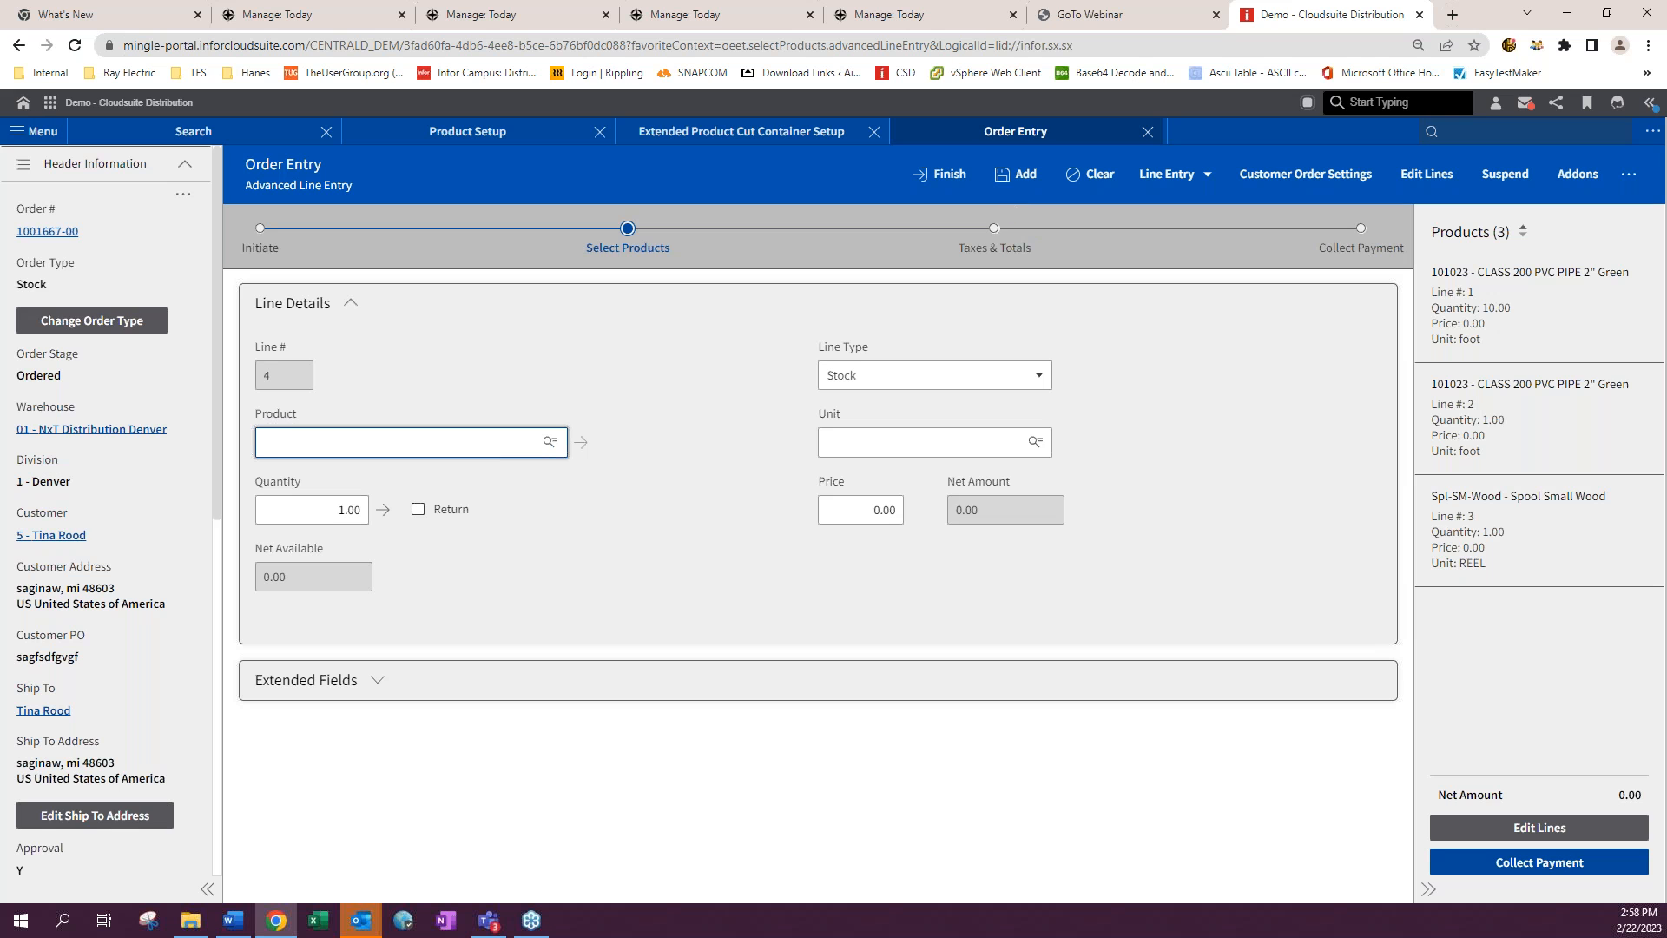
- Finish the order entry
left_click(956, 174)
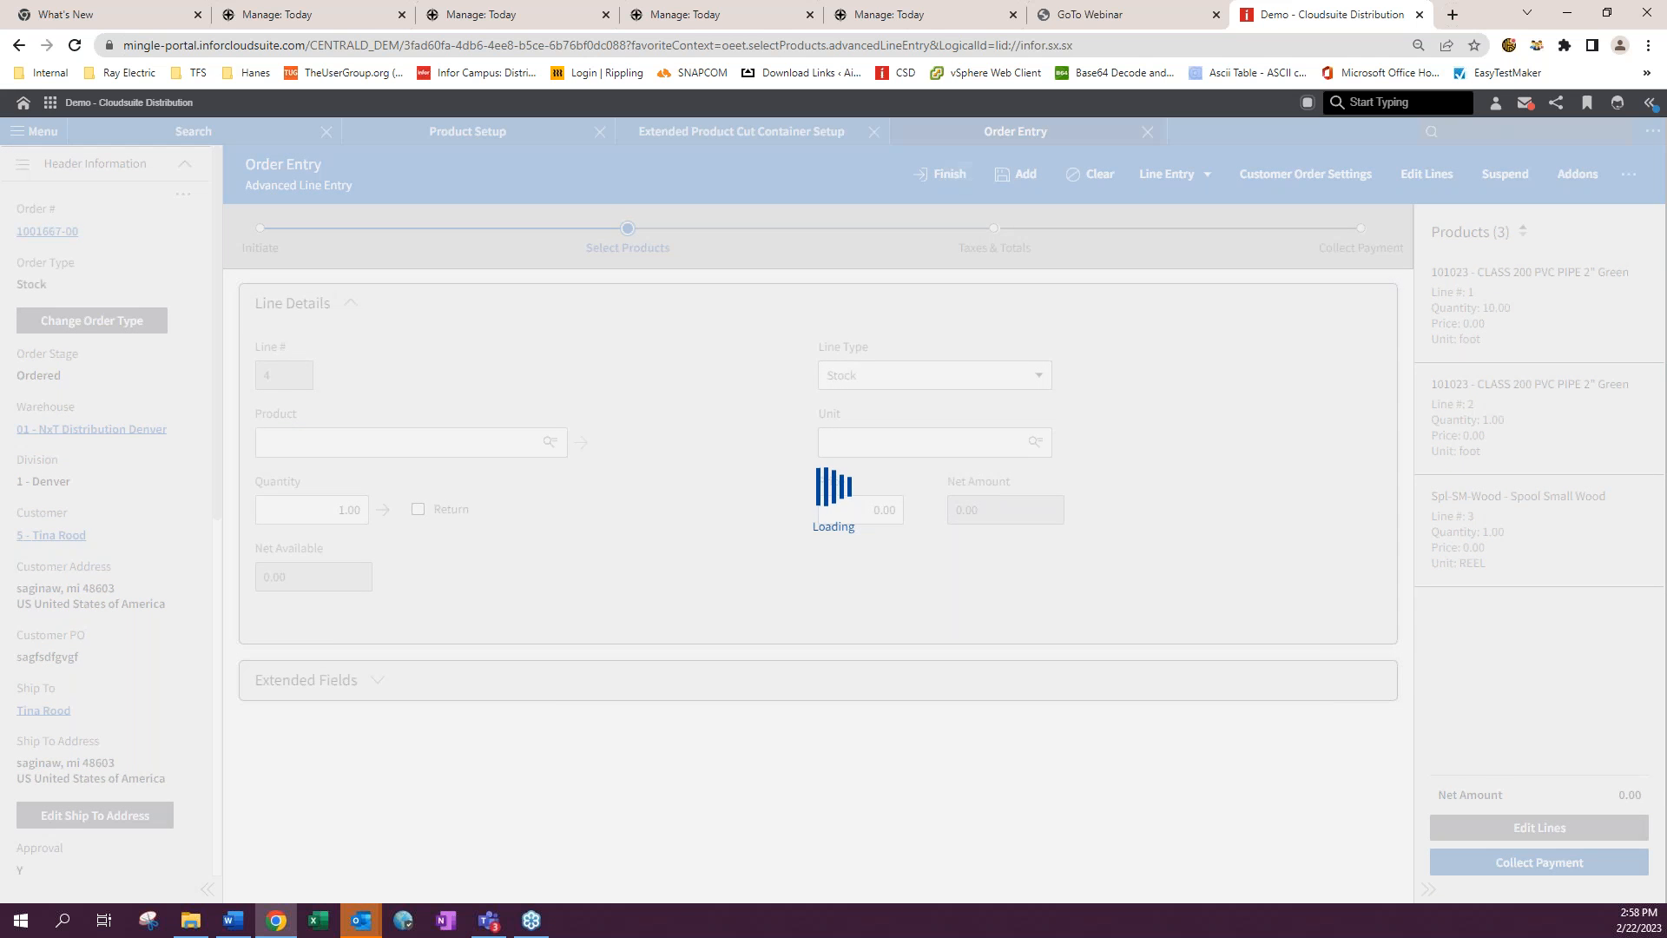